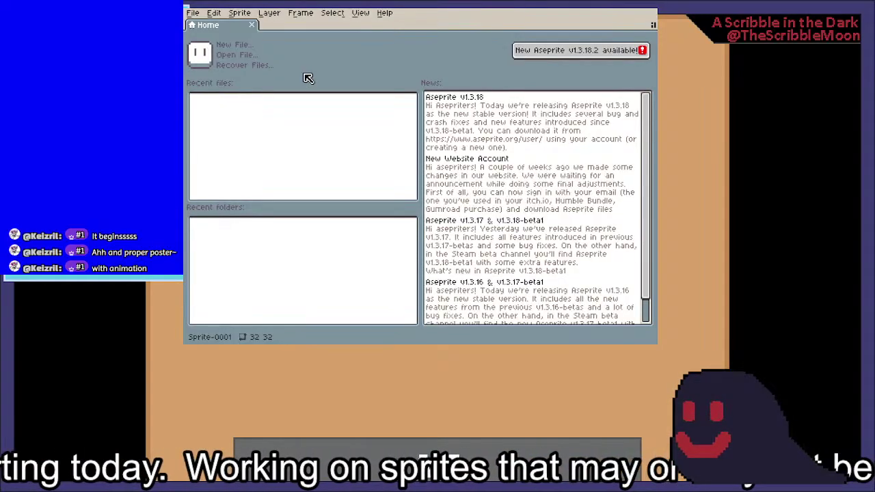
Create a new 257 × 2368 px transparent RGBA sprite and paste the copied blonde character's sprite sheet into it
key(ctrl+n)
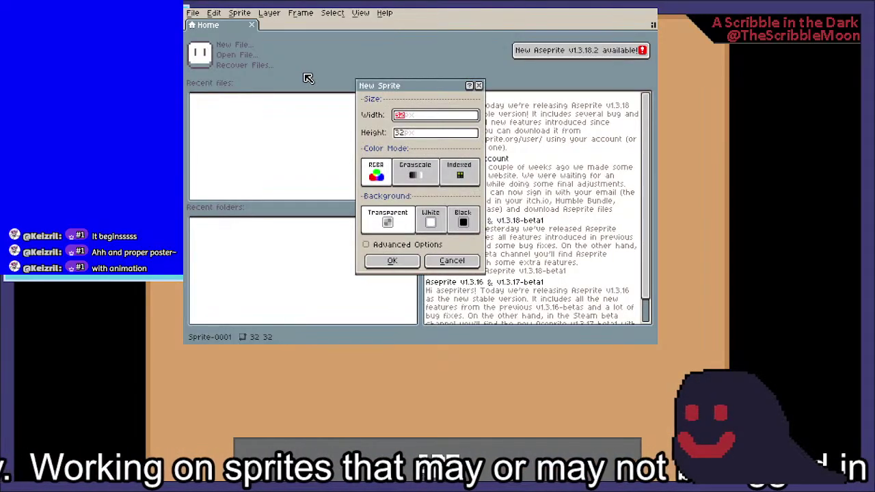
key(Escape)
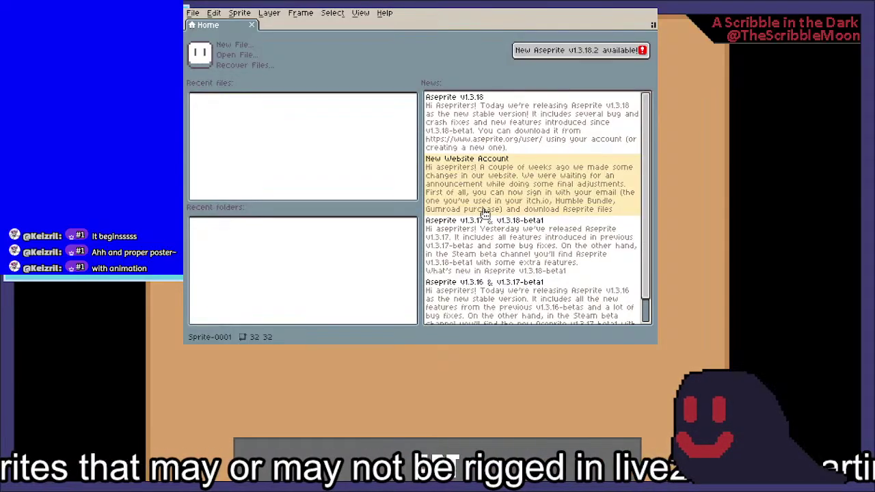
key(ctrl+n)
key(Return)
key(ctrl+v)
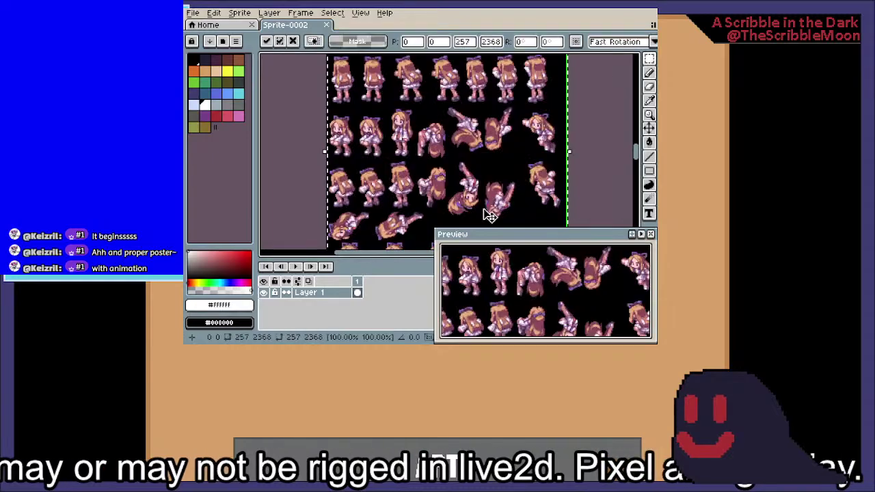
Examine the pose rows of the pasted blonde character sheet, ending at the standing poses in the first row
drag(461, 142, 430, 254)
drag(422, 109, 453, 207)
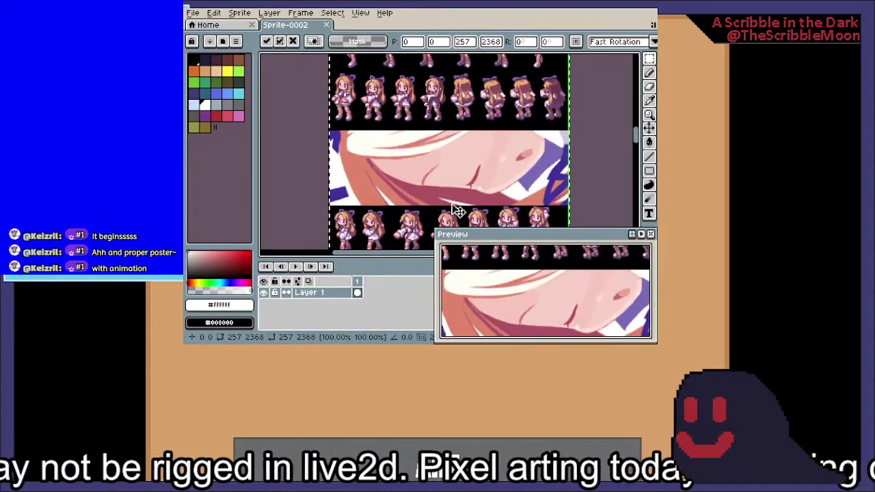
drag(472, 118, 445, 244)
scroll(412, 138, down, 3)
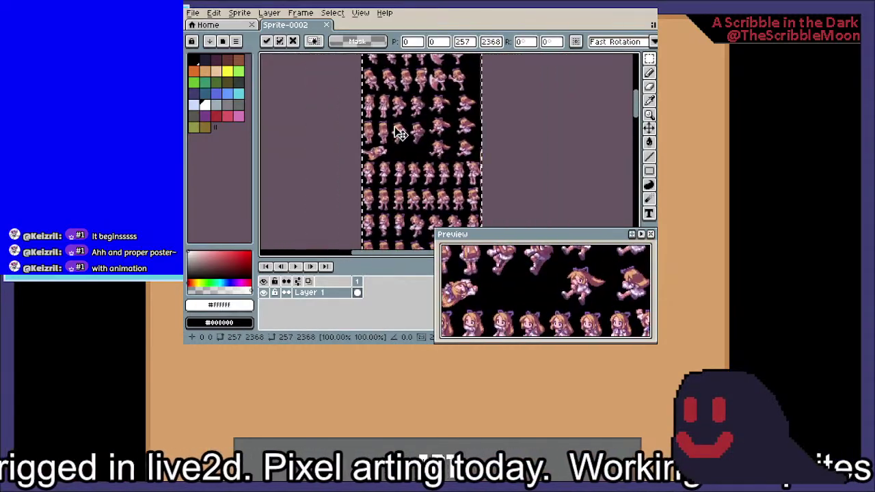
scroll(385, 109, up, 5)
drag(383, 80, 428, 252)
drag(414, 110, 441, 249)
drag(441, 109, 441, 239)
drag(440, 130, 484, 59)
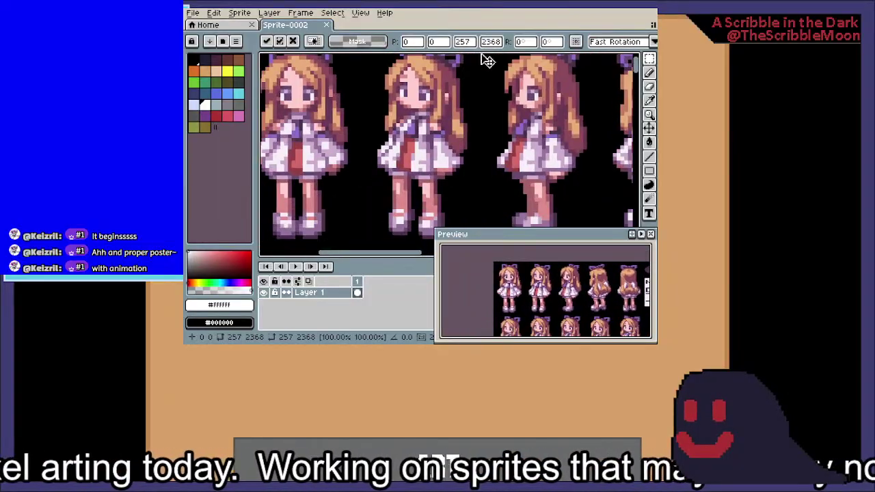
Add a new layer above the sprite sheet and ready the Pencil tool with the peach palette colour
right_click(308, 303)
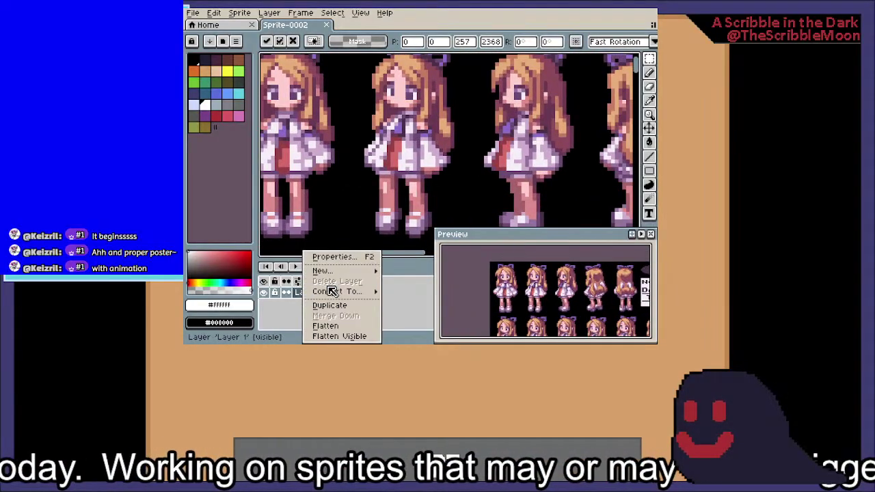
mouse_move(323, 271)
click(403, 272)
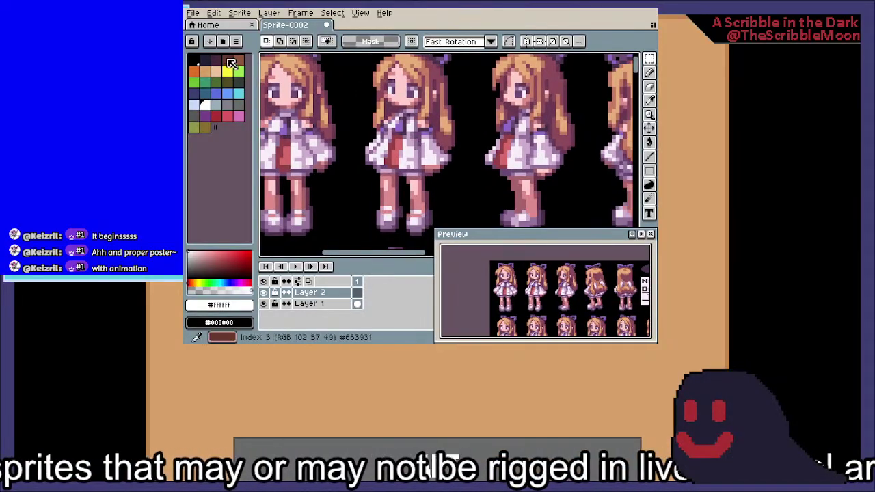
click(216, 115)
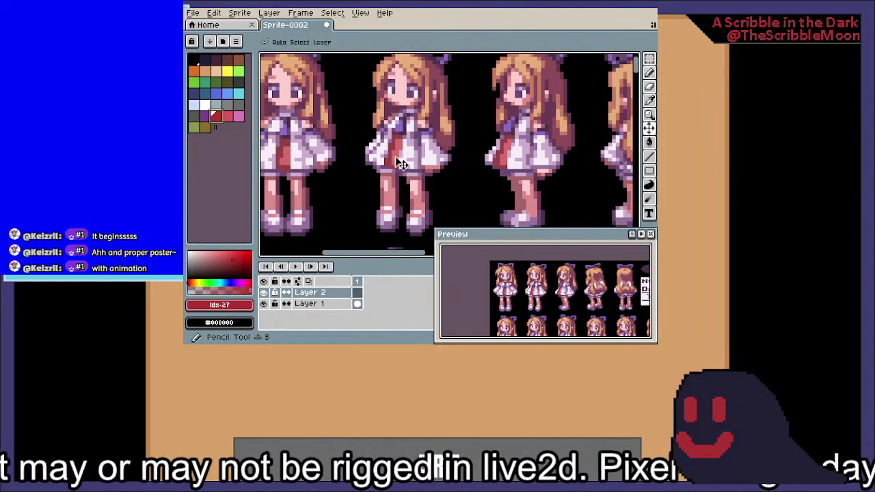
key(b)
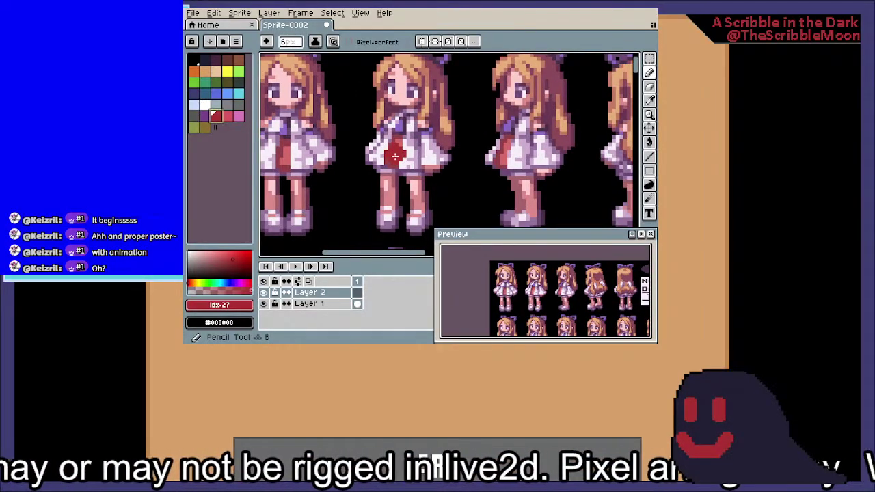
click(216, 77)
Examine the legs, dress and head proportions of the blonde character's first-row standing poses
scroll(451, 183, up, 2)
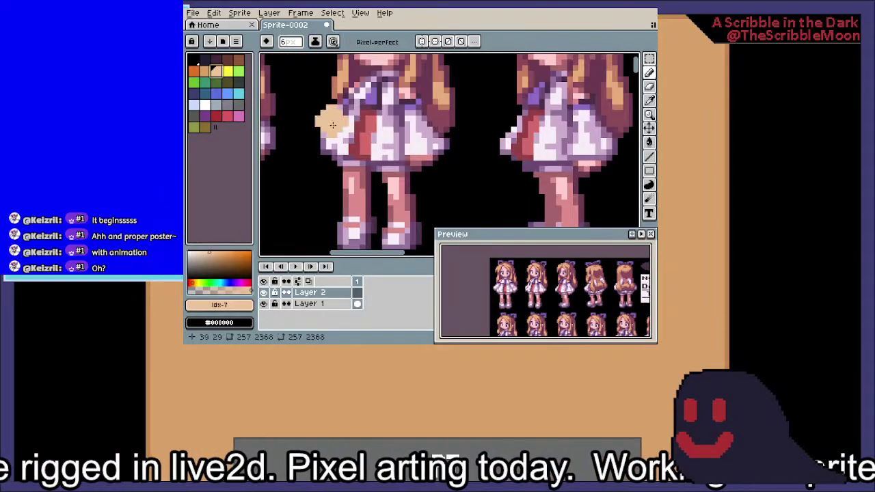
scroll(410, 161, down, 3)
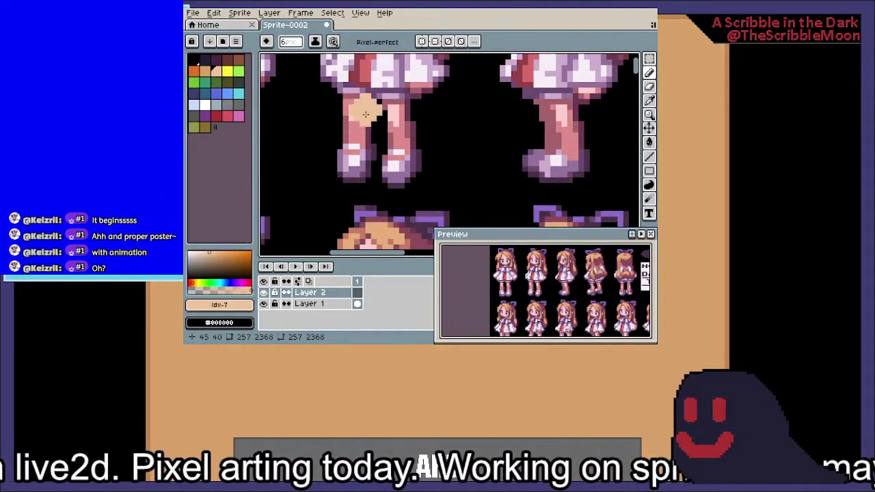
mouse_move(551, 80)
mouse_down()
mouse_move(490, 102)
mouse_move(357, 88)
mouse_up()
scroll(385, 102, down, 2)
drag(461, 90, 537, 105)
drag(421, 110, 482, 110)
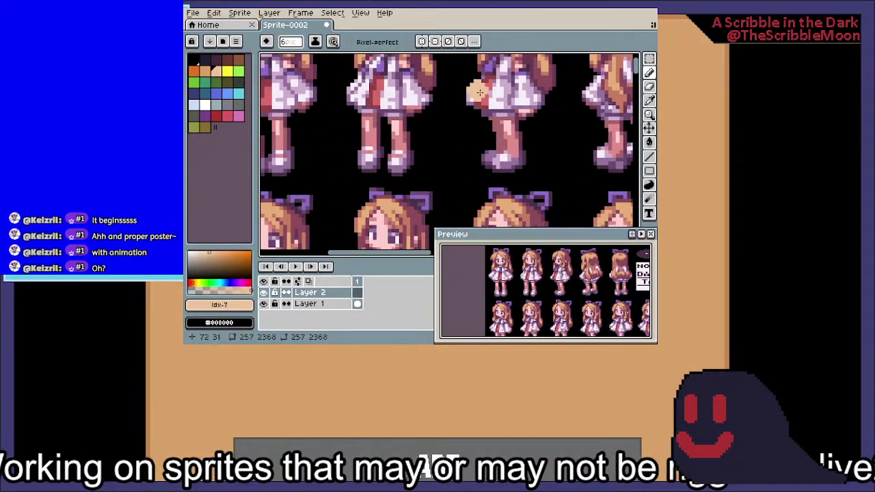
drag(380, 125, 390, 185)
drag(397, 91, 396, 98)
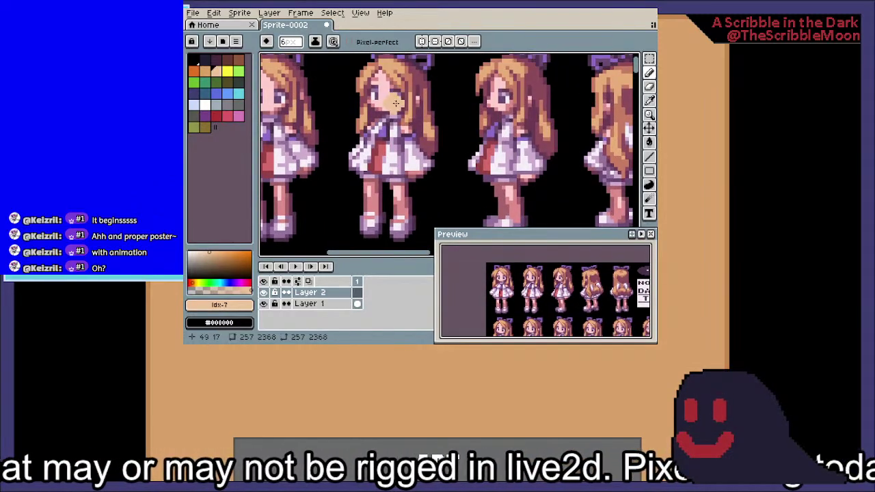
Paint a solid yellow circle over the head of the second standing sprite in the first row, on Layer 2
click(226, 72)
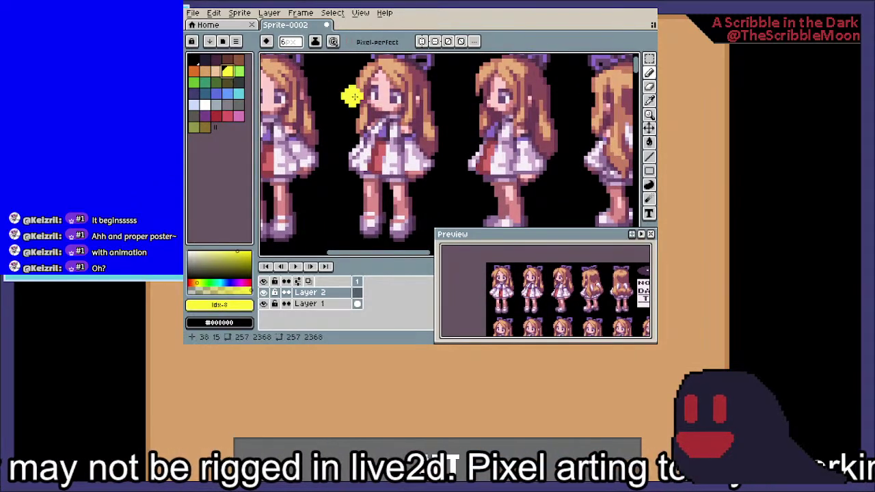
mouse_move(387, 102)
mouse_down()
mouse_move(369, 138)
mouse_move(370, 126)
mouse_move(388, 117)
mouse_move(402, 130)
mouse_move(392, 157)
mouse_move(374, 144)
mouse_move(387, 141)
mouse_move(418, 91)
mouse_up()
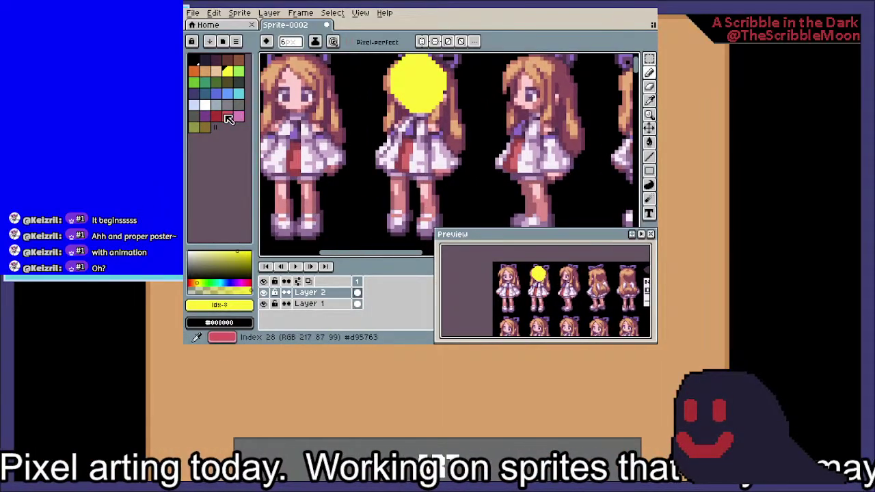
click(228, 118)
mouse_move(413, 131)
mouse_down()
mouse_move(397, 169)
mouse_move(432, 172)
mouse_move(425, 136)
mouse_move(416, 156)
mouse_move(445, 138)
mouse_up()
key(ctrl+z)
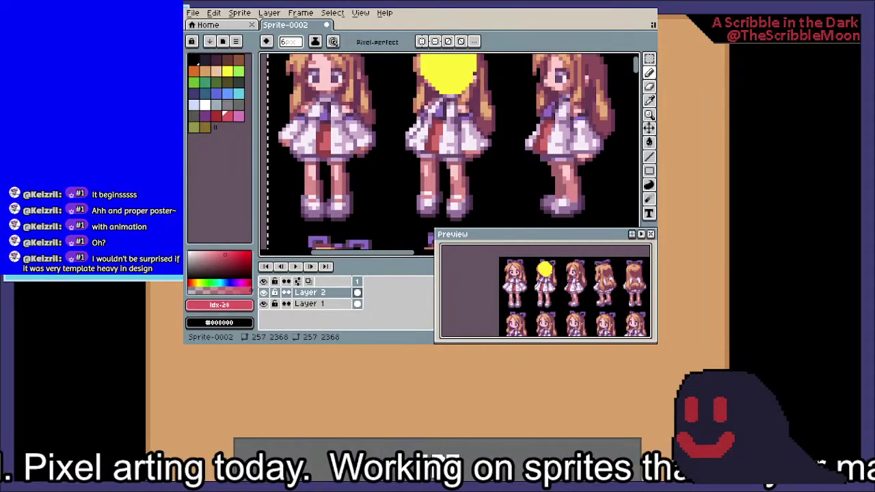
Create another new transparent RGBA sprite at 256 × 2368 px and paste the copied red-haired character's sprite sheet into it
key(ctrl+n)
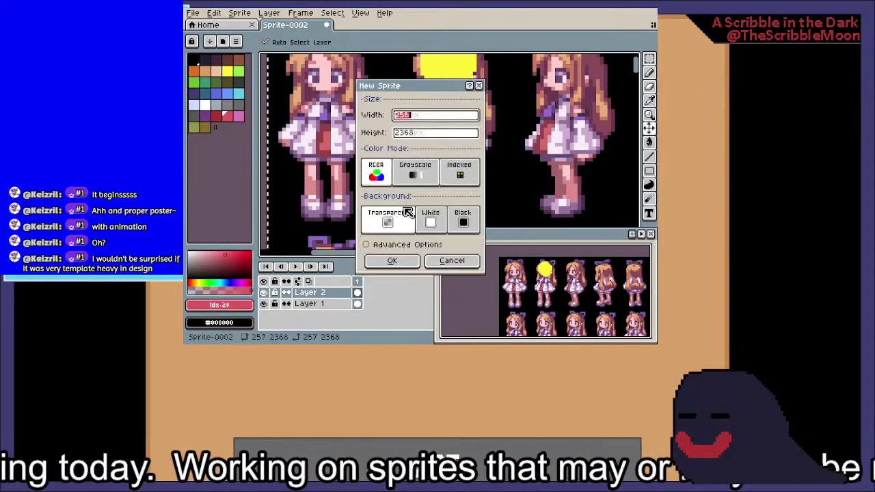
key(Return)
key(ctrl+v)
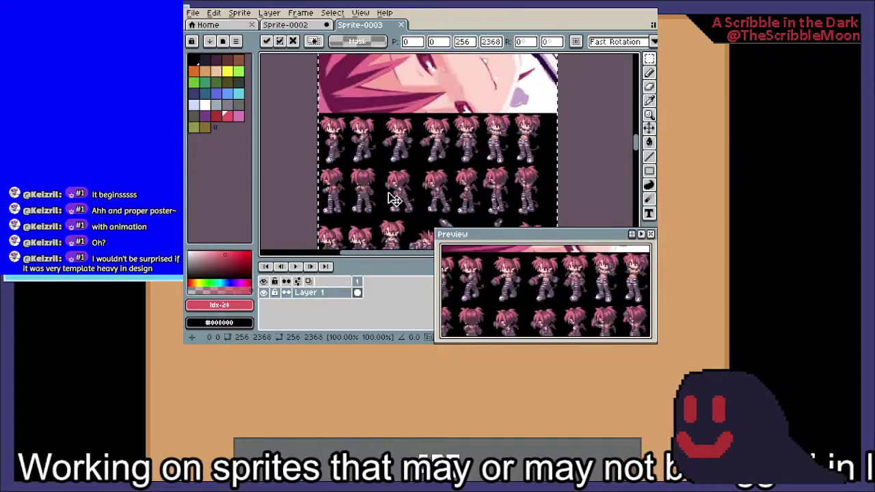
Examine the red-haired character's first-row standing poses and compare their proportions with the blonde character's in Sprite-0002
drag(427, 61, 408, 201)
drag(410, 82, 442, 157)
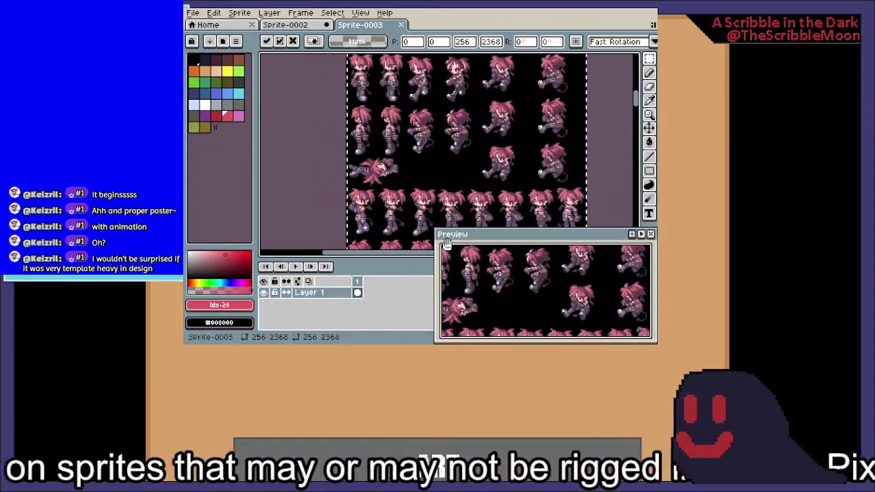
drag(442, 82, 412, 175)
scroll(412, 174, down, 2)
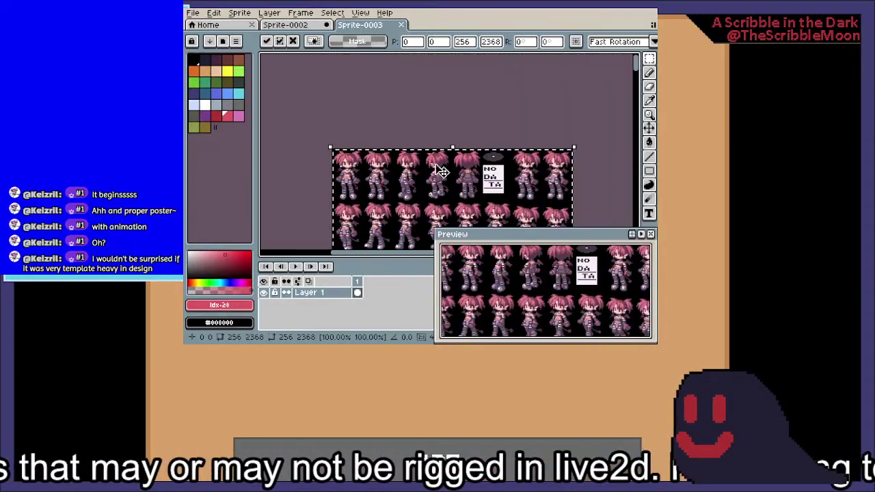
scroll(400, 178, up, 4)
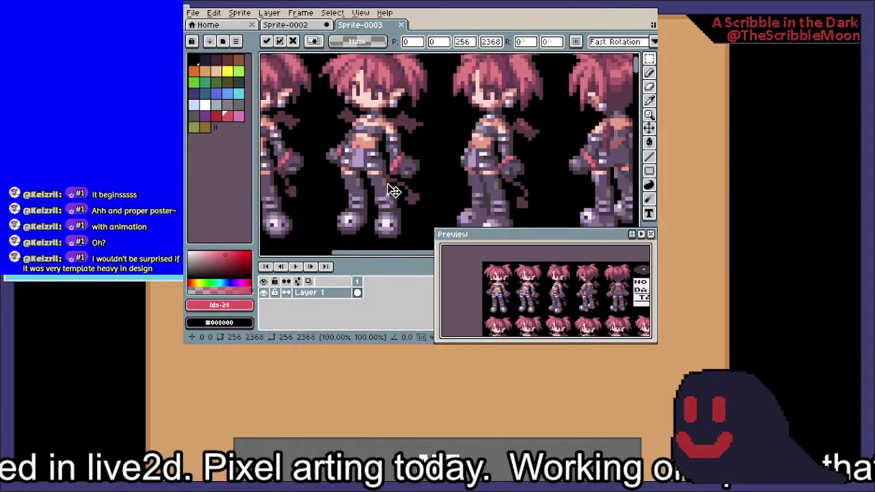
drag(369, 178, 393, 127)
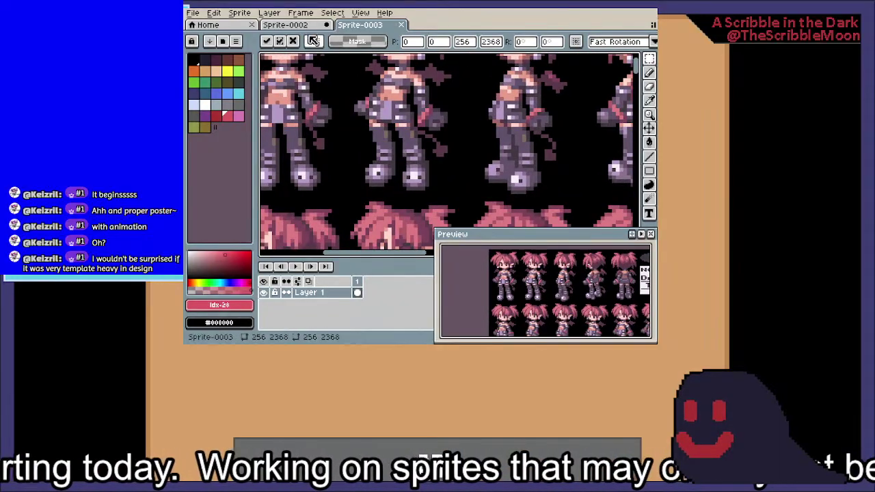
click(301, 25)
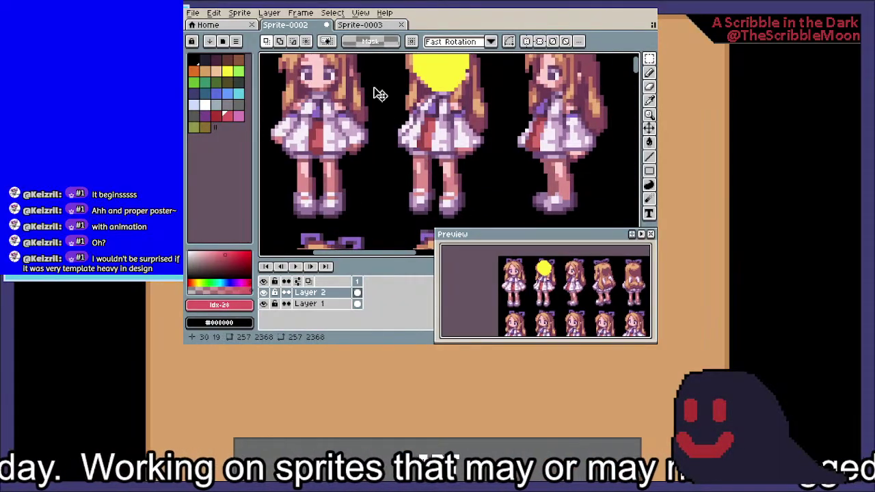
click(353, 25)
drag(368, 127, 360, 150)
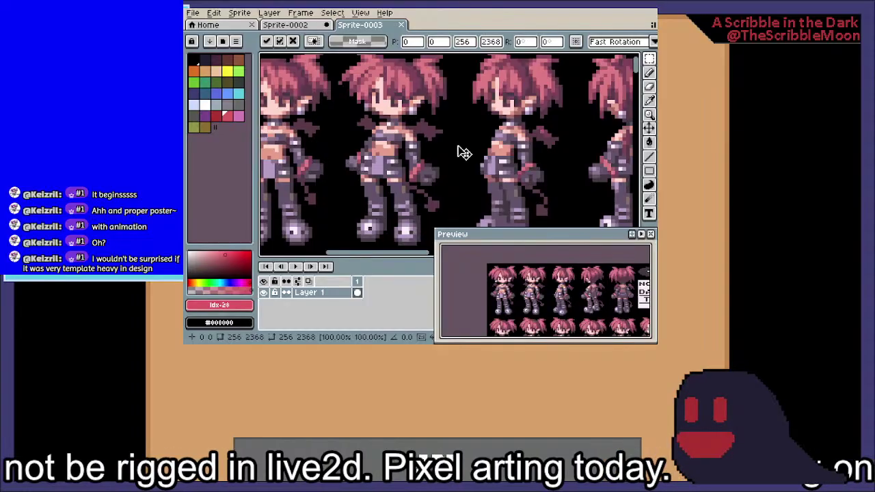
scroll(464, 152, down, 3)
Compare the slash and kick attack poses in Sprite-0002 with the matching rows of Sprite-0003
click(287, 25)
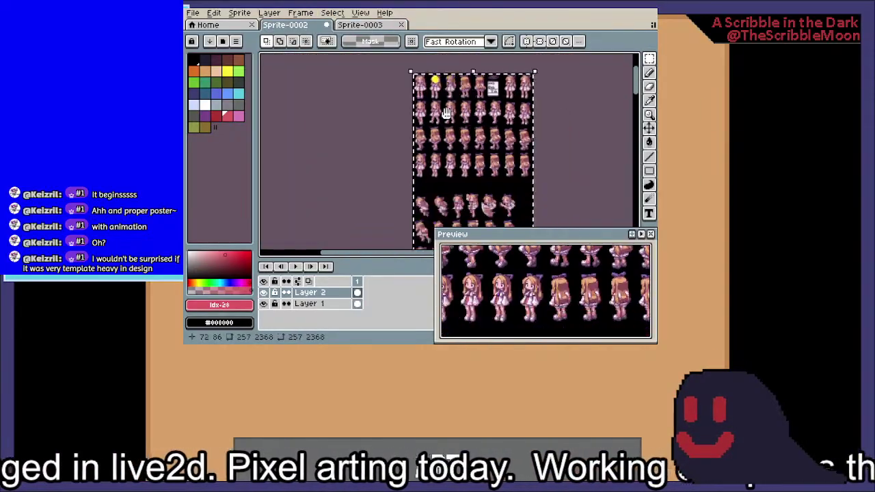
scroll(451, 157, up, 3)
scroll(414, 125, up, 1)
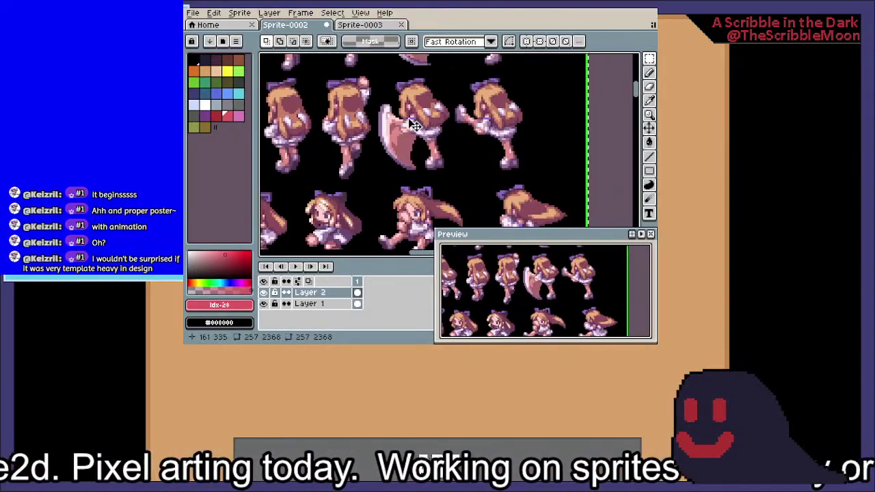
drag(409, 120, 410, 213)
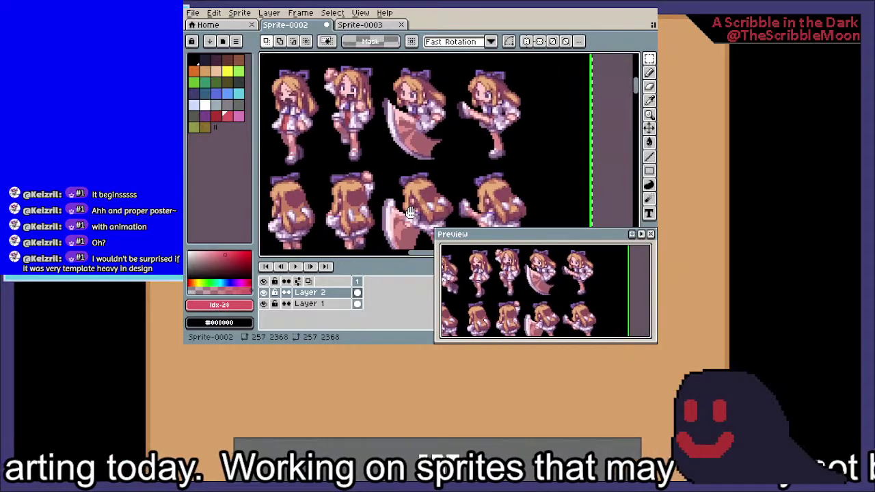
click(377, 24)
scroll(403, 103, down, 3)
scroll(403, 99, up, 1)
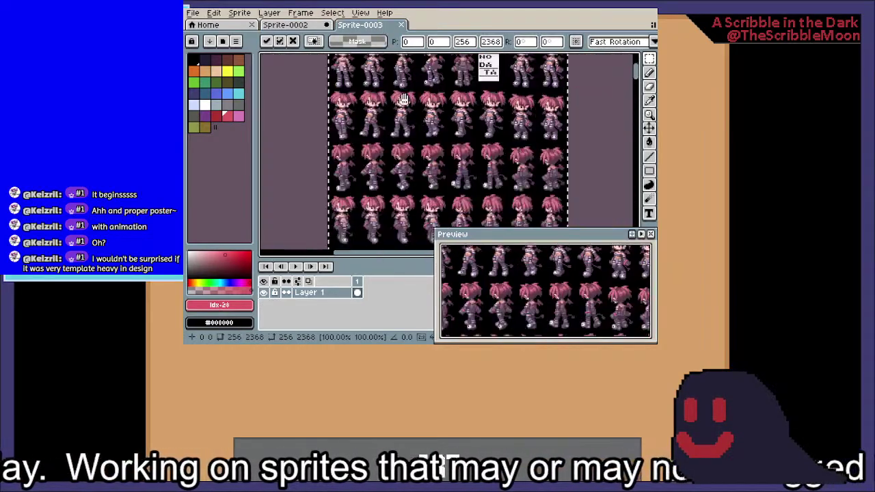
scroll(403, 99, up, 4)
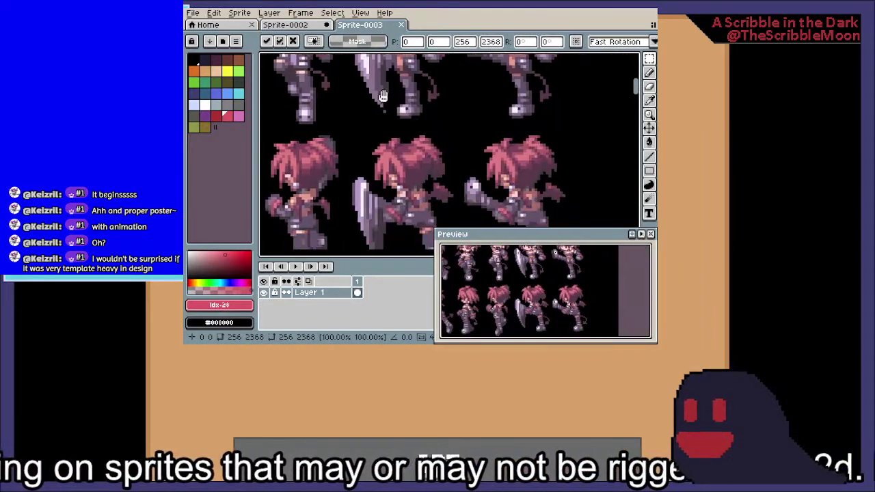
scroll(387, 97, down, 1)
drag(390, 98, 455, 54)
scroll(440, 130, down, 1)
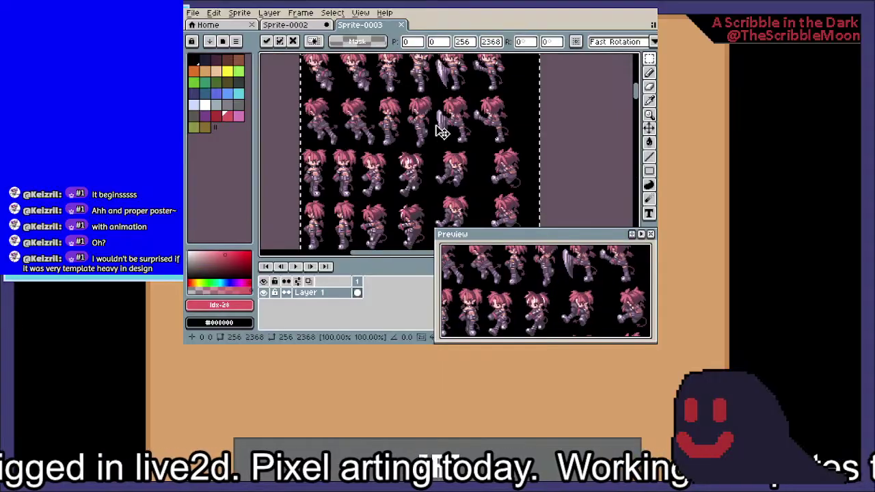
drag(440, 131, 427, 77)
Compare the back-facing attack poses across both sheets once more, and return to the yellow-marked head in Sprite-0002
click(303, 26)
scroll(506, 151, up, 2)
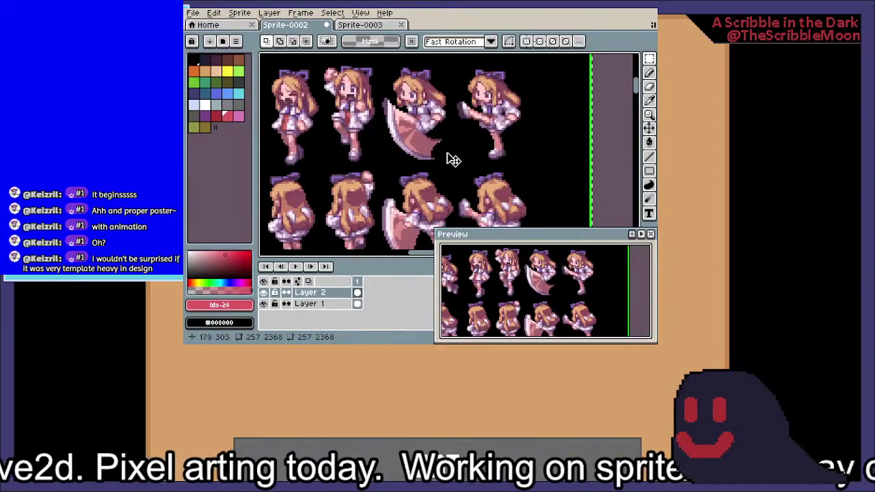
drag(449, 156, 414, 102)
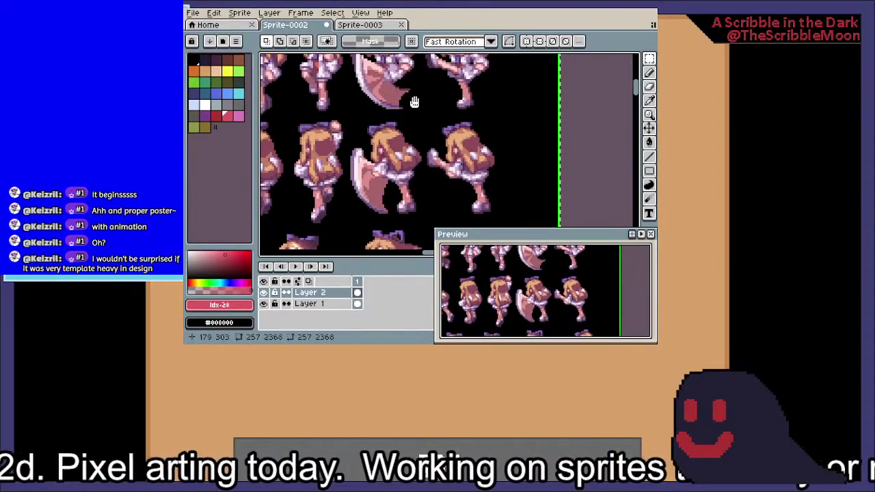
click(357, 25)
scroll(453, 175, up, 1)
drag(451, 175, 431, 157)
click(289, 28)
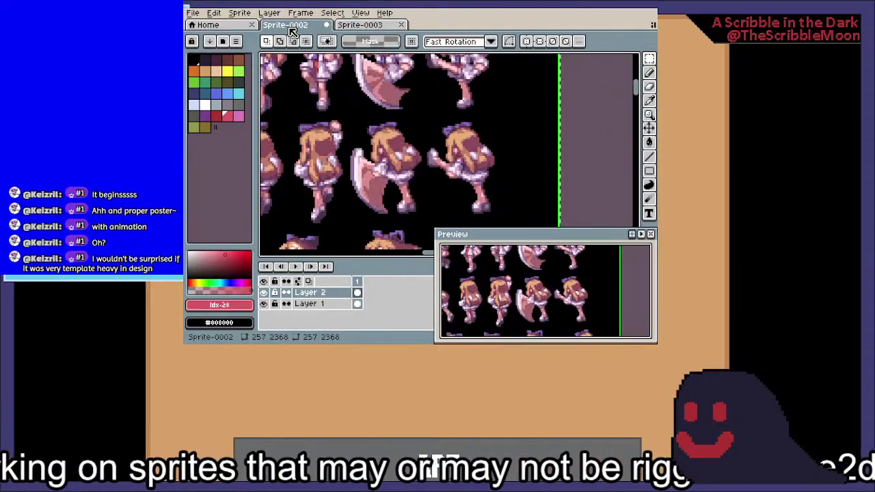
scroll(341, 82, down, 1)
drag(404, 109, 490, 142)
drag(465, 72, 439, 222)
scroll(438, 153, up, 3)
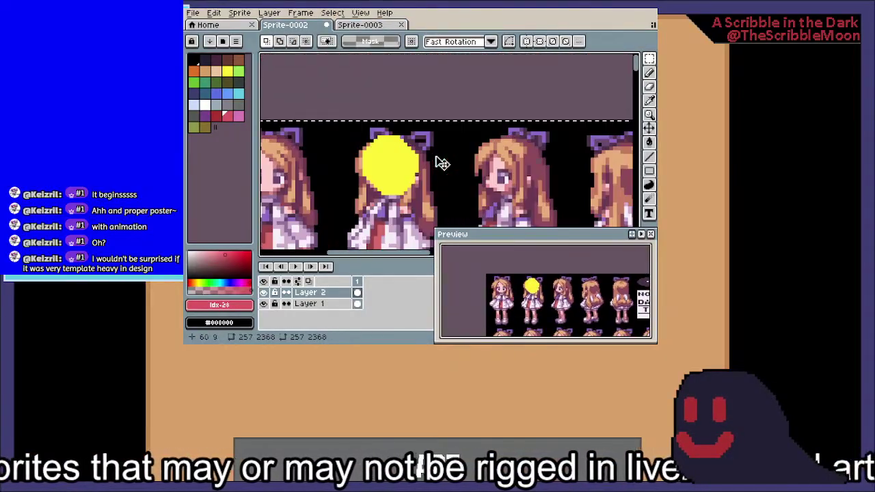
Block out the torso in dark red beneath the yellow head of the second standing pose using a 6 px pencil
drag(429, 160, 399, 96)
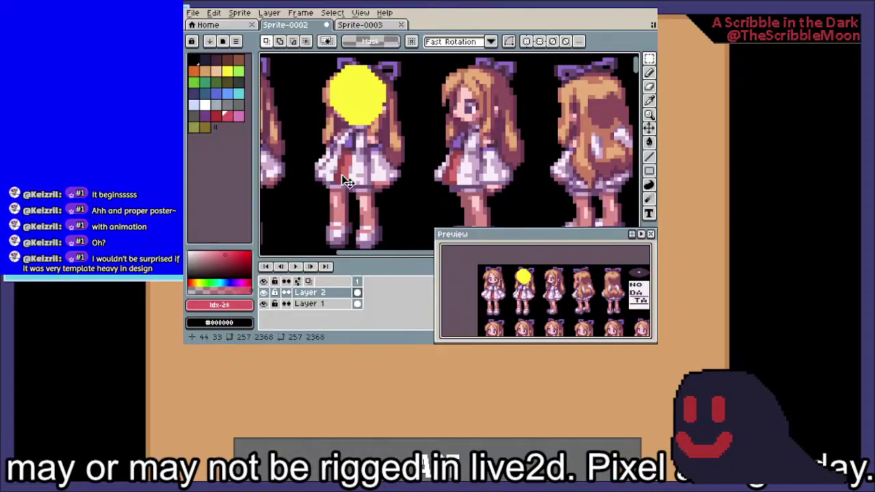
key(b)
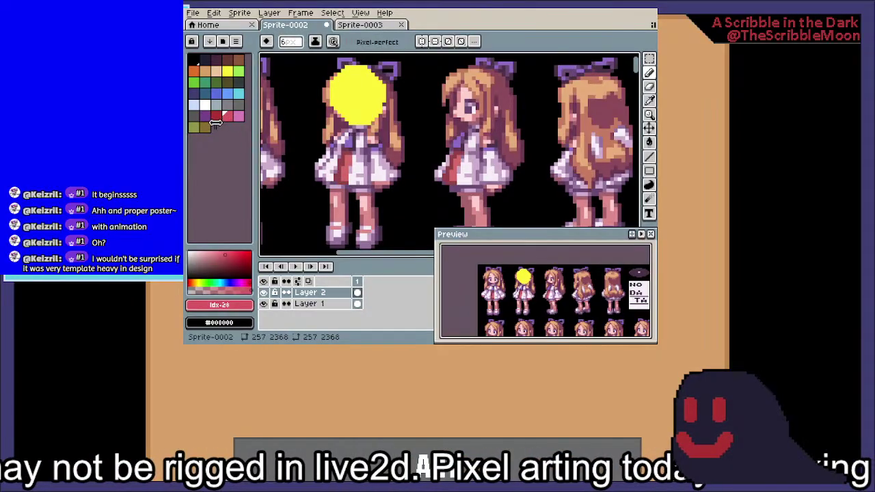
click(217, 118)
mouse_move(340, 170)
mouse_down()
mouse_move(363, 173)
mouse_move(359, 148)
mouse_up()
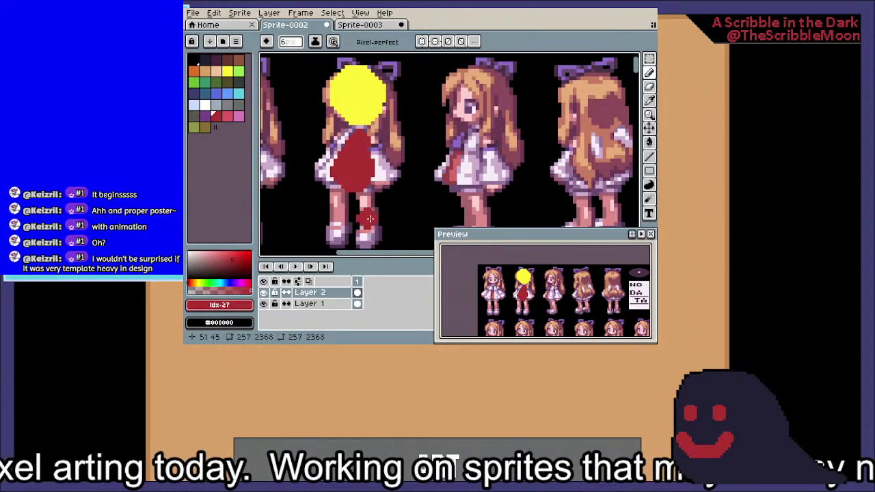
Examine the blocked-out pose's arms, legs and feet, and compare its head and body with the neighbouring first-row standing poses
scroll(360, 221, up, 3)
scroll(322, 181, down, 2)
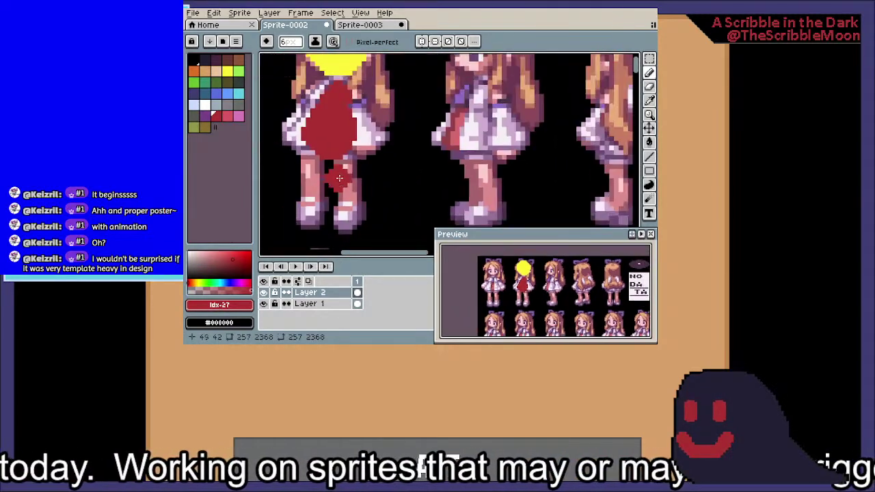
drag(389, 107, 402, 129)
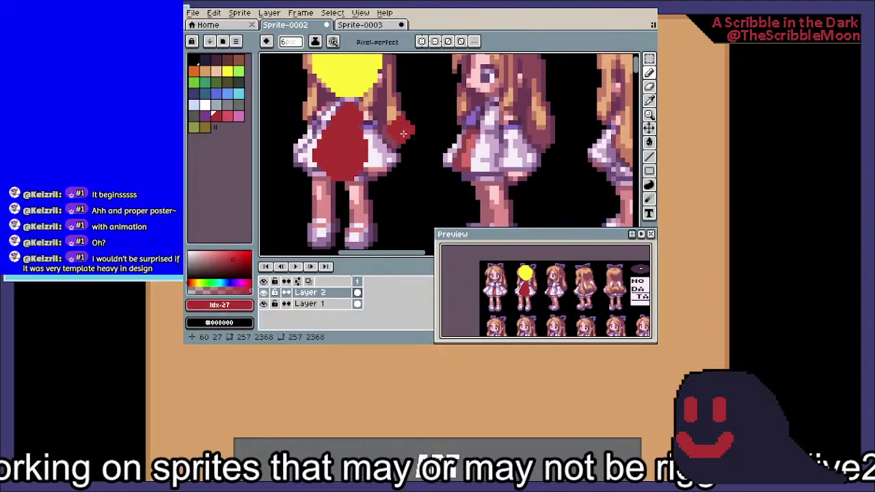
drag(347, 97, 351, 53)
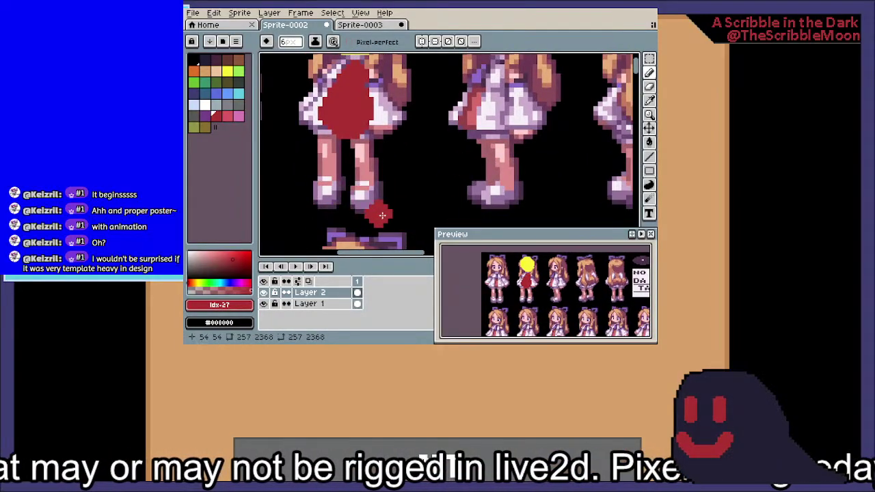
scroll(401, 176, down, 3)
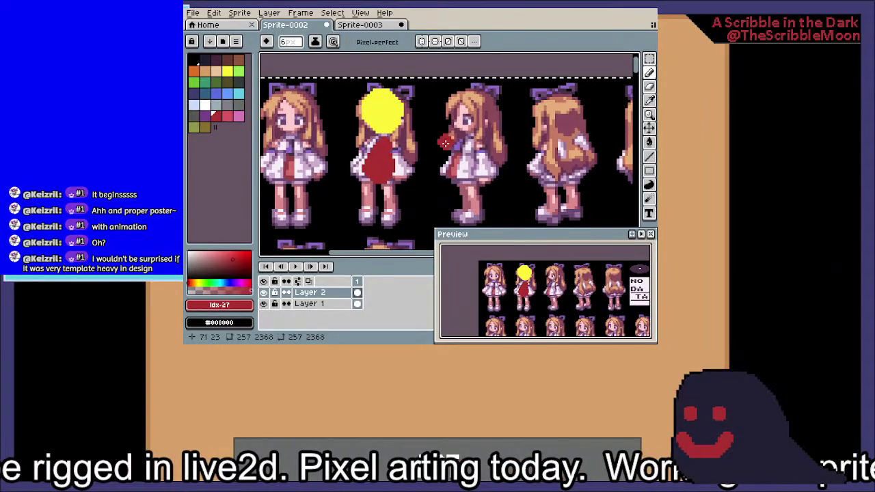
scroll(425, 165, up, 1)
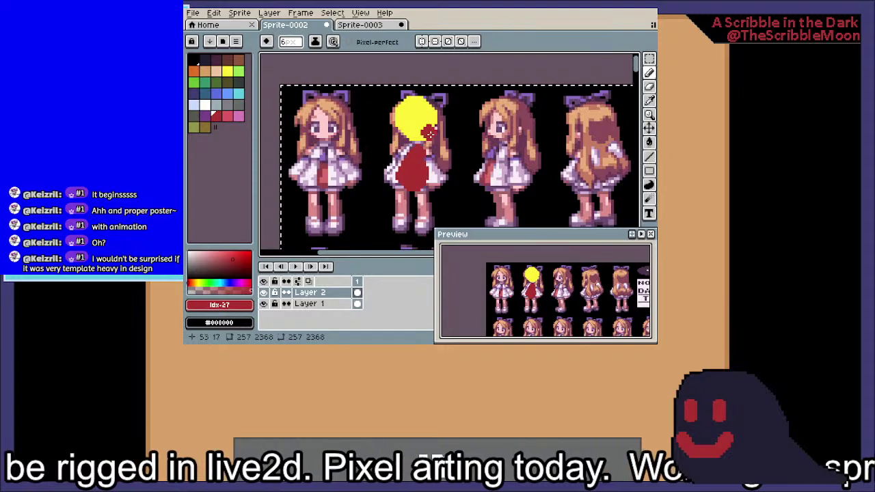
scroll(384, 160, up, 1)
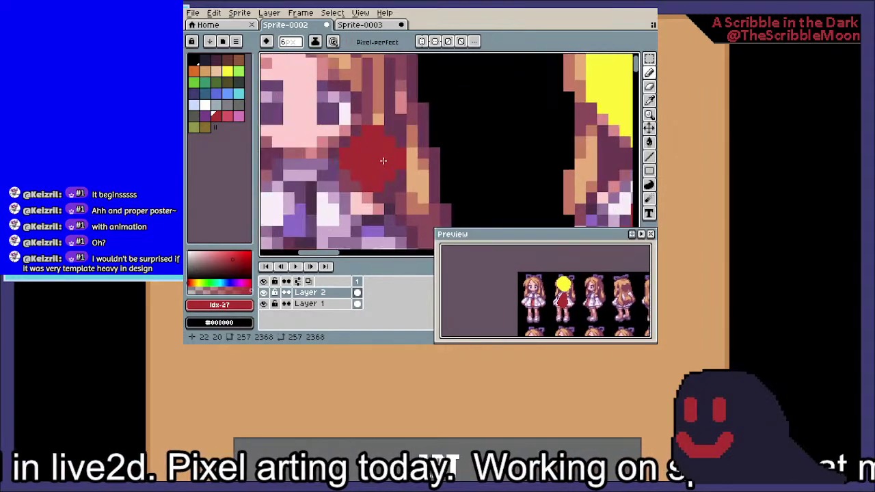
scroll(420, 183, up, 1)
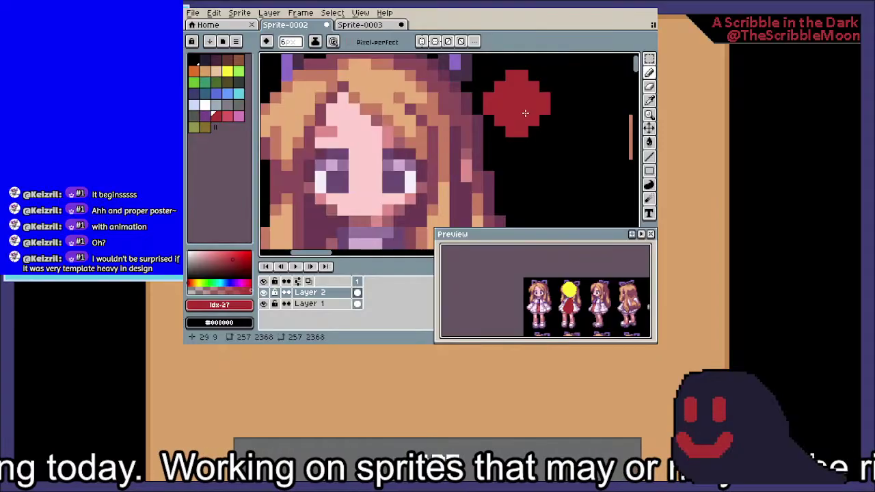
scroll(525, 112, down, 2)
scroll(530, 119, down, 1)
scroll(540, 130, up, 1)
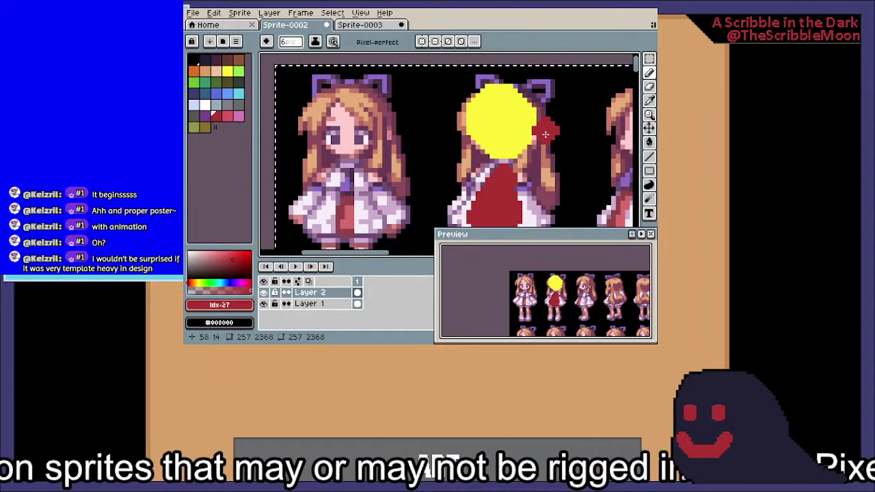
Survey the rest of the blonde character's sheet, including the red-ribbon variant, the bowing poses and the small flame frames
scroll(533, 198, down, 3)
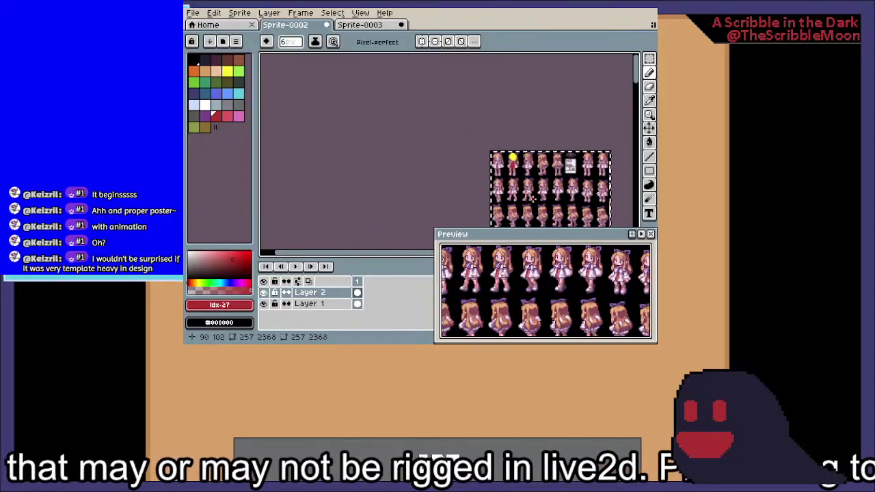
drag(533, 199, 345, 54)
drag(387, 205, 400, 86)
drag(391, 247, 391, 94)
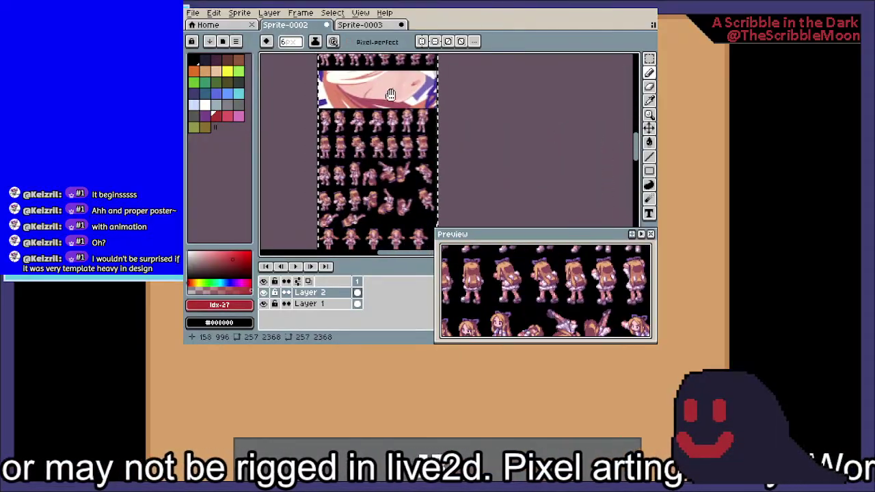
scroll(390, 136, down, 10)
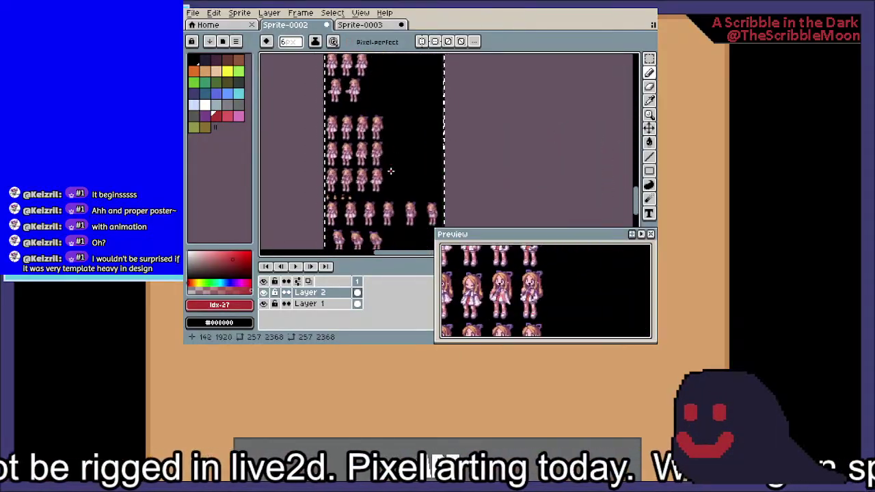
scroll(369, 139, up, 4)
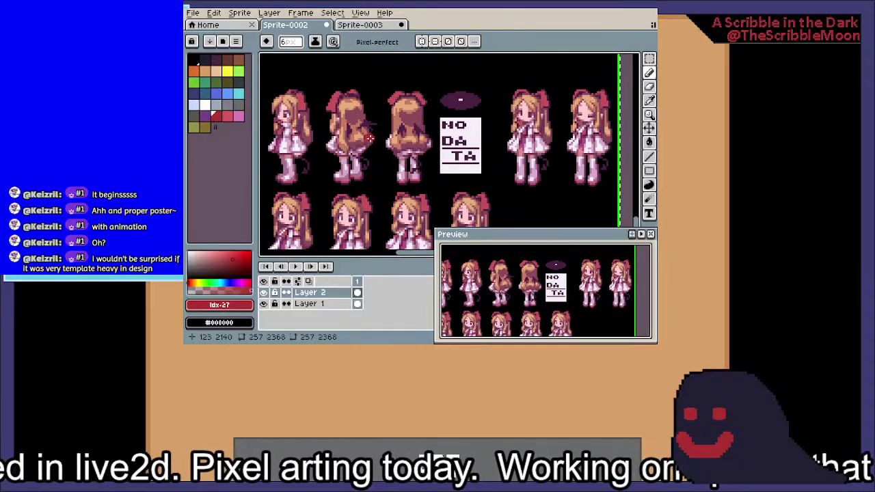
drag(370, 123, 380, 238)
drag(375, 100, 524, 89)
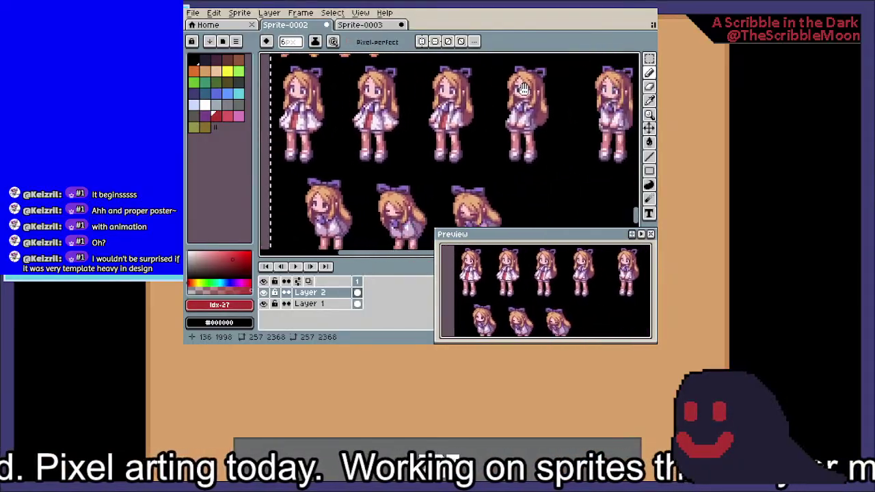
scroll(524, 88, down, 3)
scroll(523, 88, up, 2)
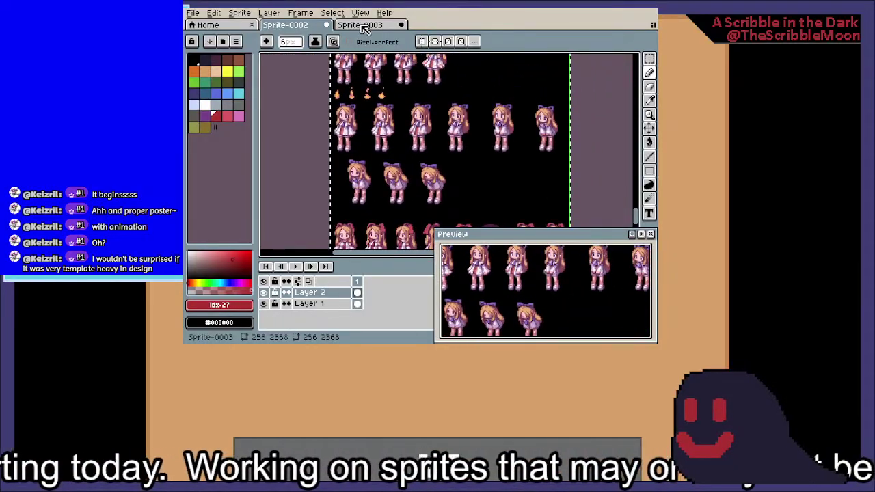
scroll(310, 174, up, 4)
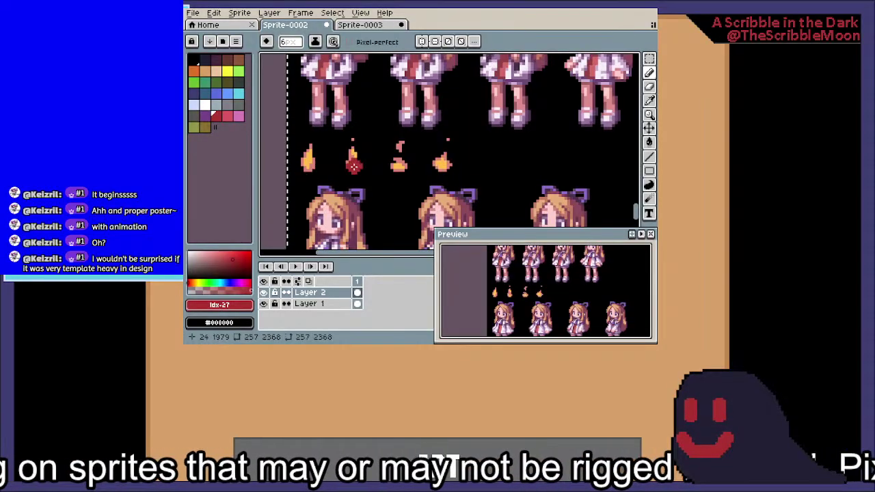
scroll(353, 165, down, 3)
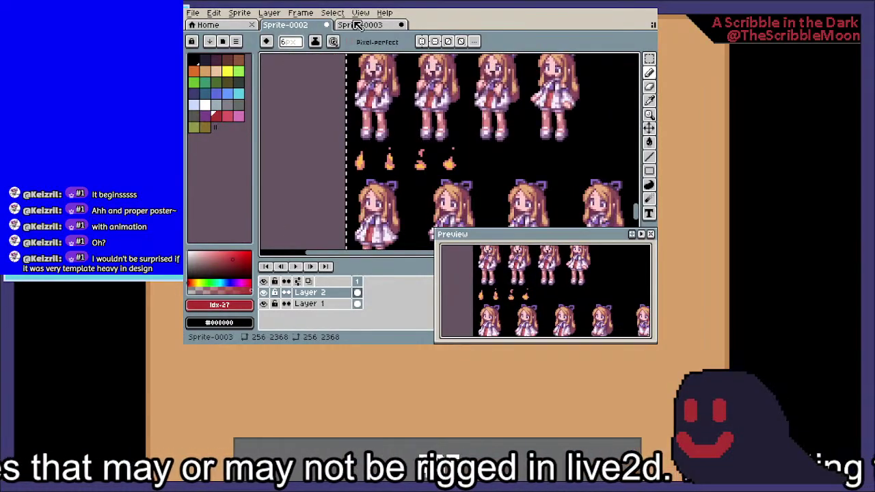
Look through the lower rows of the red-haired character's sheet in Sprite-0003 for its unique poses
click(357, 25)
scroll(415, 98, down, 4)
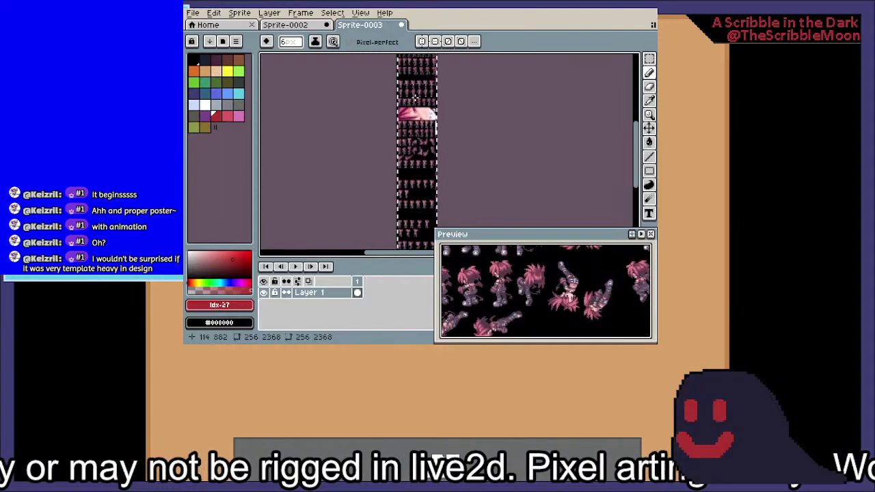
scroll(415, 97, up, 4)
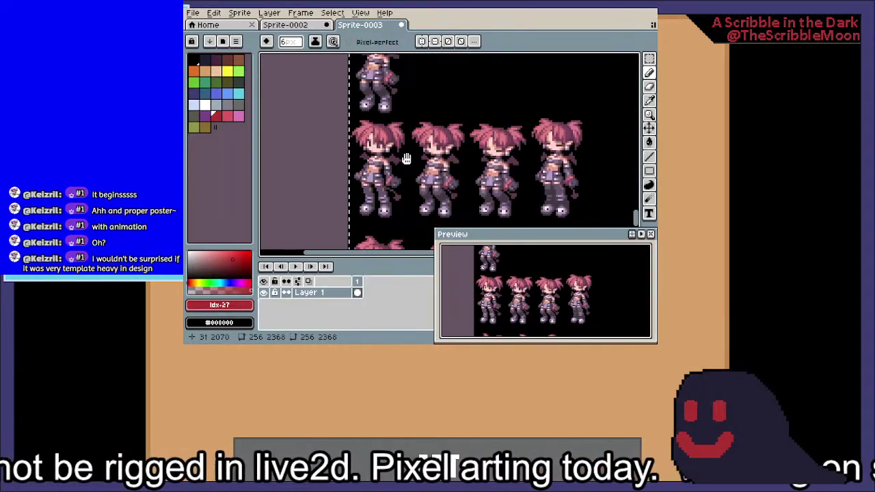
drag(406, 159, 320, 252)
drag(574, 61, 608, 142)
scroll(557, 124, down, 2)
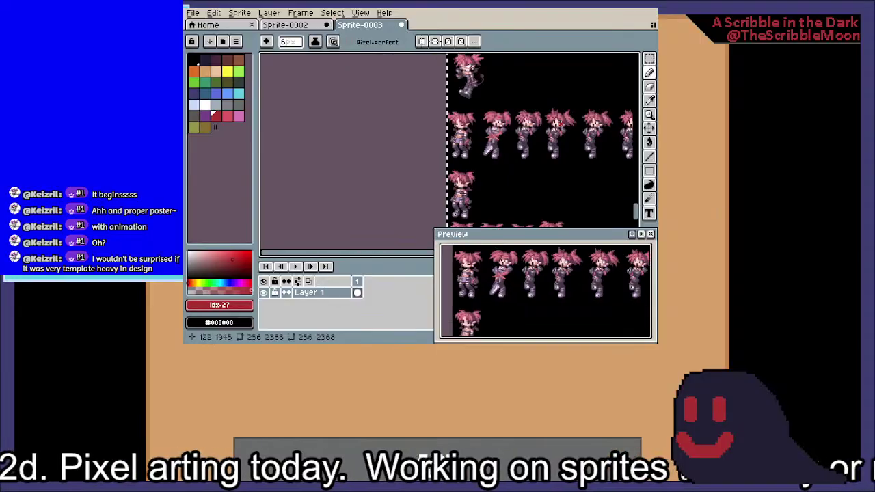
drag(560, 125, 434, 210)
drag(430, 123, 403, 208)
drag(400, 168, 413, 88)
scroll(380, 242, down, 1)
scroll(412, 94, up, 1)
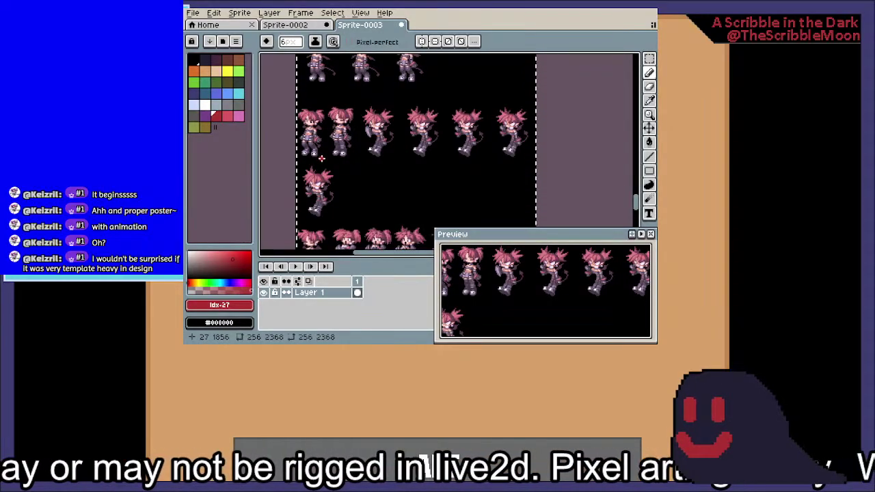
Examine the red-haired character's closed-eye and leaning poses up close, and review the rows further down the sheet
scroll(376, 126, up, 3)
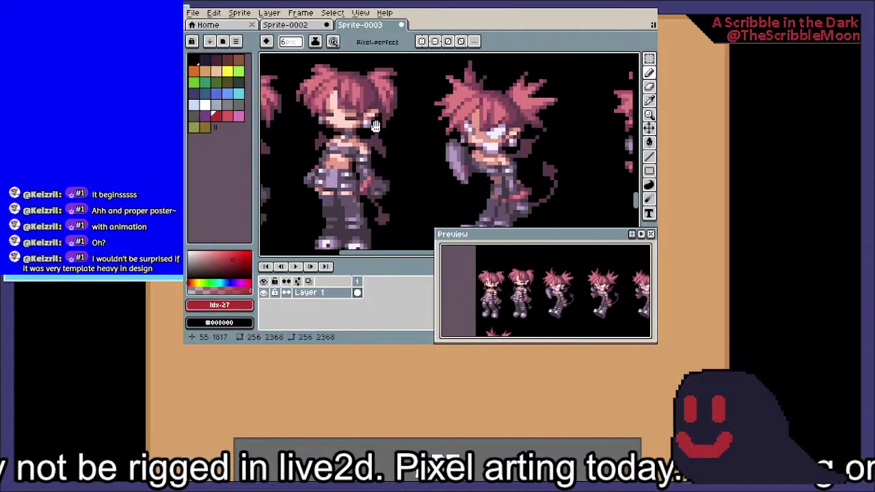
drag(375, 125, 444, 114)
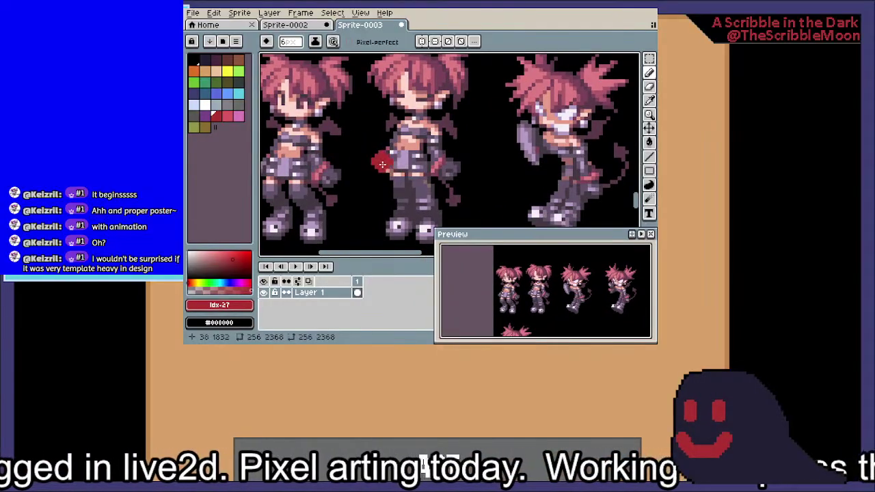
scroll(382, 164, down, 1)
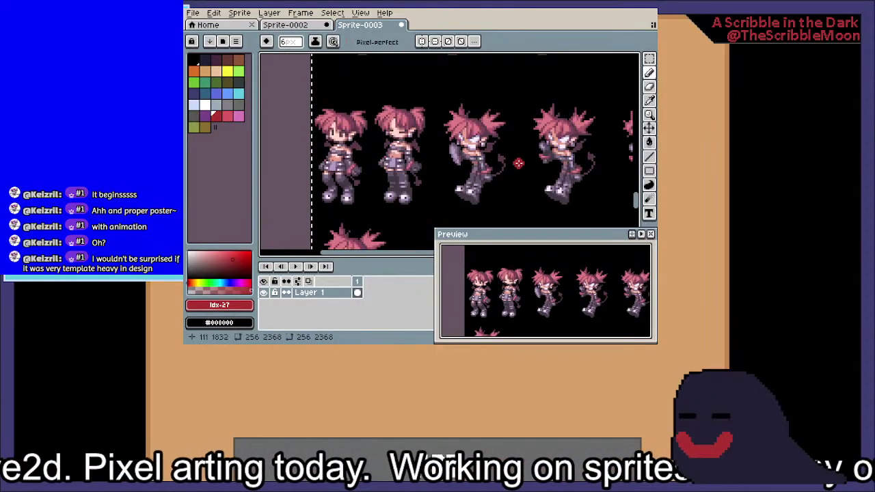
drag(515, 162, 324, 126)
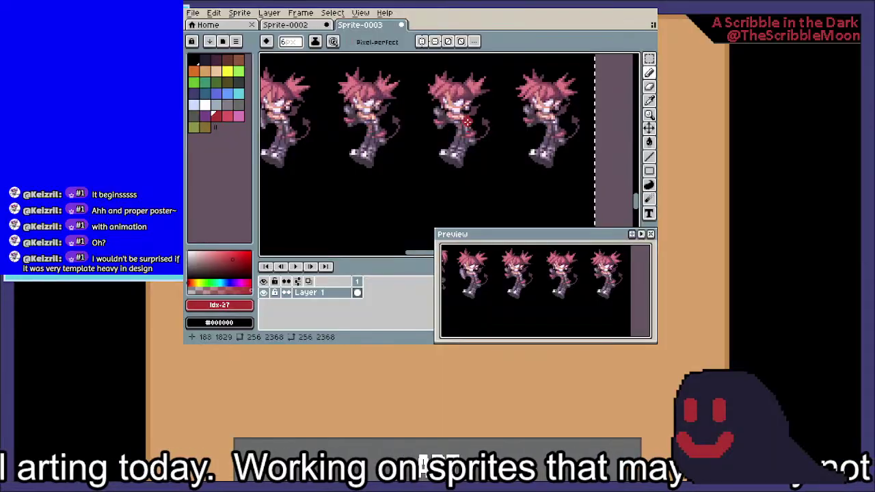
drag(468, 122, 475, 147)
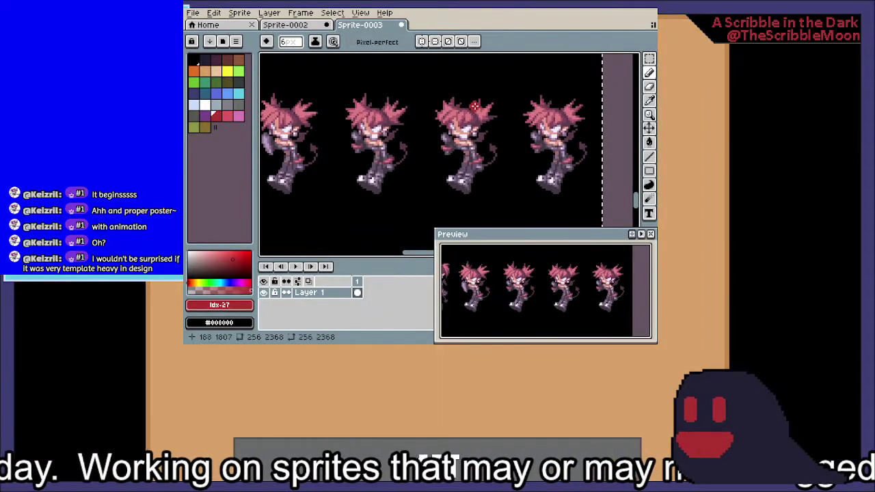
scroll(474, 106, down, 2)
scroll(457, 166, up, 1)
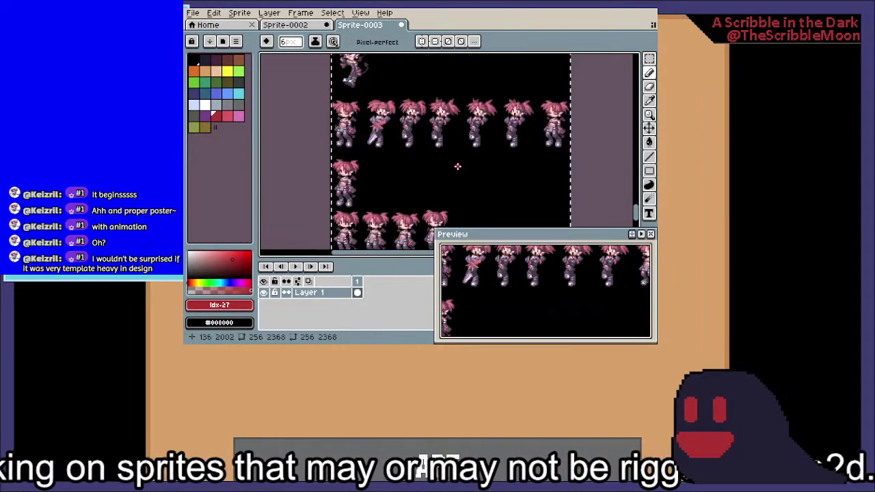
drag(457, 166, 500, 54)
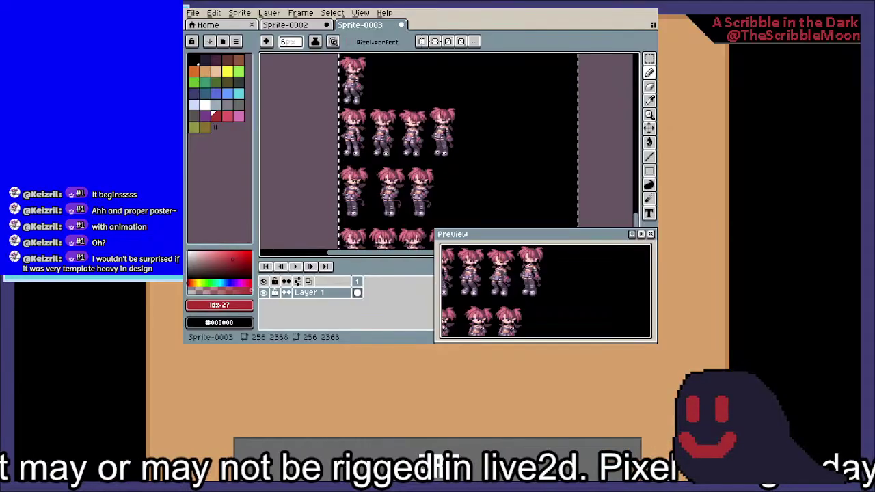
Create a new 256 × 1920 px sprite and paste the copied brown-haired character's sprite sheet into it
key(ctrl+n)
key(Return)
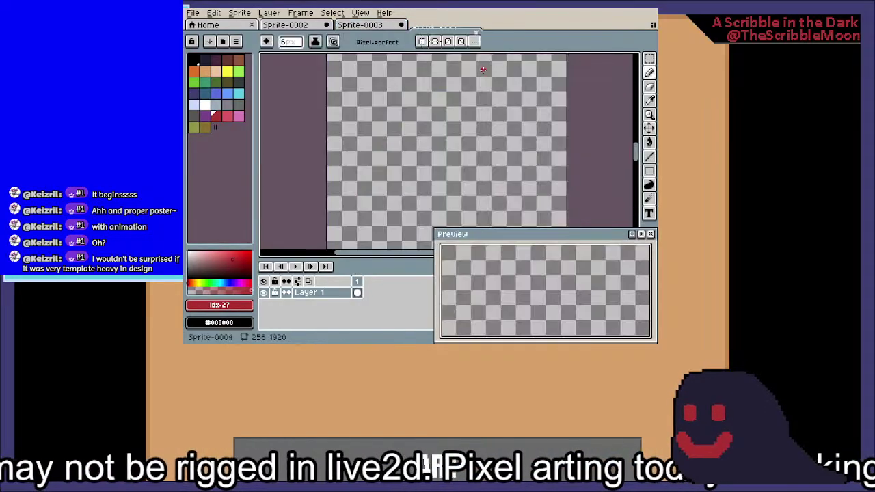
key(ctrl+v)
drag(432, 137, 392, 150)
scroll(383, 147, up, 3)
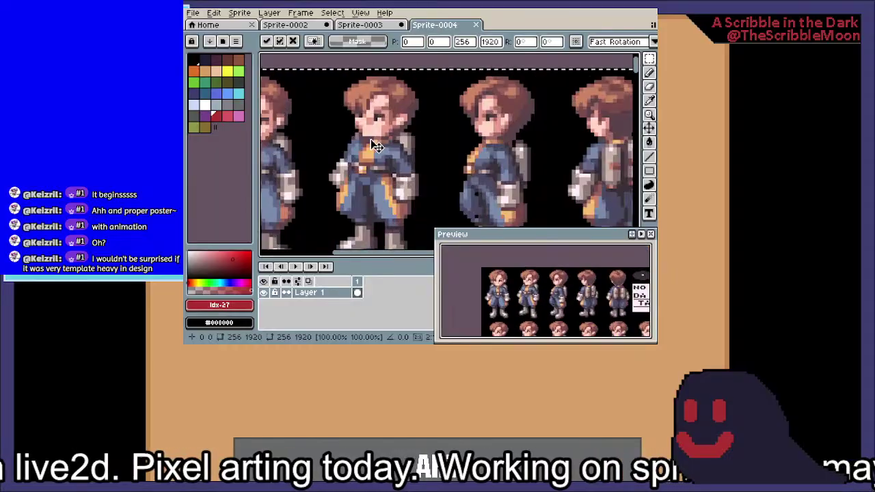
Add a new layer above the pasted sheet of the brown-haired character
right_click(328, 292)
mouse_move(372, 272)
click(432, 267)
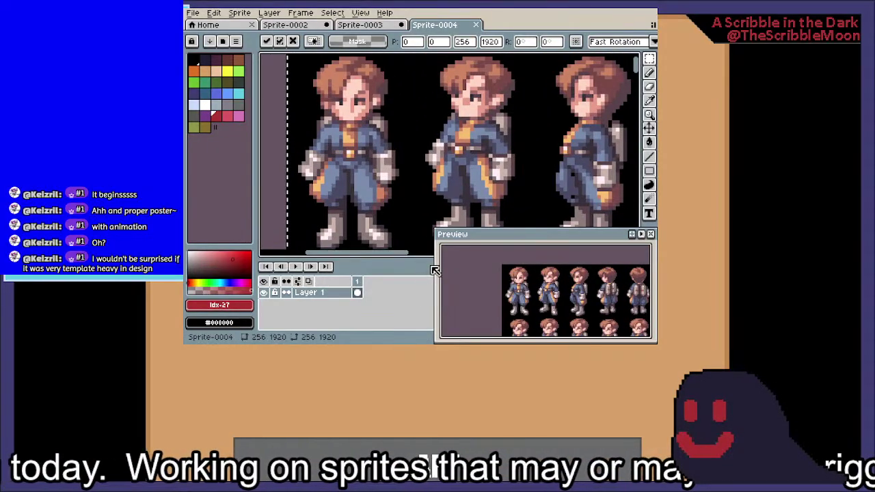
right_click(336, 295)
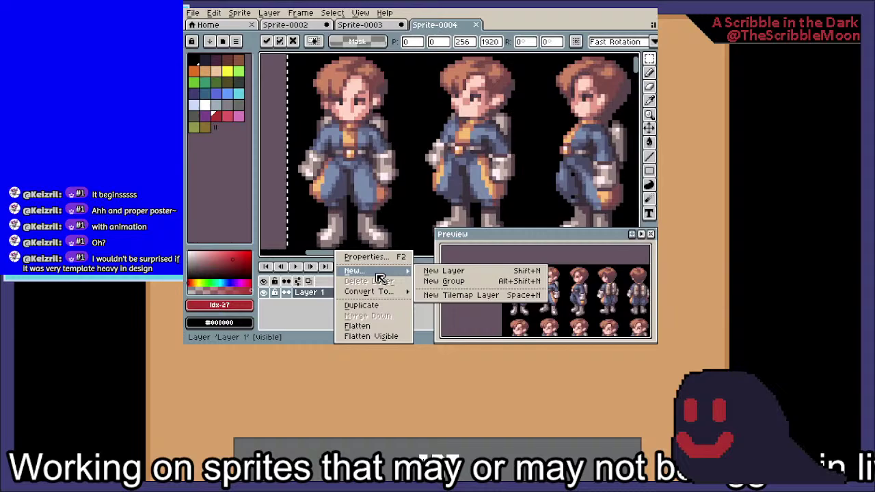
click(468, 271)
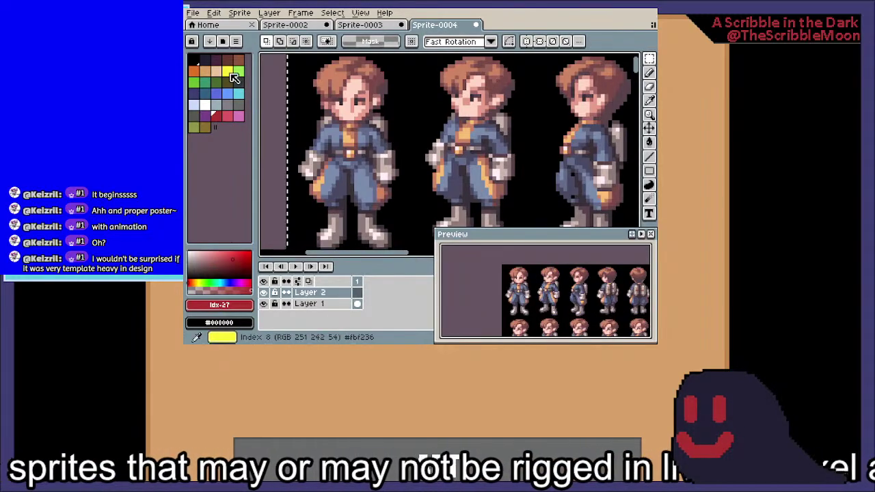
Block out the brown-haired character's first front-facing pose with yellow 17 px brush circles over the head, arm side and legs
click(227, 70)
key(b)
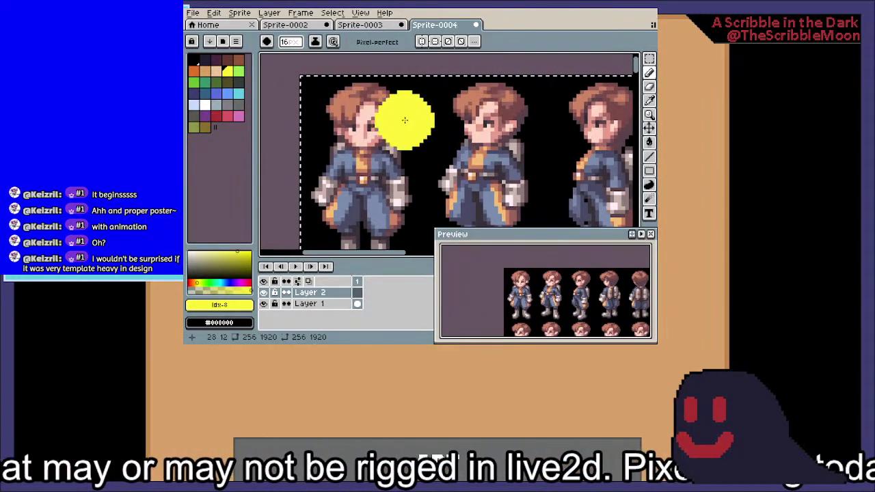
key(plus)
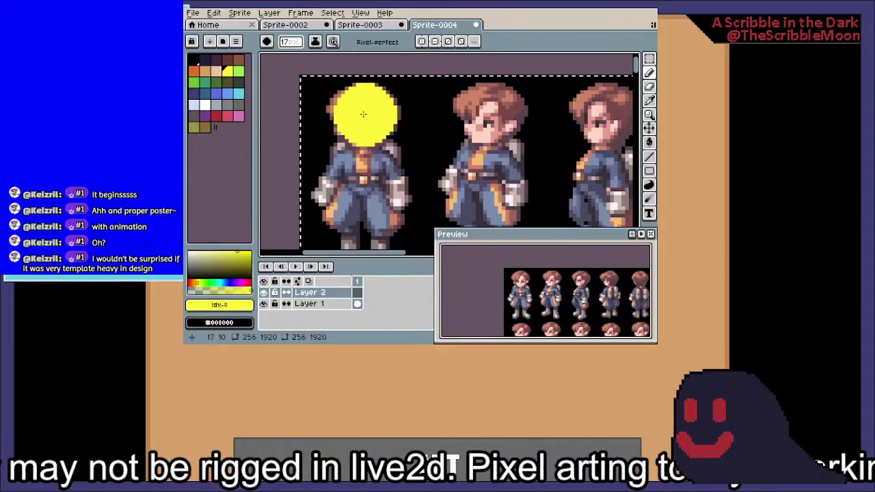
click(361, 109)
scroll(342, 111, down, 3)
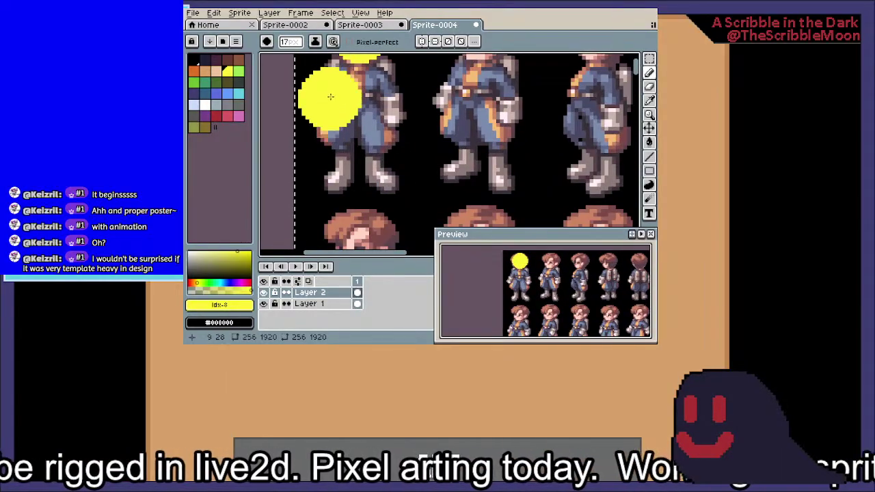
click(333, 91)
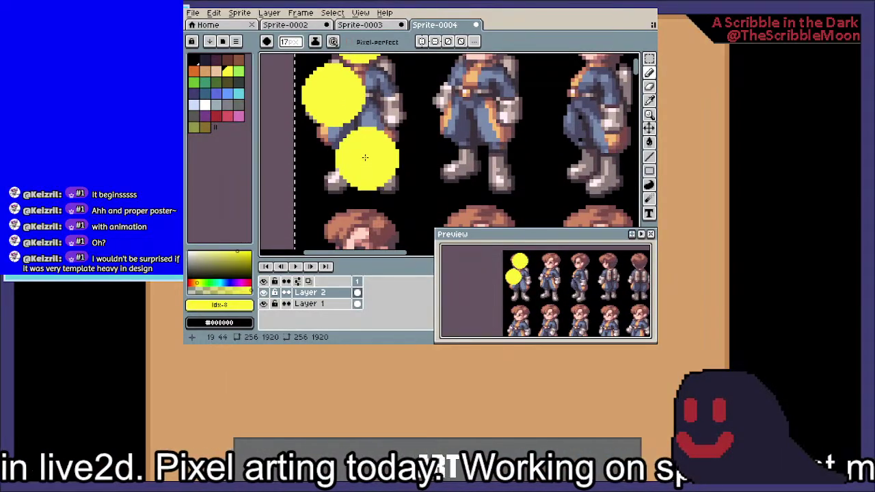
drag(430, 105, 390, 180)
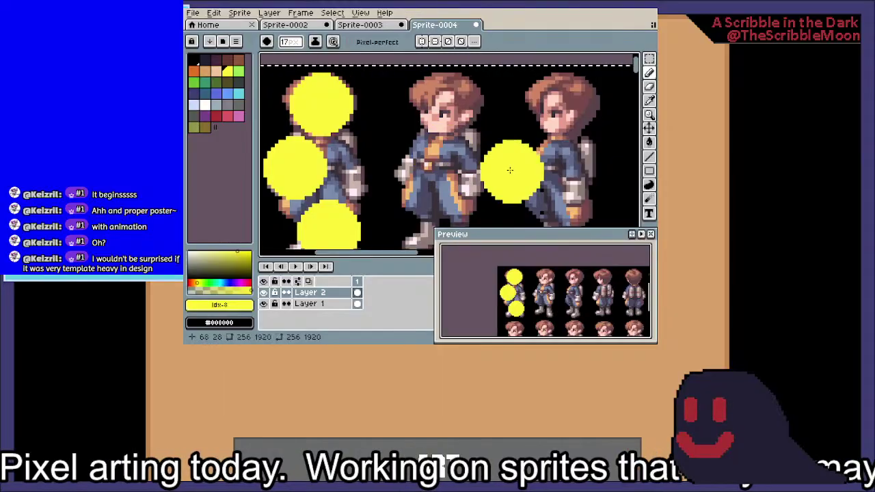
Review the brown-haired character's upper pose rows and compare them with the blonde girl's lower rows in Sprite-0002
drag(555, 187, 526, 148)
scroll(526, 148, down, 2)
drag(590, 150, 490, 54)
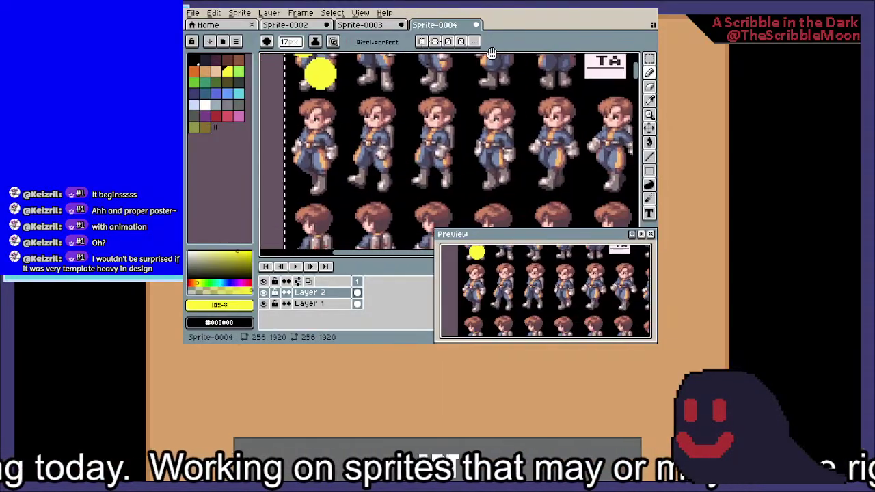
scroll(490, 53, up, 1)
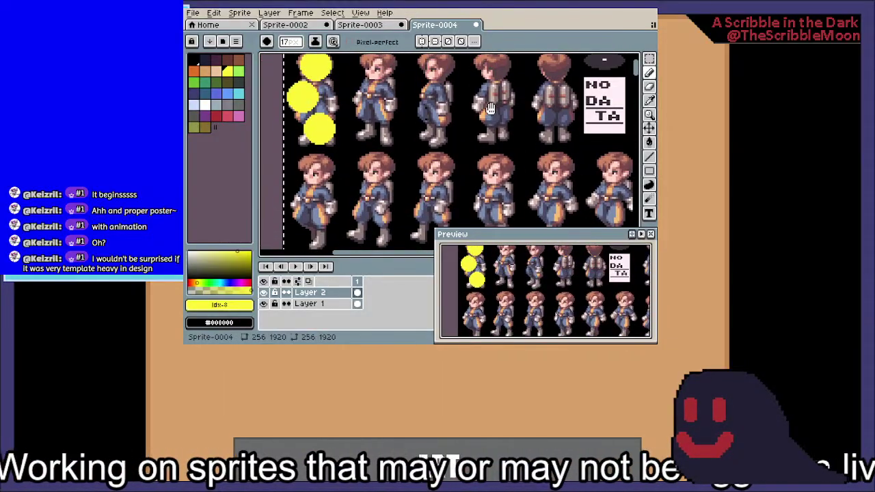
click(285, 24)
scroll(365, 160, down, 2)
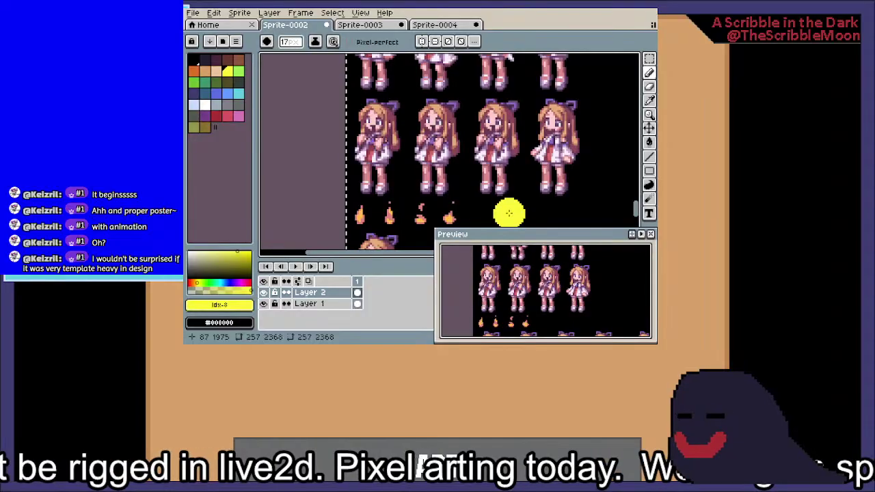
Create a new blank 48 × 48 px RGBA sprite with a transparent background
key(ctrl+n)
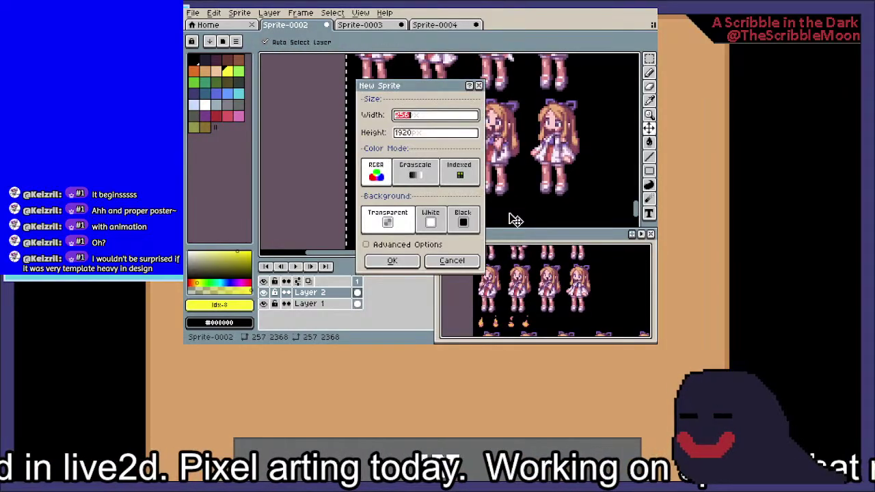
text(48)
key(Tab)
text(48)
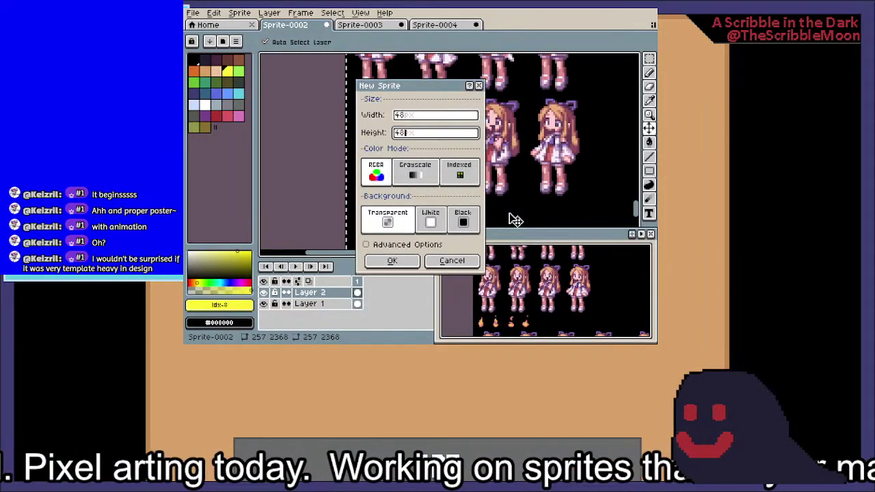
key(Return)
drag(506, 135, 432, 106)
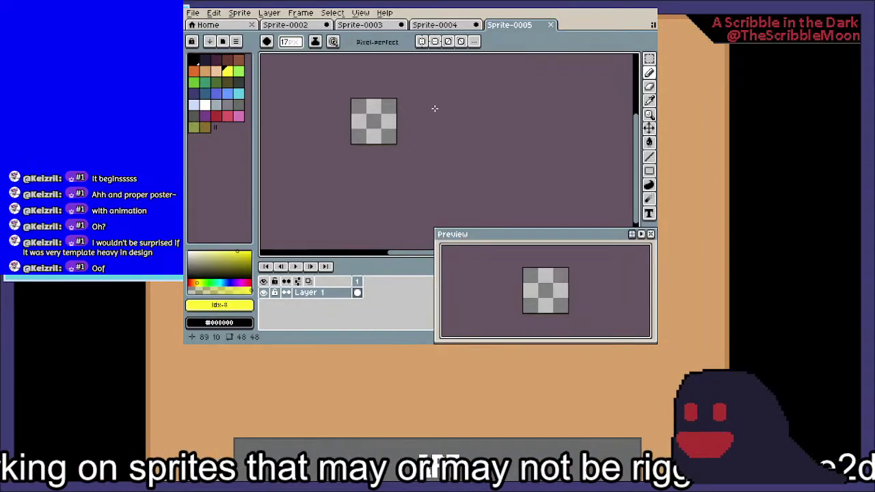
scroll(362, 107, up, 2)
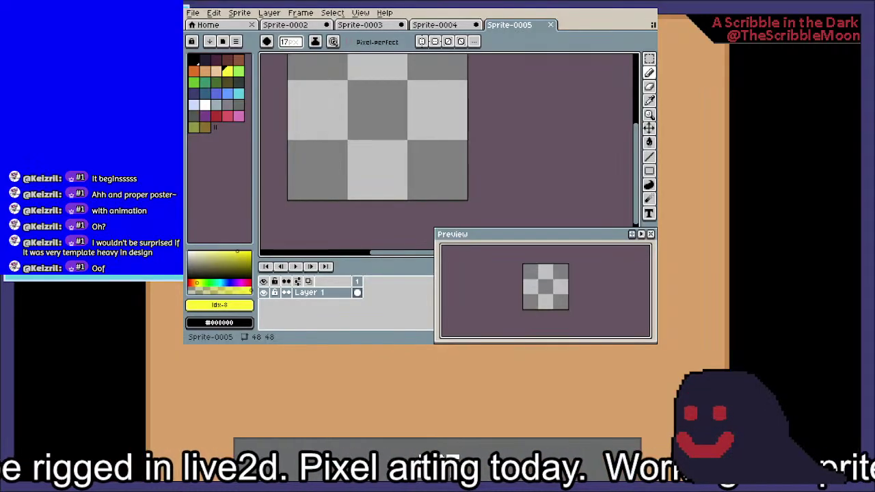
Create a new 194 × 258 px transparent sprite and paste the copied white moogle sprite sheet into it
key(ctrl+n)
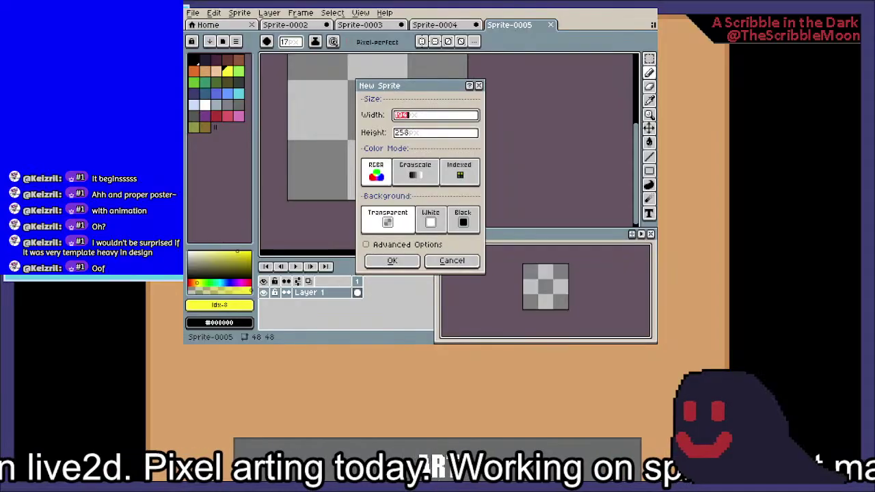
key(Return)
key(ctrl+v)
drag(537, 164, 515, 243)
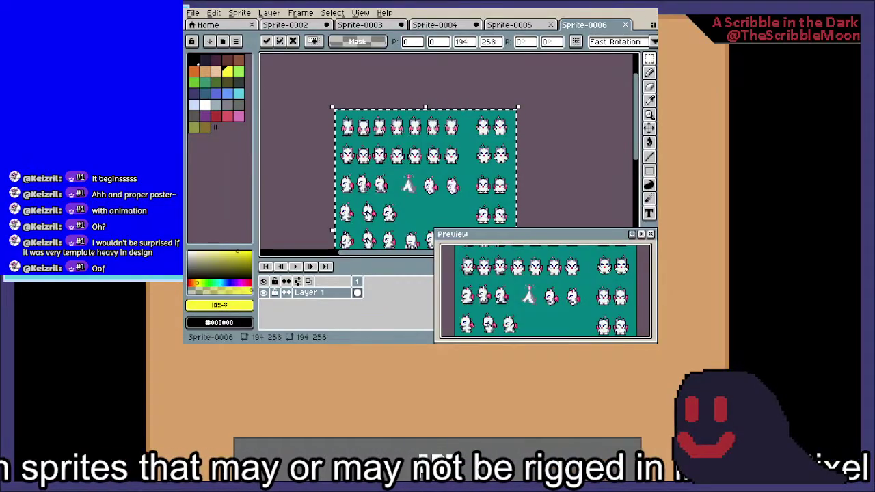
Create a new 360 × 257 px transparent sprite and paste the copied shaggy white yeti sprite sheet into it
key(ctrl+n)
click(397, 260)
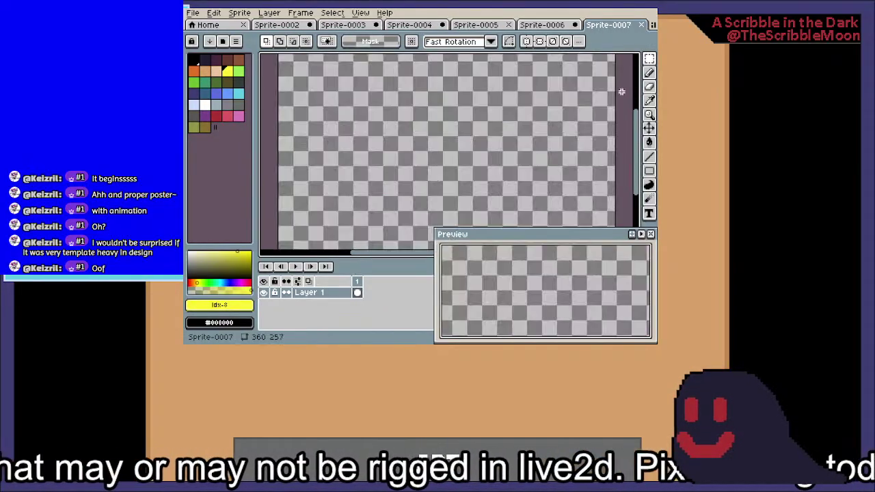
key(ctrl+v)
scroll(401, 122, up, 4)
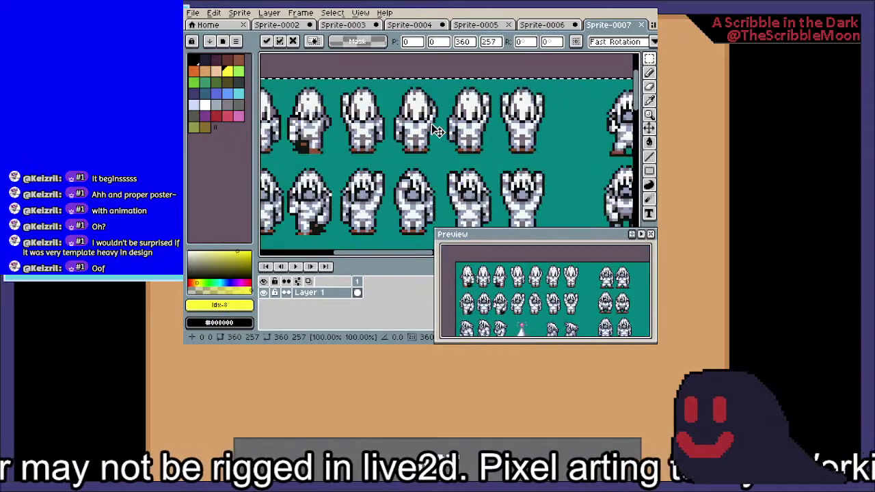
Examine the yeti sheet's pose rows and the blue snow tiles beside them
scroll(443, 171, down, 1)
drag(443, 171, 463, 149)
scroll(465, 152, up, 2)
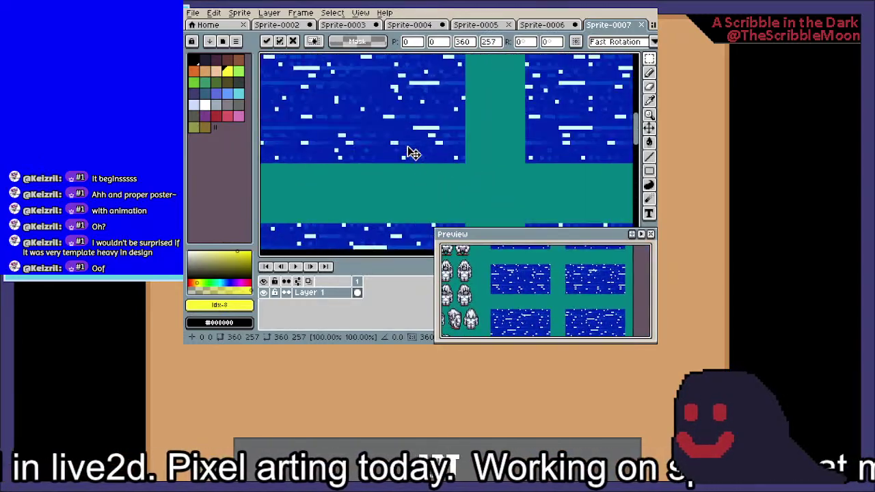
drag(410, 152, 560, 211)
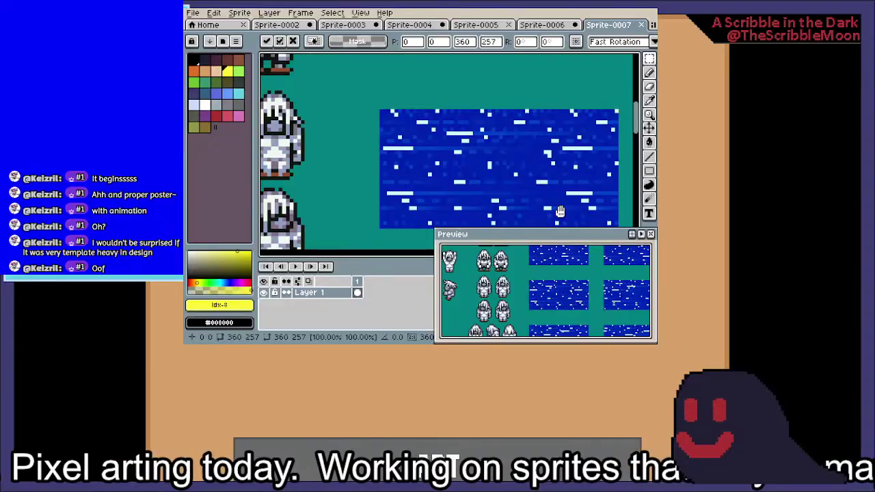
scroll(559, 211, down, 3)
scroll(531, 144, up, 4)
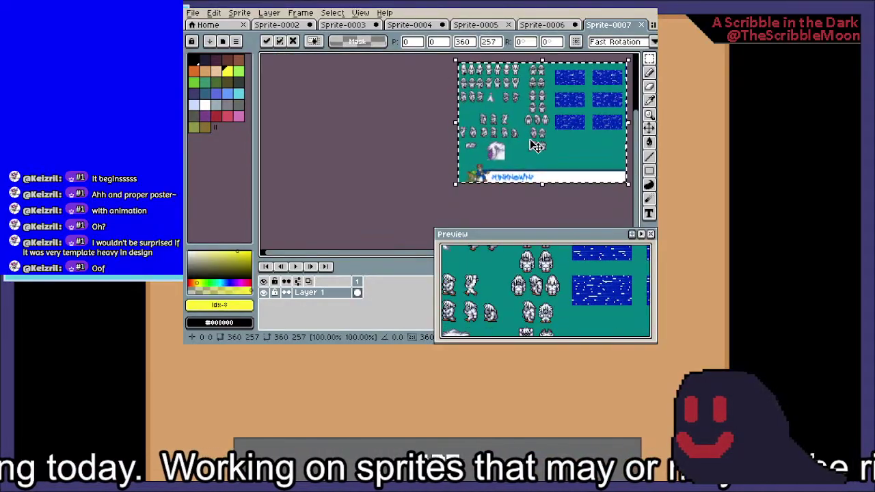
drag(491, 126, 465, 283)
drag(457, 153, 414, 270)
drag(418, 144, 403, 207)
scroll(407, 210, up, 5)
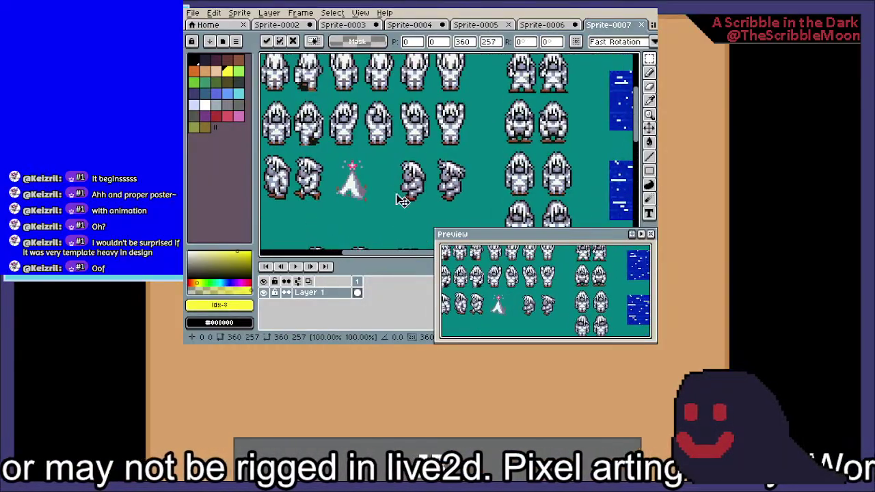
drag(400, 168, 458, 133)
Look through the lower part of the moogle sheet in Sprite-0006, including the large portrait and the green inset of grey sprites
click(542, 26)
drag(464, 167, 466, 51)
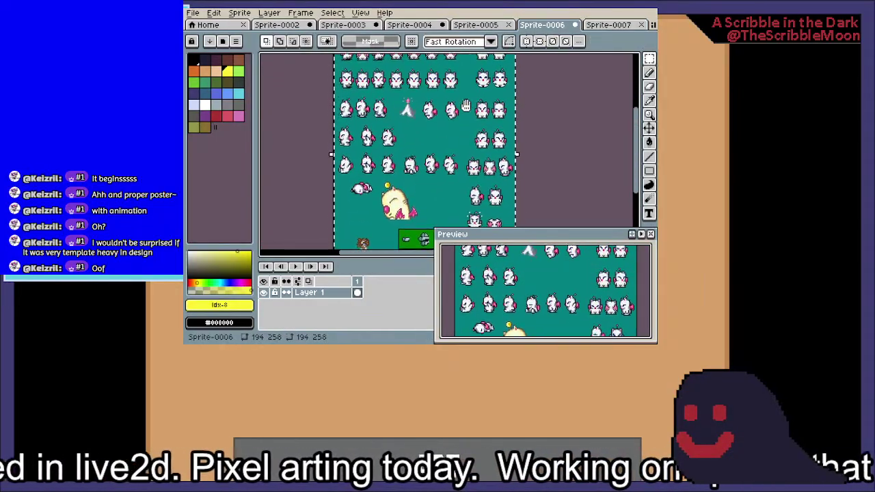
scroll(415, 180, up, 3)
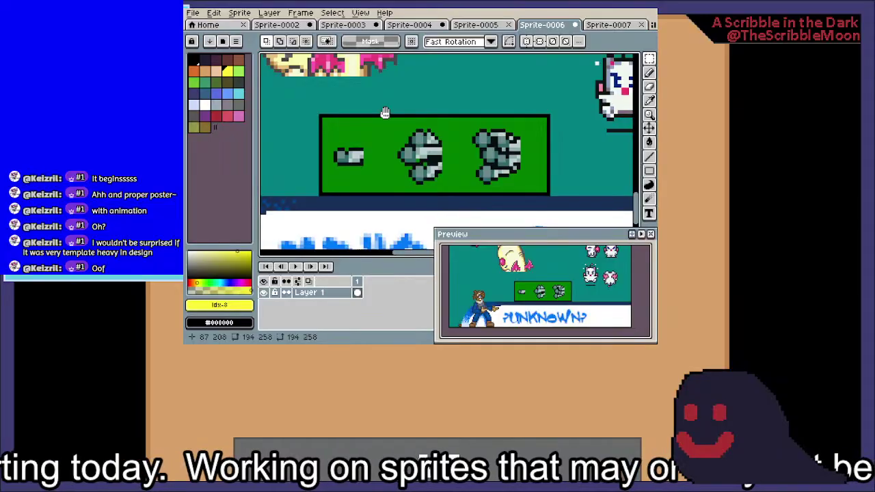
scroll(385, 112, down, 3)
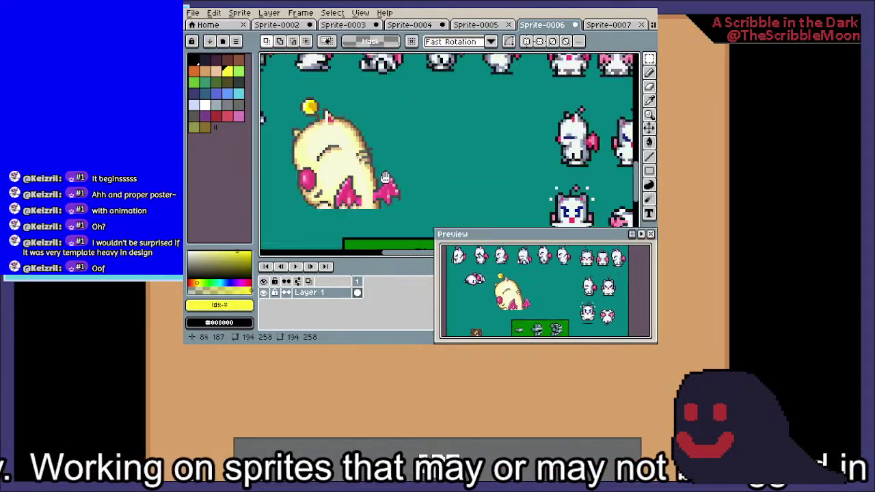
scroll(386, 194, down, 2)
scroll(371, 137, up, 3)
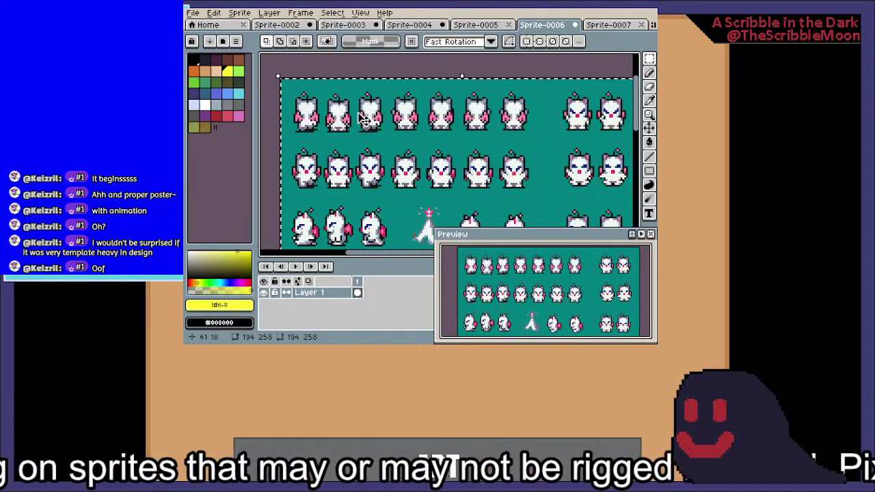
Examine the moogle's back-facing, front-facing and side-facing pose rows up close in Sprite-0006
drag(375, 160, 373, 165)
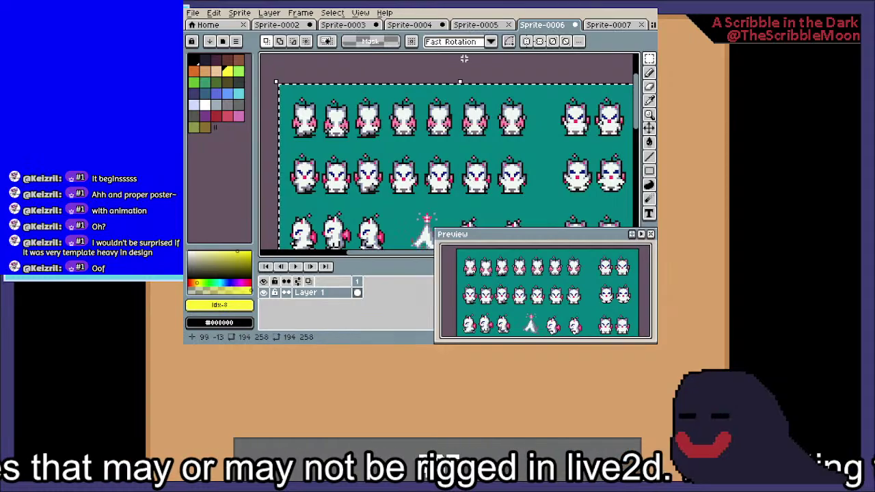
scroll(307, 88, up, 2)
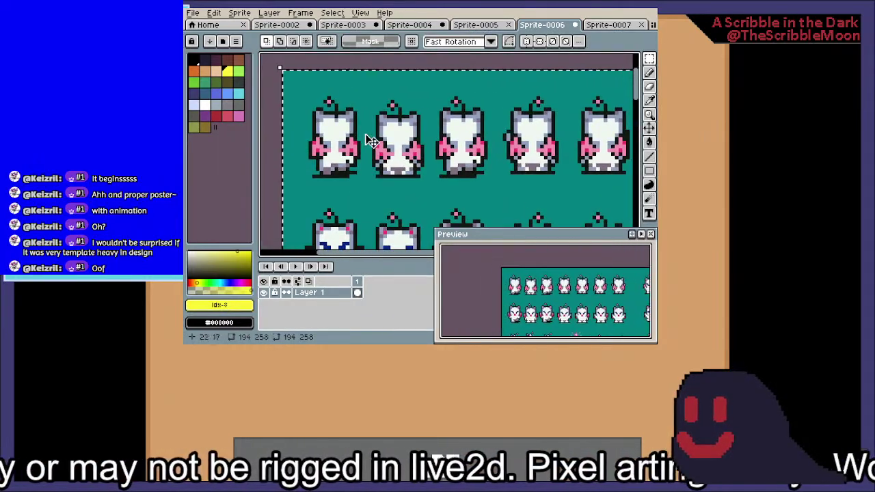
drag(320, 172, 306, 72)
scroll(306, 72, down, 1)
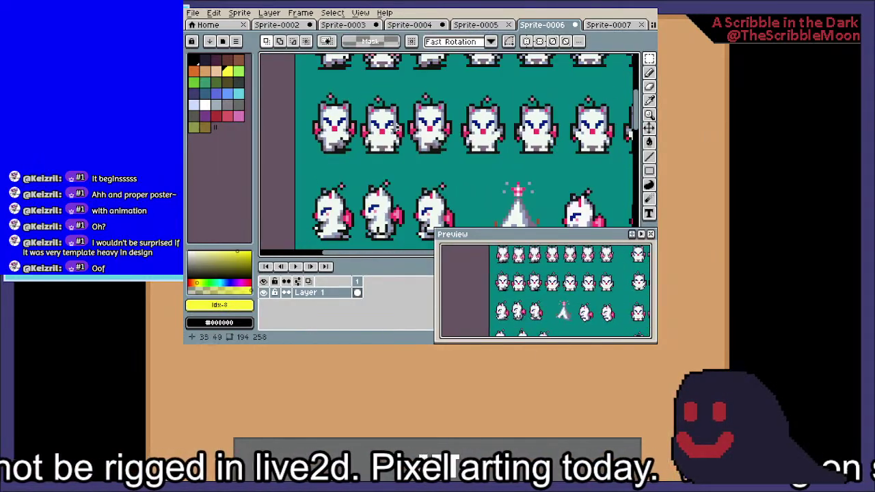
drag(421, 147, 405, 42)
drag(475, 221, 491, 112)
drag(491, 189, 552, 190)
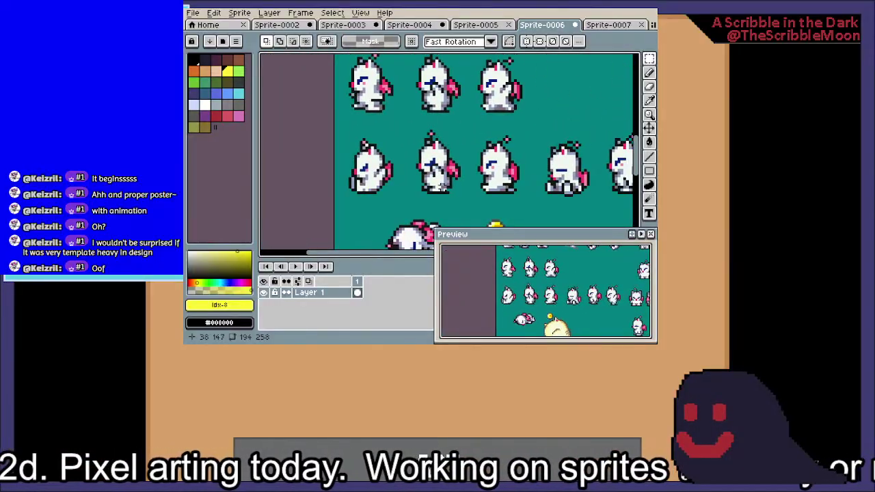
scroll(455, 187, up, 1)
drag(441, 184, 301, 159)
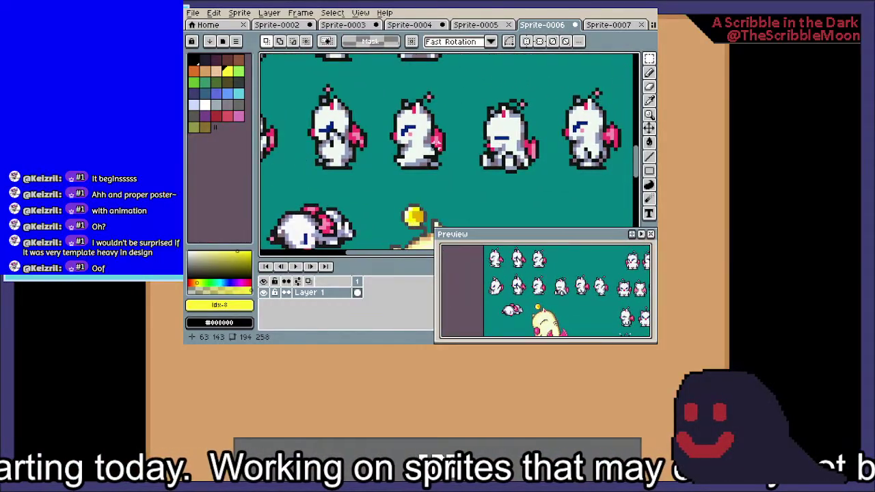
scroll(436, 142, down, 1)
drag(433, 164, 413, 190)
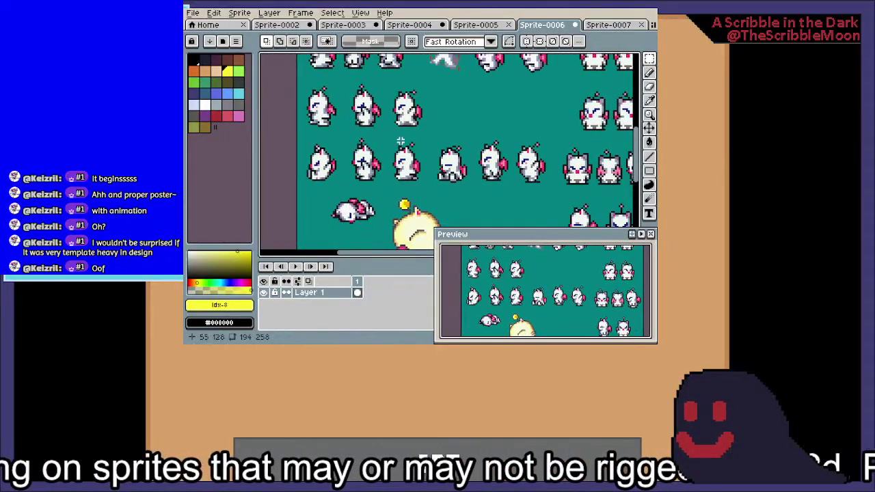
scroll(397, 91, up, 2)
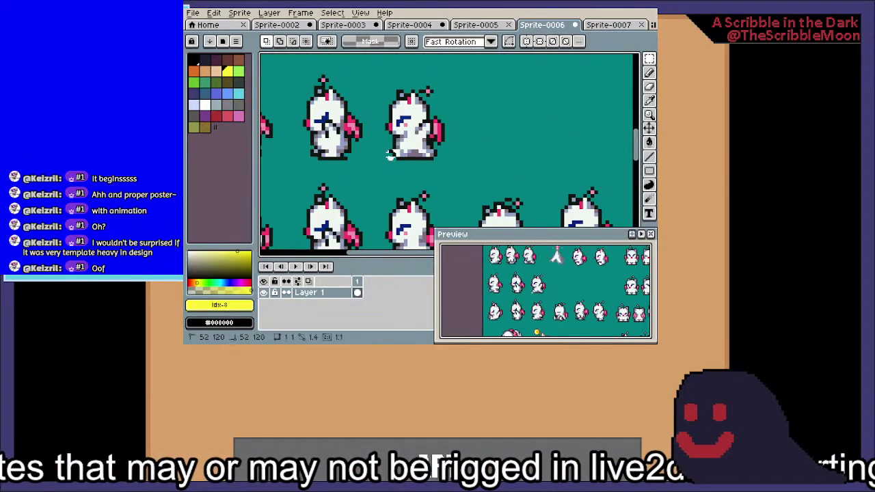
Measure the third side-facing moogle pose with a selection of about 16 × 20 px, and return to the yeti sheet in Sprite-0007
drag(390, 158, 442, 82)
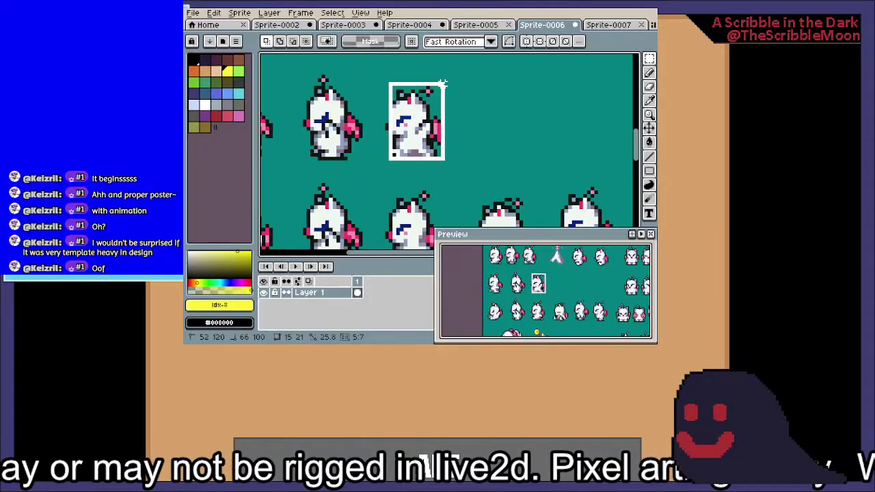
click(444, 83)
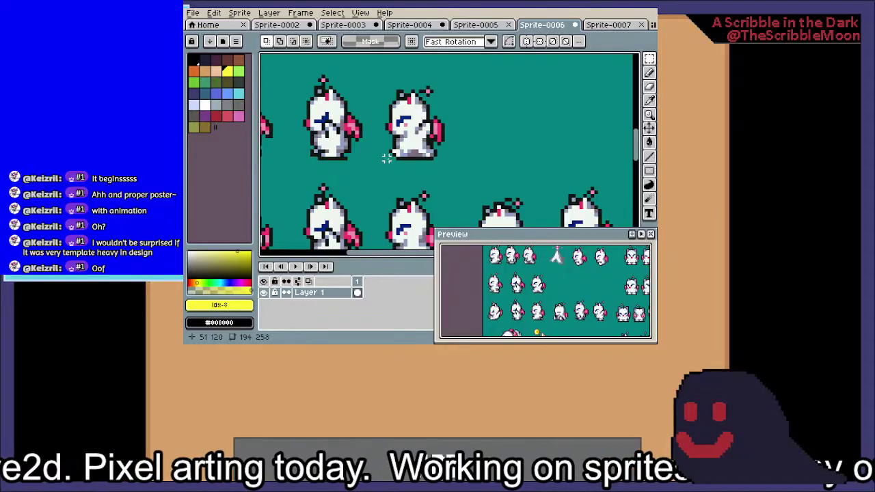
drag(386, 158, 442, 87)
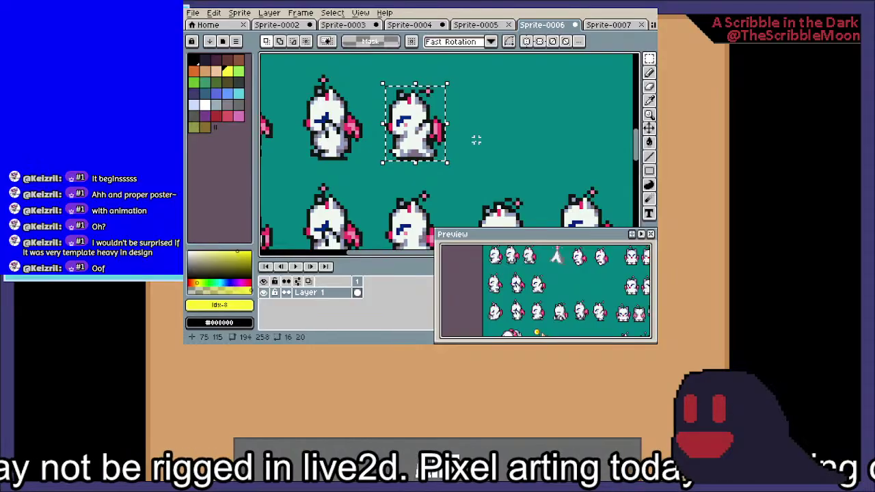
key(ctrl+Tab)
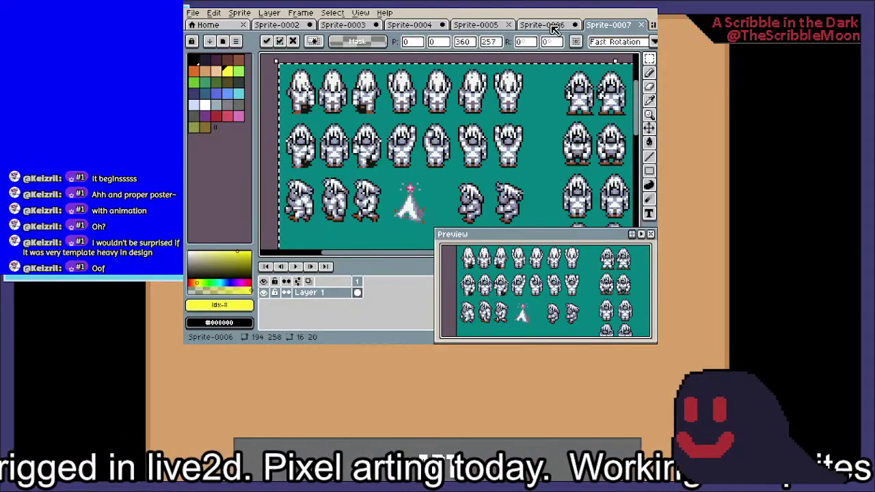
Create a new blank sprite 24 px wide and 24 px high
click(491, 26)
drag(442, 165, 442, 167)
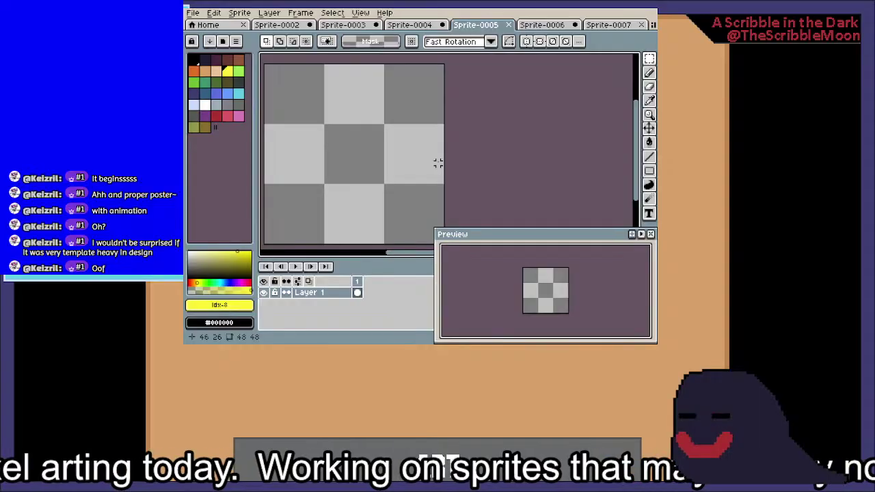
key(ctrl+n)
text(24)
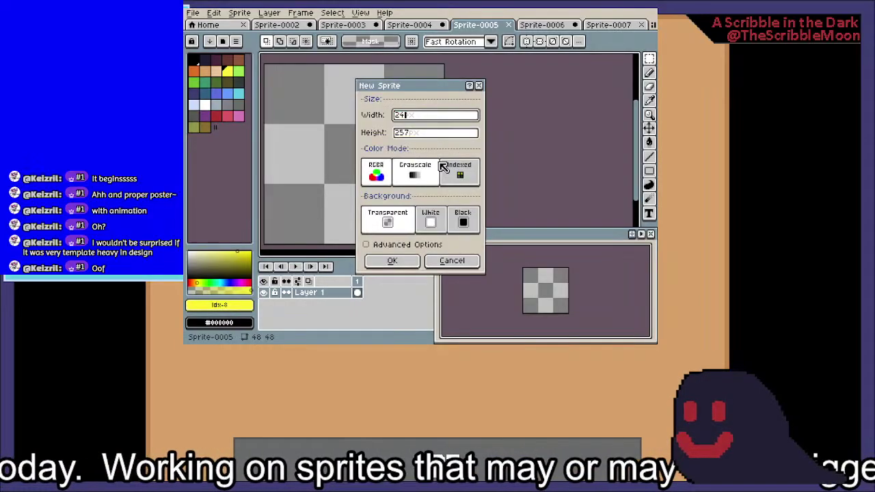
key(Tab)
text(24)
key(Return)
scroll(495, 142, up, 3)
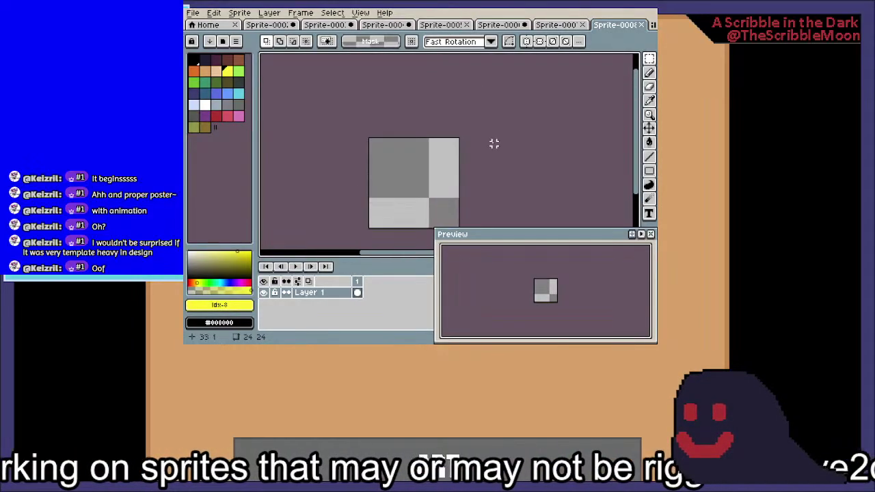
Set the grid of the new sprite to cells of 4 × 4 px
click(362, 13)
mouse_move(390, 87)
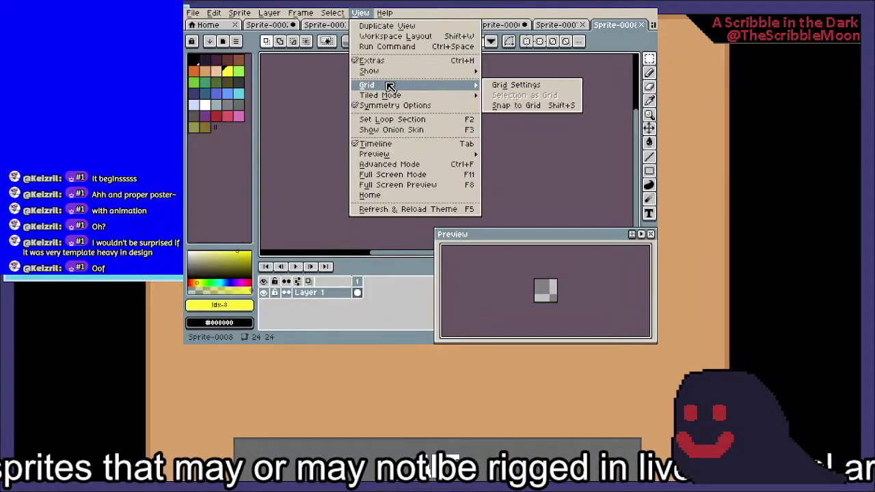
click(525, 85)
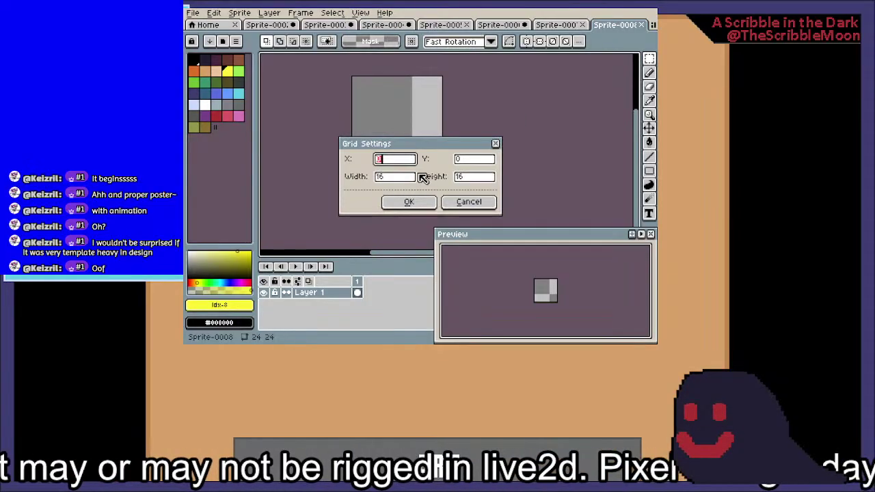
click(408, 181)
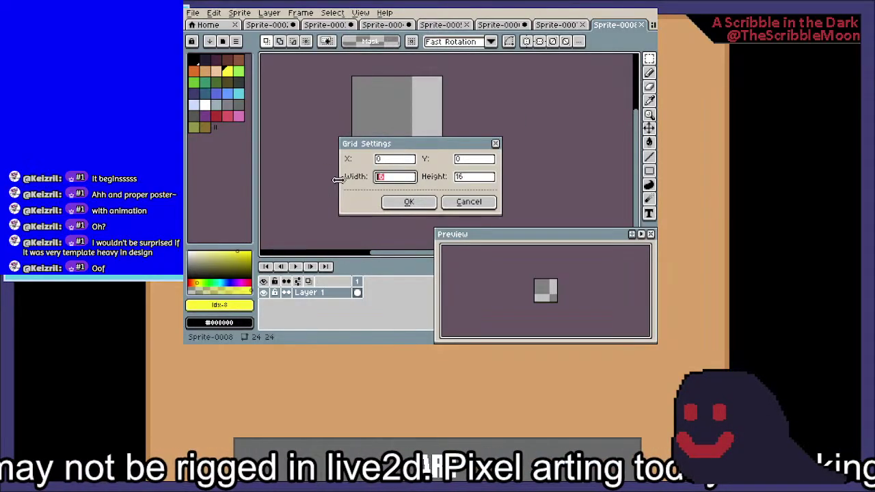
key(Tab)
key(Return)
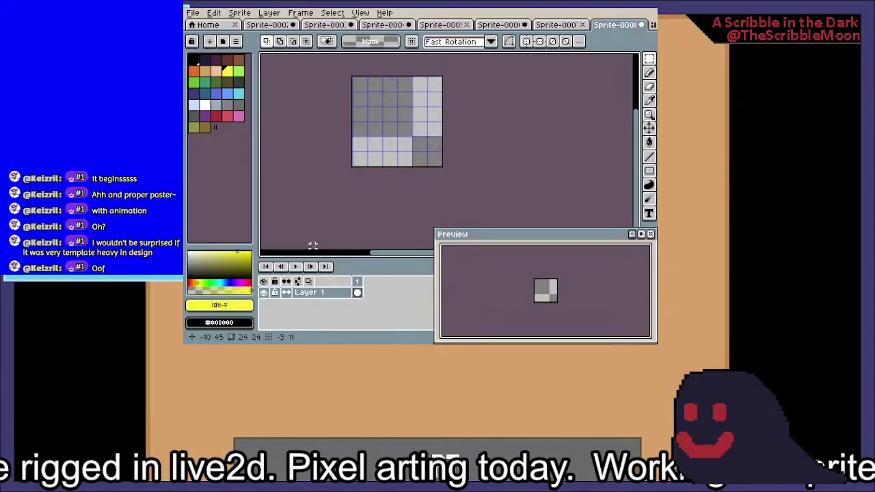
Add a layer group above Layer 1 and try placing a new layer inside it
right_click(308, 301)
mouse_move(318, 276)
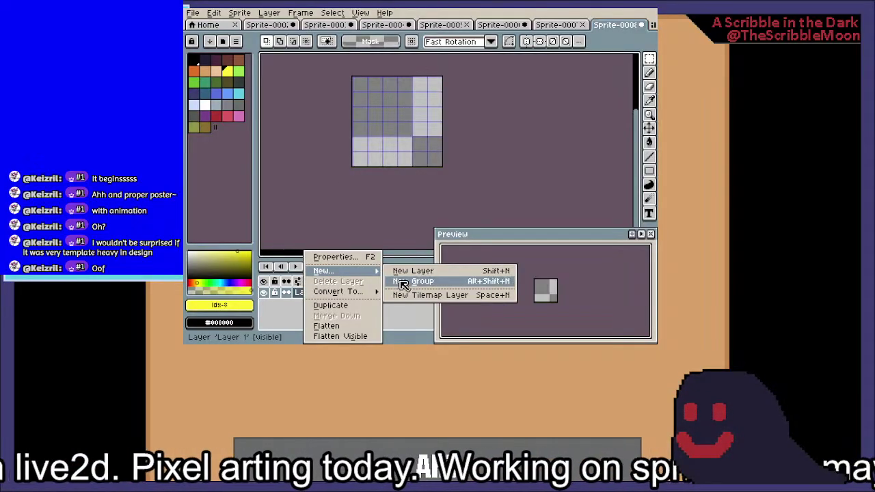
click(402, 283)
right_click(311, 293)
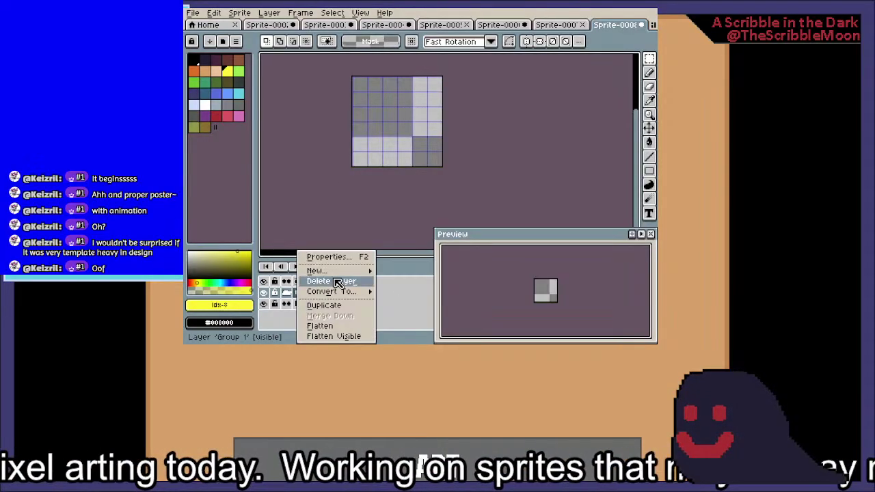
mouse_move(357, 272)
click(400, 273)
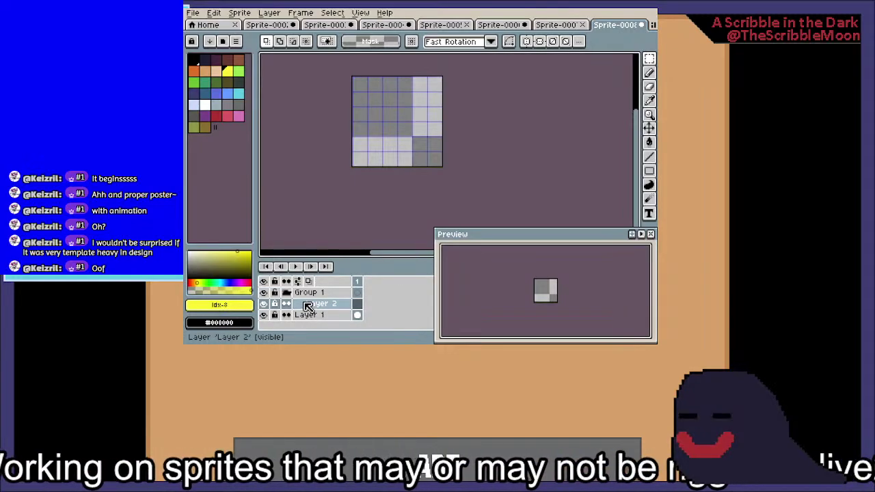
key(ctrl+z)
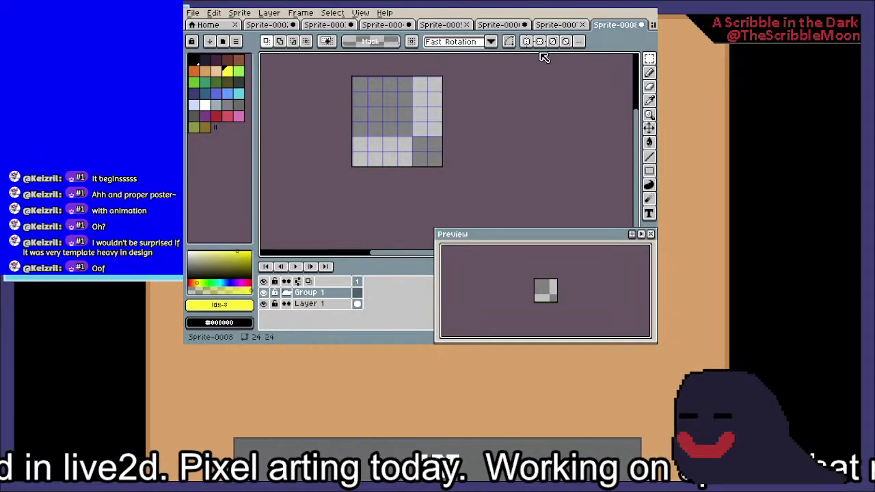
Compare the gridded 24 × 24 px canvas with the yeti sheet's front-facing and side-facing poses, and return to Sprite-0008
scroll(463, 150, up, 2)
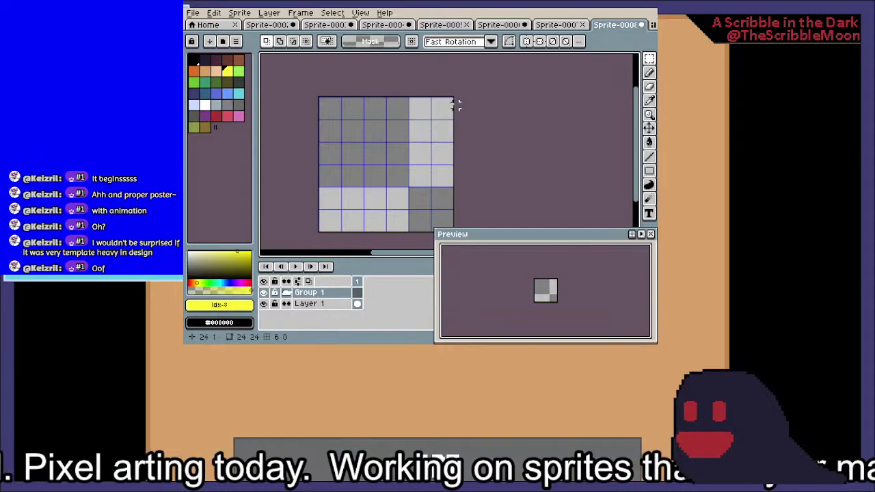
click(546, 25)
scroll(482, 117, up, 1)
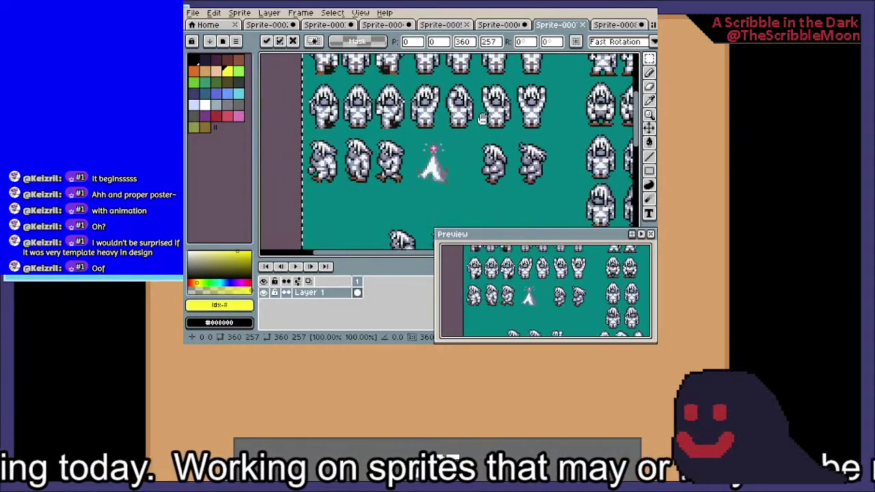
scroll(482, 118, down, 1)
scroll(460, 140, down, 1)
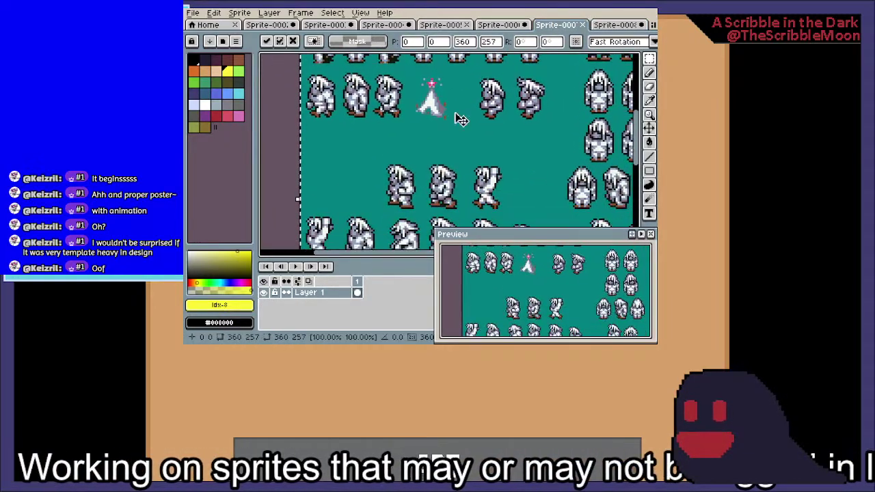
click(614, 25)
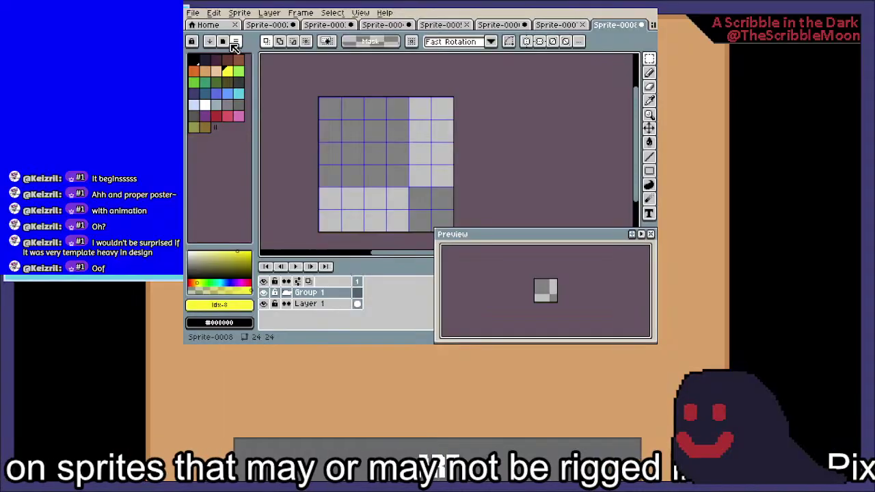
Load the NES palette preset and narrow the colour palette area so the swatches sit in four columns
click(236, 42)
click(236, 44)
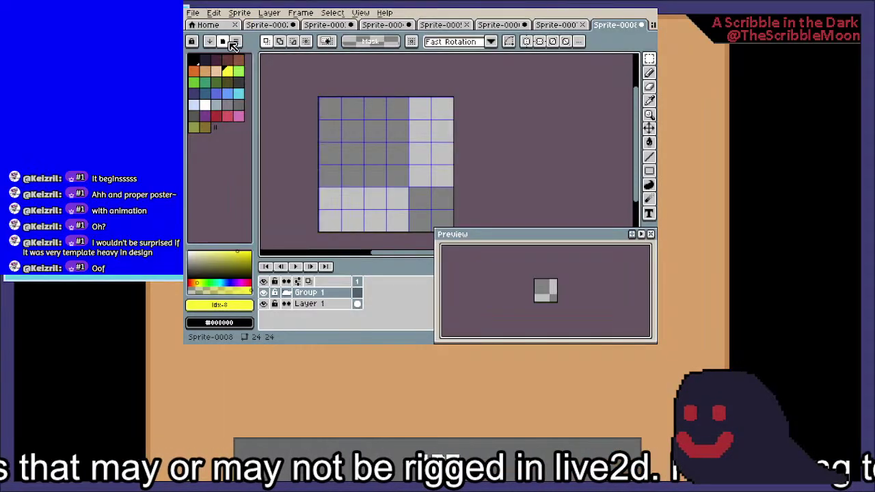
click(227, 42)
text(nes)
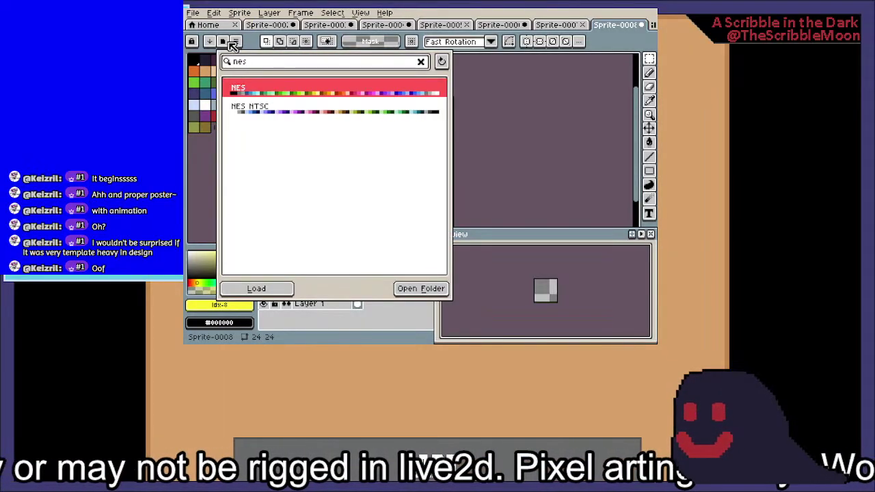
click(252, 90)
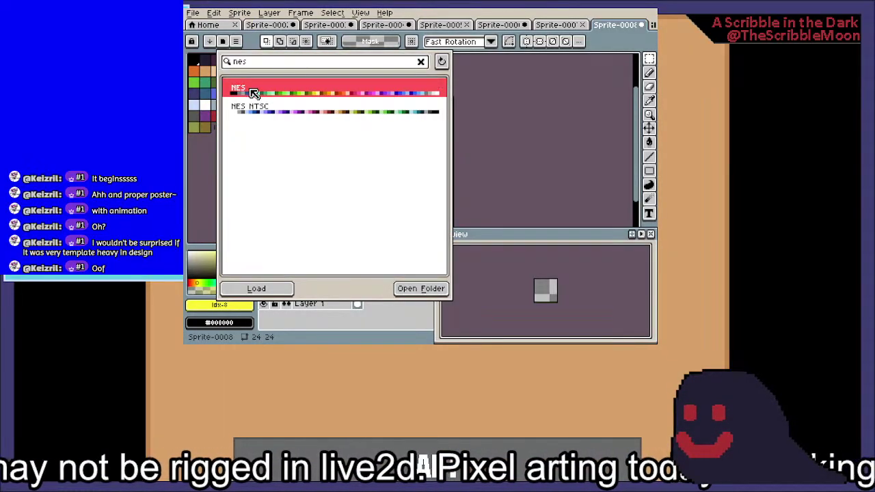
click(523, 146)
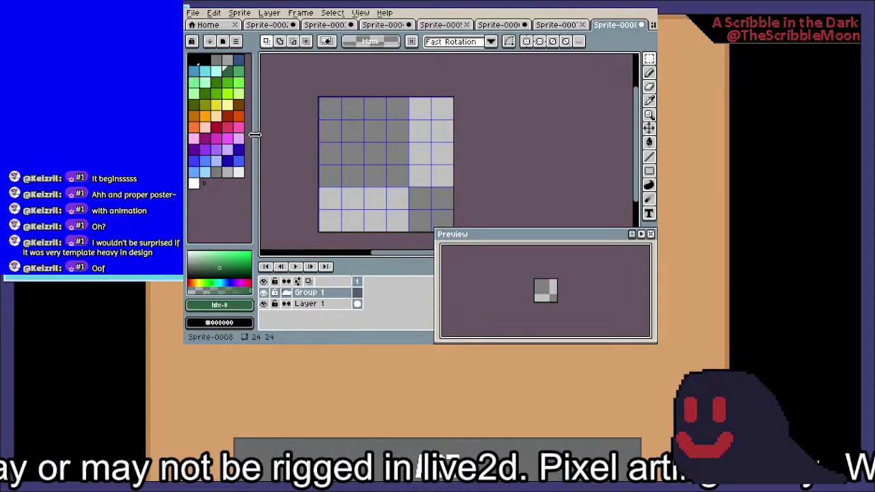
mouse_move(255, 134)
mouse_down()
mouse_move(214, 134)
mouse_move(241, 129)
mouse_up()
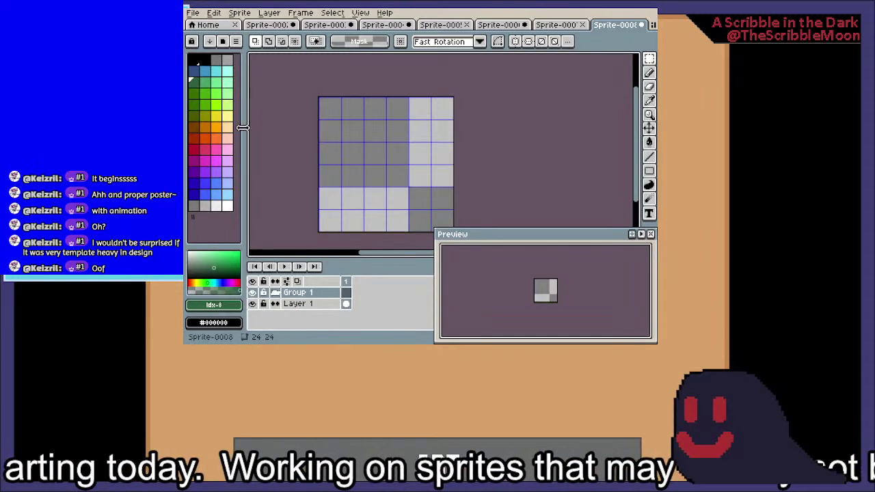
Try lavender, pale blue and light grey swatches of the NES palette as the foreground colour to compare them
click(229, 172)
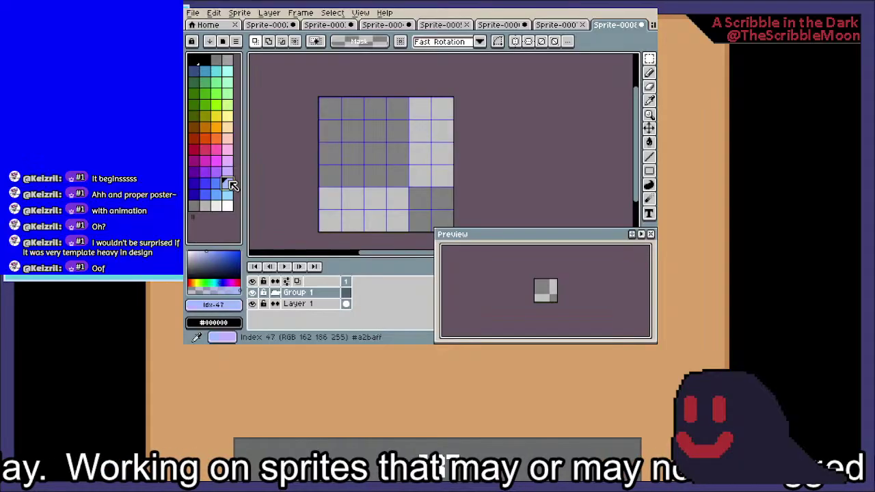
click(216, 172)
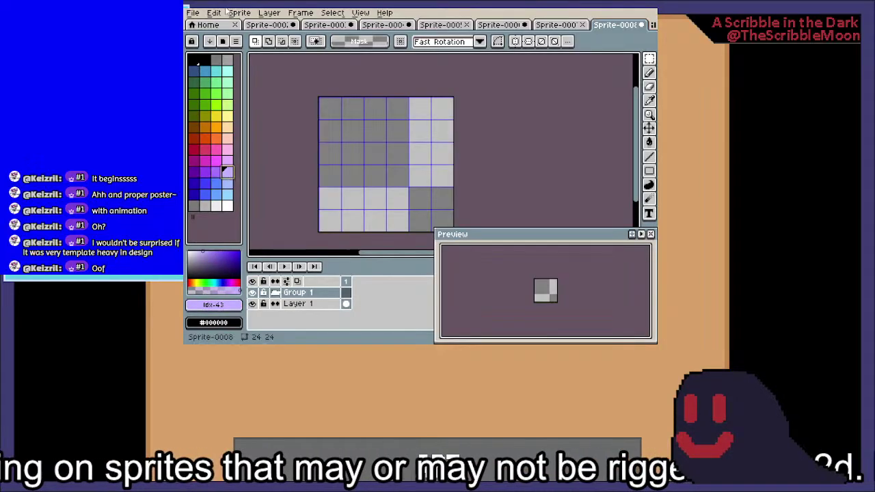
click(227, 60)
click(204, 207)
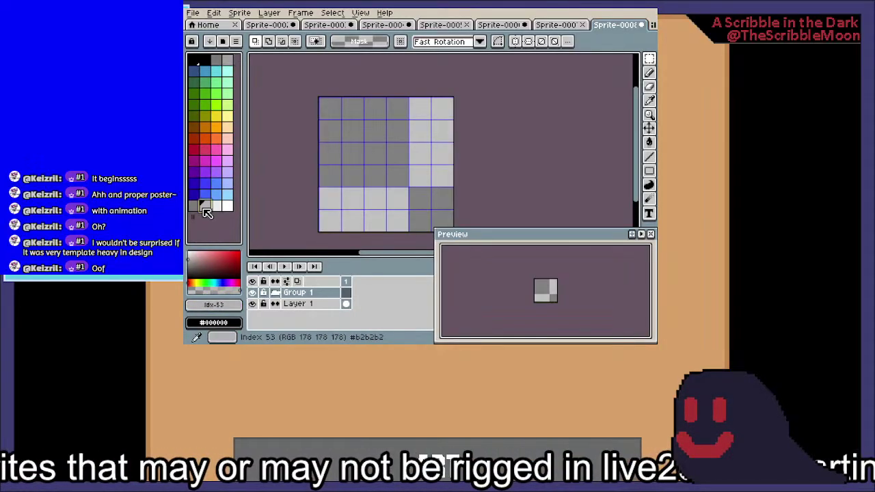
click(216, 207)
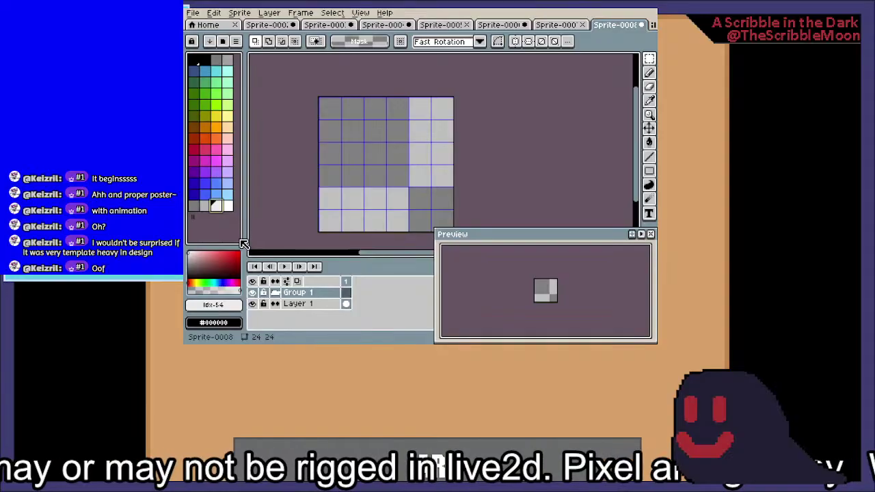
Pick the pale blue #a2baff as the foreground colour and inspect its HSL values
click(229, 175)
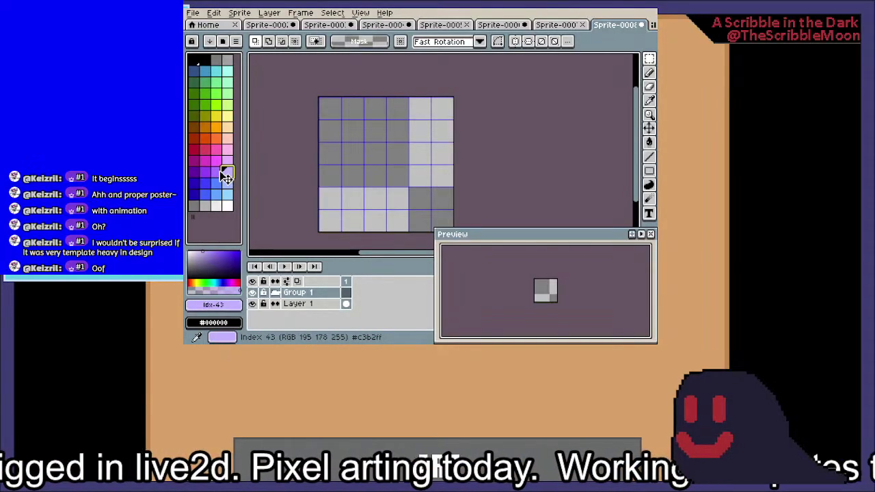
click(226, 160)
click(228, 171)
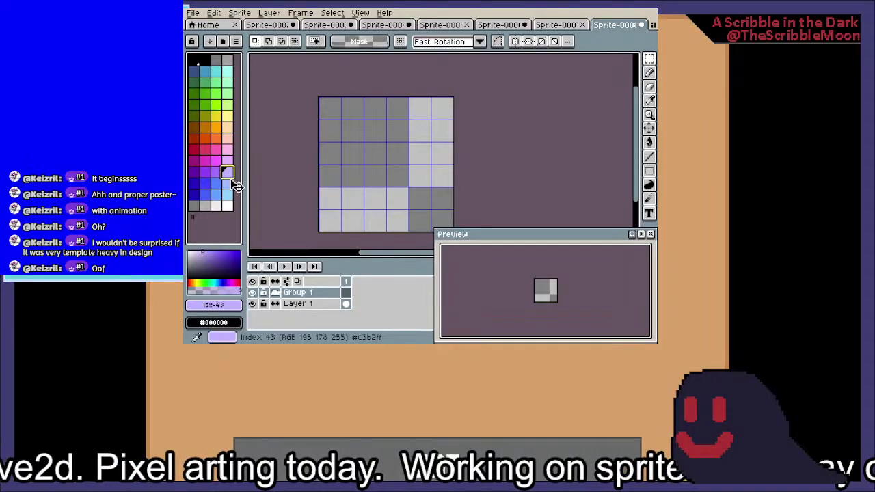
click(217, 183)
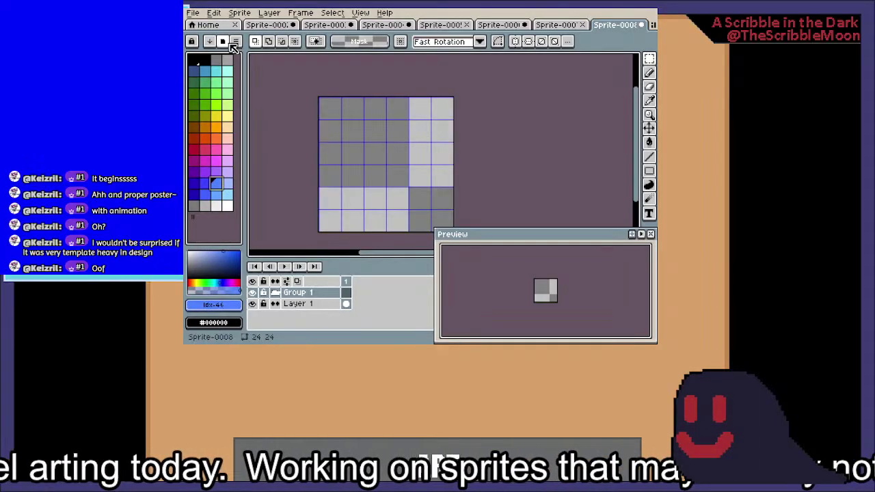
click(231, 184)
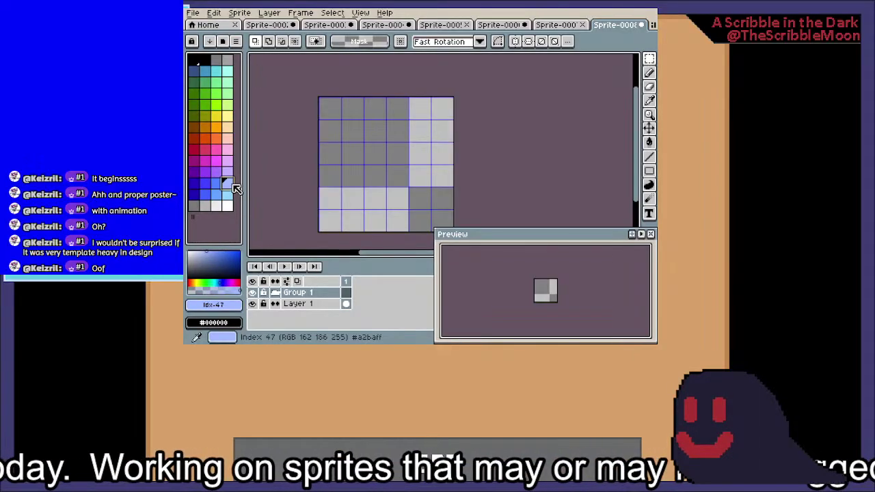
click(214, 305)
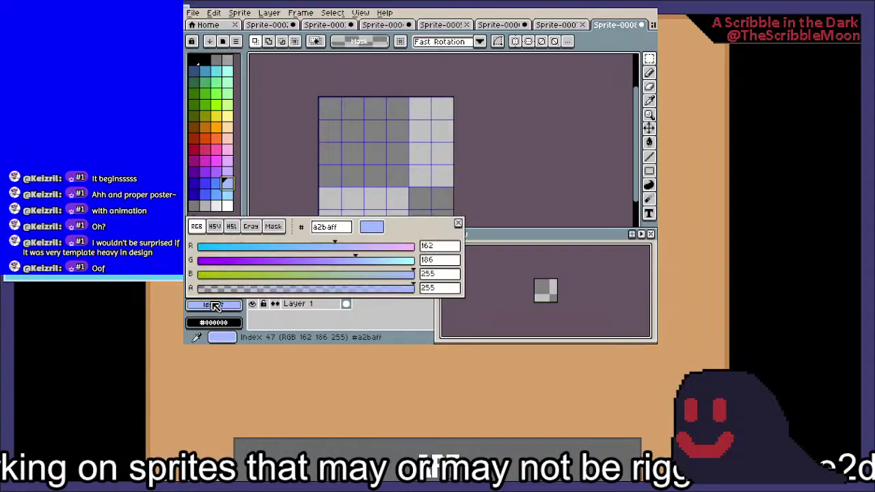
click(237, 229)
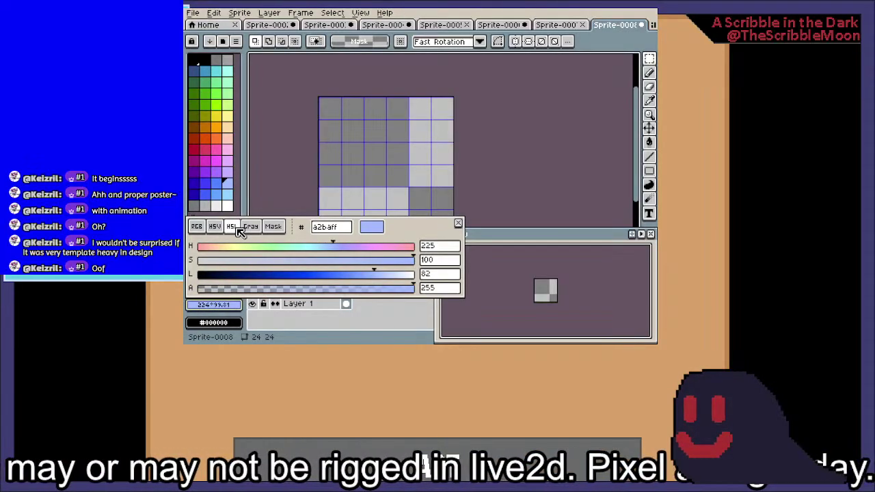
click(457, 224)
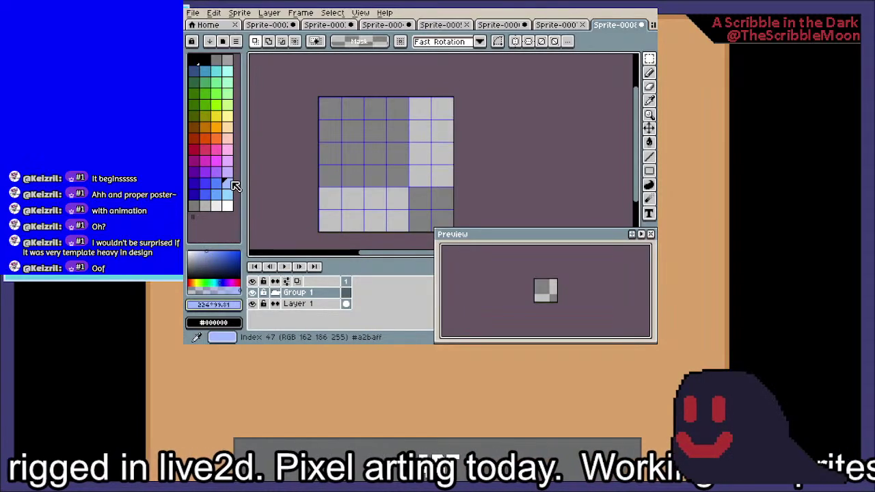
Delete the layer group Group 1 and rename Layer 1 as sprite_box
drag(422, 164, 397, 144)
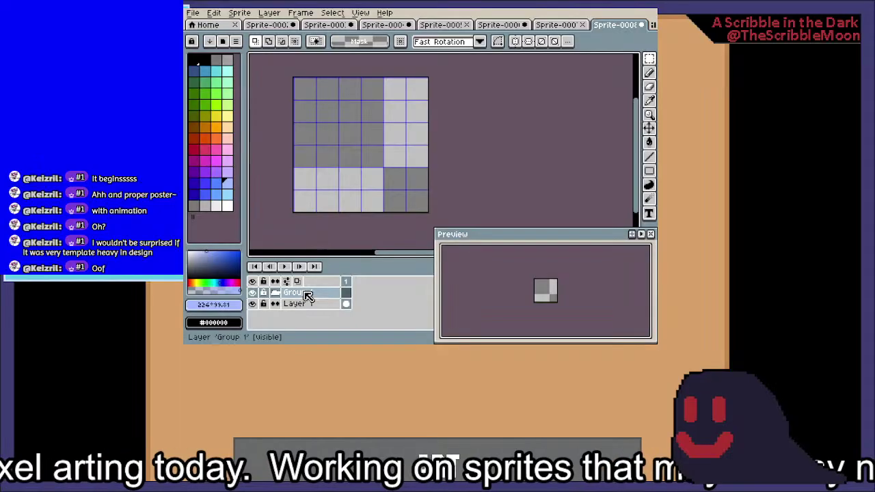
key(Delete)
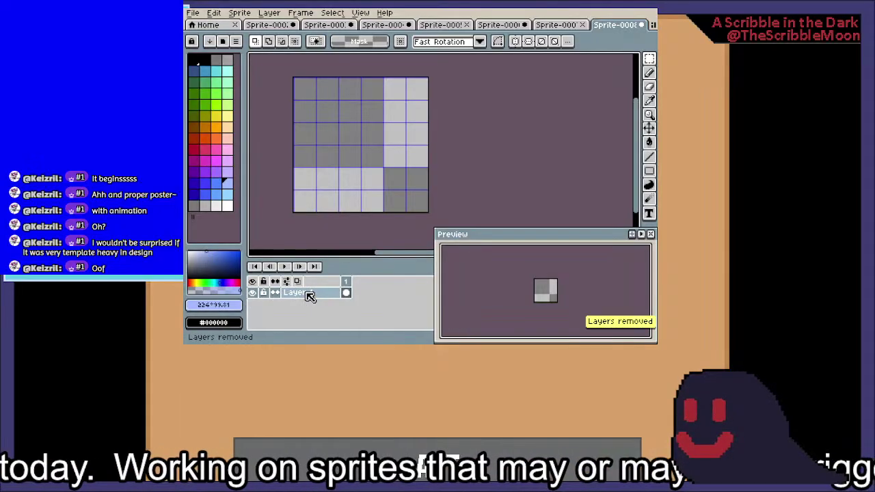
right_click(306, 293)
click(305, 294)
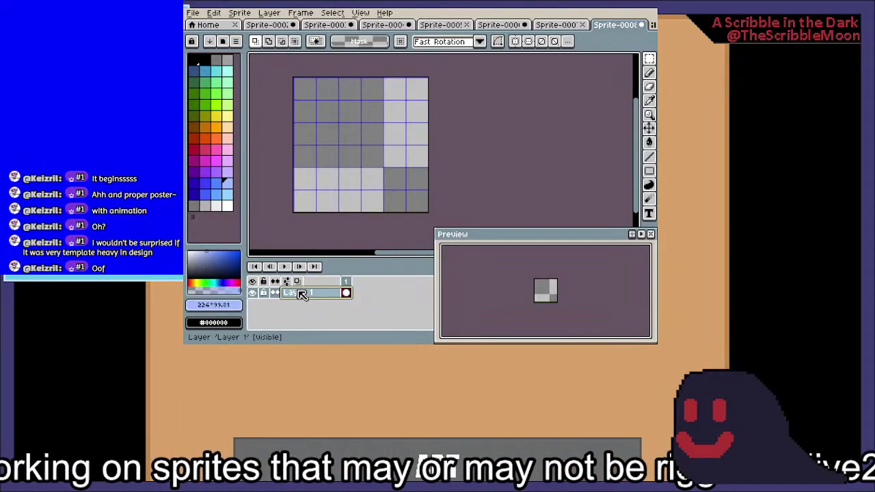
double_click(303, 295)
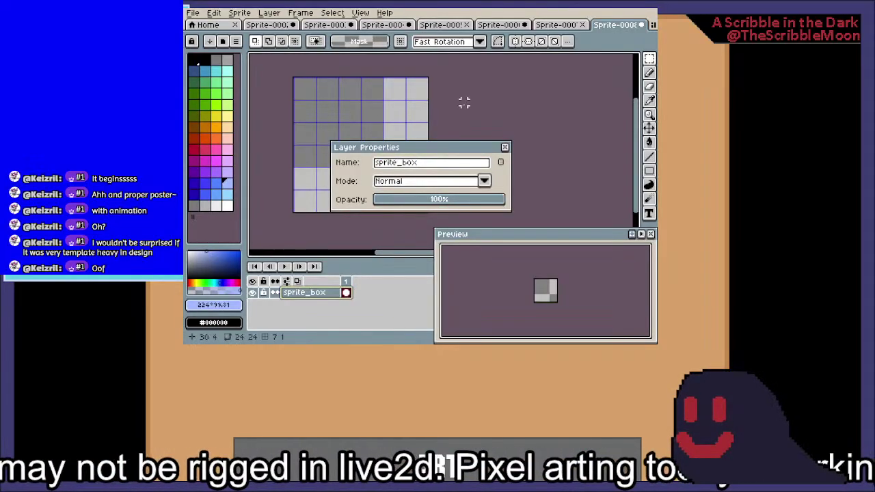
Rename the sprite_box layer as sprite_guide
click(477, 164)
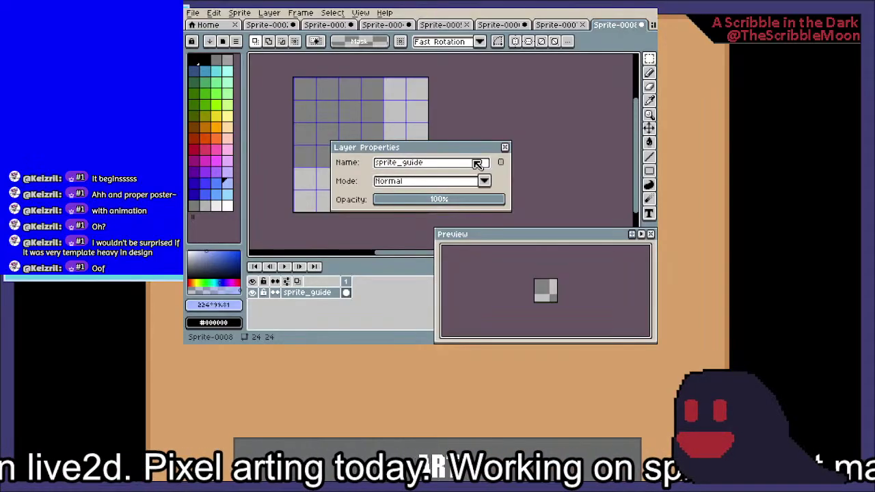
click(506, 147)
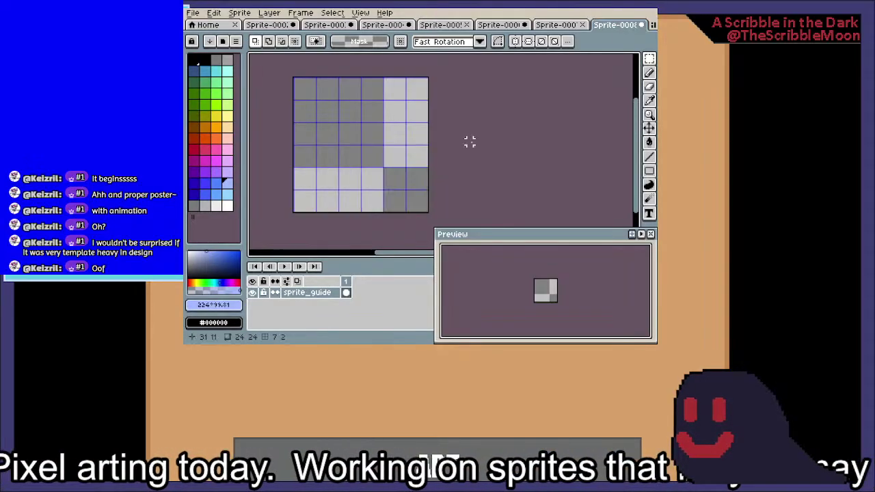
Draw a horizontal dark red line 20 px long near the sprite's lower edge with a 1 px pencil
click(199, 151)
key(b)
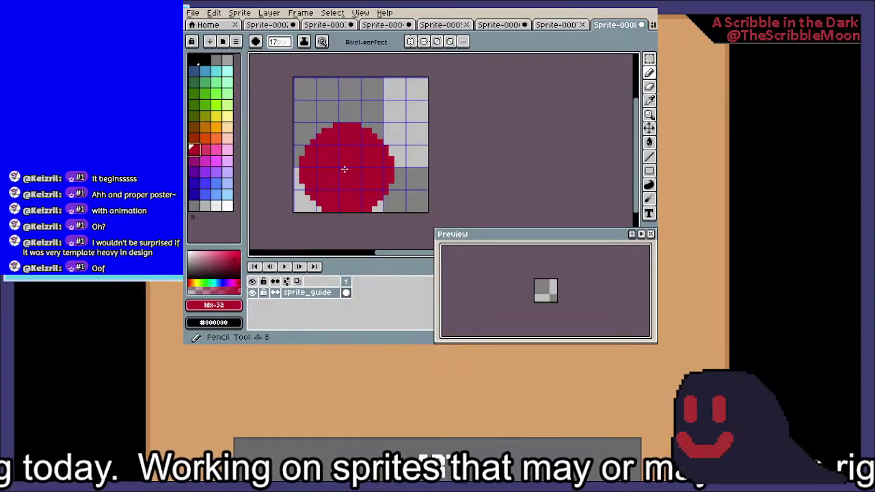
ctrl+scroll(345, 169, down, 16)
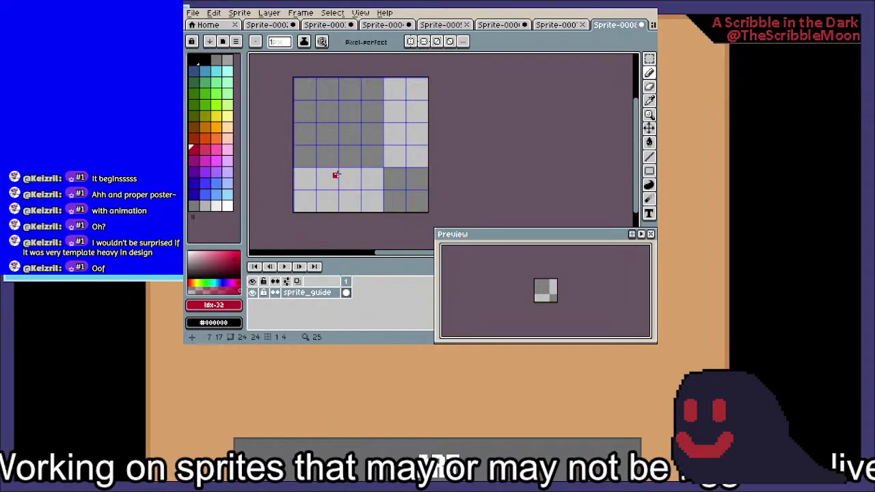
scroll(318, 186, up, 1)
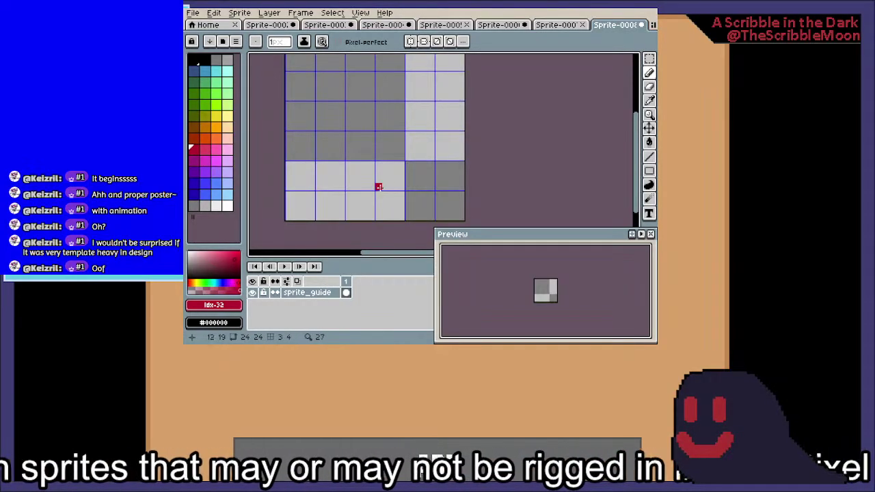
drag(431, 195, 301, 194)
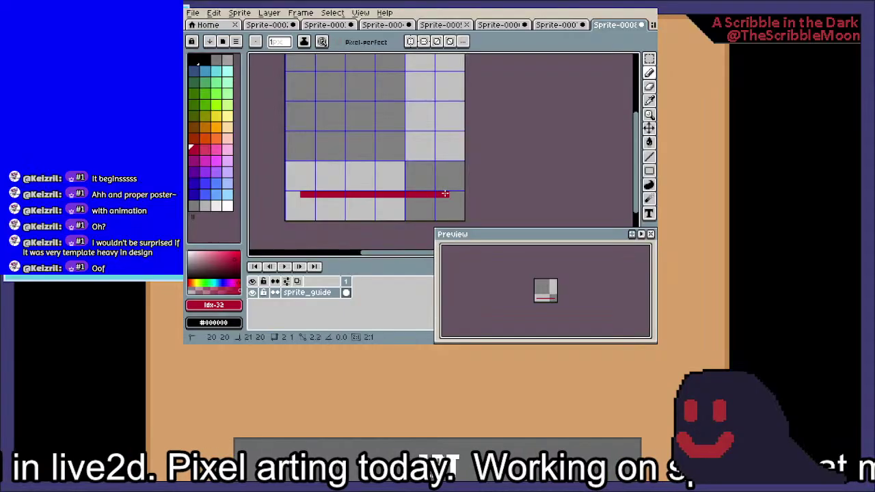
Duplicate the red line above the original, rotate the copy by 90° and deselect it
key(m)
drag(450, 198, 297, 175)
drag(381, 197, 381, 149)
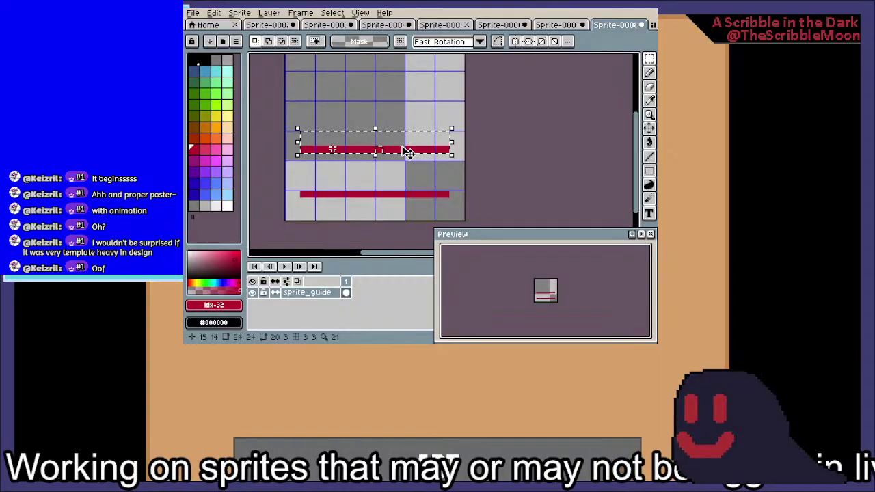
key(ctrl+z)
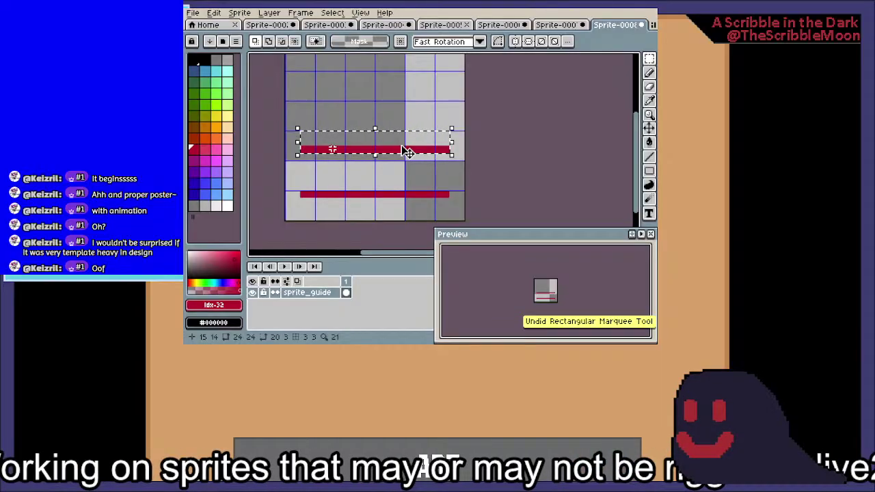
click(345, 148)
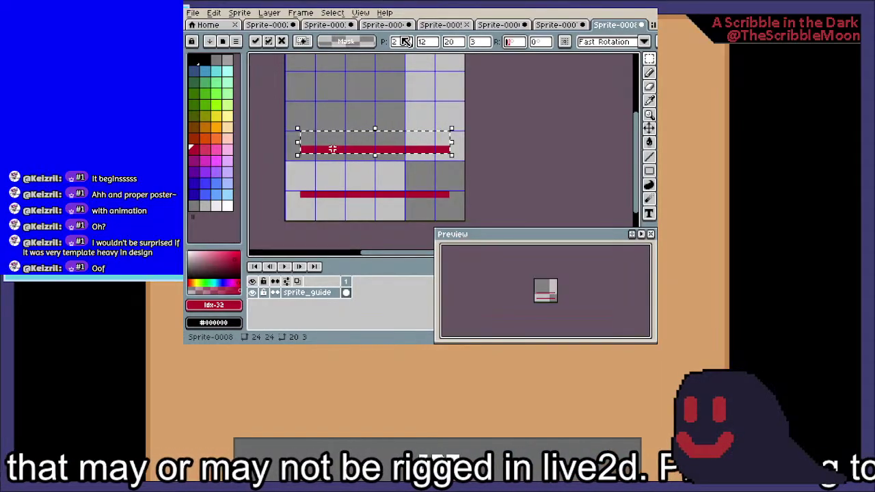
text(90)
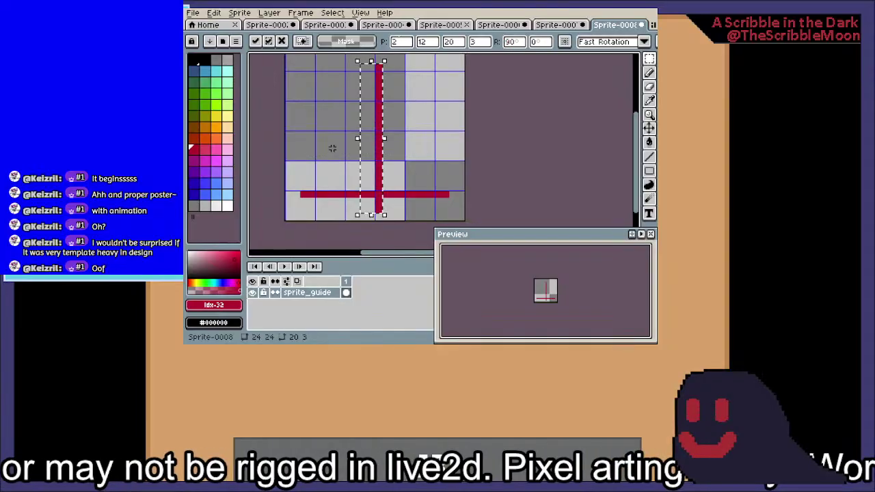
key(Return)
drag(378, 195, 448, 163)
key(Escape)
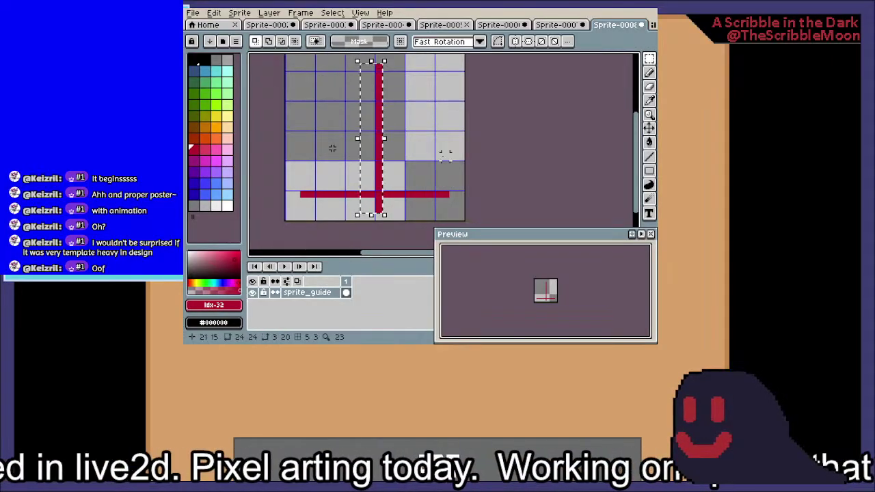
click(378, 218)
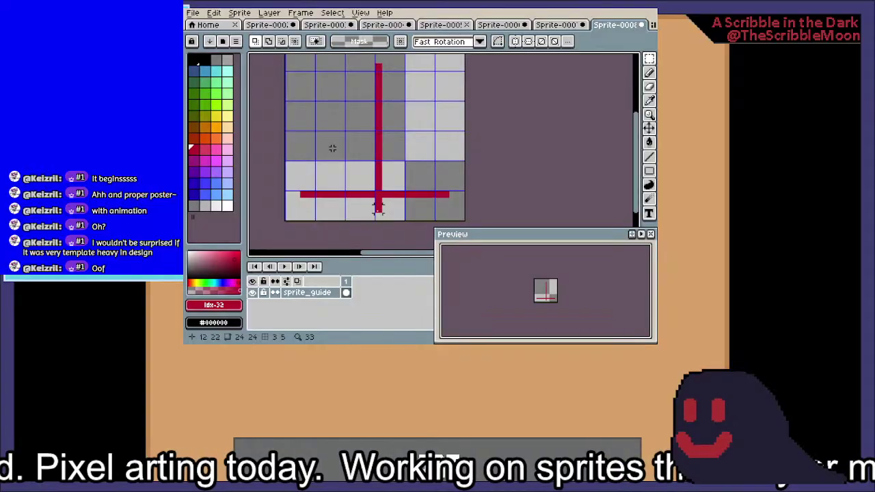
Cut the vertical red line and paste copies of it at both ends of the horizontal line as the box's sides
drag(378, 209, 386, 82)
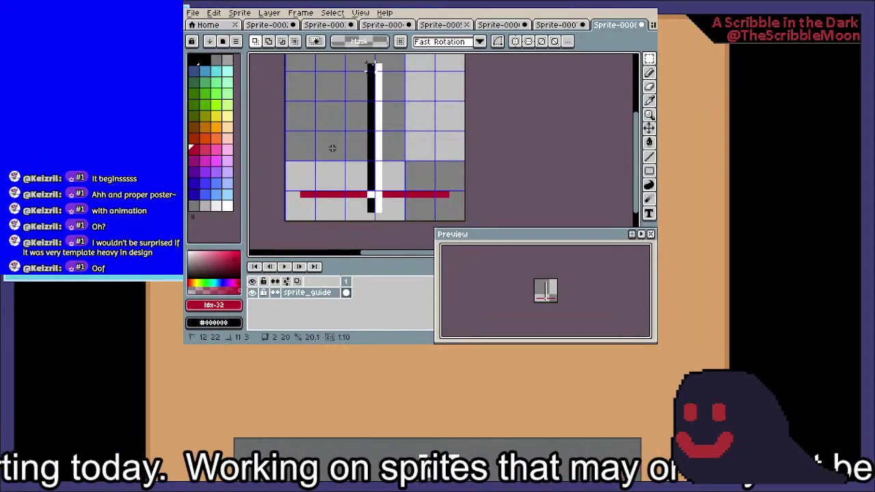
key(Delete)
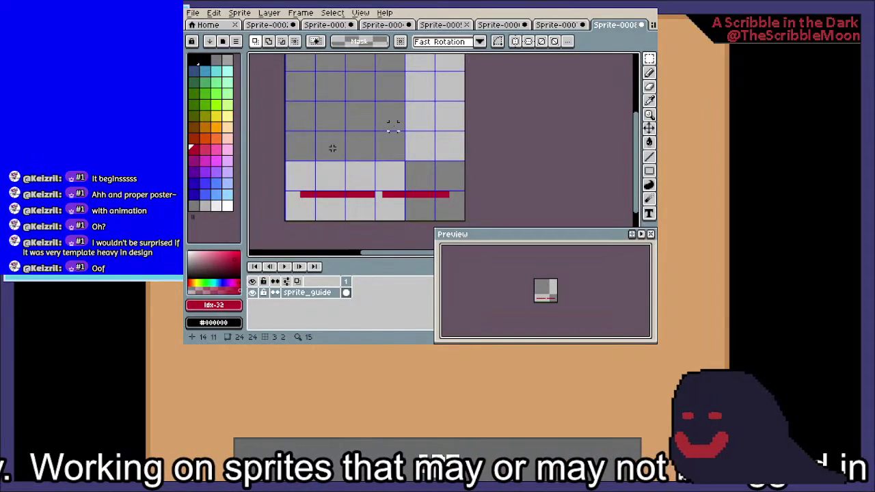
key(ctrl+v)
drag(385, 189, 450, 177)
drag(385, 120, 292, 164)
key(ctrl+v)
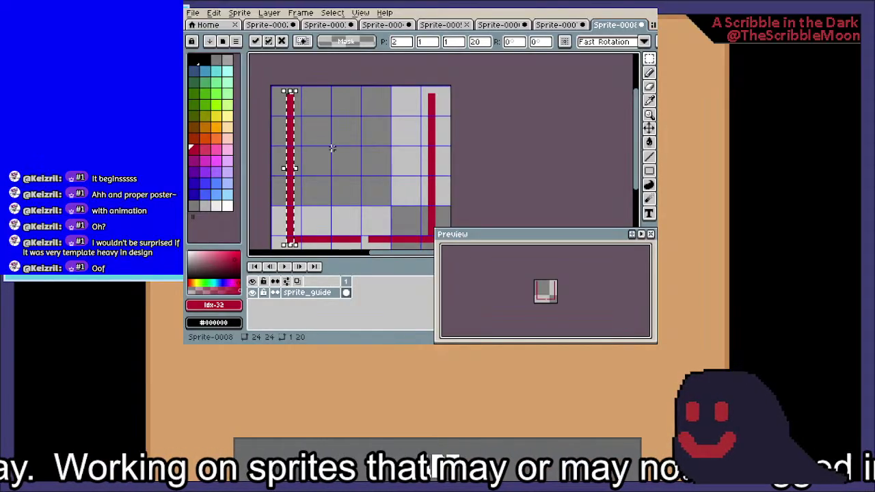
click(335, 104)
Draw the top edge of the red box between its two sides and fill the gap in its bottom edge
key(b)
scroll(300, 97, up, 1)
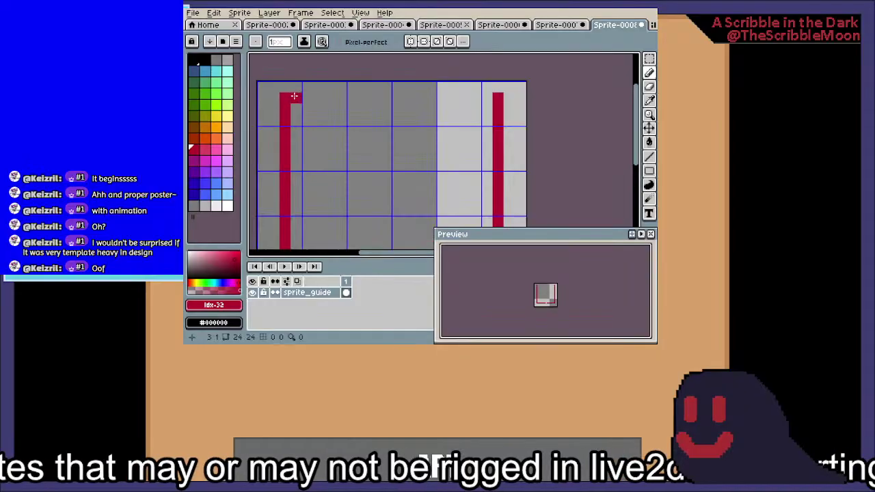
drag(294, 97, 480, 101)
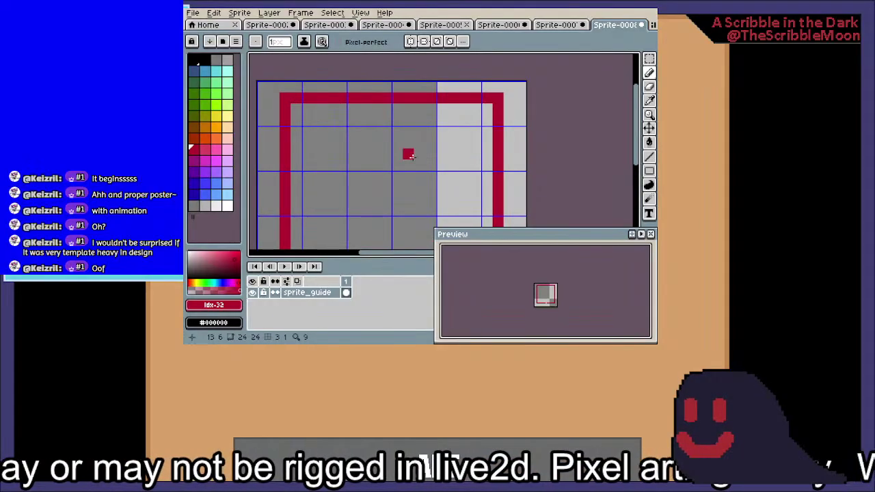
scroll(403, 149, down, 3)
click(394, 210)
drag(375, 120, 361, 196)
mouse_move(369, 166)
mouse_down()
mouse_move(377, 103)
mouse_move(333, 147)
mouse_up()
scroll(378, 104, down, 7)
Select the whole red box and move it 2 px down on the canvas
key(m)
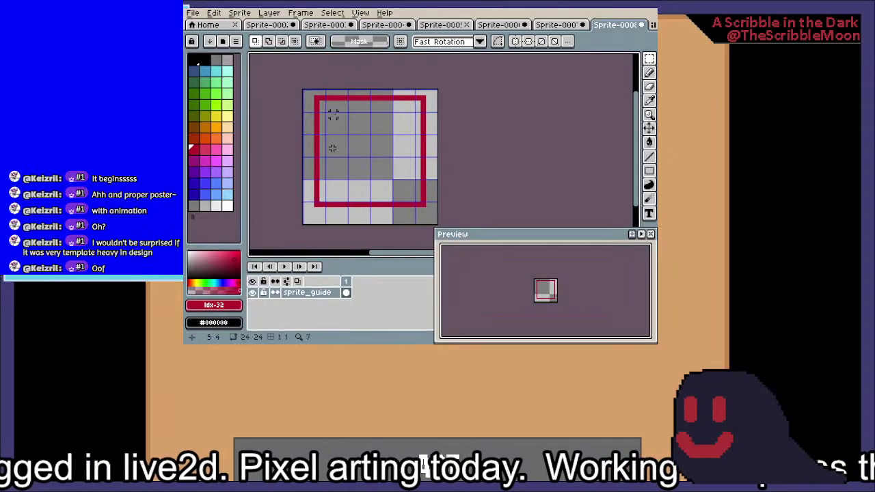
drag(313, 88, 428, 220)
key(Down)
key(Down)
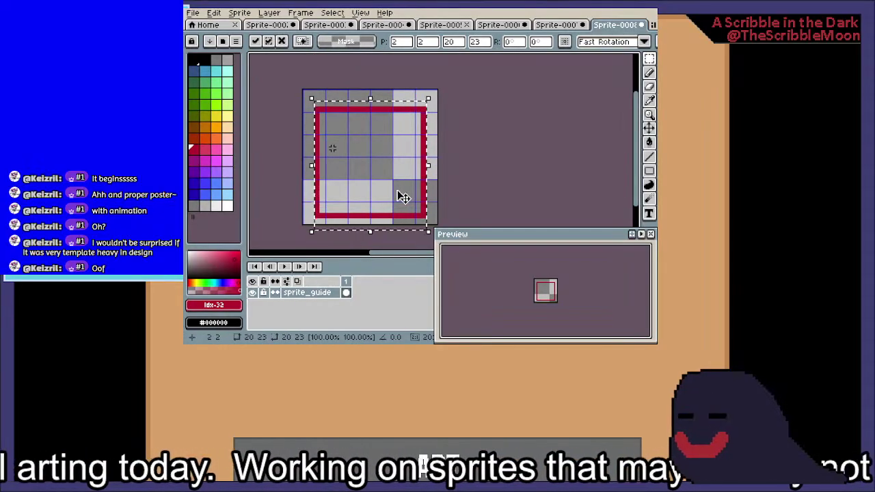
click(378, 233)
Add a new layer above sprite_guide and name it base_idle
right_click(321, 293)
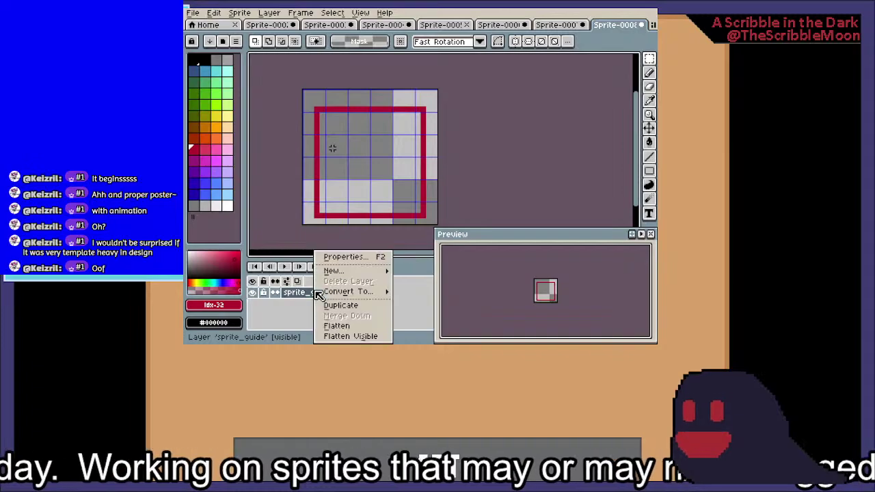
mouse_move(335, 270)
click(460, 271)
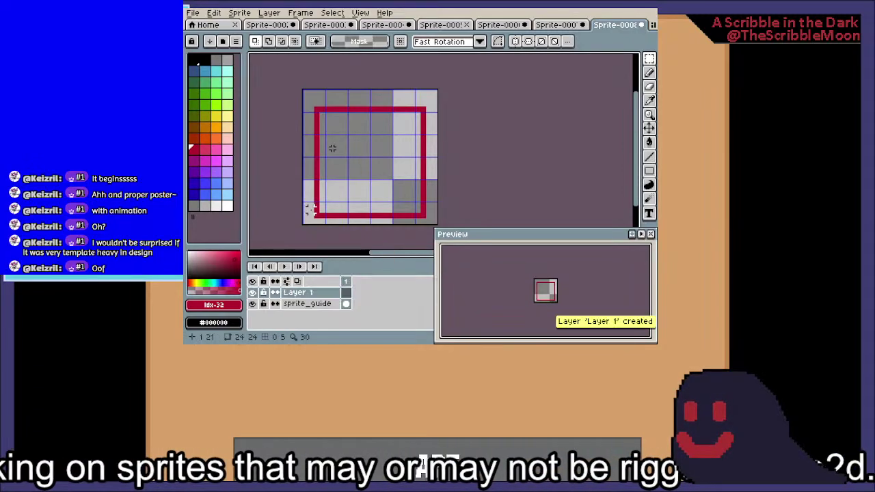
double_click(320, 294)
text(base_)
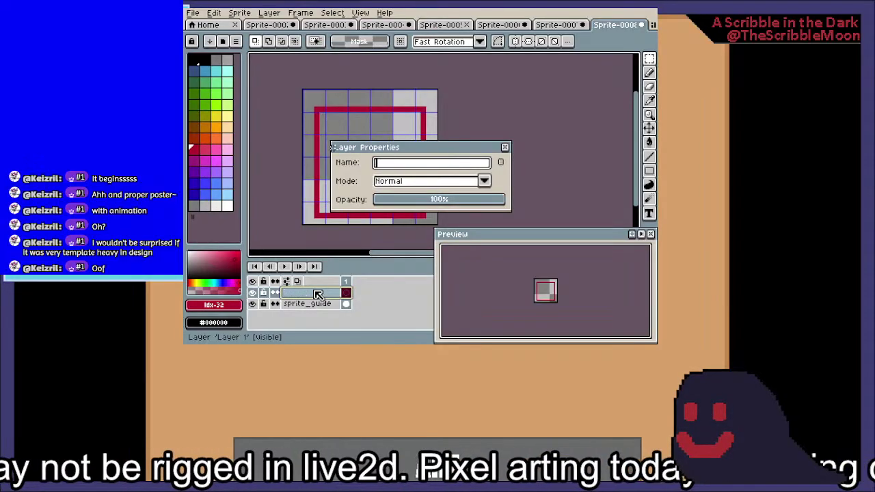
text(idle)
key(Return)
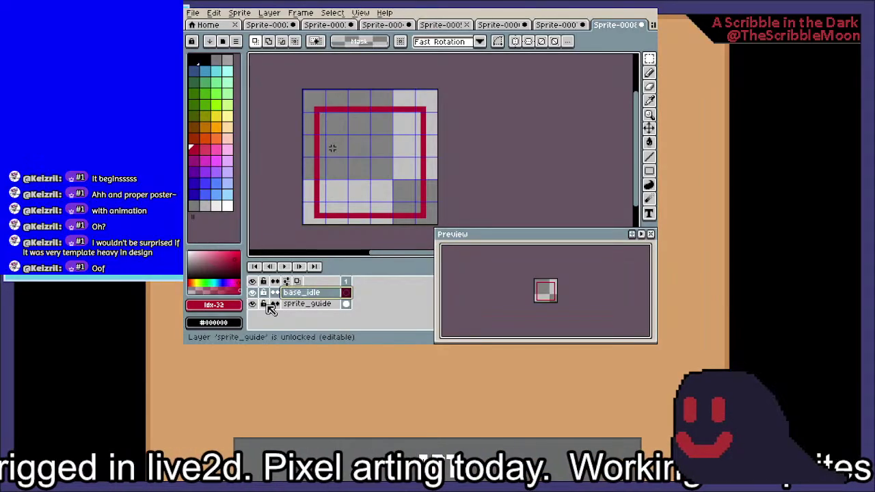
Set the pencil size to 6 px and pick the light grey swatch (index 3) as the foreground colour after trying lavender
click(227, 172)
key(b)
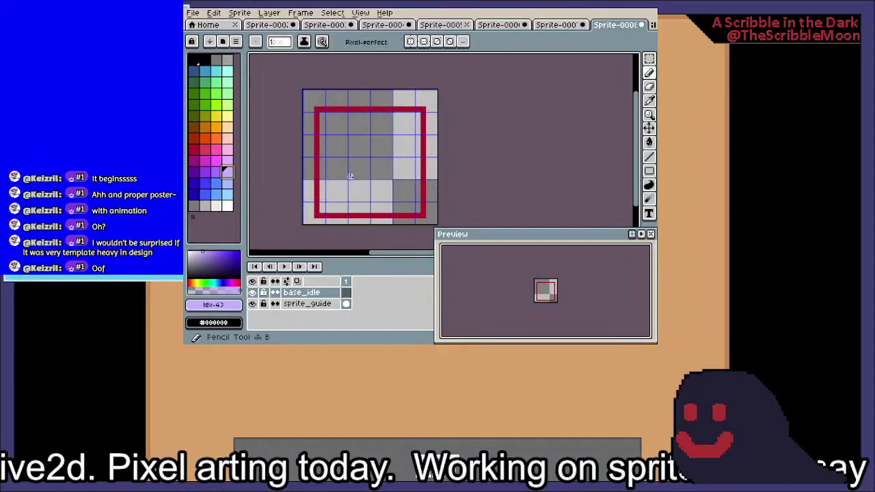
drag(349, 174, 350, 178)
key(minus)
key(minus)
key(minus)
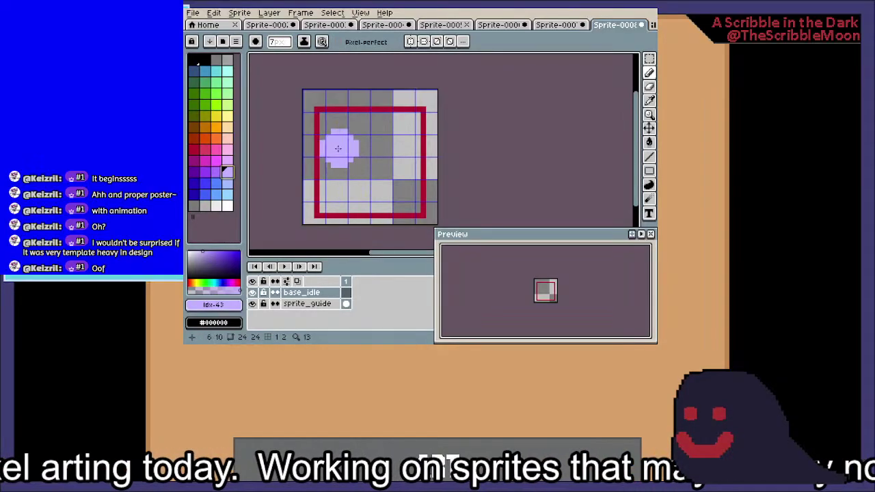
scroll(335, 172, up, 1)
scroll(336, 171, up, 2)
drag(336, 171, 338, 141)
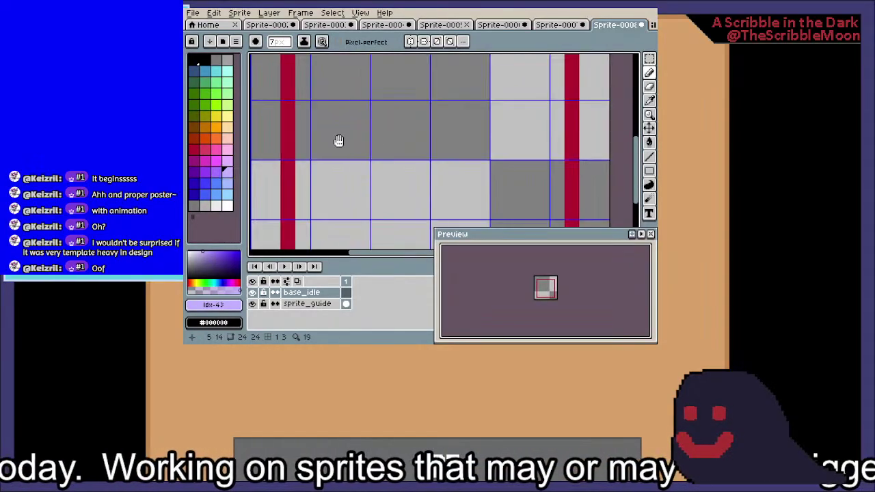
key(v)
key(b)
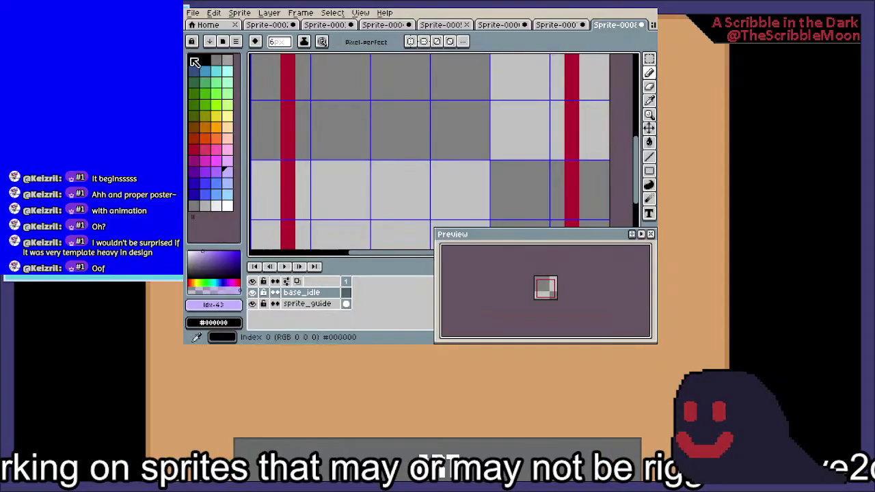
click(227, 60)
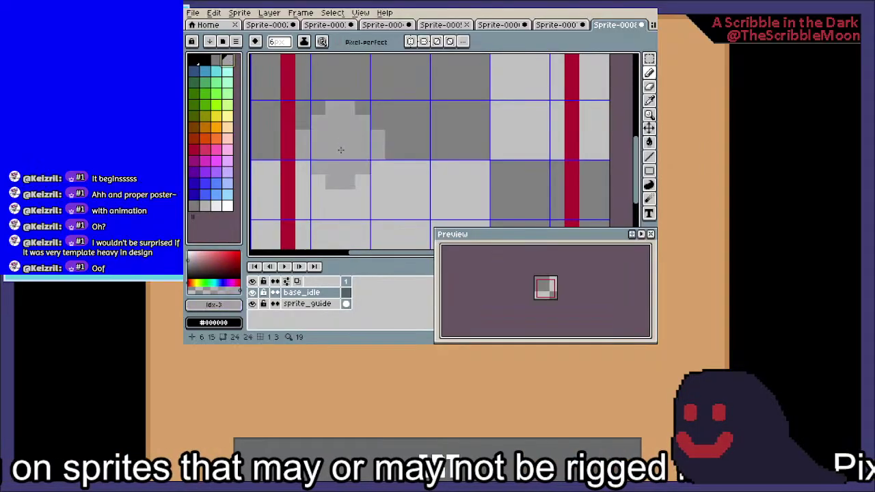
Open the checkered background preferences for the active document and set the first colour to #5a8080
click(193, 13)
mouse_move(222, 118)
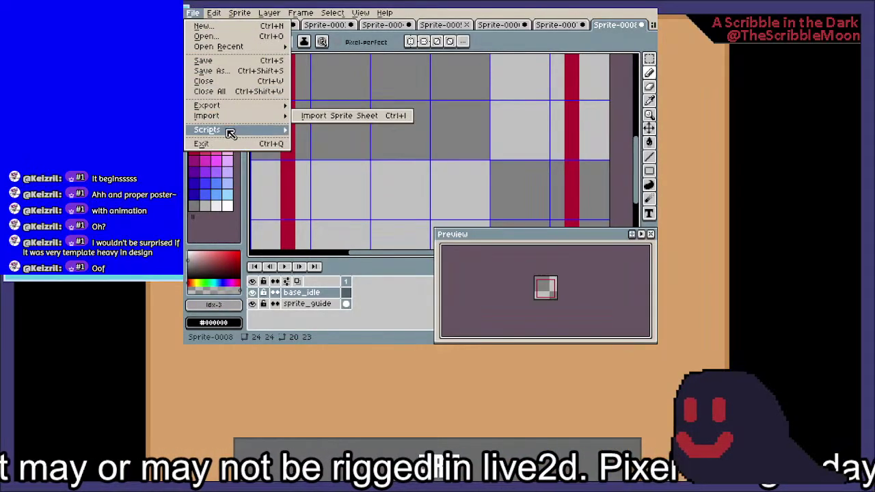
mouse_move(212, 13)
click(272, 296)
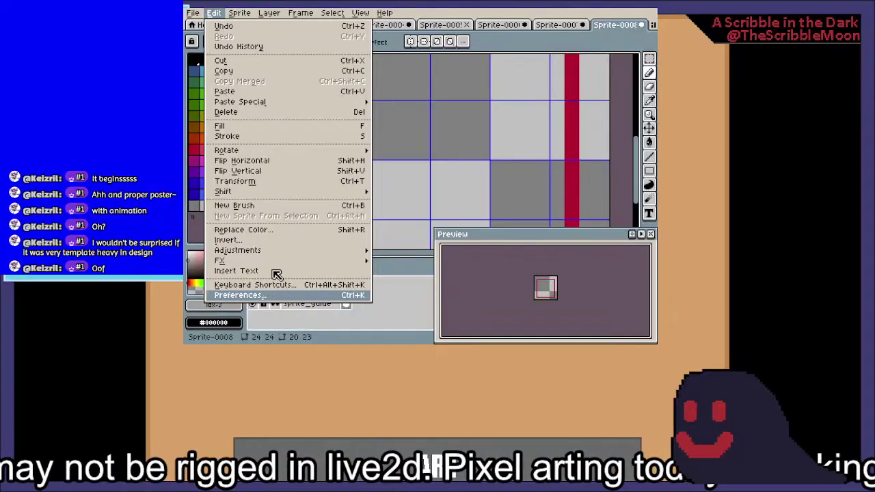
click(266, 114)
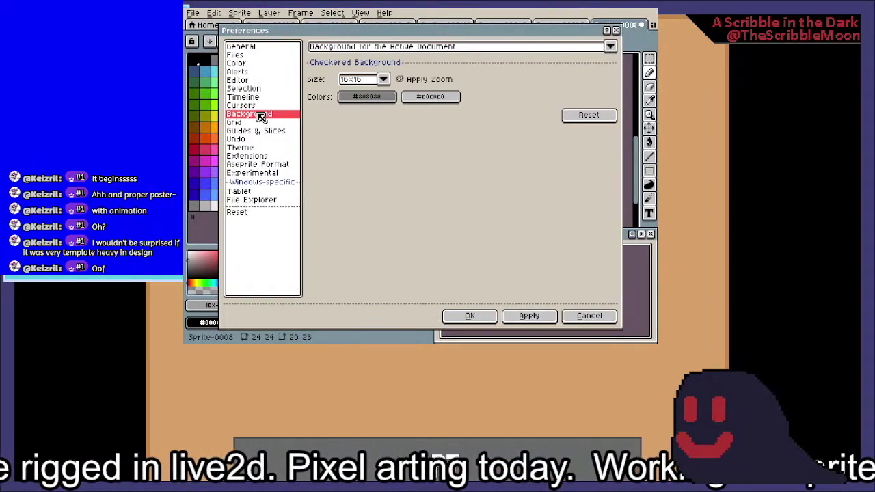
click(366, 97)
click(429, 136)
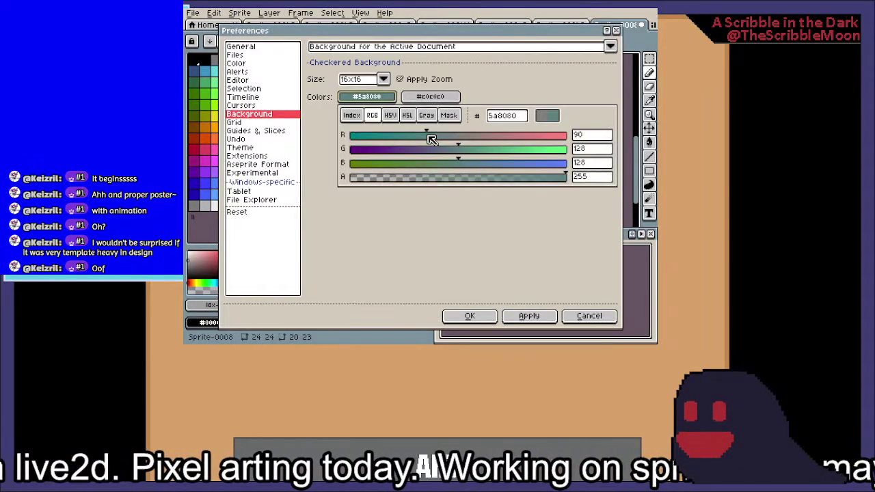
Set the second checkered background colour to #afc0db and apply the preferences
click(430, 96)
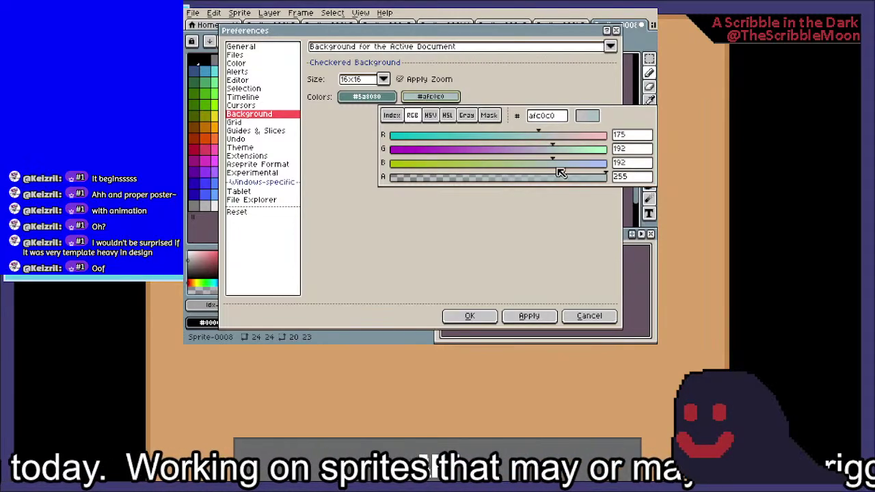
drag(573, 173, 576, 172)
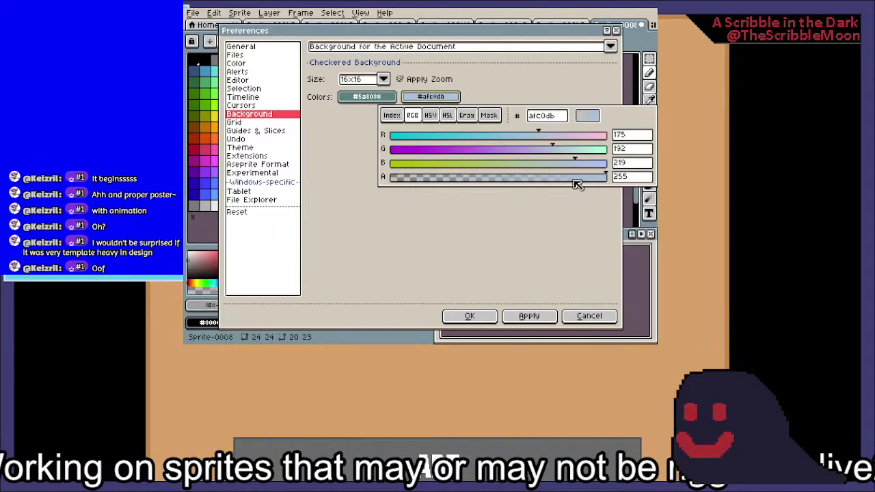
click(529, 316)
click(482, 315)
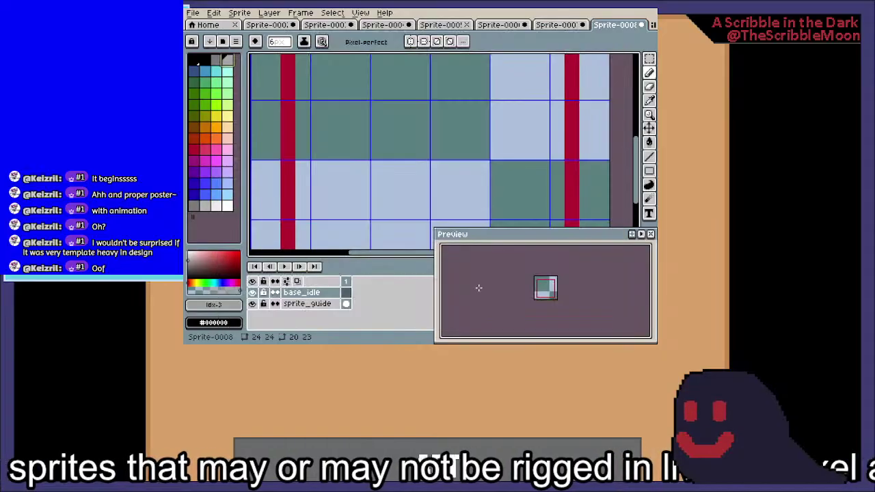
Pick the light grey swatch (index 53) as the foreground colour for the 6 px pencil
scroll(437, 152, down, 3)
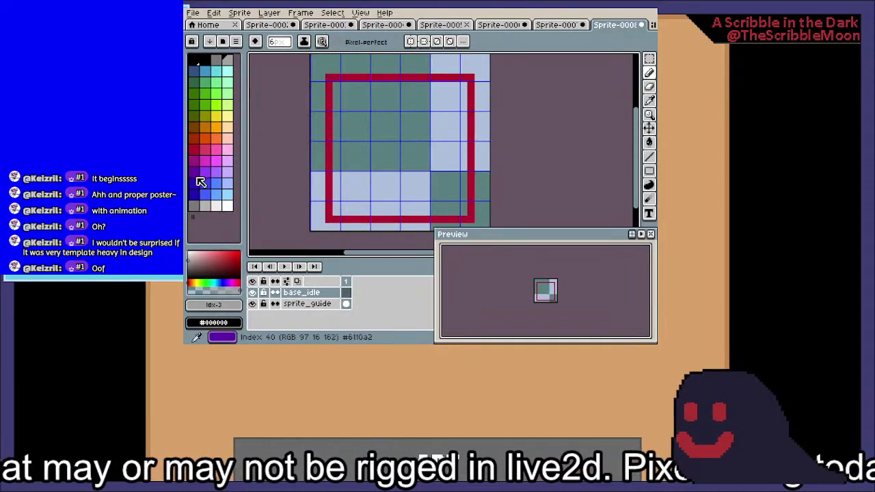
click(203, 205)
mouse_move(360, 160)
mouse_down()
mouse_move(378, 127)
mouse_move(361, 138)
mouse_up()
scroll(378, 128, up, 2)
scroll(378, 127, down, 1)
key(ctrl)
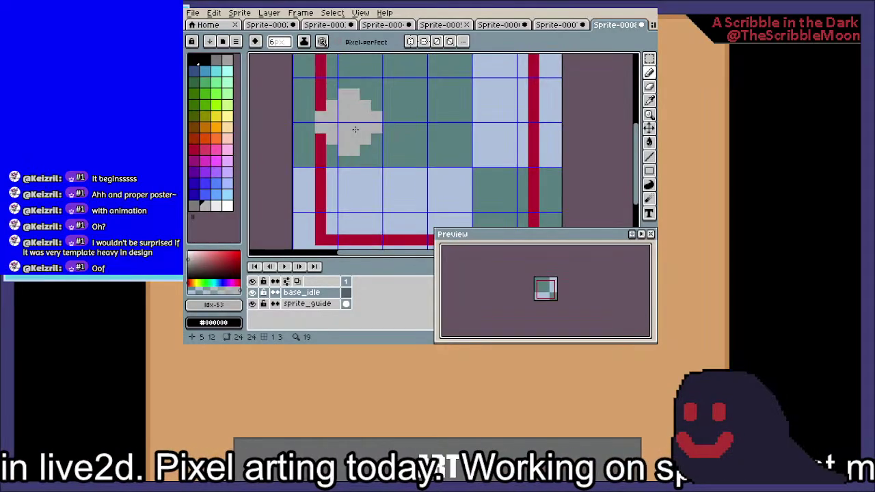
scroll(356, 123, down, 1)
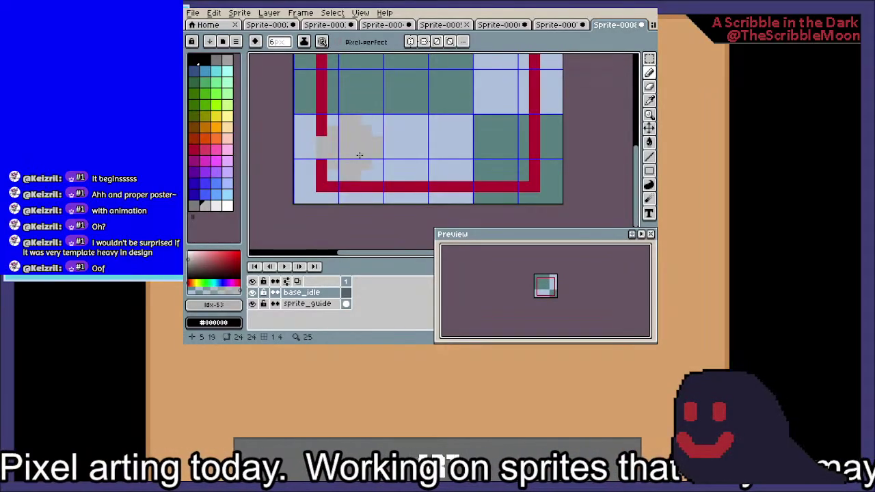
scroll(356, 129, up, 1)
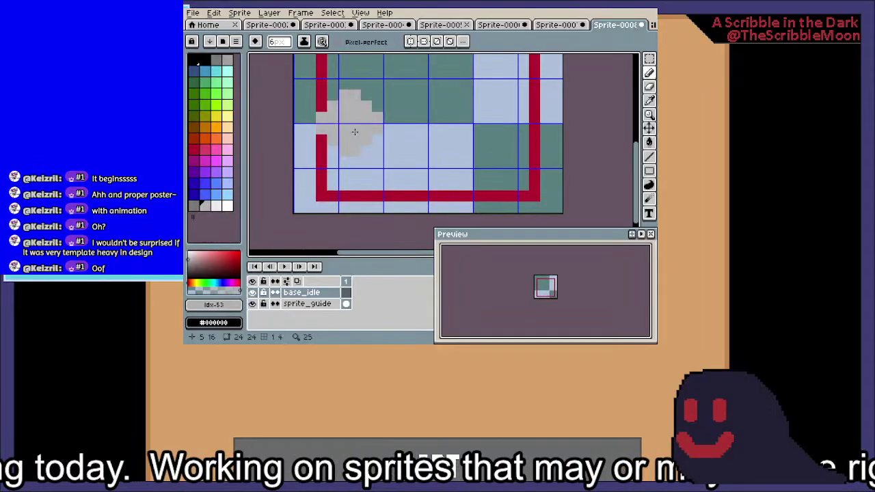
mouse_move(355, 131)
mouse_down()
mouse_move(367, 162)
mouse_move(387, 161)
mouse_up()
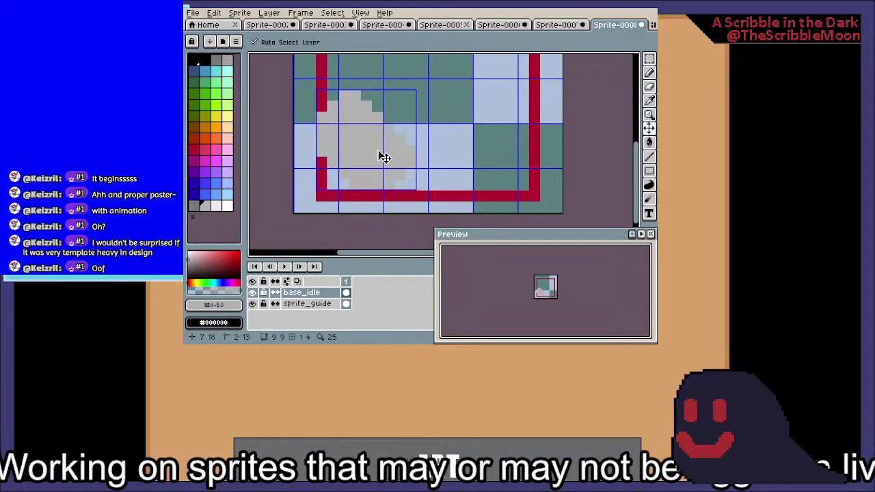
key(ctrl+z)
mouse_move(367, 129)
mouse_down()
mouse_move(389, 161)
mouse_move(407, 153)
mouse_move(422, 130)
mouse_move(417, 122)
mouse_move(400, 122)
mouse_move(404, 142)
mouse_up()
key(ctrl+z)
key(ctrl+z)
drag(363, 114, 352, 162)
scroll(352, 162, down, 2)
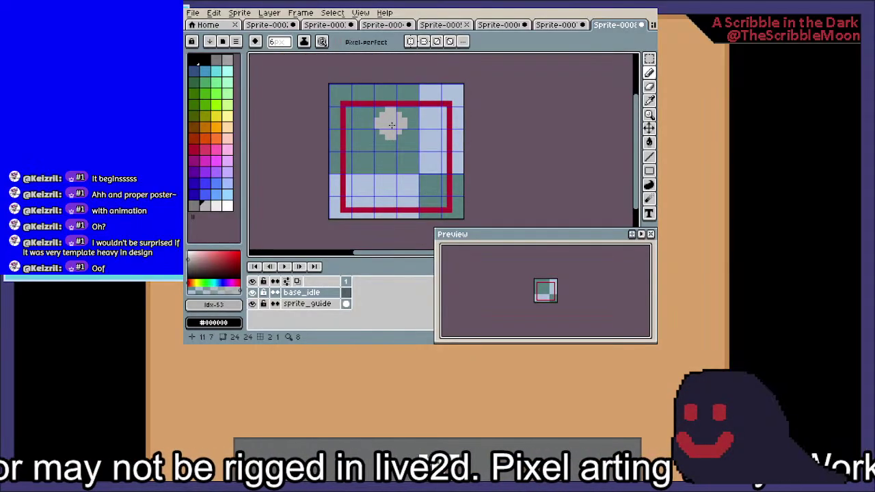
scroll(391, 147, up, 1)
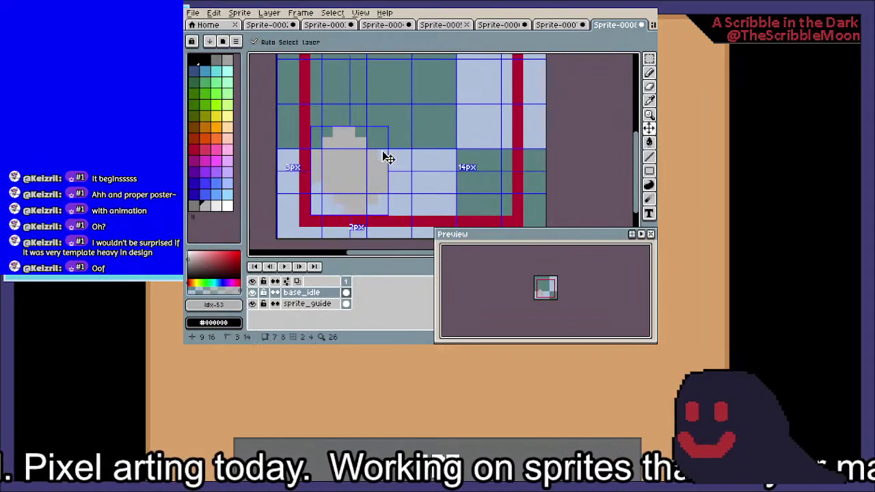
key(ctrl+z)
Enlarge the pencil to 13 px, pick the orange swatch (index 26) and stamp a round body in the guide box's lower-left area
scroll(386, 156, down, 4)
key(plus)
key(plus)
key(plus)
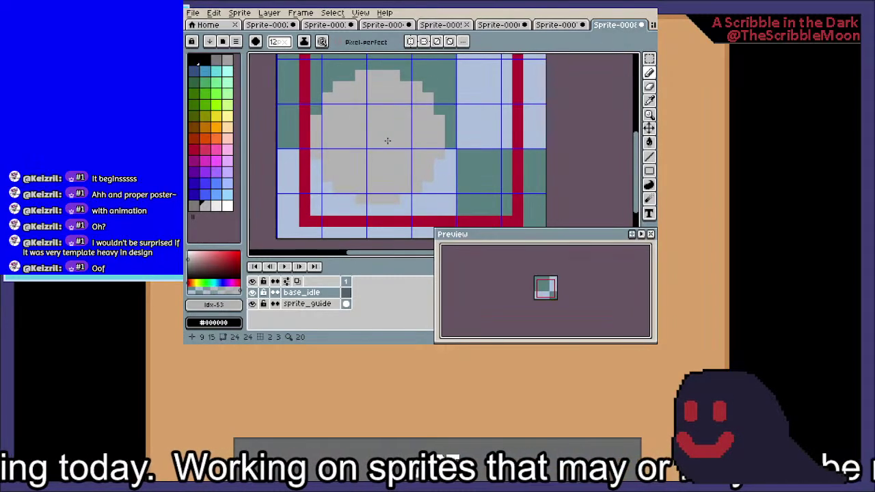
click(194, 148)
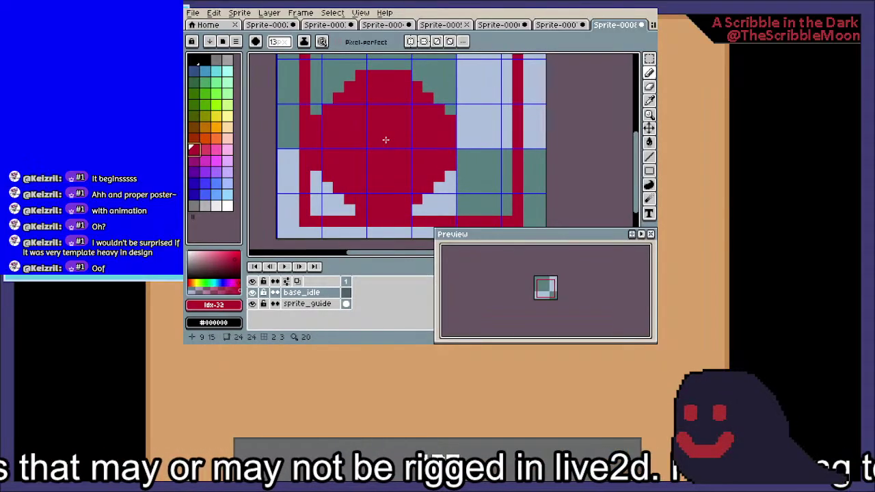
click(216, 127)
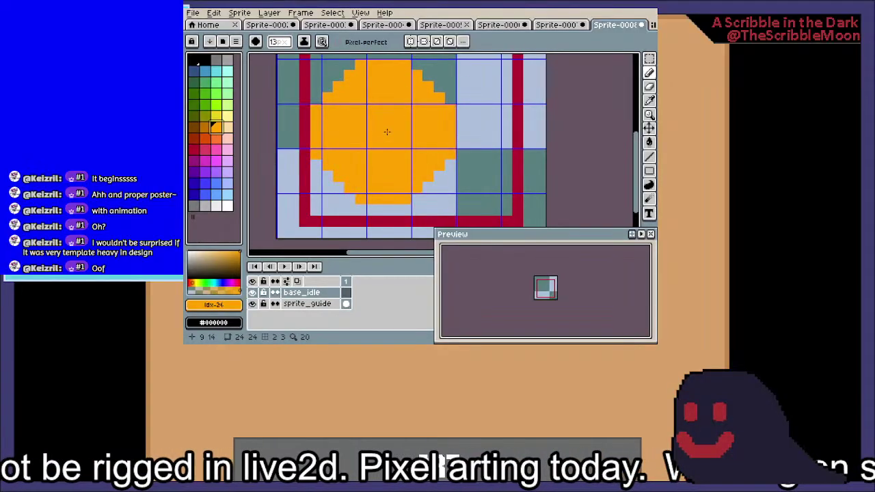
click(385, 141)
Reduce the pencil to 5 px, undo the first strokes beside the body and draw a thick orange extension rising along its right side
drag(506, 133, 464, 140)
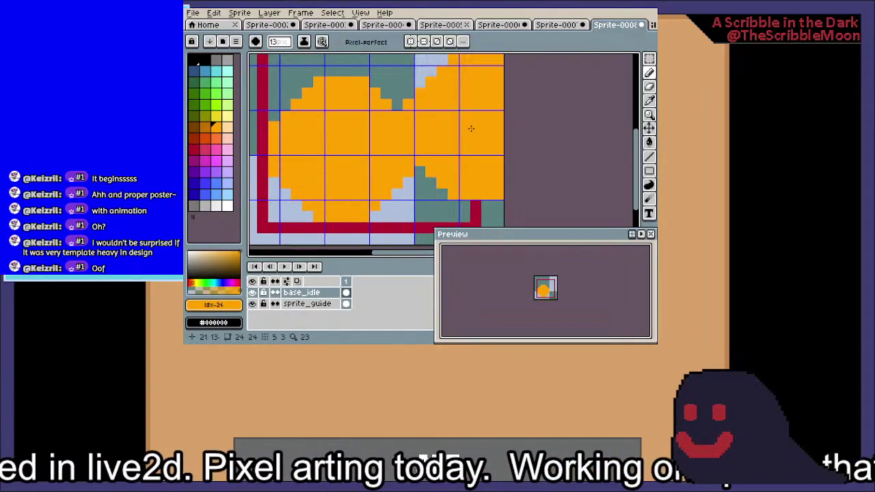
scroll(400, 142, down, 8)
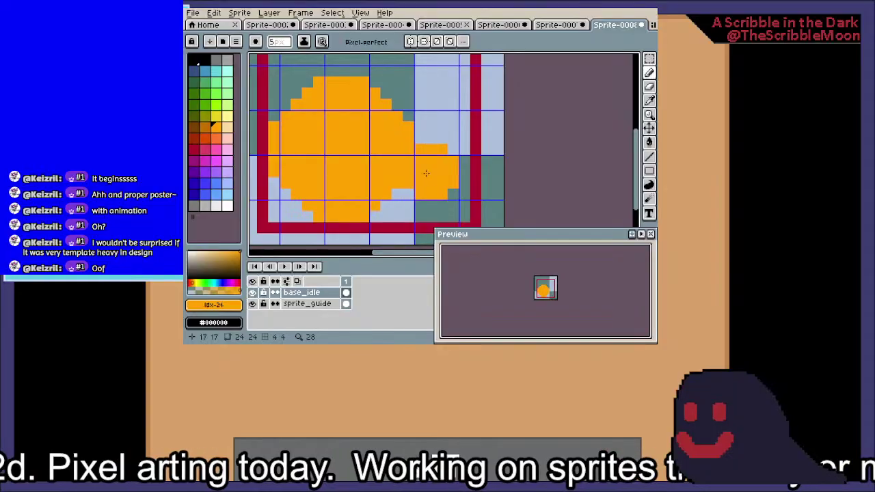
click(407, 182)
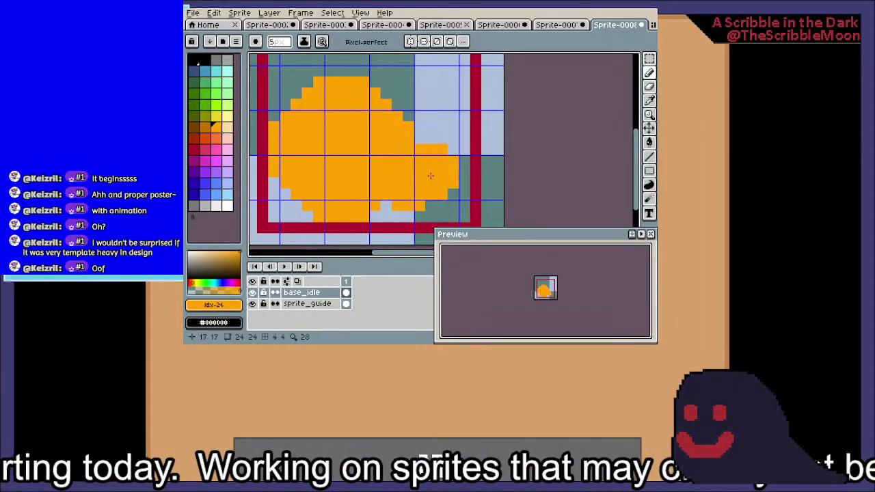
key(ctrl+z)
key(ctrl+z)
key(ctrl+z)
key(ctrl+z)
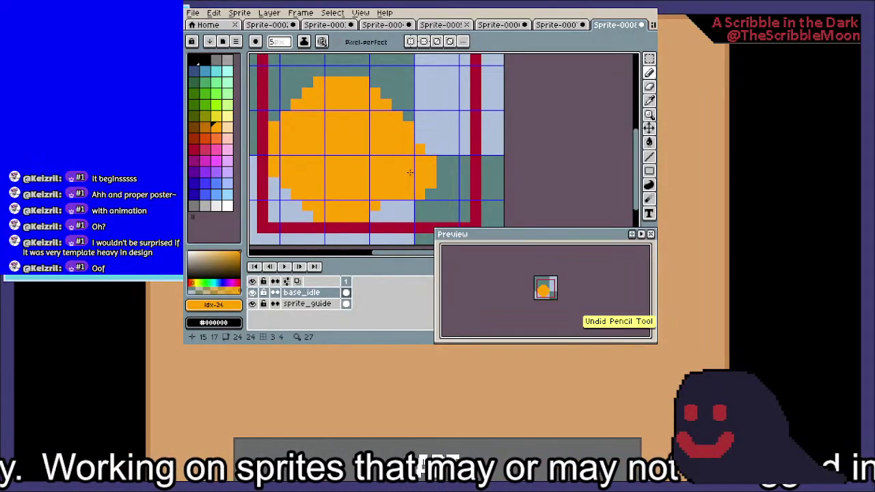
mouse_move(410, 172)
mouse_down()
mouse_move(437, 184)
mouse_move(453, 146)
mouse_move(451, 120)
mouse_move(445, 168)
mouse_up()
scroll(453, 124, down, 1)
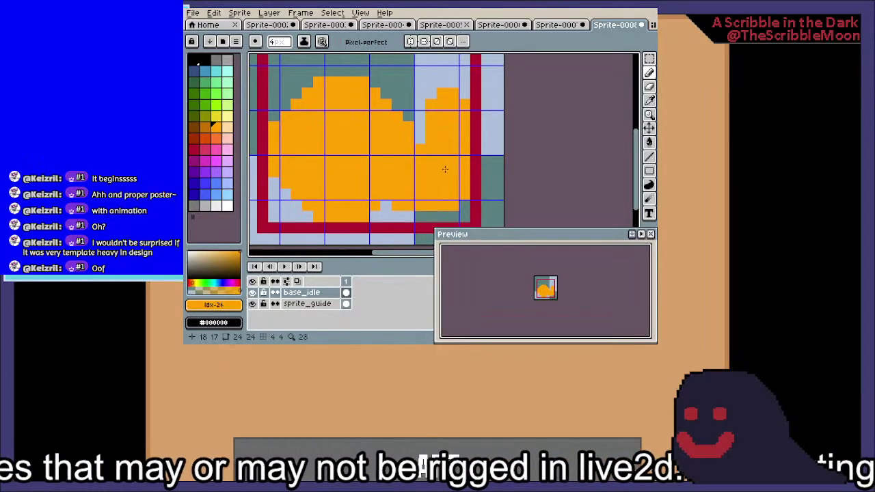
Trim the body's top edge and the underside of the right-hand extension with the 4 px eraser
key(e)
scroll(384, 103, down, 2)
mouse_move(388, 117)
mouse_down()
mouse_move(391, 131)
mouse_move(365, 100)
mouse_move(285, 90)
mouse_move(274, 100)
mouse_up()
scroll(391, 131, up, 1)
key(b)
drag(428, 155, 449, 117)
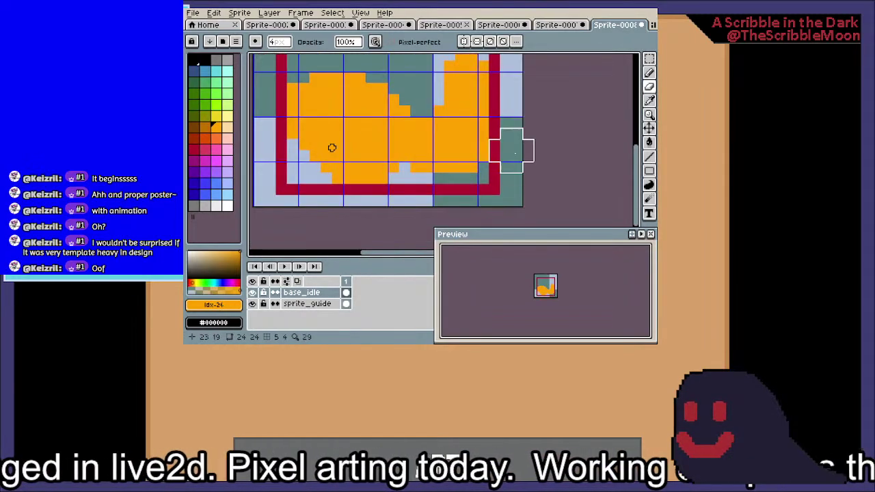
mouse_move(512, 130)
mouse_down()
mouse_move(470, 171)
mouse_move(425, 185)
mouse_move(465, 191)
mouse_move(534, 149)
mouse_up()
key(ctrl+z)
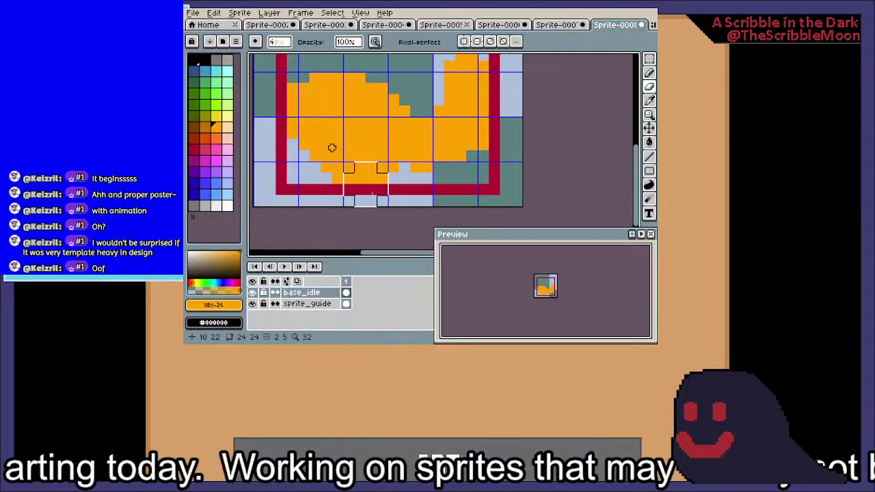
mouse_move(367, 125)
mouse_down()
mouse_move(380, 166)
mouse_move(401, 111)
mouse_move(410, 167)
mouse_up()
Set the pencil to 2 px and add orange bumps on both sides of the raised extension's tip
key(b)
click(423, 110)
scroll(423, 110, up, 1)
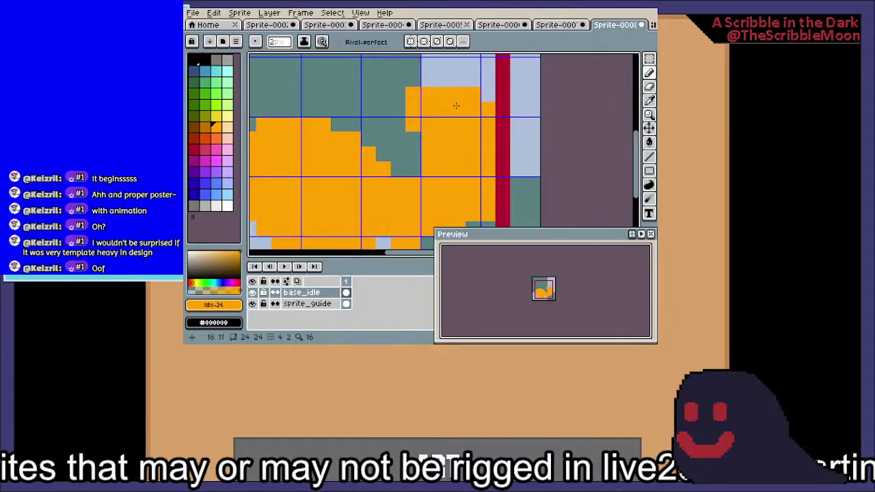
key(ctrl+z)
drag(430, 117, 440, 151)
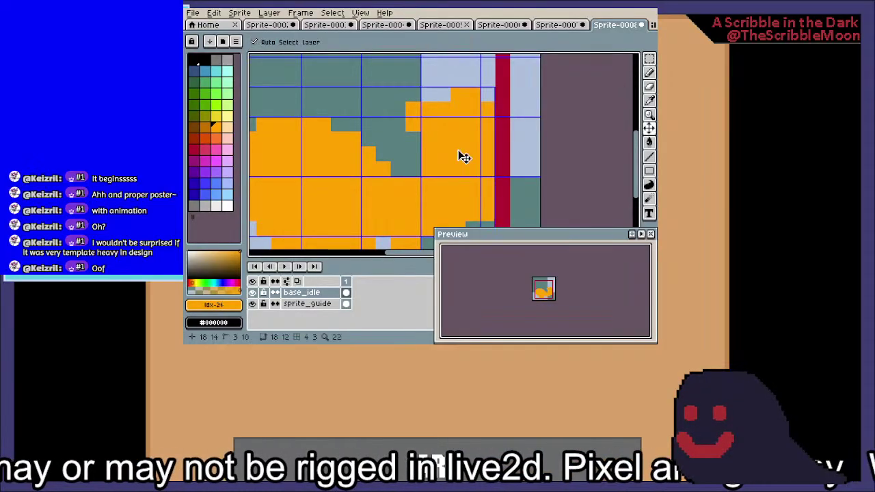
key(ctrl+z)
drag(493, 127, 500, 141)
click(429, 109)
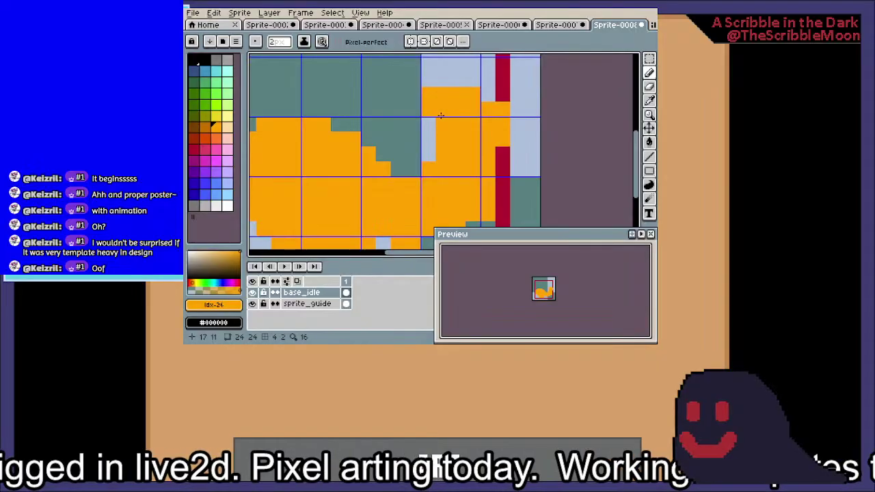
click(429, 124)
Reshape the extension's tip into two orange prongs separated by a one-pixel-wide notch
key(e)
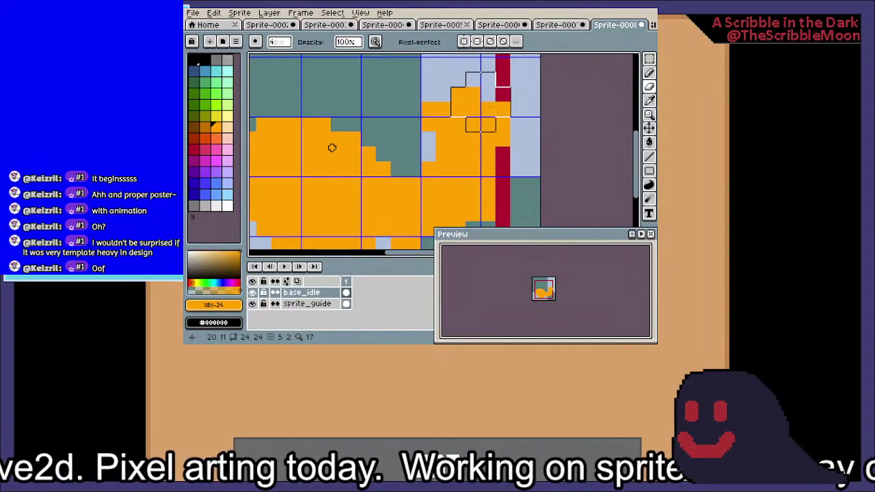
click(487, 109)
key(b)
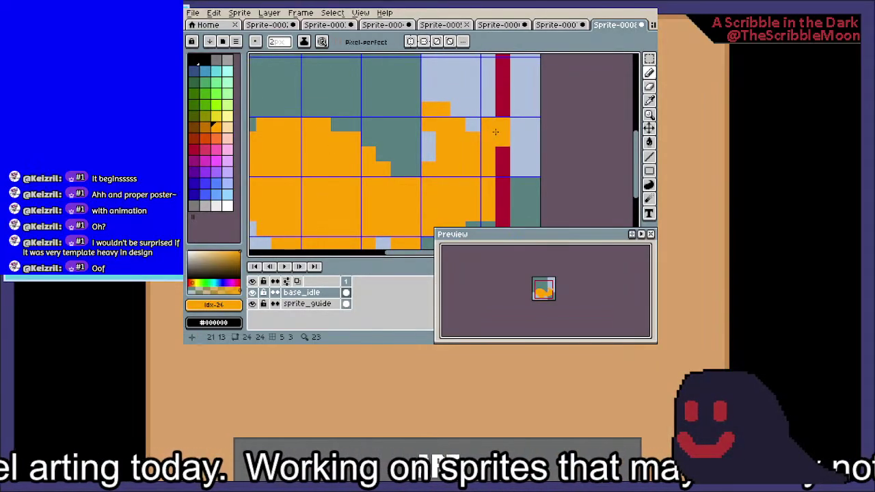
key(ctrl+z)
key(ctrl+z)
key(ctrl+z)
key(ctrl+z)
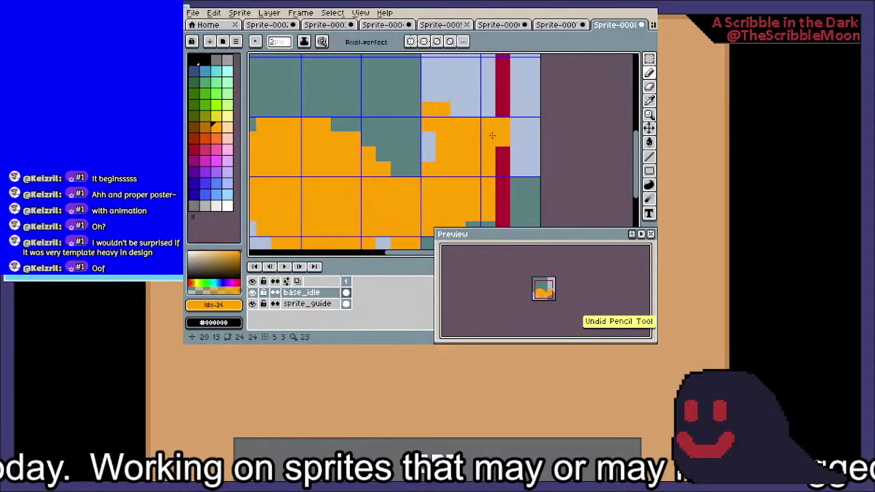
drag(500, 131, 452, 121)
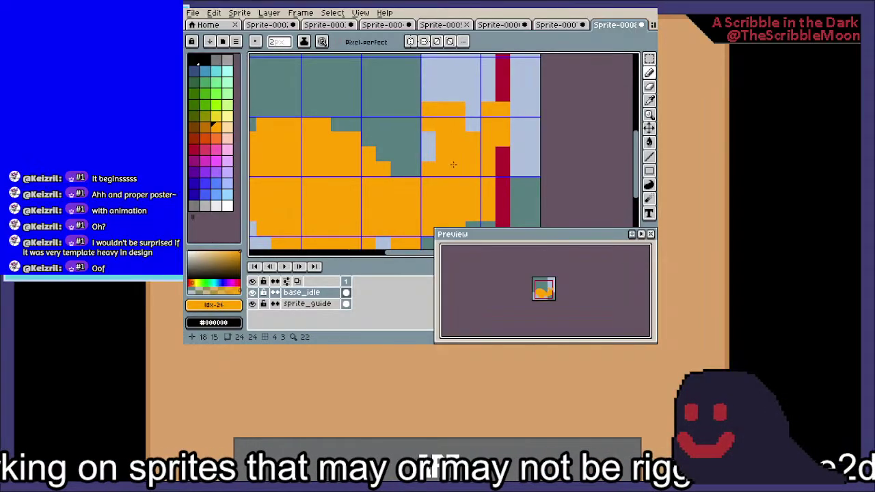
Shave the orange body's lower-left edge with the 4 px eraser
drag(454, 171, 492, 84)
drag(461, 144, 461, 162)
drag(376, 149, 409, 172)
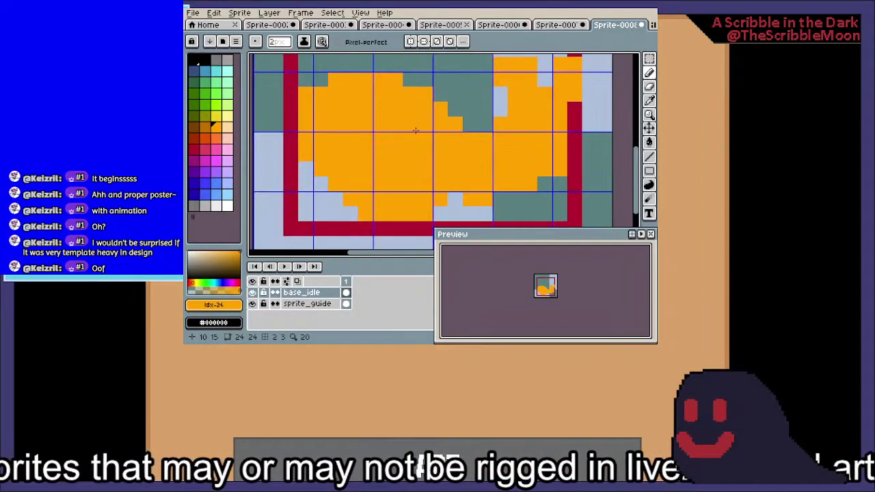
drag(330, 169, 311, 180)
key(e)
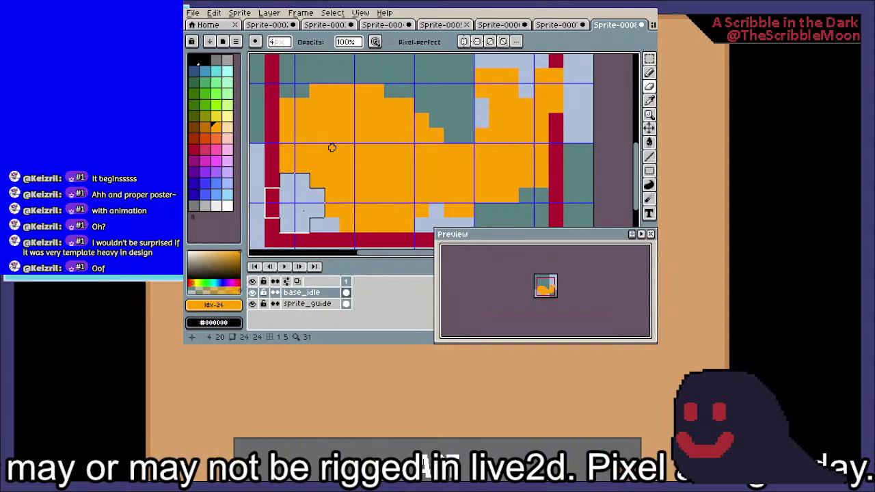
key(Left)
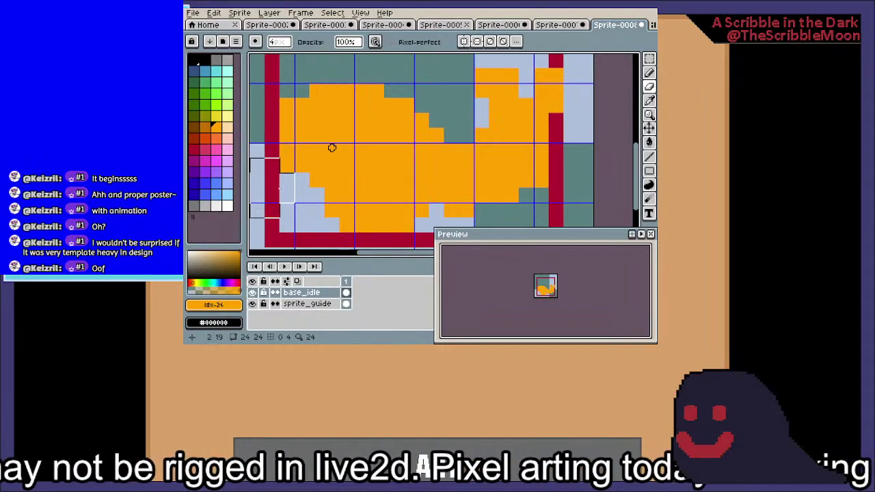
key(Down)
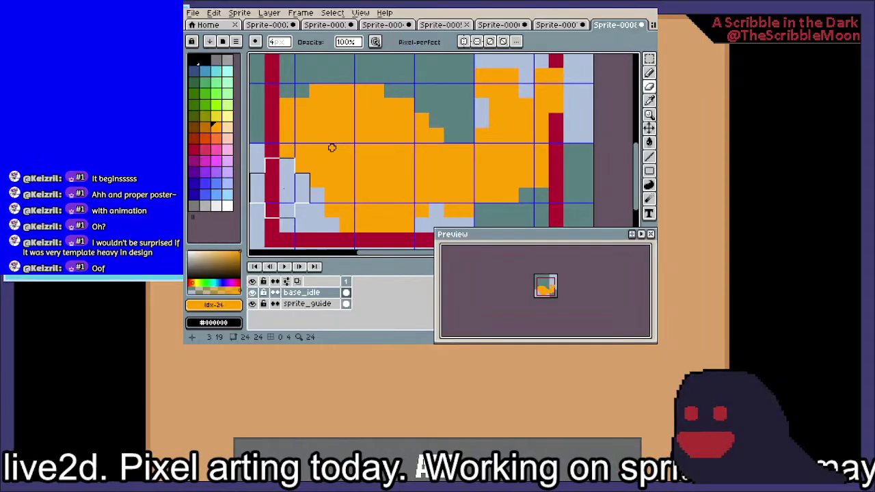
key(Right)
key(Right)
key(Right)
key(Right)
key(Right)
key(Right)
key(Right)
key(Right)
key(Down)
key(Right)
key(Right)
key(Right)
key(Right)
key(Right)
key(Right)
key(Right)
key(Up)
key(Up)
key(Left)
key(Up)
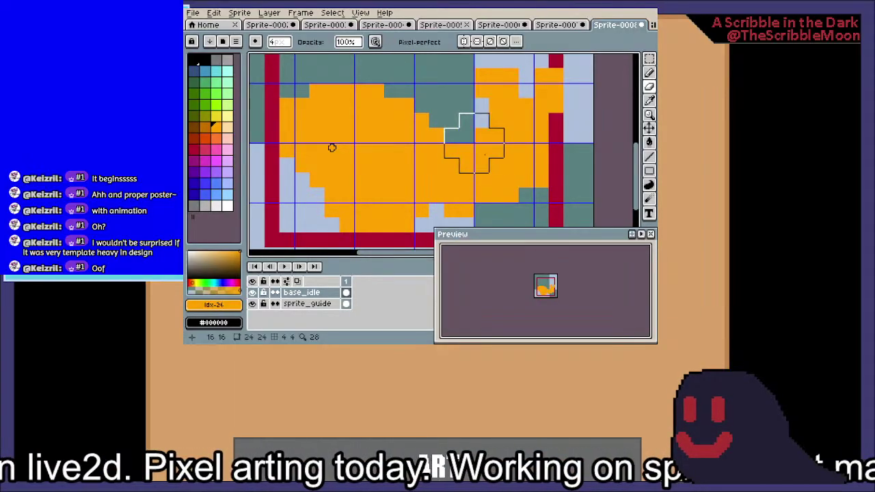
Fill the whole orange silhouette with light grey (index 53) using the Paint Bucket
mouse_move(407, 154)
mouse_down()
mouse_move(412, 132)
mouse_move(428, 154)
mouse_move(390, 105)
mouse_move(433, 138)
mouse_move(387, 141)
mouse_up()
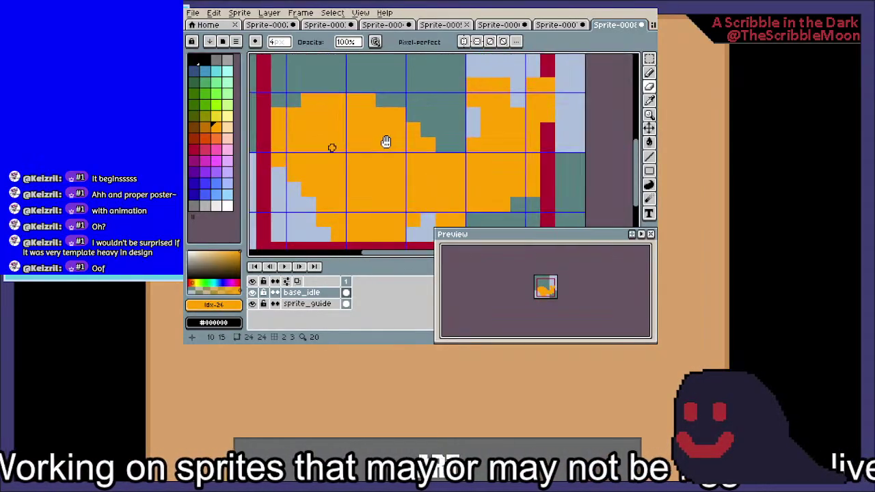
drag(324, 157, 330, 129)
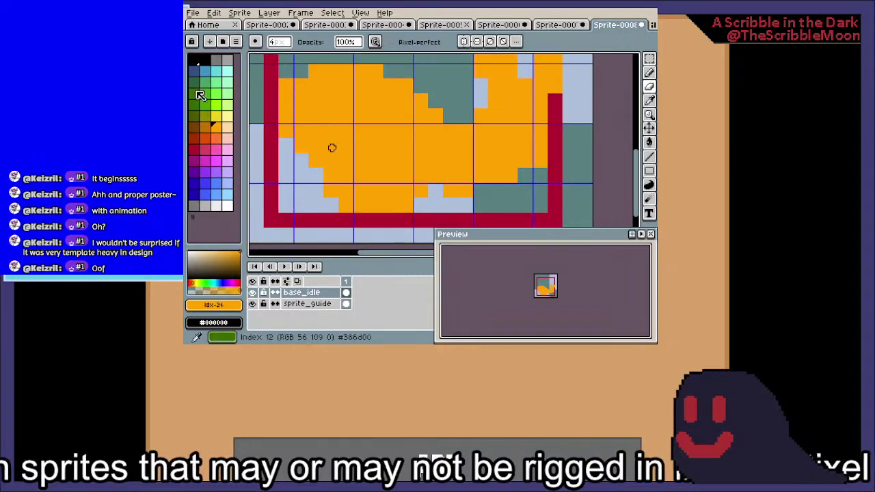
click(205, 206)
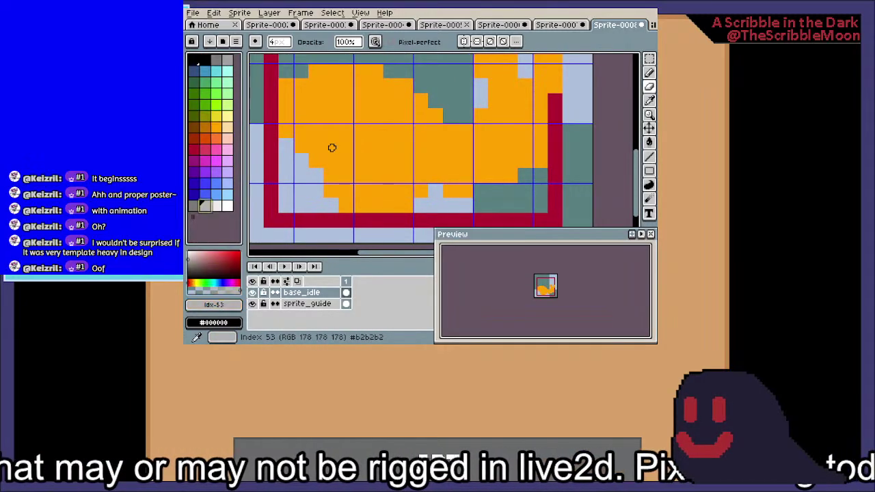
key(g)
click(356, 147)
Outline the front belly's underside in black with the 1 px pencil and add a diagonal flipper line rising into the body
click(197, 62)
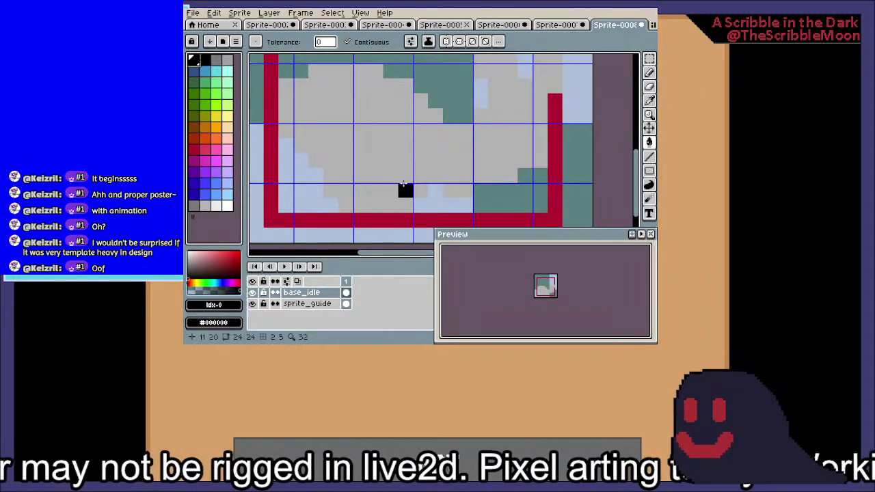
key(b)
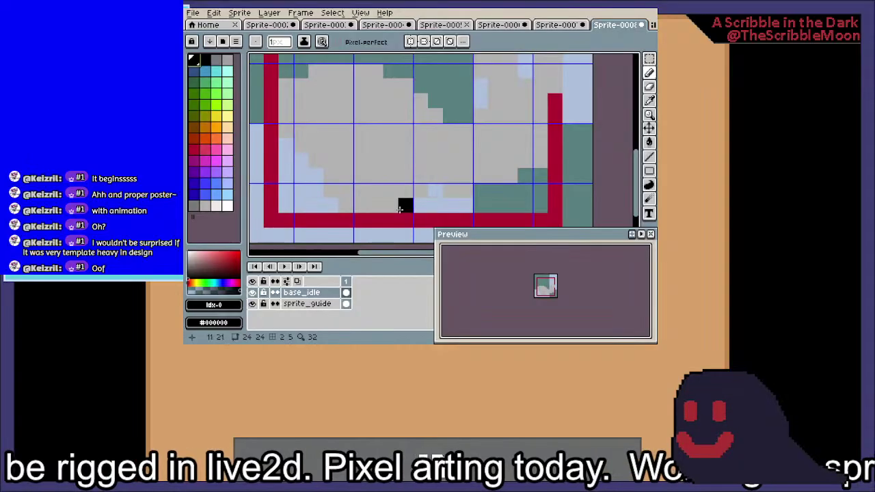
click(333, 205)
click(345, 205)
shift+click(408, 205)
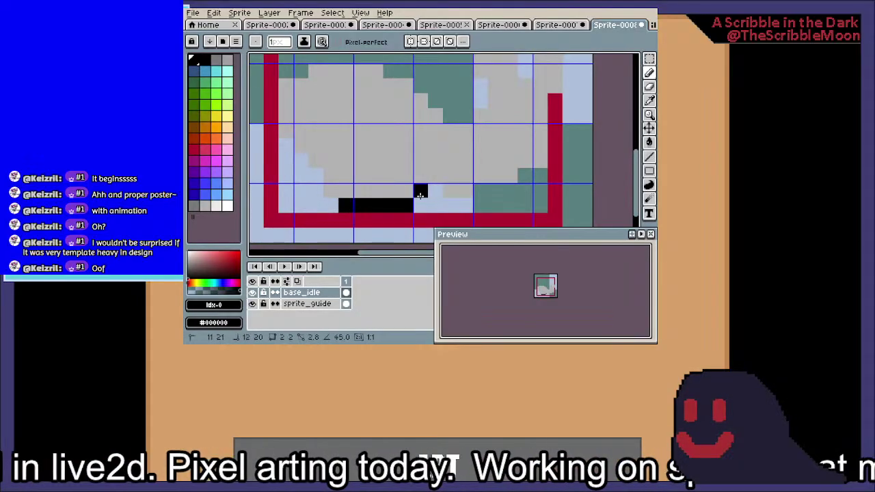
shift+click(420, 193)
drag(420, 192, 390, 147)
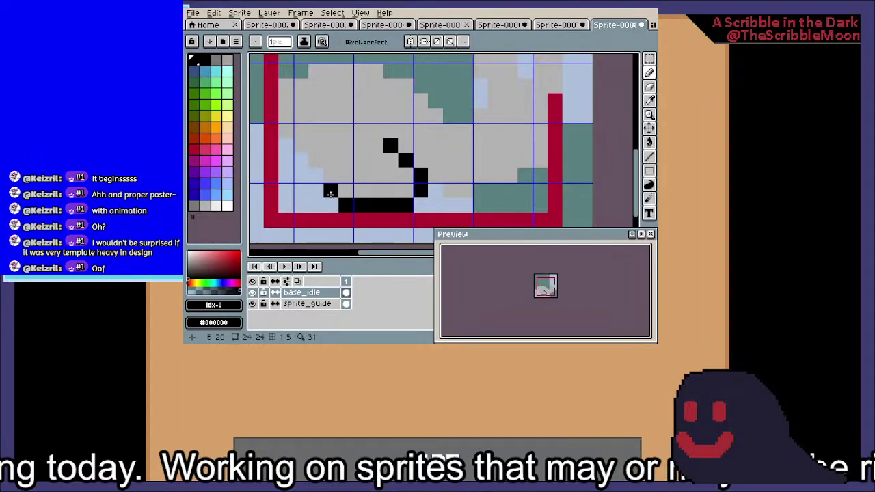
Outline the rest of the grey silhouette in black, including the head, back, rear belly and pronged tail
mouse_move(331, 194)
mouse_down()
mouse_move(320, 158)
mouse_move(297, 145)
mouse_move(273, 93)
mouse_move(285, 72)
mouse_move(294, 71)
mouse_move(294, 101)
mouse_move(310, 89)
mouse_move(386, 91)
mouse_move(377, 91)
mouse_move(407, 102)
mouse_move(457, 157)
mouse_move(488, 147)
mouse_move(503, 129)
mouse_move(480, 97)
mouse_move(481, 78)
mouse_move(519, 71)
mouse_move(531, 99)
mouse_move(529, 89)
mouse_move(552, 77)
mouse_move(527, 103)
mouse_move(546, 74)
mouse_move(552, 85)
mouse_move(520, 89)
mouse_move(556, 76)
mouse_move(570, 86)
mouse_move(548, 174)
mouse_move(517, 200)
mouse_move(488, 191)
mouse_move(441, 203)
mouse_up()
shift+click(487, 147)
shift+click(498, 120)
key(ctrl+z)
key(ctrl+z)
key(ctrl+z)
scroll(492, 194, down, 2)
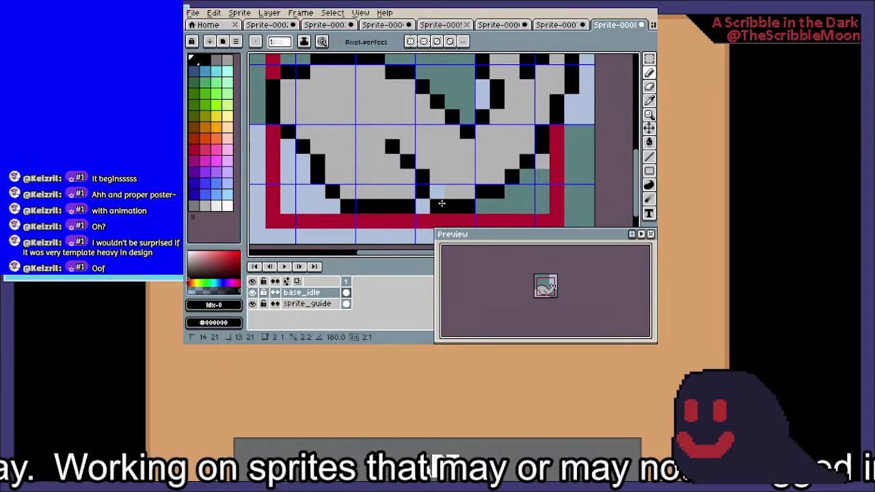
Sample the body's light grey and fill the empty pixel just behind the flipper line
key(e)
scroll(545, 166, down, 3)
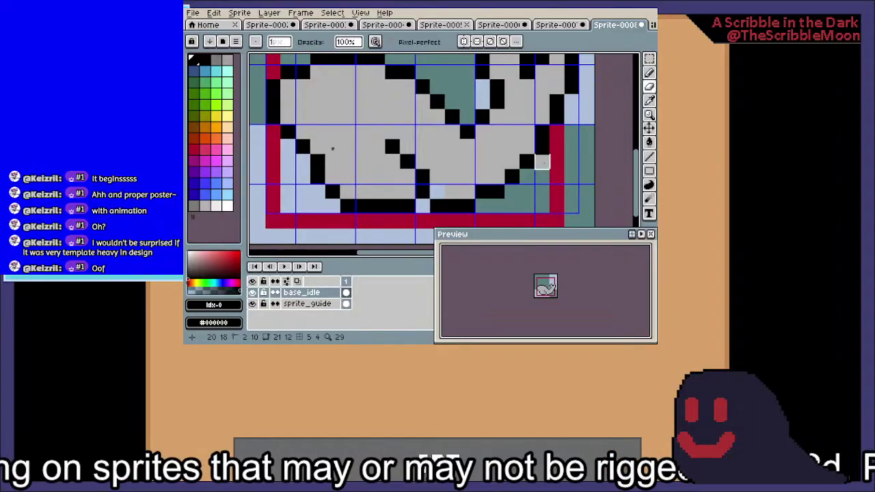
key(i)
click(446, 157)
key(b)
click(437, 190)
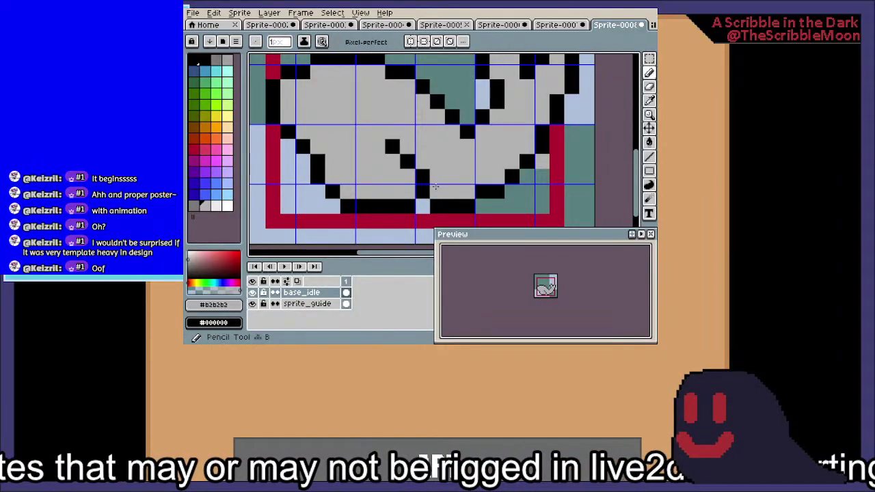
Stamp a black eye on the creature's head with the 2 px pencil
mouse_move(346, 96)
mouse_down()
mouse_move(391, 157)
mouse_move(348, 136)
mouse_up()
click(194, 60)
key(b)
key(ctrl)
click(390, 158)
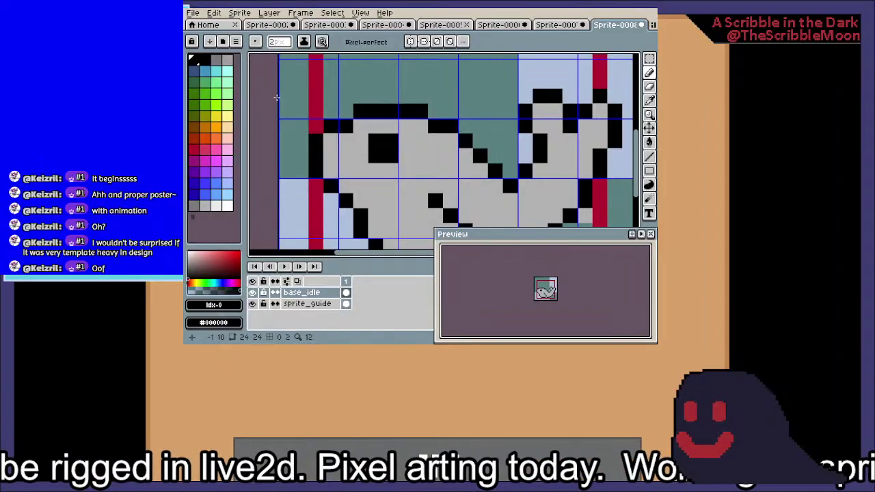
Add a one-pixel white highlight (index 55) to the upper-right corner of the eye
click(227, 205)
click(391, 141)
mouse_move(483, 189)
mouse_down()
mouse_move(473, 105)
mouse_move(470, 134)
mouse_up()
scroll(355, 120, up, 1)
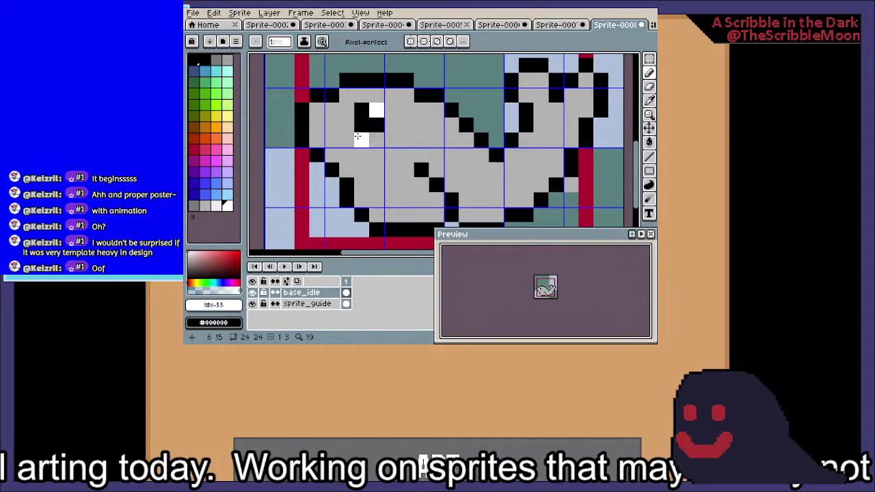
drag(357, 137, 338, 125)
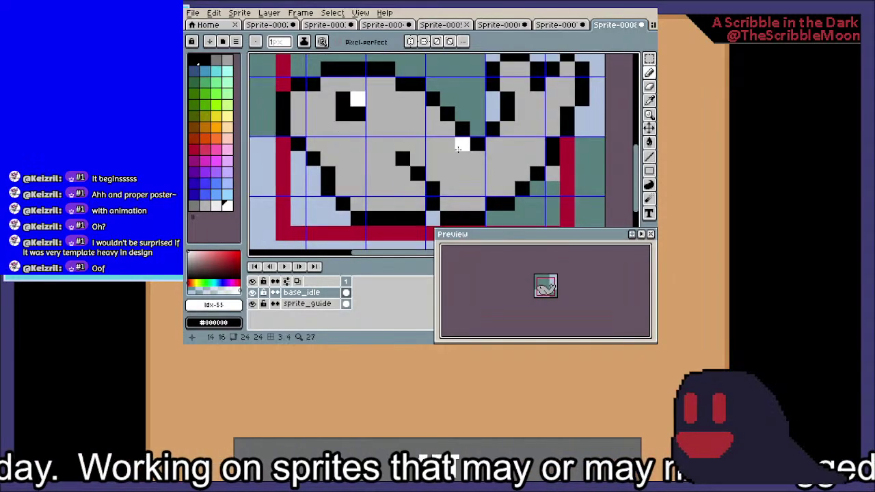
Move the rear part of the body with the tail up one pixel and deselect it
mouse_move(506, 143)
mouse_down()
mouse_move(463, 117)
mouse_move(459, 130)
mouse_up()
key(m)
drag(404, 207, 568, 58)
drag(512, 189, 487, 100)
key(ctrl+d)
scroll(332, 149, left, 1)
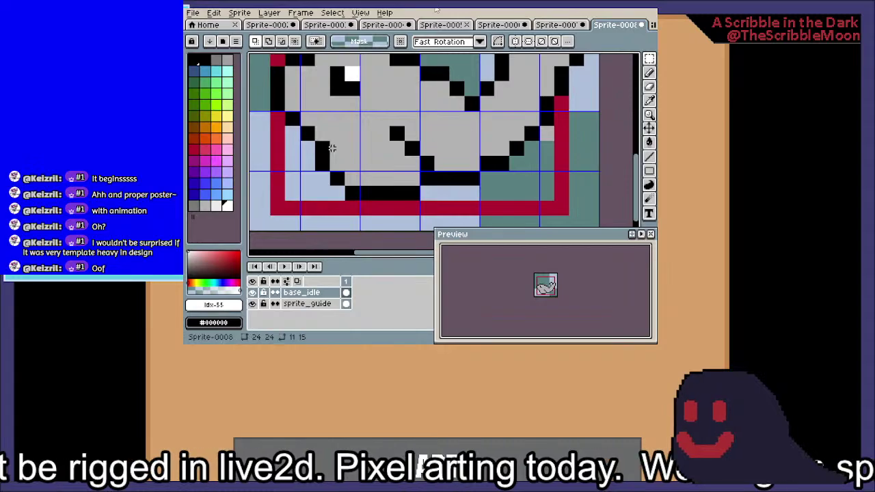
Create a new 800 × 265 px sprite and paste the copied seal reference photo into it
key(ctrl+n)
key(Return)
key(ctrl+v)
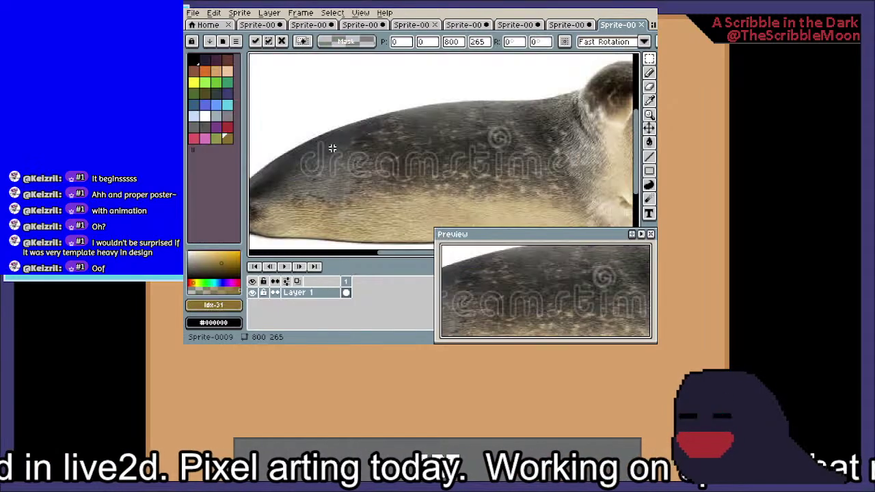
Examine the body, head, front flipper and tail of the seal in the reference photo
drag(502, 120, 512, 82)
scroll(445, 96, down, 1)
drag(445, 96, 249, 120)
scroll(519, 140, up, 2)
scroll(468, 131, down, 3)
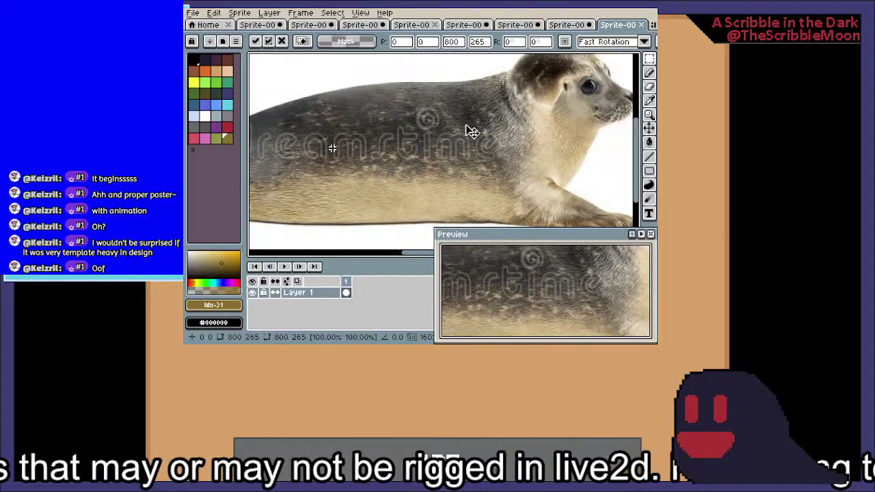
scroll(542, 125, up, 1)
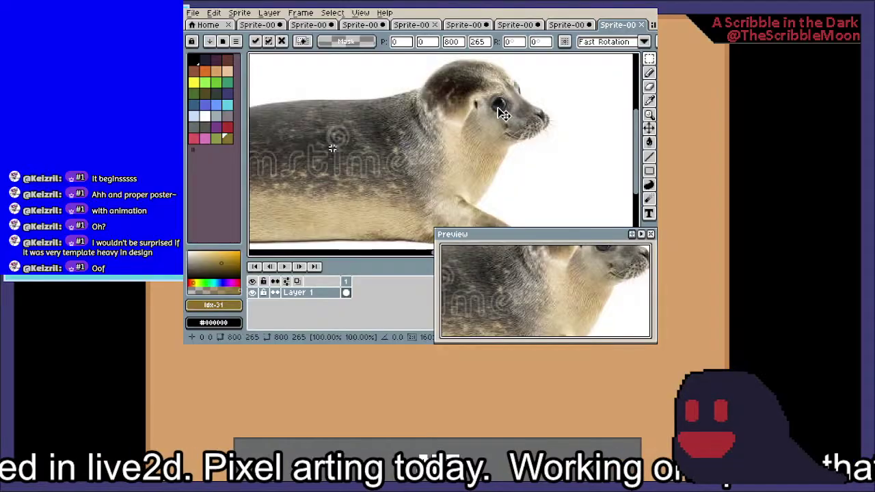
scroll(488, 152, down, 3)
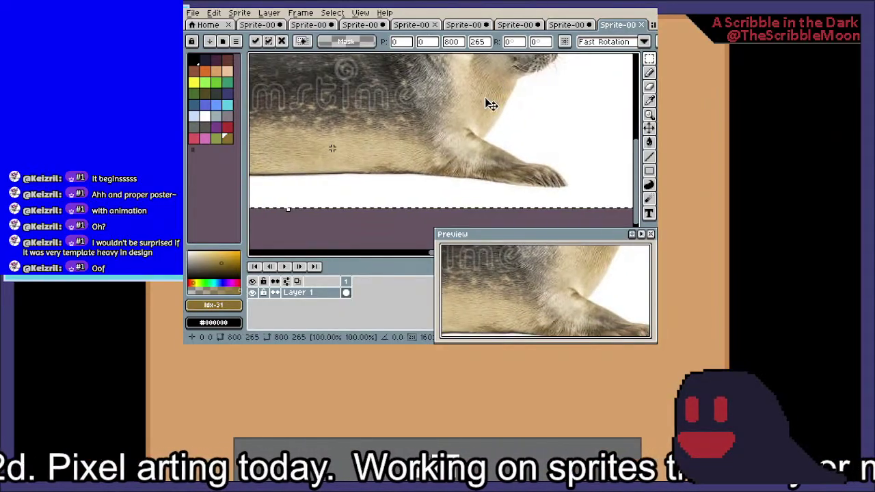
scroll(434, 171, down, 4)
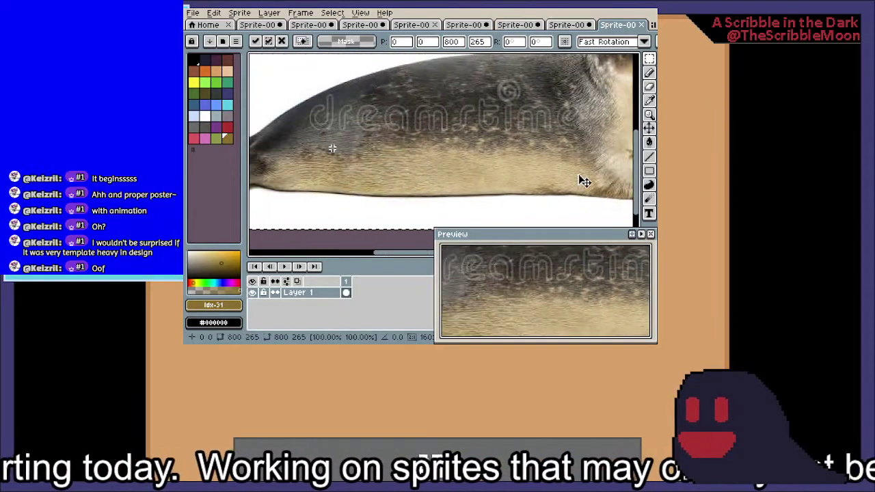
scroll(417, 152, up, 4)
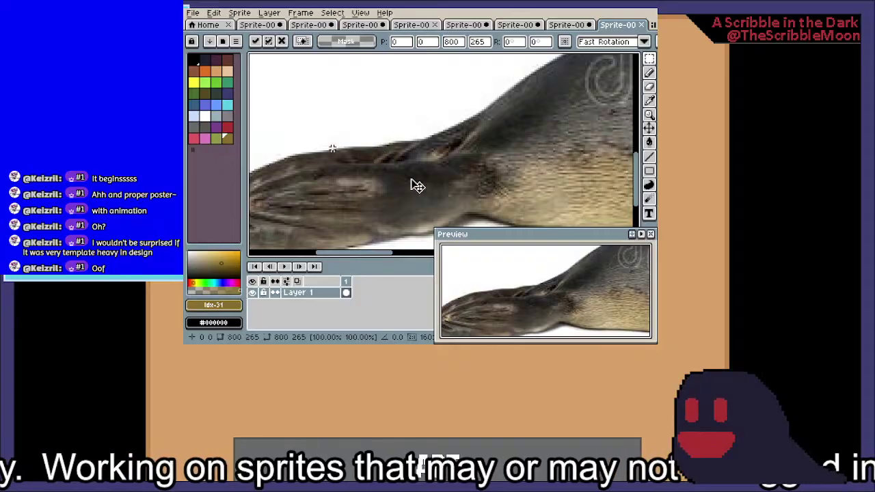
scroll(447, 160, down, 2)
scroll(478, 160, up, 2)
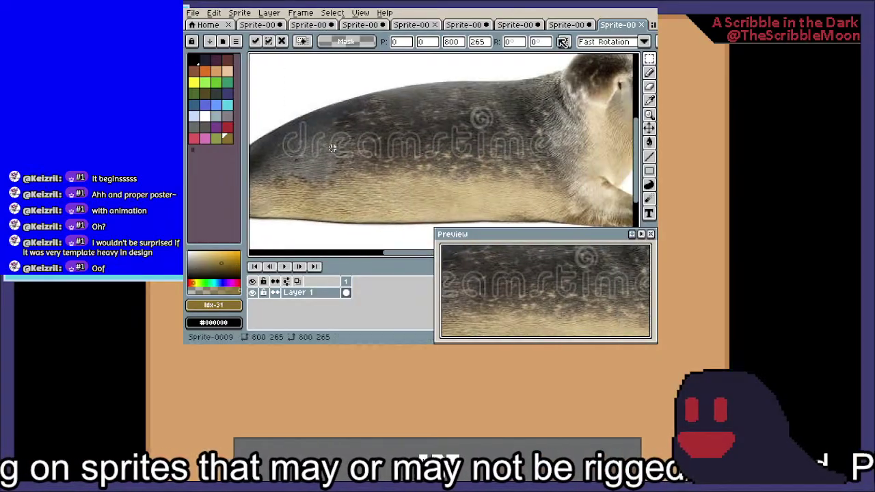
Return to the creature sprite and sample the outline's black for the pencil
click(564, 26)
drag(521, 91, 494, 129)
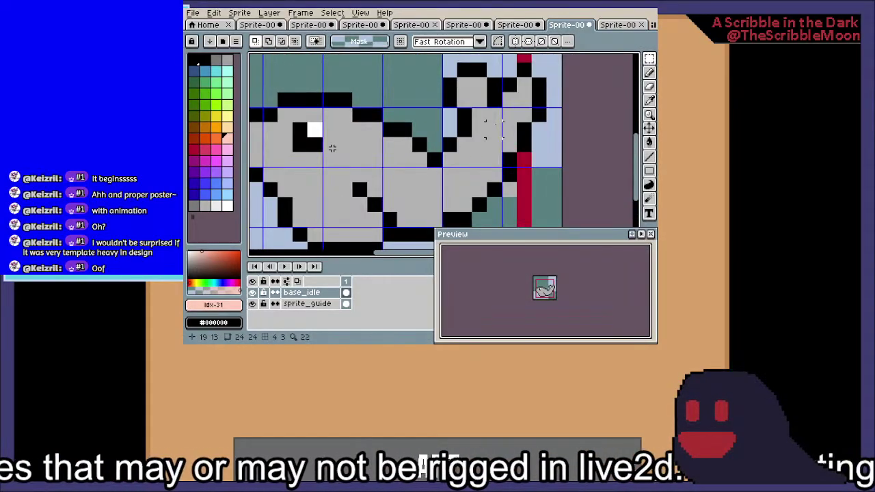
key(i)
click(496, 103)
key(b)
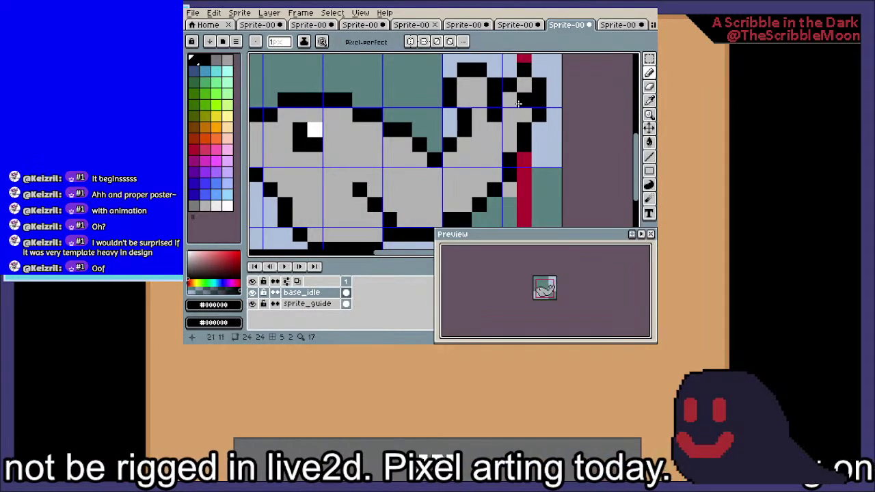
click(524, 194)
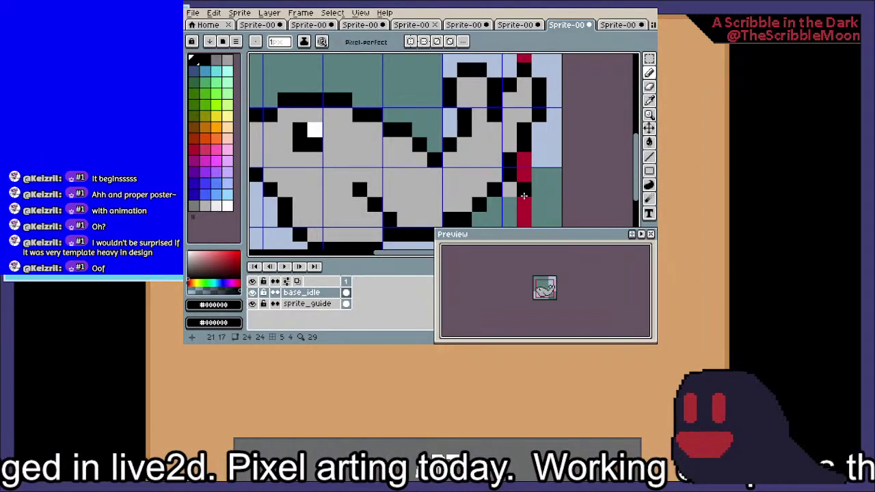
key(ctrl+z)
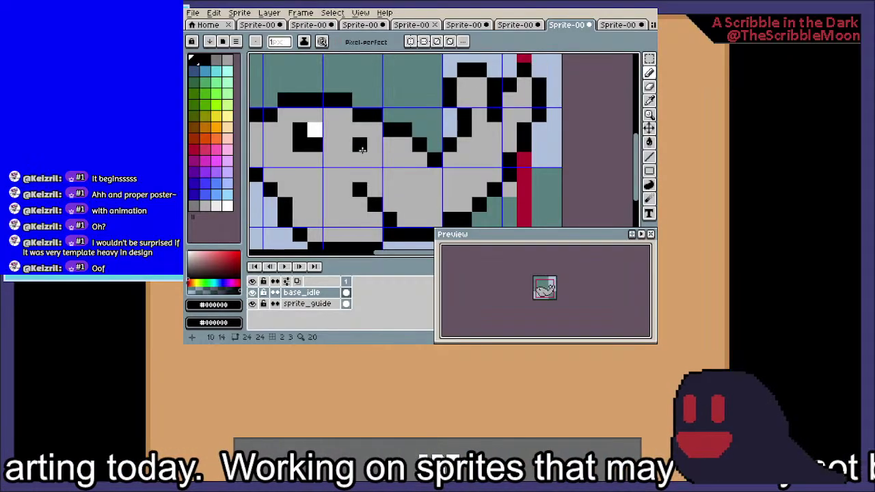
Redraw the diagonal flipper line one pixel further left and down, covering the old black pixels with the body's light grey
scroll(359, 145, up, 2)
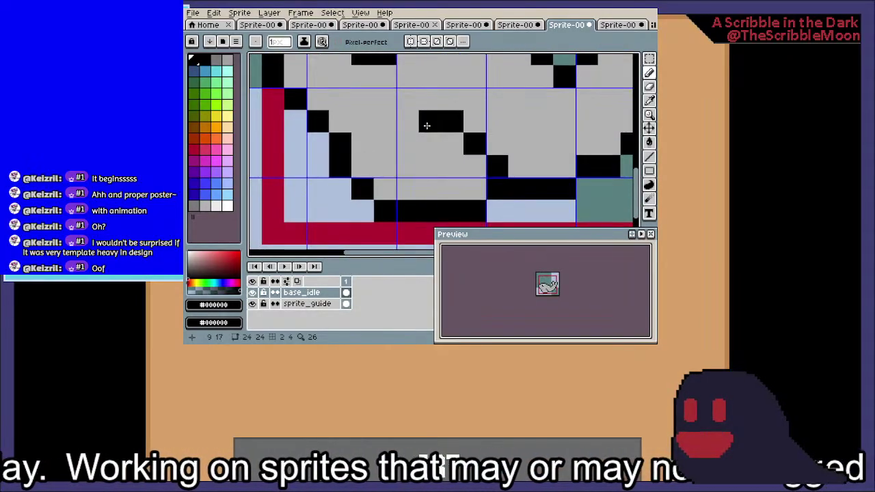
click(430, 143)
click(442, 160)
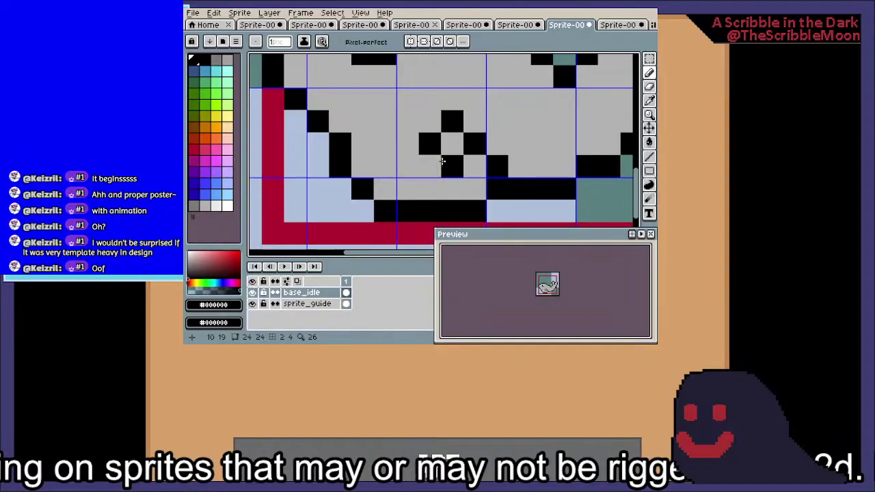
click(477, 189)
click(506, 143)
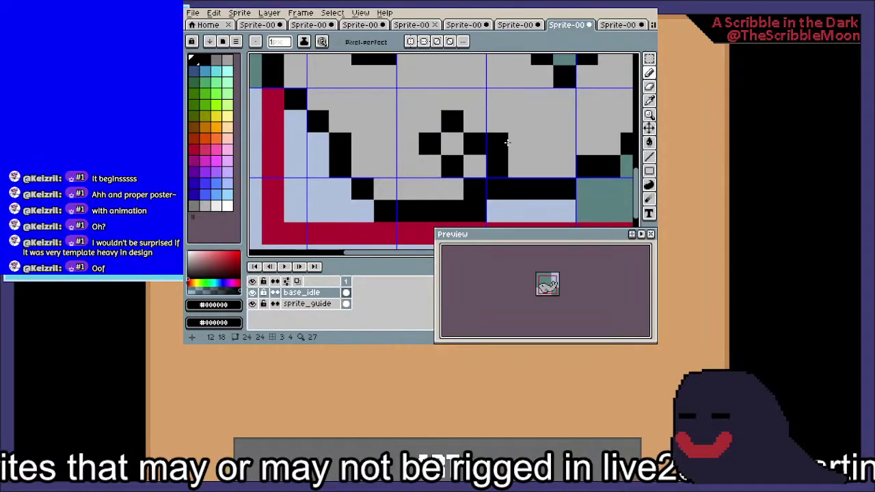
alt+click(513, 141)
click(506, 158)
click(471, 144)
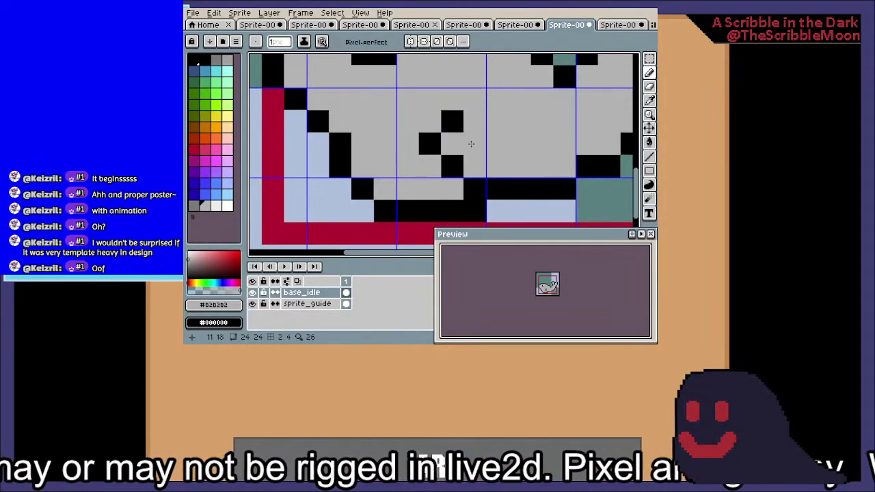
click(451, 121)
scroll(479, 113, down, 3)
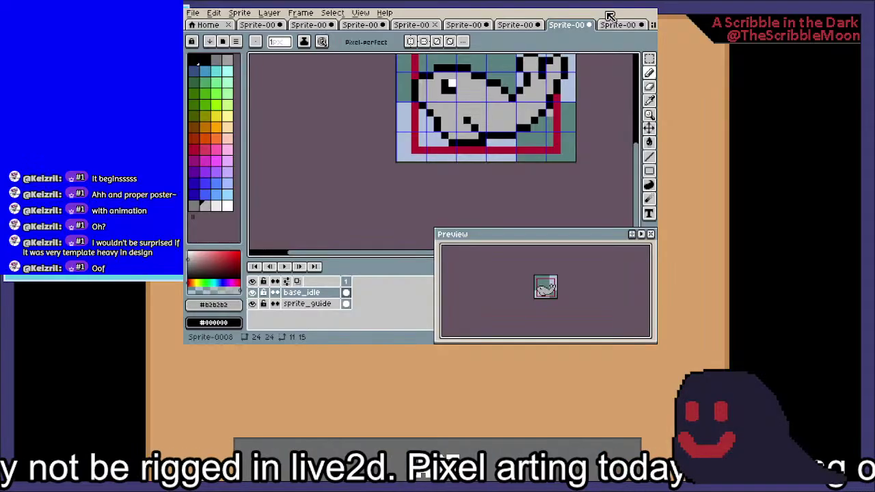
Check the front flipper in the seal reference photo and go back to the creature sprite
click(619, 25)
scroll(531, 122, down, 2)
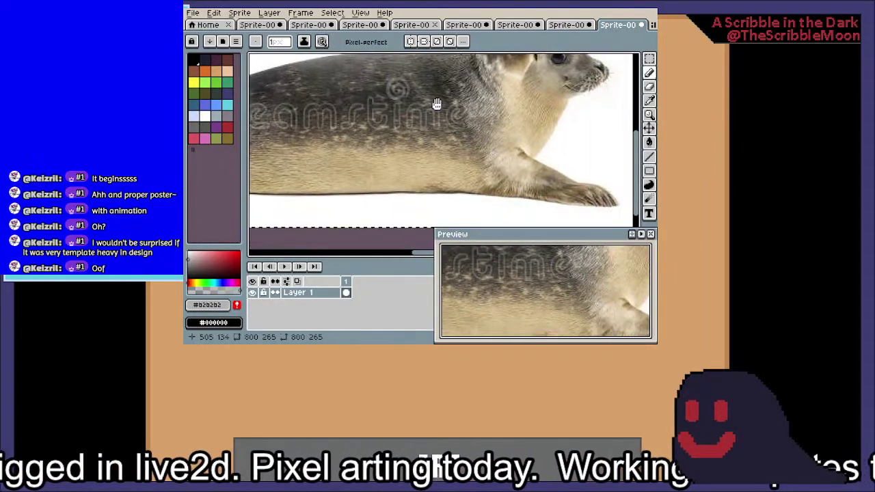
click(565, 27)
Select the front lower belly around the flipper line and flip it horizontally
scroll(504, 102, up, 2)
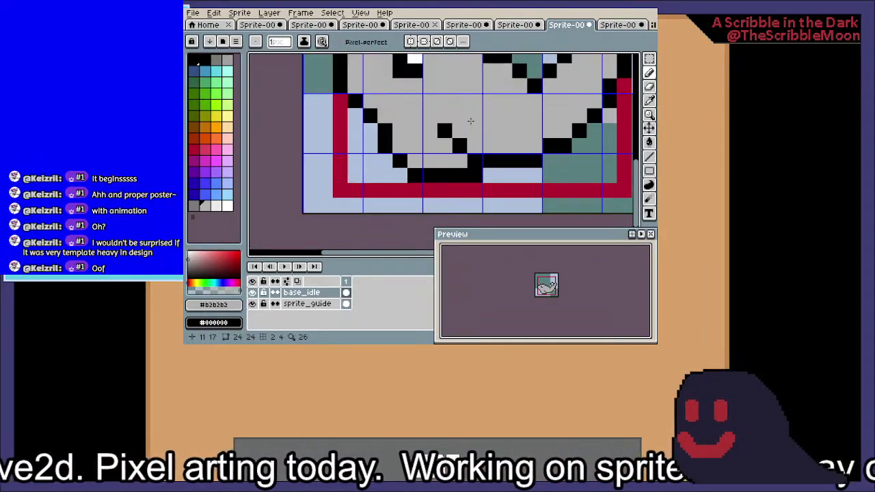
key(m)
mouse_move(385, 131)
mouse_down()
mouse_move(447, 174)
mouse_move(477, 175)
mouse_move(449, 149)
mouse_move(437, 150)
mouse_move(444, 154)
mouse_up()
key(shift+h)
key(e)
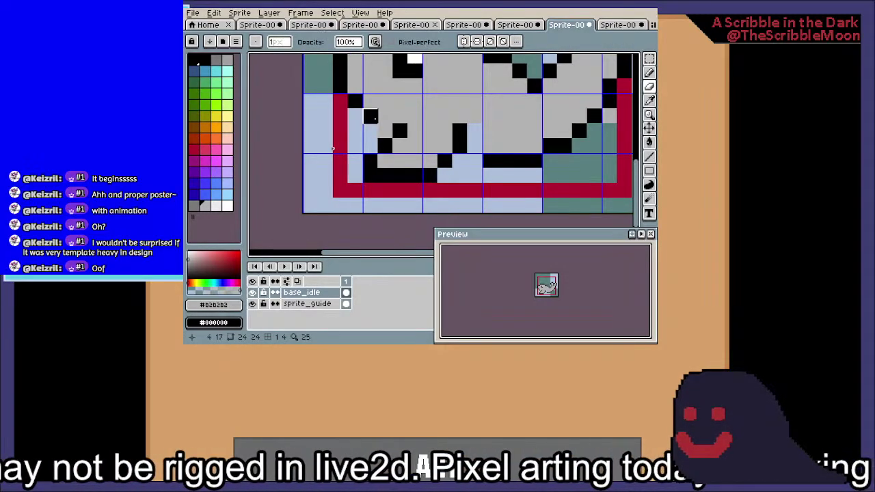
Add black pixels to join the flipped flipper's outline to the front and rear belly lines
key(i)
click(375, 116)
key(b)
click(384, 126)
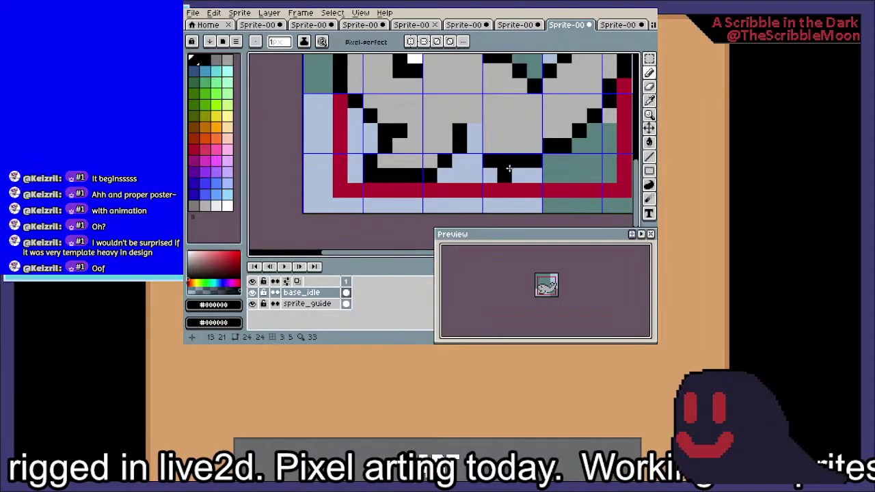
key(ctrl+z)
click(477, 159)
click(461, 158)
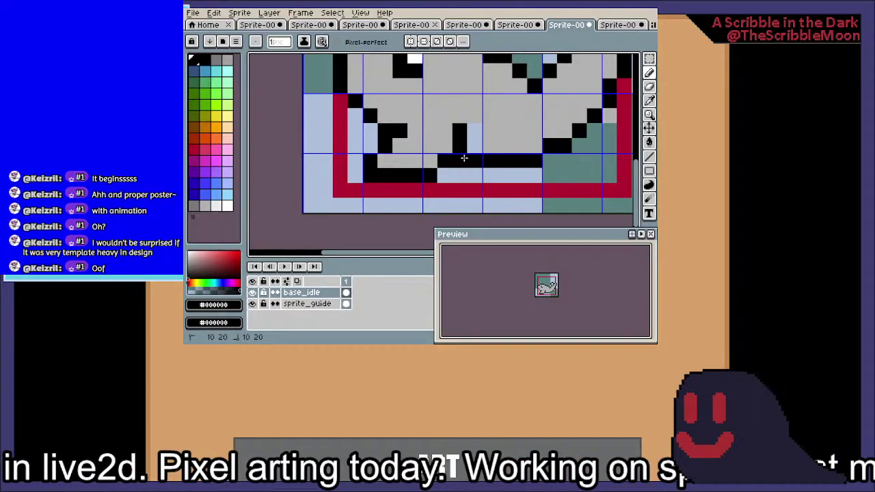
Fill the empty gap behind the short vertical flipper line with the body's light grey using the Paint Bucket
key(g)
alt+click(504, 121)
scroll(475, 146, down, 2)
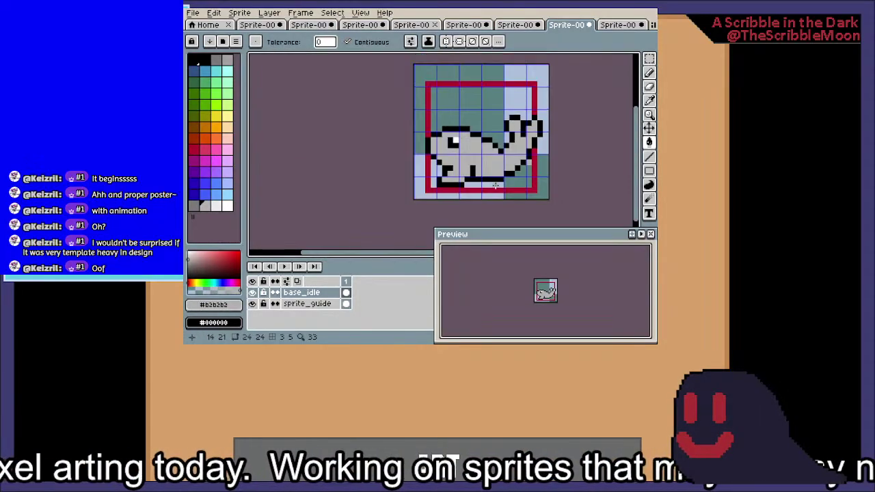
scroll(495, 186, up, 2)
scroll(400, 157, up, 3)
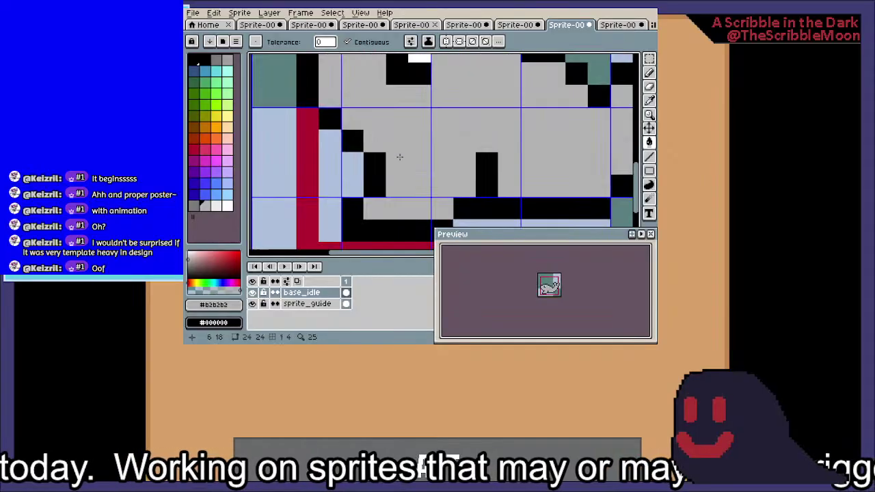
Check the head and front flipper in the seal reference photo and return to the creature sprite
click(617, 25)
drag(570, 113, 501, 140)
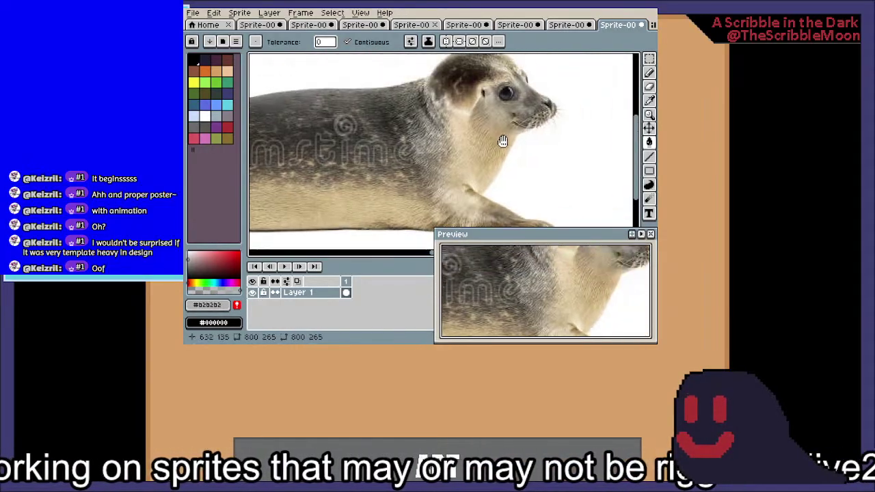
click(564, 26)
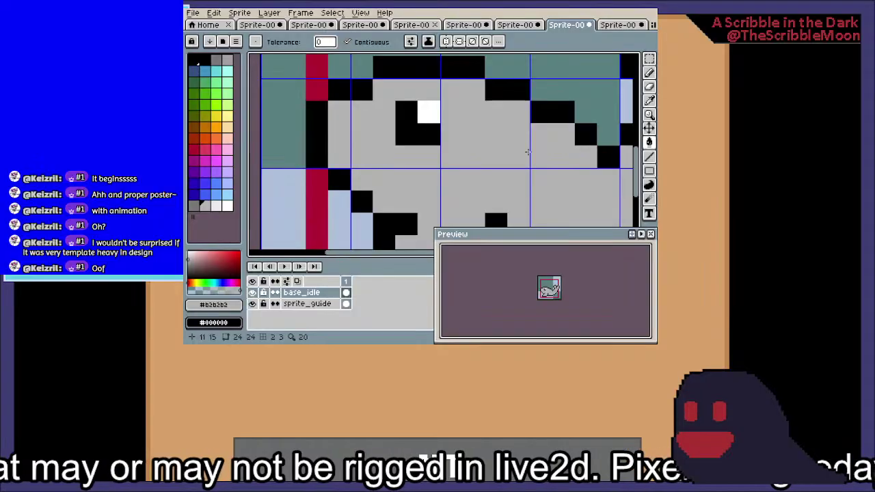
Place a single brown (#794100) nose pixel just inside the outline at the upper tip of the snout
click(199, 130)
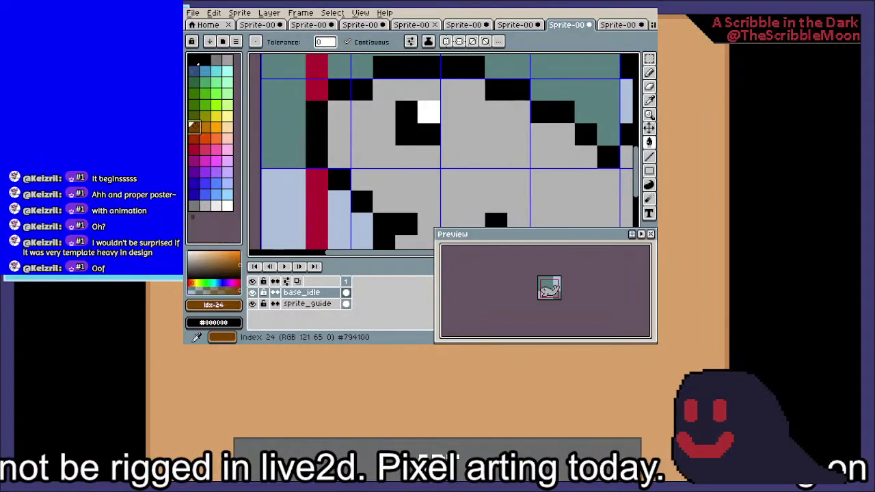
click(347, 106)
key(b)
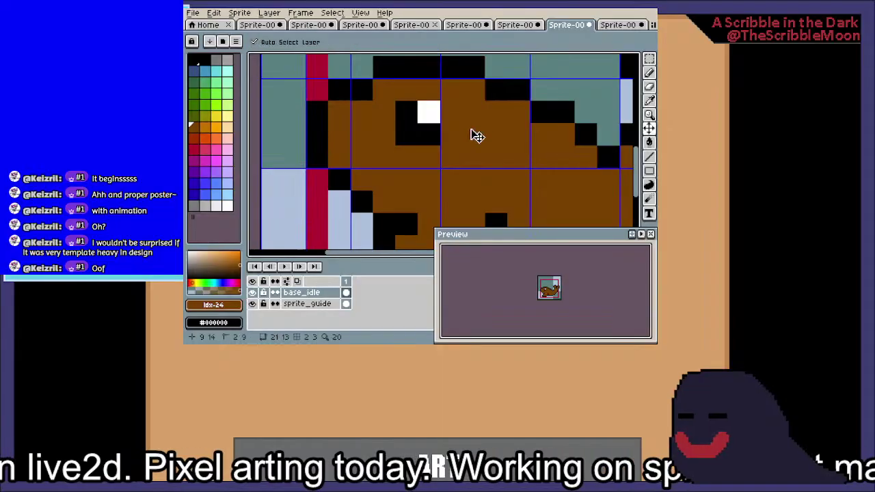
key(ctrl+z)
click(339, 112)
mouse_move(474, 133)
mouse_down()
mouse_move(383, 108)
mouse_move(435, 178)
mouse_move(481, 130)
mouse_move(449, 188)
mouse_up()
scroll(449, 187, down, 3)
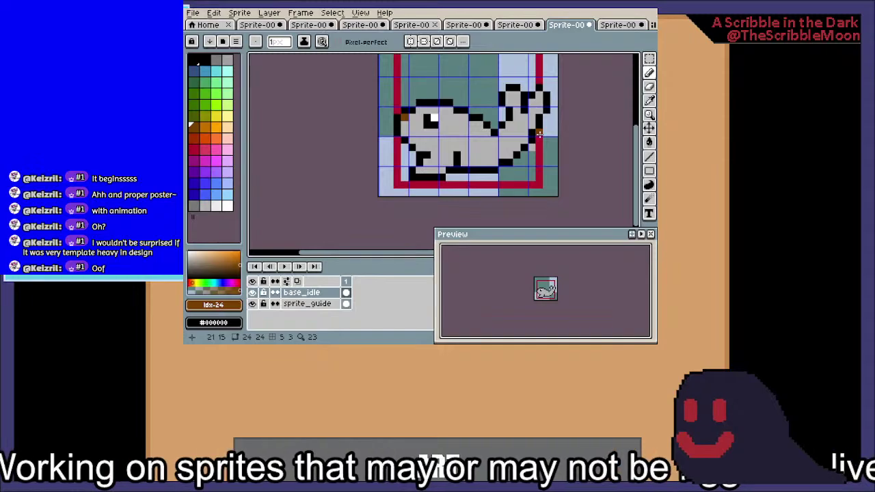
Shrink the floating Preview window and enlarge the main program window so the canvas has more room
scroll(514, 162, up, 1)
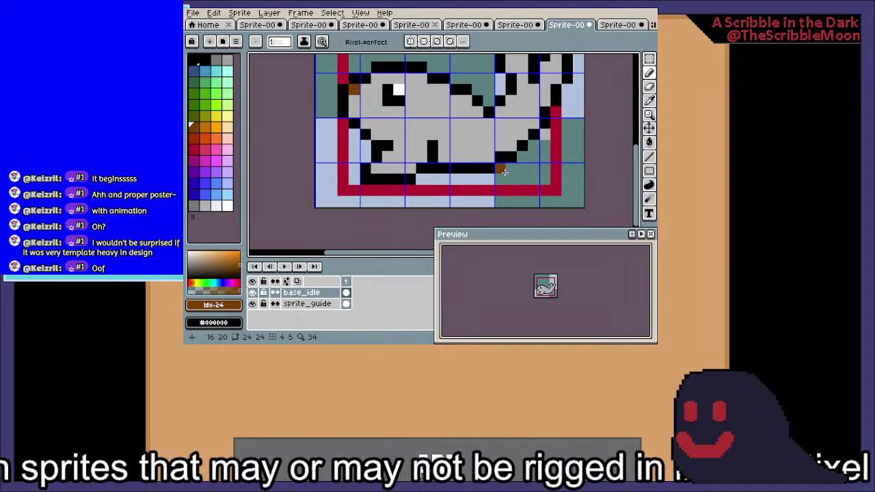
drag(521, 128, 473, 120)
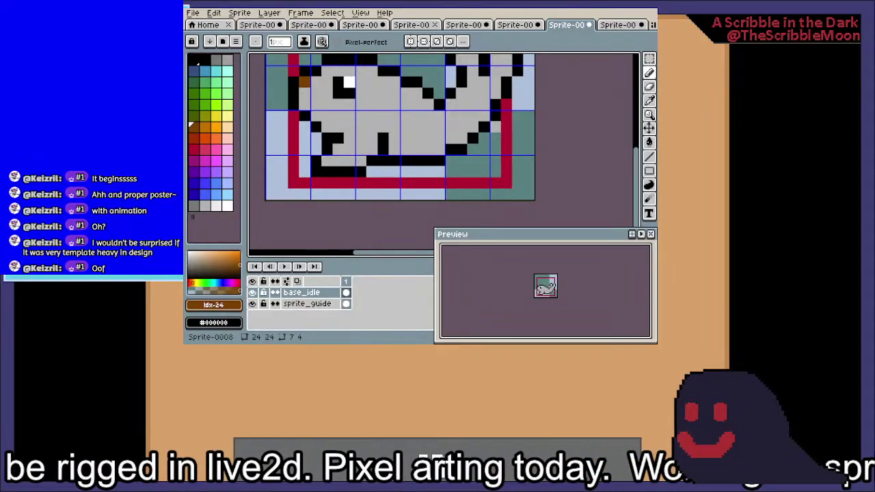
drag(650, 339, 616, 307)
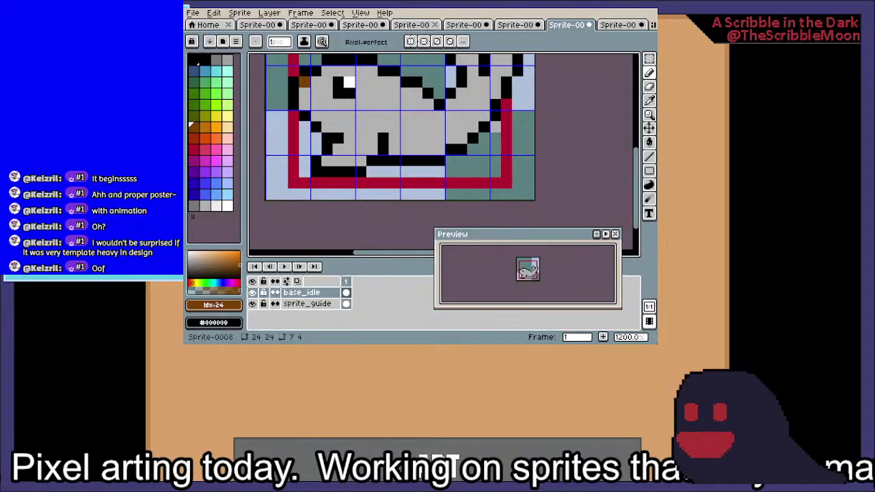
drag(656, 343, 734, 380)
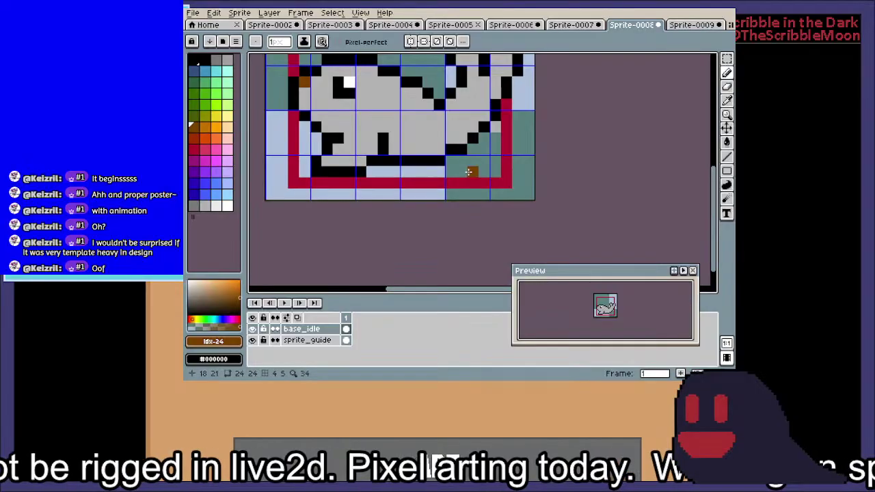
Shade the inside of the belly outline with dark grey (palette index 2), from behind the short vertical flipper line up to the tail
drag(471, 167, 491, 240)
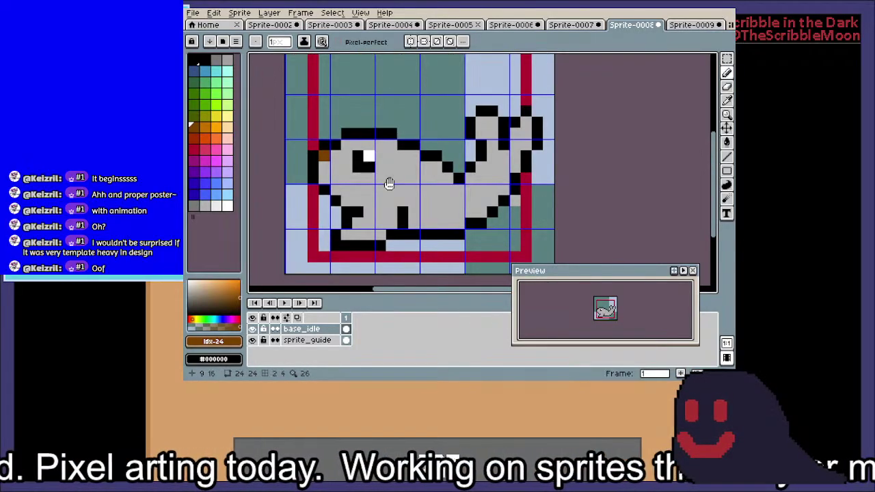
drag(389, 182, 340, 106)
scroll(322, 123, up, 4)
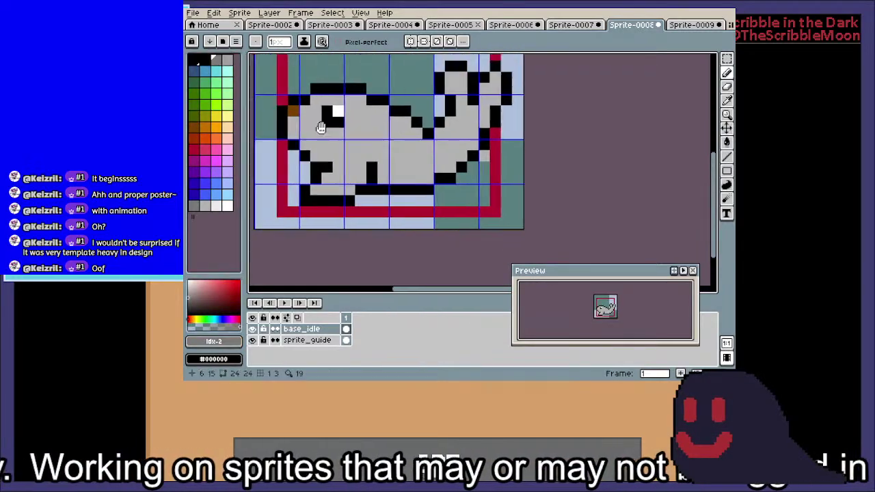
mouse_move(433, 172)
mouse_down()
mouse_move(547, 176)
mouse_move(584, 157)
mouse_move(496, 232)
mouse_move(542, 205)
mouse_move(555, 160)
mouse_up()
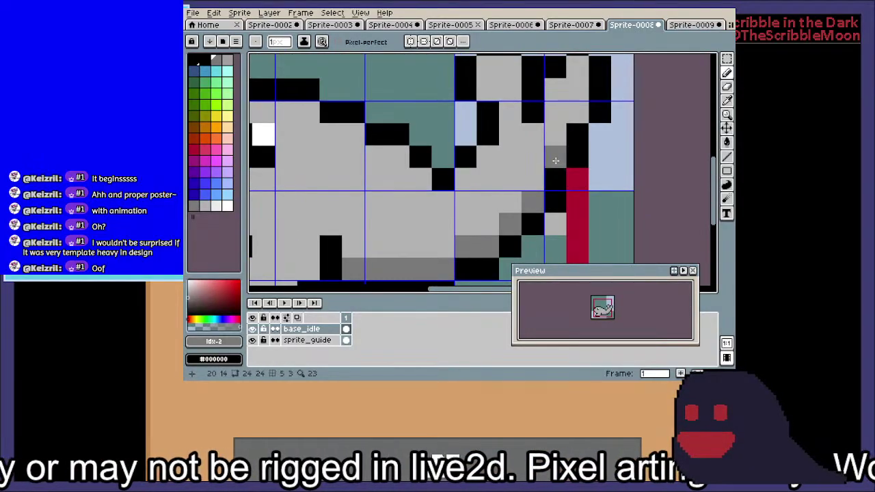
drag(323, 257, 444, 164)
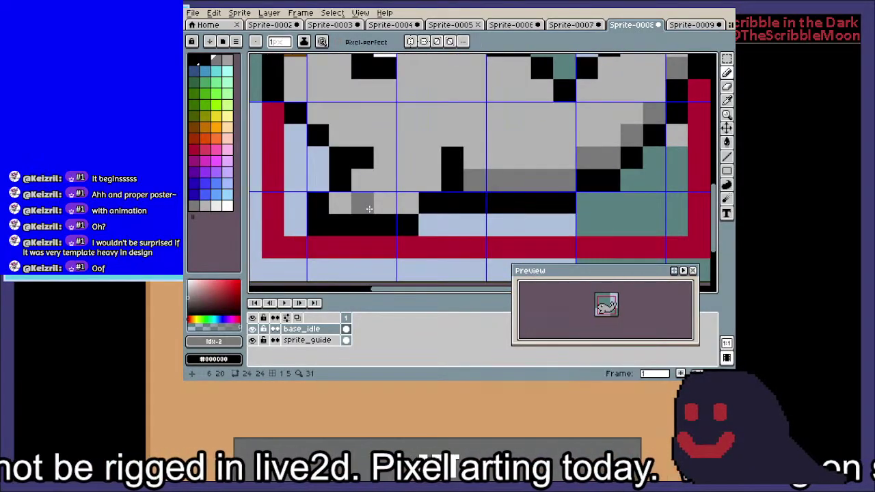
Add dark grey shading pixels along the rear lower edge of the front flipper, up to the short vertical line
click(369, 208)
key(ctrl+z)
drag(378, 205, 403, 204)
click(425, 189)
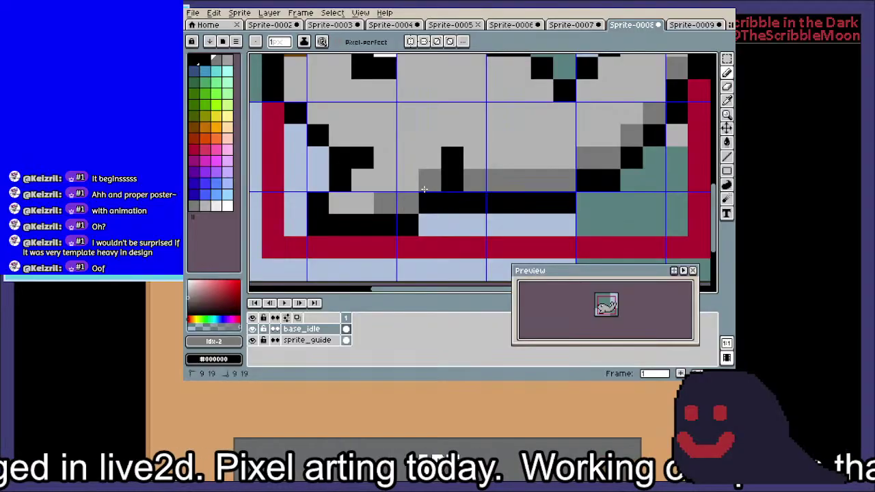
Try single dark grey spots on the cheek, the side of the body and near the base of the tail
scroll(424, 189, down, 4)
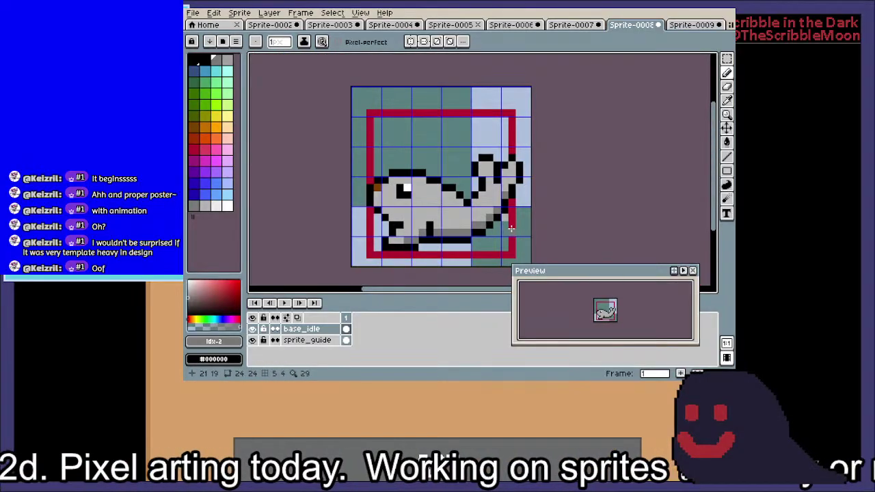
drag(445, 212, 457, 151)
scroll(456, 152, up, 2)
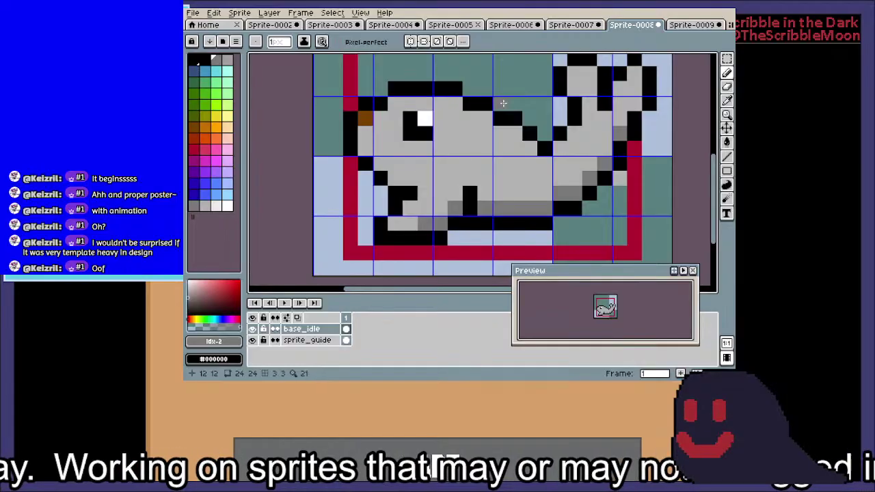
drag(452, 166, 372, 196)
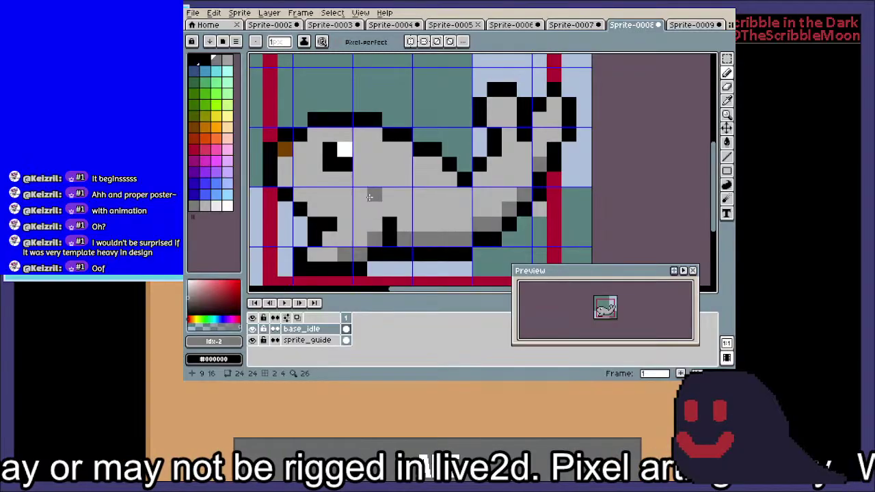
click(360, 195)
click(419, 195)
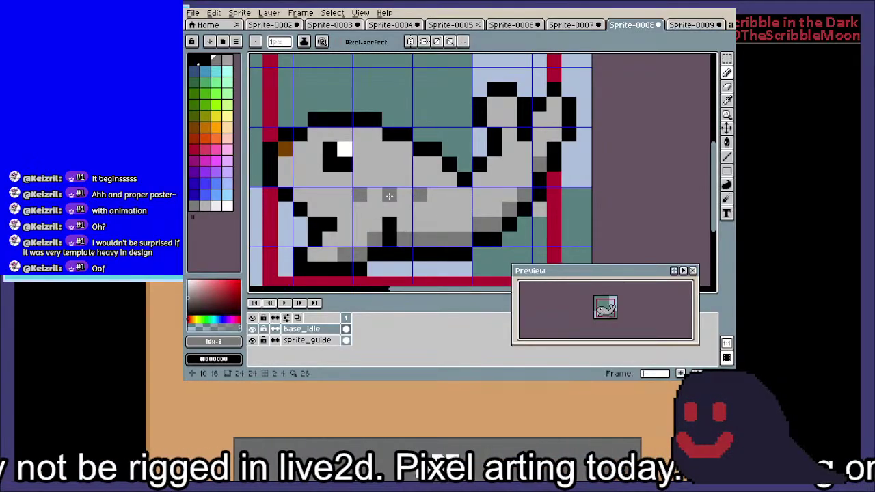
key(ctrl+z)
click(316, 181)
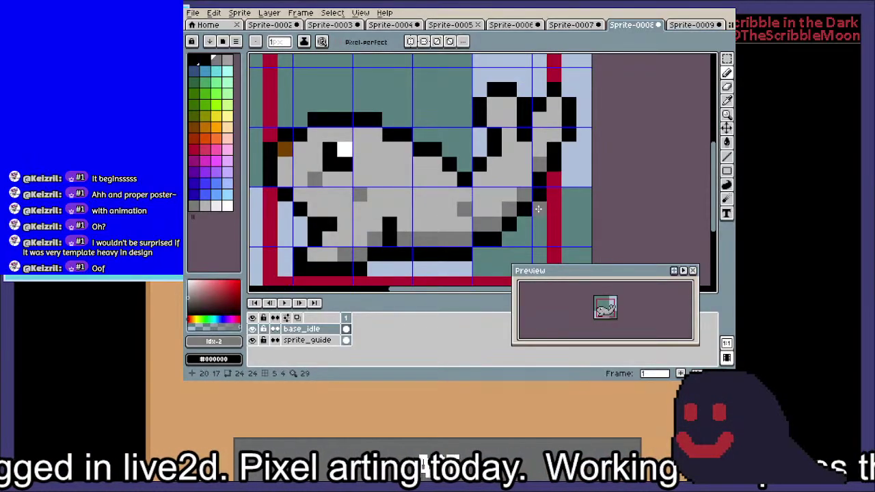
Hide the grid and judge the shaded, spotted seal at smaller display sizes
scroll(585, 216, down, 2)
key(ctrl+apostrophe)
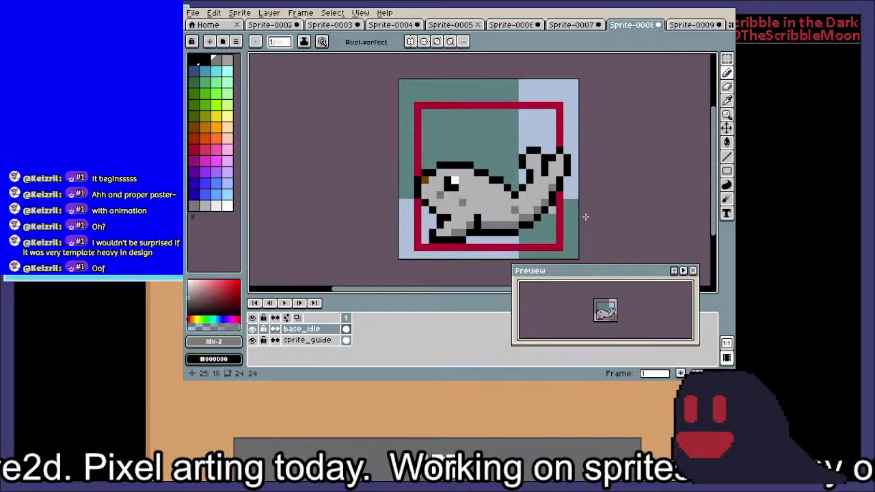
scroll(585, 216, down, 3)
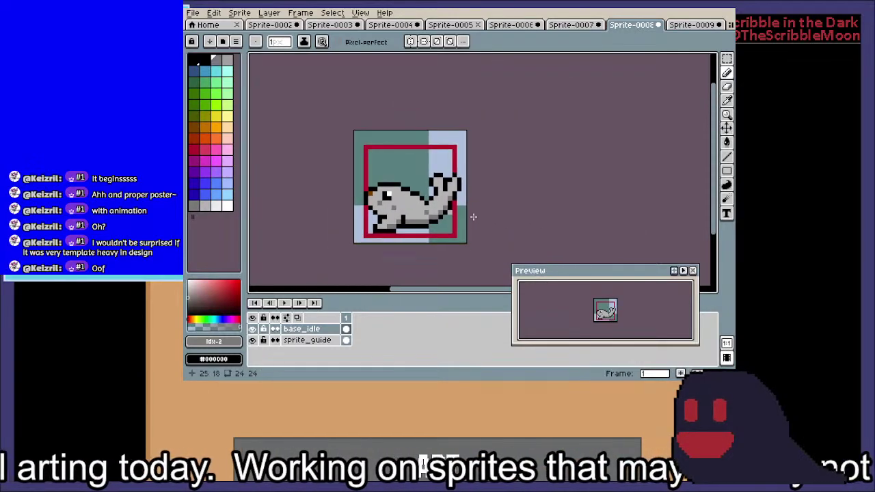
scroll(473, 217, down, 1)
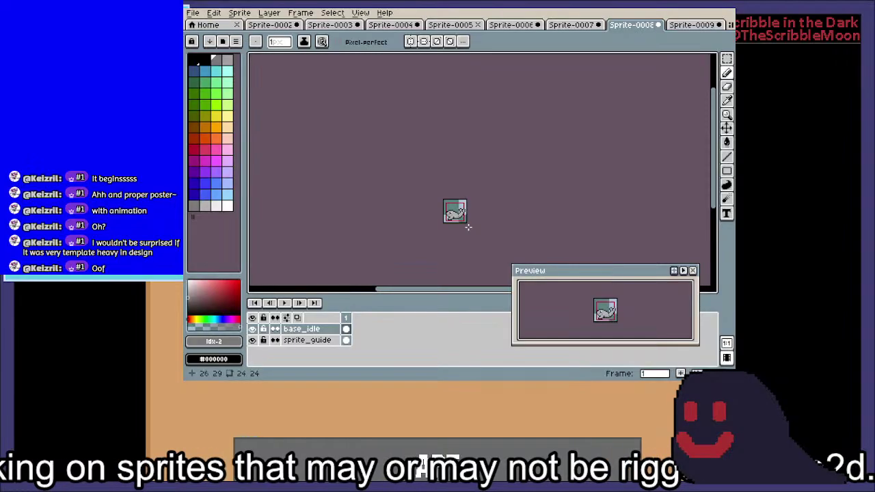
scroll(467, 227, up, 3)
scroll(467, 227, down, 1)
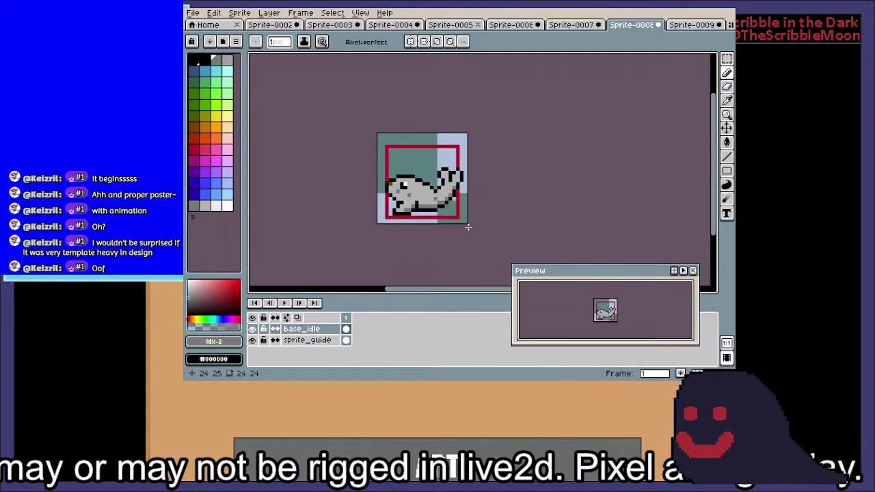
scroll(467, 227, up, 5)
Undo the three dark grey spots on the seal's cheek and body
key(v)
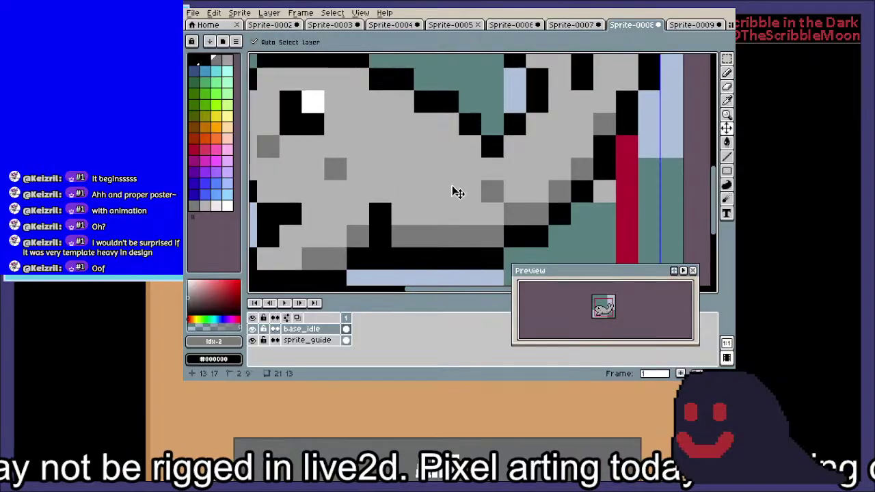
key(ctrl+z)
key(ctrl+z)
key(ctrl+z)
Shade the tail with dark grey, filling the front fluke and adding a pixel at the base of the rear fluke
drag(493, 139, 461, 193)
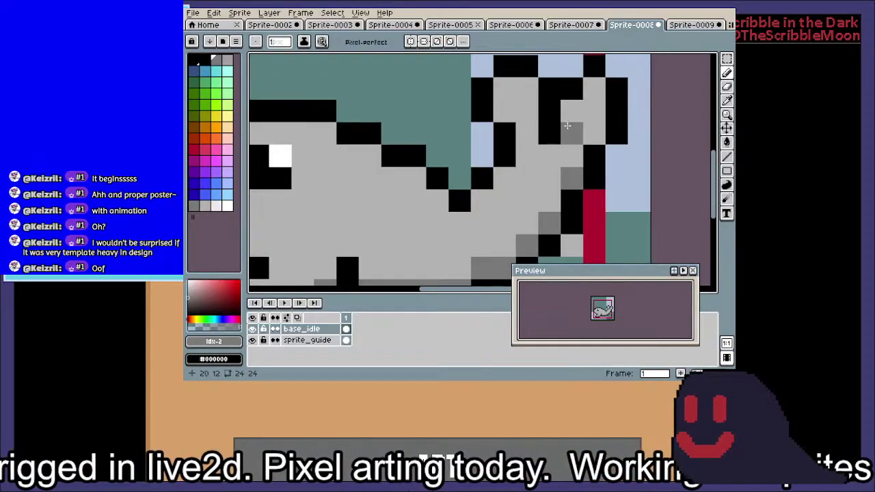
click(590, 126)
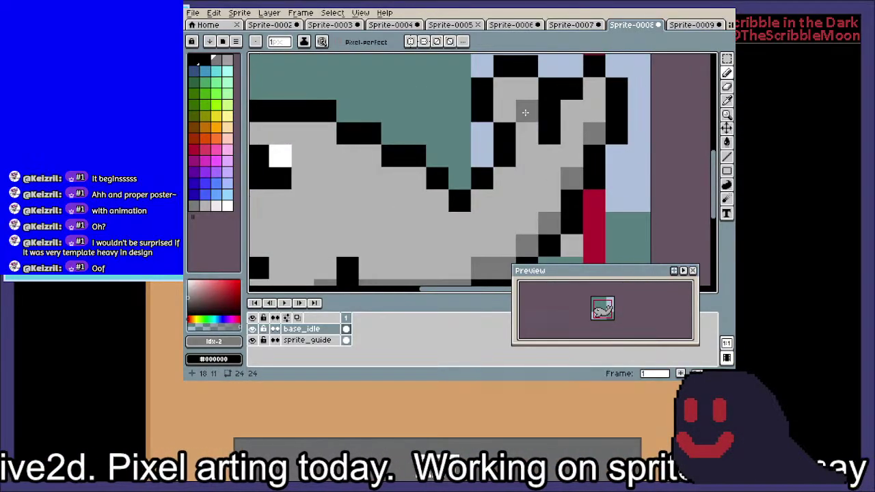
mouse_move(525, 112)
mouse_down()
mouse_move(523, 91)
mouse_move(502, 90)
mouse_move(529, 127)
mouse_up()
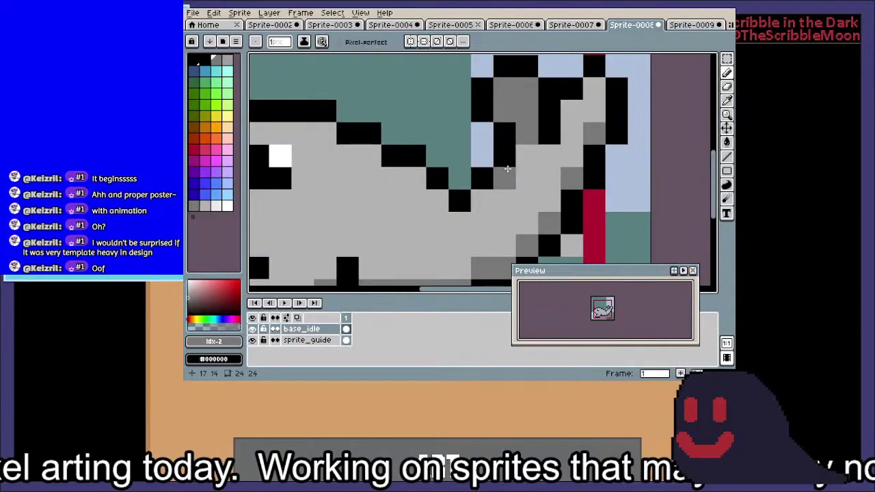
click(527, 156)
scroll(624, 130, down, 3)
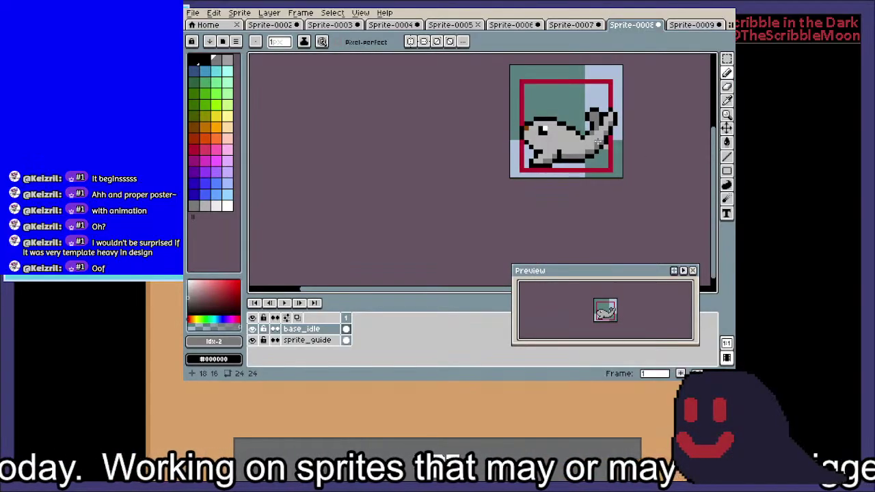
Shade the underside of the snout and the throat with a diagonal row of dark grey pixels ending above the flipper
scroll(598, 141, up, 5)
click(476, 149)
click(471, 176)
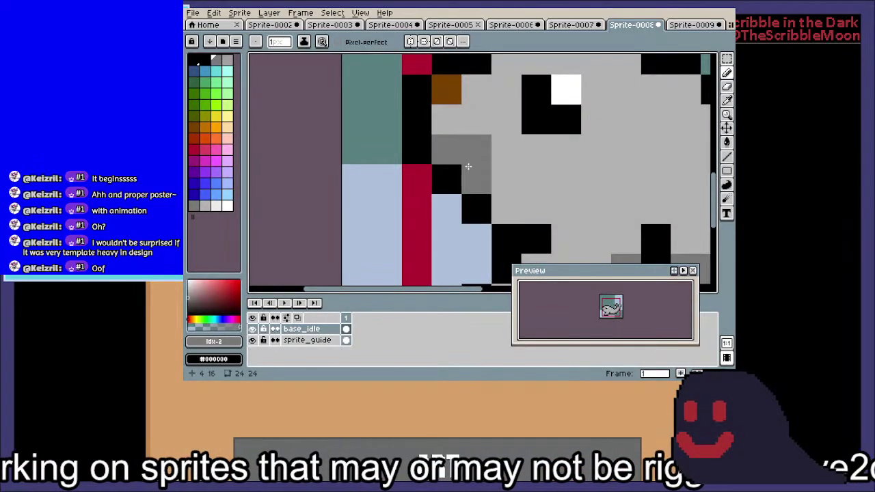
key(ctrl+z)
click(504, 207)
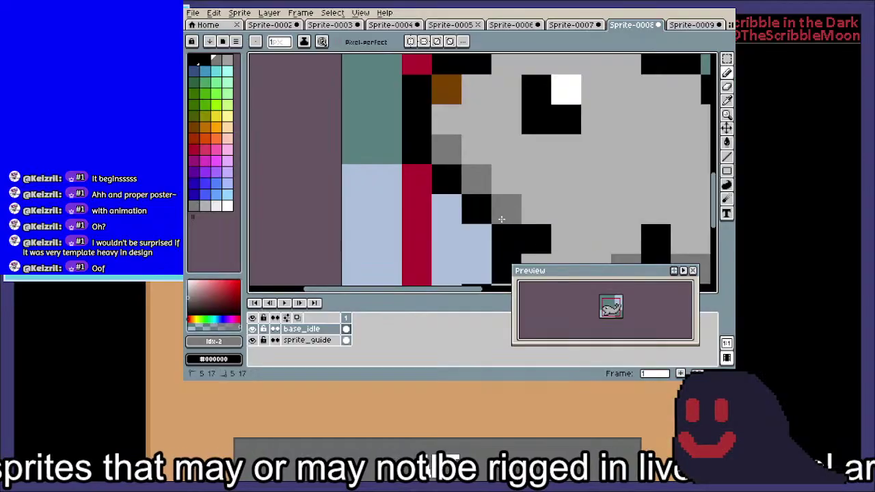
click(534, 212)
scroll(534, 214, down, 3)
drag(595, 215, 452, 137)
scroll(536, 198, up, 1)
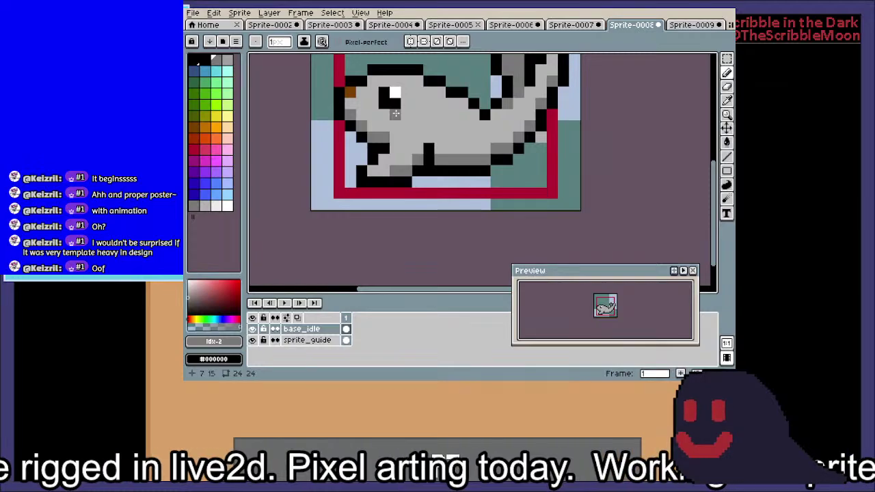
Duplicate the base_idle layer, hide the original and rename the copy base_flop
right_click(335, 328)
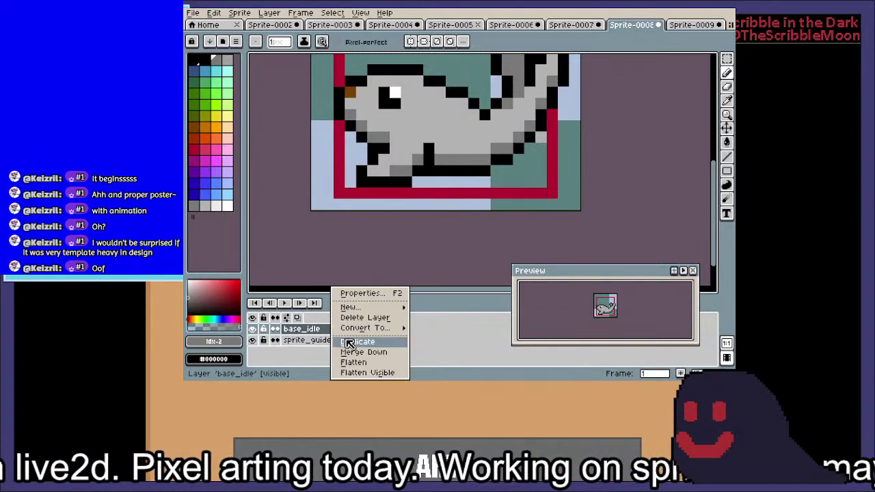
click(348, 341)
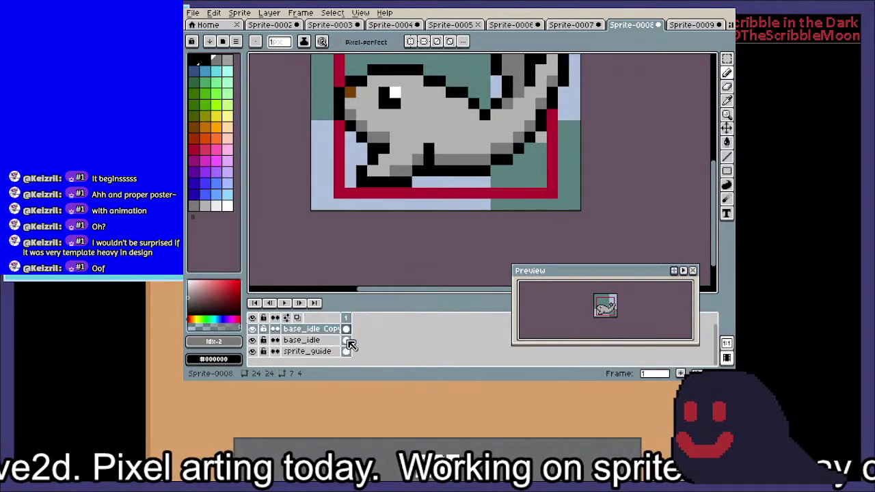
double_click(295, 330)
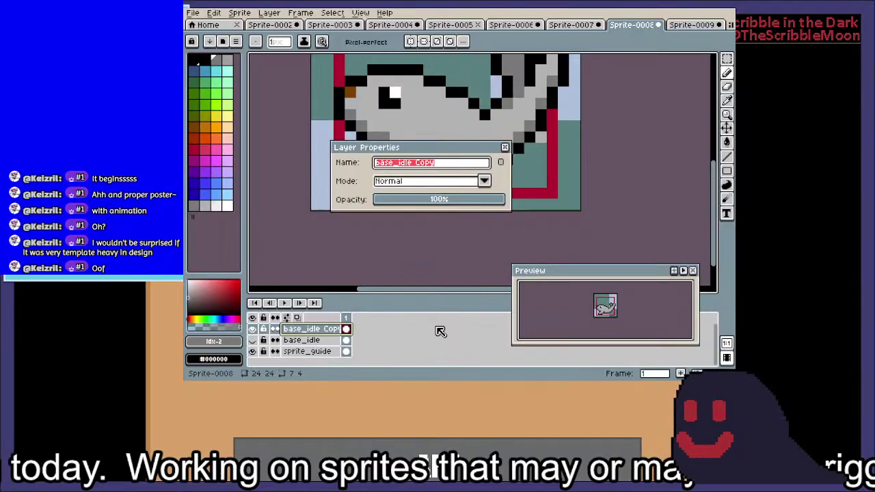
text(s)
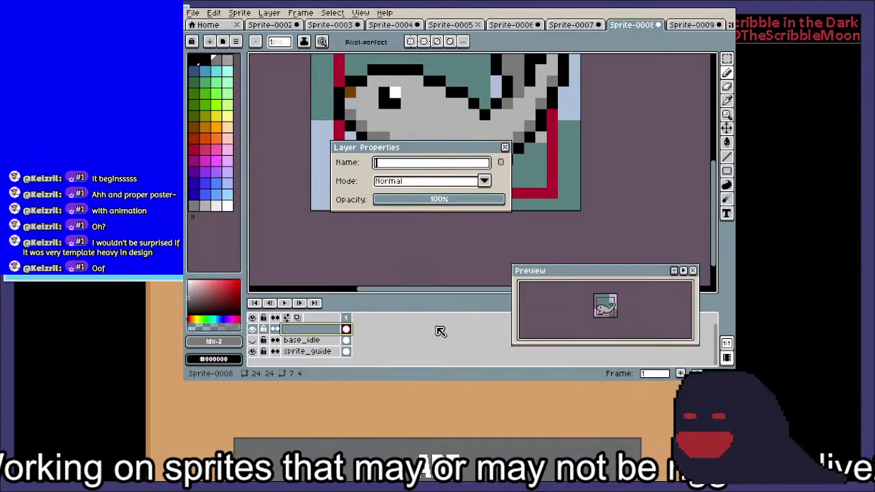
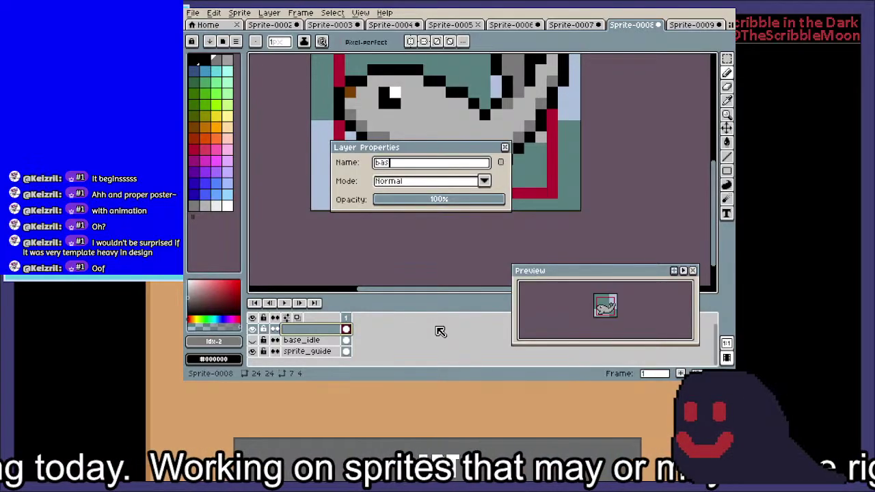
text(p)
key(Return)
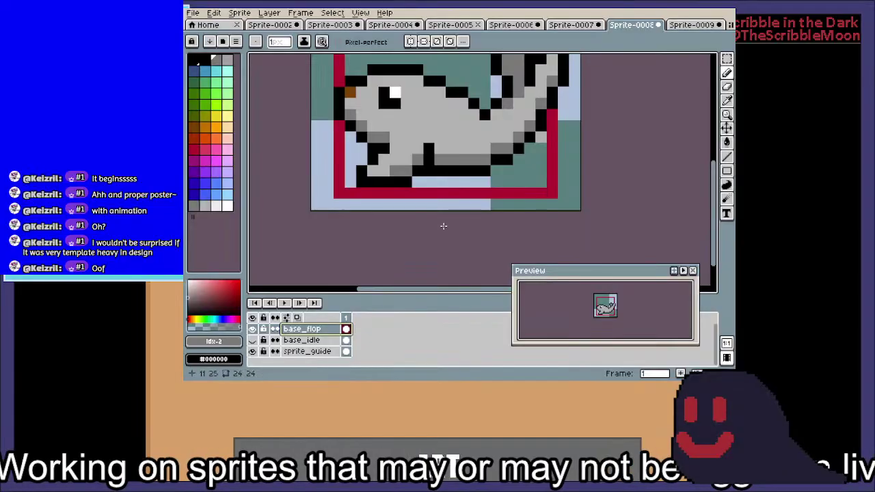
Select the whole seal on base_flop and move it up one pixel
drag(451, 112, 446, 203)
key(m)
drag(358, 195, 357, 170)
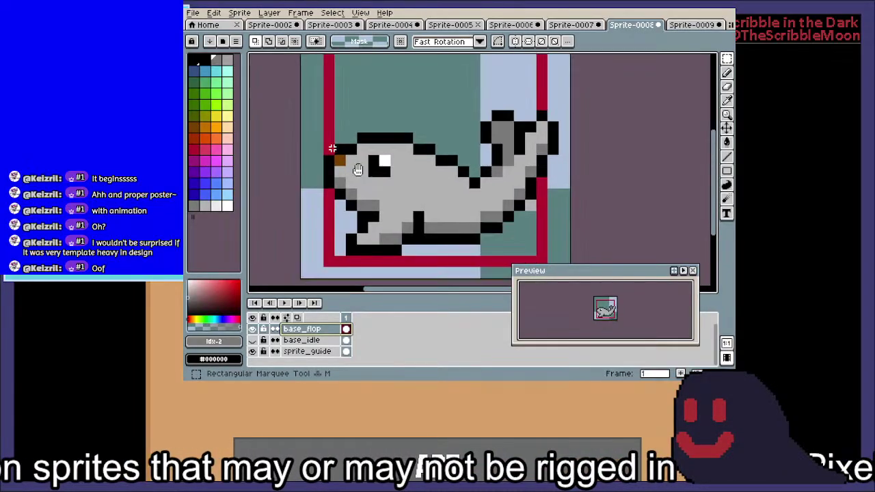
drag(328, 93, 567, 265)
drag(469, 209, 469, 198)
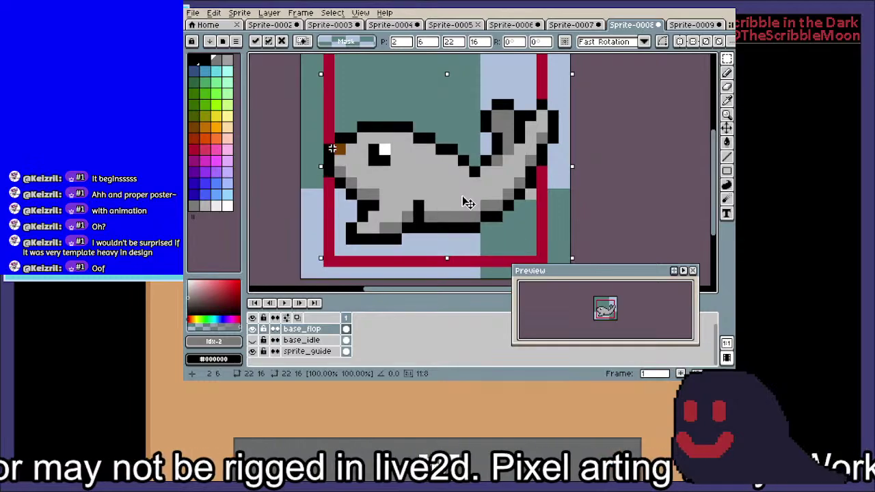
key(ctrl+d)
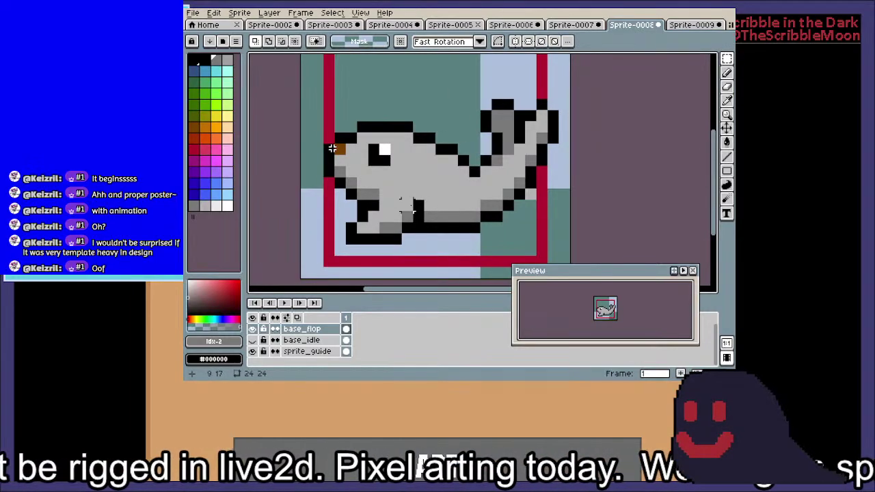
Flip the 6 × 4 px flipper area horizontally and shift it three pixels back along the belly
drag(408, 205, 344, 245)
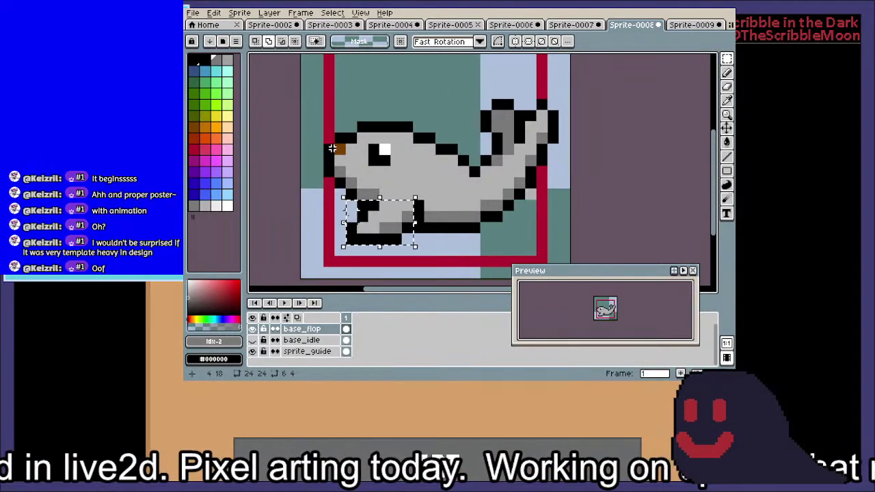
key(shift+h)
drag(376, 219, 409, 229)
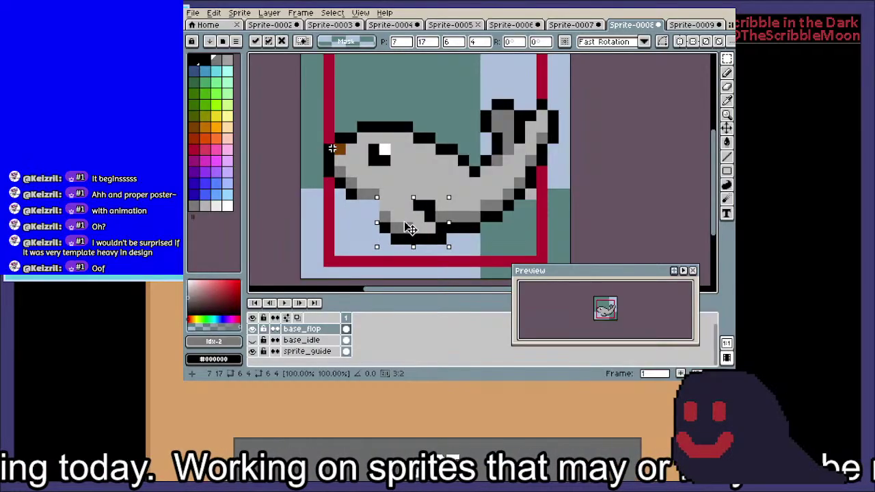
click(367, 211)
Close the gap under the throat with a diagonal black outline and clean up the dark and light grey shading inside it
key(i)
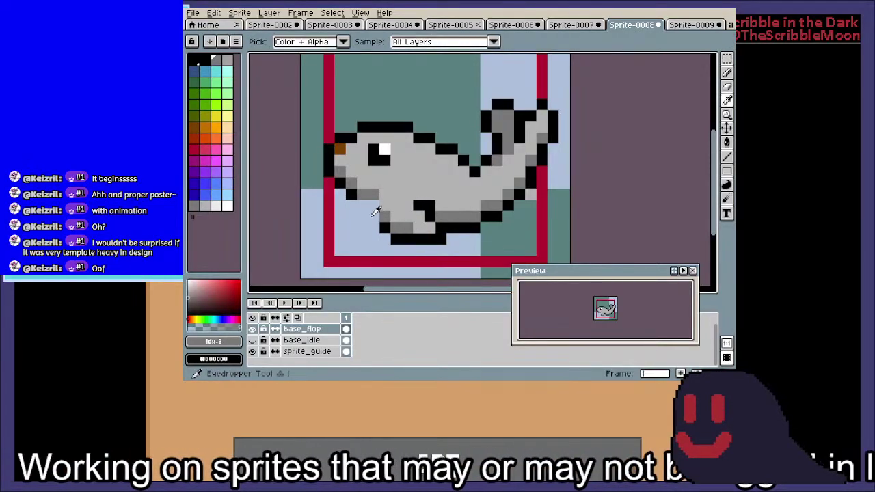
click(384, 225)
key(b)
drag(374, 214, 367, 206)
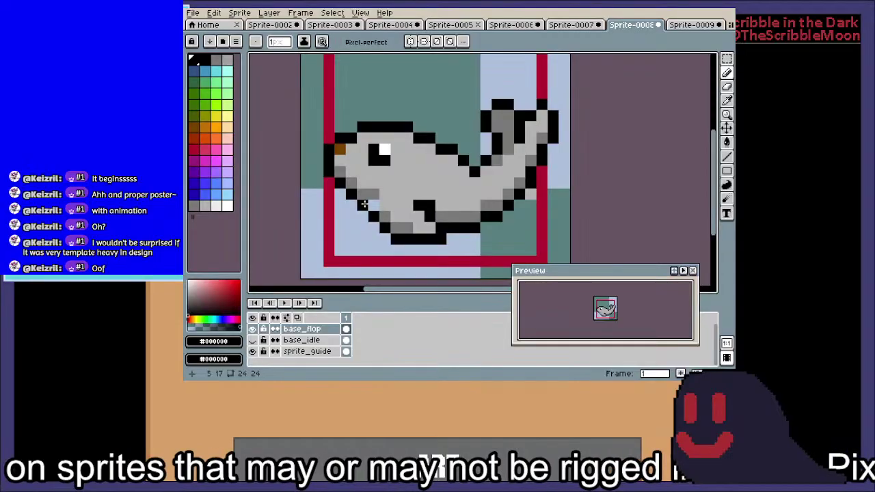
key(i)
click(384, 213)
key(b)
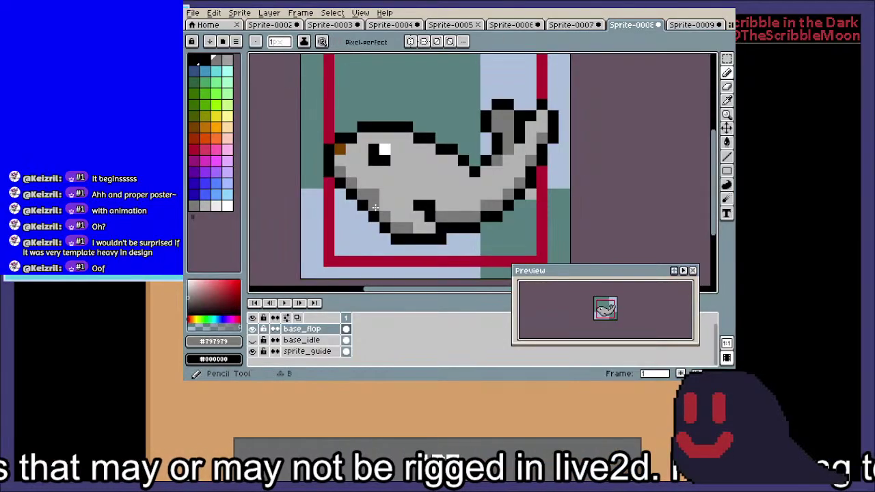
click(377, 194)
key(i)
click(395, 182)
key(b)
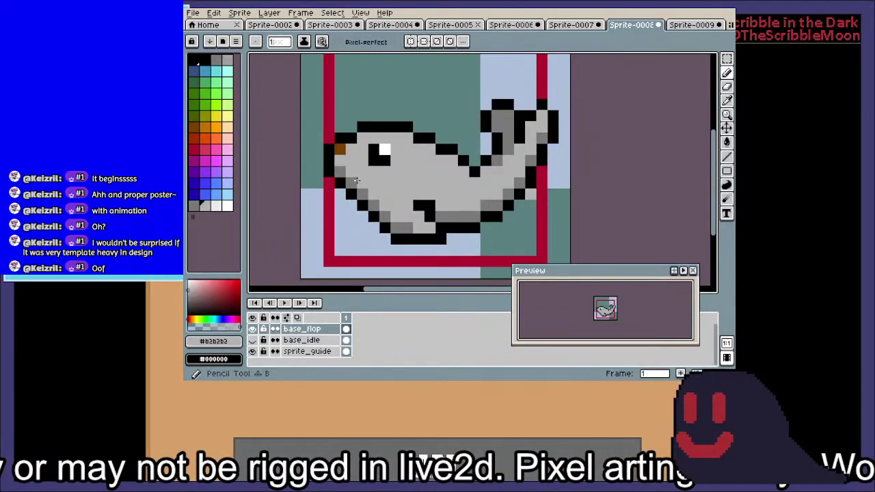
Select the snout and the head including the eye, and move them down one pixel
key(m)
drag(300, 109, 438, 190)
drag(352, 195, 331, 143)
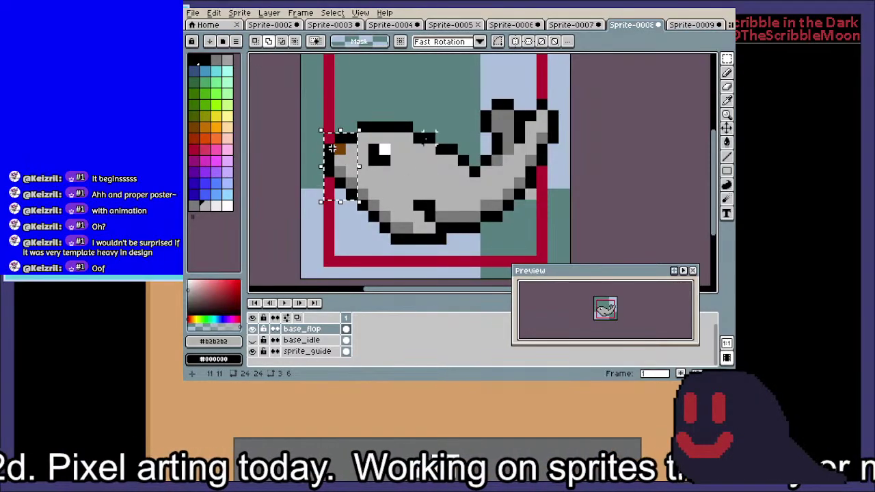
click(419, 126)
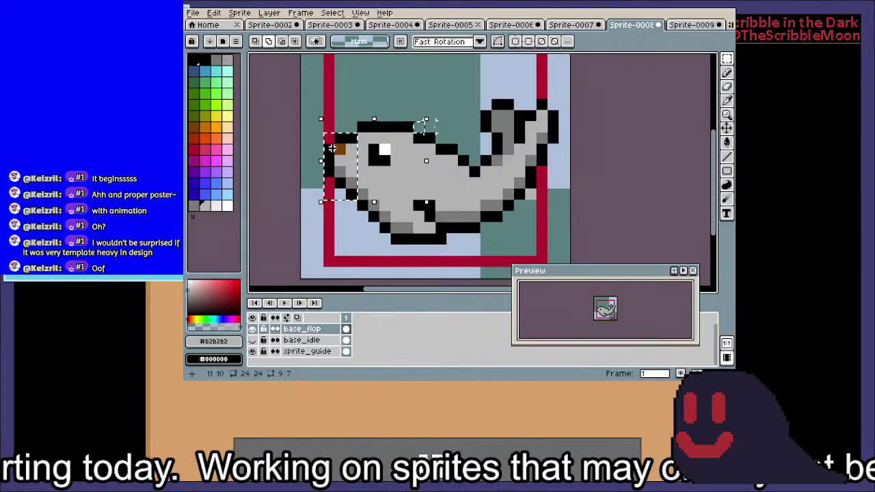
drag(429, 127, 364, 161)
click(519, 127)
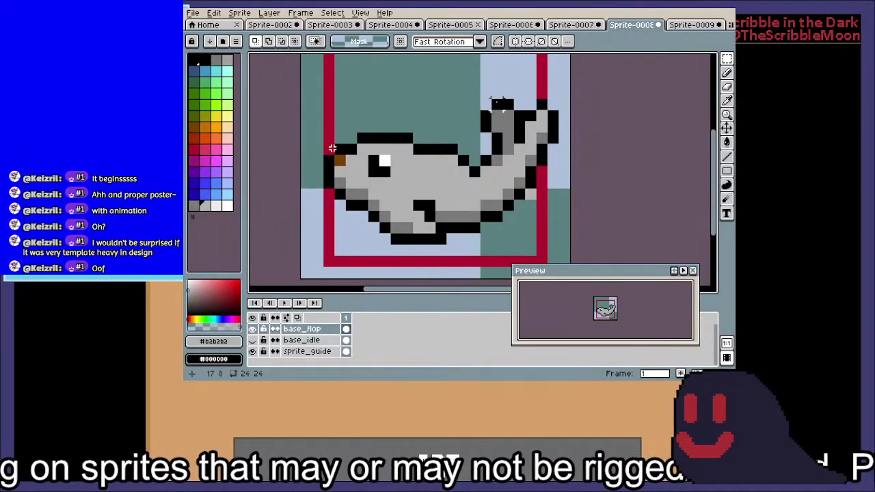
drag(481, 101, 574, 238)
key(shift+v)
drag(489, 154, 495, 204)
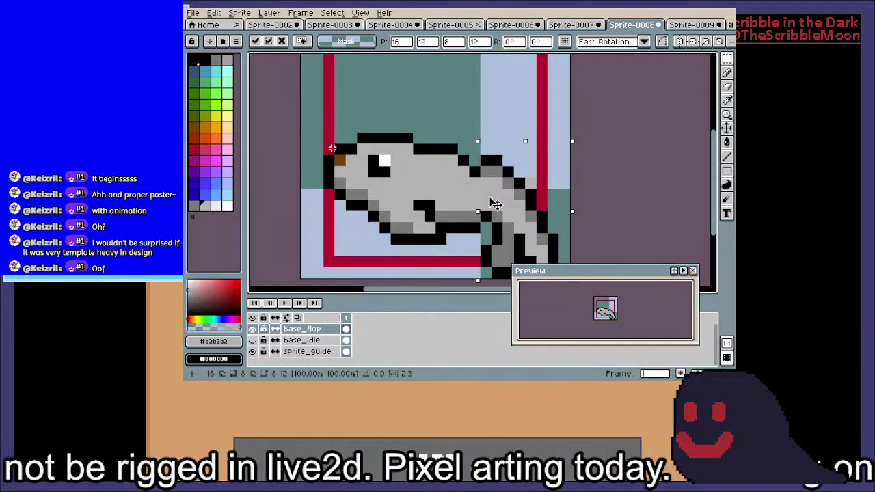
key(Escape)
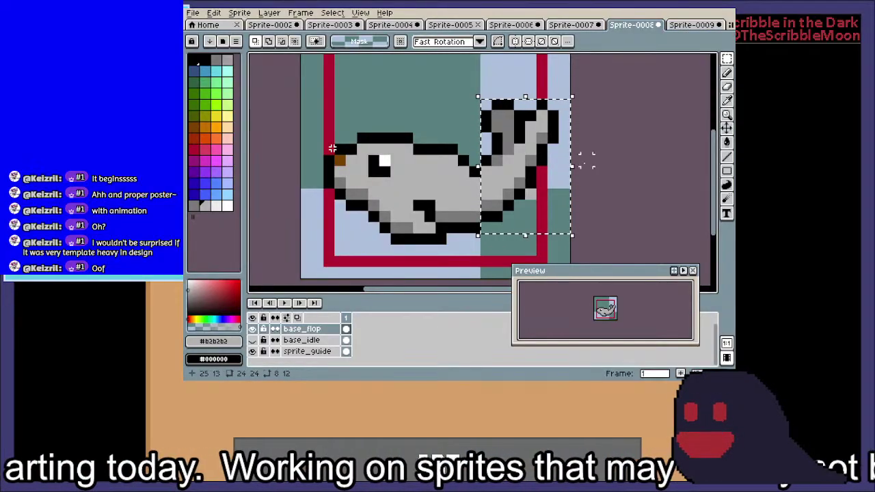
Select the middle of the body between the head and tail and raise it two pixels into a hump
drag(584, 162, 582, 164)
drag(528, 189, 526, 174)
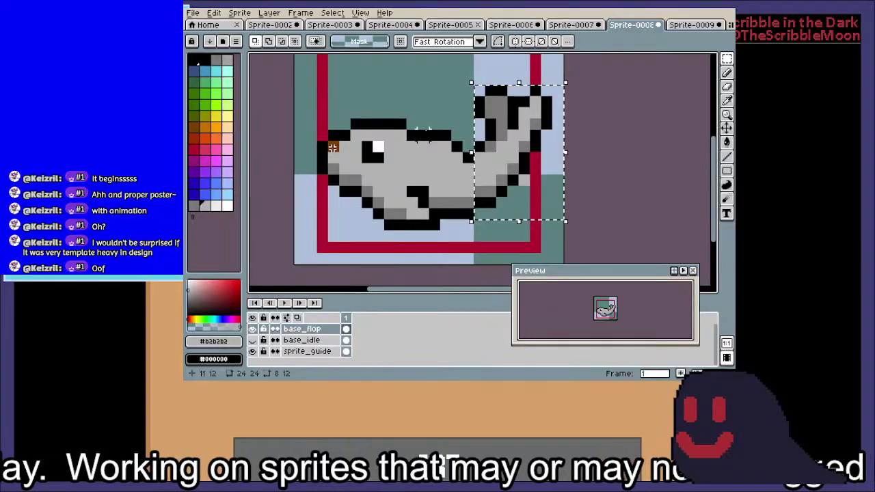
scroll(429, 134, up, 1)
drag(437, 166, 435, 157)
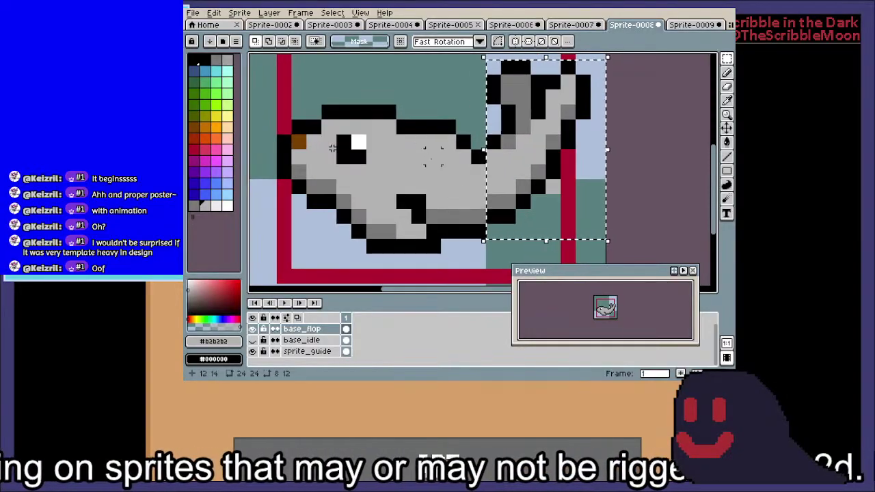
scroll(406, 125, down, 1)
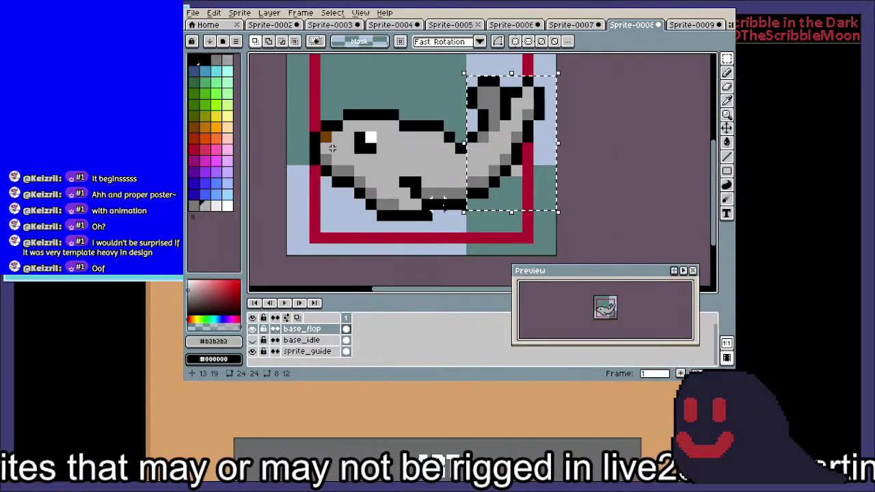
drag(438, 204, 468, 109)
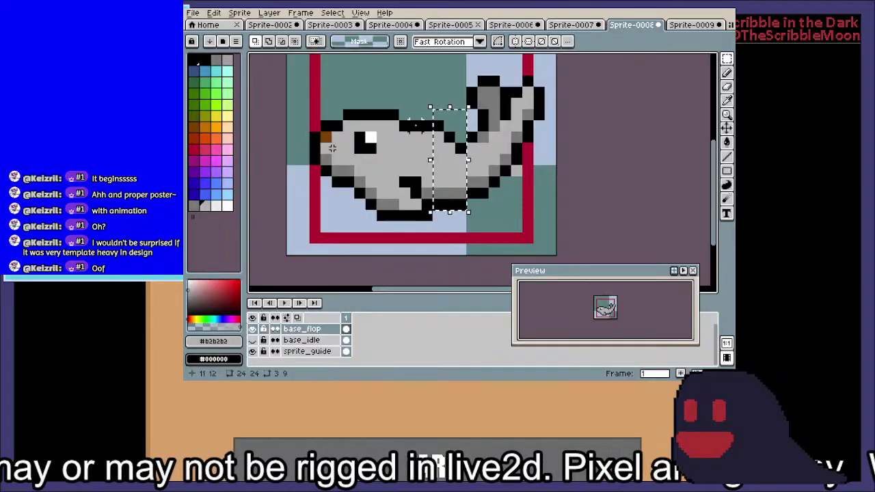
shift+drag(406, 116, 429, 193)
drag(441, 165, 440, 141)
key(ctrl+d)
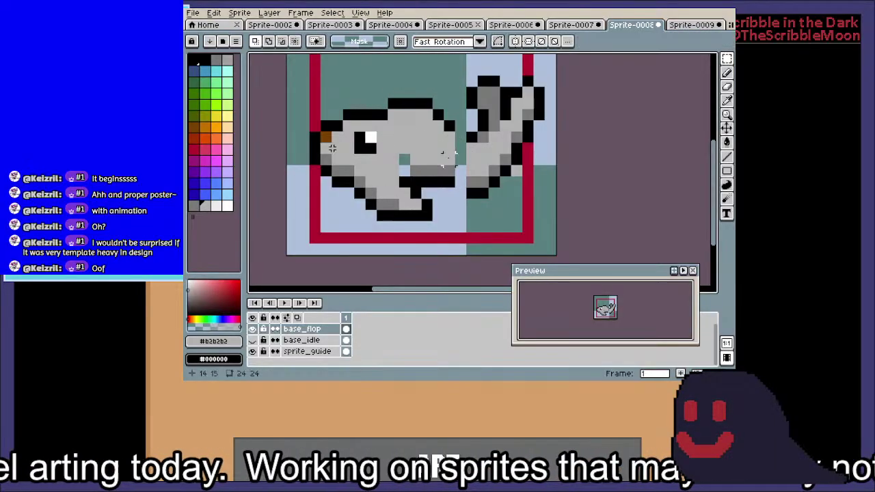
Fill the hole above the flipper with one dark grey pixel and one light grey pixel above it
scroll(426, 172, up, 2)
key(i)
click(429, 175)
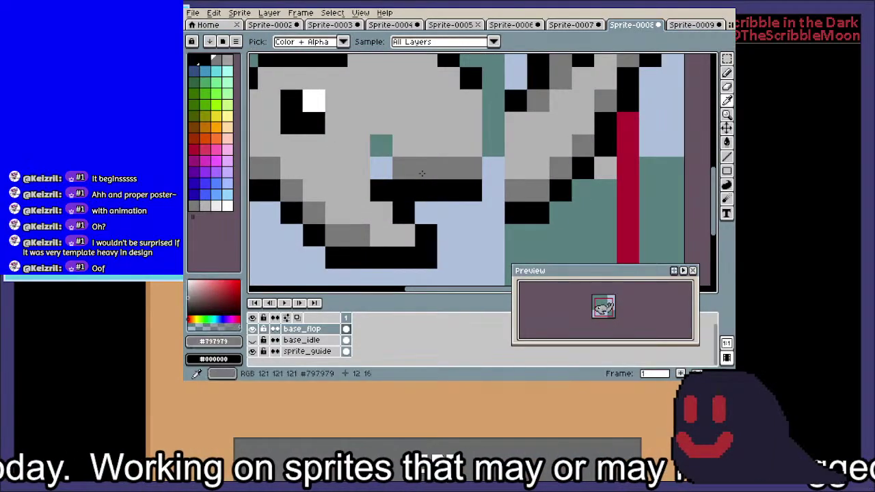
key(b)
click(381, 169)
click(404, 145)
alt+click(415, 131)
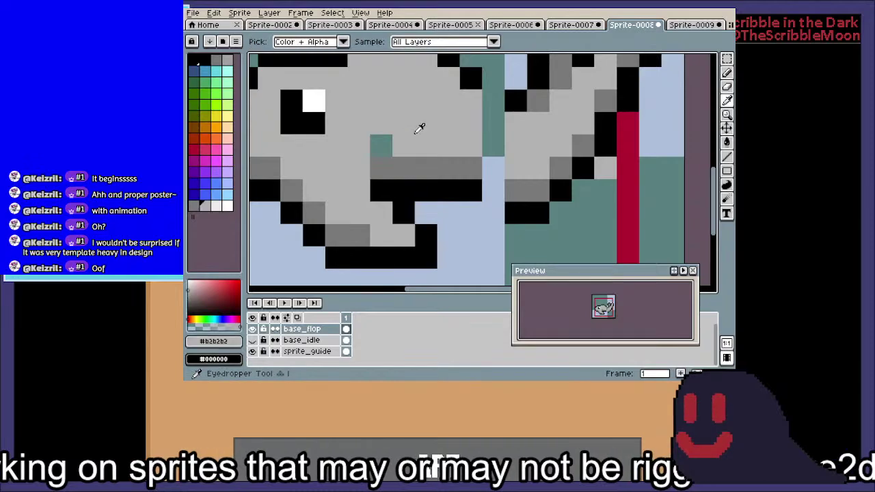
click(372, 142)
Select the whole tail and move it one pixel forward to join the body
scroll(370, 144, down, 3)
key(m)
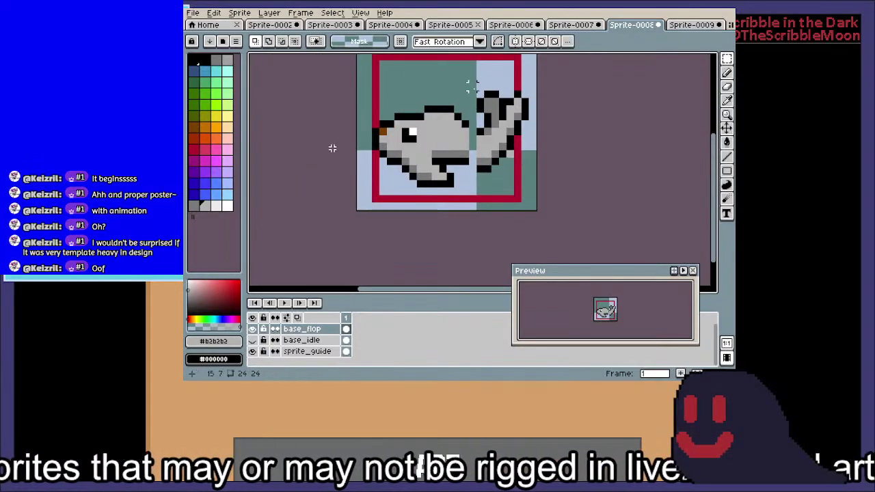
mouse_move(468, 82)
mouse_down()
mouse_move(553, 162)
mouse_move(553, 182)
mouse_move(540, 191)
mouse_up()
mouse_move(494, 174)
mouse_down()
mouse_move(474, 176)
mouse_move(484, 174)
mouse_up()
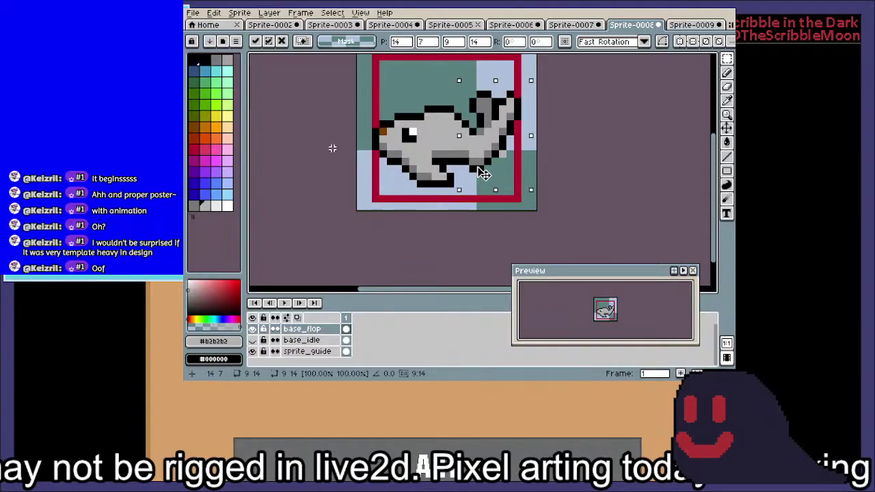
key(ctrl+d)
Erase the stray light grey pixel below the tail and shift the tail flukes one pixel to the right
key(e)
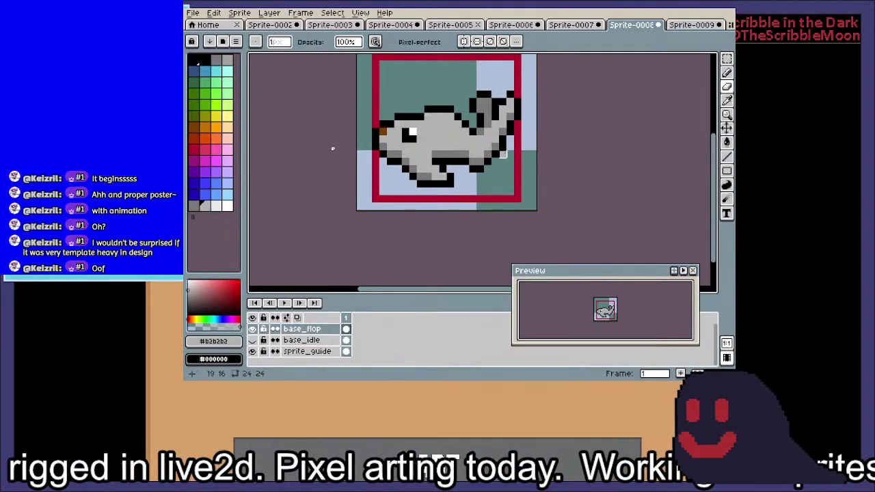
scroll(333, 148, up, 2)
key(m)
drag(433, 75, 525, 129)
key(ctrl+d)
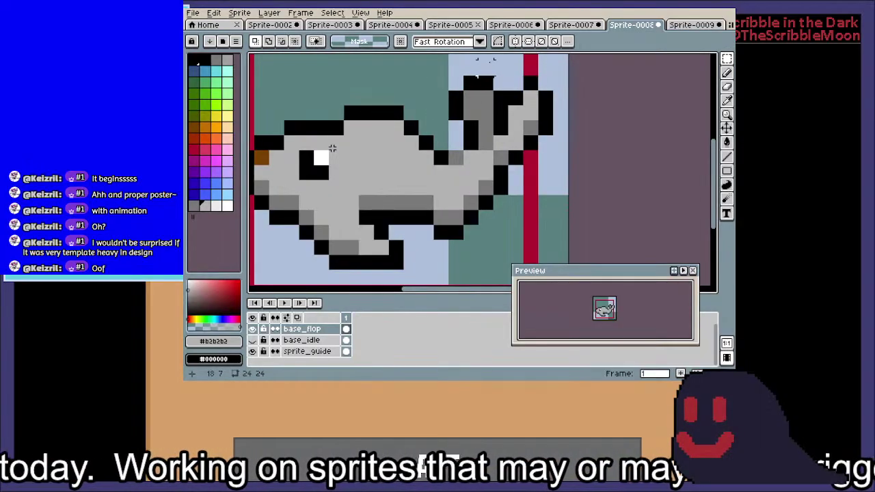
Lower the rear fluke and the adjoining tail edge by one pixel, and shift the front fluke's tip one pixel right
mouse_move(500, 65)
mouse_down()
mouse_move(556, 142)
mouse_move(557, 202)
mouse_up()
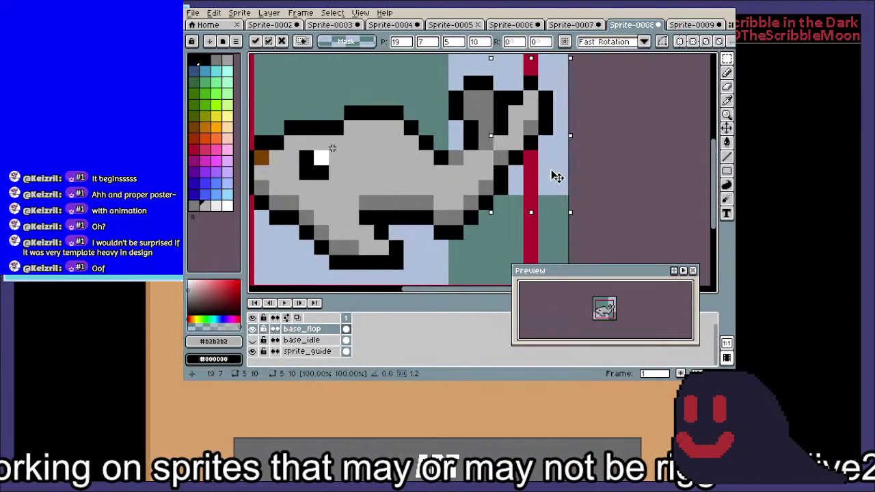
drag(551, 170, 547, 185)
key(ctrl+d)
drag(456, 83, 514, 120)
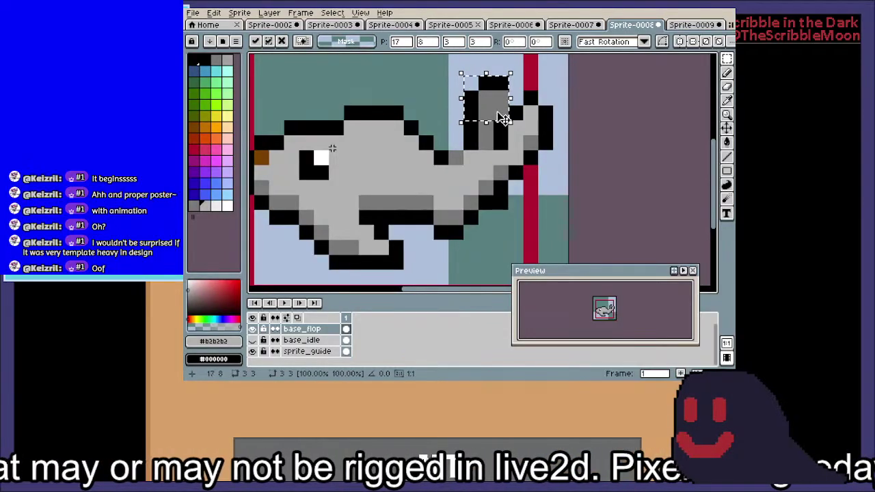
key(ctrl+d)
Add two black pixels to the outline beneath the tail base to smooth its curve
scroll(500, 202, down, 1)
key(i)
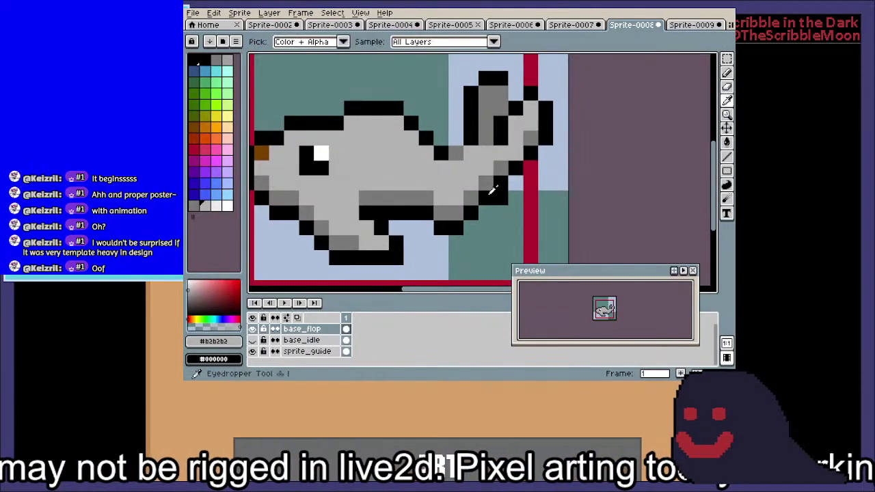
click(490, 195)
key(b)
click(471, 228)
click(480, 216)
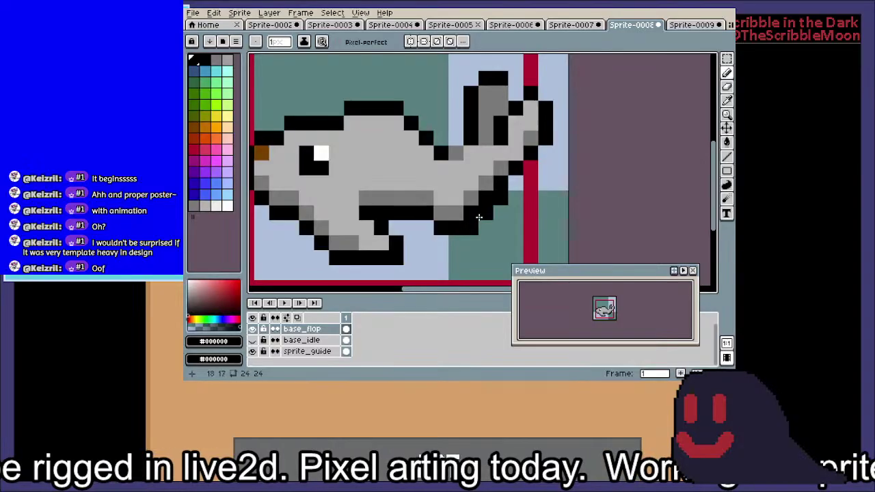
Extend the mid-grey #797979 shading one pixel outward along the tail's underside and close the black outline around it
alt+click(480, 198)
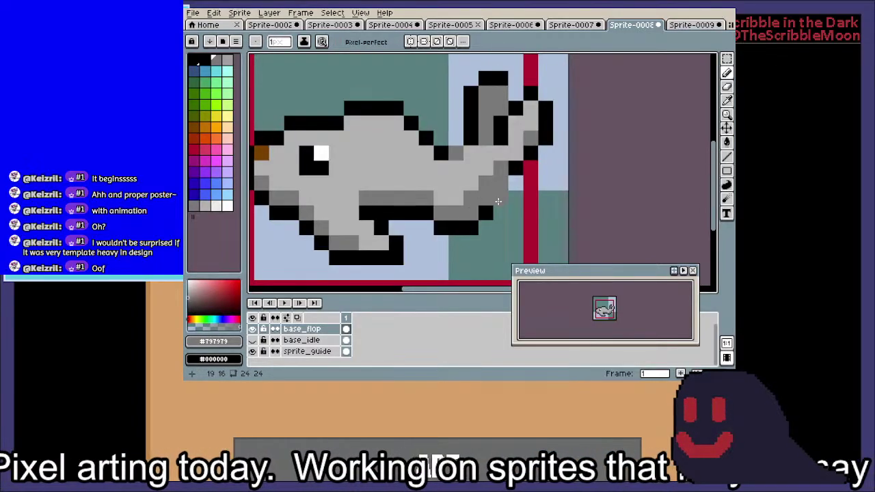
key(u)
alt+click(499, 199)
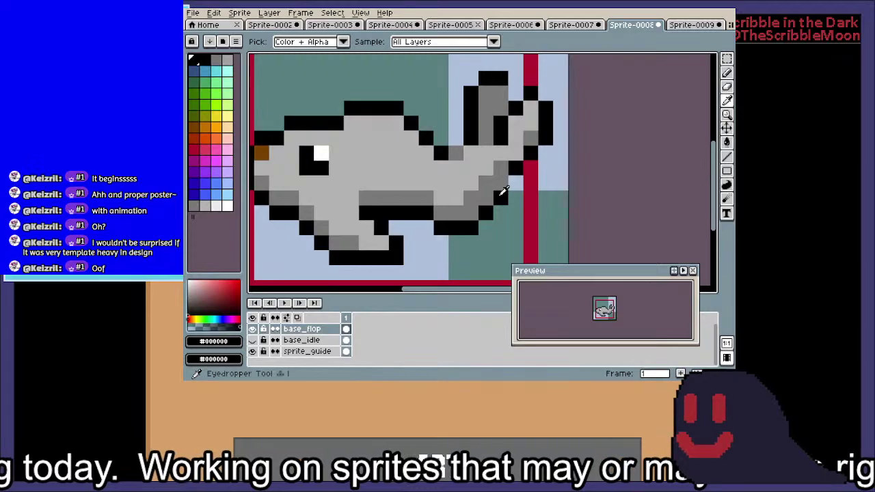
key(b)
click(512, 182)
key(ctrl+z)
Turn the grey pixel at the tail's upper base black and repaint the tail's inner underside shading in light grey #b2b2b2
click(455, 143)
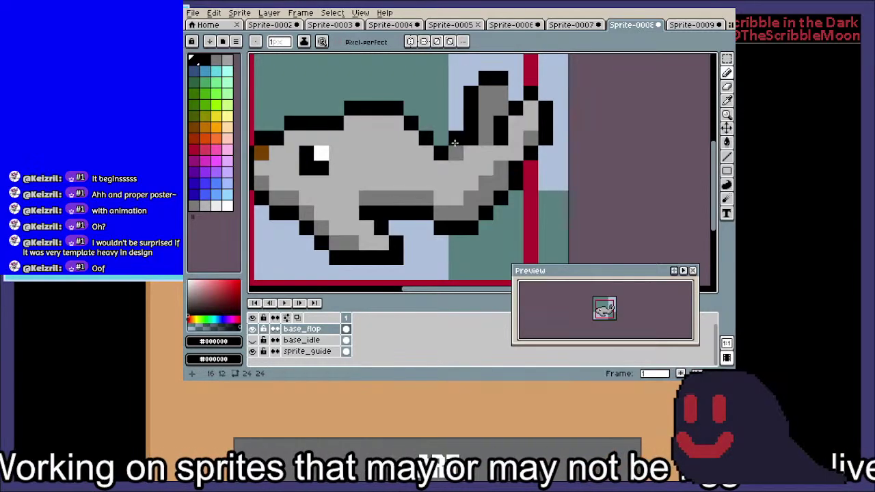
key(ctrl+z)
click(454, 150)
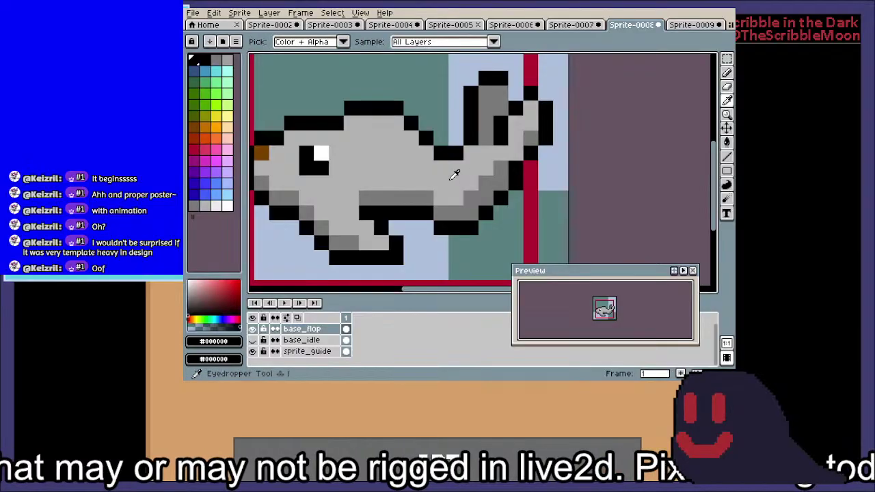
alt+click(459, 176)
drag(485, 179, 500, 168)
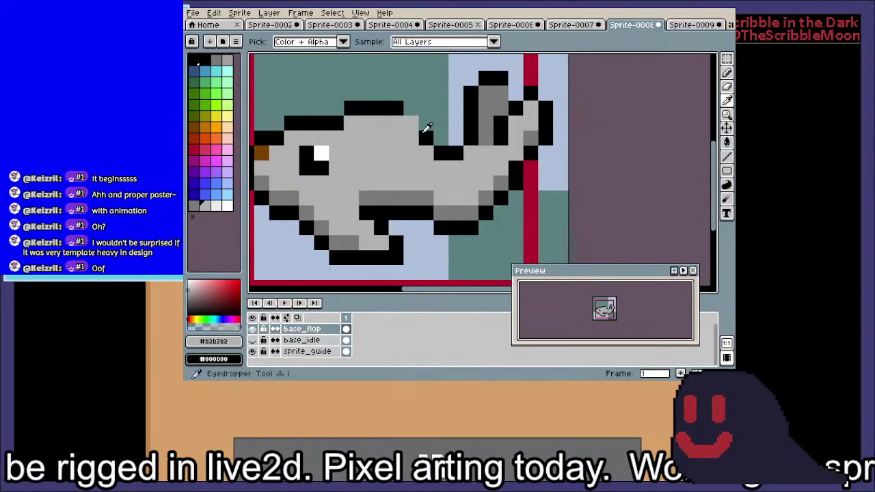
Shift the sloping back outline one pixel toward the tail, filling the old outline pixels with light grey
alt+click(424, 128)
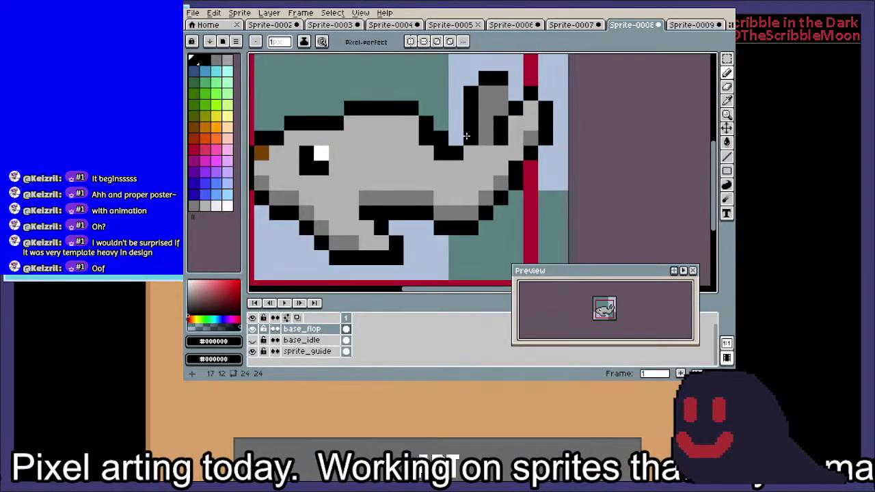
alt+click(453, 164)
drag(439, 151, 426, 139)
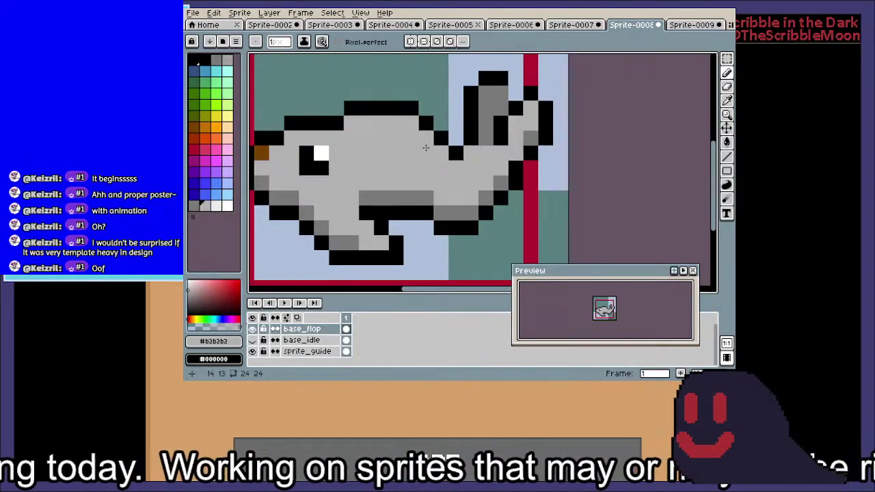
Move the 2 × 2 px piece of belly shading and outline behind the flipper down one pixel, and fill the gap above with light grey
scroll(422, 154, down, 2)
scroll(441, 196, up, 4)
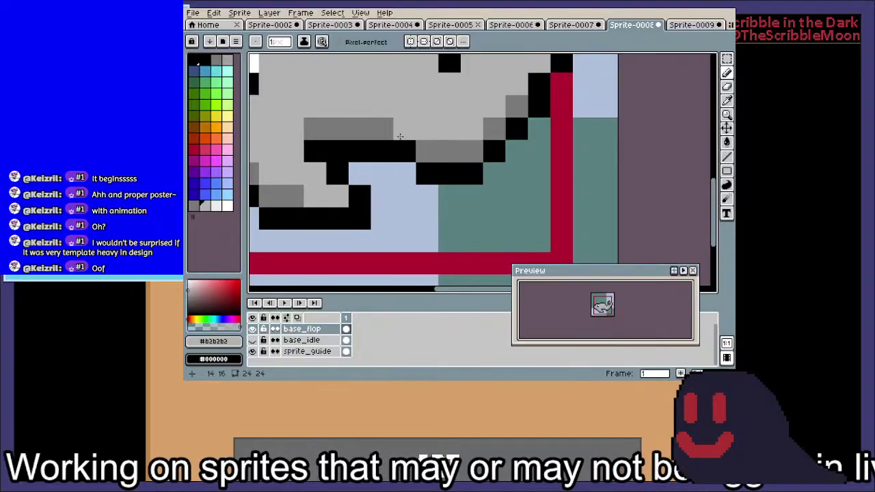
key(m)
drag(393, 150, 386, 170)
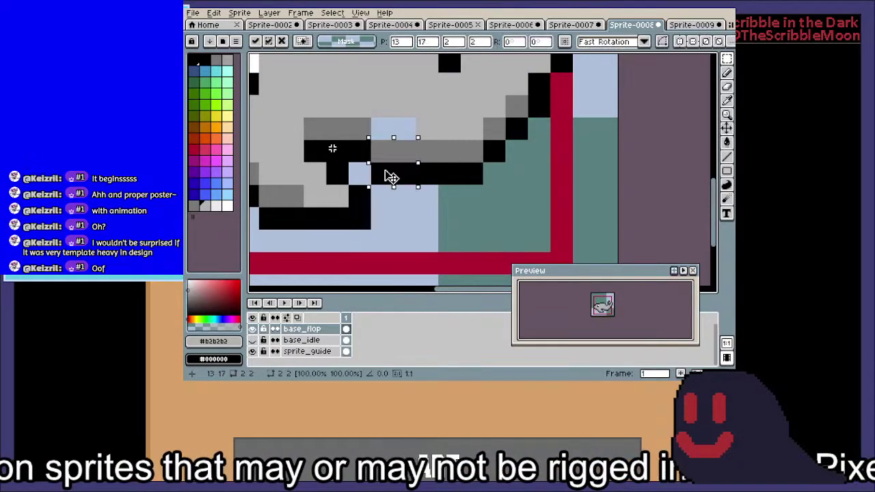
click(428, 116)
key(i)
key(g)
click(405, 129)
scroll(407, 133, down, 5)
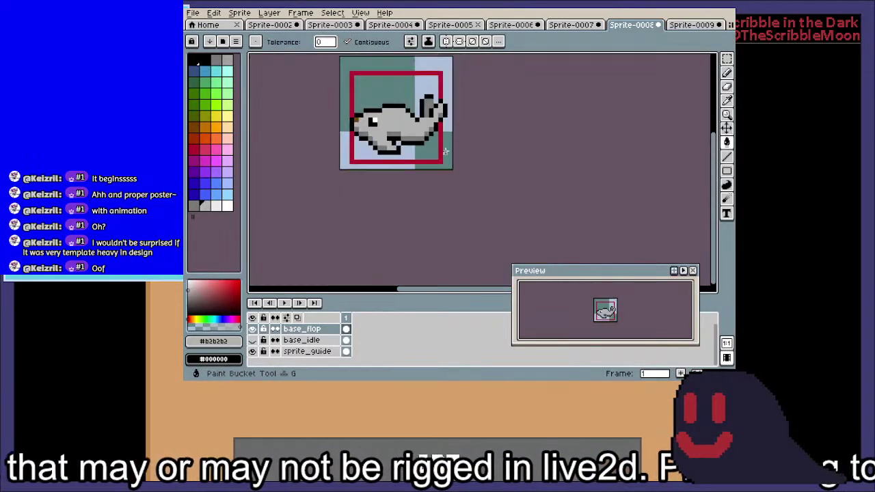
drag(477, 168, 474, 182)
Select the 3 × 4 px area containing the front tail fluke
scroll(443, 144, up, 4)
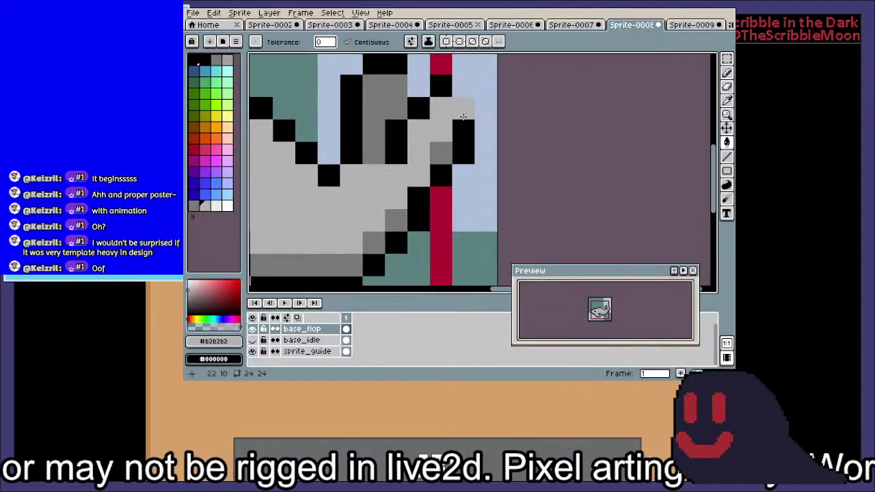
key(m)
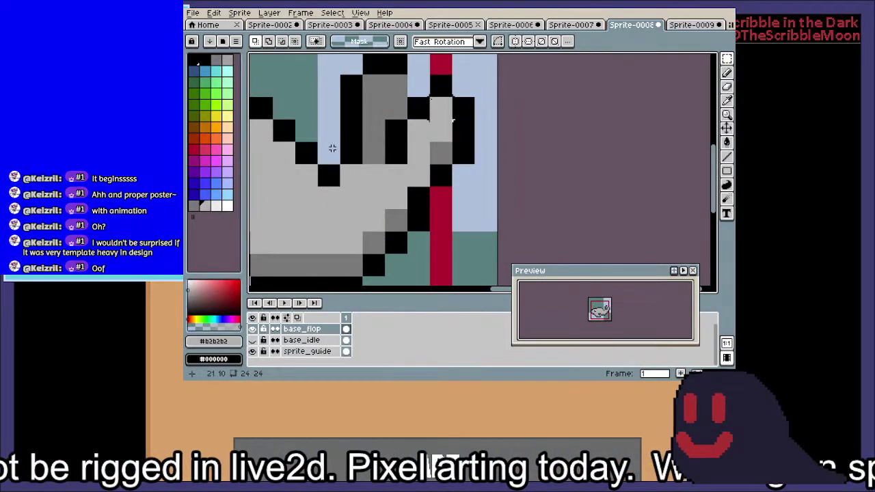
click(403, 142)
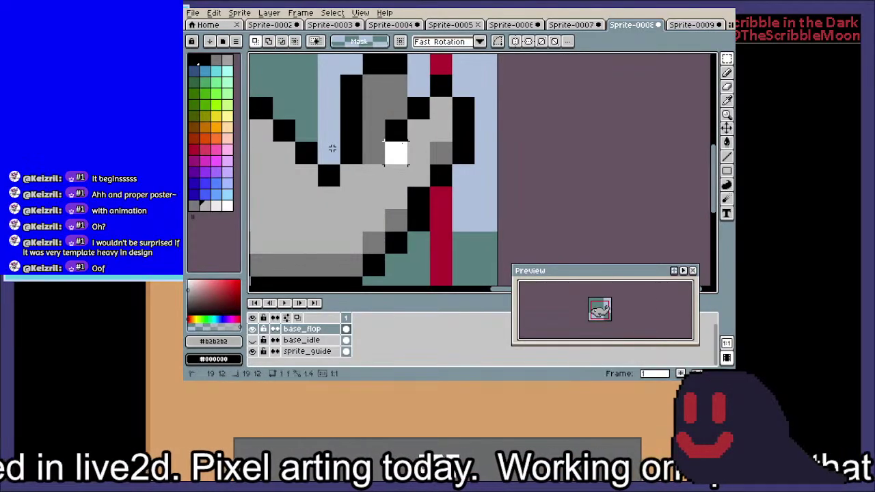
drag(418, 85, 471, 161)
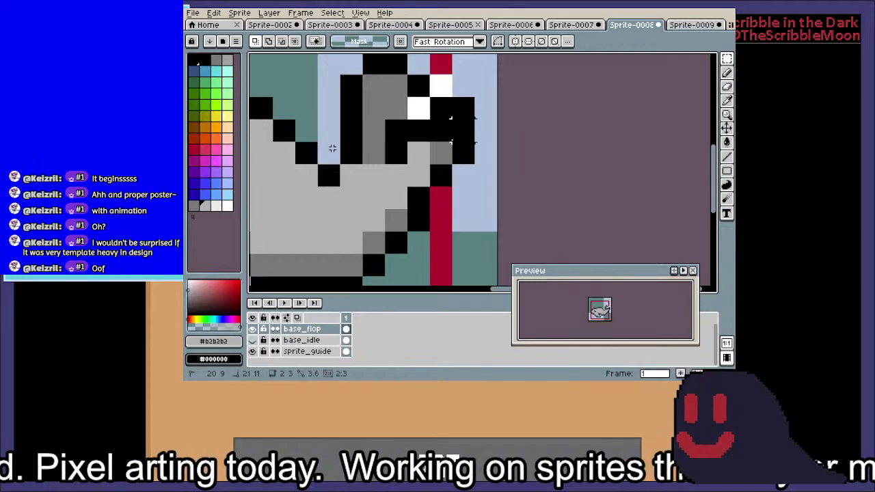
click(460, 128)
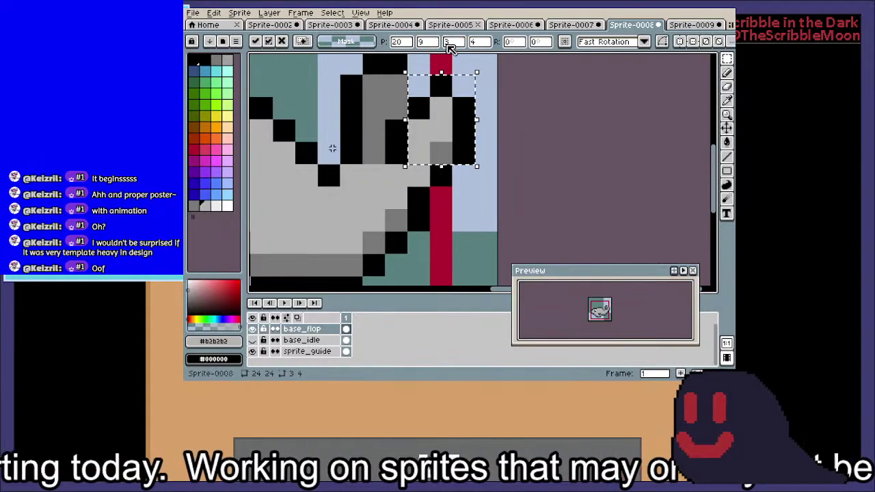
click(516, 41)
text(90)
key(Return)
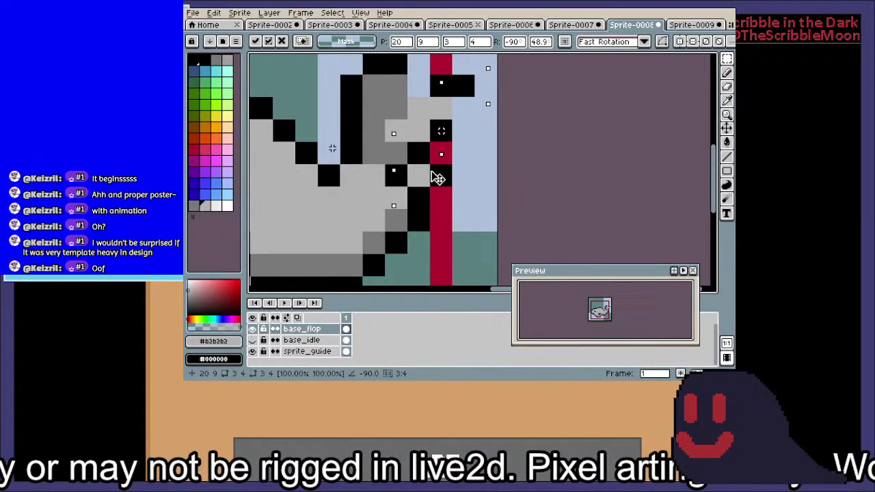
key(Escape)
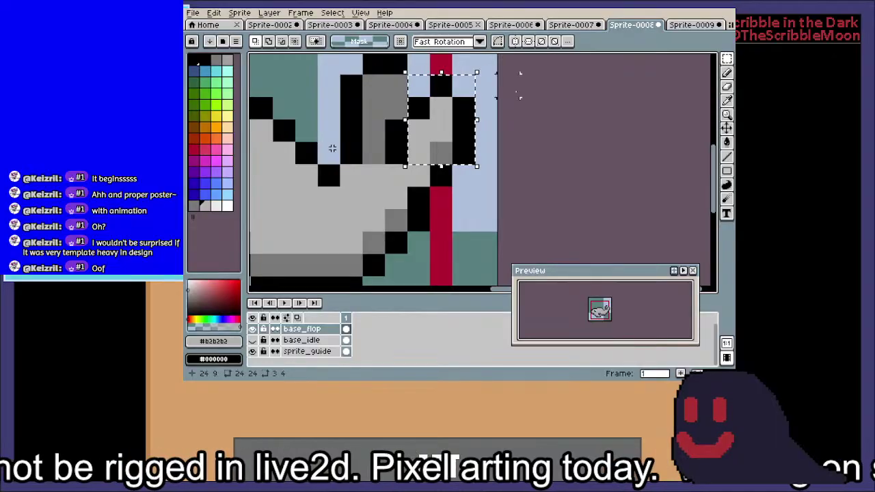
Rotate the selected front fluke by -90° and place it at position 21, 12 at the end of the tail
key(ctrl+t)
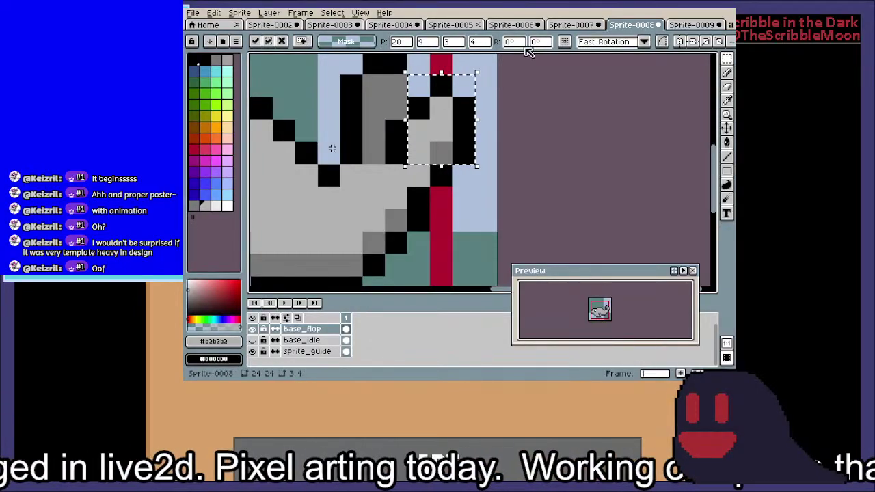
drag(519, 43, 429, 48)
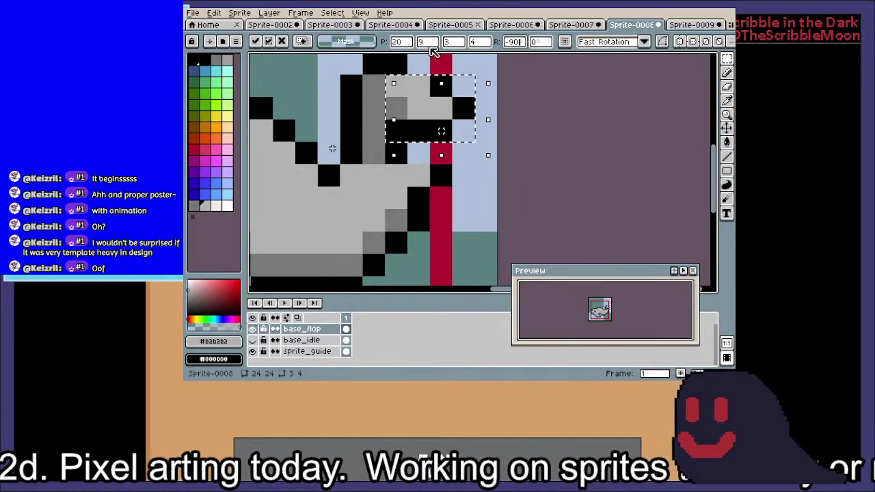
drag(437, 137, 452, 175)
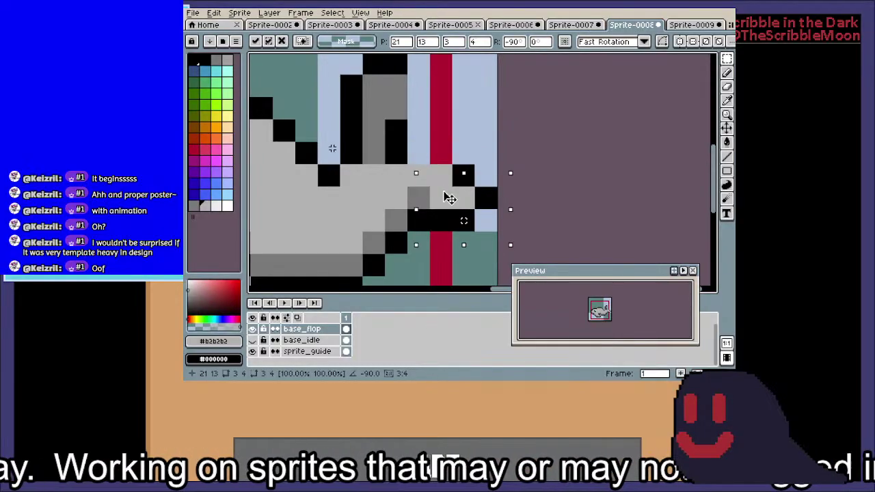
scroll(451, 191, down, 2)
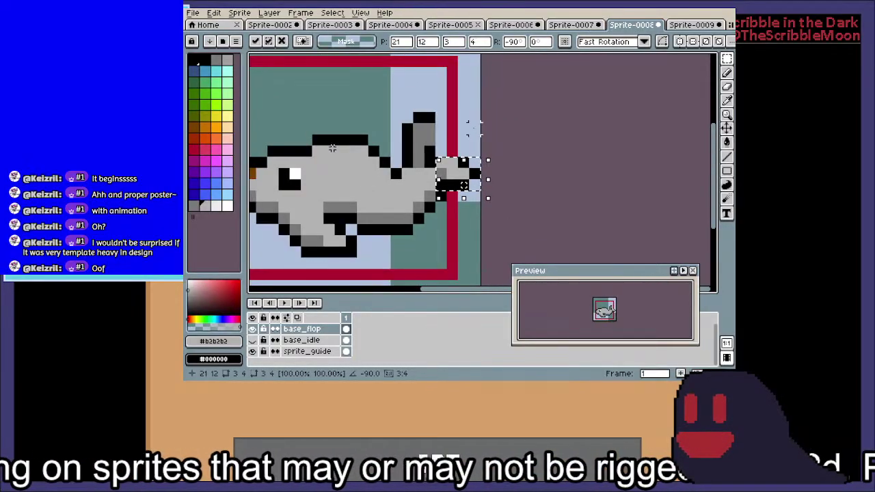
click(517, 142)
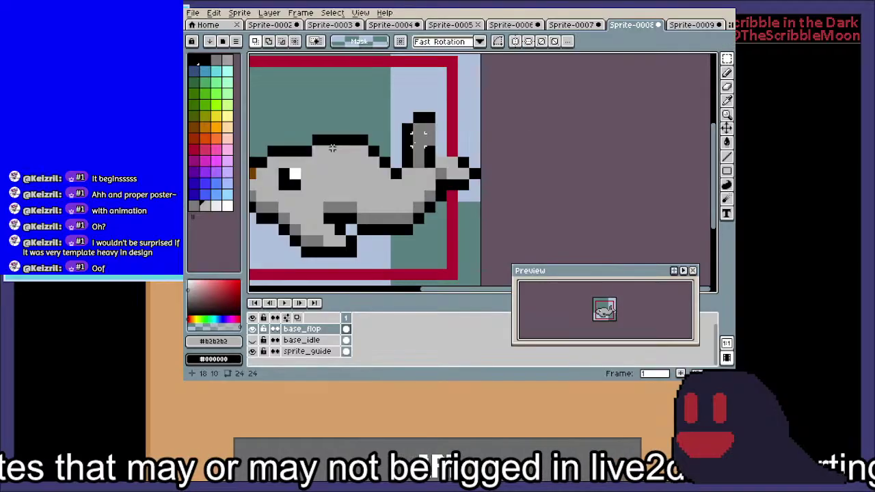
Erase the whole upright rear fluke above the tail
scroll(420, 147, up, 3)
mouse_move(457, 157)
mouse_down()
mouse_move(445, 178)
mouse_move(445, 67)
mouse_up()
key(e)
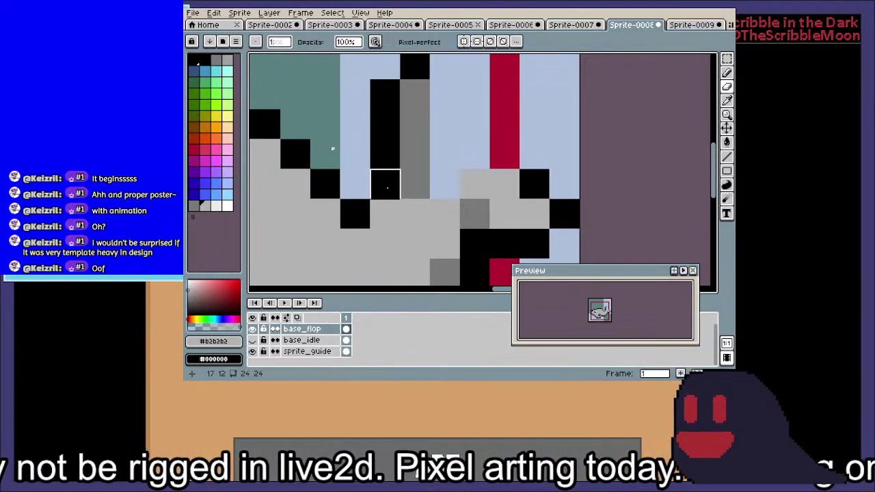
mouse_move(387, 187)
mouse_down()
mouse_move(409, 188)
mouse_move(420, 59)
mouse_move(380, 111)
mouse_move(385, 152)
mouse_up()
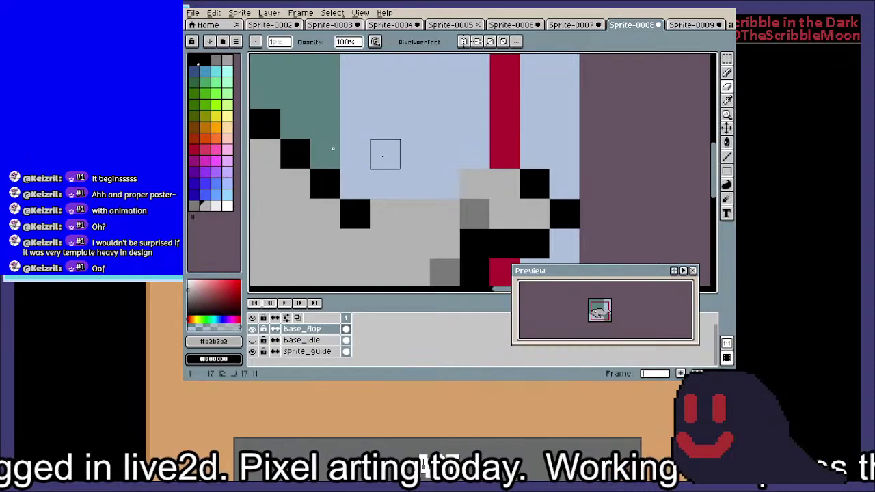
Draw a black outline over the top of the rotated front fluke, undoing the extra pixel at its base
key(i)
click(533, 179)
key(b)
drag(511, 158, 481, 159)
click(451, 181)
click(419, 203)
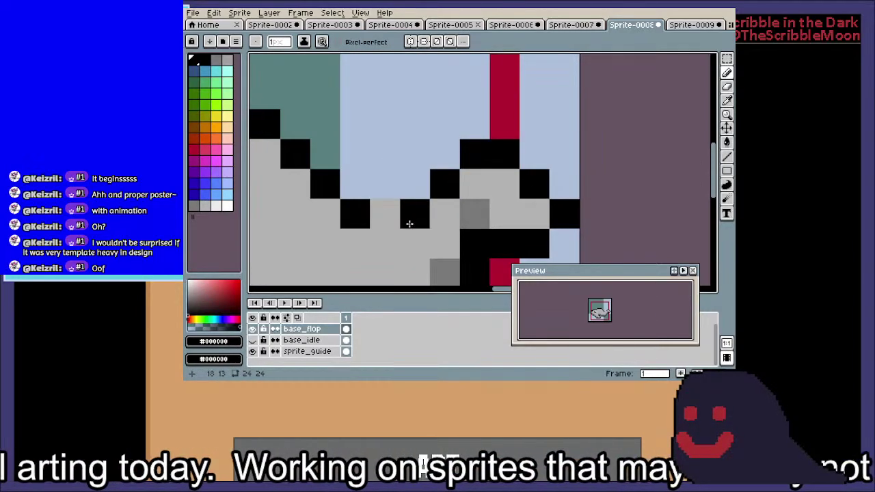
key(ctrl+z)
Paint a new rear fluke in mid-grey #797979 as a one-pixel band above the front fluke's outline
alt+click(442, 270)
click(528, 162)
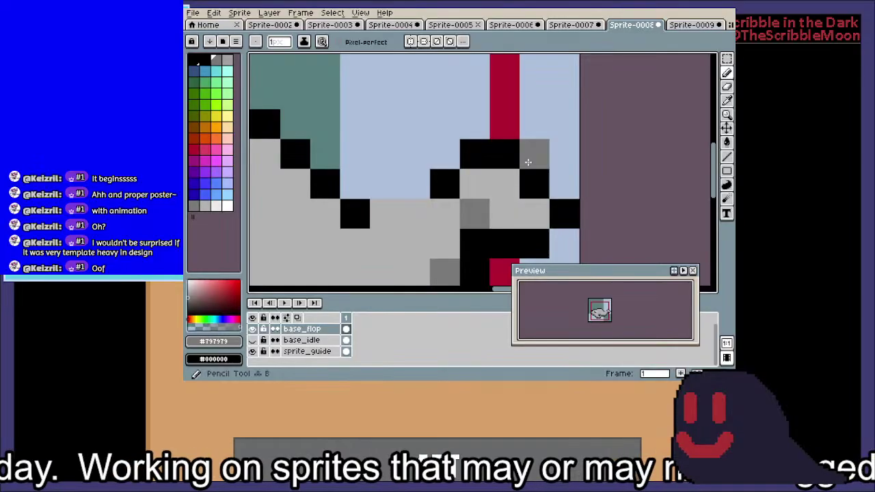
click(415, 186)
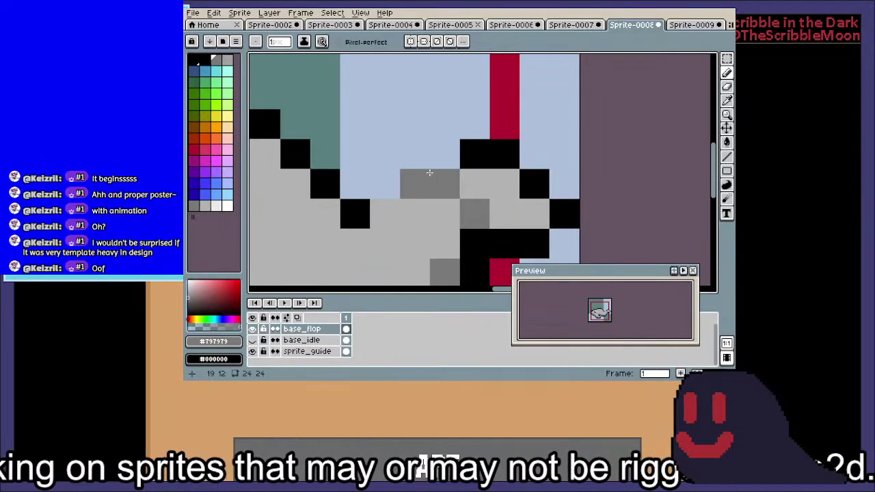
click(445, 156)
click(535, 163)
click(534, 127)
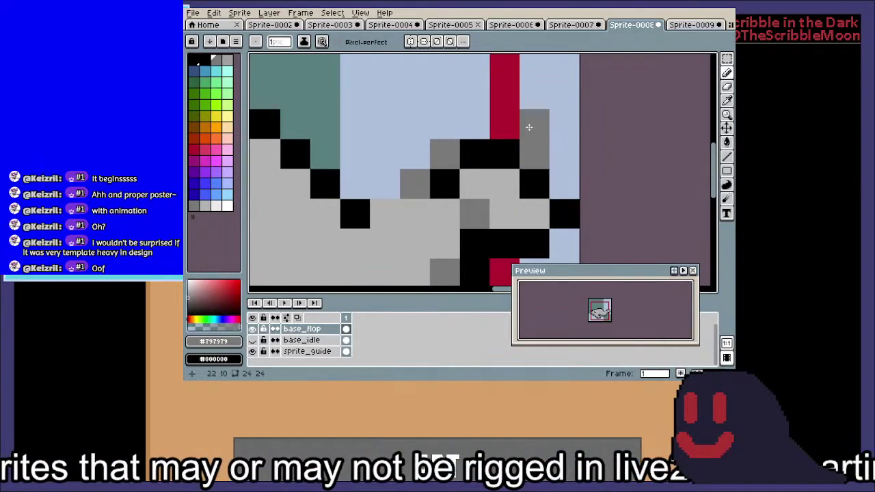
click(503, 127)
click(476, 127)
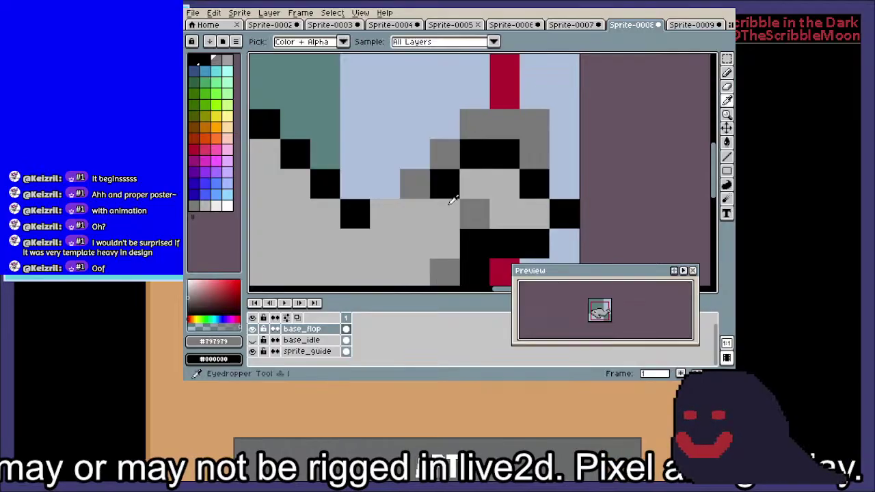
Outline the new rear fluke in black from the tail base over its top and down its outer edge
alt+click(357, 213)
click(377, 185)
shift+click(450, 112)
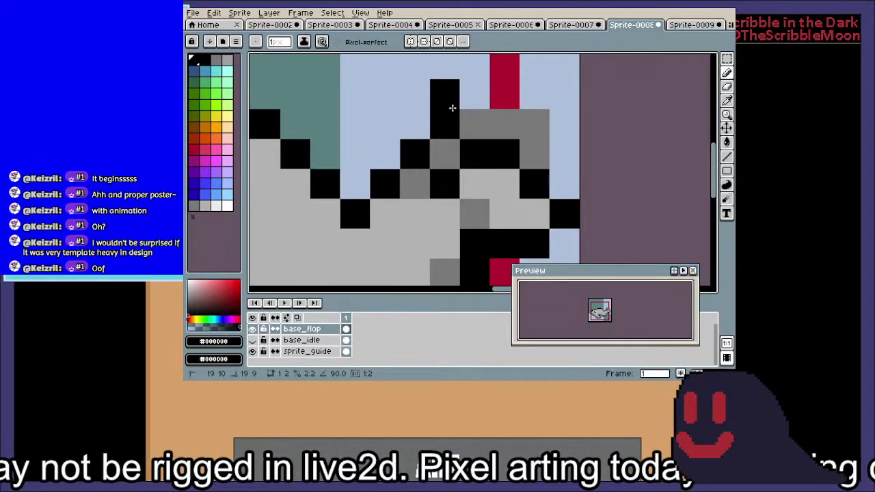
click(471, 93)
shift+click(536, 93)
click(560, 143)
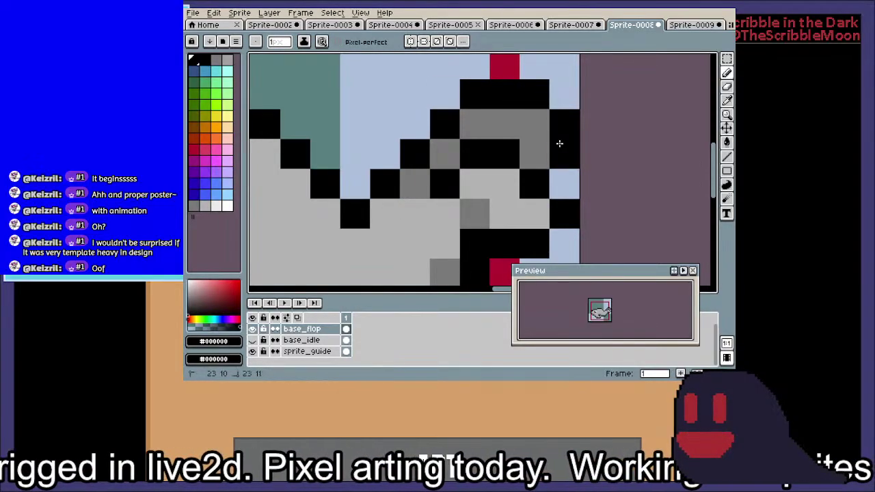
scroll(559, 142, down, 4)
scroll(524, 111, up, 1)
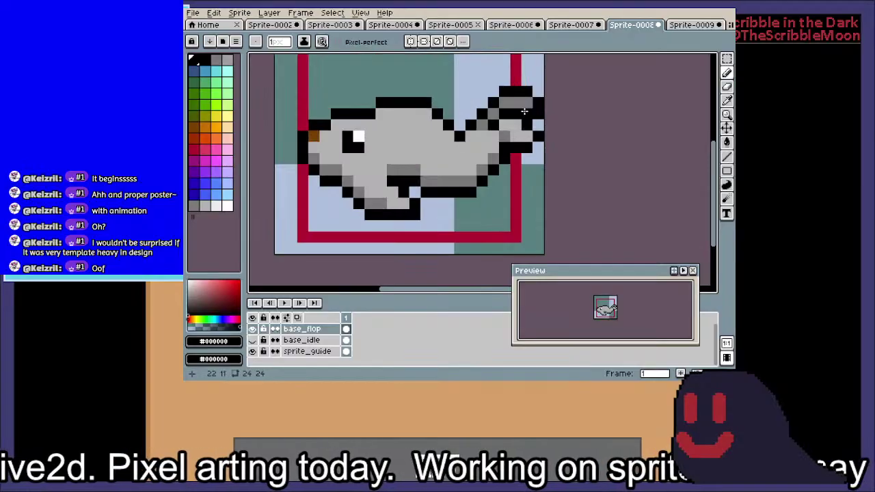
scroll(524, 110, up, 3)
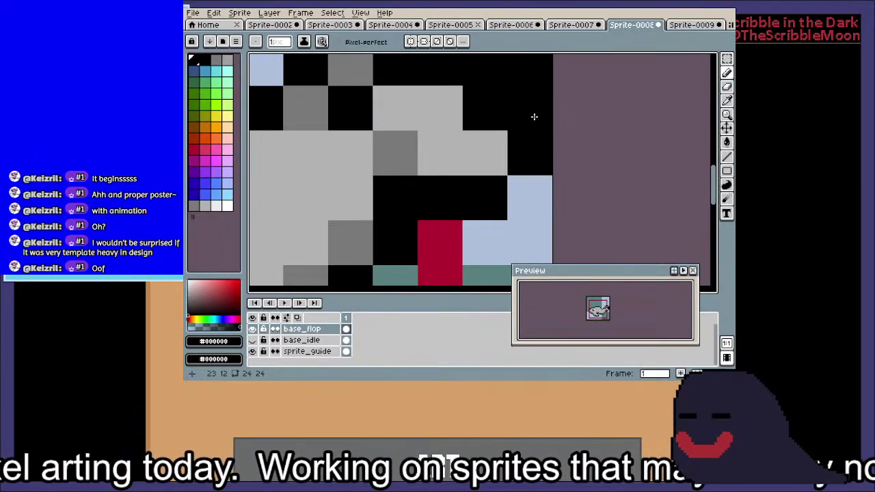
Try to repaint the black outline pixel at the front fluke's upper tip in light grey #b2b2b2
key(i)
alt+click(493, 147)
click(486, 106)
scroll(473, 109, down, 3)
drag(444, 164, 445, 189)
scroll(495, 125, up, 2)
key(ctrl+z)
key(ctrl+z)
key(ctrl+z)
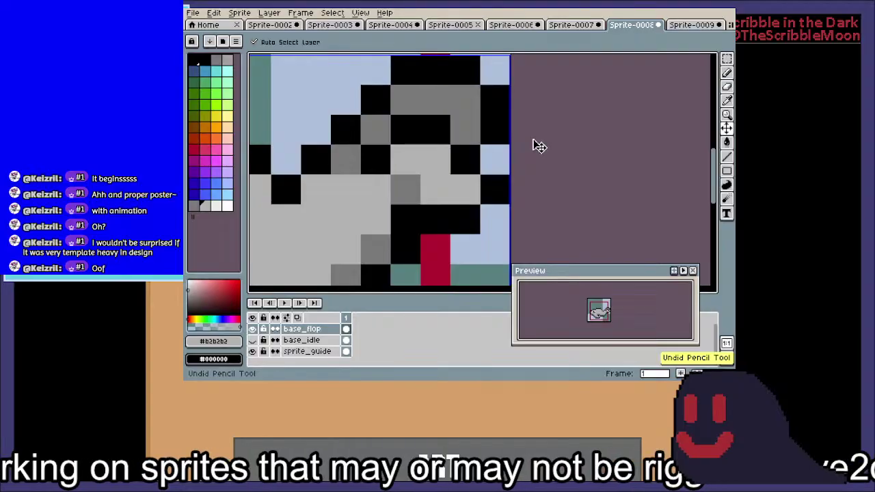
Round off the rear fluke's outer upper corner in base_flop by erasing its edge pixels and redrawing one black outline pixel further in
drag(487, 109, 482, 129)
key(e)
click(461, 91)
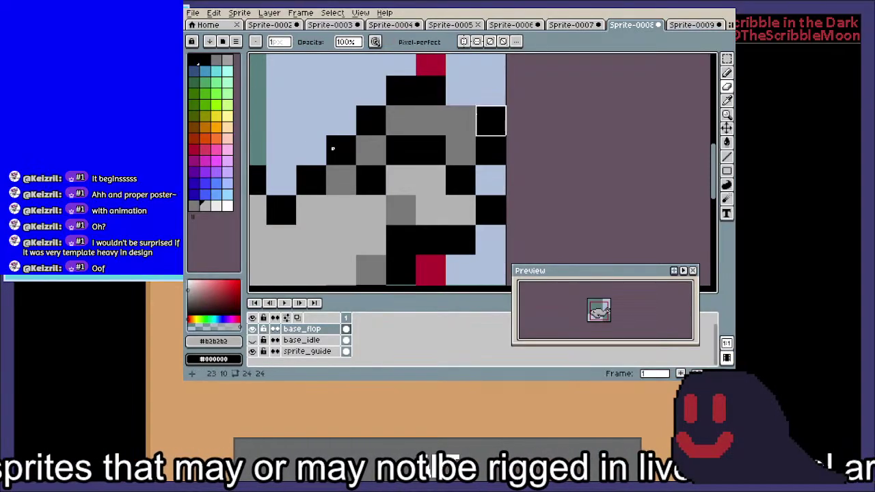
click(455, 114)
alt+click(483, 125)
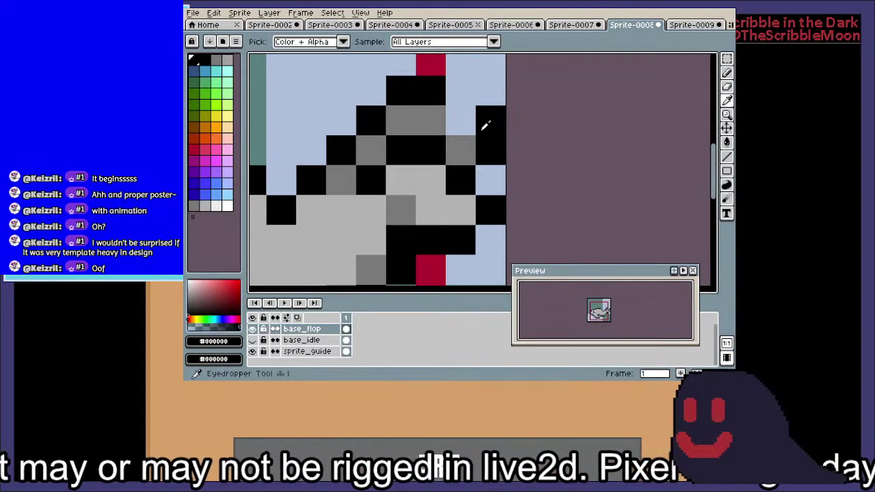
key(b)
click(466, 123)
key(e)
click(490, 121)
scroll(497, 156, down, 4)
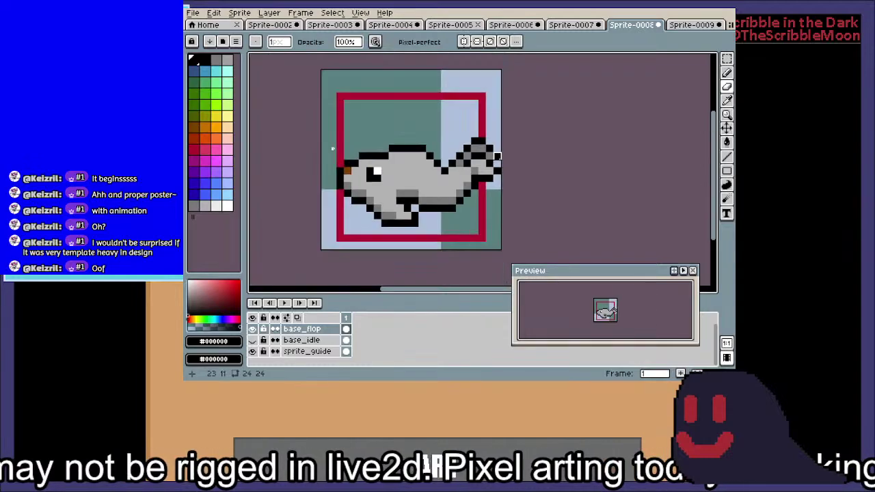
Add two new frames duplicated from frame 1 and make the base_idle layer visible
right_click(346, 319)
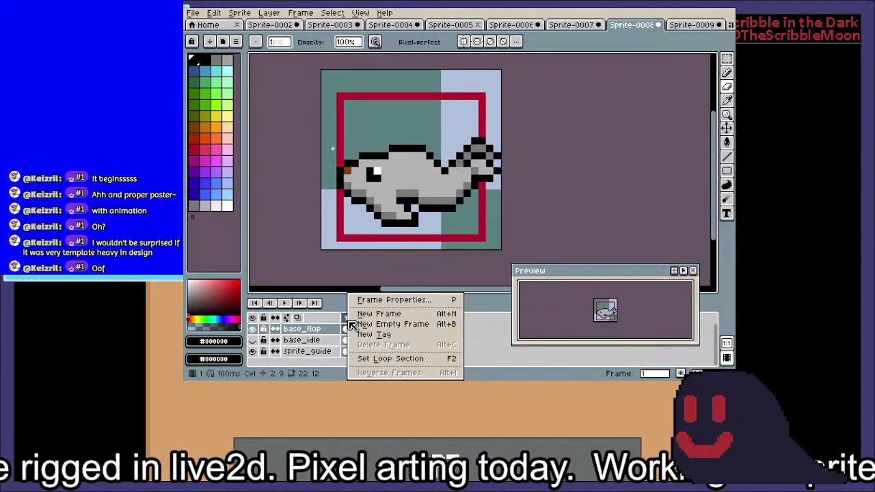
click(381, 314)
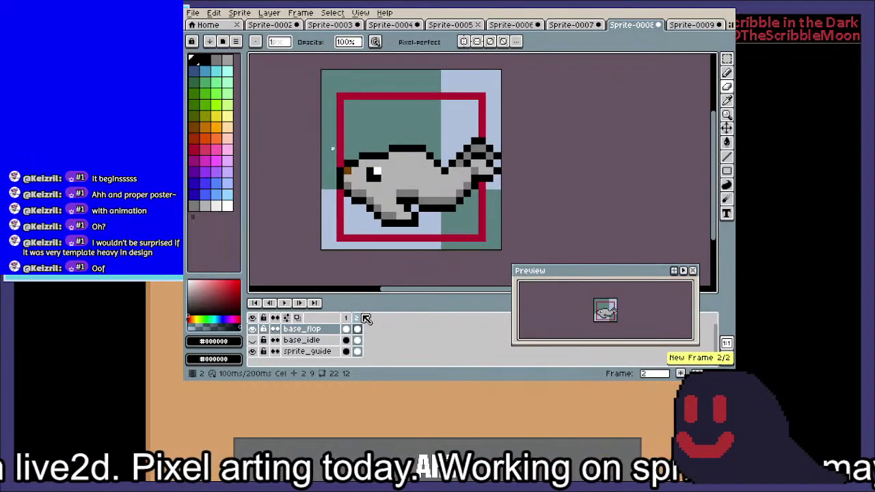
right_click(365, 319)
click(374, 314)
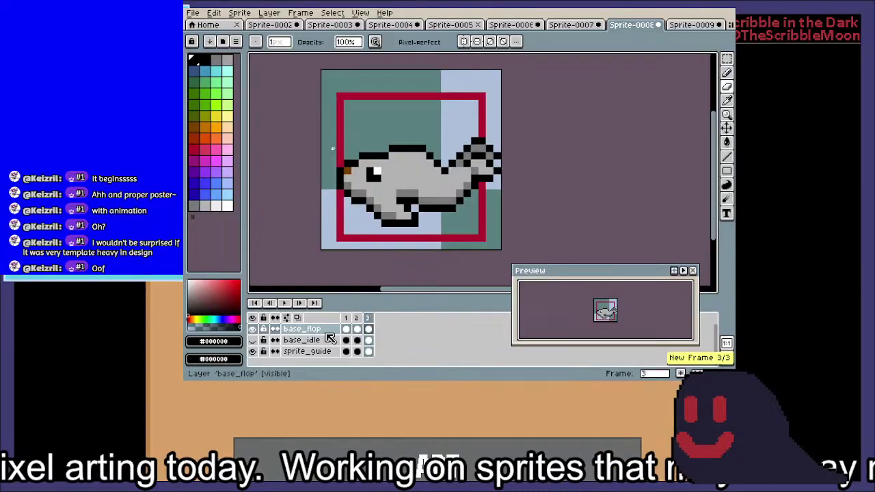
click(252, 340)
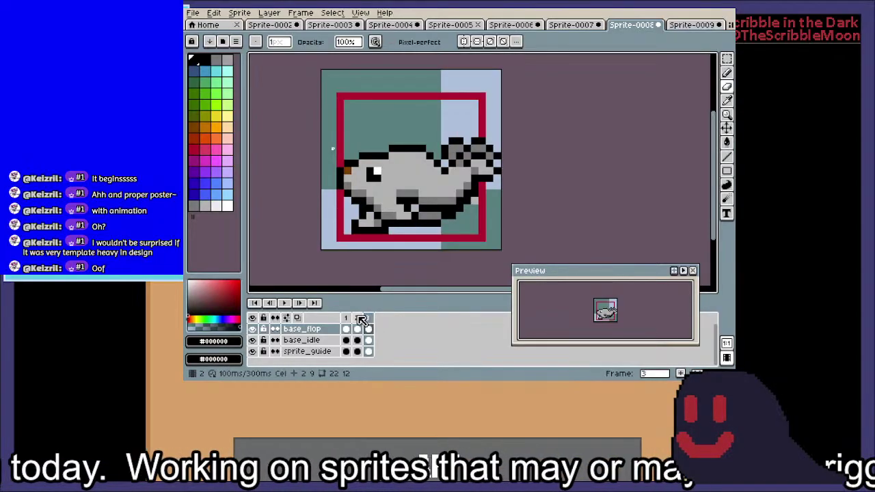
Create an animation tag spanning frames 2 to 3 with the default name and Forward direction
drag(357, 318, 368, 318)
right_click(368, 320)
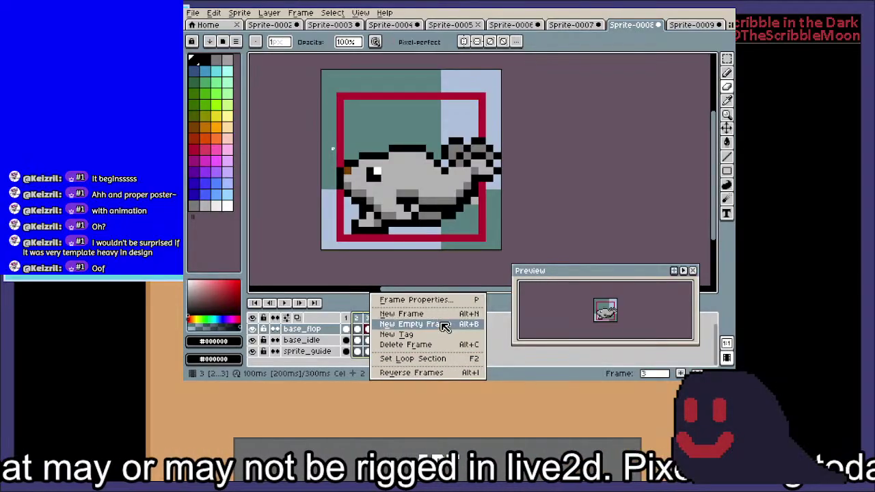
click(444, 336)
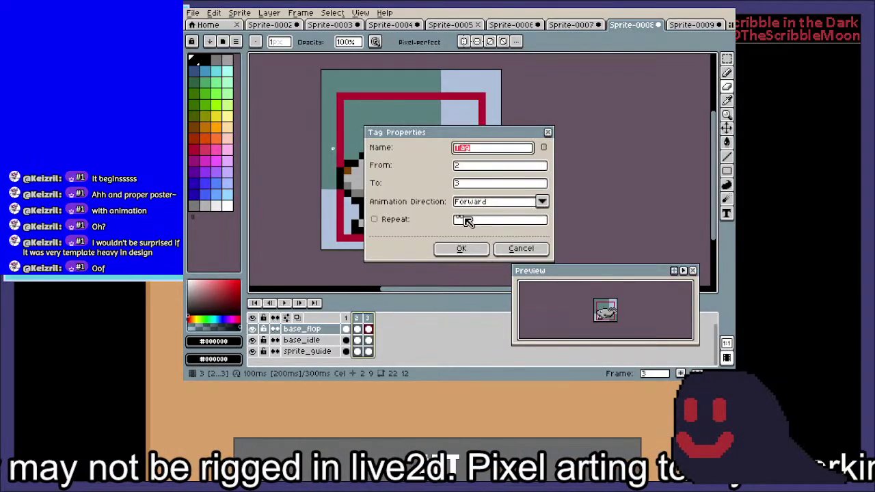
click(475, 250)
Set the duration of frames 2 and 3 to 500 milliseconds each
right_click(356, 317)
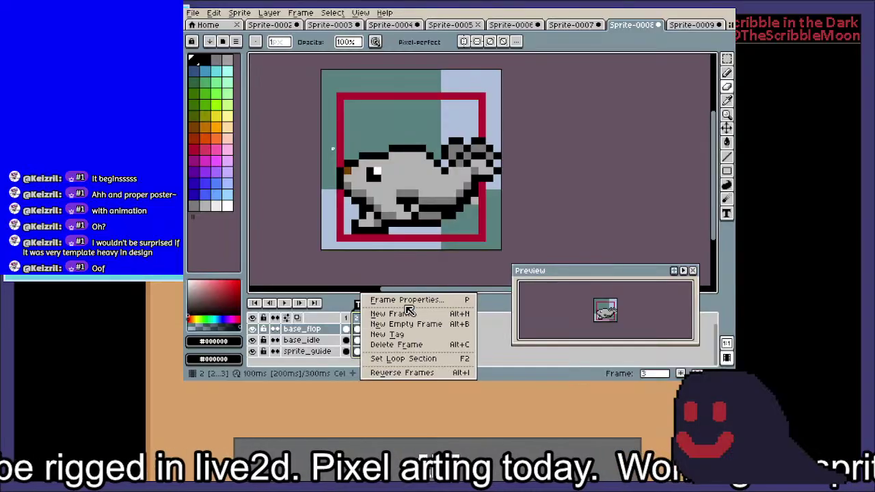
click(439, 304)
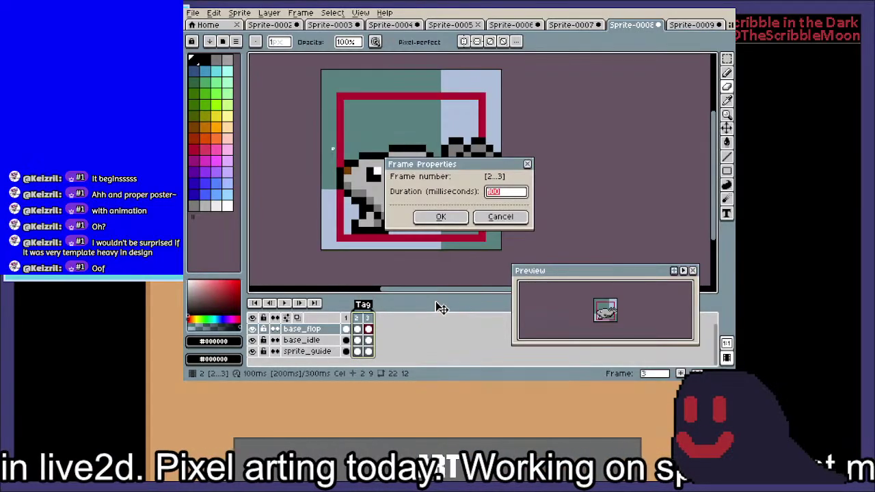
text(500)
key(Return)
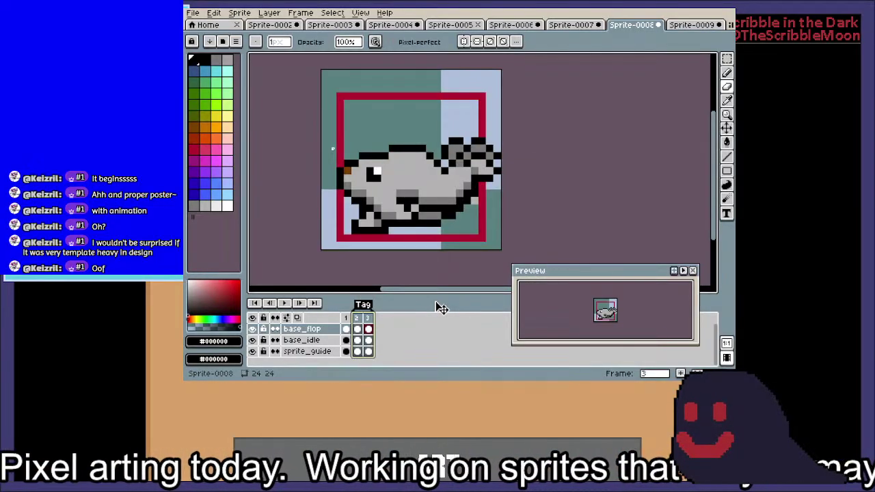
Delete the base_flop cel in frame 2 and the base_idle cel in frame 3
click(363, 328)
click(367, 329)
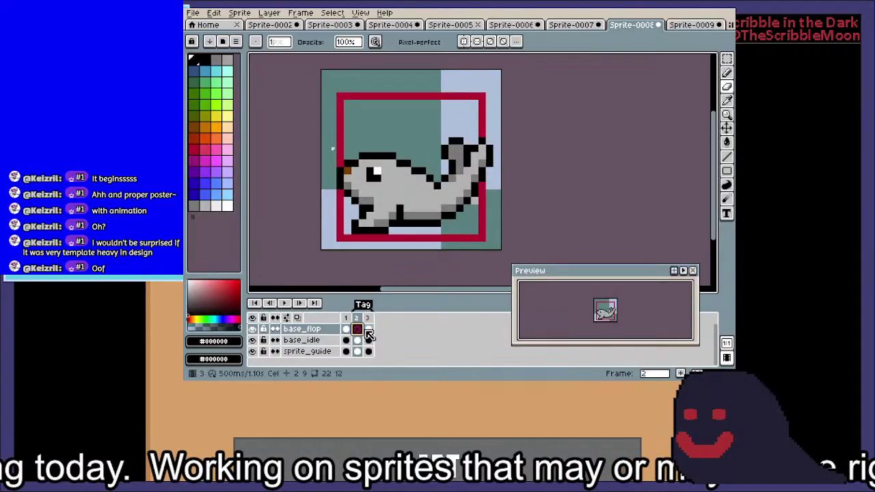
click(368, 338)
key(Delete)
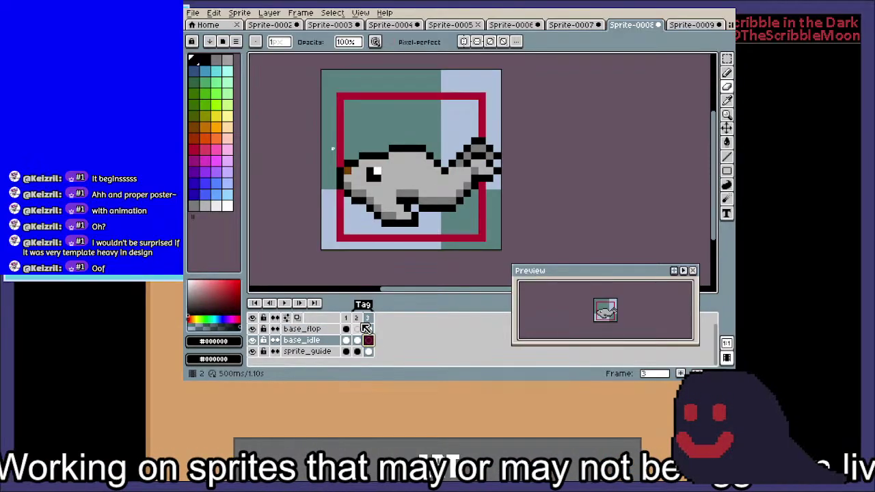
Play the tagged animation to compare the idle and flop poses, then stop playback
click(358, 328)
click(280, 305)
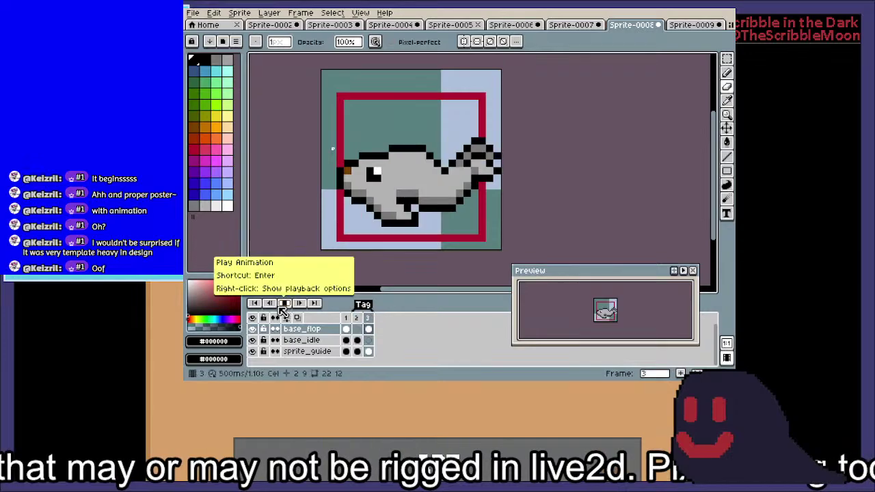
click(351, 330)
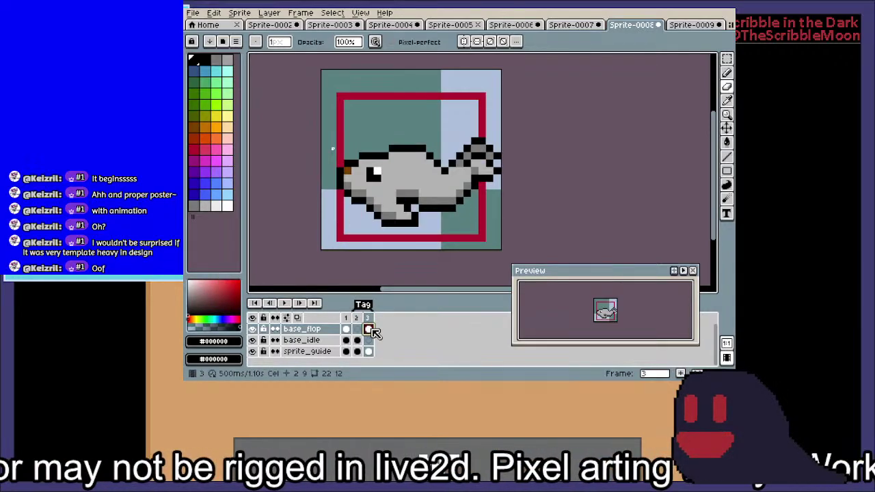
click(283, 305)
click(283, 304)
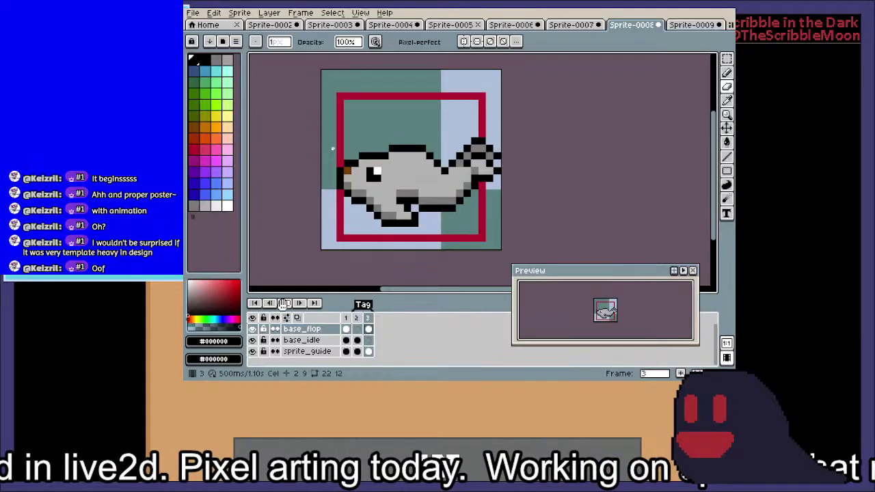
click(354, 331)
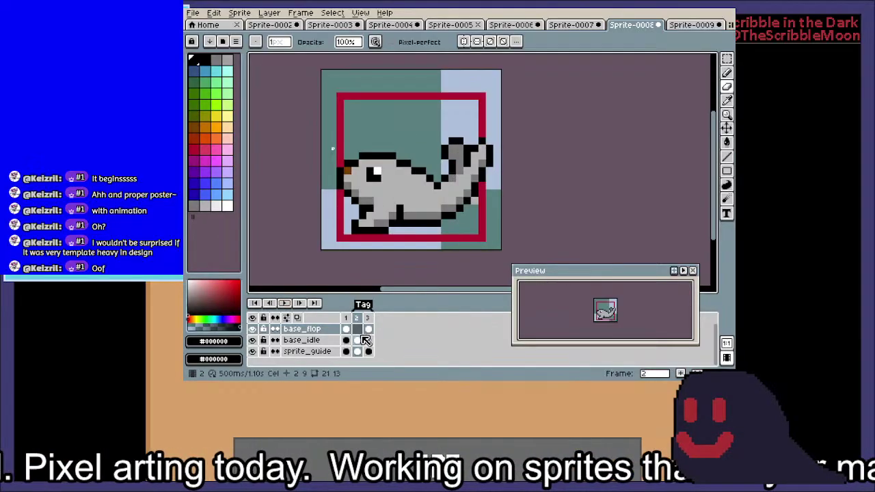
Move the head of the frame 3 base_flop pose down one pixel and fill the gap in its lower outline with black
click(369, 329)
scroll(380, 180, up, 2)
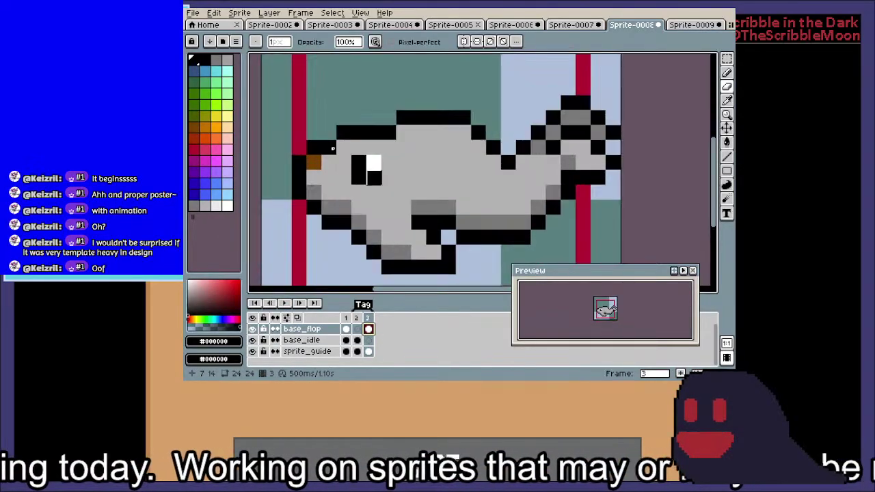
drag(375, 177, 375, 170)
key(m)
drag(374, 126, 309, 203)
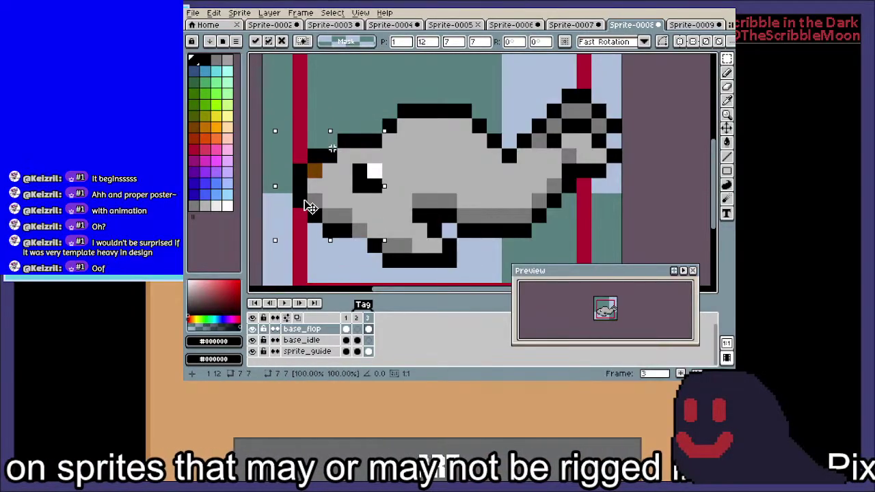
click(375, 260)
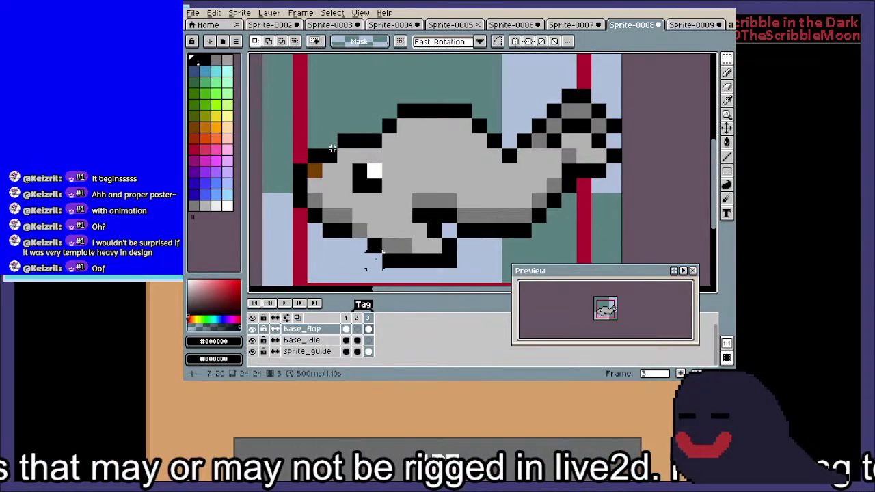
key(i)
key(b)
click(362, 246)
scroll(380, 219, down, 2)
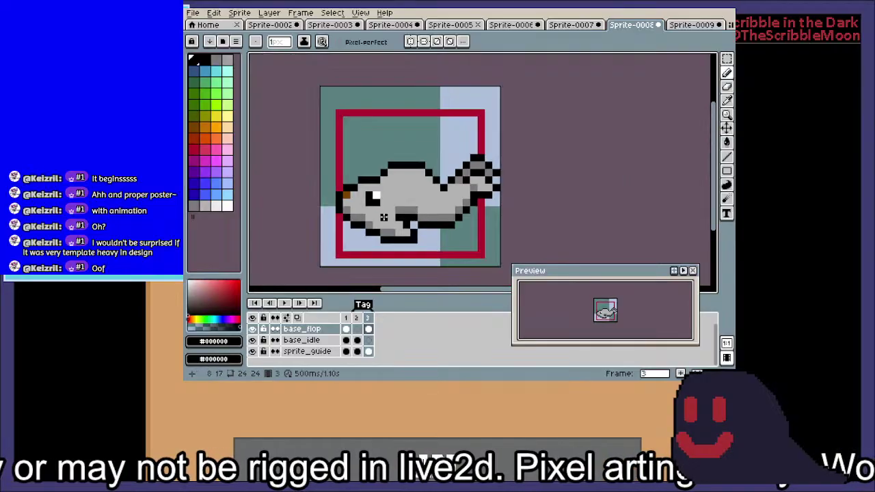
Replay the tagged loop from frame 2 to check the motion with the lowered head
drag(384, 218, 393, 204)
click(356, 328)
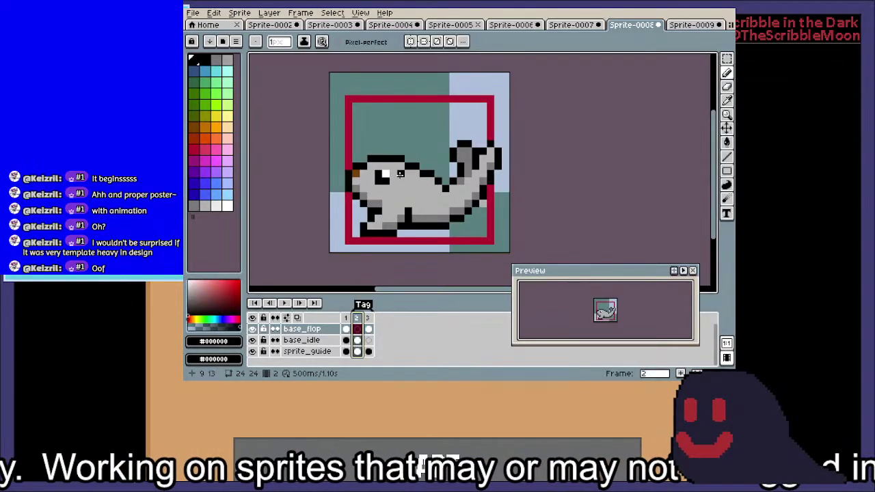
click(283, 302)
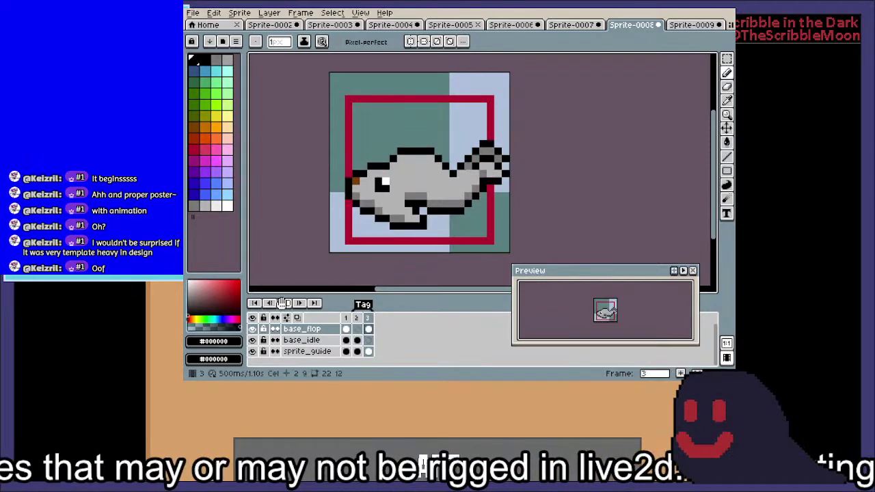
click(283, 303)
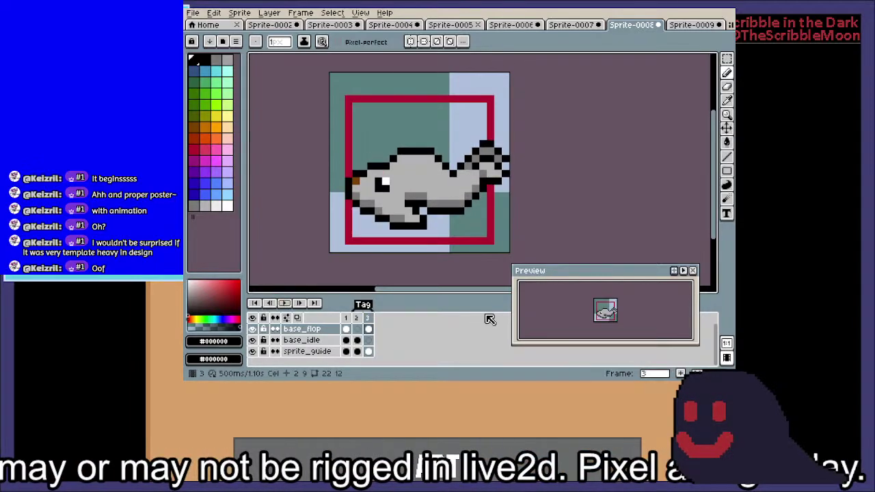
Select the tail of the frame 3 base_flop pose and move it down one pixel
click(369, 328)
scroll(520, 143, up, 1)
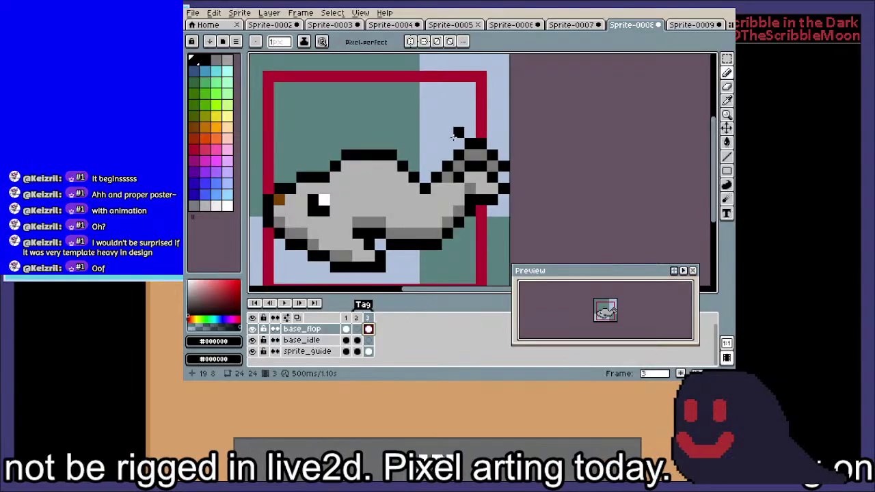
key(m)
drag(440, 125, 513, 236)
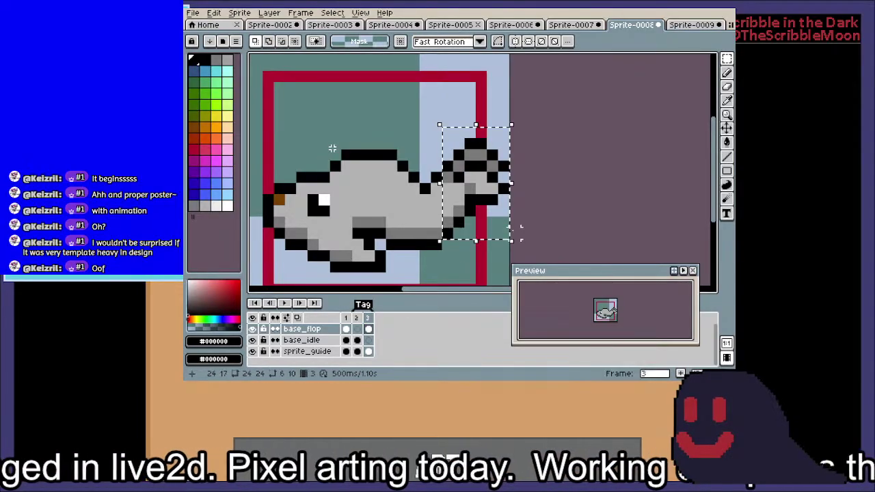
drag(484, 211, 484, 219)
key(ctrl+d)
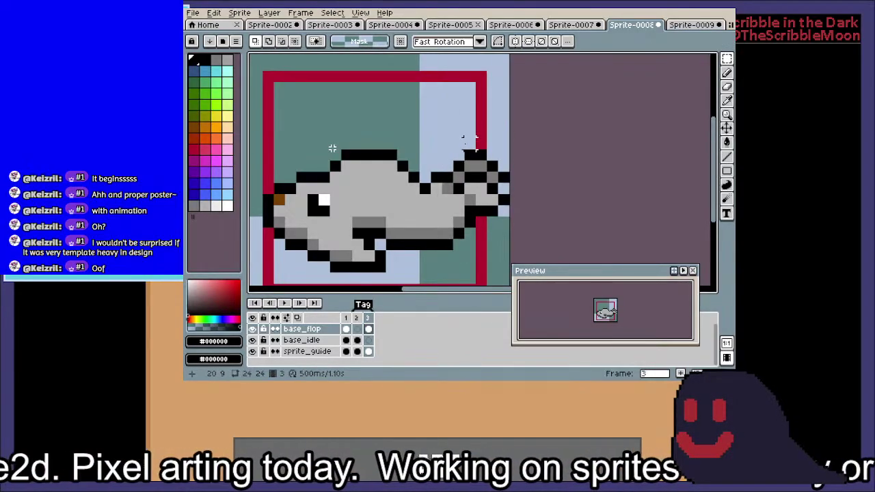
Lower the flukes and upper tail edge in frame 3 by one more pixel and preview the animation
drag(463, 137, 511, 230)
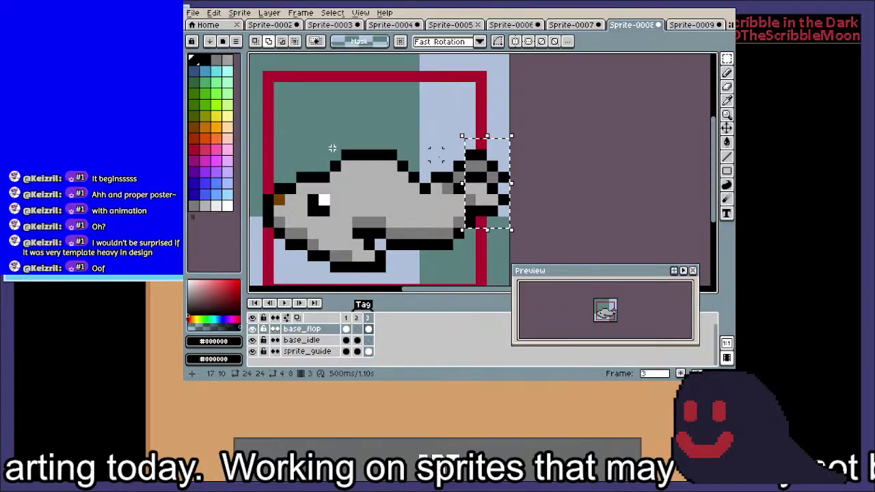
drag(436, 144, 469, 189)
key(ctrl+d)
scroll(470, 185, down, 1)
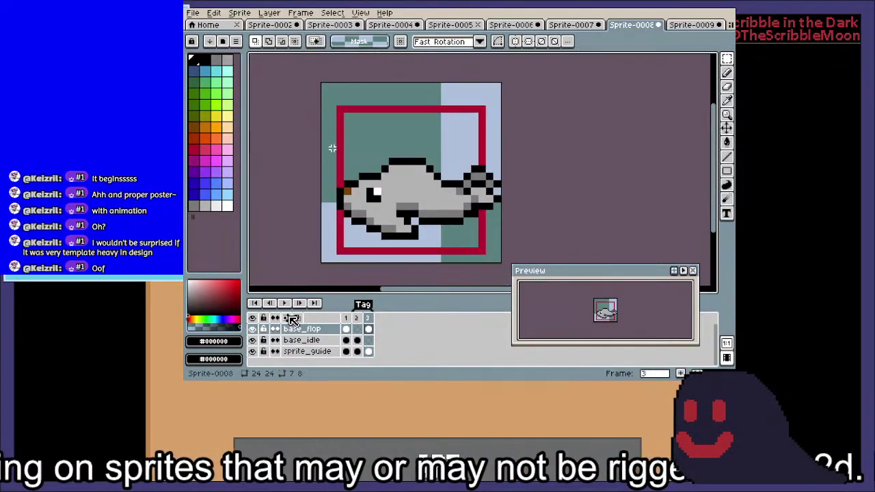
click(285, 302)
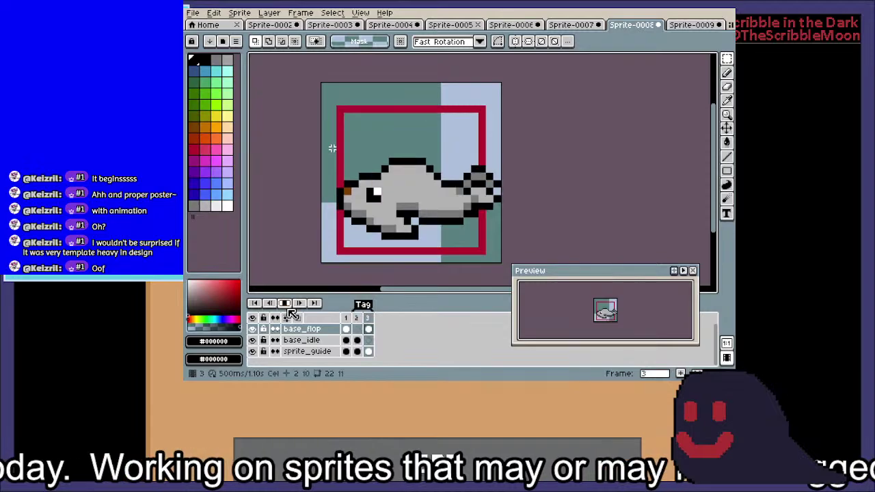
click(285, 304)
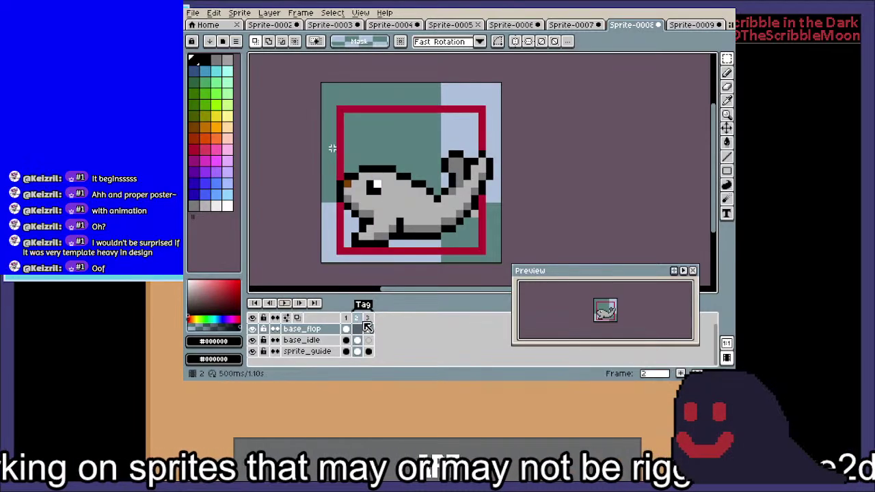
Compare the seal's poses in frames 2 and 3 and play back the animation
click(369, 329)
scroll(407, 166, up, 2)
scroll(332, 148, down, 2)
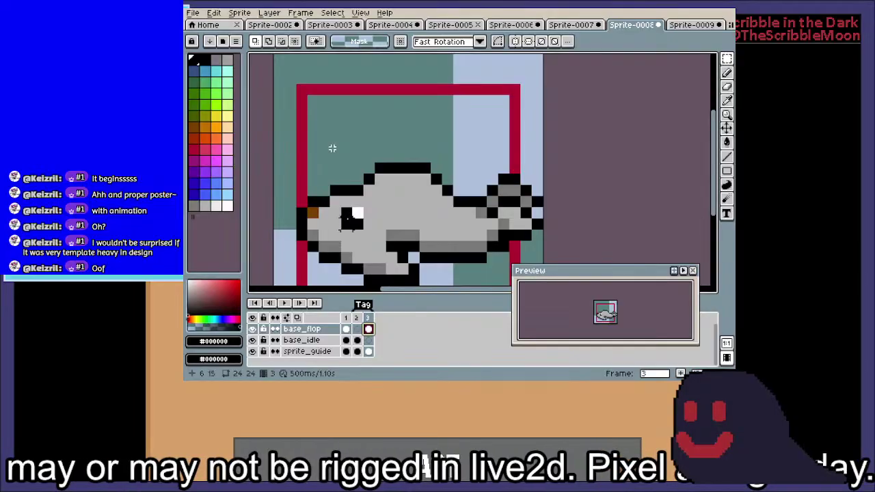
click(357, 319)
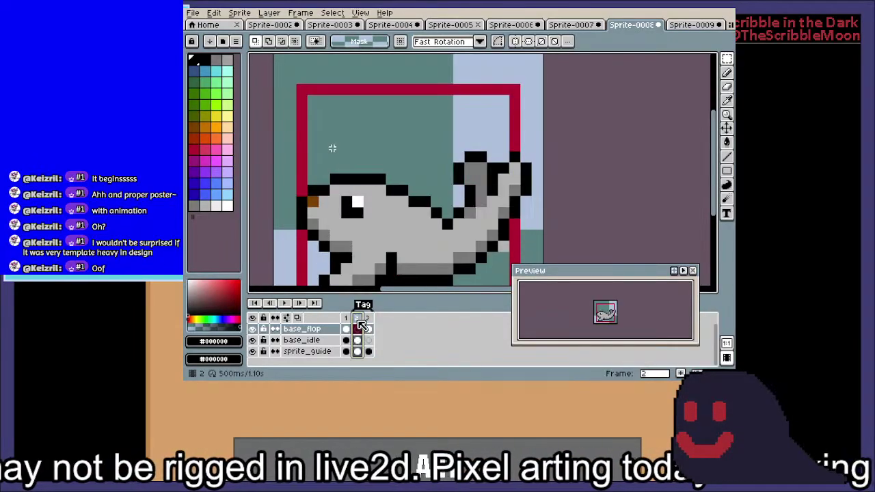
scroll(392, 221, down, 2)
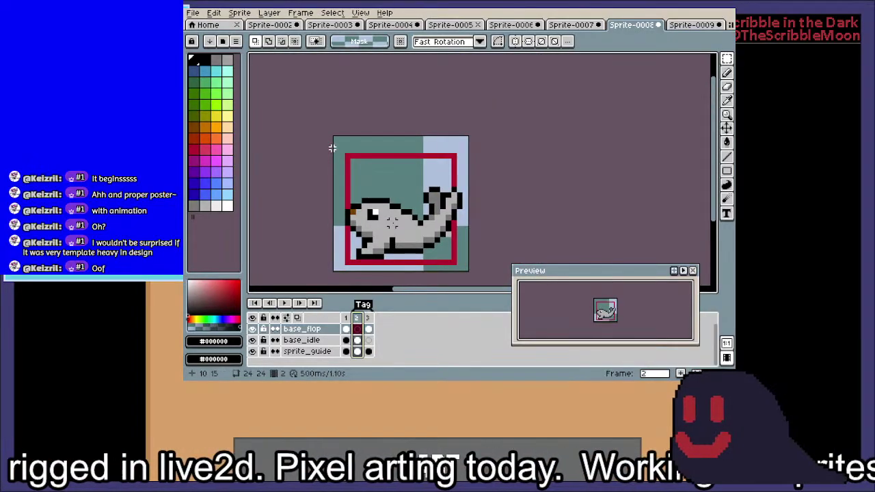
click(285, 304)
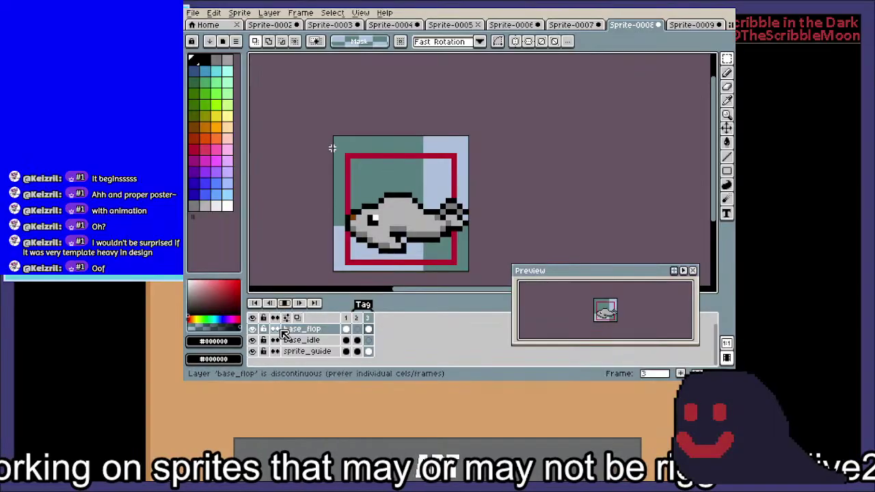
click(286, 304)
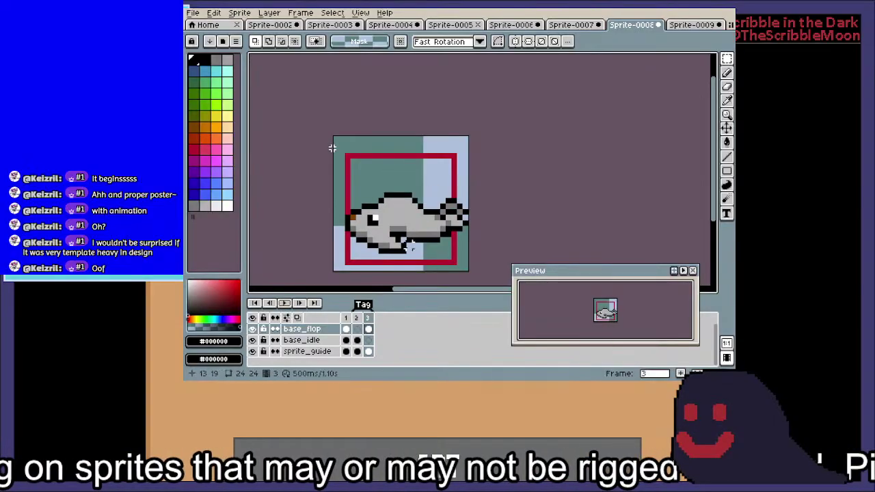
Erase the stray light-grey pixel outside the outline below the tail in frame 2 of the base_idle layer
click(359, 340)
scroll(469, 234, up, 4)
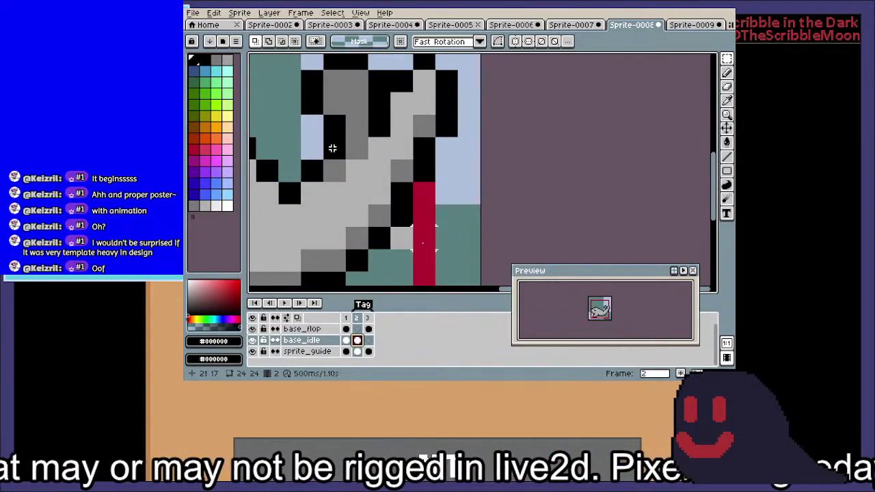
key(e)
click(402, 239)
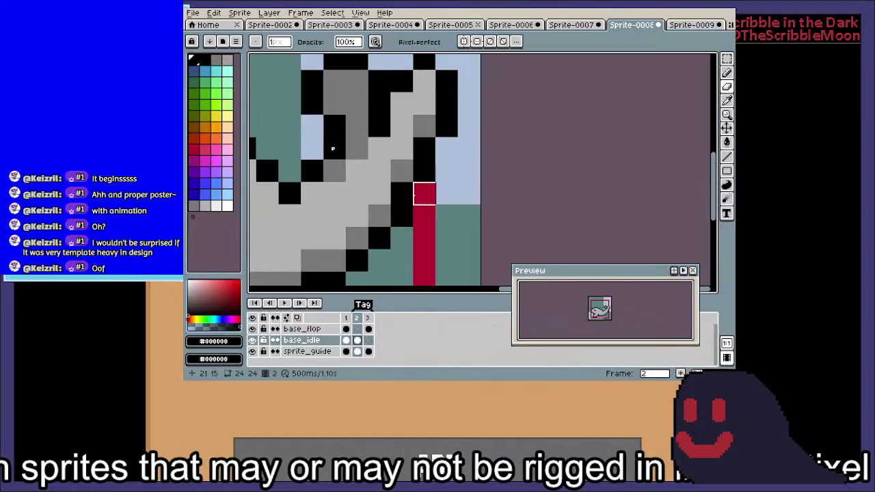
mouse_move(447, 261)
mouse_down()
mouse_move(466, 205)
mouse_move(654, 167)
mouse_up()
scroll(447, 192, down, 1)
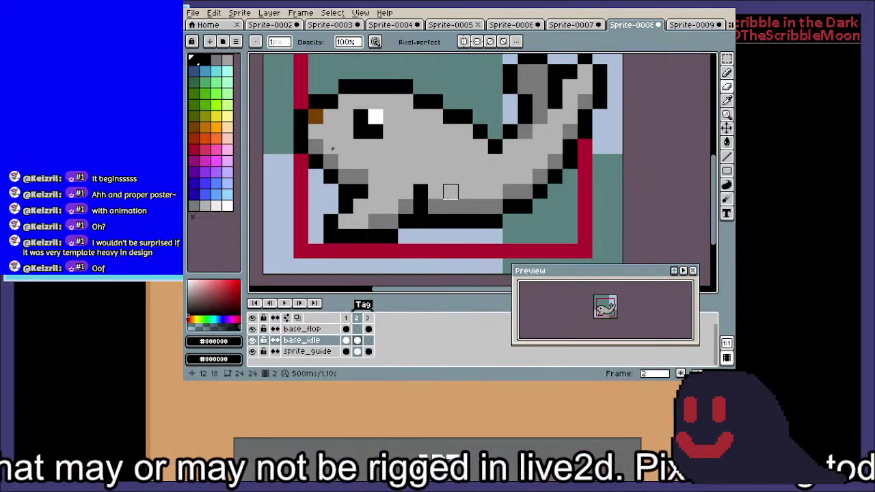
drag(438, 204, 416, 236)
drag(371, 191, 345, 210)
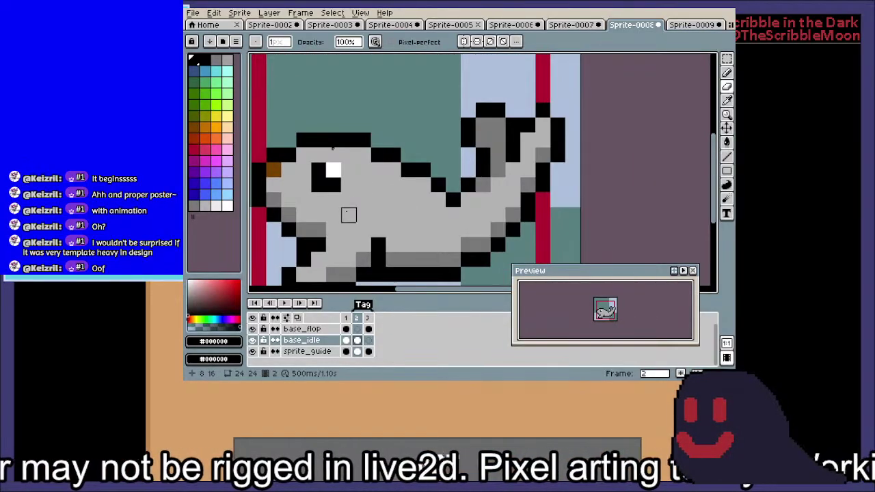
Compare the base_flop and base_idle cels across frames 1 to 3
click(346, 326)
click(357, 317)
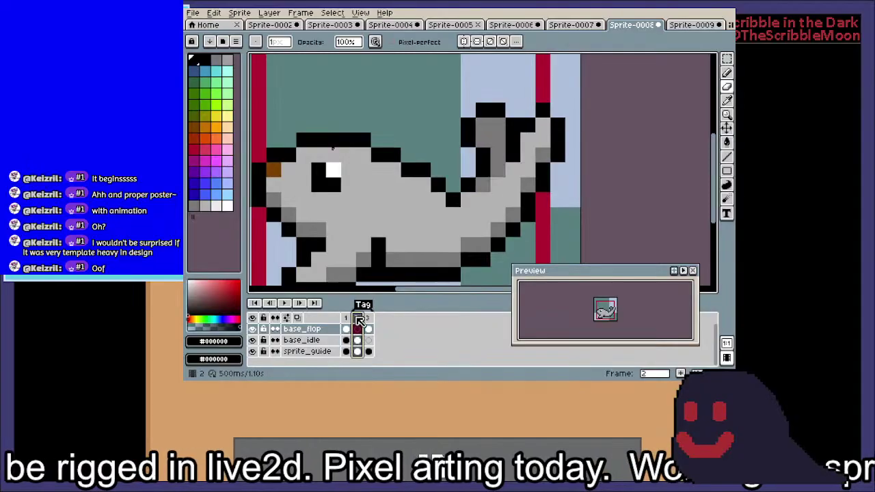
click(368, 328)
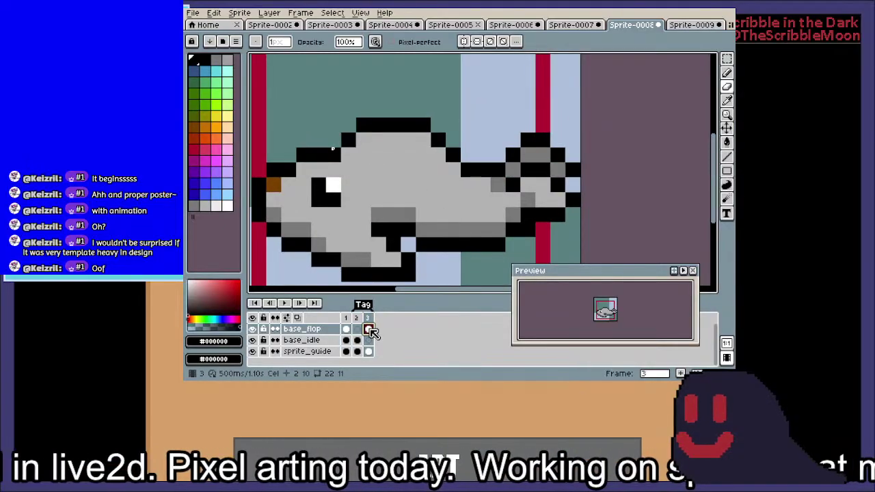
click(347, 330)
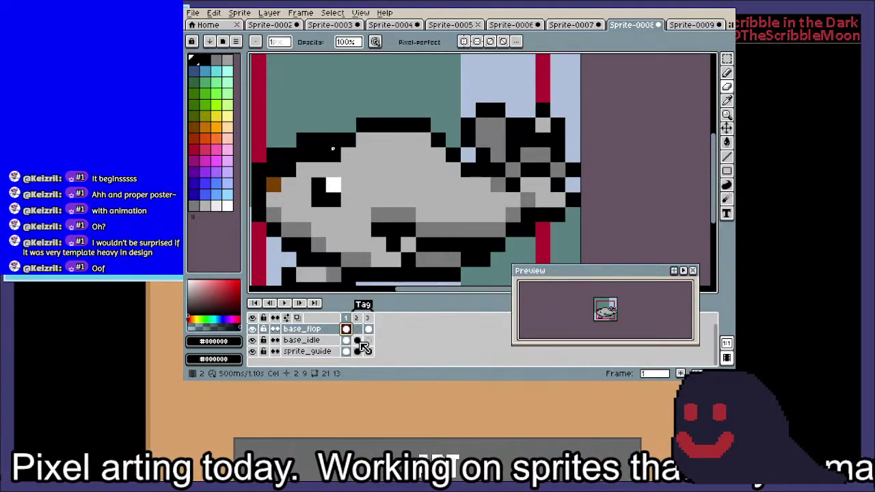
click(359, 341)
click(346, 340)
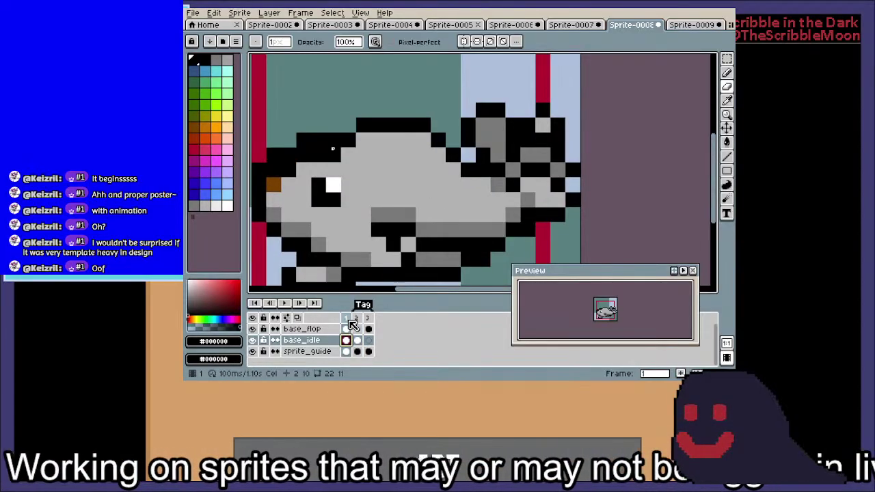
Link the base_flop layer's cels across frames 1 to 3
click(349, 329)
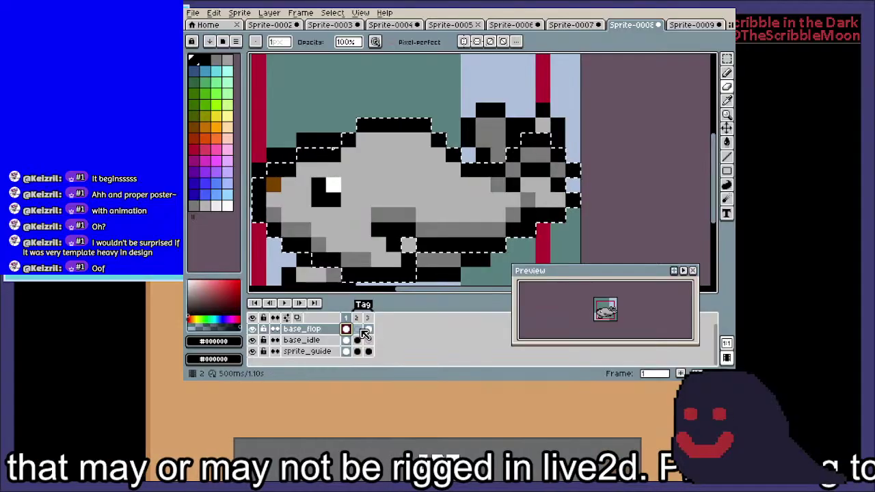
shift+click(369, 334)
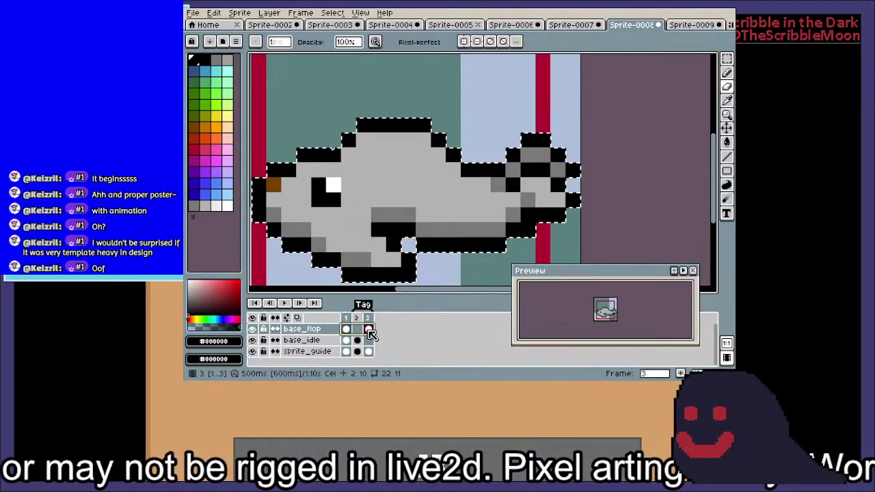
right_click(369, 334)
click(432, 353)
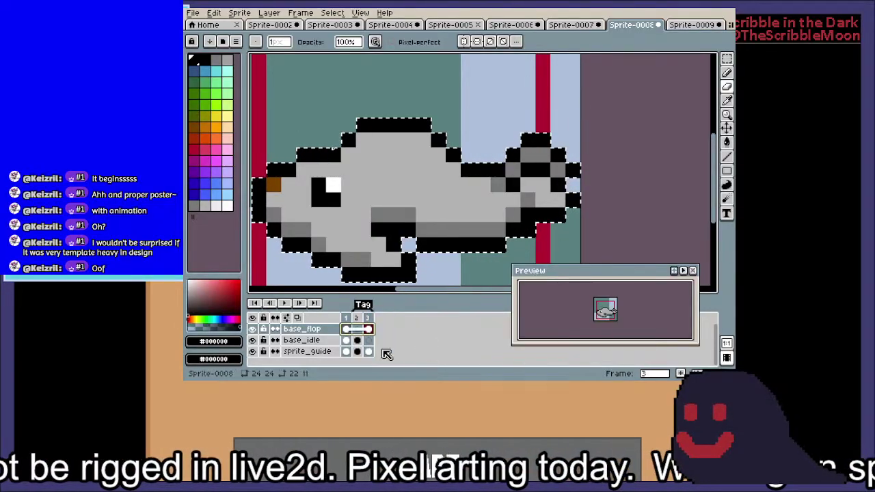
Link the base_idle layer's cels in frames 1 and 2
click(357, 340)
right_click(362, 349)
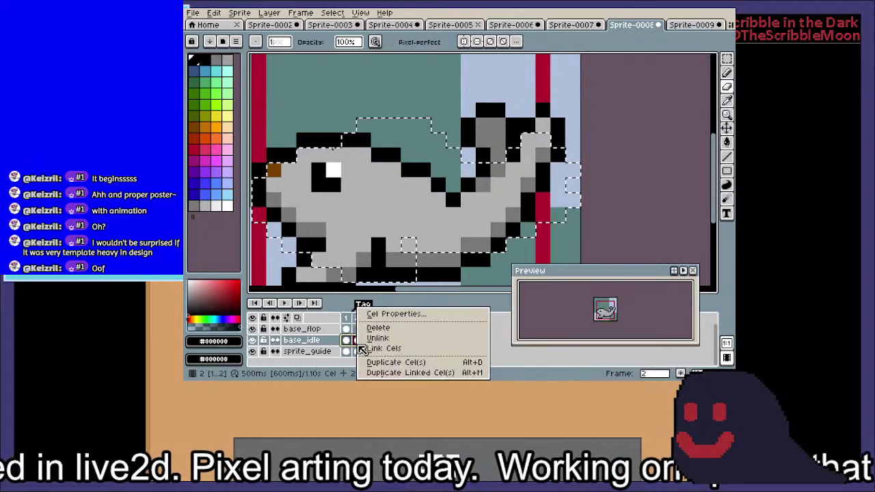
click(371, 347)
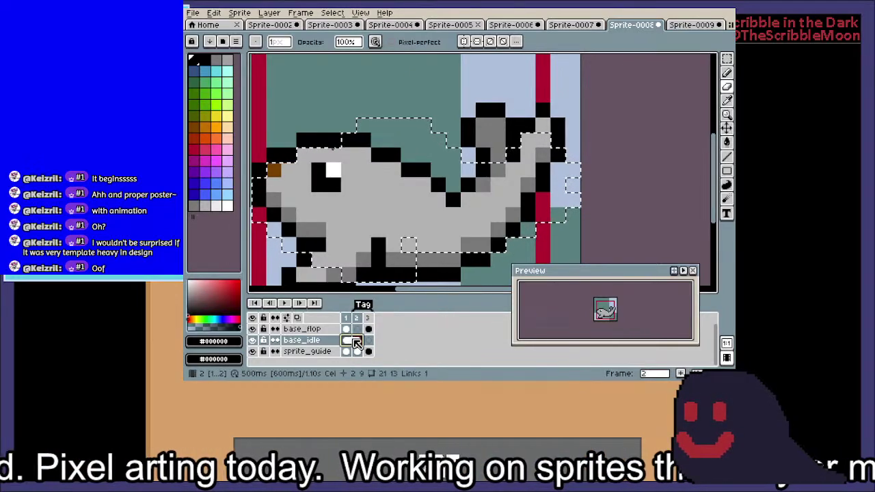
click(356, 340)
Test the linked base_flop cels by painting a rust-red pixel above the tail in frame 3, checking frame 1 and undoing it
click(367, 329)
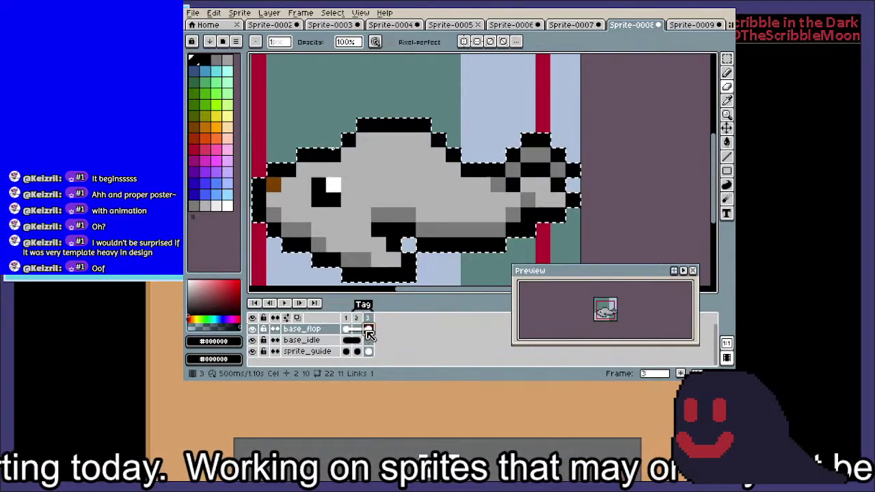
click(194, 139)
key(ctrl+d)
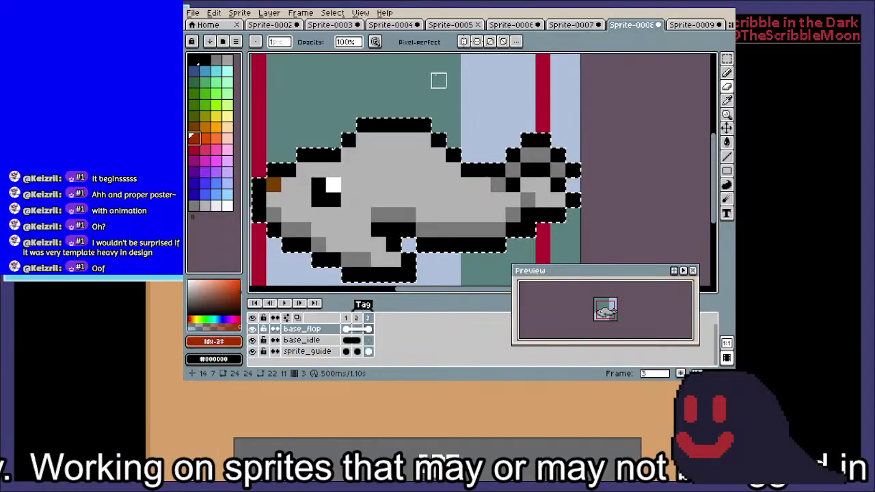
click(497, 95)
click(347, 330)
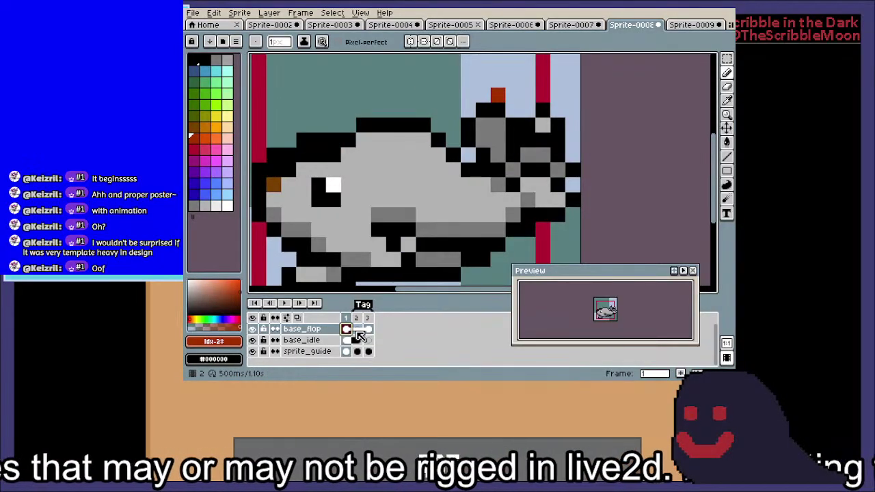
click(366, 330)
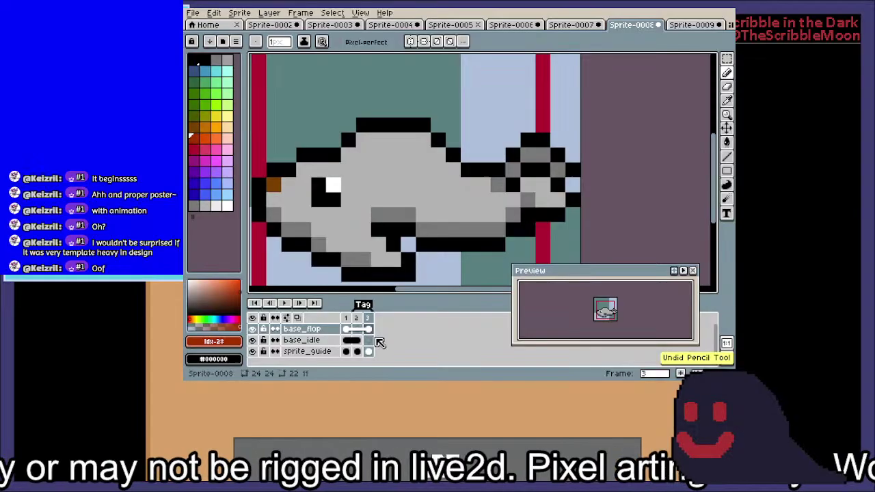
Rename the tag spanning frames 2 to 3 as move_test
click(356, 340)
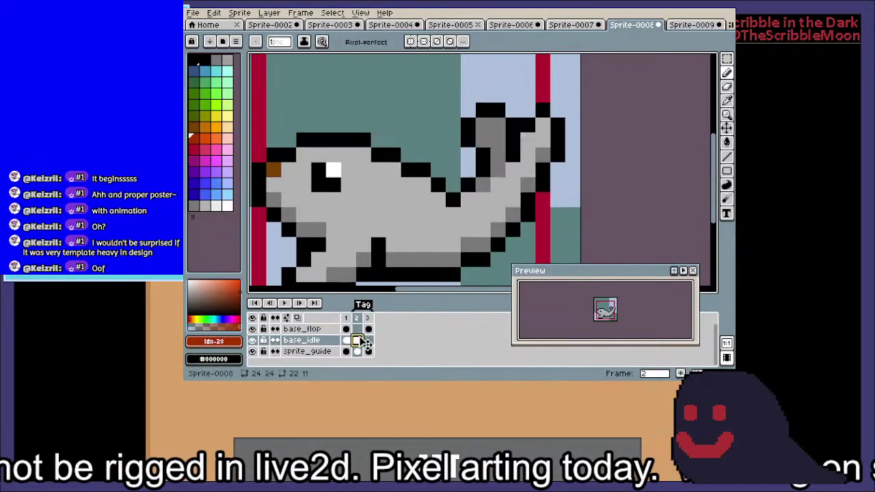
double_click(365, 306)
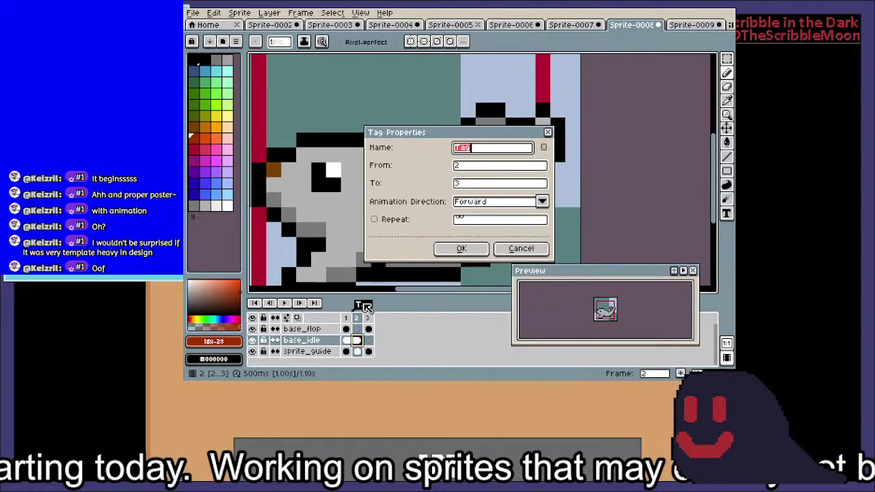
key(Return)
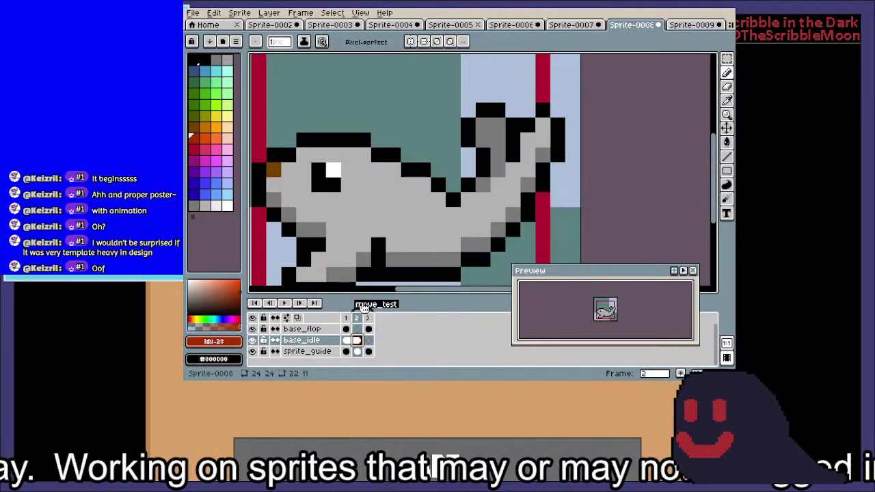
click(356, 342)
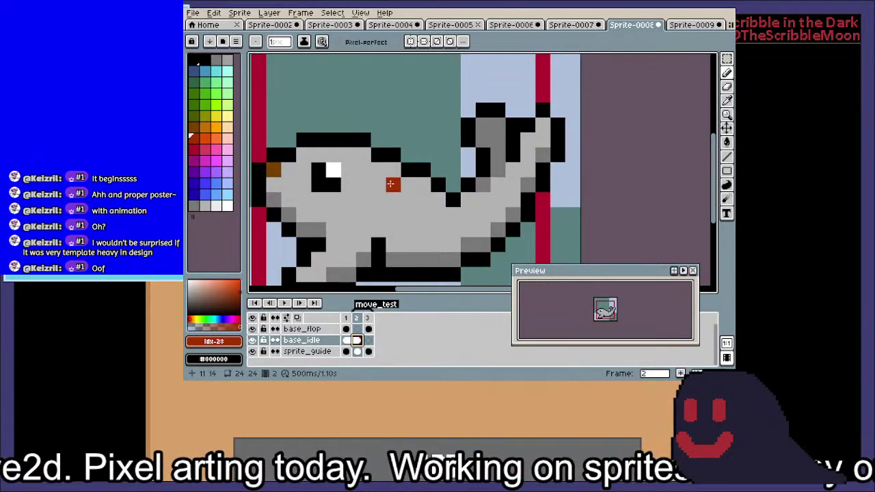
Hide the base_flop layer and keep base_idle shown in frame 1
scroll(445, 123, down, 2)
drag(445, 123, 422, 171)
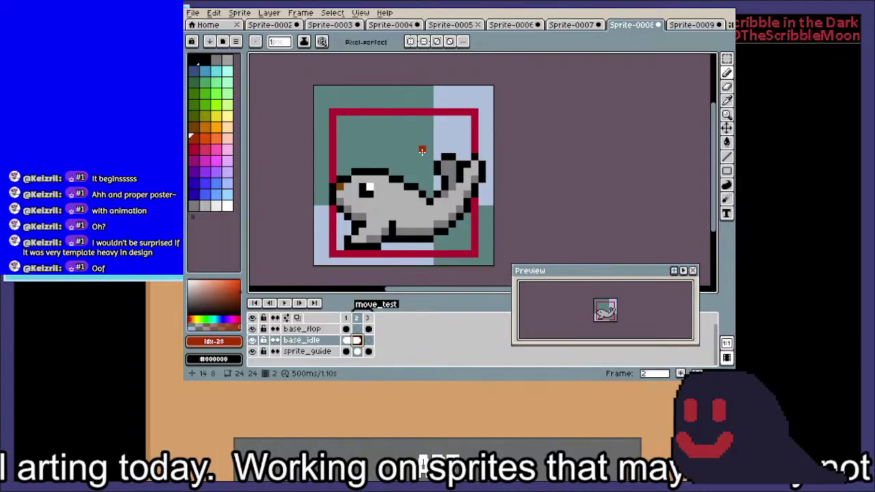
click(347, 329)
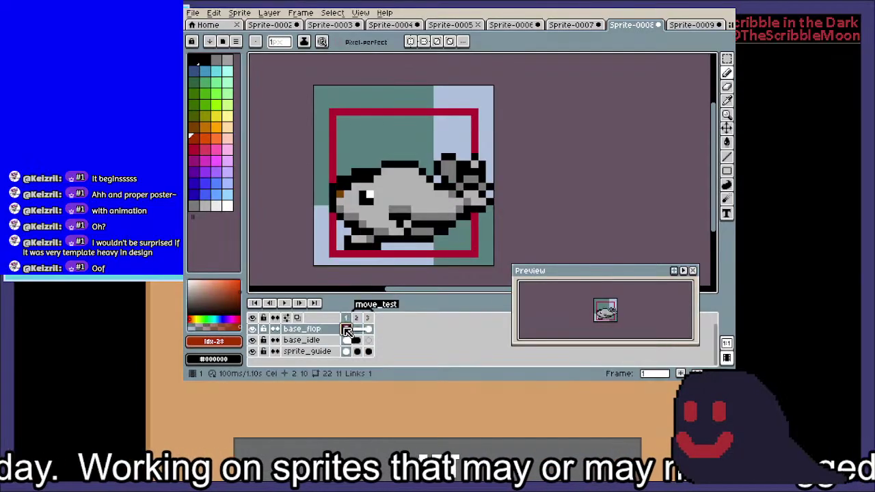
click(265, 341)
click(252, 340)
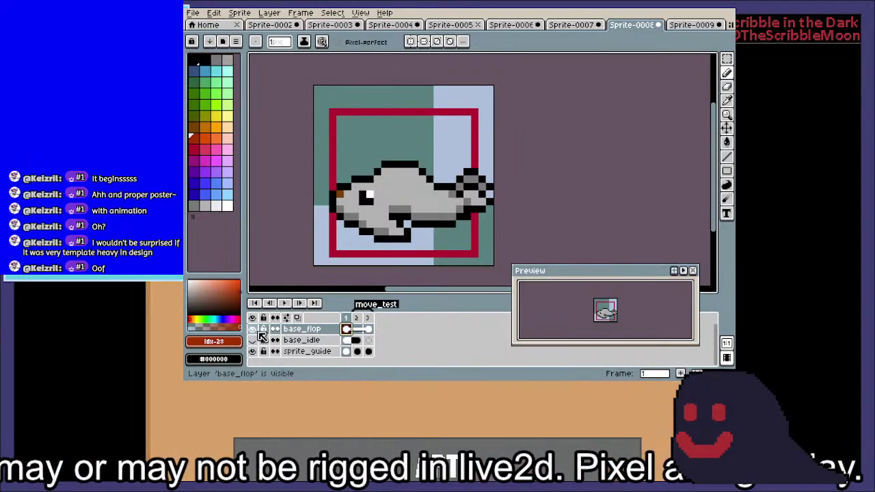
click(253, 340)
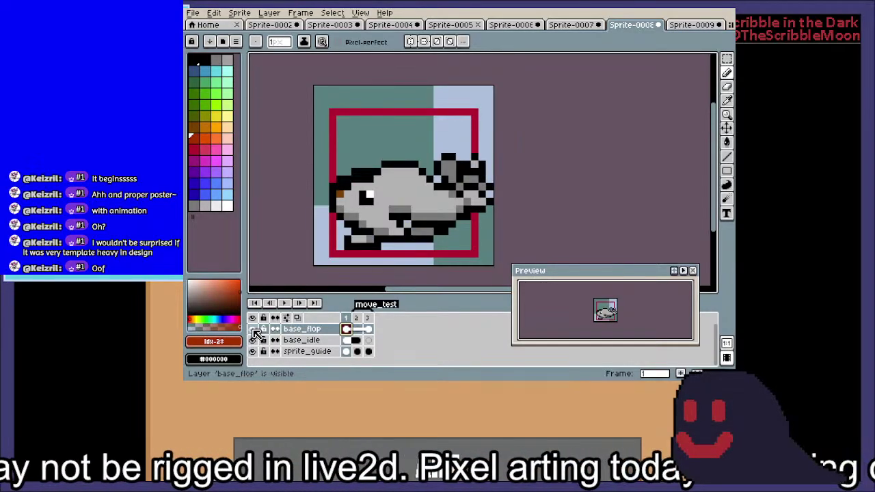
click(252, 329)
Duplicate the base_idle layer and rename the copy base_hit
right_click(304, 339)
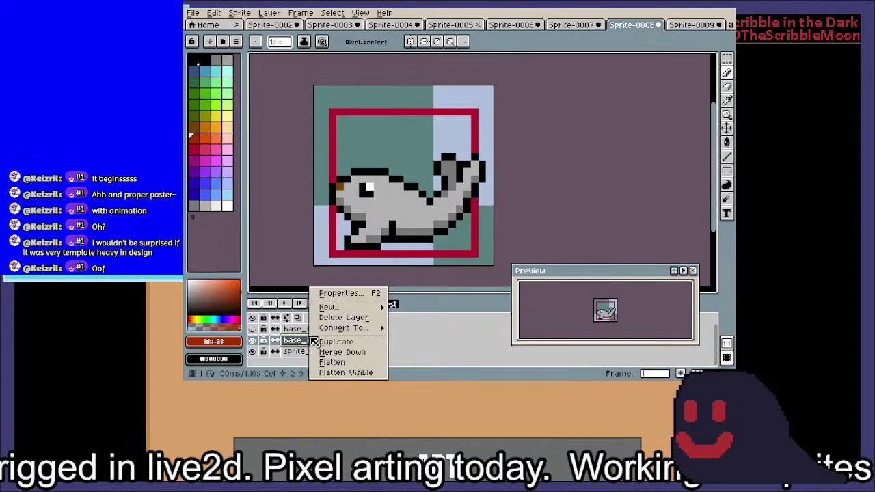
click(333, 343)
click(305, 344)
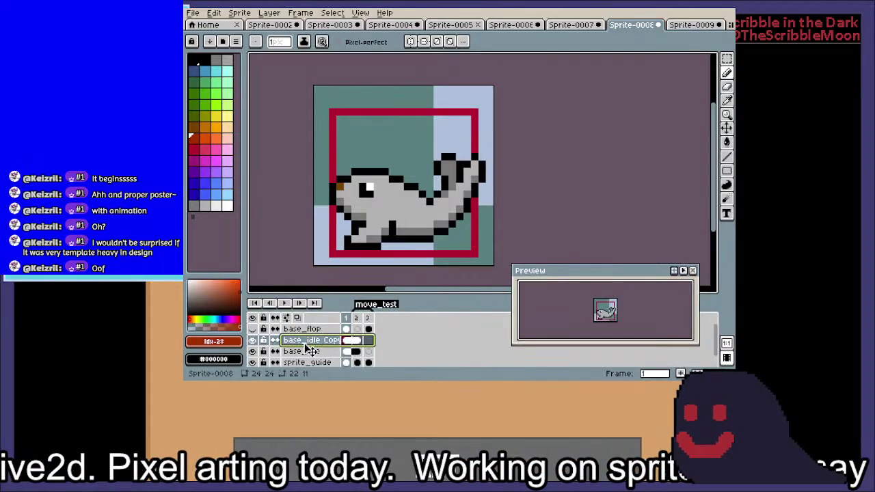
double_click(306, 344)
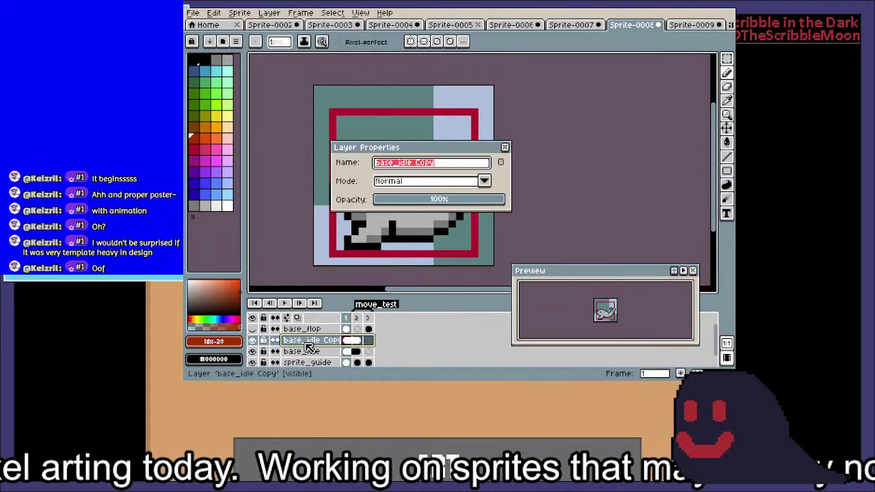
text(base_hit)
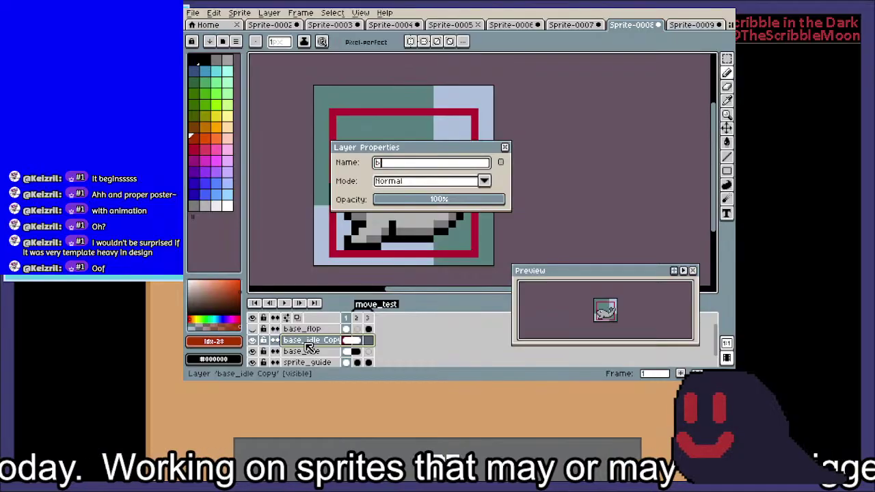
key(Return)
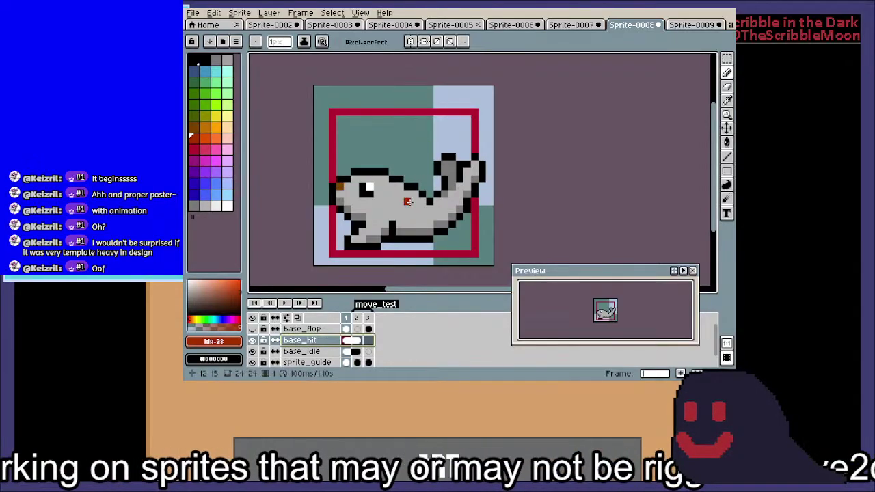
Examine the poses on the white-haired character sprite sheet in Sprite-0007, and return to the seal in Sprite-0008
mouse_move(408, 202)
mouse_down()
mouse_move(416, 160)
mouse_move(409, 194)
mouse_up()
key(m)
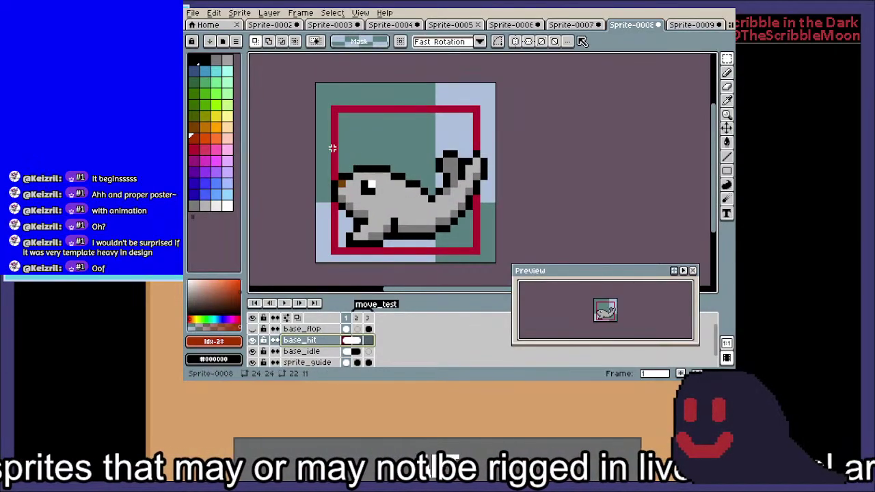
click(691, 24)
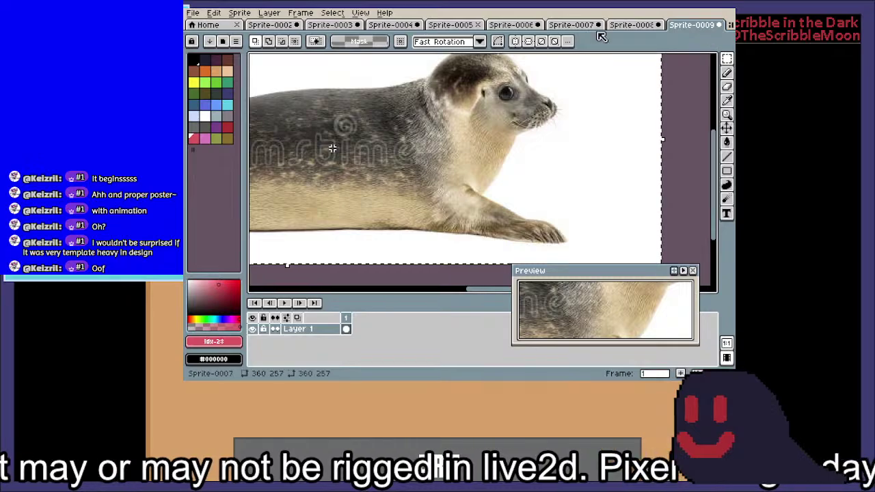
click(572, 26)
drag(539, 127, 477, 207)
drag(480, 62, 551, 128)
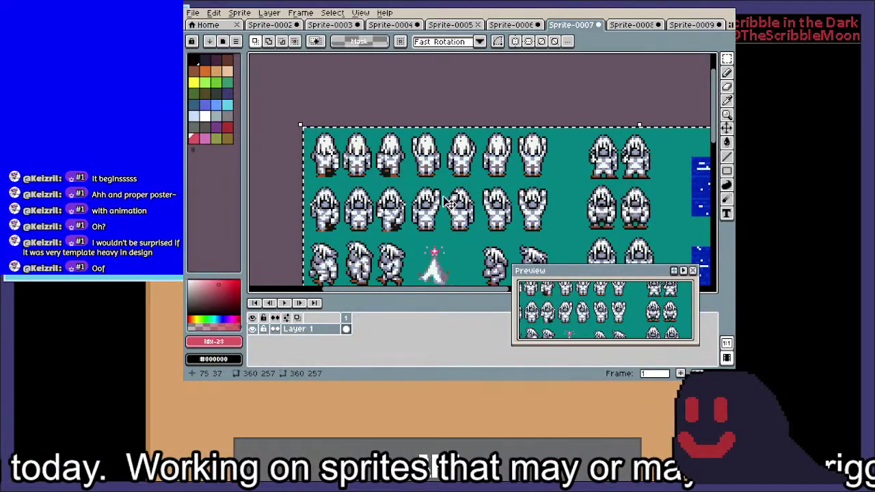
drag(443, 196, 425, 158)
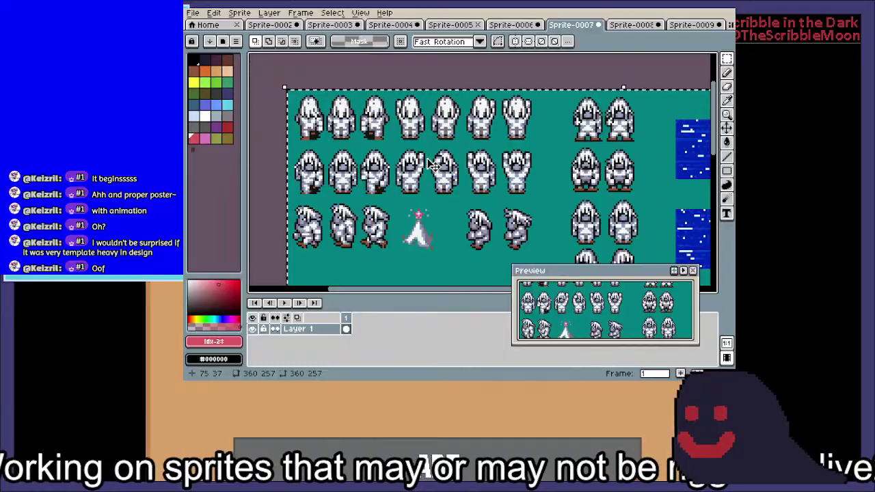
drag(365, 280, 445, 76)
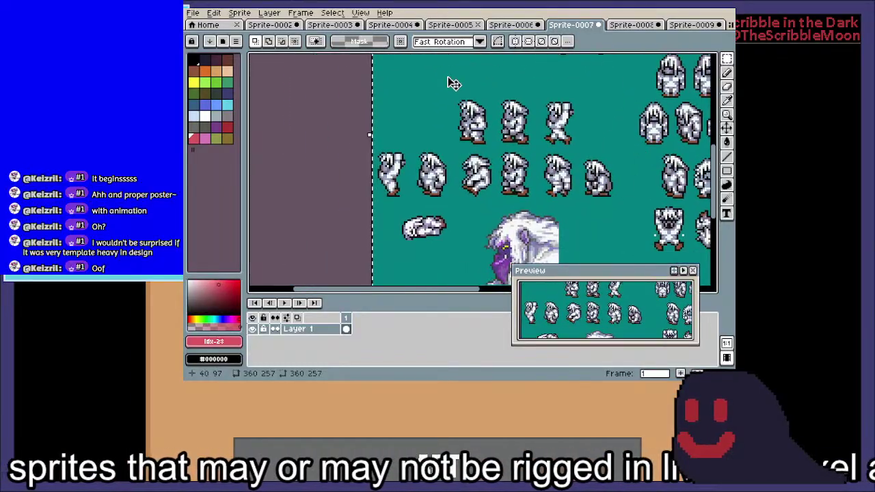
drag(504, 156, 430, 209)
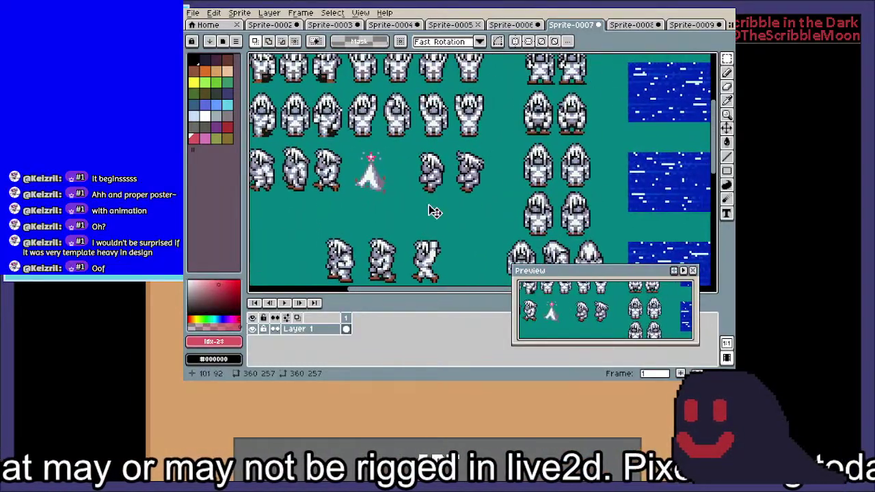
click(680, 26)
click(643, 24)
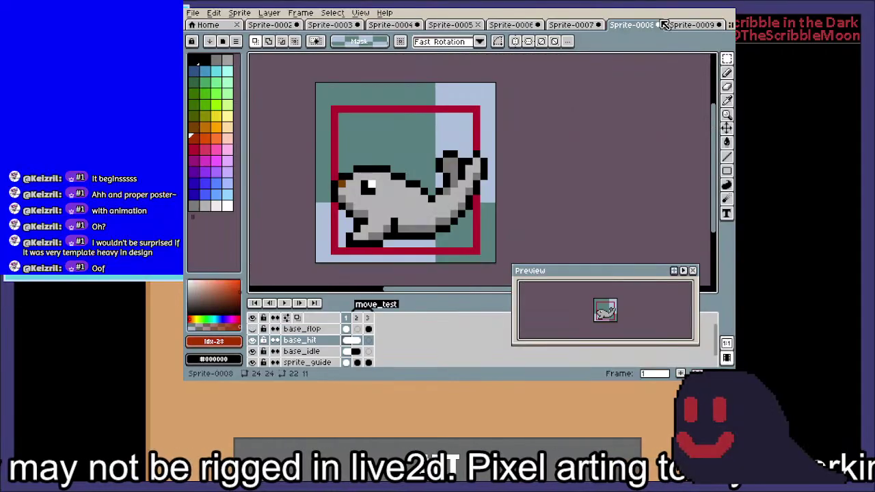
Make the base_hit cel in frame 1 active and hide the base_idle layer
scroll(351, 233, up, 4)
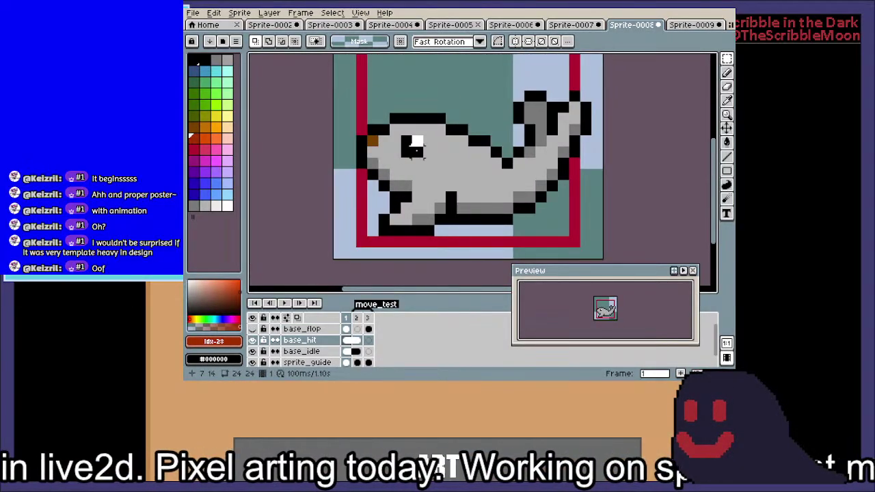
click(356, 340)
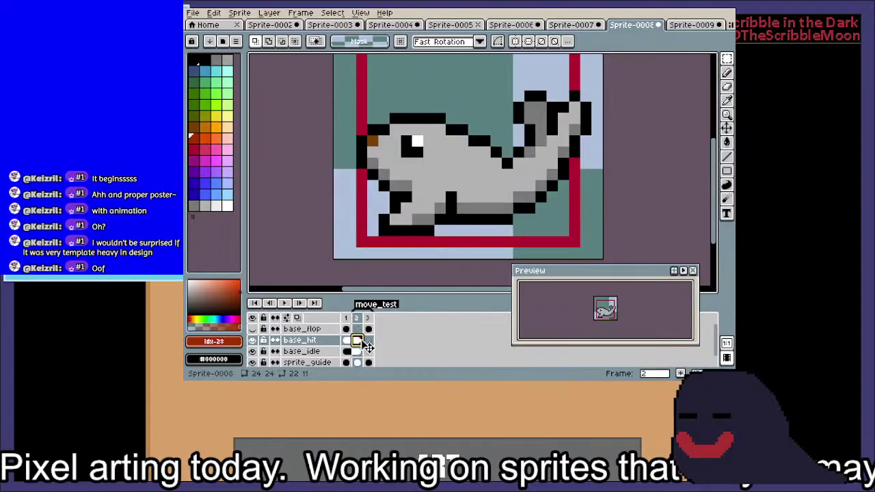
click(346, 339)
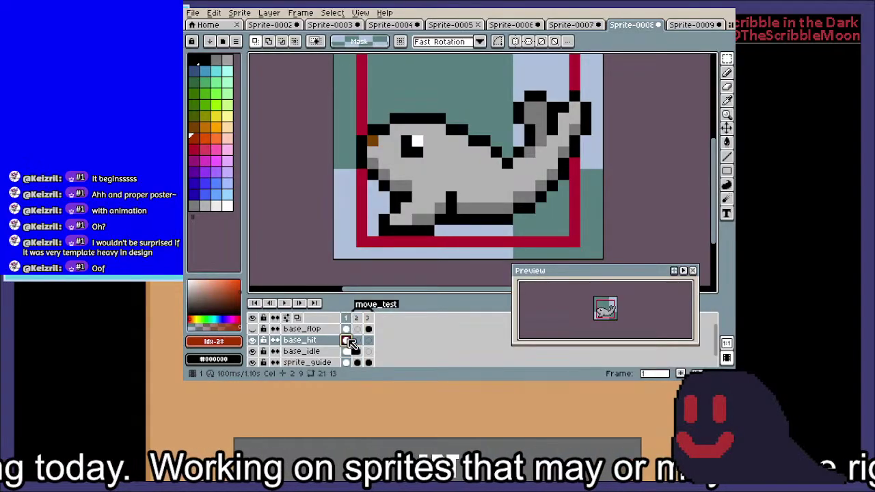
drag(393, 162, 386, 176)
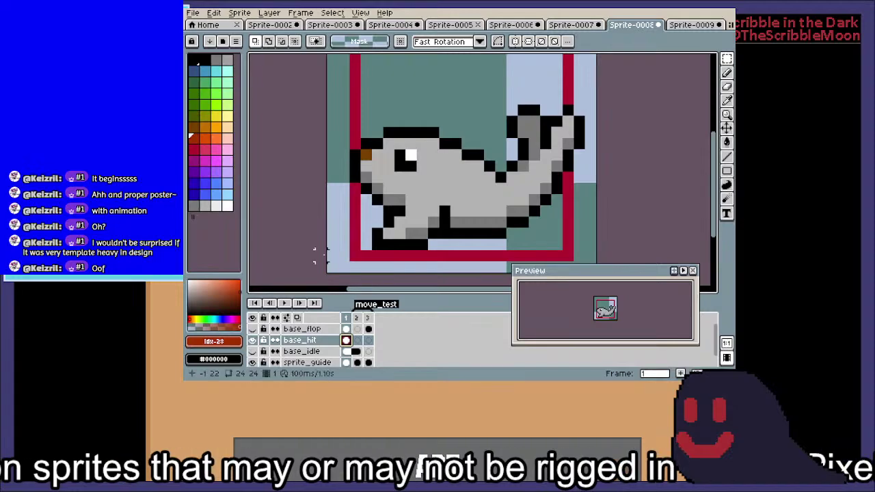
Try flipping the seal's 7 by 7 pixel head area horizontally and moving it to position 6, 11, and undo it
key(m)
drag(359, 205, 441, 127)
key(shift+h)
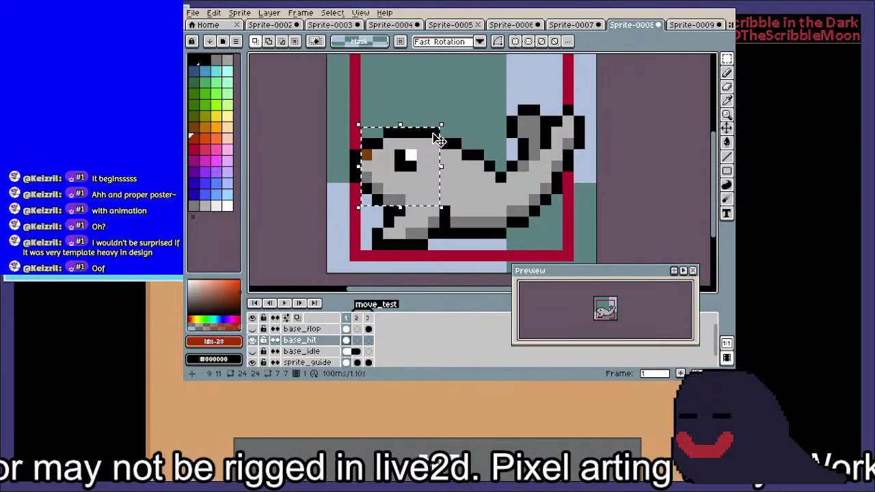
drag(409, 165, 453, 167)
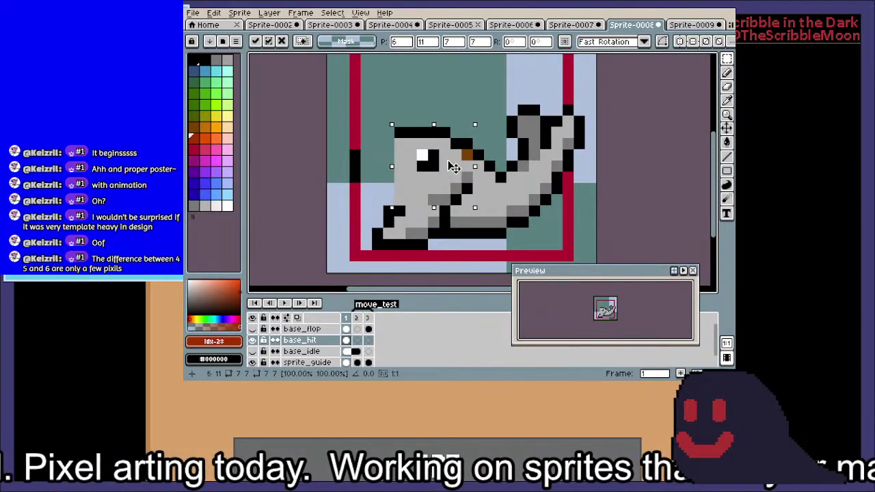
key(Return)
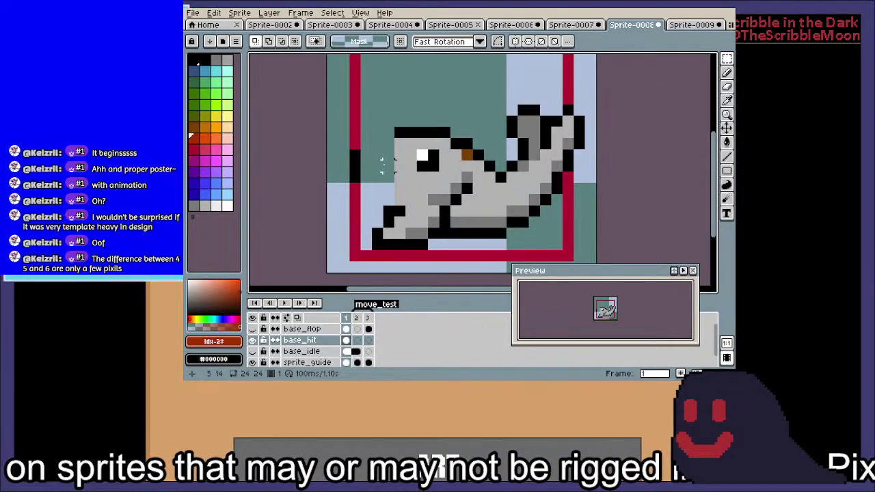
key(ctrl+z)
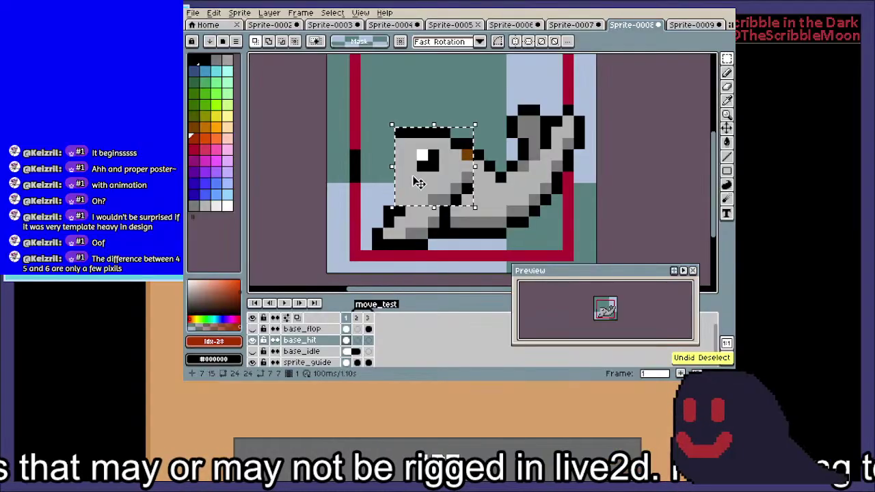
key(ctrl+z)
Flip the selected head horizontally, place it at position 6, 10 and deselect it
click(396, 171)
drag(401, 177, 419, 170)
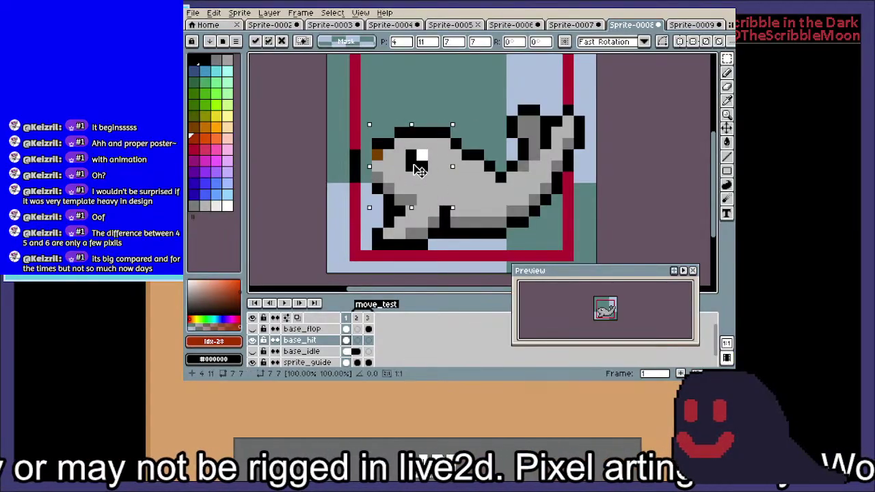
drag(416, 158, 422, 157)
key(shift+h)
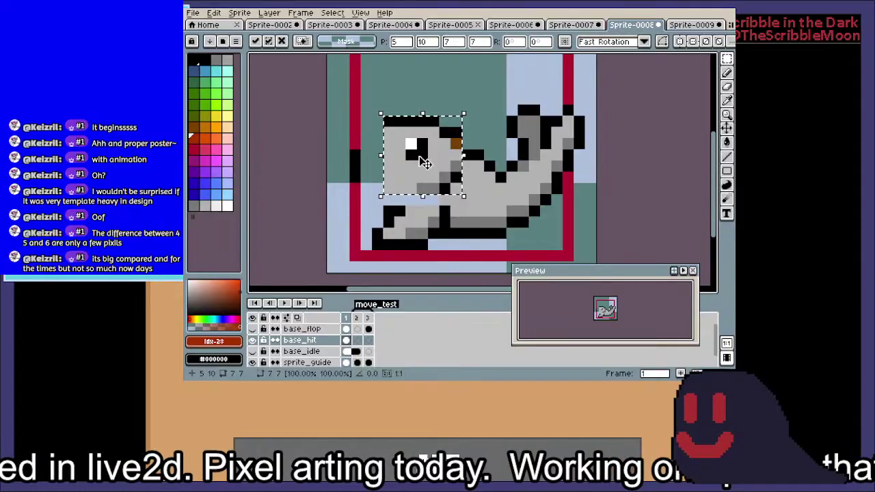
key(Right)
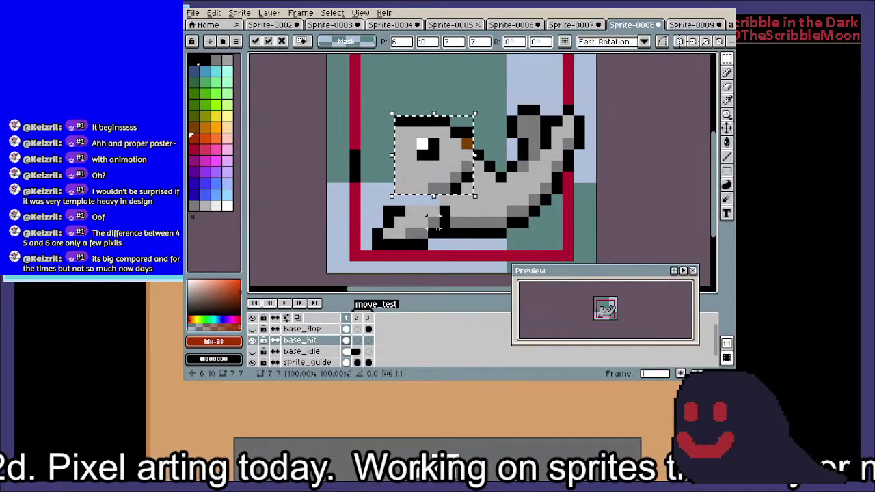
click(431, 199)
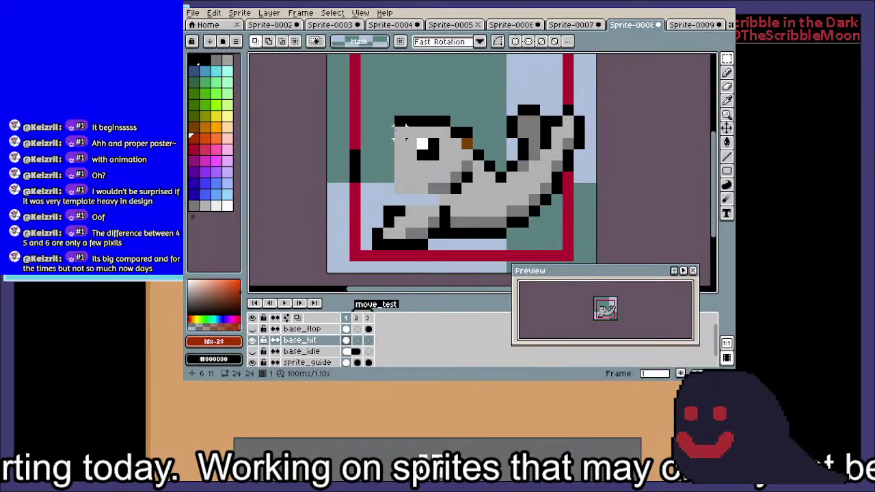
Outline the front of the flipped snout in black and erase the stray outline pixels left from the old snout
key(i)
click(400, 123)
key(b)
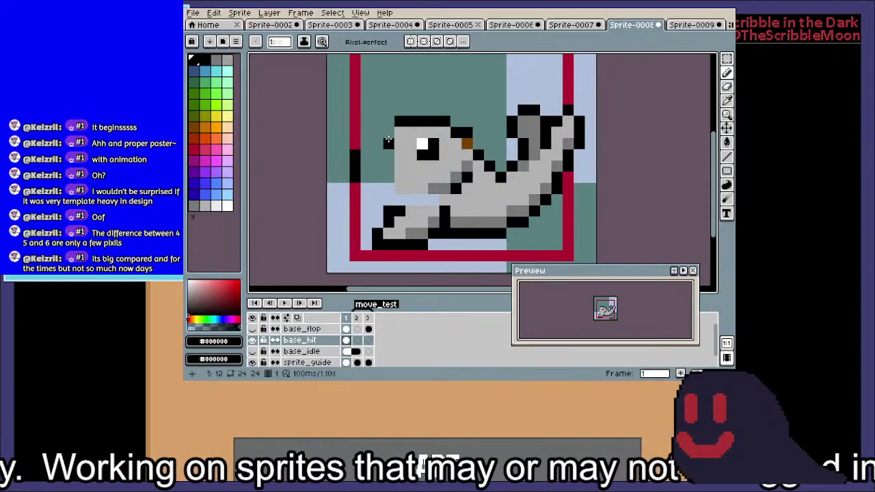
key(e)
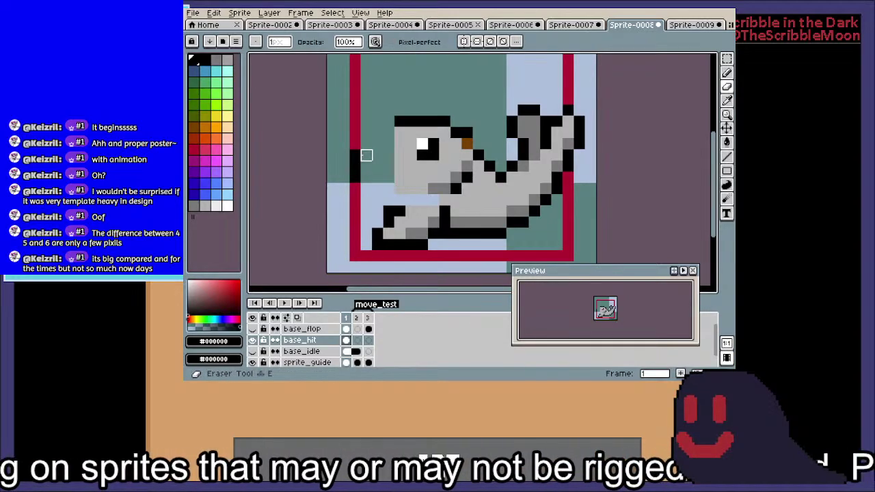
key(b)
click(388, 132)
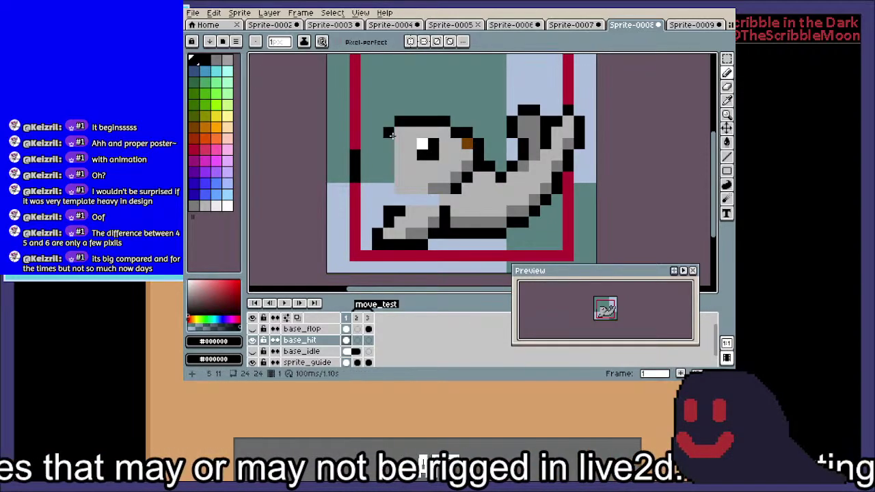
key(e)
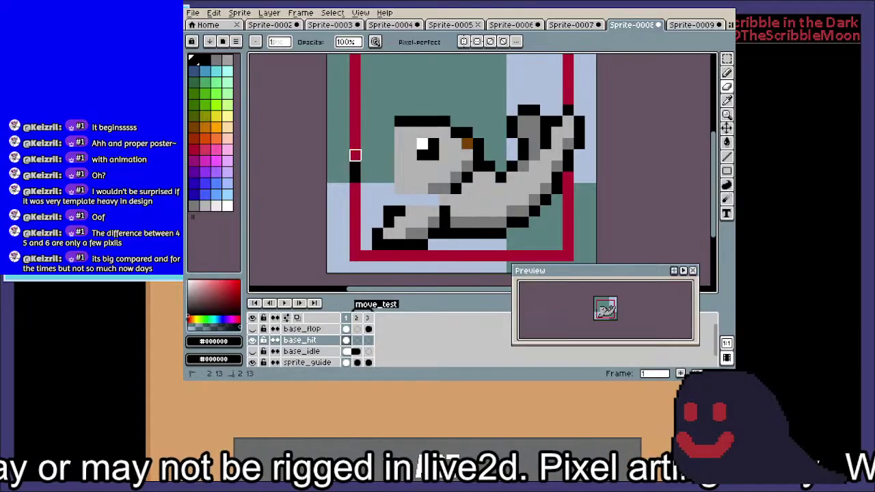
drag(356, 153, 355, 188)
Draw a black outline from the back of the head down to the top of the front flipper
key(b)
drag(387, 132, 370, 165)
shift+click(374, 166)
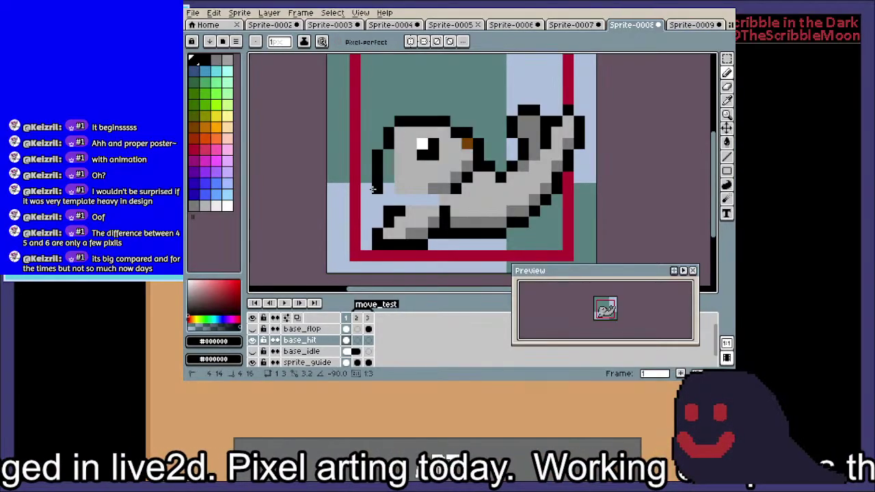
key(ctrl+z)
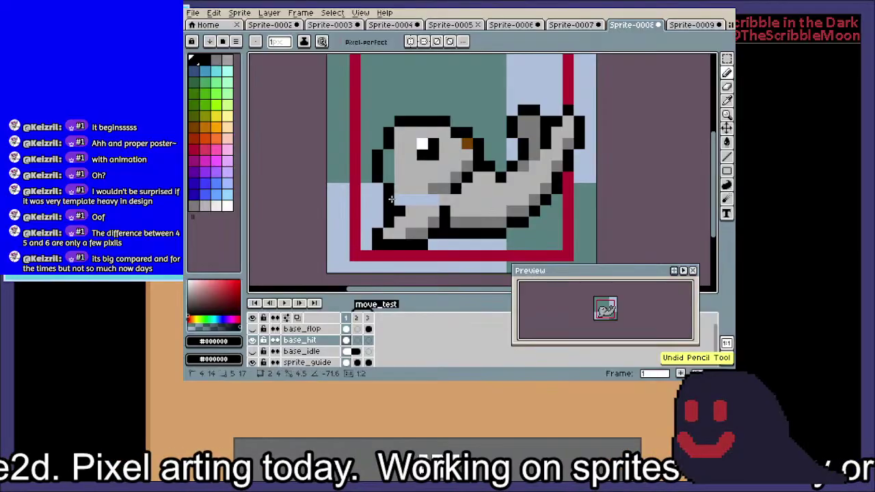
shift+click(392, 198)
drag(421, 221, 422, 210)
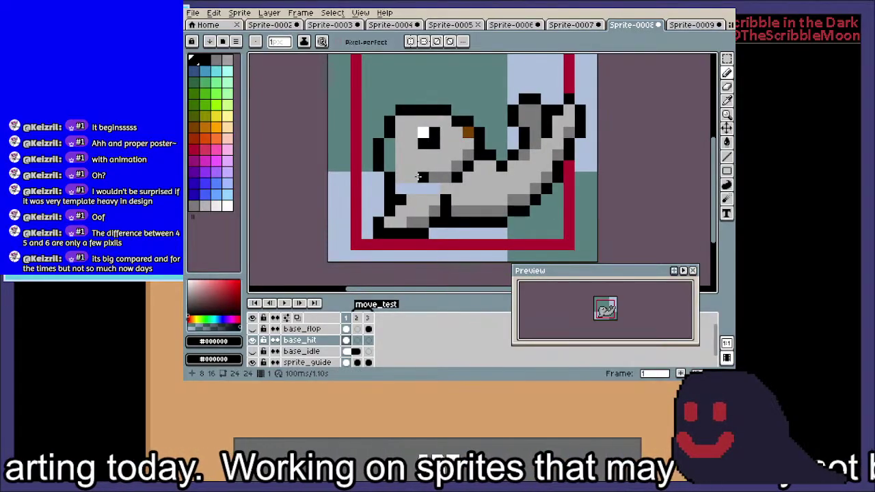
Shade the gap beneath the head with a row of dark grey #797979 sampled from the chin
key(i)
click(435, 179)
key(b)
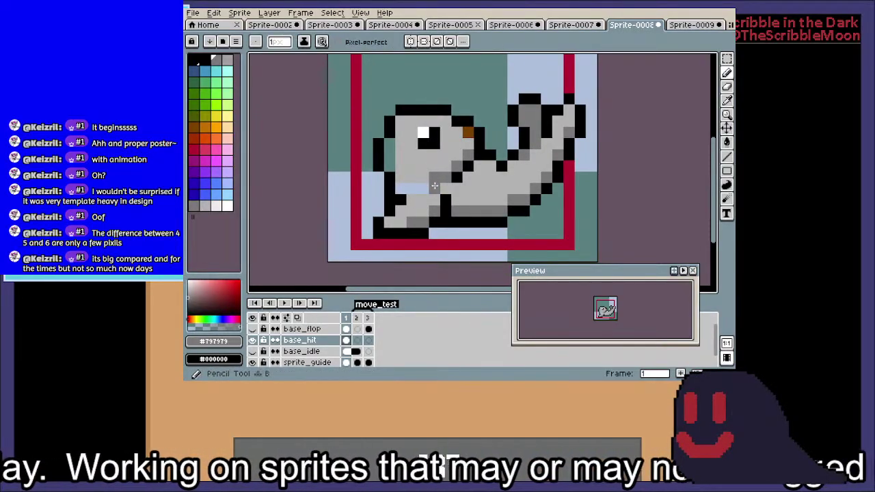
shift+click(399, 189)
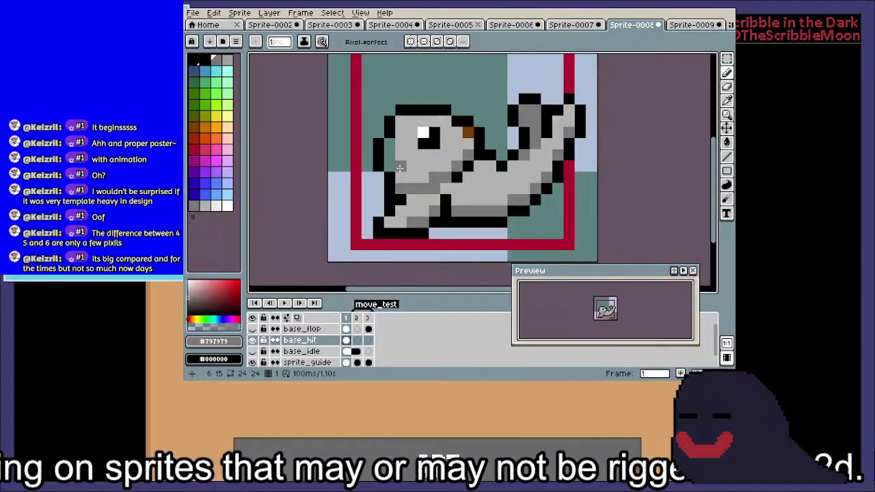
Fill the gap inside the outline at the back of the head with sampled light grey #b2b2b2
key(i)
click(403, 161)
key(b)
drag(389, 166, 391, 145)
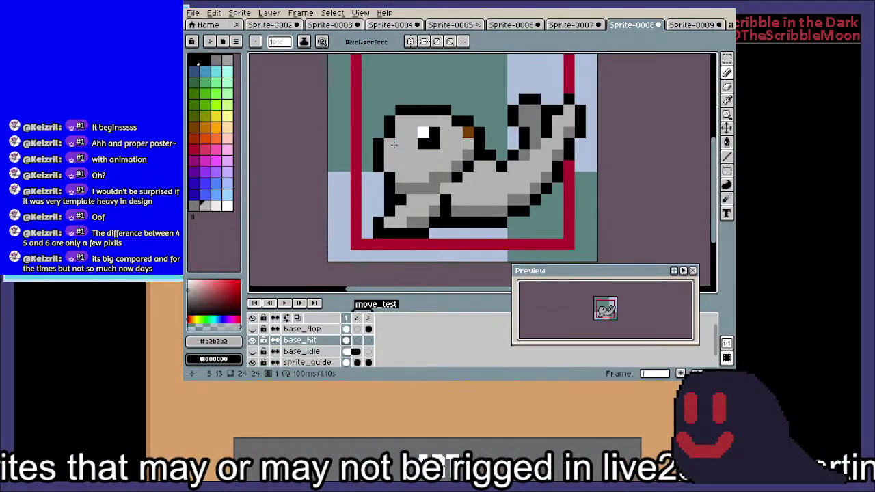
scroll(394, 145, down, 2)
scroll(424, 178, up, 3)
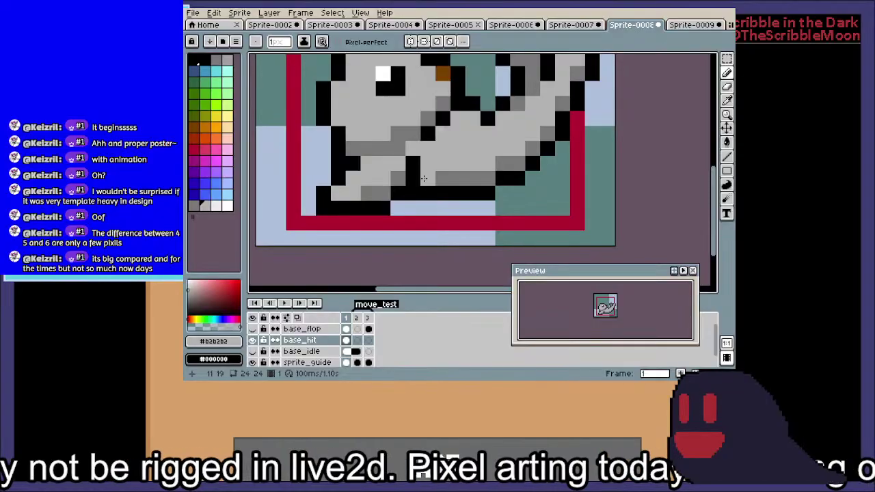
click(424, 178)
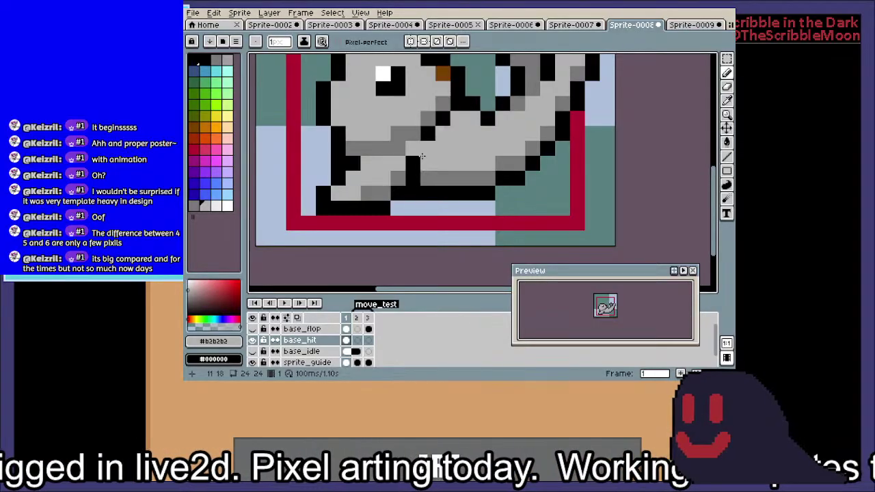
key(m)
drag(421, 156, 313, 217)
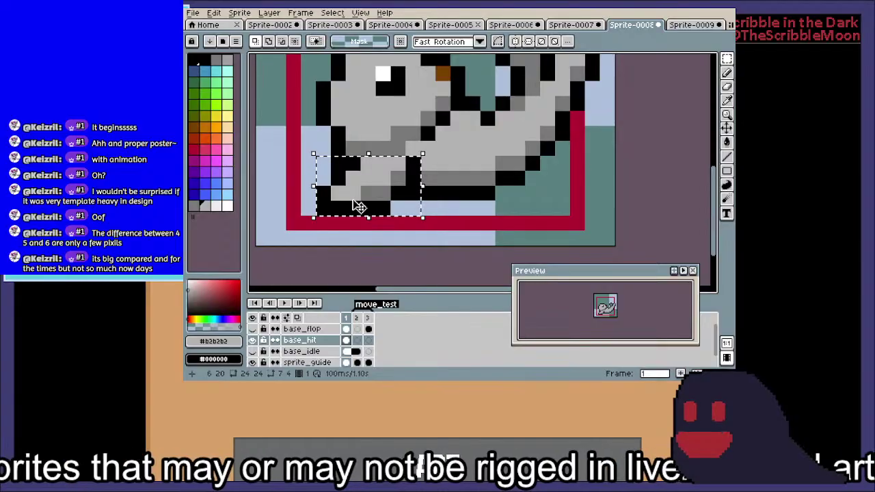
drag(380, 137, 411, 188)
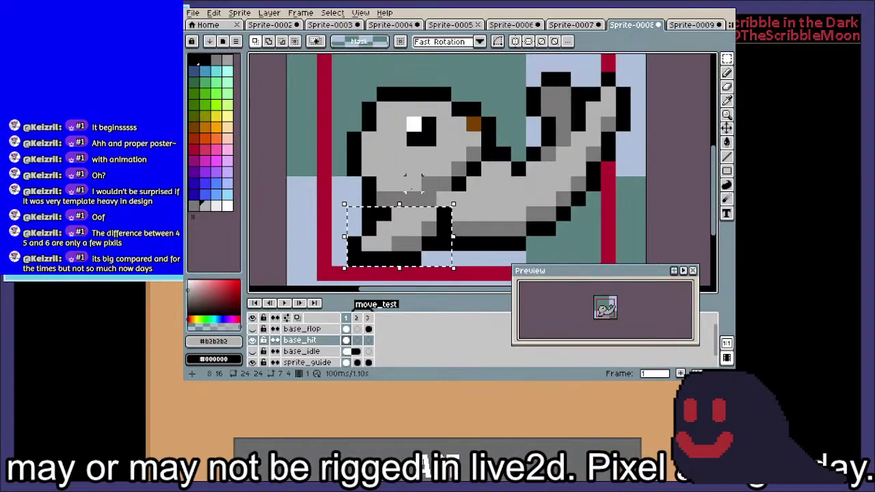
key(shift+h)
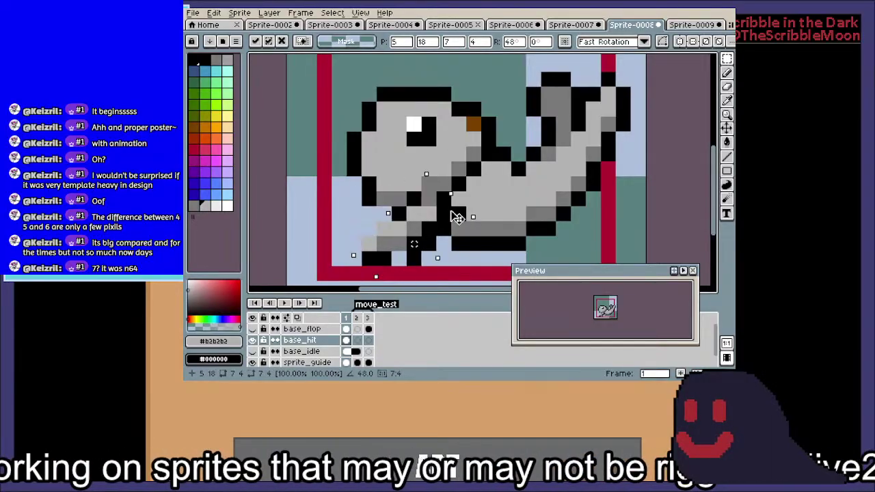
drag(444, 222, 486, 197)
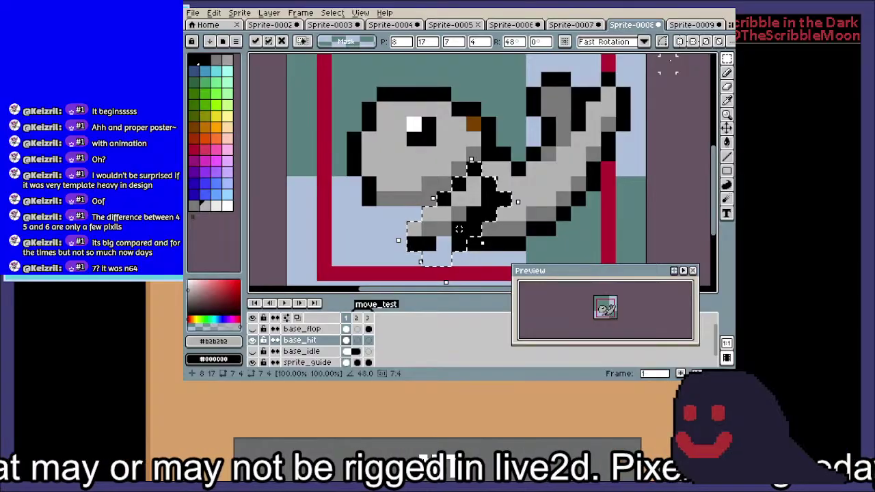
key(Escape)
key(ctrl+d)
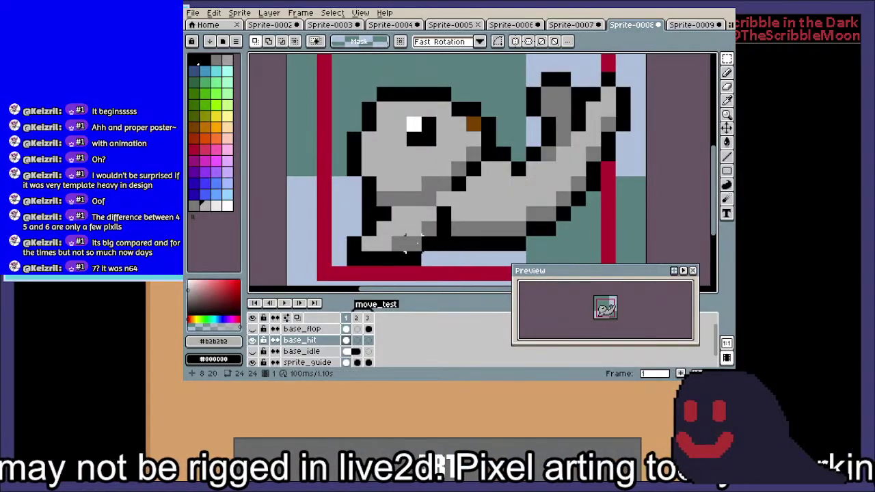
Select the 7 by 4 pixel front flipper, move it two pixels left and deselect it
drag(443, 218, 354, 259)
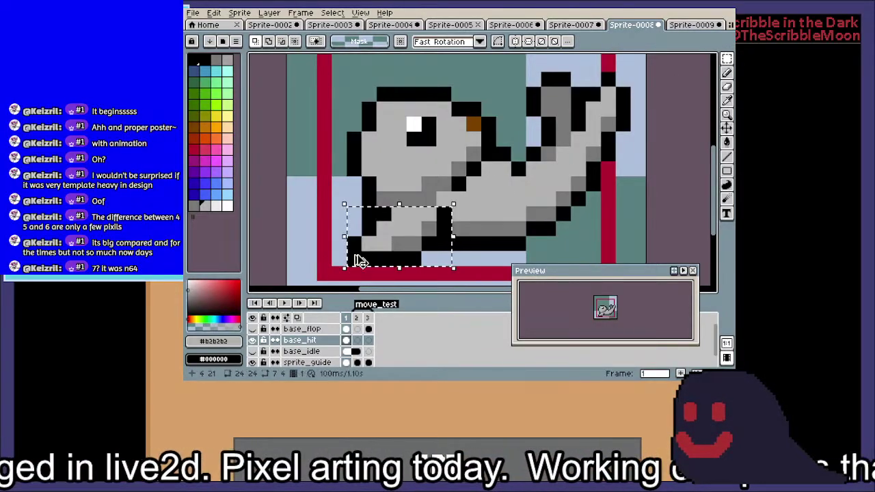
click(406, 241)
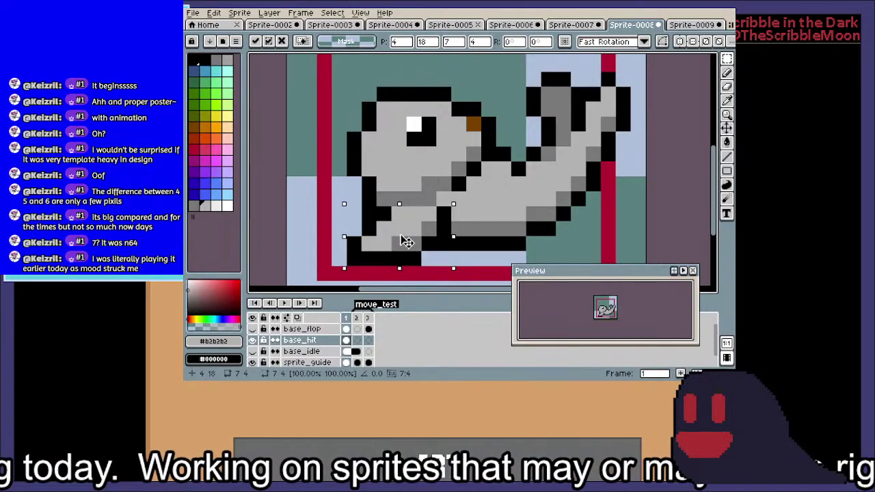
drag(406, 241, 378, 241)
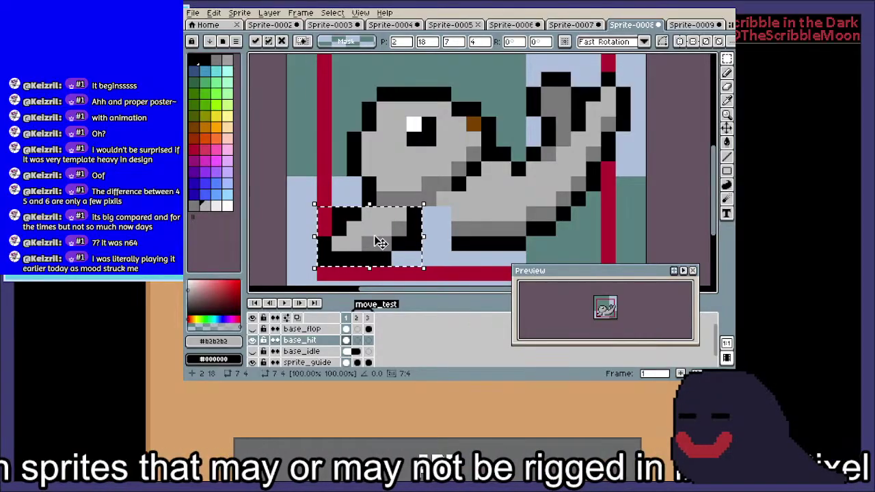
alt+click(379, 242)
key(ctrl+d)
Fill the moved flipper with sampled dark grey #797979 and erase the stray outline pixel at its upper corner
key(g)
click(369, 228)
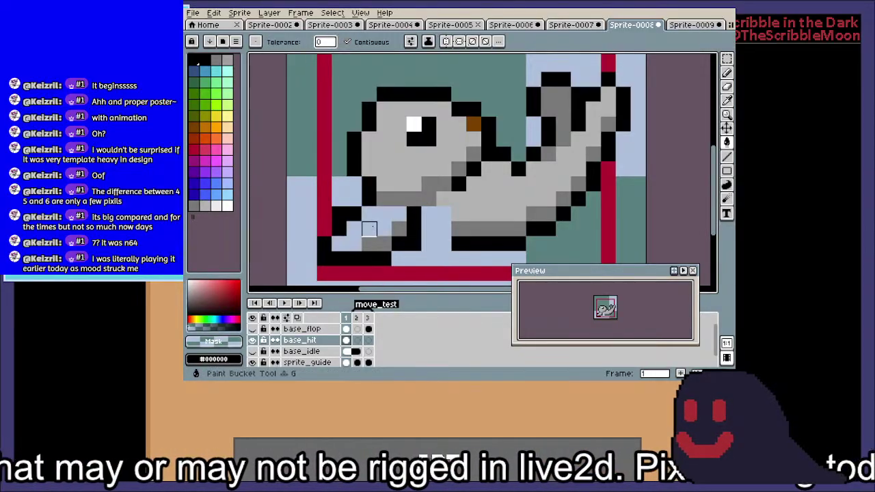
alt+right_click(399, 229)
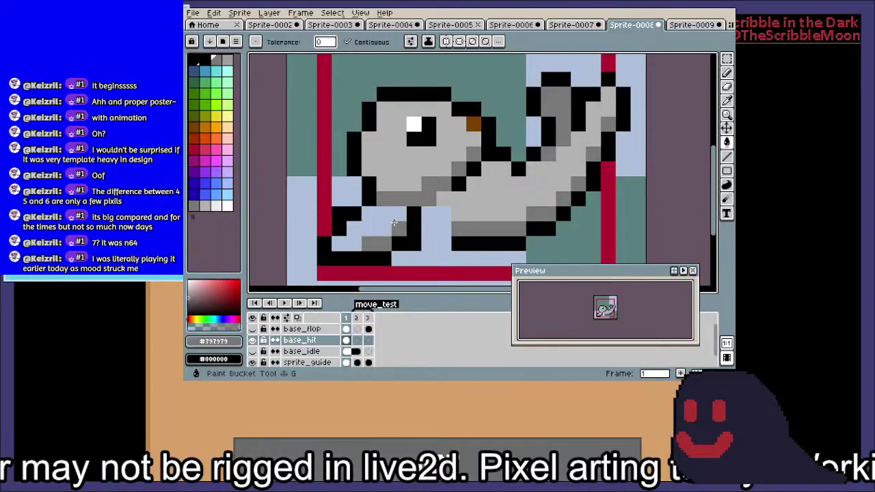
right_click(371, 221)
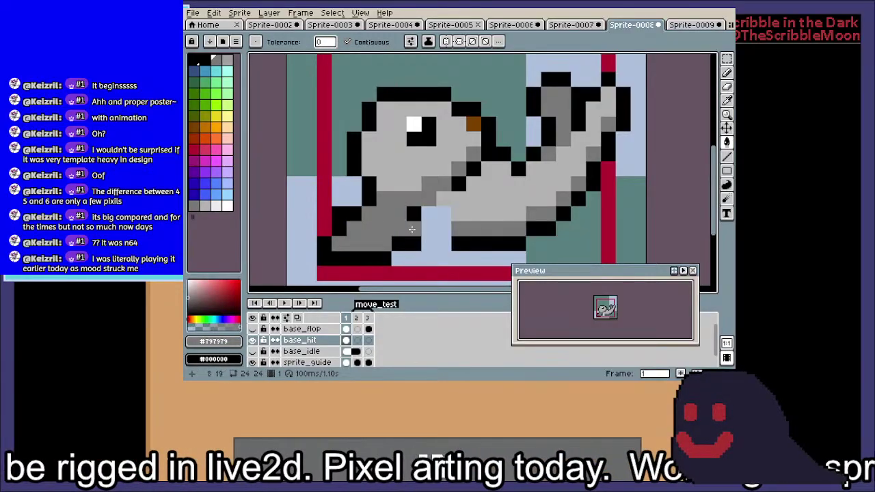
key(v)
key(e)
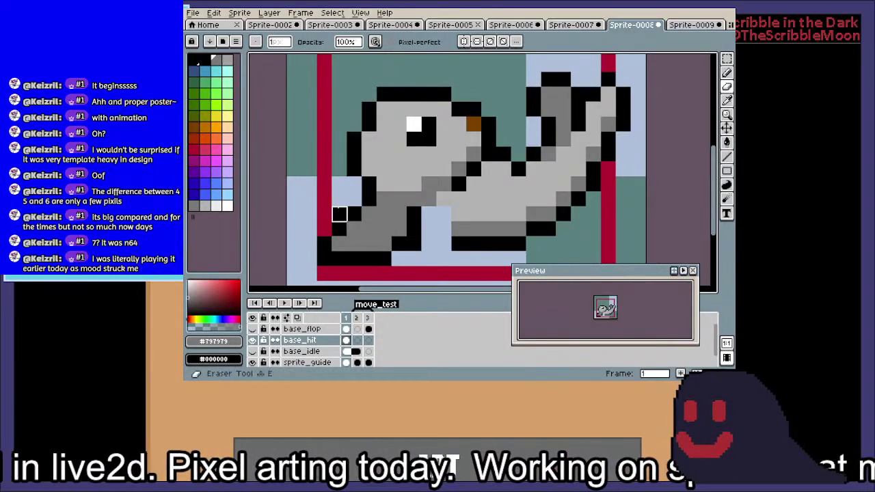
click(340, 213)
key(ctrl+b)
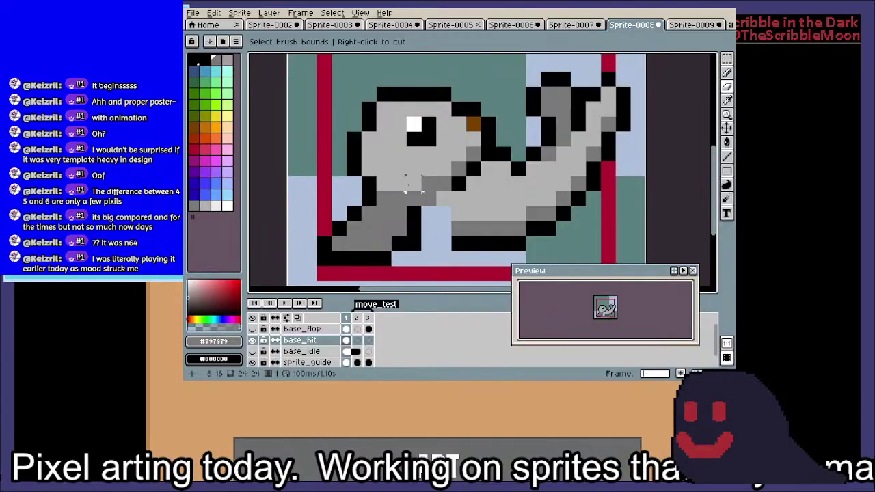
key(Escape)
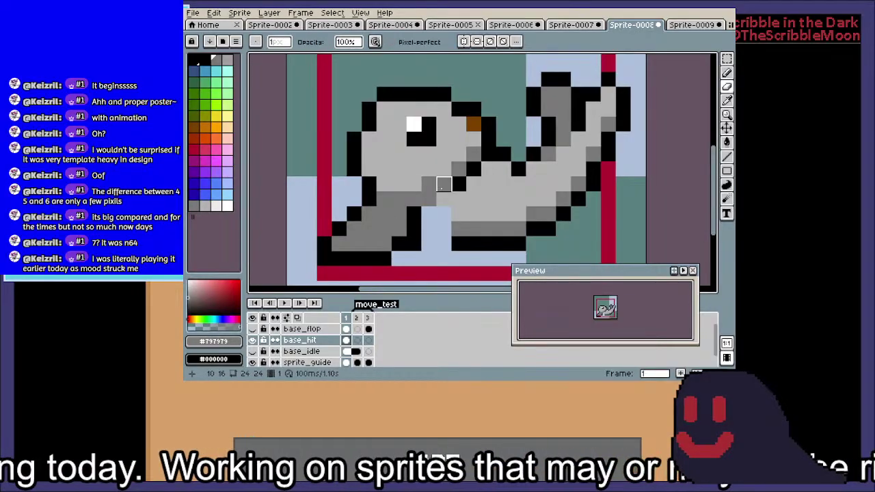
Paste a mirrored flipper copy and place a 5 by 3 pixel piece of it at 8, 18 under the body
key(ctrl+v)
drag(414, 237, 464, 227)
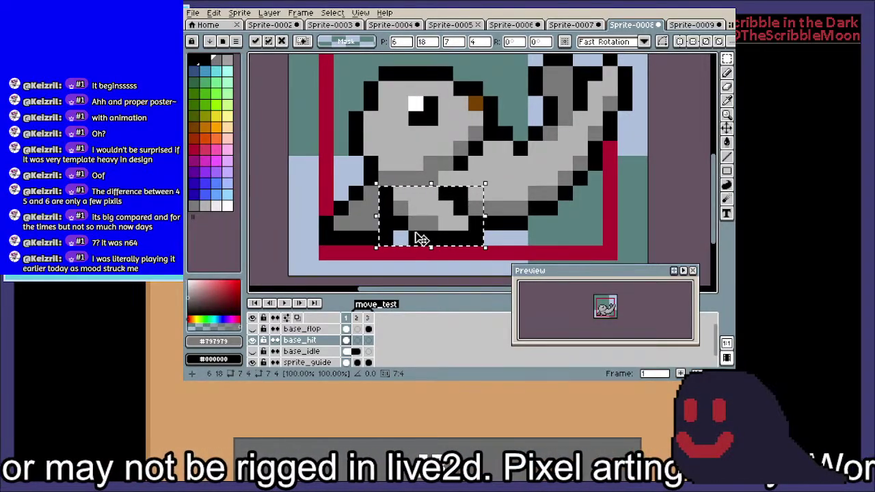
key(Escape)
drag(415, 239, 466, 208)
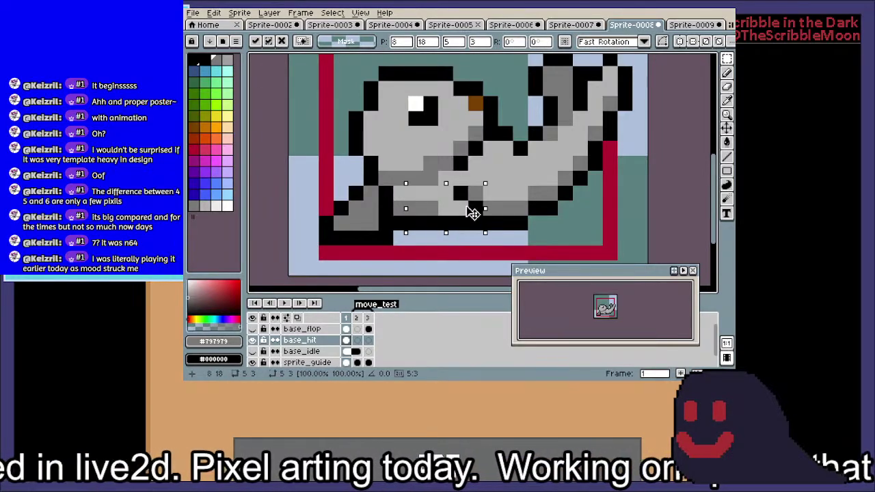
key(Return)
Add black outline pixels linking the near flipper's edge to the outline under the chin
key(i)
click(462, 186)
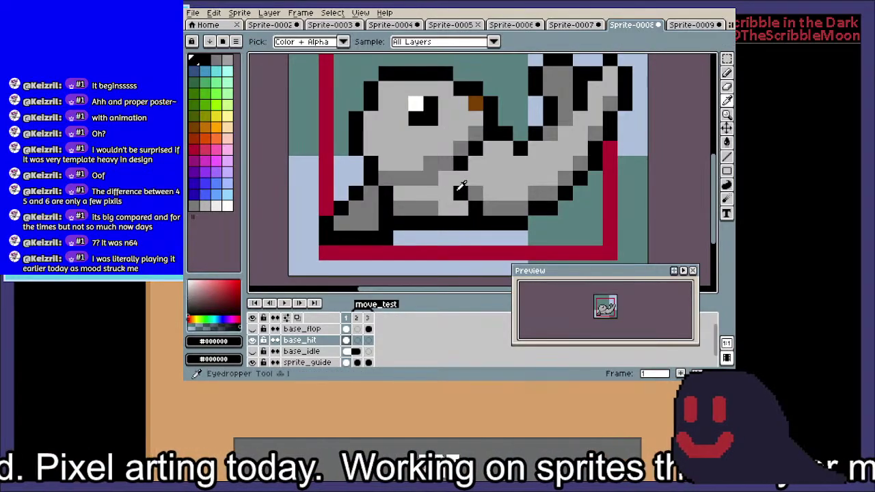
key(b)
scroll(448, 181, down, 2)
scroll(410, 154, up, 2)
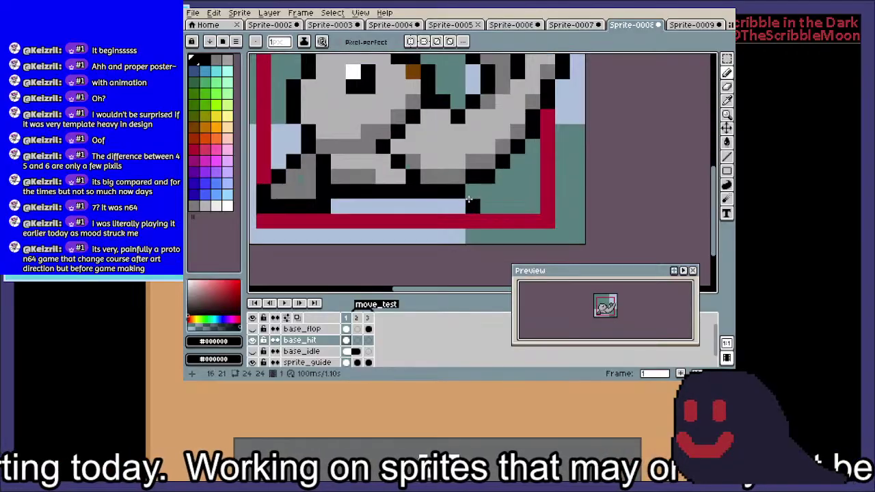
click(410, 160)
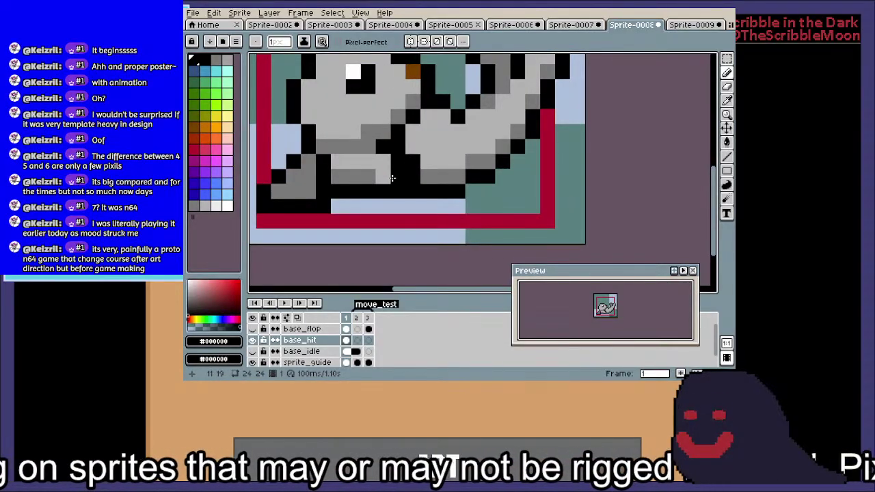
Paint the near flipper's inner pixels light grey #b2b2b2 down through the belly outline
alt+click(392, 177)
click(382, 191)
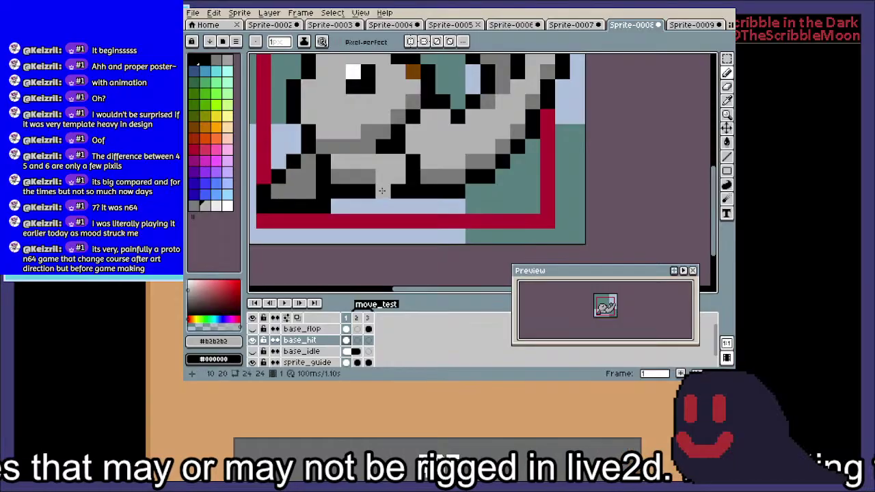
click(394, 193)
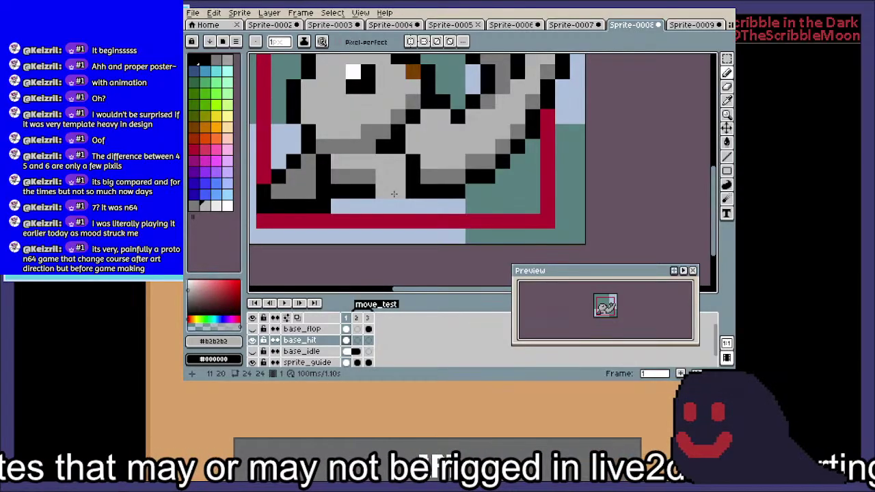
Extend the black line under the chin toward the neck and paint over the surplus black pixels with #b2b2b2
alt+click(414, 179)
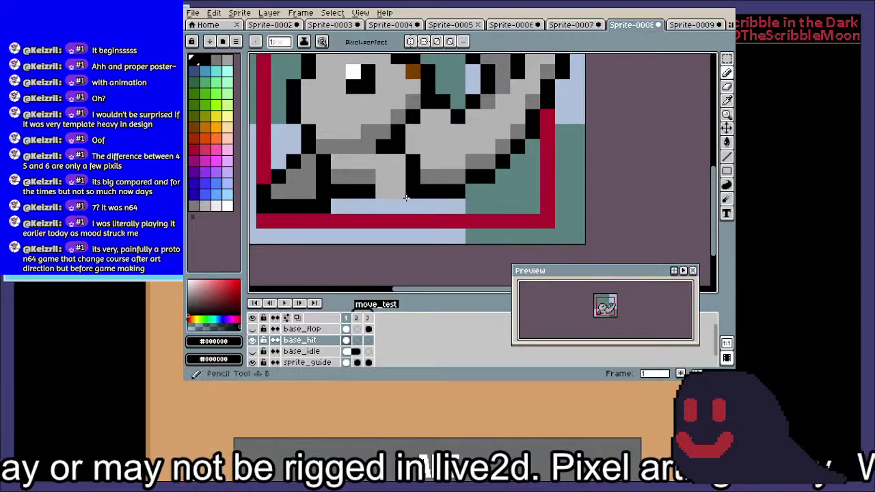
click(396, 206)
key(ctrl+z)
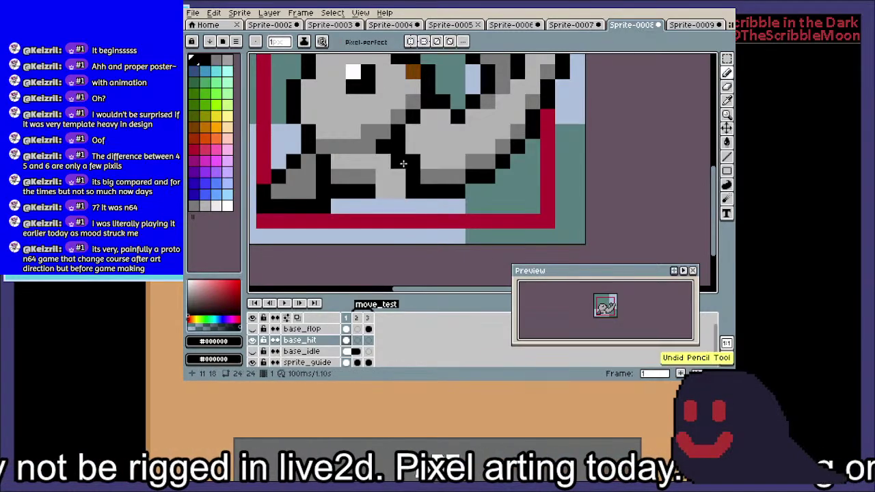
click(377, 134)
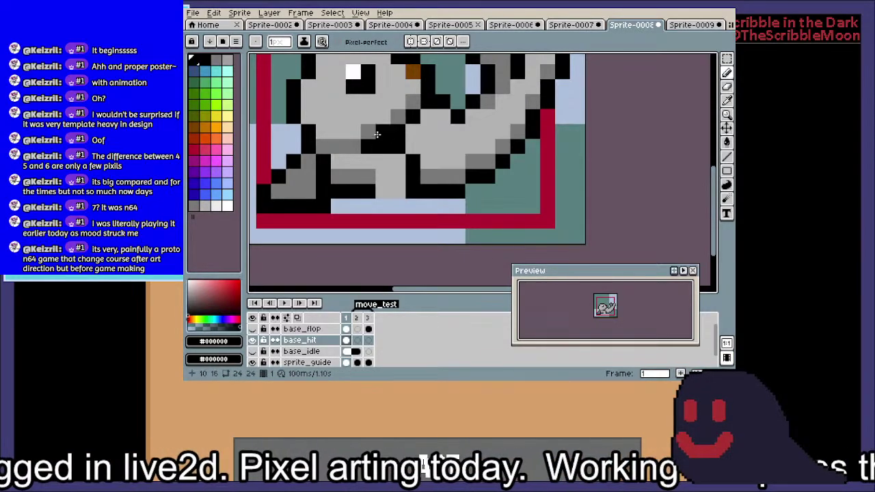
alt+click(386, 172)
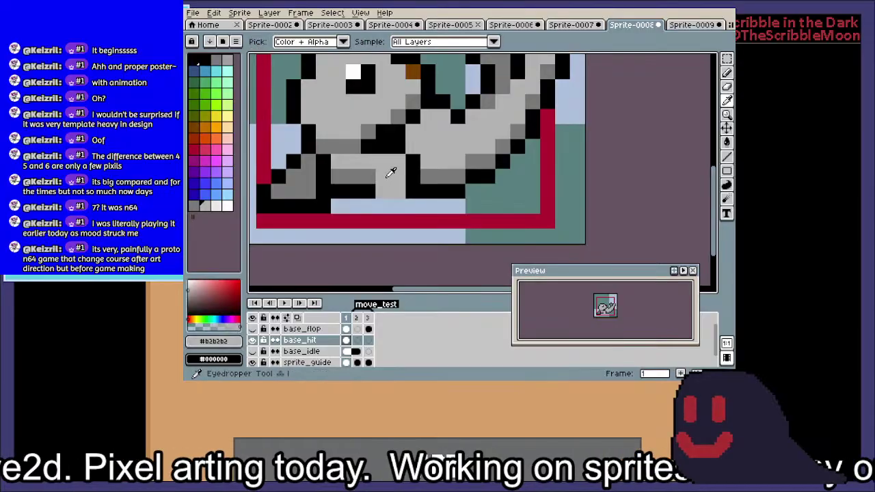
click(397, 147)
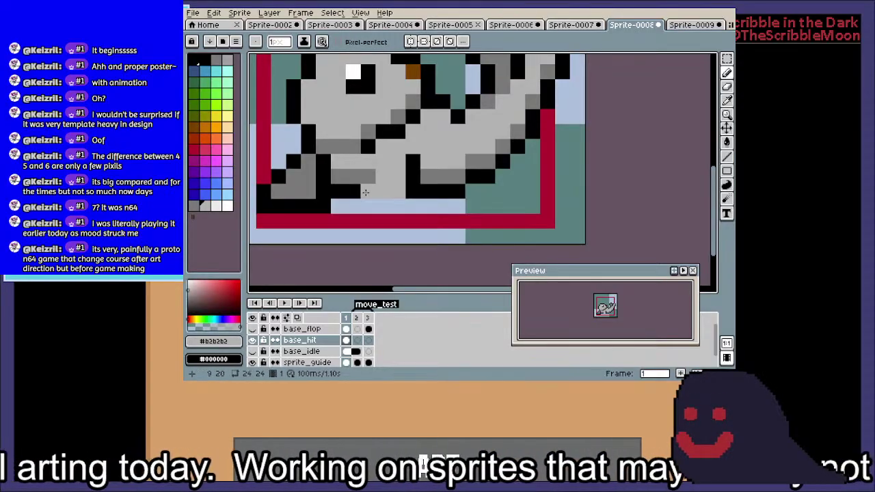
Close the near flipper's lower outline in black and shade the pixels above it and below the neck with #797979
alt+click(363, 195)
click(383, 176)
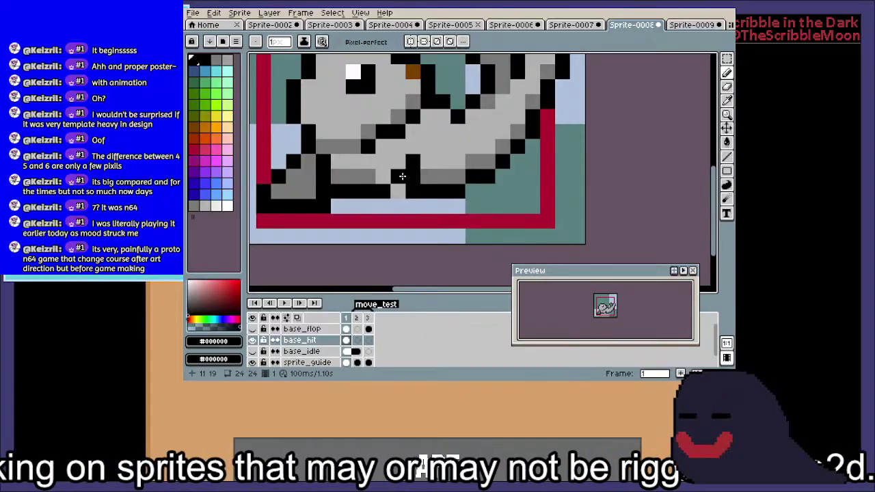
key(i)
click(374, 175)
key(b)
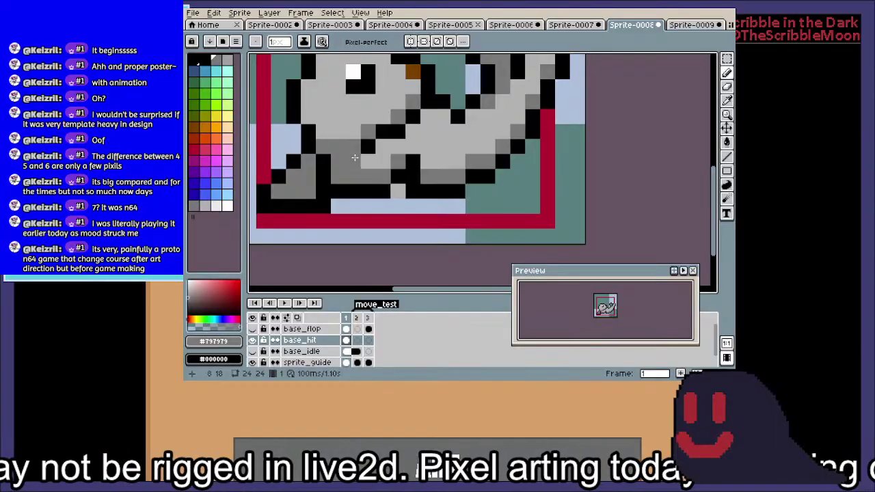
Continue the diagonal outline below the chin with a black pixel and fill the grey gap in the belly outline black
key(i)
click(378, 141)
key(b)
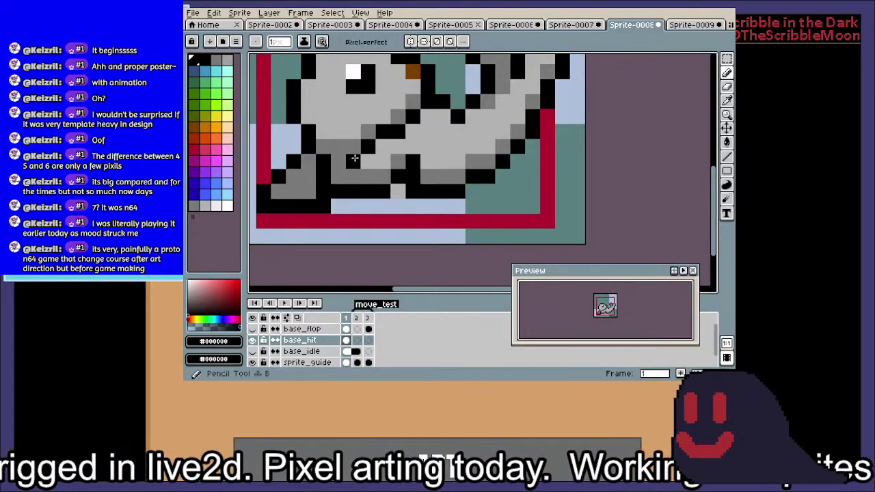
scroll(376, 203, down, 1)
scroll(377, 203, up, 3)
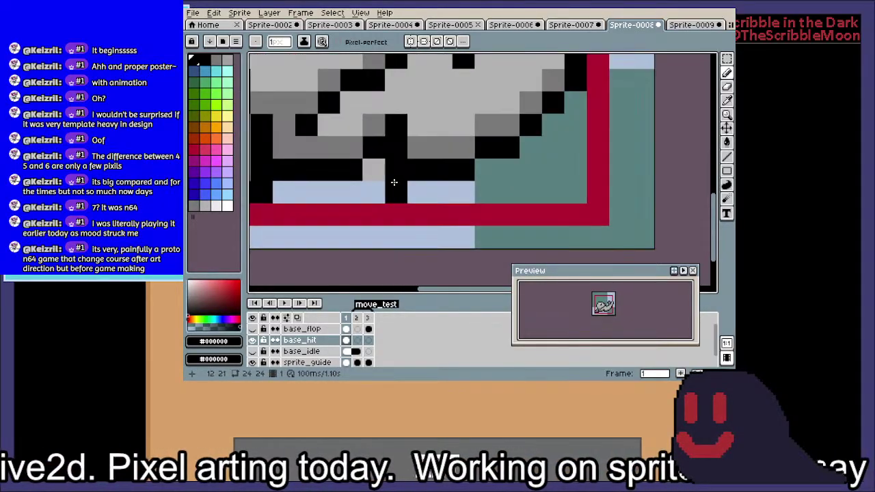
key(m)
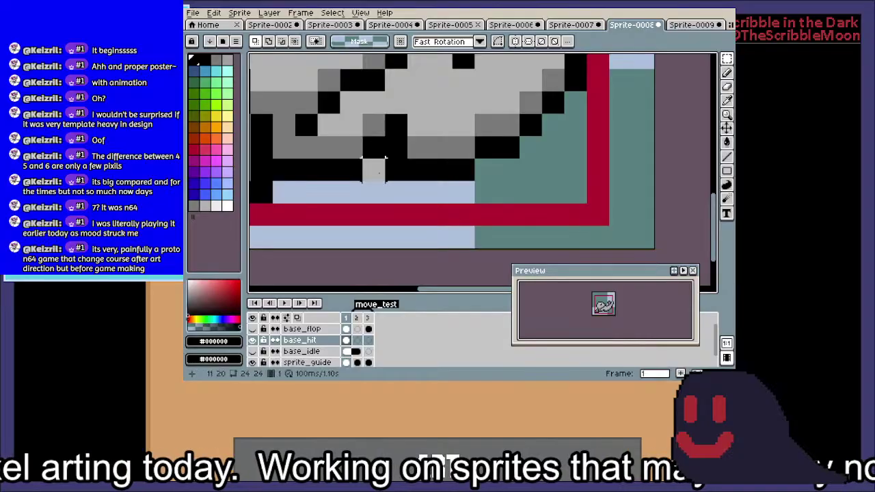
key(i)
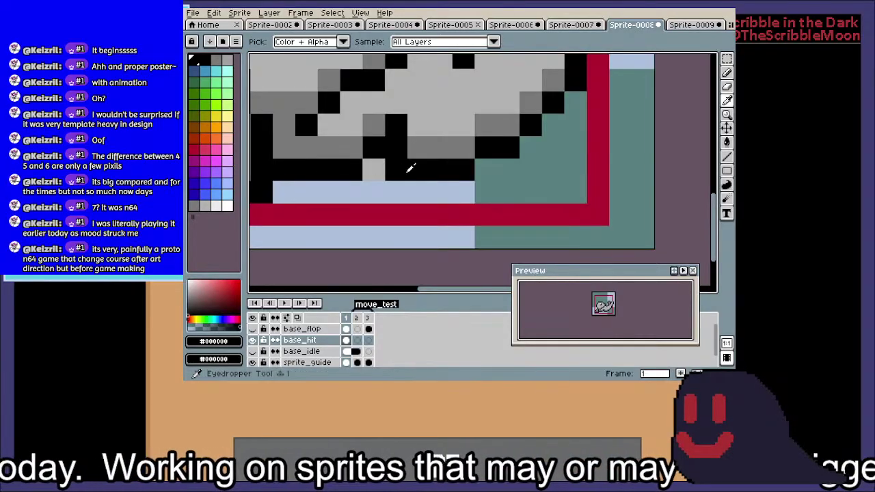
key(m)
scroll(503, 170, down, 2)
scroll(424, 92, up, 1)
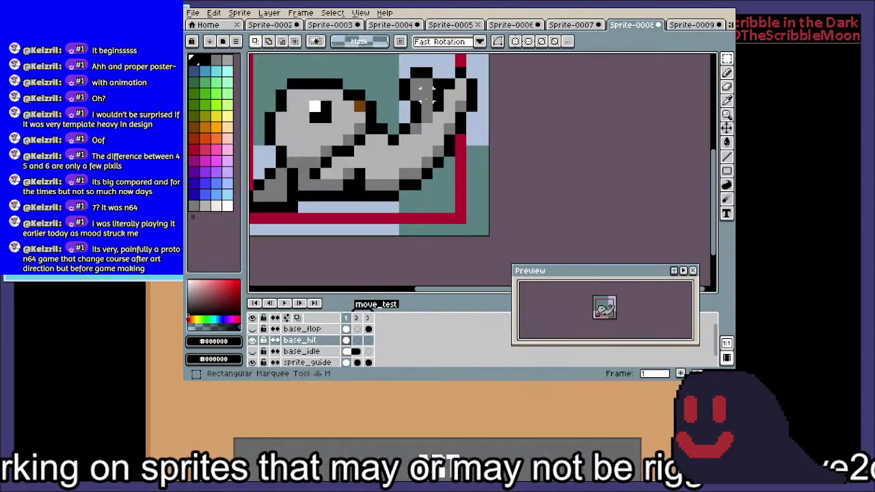
Move the tail tip one pixel left and shift the outline segment beneath it one pixel left to match
drag(389, 69, 489, 124)
click(462, 101)
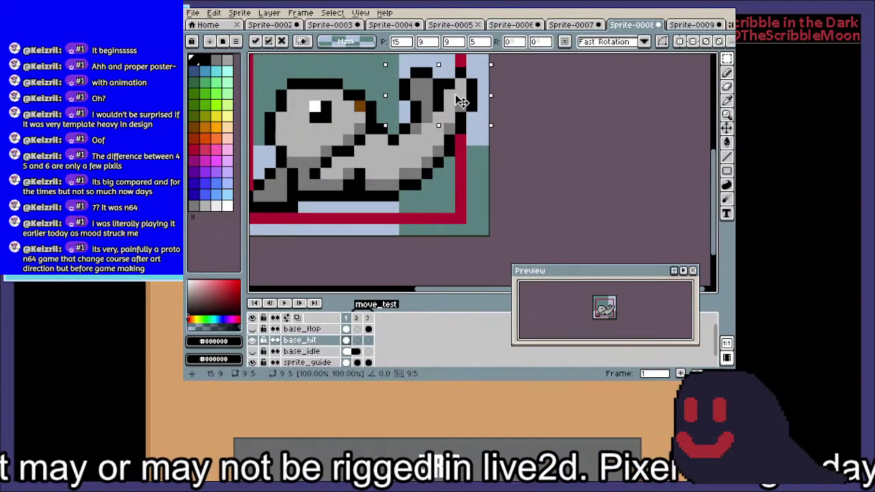
drag(457, 96, 453, 172)
click(471, 128)
scroll(472, 127, up, 2)
click(445, 141)
drag(445, 141, 425, 142)
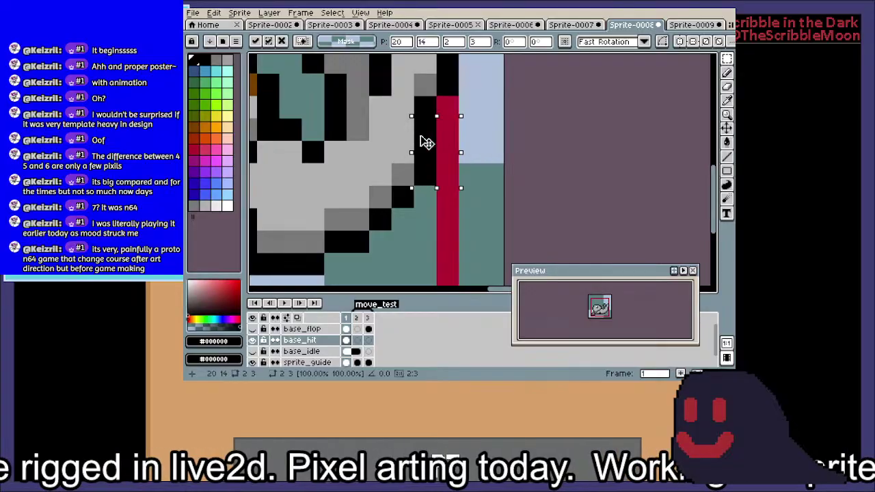
Shift the upper tail section with both raised tips one pixel left, inside the red guide line
key(Return)
scroll(378, 183, down, 2)
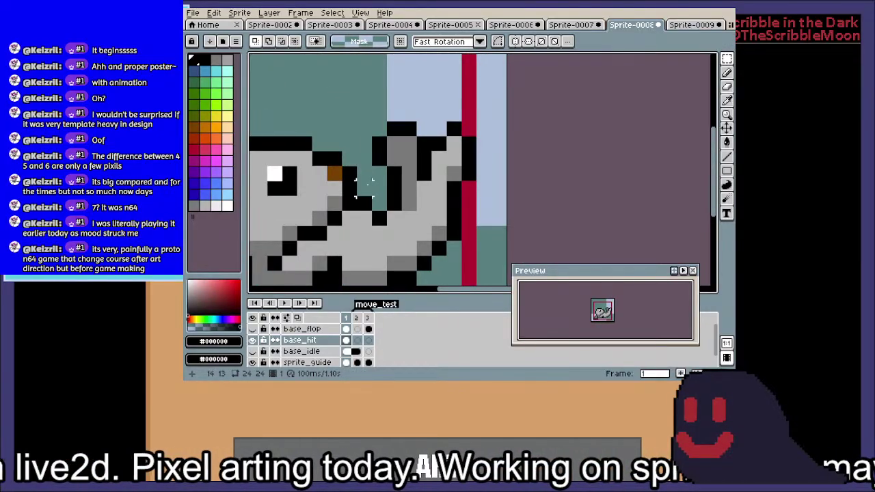
drag(378, 183, 474, 106)
click(453, 141)
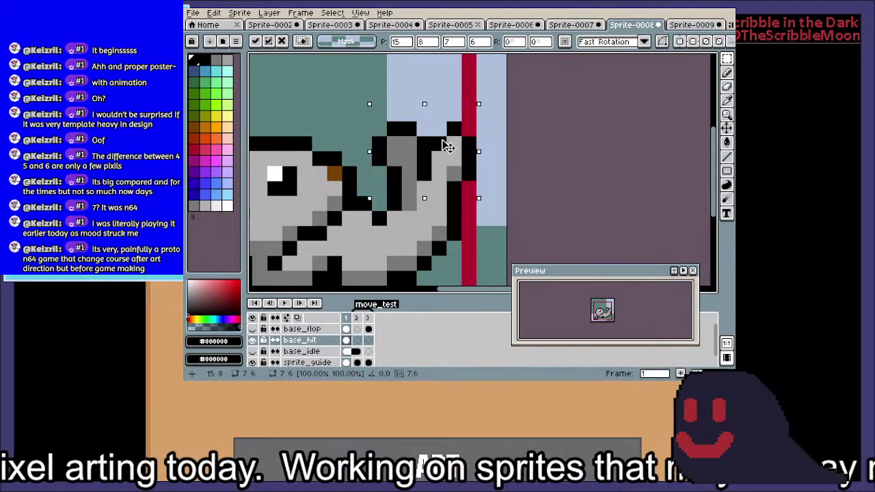
drag(453, 142, 430, 146)
click(459, 207)
scroll(460, 207, down, 1)
scroll(453, 224, up, 2)
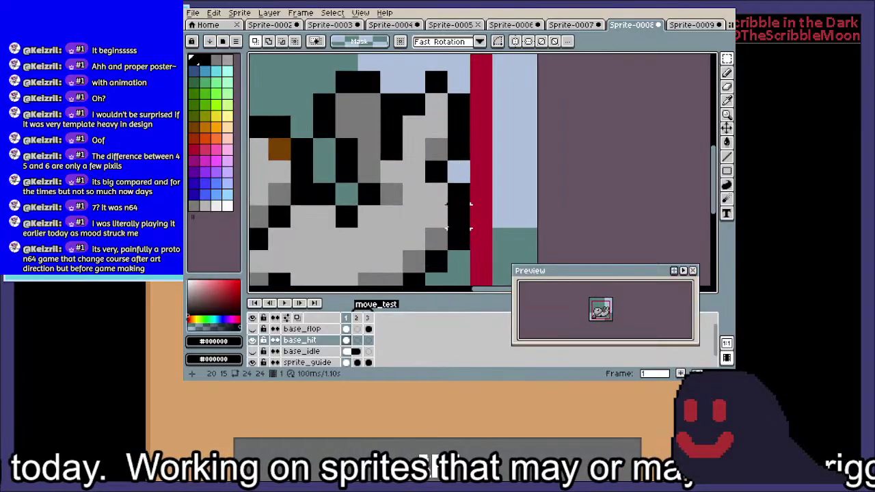
Paint over the seal's open eye with the body grey #b2b2b2
drag(448, 231, 482, 84)
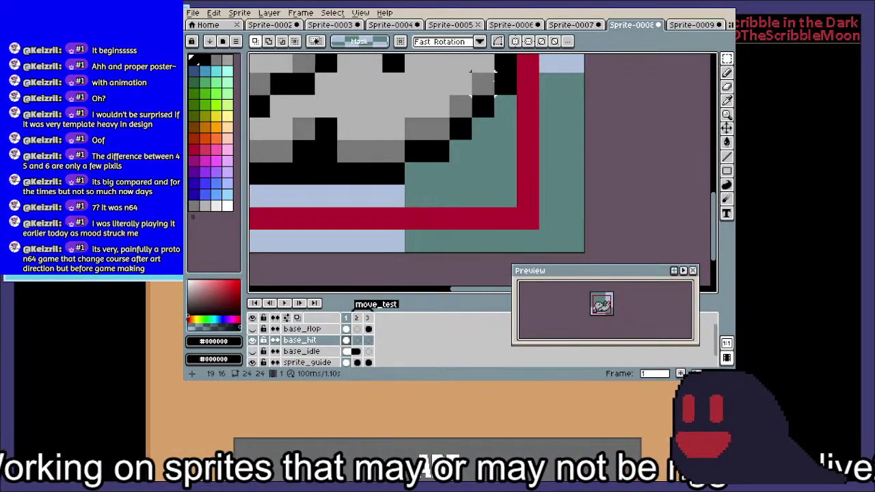
drag(504, 129, 552, 225)
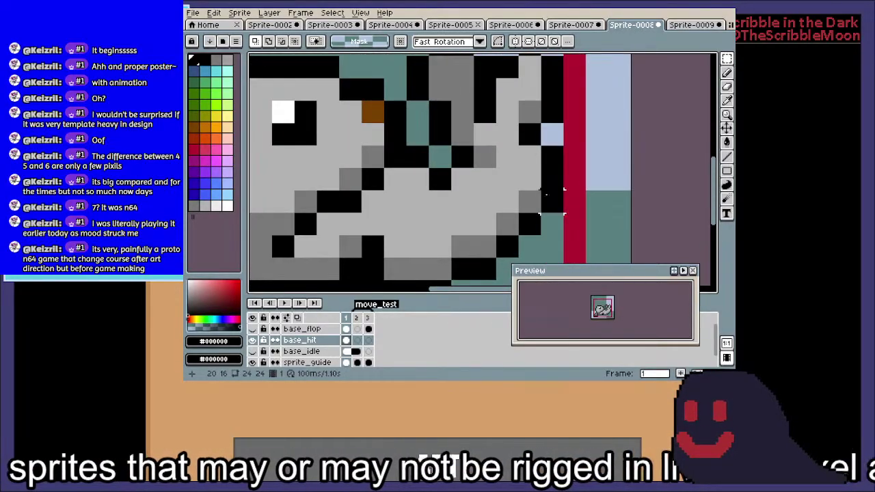
scroll(547, 197, down, 5)
scroll(497, 145, up, 5)
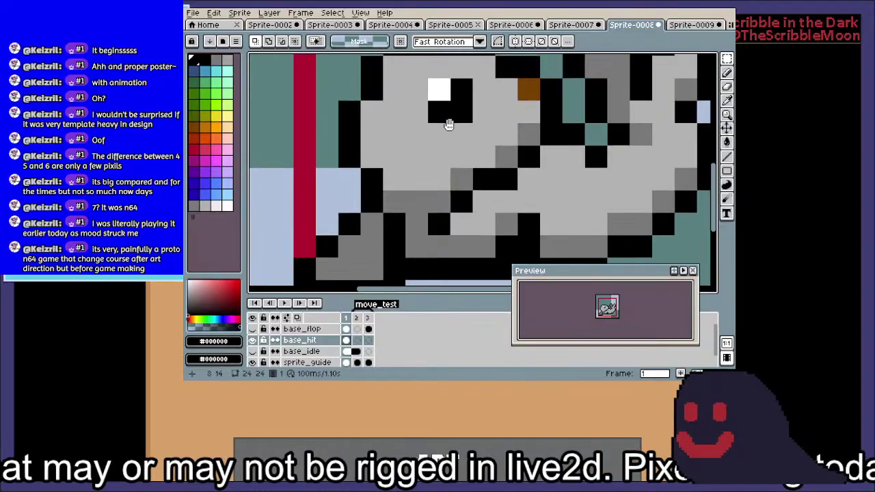
key(i)
click(481, 119)
key(b)
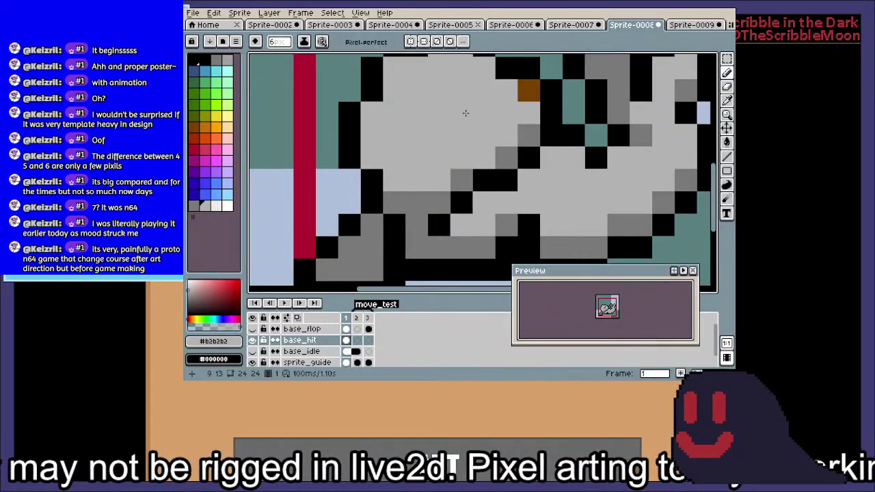
key(ctrl+z)
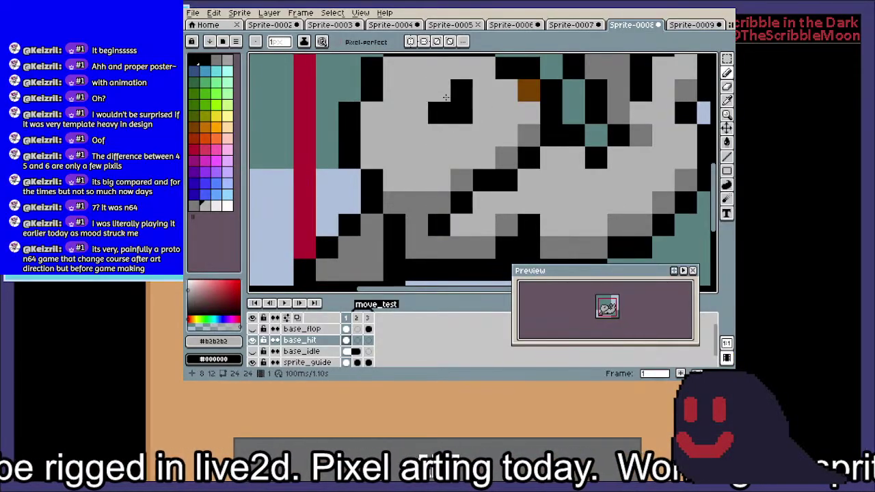
Draw a squinting eye shaped like ">" in black #000000 on the head
key(i)
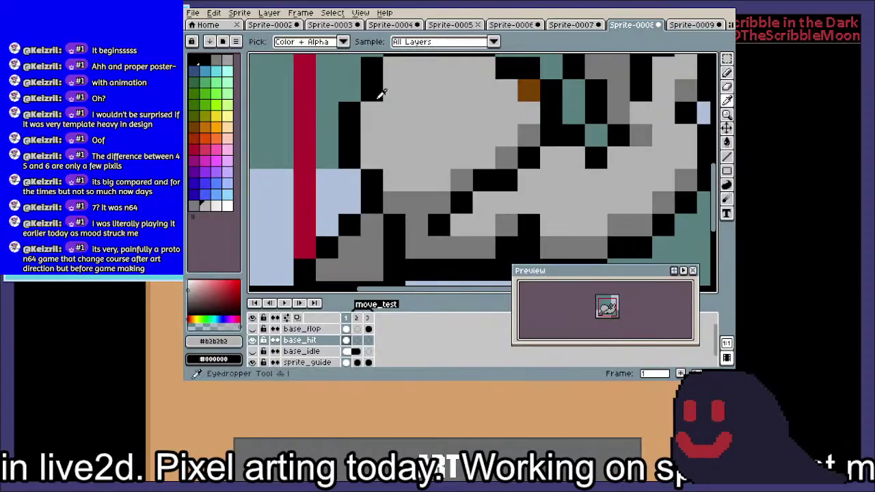
click(379, 90)
key(b)
click(431, 98)
mouse_move(430, 98)
mouse_down()
mouse_move(455, 111)
mouse_move(448, 126)
mouse_up()
scroll(449, 125, down, 4)
scroll(485, 150, up, 1)
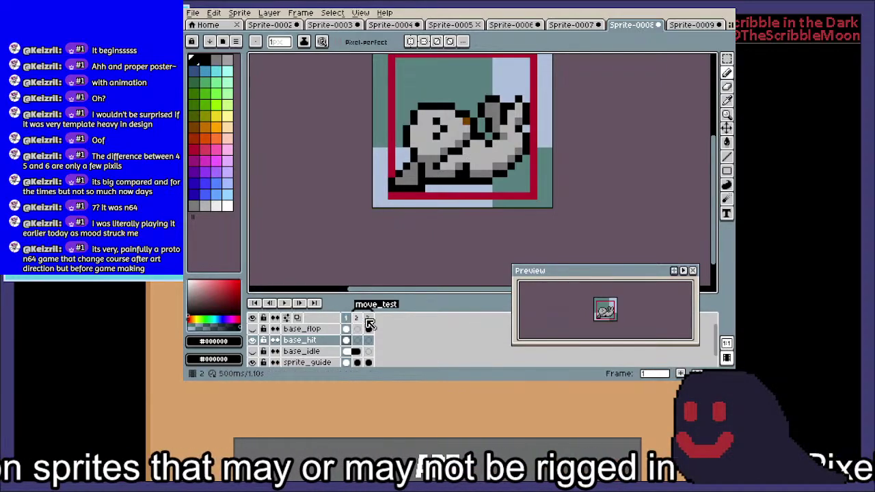
Add two new frames after frame 1, duplicating its artwork
right_click(353, 320)
click(367, 315)
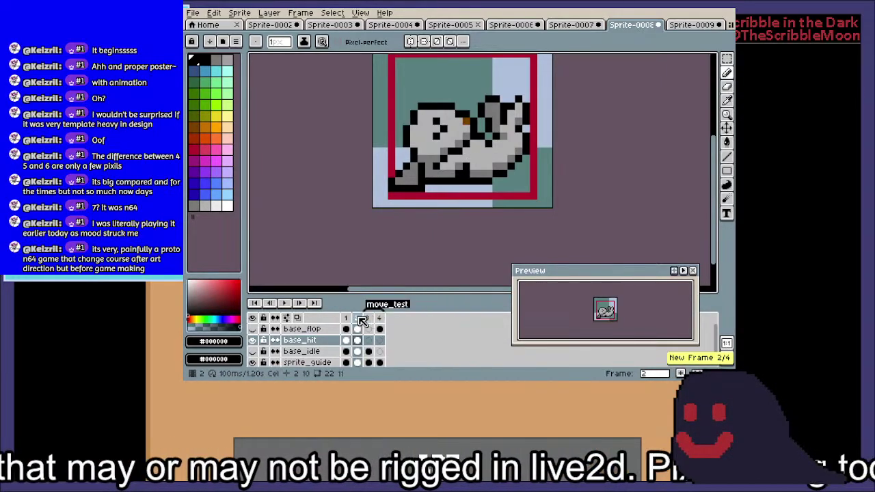
right_click(357, 318)
click(369, 316)
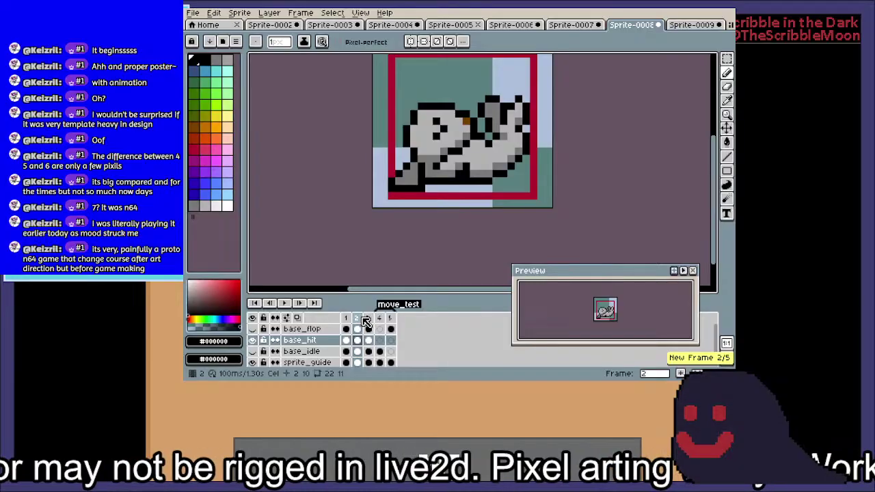
Set the duration of frames 2 and 3 to 50 milliseconds
click(358, 319)
shift+click(366, 320)
right_click(366, 320)
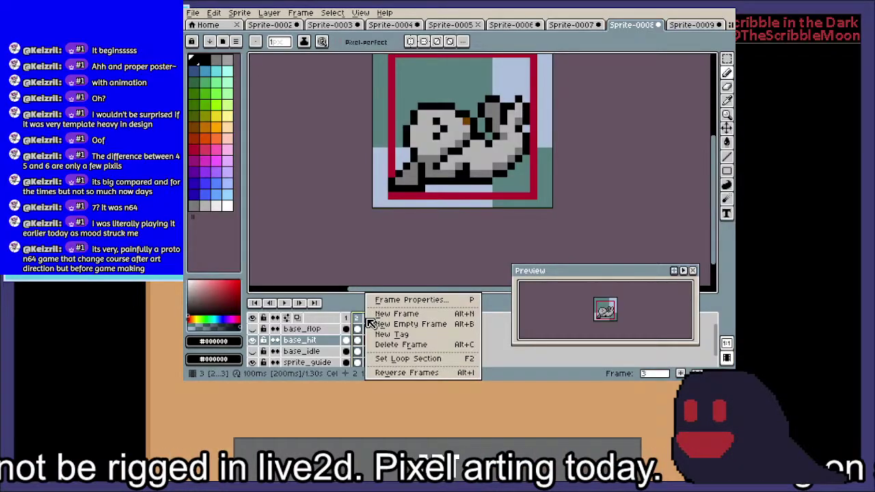
click(437, 300)
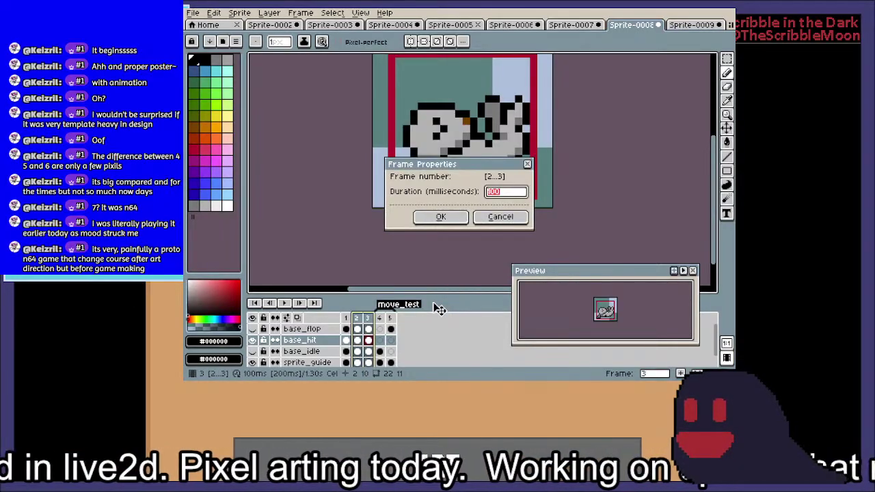
text(50)
key(Return)
Create an animation tag named "hit test" covering frames 2 to 3
right_click(374, 311)
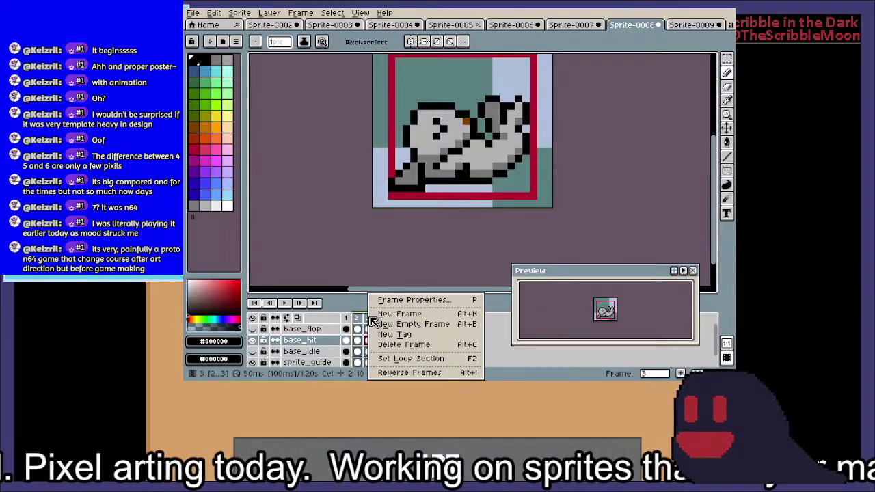
click(424, 335)
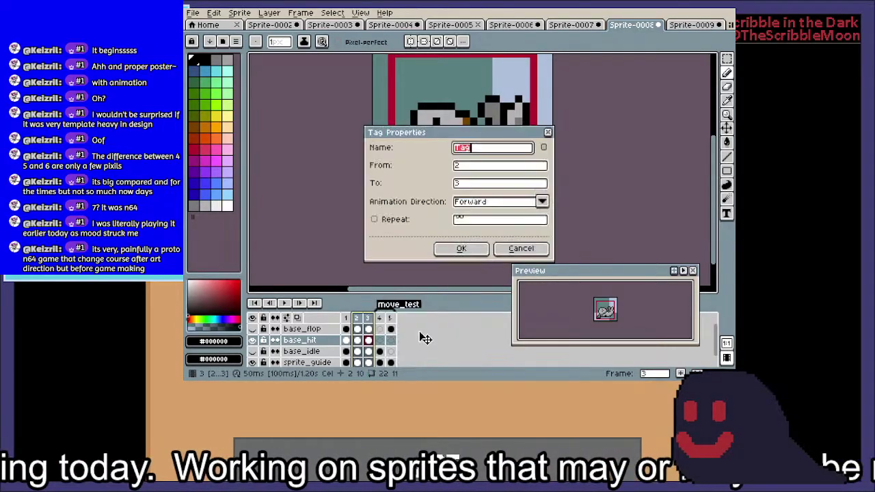
text(hit tes)
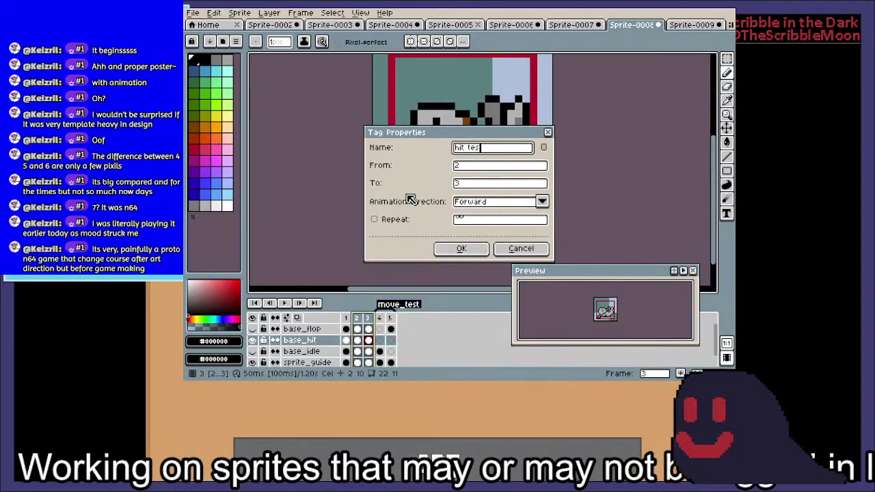
text(t)
key(Return)
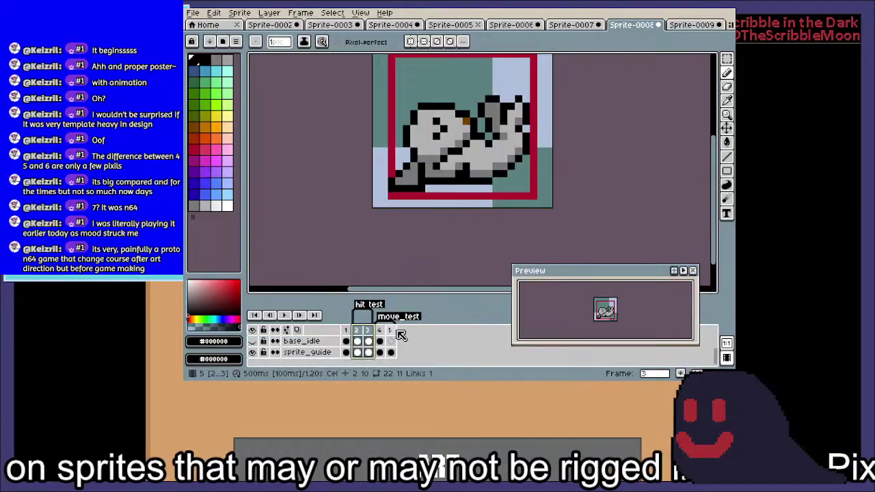
Enlarge the timeline to list all layers and make the base_idle and base_flop layers visible alongside base_hit
drag(390, 289, 390, 239)
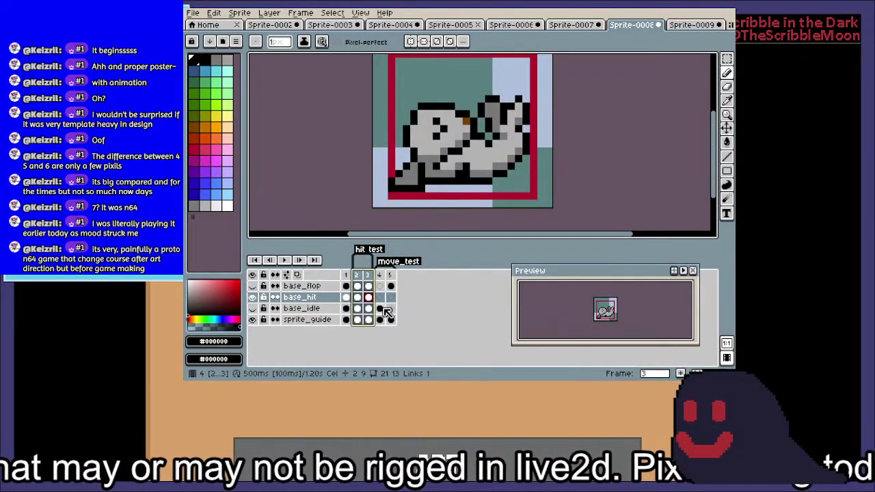
click(253, 308)
click(253, 294)
click(252, 293)
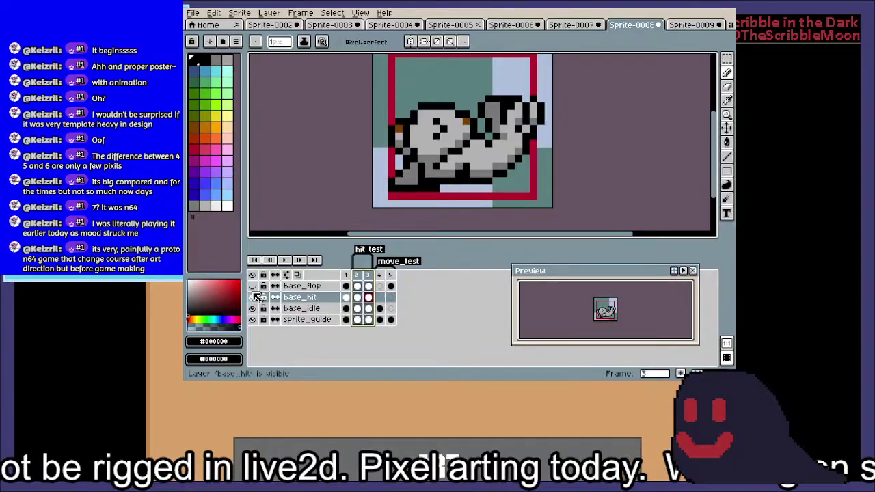
click(252, 286)
Link the base_idle cels of frames 1 and 2
click(291, 311)
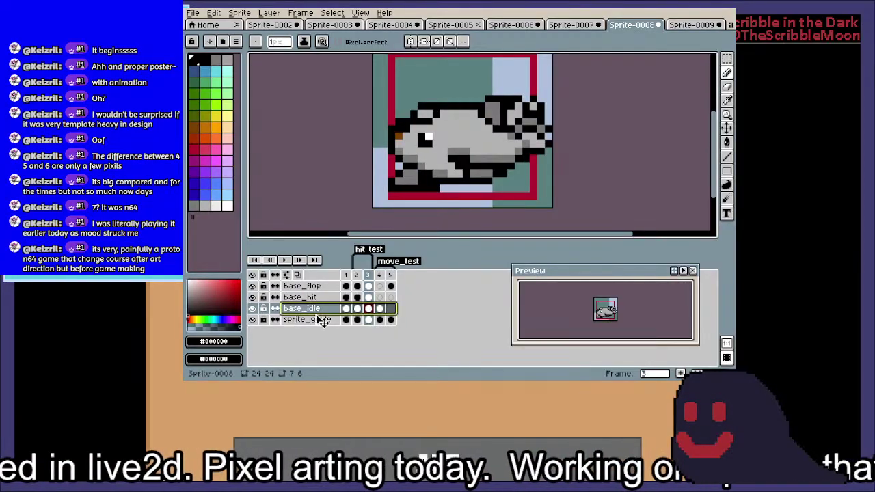
click(347, 309)
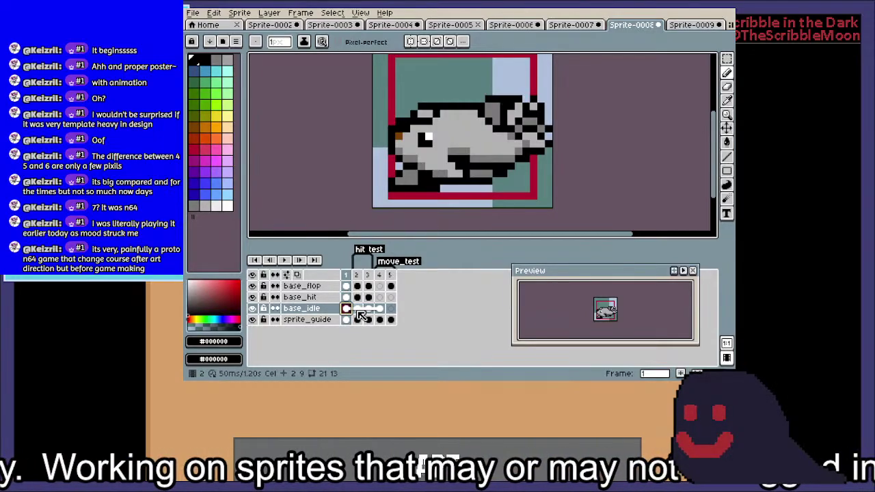
key(ctrl+z)
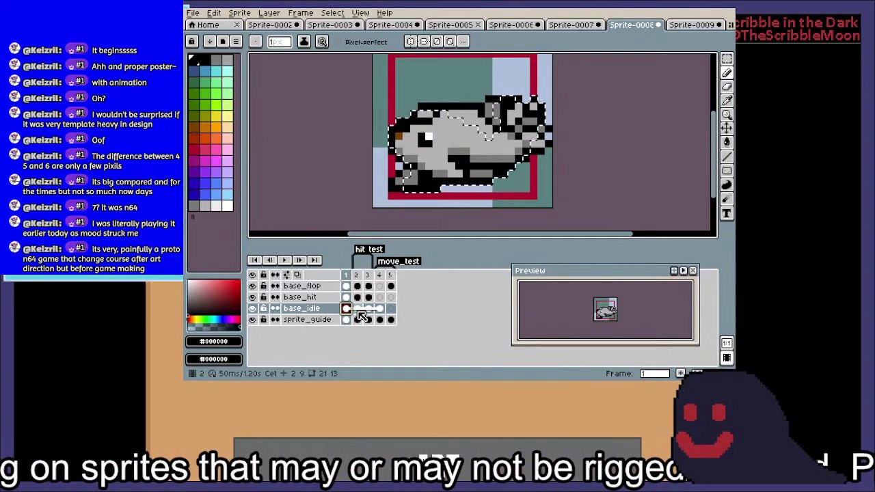
drag(358, 310, 348, 308)
right_click(348, 308)
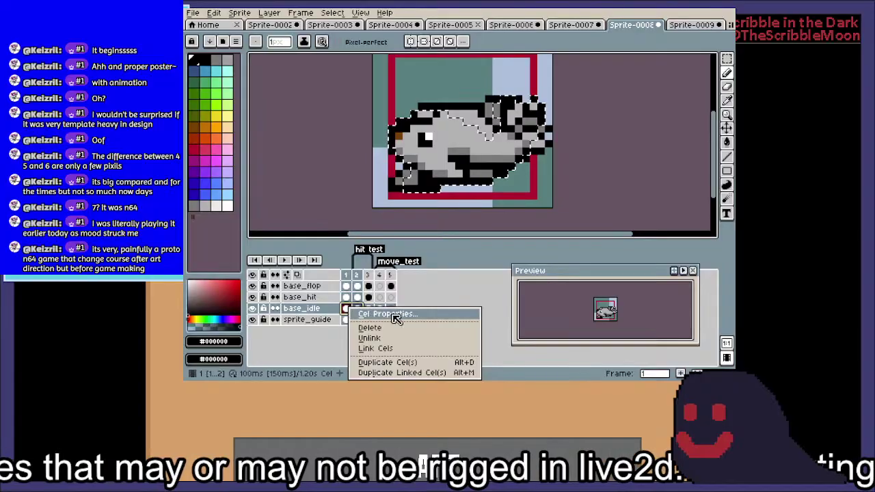
click(422, 348)
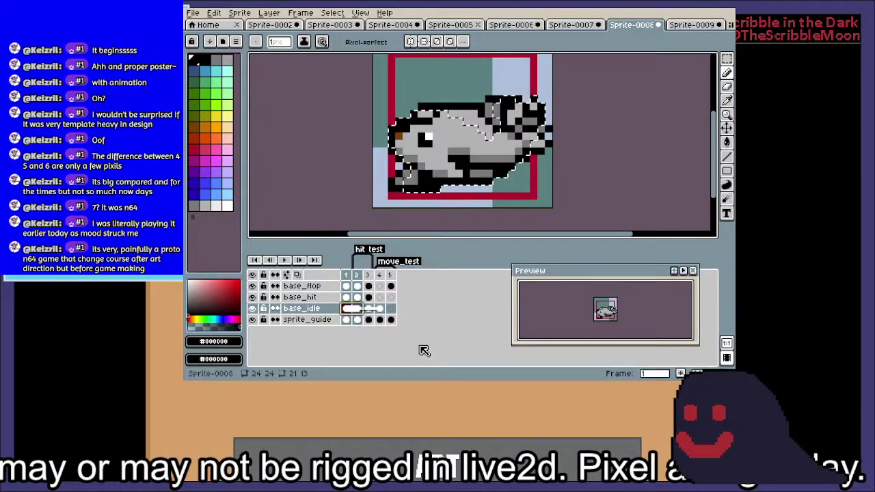
Clear the selection and delete the base_idle cel in frame 3 and the base_flop cels in frames 2 and 3
click(371, 307)
key(ctrl+d)
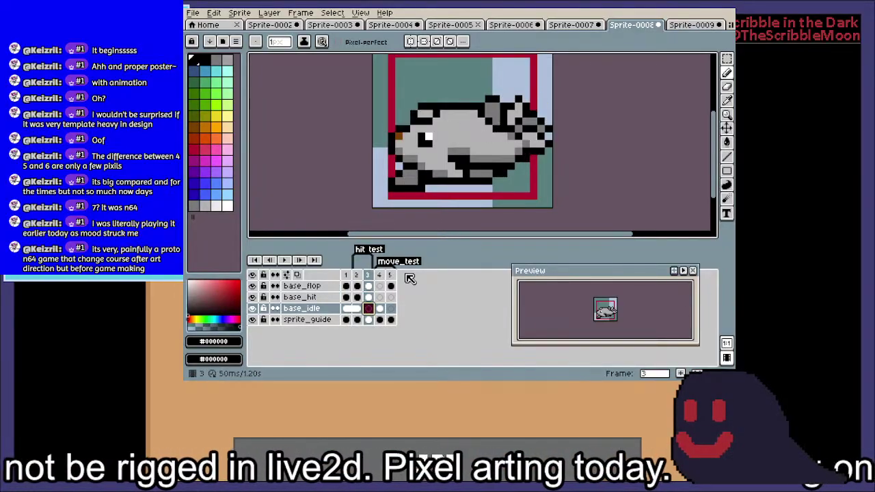
click(368, 286)
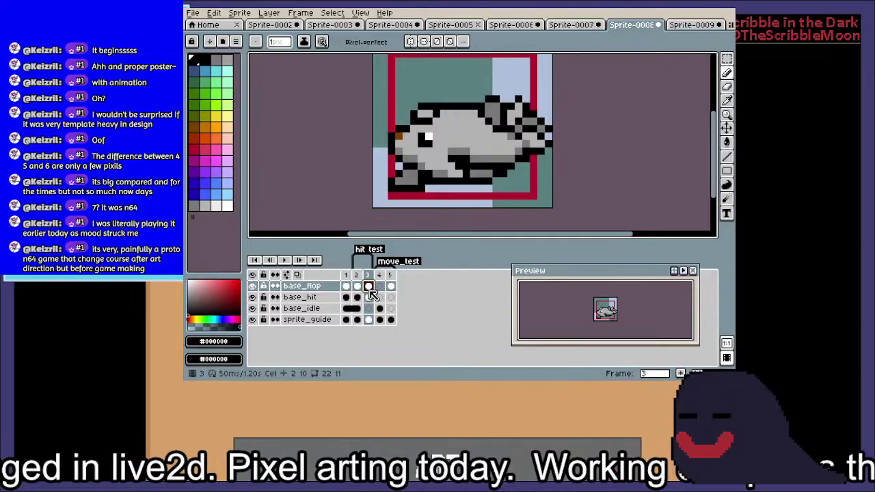
click(357, 286)
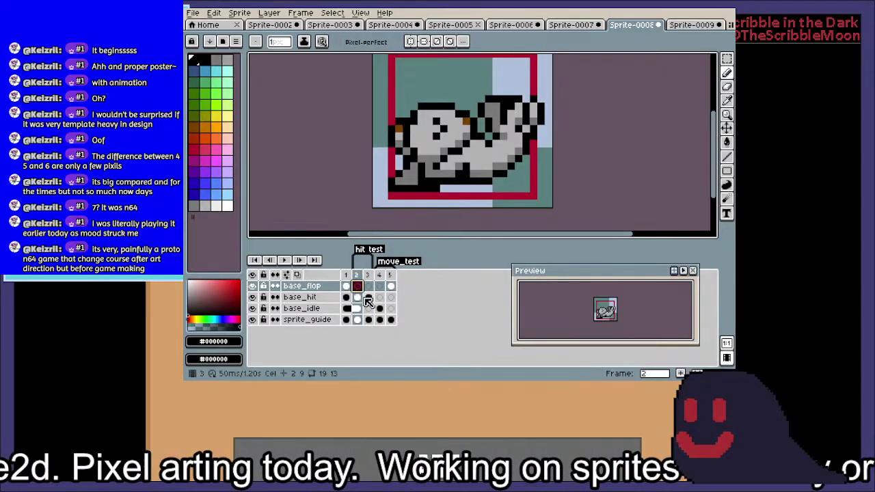
Link the base_hit cels of frames 1 to 3 and delete the base_hit cel in frame 2
click(346, 298)
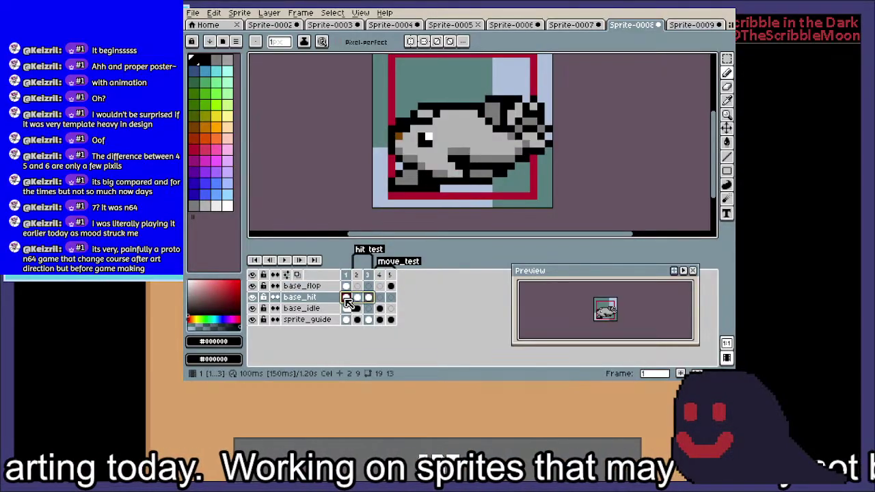
right_click(347, 299)
click(399, 340)
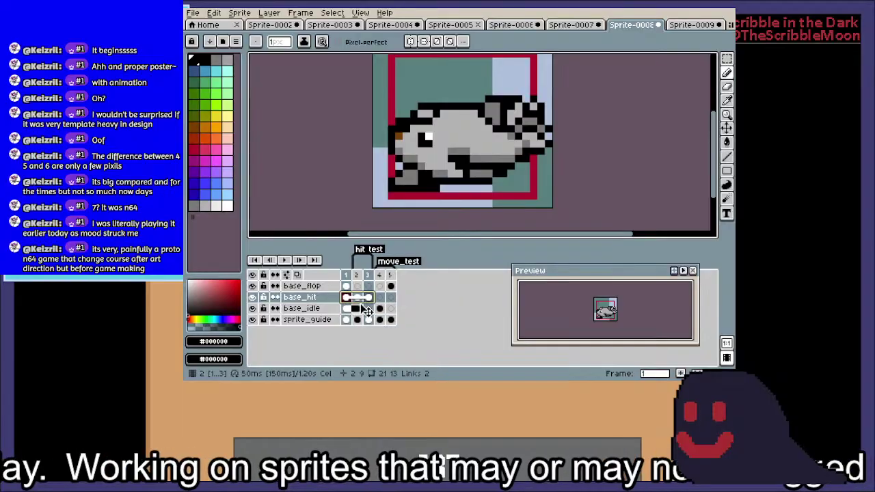
click(359, 299)
key(Delete)
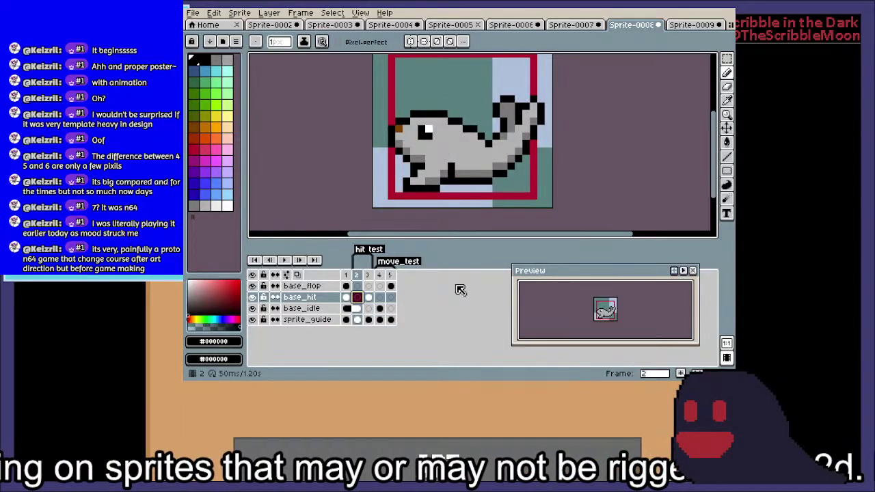
Play back the hit test animation to check the change from the idle pose to the hit pose
drag(444, 142, 443, 160)
click(283, 261)
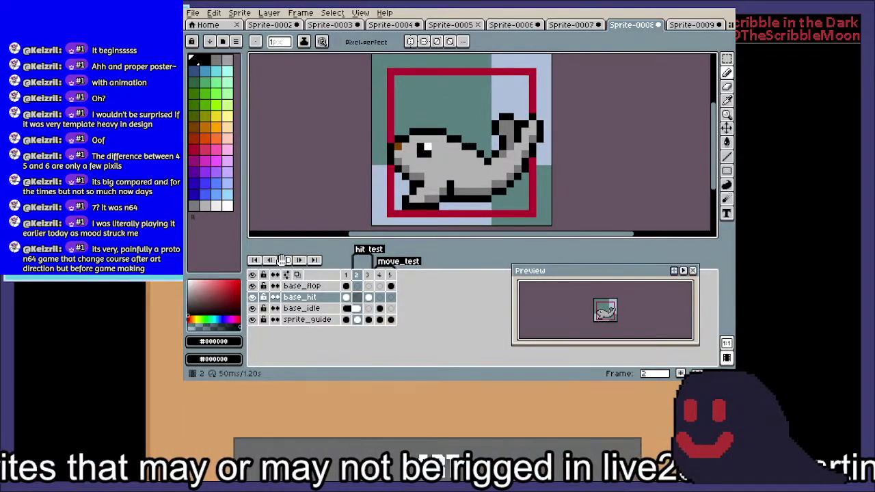
click(283, 259)
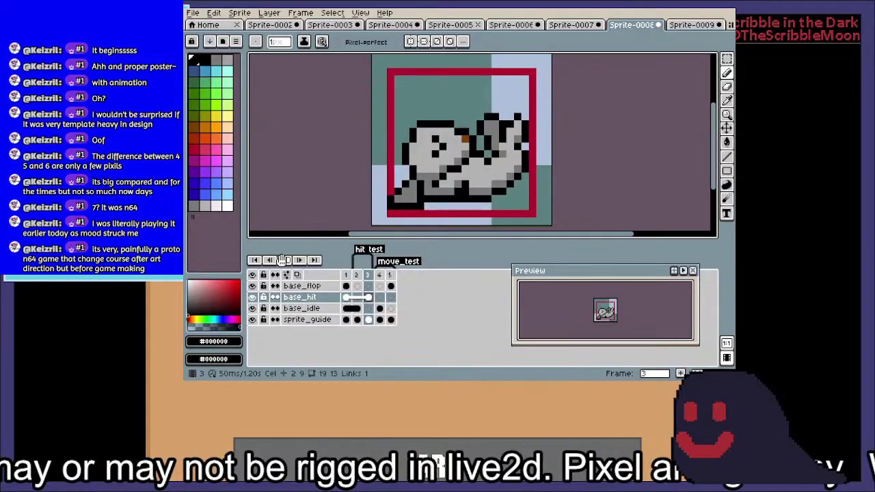
click(283, 260)
Set the duration of frames 2 and 3 to 500 milliseconds and play back the hit test animation
click(359, 275)
shift+click(369, 285)
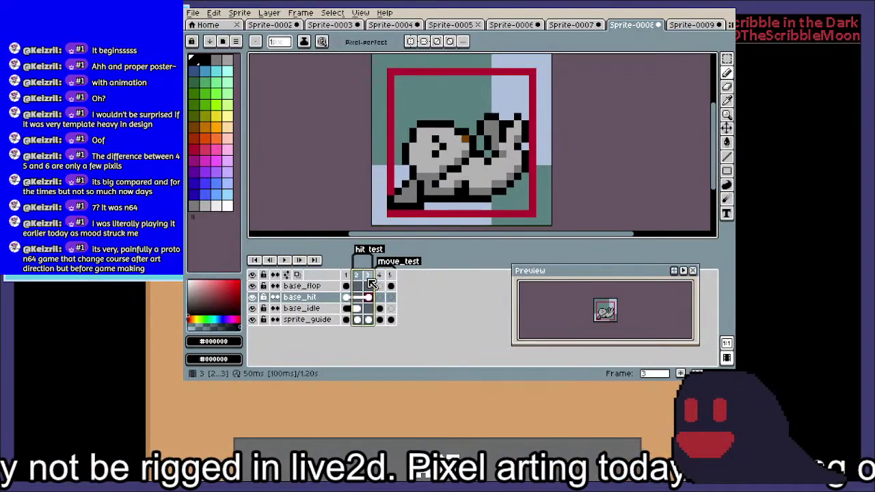
right_click(367, 278)
click(386, 292)
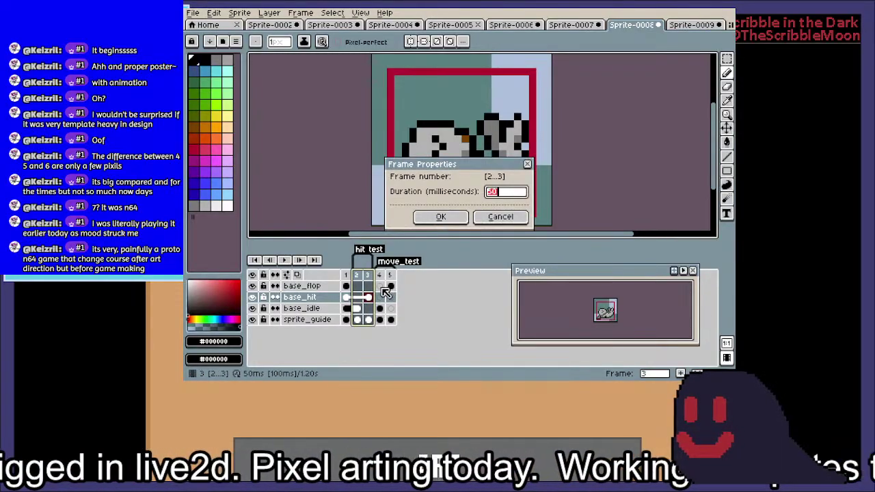
key(Return)
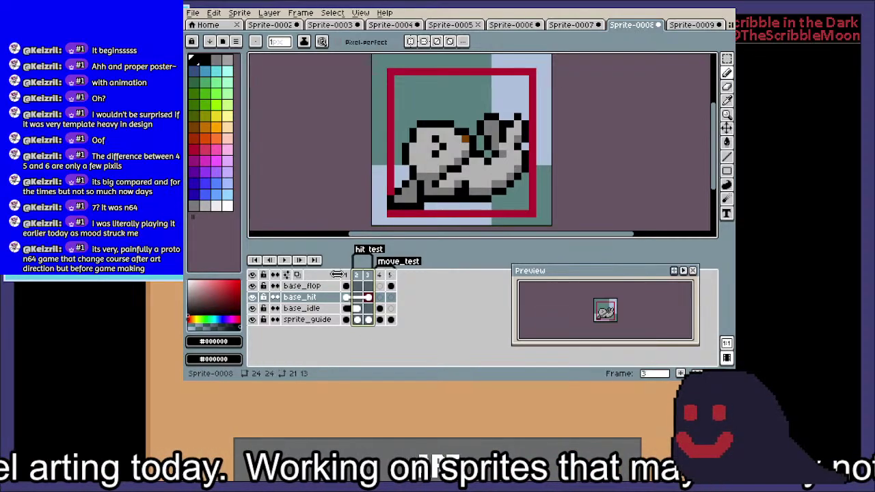
click(357, 274)
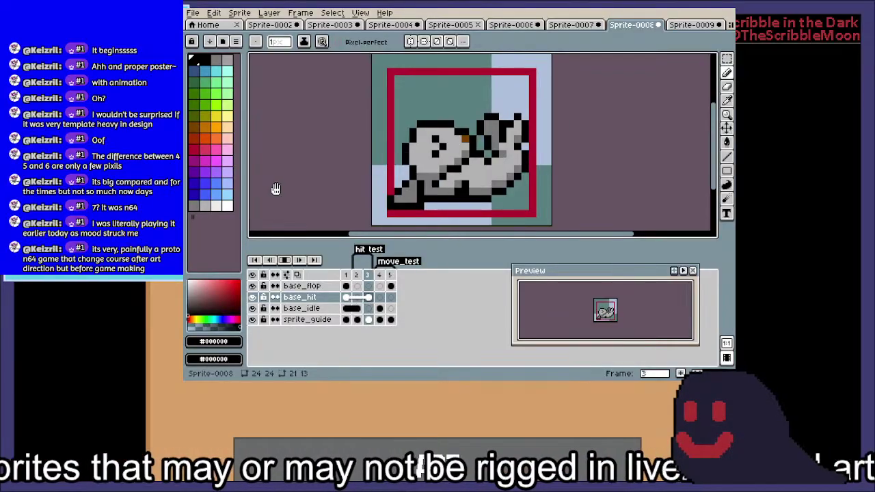
click(285, 260)
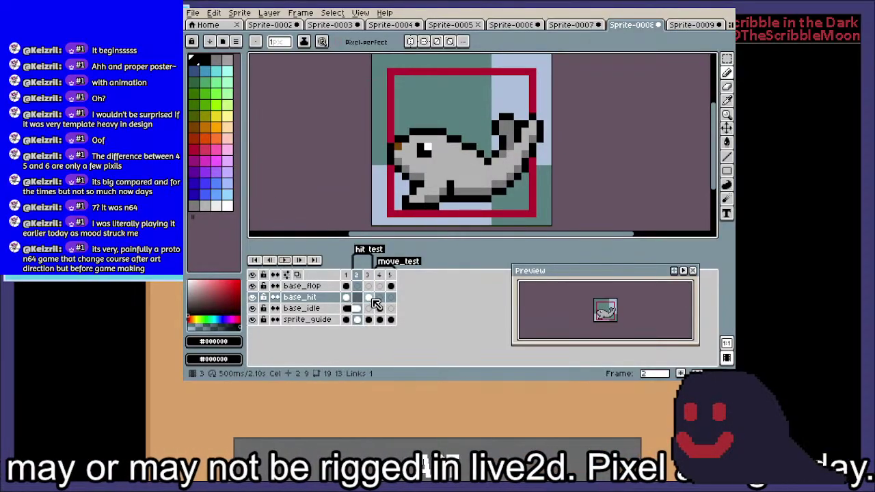
In the base_hit cel of frame 3, select the outer edge of the seal's rear body below the tail and move it one pixel left
click(368, 297)
scroll(532, 147, up, 2)
mouse_move(532, 146)
mouse_down()
mouse_move(522, 176)
mouse_move(529, 137)
mouse_up()
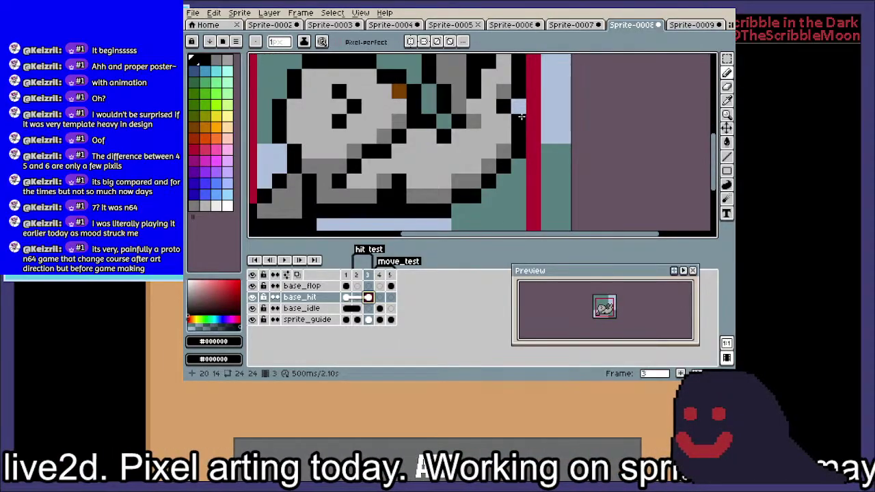
key(m)
drag(521, 116, 491, 227)
mouse_move(493, 181)
mouse_down()
mouse_move(487, 172)
mouse_move(478, 186)
mouse_up()
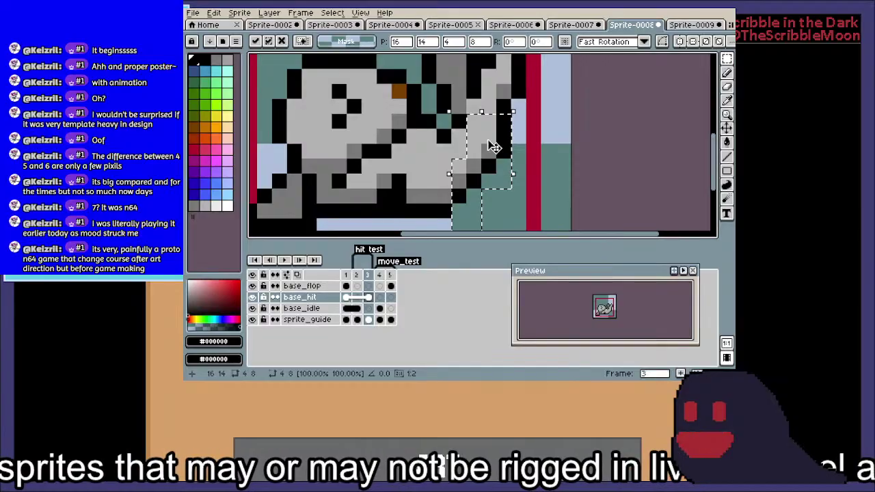
key(ctrl+d)
scroll(489, 145, down, 1)
drag(489, 145, 541, 166)
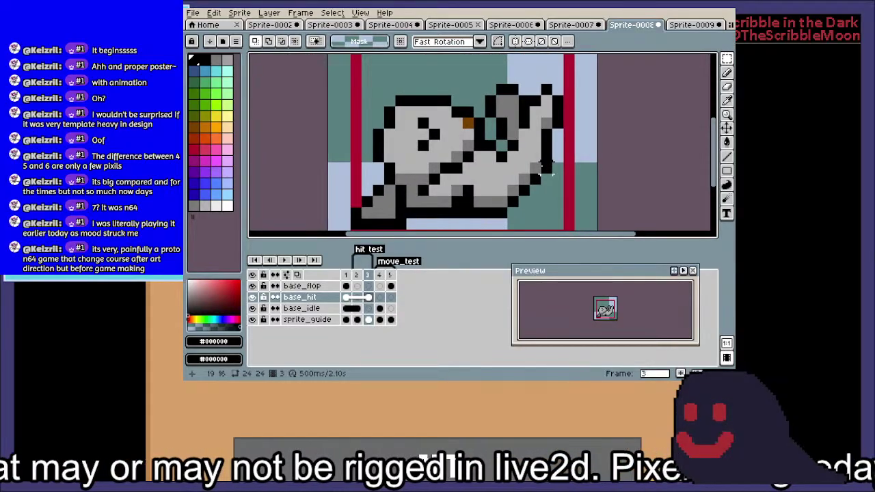
Shade the base of the far tail fluke in frame 3 with gray #797979 and play back the hit test
key(i)
click(513, 121)
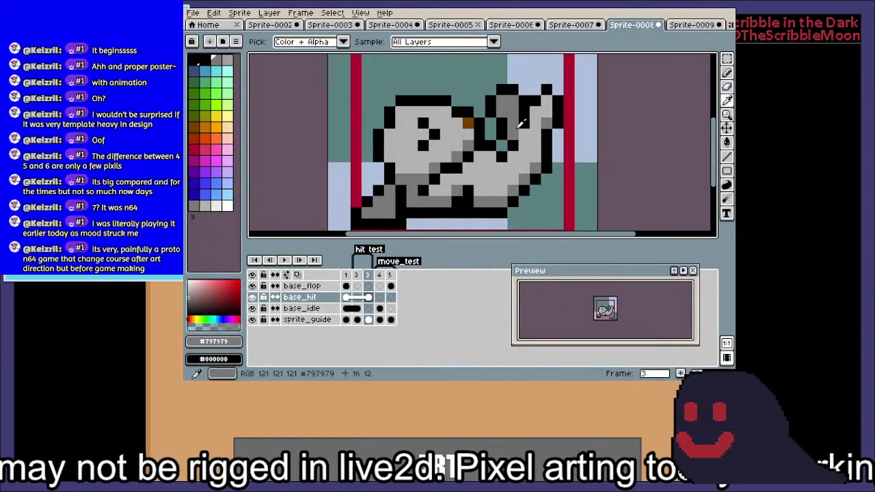
key(b)
click(523, 137)
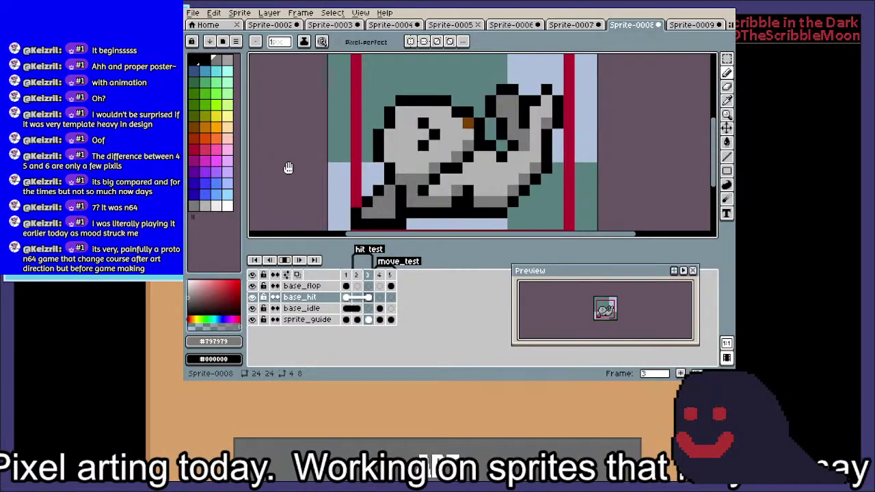
scroll(467, 169, down, 1)
drag(482, 170, 474, 146)
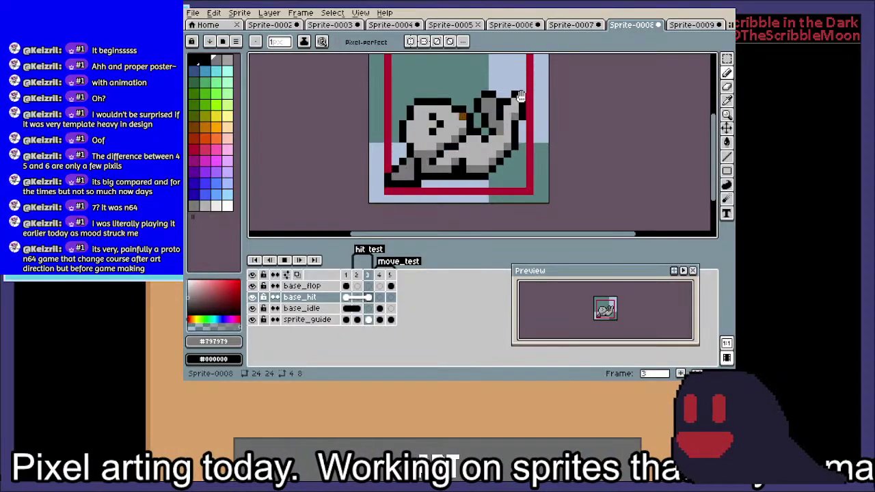
click(285, 261)
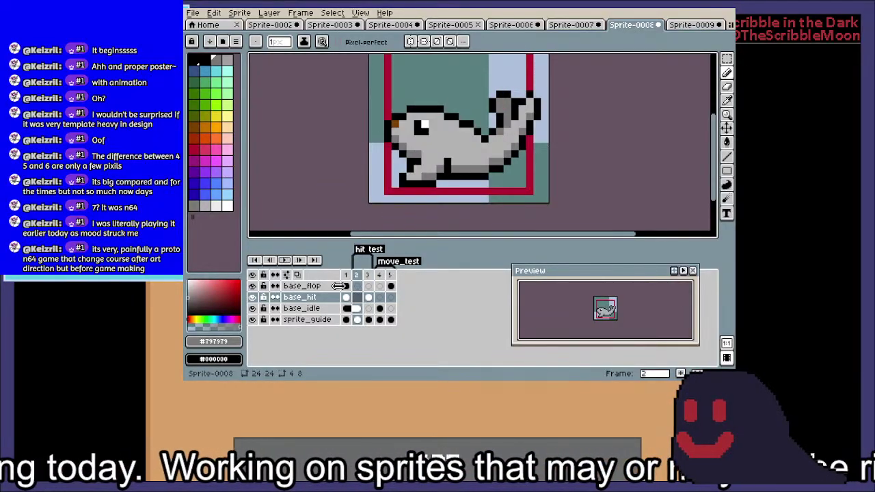
Add black outline pixels between the near front flipper and the belly in frame 3, and undo the last pencil stroke
scroll(426, 165, up, 3)
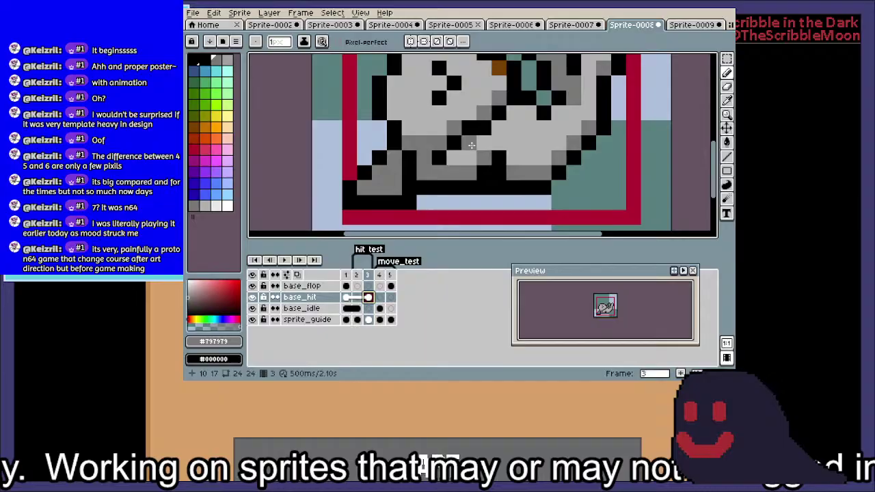
alt+click(506, 150)
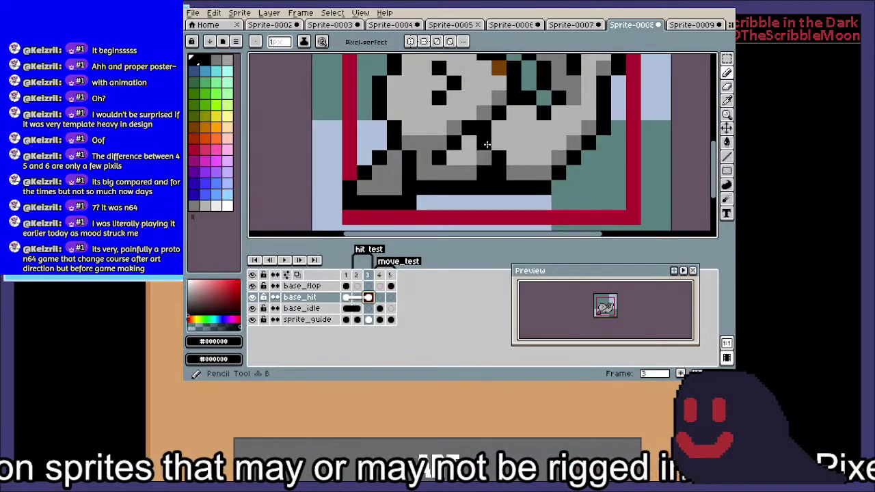
click(486, 144)
scroll(552, 125, down, 3)
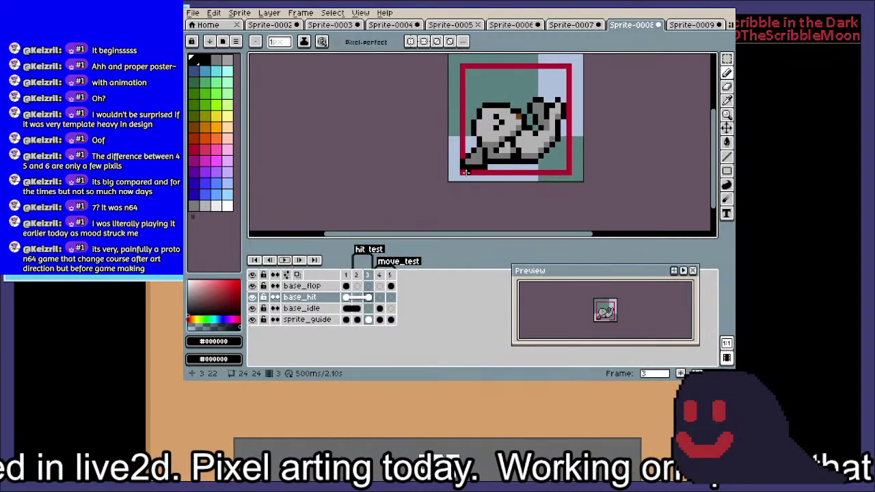
scroll(464, 172, up, 4)
scroll(518, 159, down, 1)
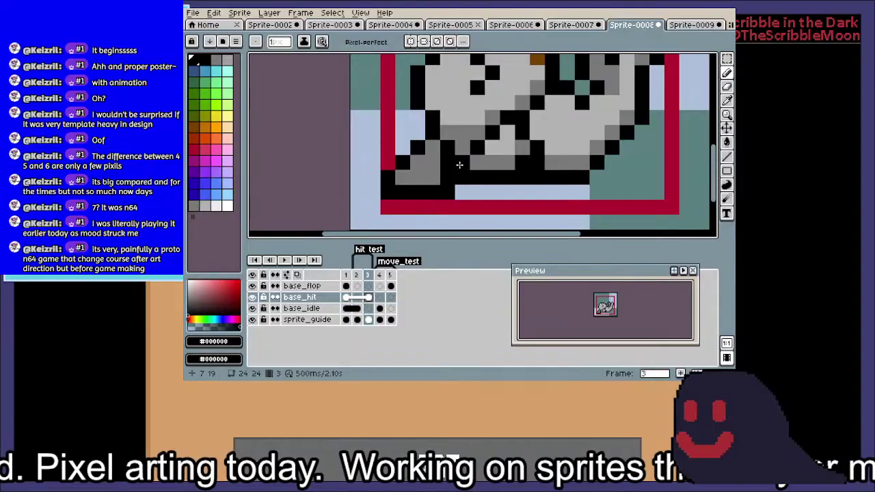
scroll(540, 161, down, 2)
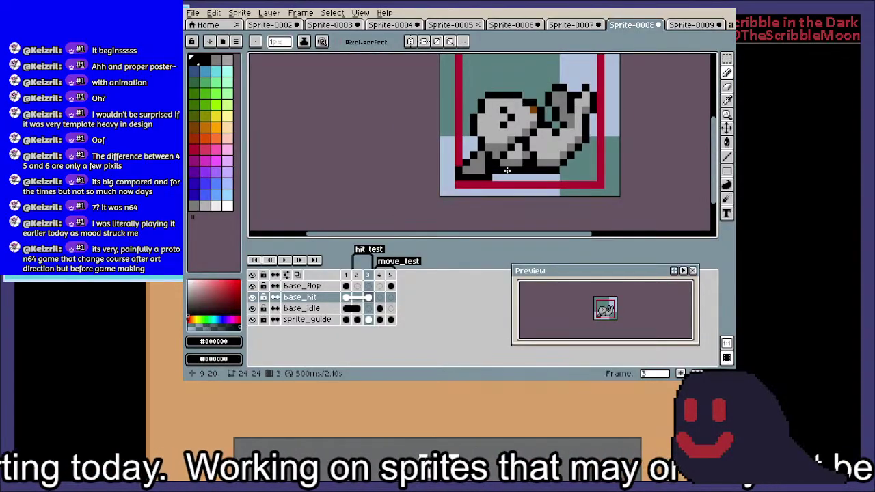
scroll(507, 170, up, 2)
scroll(596, 174, down, 2)
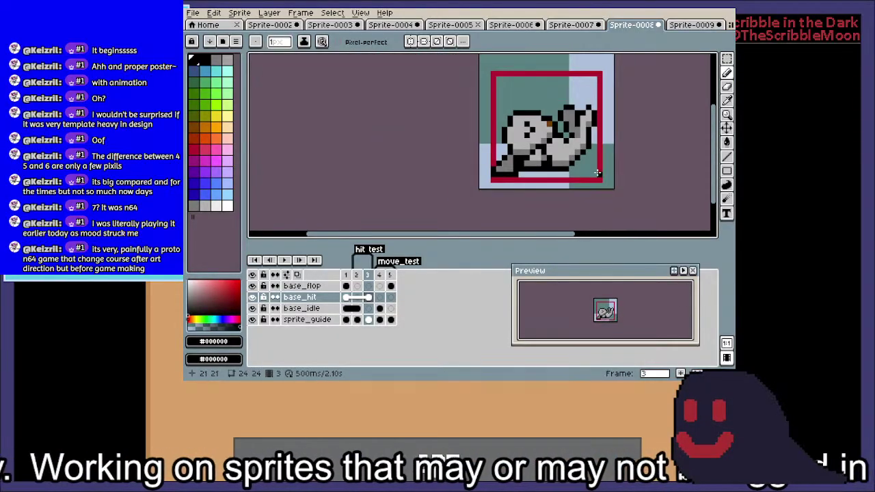
scroll(581, 173, up, 3)
key(ctrl+z)
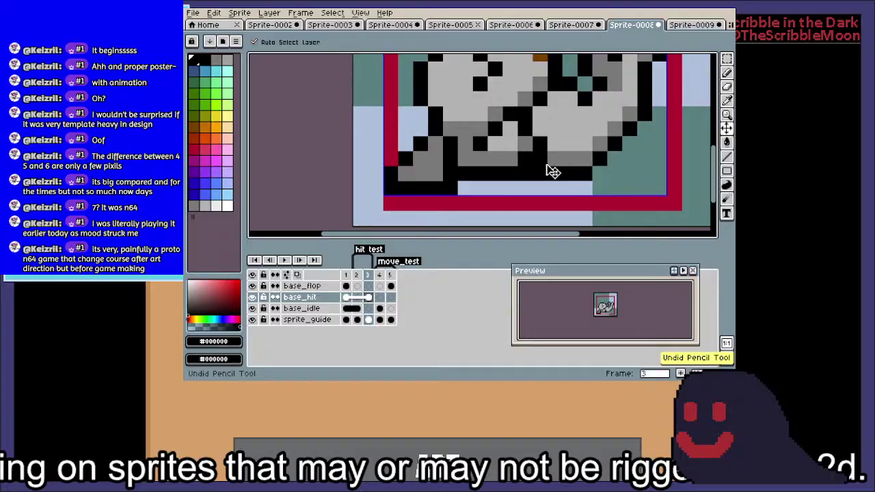
Paint over the outline at the far front flipper's upper edge with gray #797979 and erase the pixel at the flipper's lower corner
key(i)
click(429, 156)
key(b)
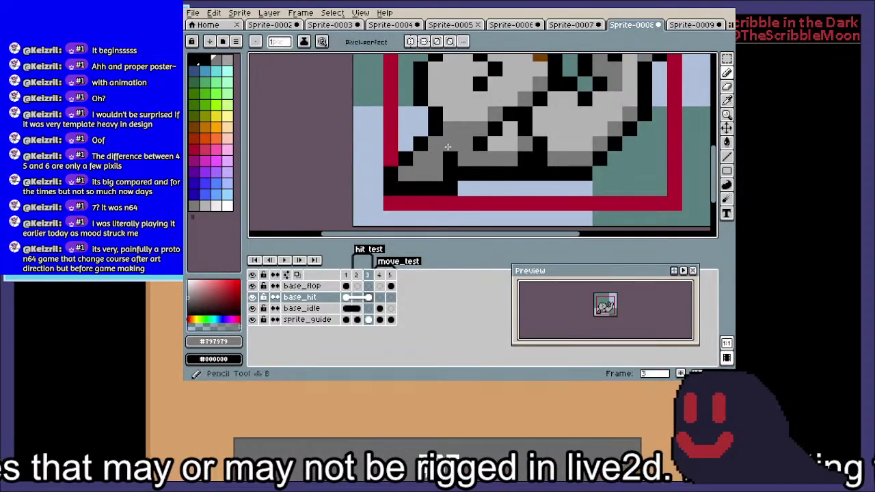
scroll(452, 164, down, 3)
scroll(456, 168, up, 3)
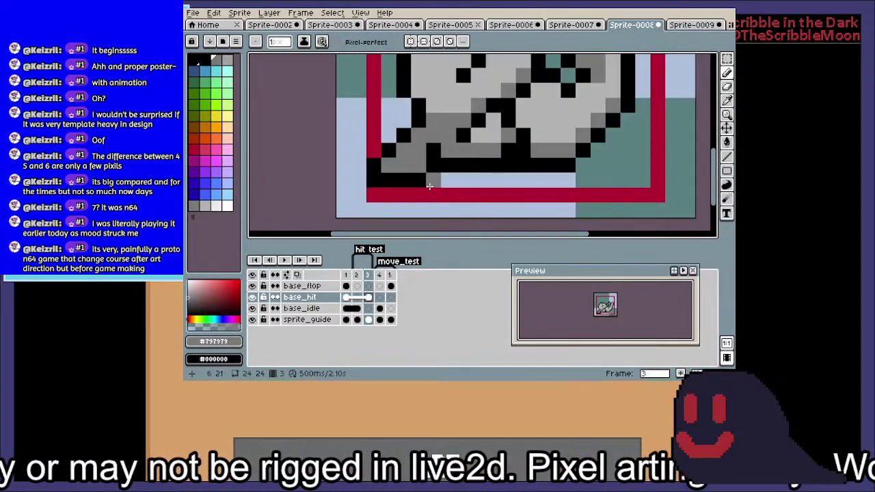
key(e)
click(430, 184)
Play back the hit test animation to check the reworked front flippers
scroll(505, 164, down, 4)
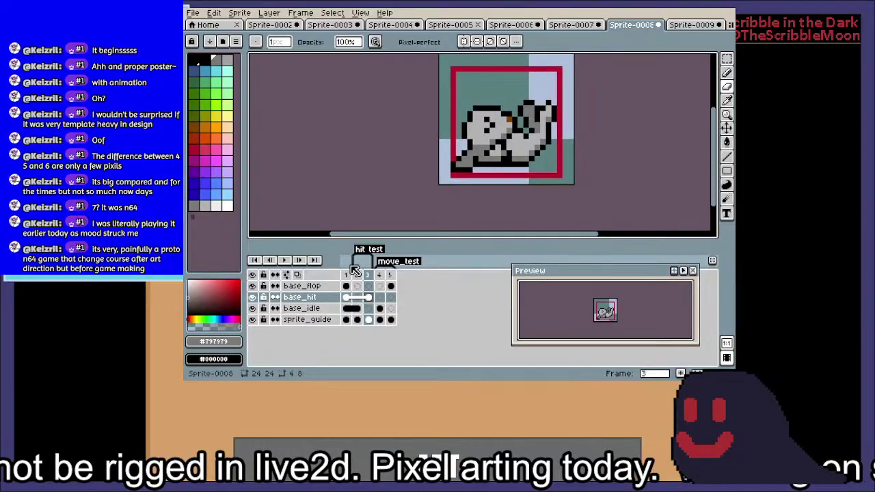
click(300, 261)
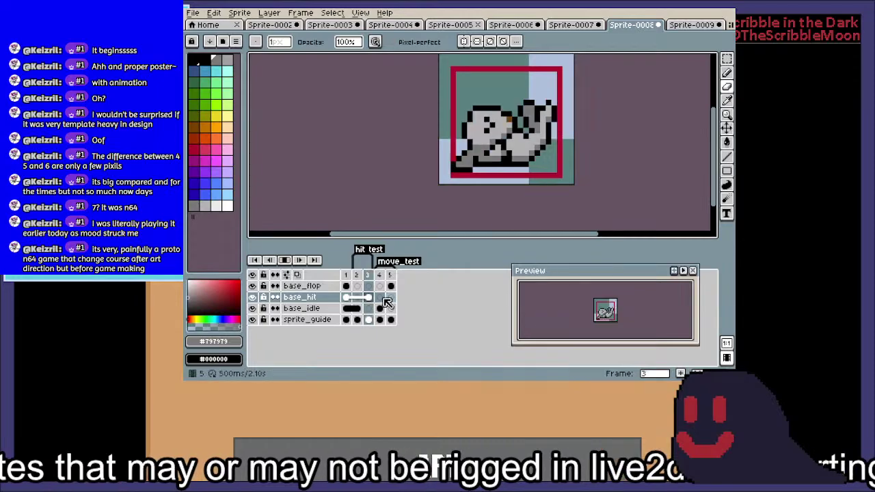
click(286, 260)
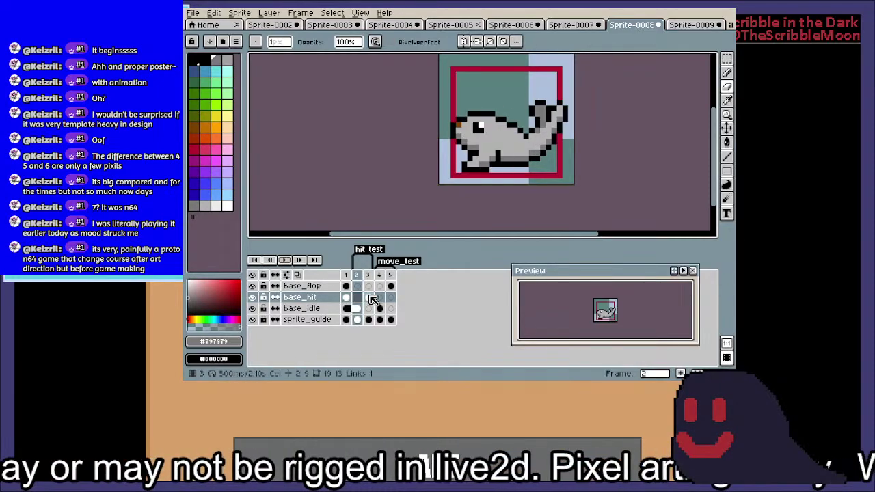
Lower the notch between the snout and the raised tail in frame 3 of base_hit, redrawing its bottom outline in black
click(368, 297)
scroll(521, 143, up, 3)
drag(522, 97, 518, 133)
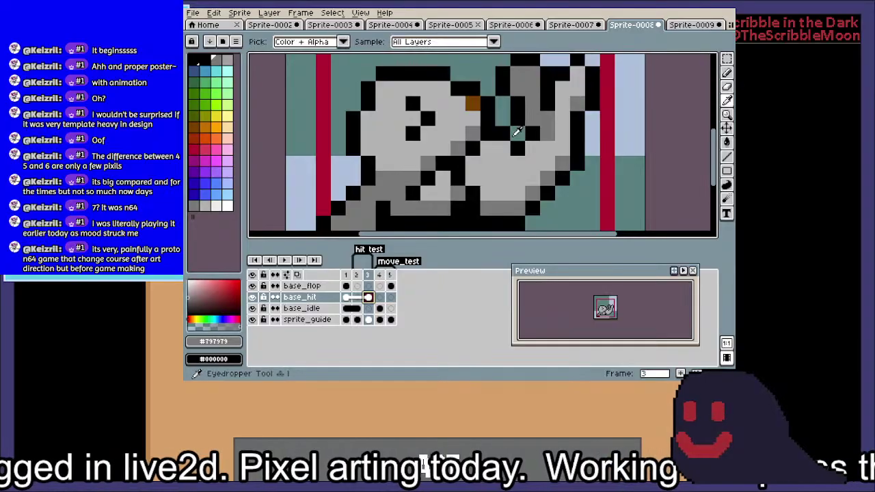
click(504, 134)
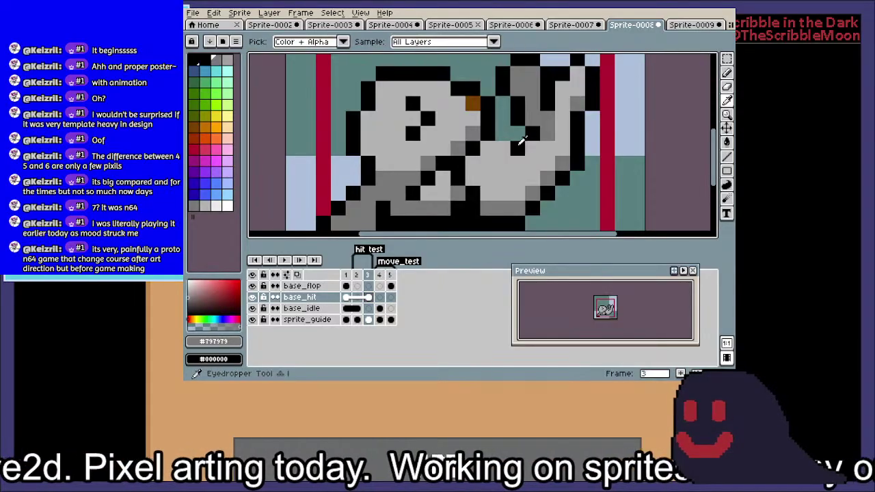
alt+click(518, 134)
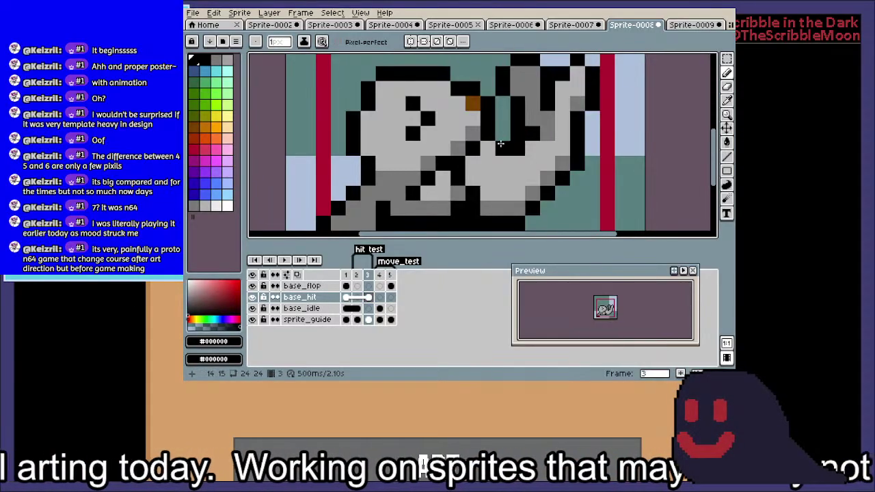
mouse_move(538, 135)
mouse_down()
mouse_move(545, 158)
mouse_move(518, 191)
mouse_move(518, 229)
mouse_move(522, 183)
mouse_move(525, 198)
mouse_move(522, 186)
mouse_move(556, 180)
mouse_move(556, 190)
mouse_up()
Touch up the notch at the tail's base with light gray #b2b2b2 and play back the hit test animation
alt+click(546, 152)
key(m)
key(ctrl+z)
click(572, 174)
scroll(554, 174, down, 2)
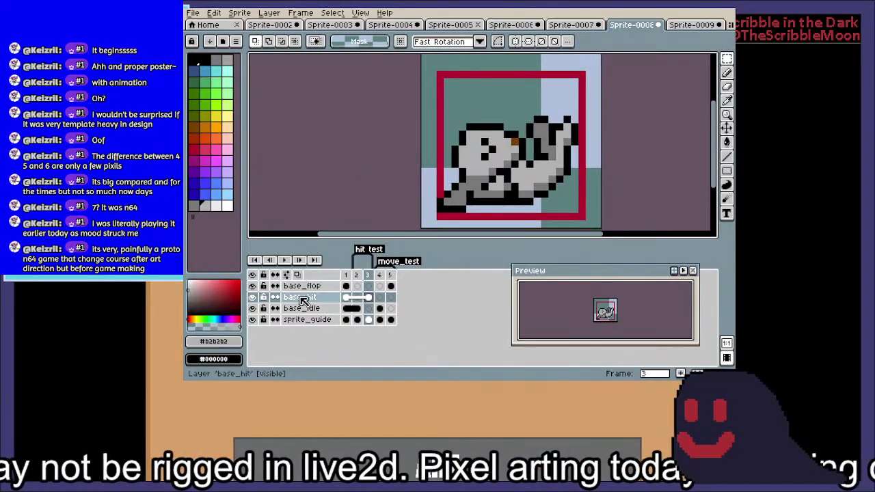
click(285, 260)
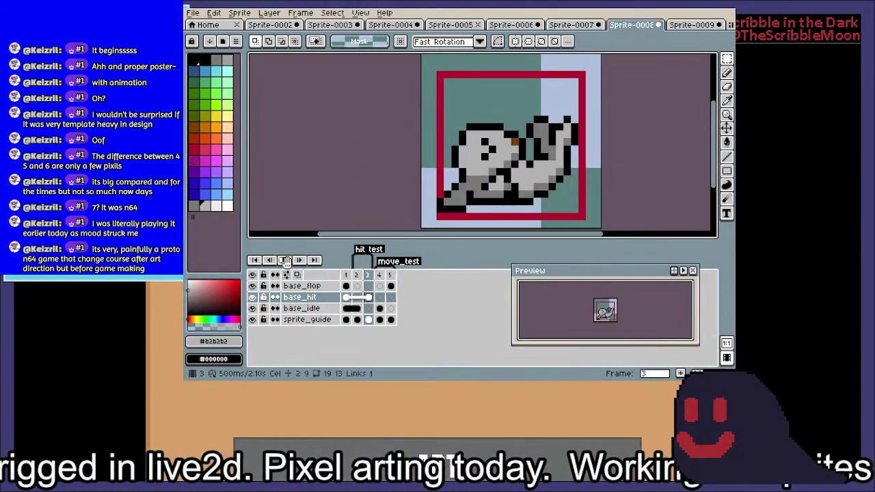
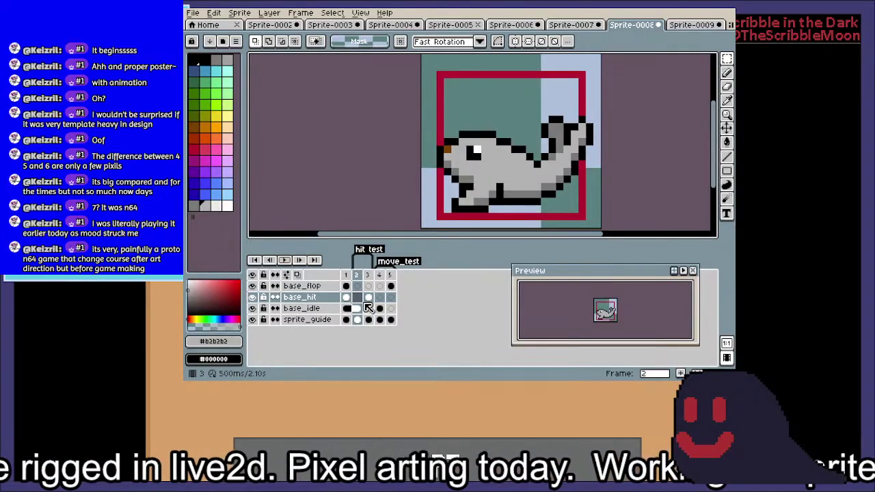
Move the hit pose's raised tail one pixel left as a 9 by 9 pixel selection, and play back the animation
scroll(594, 109, up, 2)
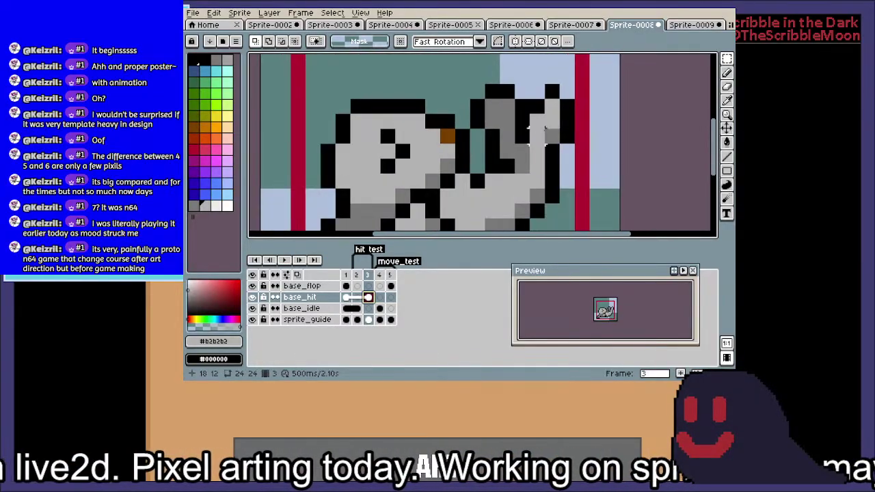
drag(596, 168, 473, 48)
click(554, 151)
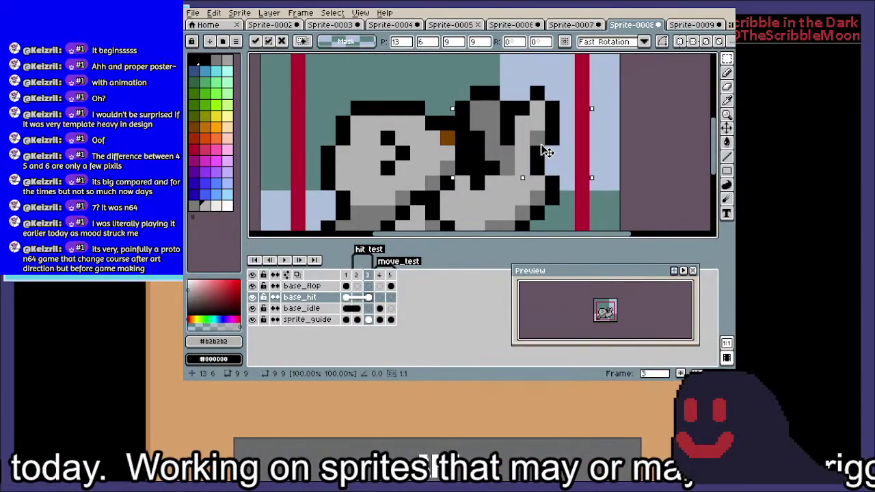
scroll(588, 175, down, 2)
drag(600, 180, 600, 165)
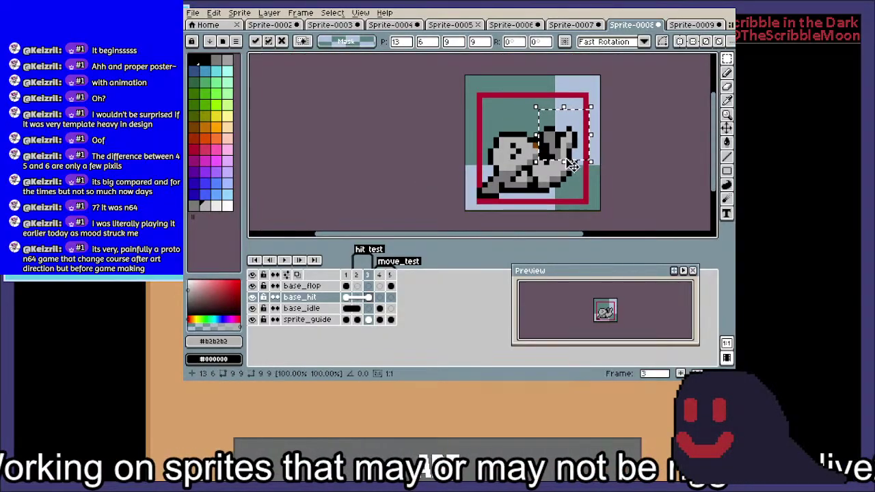
click(574, 183)
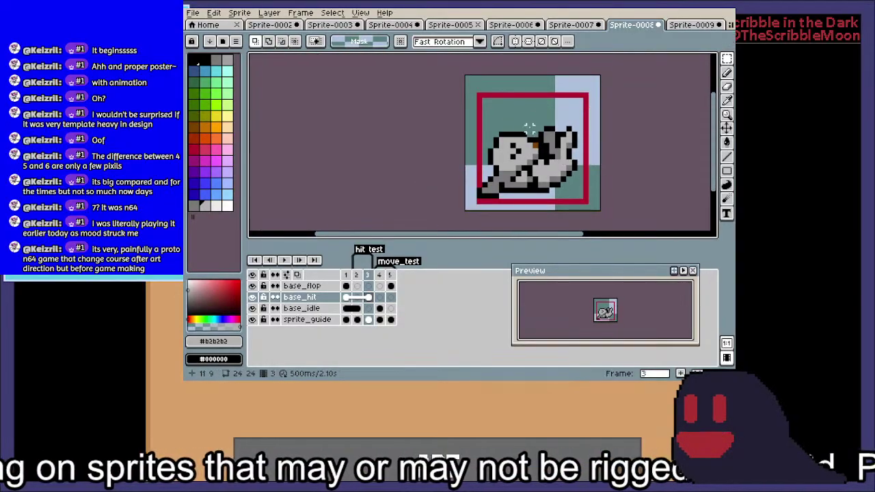
click(281, 263)
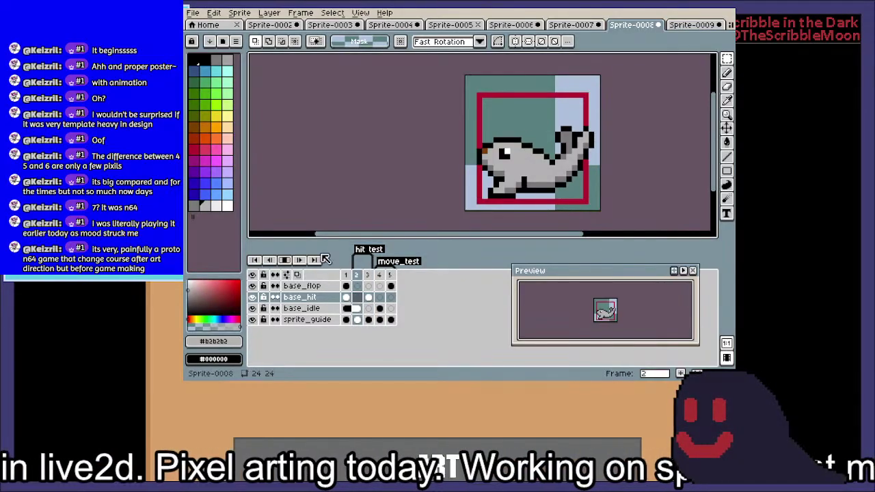
Erase one pixel inside the notch between the snout and the raised tail in frame 3 of base_hit
click(285, 260)
click(369, 297)
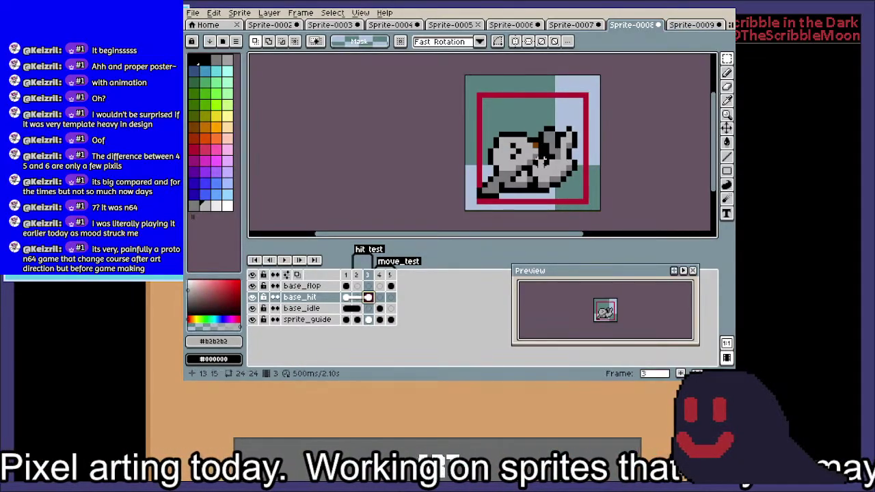
scroll(547, 161, up, 3)
scroll(549, 158, up, 1)
key(e)
click(549, 140)
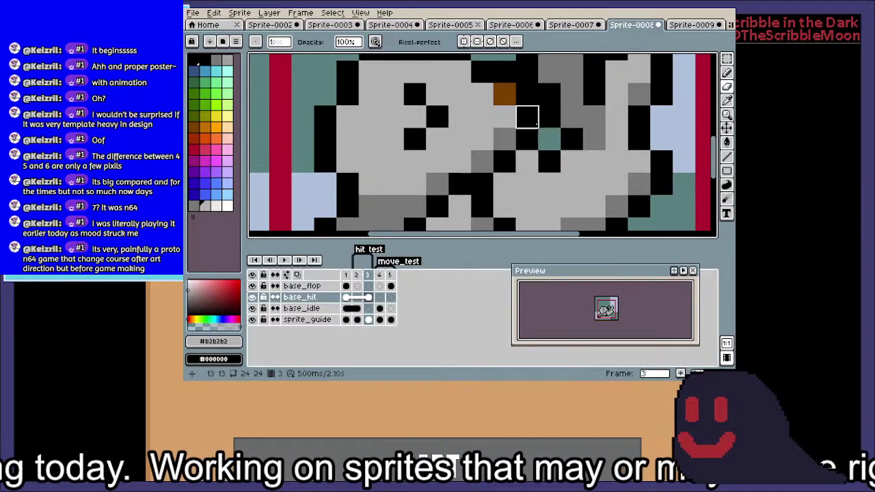
scroll(548, 140, down, 2)
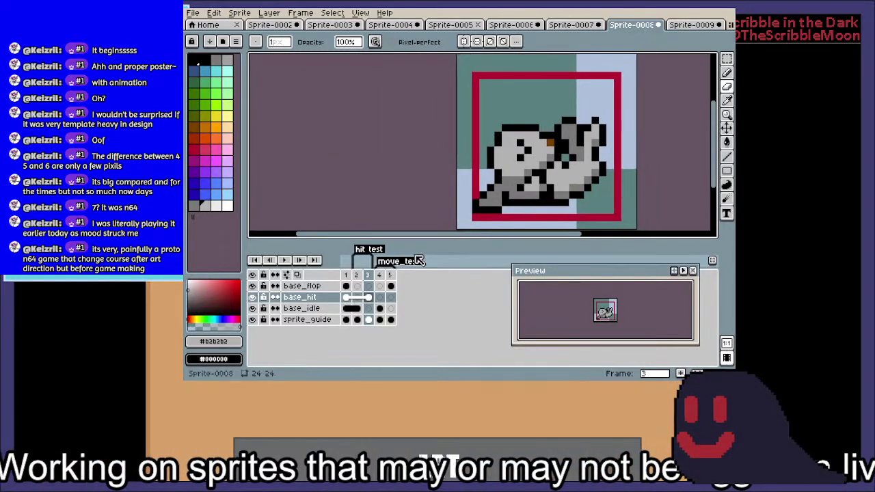
scroll(627, 155, up, 1)
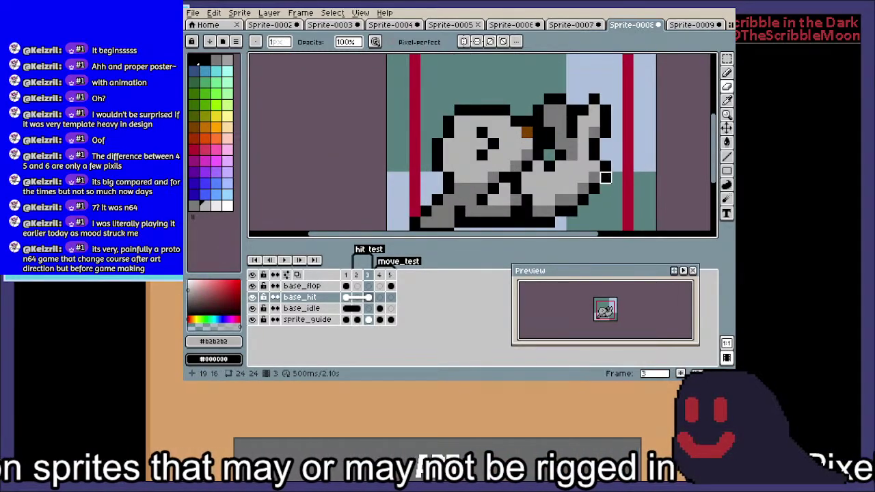
mouse_move(605, 189)
mouse_down()
mouse_move(597, 172)
mouse_move(595, 201)
mouse_up()
key(m)
mouse_move(615, 101)
mouse_down()
mouse_move(613, 111)
mouse_move(556, 85)
mouse_move(595, 100)
mouse_up()
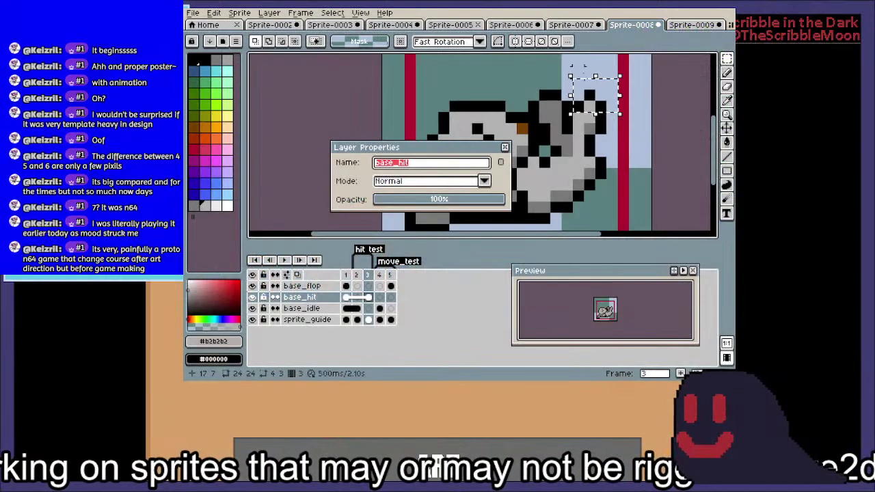
click(566, 69)
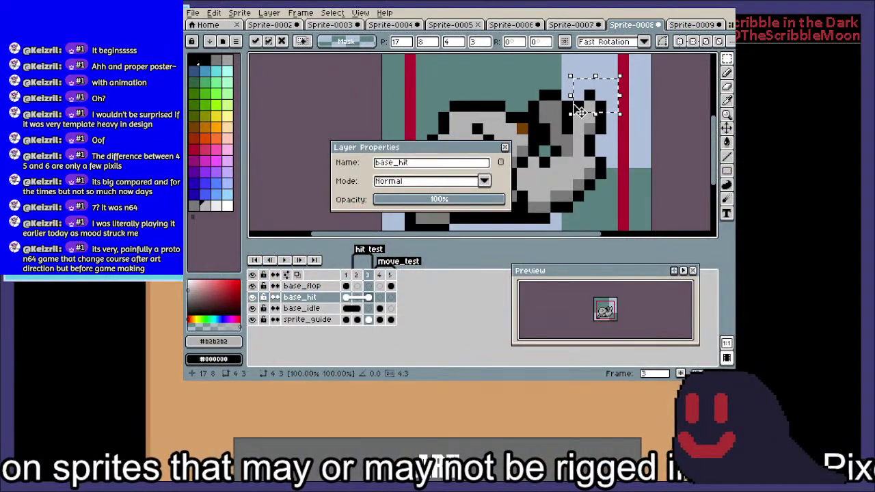
click(545, 95)
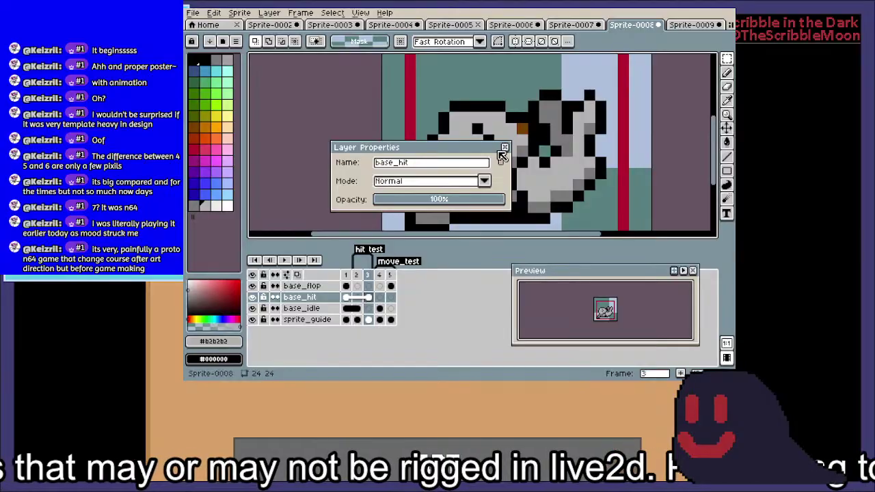
click(504, 147)
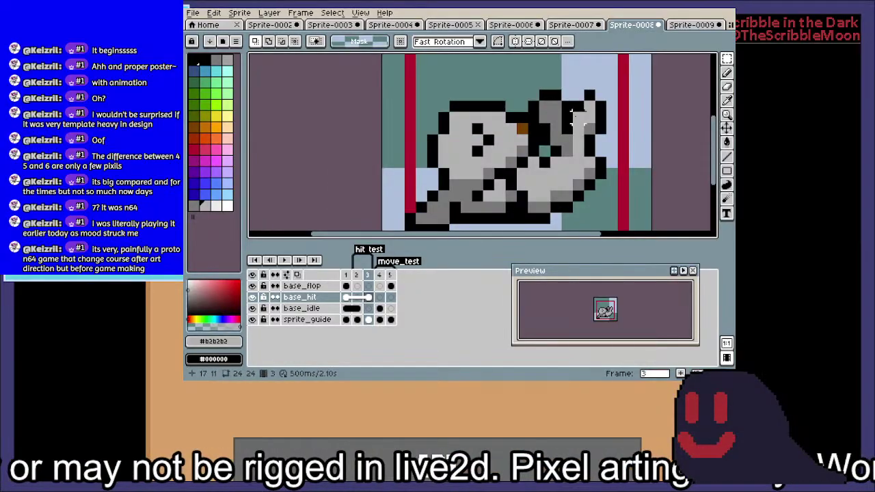
Move the hit pose's tail tip one pixel left, add a black outline pixel beside it, and compare frames 2 and 3
drag(549, 99, 591, 94)
click(600, 140)
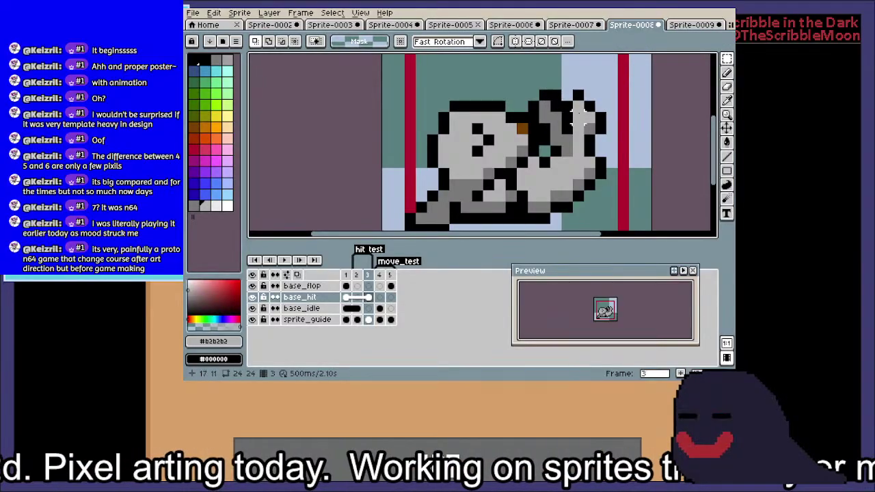
key(b)
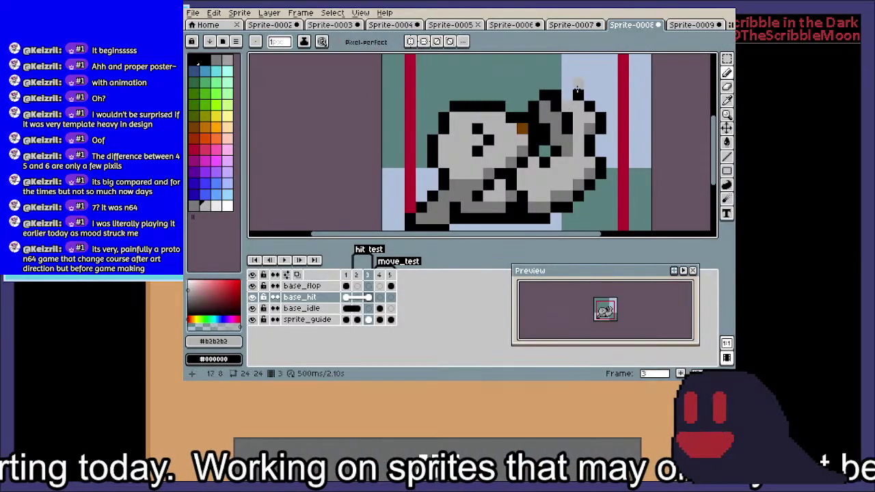
alt+click(576, 95)
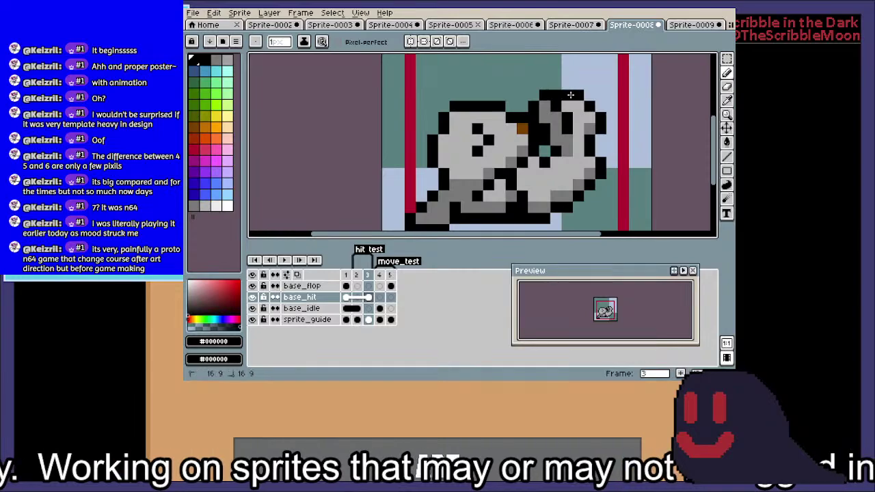
scroll(591, 131, down, 3)
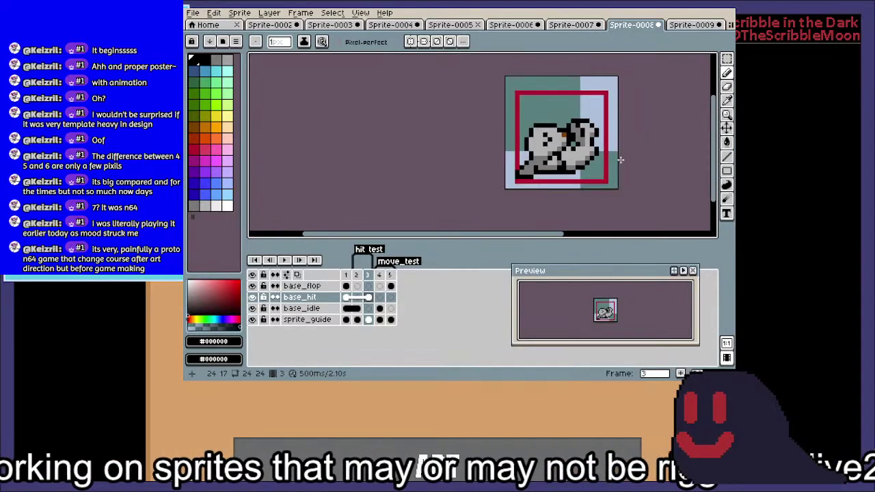
click(356, 275)
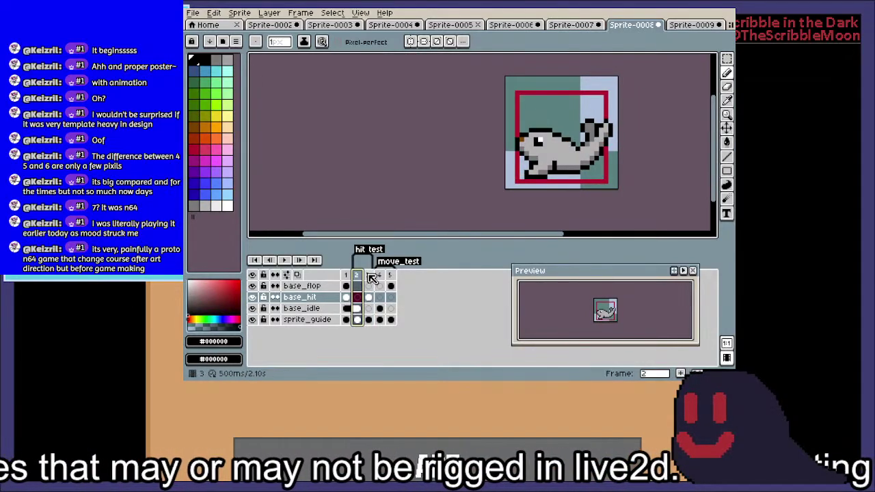
click(367, 274)
Move the top of the hit pose's tail one pixel right as a 3 by 2 pixel selection
scroll(599, 130, up, 1)
scroll(598, 130, up, 2)
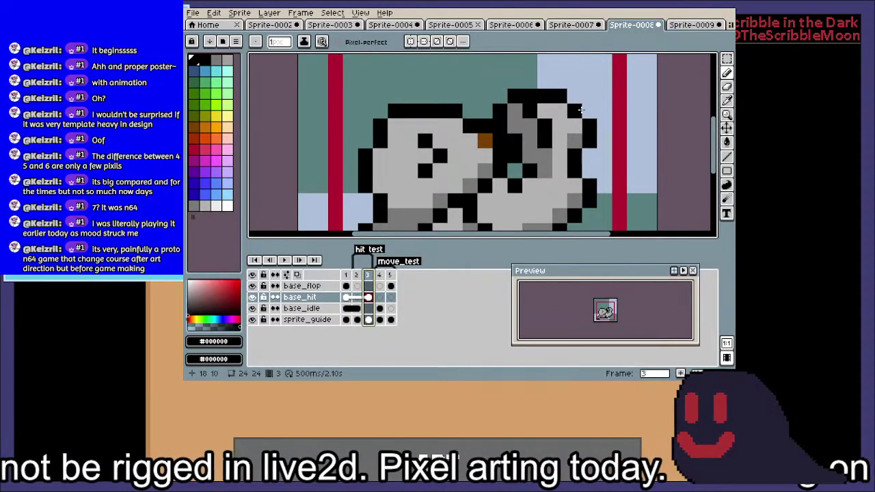
key(m)
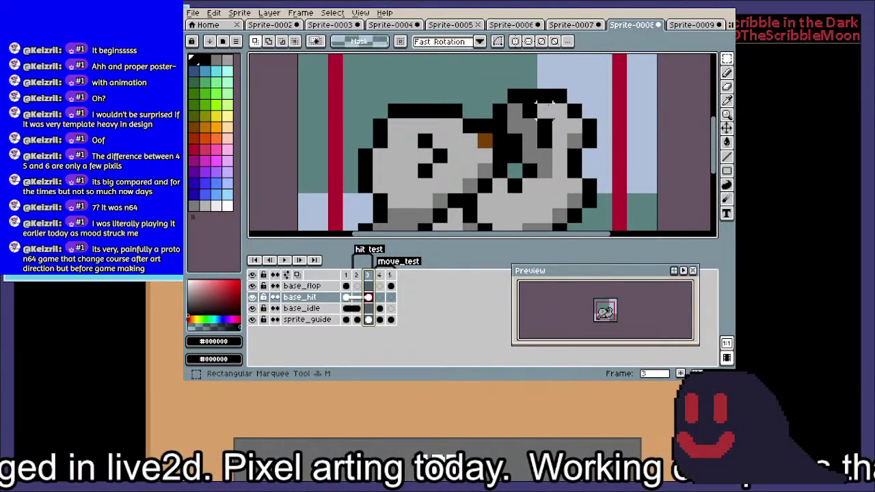
mouse_move(540, 116)
mouse_down()
mouse_move(564, 96)
mouse_move(567, 114)
mouse_move(580, 116)
mouse_up()
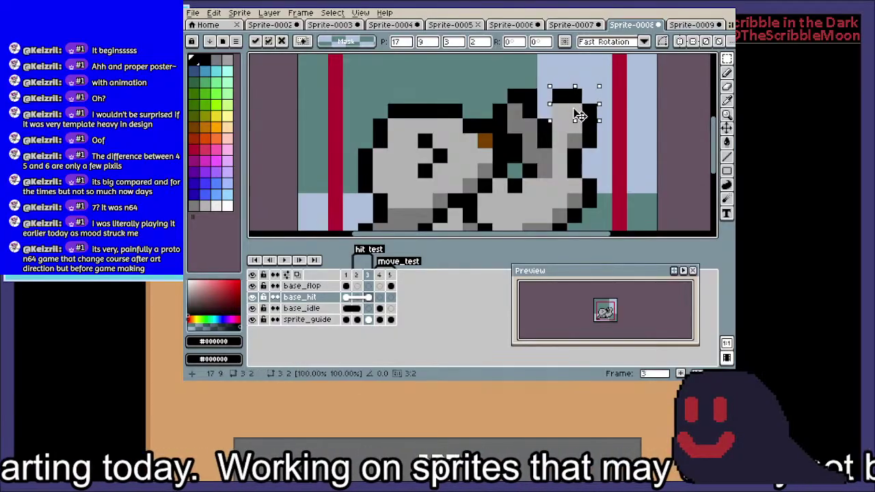
key(ctrl+d)
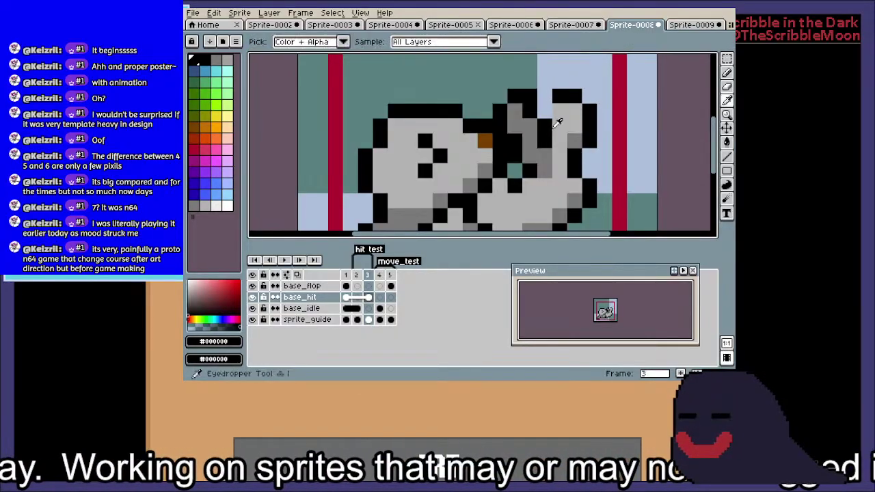
key(b)
Play back the hit test animation from frame 2 to check the separated tail fluke
scroll(532, 109, down, 2)
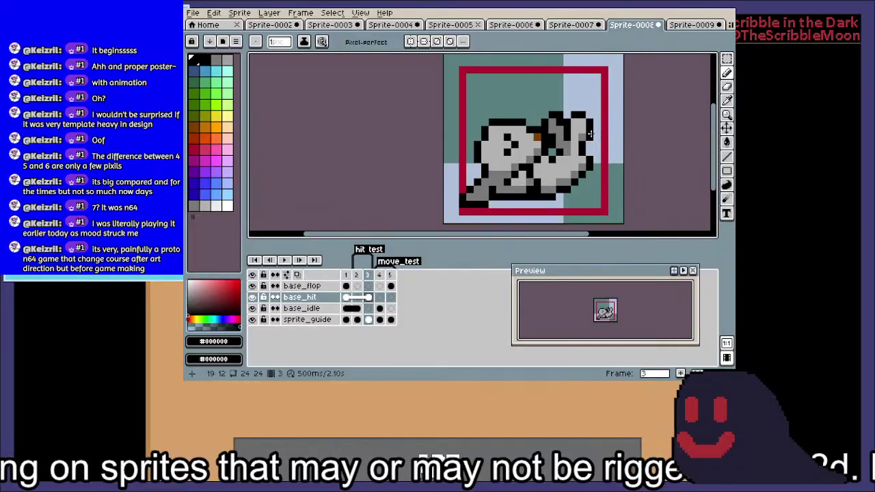
click(358, 276)
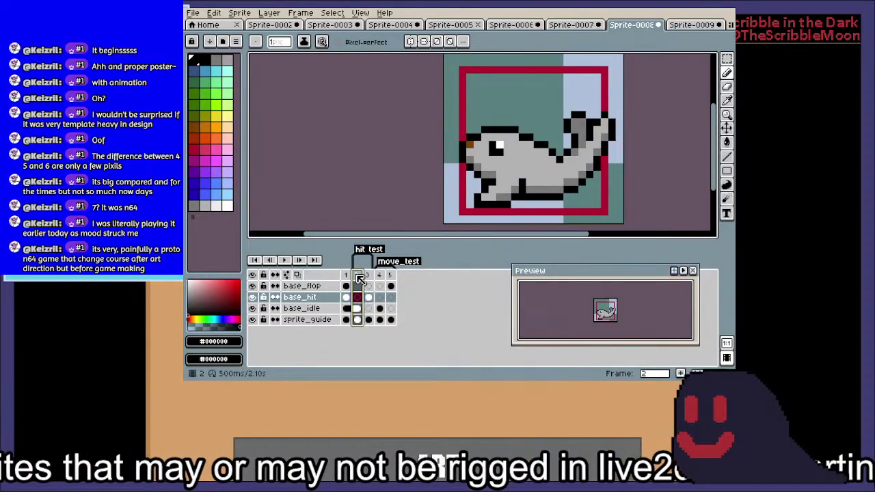
click(284, 260)
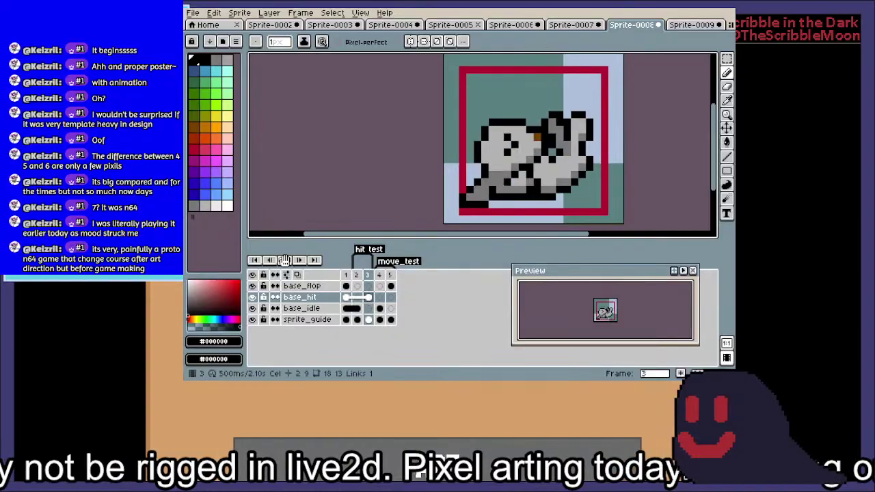
click(285, 260)
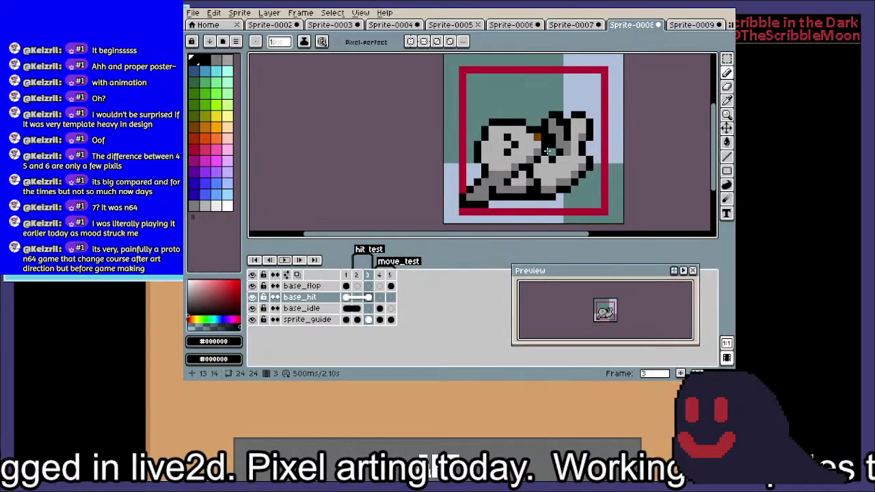
Extend the hit pose's tail tip with light gray #b2b2b2, redraw its outline in black, and play back the hit test animation
scroll(581, 120, up, 1)
scroll(581, 120, up, 1)
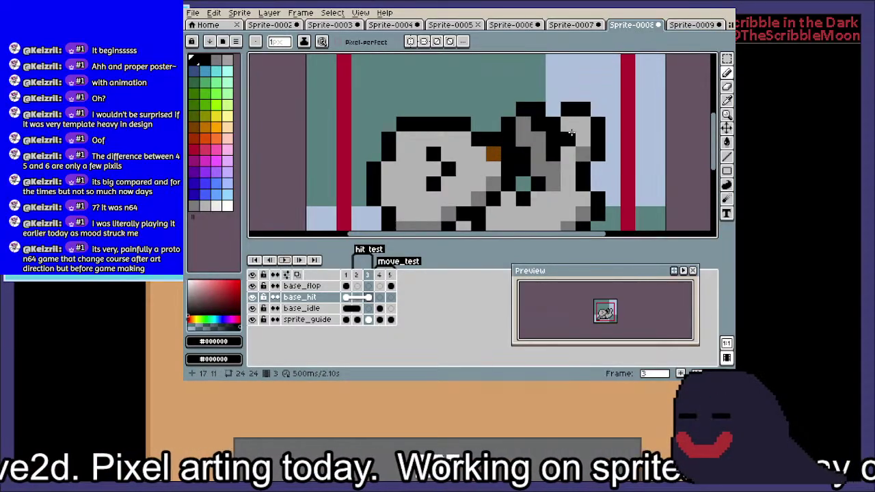
key(i)
click(566, 140)
key(b)
click(584, 111)
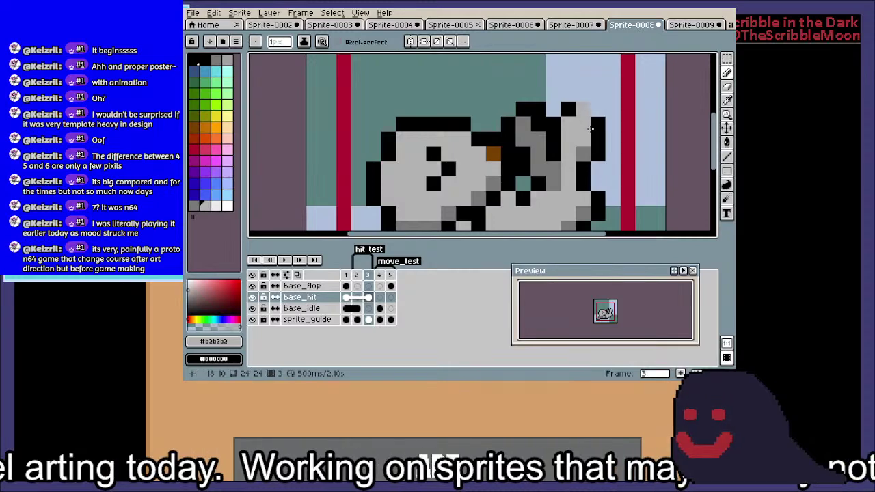
alt+click(594, 131)
click(596, 110)
scroll(619, 137, down, 2)
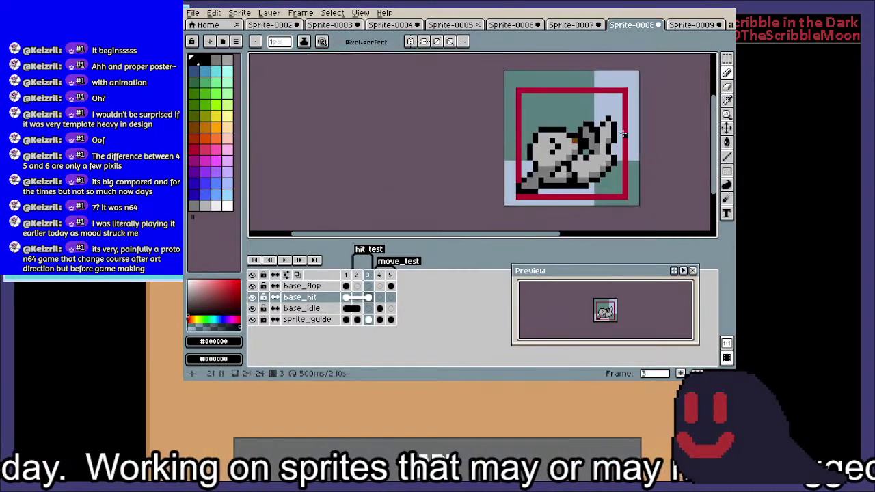
click(283, 260)
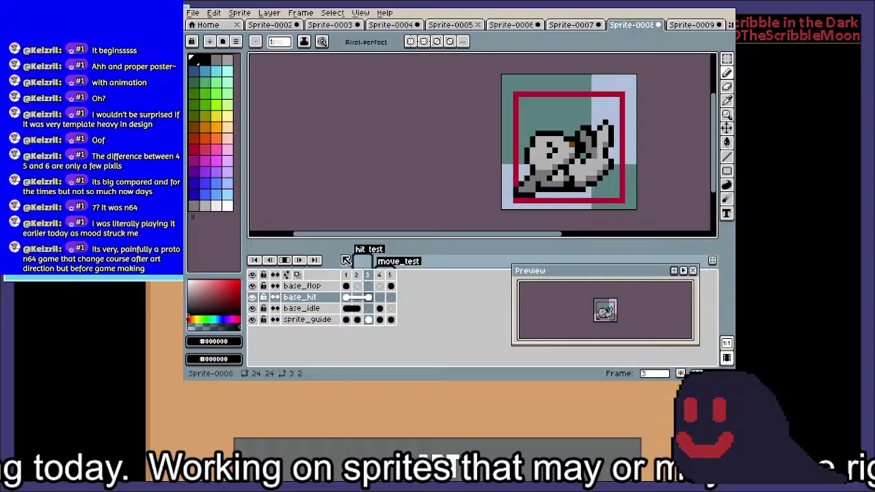
click(285, 260)
Shade the body edge behind the front flipper in frame 3 of base_hit with dark gray #797979, and play back the animation
click(369, 298)
scroll(536, 189, up, 3)
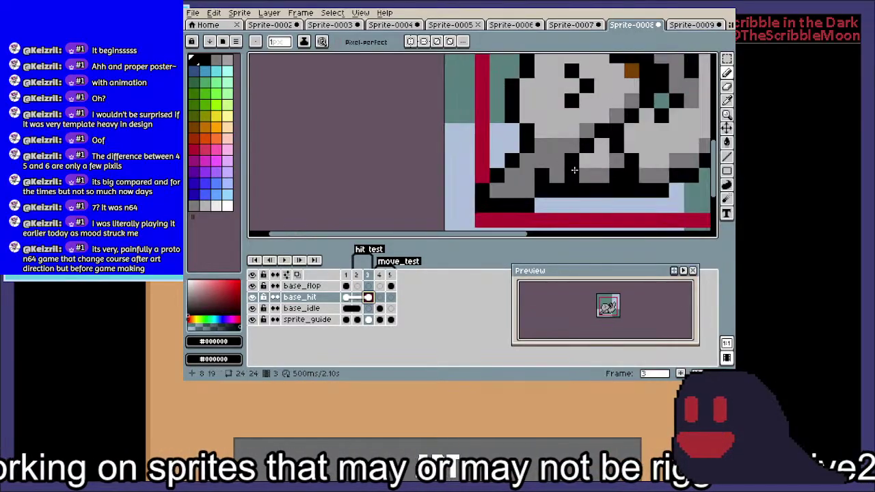
key(alt)
alt+click(593, 178)
mouse_move(617, 146)
mouse_down()
mouse_move(579, 165)
mouse_move(594, 167)
mouse_up()
click(607, 135)
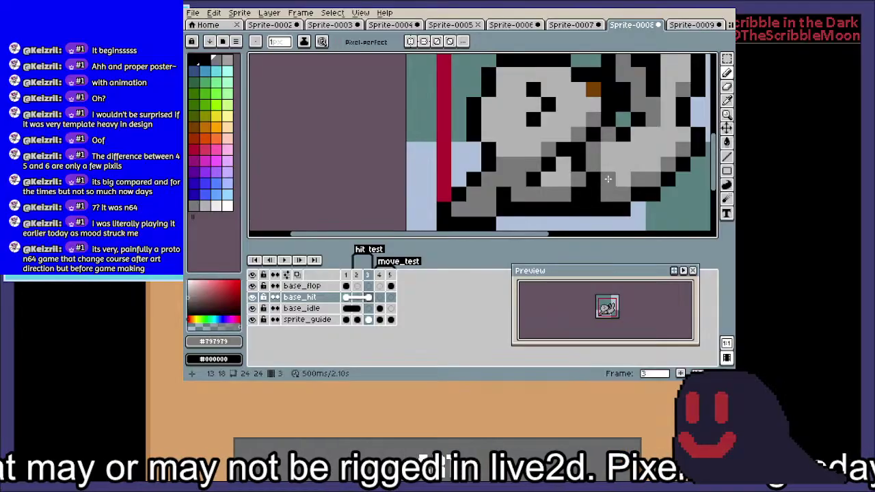
scroll(641, 164, down, 3)
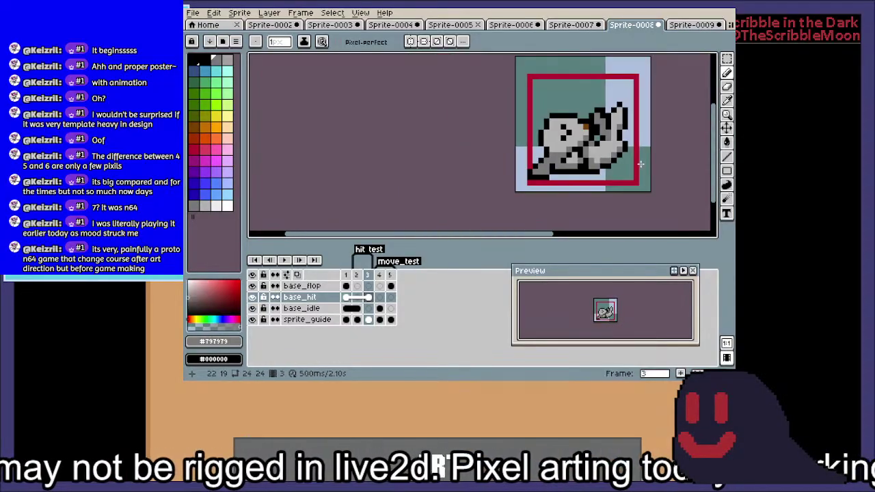
click(283, 259)
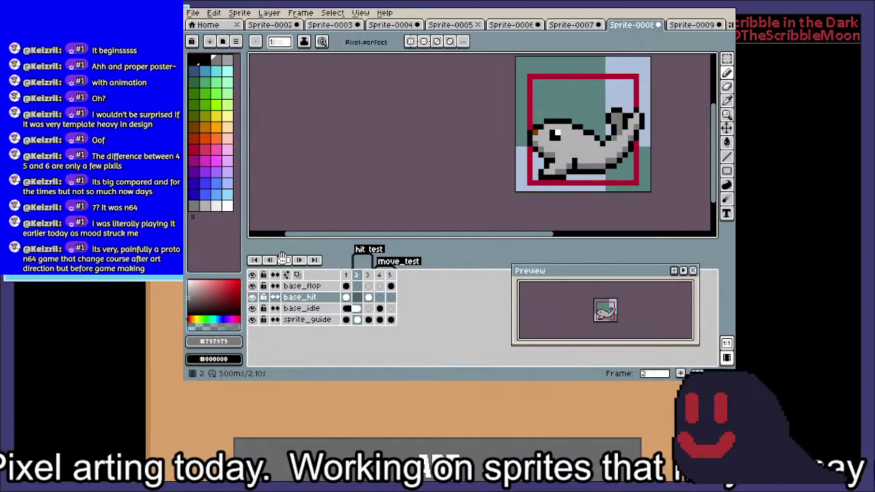
click(284, 259)
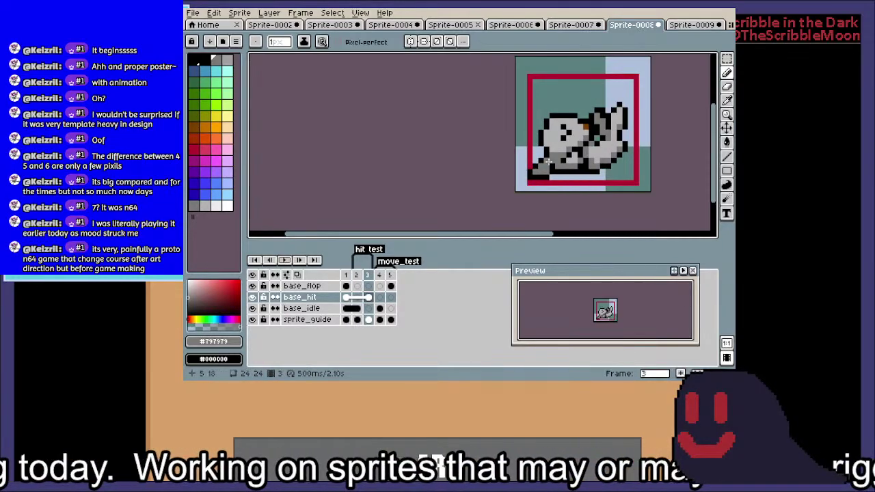
Lighten the chest shading above the hit pose's front flippers with light gray #b2b2b2, and play back the animation
scroll(588, 135, up, 2)
alt+click(575, 150)
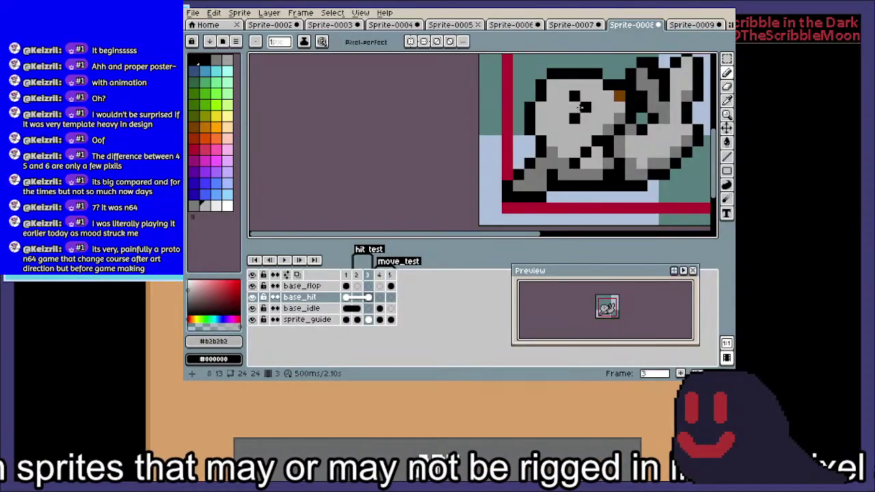
scroll(580, 107, down, 2)
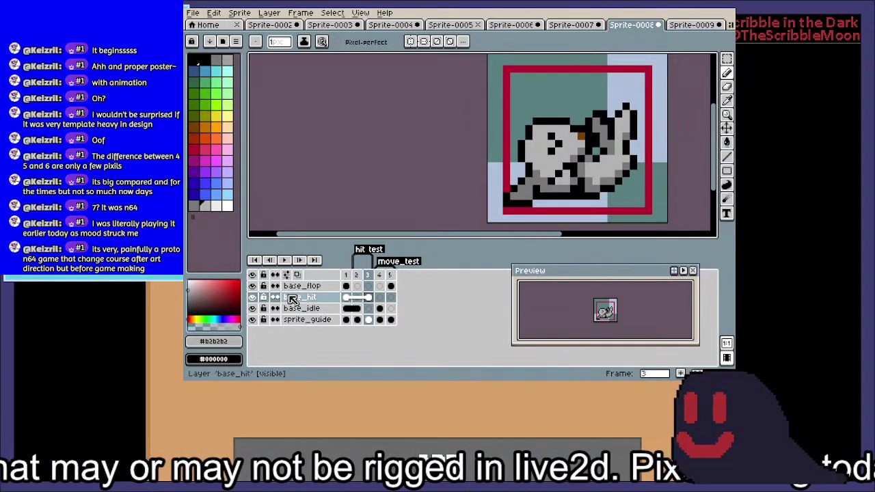
click(284, 259)
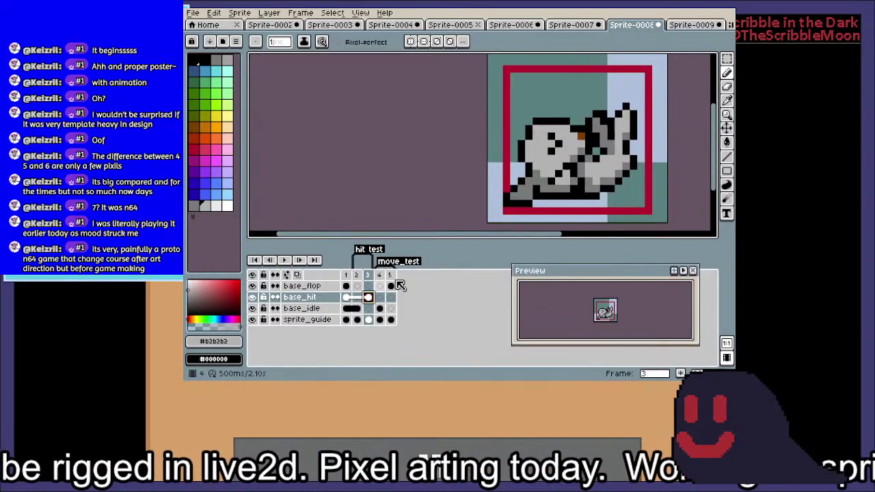
Compare the idle pose in frame 2 with the hit pose in frame 3, and play back the hit test animation
scroll(548, 177, up, 2)
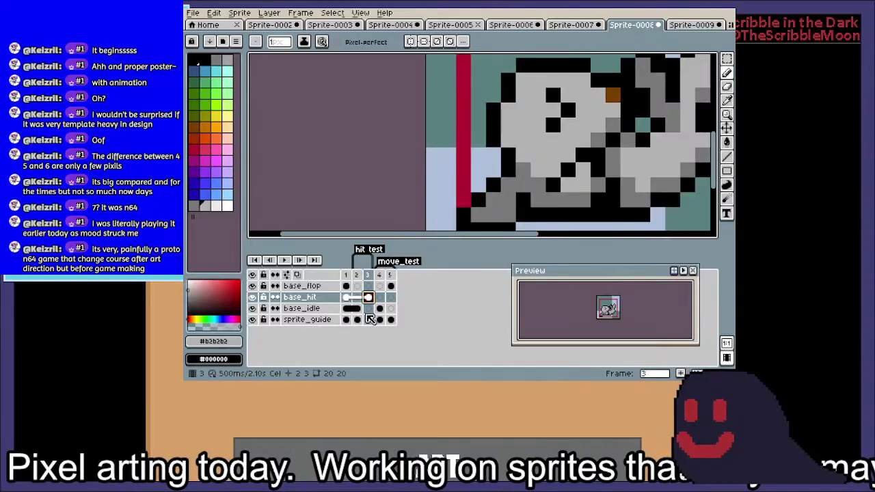
click(354, 310)
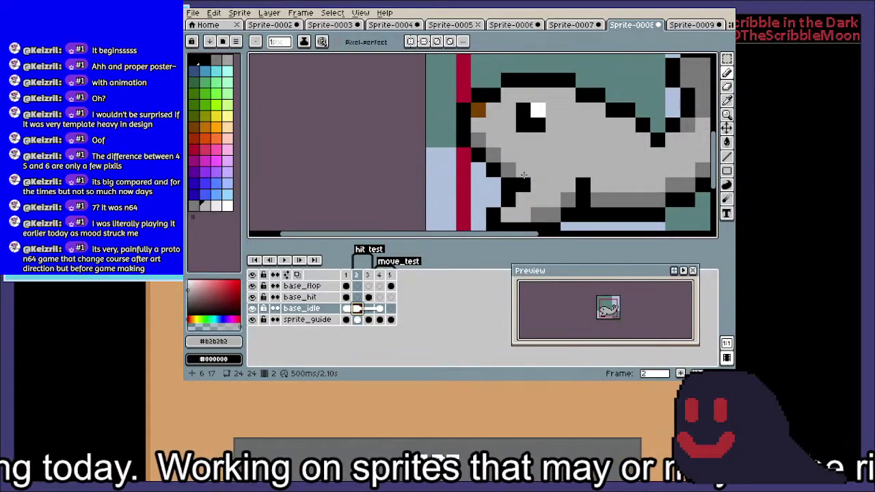
click(368, 298)
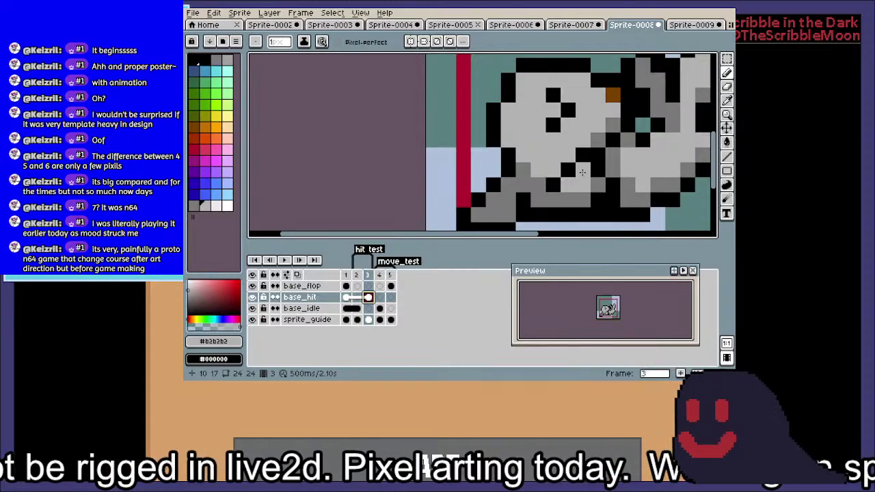
drag(591, 170, 525, 195)
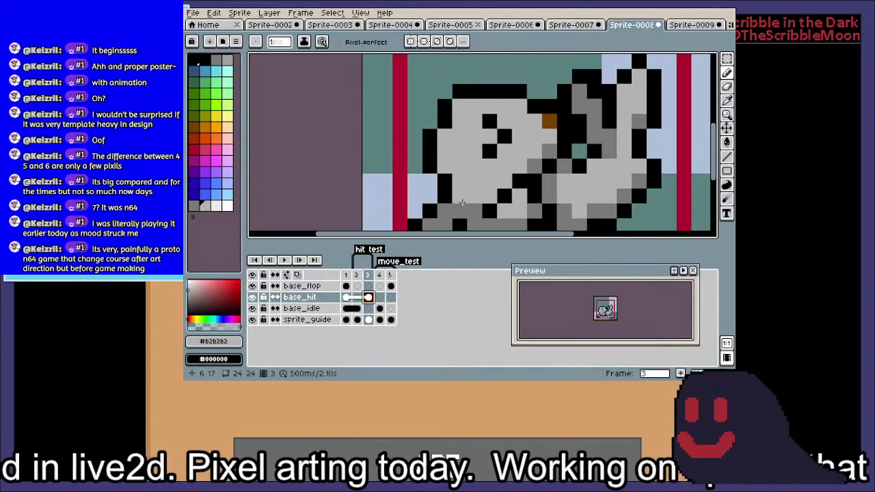
drag(462, 203, 471, 171)
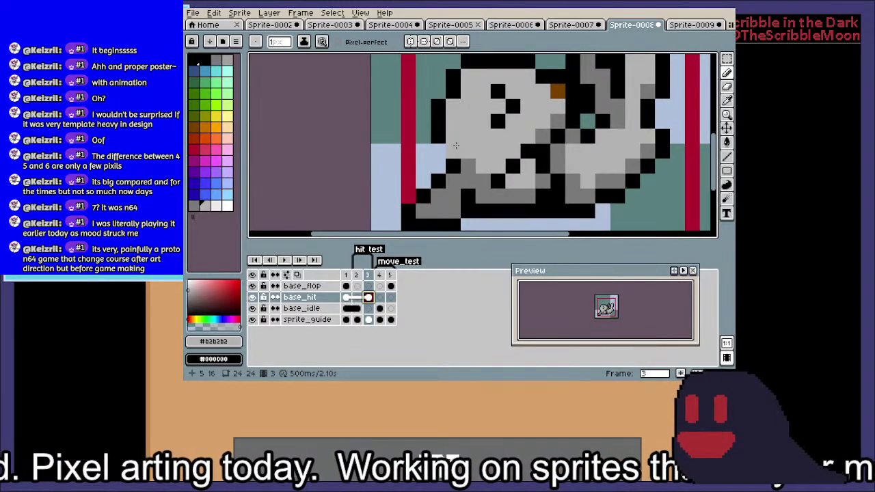
scroll(507, 192, down, 1)
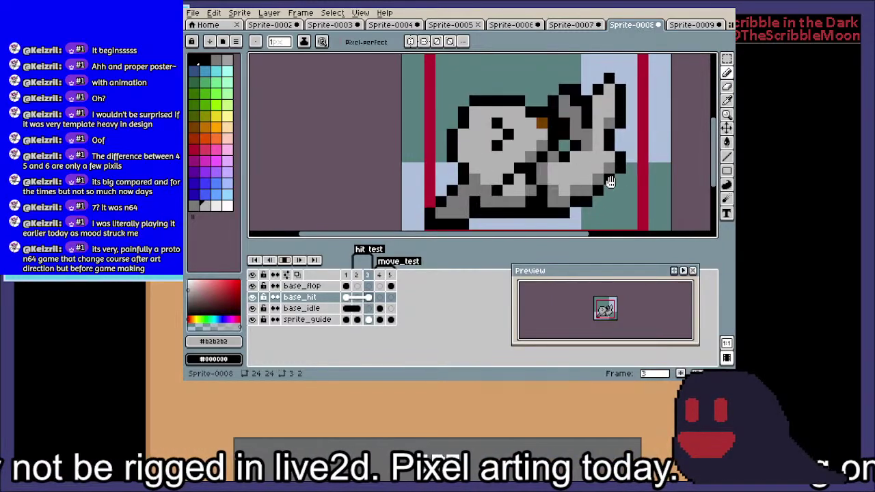
scroll(628, 174, down, 3)
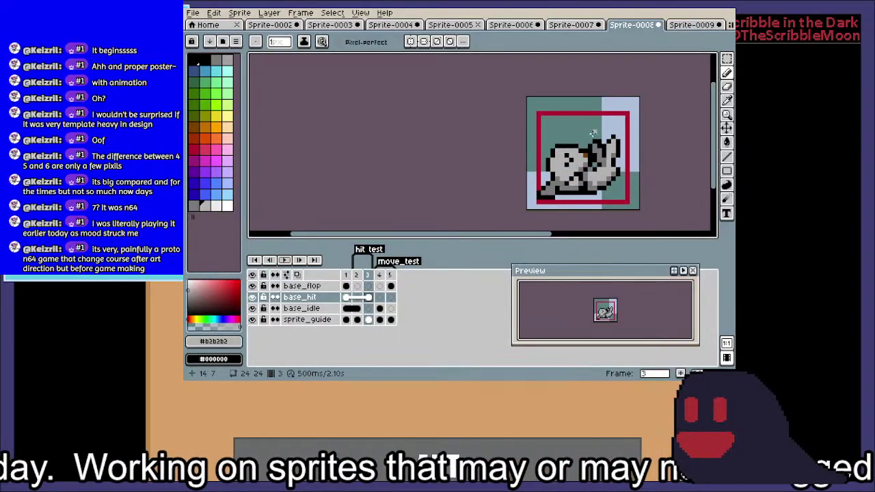
Round off the back of the hit pose's head by erasing outline corner pixels and redrawing in black, and play back the animation
scroll(545, 115, up, 4)
scroll(545, 114, up, 1)
key(b)
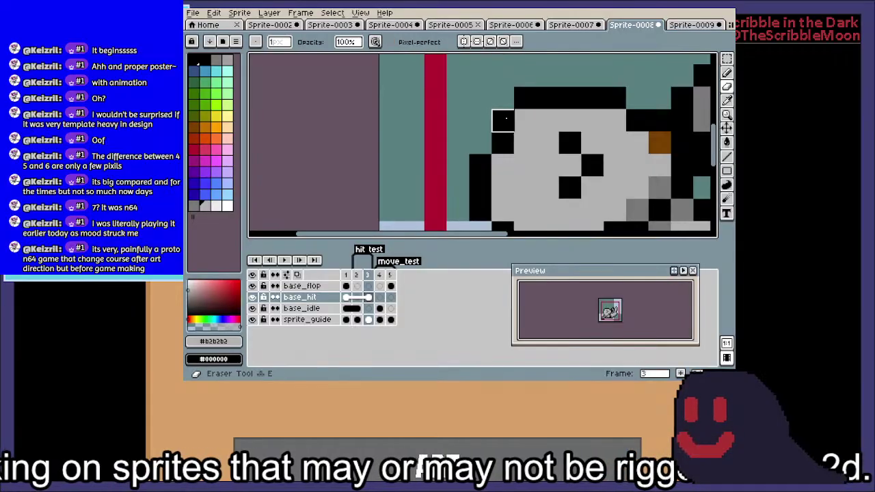
key(i)
click(559, 97)
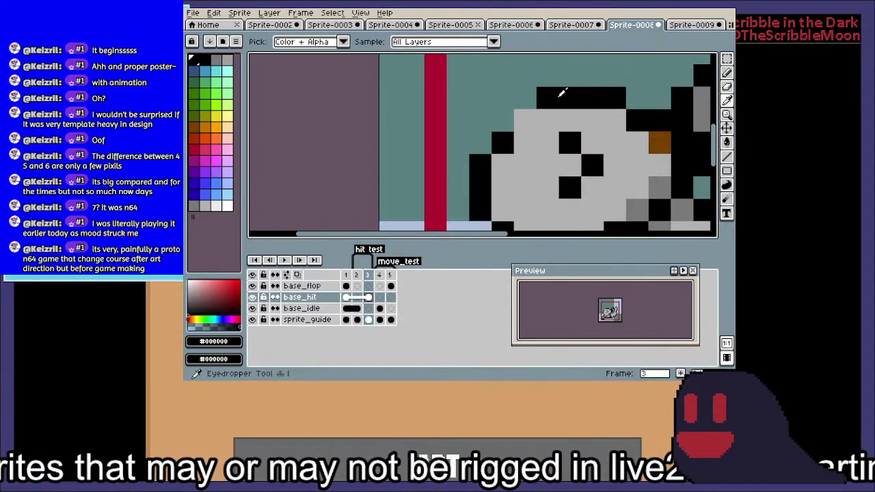
key(b)
scroll(563, 90, down, 2)
drag(614, 131, 582, 142)
scroll(582, 141, down, 1)
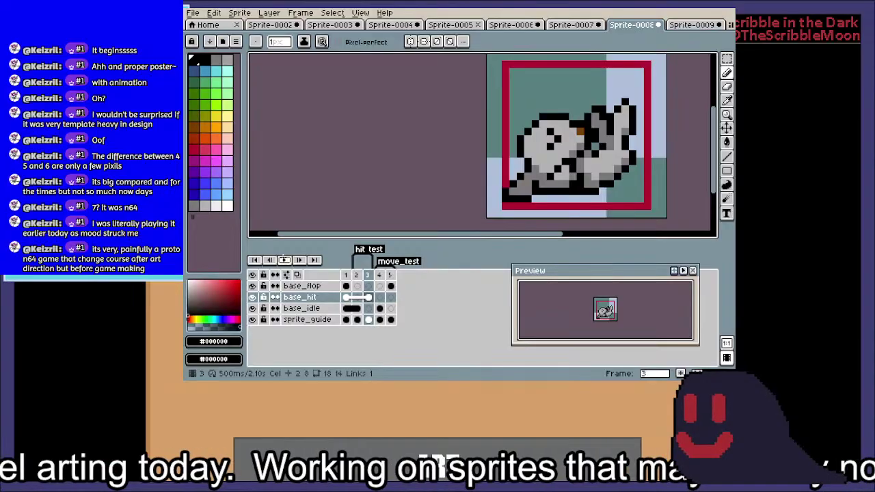
click(284, 259)
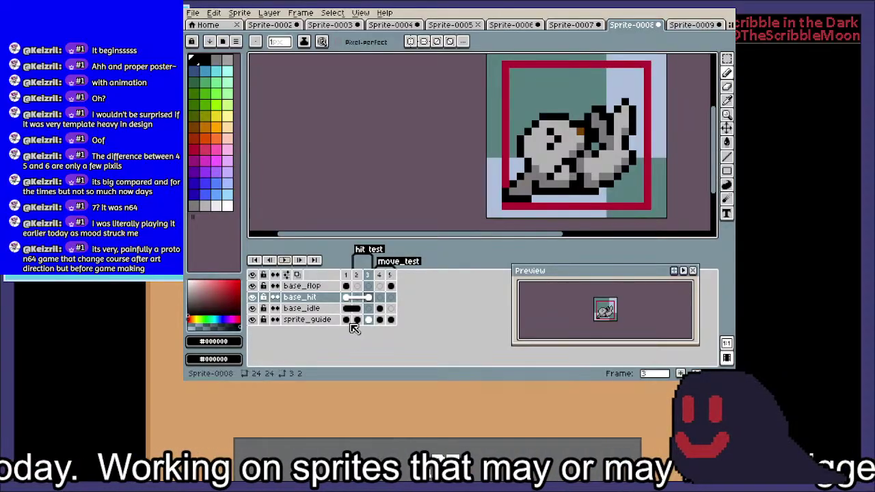
Show frame 1, select the base_idle layer, and hide the base_hit and base_flop layers
click(349, 287)
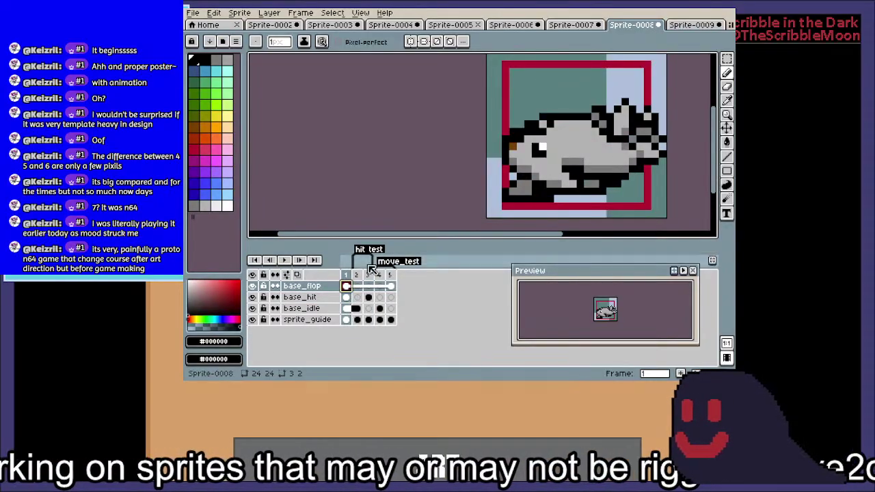
click(309, 308)
click(253, 298)
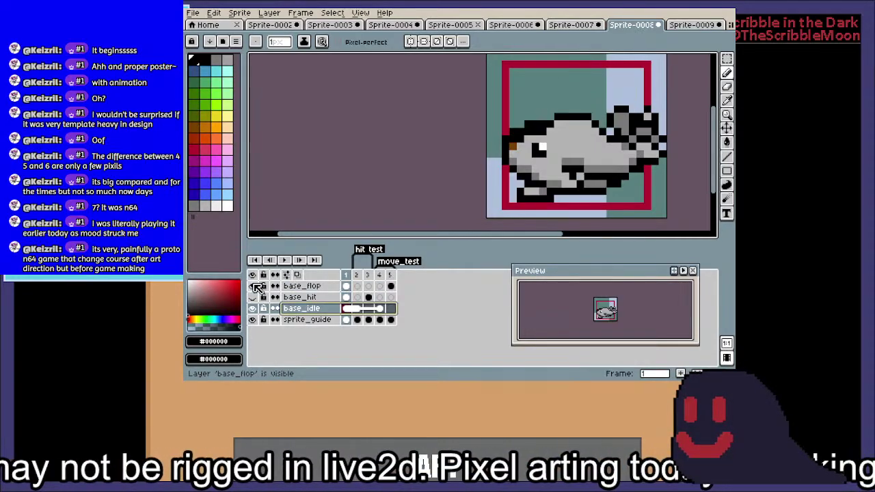
click(253, 285)
Create a new layer above base_idle and name it base_attack
right_click(317, 309)
mouse_move(355, 316)
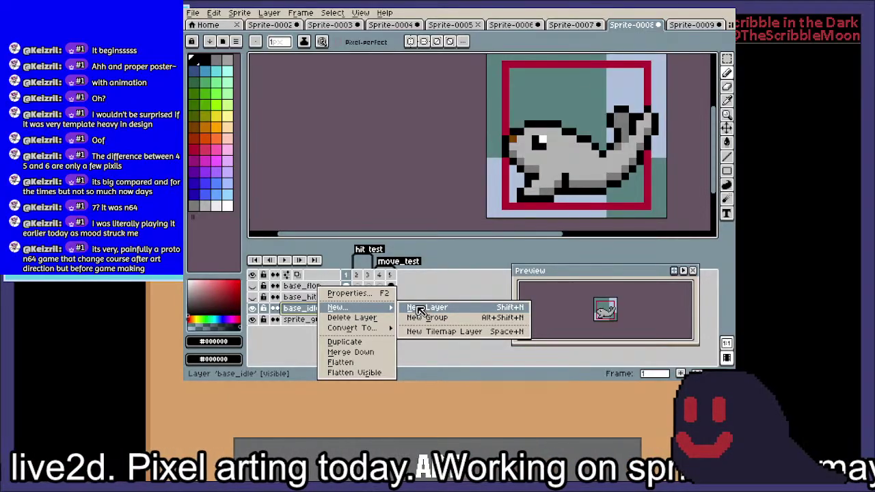
click(419, 310)
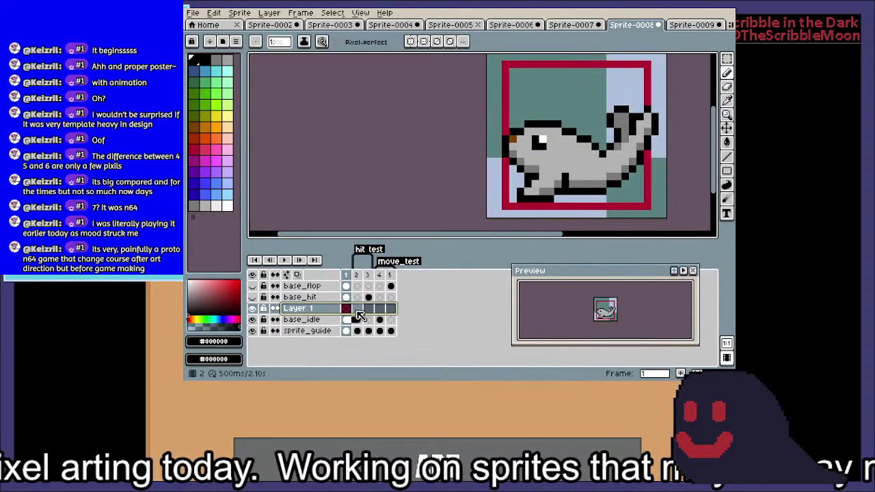
double_click(318, 311)
text(base_attack)
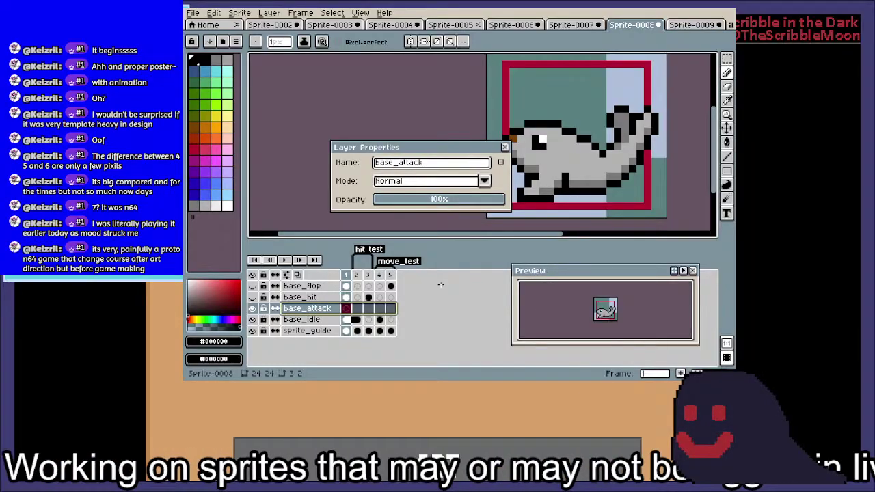
key(Return)
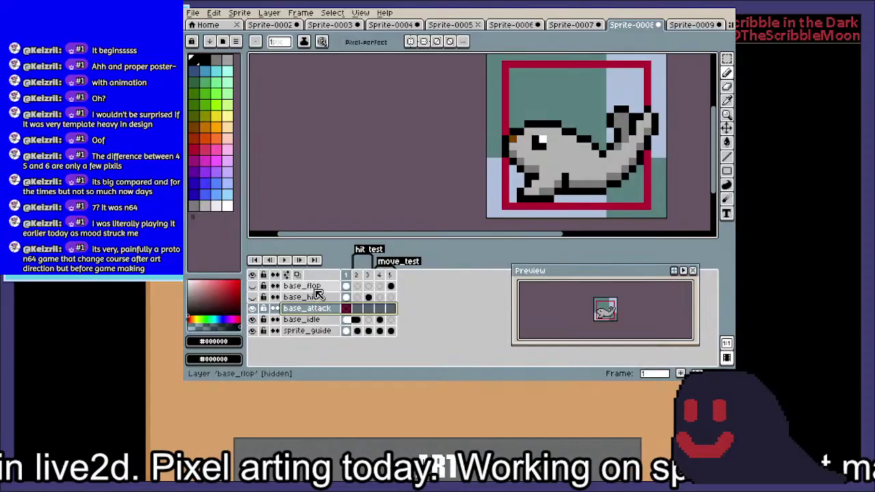
Show base_flop again, toggle the idle layer's visibility to compare poses, and delete the newly added empty layer
key(ctrl+z)
click(254, 286)
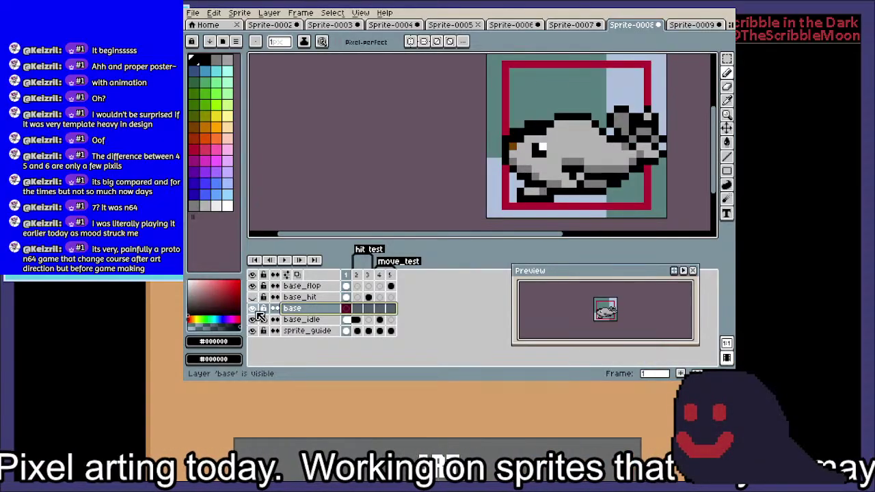
click(257, 319)
click(257, 309)
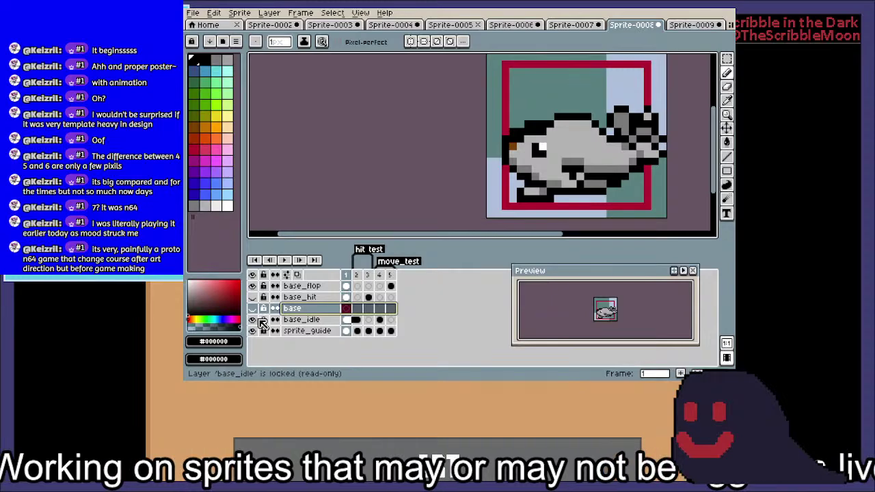
click(257, 319)
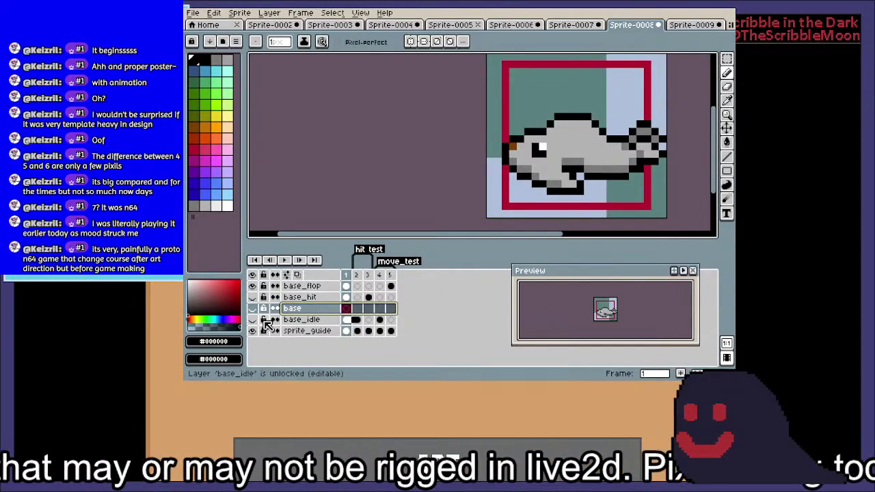
click(258, 320)
click(253, 308)
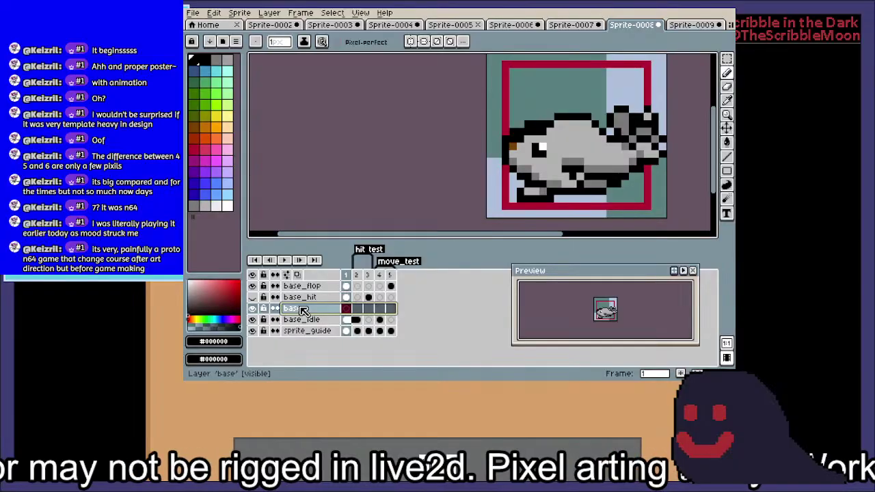
key(Delete)
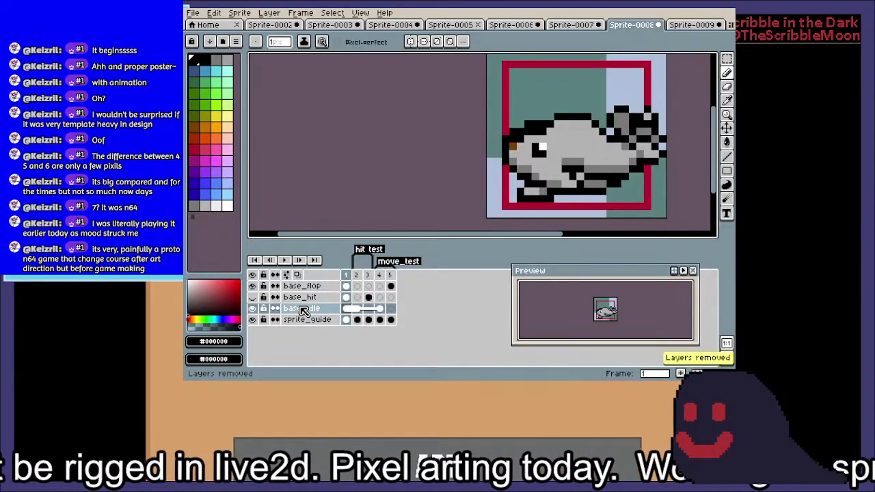
Duplicate the base_flop layer and hide the original base_flop layer
click(302, 288)
right_click(305, 292)
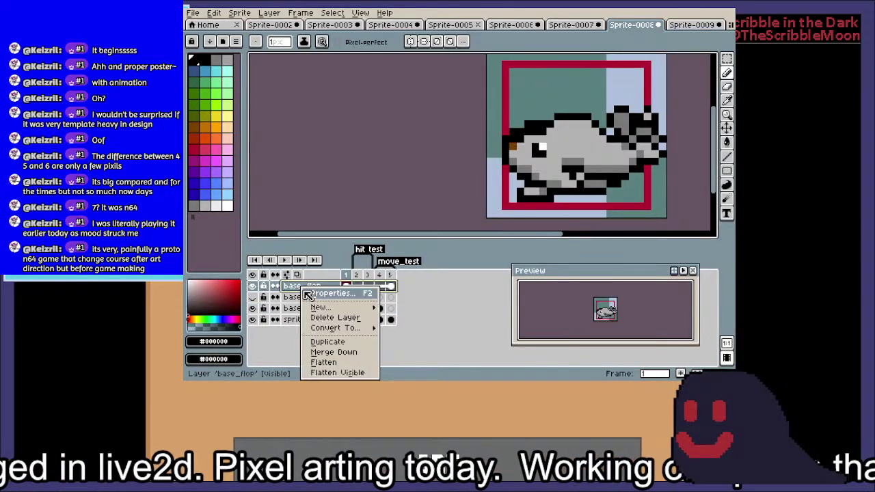
click(342, 340)
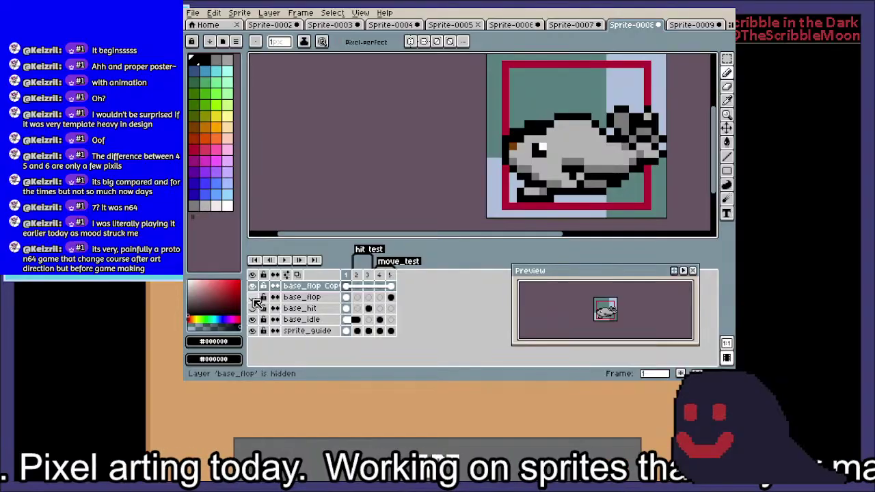
click(253, 308)
Delete the frame 5 cel from the base_flop copy, return to its frame 1 cel, and hide base_idle
click(391, 286)
key(Delete)
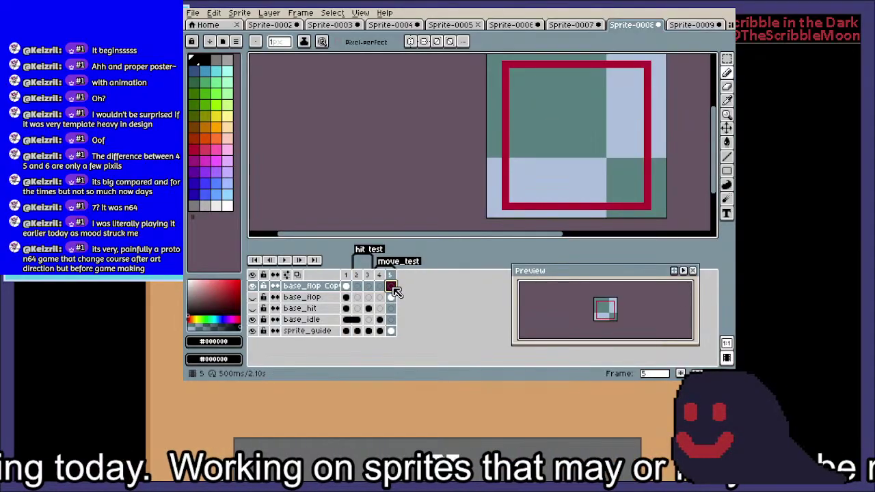
click(347, 287)
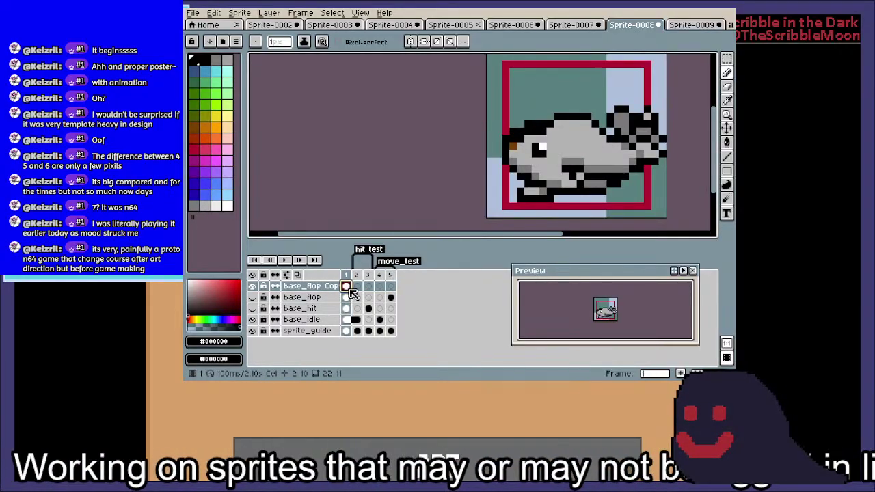
click(253, 319)
Select the 7 by 3 pixel front flipper section in the base_flop copy and shift it one pixel toward the tail
scroll(588, 126, up, 3)
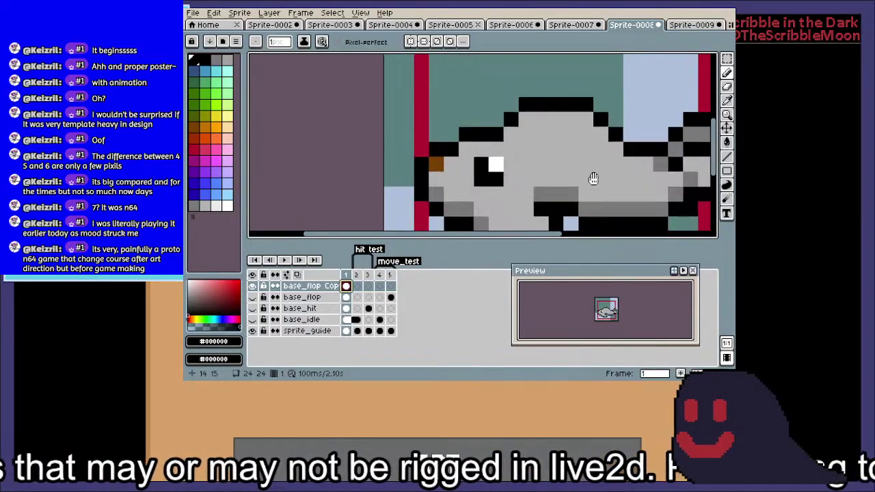
key(m)
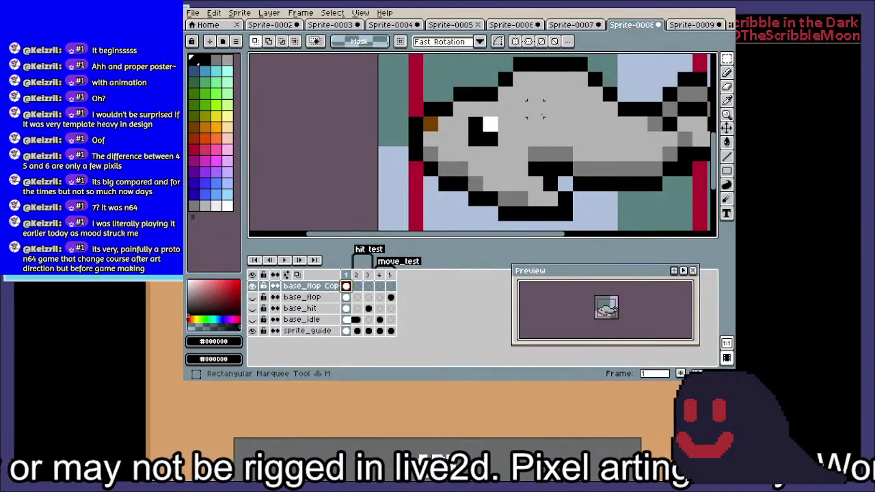
drag(505, 93, 497, 115)
scroll(443, 157, down, 3)
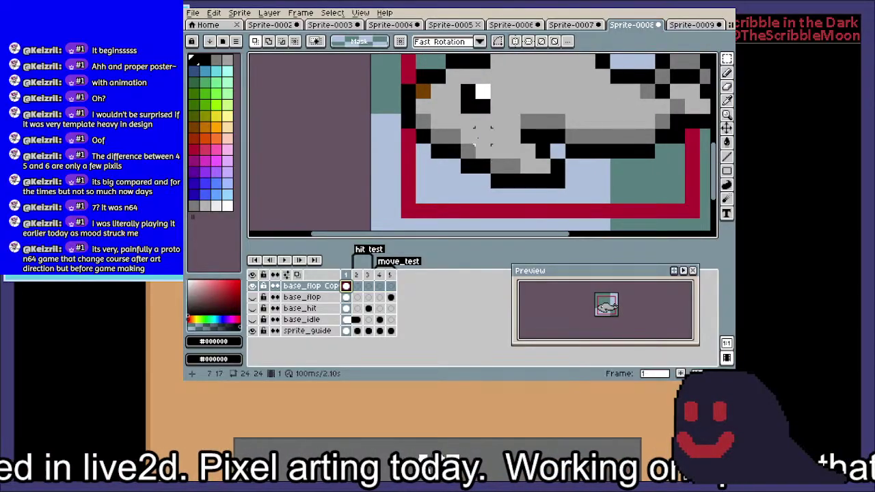
drag(470, 134, 469, 181)
key(ctrl+d)
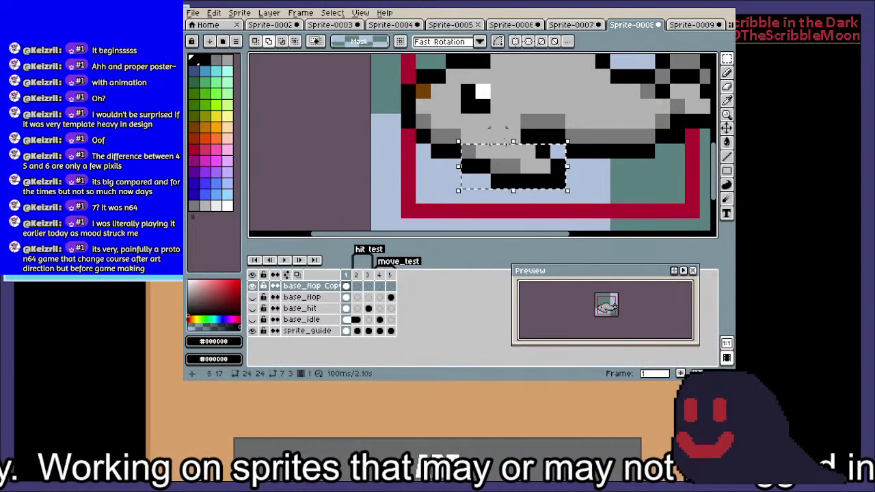
drag(513, 135, 469, 135)
drag(514, 177, 526, 177)
scroll(482, 106, up, 2)
key(ctrl+d)
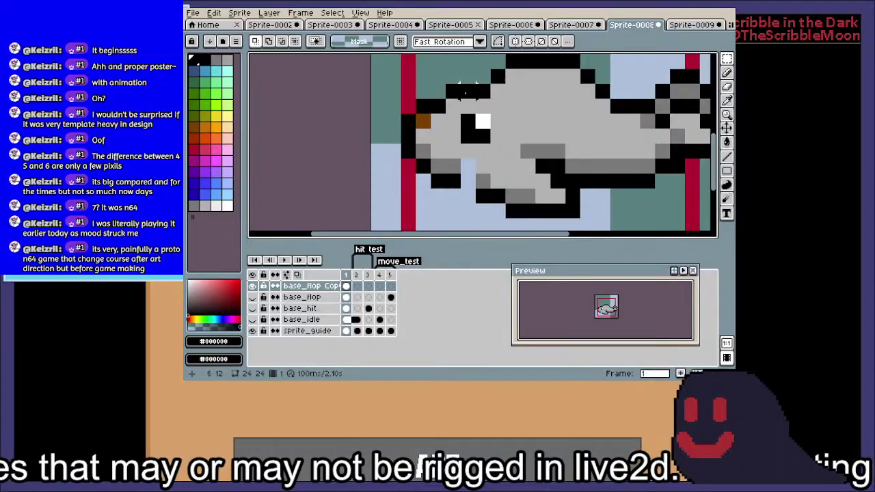
Select the 5 by 7 pixel snout section in the base_flop copy and lower it by one pixel
drag(476, 84, 399, 191)
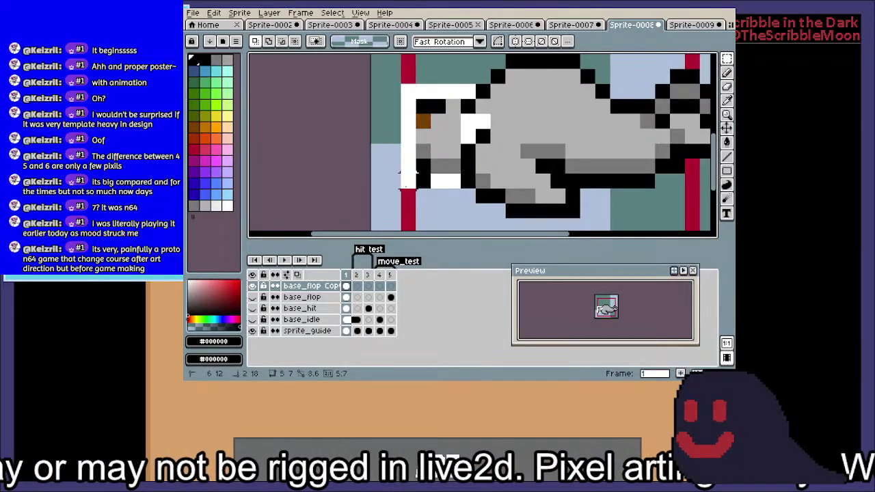
drag(435, 158, 448, 175)
key(Return)
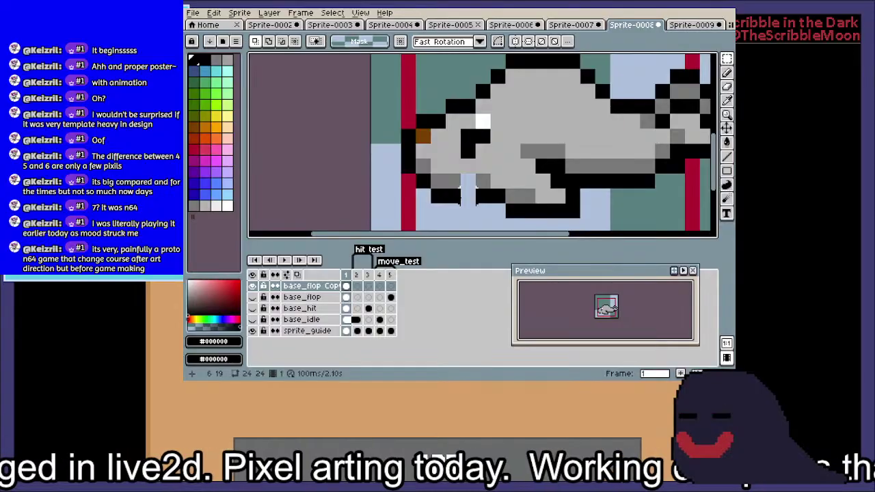
Fill the outline gap between the lowered chin and the front flipper with a black pixel
key(i)
key(b)
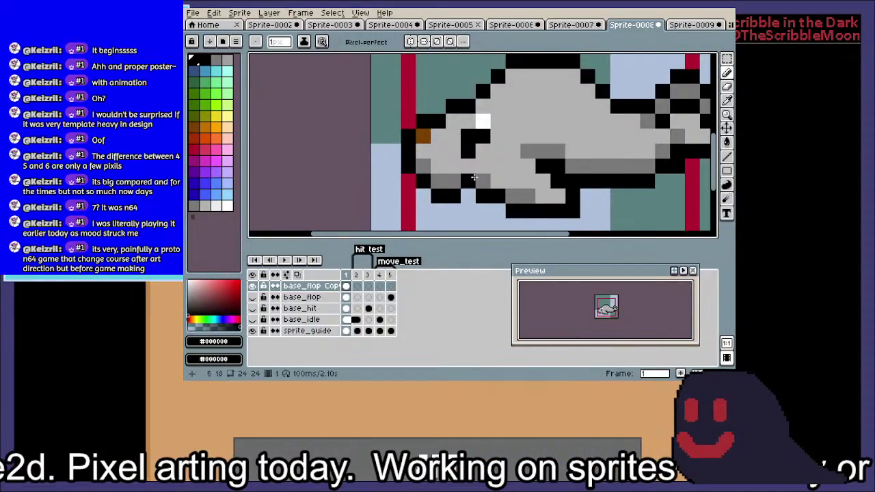
scroll(473, 177, left, 3)
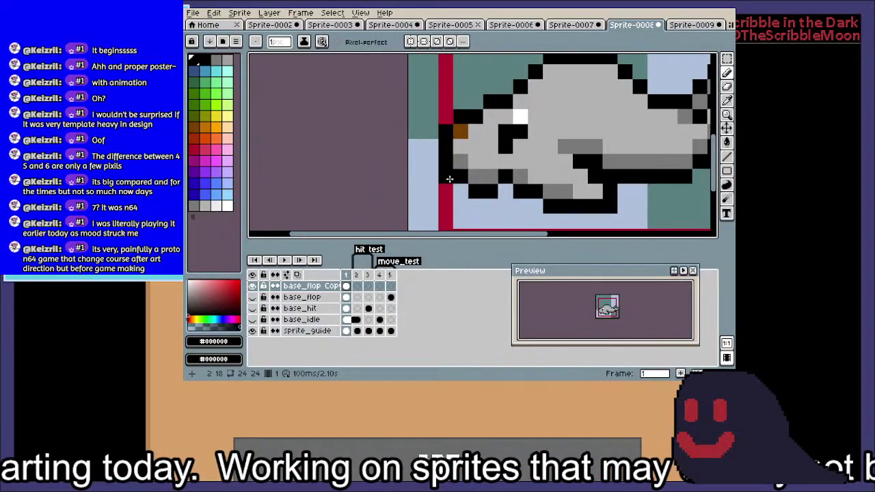
Lower the chin's front corner outline by one black pixel and fill the corner behind it with shading gray #797979
click(453, 191)
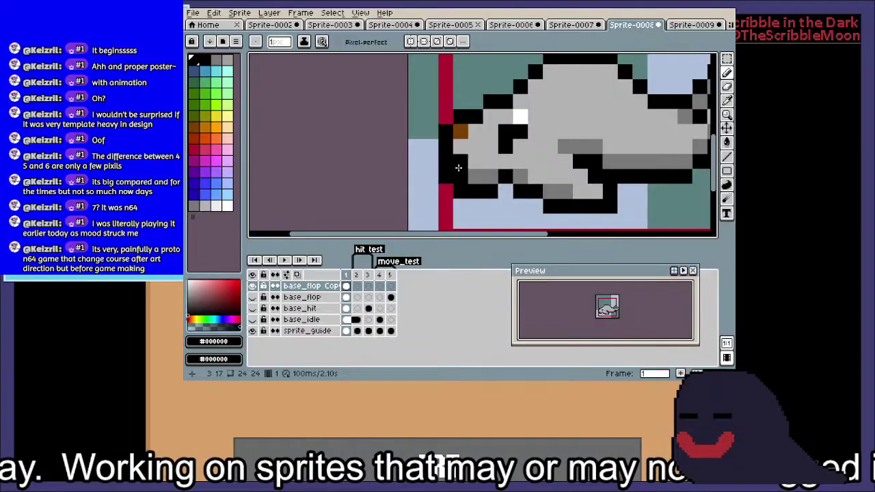
key(i)
click(463, 160)
key(b)
click(461, 175)
drag(462, 163, 460, 179)
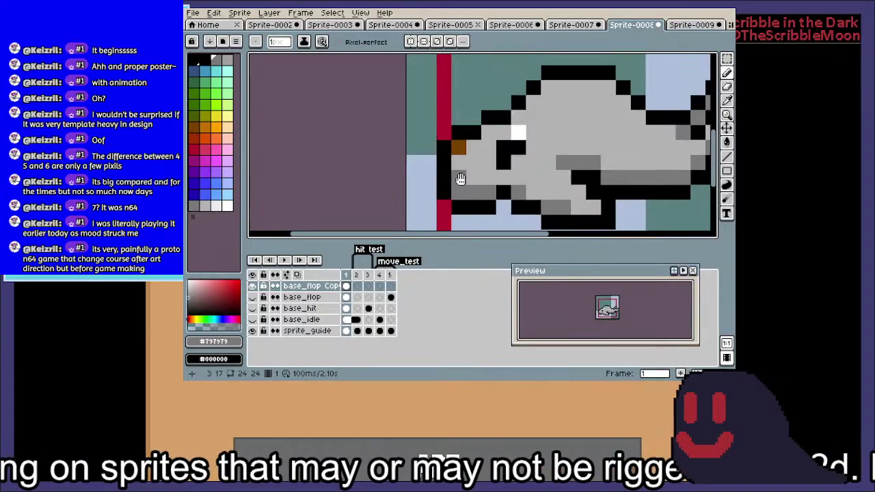
Move the brown nose down one pixel, recolor the shading below it light gray #b2b2b2, and reshape the outline above into a diagonal
alt+click(458, 148)
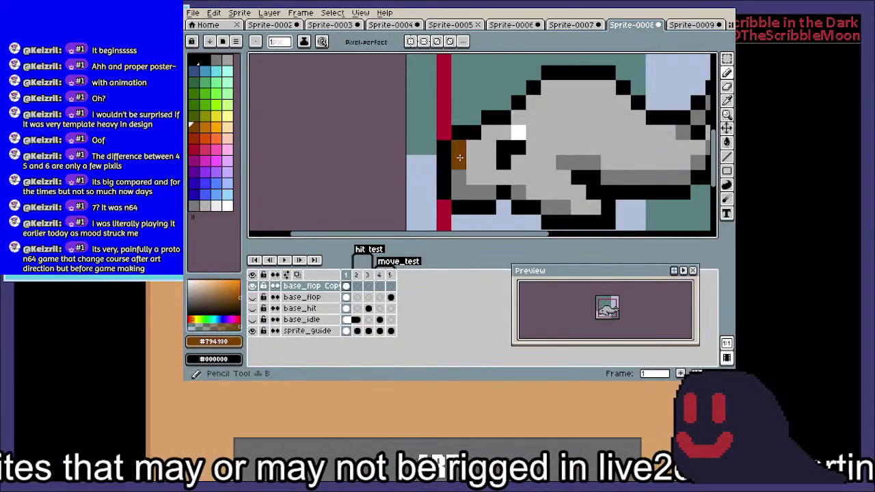
alt+click(480, 159)
click(463, 177)
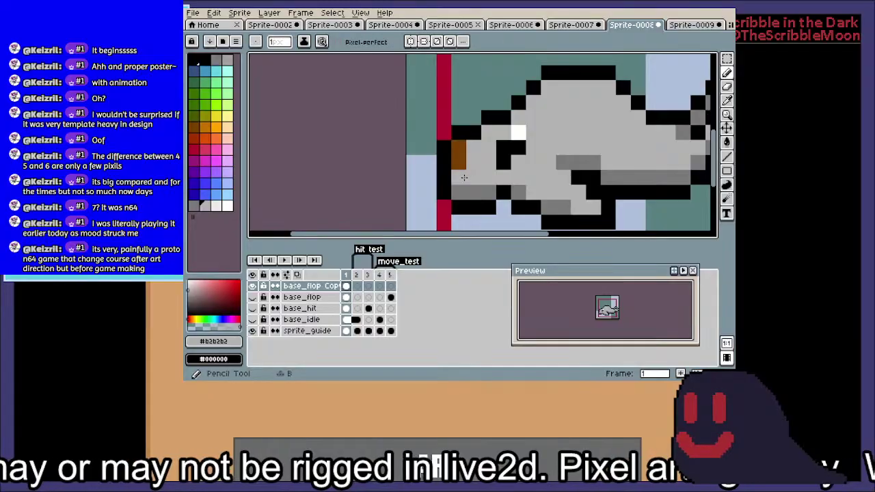
alt+click(456, 141)
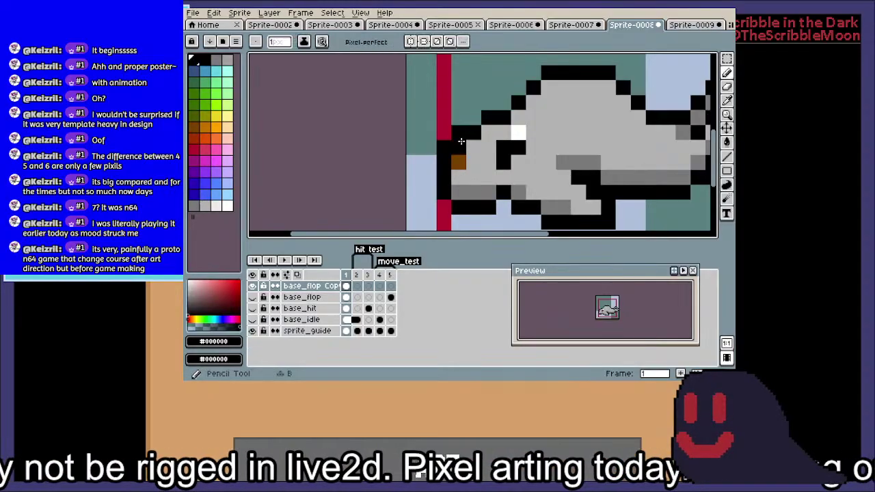
key(e)
click(458, 133)
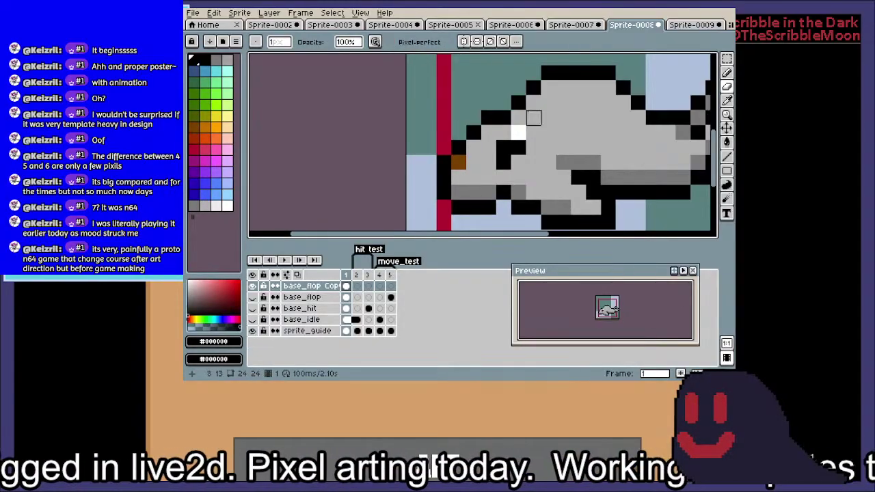
Paint over the seal's eye and its white highlight with body gray #b2b2b2
mouse_move(529, 115)
mouse_down()
mouse_move(514, 147)
mouse_move(512, 129)
mouse_up()
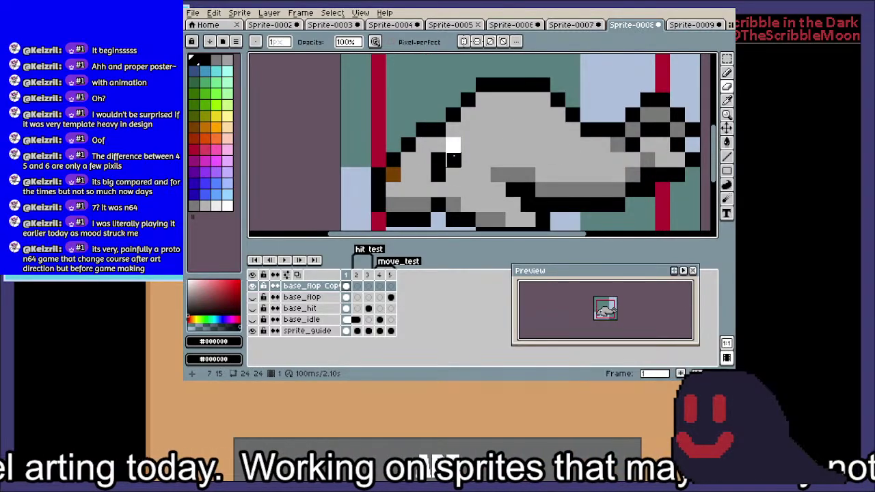
alt+click(441, 148)
key(b)
drag(441, 159, 465, 144)
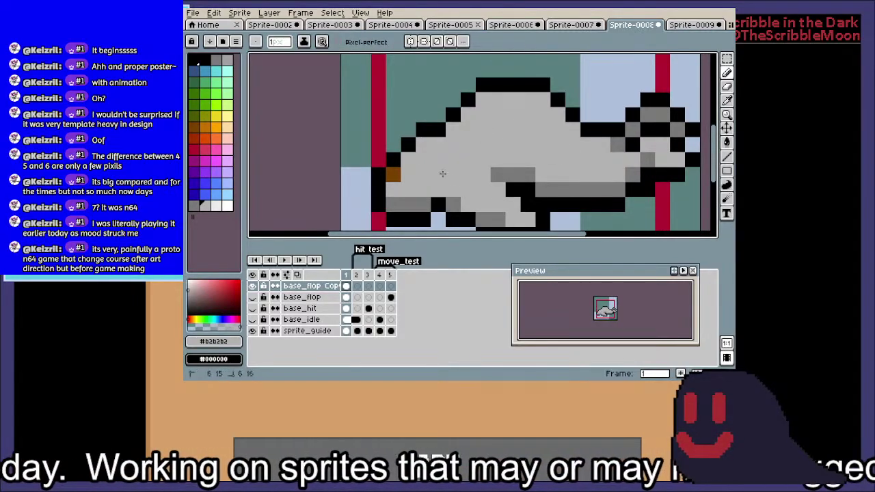
alt+click(430, 133)
click(424, 161)
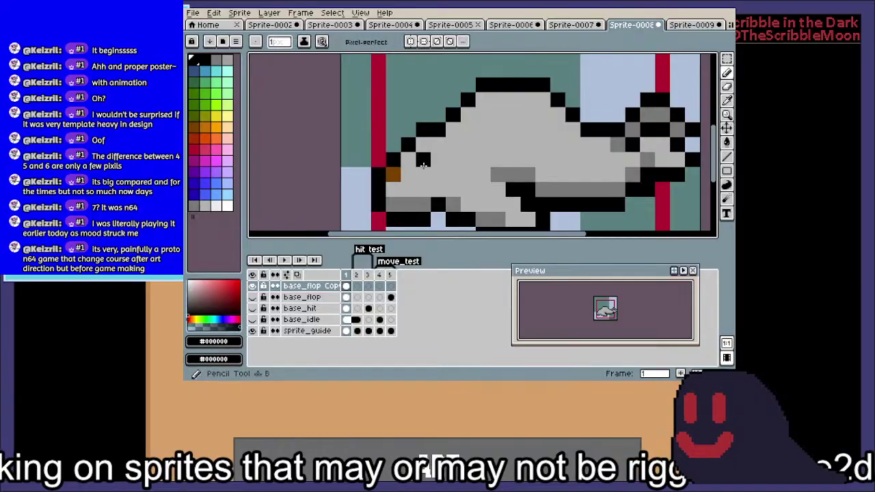
key(ctrl+z)
click(438, 175)
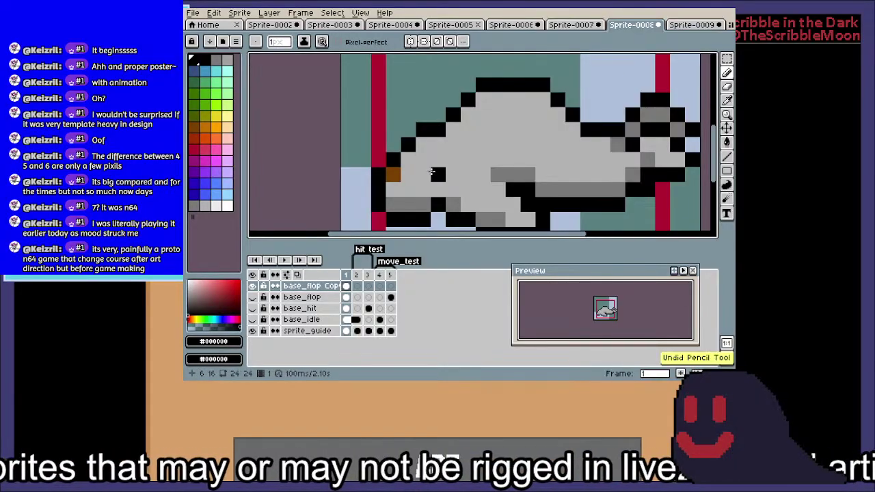
key(ctrl+z)
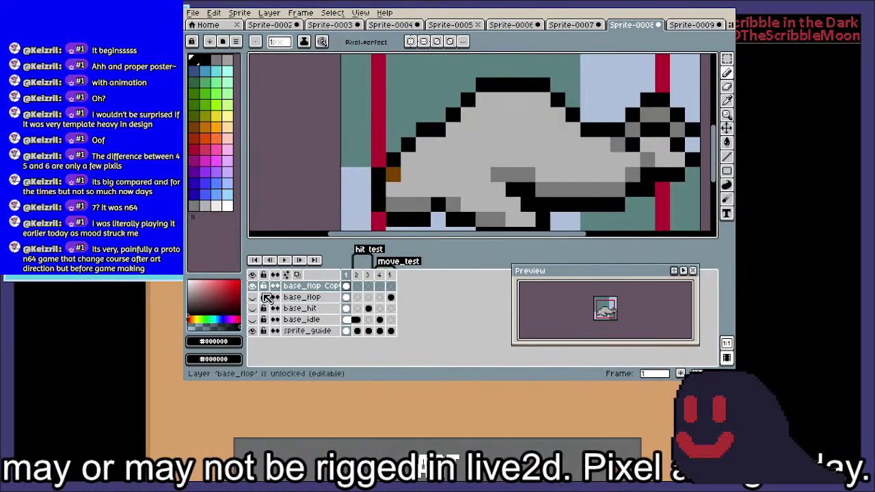
Compare against the base_idle pose, and draw a three-pixel L-shaped black eye on frame 1 of the base_flop copy
click(358, 320)
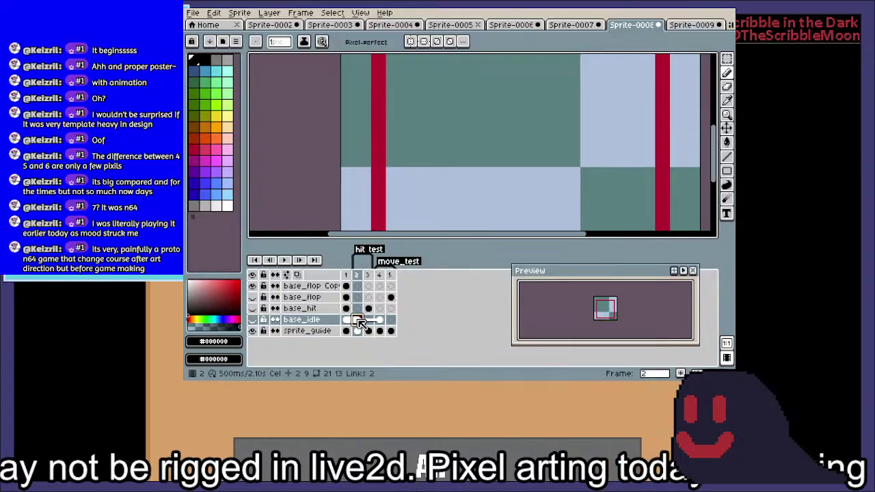
click(252, 320)
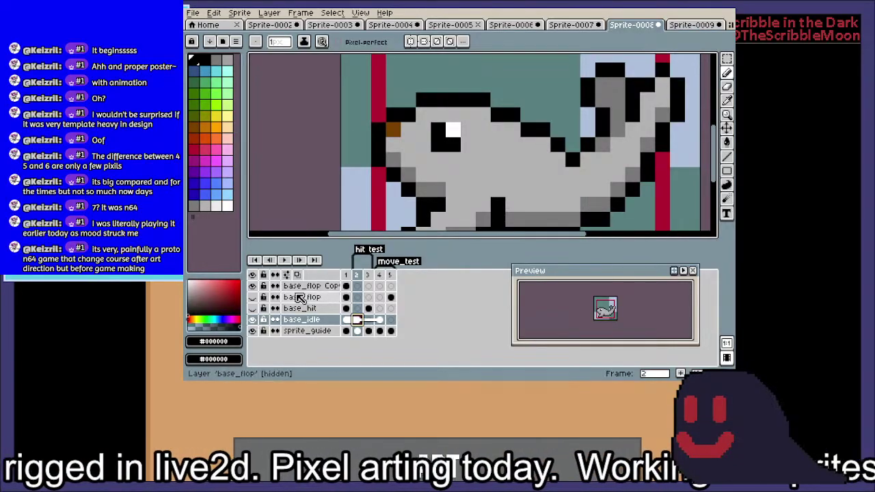
click(347, 286)
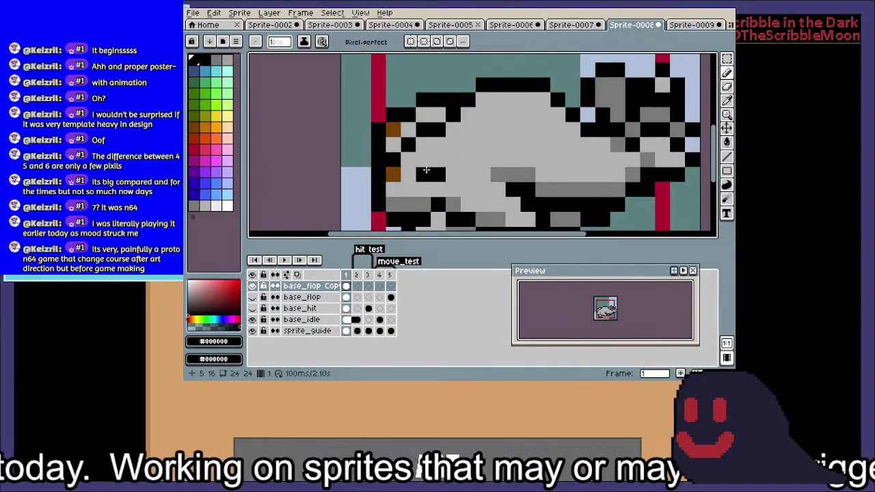
scroll(425, 163, down, 2)
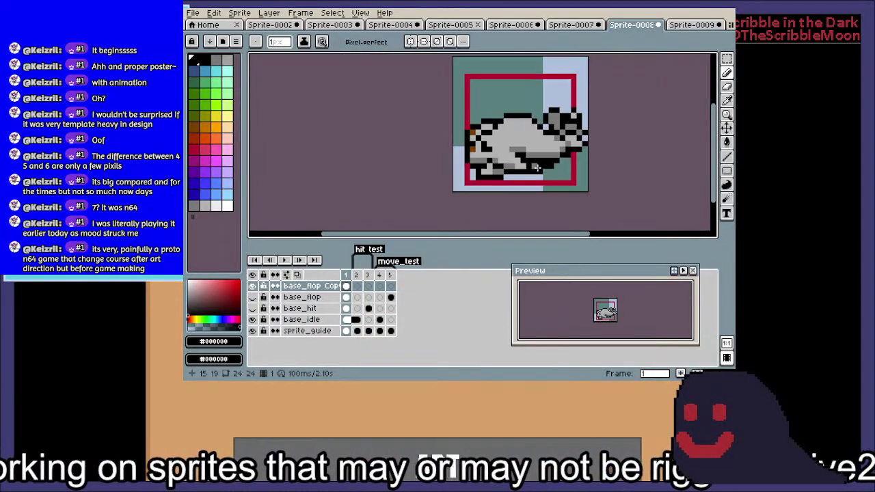
scroll(558, 155, up, 2)
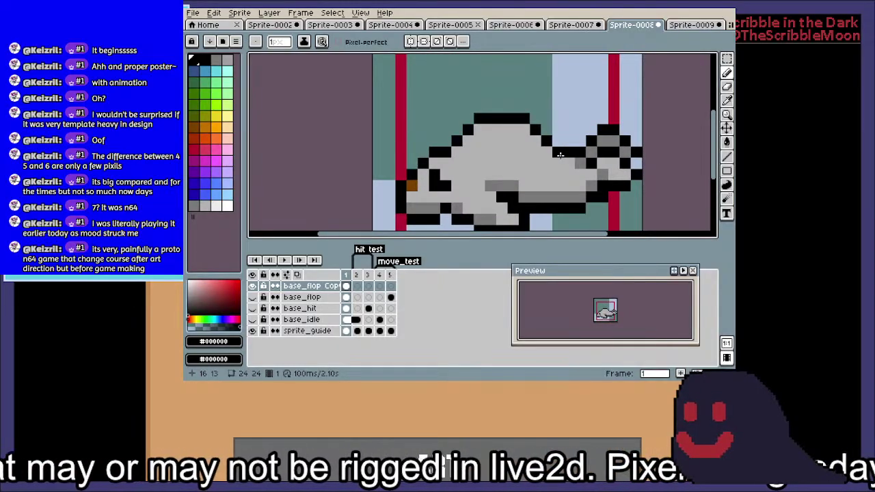
Select the whole seal with a 23 by 17 pixel marquee, shift it one pixel in the snout's direction, and deselect
drag(561, 155, 574, 136)
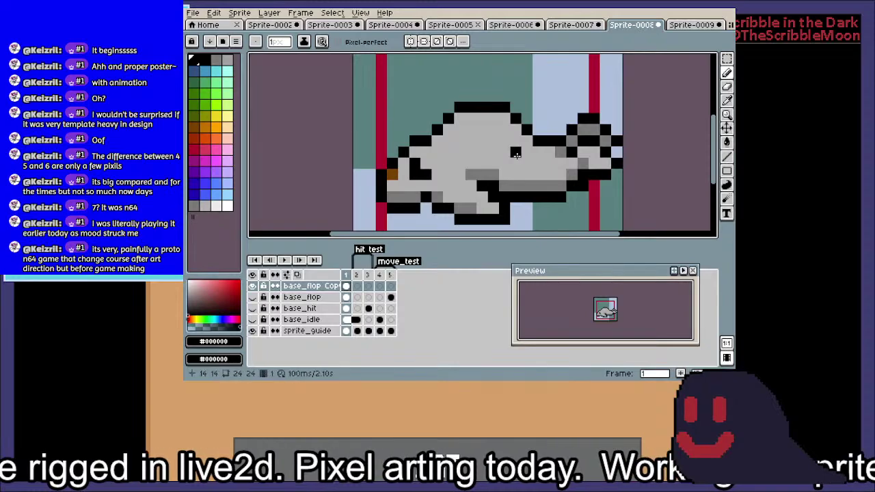
drag(577, 116, 583, 108)
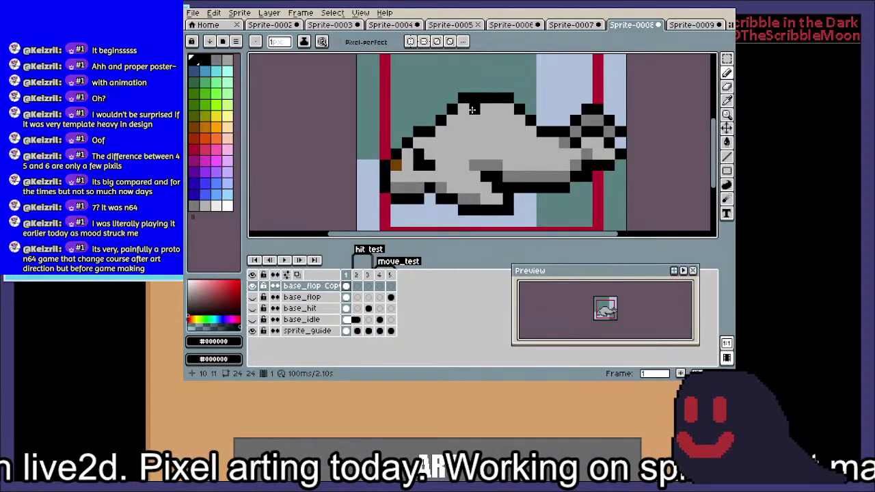
key(m)
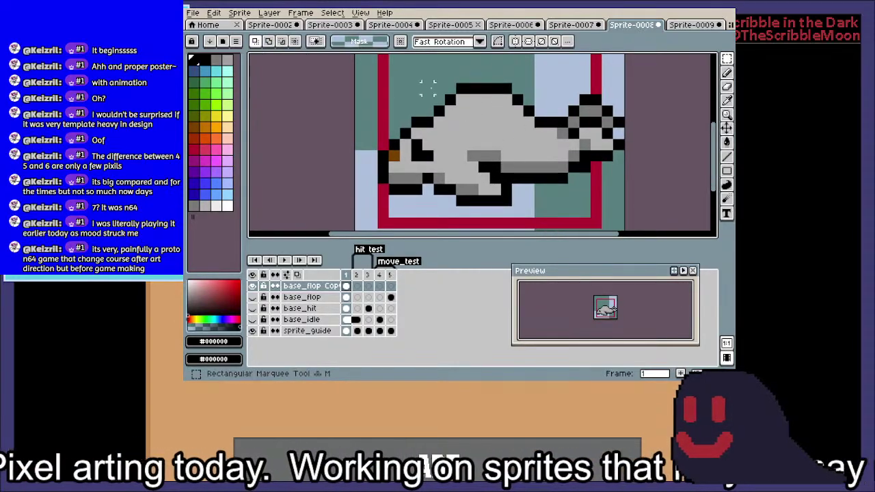
scroll(424, 85, down, 1)
mouse_move(389, 66)
mouse_down()
mouse_move(559, 156)
mouse_move(558, 188)
mouse_up()
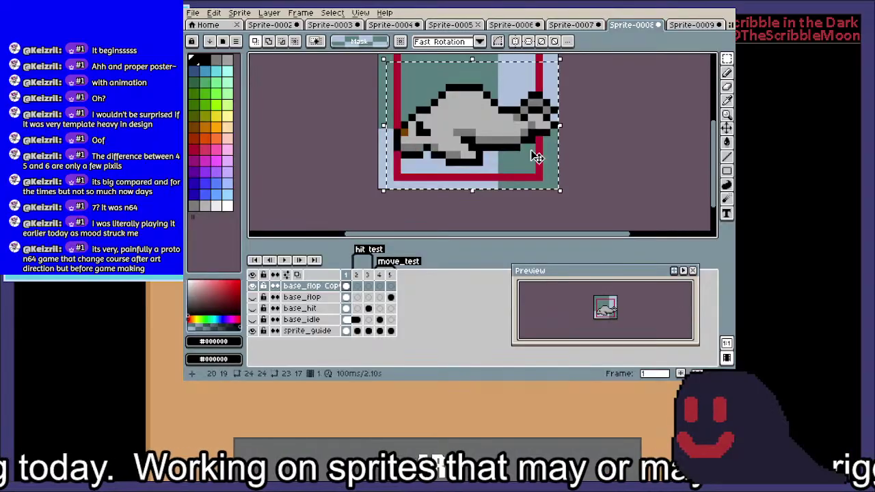
drag(527, 150, 519, 146)
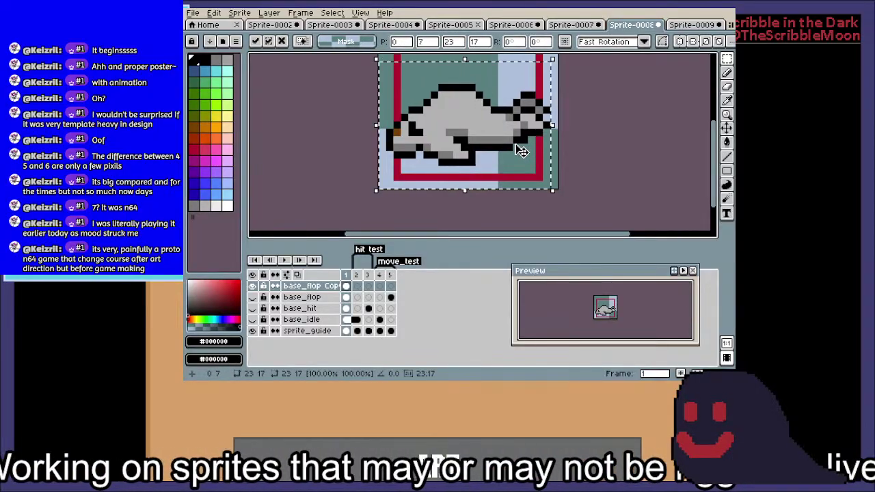
scroll(431, 102, up, 1)
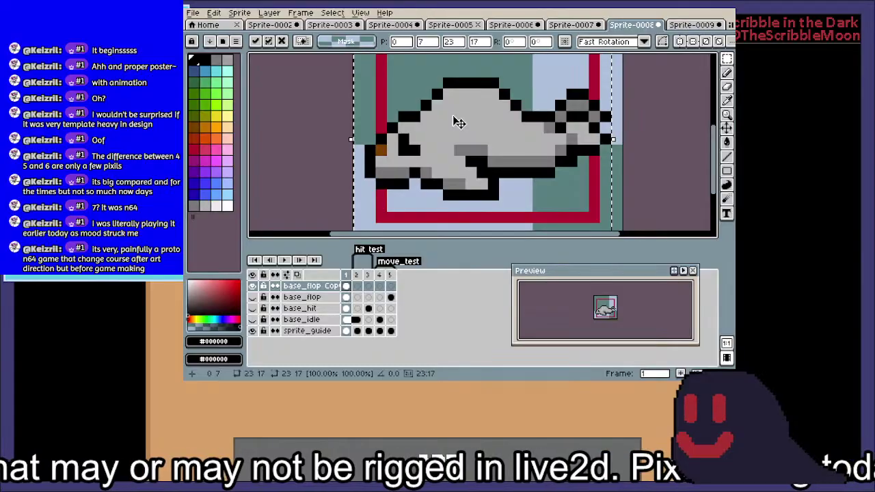
drag(610, 129, 599, 133)
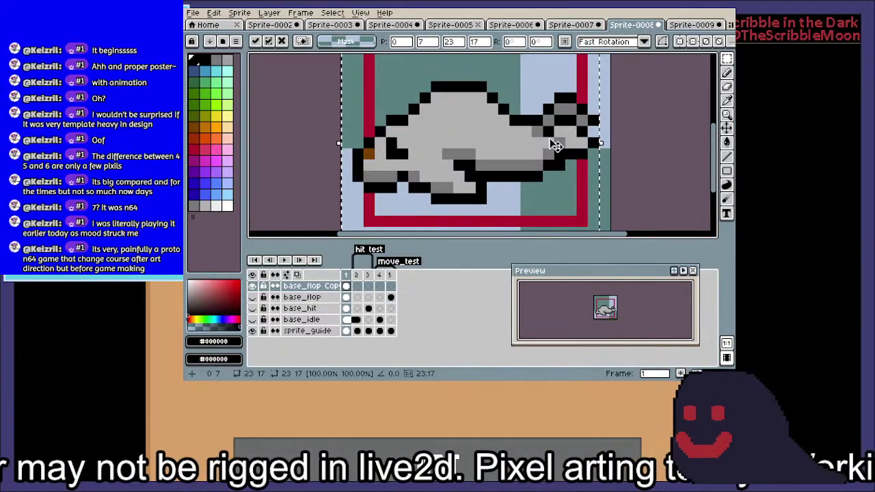
key(ctrl+d)
Raise the 4 by 8 pixel section of the rear back by one pixel and close the back's outline with a black pixel
key(m)
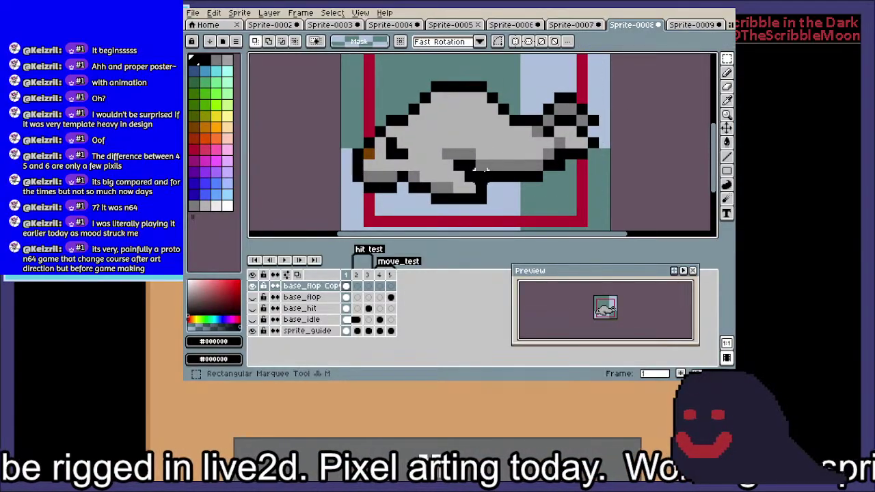
drag(474, 183, 522, 91)
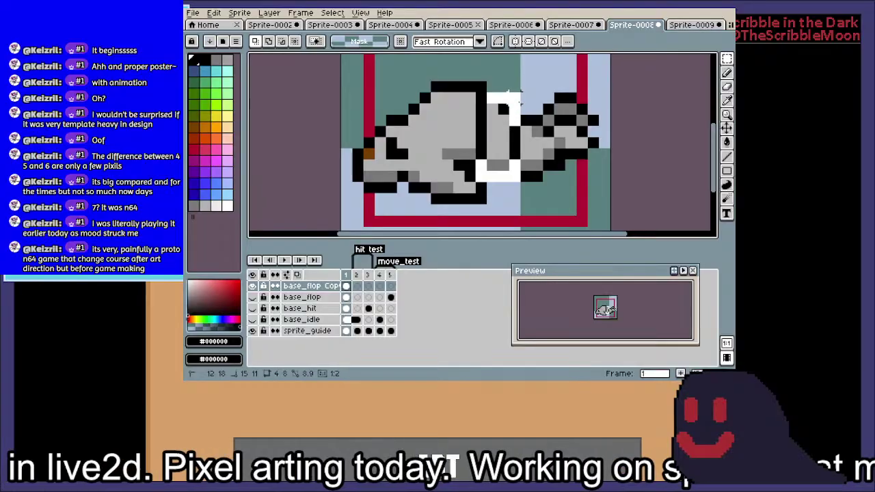
drag(522, 145, 520, 134)
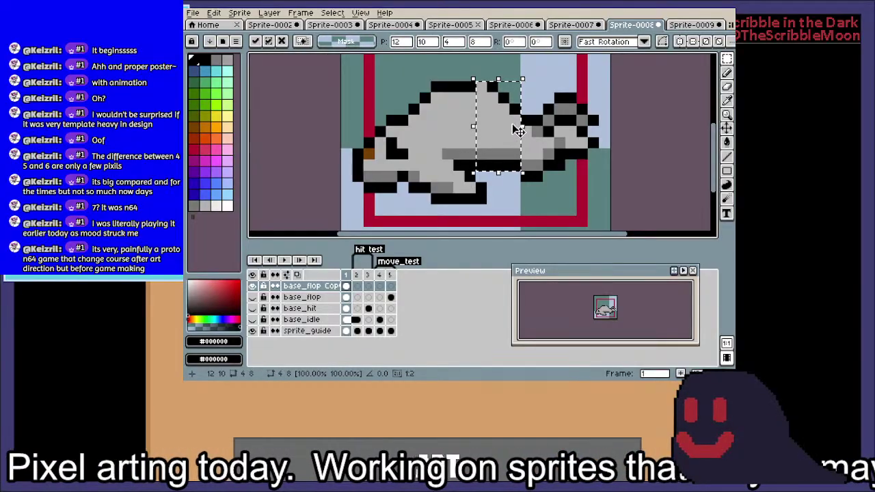
key(ctrl+d)
key(i)
key(b)
click(481, 86)
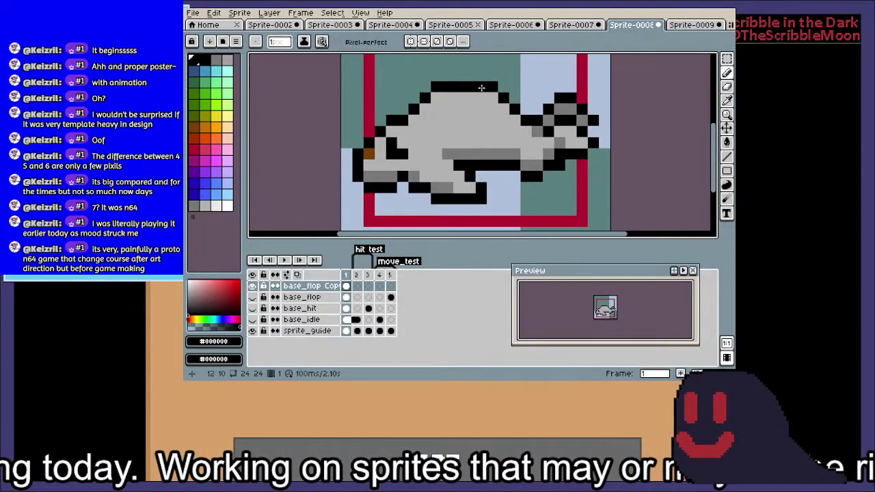
key(m)
mouse_move(530, 80)
mouse_down()
mouse_move(603, 192)
mouse_move(517, 73)
mouse_up()
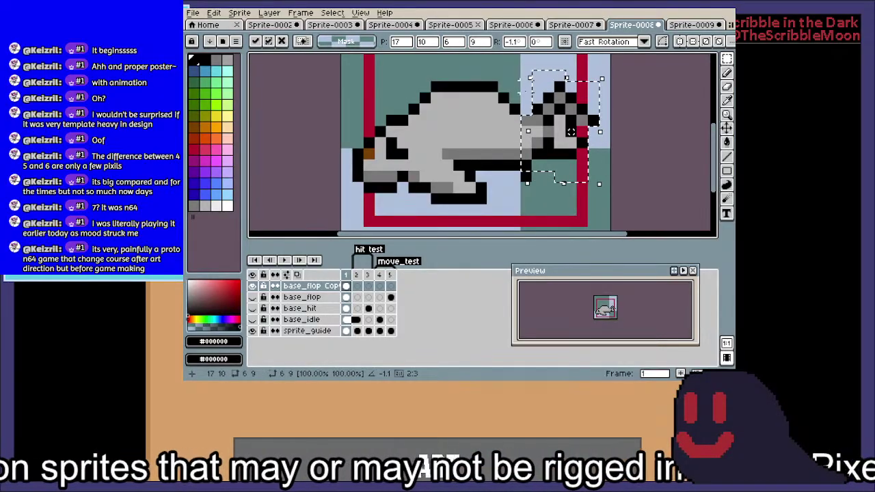
key(ctrl+z)
click(514, 75)
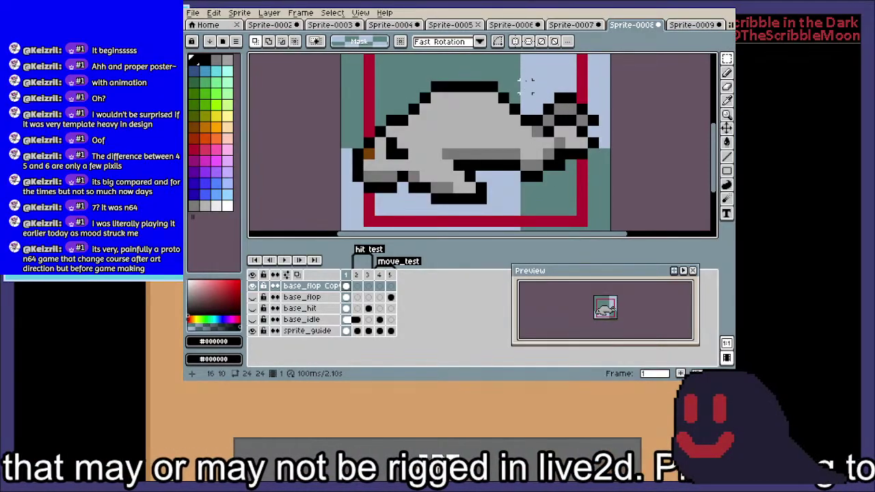
Select the 7 by 10 pixel tail section, flip it vertically, lower it by two pixels, and deselect
drag(520, 81, 602, 190)
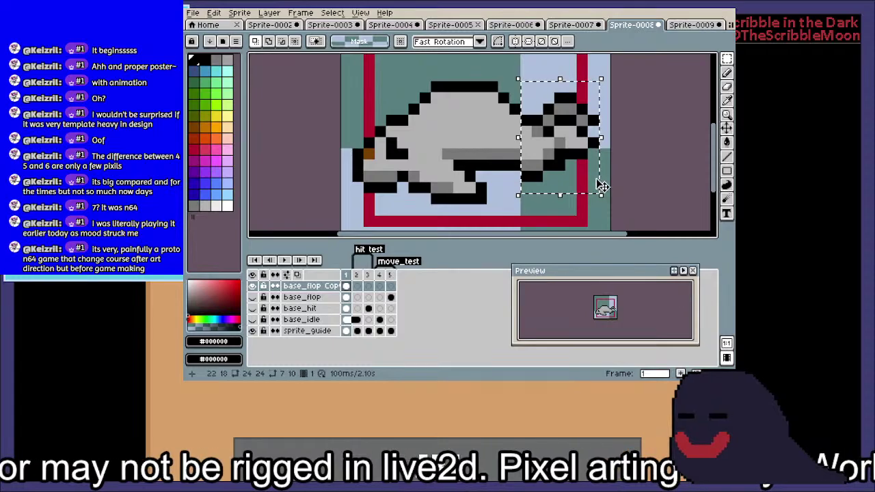
key(shift+h)
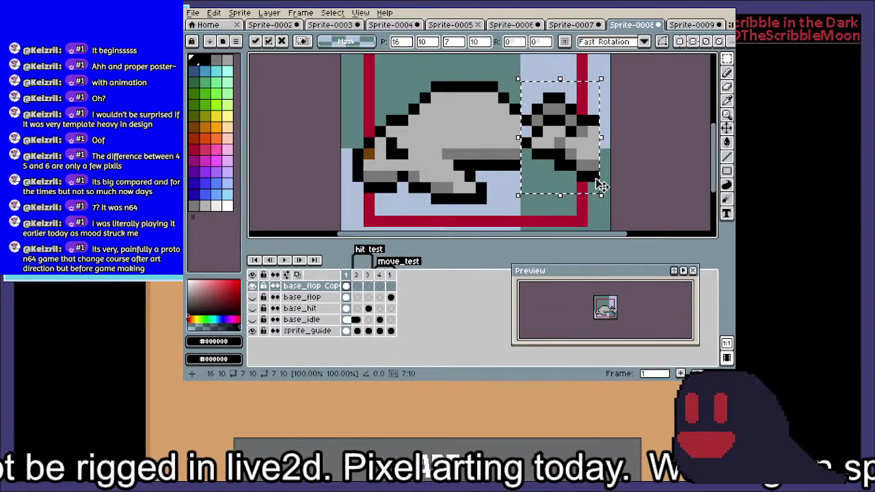
key(shift+h)
key(shift+v)
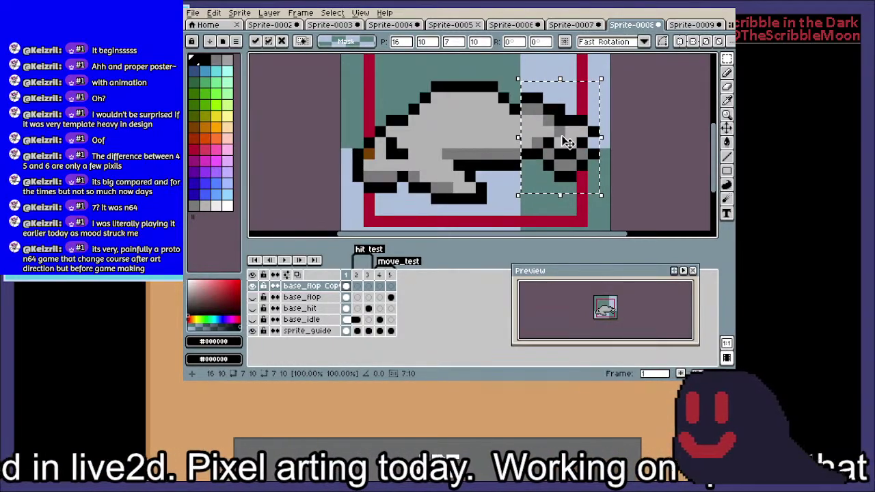
drag(562, 137, 555, 157)
key(ctrl+d)
Recolor the flipped tail's misplaced upper shading with body gray and add a #797979 shading pixel along the tail base's underside
key(i)
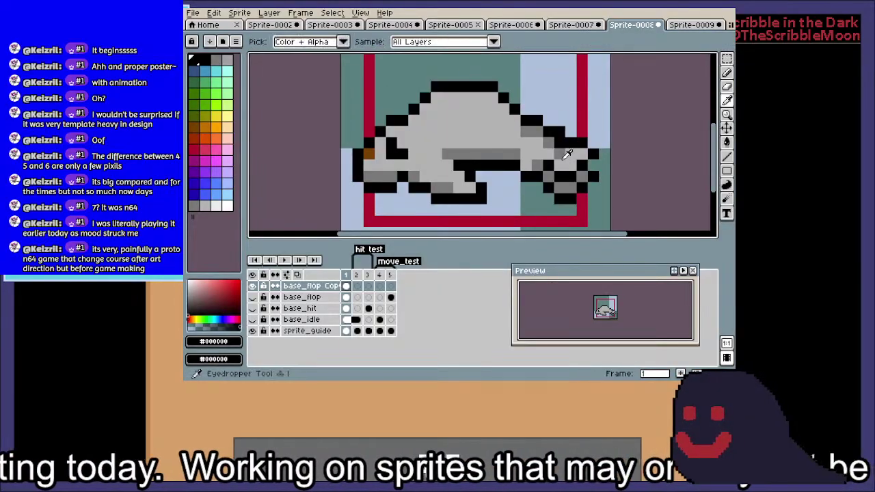
click(568, 158)
key(b)
scroll(568, 158, up, 3)
drag(551, 148, 457, 85)
key(i)
click(487, 177)
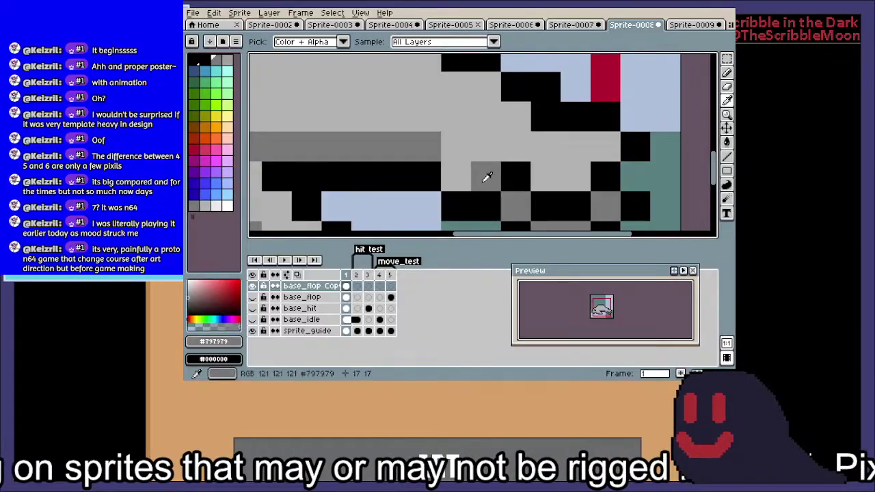
key(b)
click(456, 176)
scroll(455, 177, down, 3)
key(m)
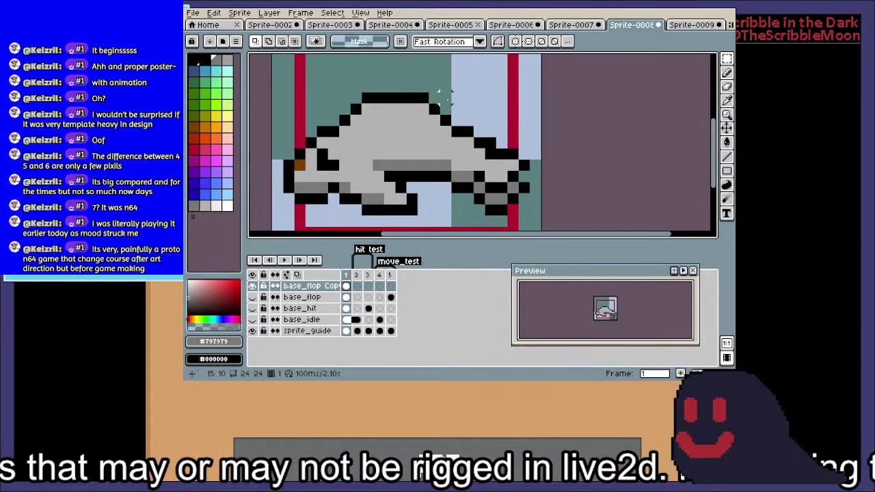
Try to rotate the seal's 10 by 13 pixel rear section by about 7.1 degrees, cancel the transform, and deselect
drag(457, 97, 525, 200)
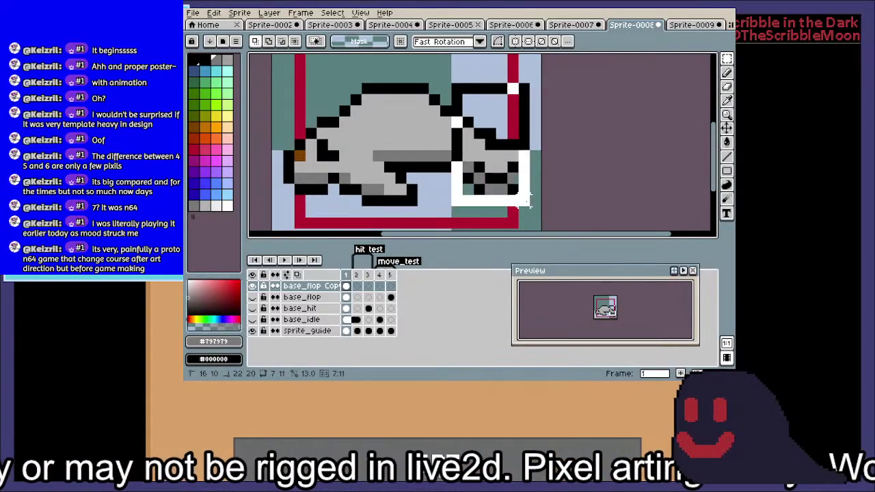
click(525, 200)
drag(417, 72, 529, 215)
drag(434, 152, 432, 171)
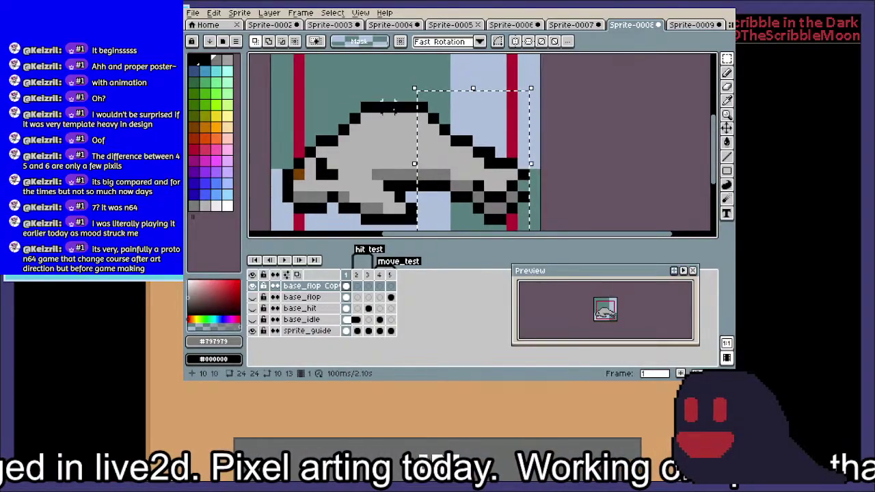
mouse_move(400, 95)
mouse_down()
mouse_move(399, 85)
mouse_move(403, 97)
mouse_up()
key(ctrl+z)
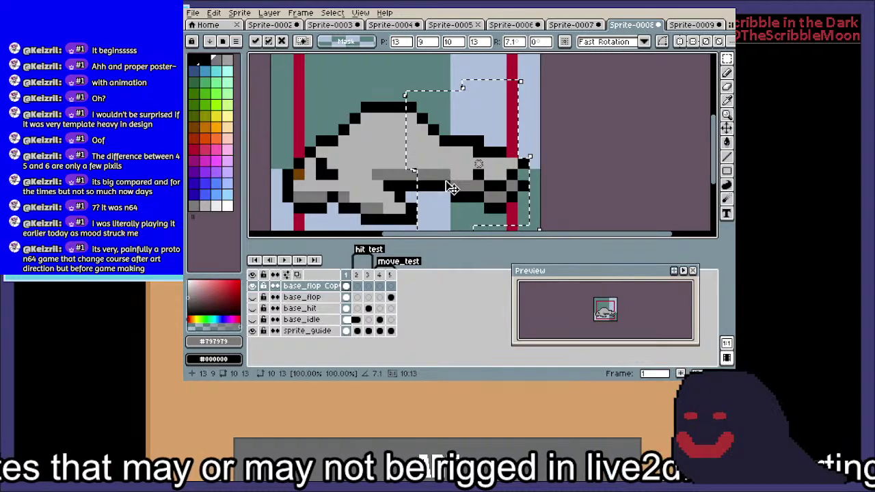
key(Escape)
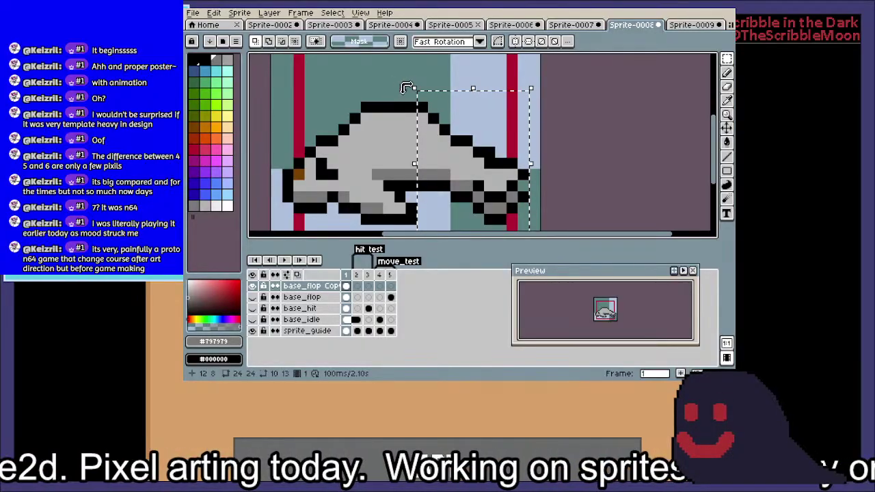
scroll(402, 88, down, 1)
scroll(396, 90, down, 1)
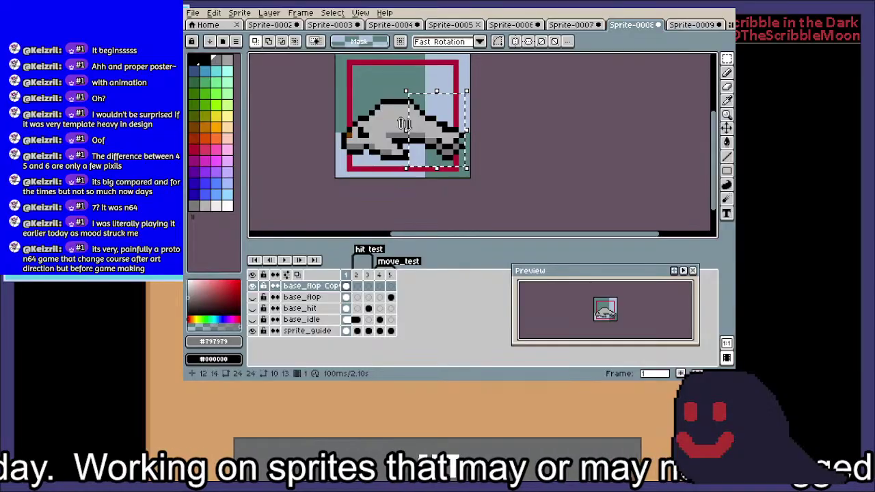
key(ctrl+d)
scroll(410, 137, up, 2)
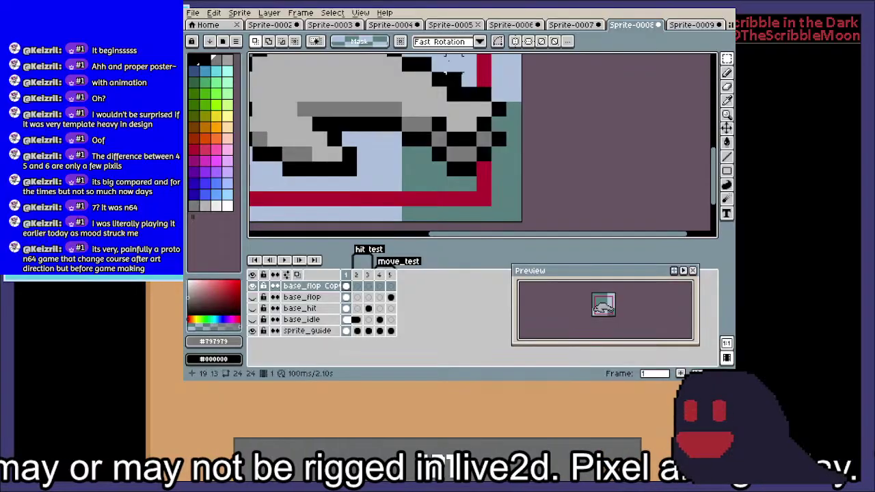
drag(478, 82, 521, 147)
drag(541, 100, 553, 71)
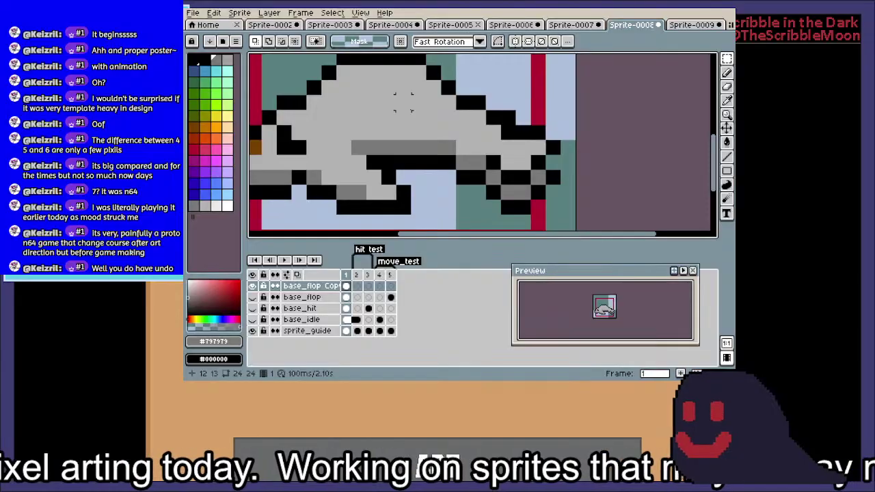
scroll(403, 101, down, 3)
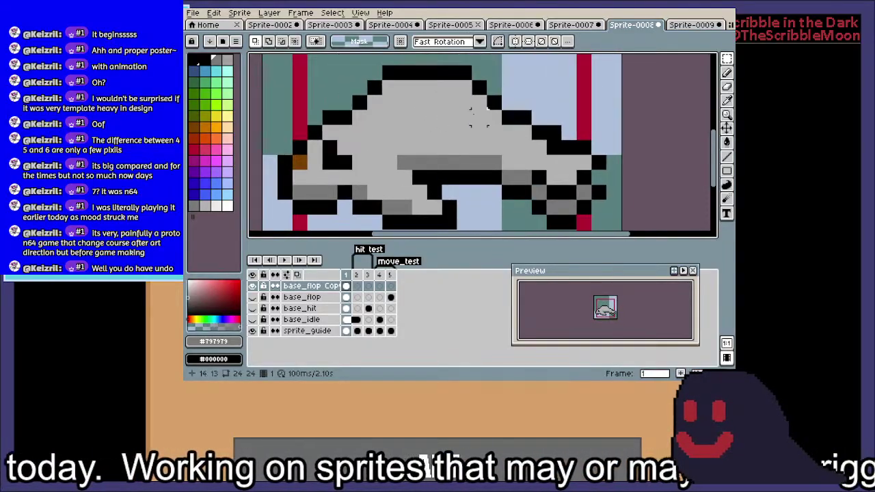
key(b)
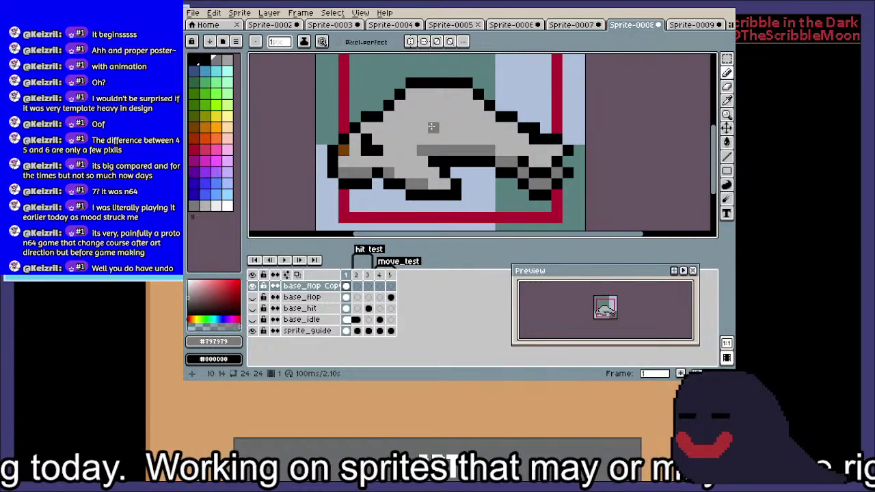
mouse_move(431, 127)
mouse_down()
mouse_move(441, 89)
mouse_move(434, 112)
mouse_up()
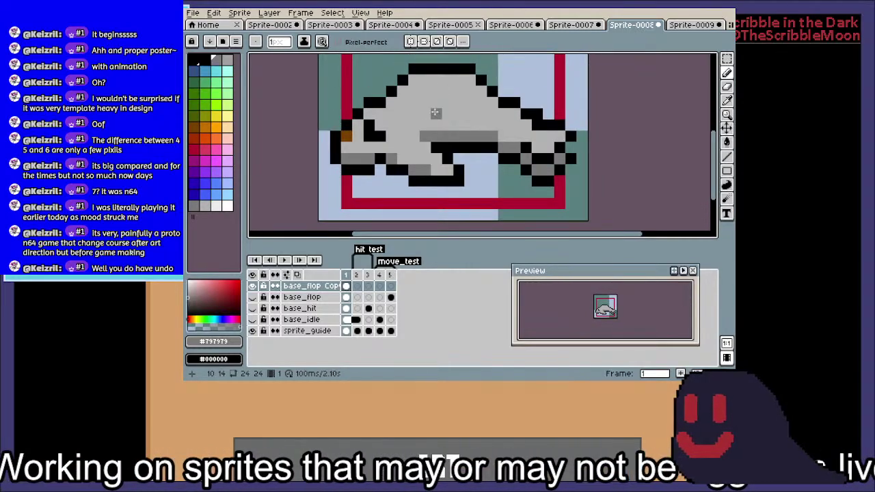
Save the sprite under the file name seal.aseprite
key(v)
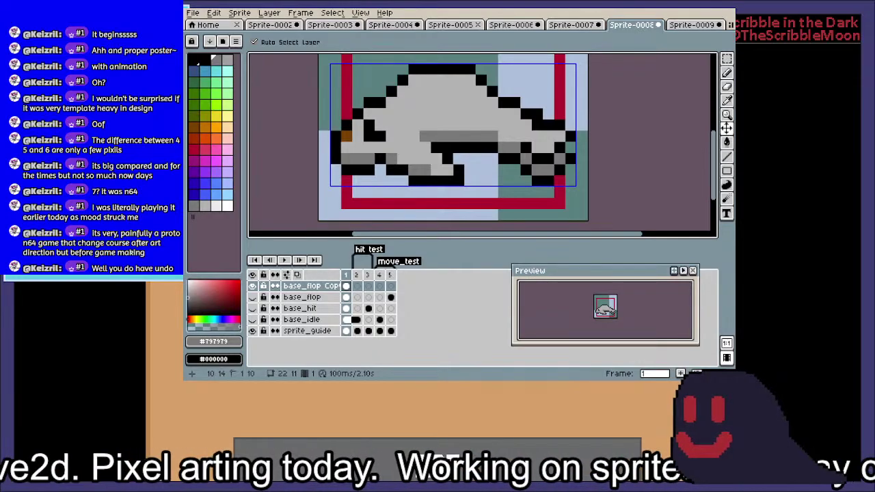
key(Return)
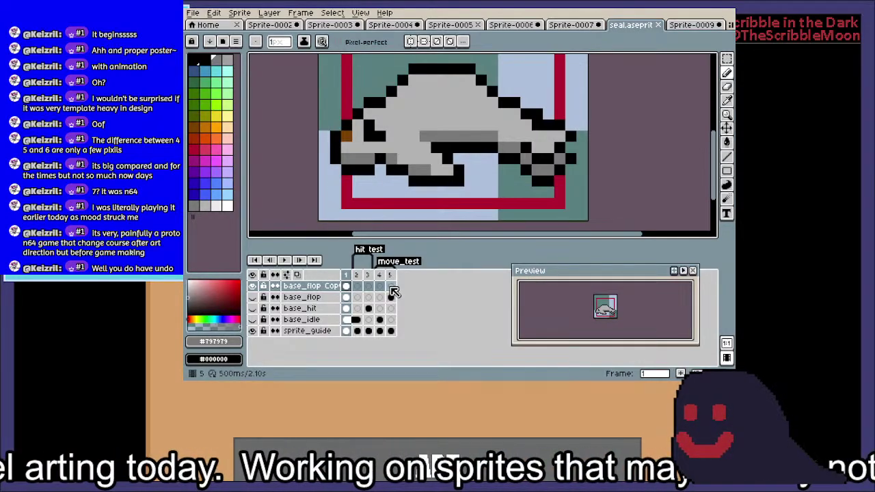
Add two new frames after frame 1 that duplicate its content as frames 2 and 3
click(346, 274)
right_click(345, 275)
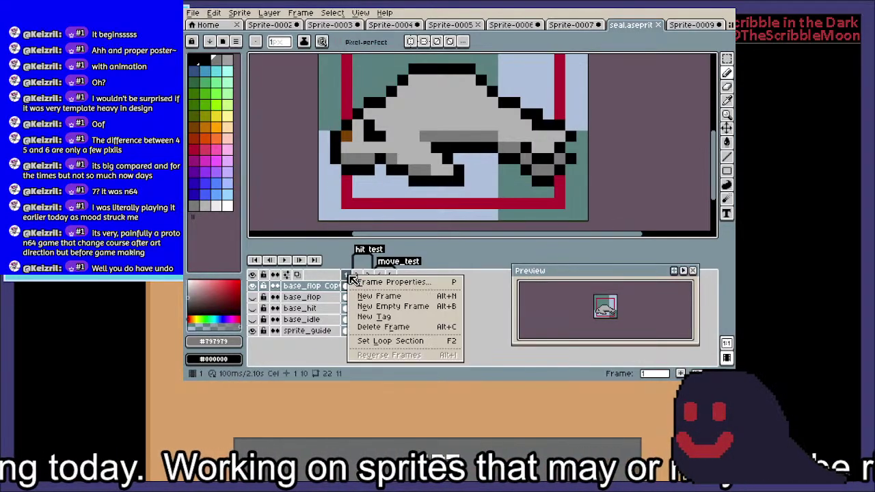
click(388, 296)
right_click(357, 274)
click(390, 296)
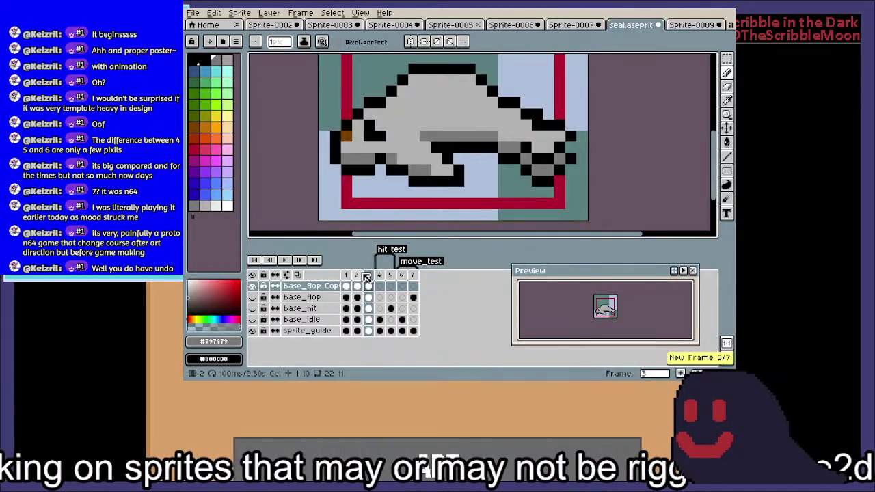
Delete the base_flop Copy layer's cel in frame 2
key(Left)
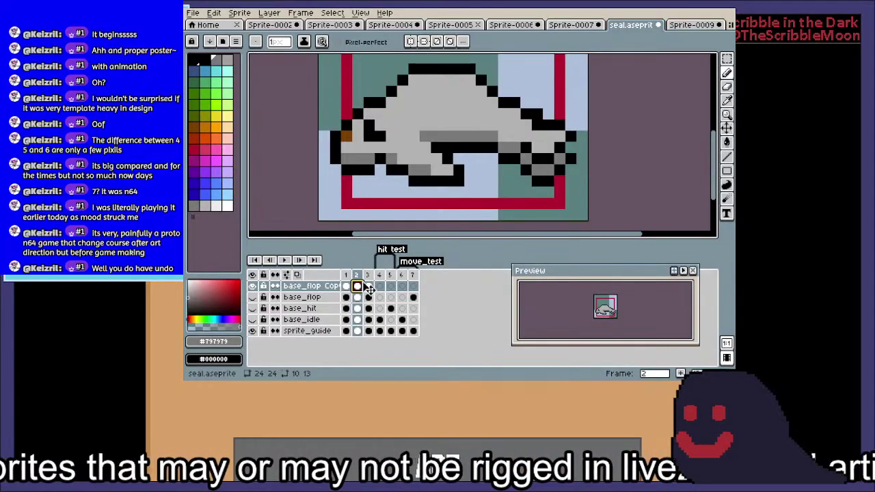
click(363, 285)
key(Delete)
Rename the base_flop Copy layer as base_hit
double_click(305, 287)
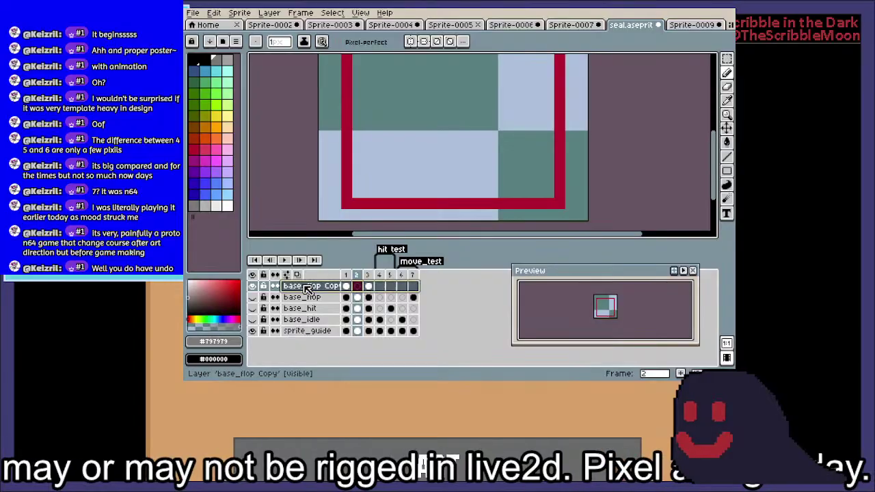
text(base_hit)
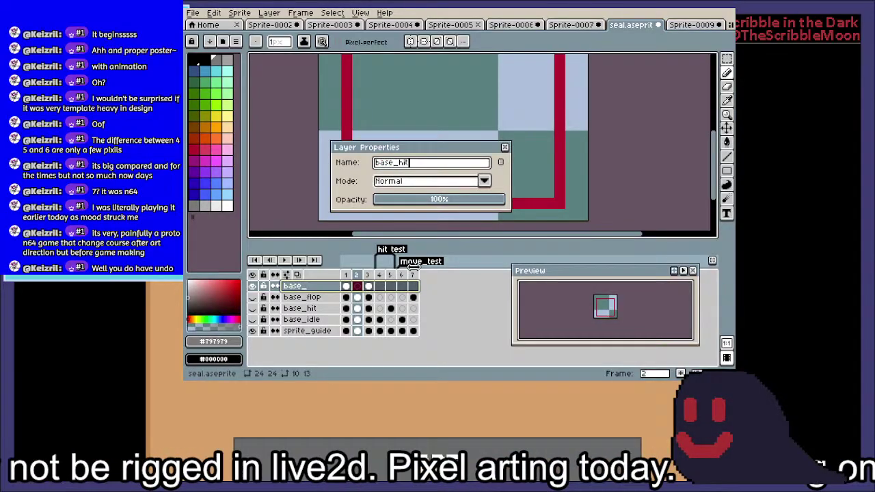
key(Return)
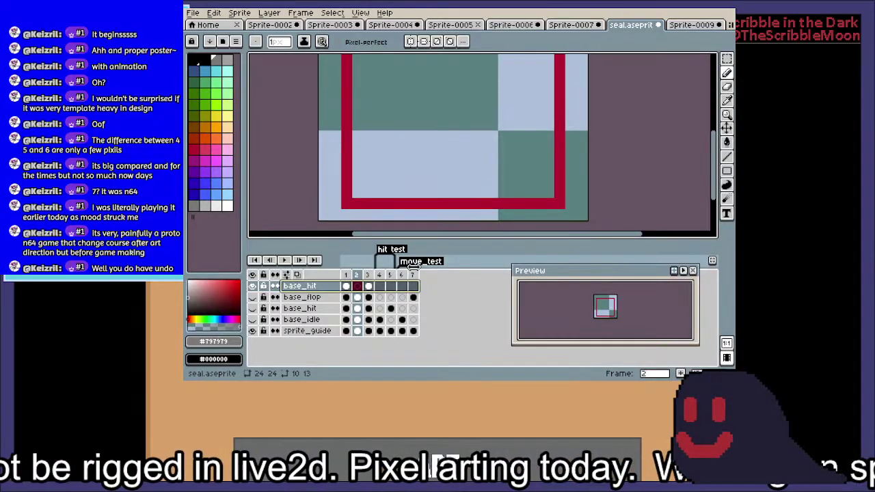
Rename the uppermost layer, which holds the new attack pose, as base_atatck
click(346, 287)
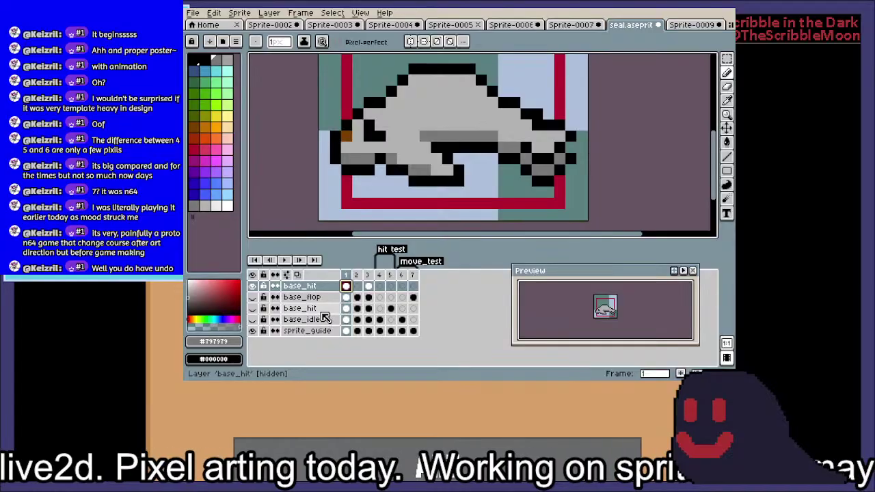
double_click(324, 287)
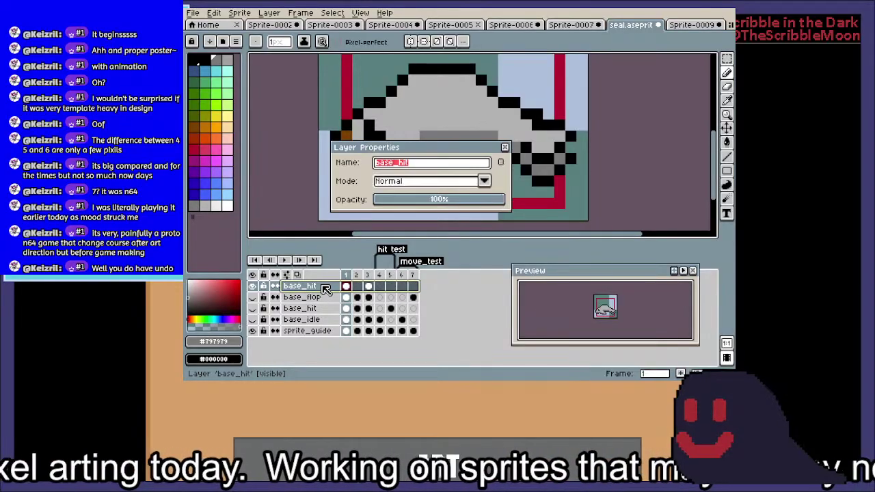
text(base_attack)
key(Return)
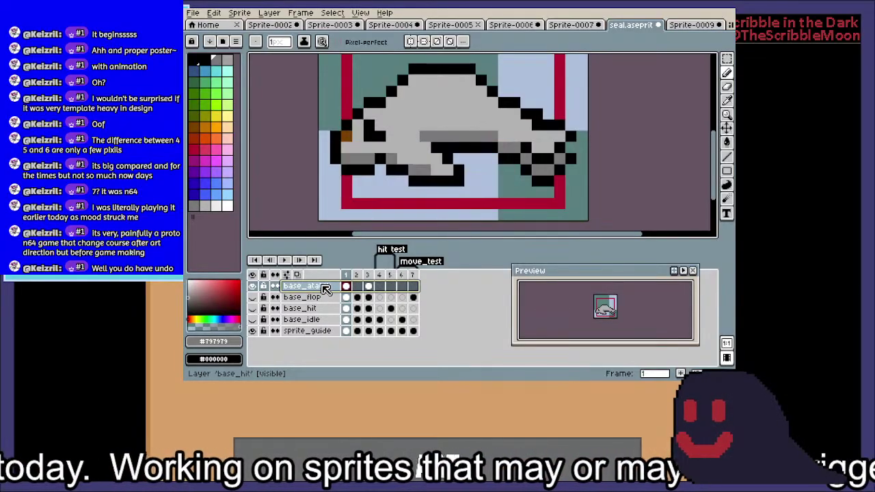
Link the base_atatck layer's cels in frames 1 and 3
click(347, 287)
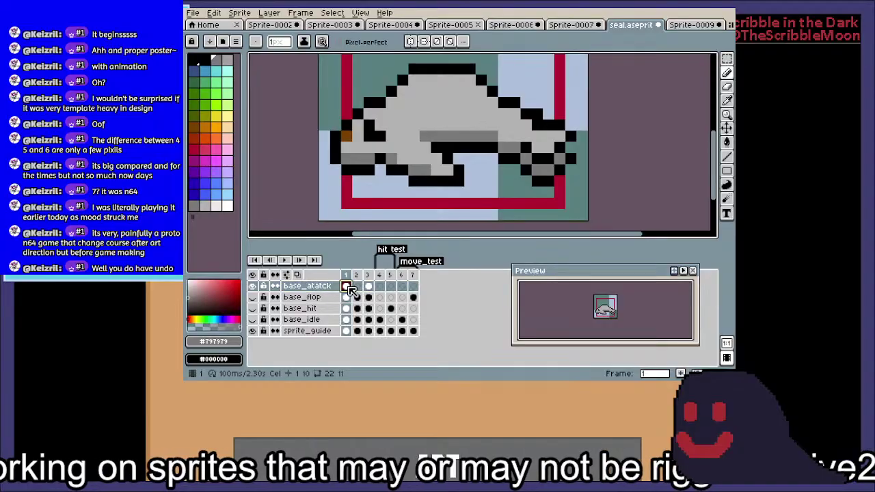
ctrl+click(370, 288)
right_click(369, 287)
click(360, 289)
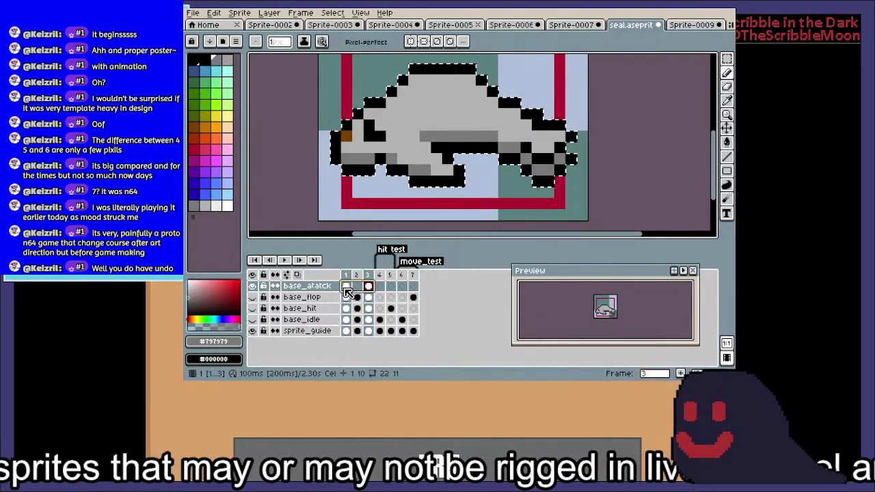
drag(347, 291, 369, 287)
right_click(369, 287)
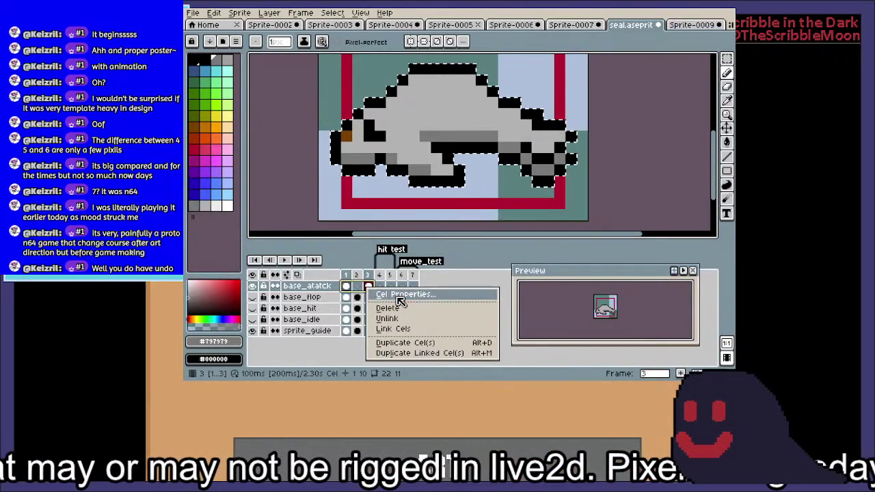
click(414, 328)
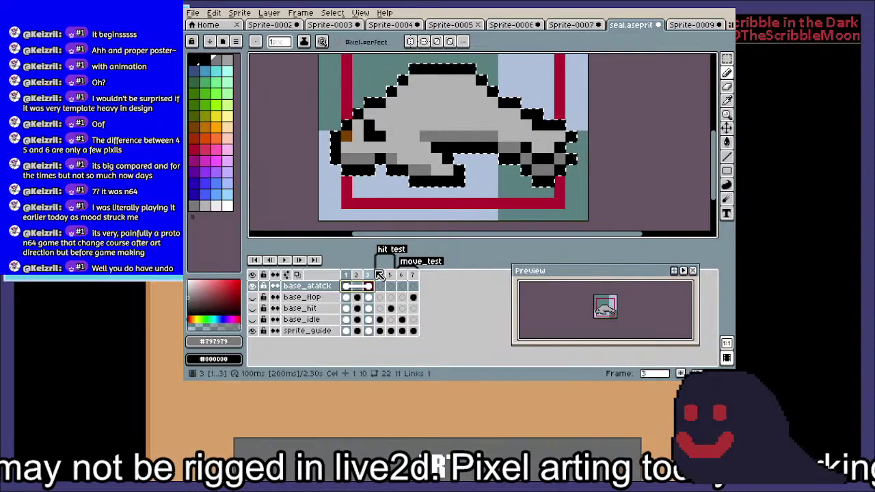
Set the duration of frames 2 and 3 to 500 milliseconds, undoing any accidentally added frame
click(369, 273)
drag(367, 275, 360, 275)
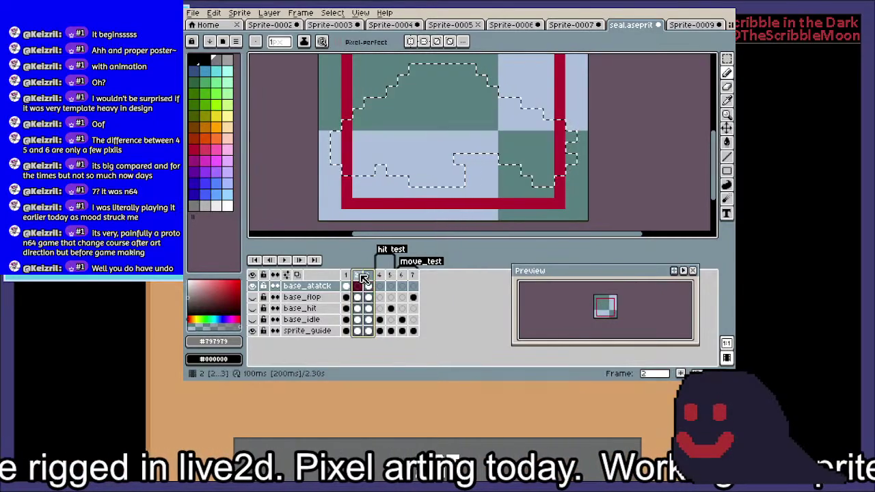
right_click(364, 279)
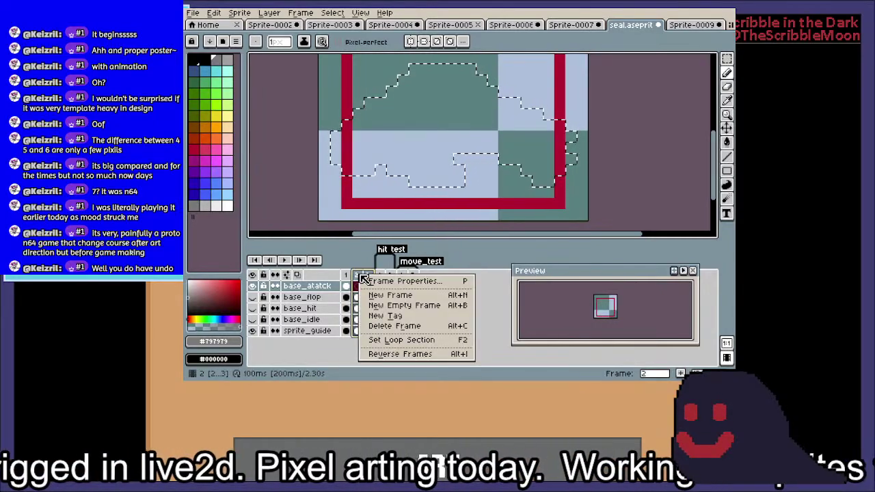
click(413, 296)
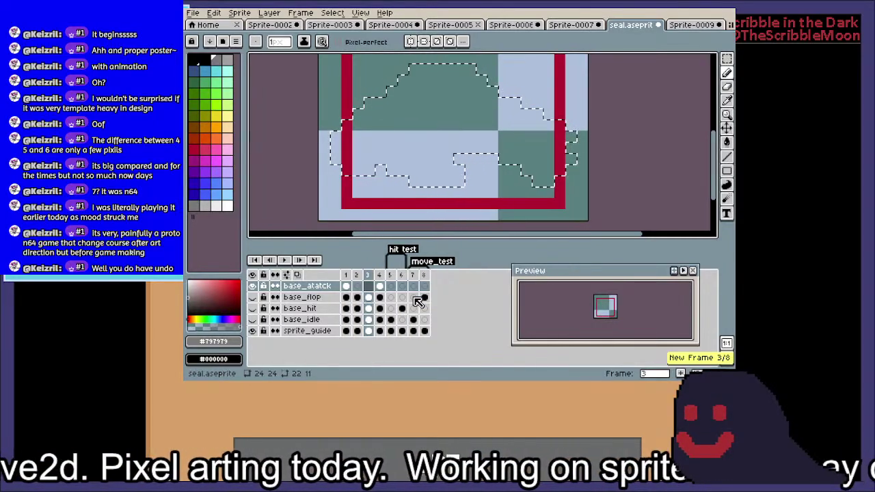
key(ctrl+z)
right_click(367, 279)
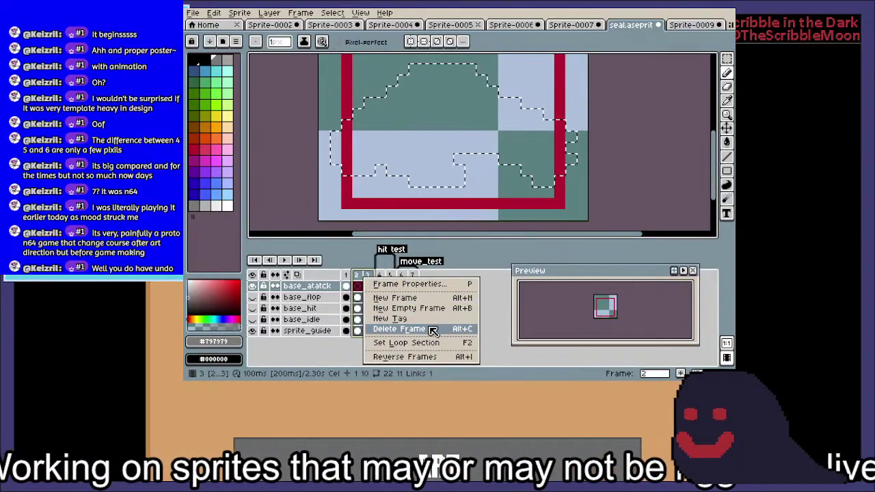
click(435, 289)
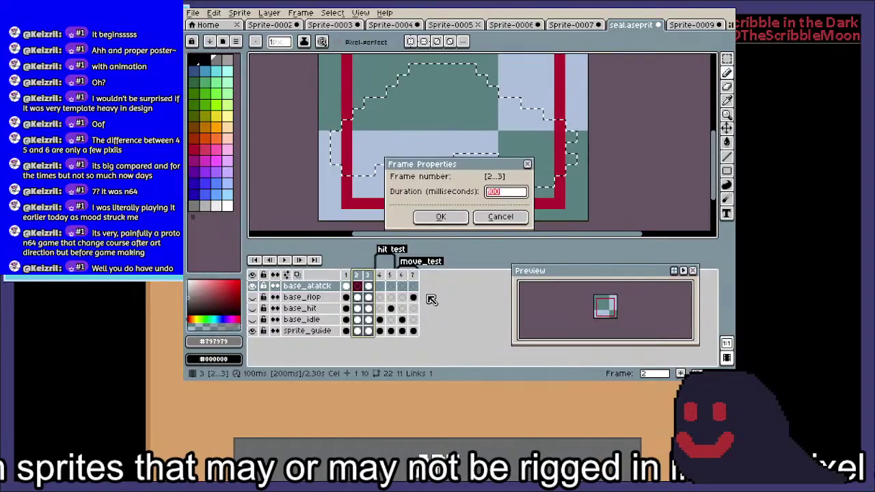
text(500)
key(Return)
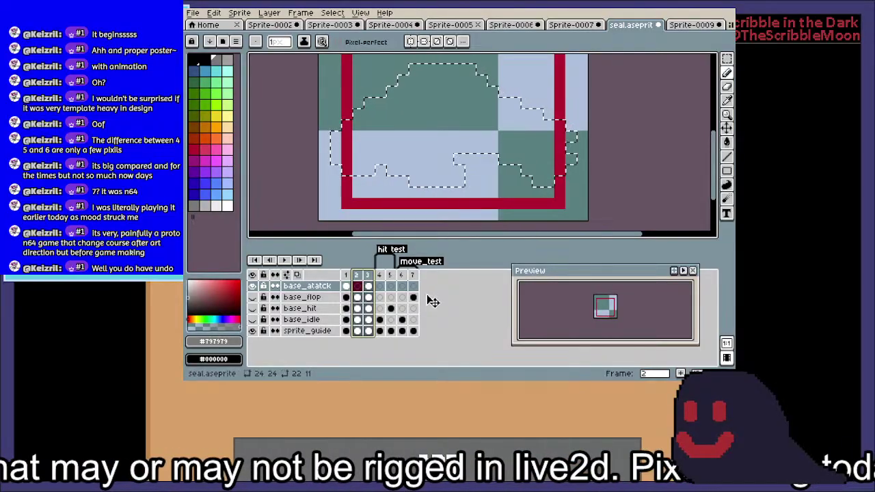
Create a forward animation tag named attack covering frames 2 to 3
right_click(365, 279)
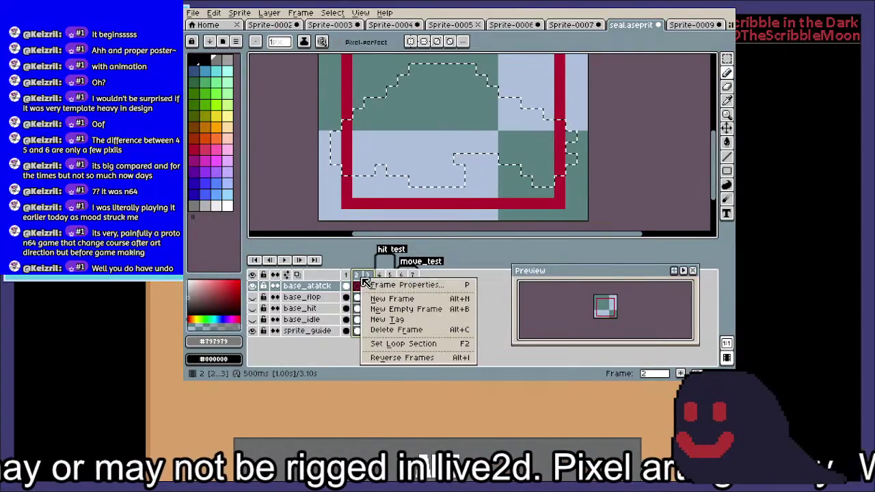
click(425, 320)
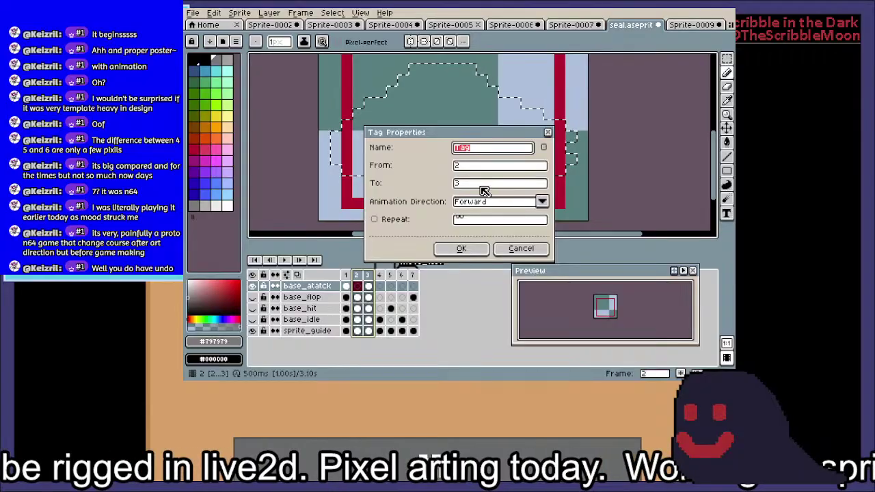
text(attack)
key(Return)
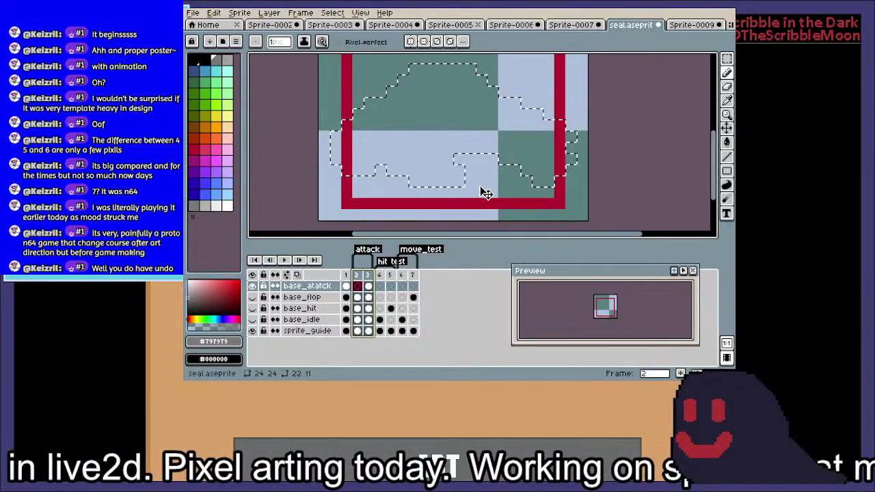
Show the base_idle layer and link its cels in frames 1 and 2
click(339, 320)
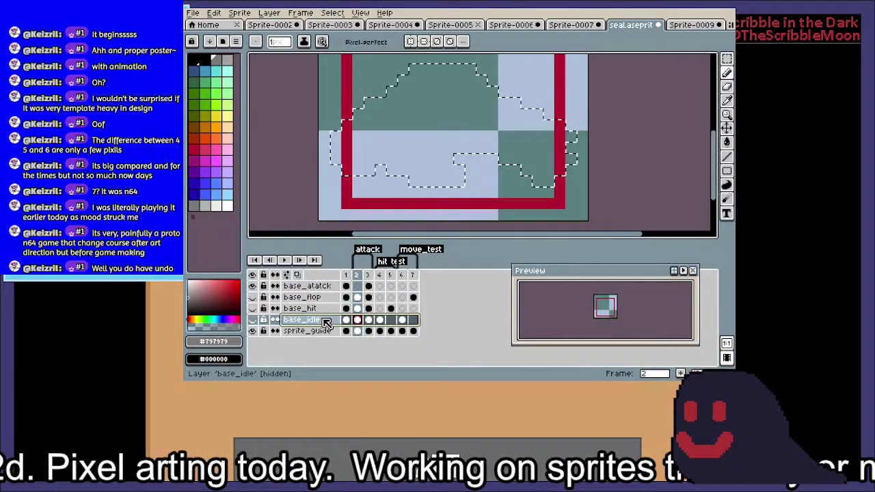
click(253, 319)
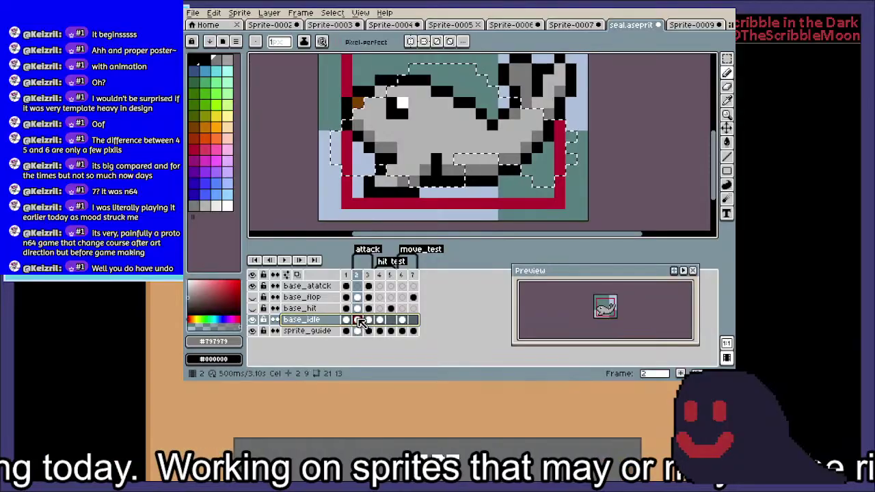
click(347, 320)
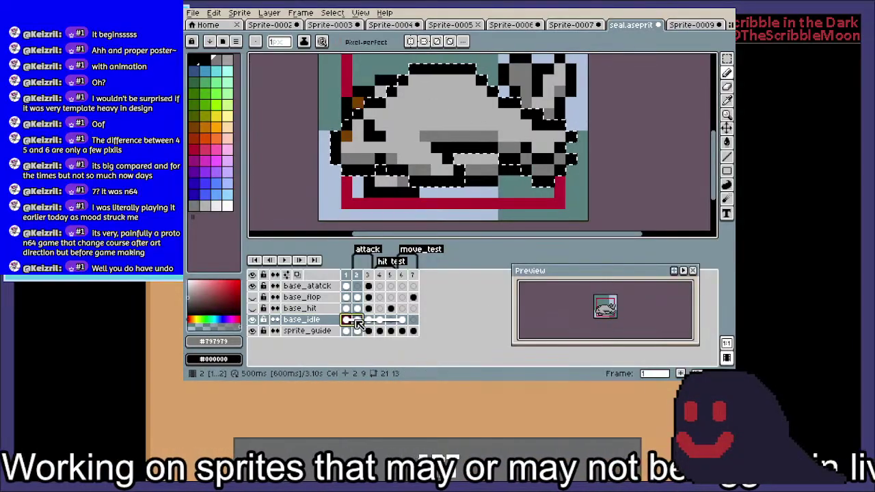
right_click(354, 320)
click(381, 348)
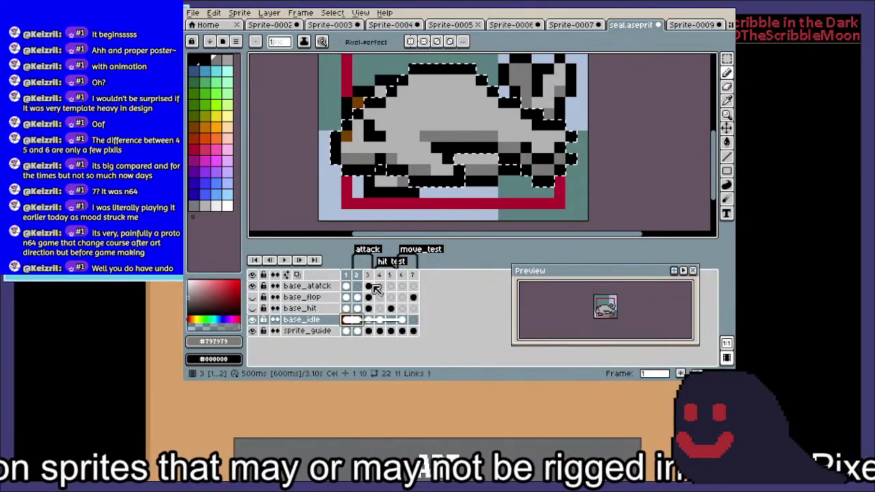
Clear the canvas selection and delete the base_hit and base_flop cels in frames 2 and 3
click(368, 285)
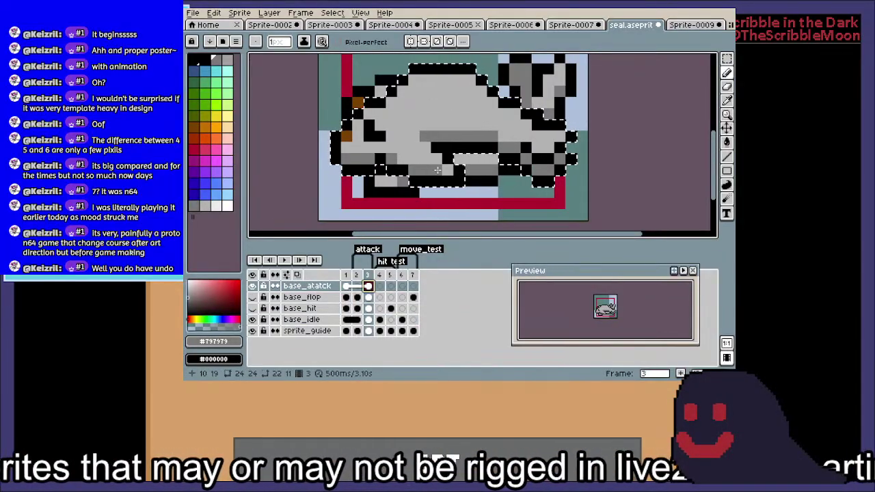
click(368, 319)
key(ctrl+d)
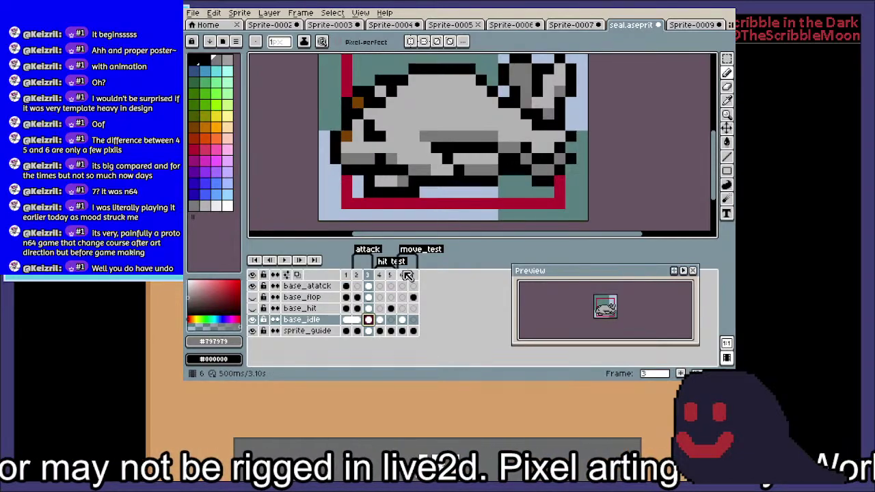
click(368, 308)
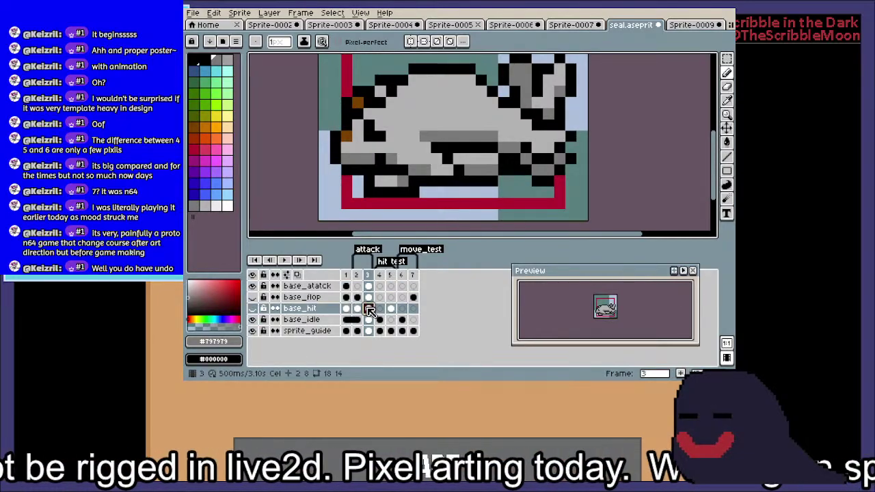
click(368, 297)
click(357, 297)
key(Delete)
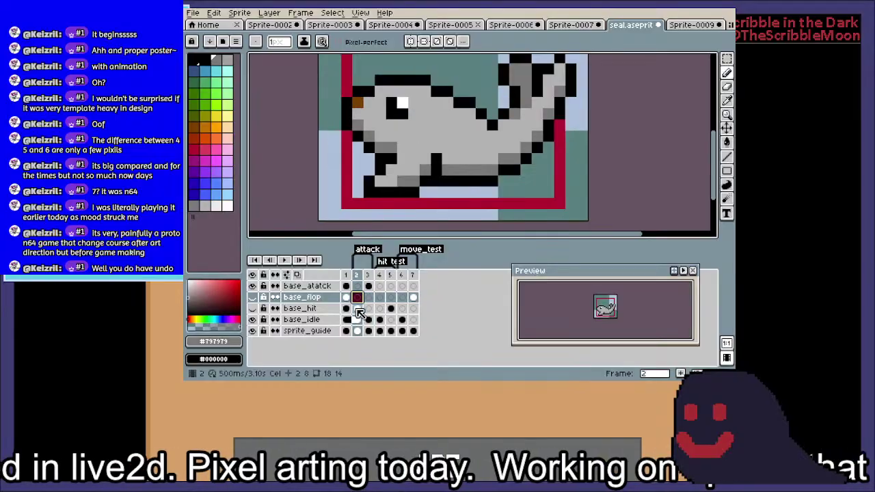
click(357, 308)
key(Delete)
Play the attack animation to check how frames 2 and 3 alternate
scroll(490, 133, down, 1)
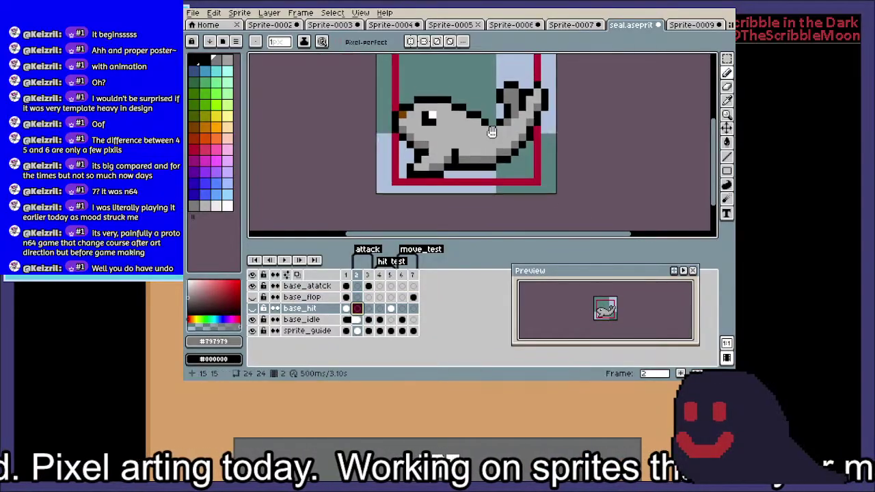
drag(489, 131, 445, 153)
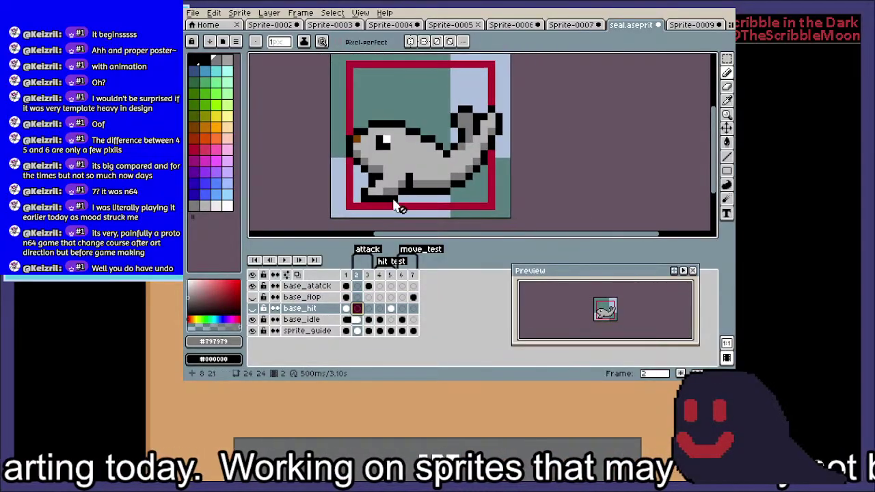
click(283, 260)
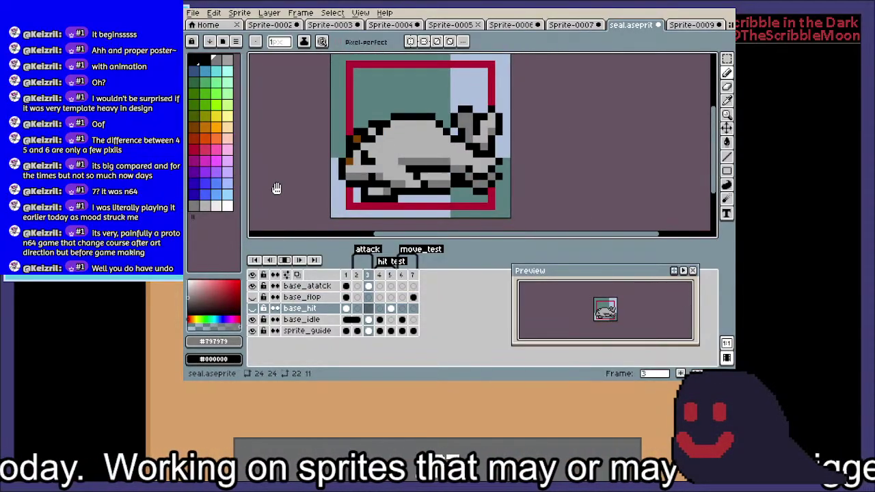
click(284, 260)
Delete the base_idle cel in frame 3 and replay the attack animation
click(369, 320)
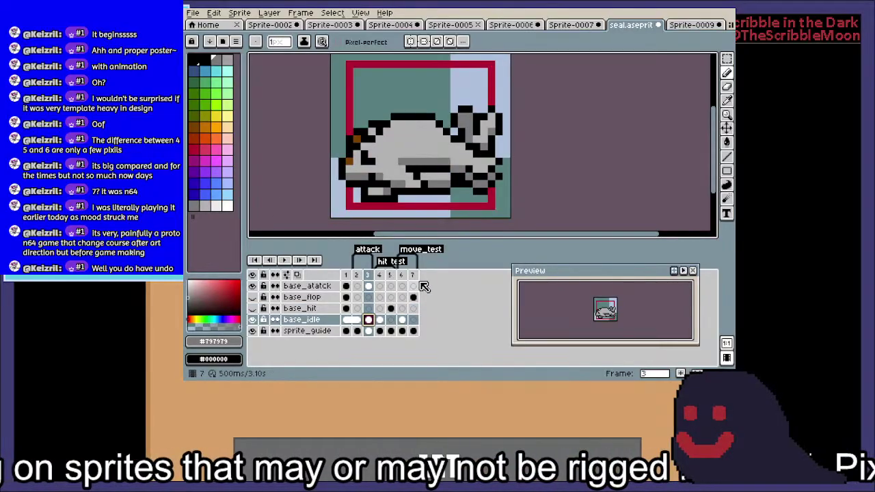
click(358, 320)
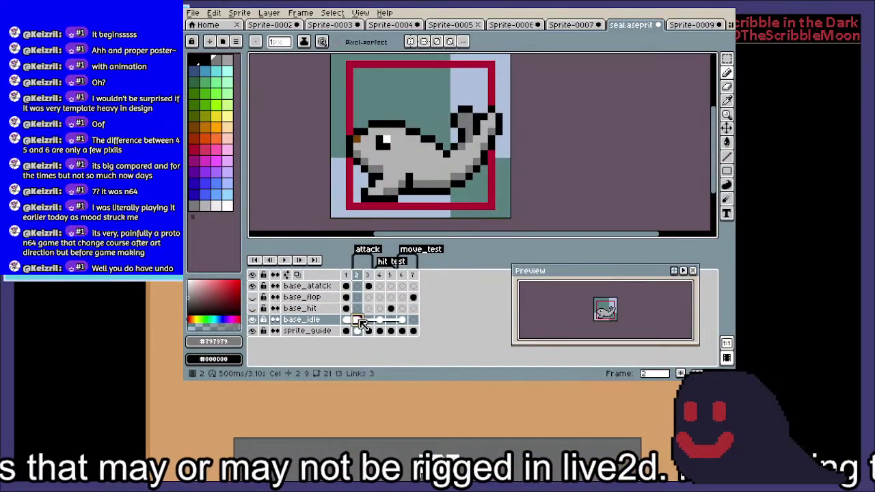
click(369, 297)
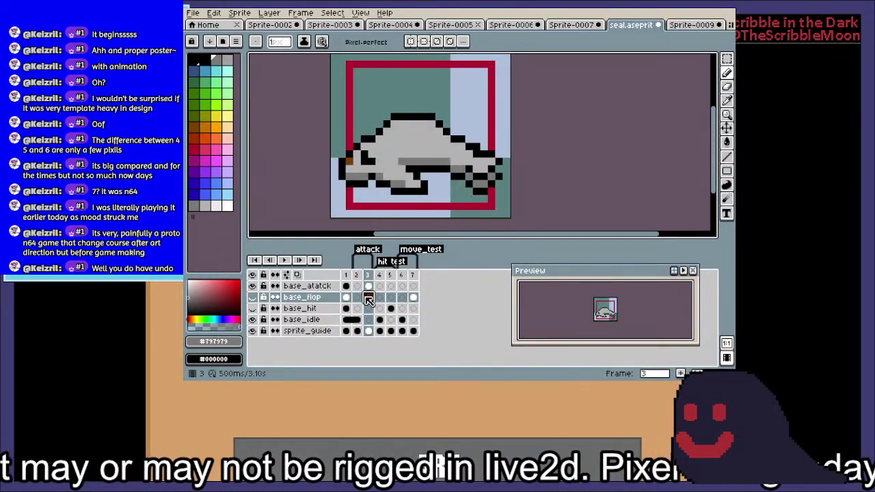
click(280, 260)
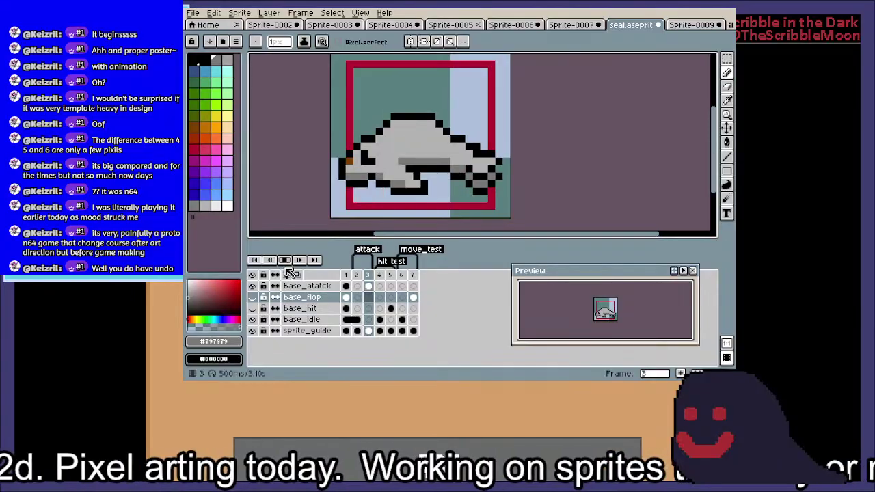
click(285, 262)
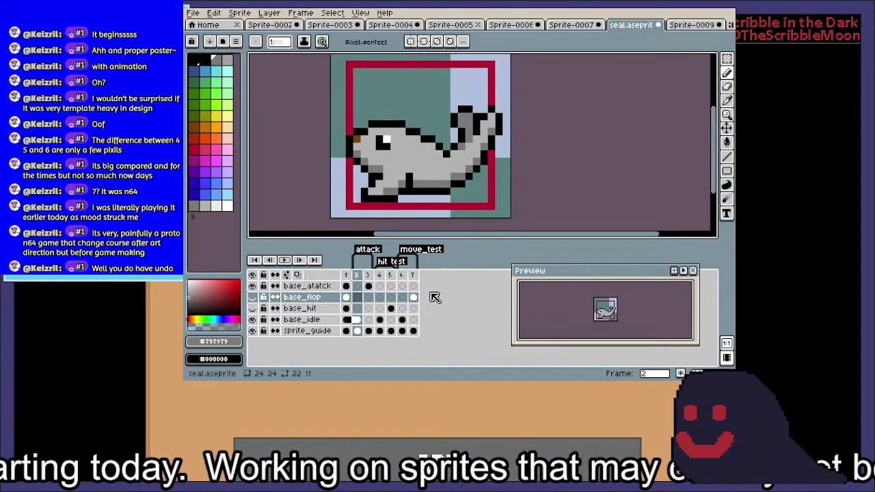
Draw a raised black outline above the seal's head and neck on base_atatck in frame 3
click(368, 286)
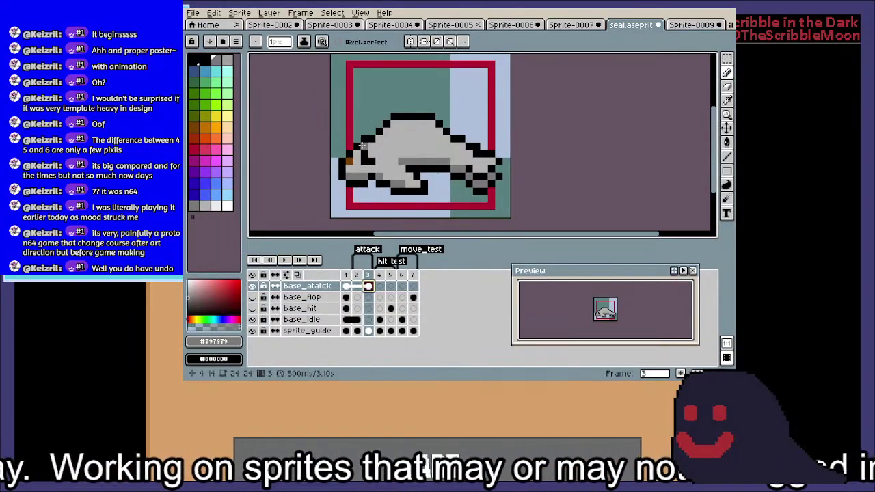
scroll(381, 106, up, 1)
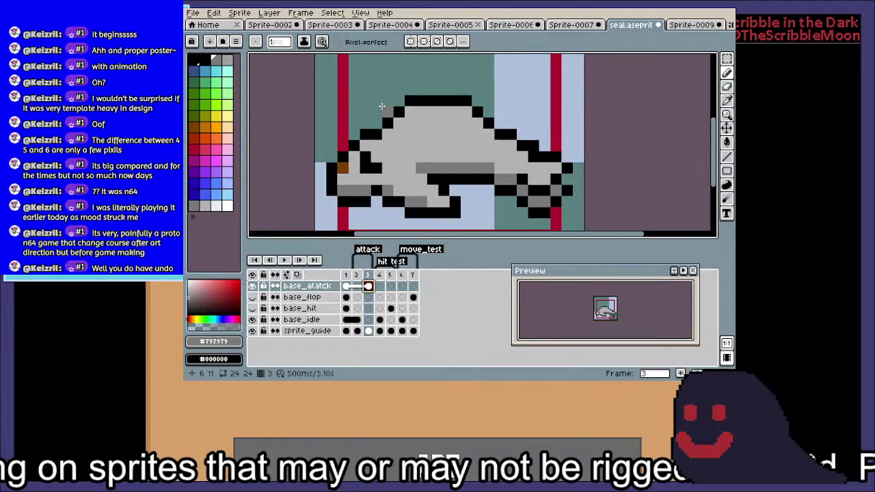
key(i)
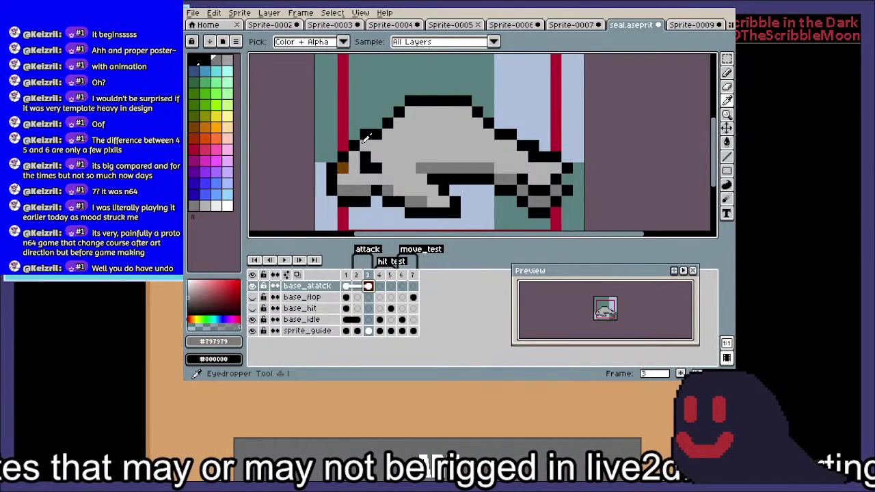
click(366, 138)
key(b)
alt+click(367, 135)
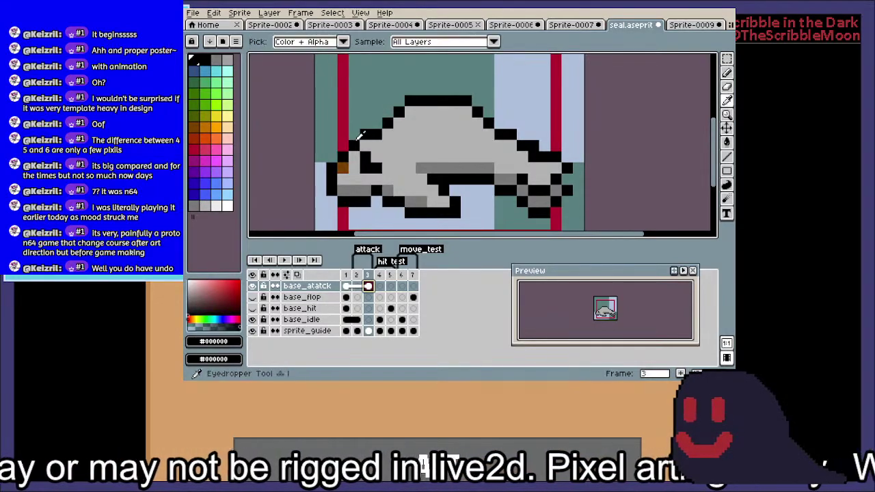
click(355, 134)
click(374, 120)
click(366, 121)
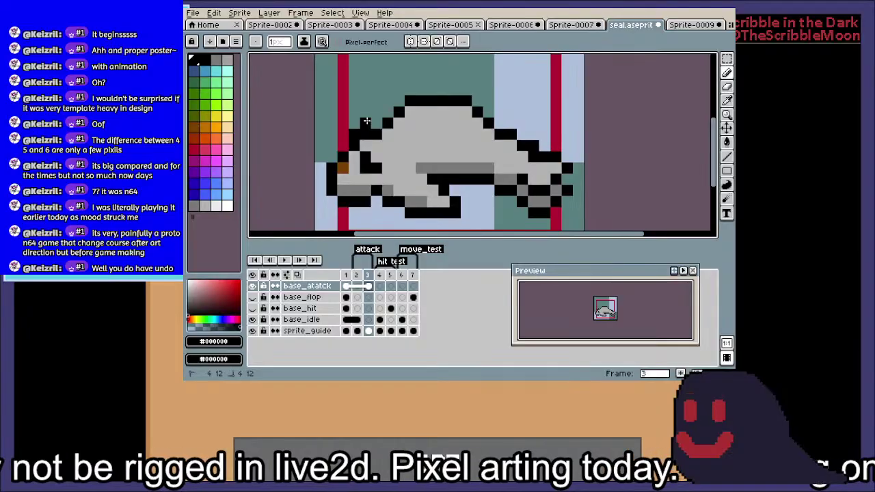
click(376, 111)
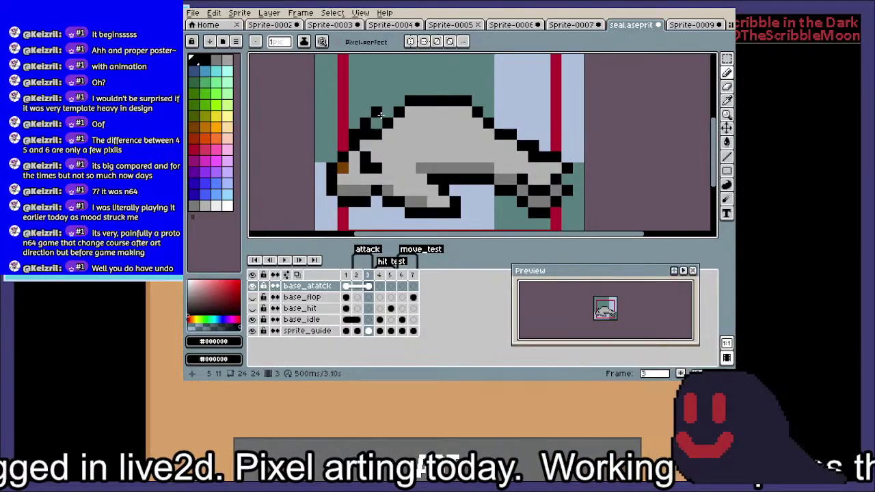
click(388, 111)
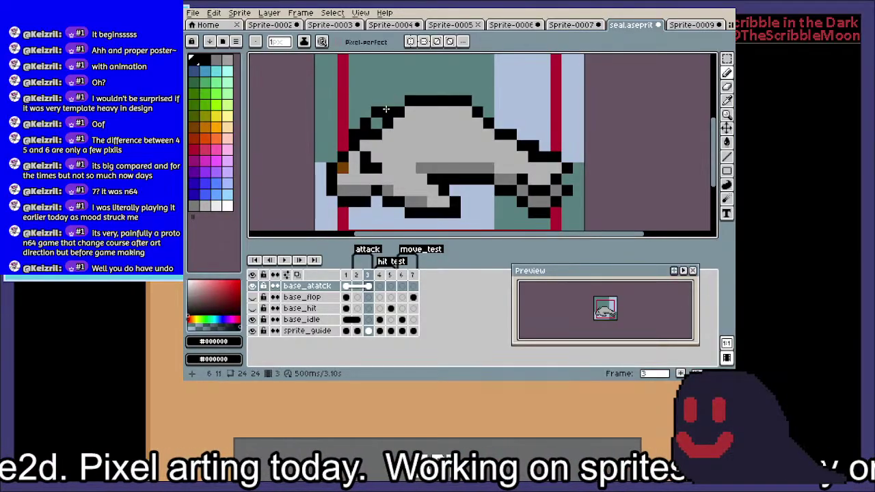
click(400, 100)
Fill the old outline pixels and gap inside the raised neck with light grey #b2b2b2, and check playback
alt+click(374, 134)
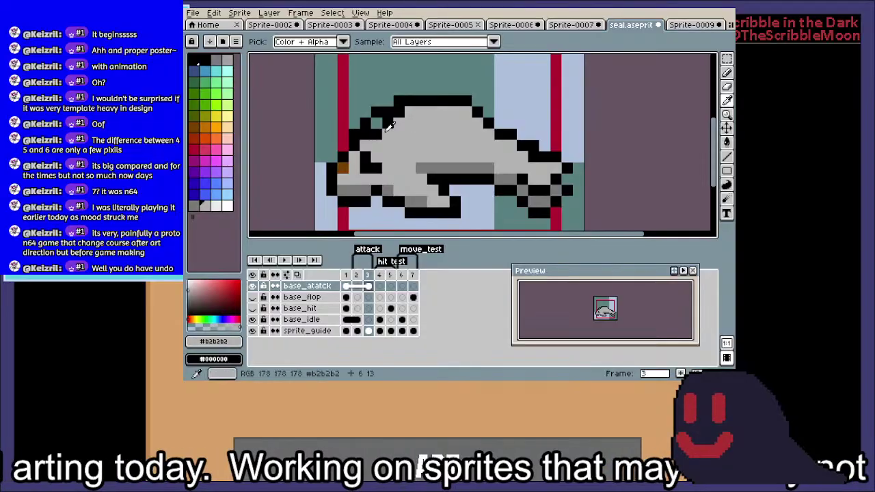
click(367, 134)
click(387, 123)
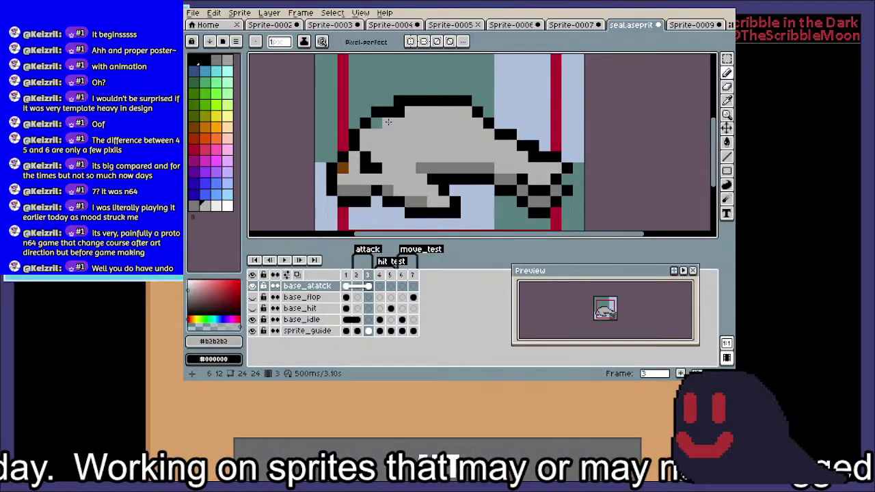
click(376, 123)
click(399, 111)
click(453, 101)
scroll(450, 104, down, 3)
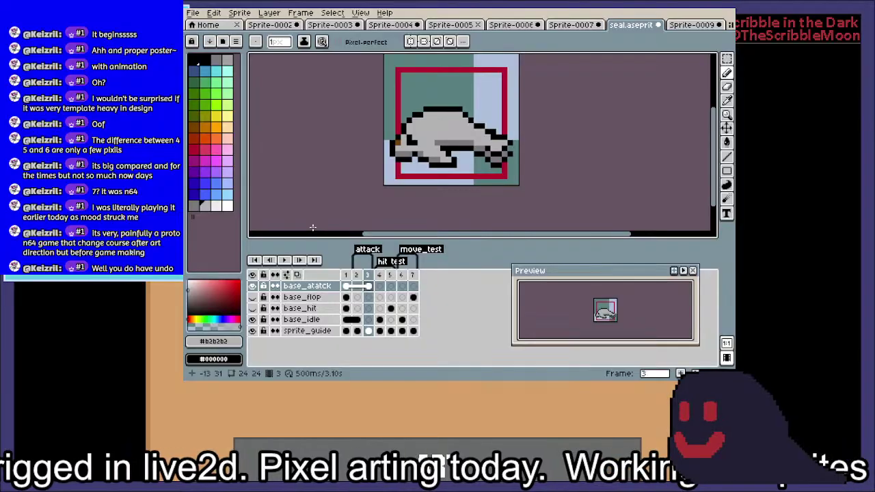
click(284, 260)
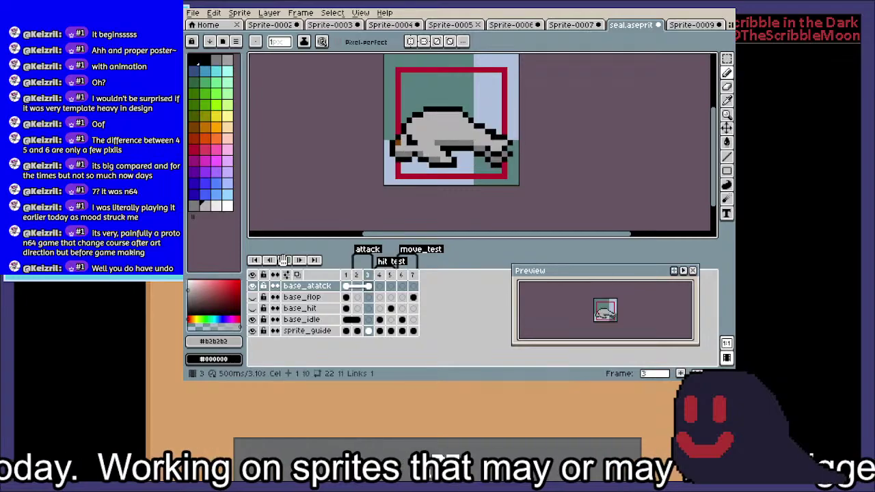
Move the 7 by 4 pixel area of the seal's front flipper one pixel up and one pixel towards the tail
scroll(470, 164, up, 3)
key(m)
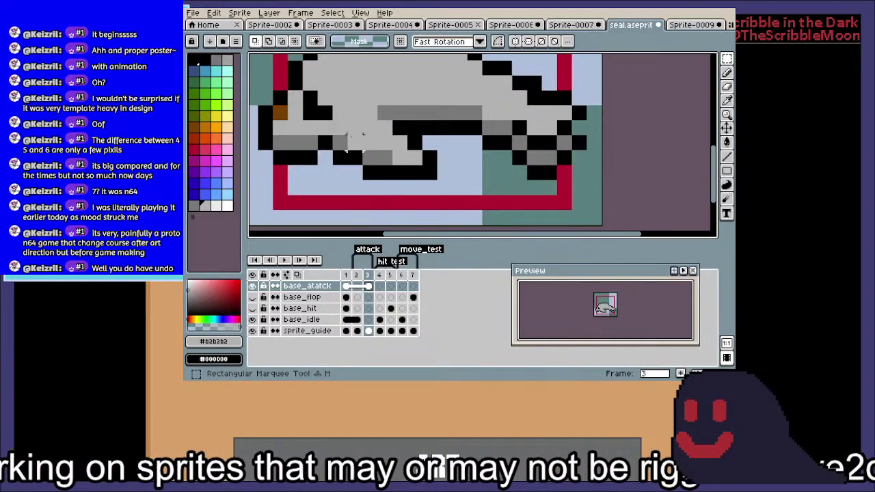
drag(333, 120, 438, 165)
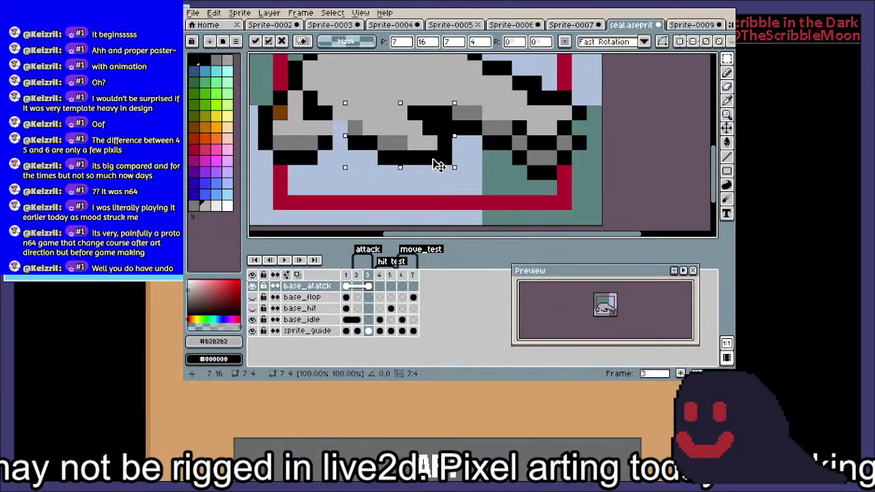
click(465, 114)
Restore the belly shading behind the moved flipper with #797979 and close the outline gap under the chin in black
key(b)
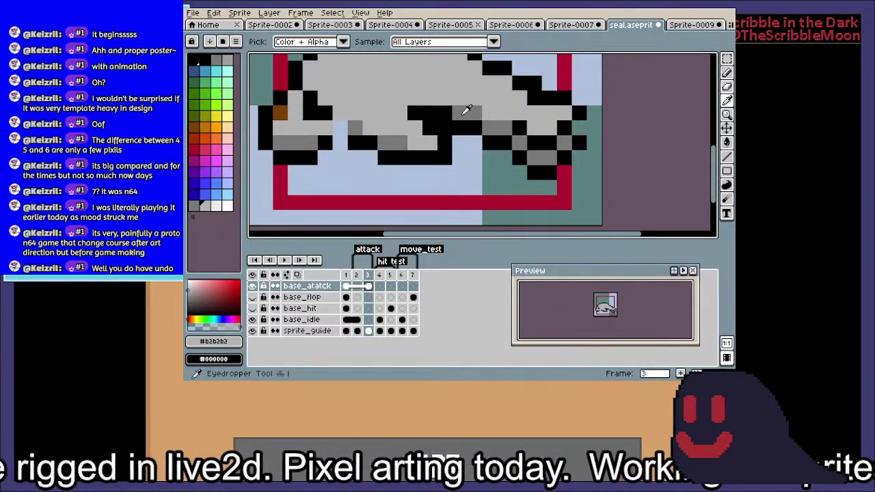
alt+click(464, 112)
click(449, 113)
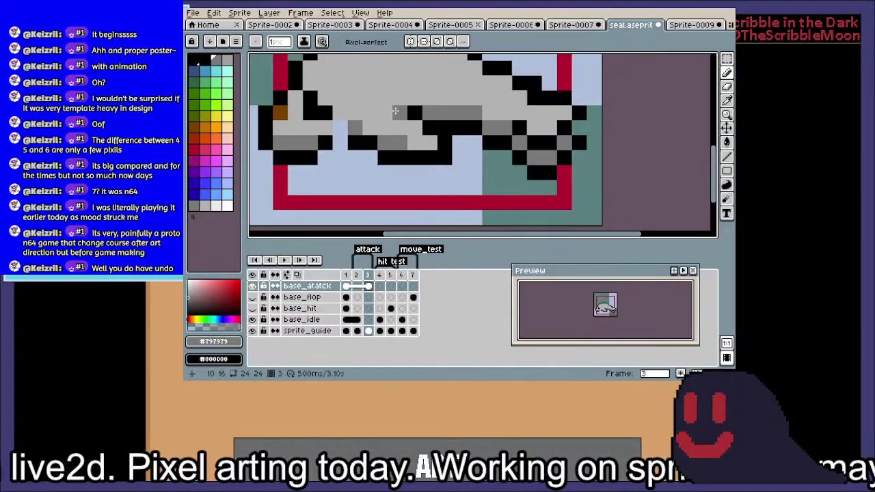
alt+click(325, 141)
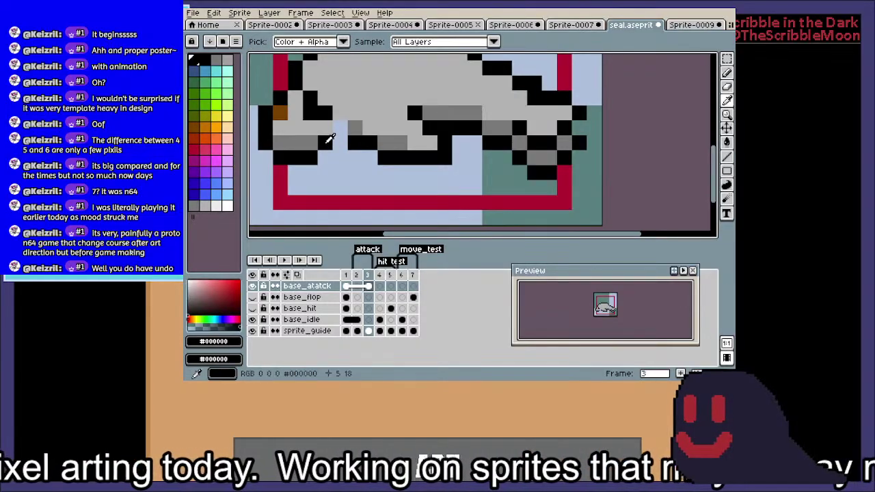
click(340, 128)
click(385, 127)
Extend the dark shading on the seal's front flipper by one pixel in #797979 on base_atatck in frame 3
scroll(400, 143, down, 3)
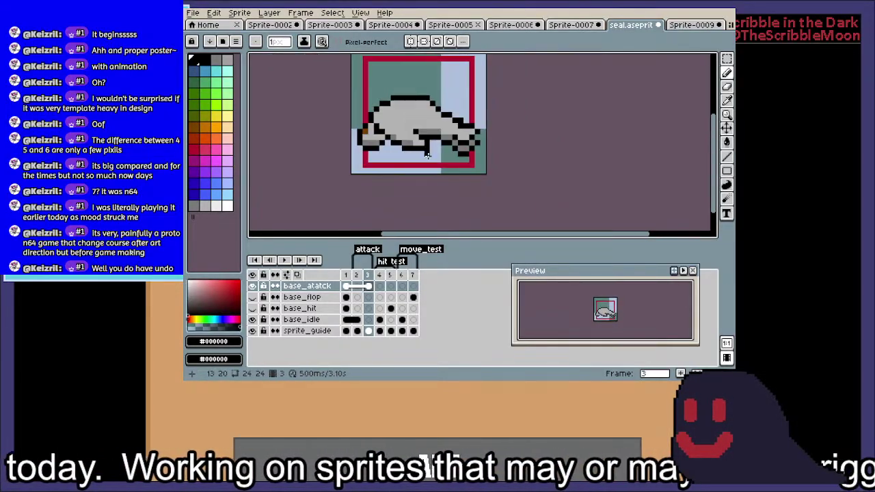
mouse_move(423, 170)
mouse_down()
mouse_move(433, 171)
mouse_move(420, 166)
mouse_move(433, 183)
mouse_up()
scroll(434, 172, up, 2)
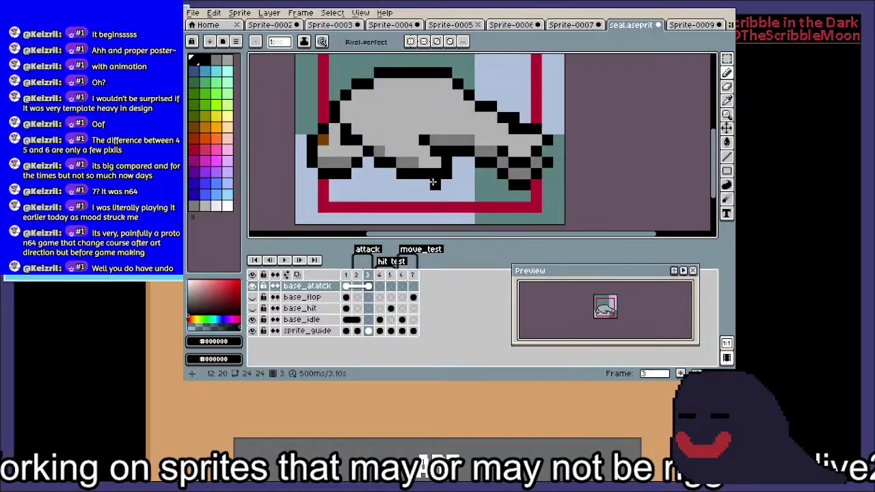
alt+click(417, 151)
scroll(470, 176, down, 1)
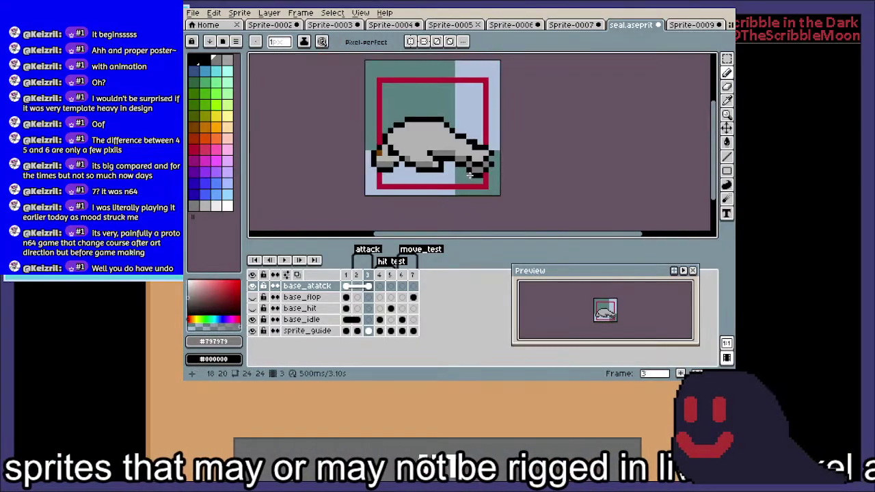
drag(469, 175, 489, 174)
Save seal.aseprite and play the attack animation to check the revised pose
key(ctrl+s)
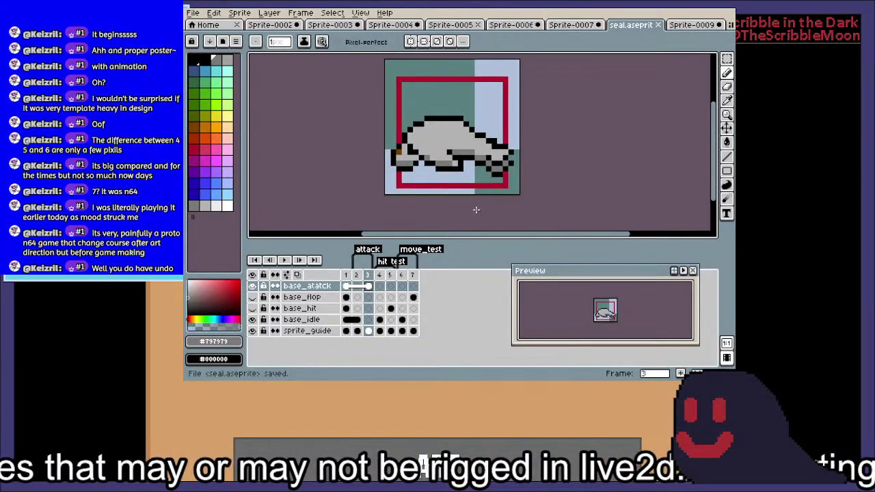
click(285, 262)
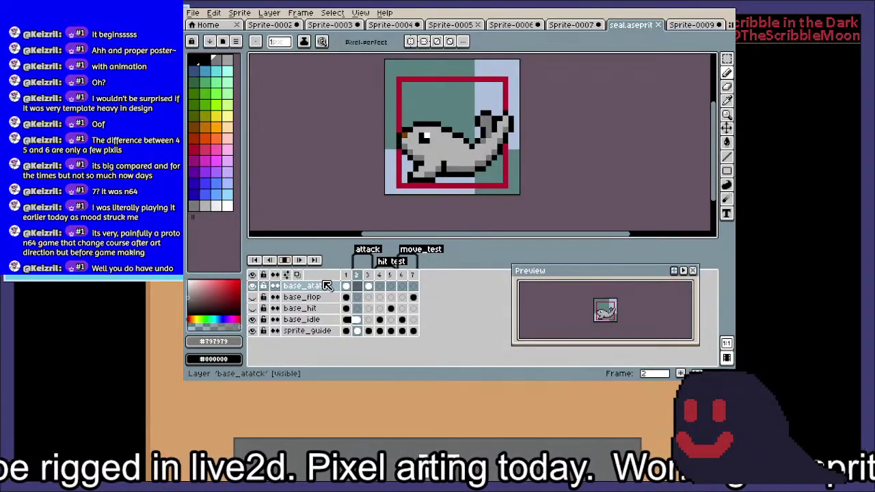
Push the black outline above the snout out by one pixel and fill the old outline pixel with #b2b2b2
scroll(425, 111, up, 5)
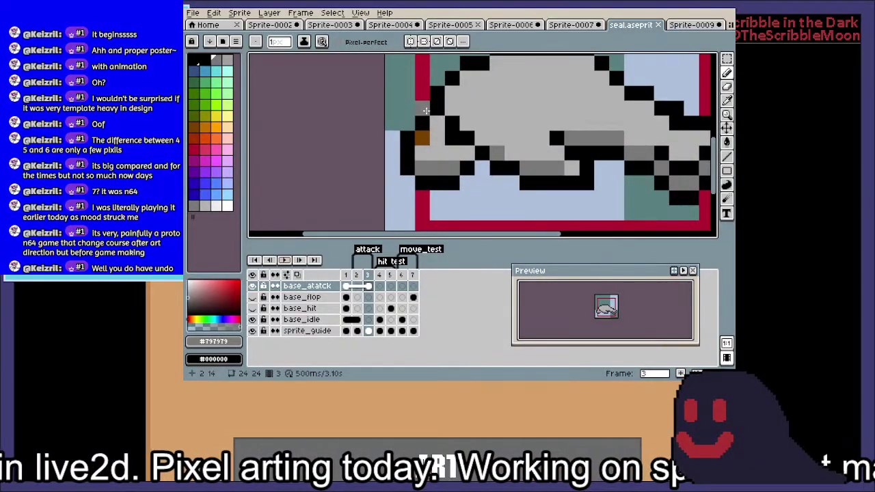
key(i)
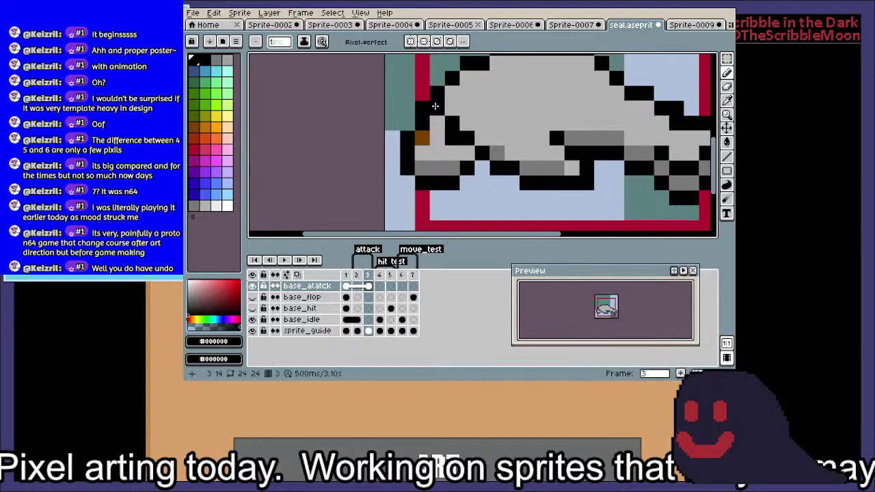
click(450, 100)
key(b)
scroll(453, 121, down, 3)
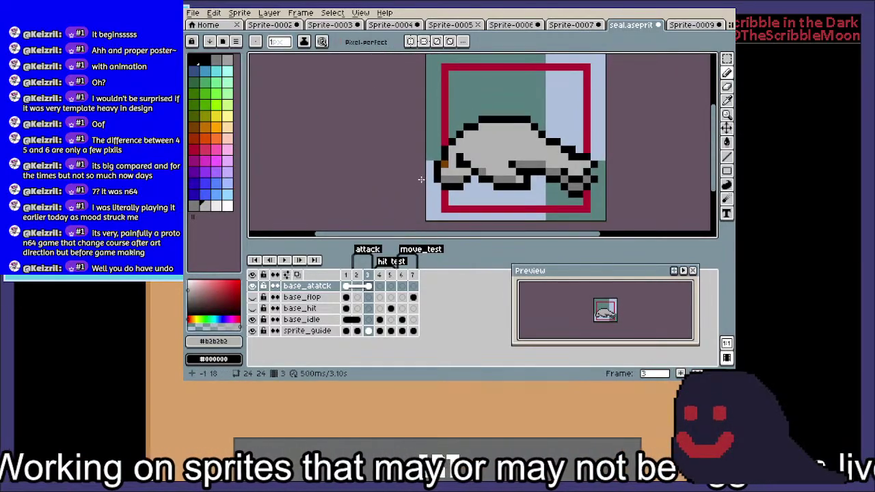
Move the brown nose pixel down by one and lighten the shading pixel beneath it to #b2b2b2
scroll(417, 176, up, 2)
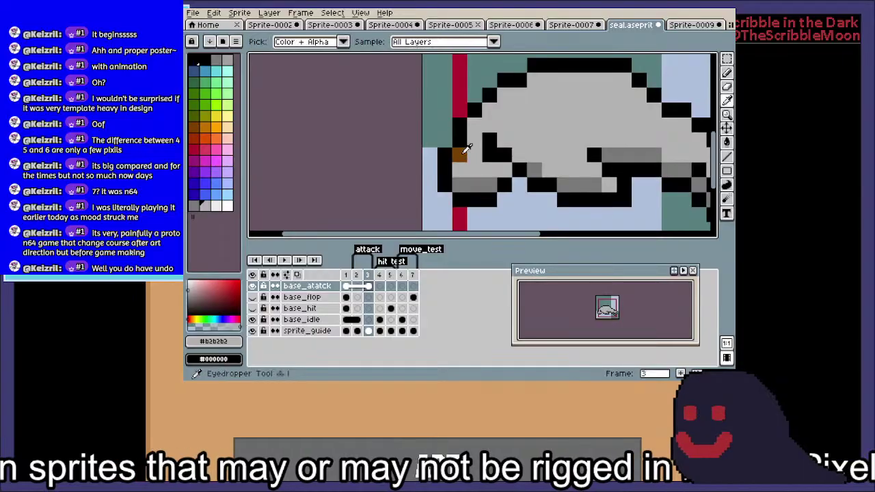
alt+click(460, 156)
alt+click(479, 141)
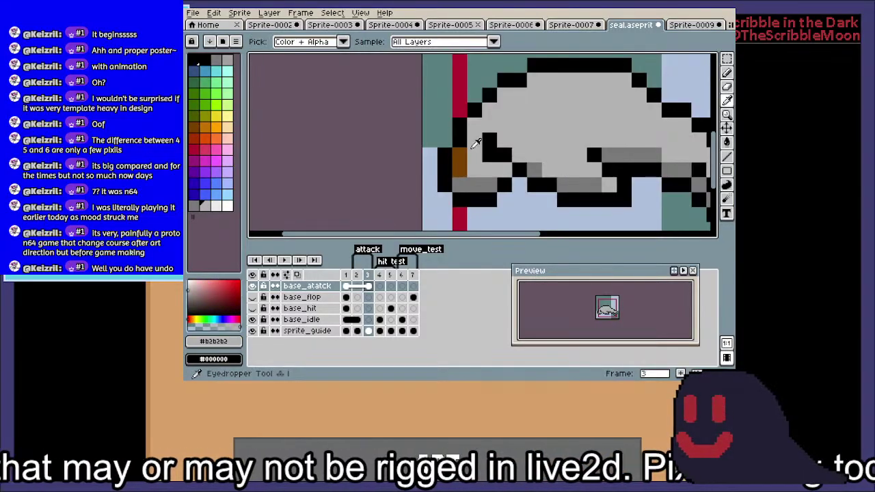
click(460, 155)
click(460, 184)
scroll(540, 128, down, 1)
Add #797979 shading pixels along the jaw and neck behind the eye, and check playback
mouse_move(544, 156)
mouse_down()
mouse_move(536, 164)
mouse_move(542, 134)
mouse_move(572, 112)
mouse_up()
scroll(491, 178, up, 2)
alt+click(495, 175)
scroll(572, 111, down, 3)
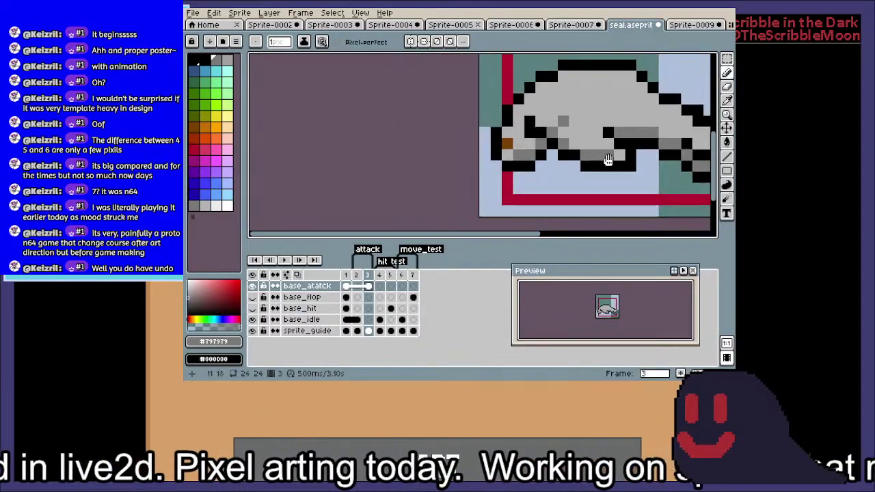
click(286, 260)
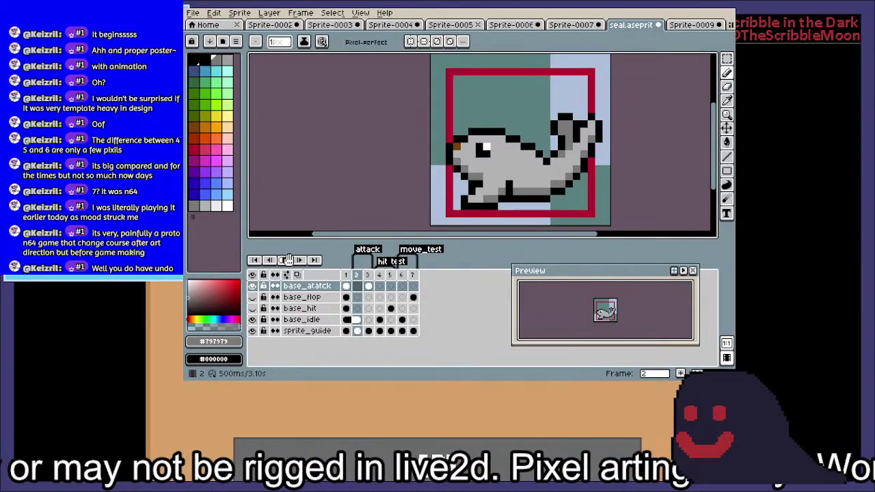
click(287, 260)
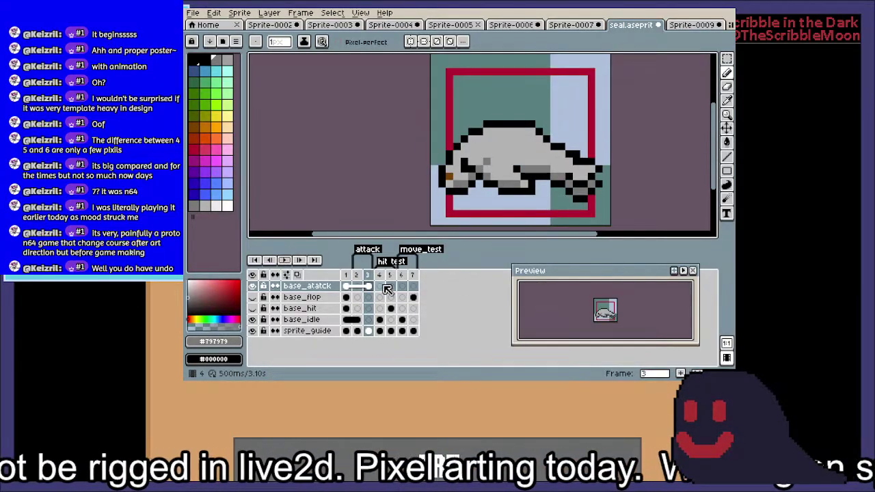
Compare the head with frame 2, and move the 3 by 4 pixel snout area in frame 3 one pixel towards the tail
click(371, 285)
scroll(418, 164, up, 2)
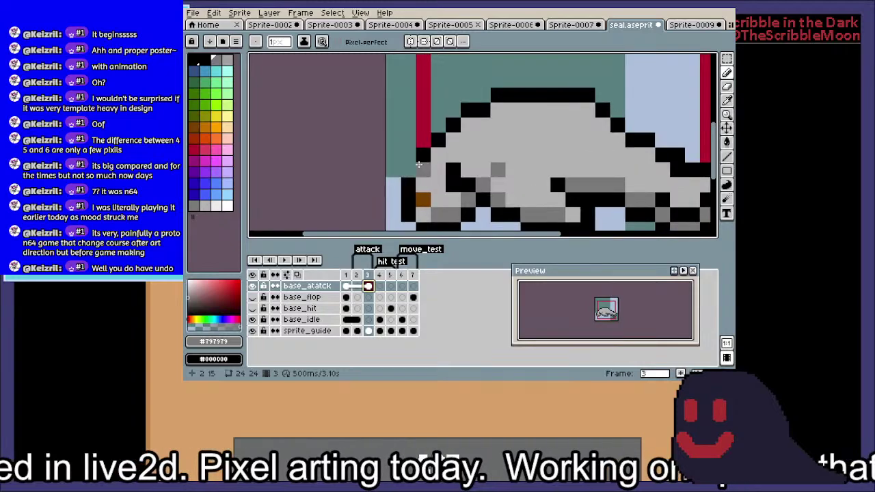
key(Left)
key(m)
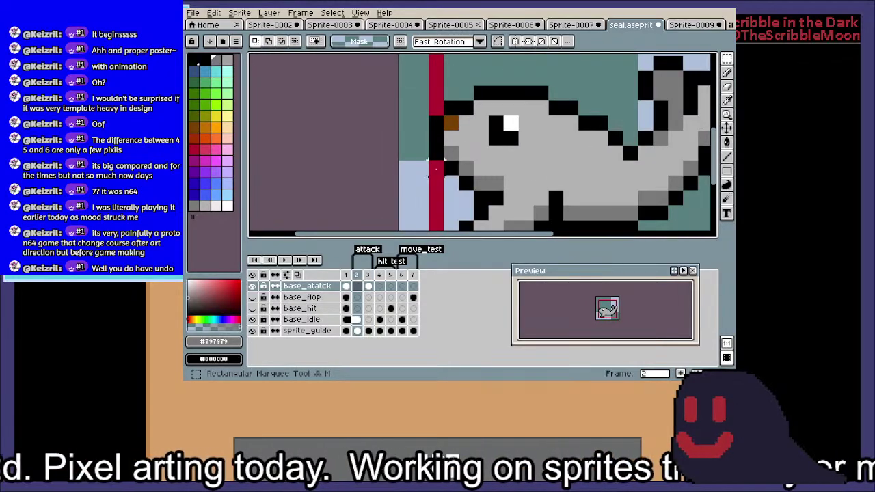
click(368, 285)
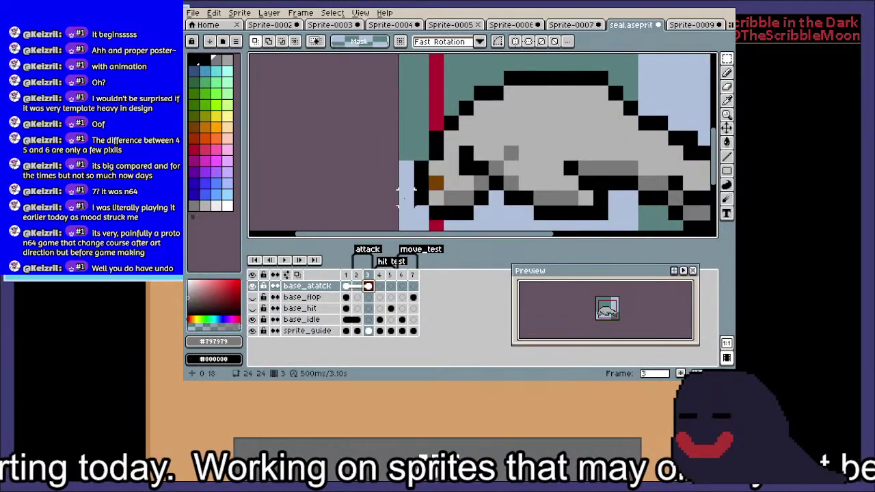
key(m)
drag(420, 167, 451, 210)
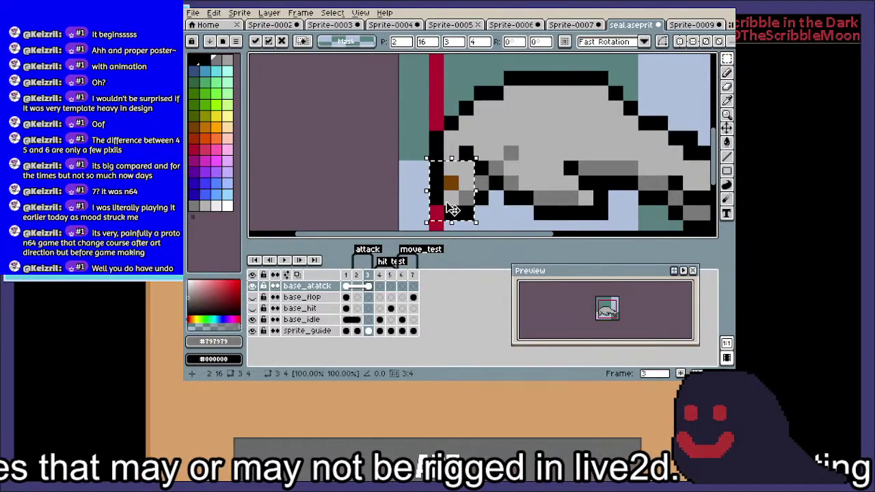
key(ctrl+d)
Paint over the eye and the jaw and neck shading of the head with #b2b2b2
scroll(484, 149, down, 1)
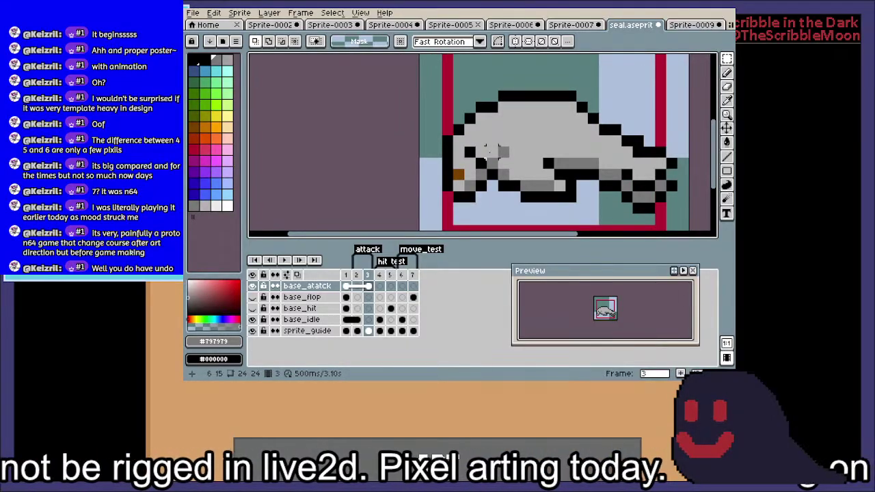
key(i)
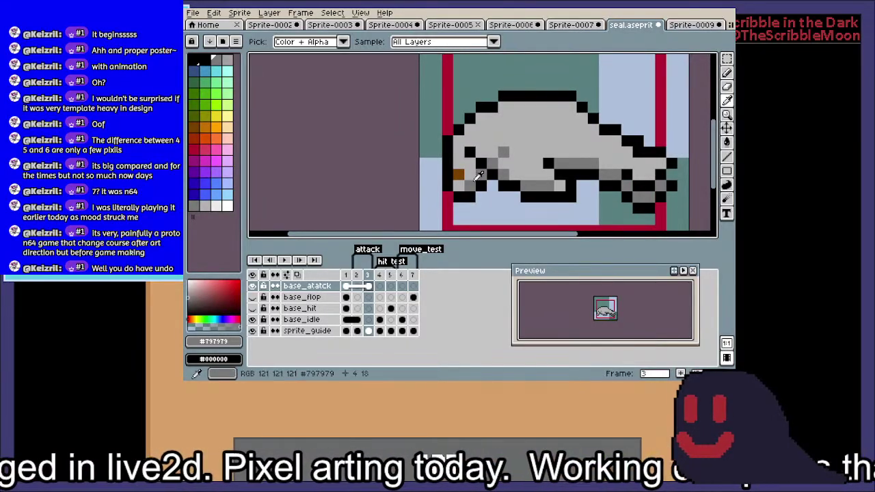
click(488, 148)
key(b)
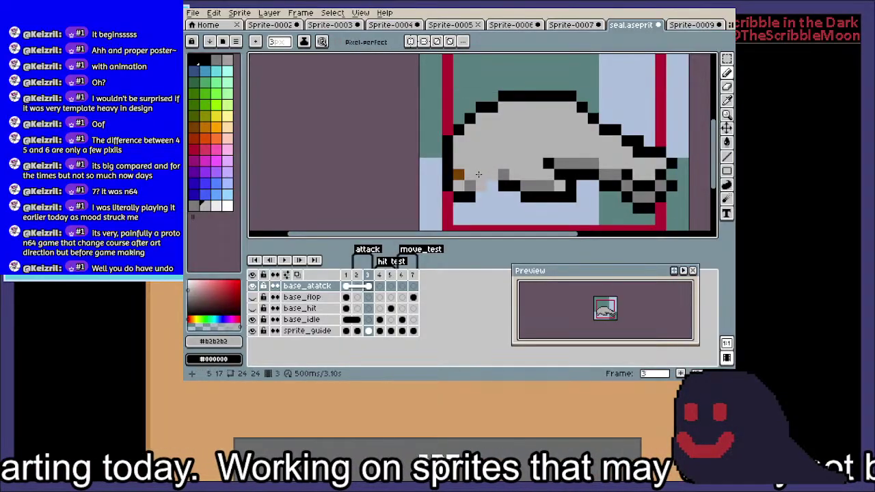
key(minus)
key(minus)
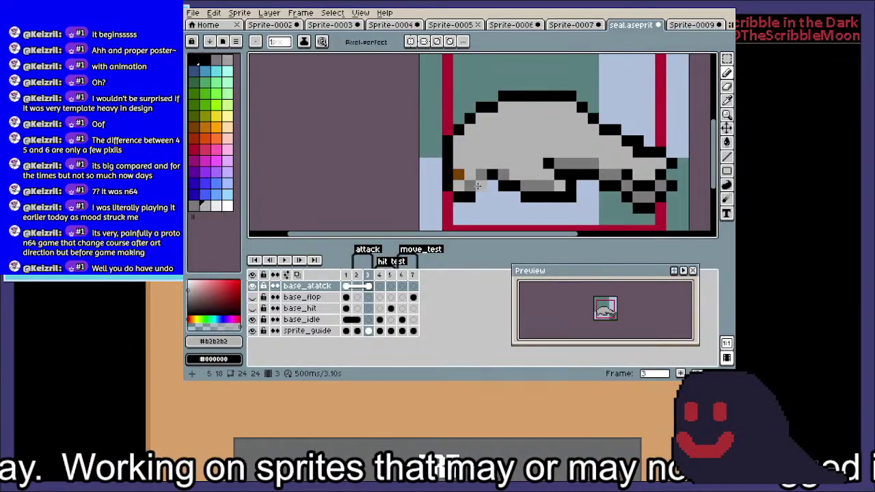
drag(479, 175, 477, 181)
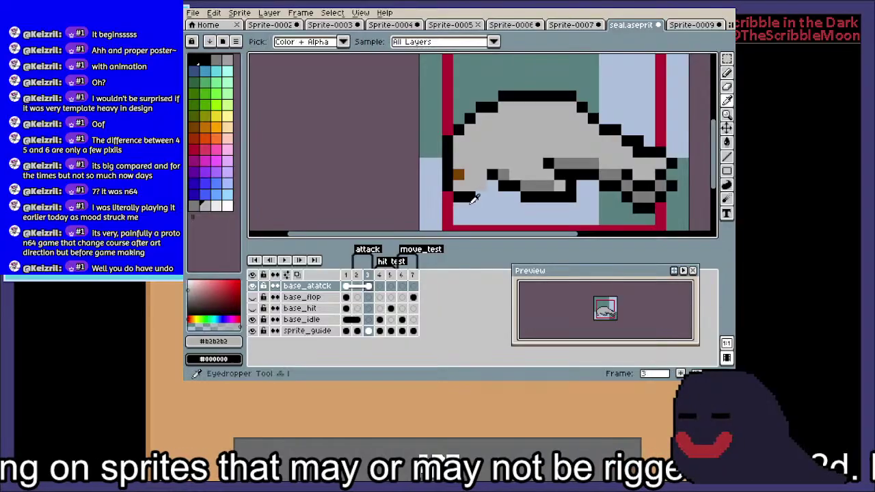
Extend the black jaw outline and draw a black cheek line up behind the head, cleaning surplus pixels with #b2b2b2
alt+click(472, 197)
click(482, 197)
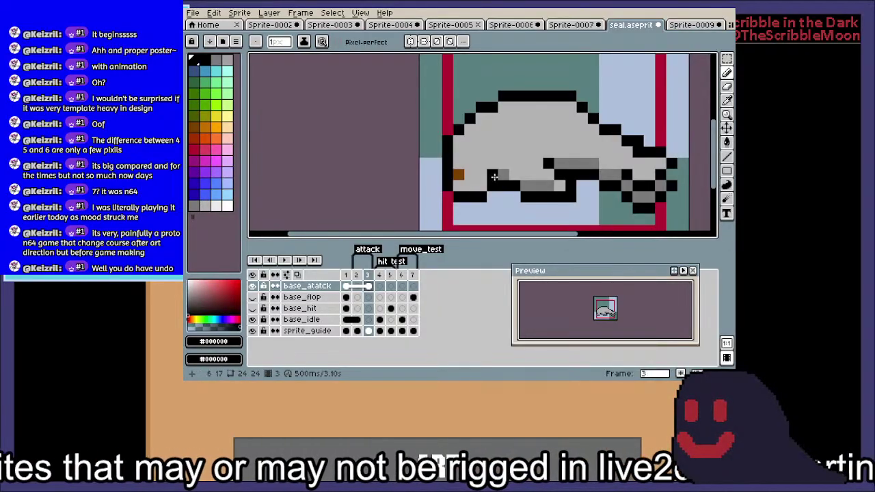
drag(503, 169, 493, 142)
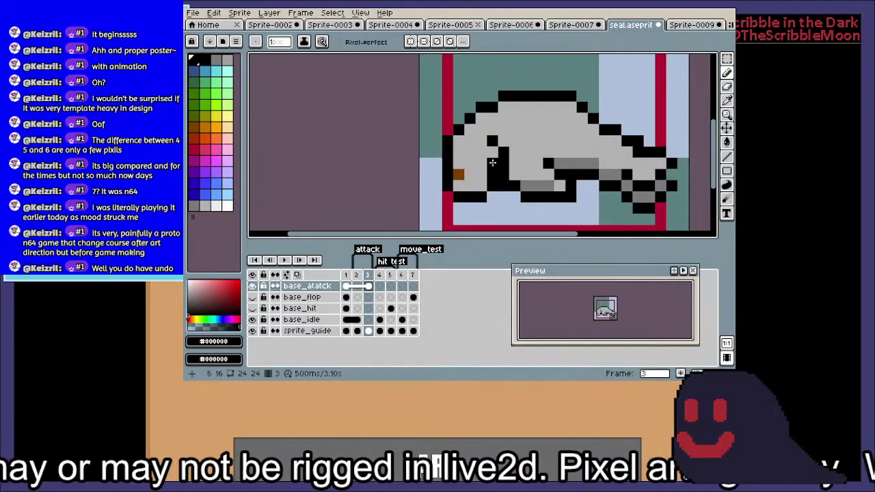
alt+click(488, 166)
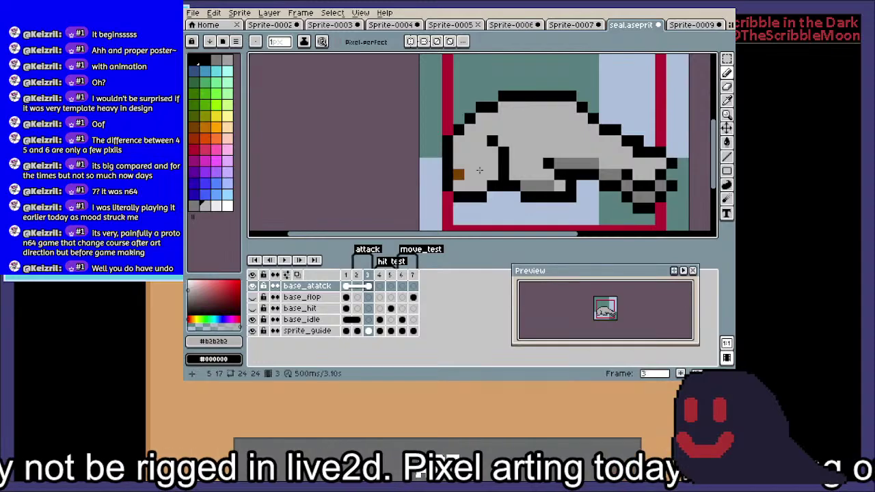
Shift the #794100 nose pixel one pixel towards the tail and paint over the old nose and upper face outline with #b2b2b2
alt+click(458, 174)
click(467, 171)
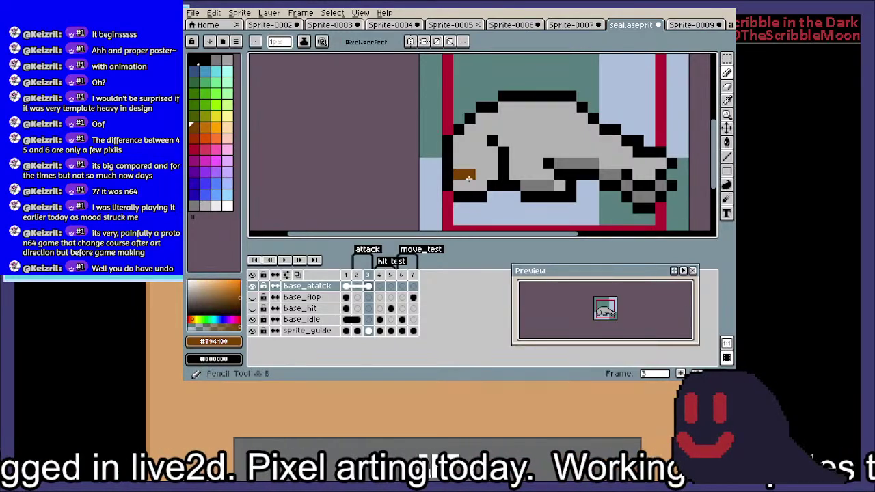
alt+click(468, 148)
click(458, 174)
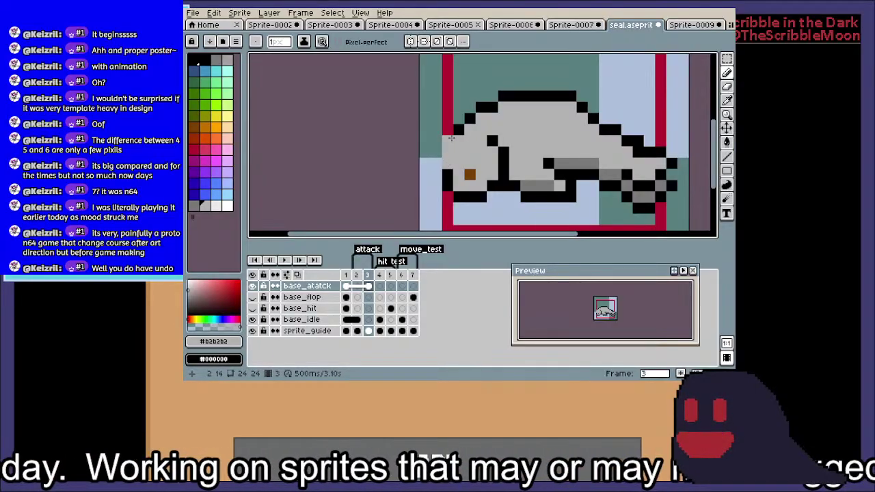
Redraw the face outline in black one pixel further out and add a three-pixel V-shaped eye, trimming the cheek line with #b2b2b2
key(alt)
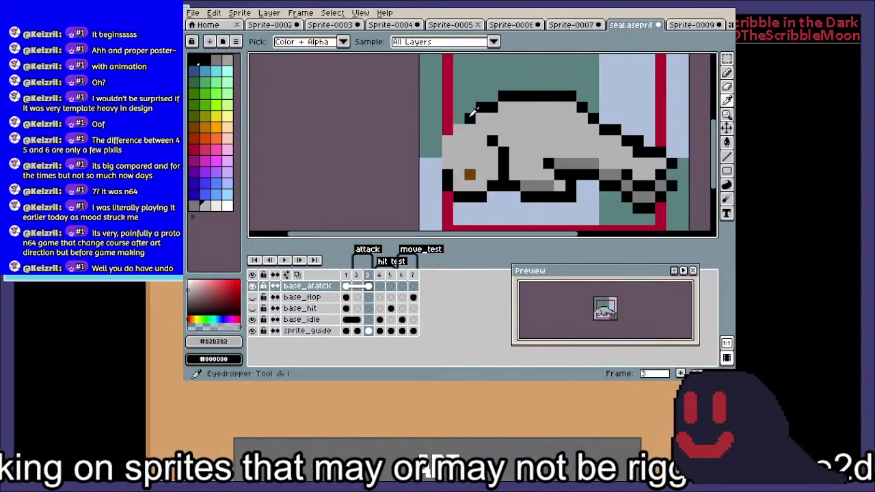
alt+click(469, 117)
drag(431, 145, 433, 155)
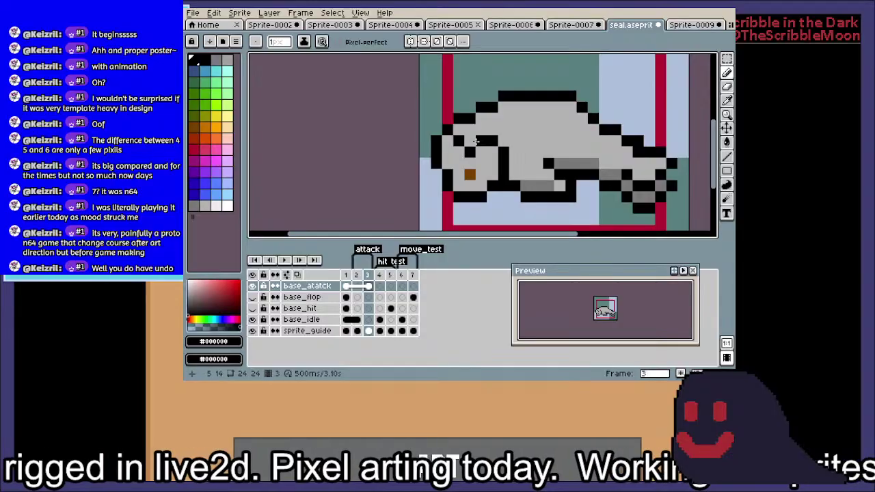
alt+click(519, 129)
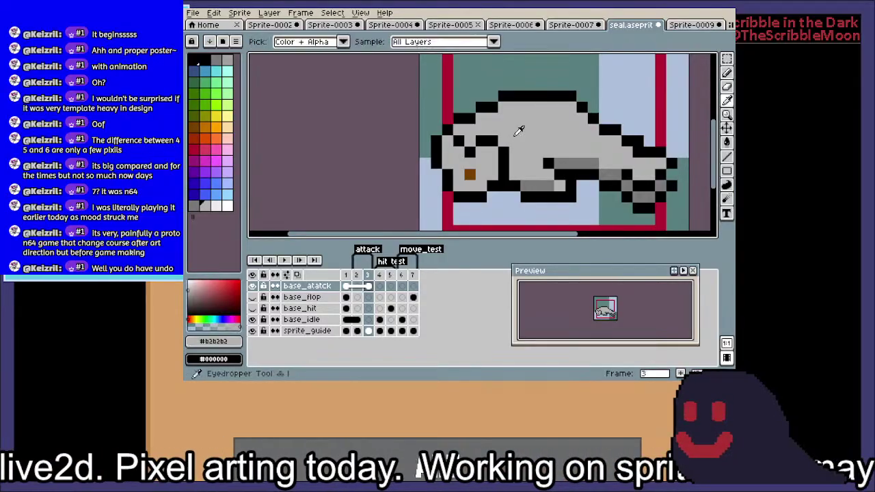
Duplicate the 6 by 3 pixel front flipper area to form two overlapping flippers, placing the upper one at 8, 16
scroll(499, 138, up, 3)
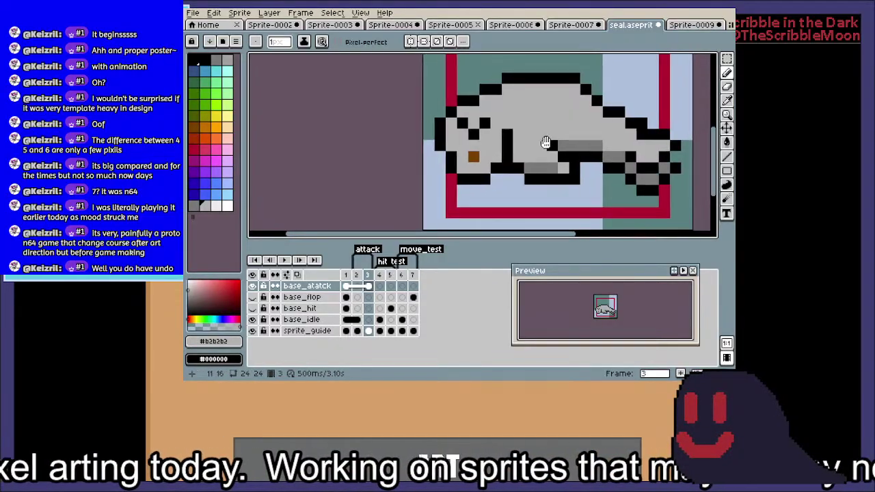
key(m)
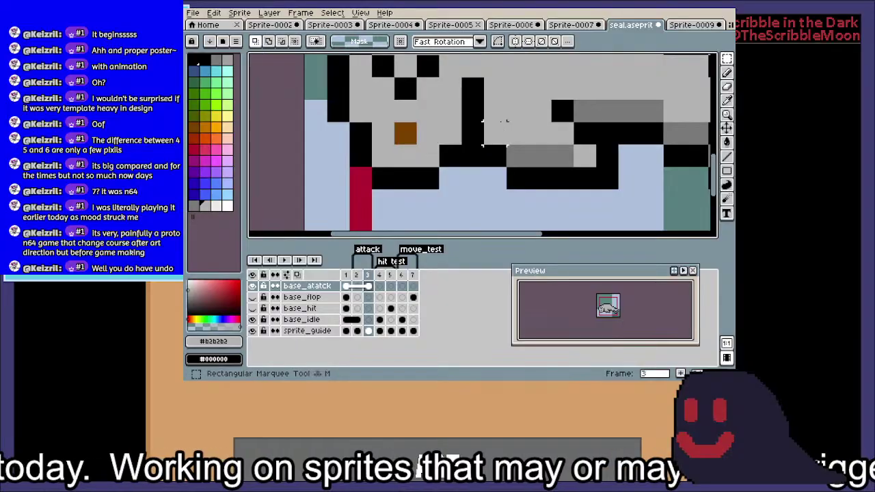
drag(482, 121, 620, 191)
mouse_move(540, 182)
mouse_down()
mouse_move(545, 202)
mouse_move(518, 203)
mouse_move(494, 223)
mouse_move(536, 185)
mouse_move(537, 166)
mouse_up()
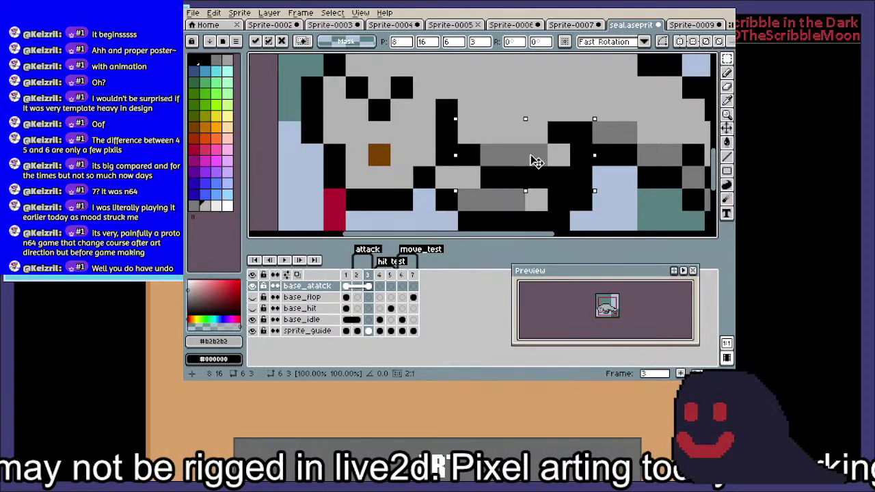
key(ctrl+d)
Fill the light areas of the lower front flipper with the dark grey #797979
key(i)
click(492, 194)
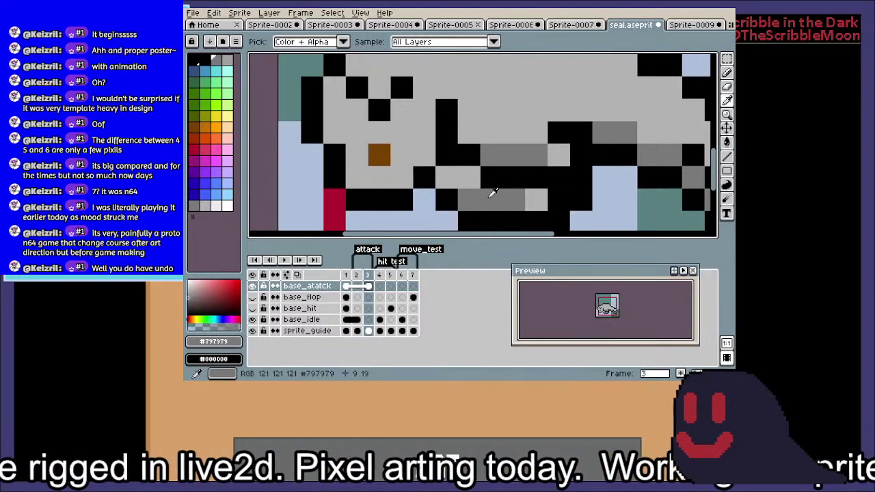
key(g)
scroll(578, 136, down, 2)
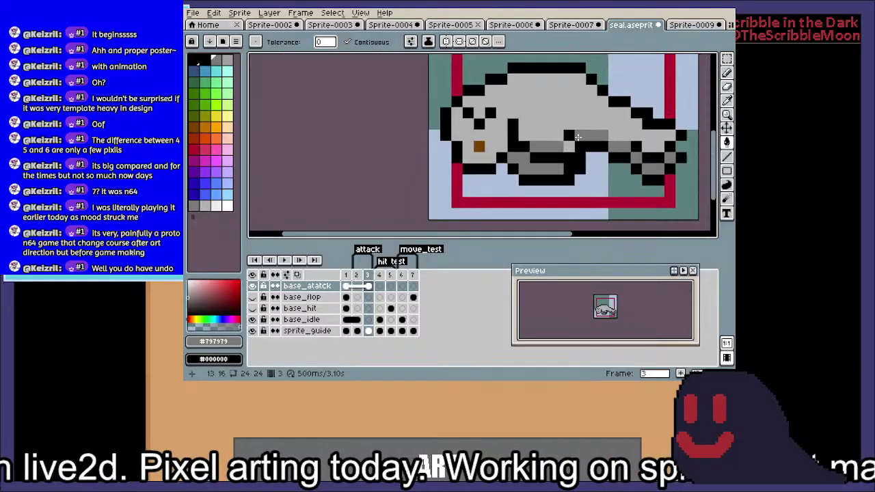
Shade pixels beside and below the seal's nose and along its neck with dark grey #797979 in frame 3
scroll(577, 136, down, 1)
scroll(587, 99, up, 4)
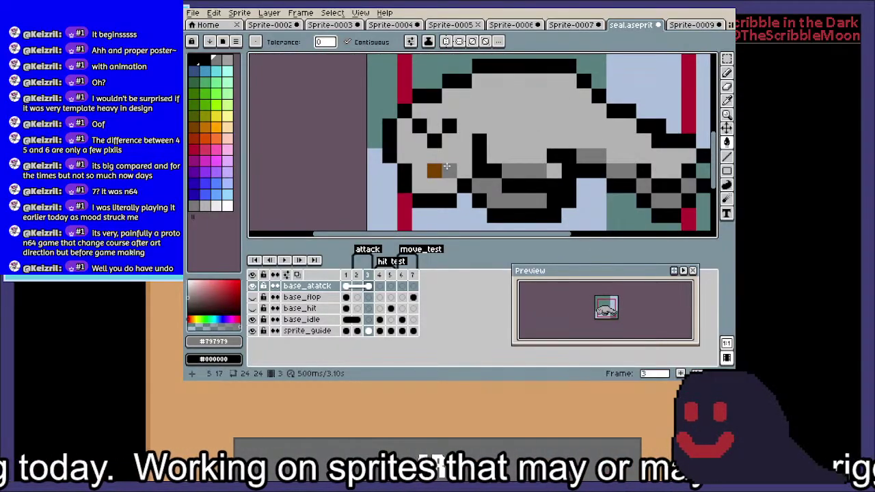
key(i)
key(b)
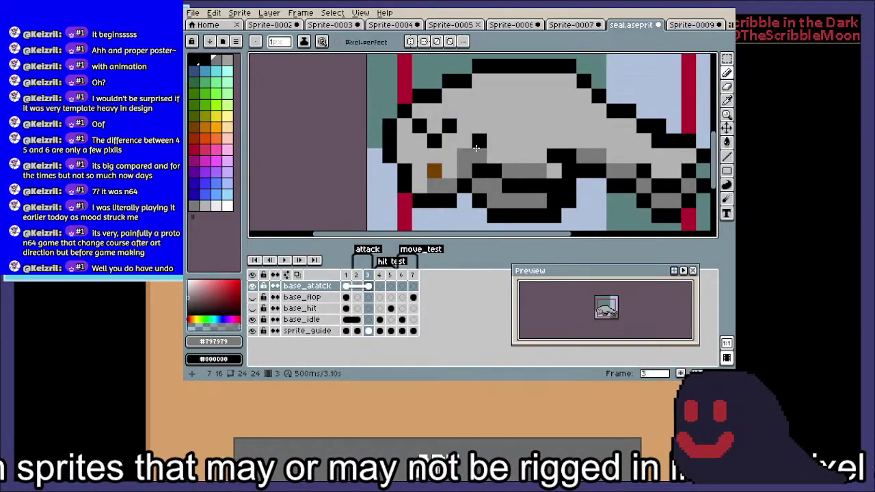
scroll(477, 147, down, 3)
scroll(518, 157, up, 4)
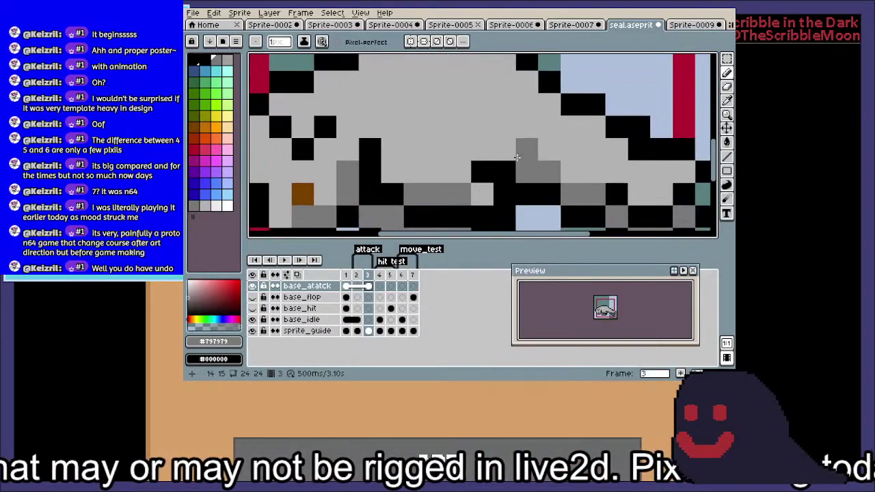
Extend the rear tip of the front flipper's outline by one black pixel and recolour the pixel below it light grey #b2b2b2
alt+click(485, 170)
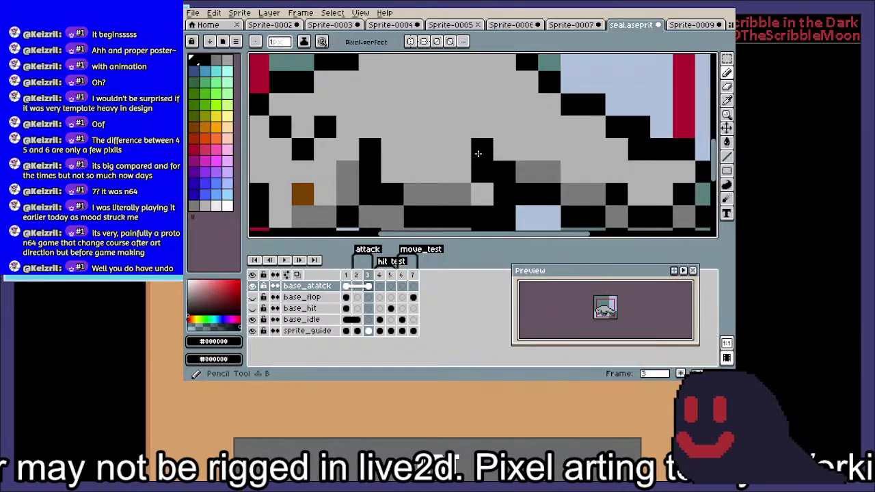
scroll(470, 156, down, 1)
key(ctrl+z)
click(472, 150)
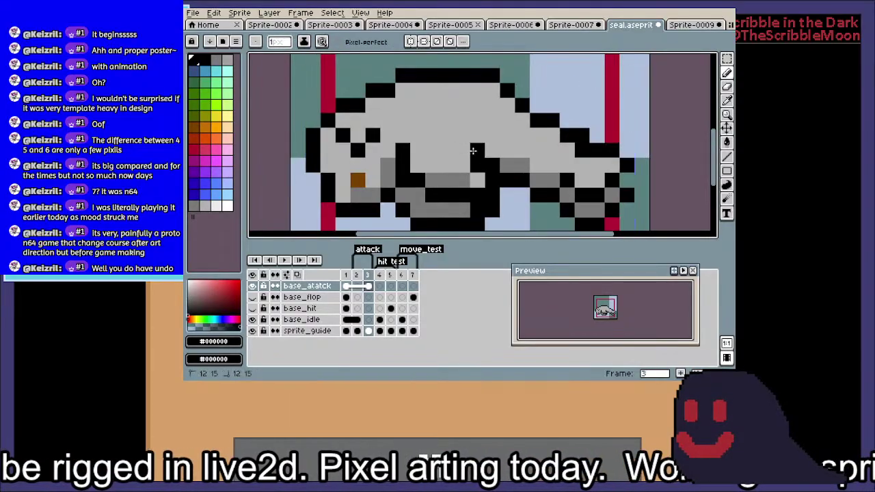
alt+click(479, 180)
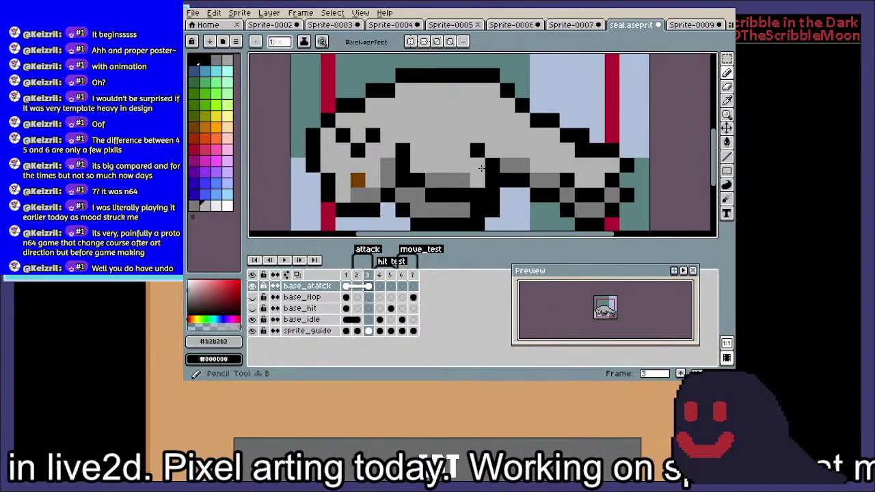
click(481, 167)
scroll(530, 166, down, 2)
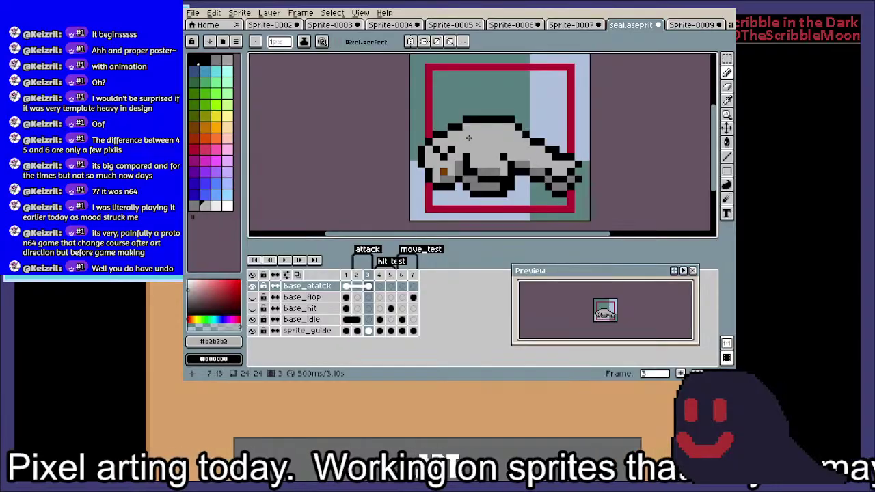
scroll(469, 138, up, 2)
scroll(485, 157, down, 2)
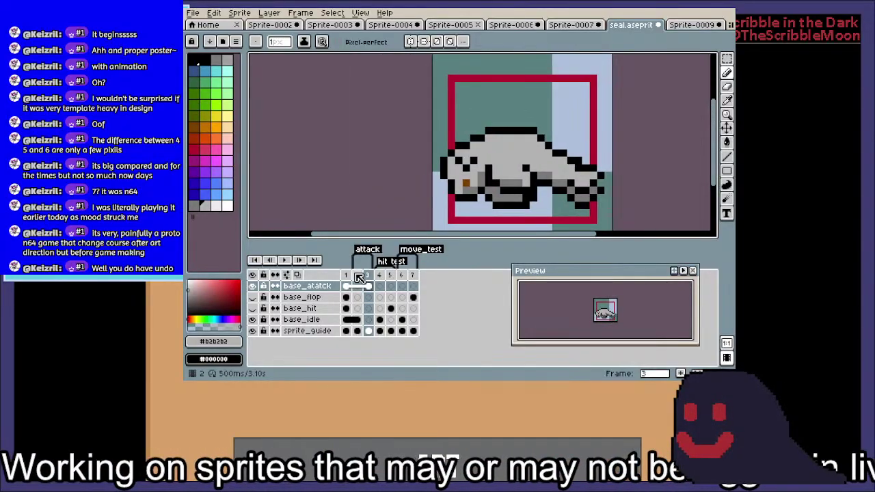
Compare the seal's poses in frames 2 and 3 of the attack animation
click(357, 274)
click(373, 277)
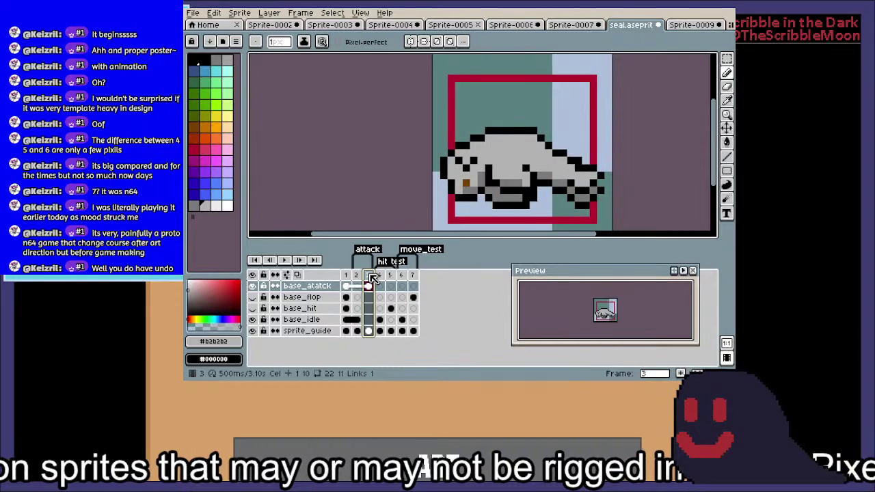
click(357, 276)
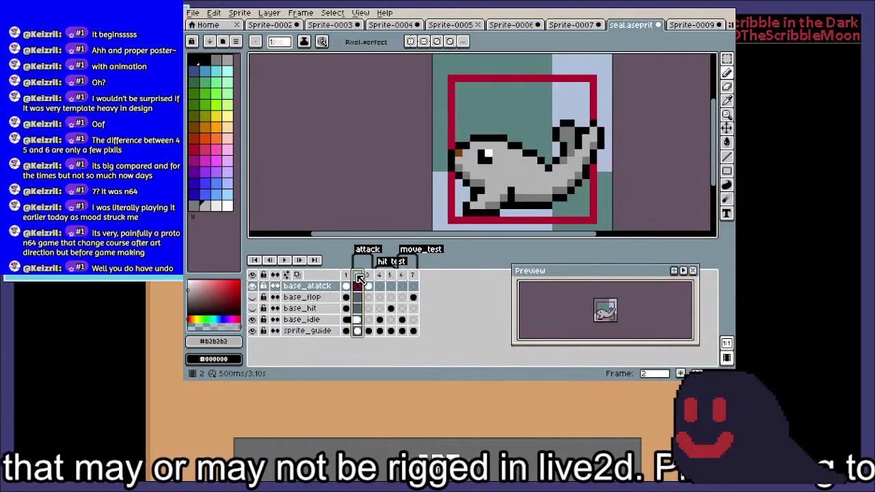
click(372, 276)
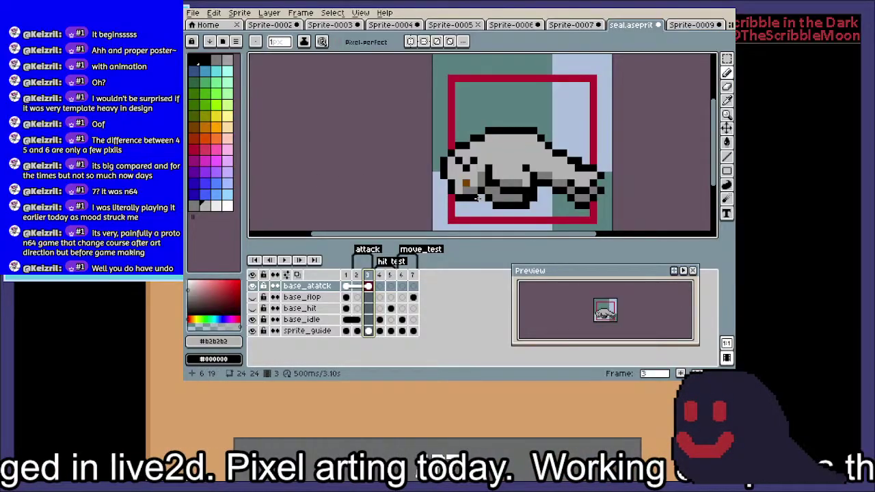
click(357, 276)
click(372, 278)
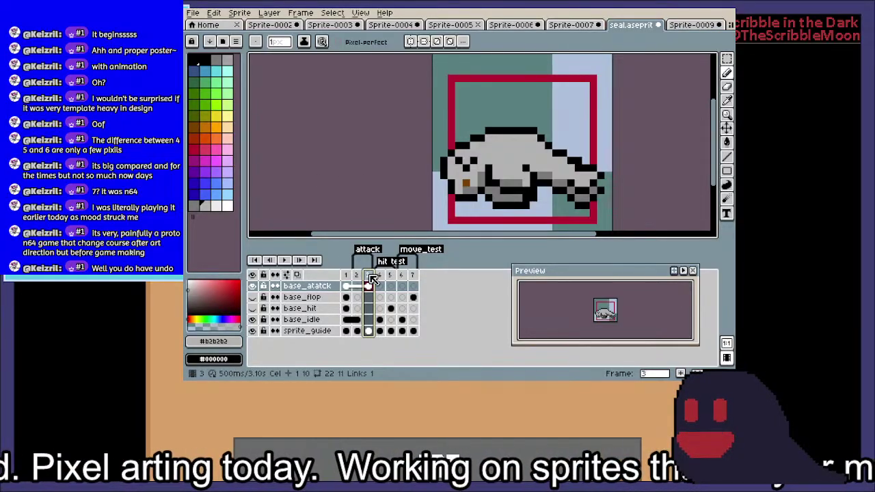
click(359, 276)
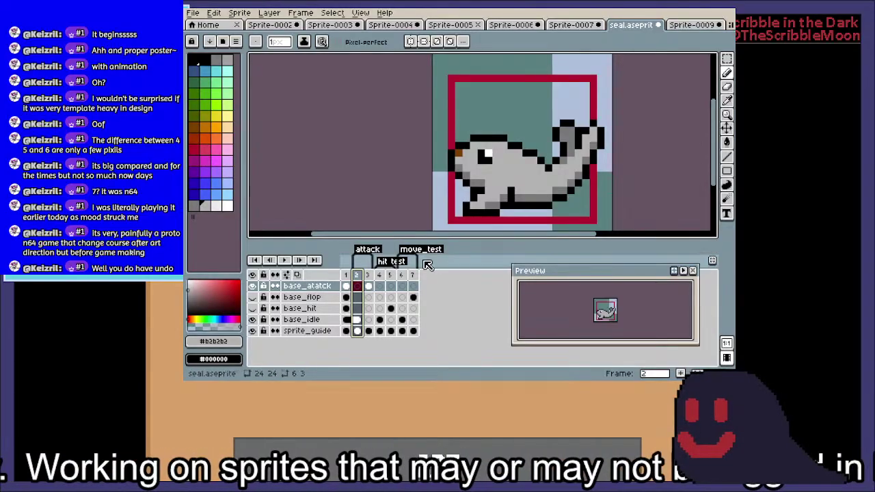
click(369, 279)
click(357, 278)
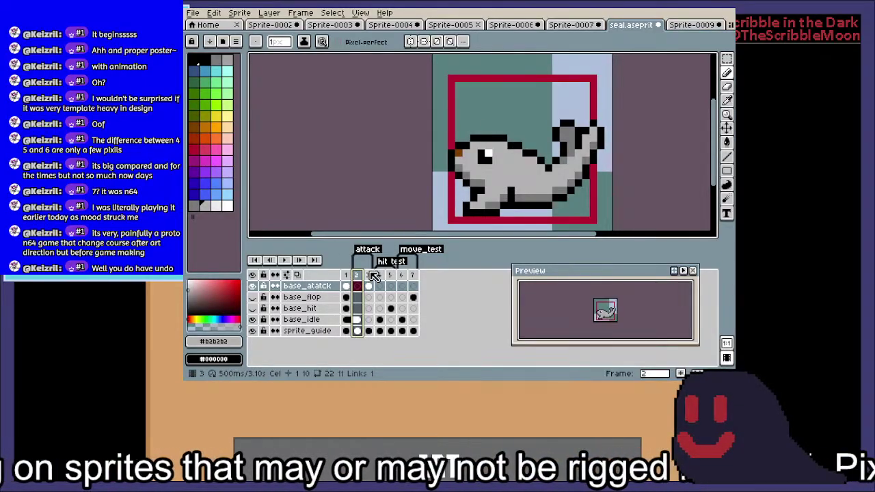
click(365, 279)
click(361, 276)
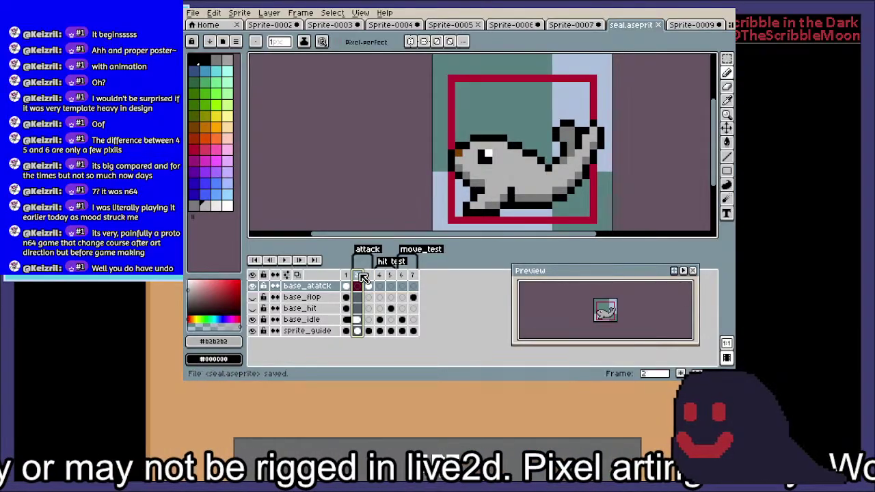
click(371, 279)
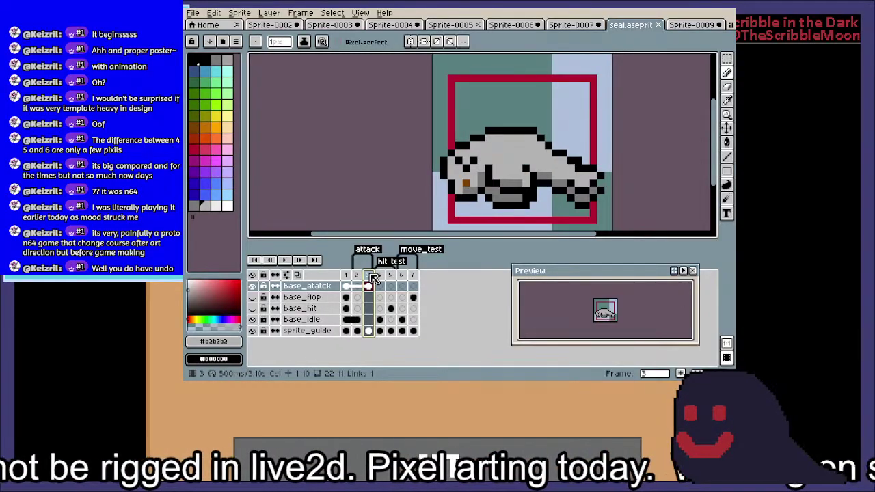
Rename the base_atatck layer to base_attack and save the file
double_click(311, 287)
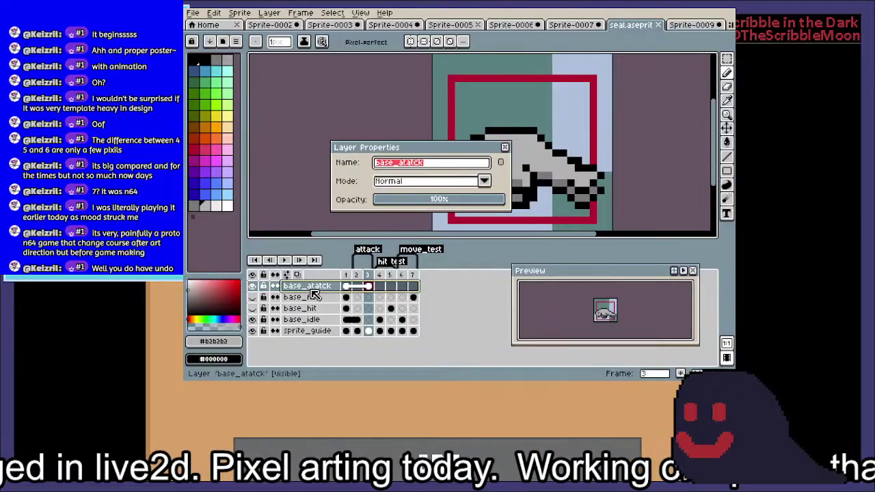
key(Right)
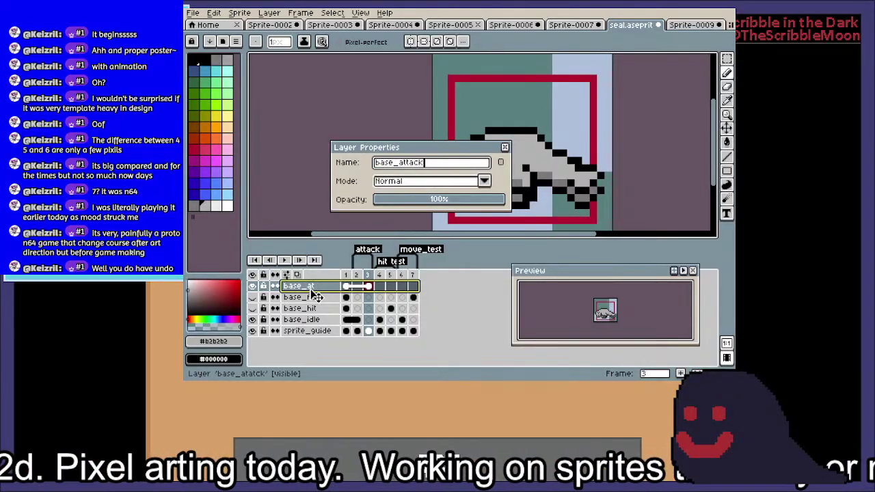
key(Return)
key(ctrl+s)
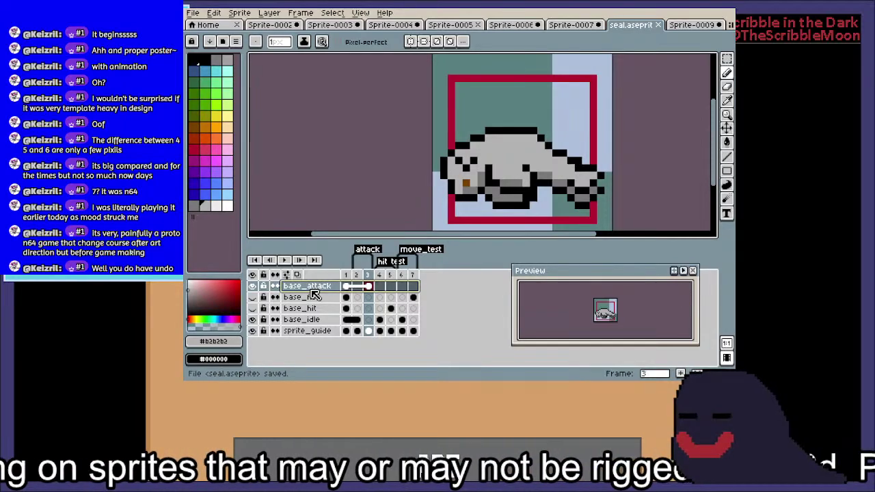
Check the movement between frames 2 and 3 and play back the attack animation
click(356, 275)
click(368, 276)
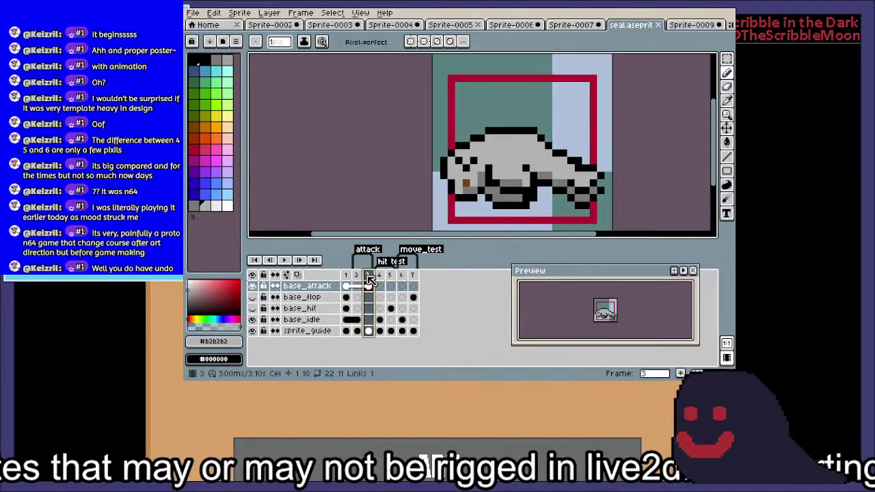
key(Left)
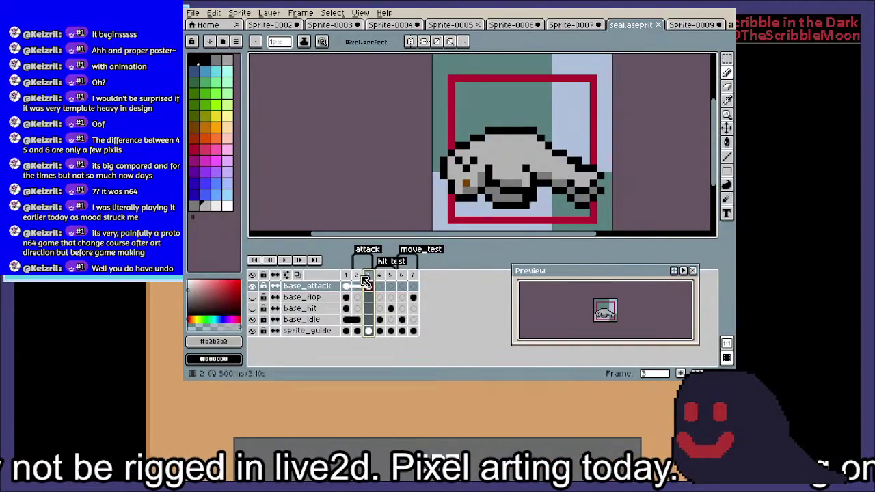
click(284, 260)
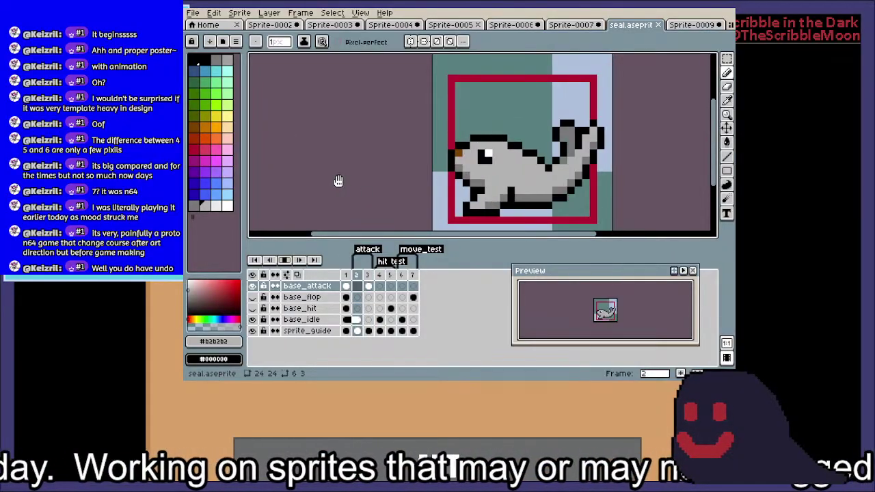
click(285, 259)
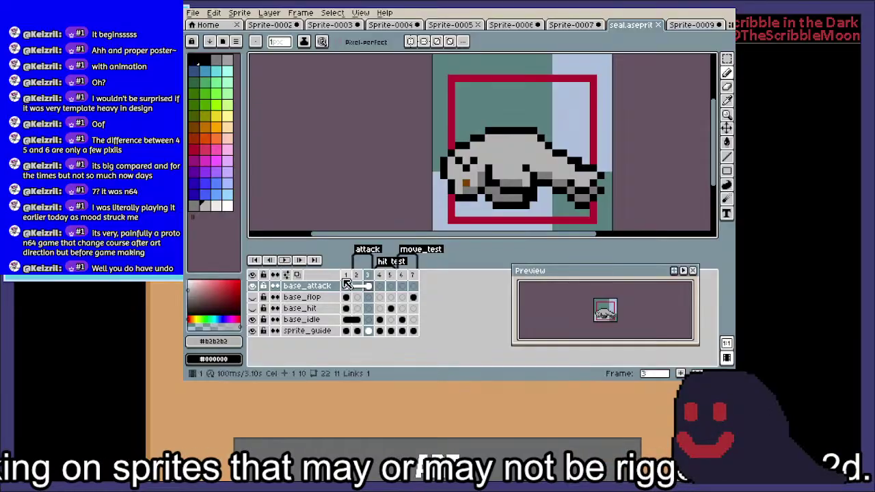
Select the whole seal in frame 3, move it one pixel to the left and deselect it
key(m)
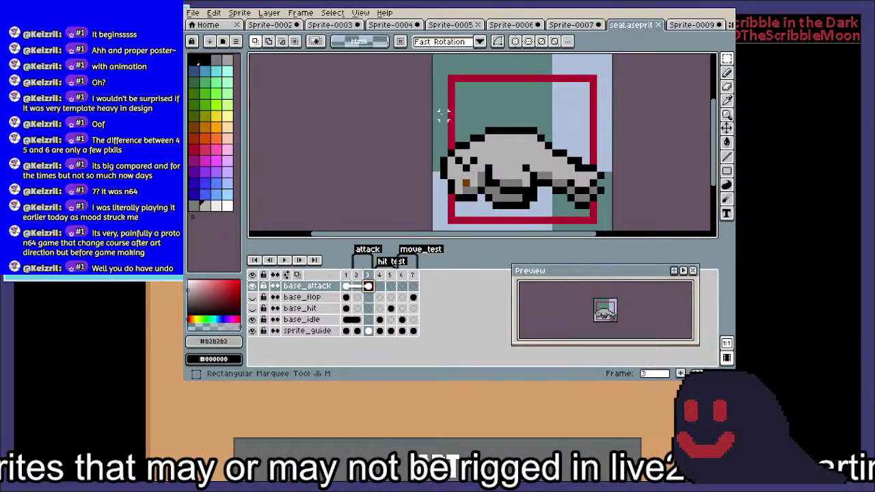
drag(436, 108, 561, 213)
mouse_move(600, 223)
mouse_down()
mouse_move(609, 220)
mouse_move(594, 209)
mouse_up()
key(ctrl+d)
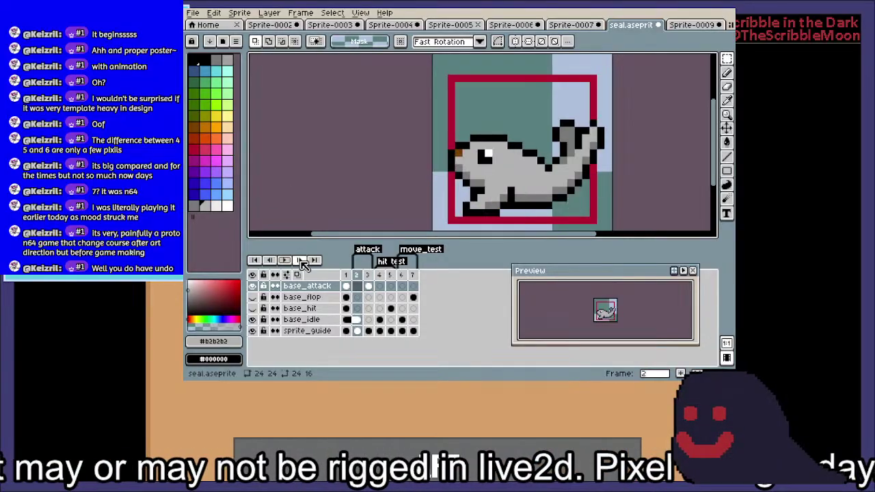
Erase three black outline pixels at the rear end of the seal's upper back in frame 3 of base_attack
click(368, 286)
scroll(507, 123, up, 3)
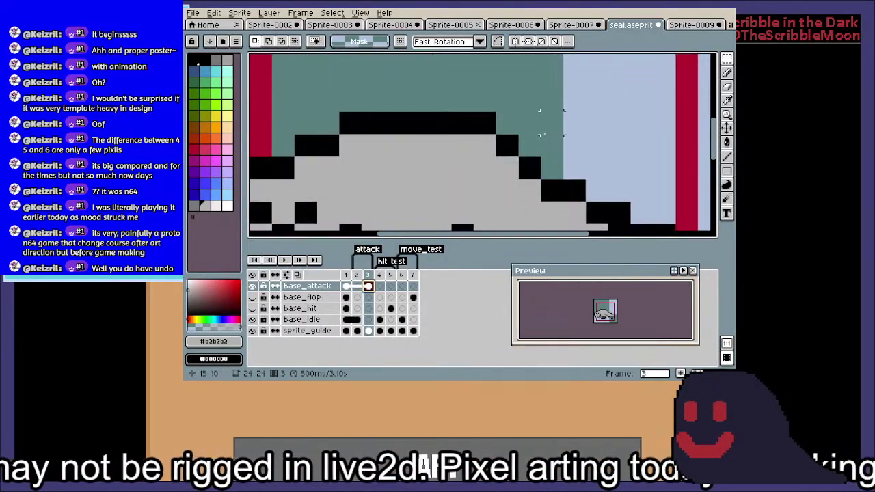
key(e)
drag(462, 123, 485, 123)
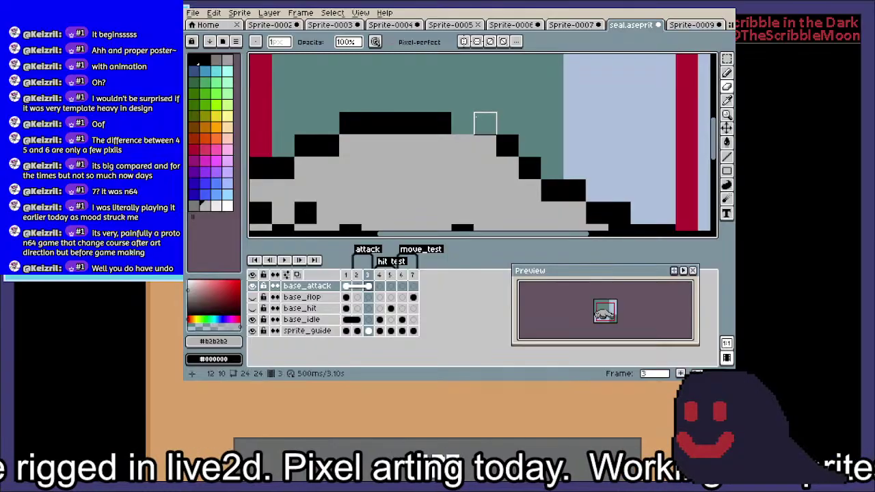
click(507, 146)
Redraw the erased back outline with two black #000000 pixels stepping down towards the tail, and play the animation
key(i)
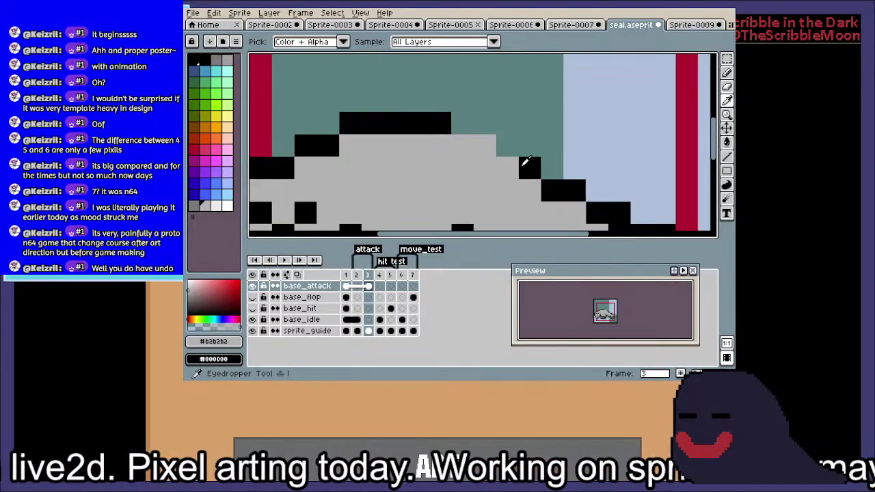
click(528, 164)
key(b)
drag(503, 160, 490, 148)
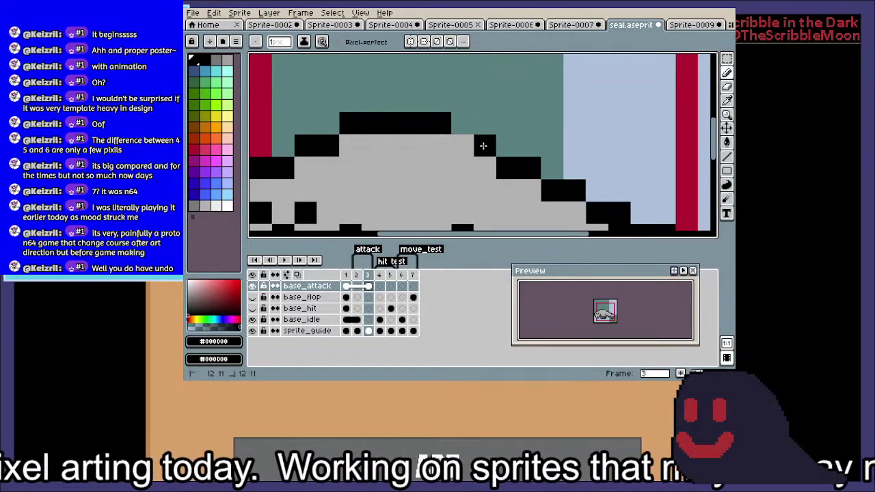
scroll(468, 144, down, 3)
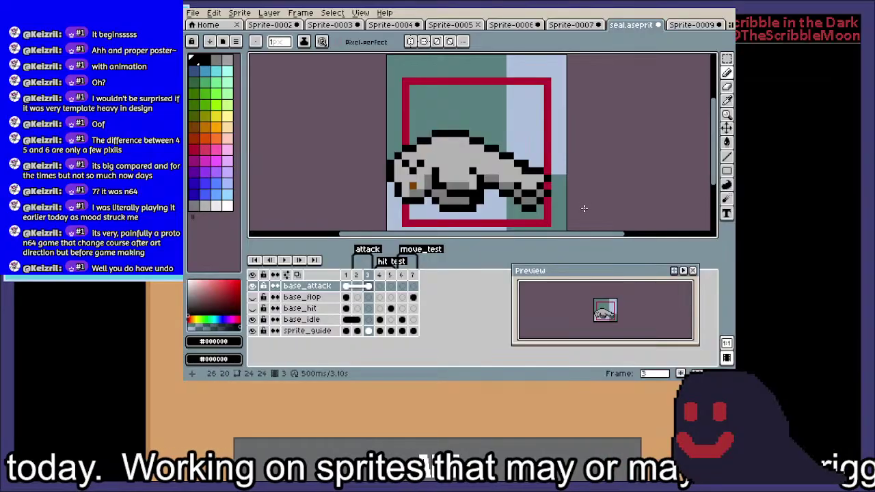
click(283, 260)
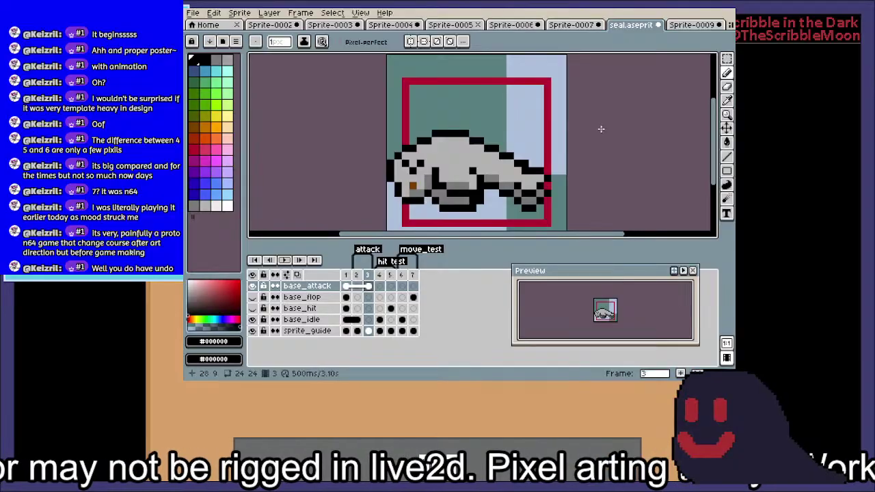
Create a new sprite and paste the copied 256 x 299 character sprite sheet into it as a pose reference
key(ctrl+n)
key(Return)
key(ctrl+v)
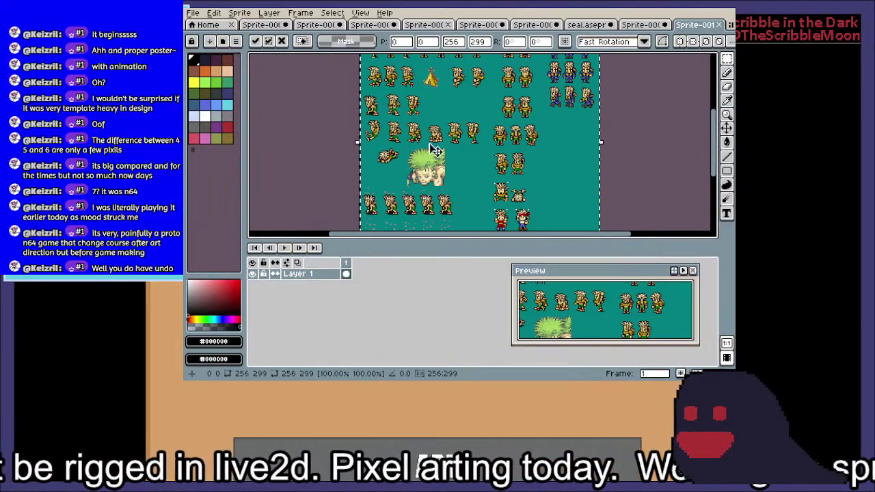
scroll(400, 142, up, 2)
scroll(400, 142, up, 2)
scroll(383, 157, down, 3)
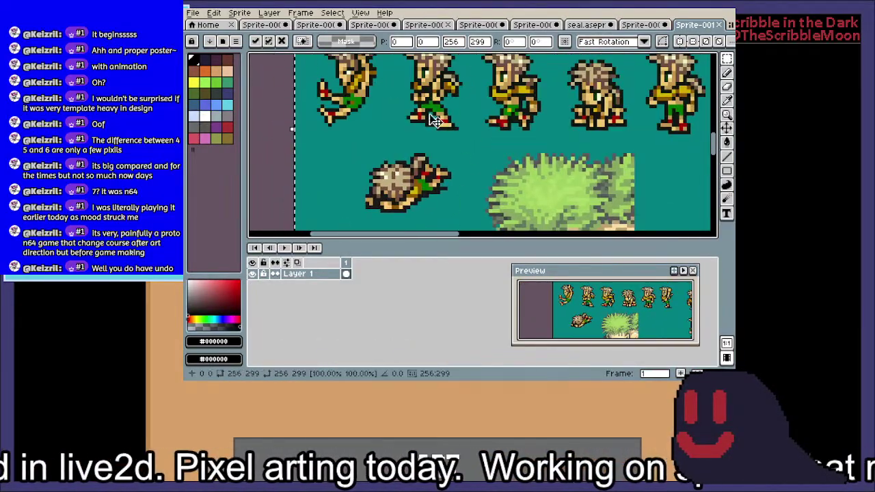
scroll(360, 177, up, 1)
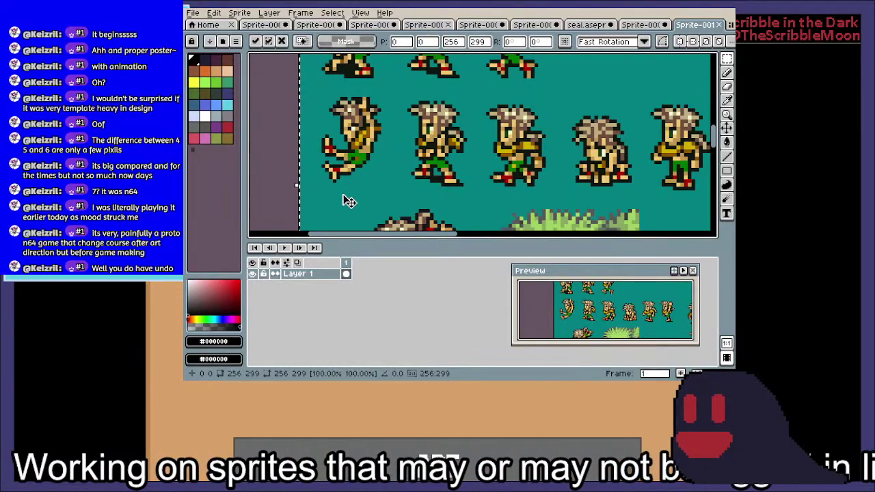
scroll(349, 200, down, 1)
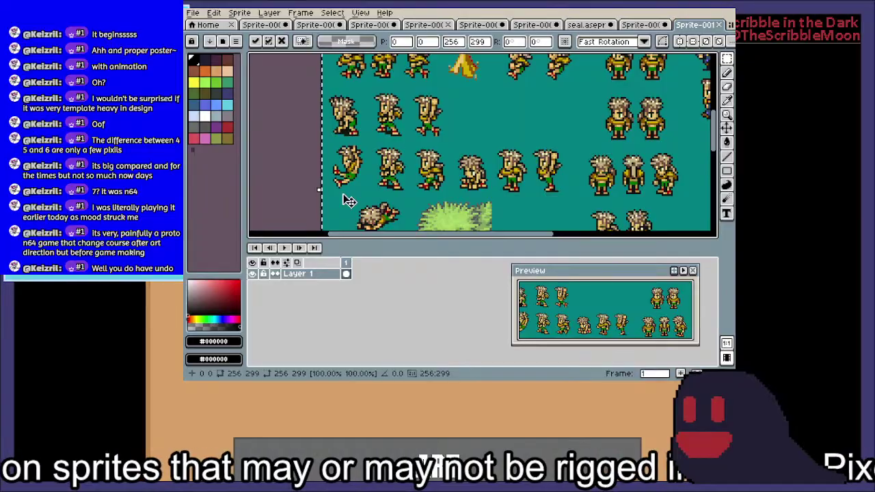
Examine the side-view running, kneeling and raised-arm poses and the row of five crouching figures on the reference sprite sheet
drag(342, 138, 367, 52)
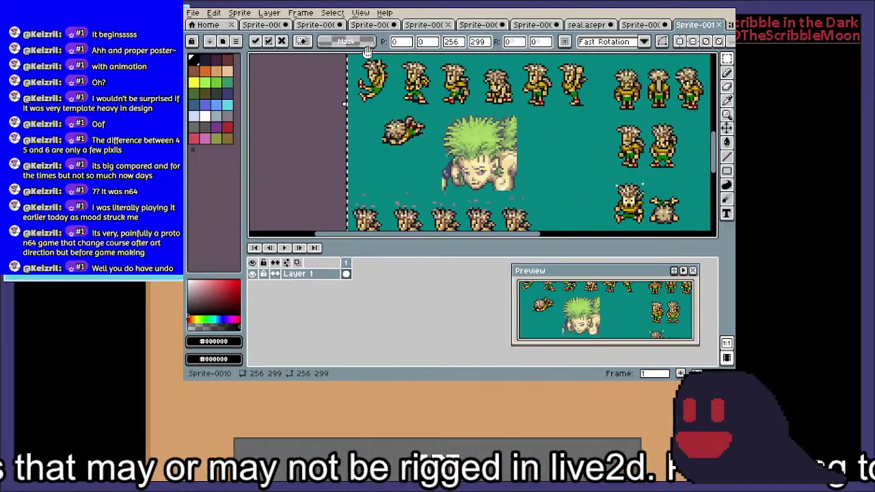
scroll(383, 171, up, 4)
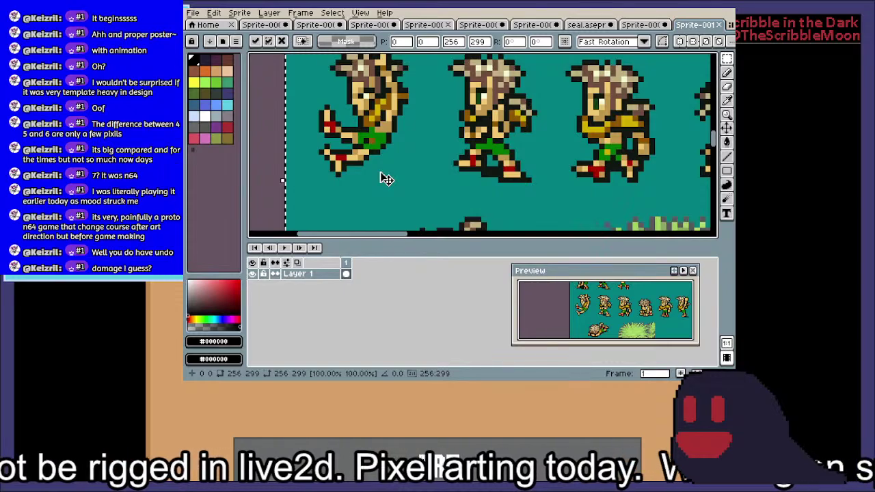
drag(379, 130, 409, 176)
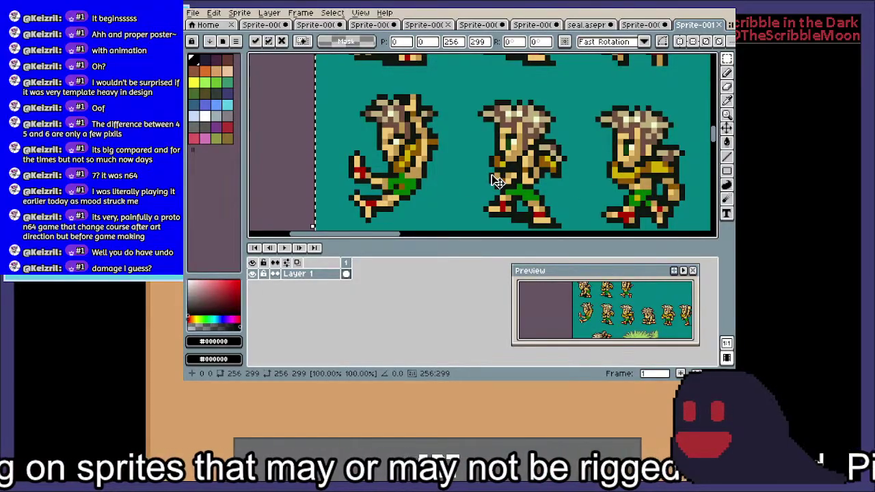
scroll(497, 180, down, 3)
scroll(504, 181, up, 3)
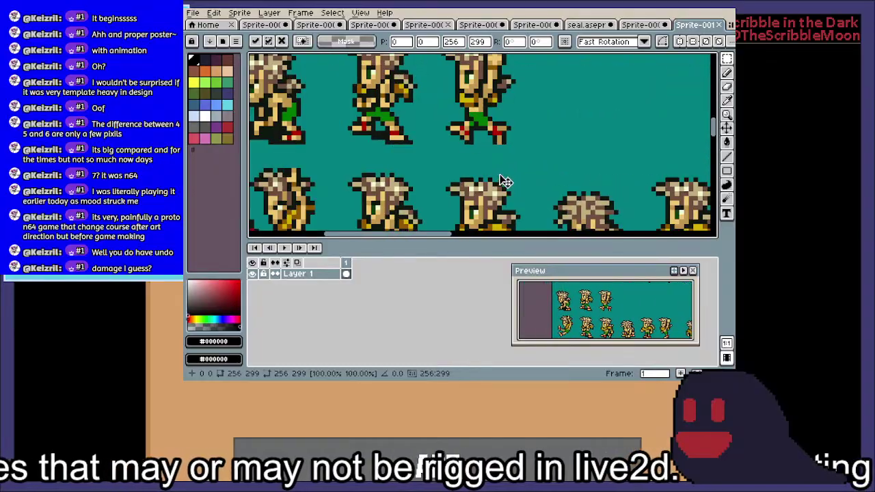
scroll(524, 157, down, 3)
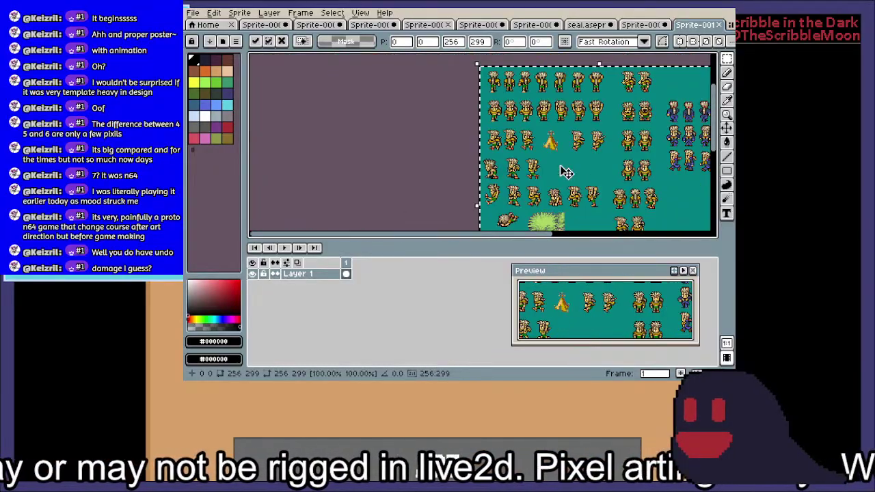
scroll(552, 175, up, 3)
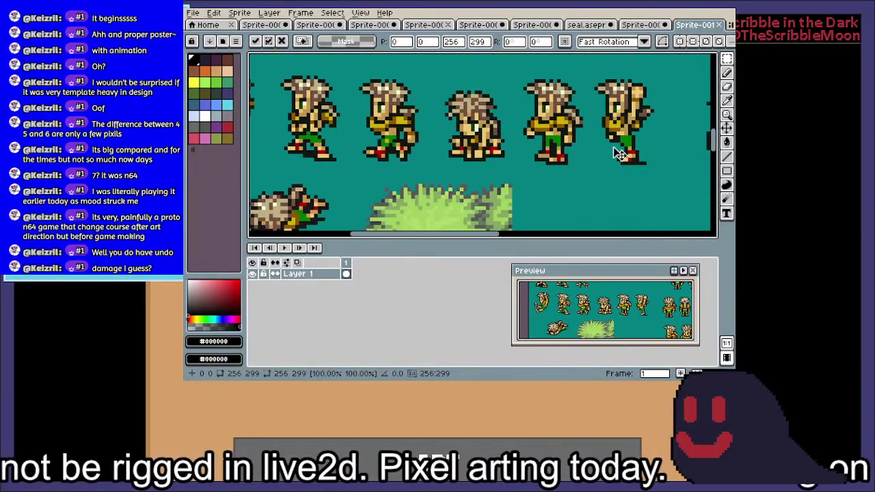
scroll(621, 136, down, 1)
drag(594, 162, 590, 57)
drag(489, 223, 495, 52)
drag(466, 138, 467, 220)
scroll(364, 149, up, 1)
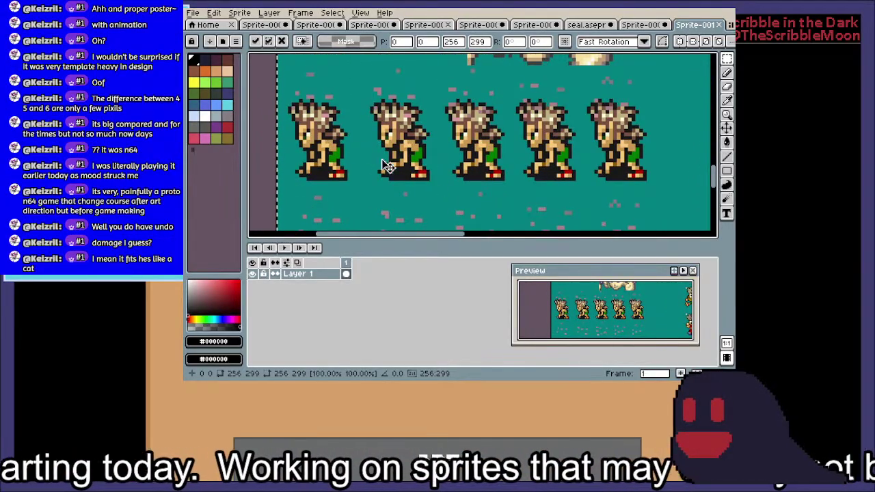
scroll(451, 171, down, 3)
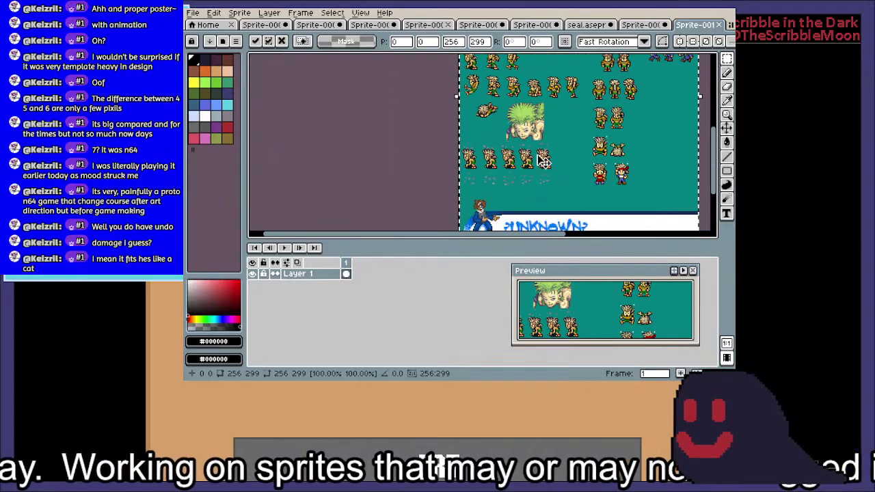
Examine the two costumed figures in red and blue outfits beneath the front-facing poses on the reference sheet
scroll(572, 156, up, 2)
drag(572, 156, 490, 106)
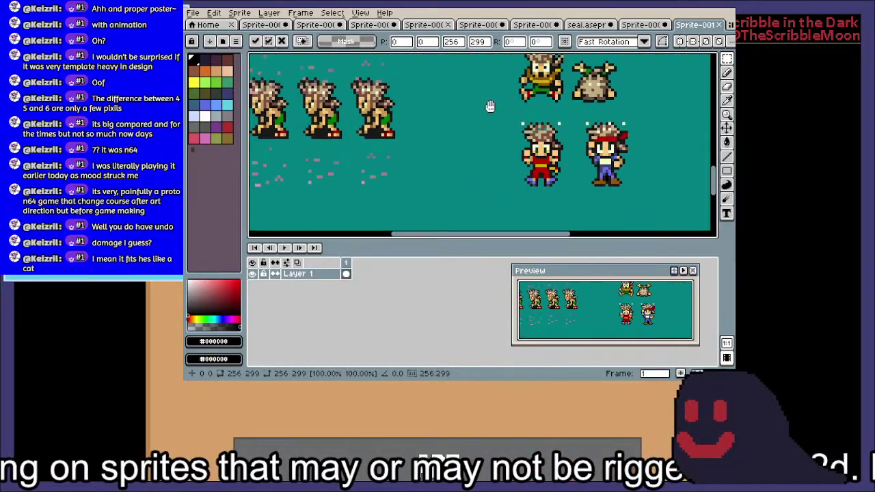
scroll(629, 164, up, 1)
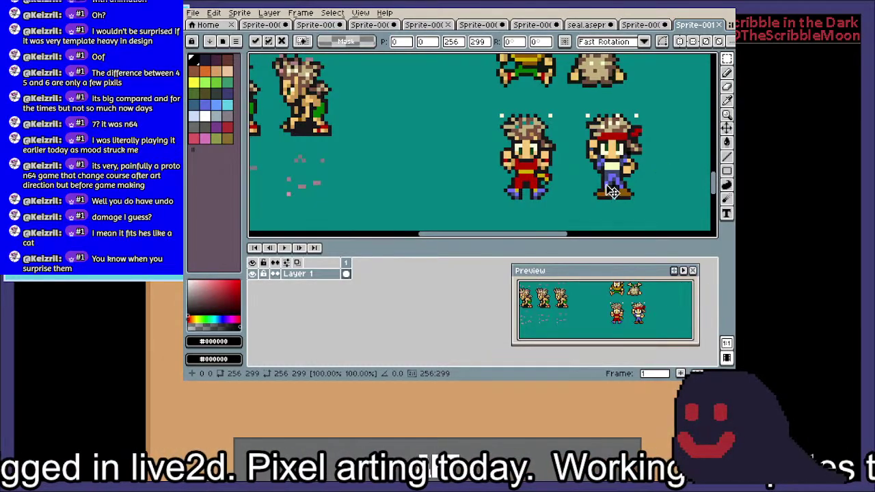
scroll(581, 201, down, 2)
drag(623, 166, 463, 172)
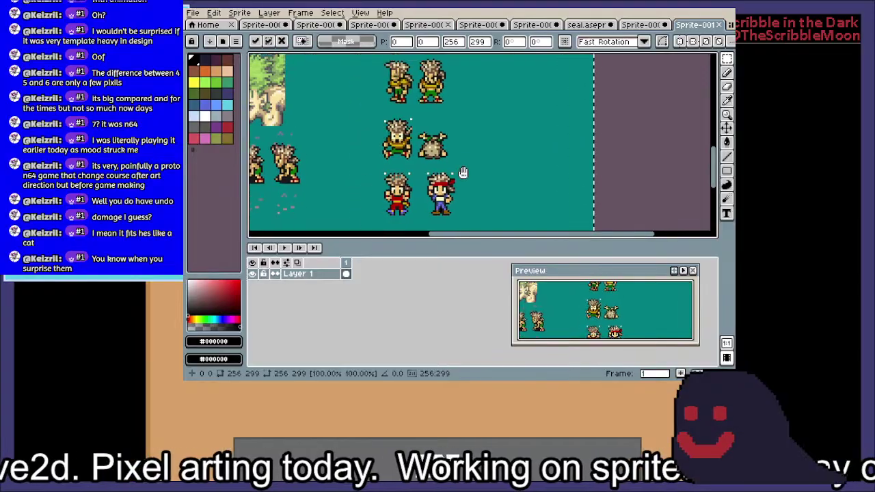
scroll(464, 171, up, 2)
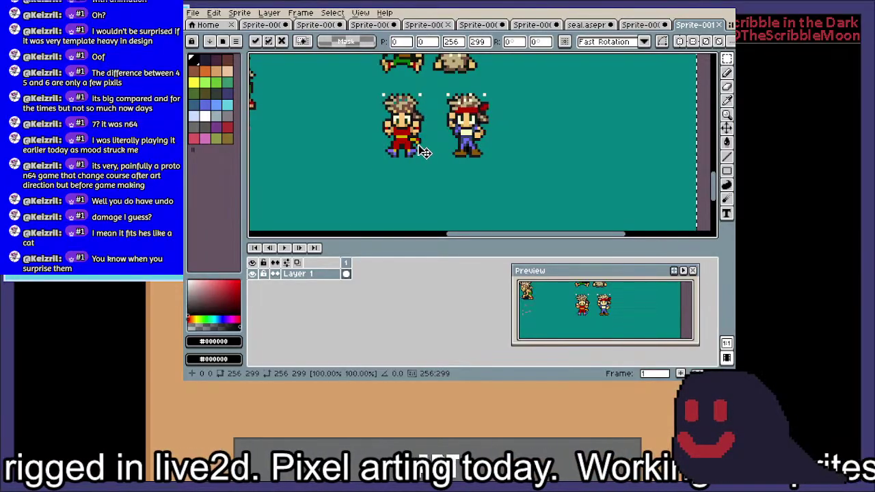
scroll(424, 152, up, 1)
scroll(423, 152, up, 1)
scroll(421, 152, down, 3)
drag(447, 74, 553, 144)
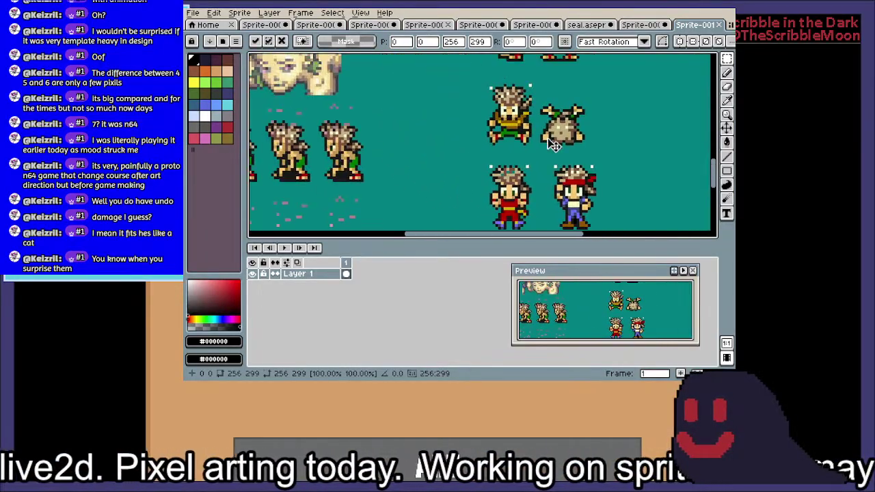
Inspect the blue-coated character's front-facing and side-view walking sprites along the reference sheet's outer edge
drag(589, 56, 459, 201)
scroll(462, 178, down, 2)
drag(492, 151, 484, 173)
scroll(484, 174, up, 3)
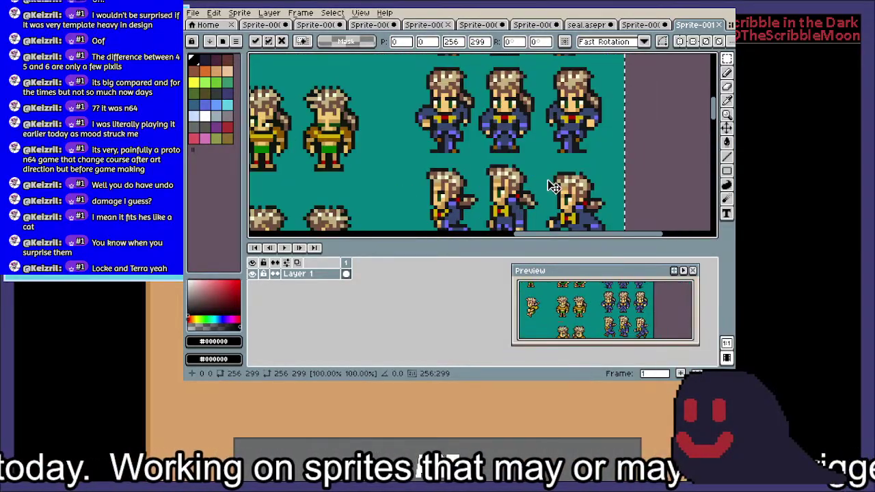
drag(552, 183, 523, 209)
drag(526, 123, 525, 53)
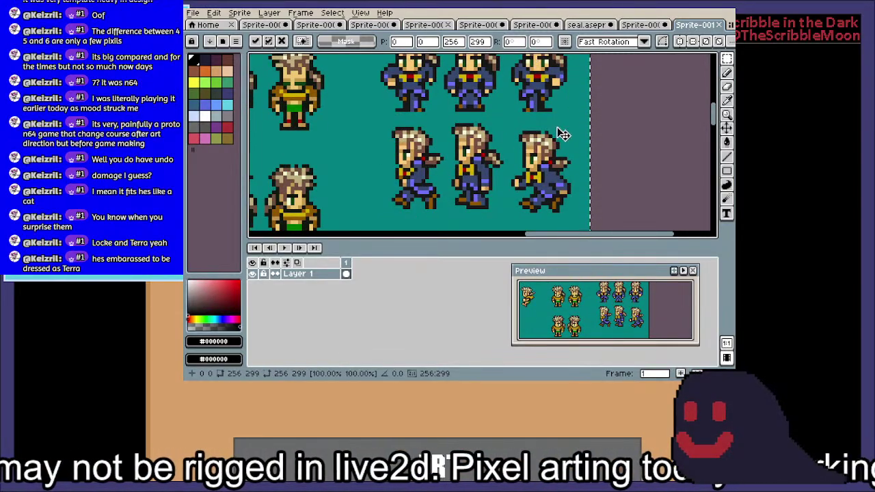
drag(562, 137, 512, 125)
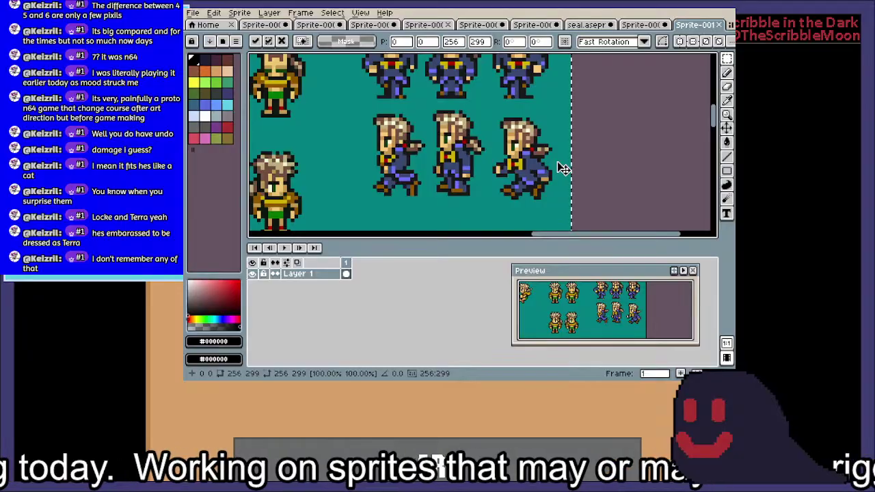
scroll(556, 162, up, 3)
drag(548, 157, 543, 93)
drag(555, 150, 548, 103)
drag(552, 127, 549, 91)
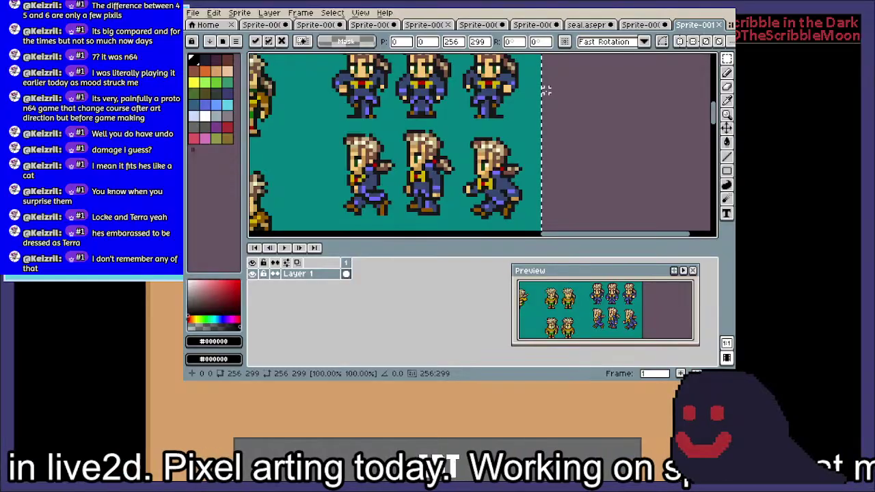
scroll(491, 194, up, 5)
scroll(495, 177, down, 5)
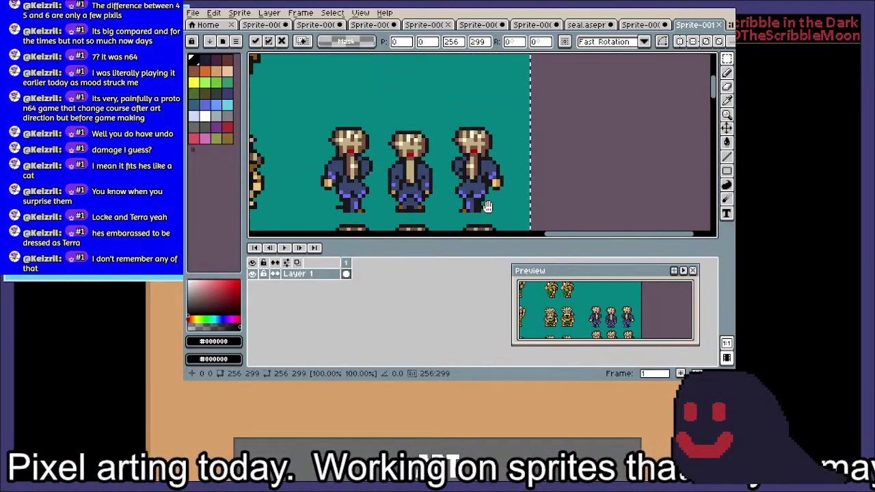
scroll(506, 147, down, 5)
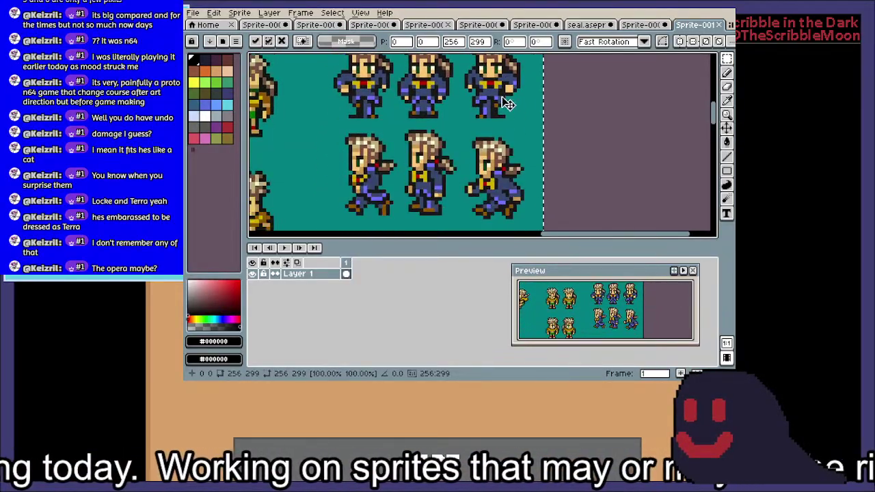
scroll(497, 137, down, 2)
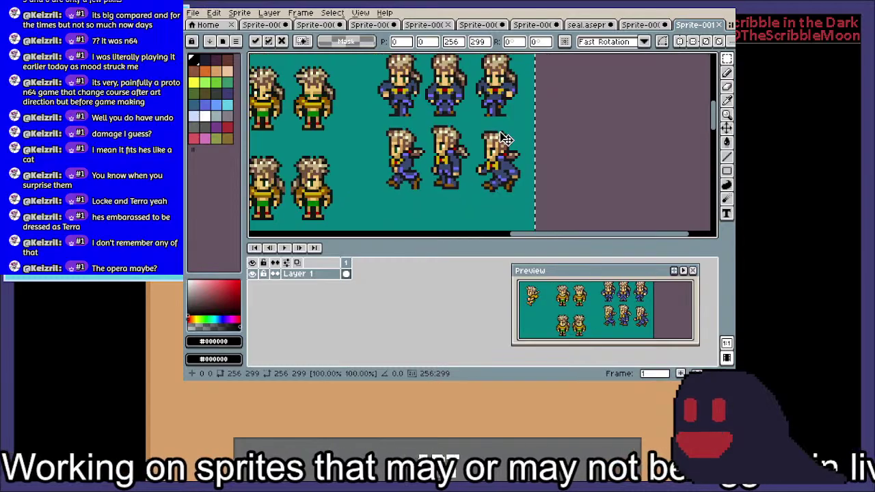
scroll(500, 121, up, 2)
drag(500, 121, 635, 54)
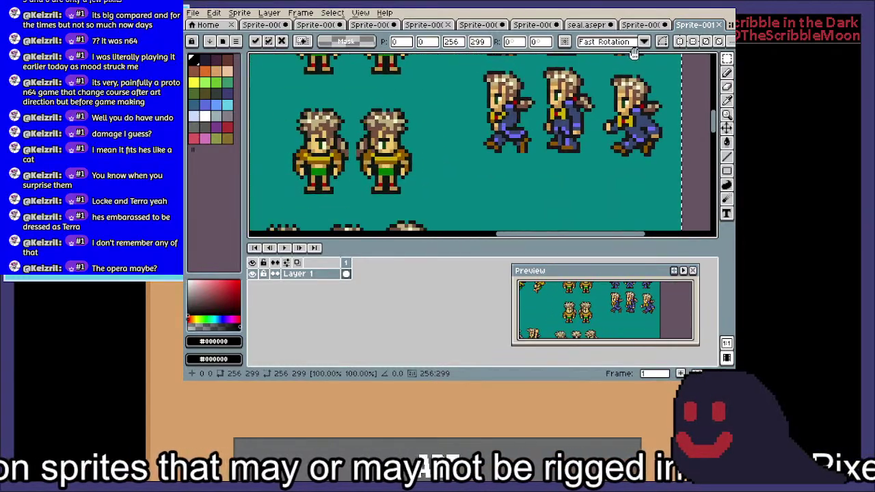
Study the five crouching frames and the scattered pink pixels around them on the reference sheet
scroll(622, 65, down, 2)
drag(441, 160, 607, 61)
drag(514, 141, 546, 97)
scroll(546, 98, up, 3)
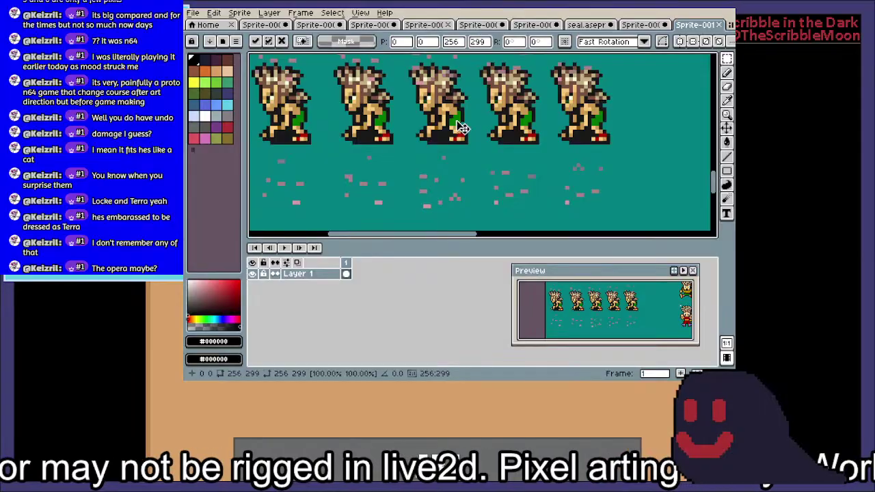
drag(548, 155, 574, 226)
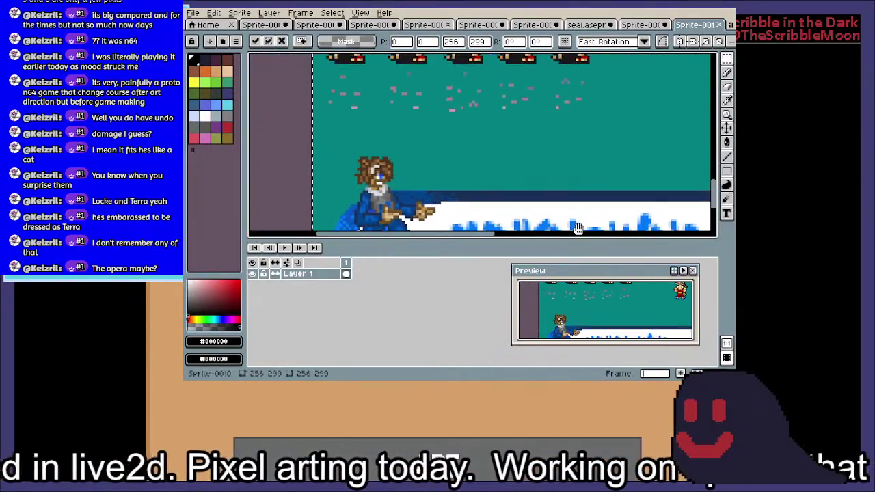
drag(529, 123, 475, 219)
drag(500, 151, 536, 154)
drag(589, 146, 587, 149)
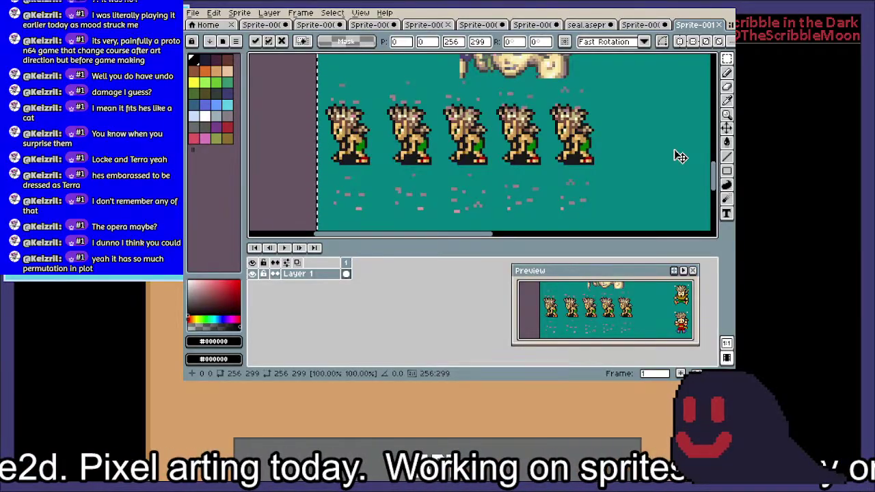
drag(678, 130, 532, 200)
drag(504, 103, 226, 204)
drag(473, 124, 499, 180)
scroll(499, 180, down, 2)
drag(425, 158, 480, 204)
scroll(497, 156, up, 4)
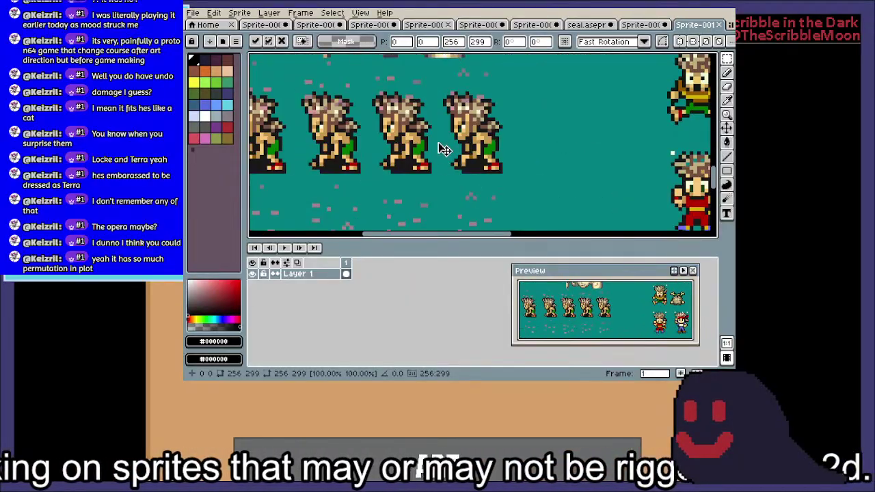
drag(499, 167, 569, 157)
drag(568, 126, 552, 168)
scroll(552, 153, down, 2)
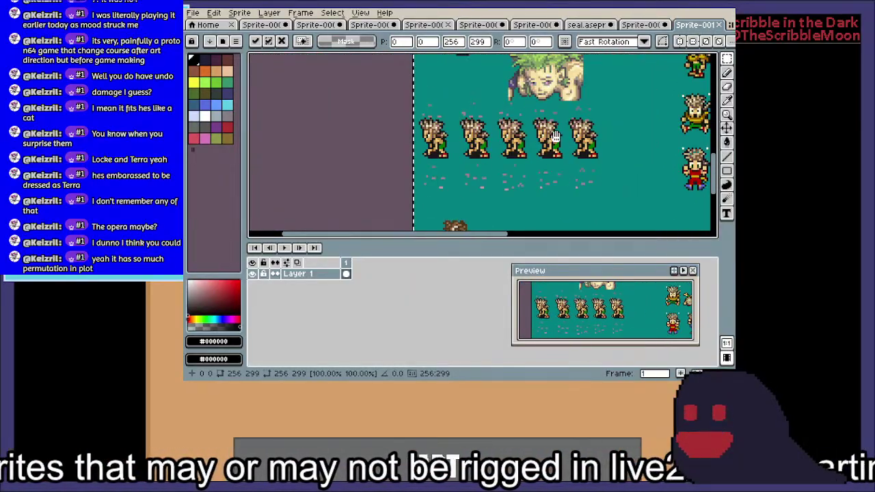
Review the reference sheet's upper rows of arm-raising, front-facing and blue-coated figures, and the sheet's overall layout
drag(555, 133, 462, 177)
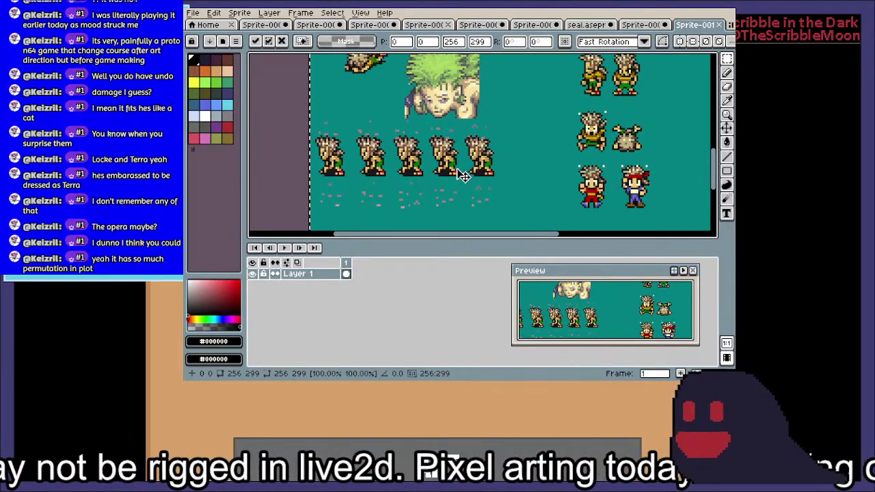
scroll(463, 176, up, 2)
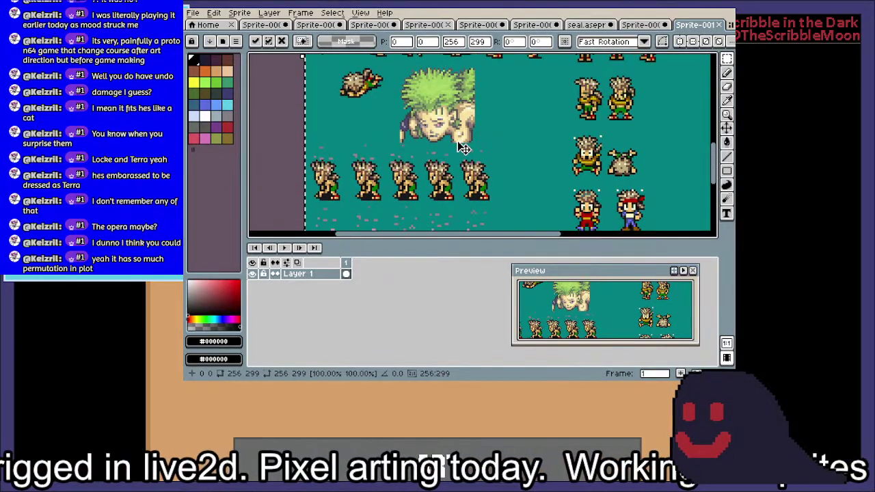
drag(458, 142, 381, 191)
drag(421, 142, 405, 215)
drag(463, 119, 367, 127)
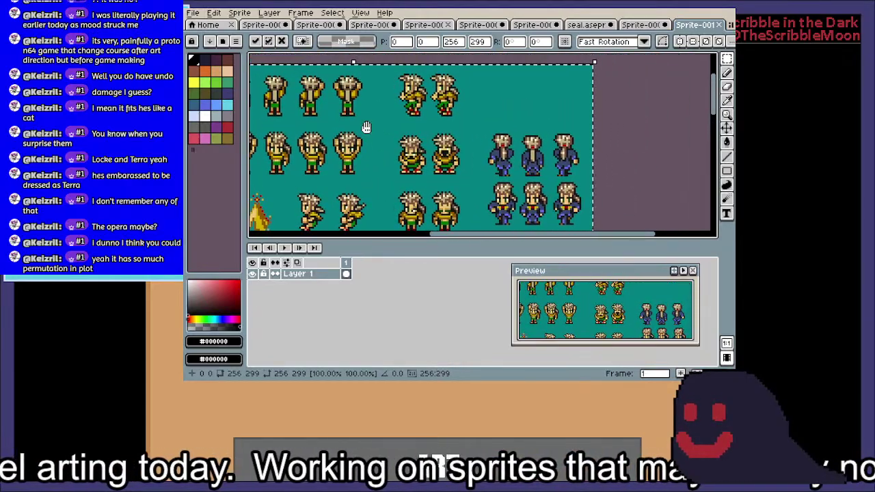
scroll(366, 127, up, 3)
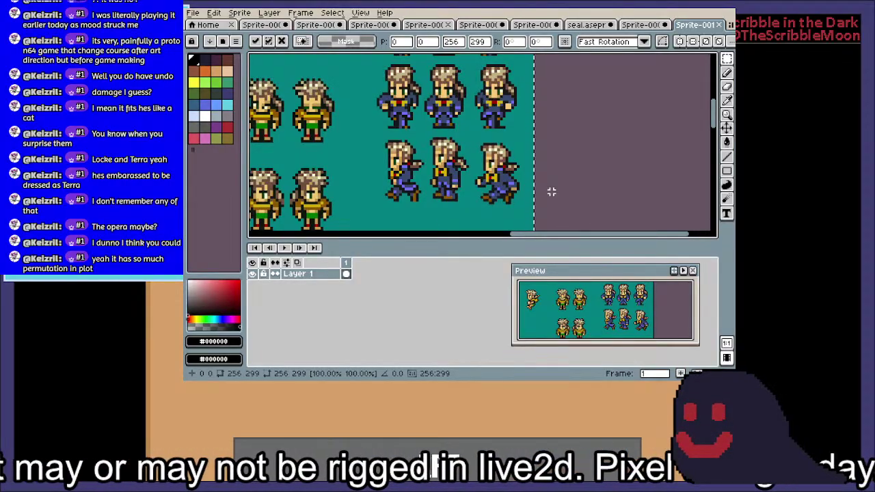
scroll(546, 188, down, 2)
drag(467, 170, 497, 102)
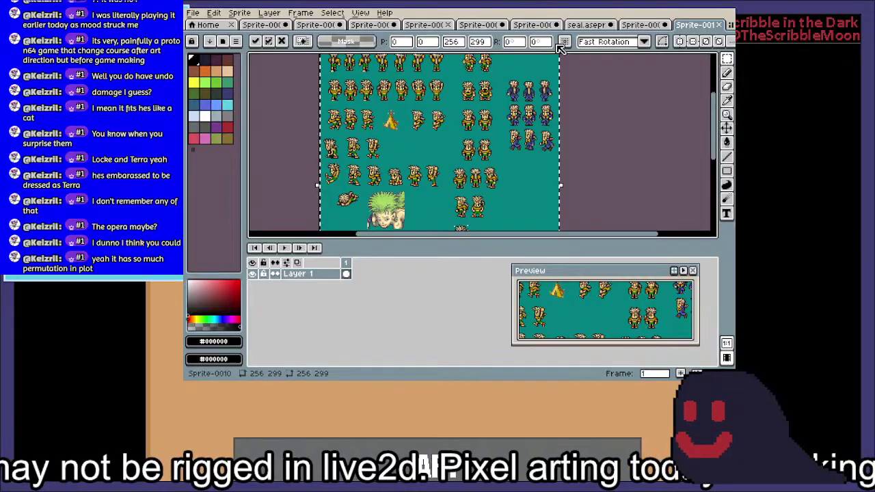
Return to the seal sprite and compare the base_idle cels in frames 1 and 2
click(588, 25)
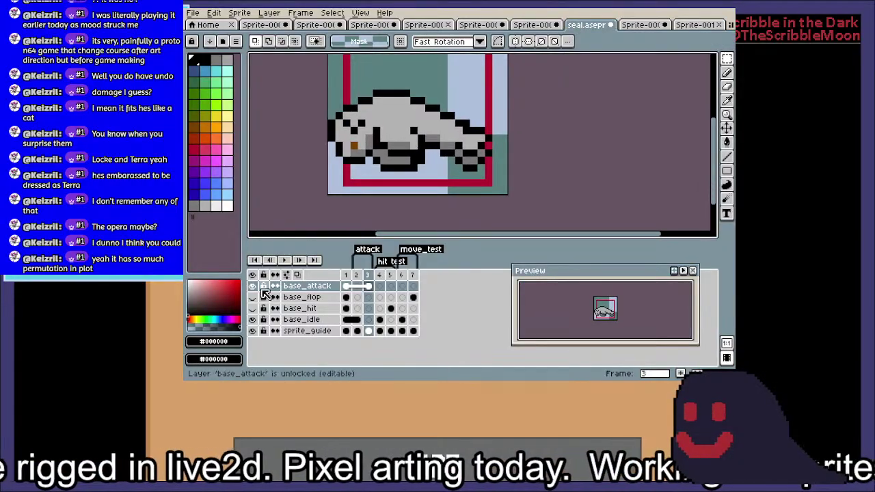
click(346, 287)
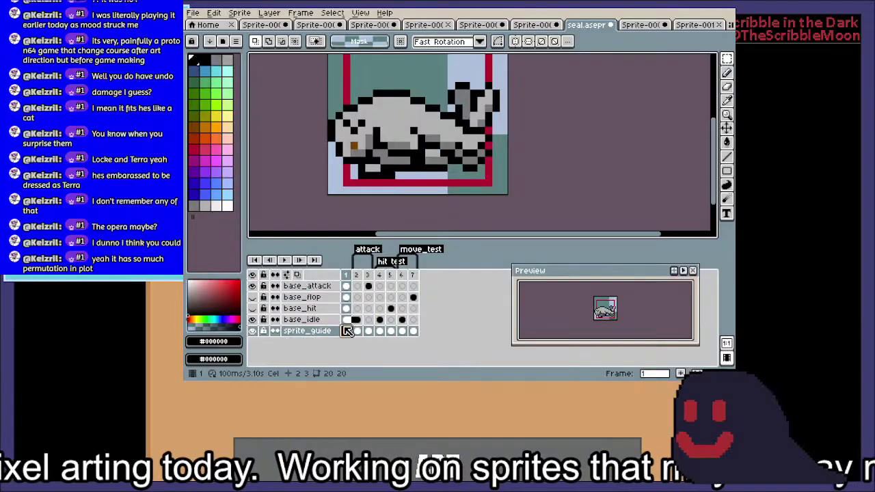
click(346, 319)
click(356, 320)
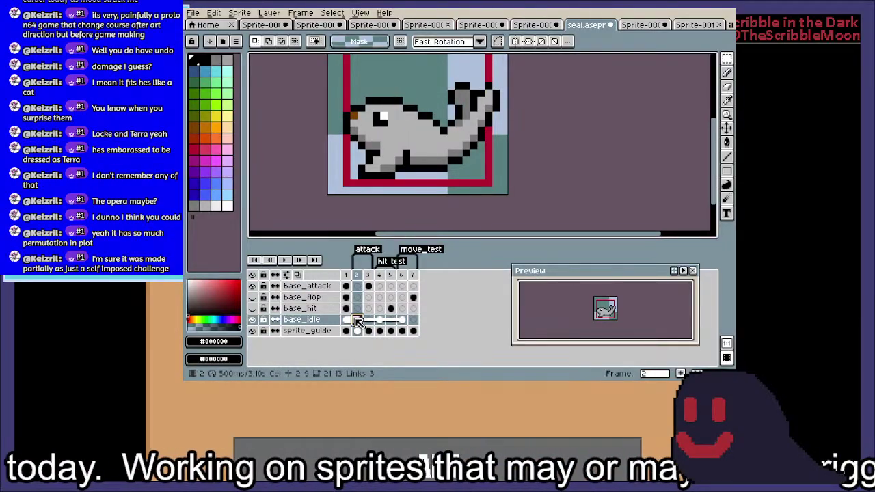
click(346, 320)
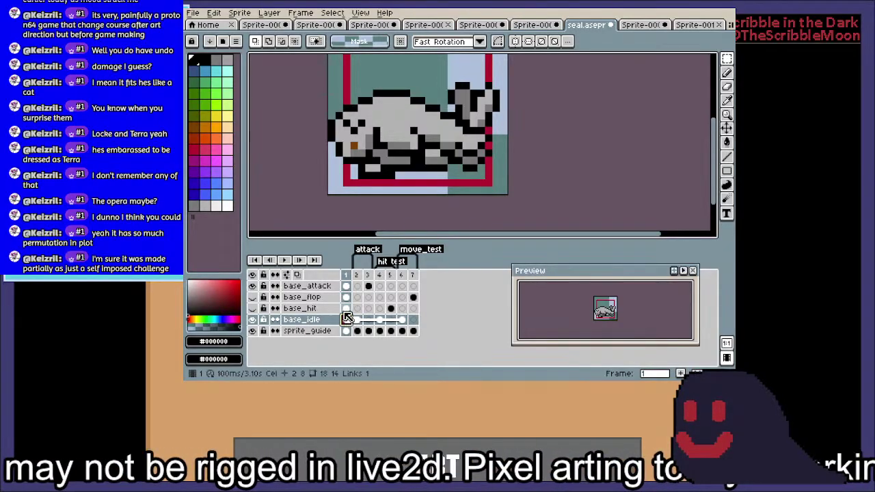
Check the frame 1 cels of the base_hit, base_flop and base_attack layers and examine the crouched seal's pose up close
click(346, 309)
click(346, 297)
click(347, 287)
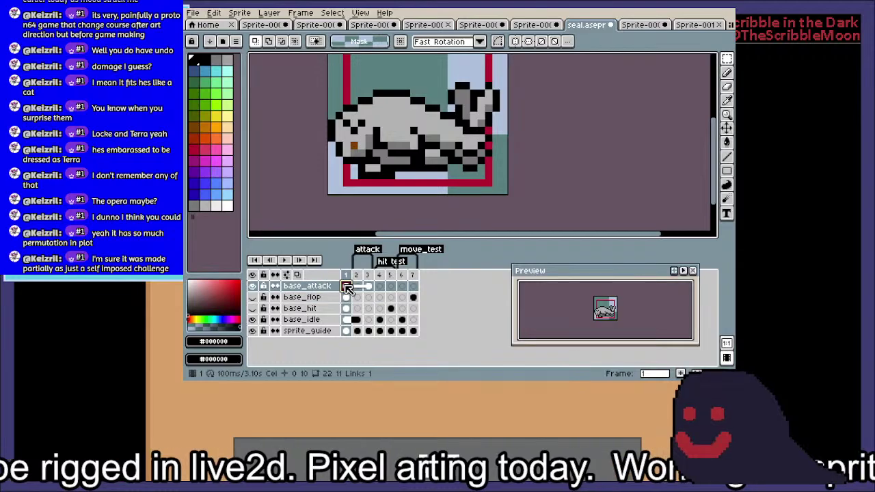
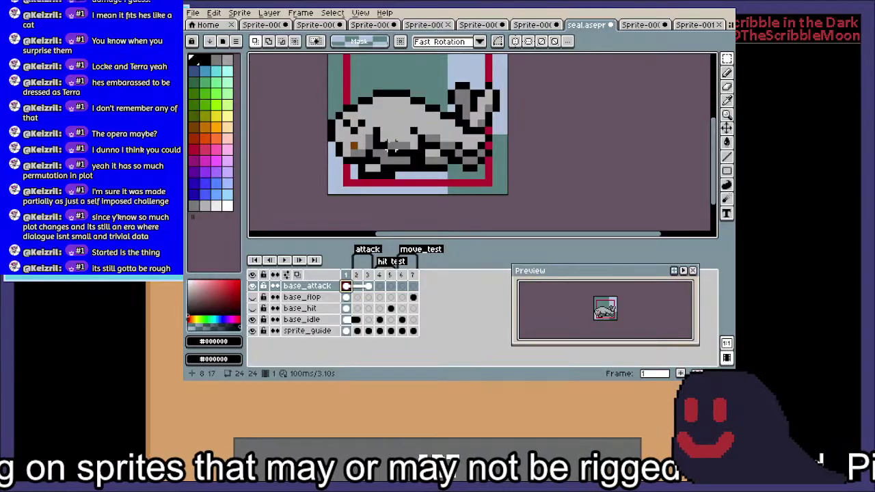
scroll(391, 145, up, 2)
drag(392, 146, 422, 199)
drag(414, 125, 391, 123)
scroll(390, 121, down, 1)
drag(392, 84, 402, 65)
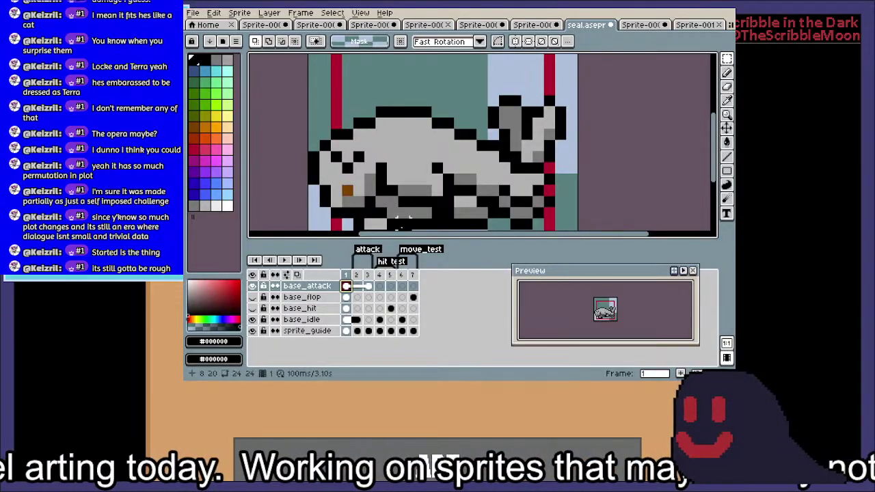
scroll(471, 149, down, 3)
drag(471, 149, 514, 117)
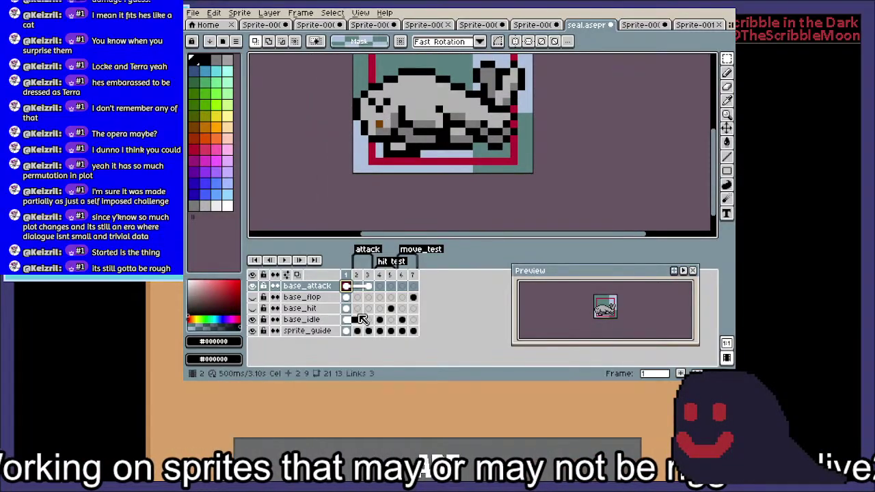
Hide the base_attack layer and duplicate the base_idle layer
click(253, 287)
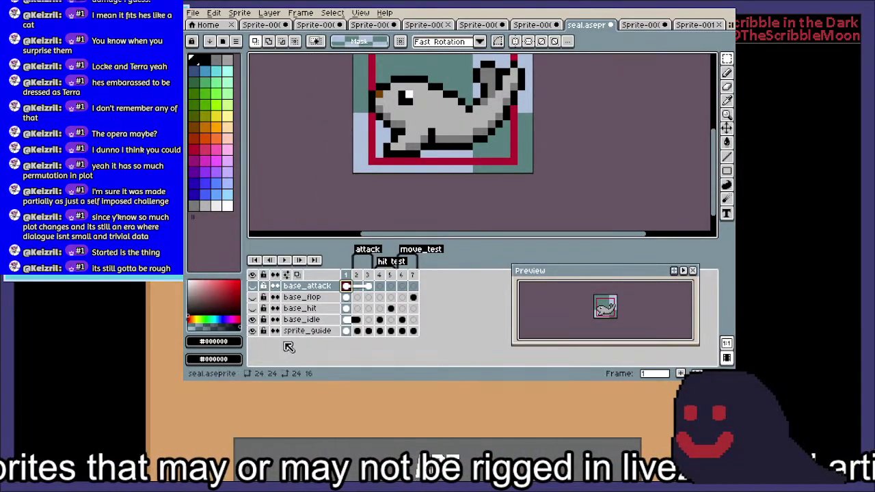
right_click(325, 324)
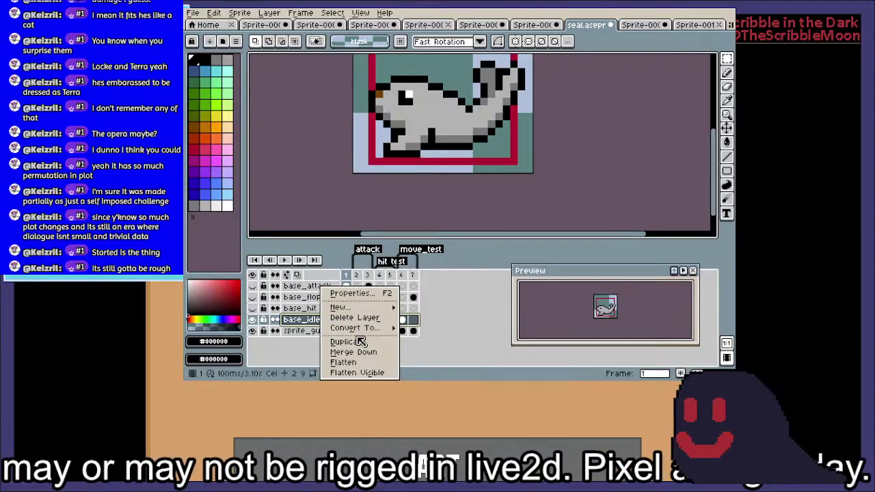
click(345, 340)
Rename the duplicated idle layer as base_cast and stop the animation playback
double_click(321, 319)
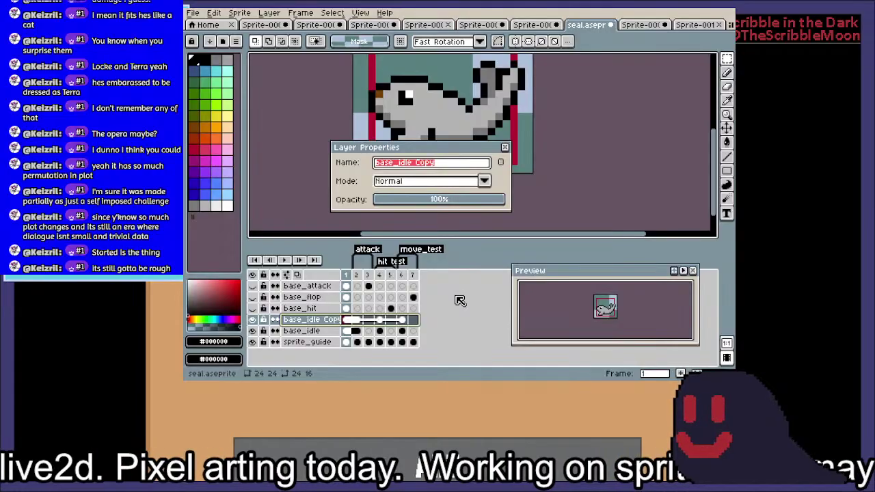
text(base)
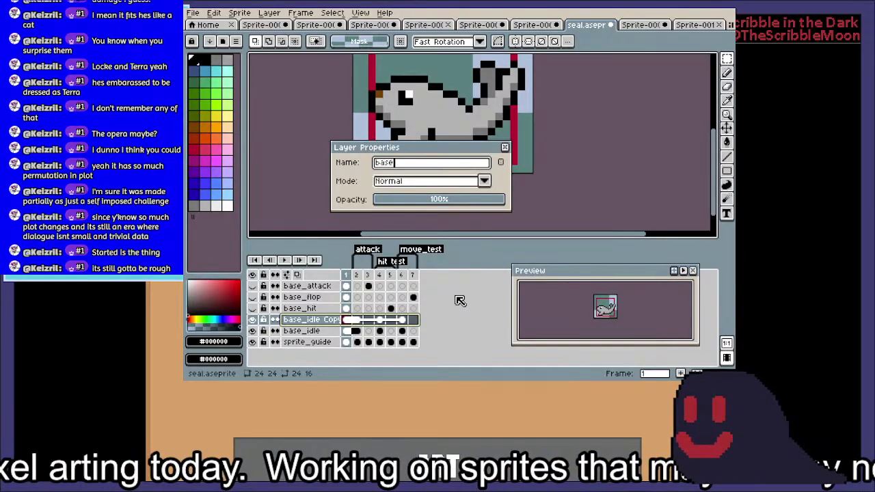
text(_cast)
key(Return)
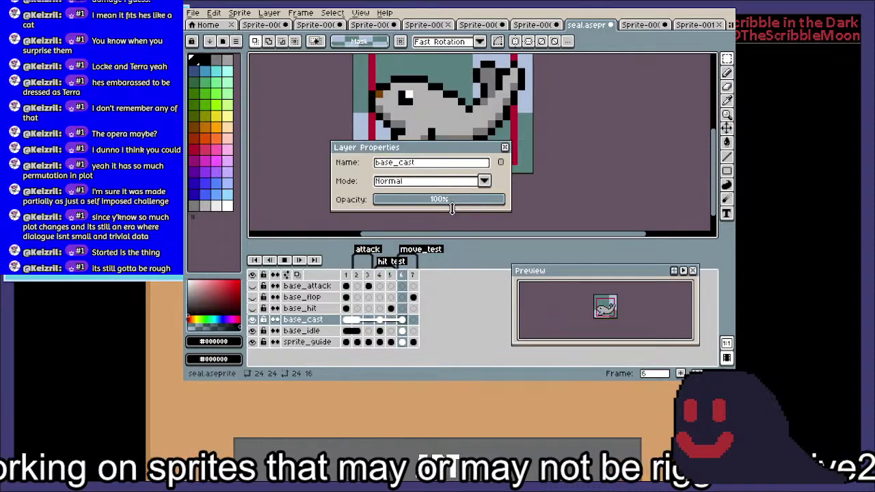
click(505, 147)
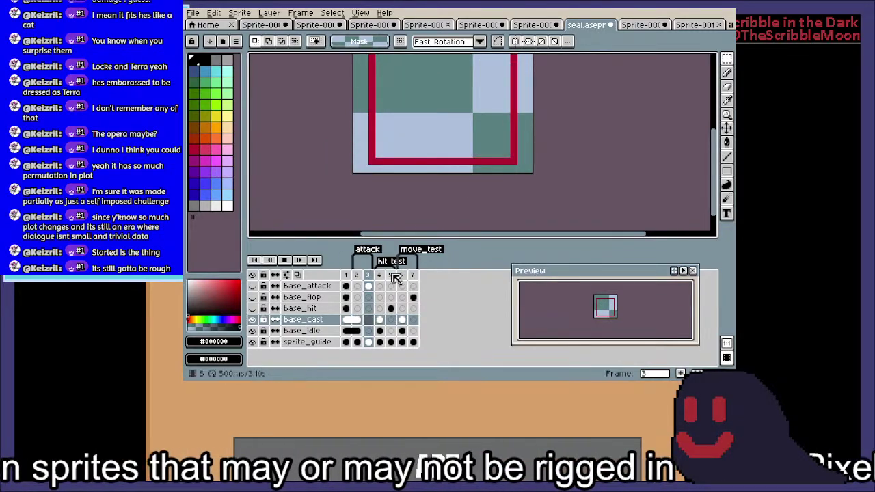
click(284, 260)
Clear the base_cast cels in frames 2, 4 and 6, keeping only the one in frame 1
click(356, 320)
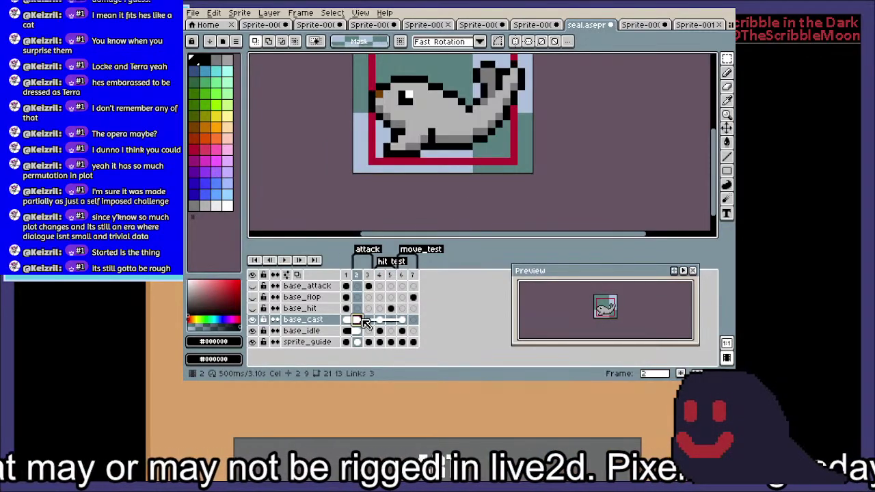
key(Delete)
click(379, 320)
key(Delete)
click(401, 319)
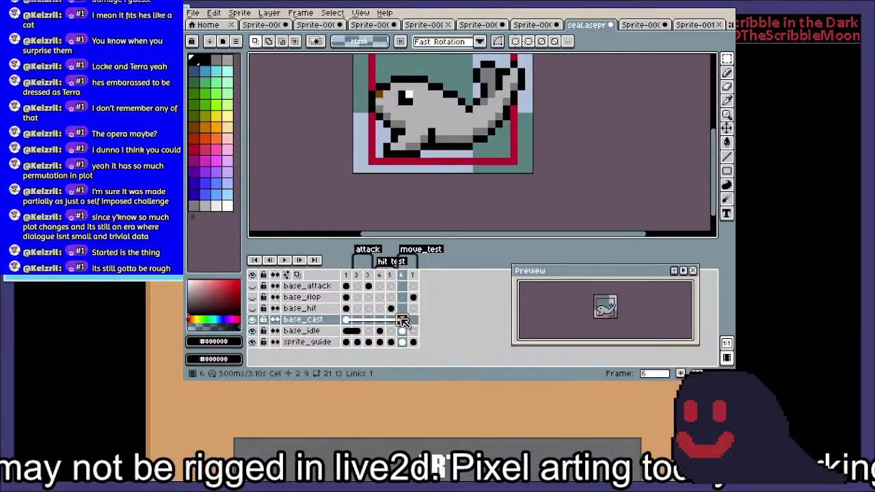
drag(404, 321, 346, 320)
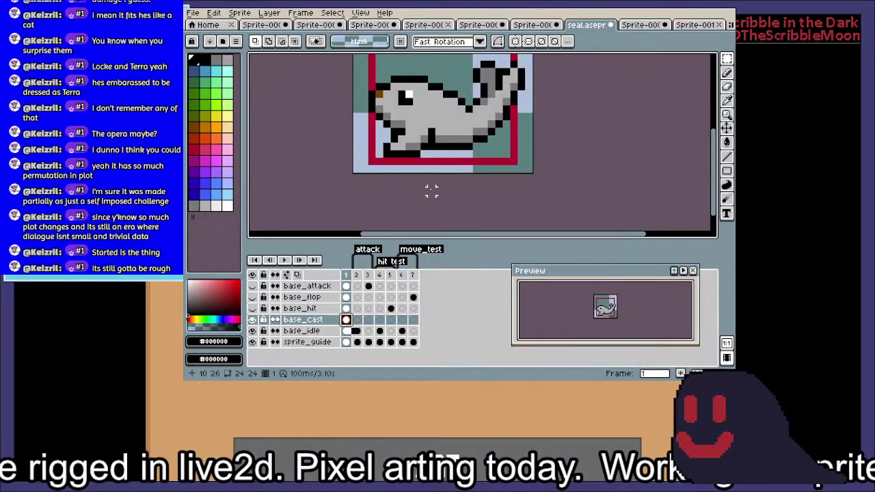
Hide the base_idle layer and make the base_cast cel in frame 1 the active one
click(252, 331)
drag(414, 173, 404, 221)
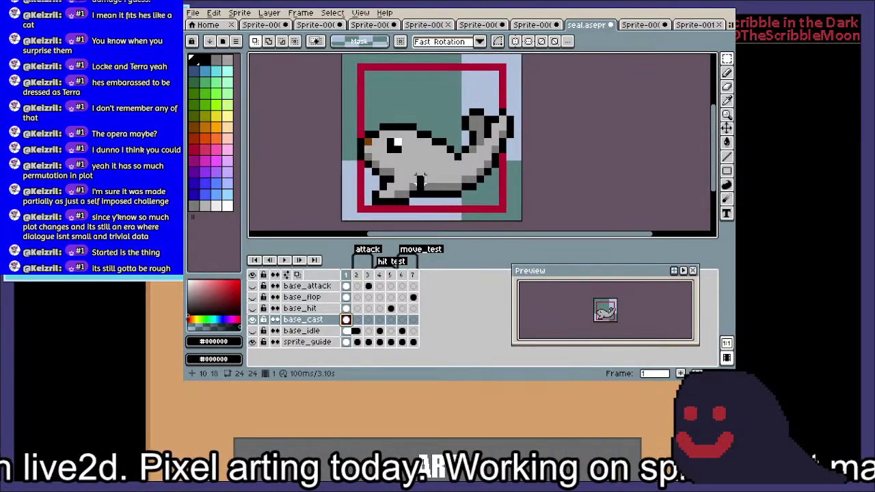
key(Left)
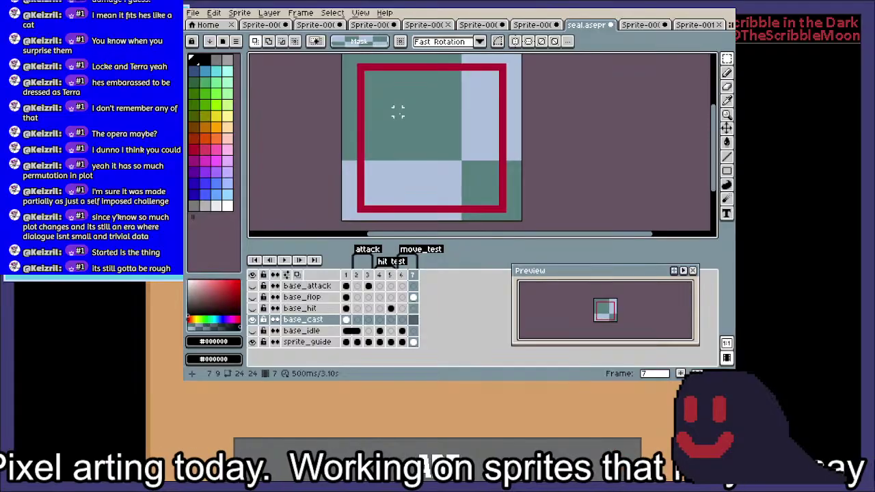
click(346, 319)
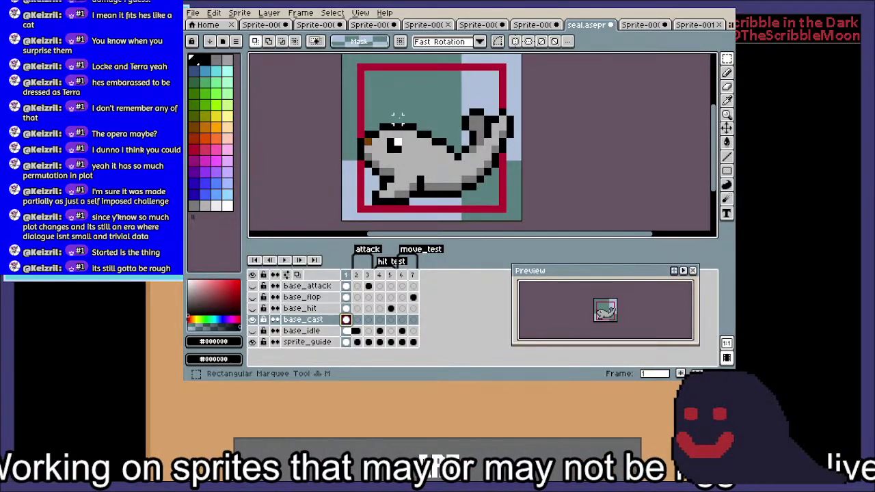
Raise the seal's head and front flipper three pixels, and lift the adjoining strip of body two pixels
drag(369, 114, 424, 197)
drag(412, 146, 408, 119)
click(421, 177)
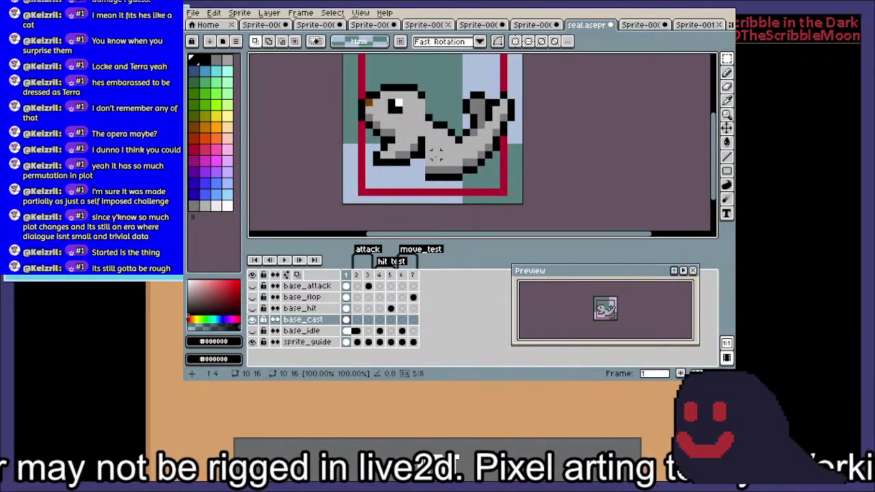
mouse_move(429, 177)
mouse_down()
mouse_move(443, 116)
mouse_move(441, 135)
mouse_move(438, 122)
mouse_up()
key(ctrl+d)
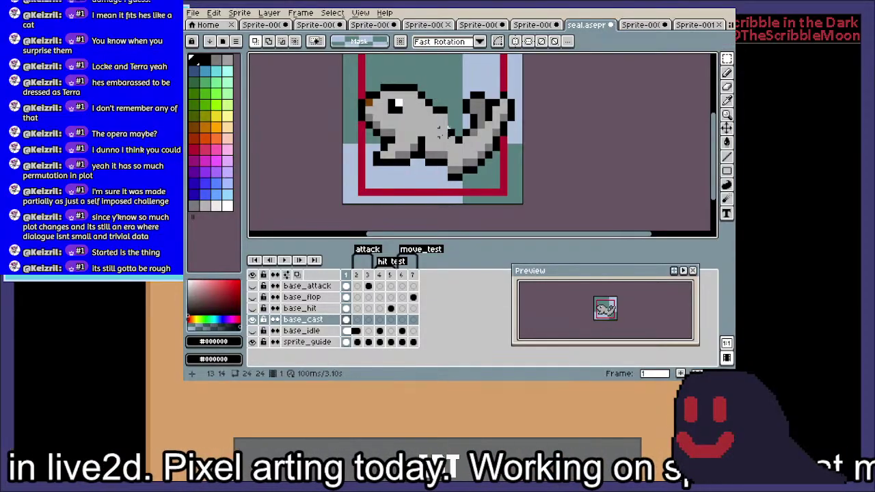
Nudge the two-pixel-wide strip at the tail's base up one pixel and lower the tail section one pixel
mouse_move(465, 176)
mouse_down()
mouse_move(448, 171)
mouse_move(445, 119)
mouse_up()
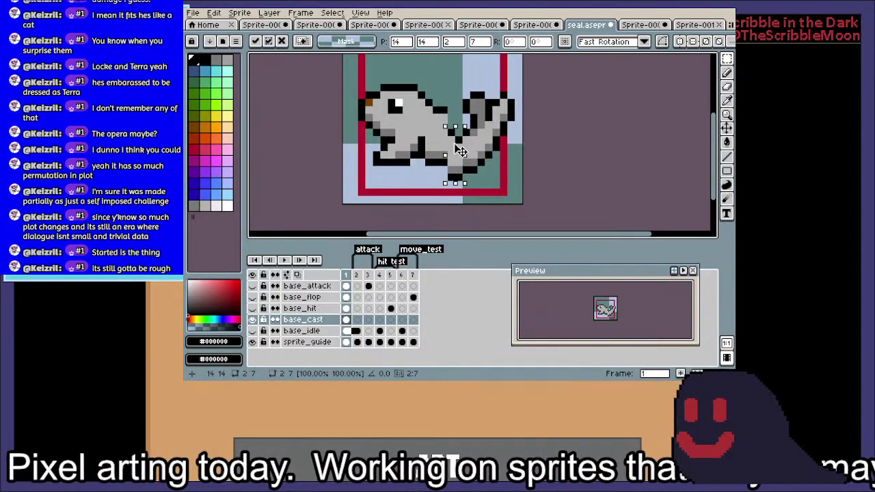
key(Return)
drag(465, 84, 524, 192)
drag(504, 152, 506, 161)
key(ctrl+d)
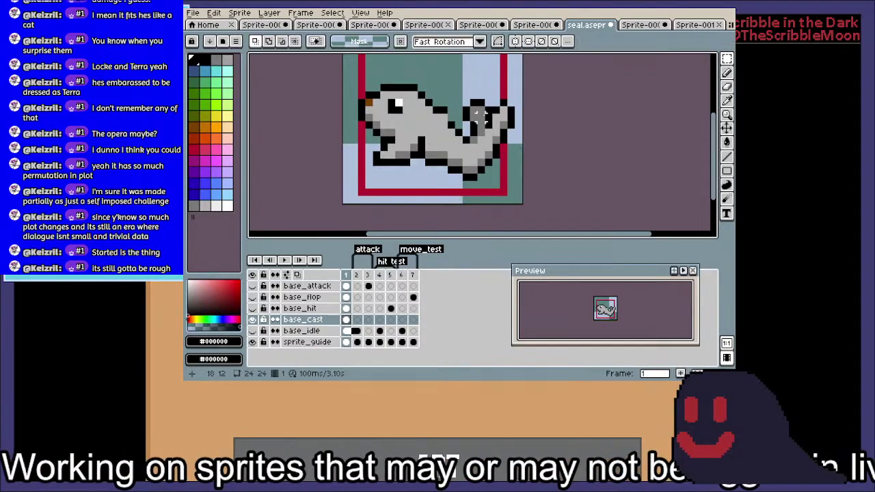
Shift the tail fin one pixel right and patch the tail's underside with dark grey #797979
drag(466, 88, 503, 118)
key(ctrl+d)
key(i)
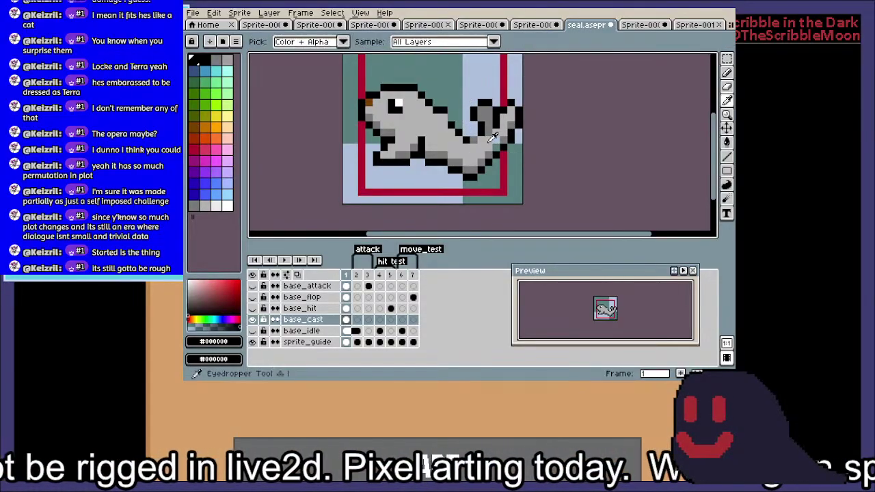
scroll(489, 144, up, 1)
click(508, 135)
key(b)
click(499, 148)
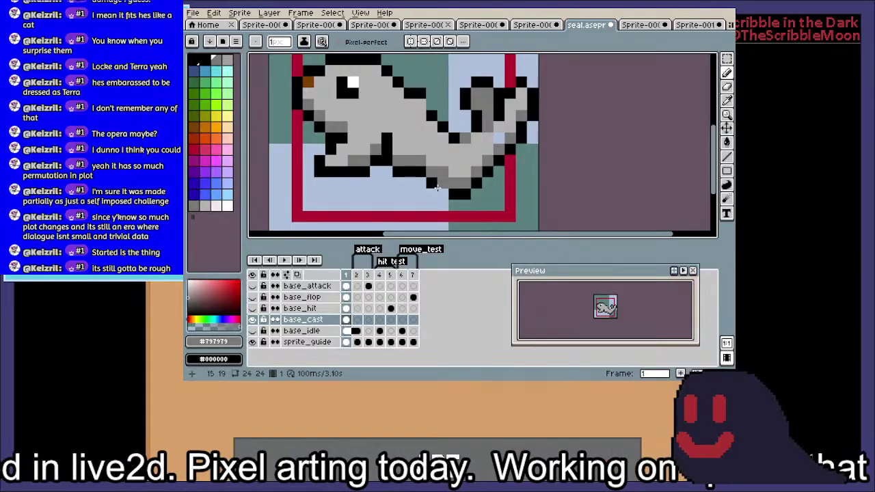
Extend the dark grey shading down over the belly's stepped edge and redraw the black outline beneath it
middle_click(443, 182)
click(422, 171)
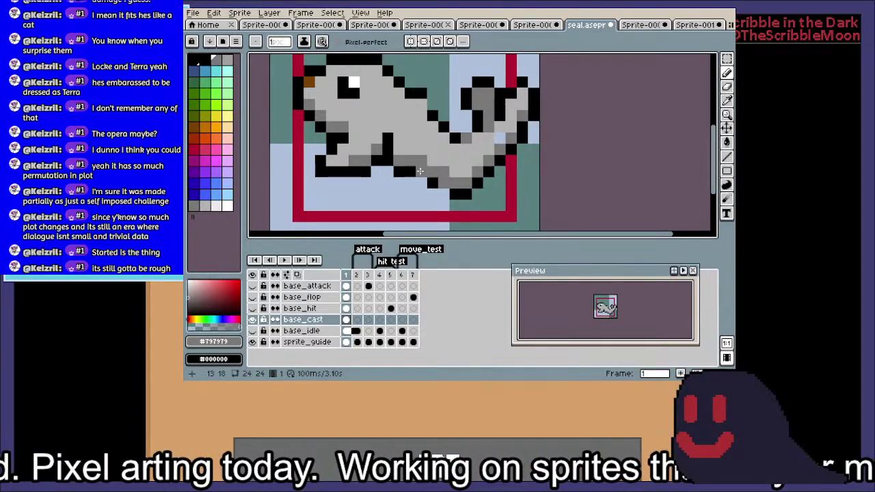
click(411, 171)
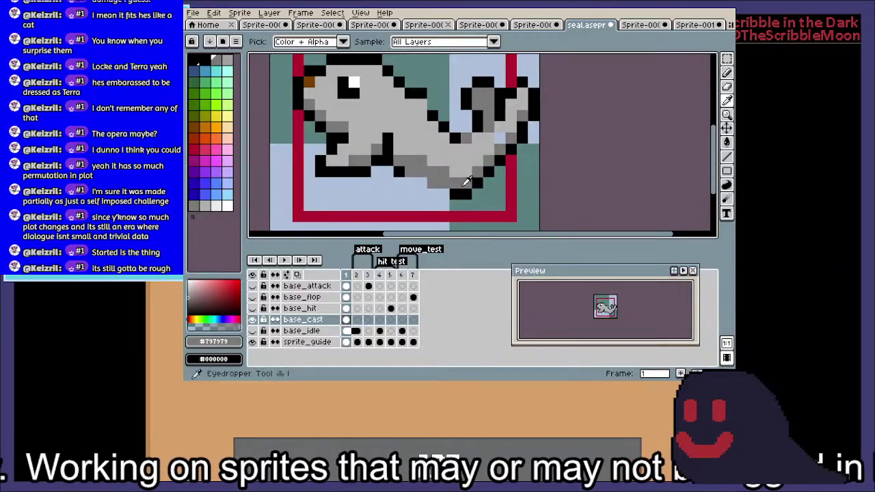
alt+click(458, 192)
drag(433, 193, 444, 192)
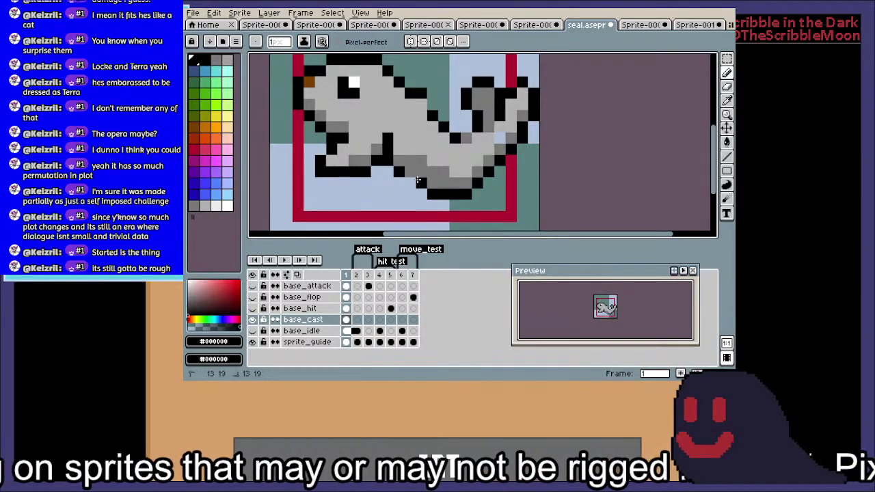
Paint light grey #b2b2b2 over the old shading inside the belly
key(i)
click(451, 139)
key(b)
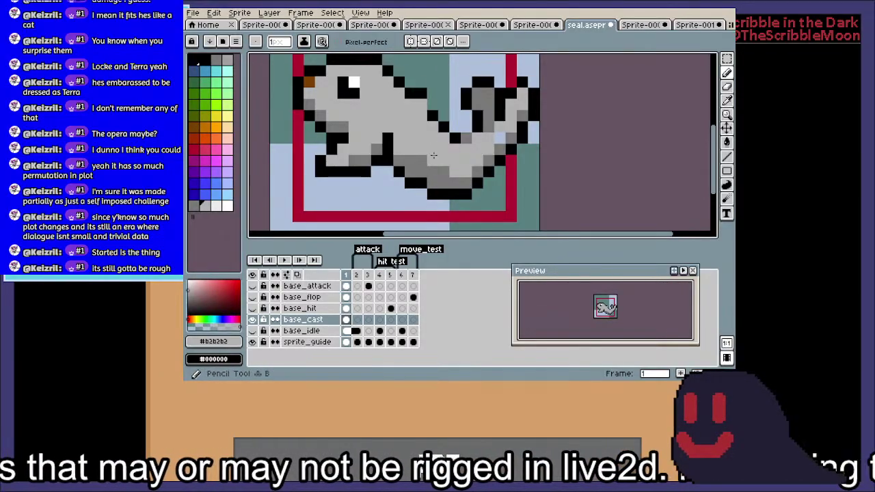
drag(410, 160, 443, 171)
drag(450, 121, 455, 164)
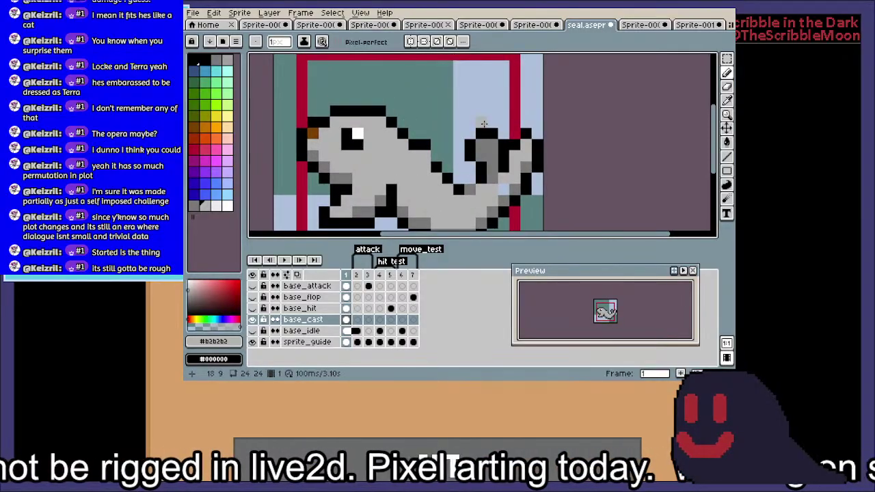
Close the black outline beside the tail fin's base and fill the gap in the tail with light grey
key(i)
click(465, 180)
key(b)
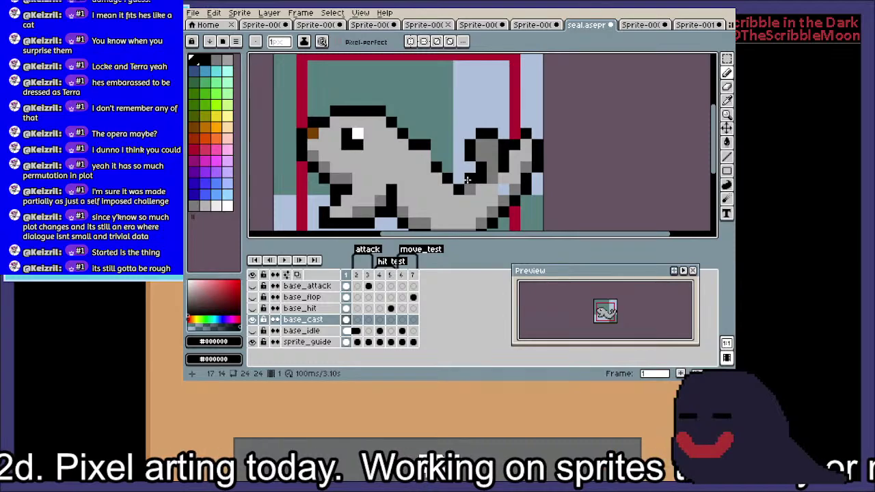
key(i)
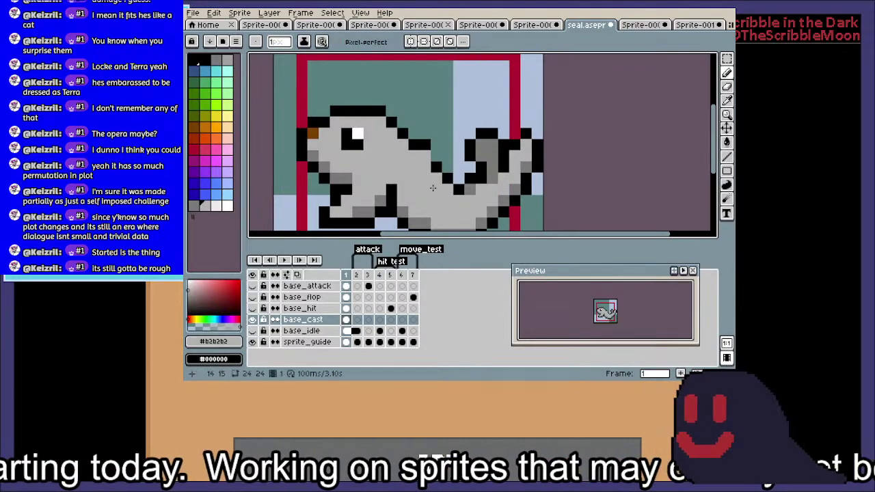
Redraw the back's black outline as an even diagonal from head to tail and clean off the extra pixels
key(i)
click(454, 177)
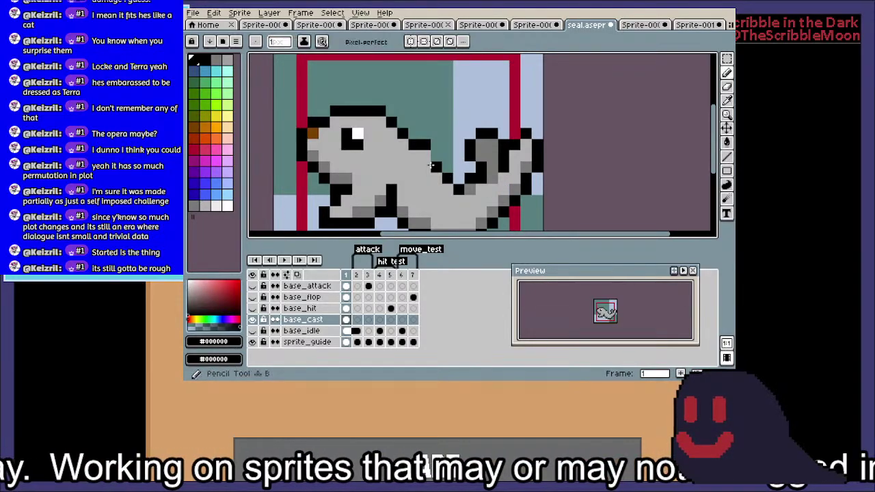
drag(456, 173, 458, 116)
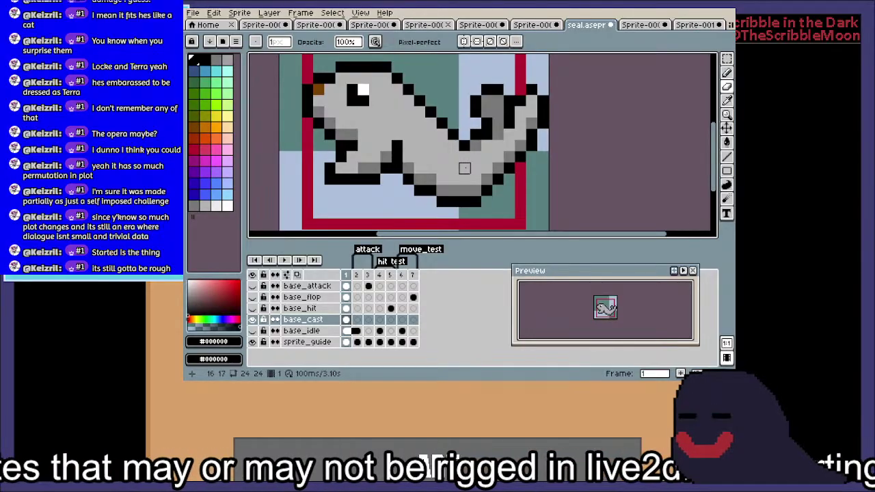
mouse_move(352, 135)
mouse_down()
mouse_move(377, 134)
mouse_move(388, 164)
mouse_up()
Shift the seal's head and front flipper one pixel right, and tilt the head slightly upward
key(m)
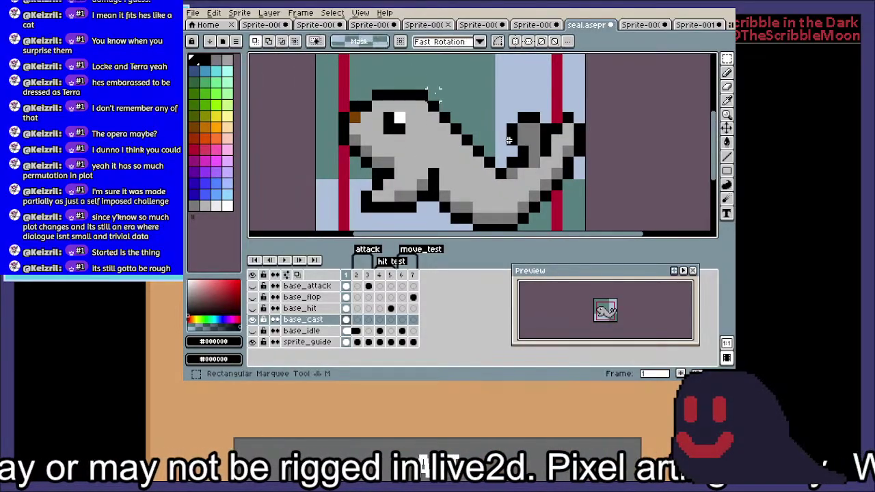
drag(436, 74, 333, 218)
drag(385, 142, 406, 146)
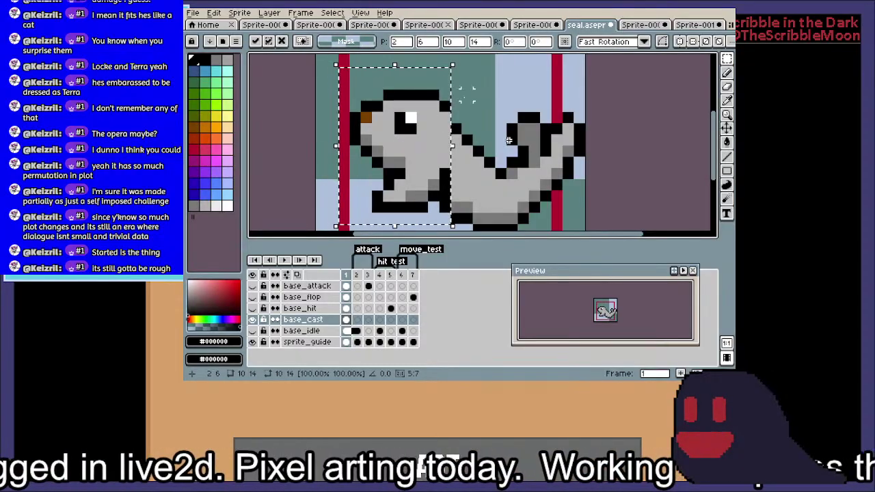
key(ctrl+d)
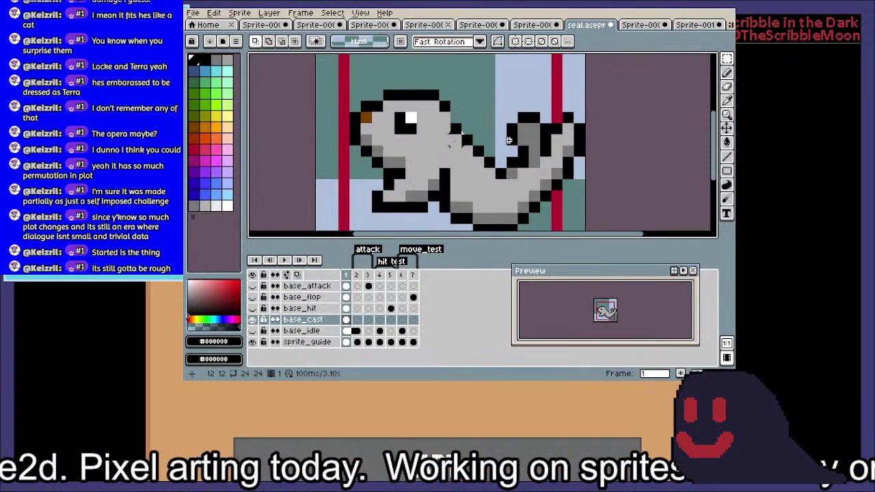
drag(355, 95, 438, 144)
key(ctrl+d)
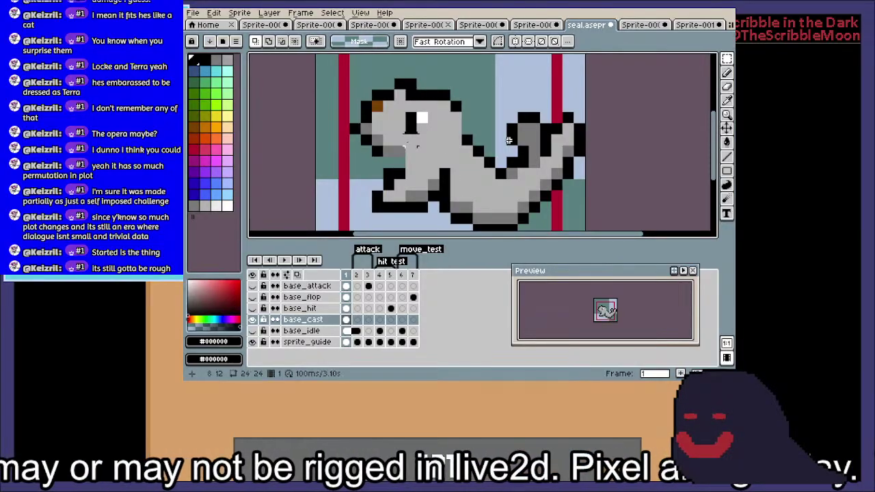
Close the black outline under the seal's chin and shade the throat beside it with dark grey #797979
key(i)
key(b)
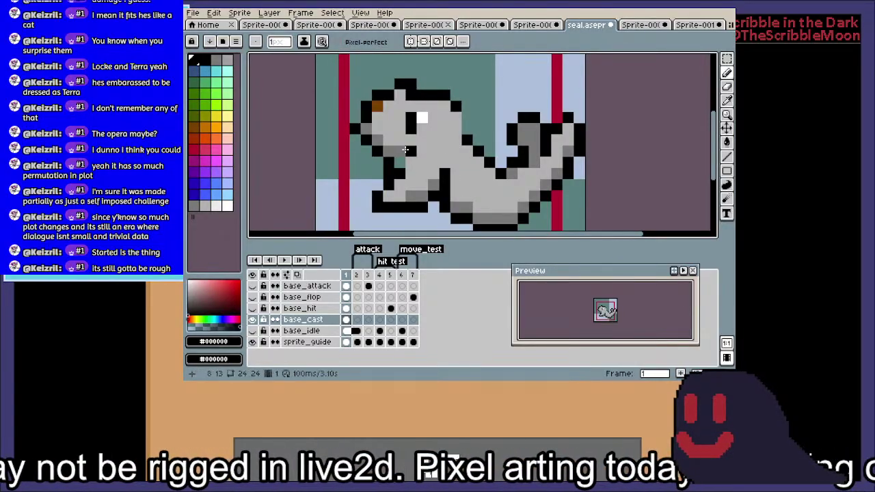
key(i)
click(428, 134)
click(402, 150)
key(b)
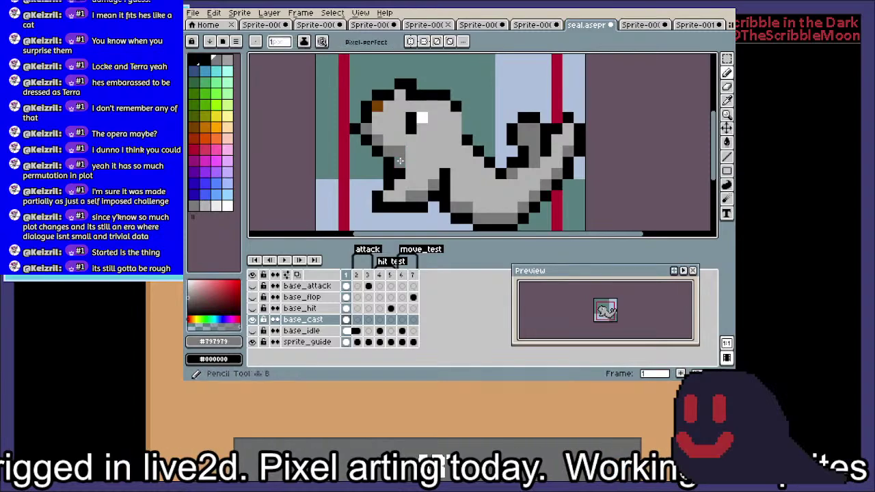
alt+click(424, 141)
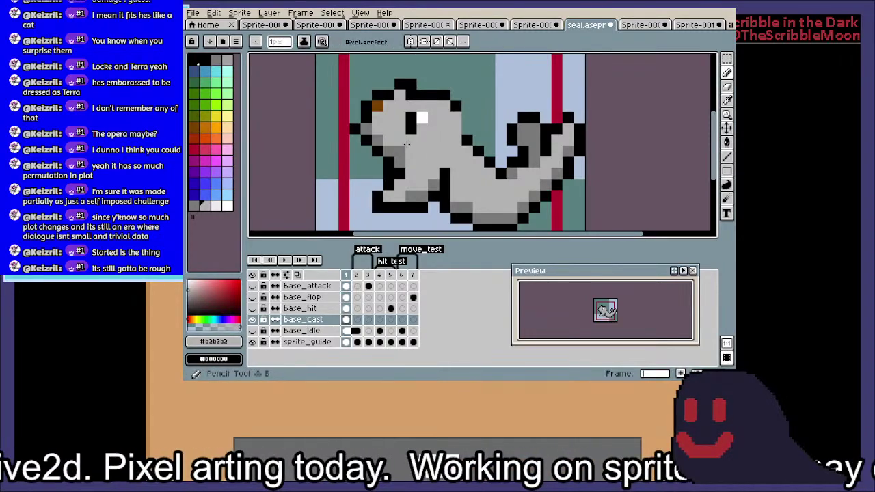
Erase the protruding outline pixel at the snout's tip and move the upper snout with the nose one pixel up
key(e)
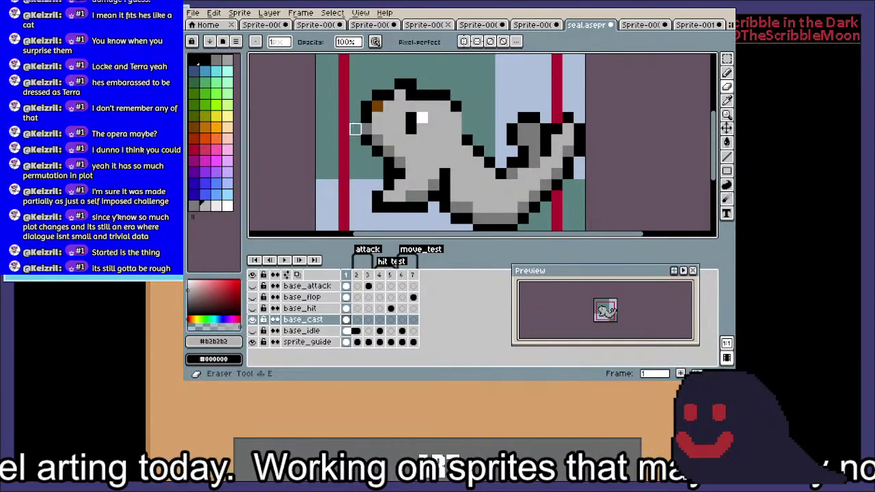
scroll(382, 119, up, 2)
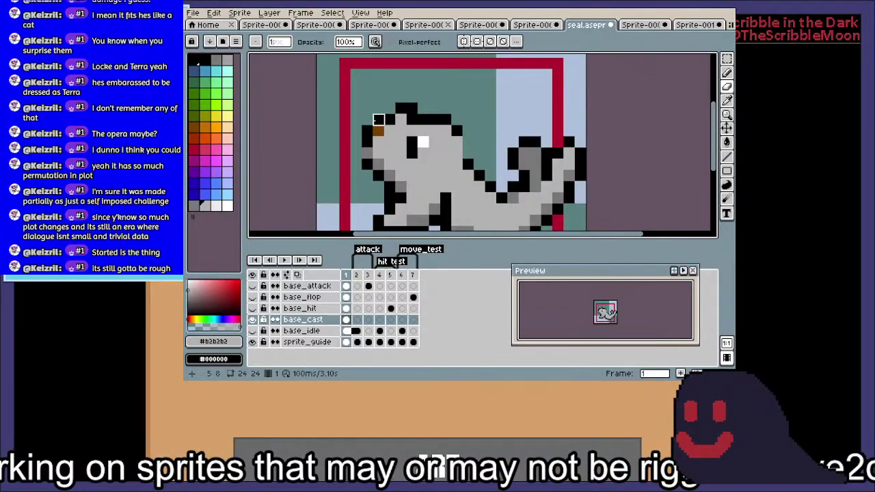
key(m)
drag(367, 142, 390, 109)
click(387, 125)
key(Return)
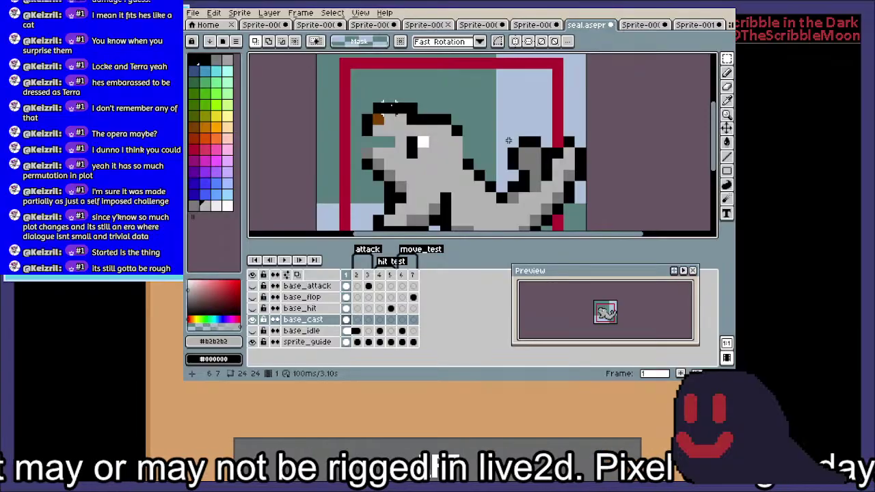
Redraw the black outline at the front of the snout and fill the gap behind it with light grey #b2b2b2
key(i)
click(367, 161)
key(b)
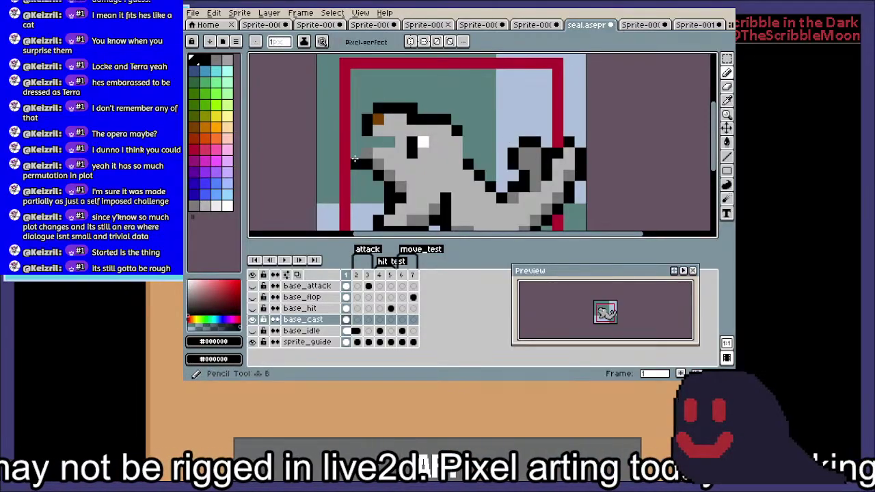
drag(356, 156, 358, 140)
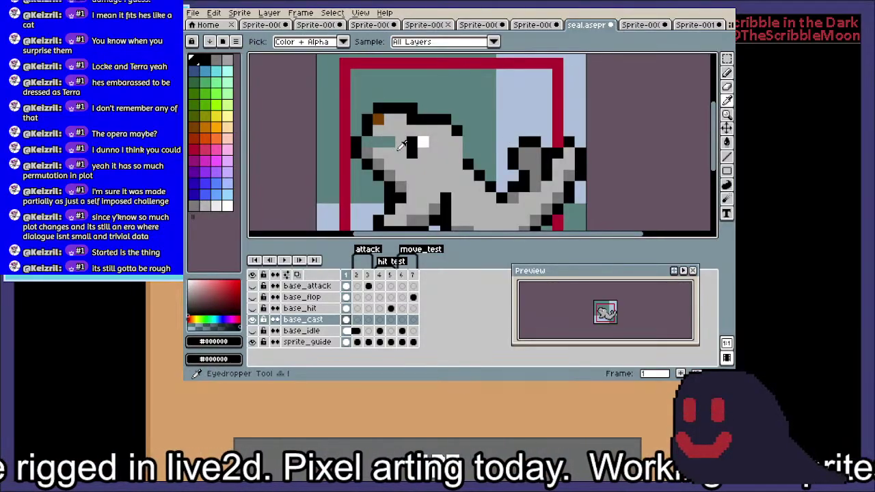
alt+click(395, 150)
drag(383, 144, 366, 141)
click(364, 141)
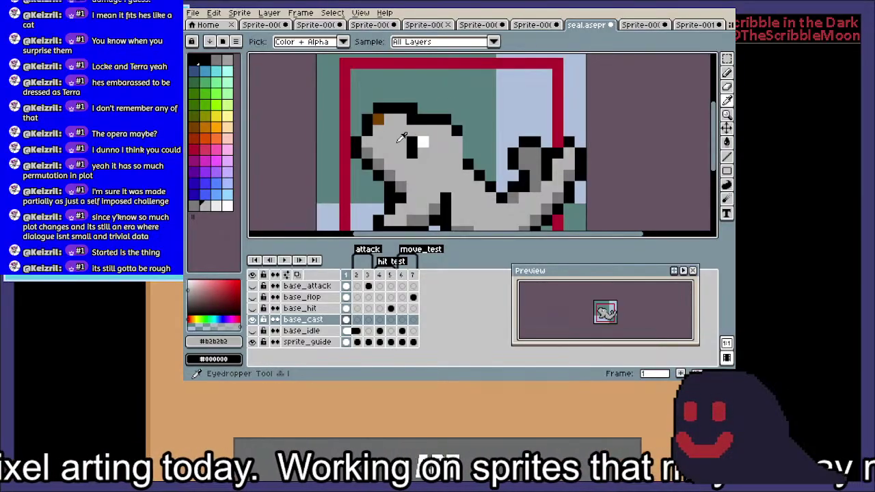
Add a black pixel under the eye's white highlight and thin the black outline at the back of the head
alt+click(413, 146)
click(423, 150)
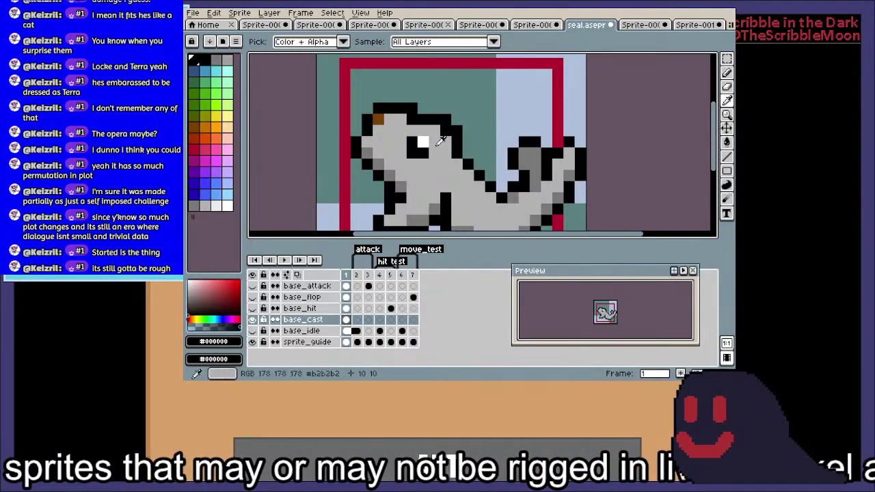
alt+click(445, 141)
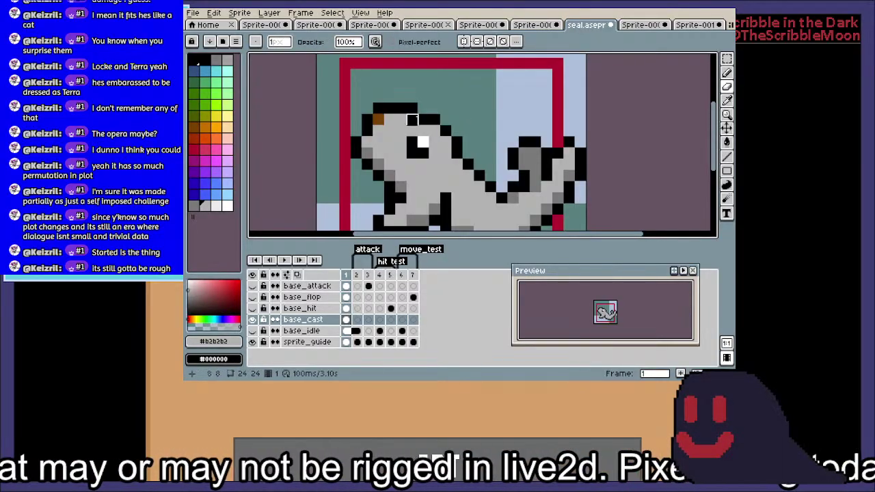
key(i)
key(b)
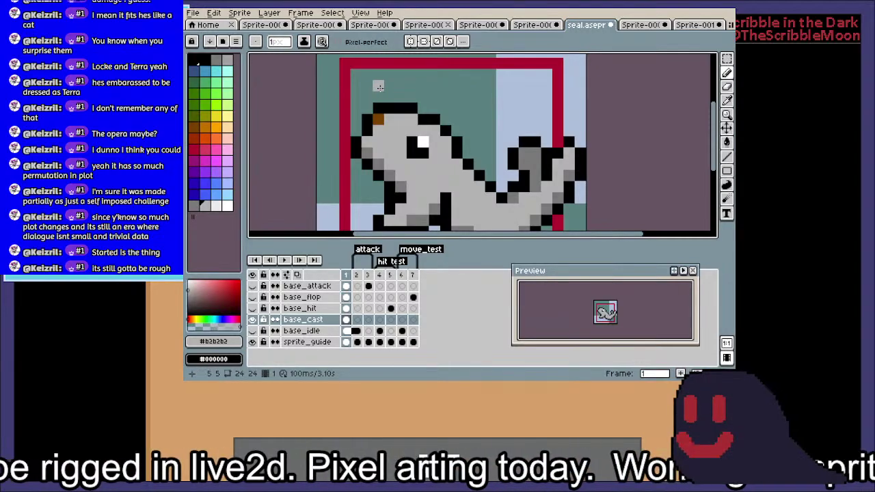
Shift the nose one pixel right and pull the snout's front outline in by one pixel
key(m)
drag(360, 101, 390, 112)
click(345, 141)
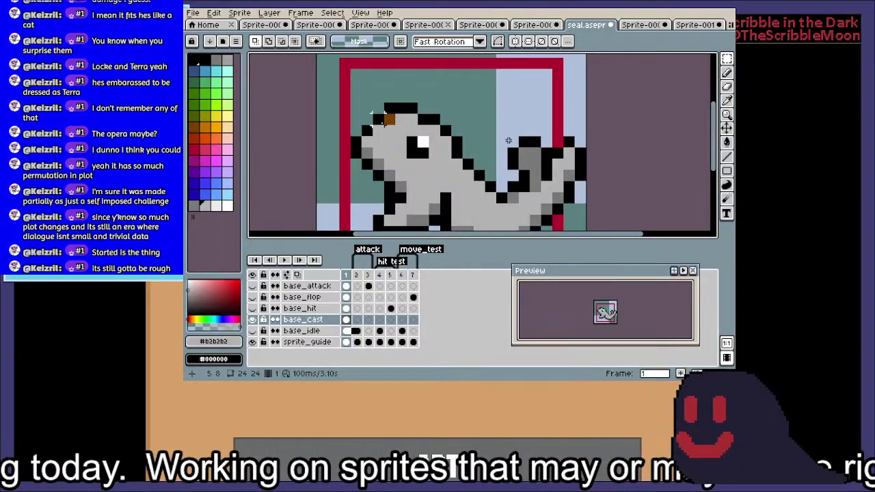
mouse_move(355, 141)
mouse_down()
mouse_move(356, 166)
mouse_move(360, 147)
mouse_move(365, 156)
mouse_up()
click(489, 97)
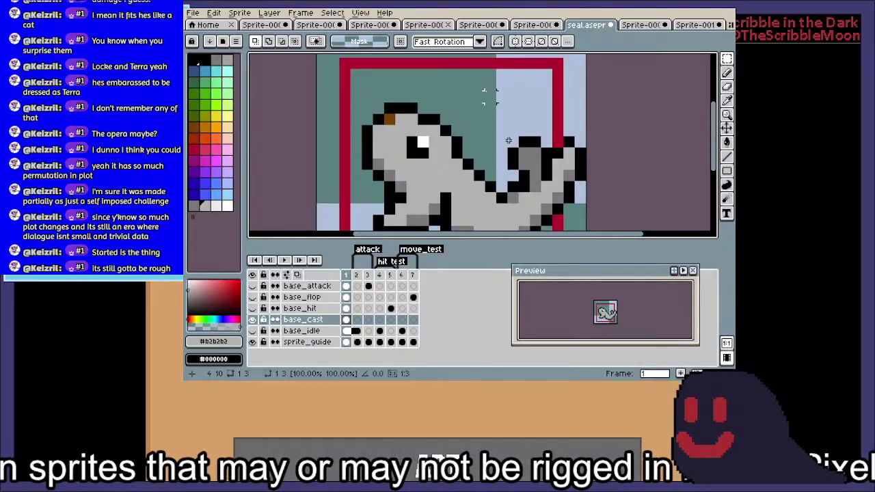
Trim the black outline behind the nose bump by one pixel and fill the gap beside the nose with light grey
mouse_move(412, 95)
mouse_down()
mouse_move(402, 108)
mouse_move(411, 127)
mouse_move(402, 96)
mouse_up()
key(ctrl+d)
key(ctrl+d)
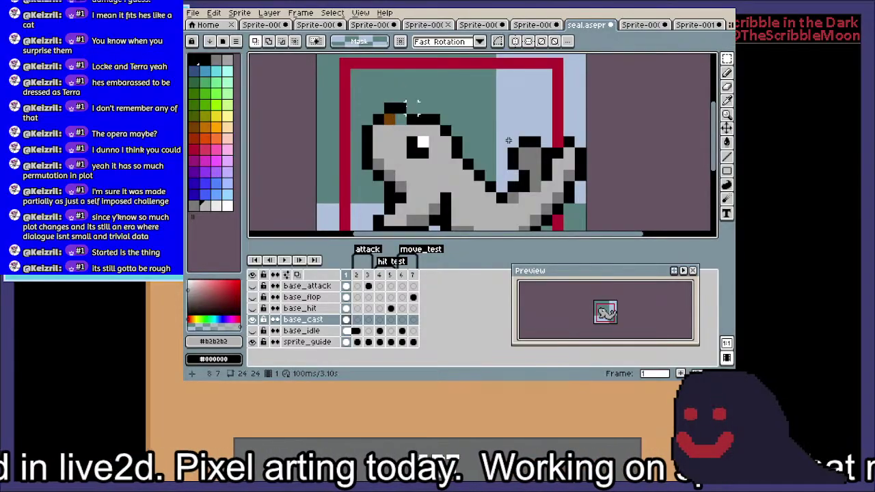
key(i)
key(b)
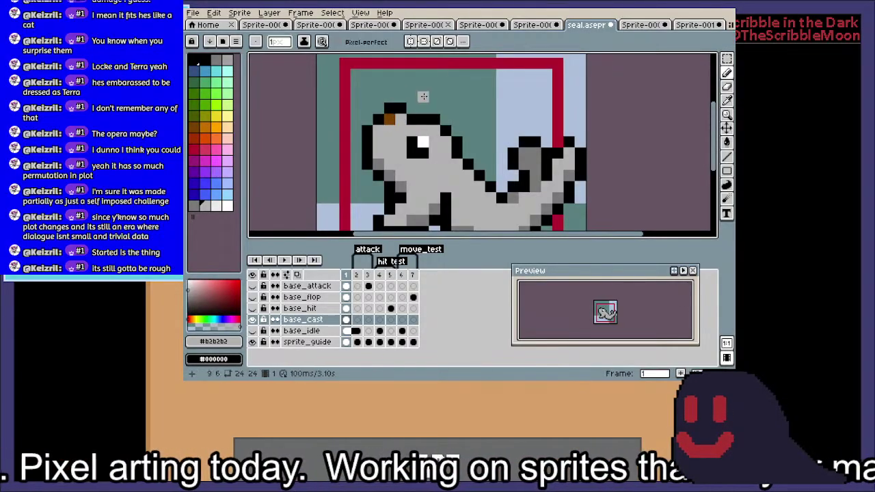
Fill the gap between the front flipper and belly with dark grey #797979 and close it off with a black outline pixel
scroll(445, 150, down, 2)
scroll(456, 140, up, 2)
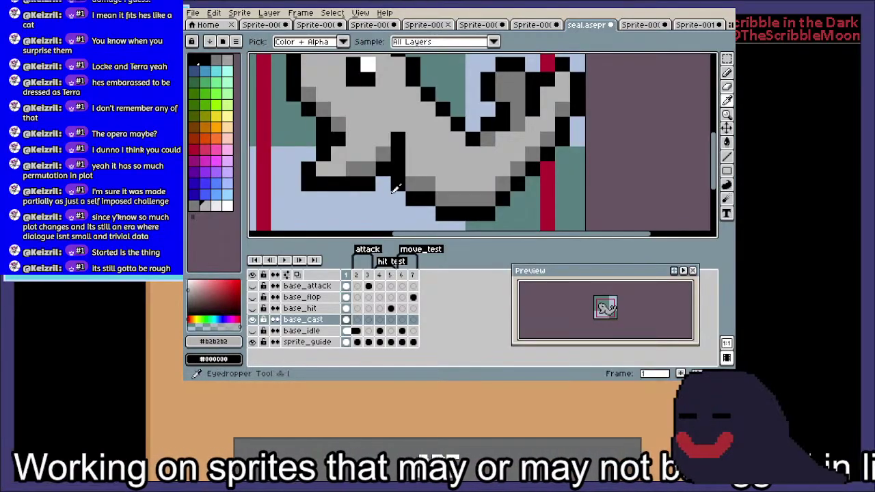
key(i)
key(b)
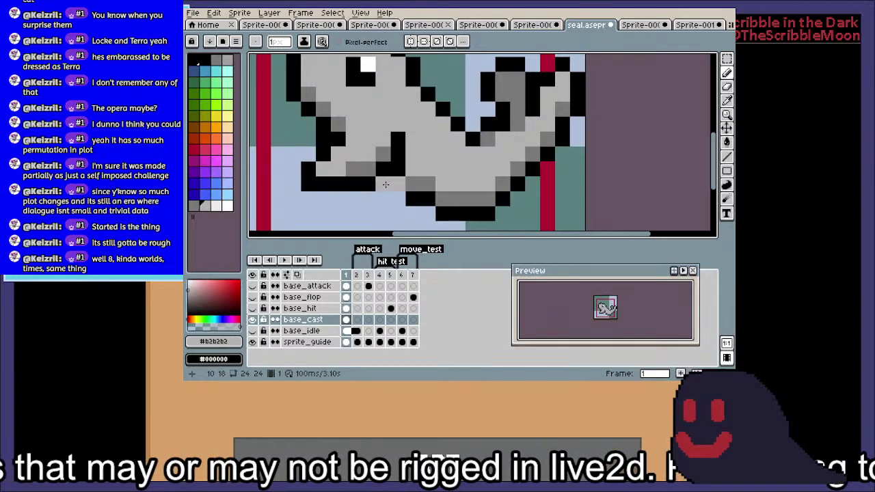
key(i)
click(421, 183)
key(b)
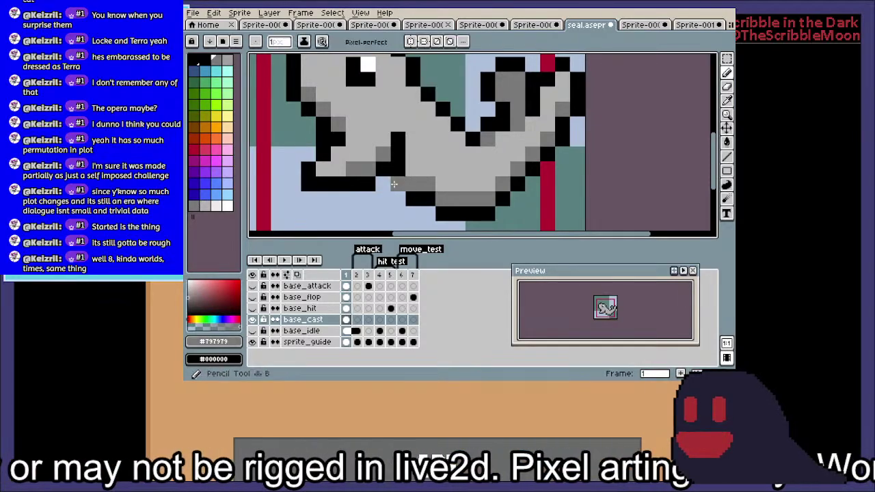
drag(398, 183, 379, 183)
key(i)
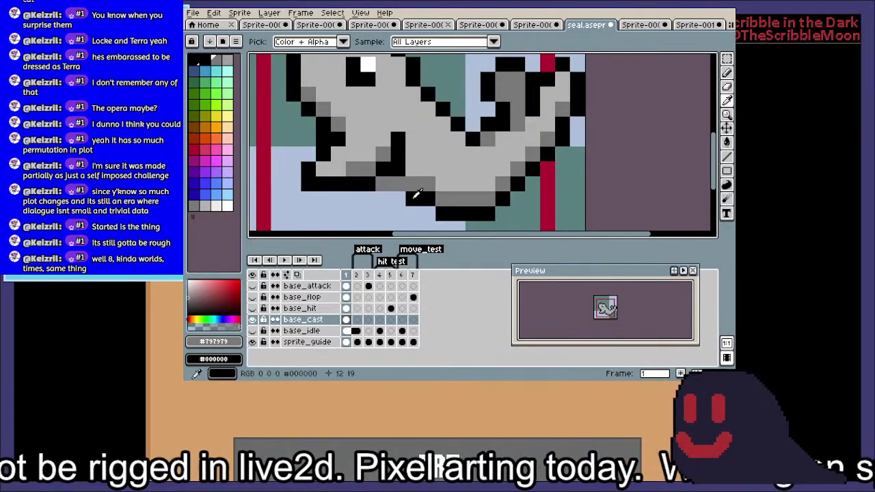
click(413, 198)
key(b)
click(383, 184)
Compare the cast pose with the idle pose by switching the visibility of the base_cast and base_idle layers
scroll(462, 190, down, 2)
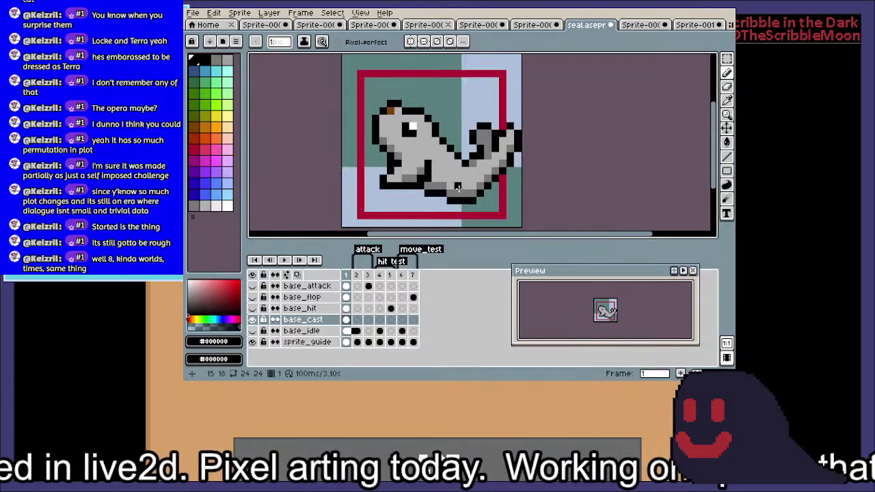
drag(462, 189, 452, 201)
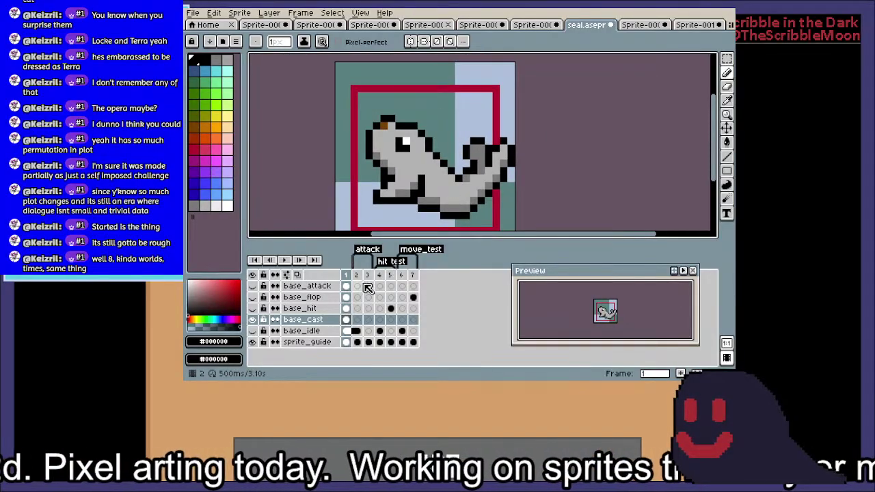
click(252, 319)
click(252, 330)
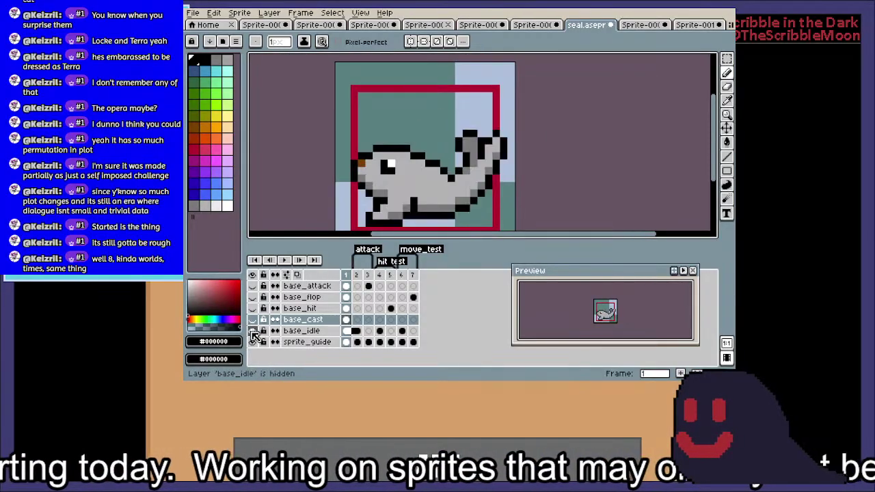
click(252, 331)
click(253, 319)
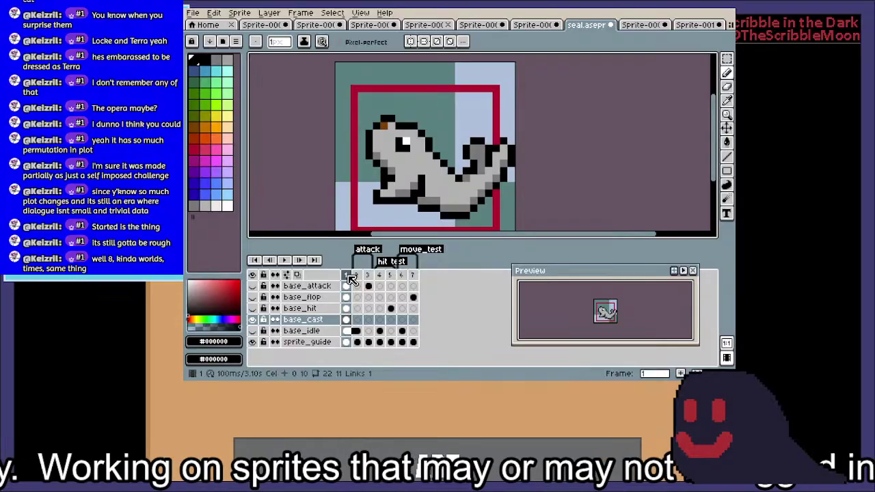
Add two new frames after frame 1 that carry over the cast pose
right_click(345, 274)
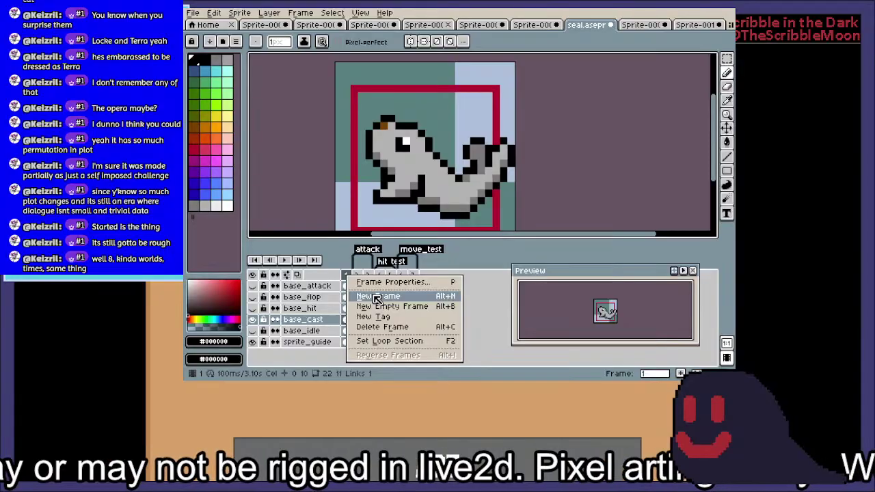
click(376, 296)
right_click(362, 274)
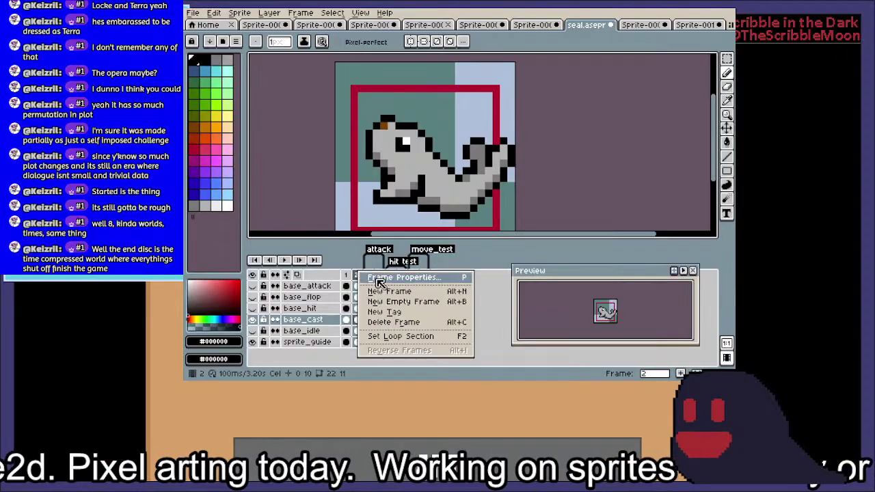
click(404, 292)
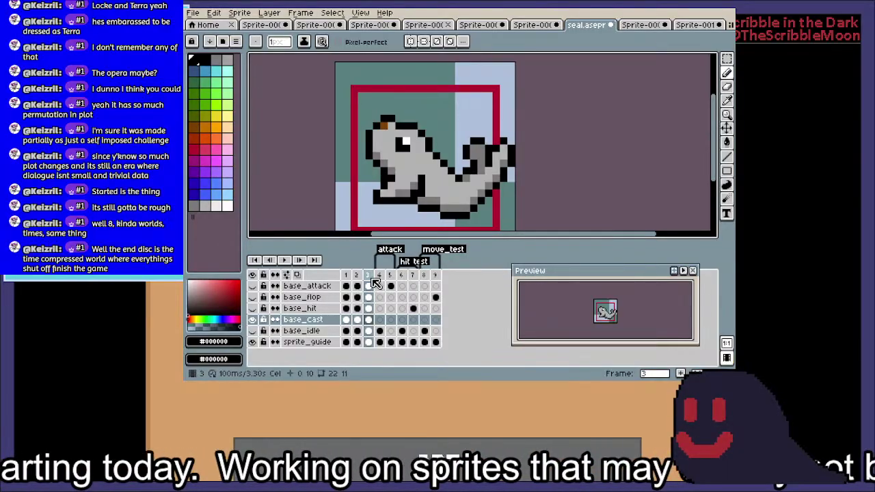
Set the duration of frames 2 and 3 to 500 milliseconds
click(369, 275)
drag(365, 274, 360, 272)
right_click(364, 274)
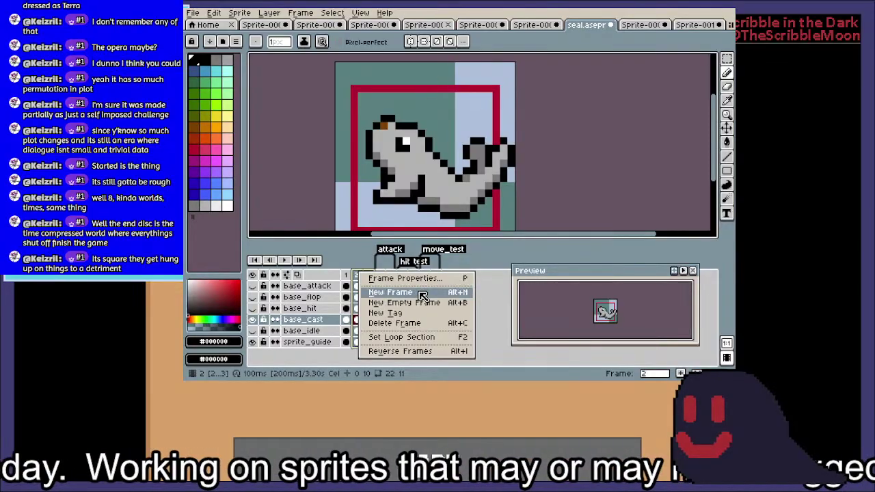
click(419, 278)
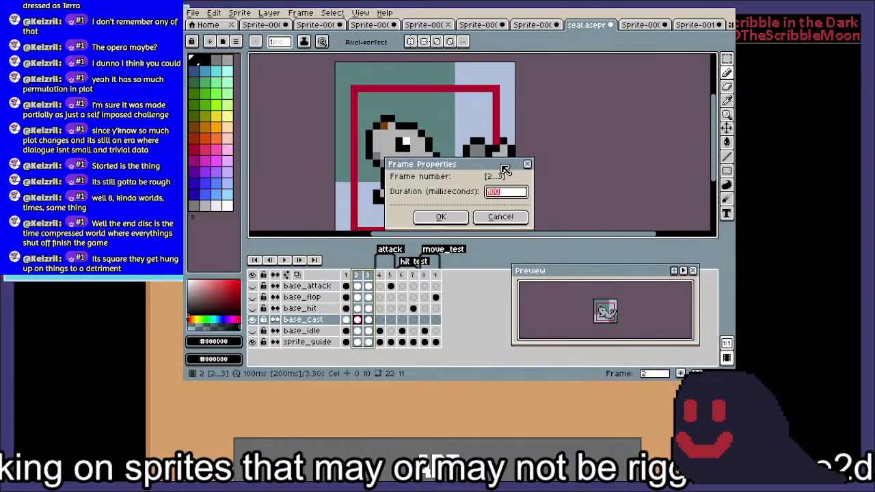
text(500)
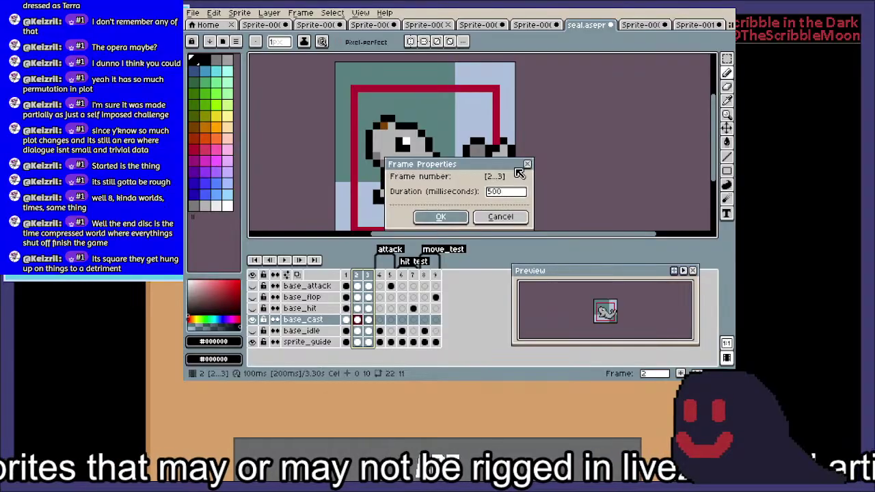
key(Return)
Create a tag named cast_tag covering frames 2 to 3
right_click(366, 281)
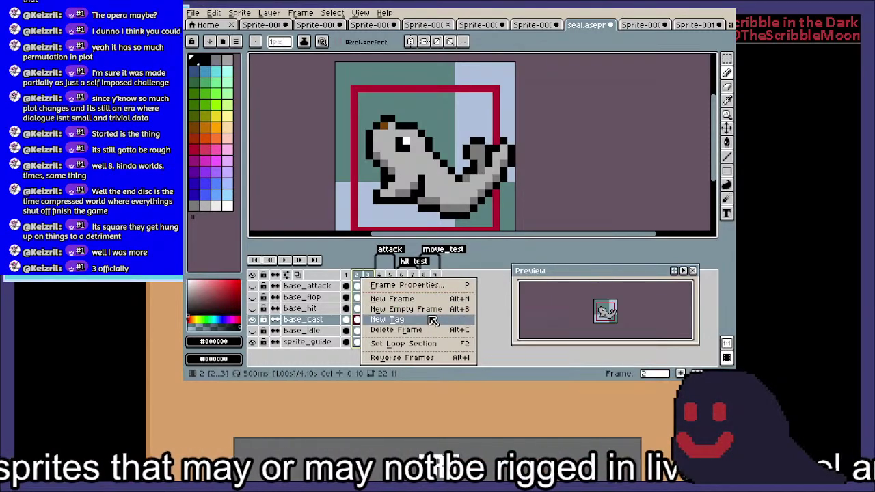
click(435, 321)
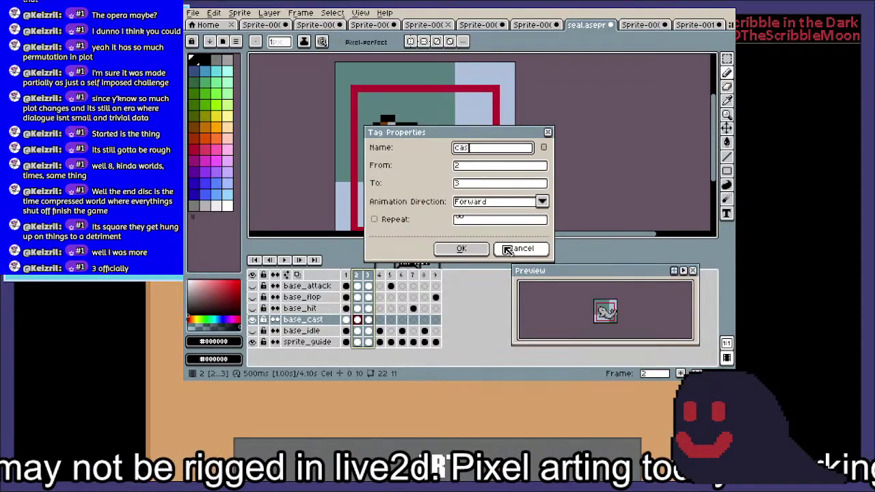
click(461, 248)
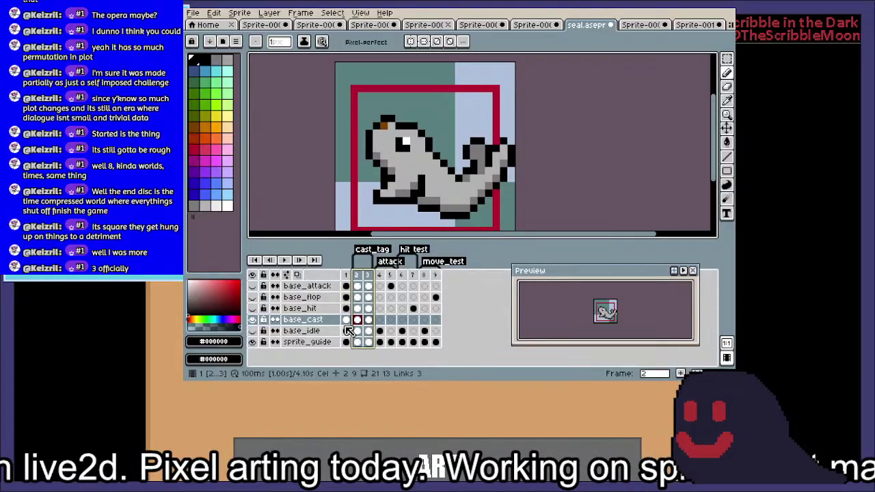
Show the base_idle layer, link its cels in frames 1 and 2, and delete its frame 3 cel
click(252, 331)
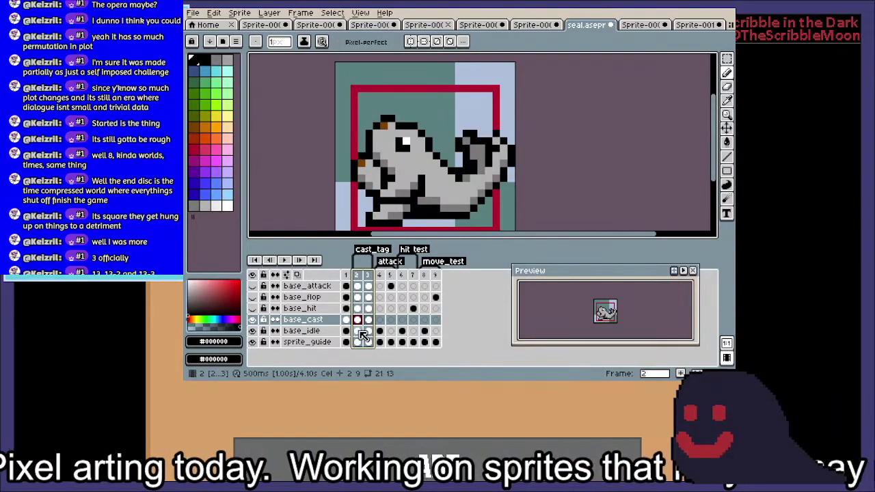
click(357, 331)
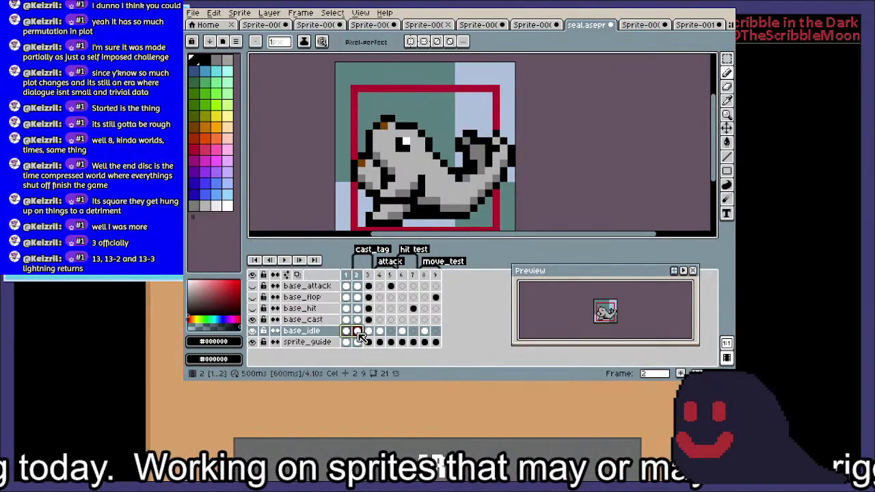
right_click(360, 337)
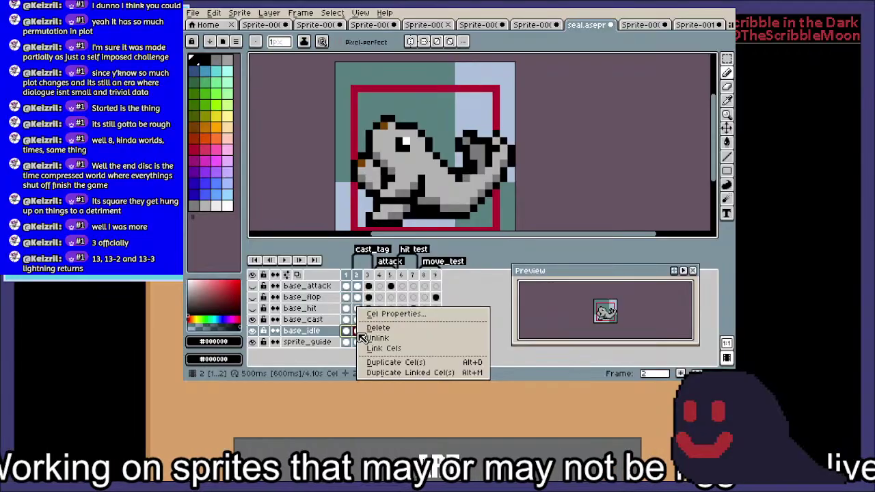
click(405, 348)
click(368, 332)
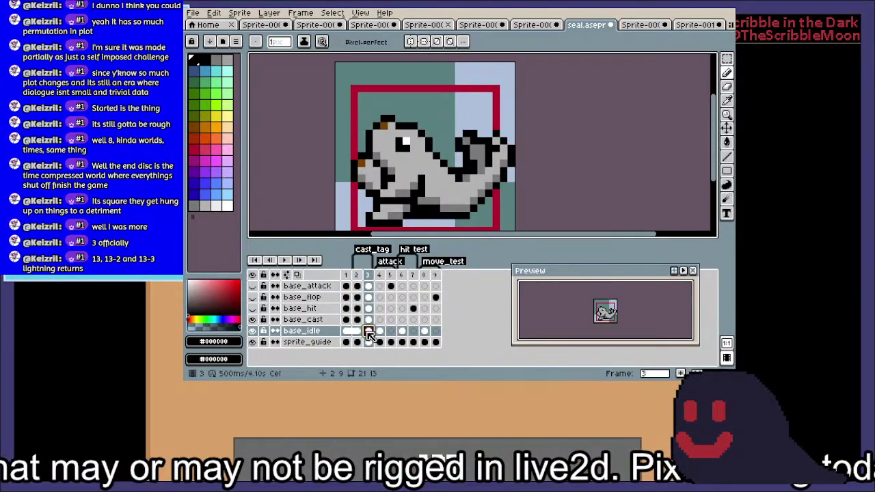
Delete the base_cast cel in frame 2 and link that layer's cels in frames 1 and 3
click(356, 320)
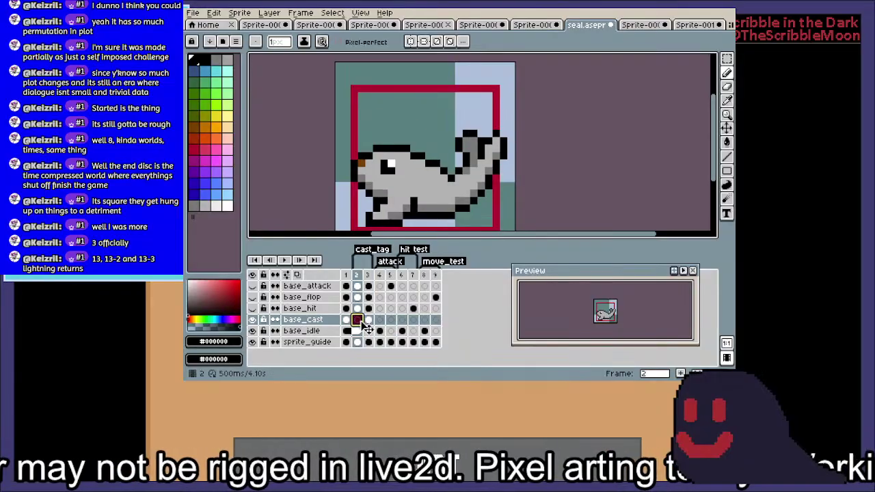
click(347, 319)
ctrl+click(367, 320)
right_click(367, 319)
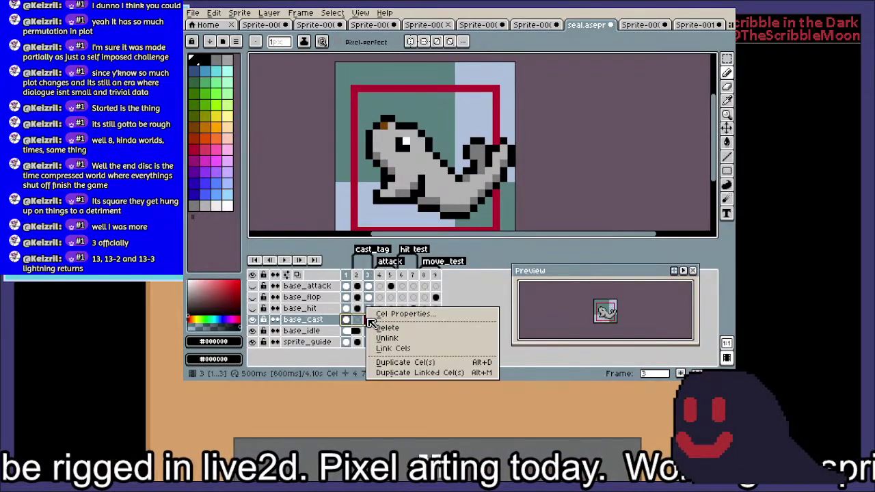
click(408, 349)
Delete the base_hit, base_flop and base_attack cels from frames 2 and 3
click(368, 308)
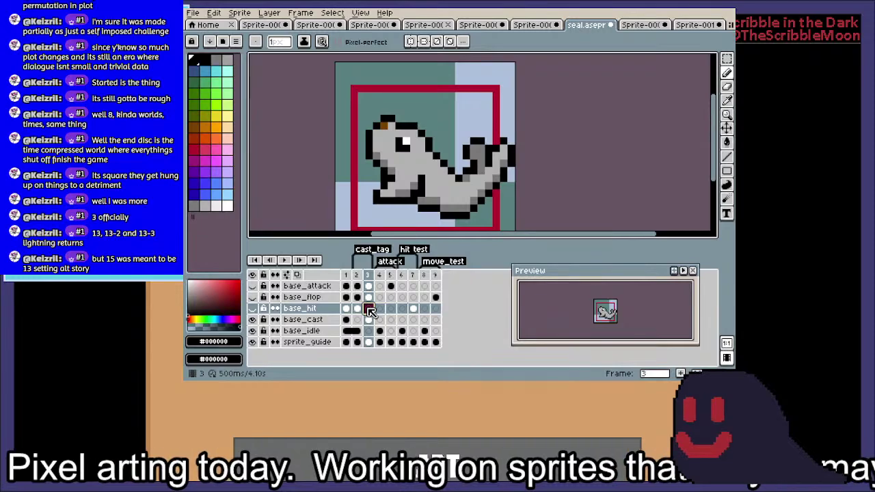
click(356, 308)
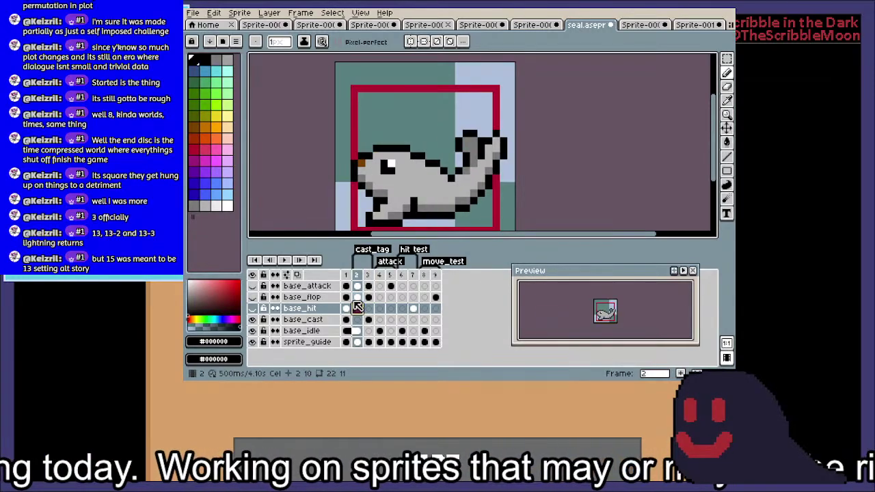
click(356, 297)
click(356, 286)
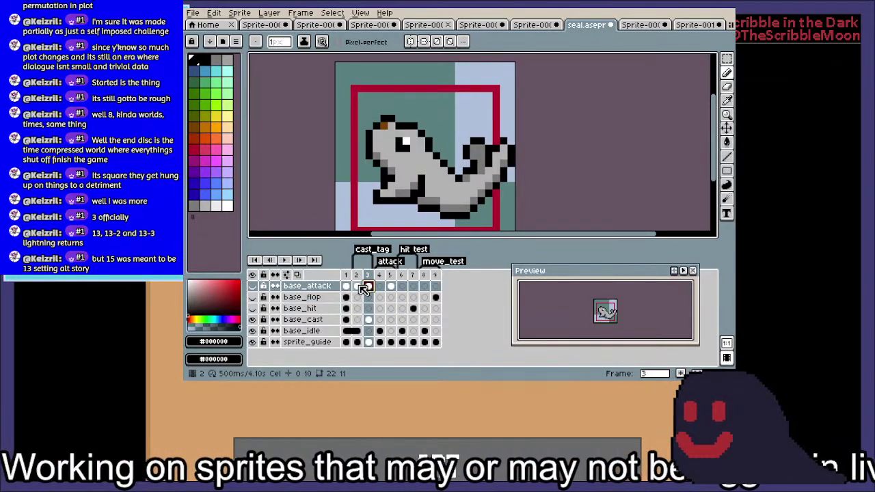
click(368, 286)
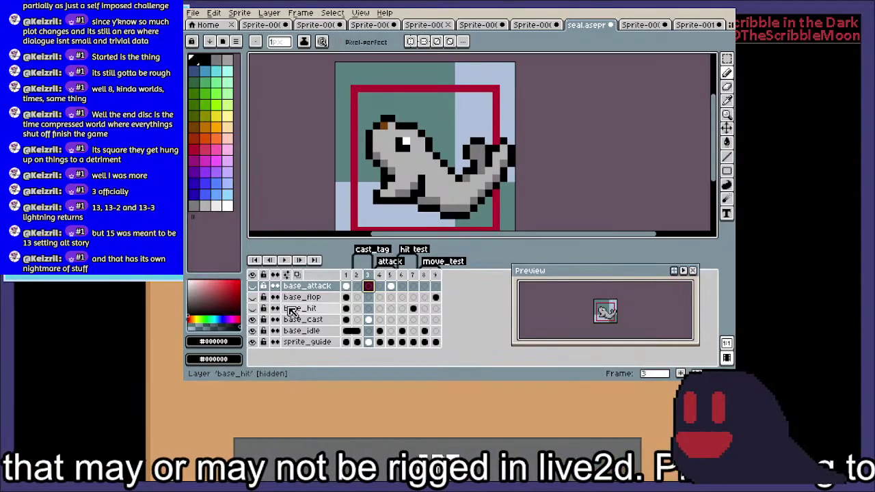
Show the base_hit, base_flop and base_attack layers and compare the idle pose in frame 2 with the cast pose in frame 3
click(251, 300)
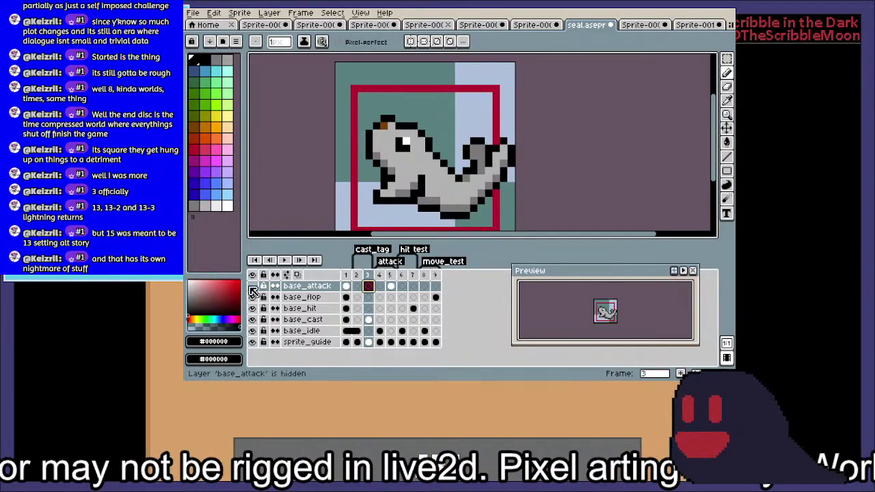
click(253, 287)
click(367, 332)
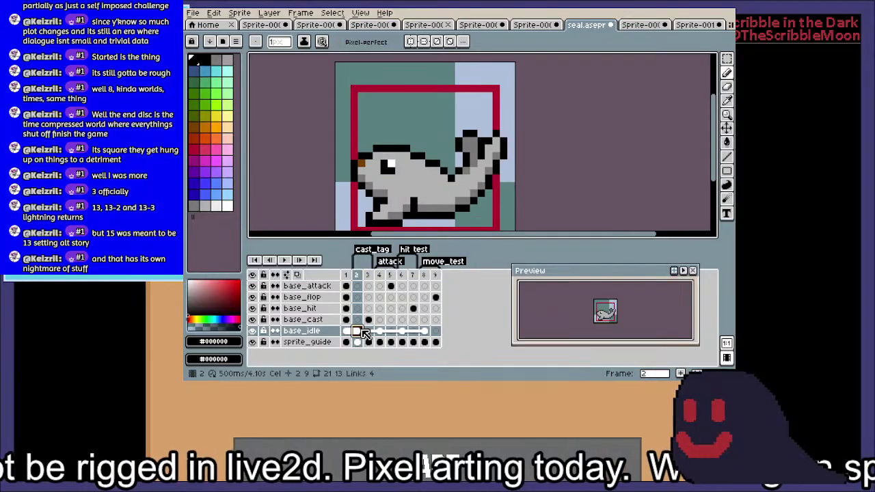
click(357, 330)
click(370, 330)
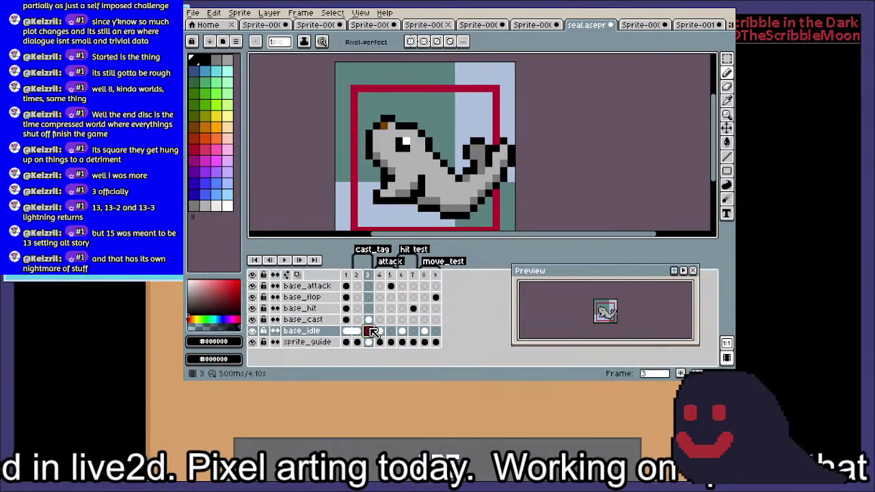
click(357, 332)
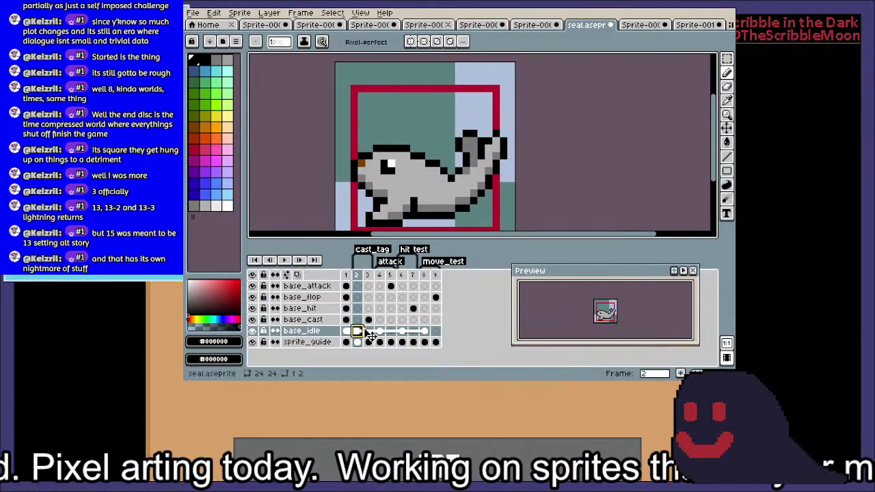
click(367, 331)
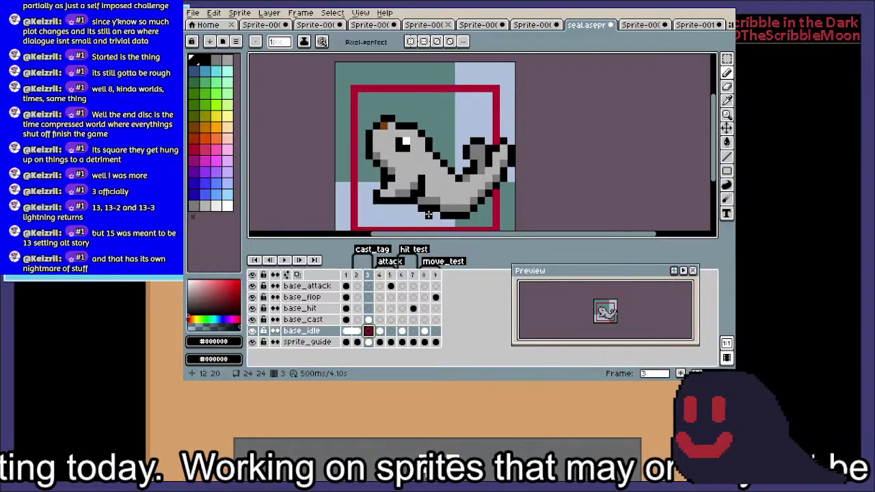
Shift the seal's head, chest and front flipper one pixel to the right in the base_cast cel of frame 3
key(m)
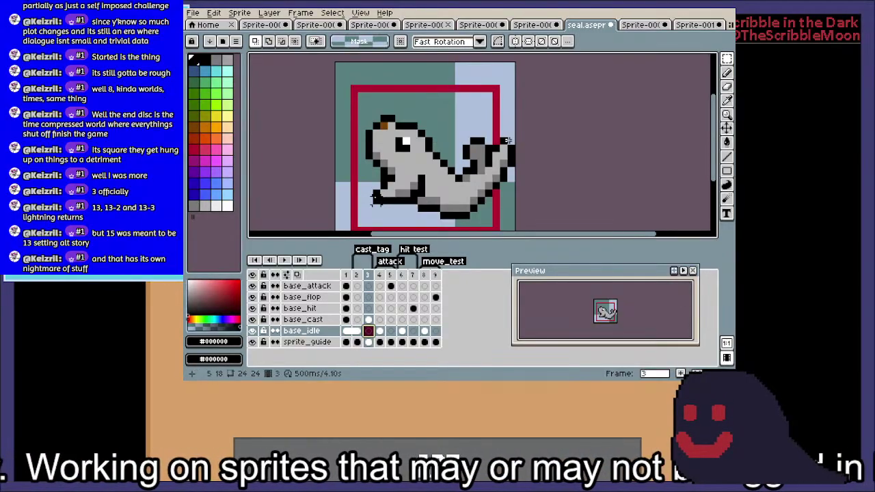
drag(378, 201, 507, 140)
drag(391, 111, 376, 171)
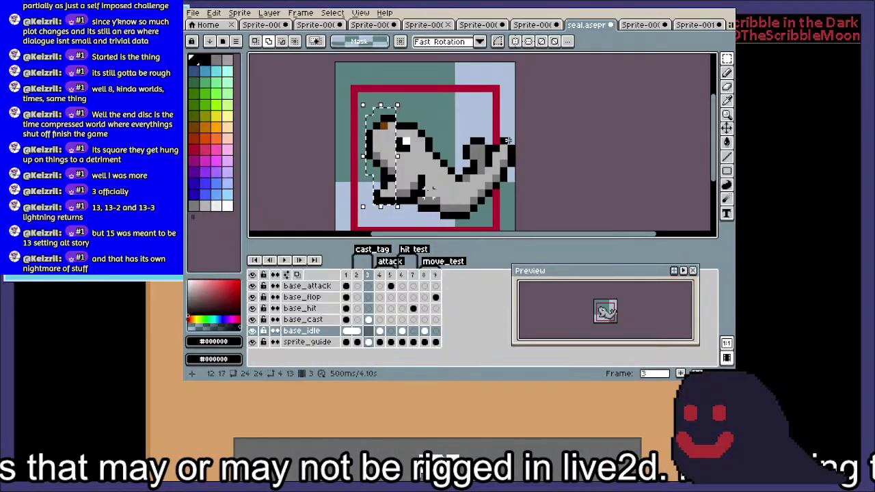
drag(421, 193, 391, 117)
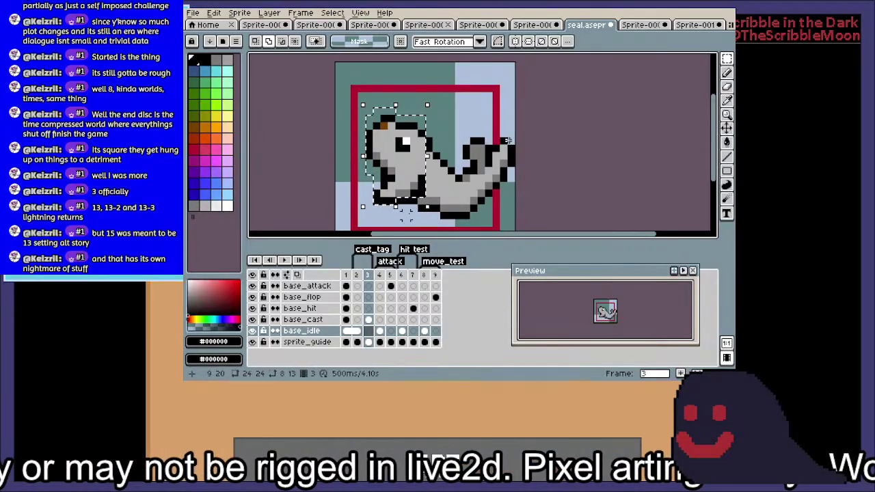
drag(413, 208, 384, 149)
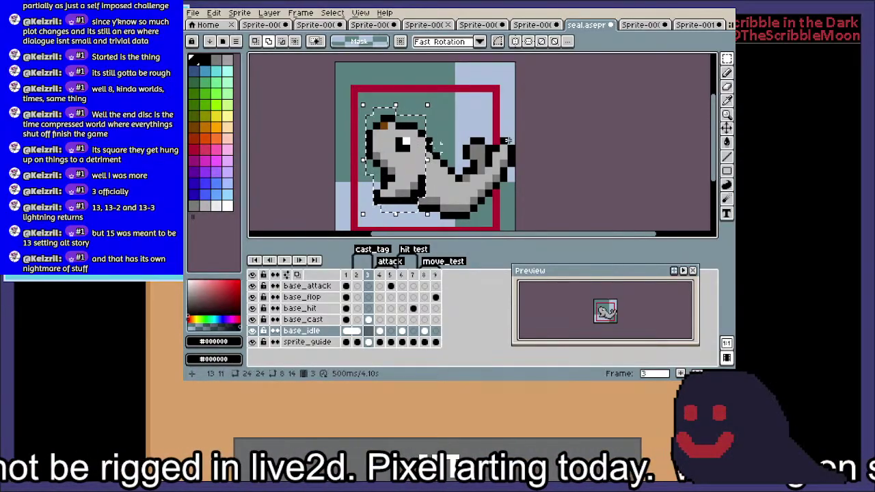
drag(436, 156, 410, 118)
drag(412, 172, 419, 177)
key(ctrl+z)
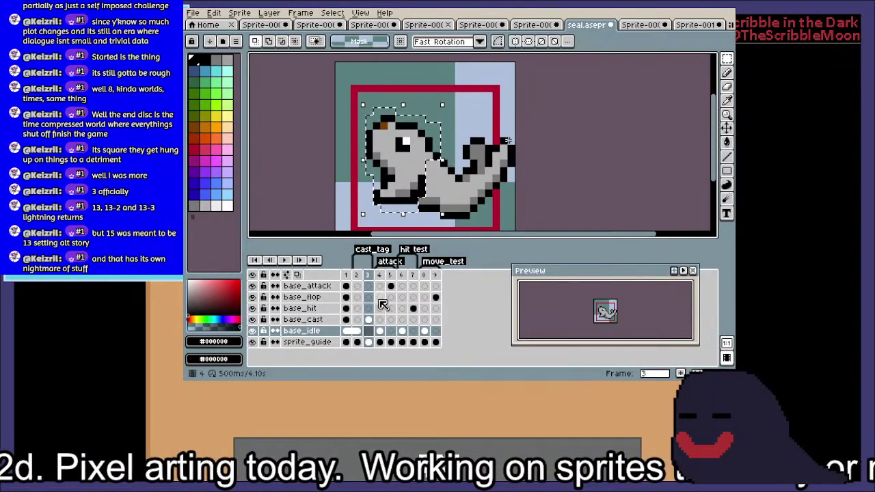
click(368, 319)
key(Right)
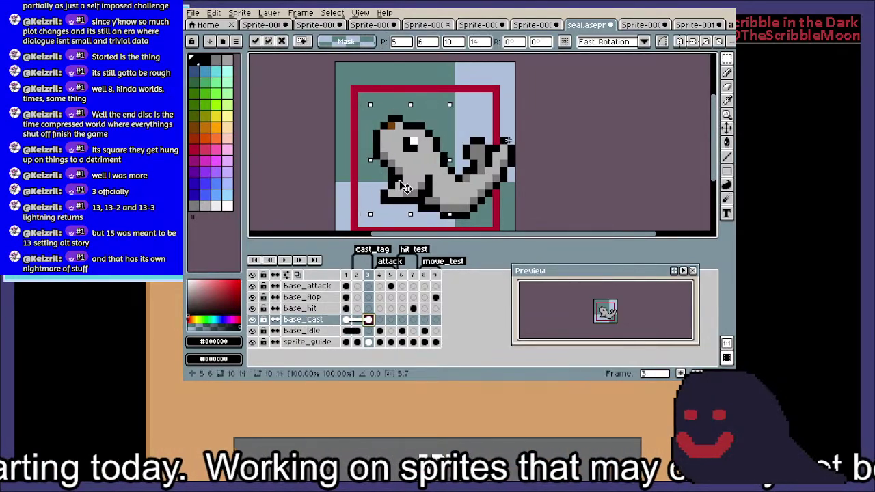
key(Return)
Erase the extra outline pixel behind the neck, refine the forehead outline, and play the cast animation
scroll(506, 140, up, 1)
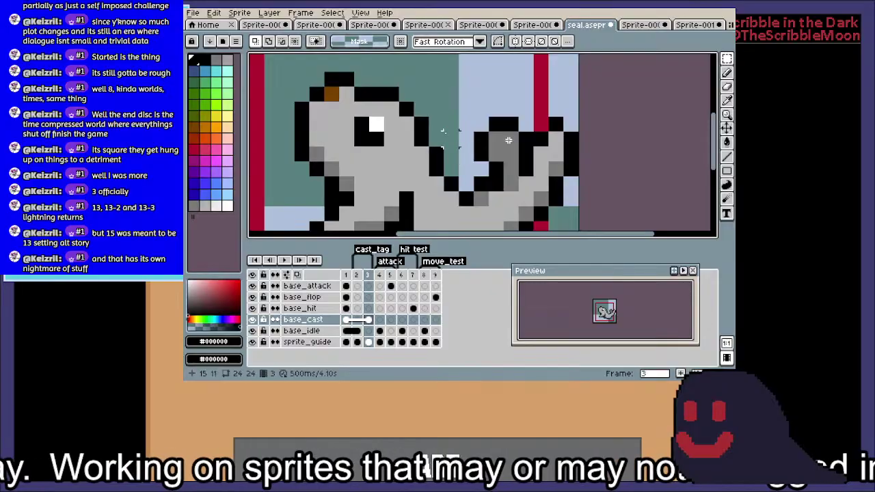
key(i)
key(b)
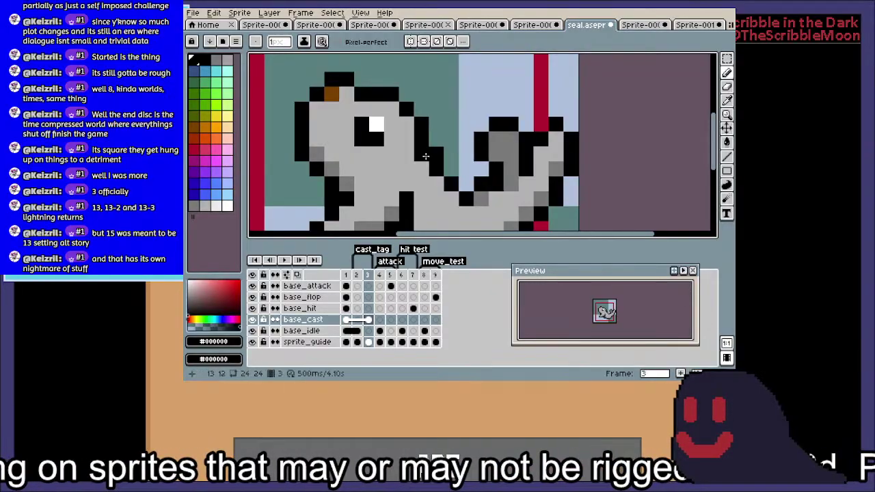
key(e)
click(436, 154)
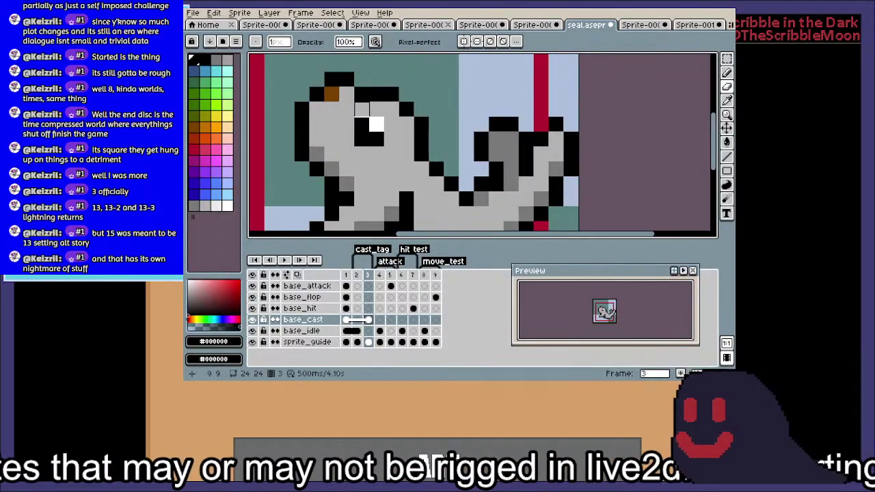
key(b)
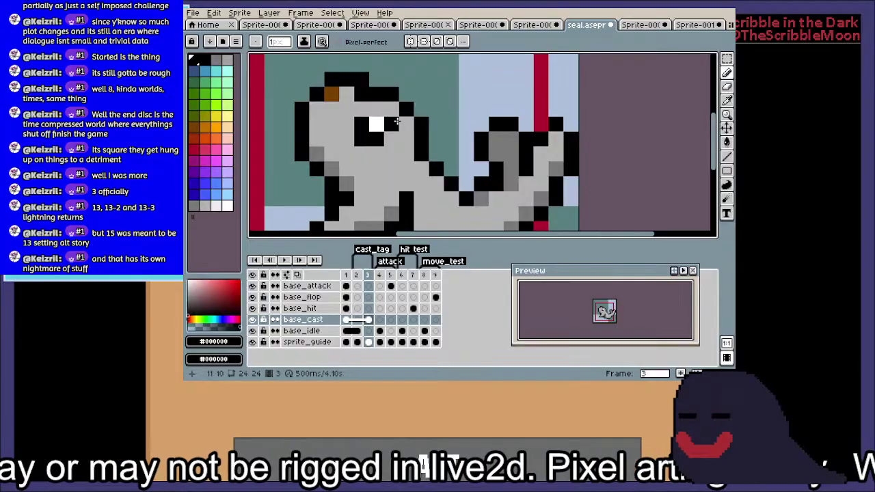
alt+click(367, 103)
scroll(373, 164, down, 2)
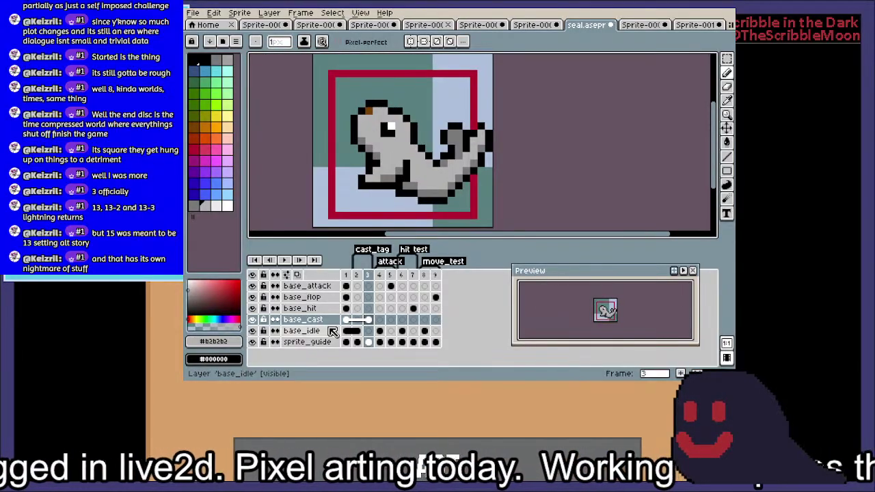
click(285, 259)
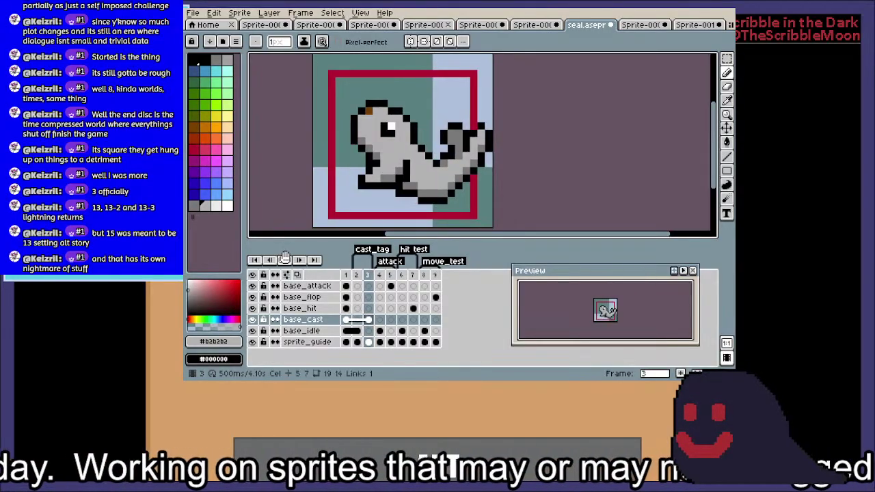
Raise the tip of the front flipper by one pixel and redraw the black chest outline above it
scroll(360, 134, up, 1)
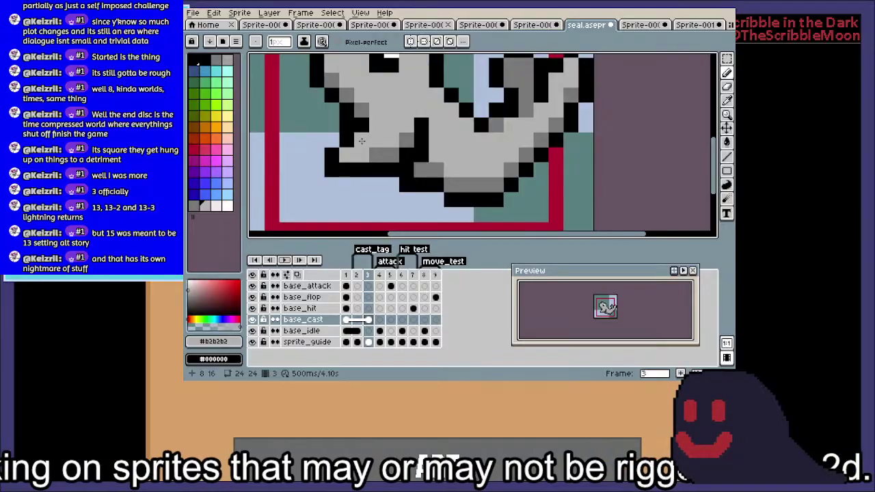
key(m)
mouse_move(370, 130)
mouse_down()
mouse_move(322, 195)
mouse_move(347, 158)
mouse_up()
click(377, 155)
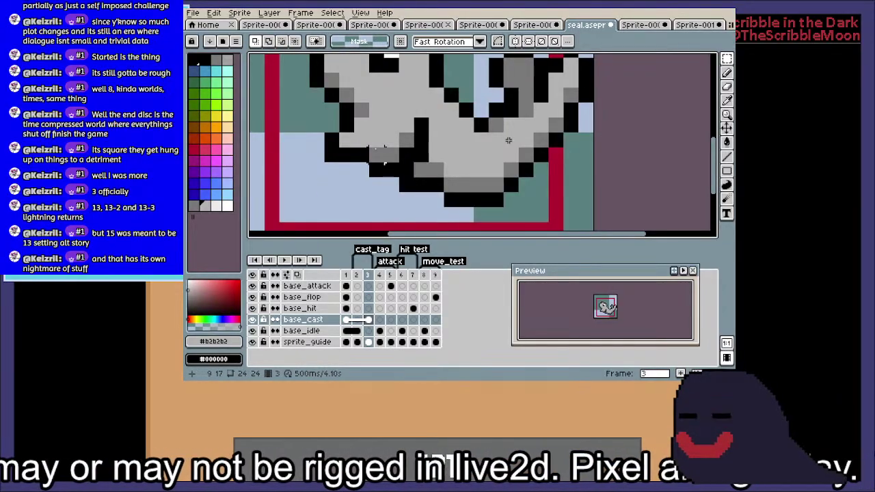
key(b)
alt+click(349, 114)
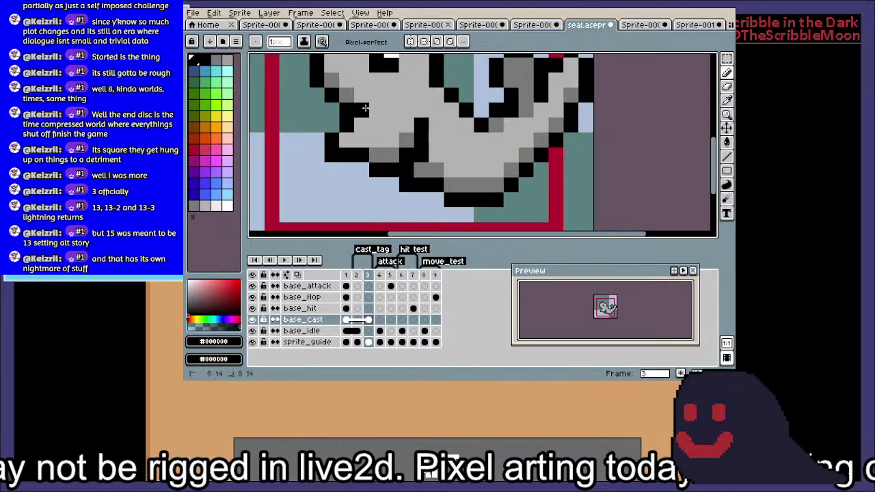
Play the cast_tag animation to check the motion between the idle and cast poses
scroll(413, 172, down, 2)
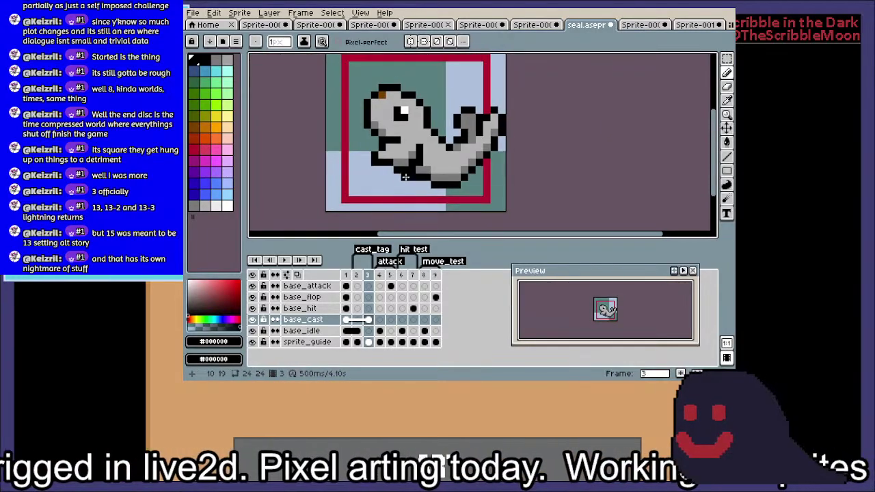
click(284, 260)
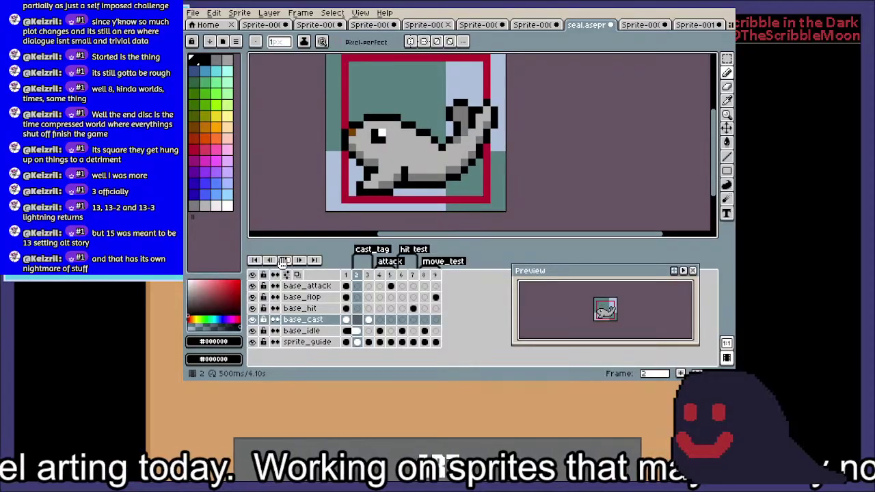
click(284, 259)
Paint a dark red ball with a 4-pixel brush just above the seal's nose in frame 3 of base_cast
drag(428, 158, 419, 187)
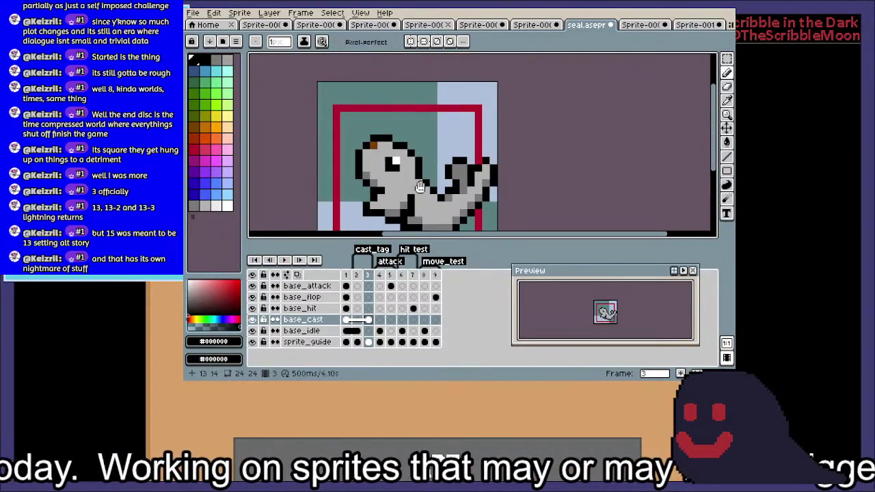
click(195, 149)
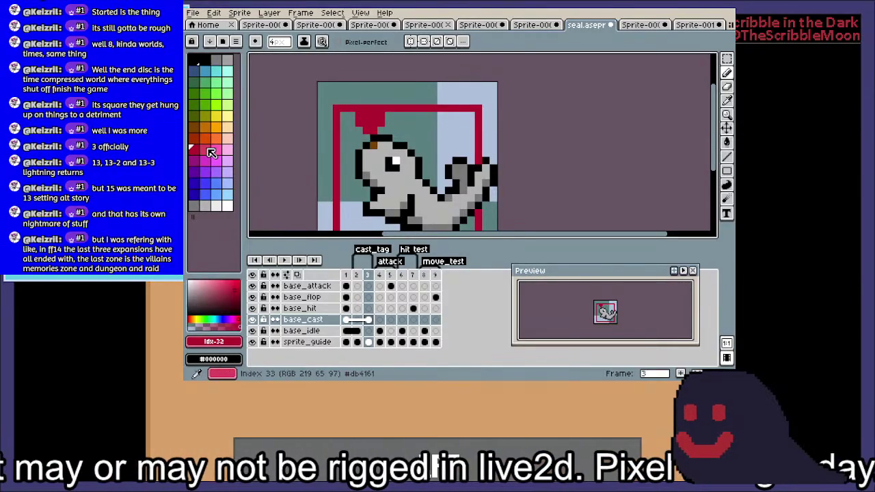
Select the red ball, paint its outer edge pixels black as an outline, and play the cast animation
click(195, 61)
scroll(343, 128, up, 2)
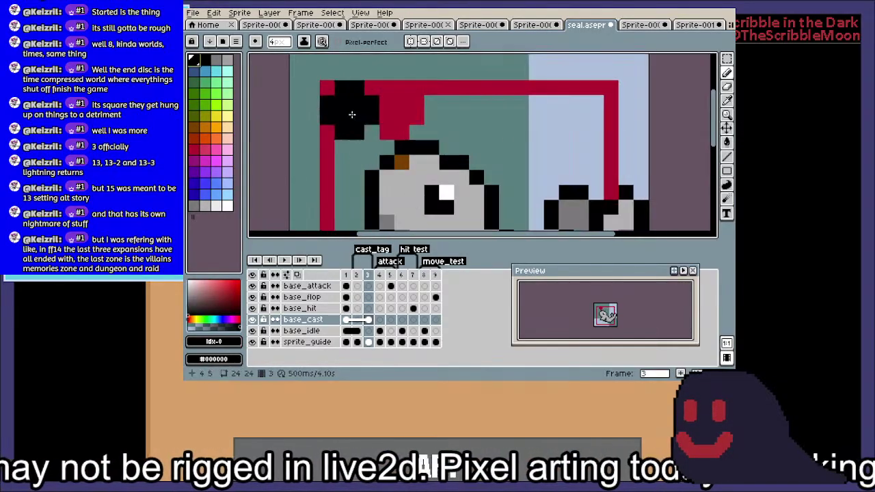
key(w)
click(385, 113)
key(b)
key(ctrl+z)
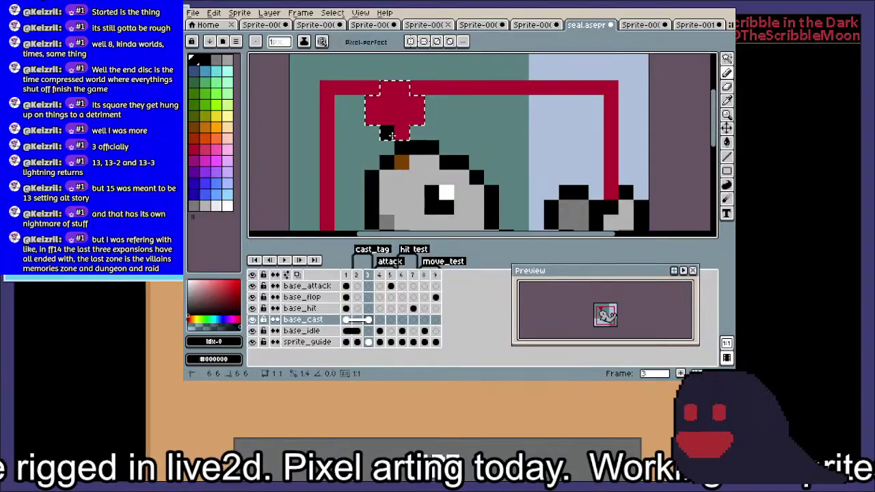
shift+click(400, 88)
shift+click(386, 88)
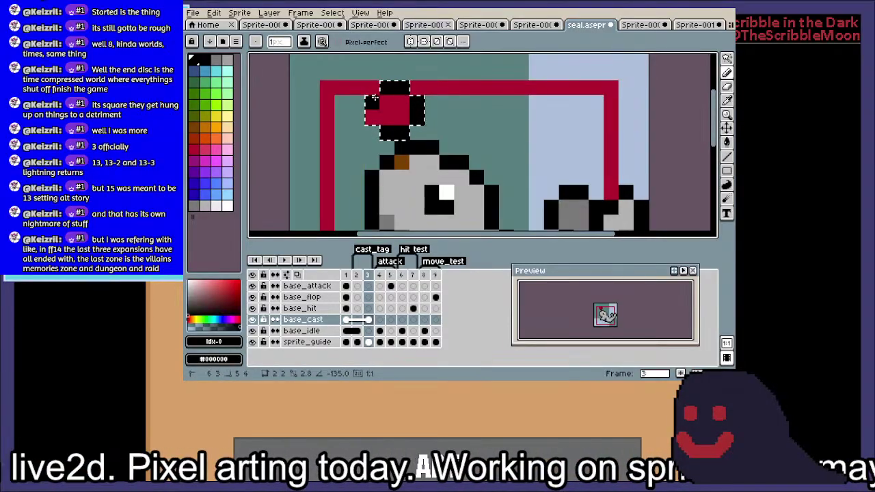
shift+click(372, 103)
shift+click(371, 115)
scroll(517, 154, down, 4)
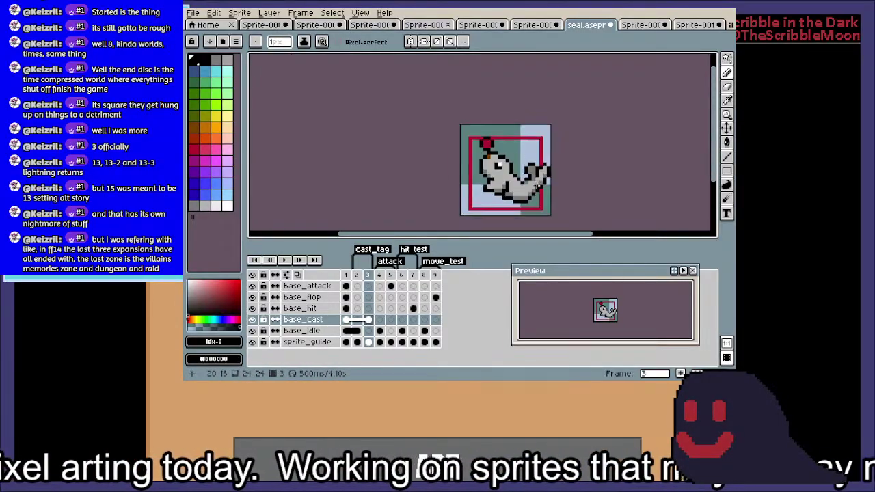
drag(512, 168, 495, 159)
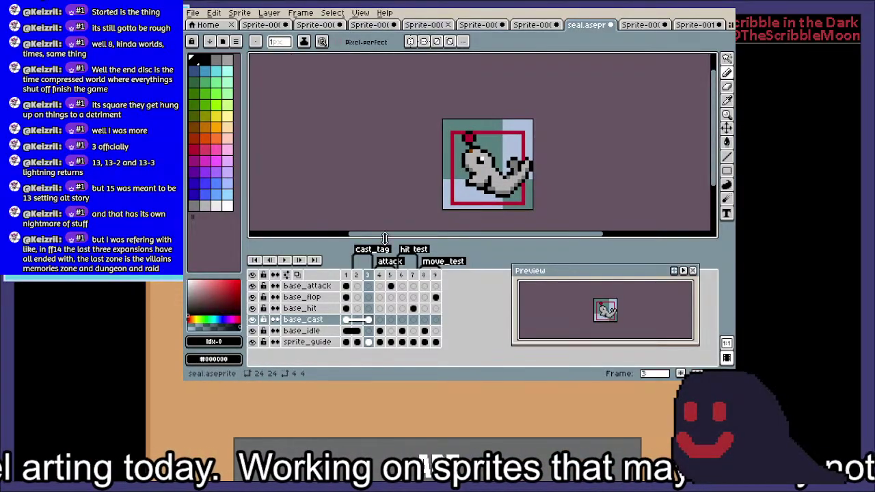
click(279, 260)
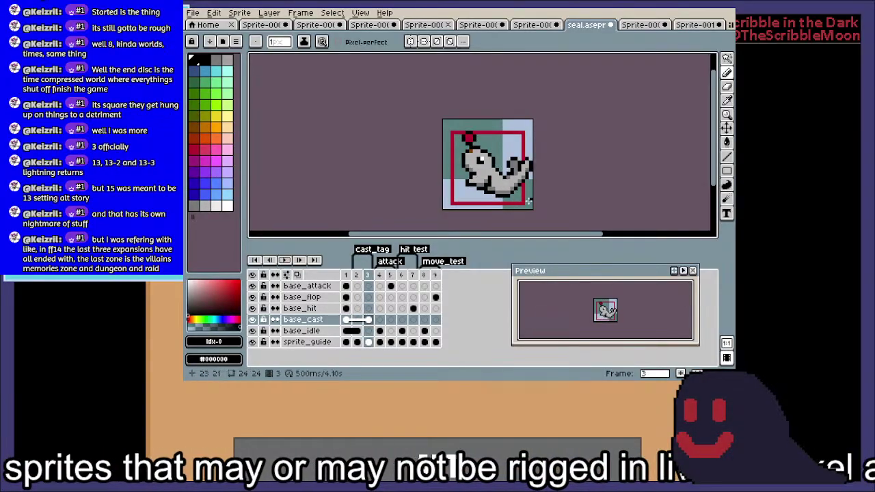
Erase and redraw the black outline under the rear belly in one-pixel steps so it slopes up higher toward the tail
scroll(529, 200, up, 5)
key(e)
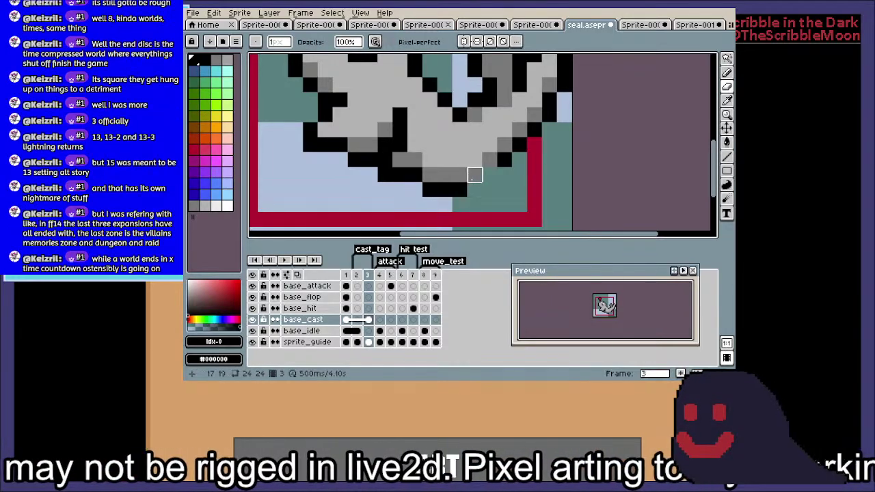
key(b)
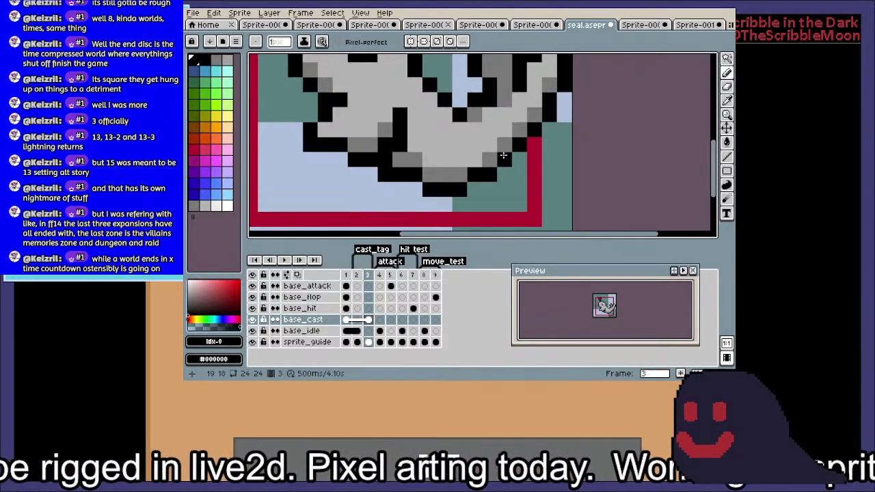
key(e)
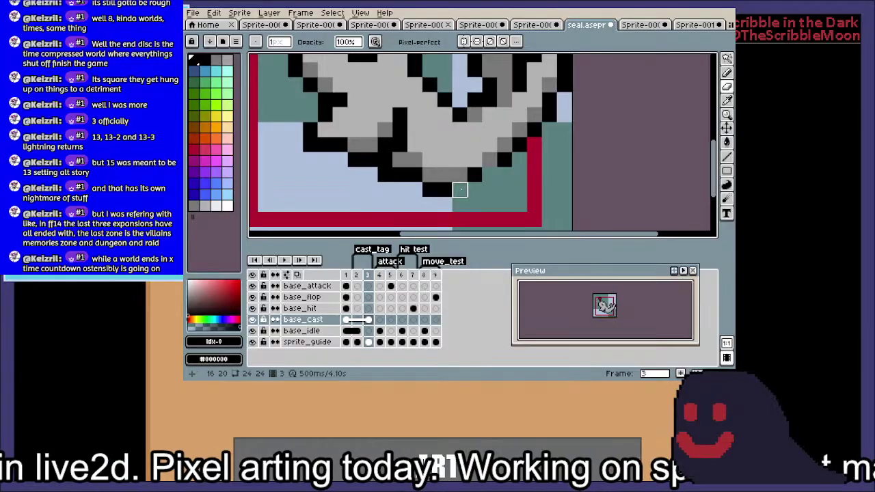
key(b)
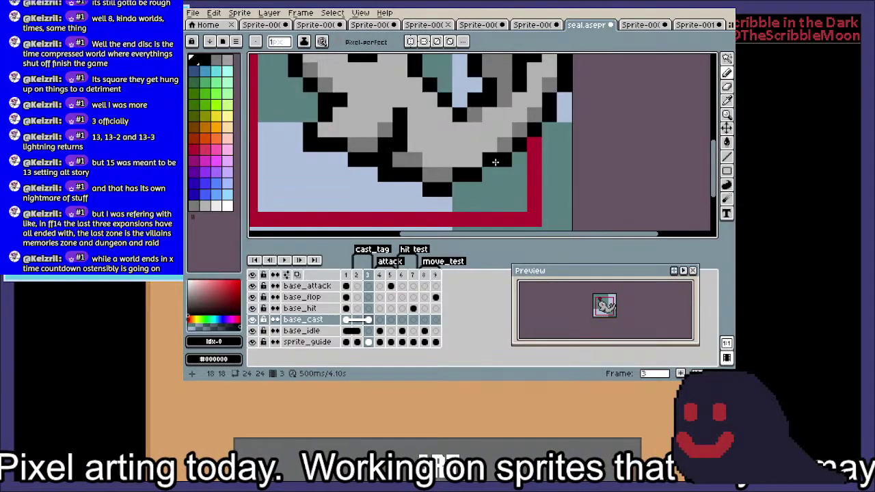
Shift the 3 by 9 pixel area at the end of the tail one pixel down
scroll(528, 137, up, 5)
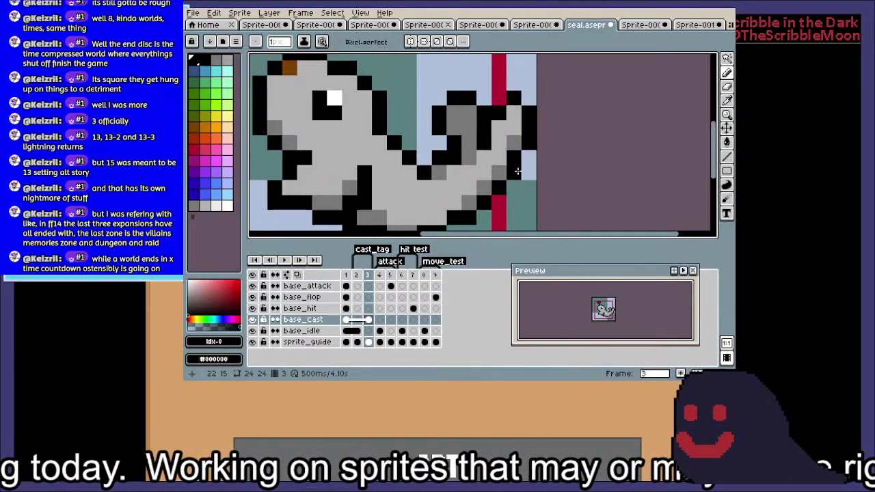
key(m)
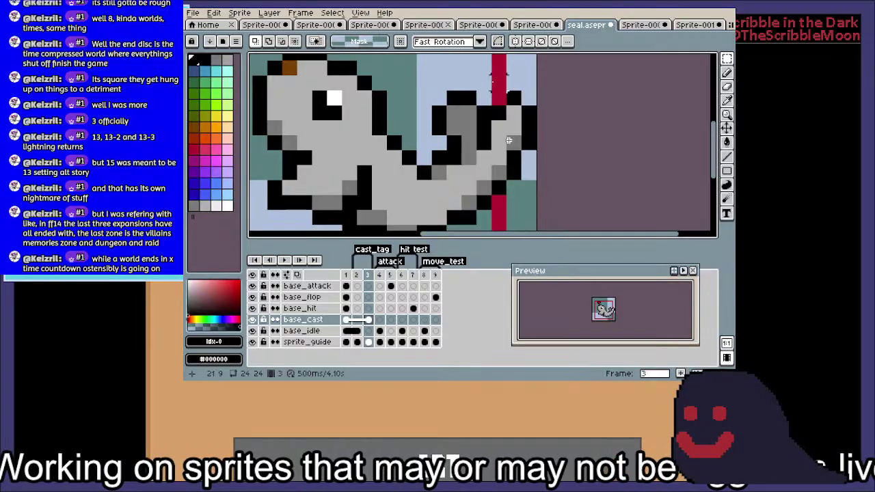
drag(489, 73, 537, 210)
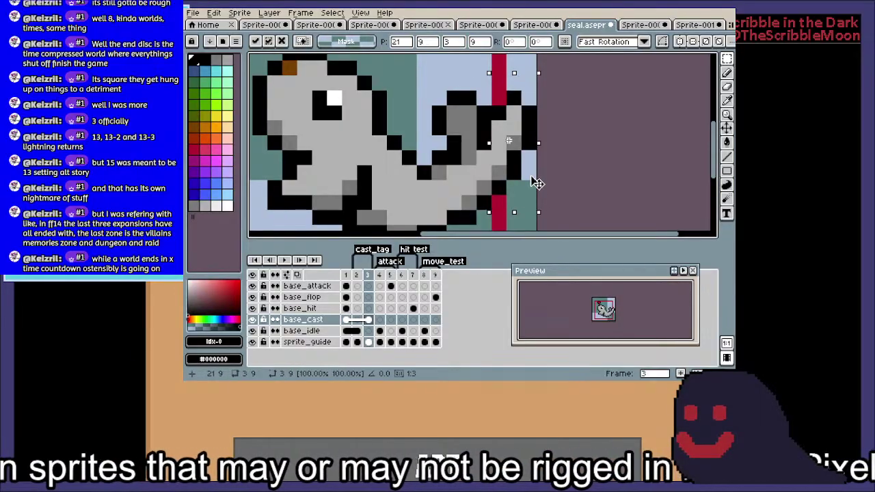
drag(532, 176, 531, 185)
click(463, 192)
drag(463, 191, 481, 142)
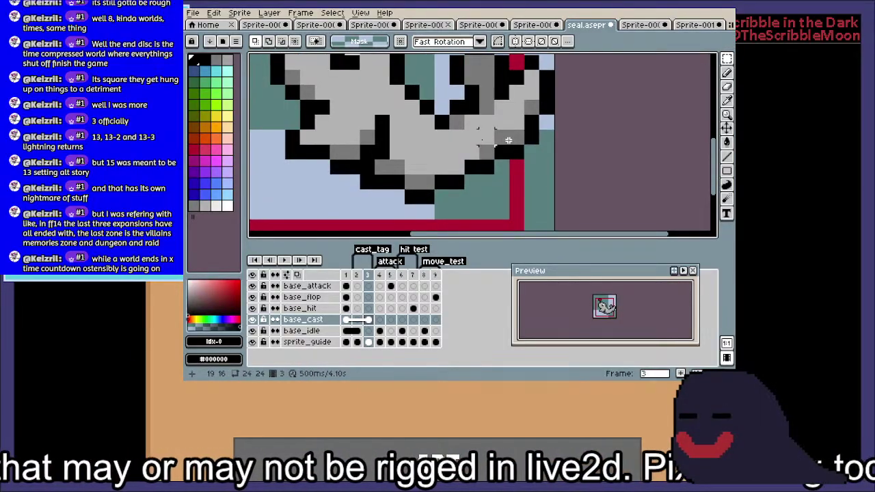
Extend the #797979 shading along the underside between belly and tail, and play the cast animation
key(i)
click(431, 181)
key(b)
drag(442, 169, 462, 161)
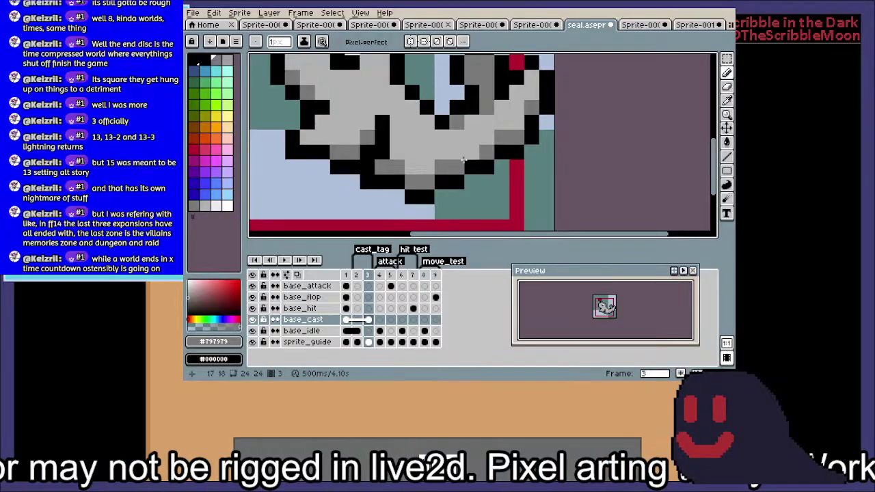
scroll(462, 162, down, 4)
scroll(456, 182, up, 4)
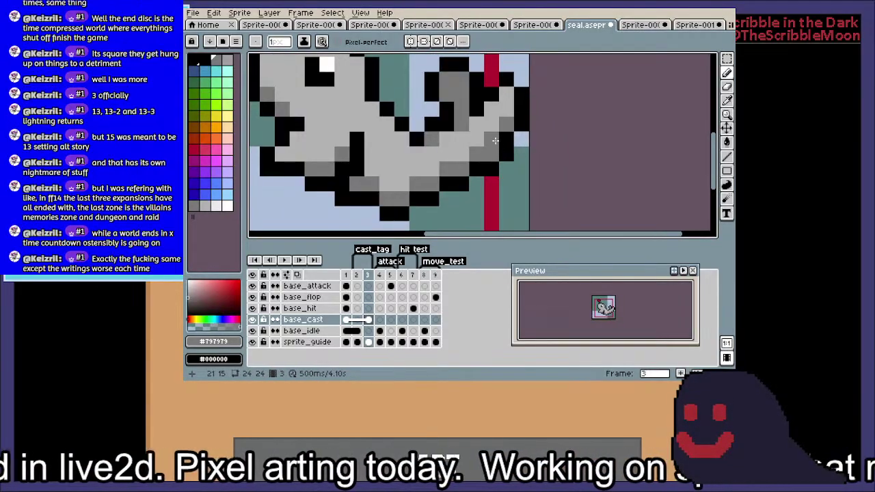
scroll(495, 140, down, 2)
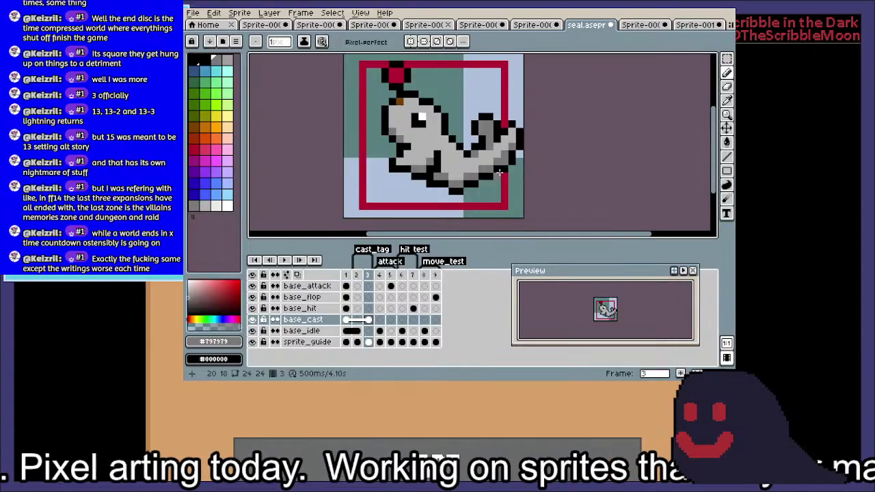
click(286, 259)
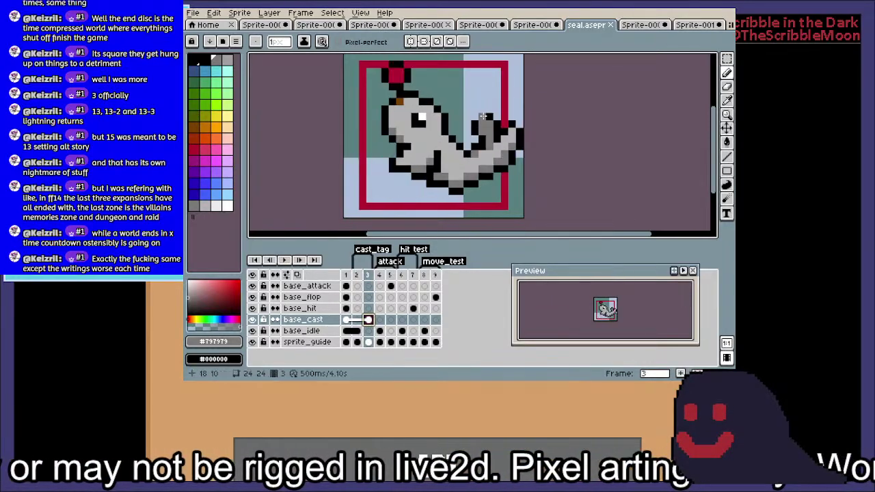
Shift the upper part of the rear tail fluke one pixel to the right and play the cast animation
scroll(492, 115, up, 5)
drag(504, 165, 488, 58)
key(m)
drag(503, 101, 412, 75)
drag(412, 132, 382, 101)
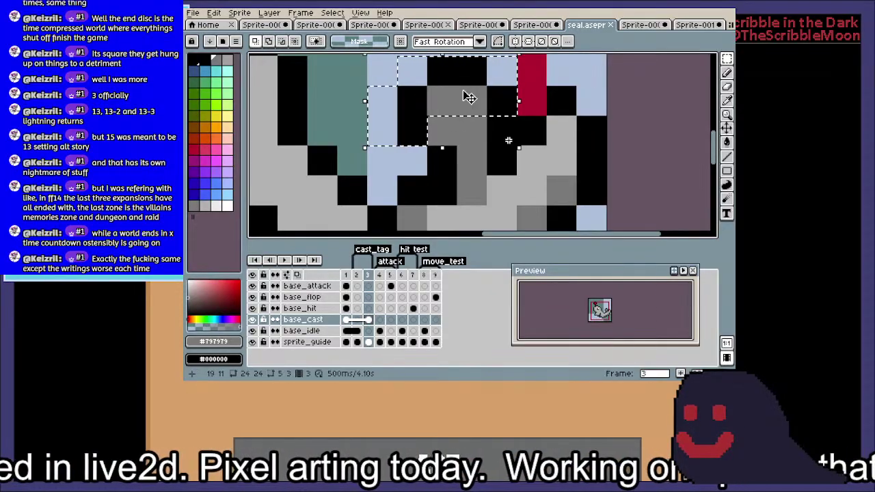
drag(469, 92, 490, 95)
key(ctrl+d)
scroll(526, 140, down, 4)
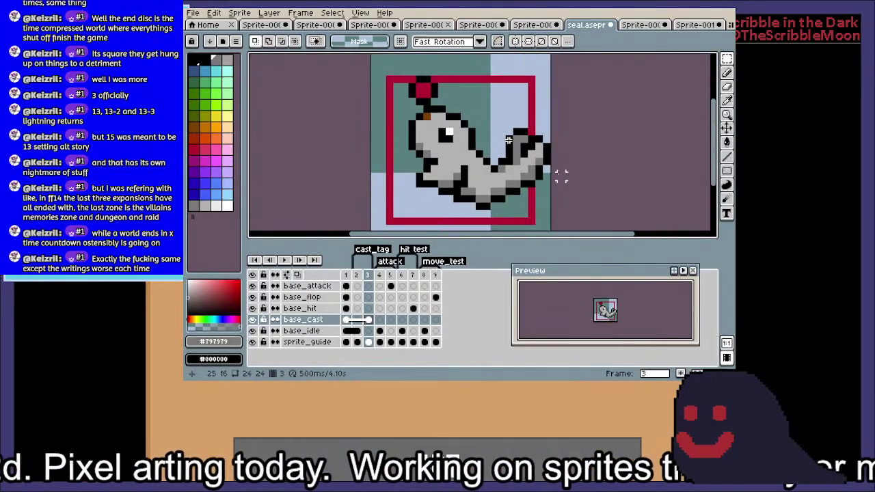
click(284, 260)
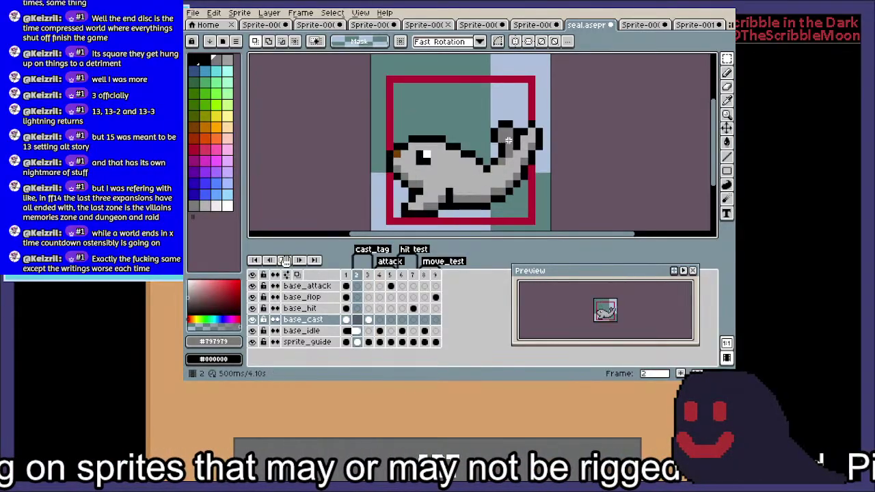
click(283, 260)
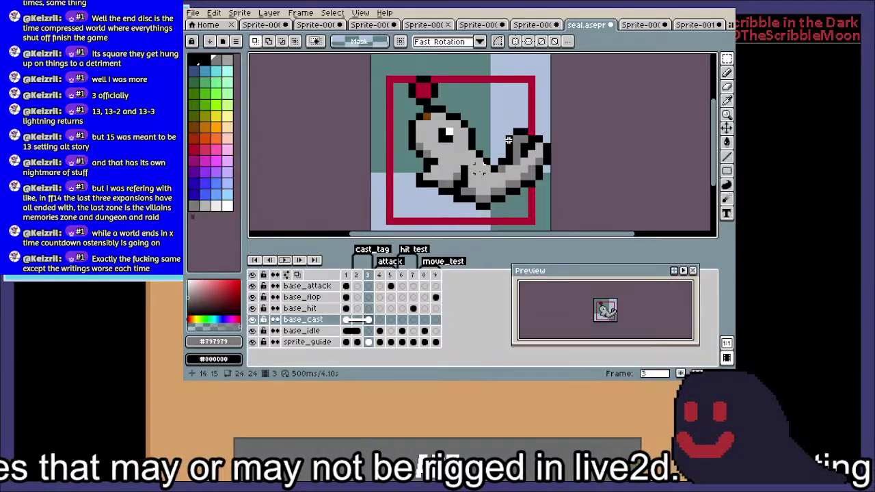
Try adding black outline pixels at the base of the neck where it meets the back
scroll(508, 139, up, 4)
drag(502, 148, 492, 156)
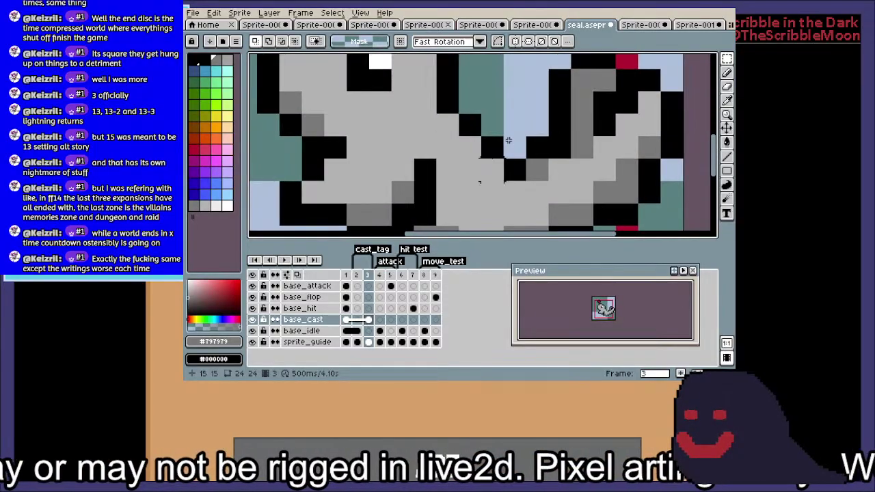
key(i)
click(516, 170)
key(b)
click(500, 170)
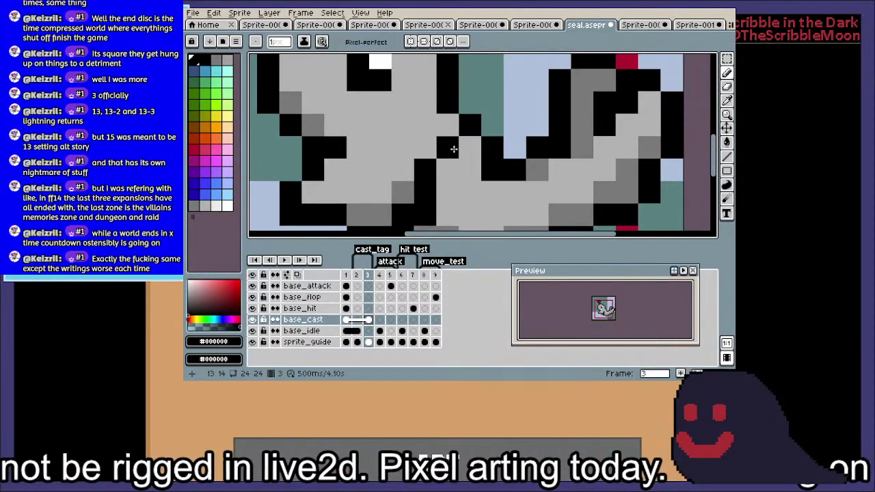
click(465, 150)
scroll(465, 149, down, 3)
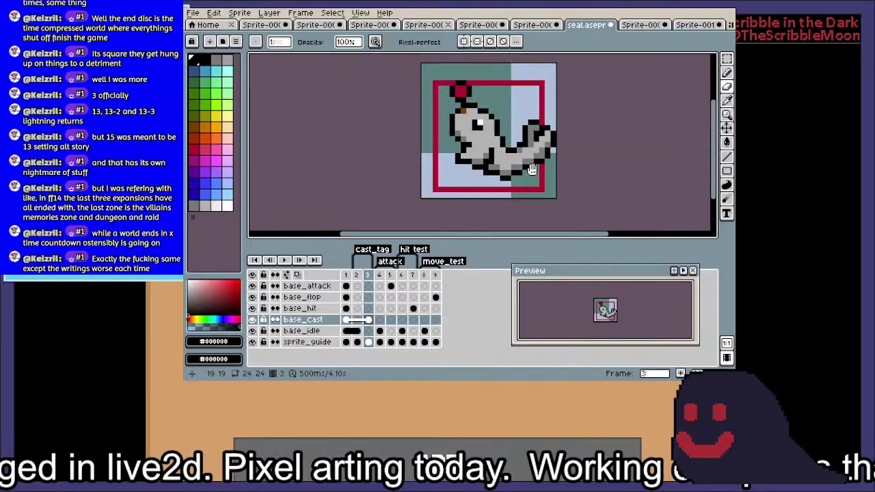
Straighten the black back outline between neck and tail one pixel higher and fill the pixels beneath it with #b2b2b2
scroll(513, 150, up, 2)
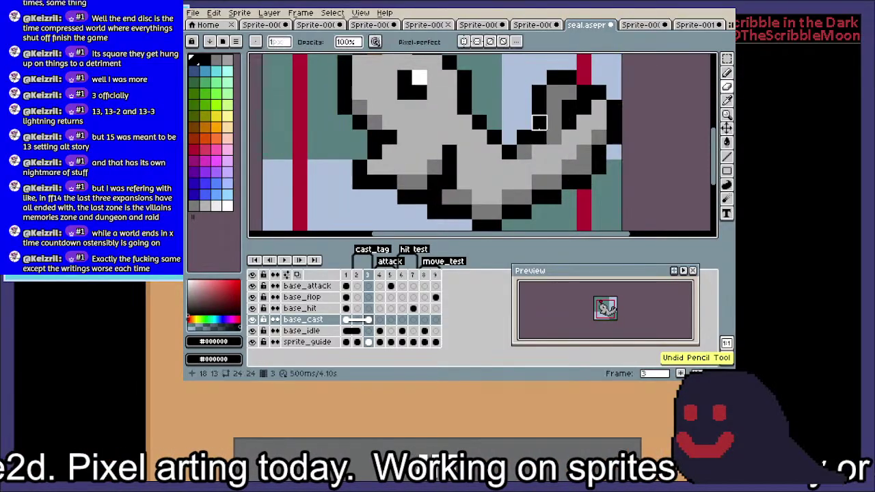
key(i)
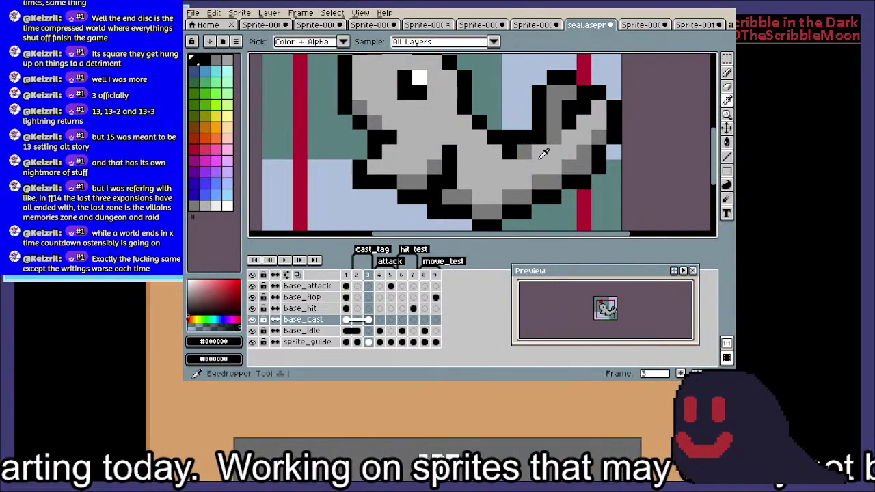
click(547, 153)
key(b)
drag(525, 152, 499, 151)
scroll(499, 152, down, 2)
scroll(513, 130, up, 2)
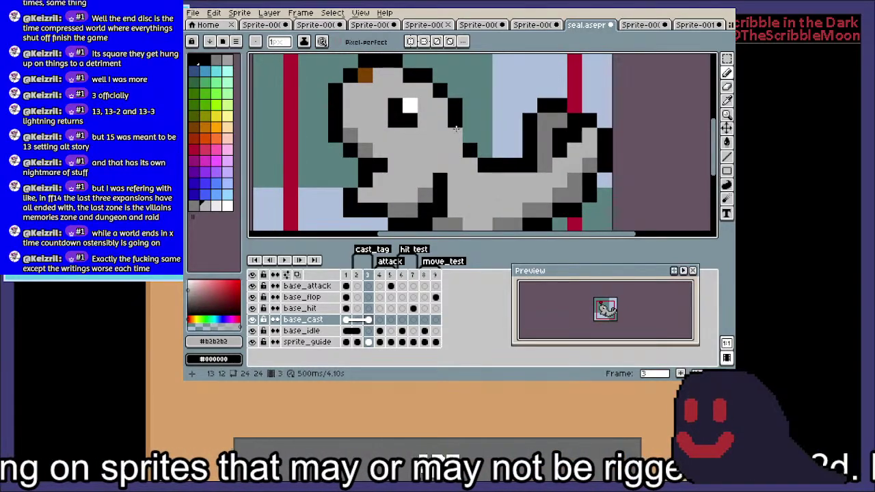
Move the black outline behind the neck outward, fill the inner pixels with #b2b2b2, and play the cast animation
alt+click(455, 133)
click(441, 165)
key(alt)
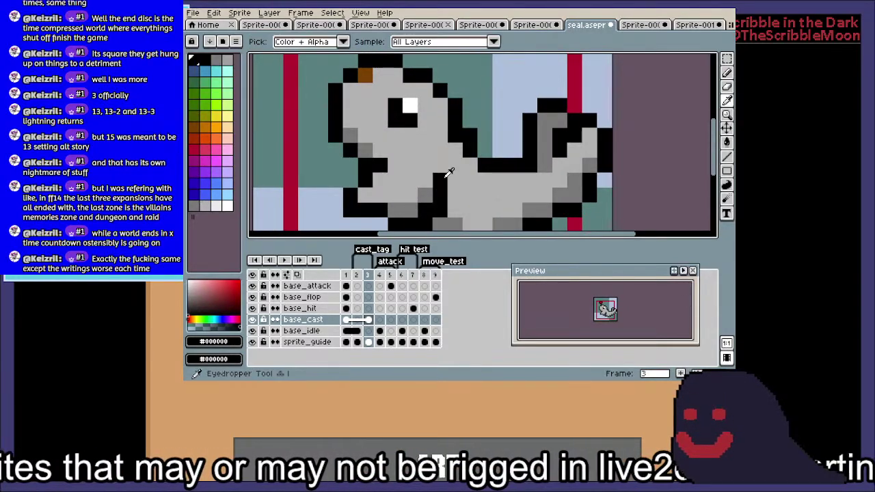
alt+click(445, 156)
scroll(448, 153, down, 2)
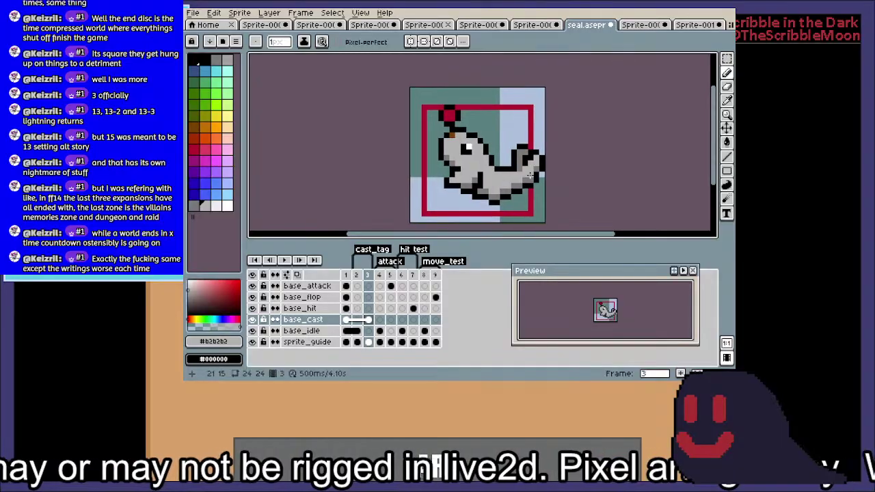
click(284, 260)
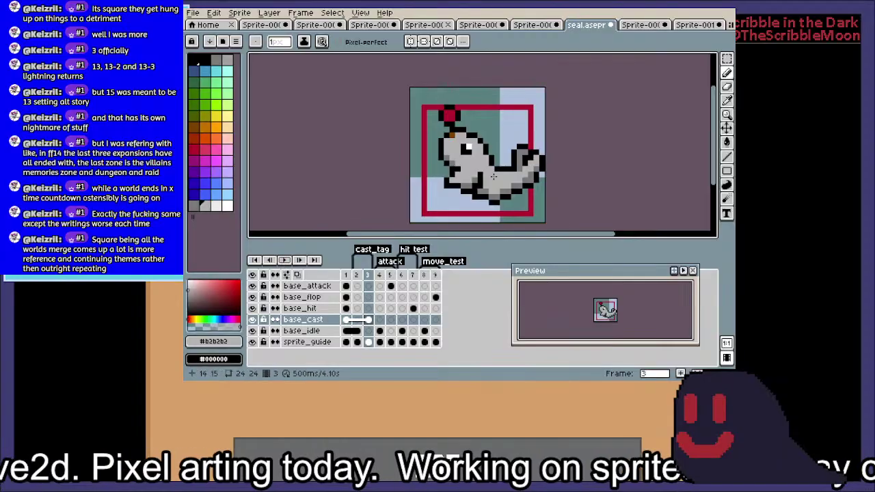
Raise the black outline by one pixel where the base of the neck meets the back
scroll(501, 164, up, 3)
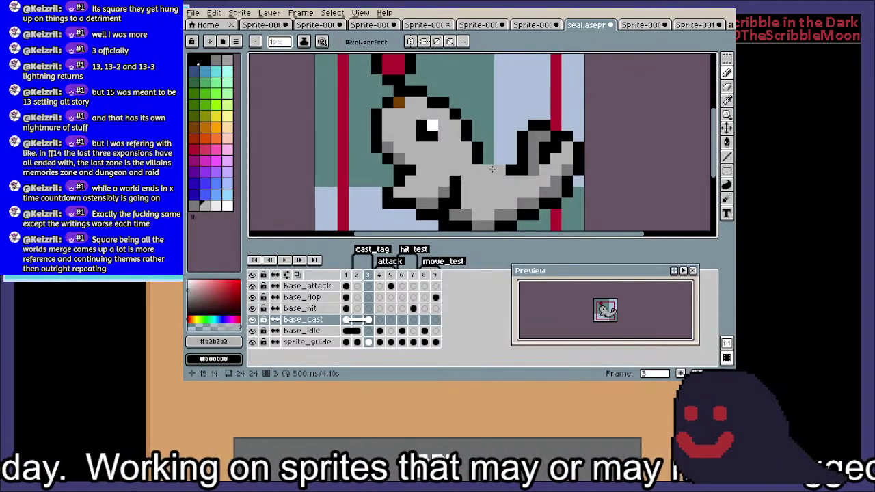
key(i)
click(511, 167)
key(b)
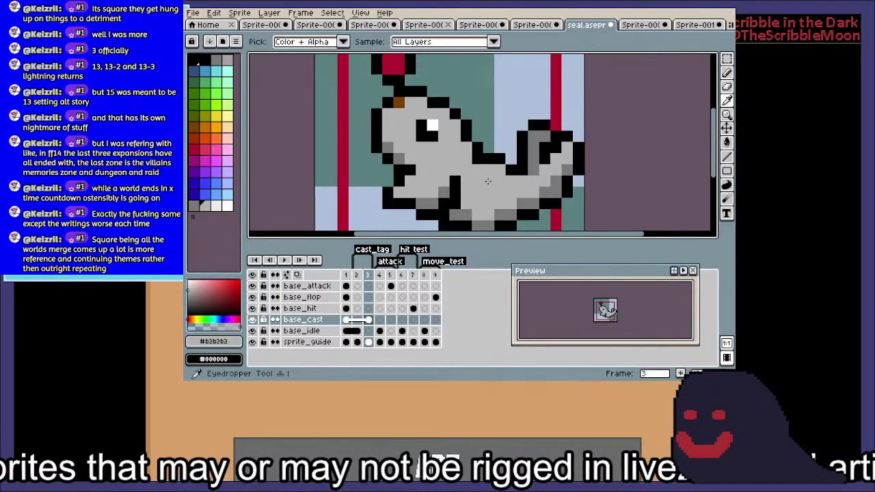
Touch up the base of the neck with #b2b2b2 and play the cast animation
alt+click(473, 161)
scroll(472, 161, down, 1)
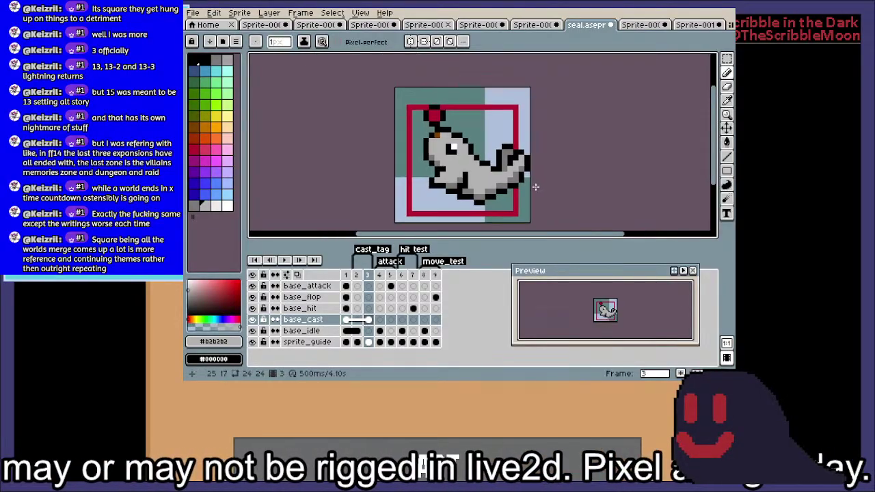
click(284, 260)
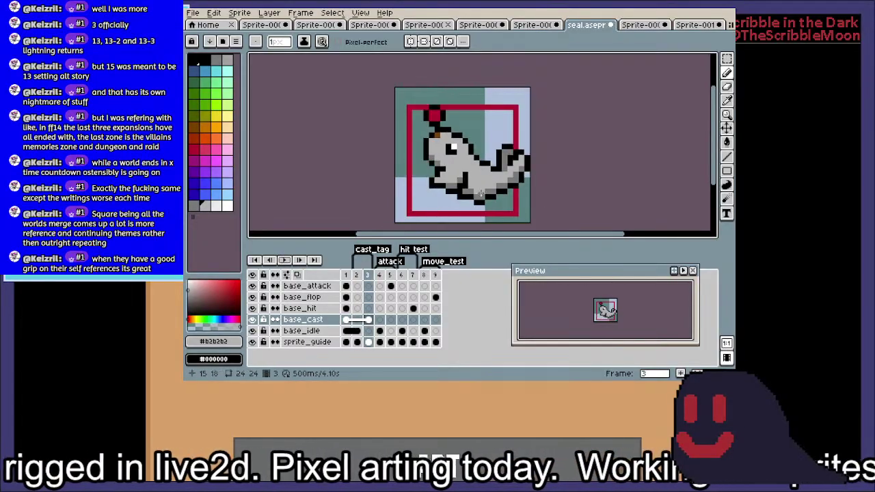
Redraw the black outline pixels where the base of the neck meets the back, stepping them diagonally
scroll(481, 171, up, 3)
key(m)
mouse_move(504, 154)
mouse_down()
mouse_move(484, 163)
mouse_move(489, 185)
mouse_up()
click(508, 140)
key(i)
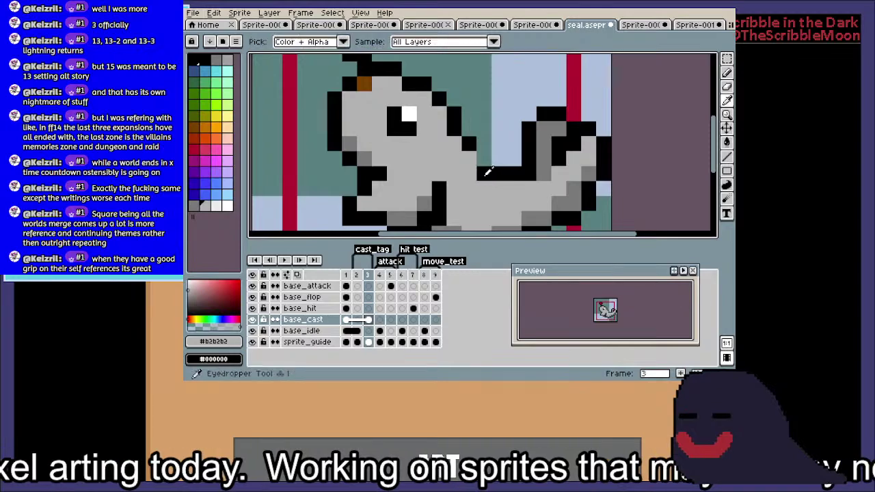
click(484, 175)
key(b)
scroll(464, 161, down, 2)
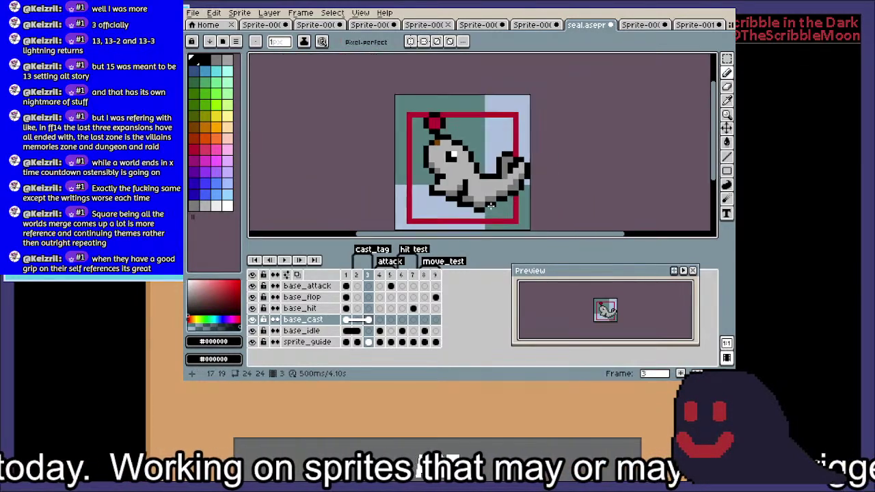
scroll(465, 161, up, 2)
click(488, 192)
key(ctrl+z)
click(492, 155)
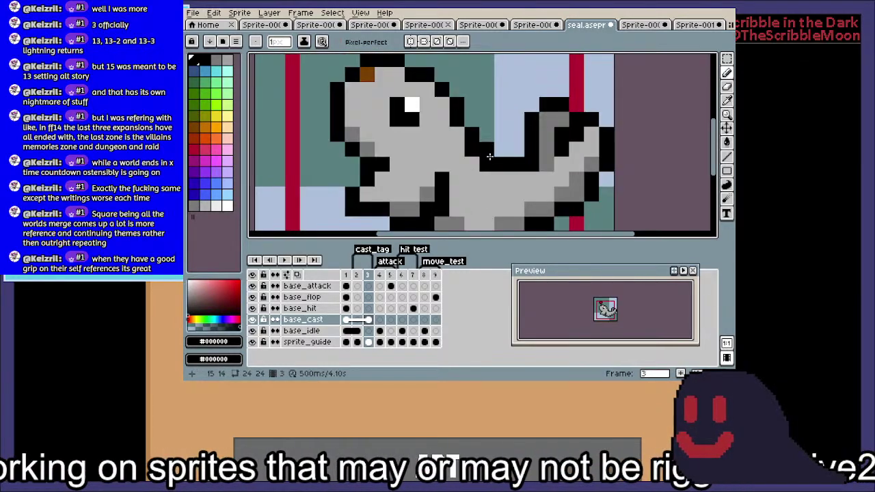
Thin the neck-to-back outline to one pixel by filling its inner black pixels with #b2b2b2
alt+click(509, 178)
click(486, 167)
click(467, 150)
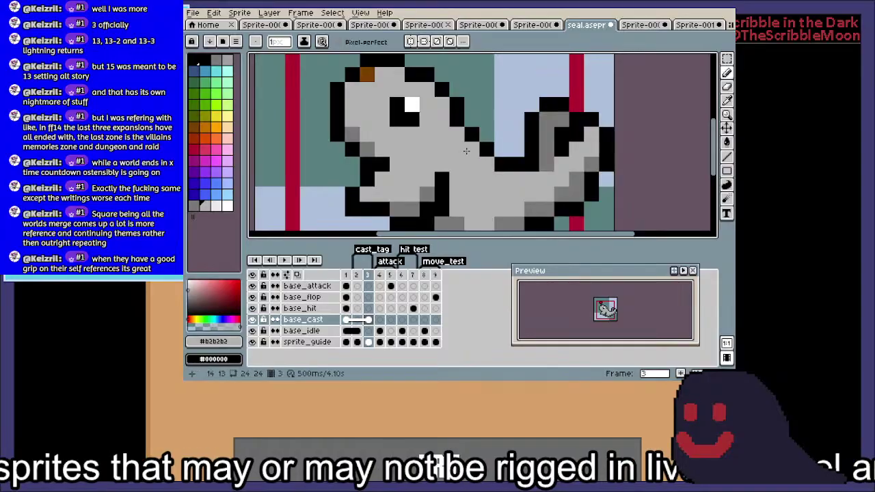
scroll(466, 150, down, 2)
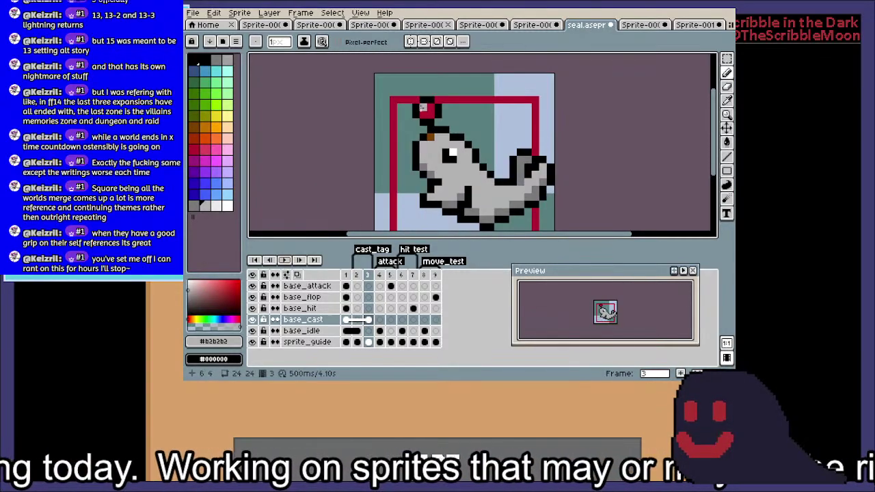
Add a #ffffff highlight pixel to the red ball, and play and stop the cast animation
alt+click(452, 153)
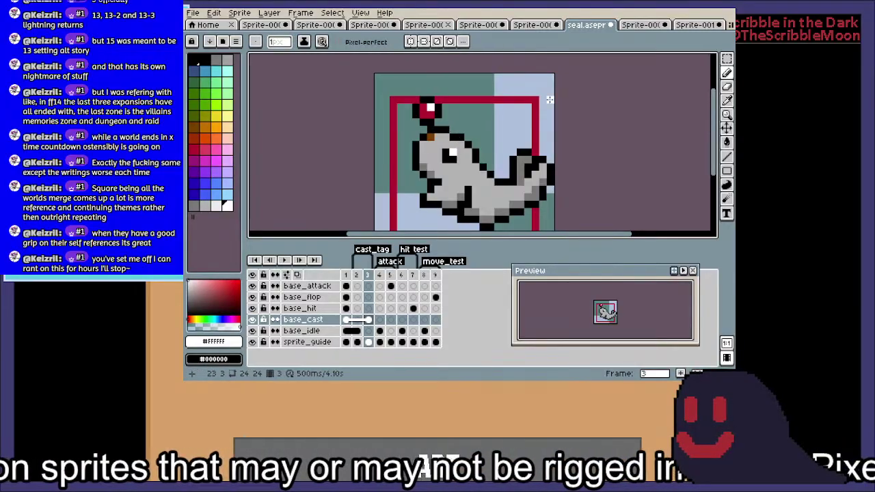
scroll(551, 101, down, 2)
drag(551, 102, 511, 92)
scroll(511, 125, up, 2)
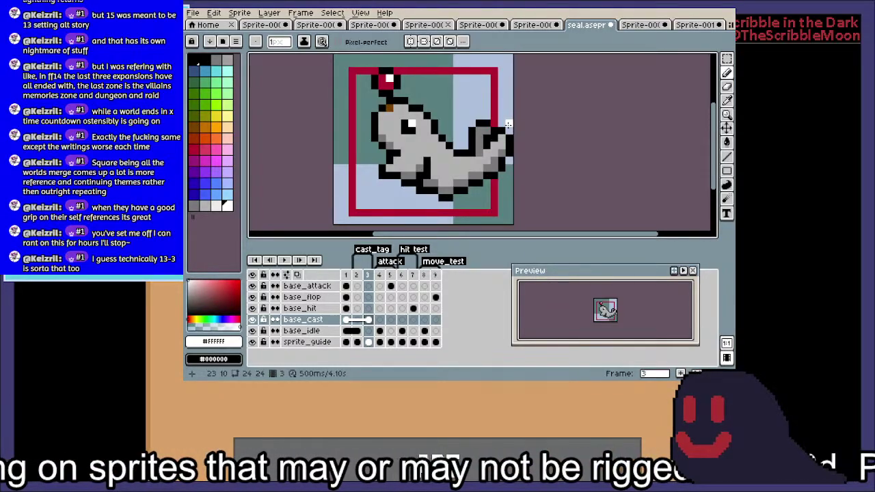
scroll(509, 138, down, 2)
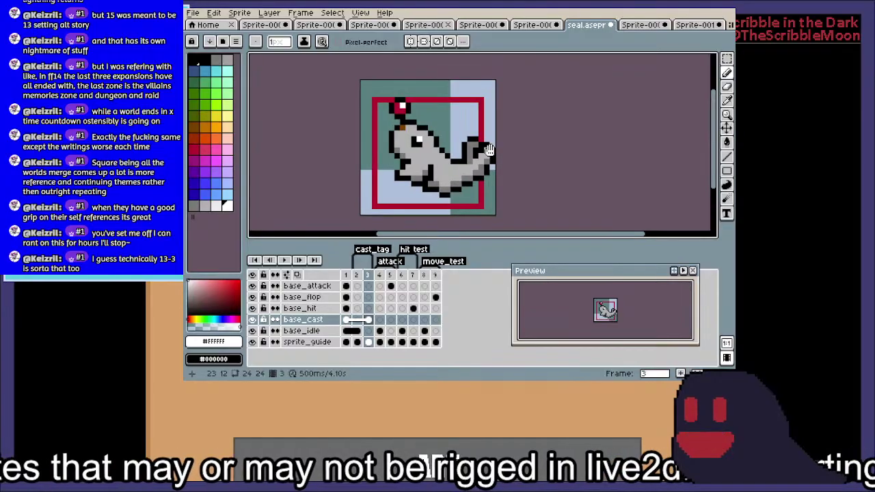
click(284, 260)
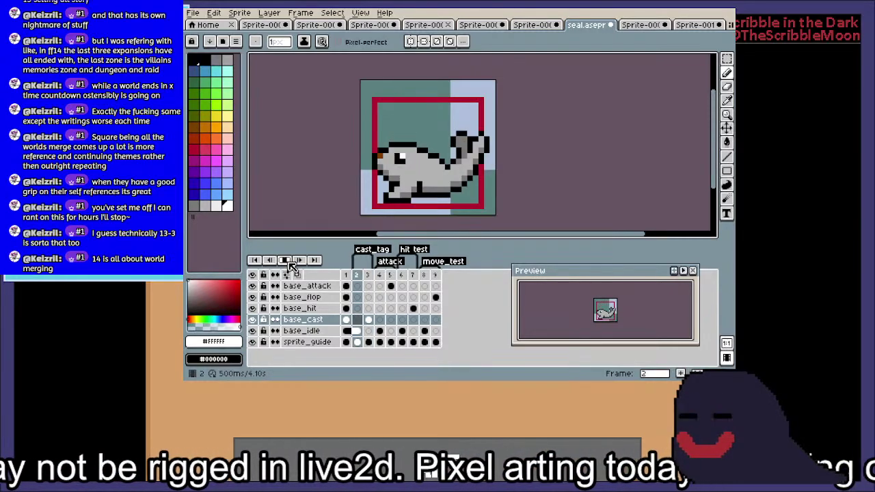
click(291, 267)
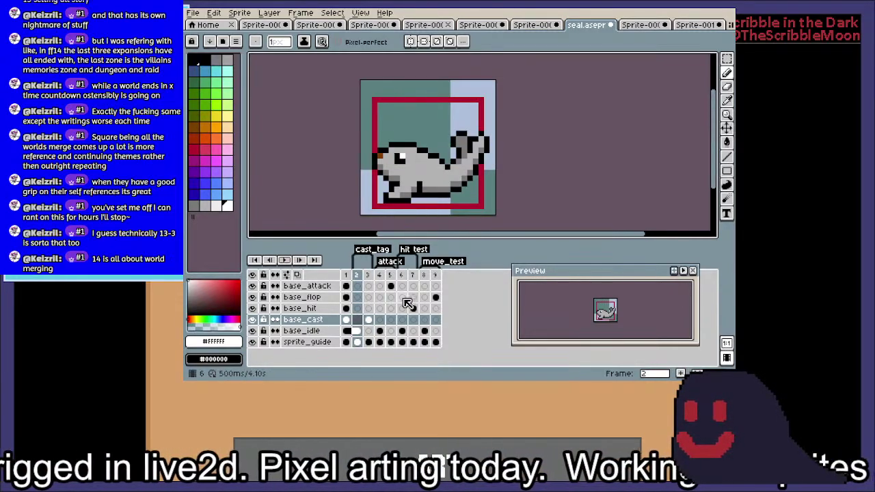
On base_cast frame 3, extend the lowest black belly outline two pixels toward the seal's front
click(368, 320)
scroll(443, 194, up, 5)
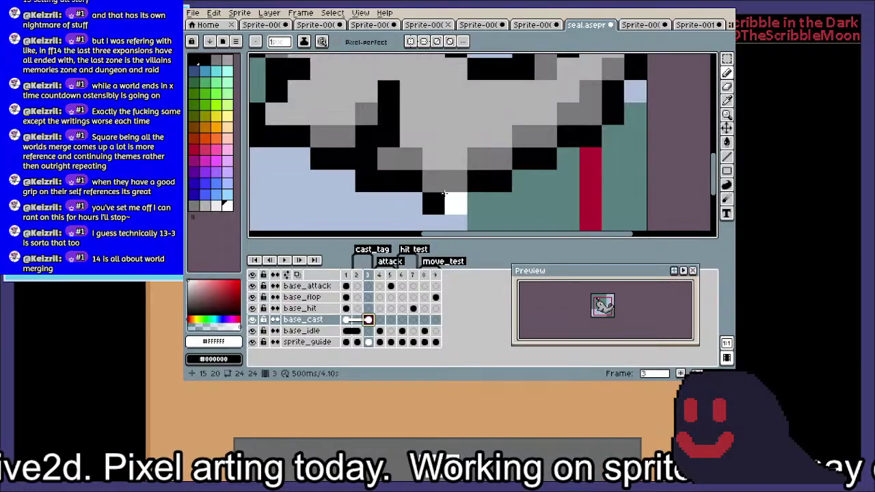
right_click(437, 198)
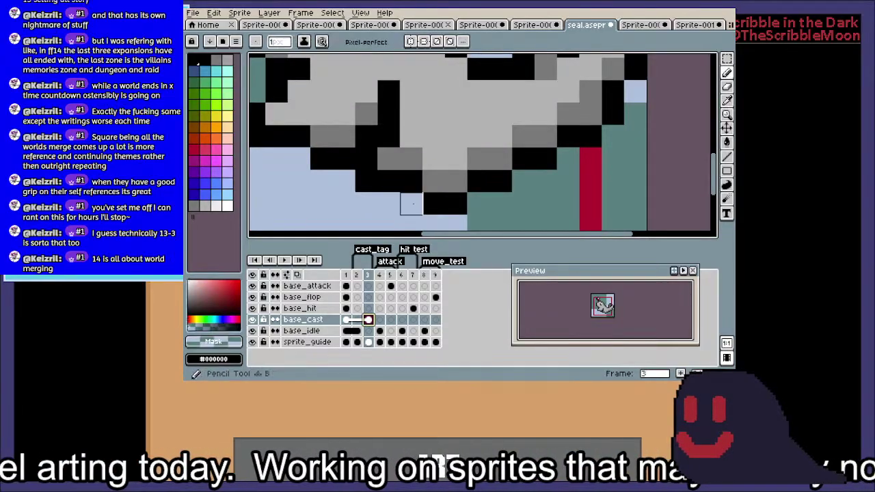
alt+click(410, 201)
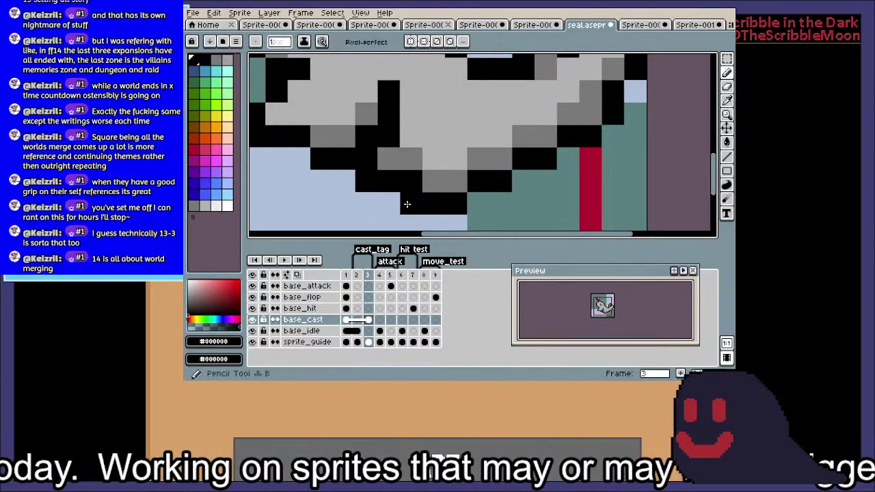
click(394, 202)
Recolor the two black pixels above the extended belly outline with the #797979 shadow grey
alt+click(410, 159)
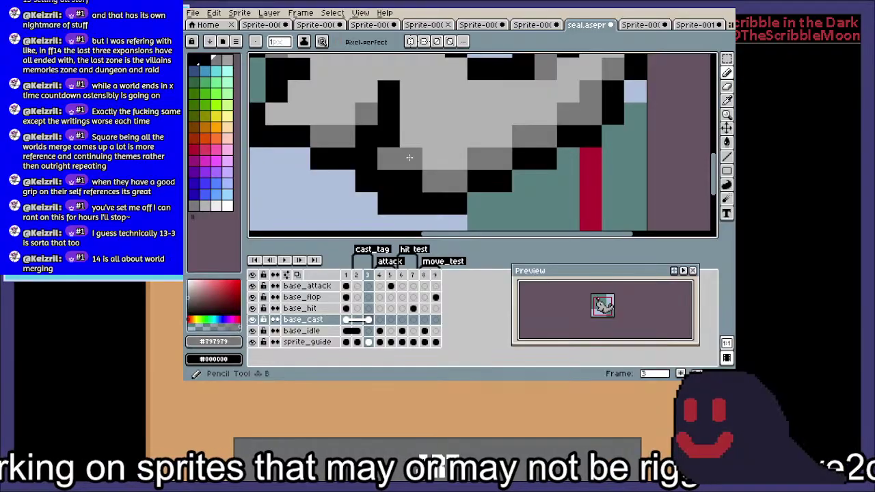
click(402, 186)
click(389, 182)
scroll(413, 182, down, 3)
scroll(376, 181, up, 4)
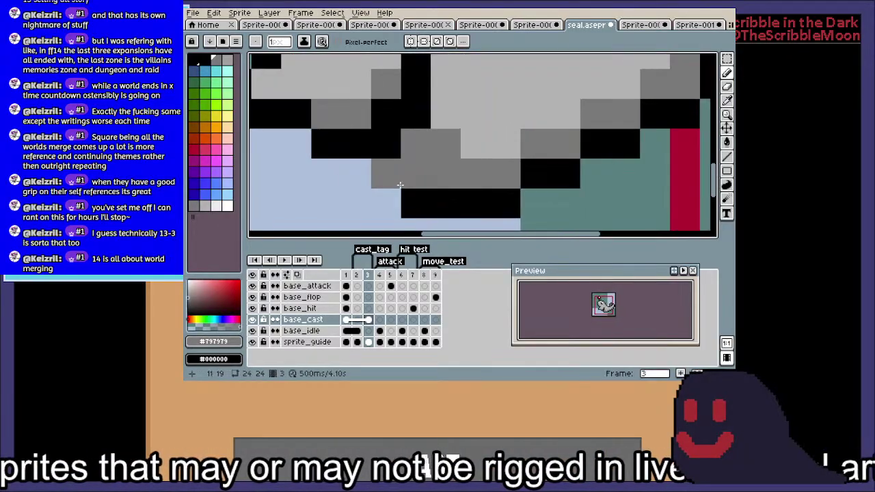
scroll(547, 178, down, 3)
drag(564, 166, 530, 195)
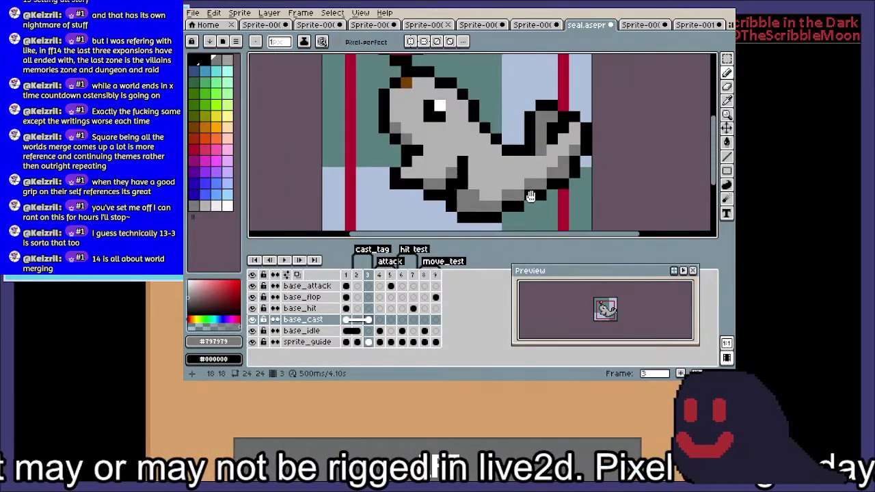
Lighten the inner belly shadow pixel behind the flipper to #b2b2b2 and save the file
scroll(472, 203, up, 1)
key(alt)
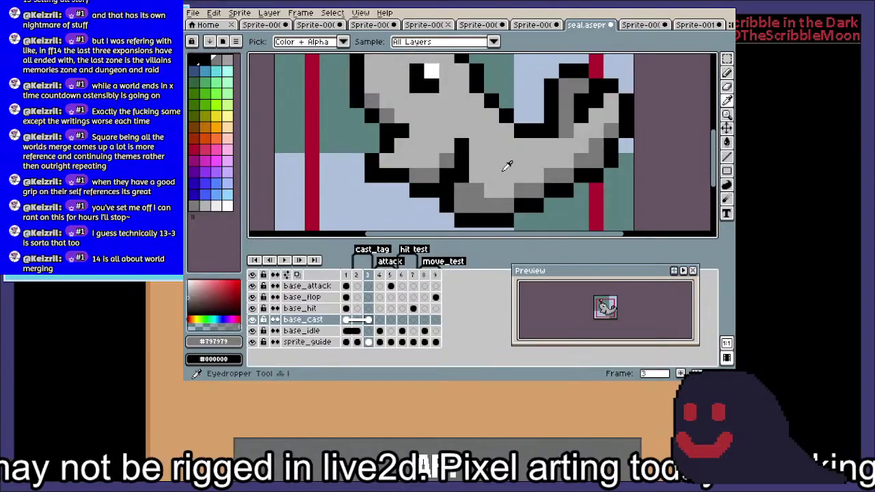
click(504, 171)
click(476, 190)
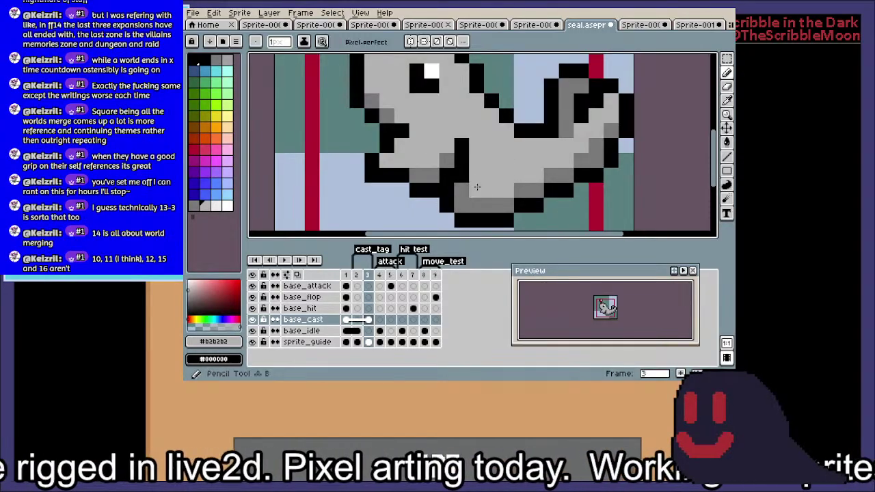
key(ctrl+s)
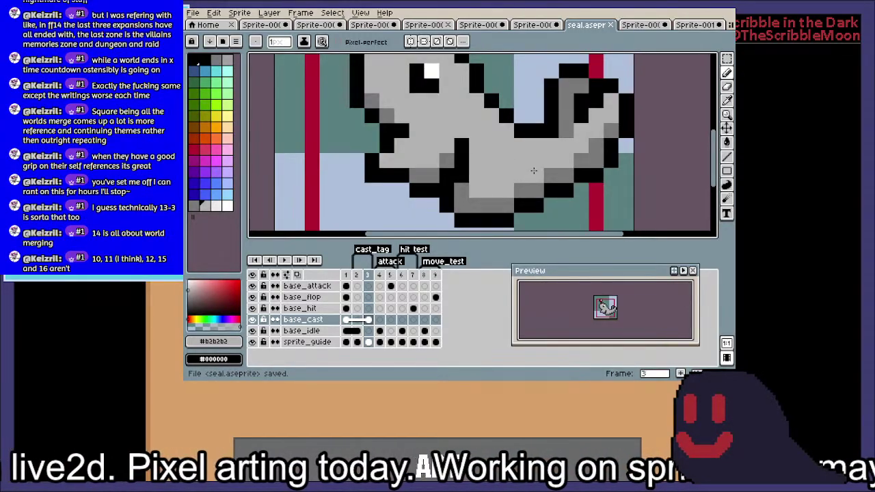
Play the cast animation, stop it and view frame 2 to check the motion between the two poses
scroll(533, 170, down, 1)
drag(479, 171, 421, 153)
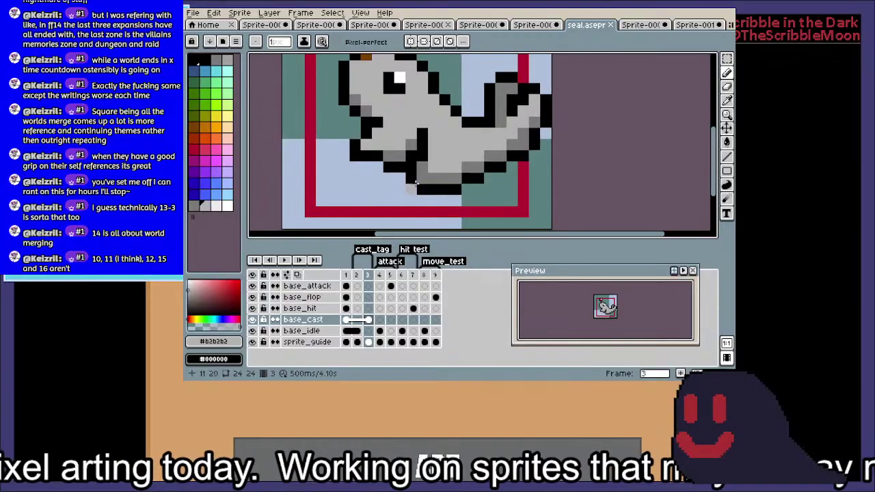
scroll(403, 178, down, 1)
scroll(445, 164, up, 1)
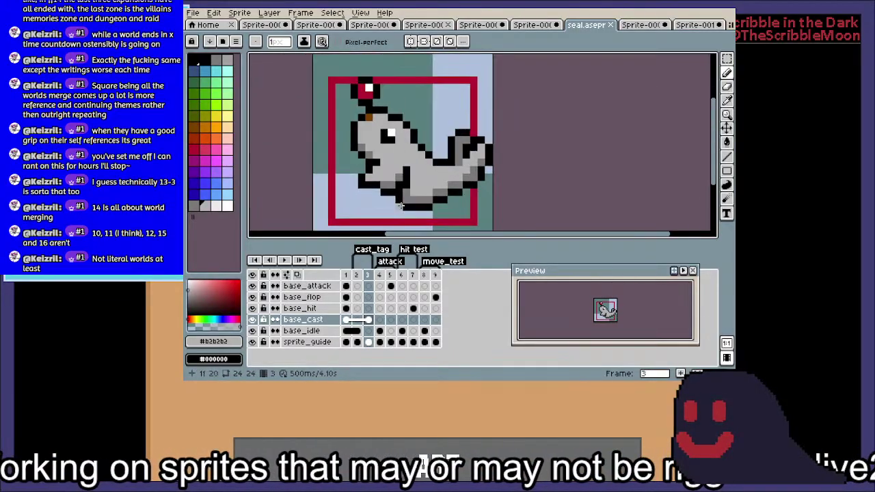
click(284, 260)
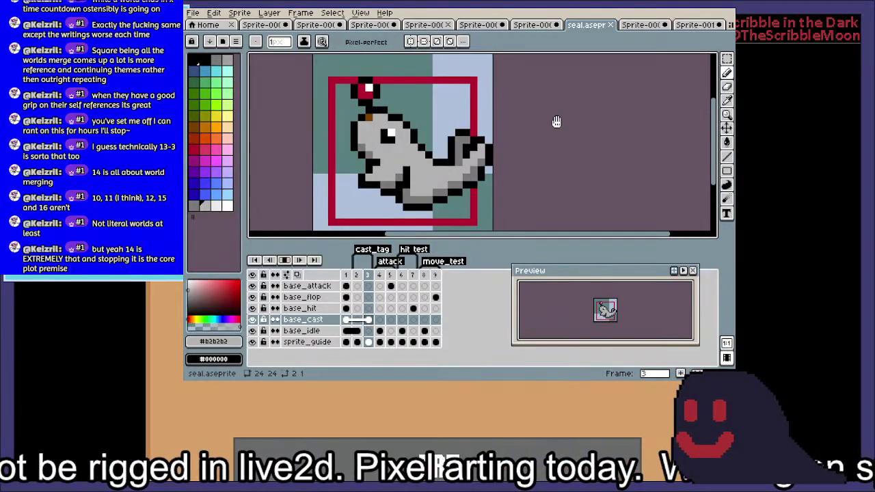
key(Return)
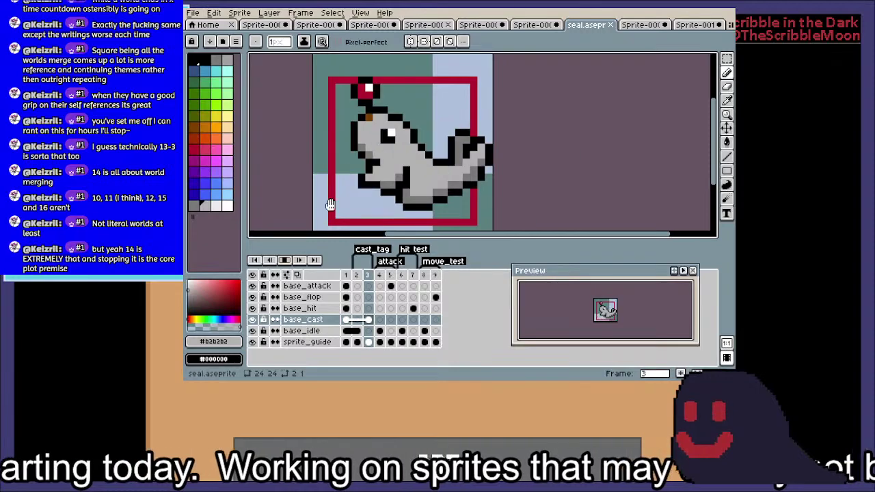
click(285, 261)
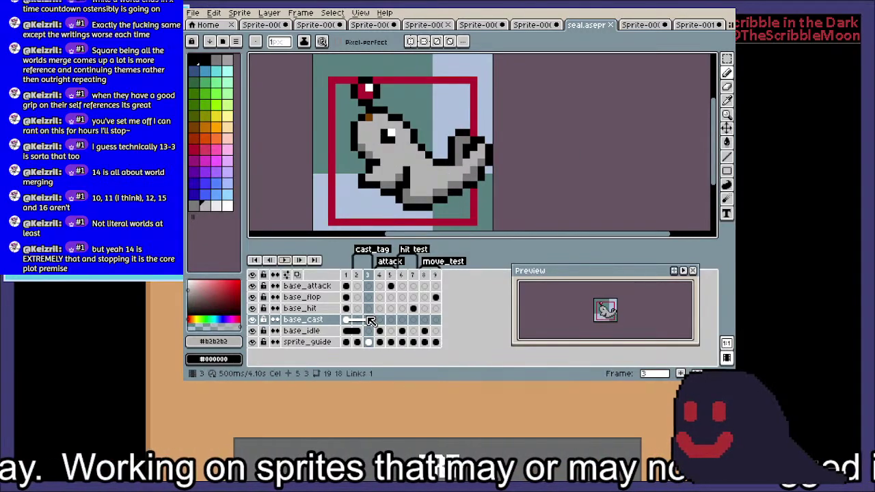
click(358, 319)
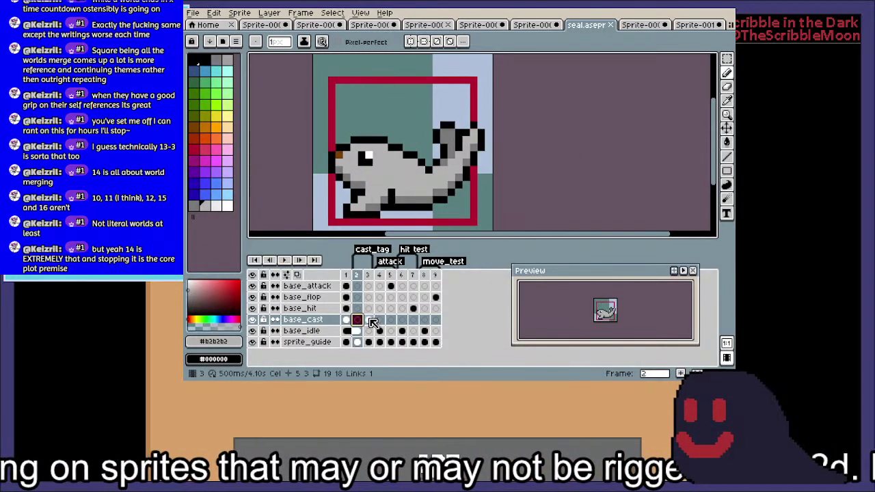
On base_cast frame 3, move the black outline at the neck's base one pixel inward and erase the leftover outer pixel
click(369, 319)
scroll(430, 128, up, 3)
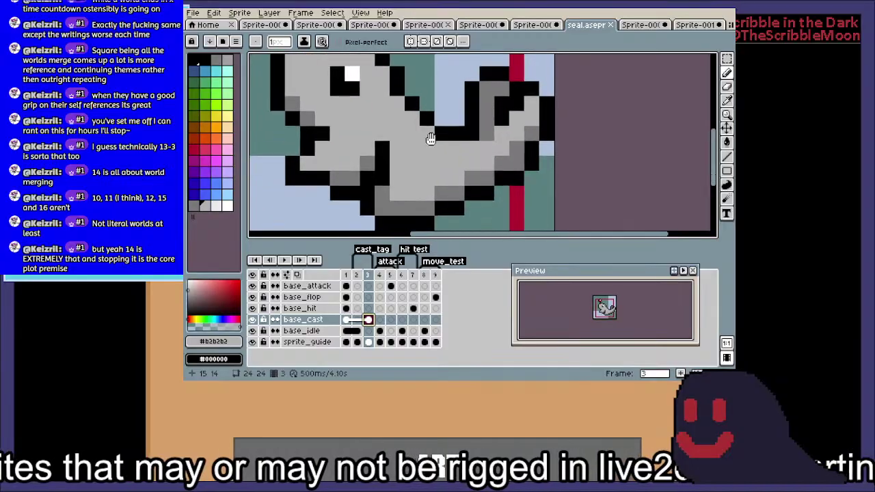
alt+click(452, 121)
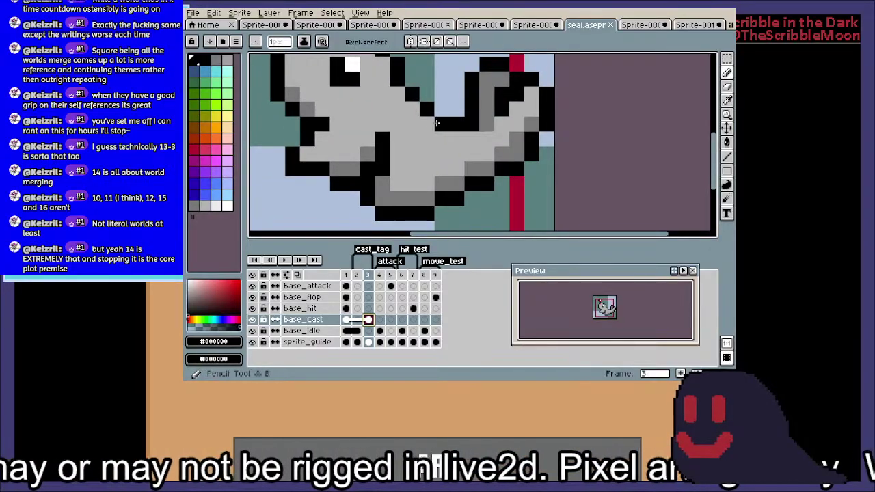
click(427, 121)
click(413, 110)
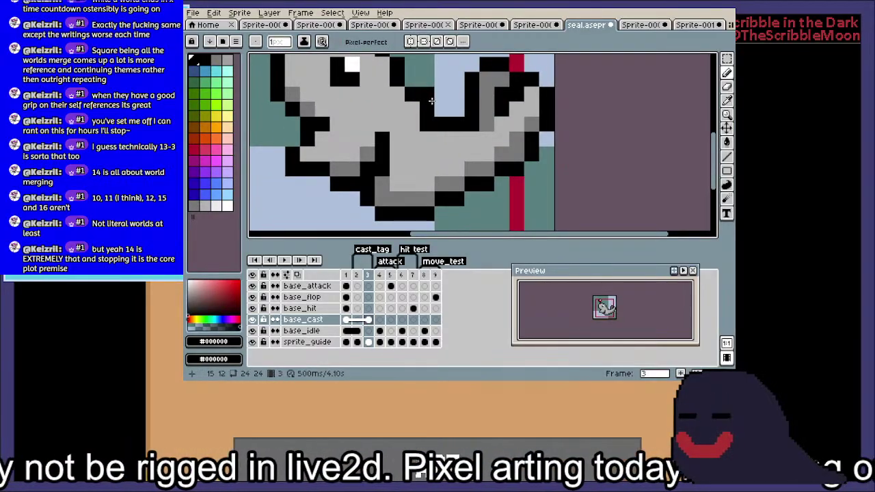
key(e)
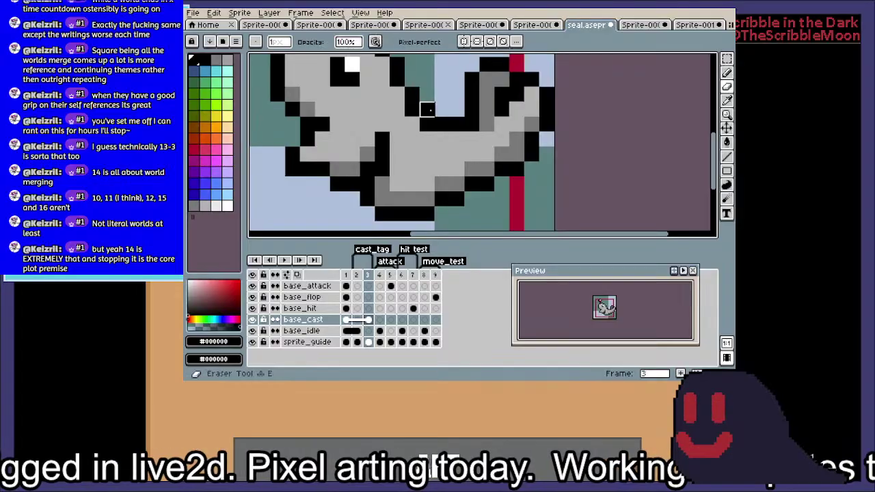
click(426, 110)
scroll(456, 127, down, 2)
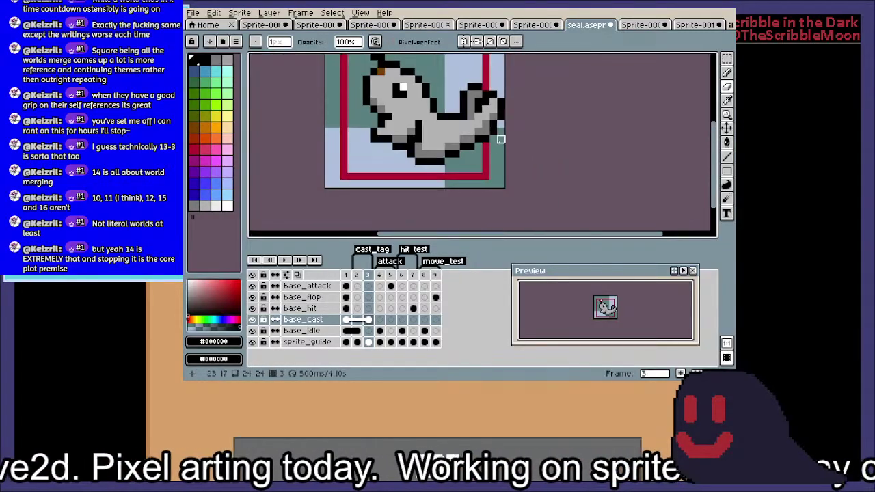
Compare the base_idle cel in frame 2 with the base_cast cel in frame 3
drag(499, 141, 484, 156)
scroll(460, 174, up, 1)
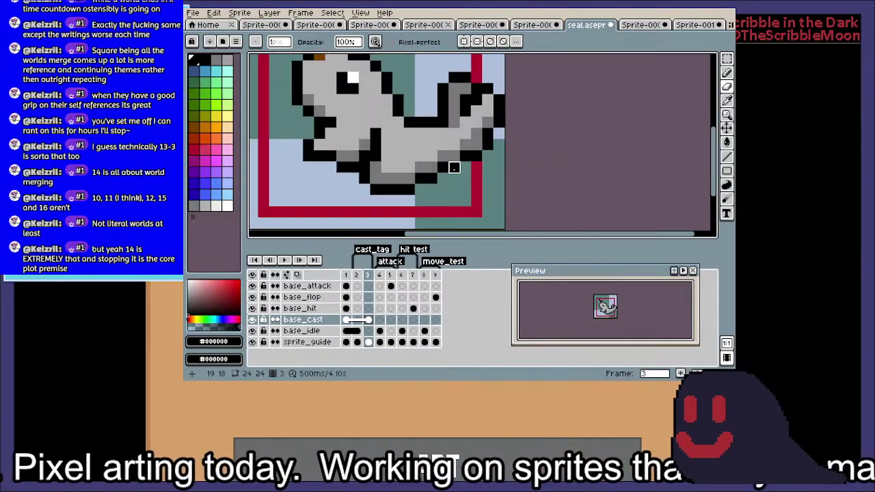
click(357, 331)
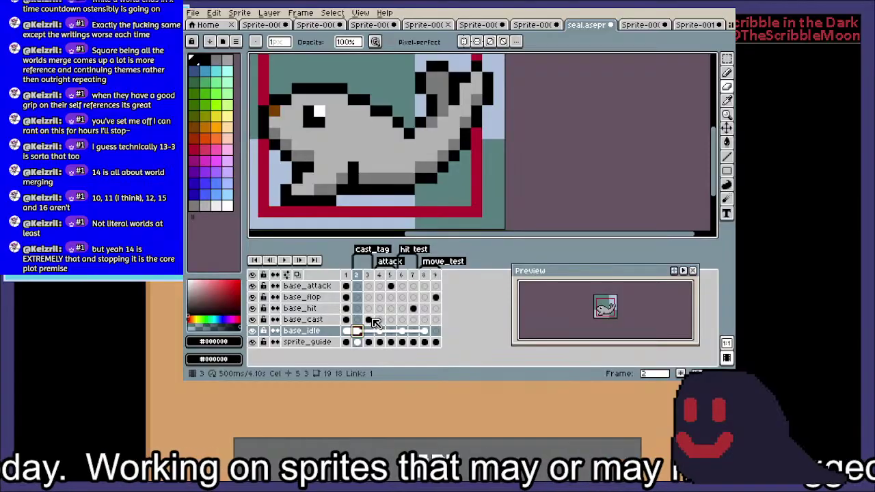
click(368, 319)
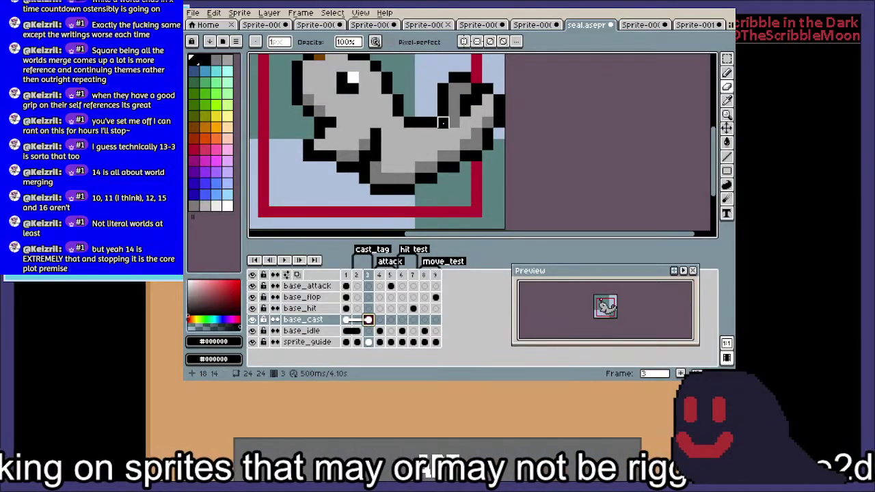
Switch between frames 2 and 3 to compare the curve of the seal's tail in the idle and cast poses
scroll(477, 136, down, 2)
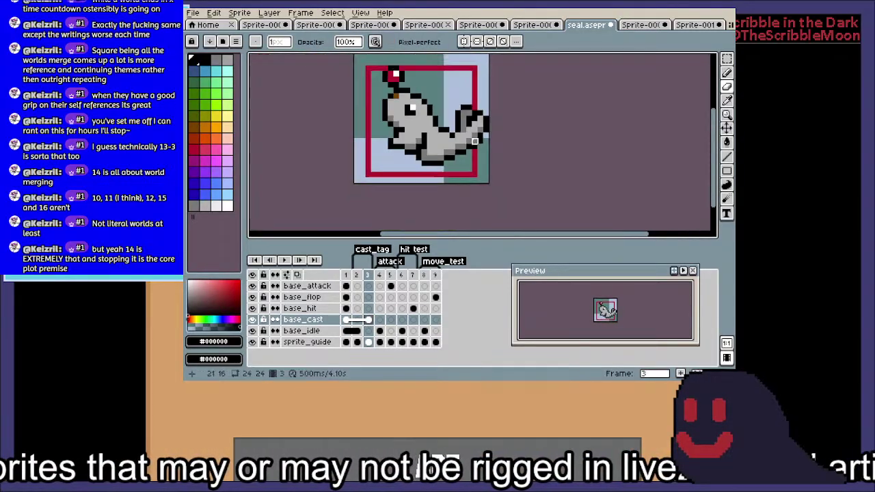
drag(478, 136, 472, 143)
scroll(471, 143, up, 2)
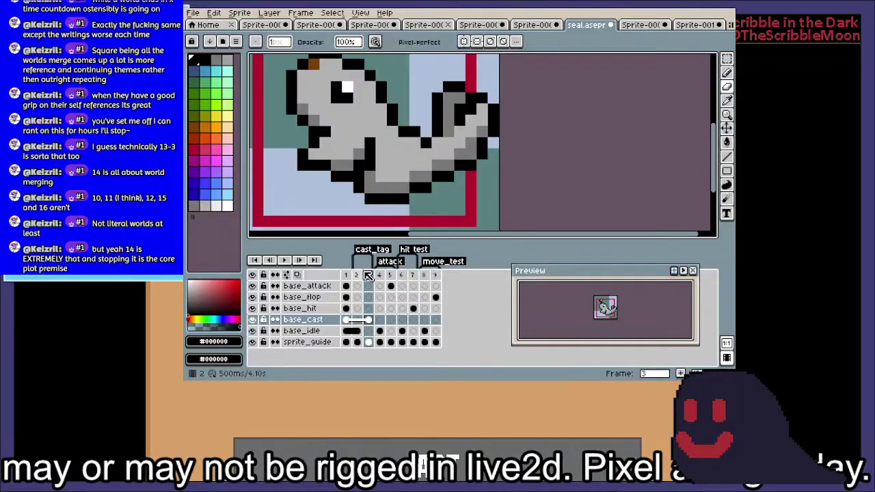
click(356, 274)
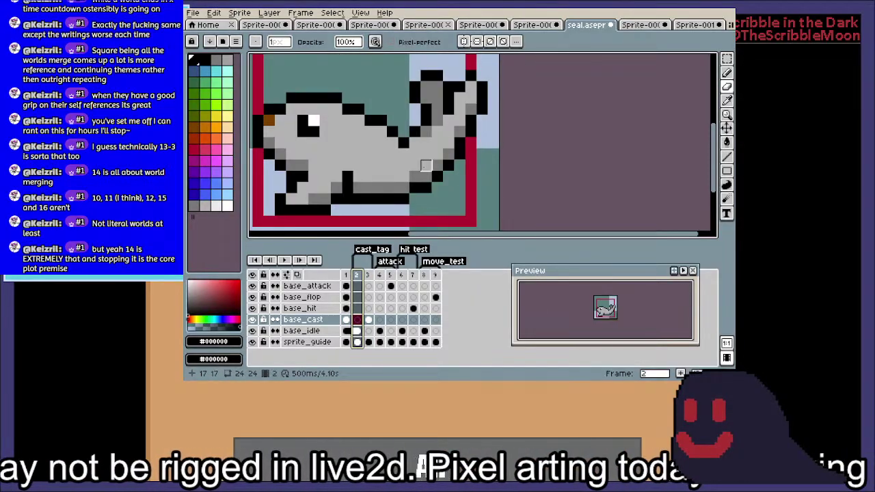
click(371, 277)
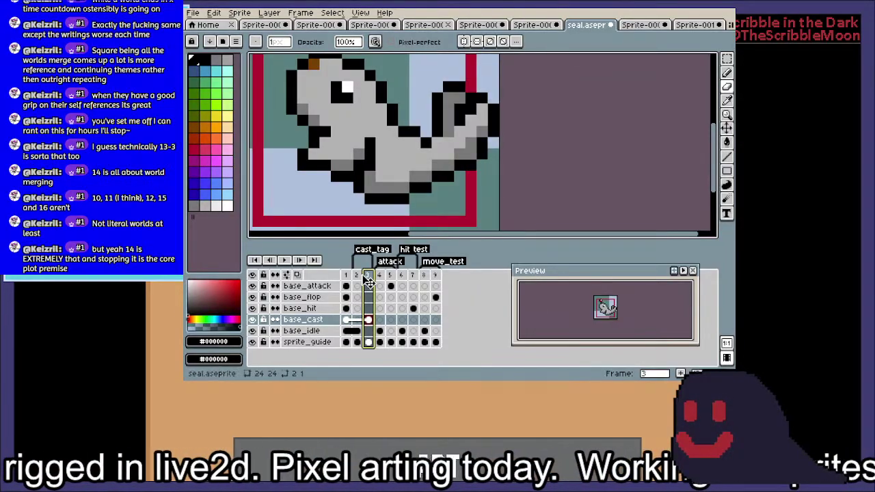
click(356, 275)
click(369, 275)
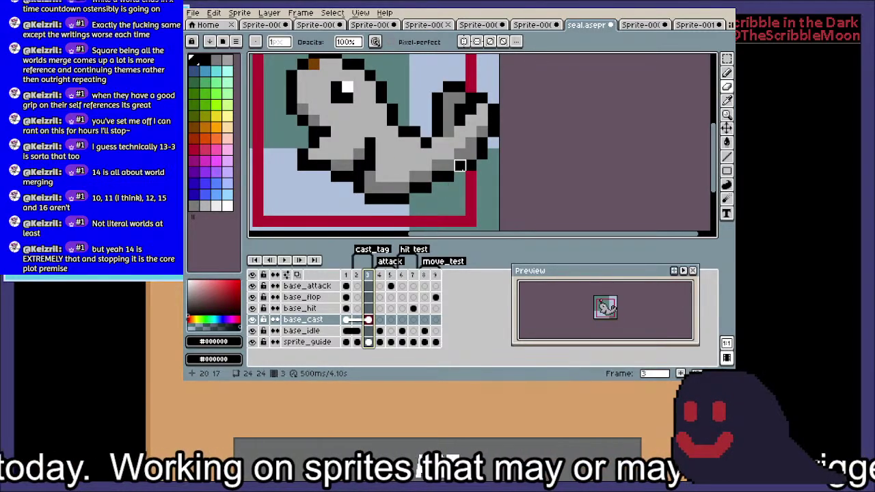
On base_cast frame 3, shift the shadow and black outline pixels along the tail's underside down one pixel
key(m)
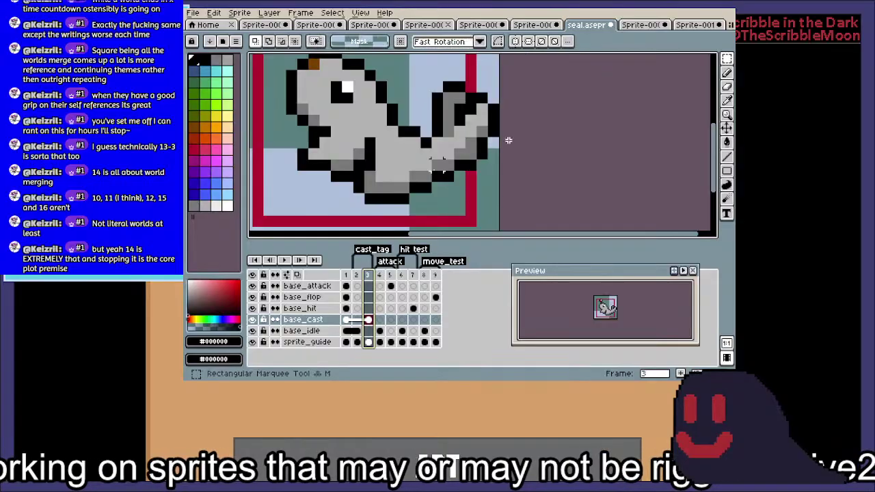
mouse_move(437, 165)
mouse_down()
mouse_move(438, 188)
mouse_move(452, 163)
mouse_move(468, 166)
mouse_move(466, 179)
mouse_move(465, 164)
mouse_up()
click(462, 155)
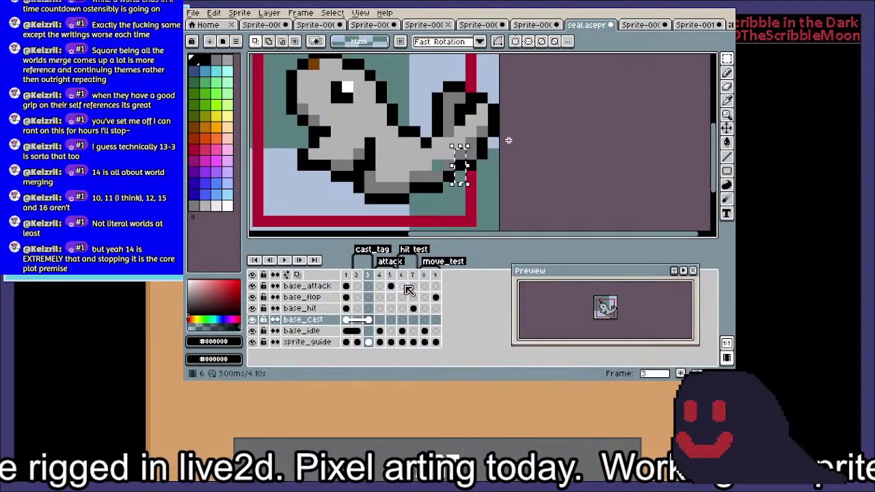
click(367, 320)
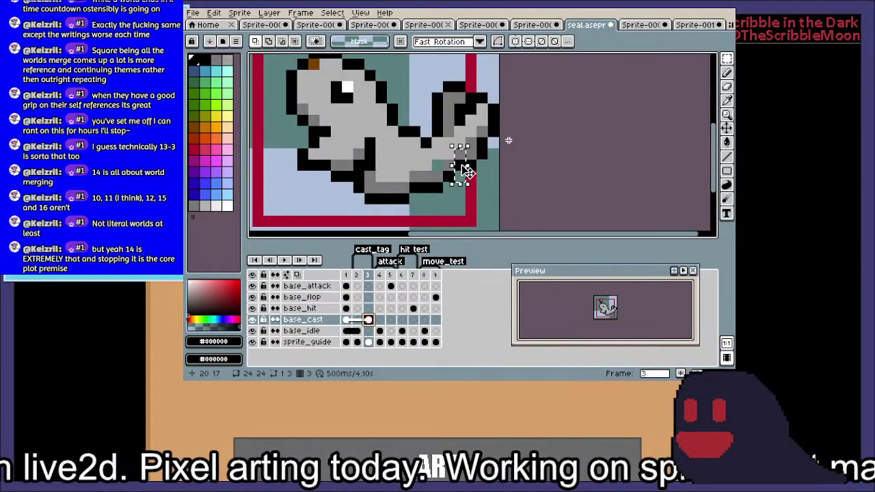
drag(462, 170, 467, 180)
key(ctrl+d)
Fill the two transparent gaps under the tail with #b2b2b2 and play the cast animation to check it
key(i)
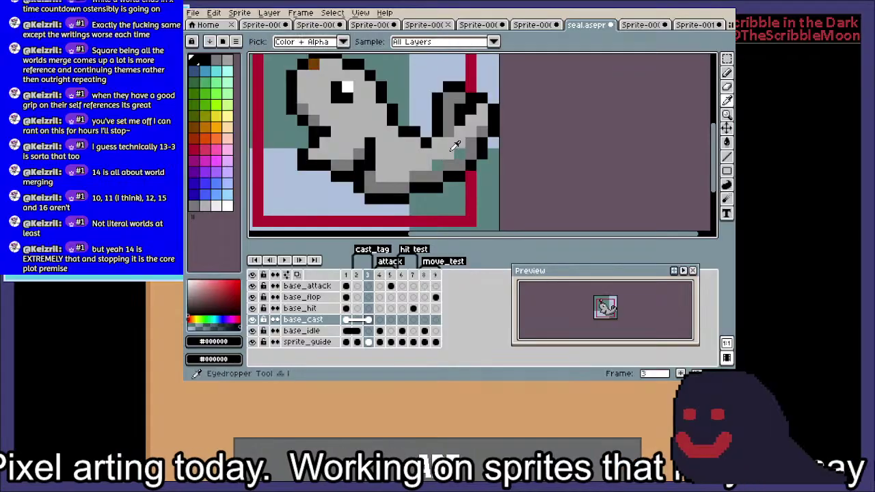
scroll(450, 147, up, 1)
click(452, 137)
key(b)
click(433, 171)
click(458, 160)
scroll(458, 159, down, 2)
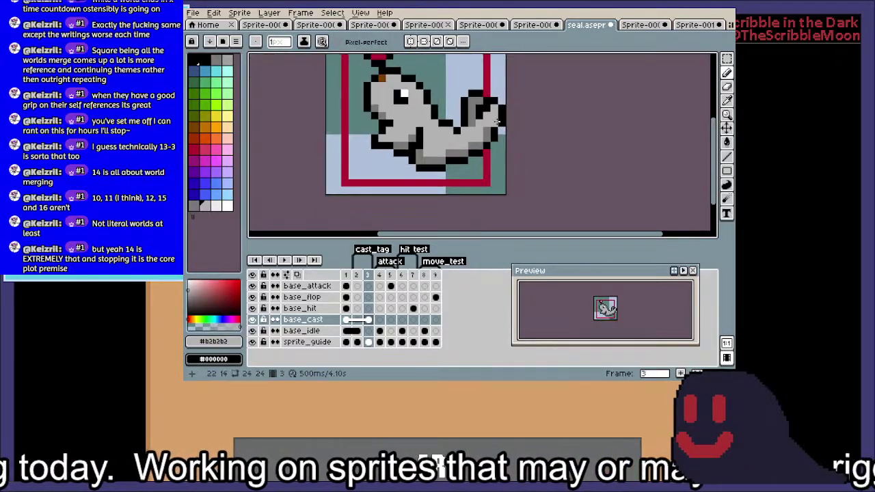
click(284, 260)
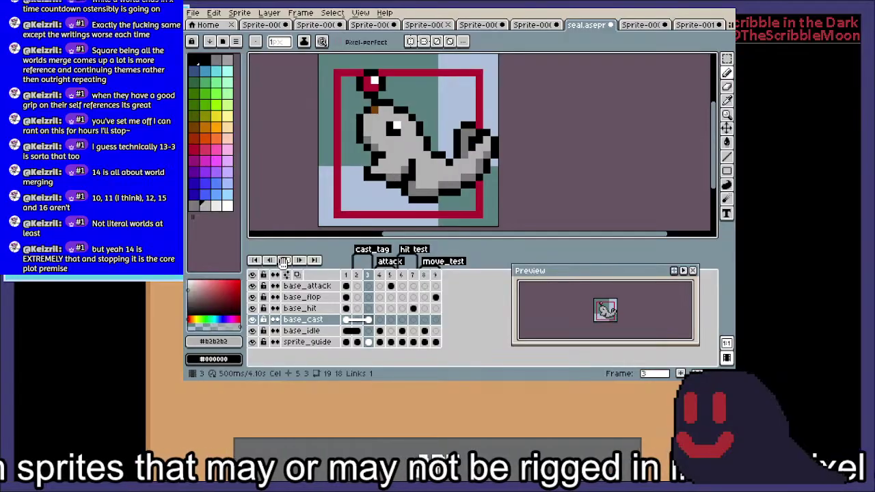
click(284, 261)
Redraw the outline at the belly's lower front corner in black on frame 3 and replay the cast animation
scroll(391, 219, up, 2)
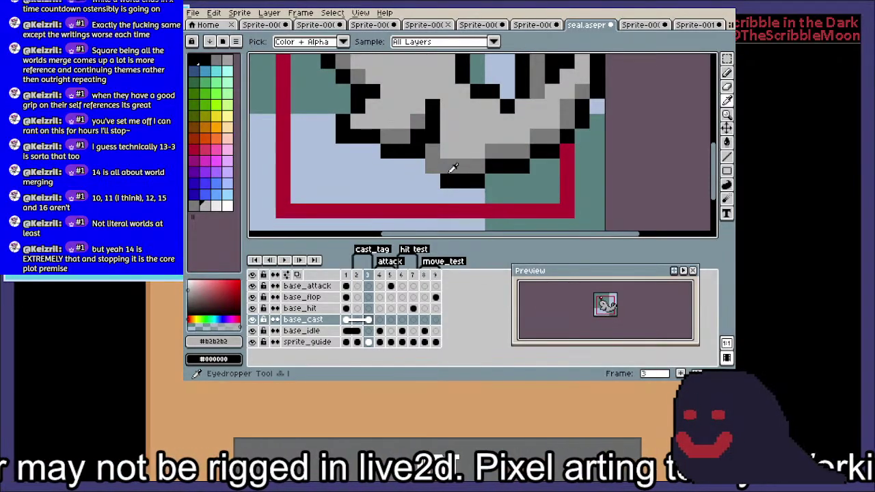
alt+click(451, 176)
key(b)
scroll(506, 166, down, 2)
drag(512, 165, 492, 170)
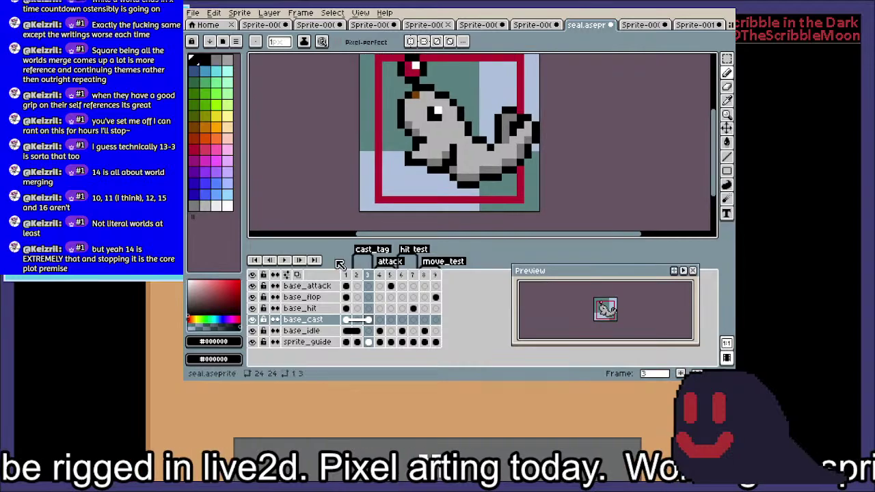
click(284, 260)
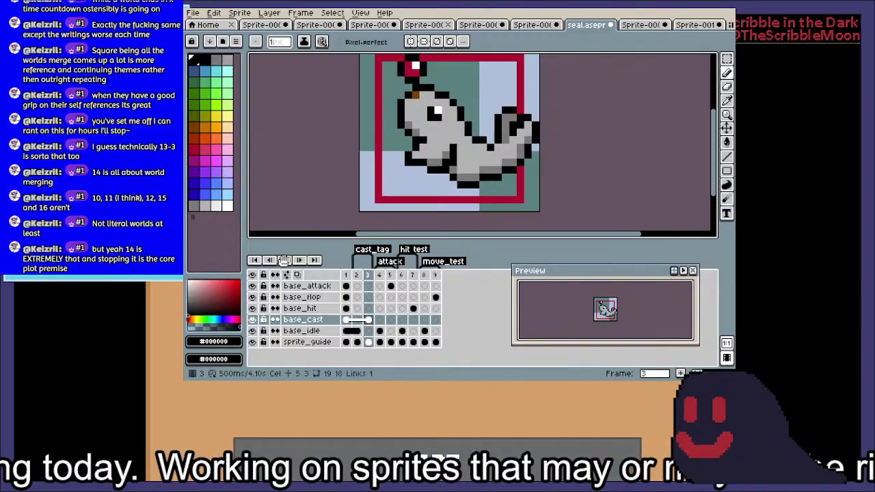
scroll(519, 111, up, 2)
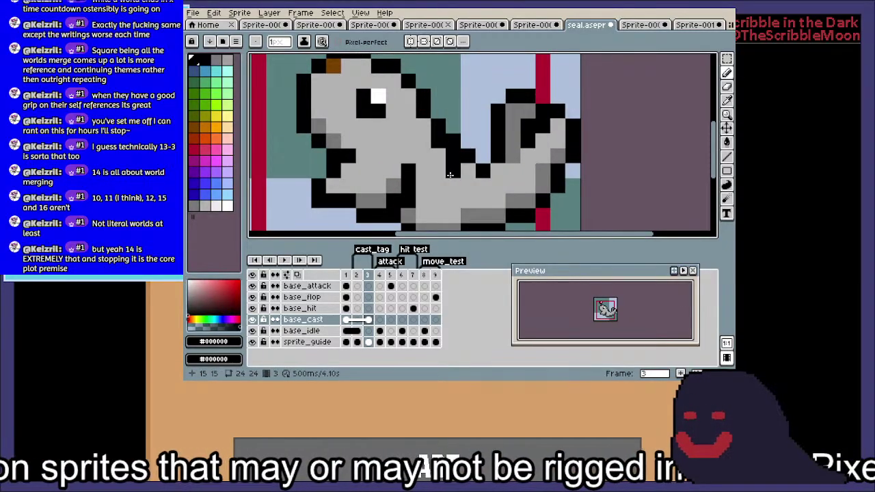
Thin the outline along the seal's back to a one-pixel diagonal by painting the extra black pixels #b2b2b2
alt+click(450, 174)
click(446, 158)
scroll(431, 145, down, 3)
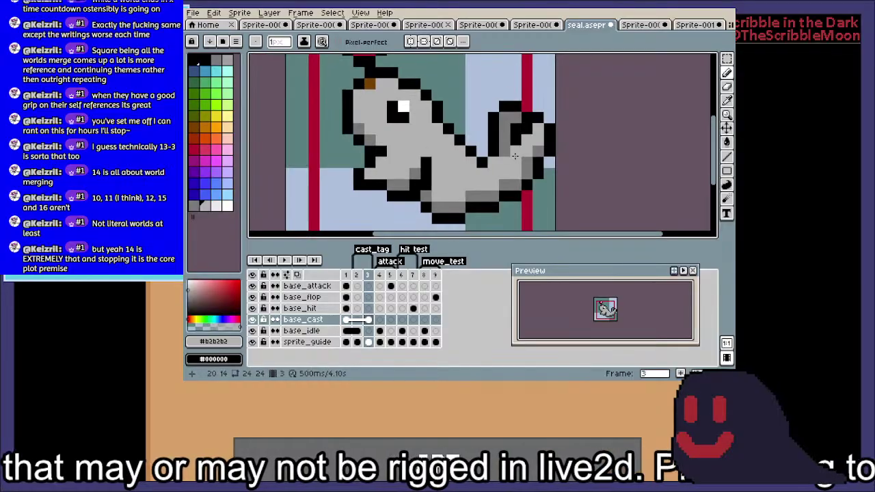
Play the cast animation to review the reshaped pose, stop it and save the file
click(281, 258)
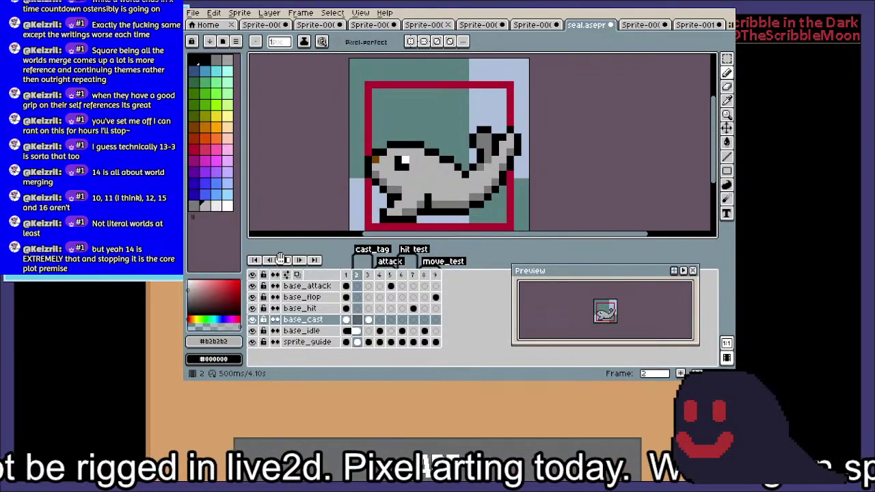
right_click(280, 259)
click(635, 88)
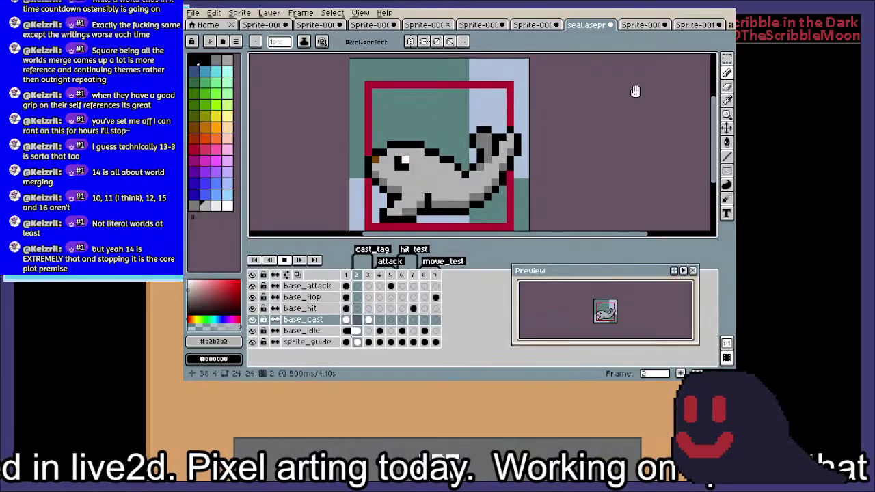
key(ctrl+s)
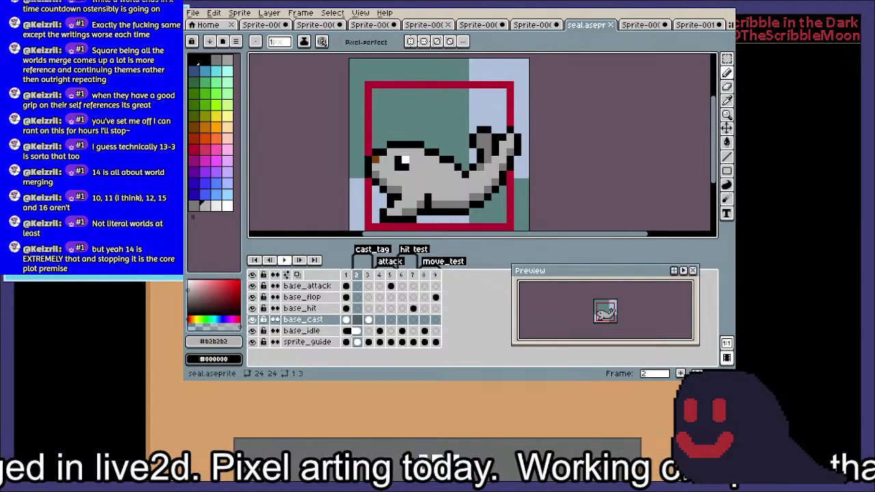
Inspect the idle pose in frame 2 up close and check it against the overlaid base cels in frame 1
drag(390, 122, 422, 72)
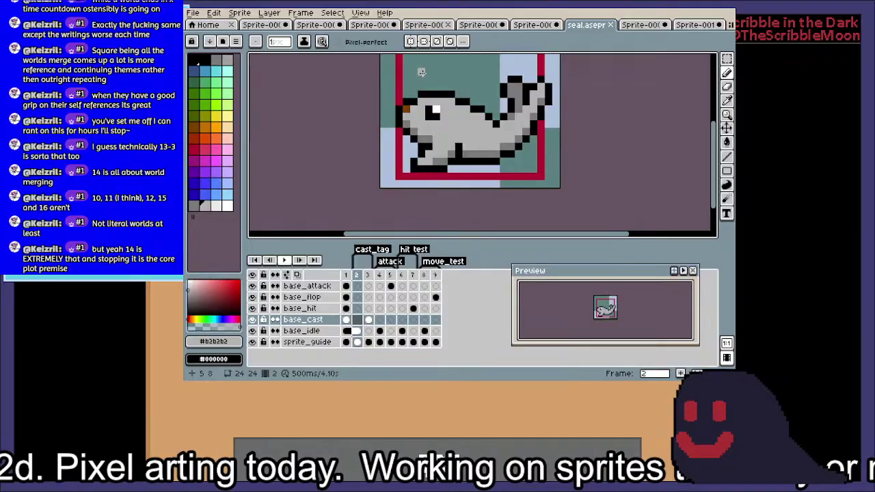
scroll(438, 120, up, 1)
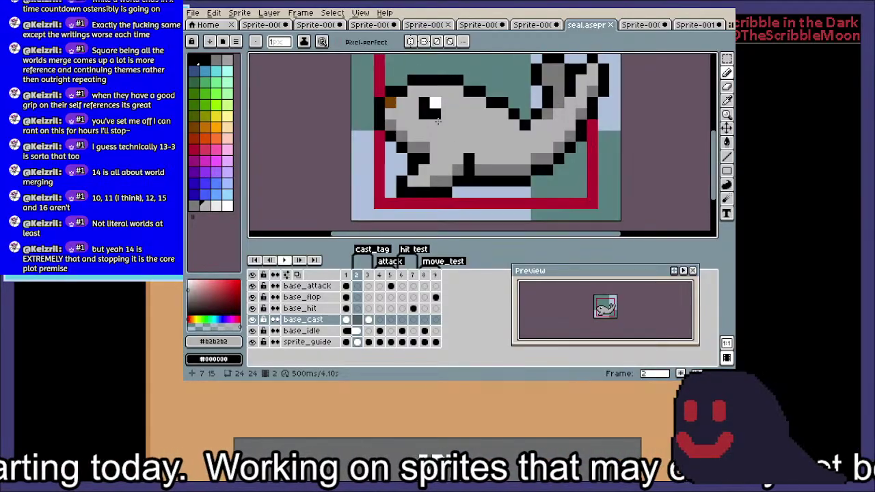
scroll(437, 120, up, 2)
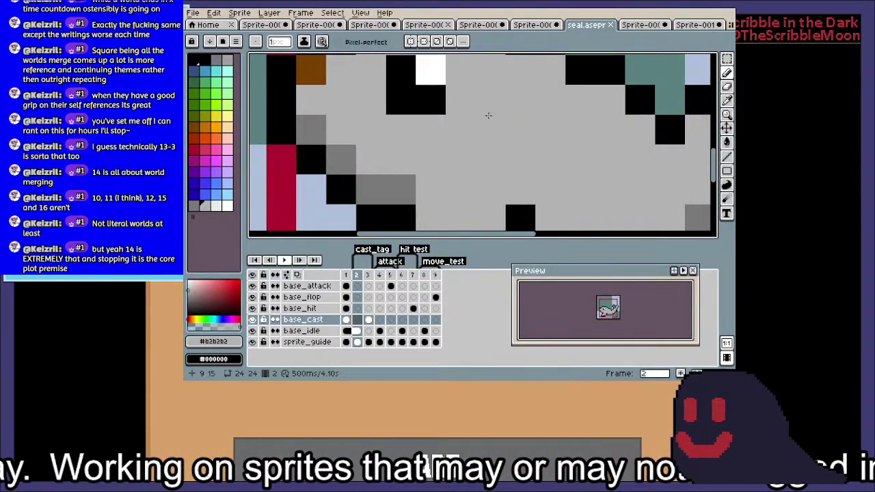
scroll(484, 161, down, 3)
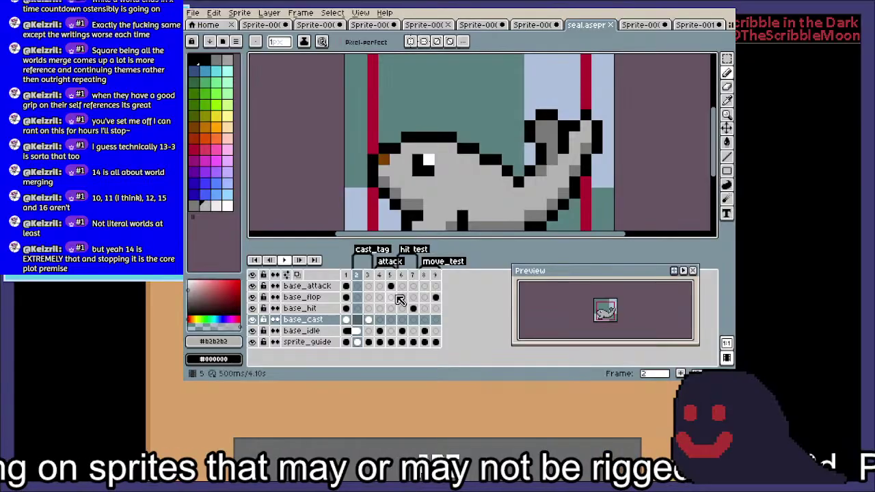
click(346, 276)
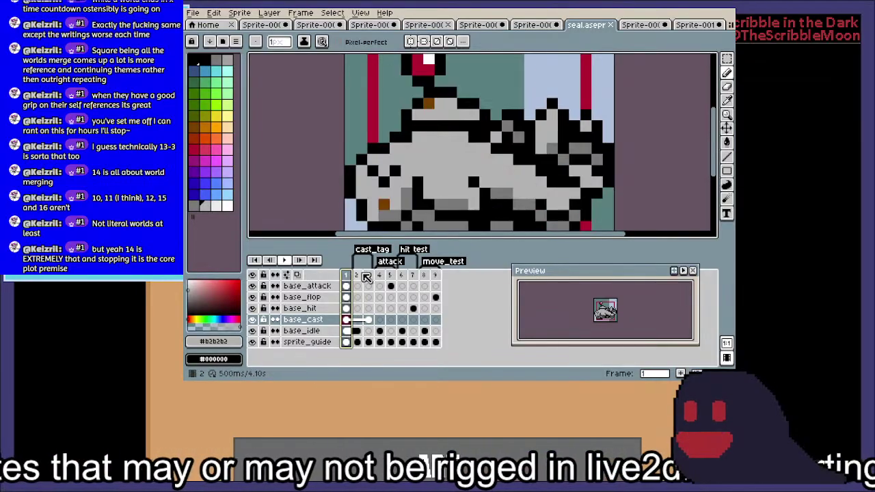
click(357, 276)
scroll(473, 153, down, 2)
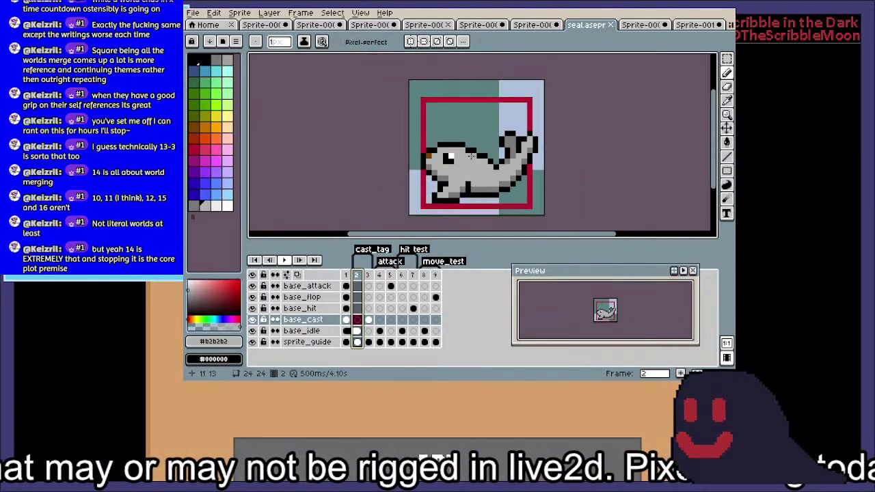
Play the attack animation from frame 4 and the hit test animation from frame 6 to review their motion
click(283, 259)
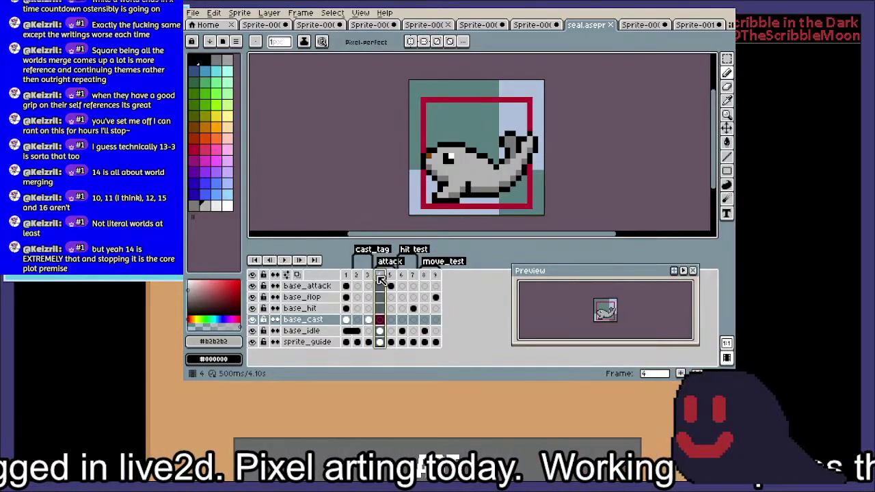
click(283, 260)
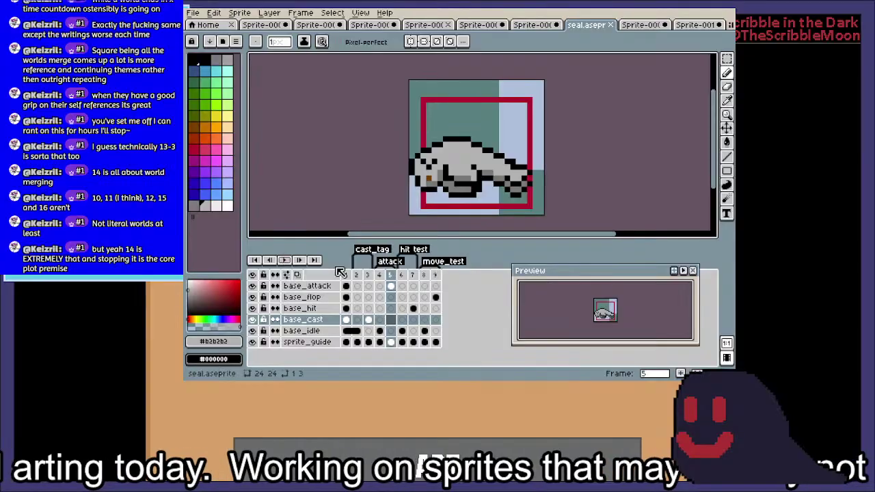
click(401, 276)
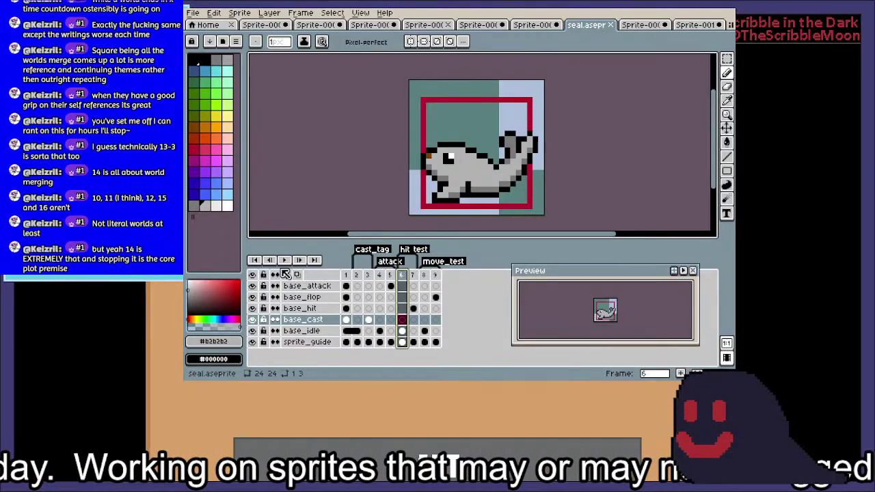
click(282, 260)
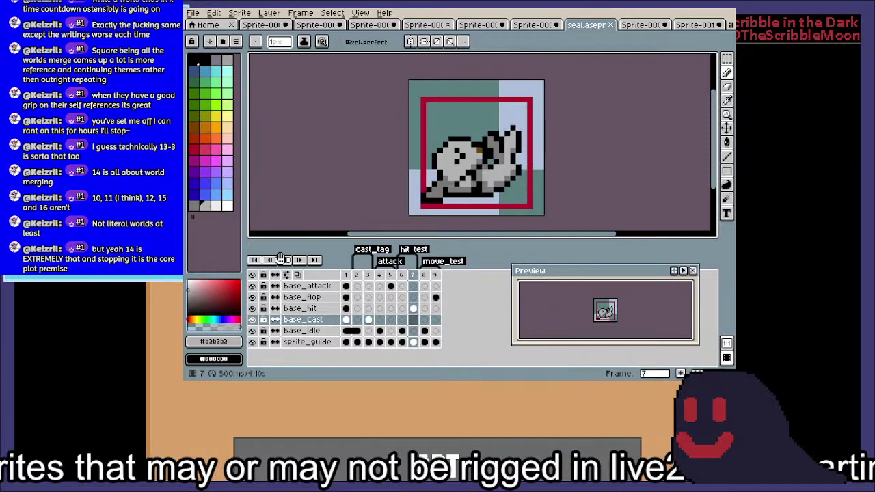
click(281, 260)
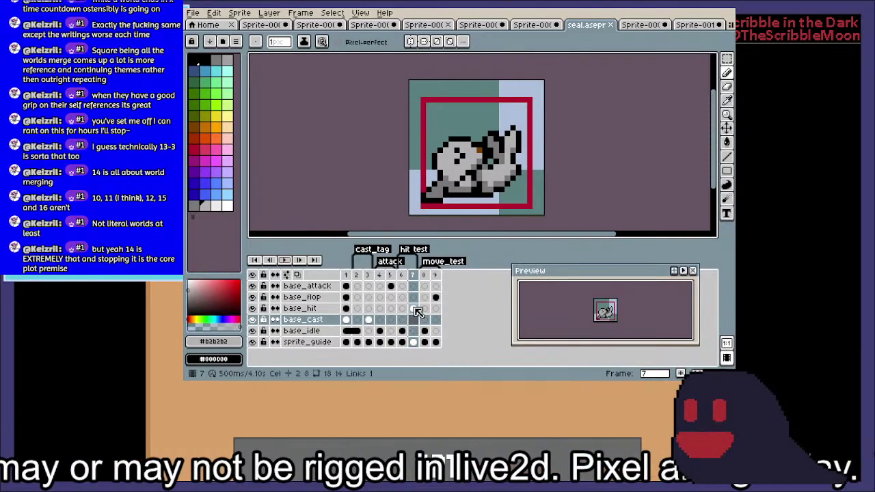
On the base_hit cel in frame 7, move the two black outline pixels at the tail's base one pixel inward
click(413, 309)
scroll(530, 192, up, 1)
scroll(509, 143, up, 1)
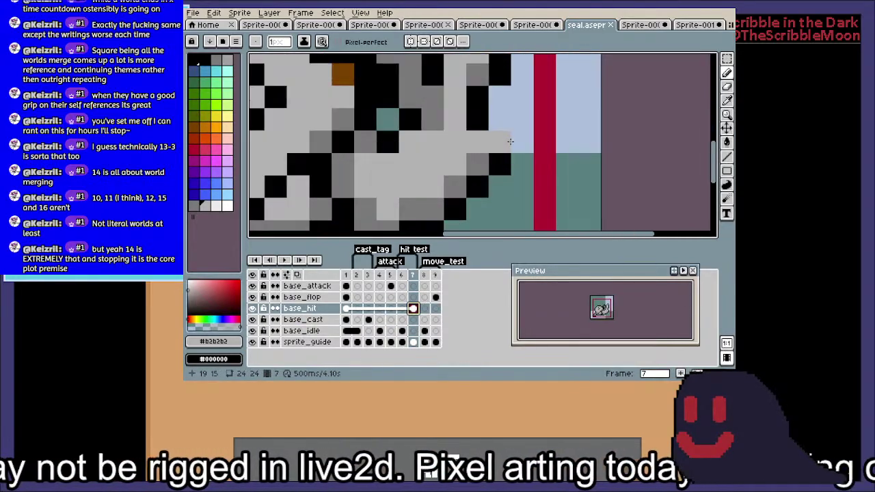
key(m)
mouse_move(505, 140)
mouse_down()
mouse_move(502, 167)
mouse_move(483, 171)
mouse_up()
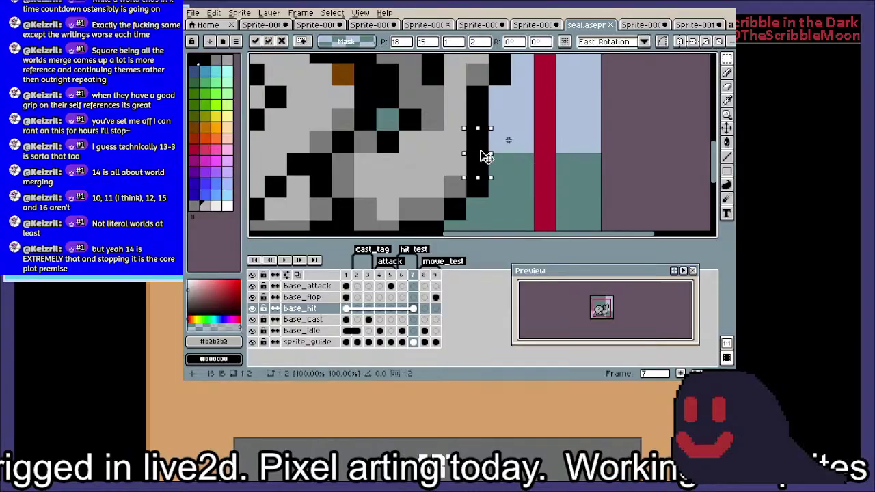
key(ctrl+d)
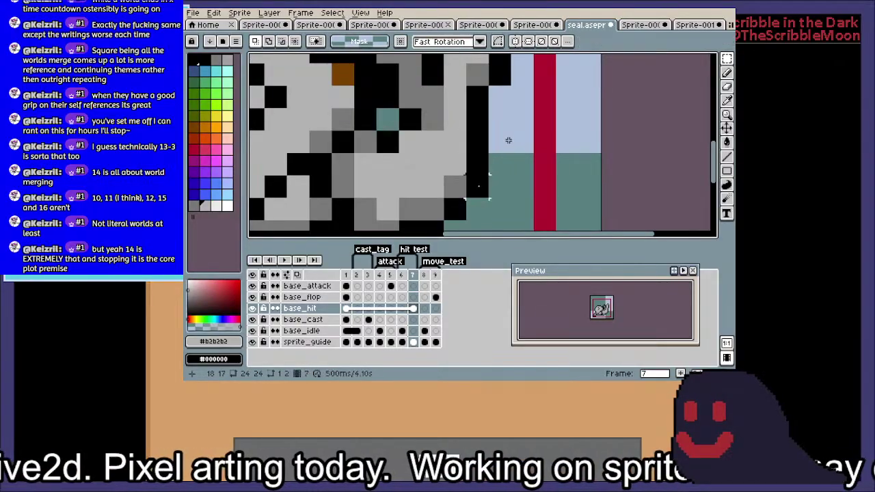
On the base_hit cel in frame 7, shift the outline pixel and its grey shading pixel near the tail's base one pixel inward, and sample #797979
key(Delete)
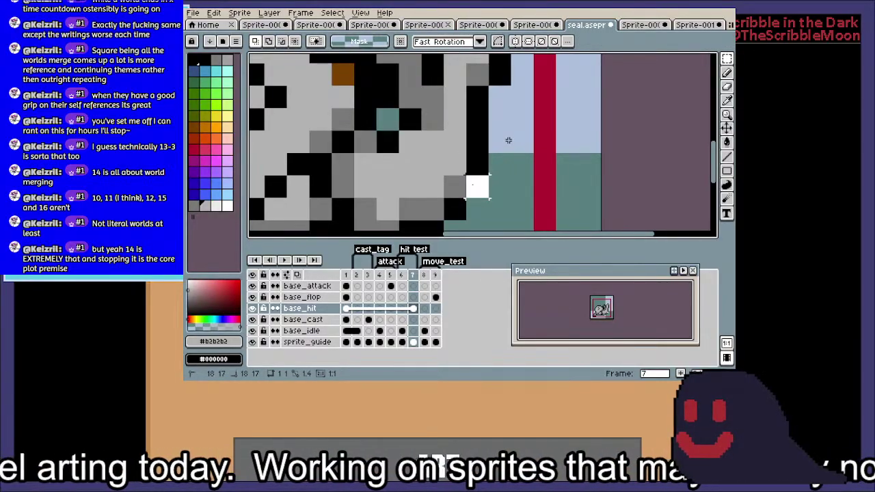
drag(472, 185, 457, 185)
drag(481, 188, 458, 188)
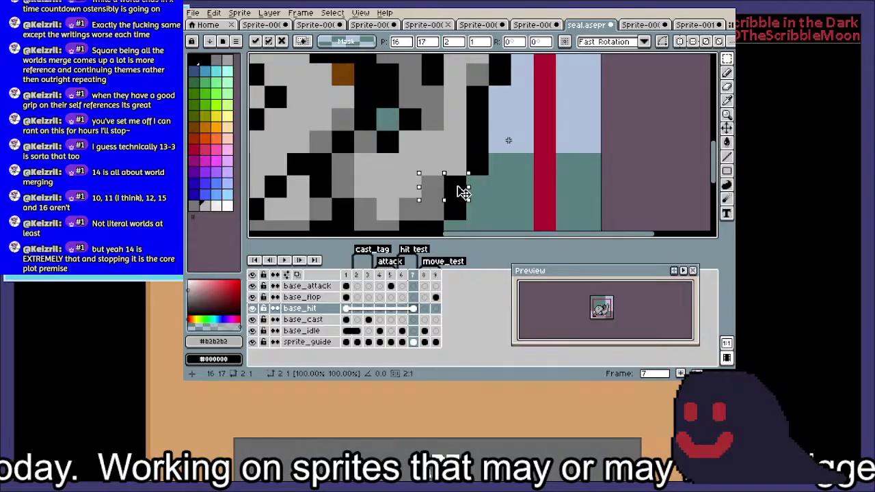
key(ctrl+d)
key(i)
click(436, 203)
key(b)
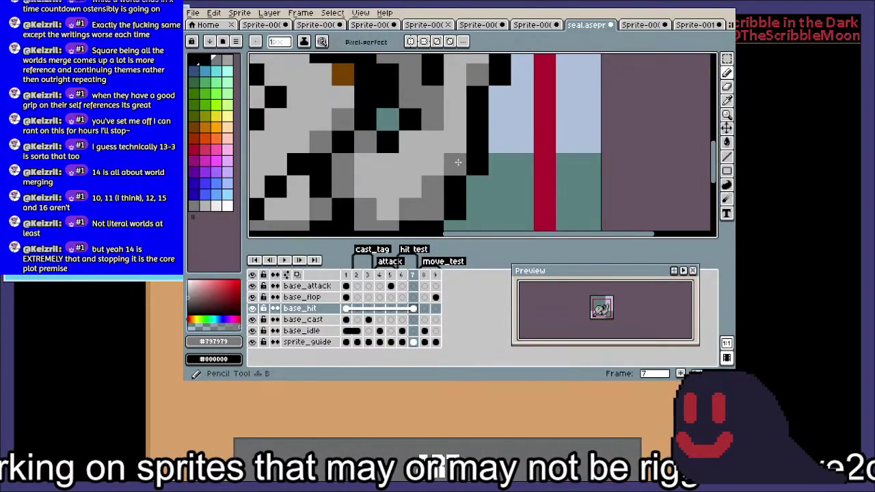
Play the hit test animation from frame 7 to review the adjusted pose, and stop the playback
scroll(458, 162, down, 2)
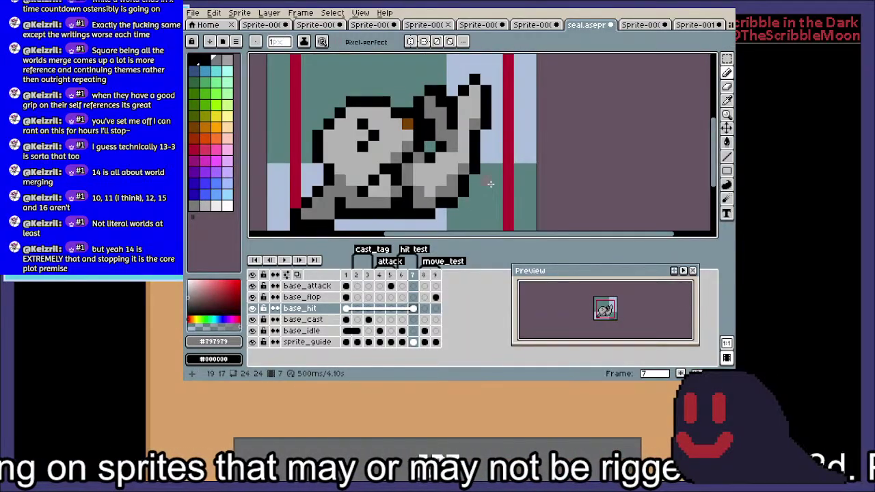
click(283, 261)
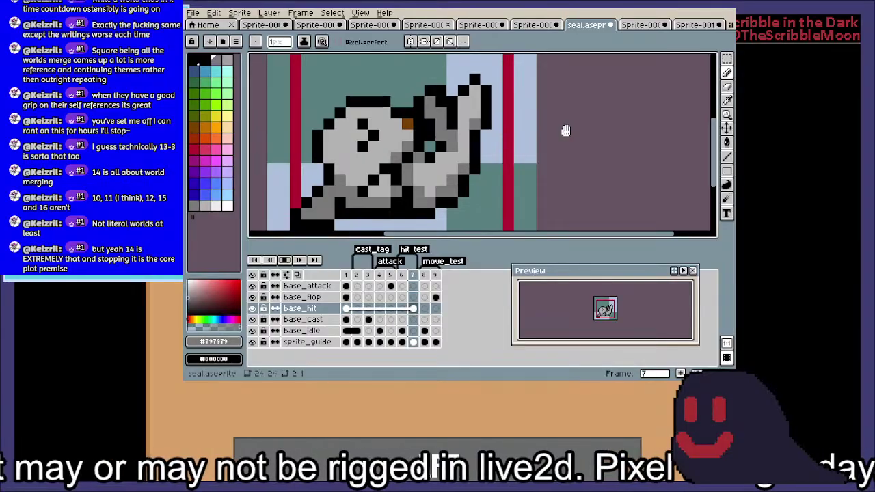
scroll(565, 131, down, 1)
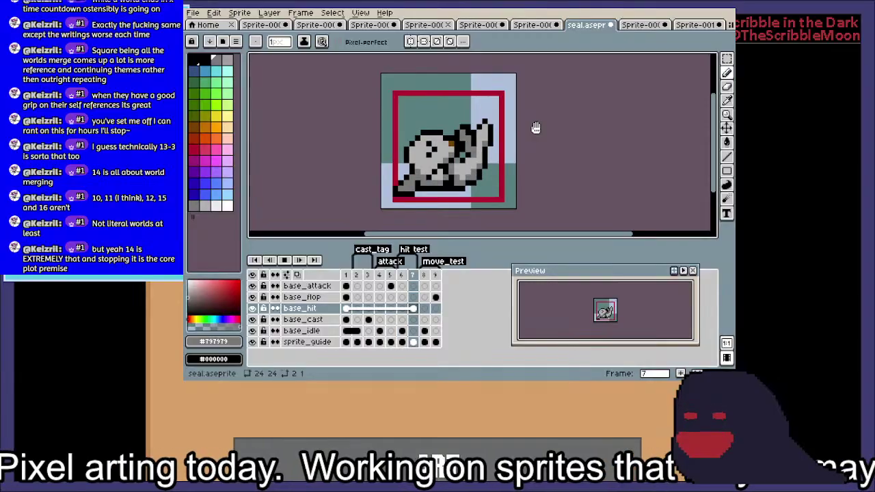
click(285, 260)
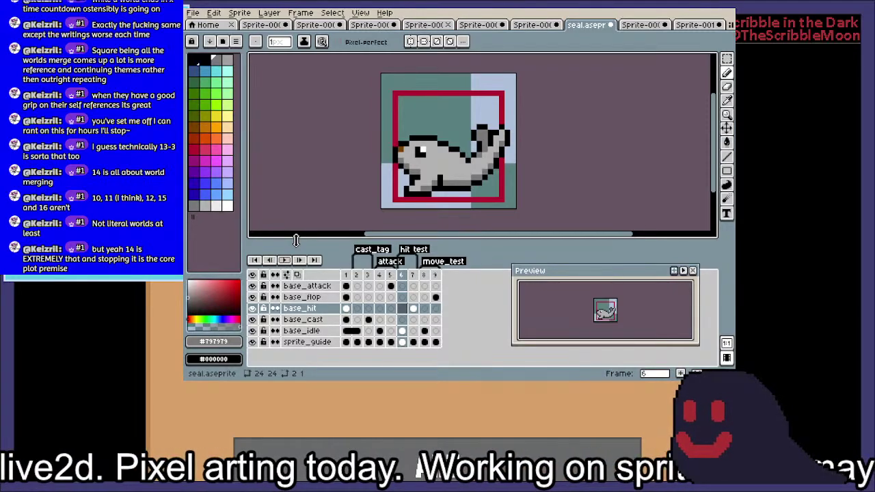
Step through frames 2 to 8 in order to check the cast, attack and hit poses
scroll(444, 163, up, 1)
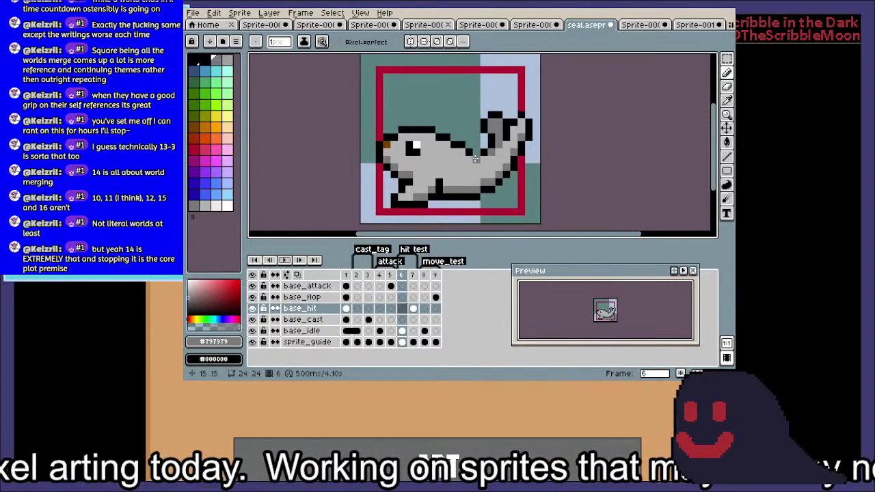
click(356, 275)
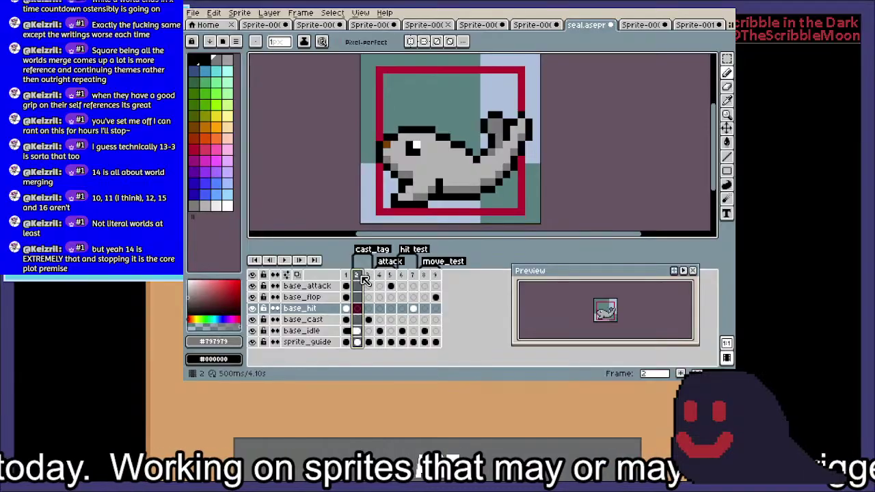
click(367, 274)
click(378, 274)
click(390, 275)
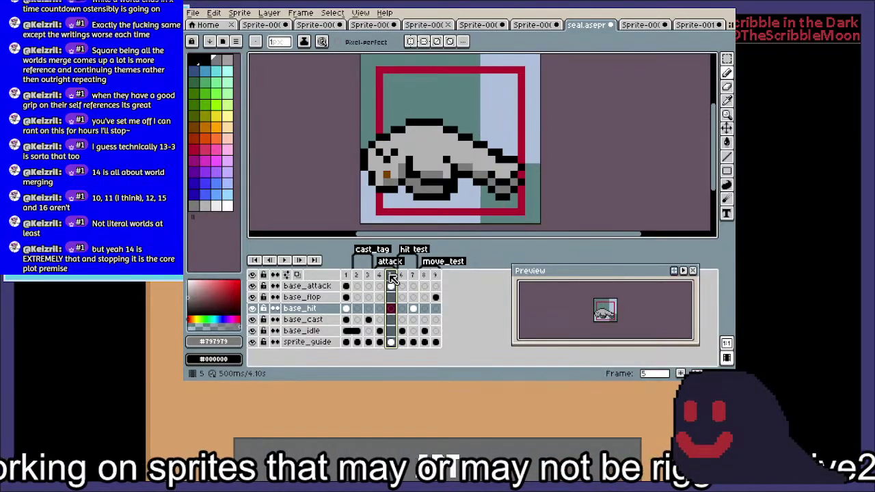
click(401, 274)
click(412, 274)
click(423, 274)
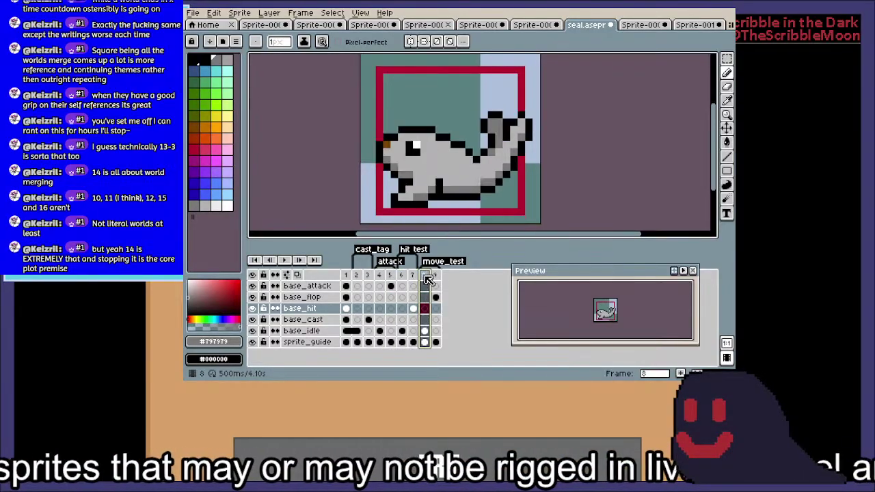
Alternate between frames 8 and 9 to examine the move_test motion
click(436, 275)
click(426, 275)
click(435, 274)
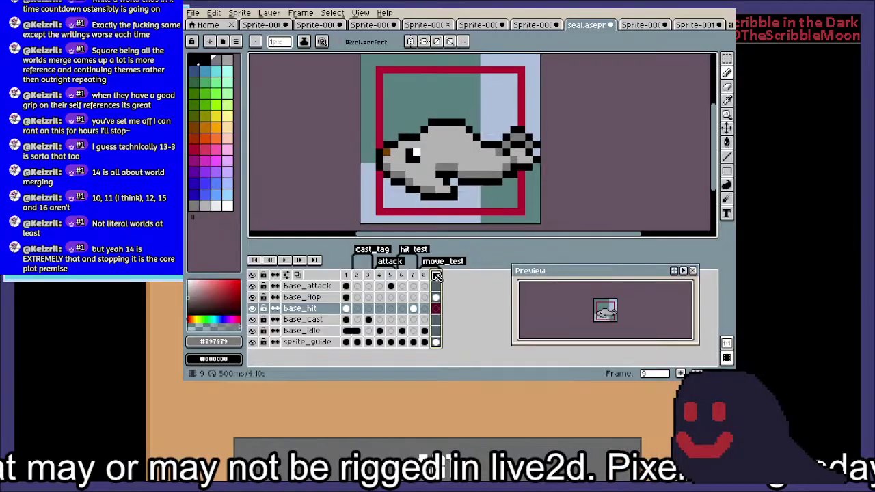
click(423, 275)
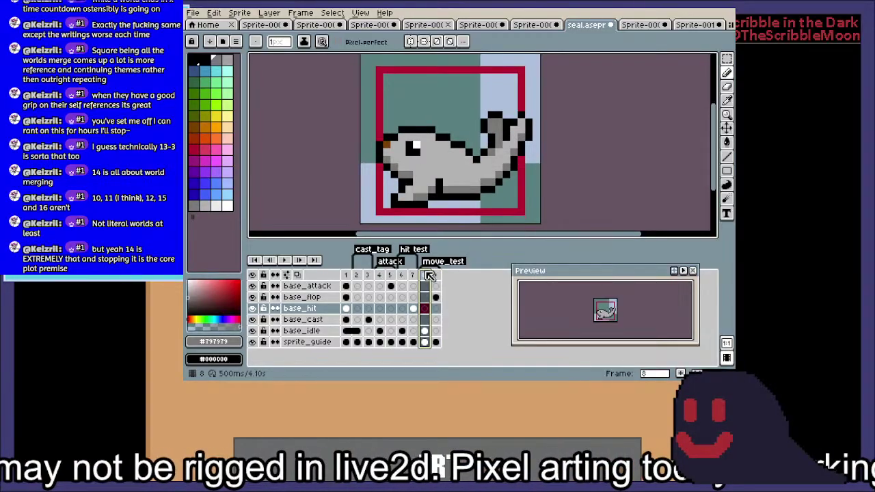
click(436, 275)
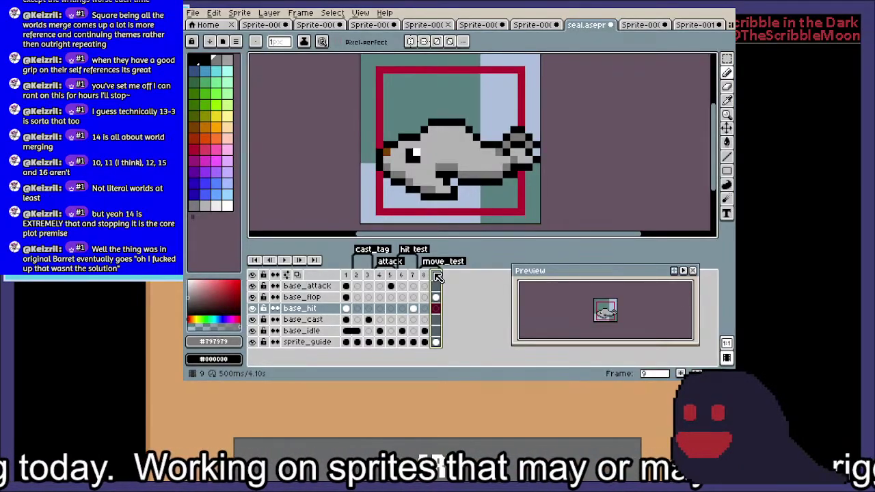
click(425, 274)
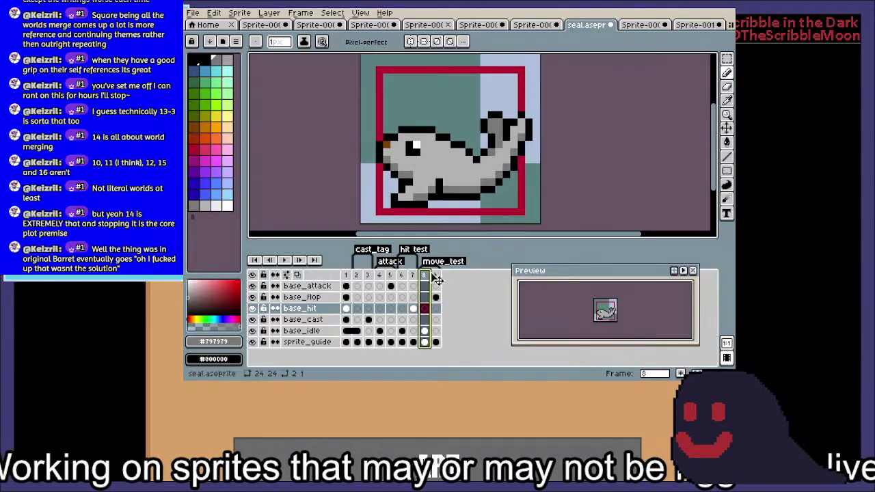
click(436, 275)
click(425, 275)
click(435, 276)
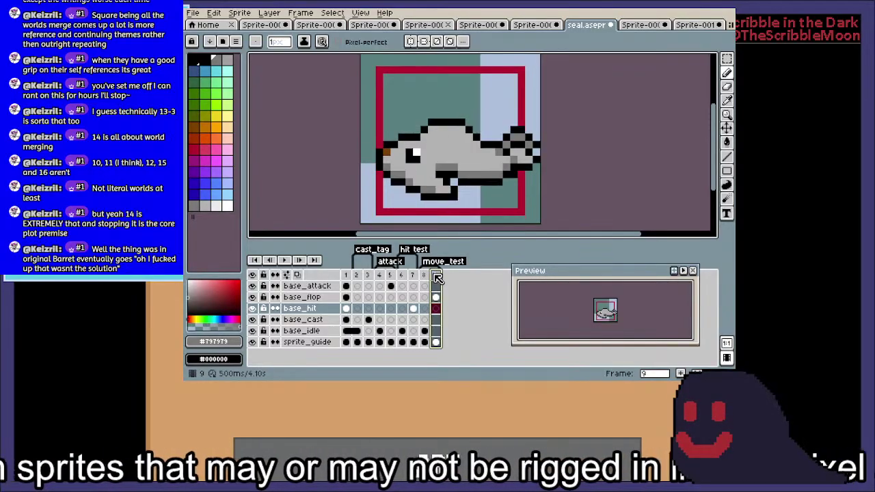
Check the hit, attack and cast poses in frames 7, 5 and 3 once more and save the file
click(404, 276)
click(413, 275)
click(382, 276)
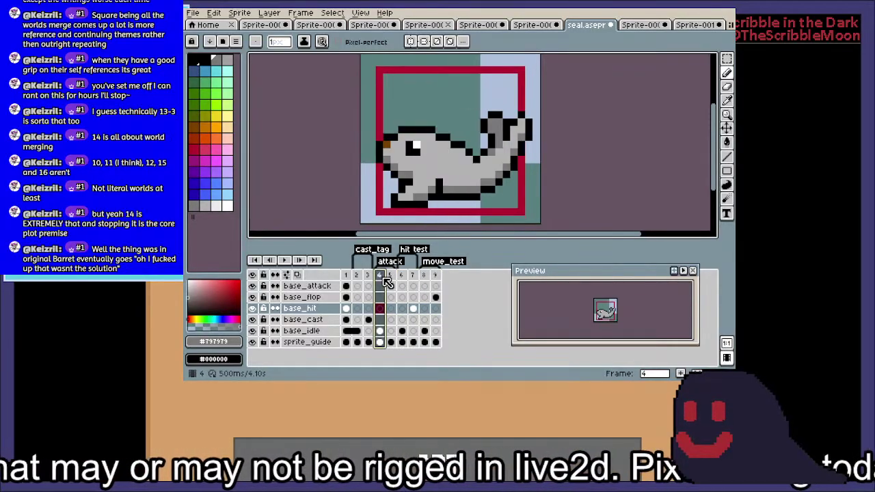
click(389, 275)
click(369, 276)
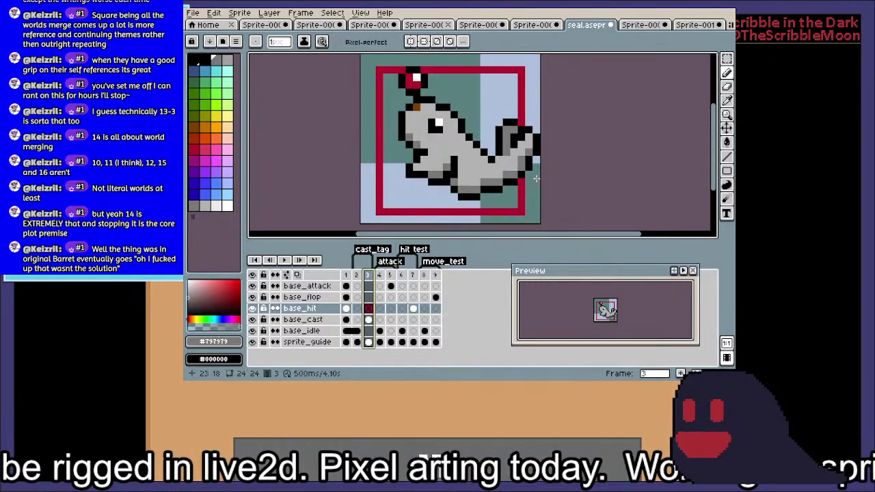
key(ctrl+s)
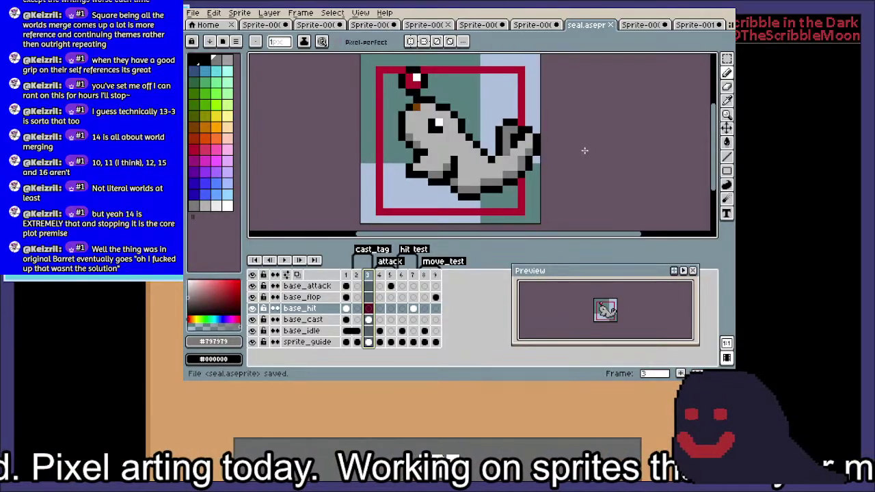
Step through frames 2 to 9 in order to review every tagged animation in the saved file
click(356, 278)
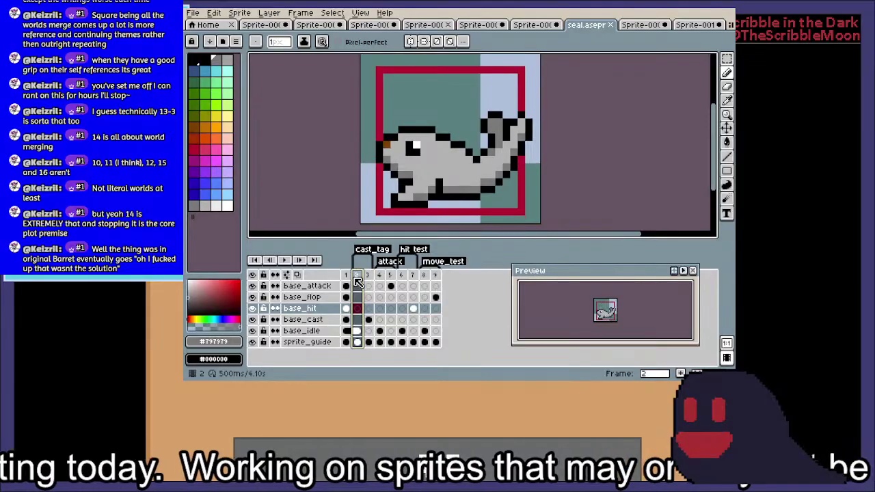
click(368, 276)
click(378, 276)
click(390, 276)
click(402, 277)
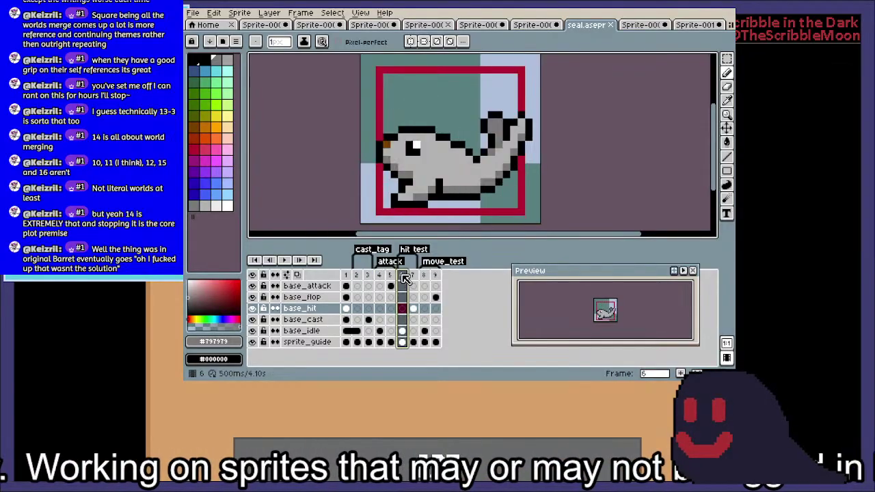
click(412, 276)
click(425, 276)
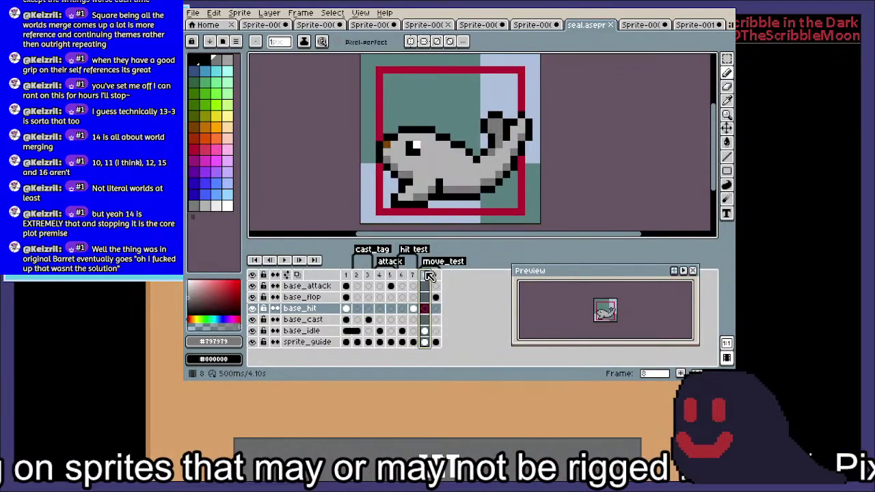
click(436, 276)
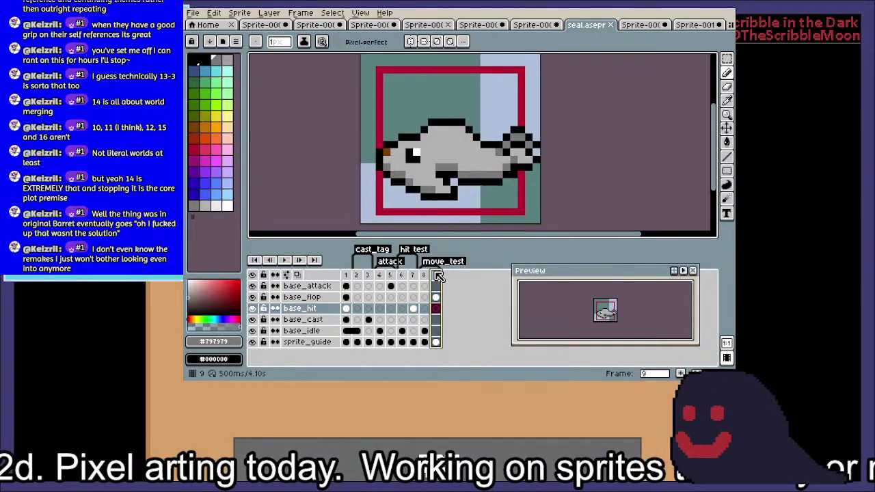
Go through frames 2 to 8 again, comparing the attack poses in frames 4 and 5
click(358, 275)
click(369, 277)
click(380, 284)
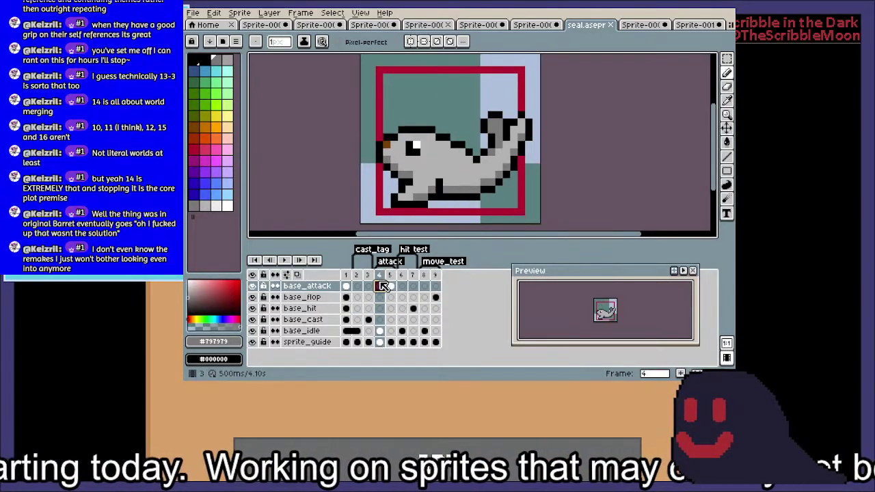
click(391, 276)
click(380, 275)
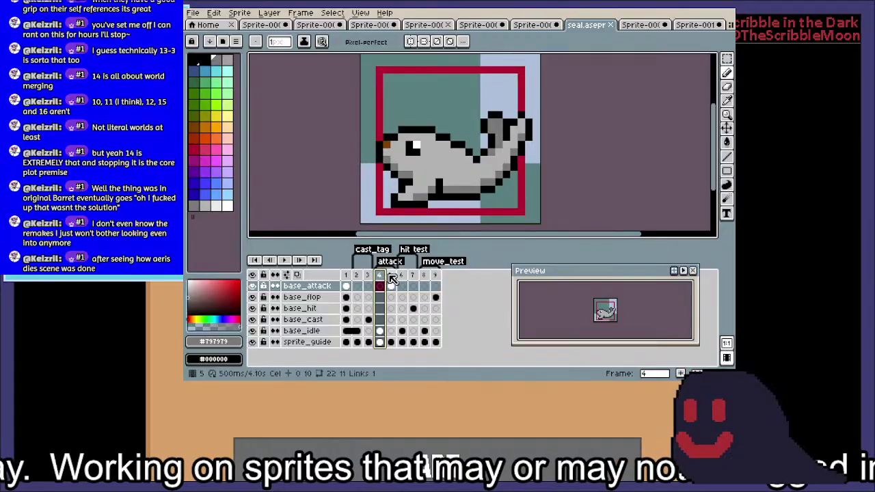
click(391, 274)
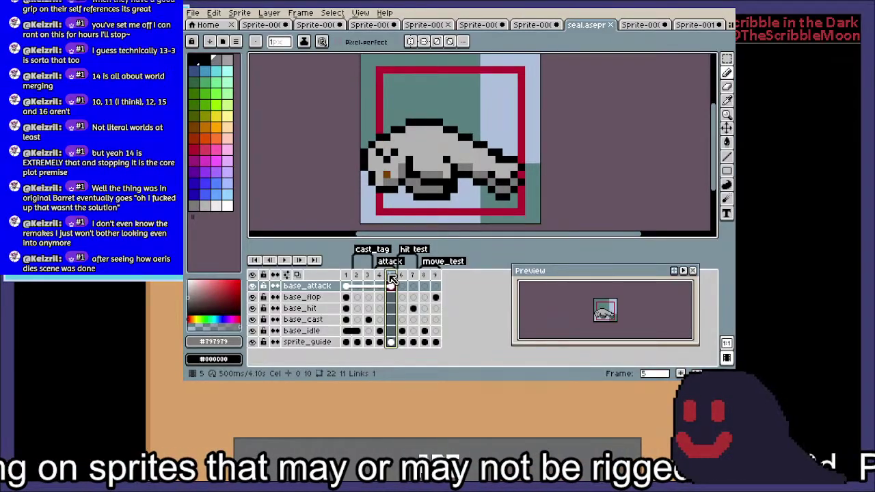
click(401, 285)
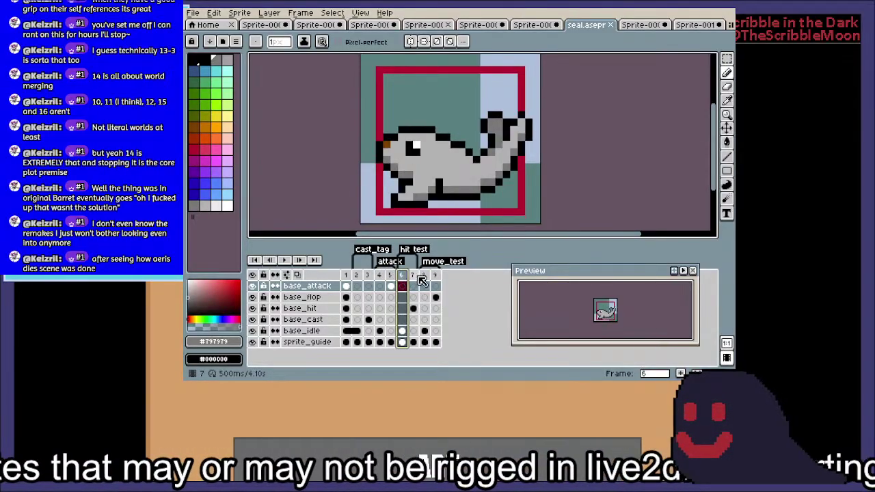
click(413, 285)
click(424, 285)
click(425, 284)
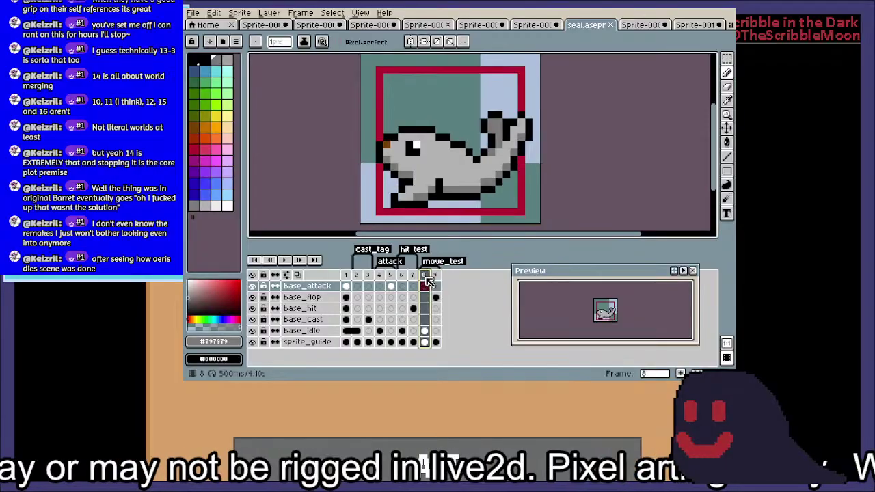
Flip repeatedly between frames 9 and 8 to compare the flop pose with the idle pose
click(435, 279)
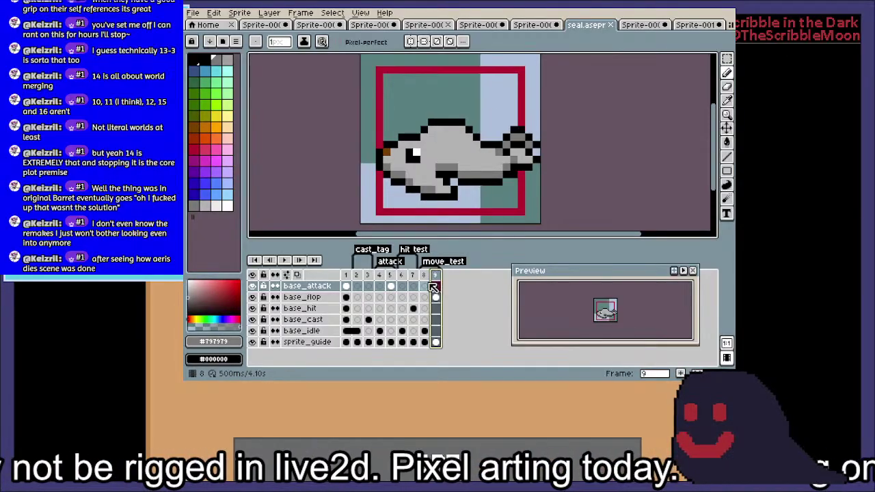
click(425, 279)
click(437, 279)
click(425, 283)
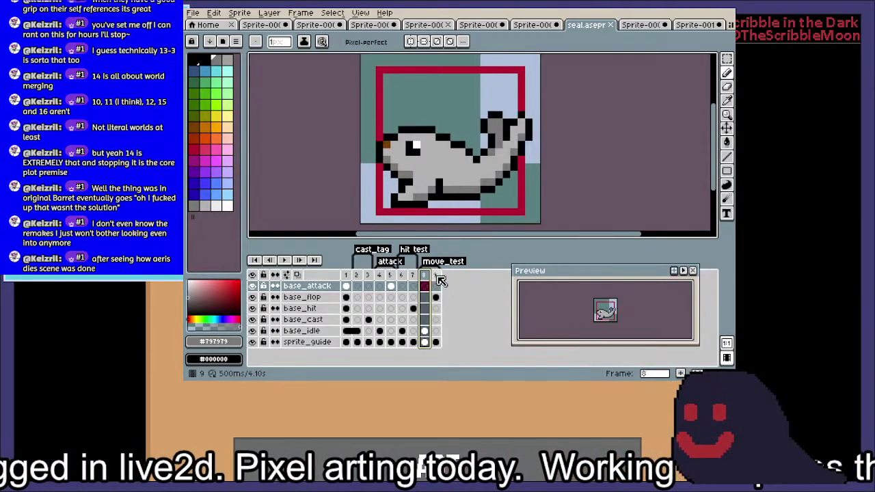
click(436, 283)
click(424, 283)
click(436, 283)
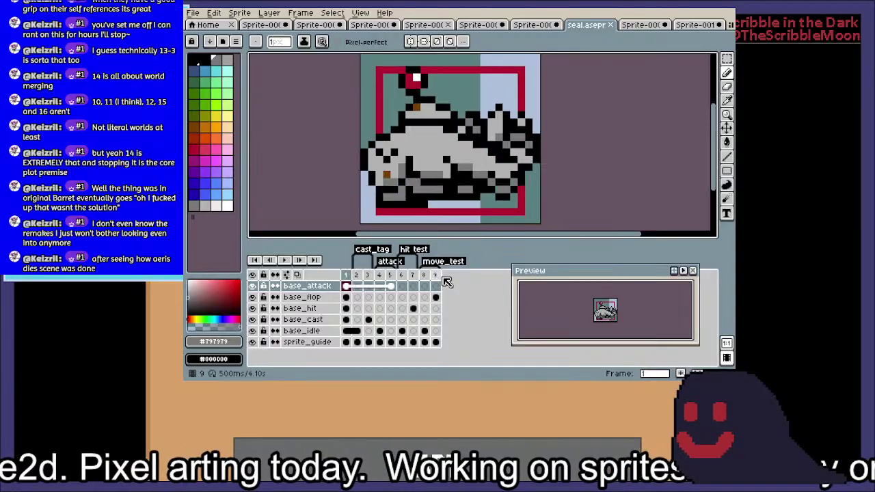
click(424, 283)
In frame 1, hide the base_attack, base_flop, base_hit and base_cast layers and make base_idle the active layer
click(346, 275)
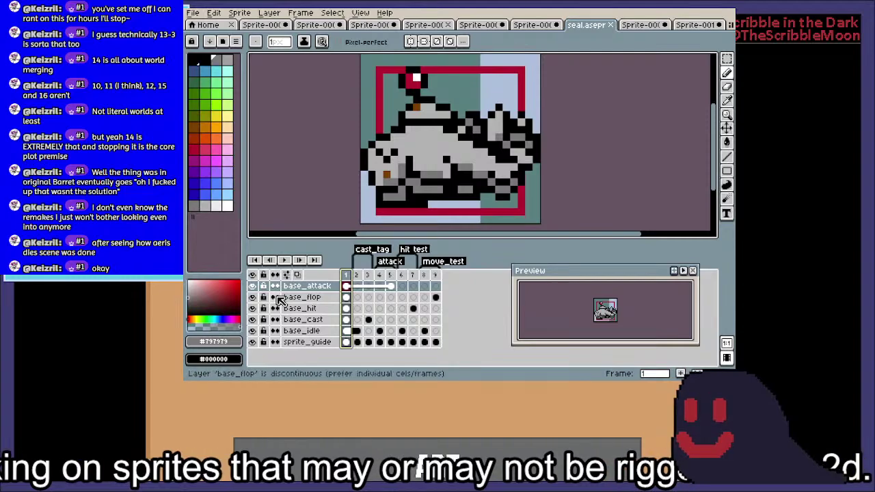
click(252, 286)
click(252, 297)
click(252, 308)
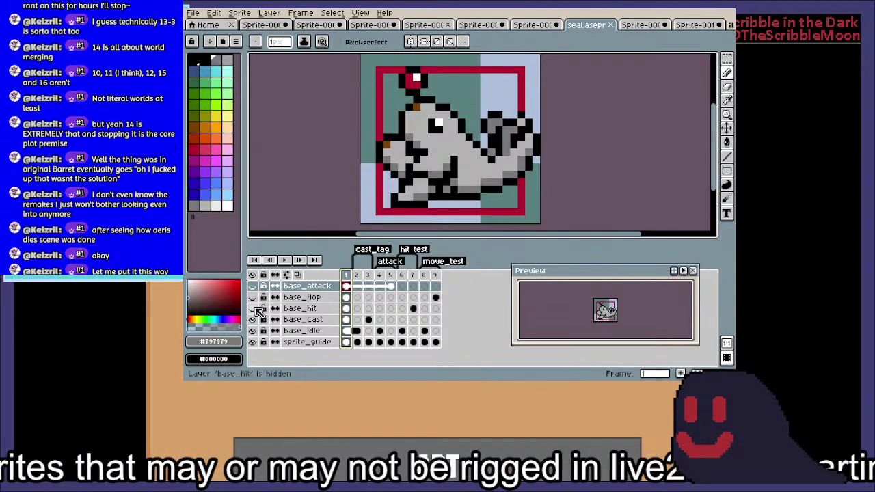
click(253, 319)
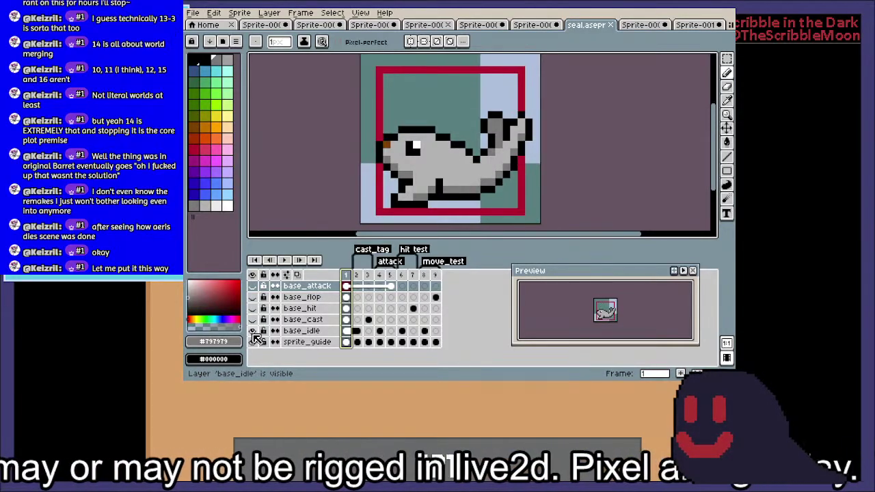
click(304, 331)
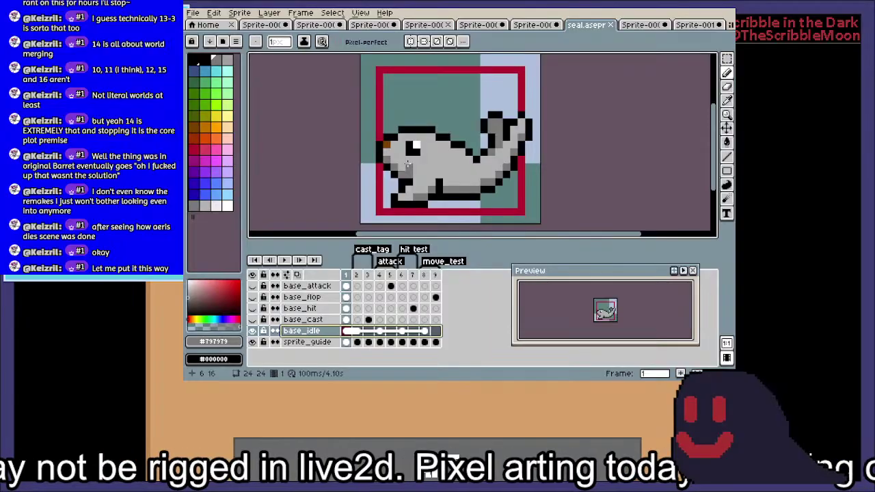
Examine the character poses on the Sprite-0010 reference sheet and glance at Sprite-0007 before returning to the seal file
scroll(408, 164, up, 3)
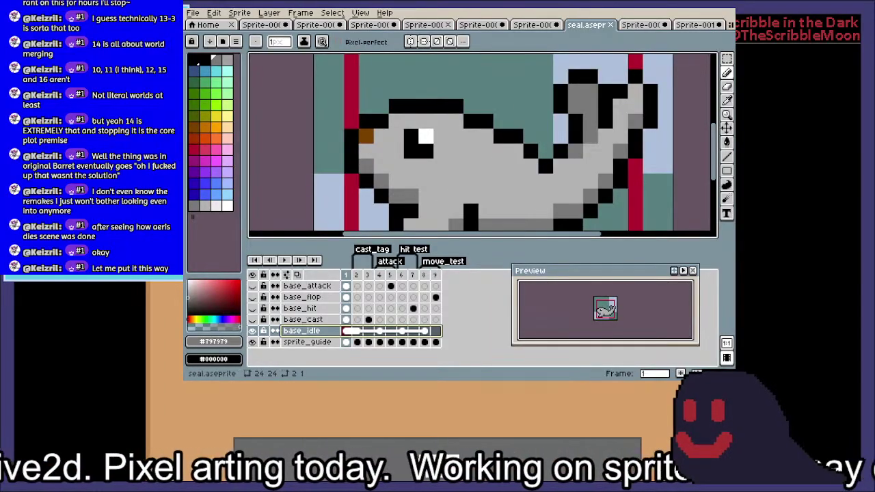
click(642, 24)
click(696, 24)
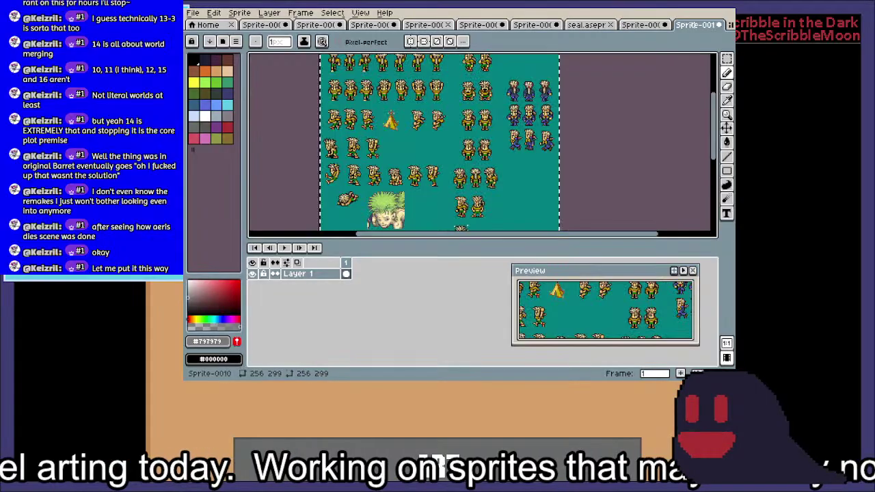
scroll(517, 179, up, 4)
scroll(517, 179, up, 1)
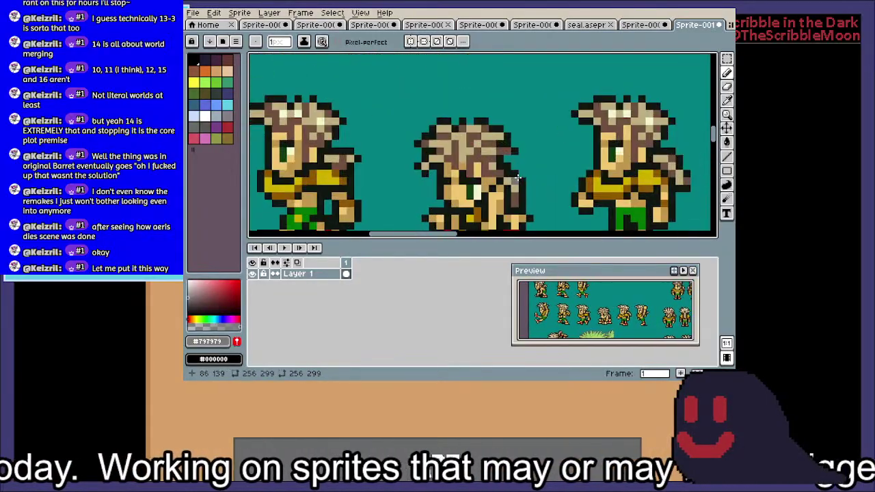
scroll(517, 179, down, 4)
scroll(515, 141, down, 1)
drag(516, 141, 553, 154)
scroll(519, 179, up, 2)
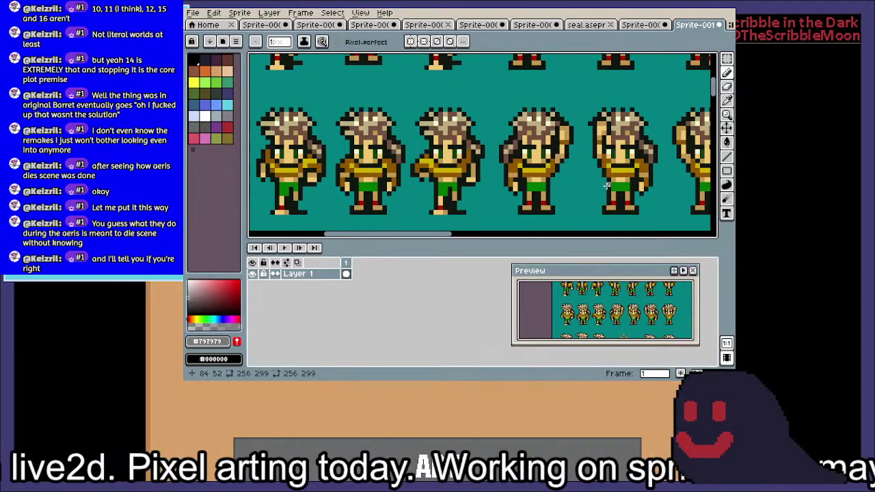
scroll(587, 165, down, 4)
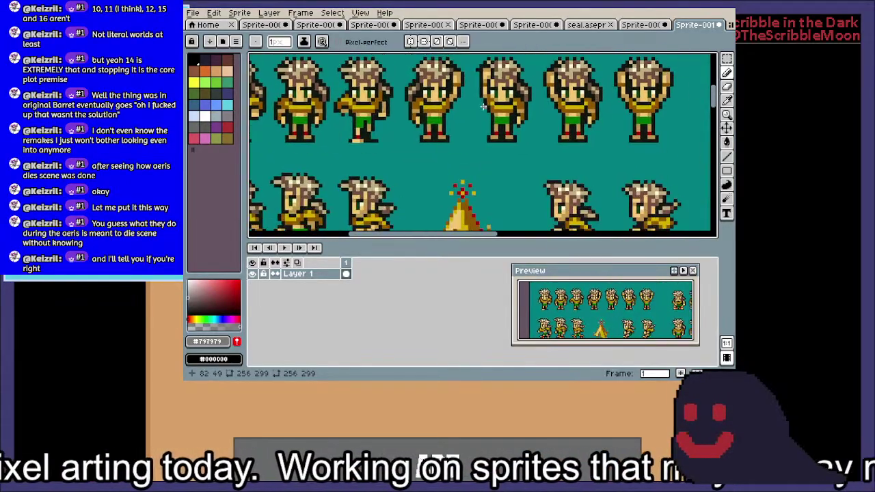
drag(522, 156, 531, 74)
drag(550, 157, 533, 68)
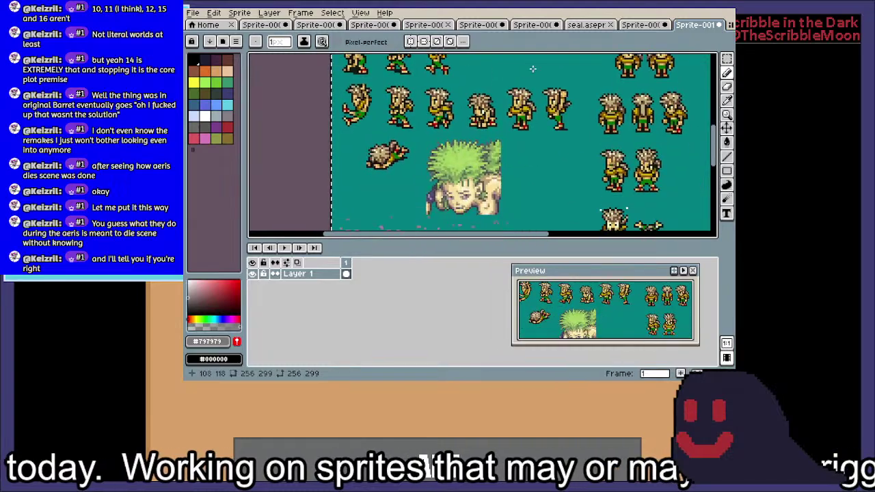
drag(561, 132, 383, 136)
drag(526, 138, 533, 55)
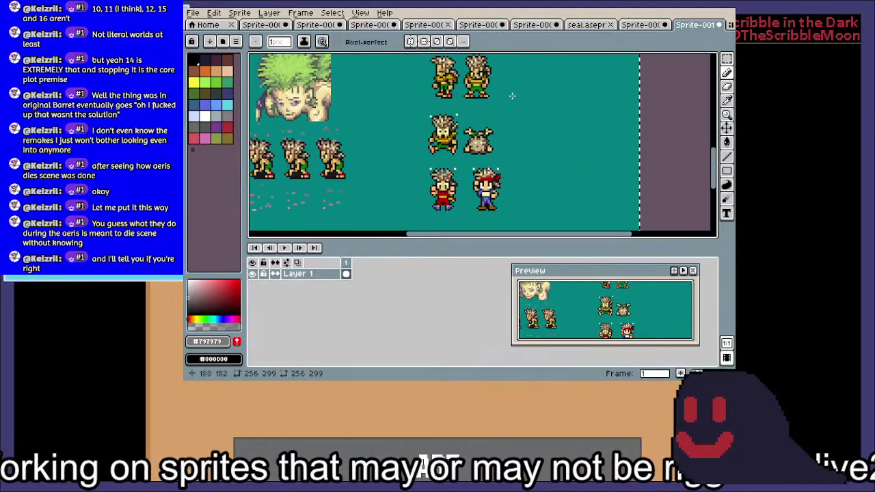
drag(449, 168, 489, 208)
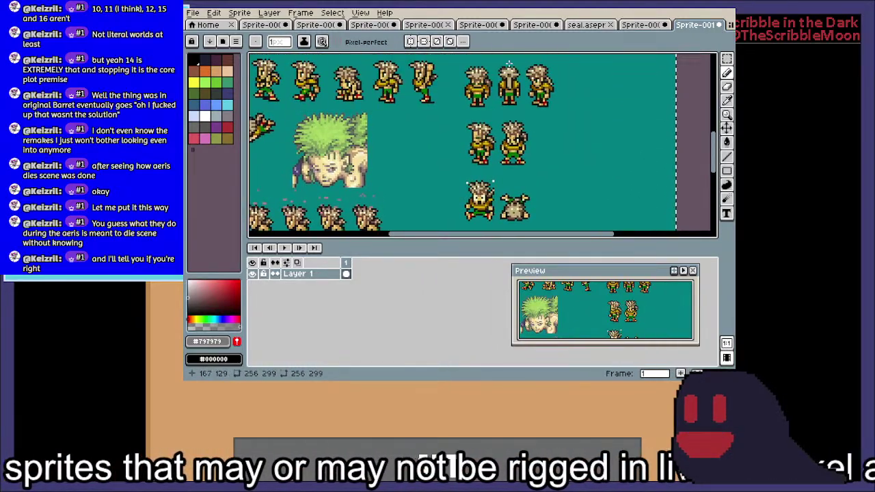
click(532, 27)
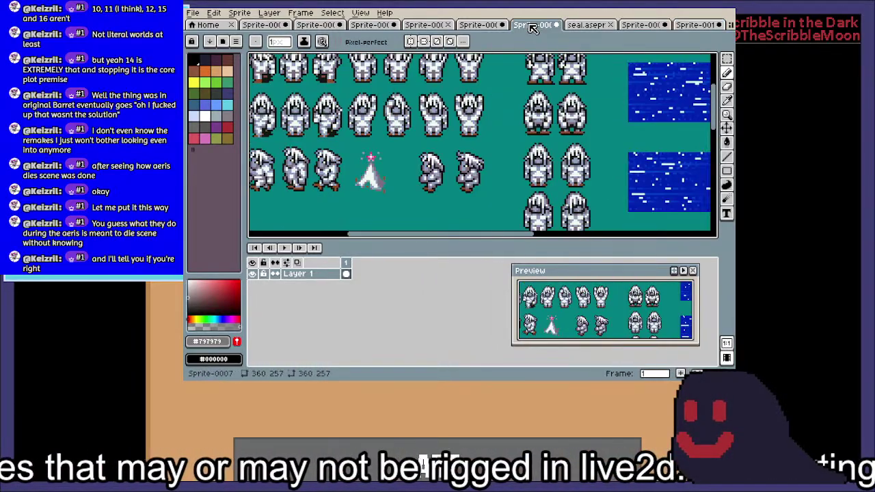
click(589, 25)
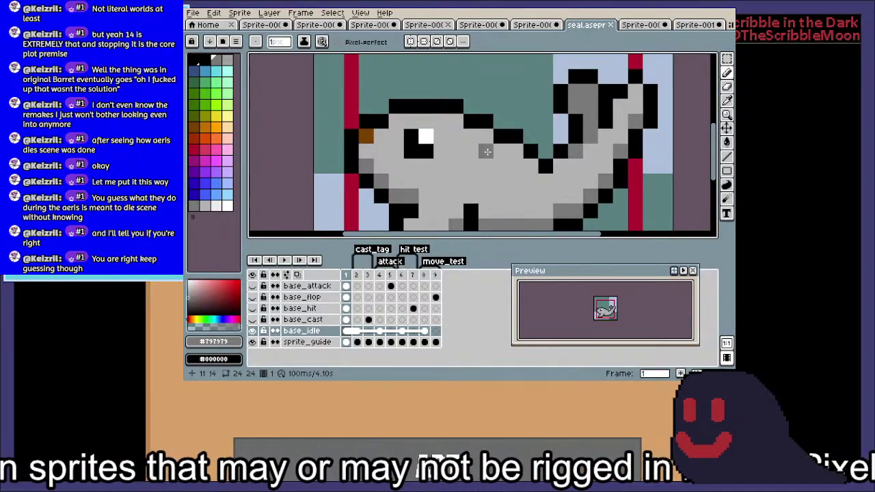
Check frames 2 and 3 of the seal and return to the base_idle cel in frame 1
drag(485, 179, 453, 138)
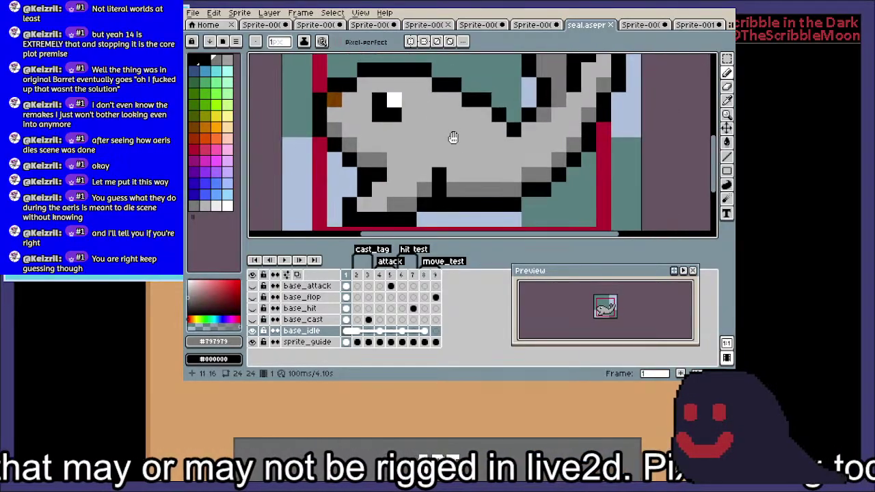
scroll(454, 138, down, 1)
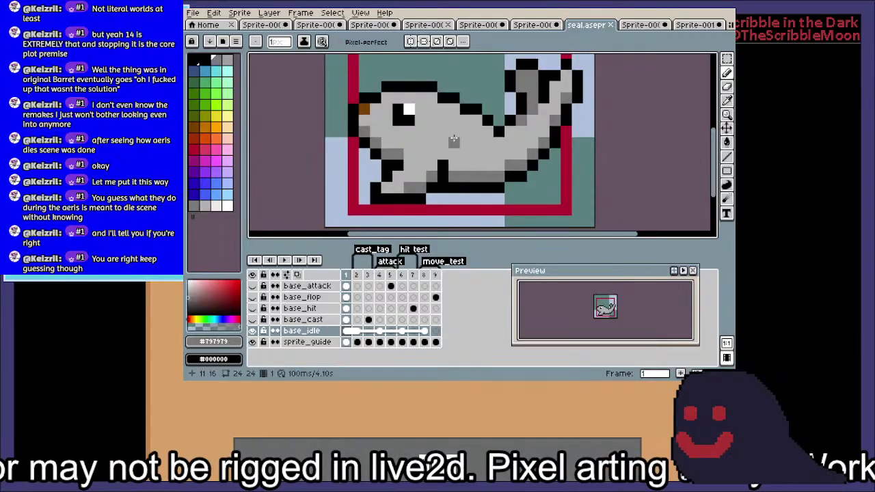
click(357, 319)
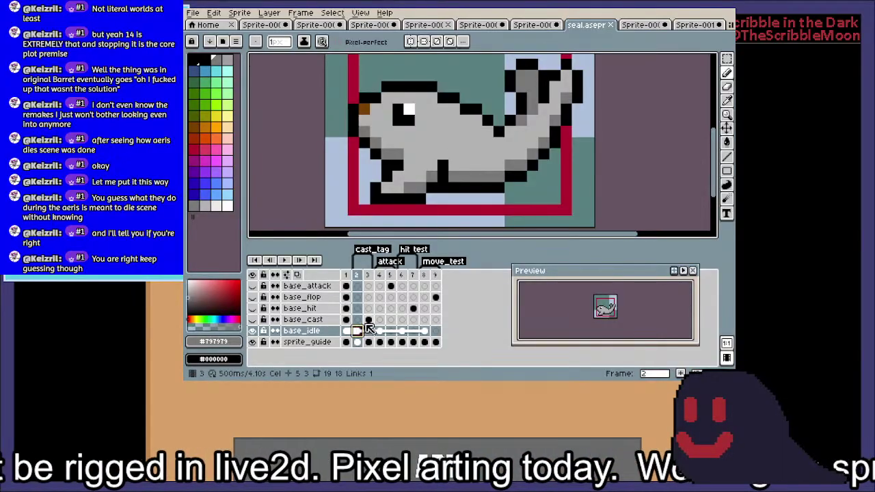
click(368, 322)
click(368, 342)
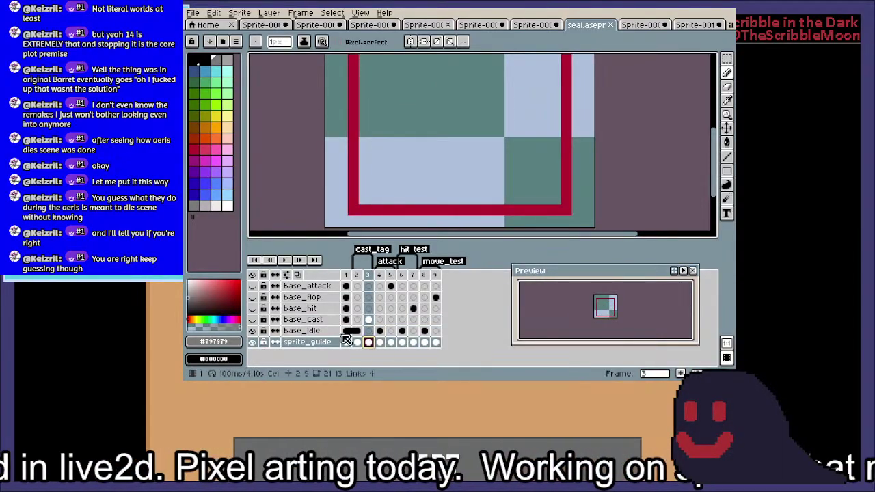
click(347, 332)
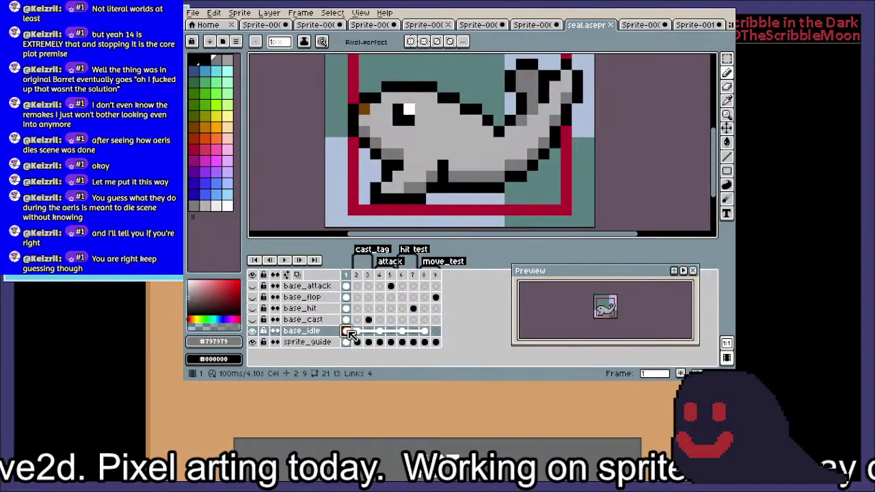
Add a new layer directly above base_idle and name it eye_closed_on_bark
right_click(308, 337)
mouse_move(338, 328)
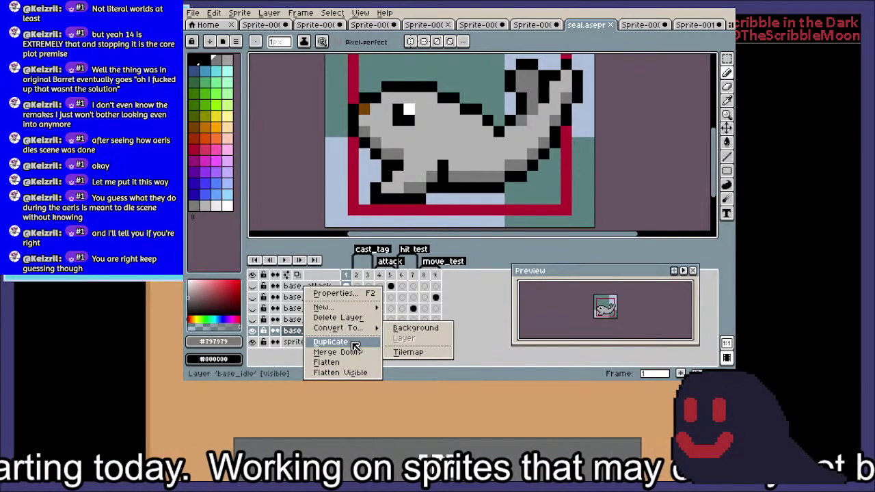
click(290, 335)
right_click(296, 333)
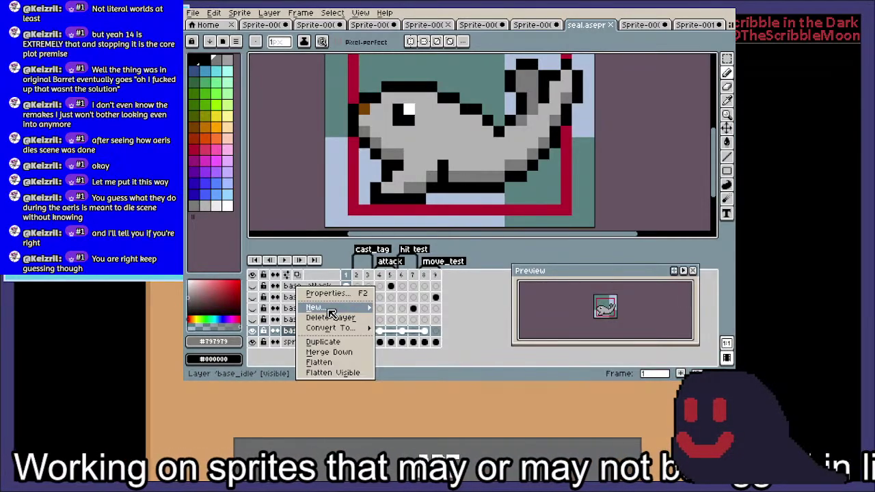
mouse_move(329, 307)
click(394, 309)
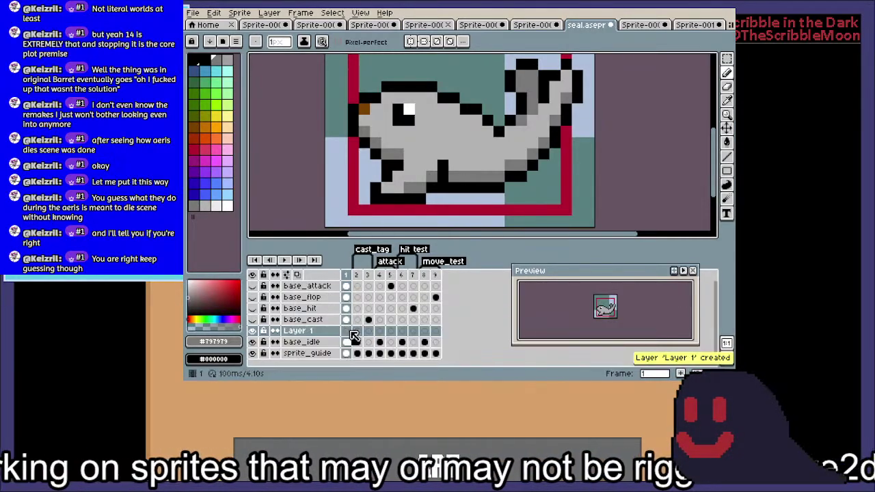
double_click(309, 332)
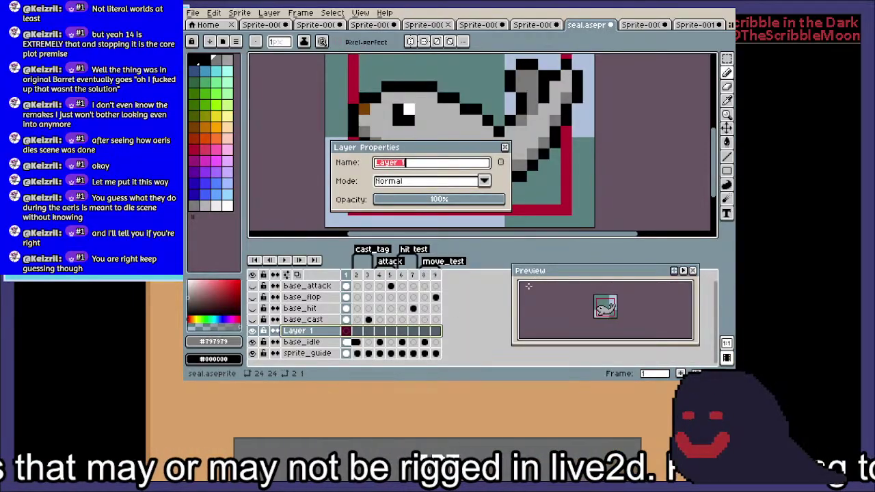
text(eye_closed_on_bark)
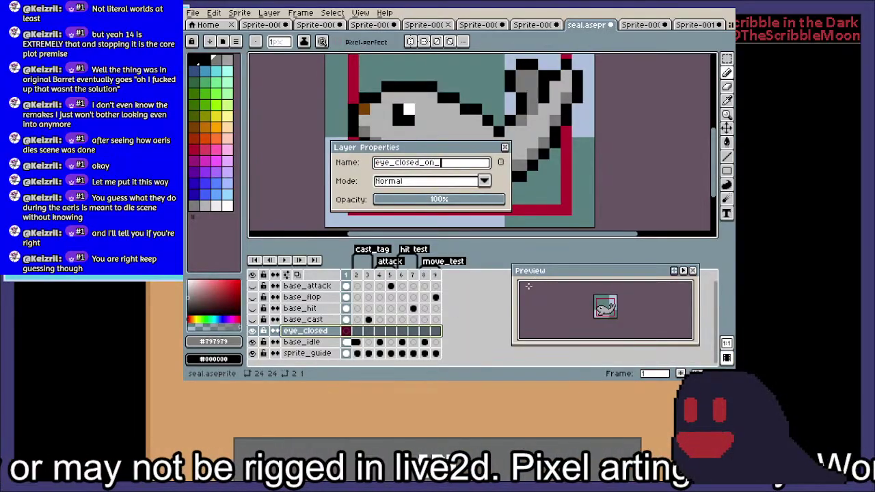
key(Return)
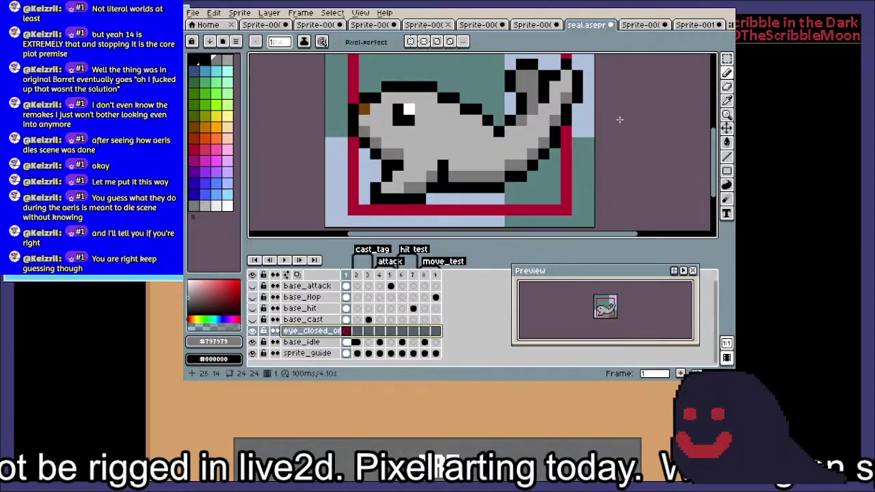
Cover the seal's eye with a 2 by 2 pixel orange block on the new layer in frame 1
key(i)
click(432, 121)
scroll(424, 123, up, 3)
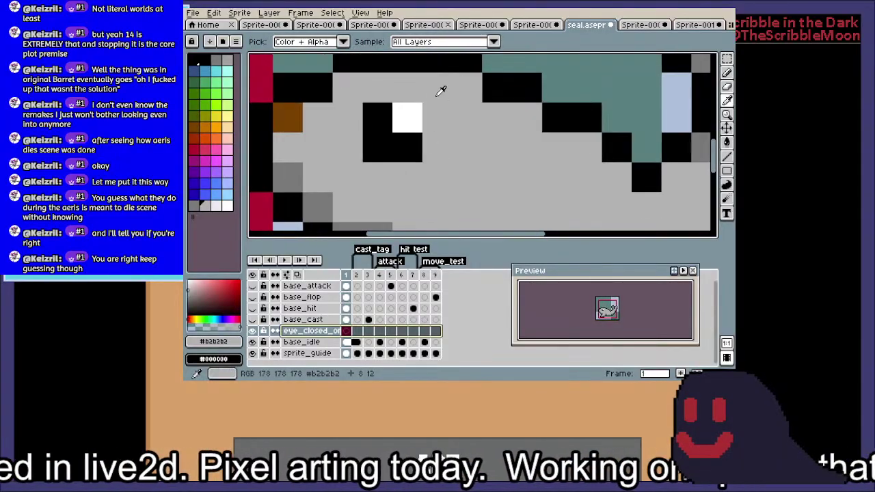
key(b)
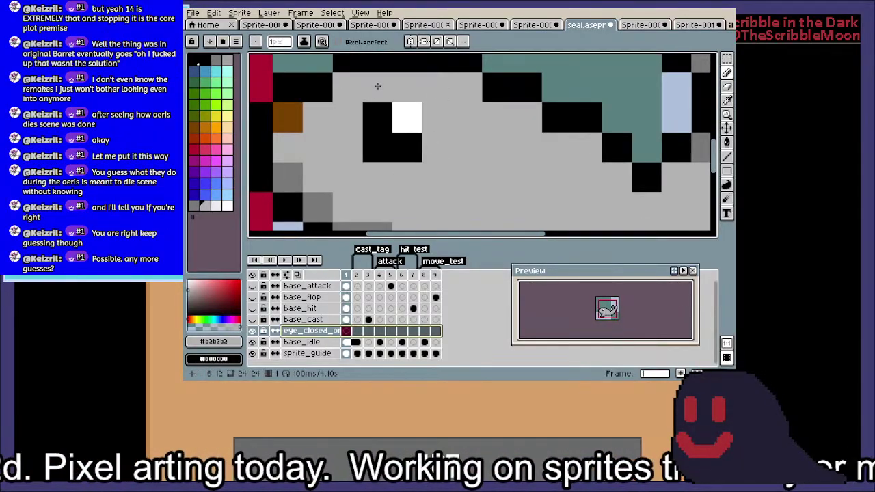
click(215, 136)
mouse_move(377, 117)
mouse_down()
mouse_move(372, 140)
mouse_move(404, 120)
mouse_up()
click(405, 135)
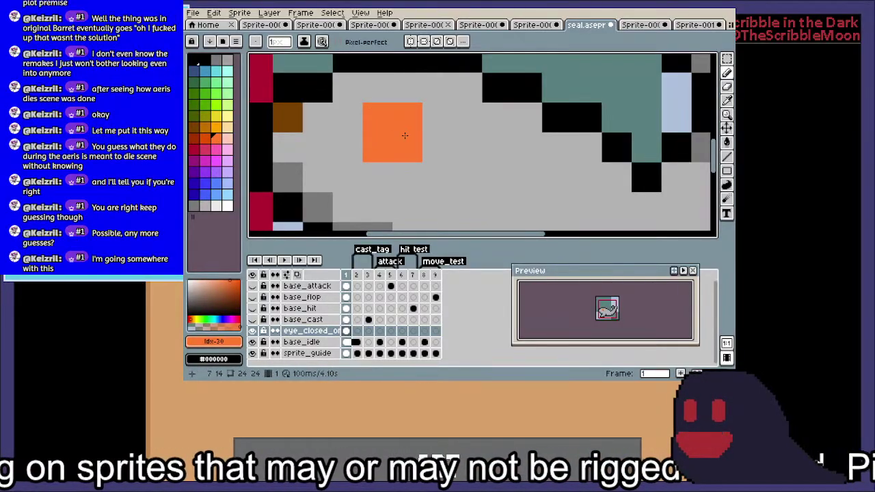
click(335, 129)
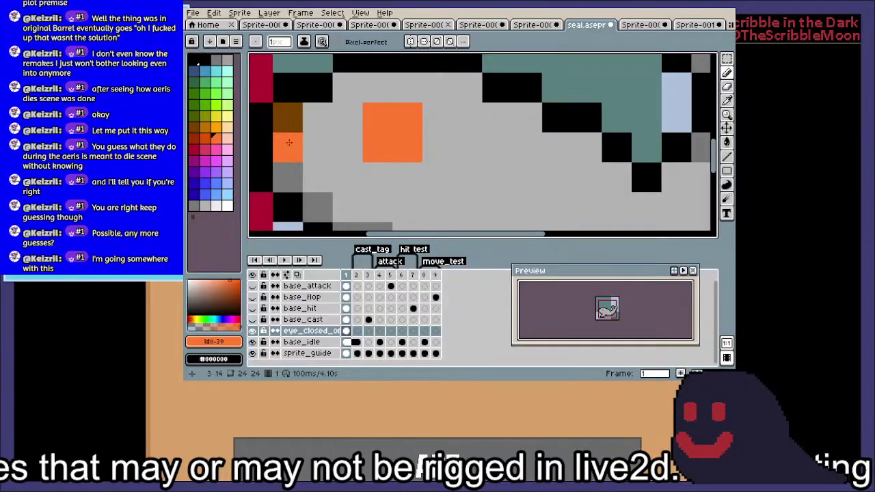
Outline all four sides of the orange eye block with pink pixels
click(216, 149)
drag(359, 123, 348, 142)
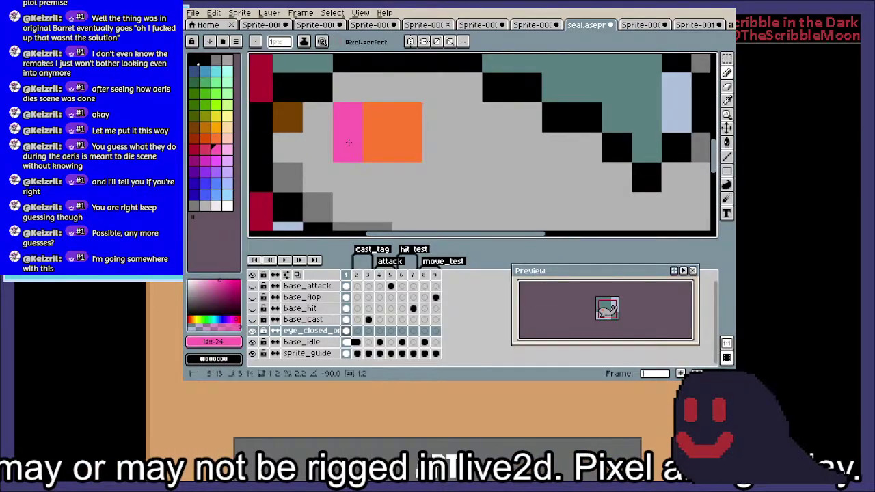
click(383, 95)
click(414, 92)
drag(432, 114, 433, 143)
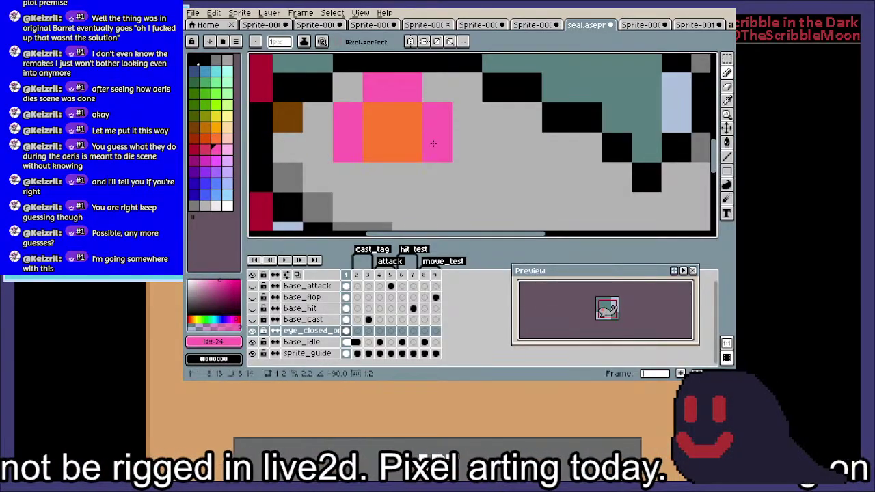
click(407, 177)
click(378, 177)
click(468, 146)
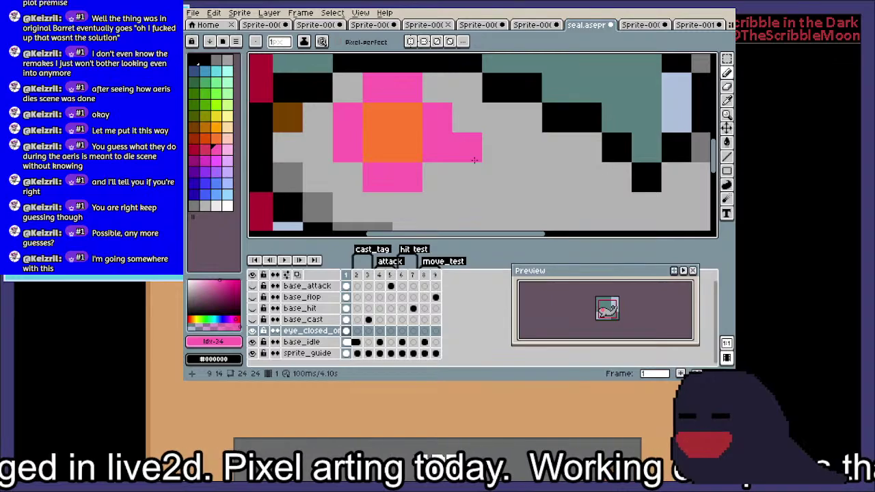
Sample the body grey #b2b2b2 and paint over all the pink pixels around the orange eye block
alt+click(463, 165)
drag(434, 155, 432, 117)
click(409, 88)
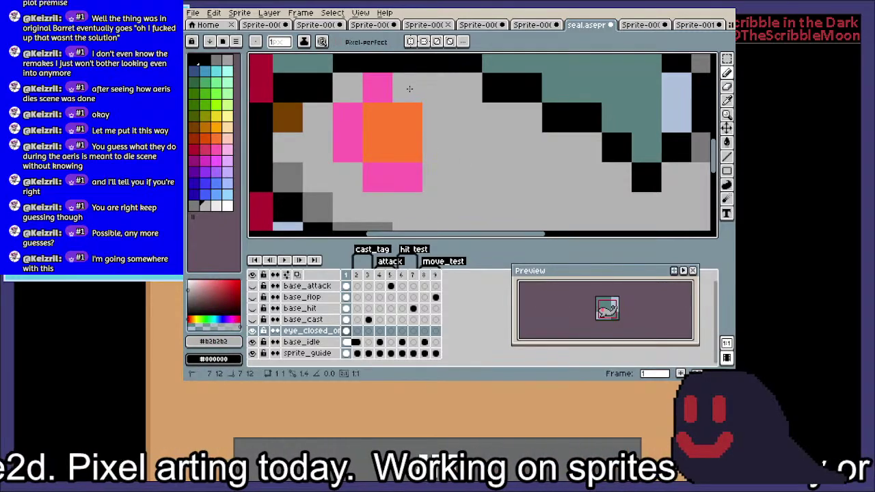
click(377, 87)
click(347, 117)
click(348, 147)
click(378, 177)
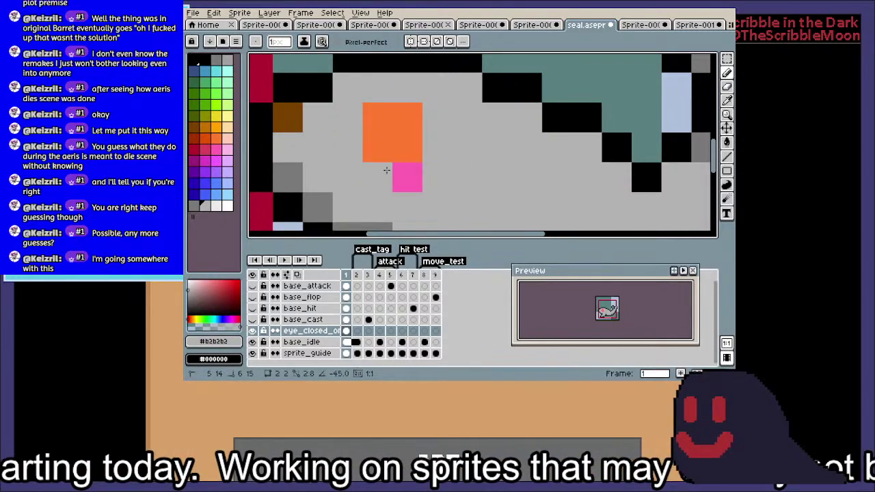
click(407, 177)
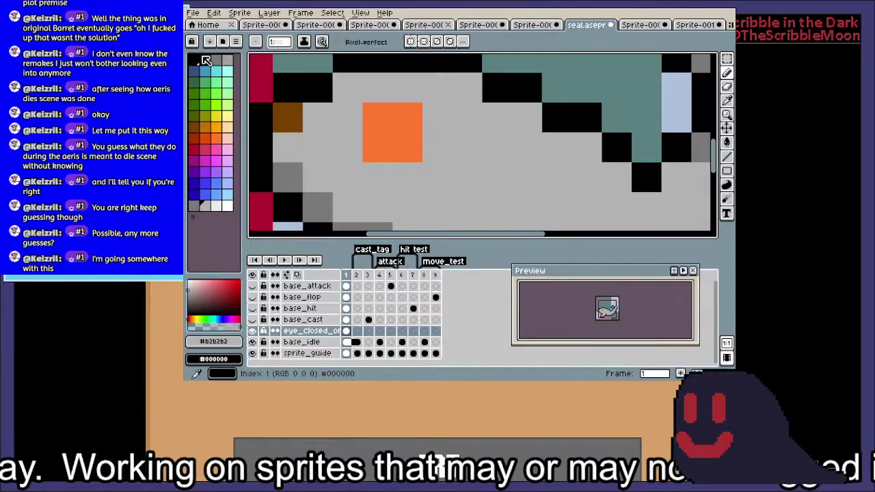
Form the closed eye by painting the orange block's lower row black and its upper row body grey #b2b2b2
click(193, 60)
click(375, 142)
click(404, 142)
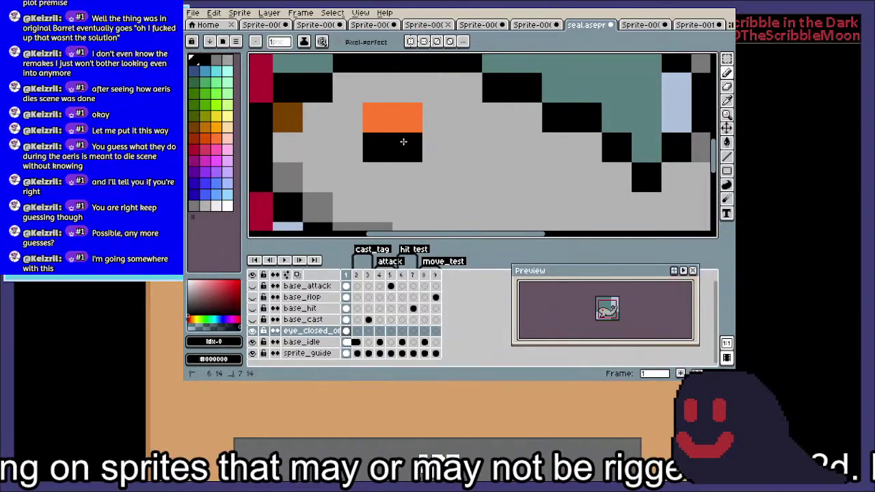
key(e)
click(351, 102)
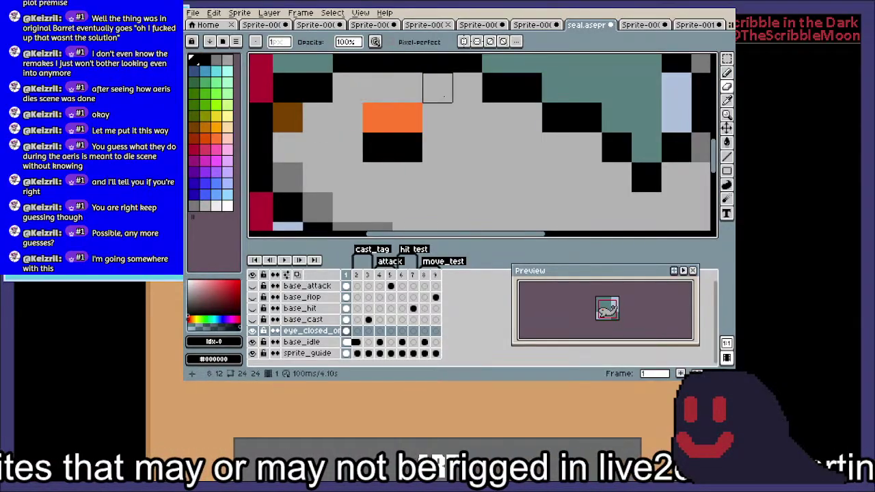
key(i)
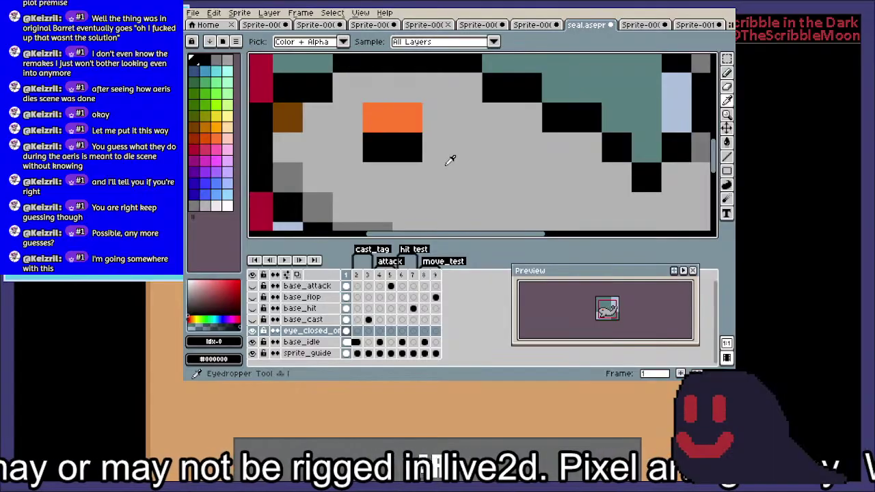
click(449, 158)
key(b)
click(371, 121)
click(351, 117)
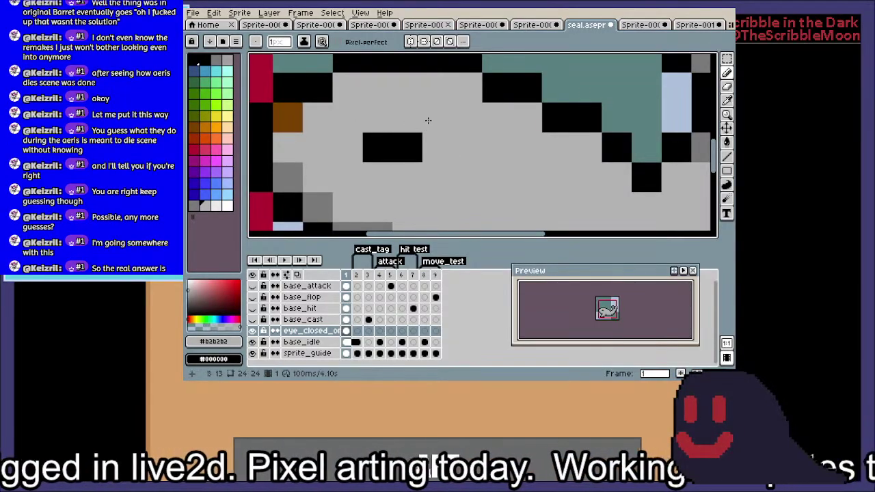
Compare the seal's open and closed eye by toggling the visibility of the eye_closed_on_base layer, leaving it hidden
scroll(430, 121, down, 2)
click(259, 333)
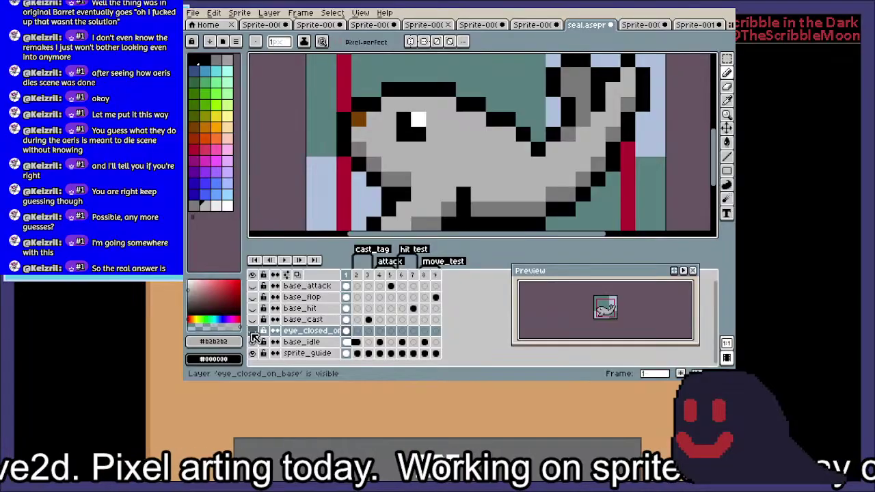
click(253, 334)
click(254, 335)
click(254, 335)
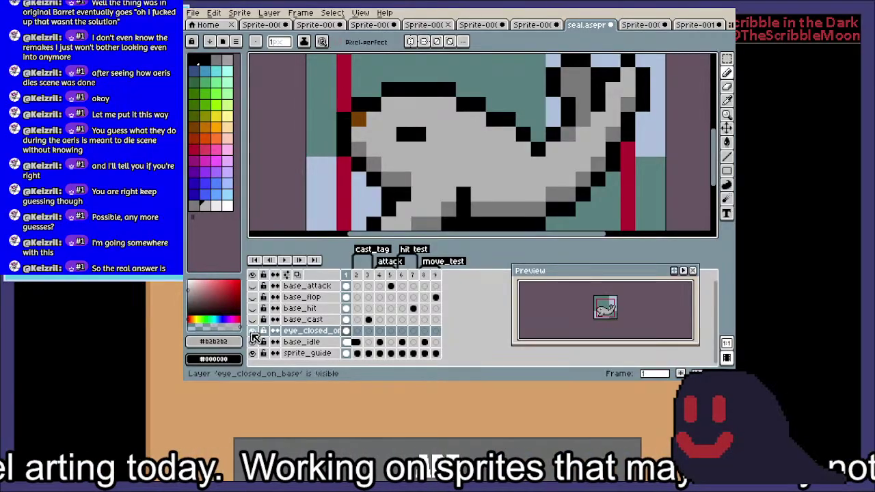
click(253, 334)
click(252, 335)
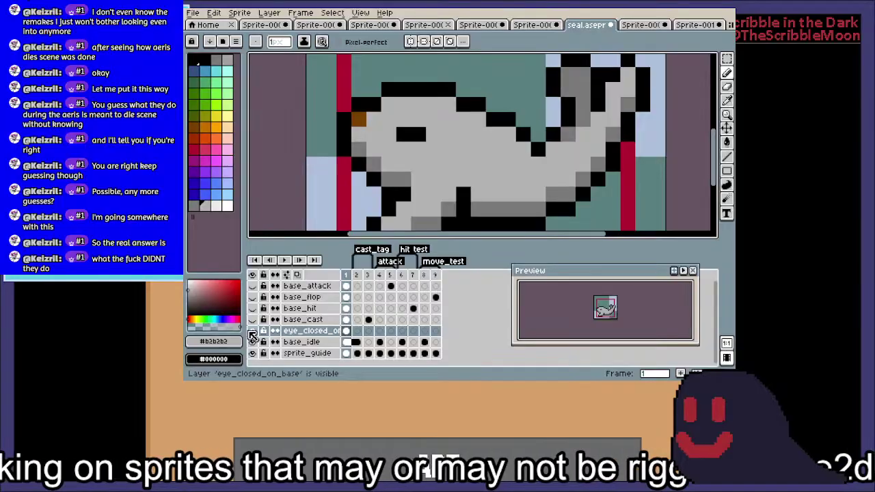
click(253, 335)
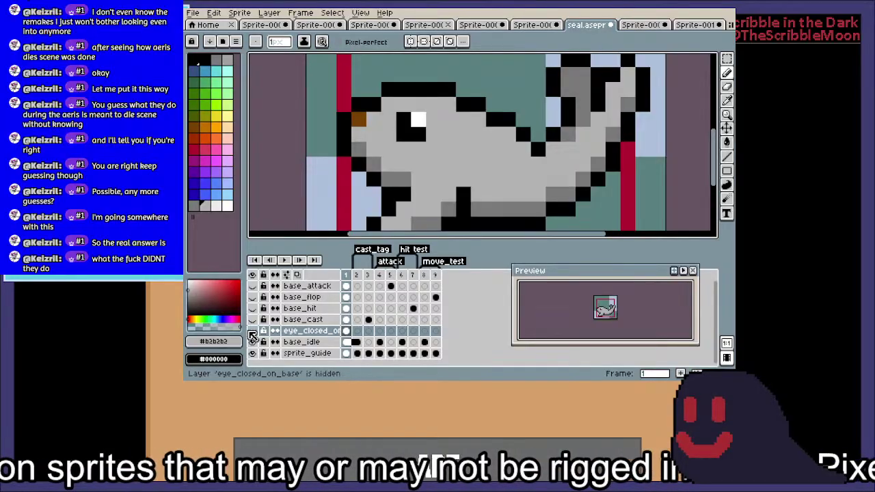
Add a new layer above eye_closed_on_base and name it angy
right_click(313, 338)
mouse_move(355, 305)
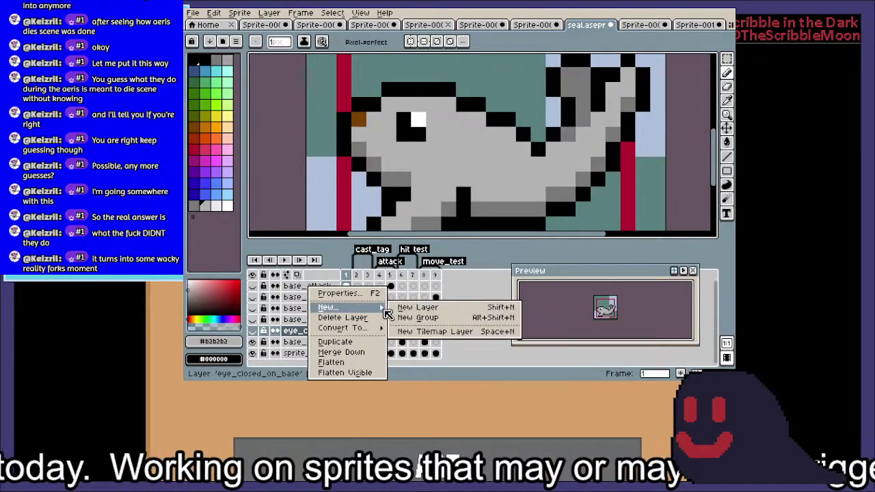
click(407, 305)
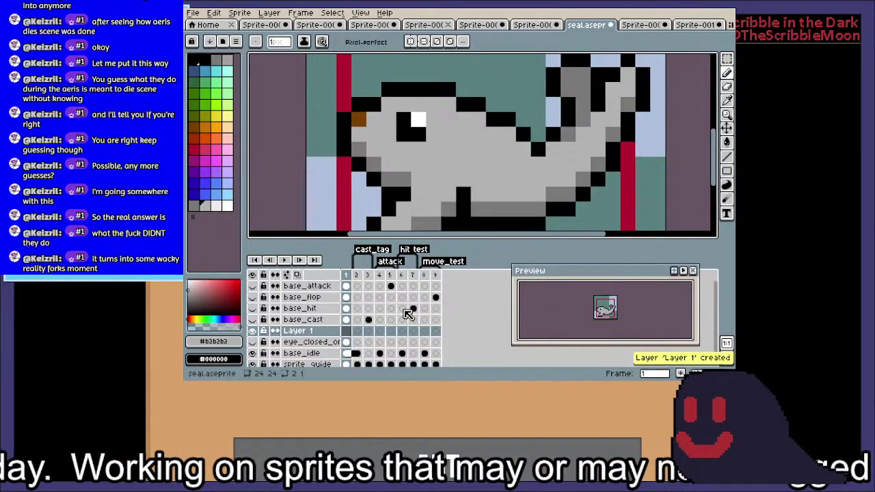
click(309, 332)
double_click(309, 332)
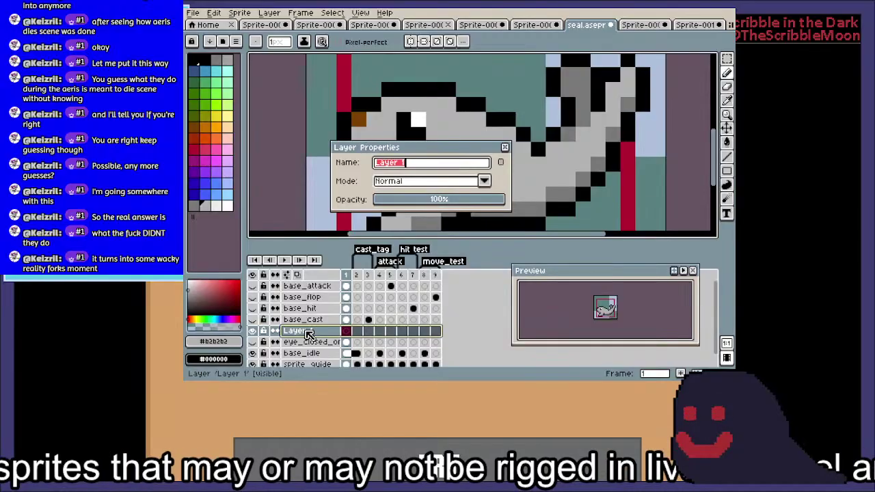
text(angry)
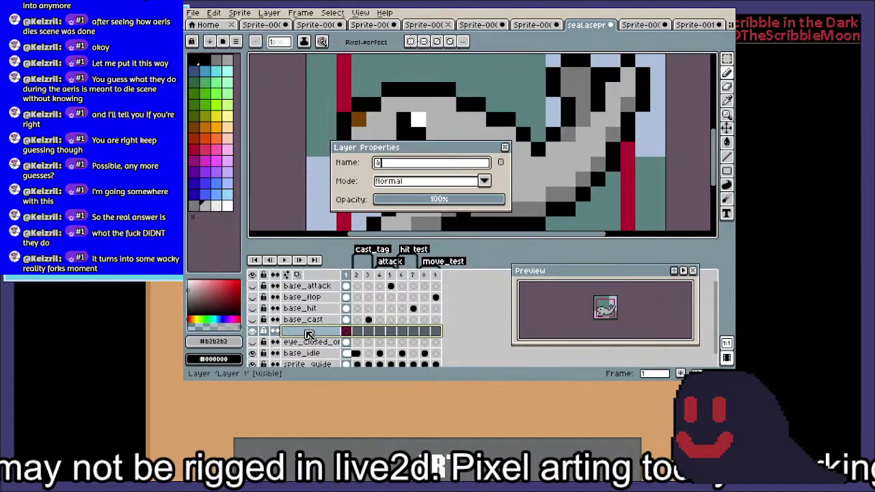
key(Return)
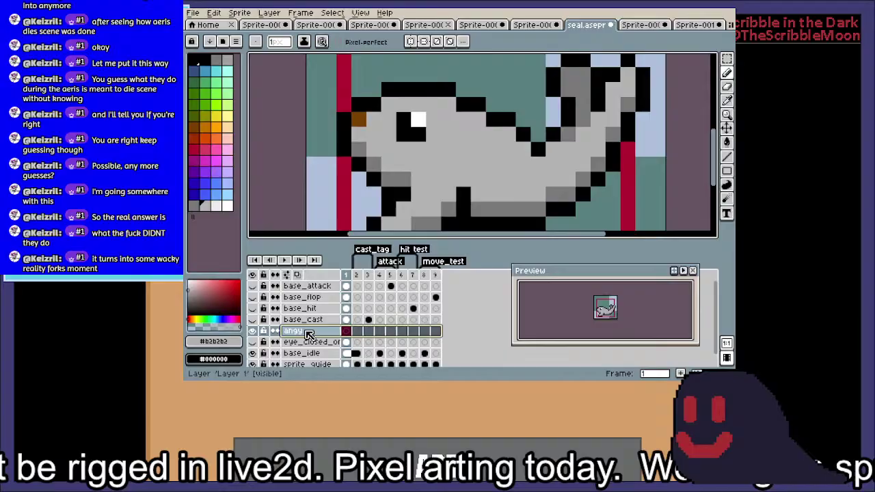
Draw a four-part crimson anger mark with single pixels over the top of the seal's head on the angy layer
click(196, 150)
drag(438, 106, 424, 160)
key(ctrl+z)
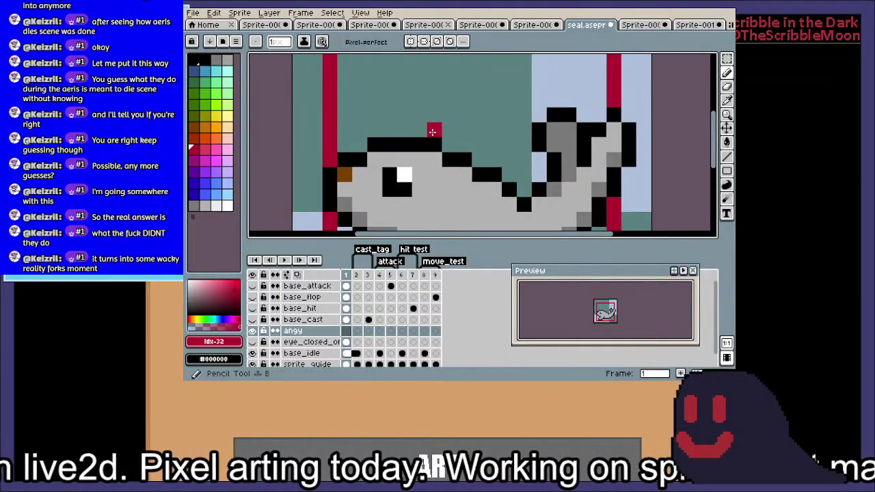
click(419, 113)
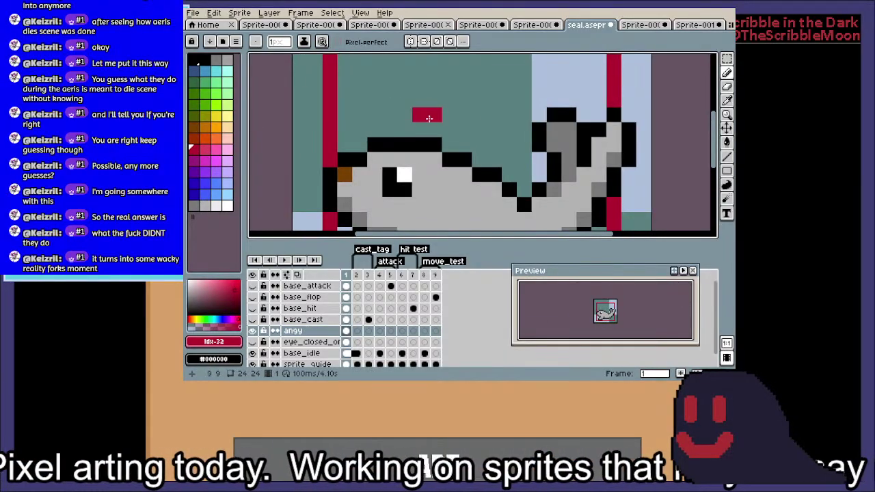
click(434, 128)
click(464, 129)
click(478, 114)
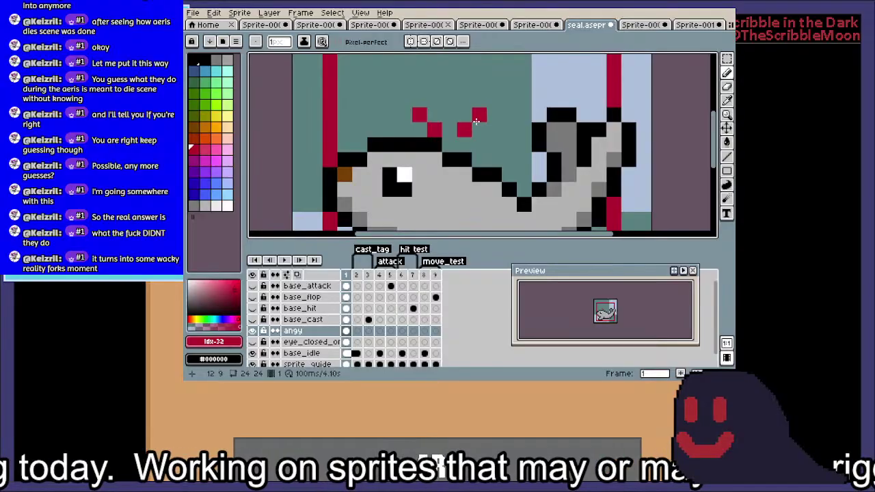
click(436, 175)
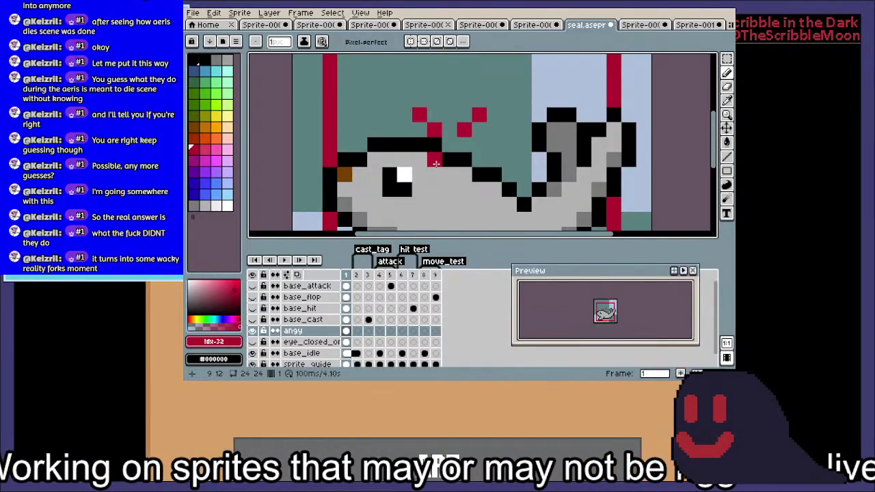
click(449, 159)
click(464, 159)
click(480, 174)
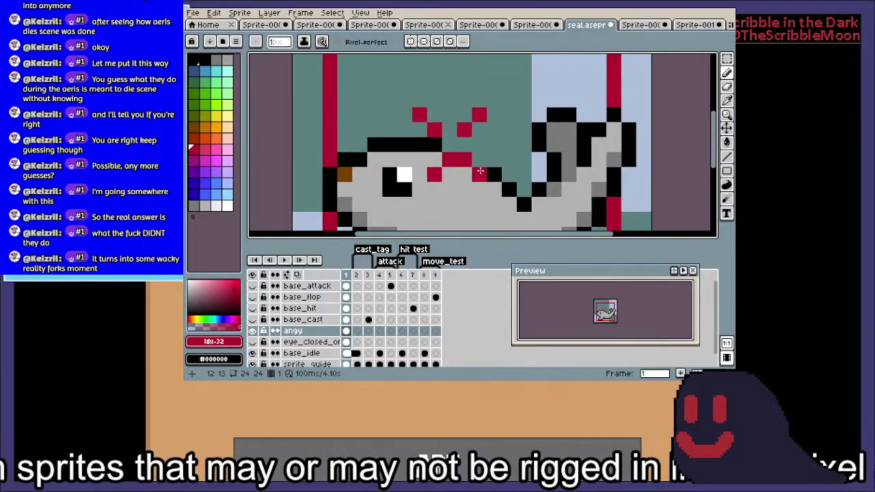
Try adjusting the spacing of the anger mark by moving its upper-right diagonal stroke sideways within a 4 by 4 pixel selection
key(m)
drag(463, 98, 489, 125)
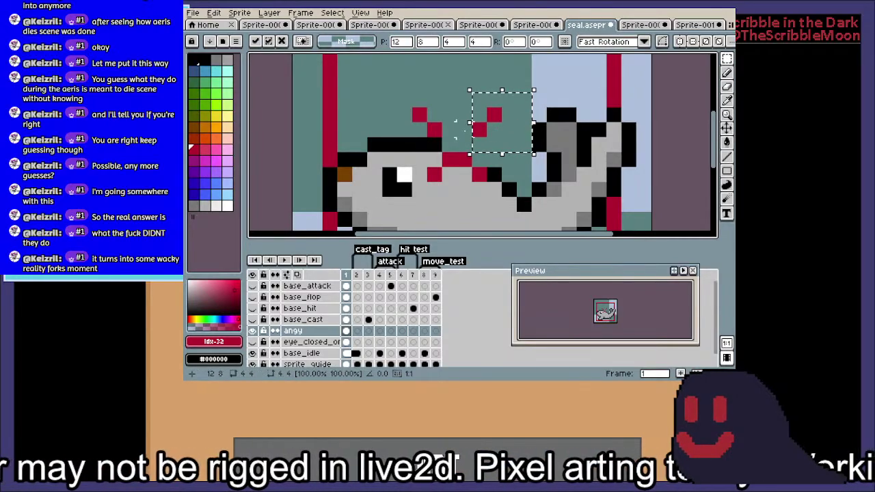
key(b)
key(ctrl+d)
click(461, 130)
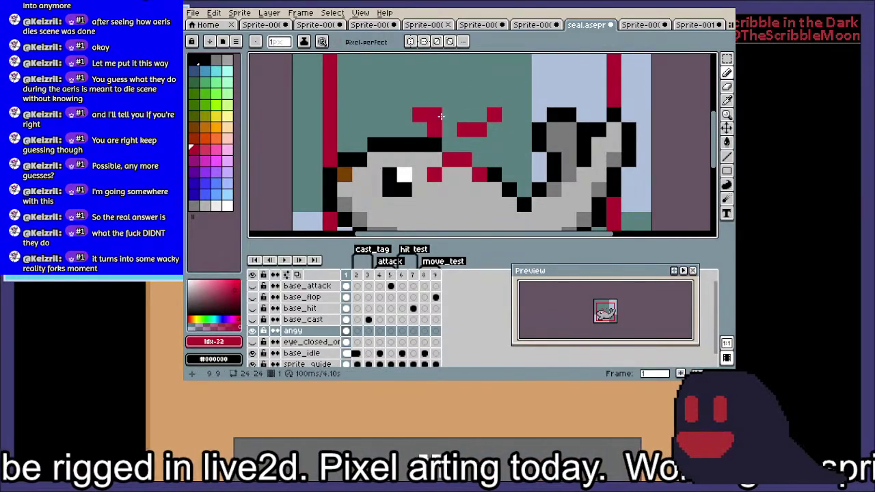
key(m)
drag(471, 90, 471, 133)
scroll(469, 133, down, 3)
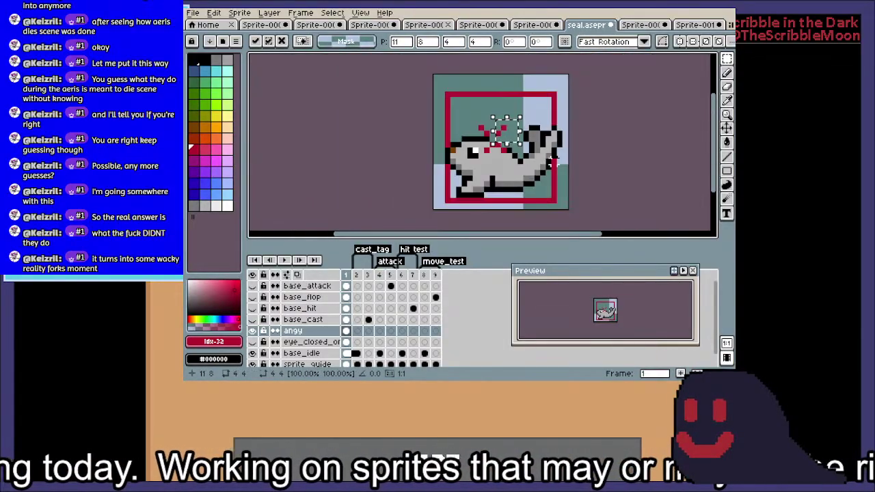
scroll(474, 137, up, 3)
Clear the selection and erase the whole anger mark overlapping the seal's head
key(e)
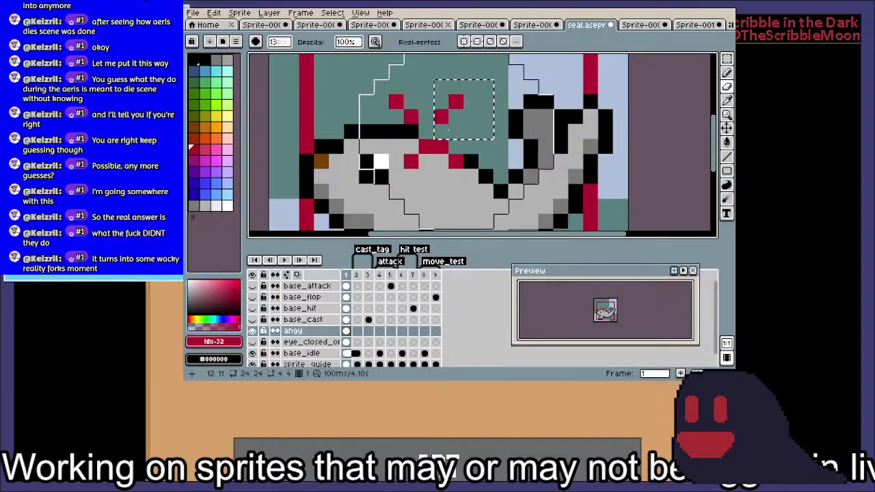
click(456, 134)
key(ctrl+d)
click(423, 136)
Redraw the crimson anger mark higher above the seal's head, with a lower arch and two upper corner strokes
key(b)
drag(411, 95, 404, 184)
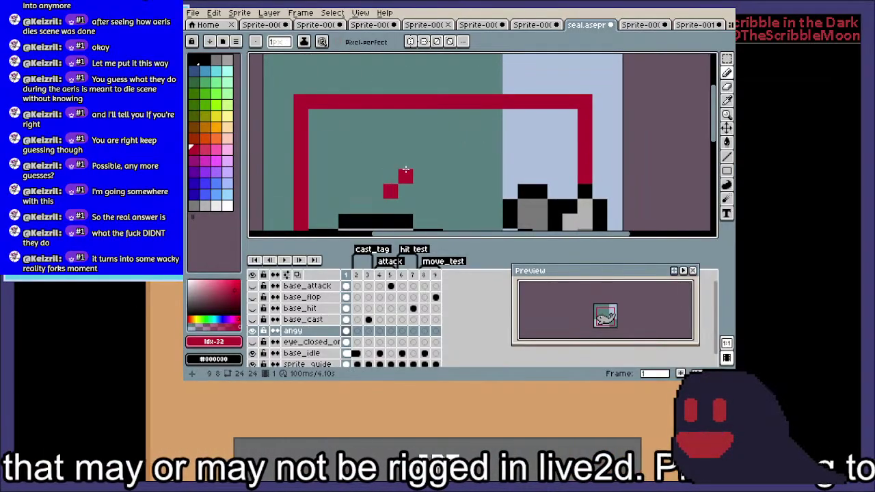
click(406, 171)
click(418, 173)
click(431, 190)
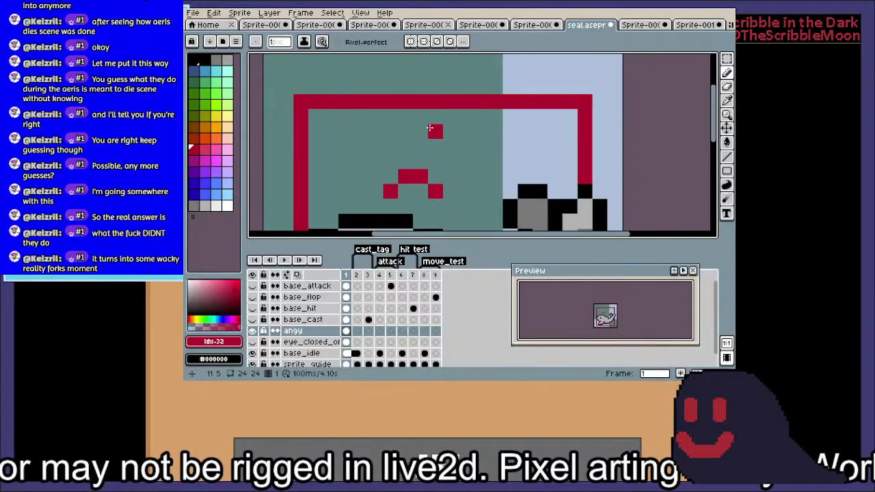
mouse_move(430, 129)
mouse_down()
mouse_move(430, 143)
mouse_move(445, 143)
mouse_move(389, 144)
mouse_up()
scroll(491, 118, down, 3)
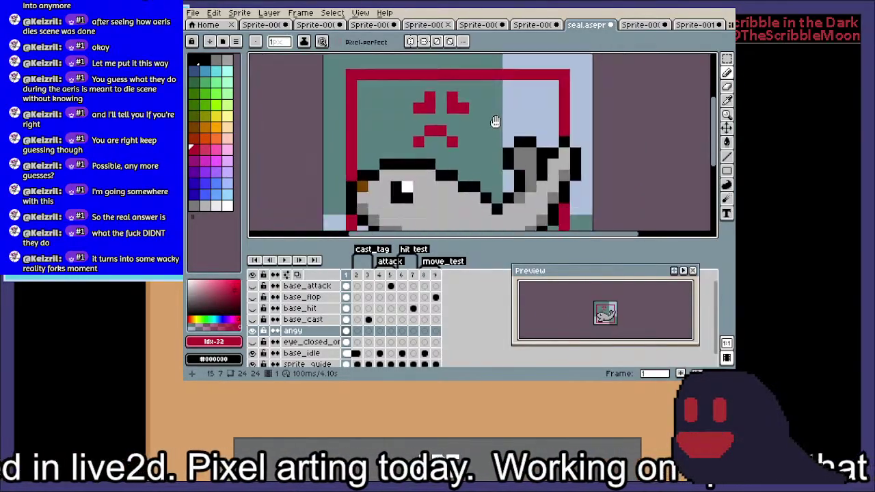
Extend the anger mark's upper corners and the ends of its lower arch outward with extra crimson pixels
scroll(488, 115, up, 3)
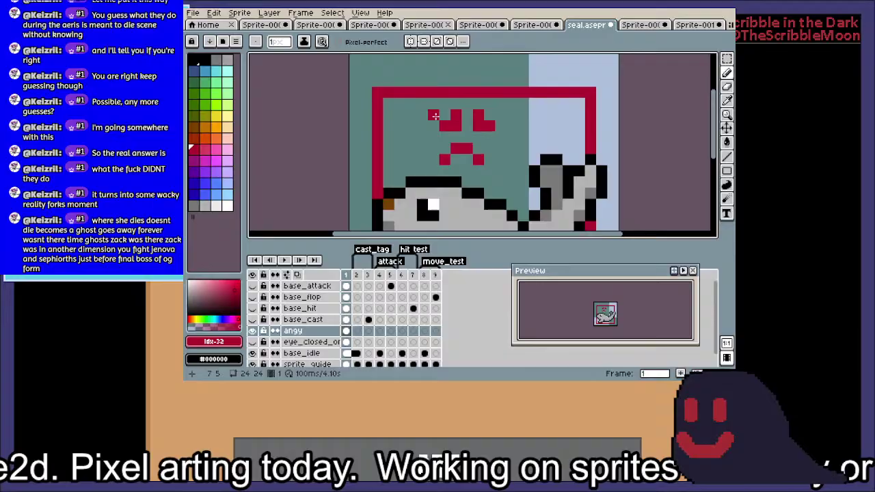
click(489, 103)
click(500, 126)
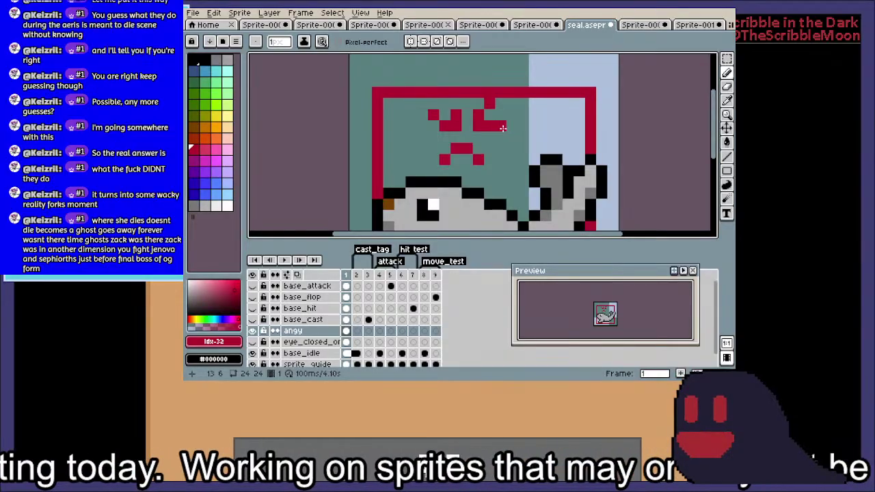
click(489, 160)
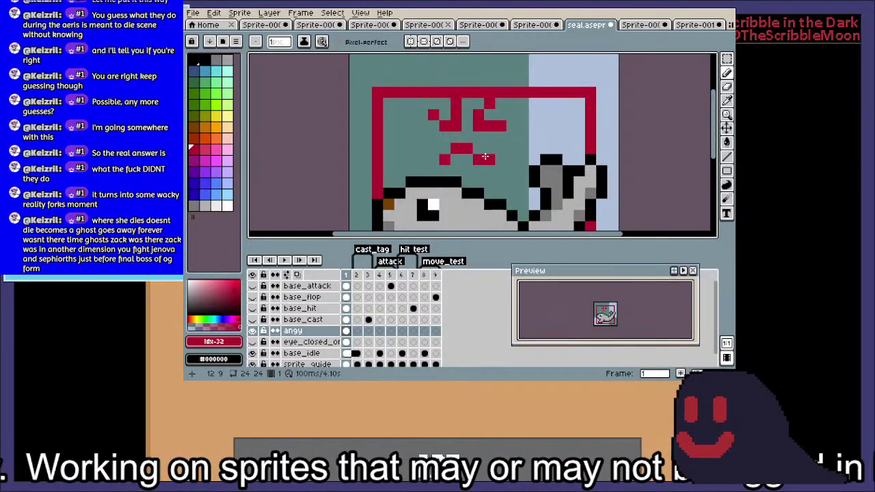
click(433, 159)
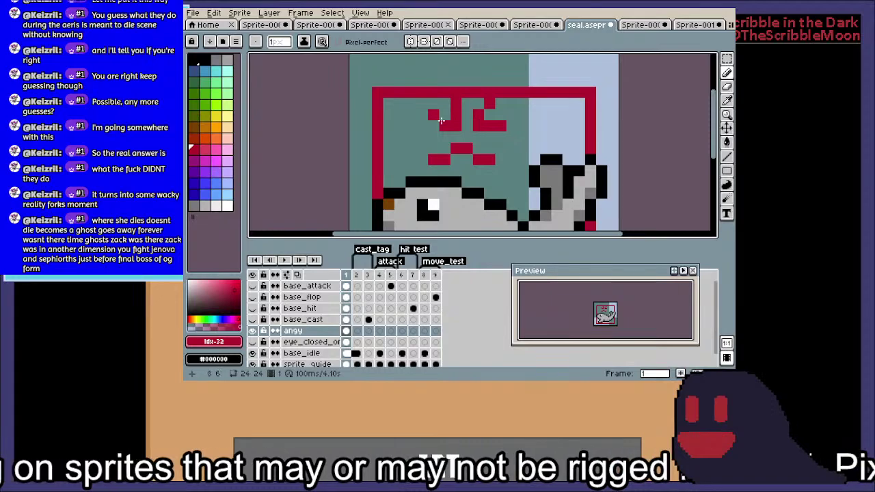
Erase the redrawn anger mark above the seal with the 13 px eraser
scroll(534, 129, down, 3)
drag(530, 135, 517, 119)
scroll(517, 119, up, 4)
scroll(516, 119, down, 2)
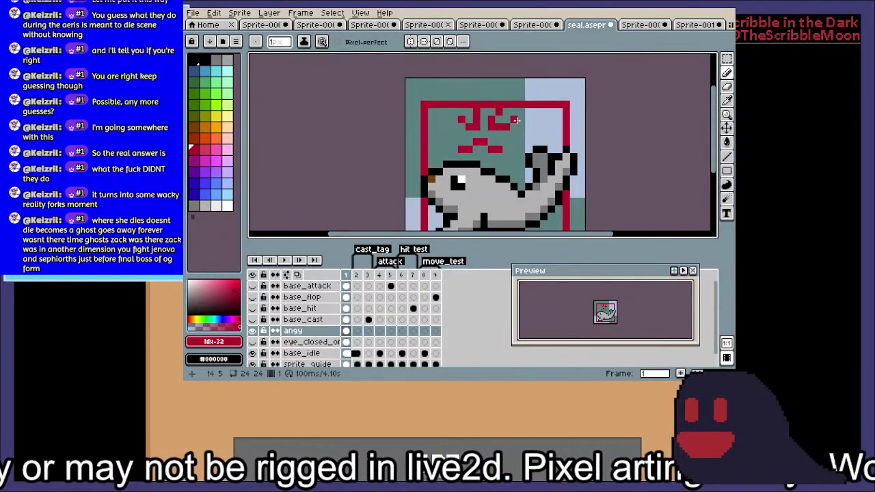
key(e)
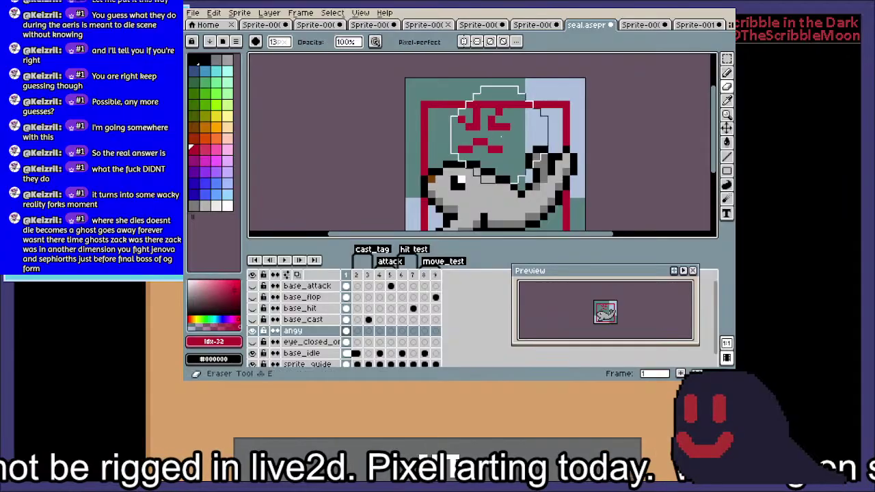
click(477, 136)
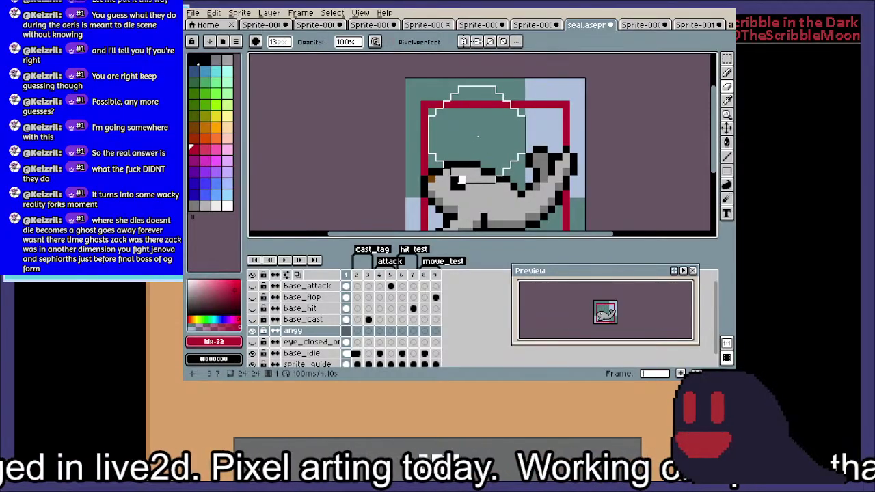
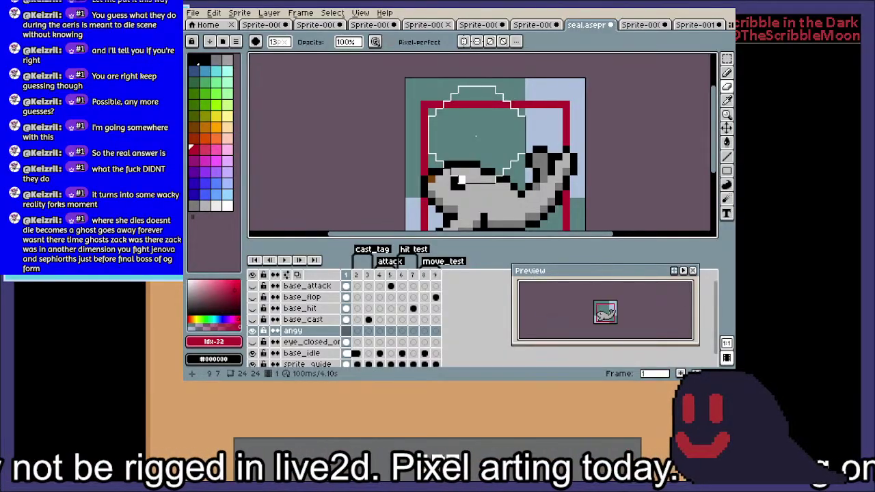
Draw the right-hand stroke of a red anger mark above the seal's head with the 1 px Pencil on the angy layer
scroll(476, 136, up, 4)
key(b)
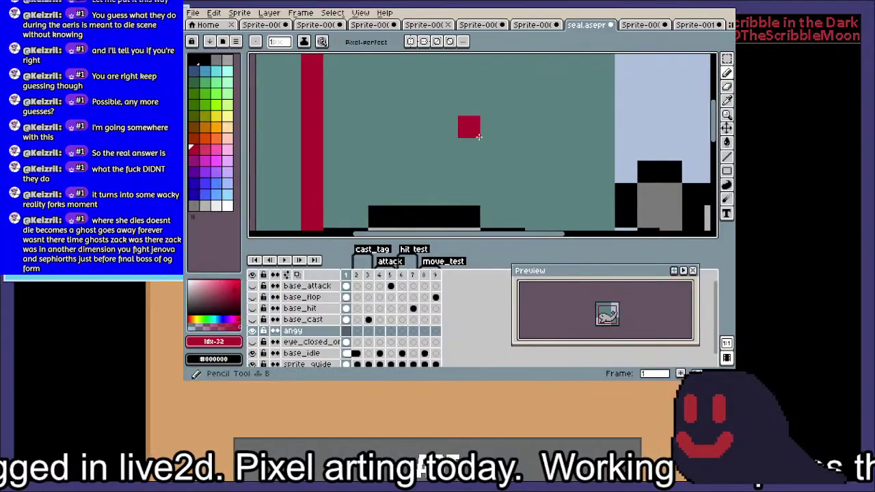
click(514, 82)
click(492, 104)
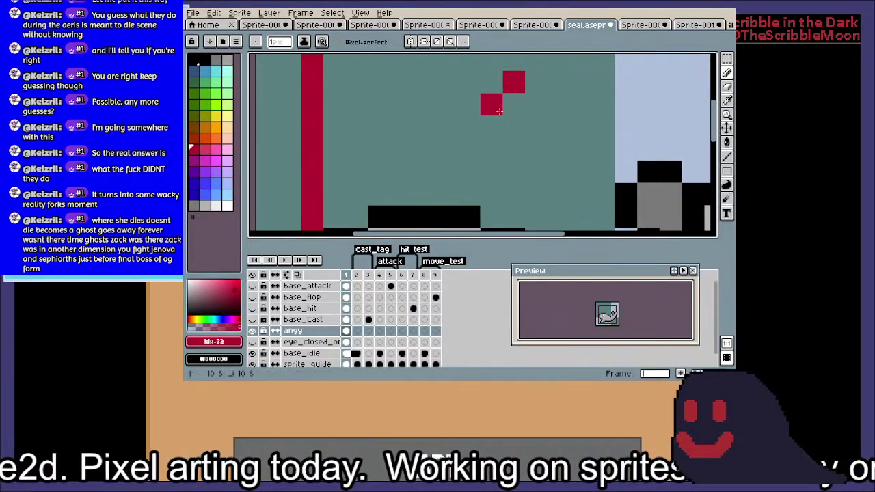
click(520, 119)
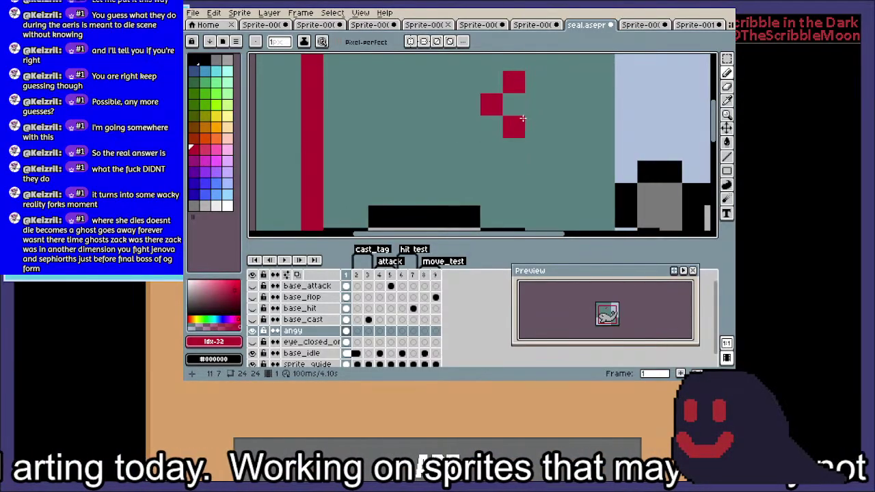
click(494, 124)
key(ctrl+z)
click(516, 124)
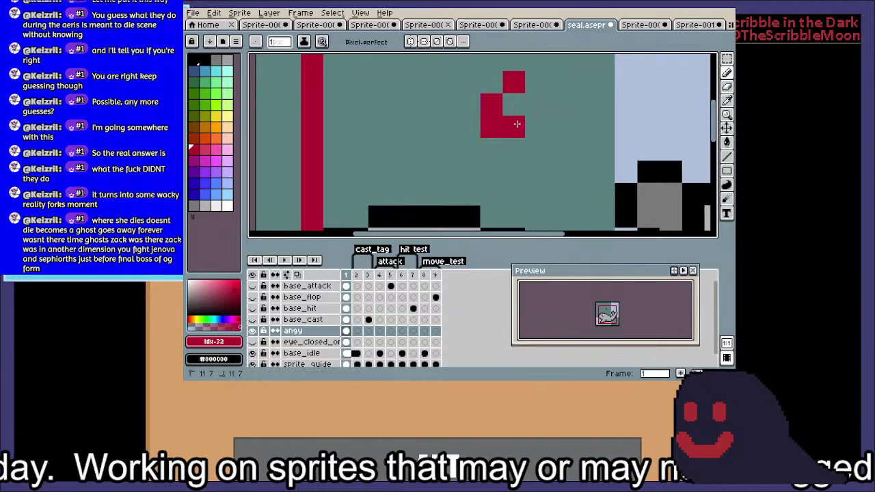
click(550, 121)
key(ctrl+z)
Add the left-hand stroke and a short arched bottom stroke to the red anger mark above the seal's head
drag(401, 129, 445, 125)
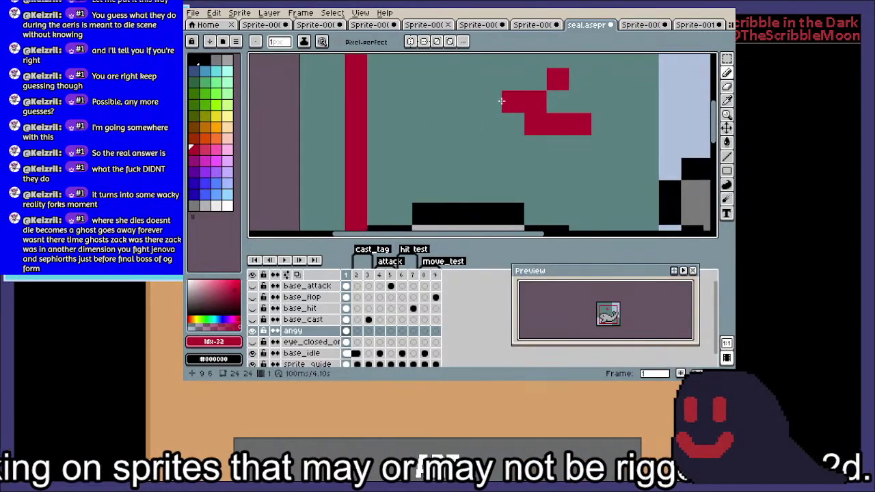
click(494, 89)
click(492, 123)
click(471, 123)
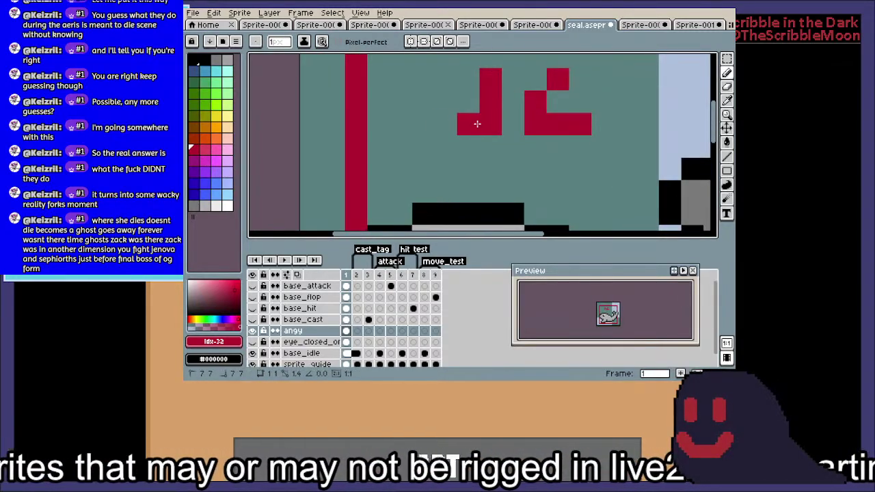
click(444, 109)
click(491, 191)
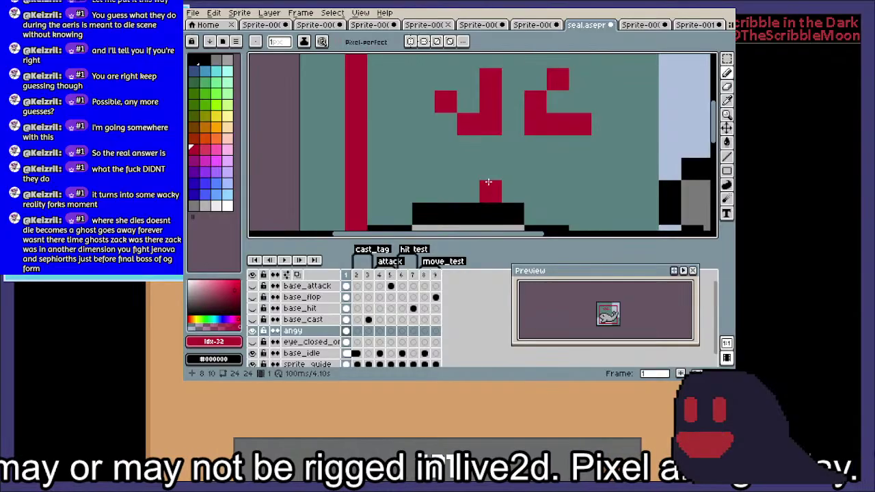
click(513, 169)
click(558, 192)
Reshape the anger mark's left stroke into a mirrored L by erasing the extra pixels with a 1 px eraser
scroll(533, 128, down, 3)
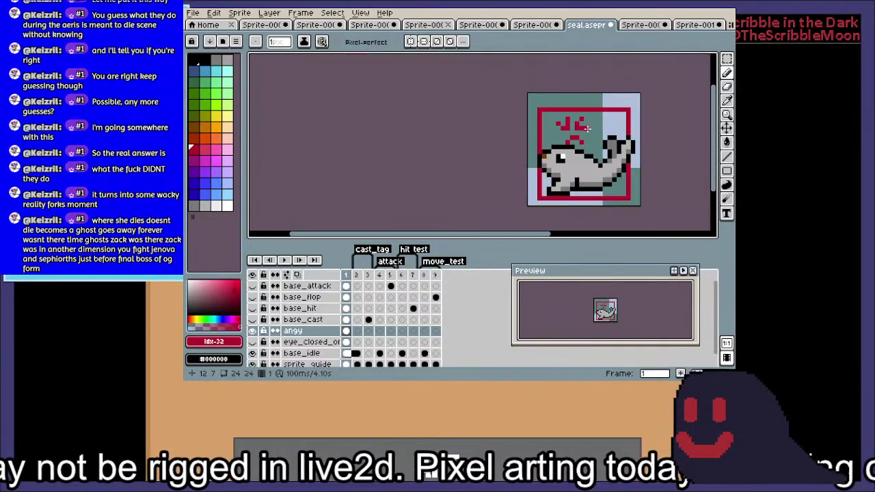
scroll(516, 128, up, 1)
click(510, 140)
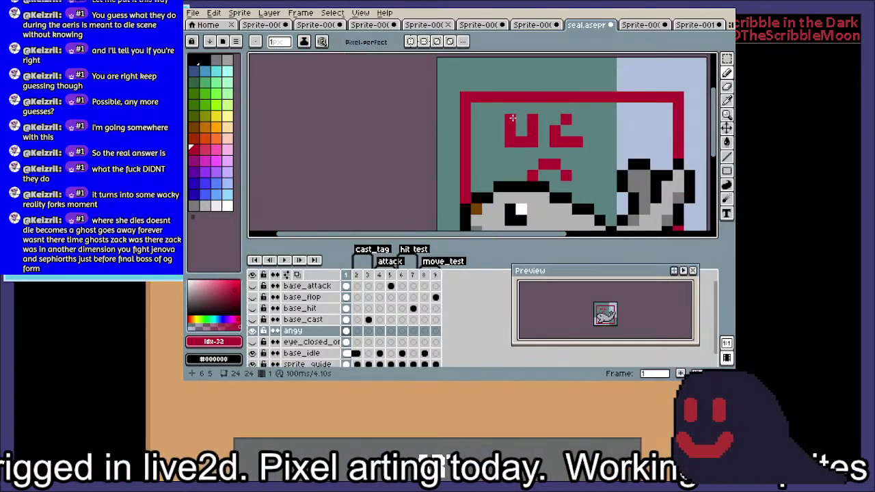
key(e)
scroll(507, 97, down, 12)
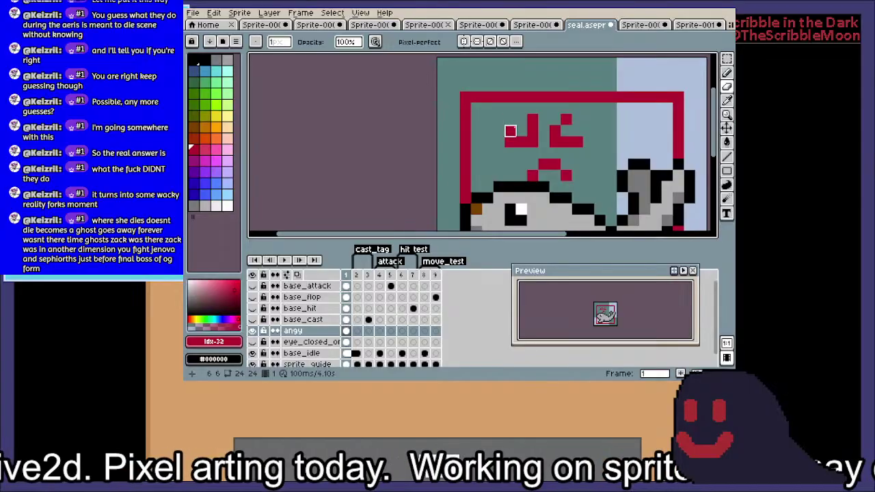
click(510, 131)
mouse_move(587, 115)
mouse_down()
mouse_move(580, 84)
mouse_move(573, 99)
mouse_up()
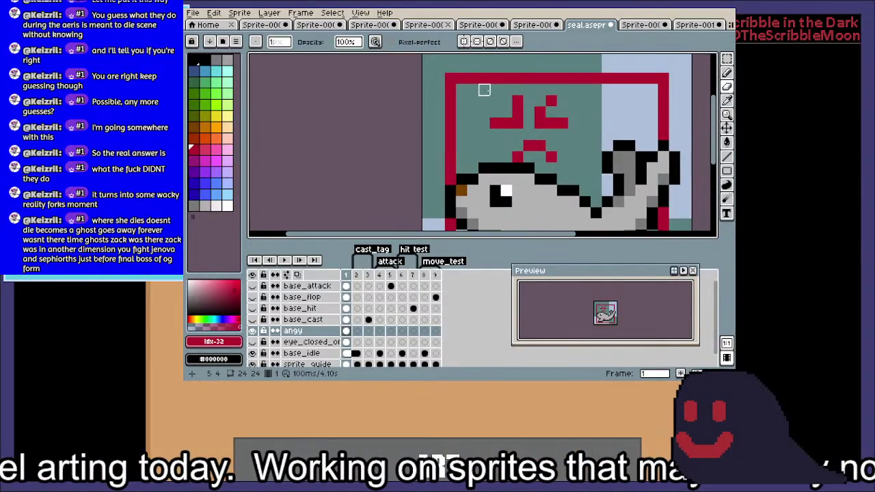
Extend the left end of the anger mark's bottom stroke with red pixels
key(m)
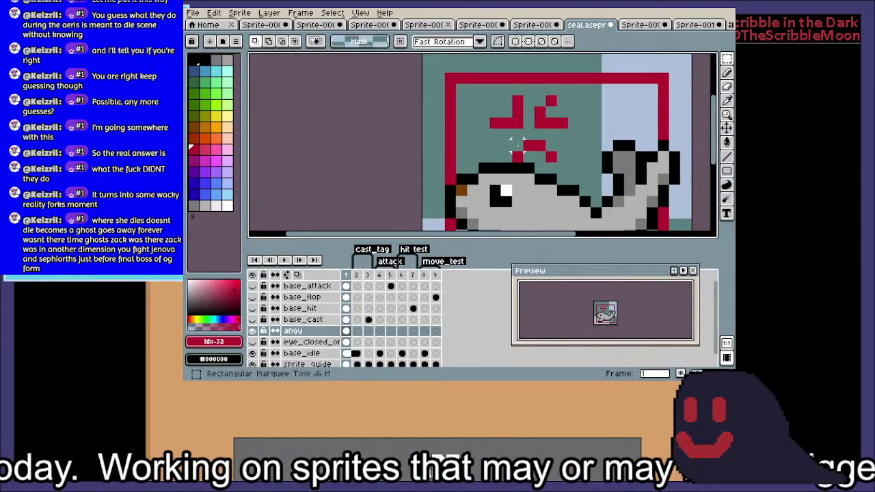
key(e)
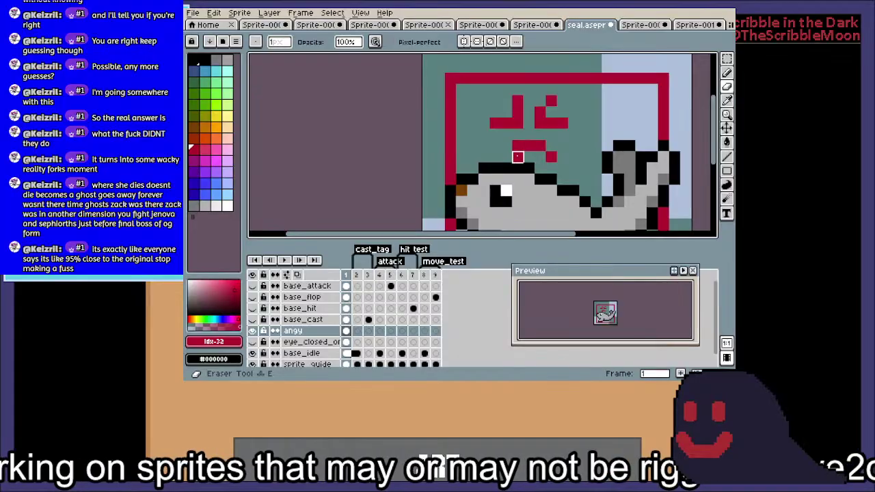
key(b)
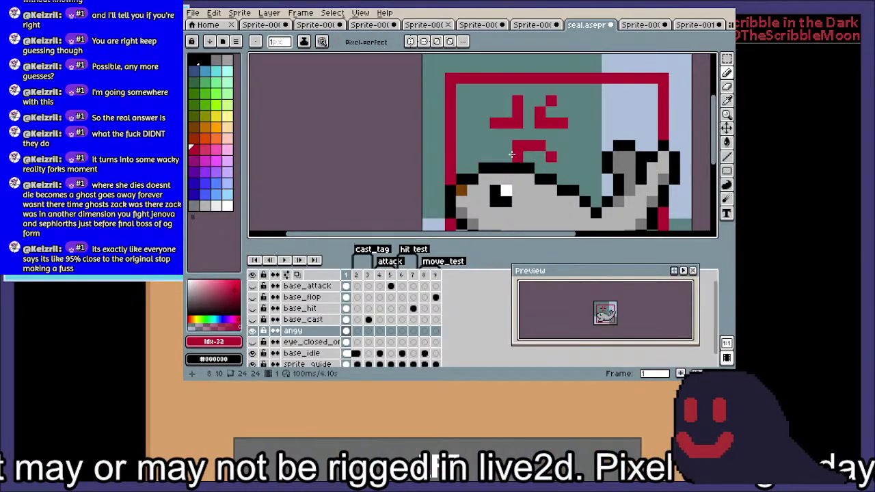
click(506, 156)
Select the whole red anger mark and delete it from the angy layer
key(m)
drag(527, 106, 576, 186)
drag(510, 155, 533, 152)
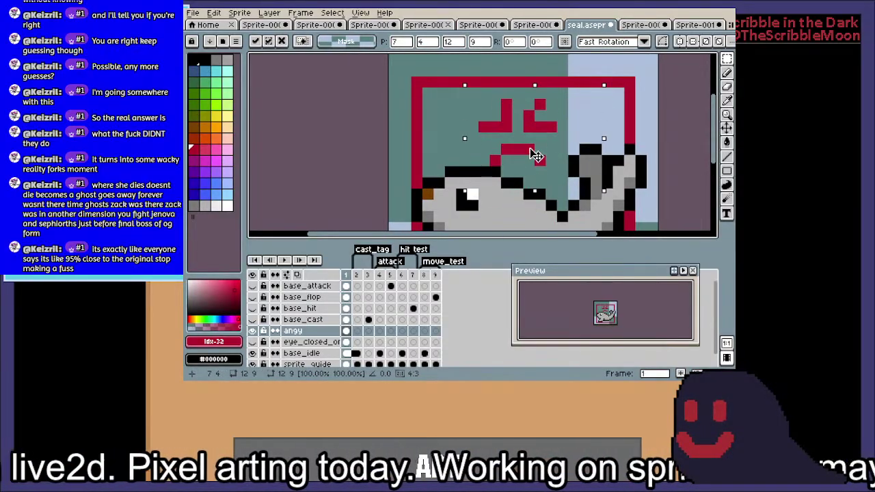
key(Delete)
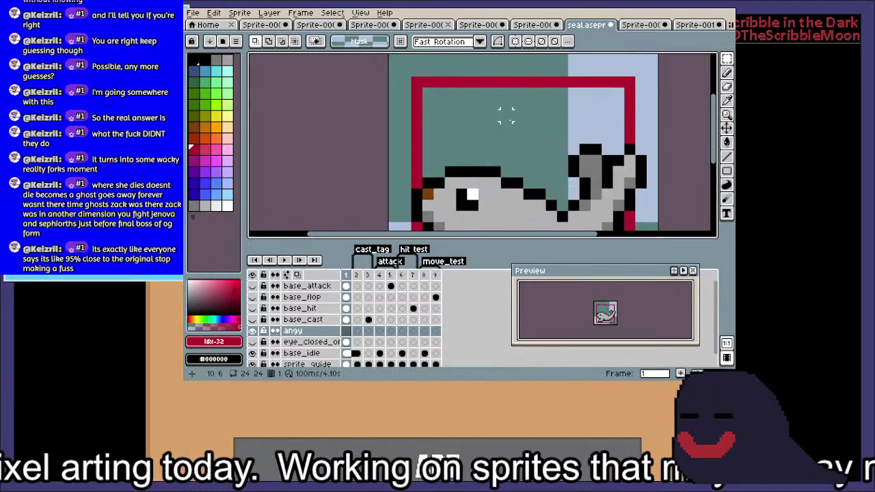
Draw the anger mark's upper-right stroke in red, two pixels tall with a two-pixel foot stepping outward to the right
key(b)
scroll(488, 134, up, 1)
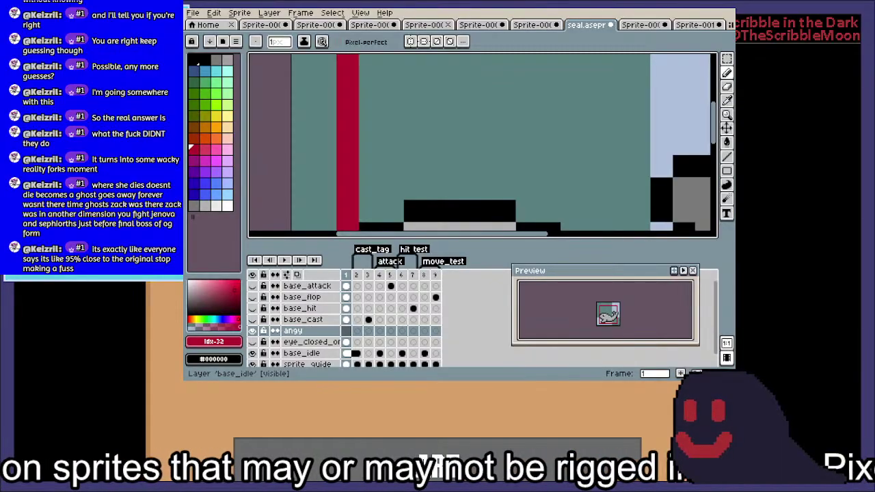
click(526, 121)
click(513, 142)
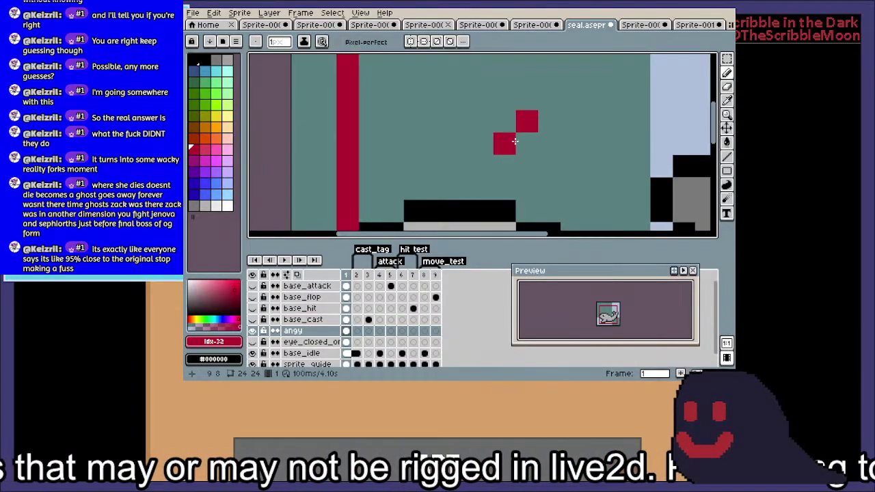
key(ctrl+z)
click(525, 143)
click(540, 160)
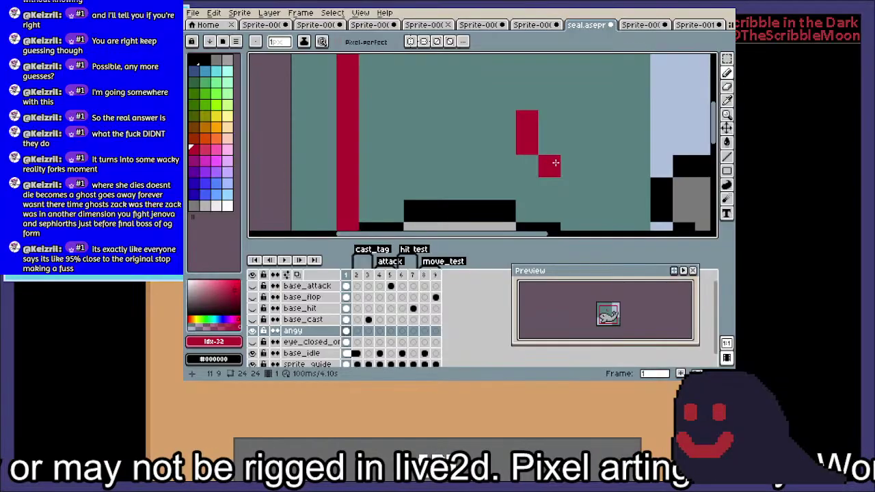
click(563, 164)
Draw a mirrored upper-left stroke, two pixels tall with a two-pixel foot stepping outward to the left
click(478, 121)
click(478, 138)
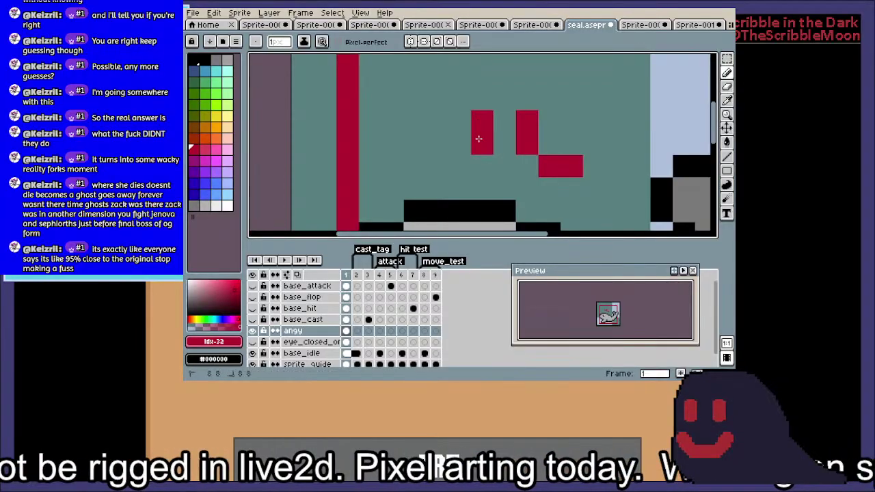
click(481, 164)
click(459, 165)
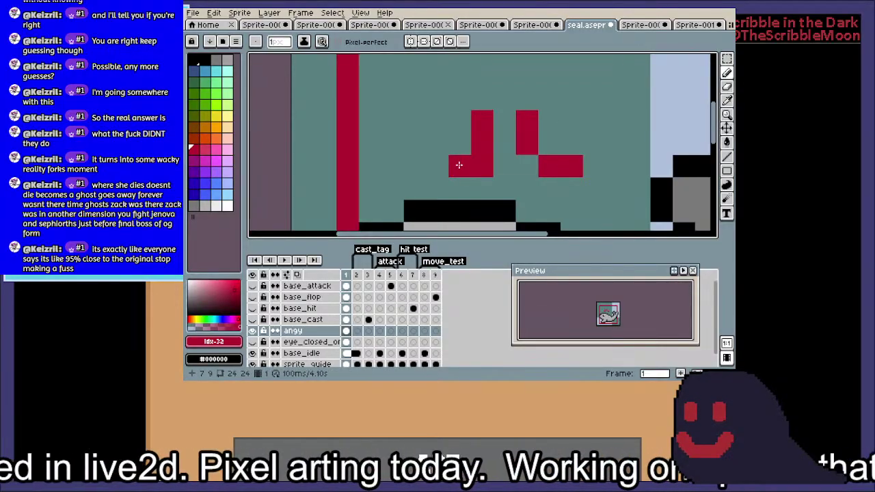
key(ctrl+z)
key(ctrl+z)
click(456, 166)
click(438, 166)
drag(439, 168, 444, 132)
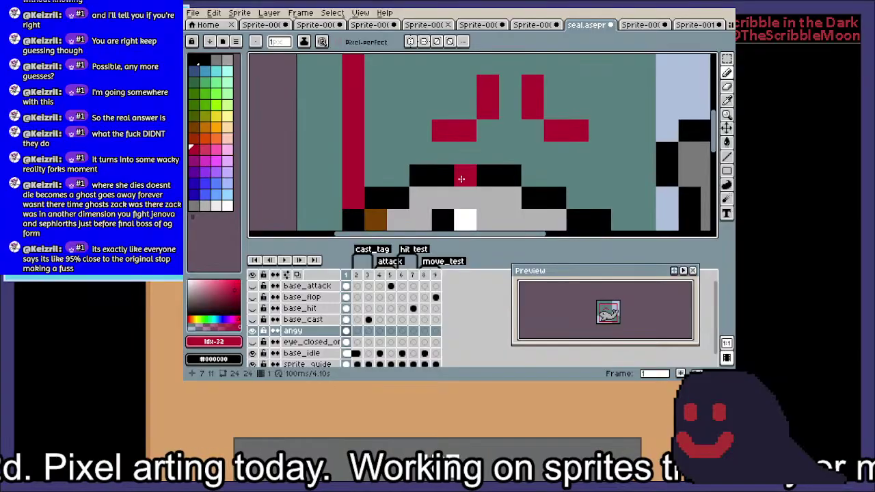
Draw the mirrored lower pair of red anger-mark strokes over the seal's head
click(443, 176)
click(488, 197)
click(488, 219)
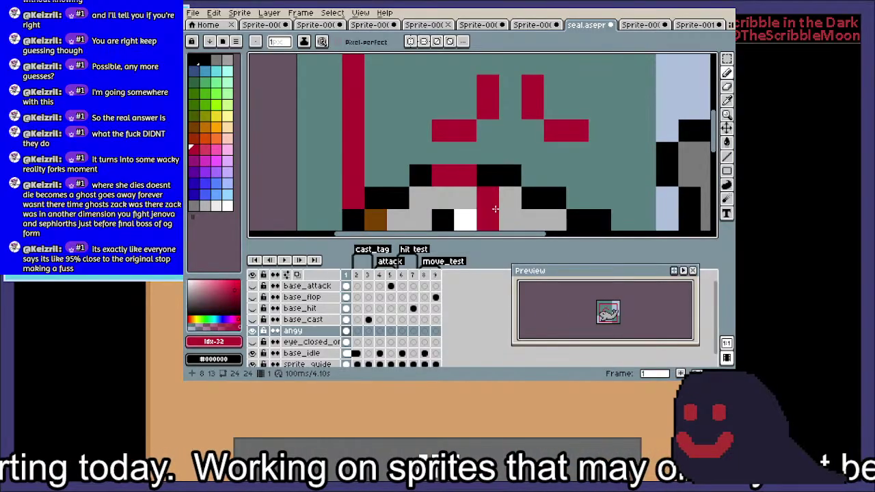
click(555, 175)
click(577, 175)
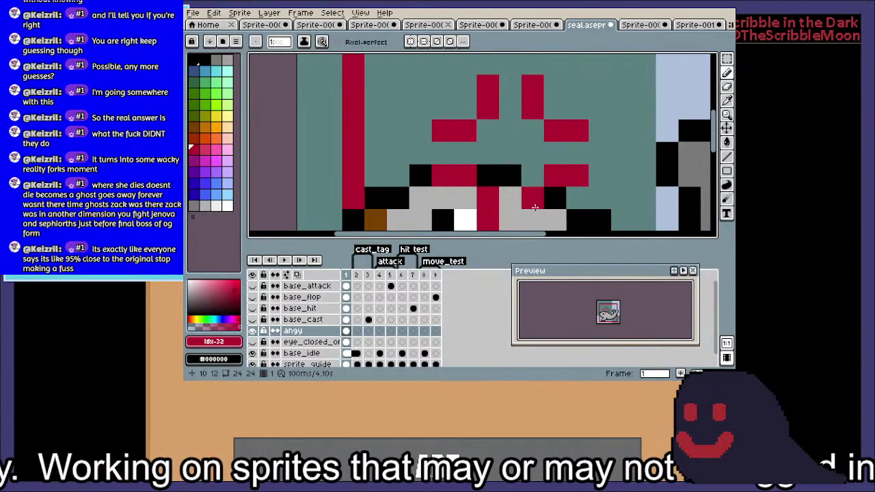
Erase the lower pair of anger-mark strokes over the seal's head with a 4 px eraser
scroll(535, 207, down, 2)
scroll(618, 140, up, 3)
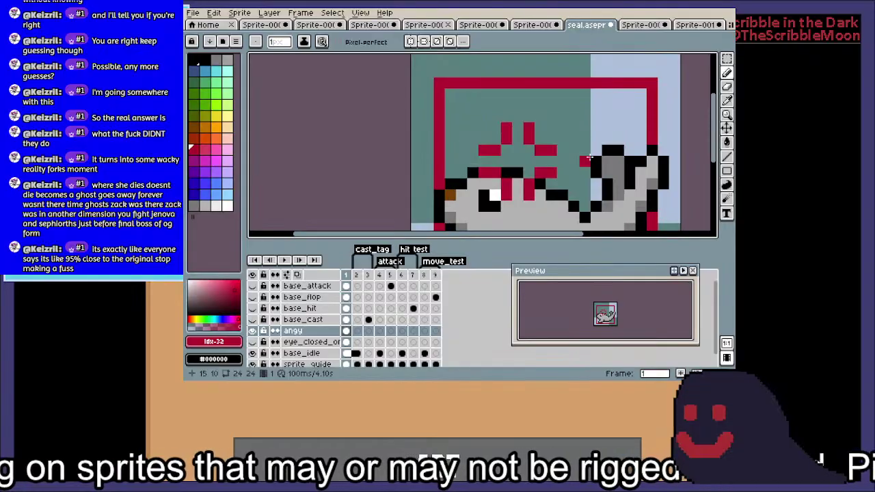
scroll(334, 145, down, 1)
key(plus)
key(plus)
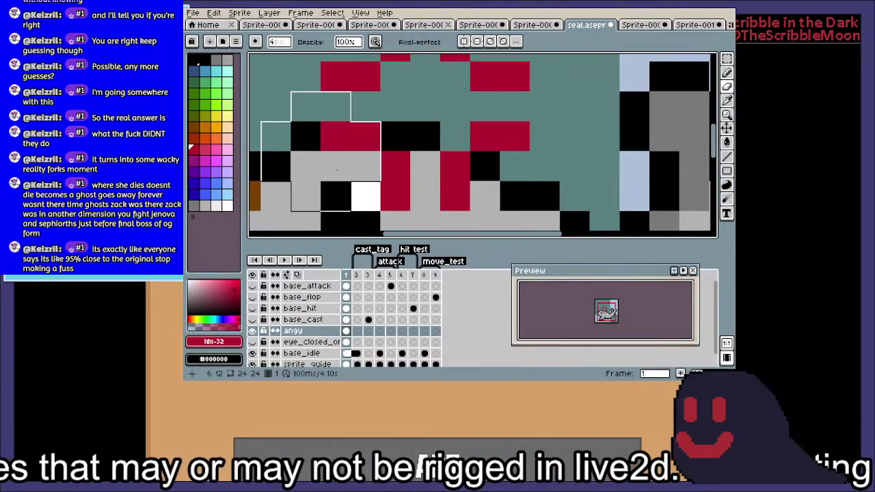
drag(342, 166, 545, 167)
Draw a red inverted V with one-pixel diagonal steps beneath the upper strokes, overlapping the seal's head
key(b)
click(425, 106)
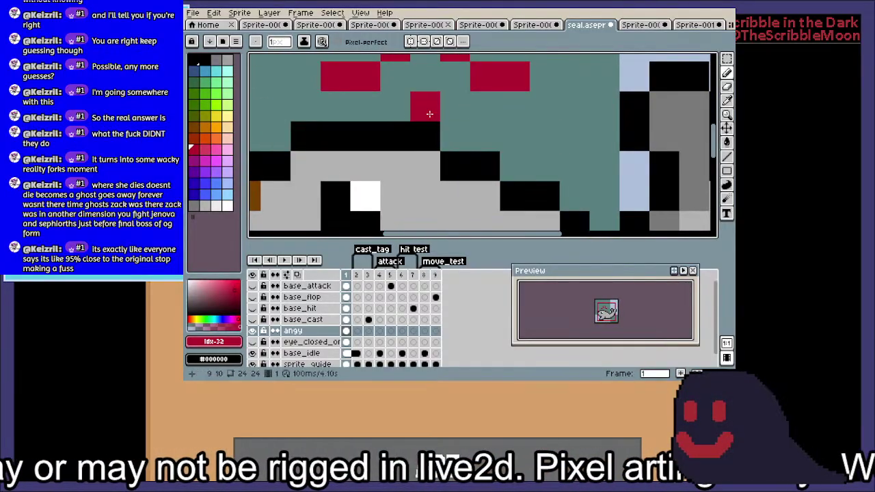
click(365, 136)
key(ctrl+z)
click(395, 142)
click(384, 164)
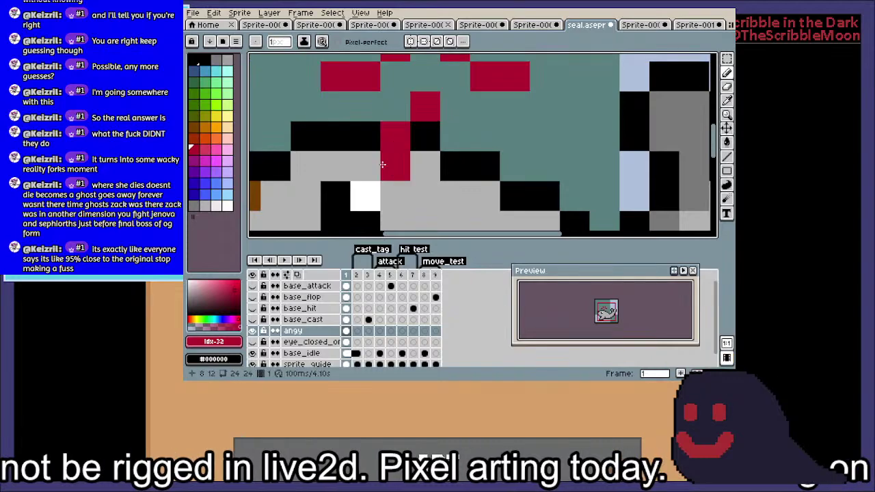
key(ctrl+z)
click(373, 166)
click(451, 130)
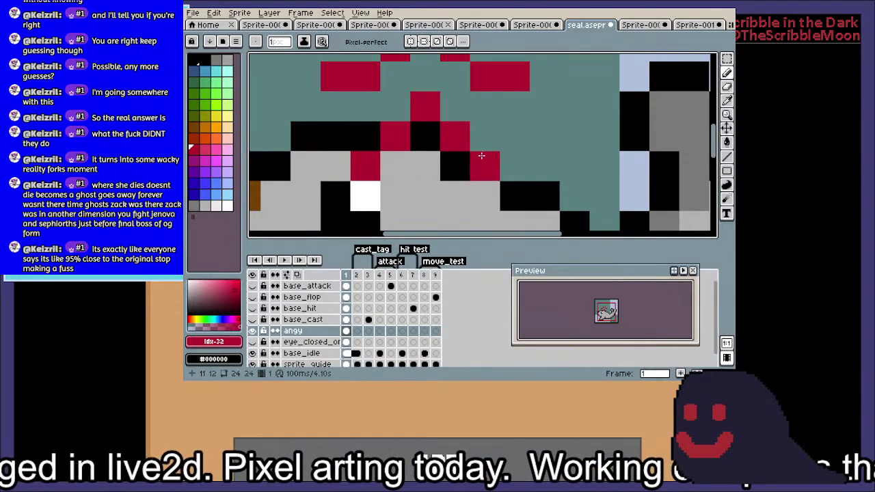
Select the anger mark and try moving it a few pixels to the right over the seal's back
scroll(458, 116, down, 3)
key(m)
drag(440, 106, 487, 168)
click(463, 100)
drag(456, 91, 512, 160)
click(449, 123)
drag(441, 107, 540, 169)
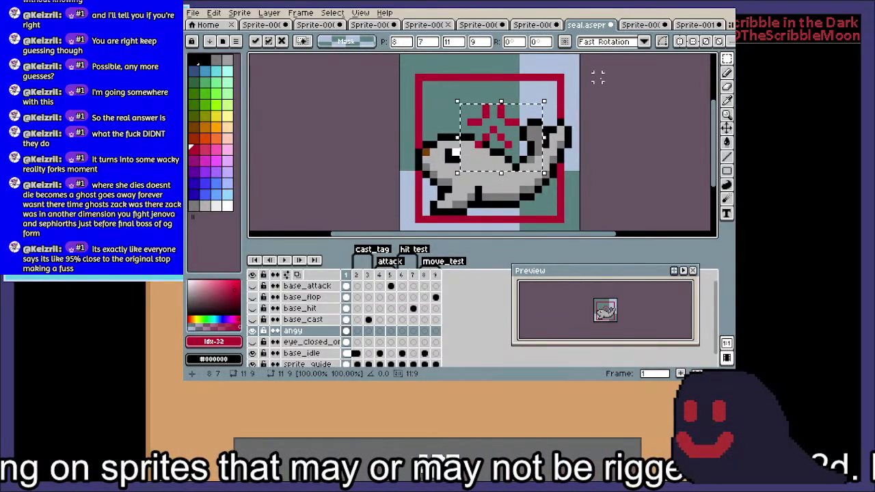
Try flipping the anger mark vertically, moving it up and rotating it -27.7 degrees, and undo the transformations and clear the selection
key(shift+v)
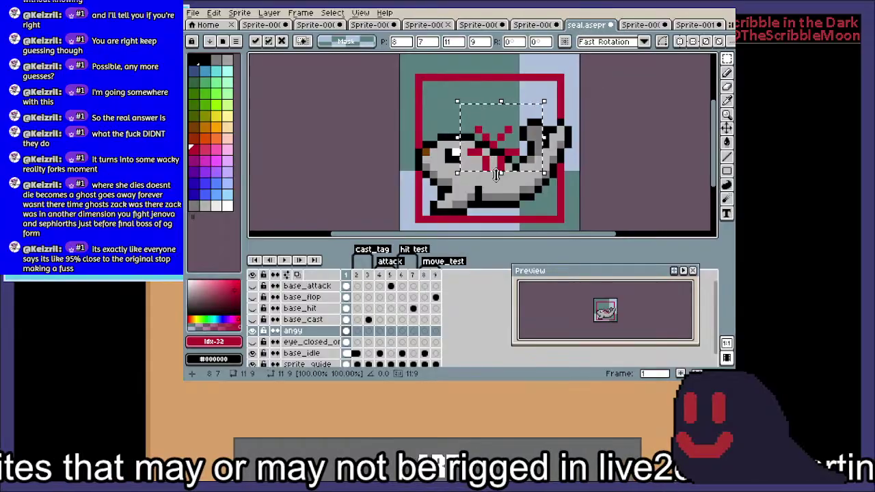
drag(495, 169, 488, 146)
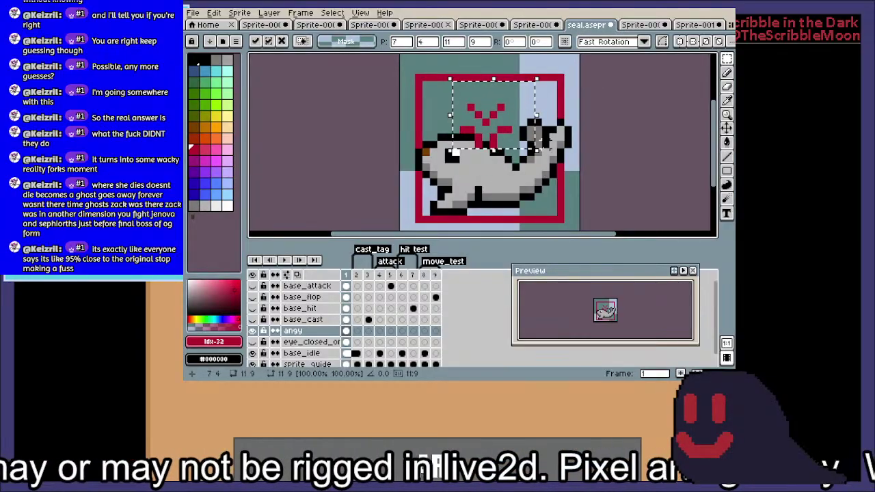
drag(544, 153, 523, 184)
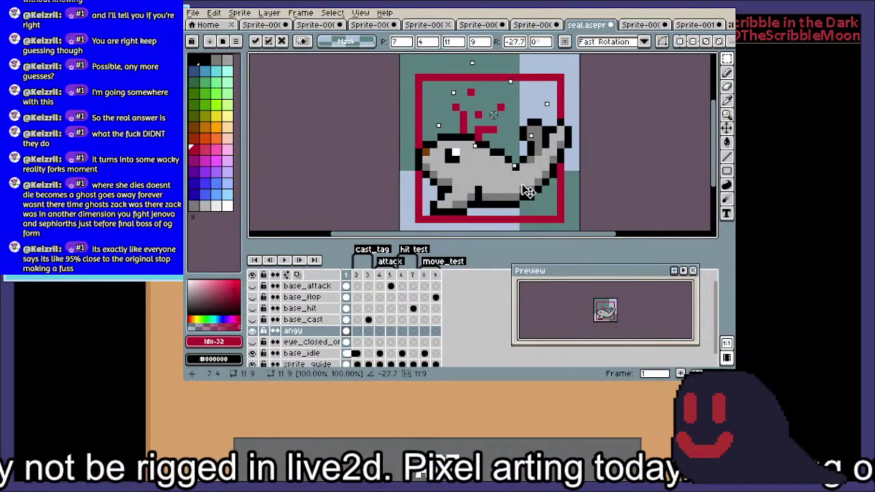
key(ctrl+z)
key(ctrl+d)
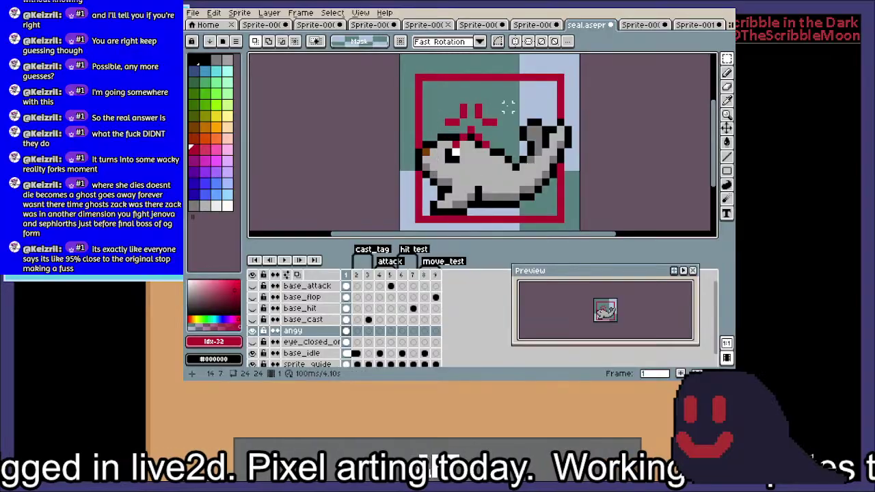
Discard the anger mark by deleting the angy layer
drag(437, 89, 482, 134)
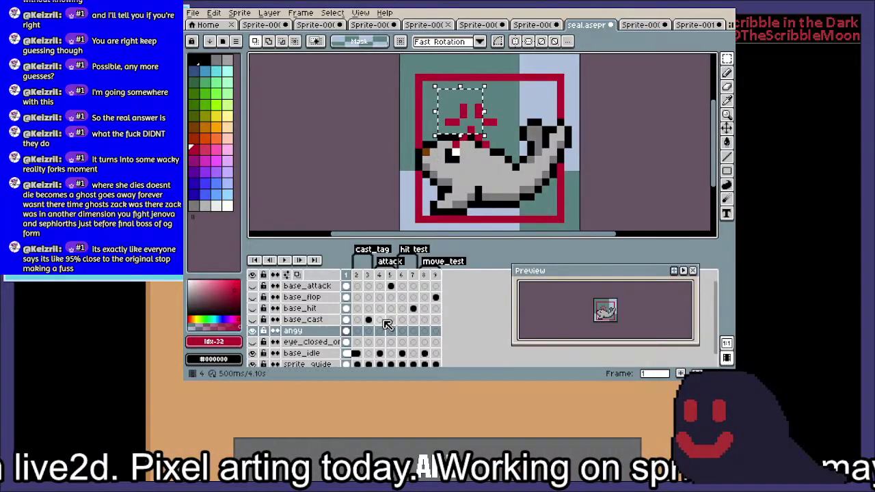
click(307, 332)
key(Delete)
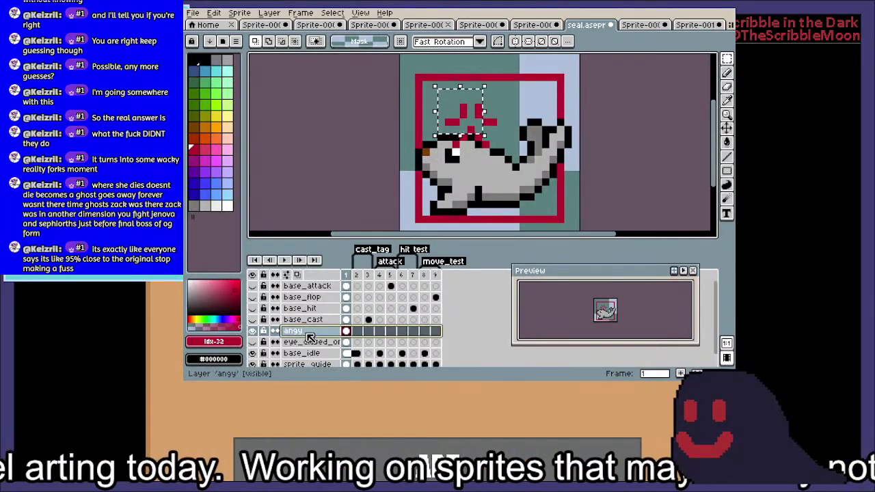
right_click(309, 337)
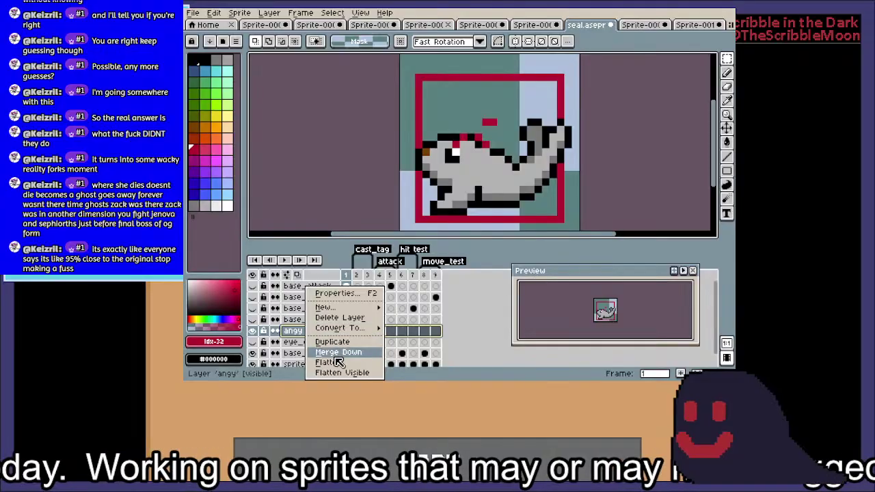
click(340, 318)
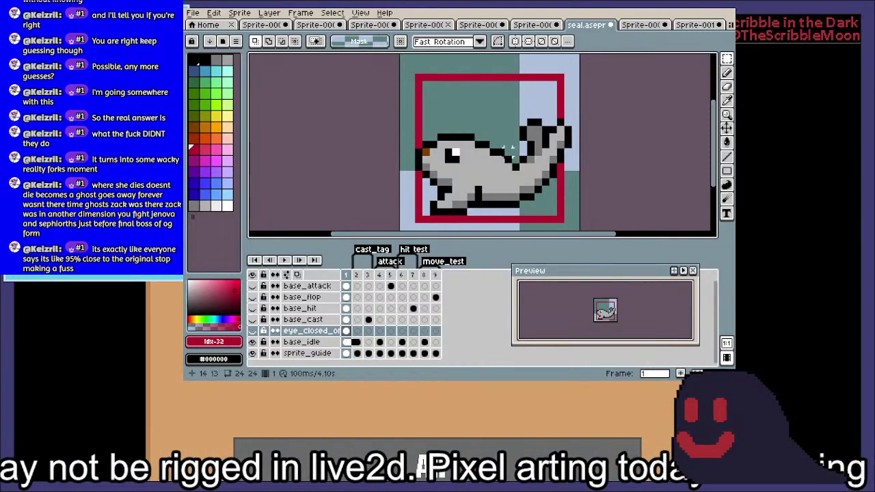
Examine the seal's eye and head outline up close
scroll(512, 152, up, 3)
mouse_move(512, 151)
mouse_down()
mouse_move(541, 93)
mouse_move(514, 156)
mouse_up()
scroll(516, 142, down, 2)
scroll(514, 156, up, 4)
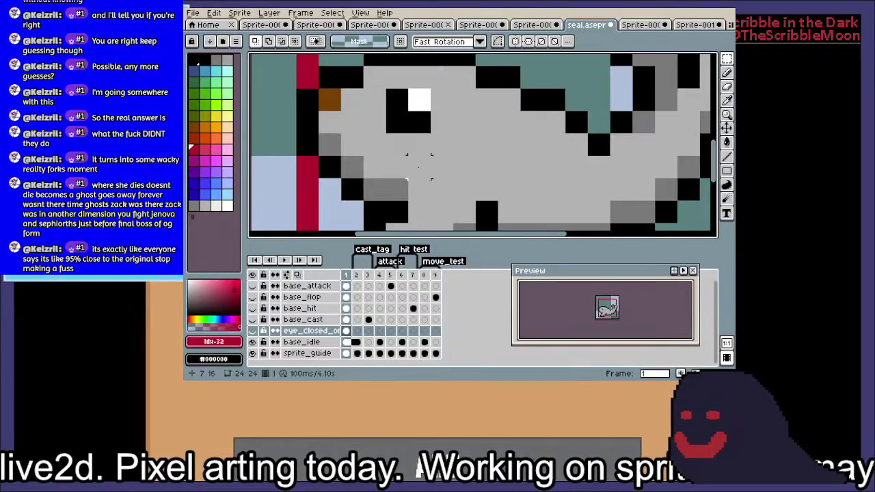
drag(426, 142, 417, 187)
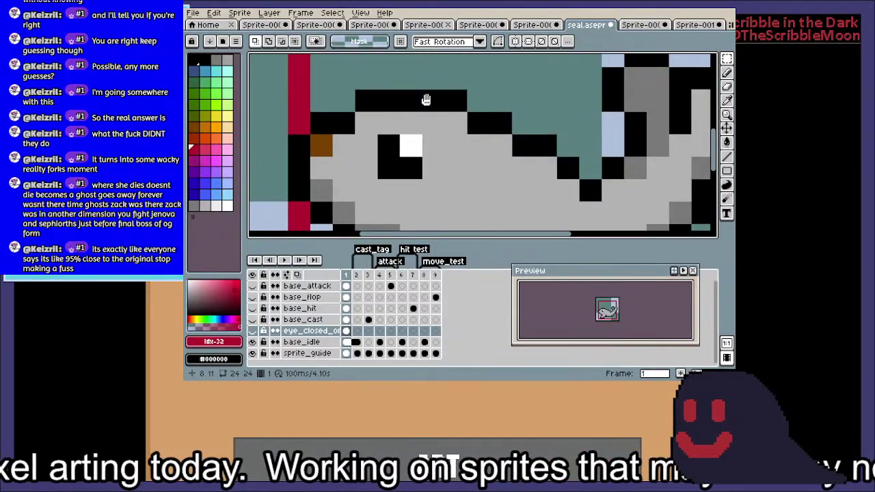
drag(426, 100, 464, 93)
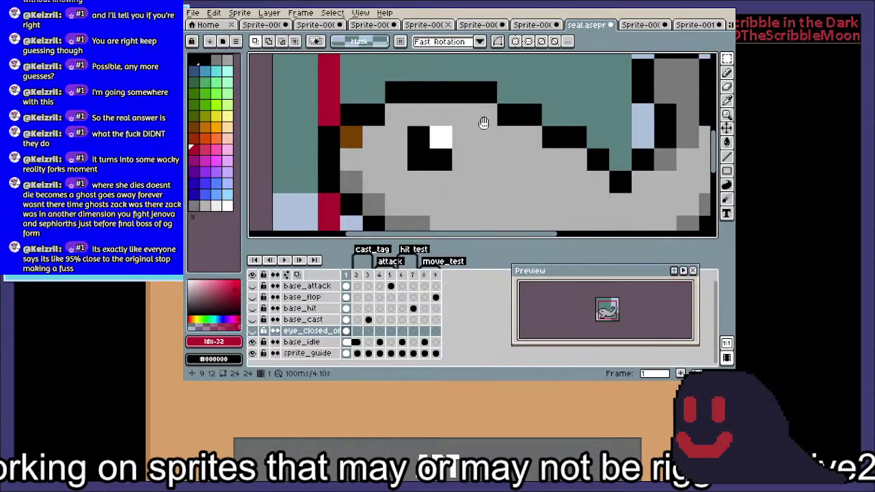
drag(484, 128, 485, 117)
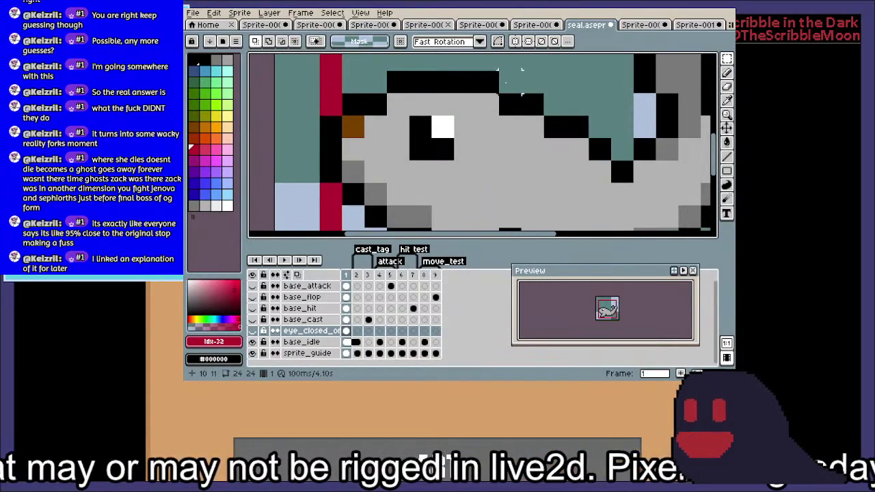
scroll(524, 94, down, 1)
drag(499, 137, 464, 170)
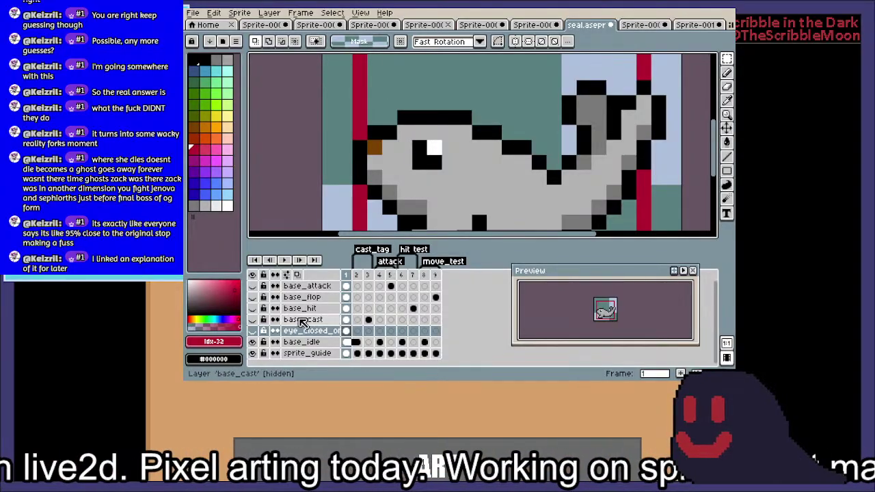
Add a new layer above the eye_closed_on_base layer and name it angry_eye
right_click(301, 340)
mouse_move(312, 307)
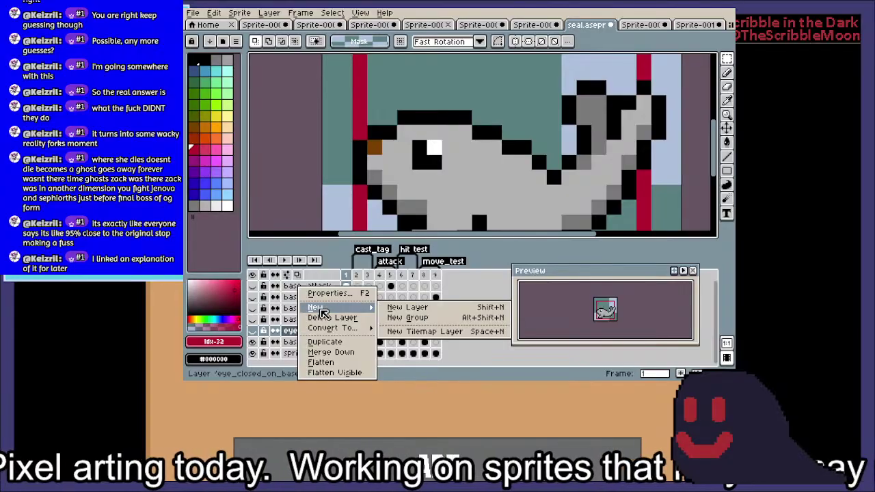
click(410, 309)
double_click(304, 330)
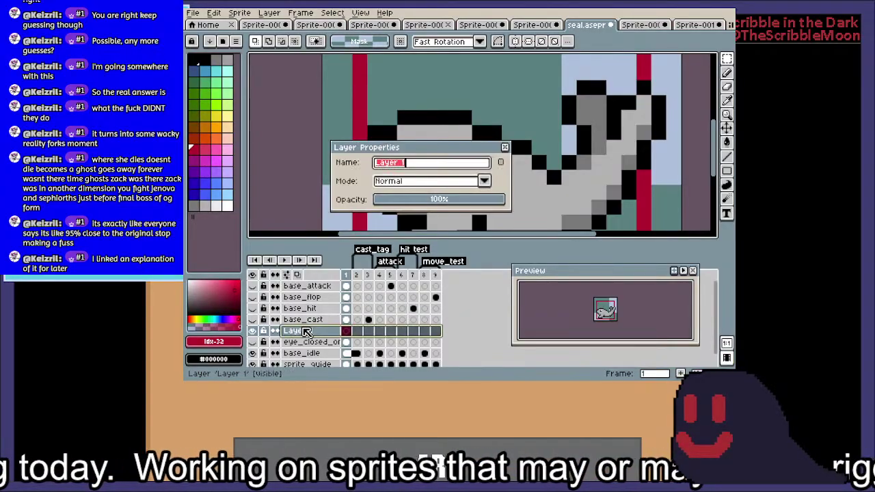
text(angry_eye)
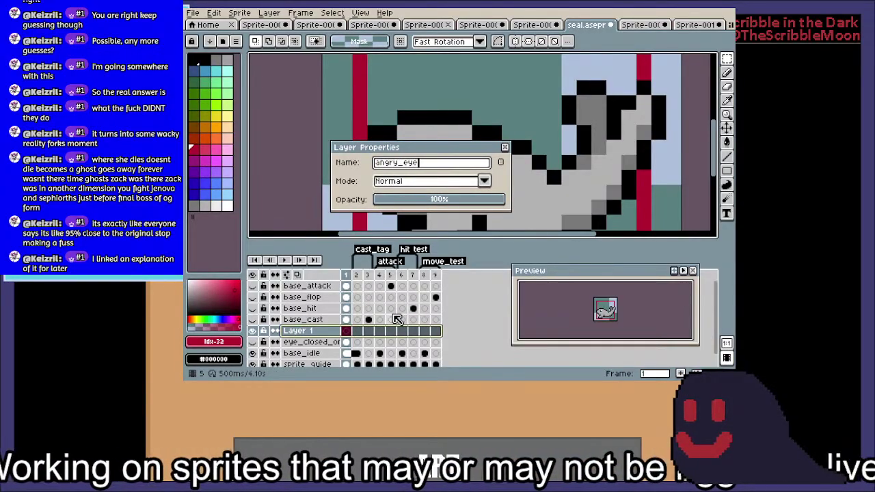
key(Return)
Sketch an orange #e35100 guide over the seal's lower eye, four pixels wide with a two-pixel row beneath
click(203, 136)
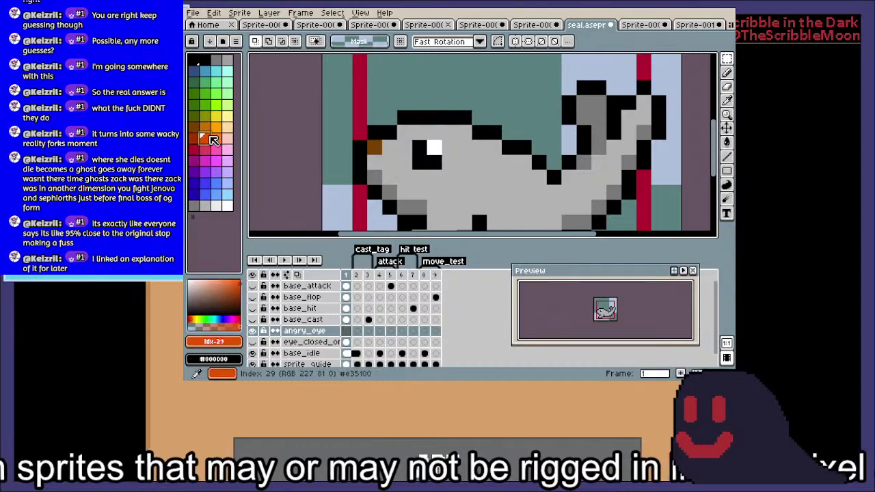
key(b)
click(416, 167)
click(405, 164)
drag(414, 164, 463, 163)
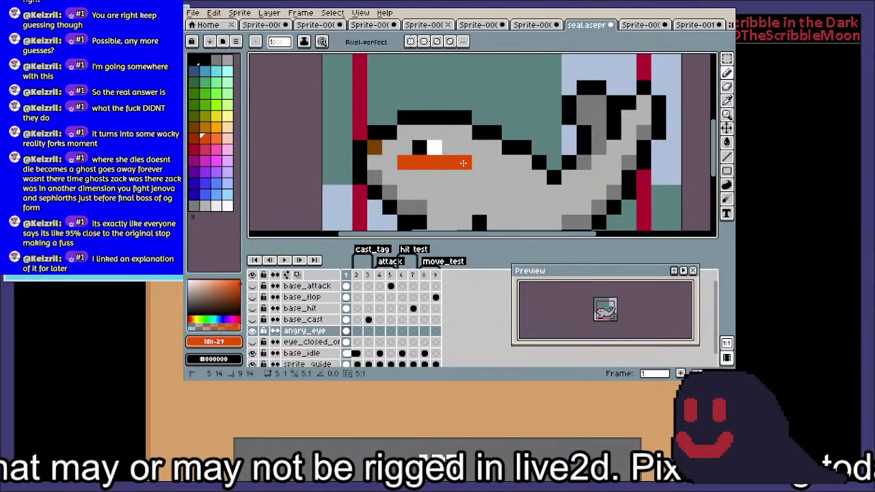
key(ctrl+z)
shift+click(451, 164)
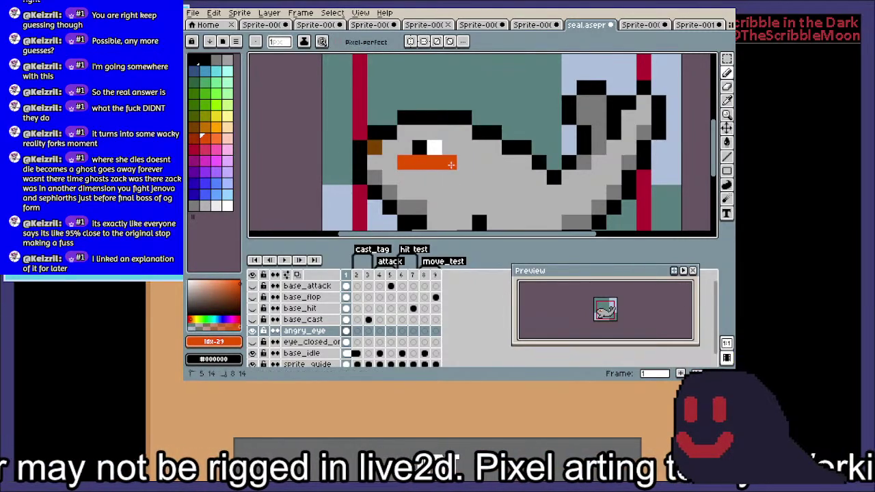
drag(434, 176, 420, 174)
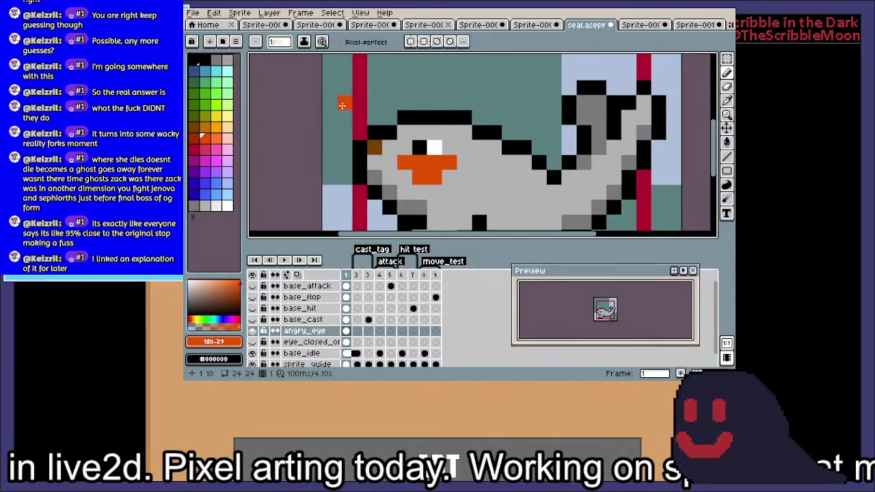
Fill the seal's eye as a solid 2 x 2 pixel black block on the angry_eye layer
alt+click(420, 147)
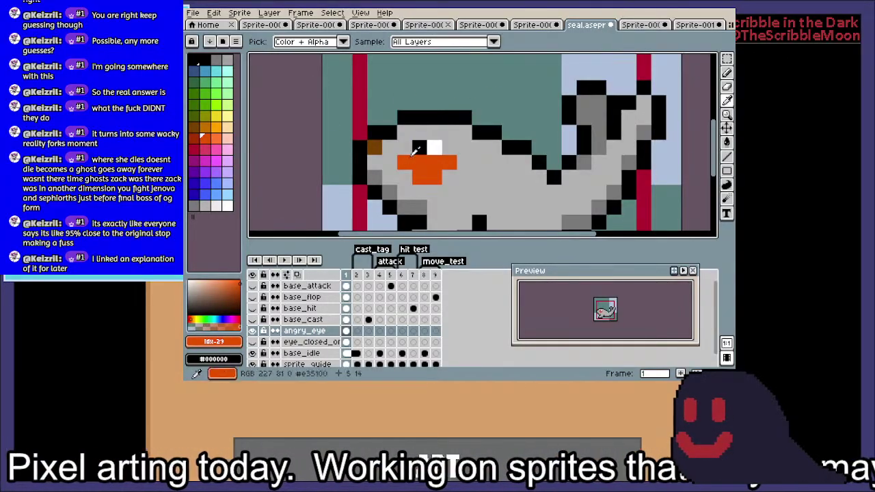
click(419, 160)
click(448, 147)
click(434, 147)
click(434, 161)
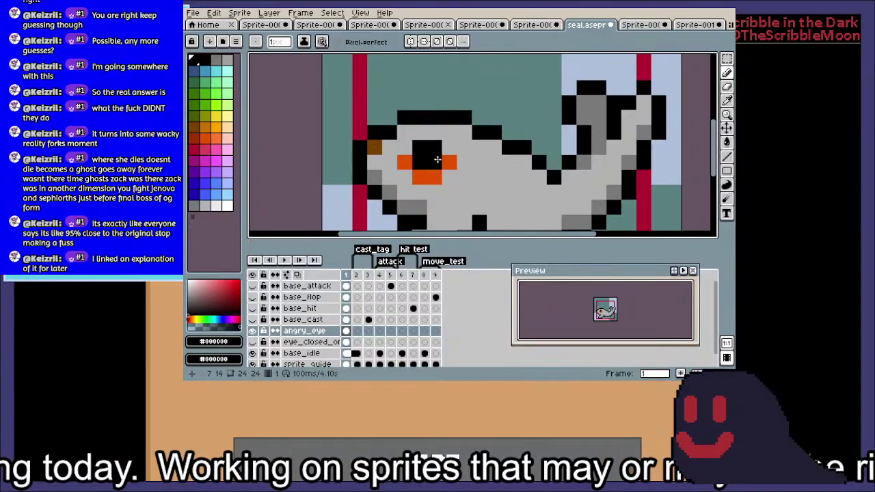
Paint the eye's front upper pixel and the surrounding orange pixels body gray #b2b2b2, leaving a slanted black eye
alt+click(488, 179)
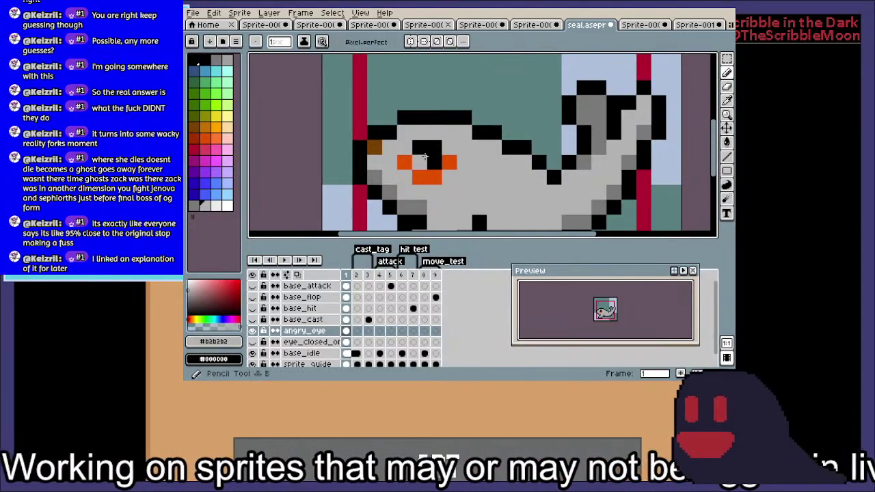
click(419, 148)
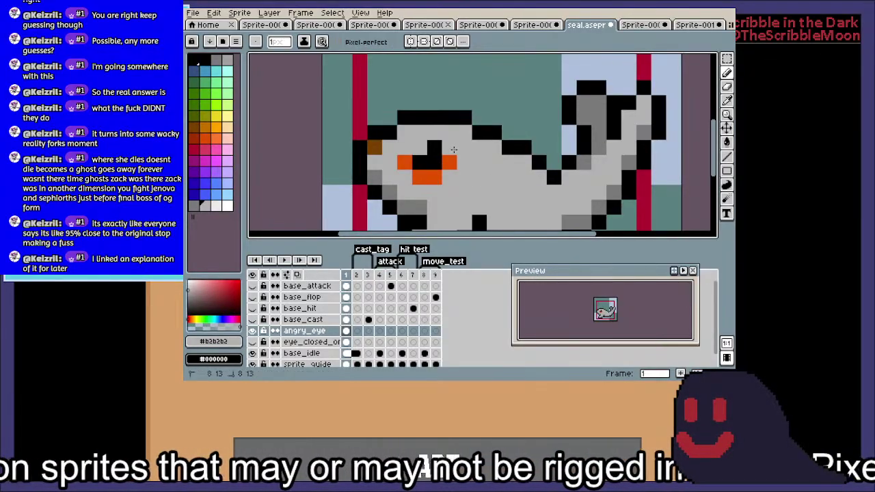
click(449, 162)
click(434, 176)
click(420, 176)
click(403, 163)
scroll(401, 165, down, 3)
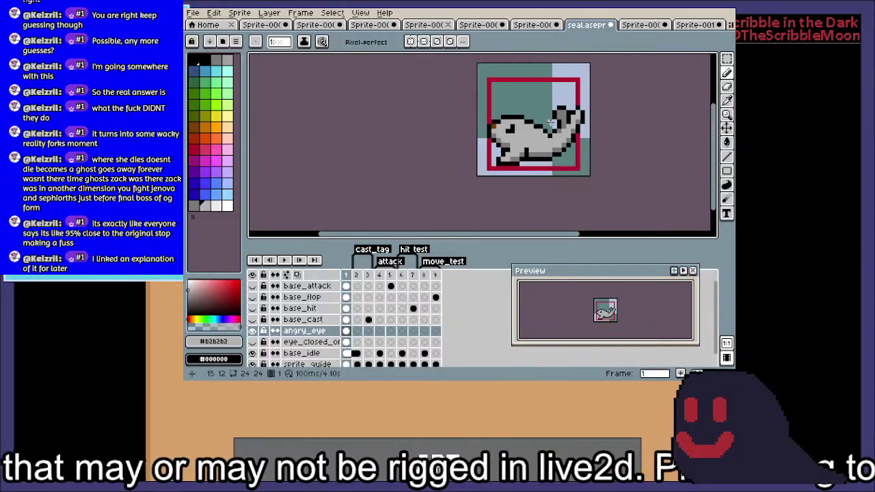
scroll(465, 142, up, 3)
scroll(466, 142, up, 3)
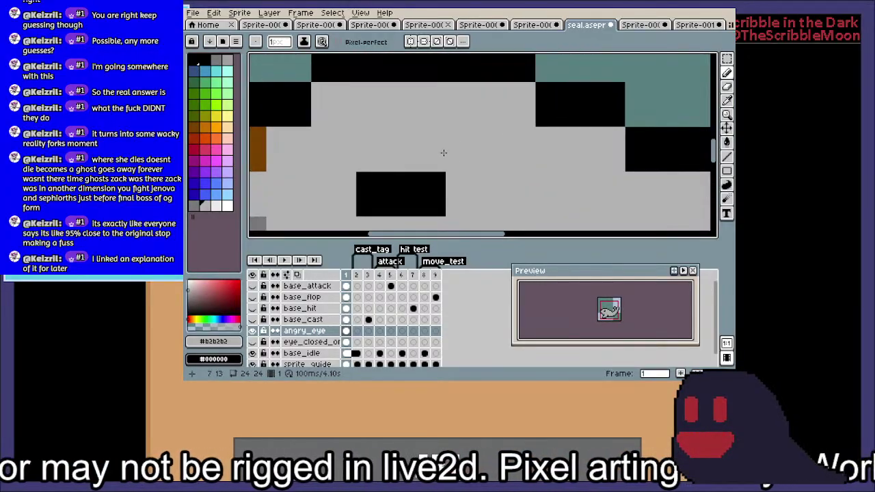
scroll(492, 133, down, 3)
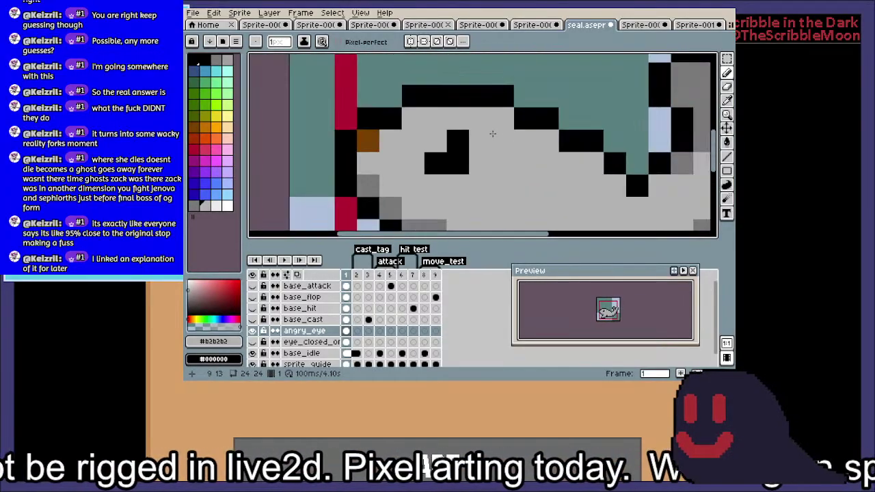
scroll(492, 133, up, 2)
scroll(492, 133, down, 2)
scroll(492, 133, up, 2)
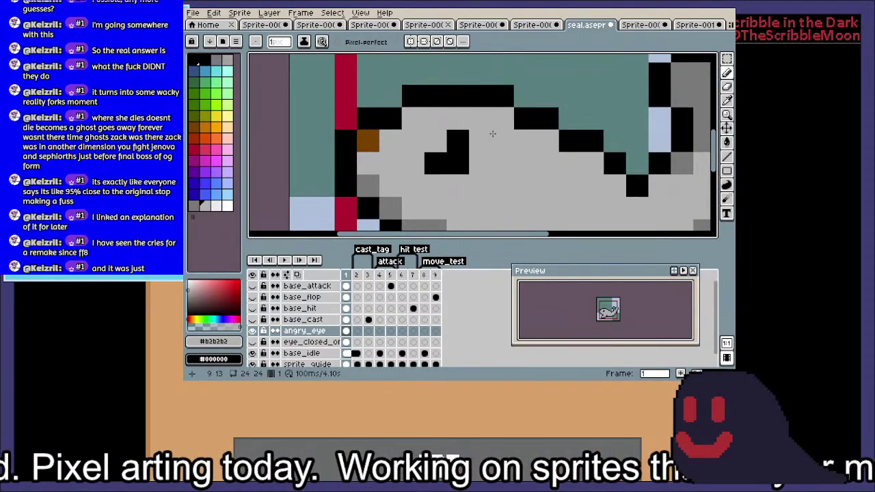
Hide the angry_eye layer and add a layer named eye_mid_closed above eye_closed_on_base
click(253, 331)
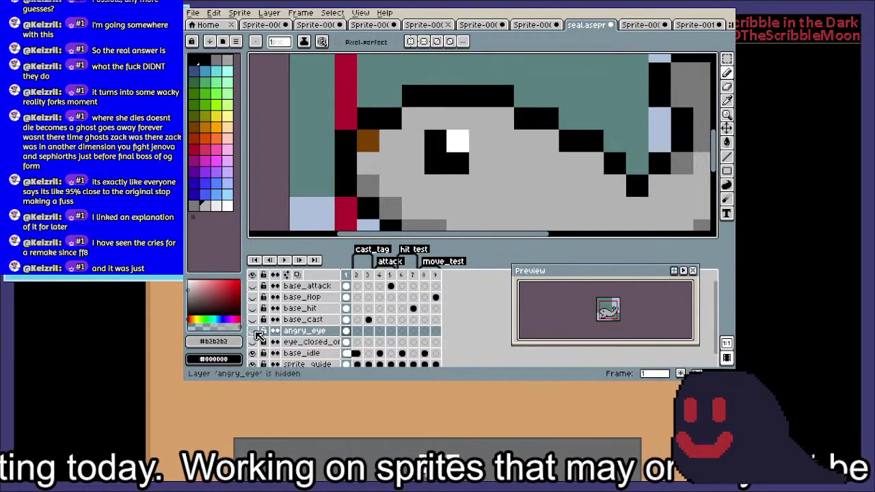
click(311, 344)
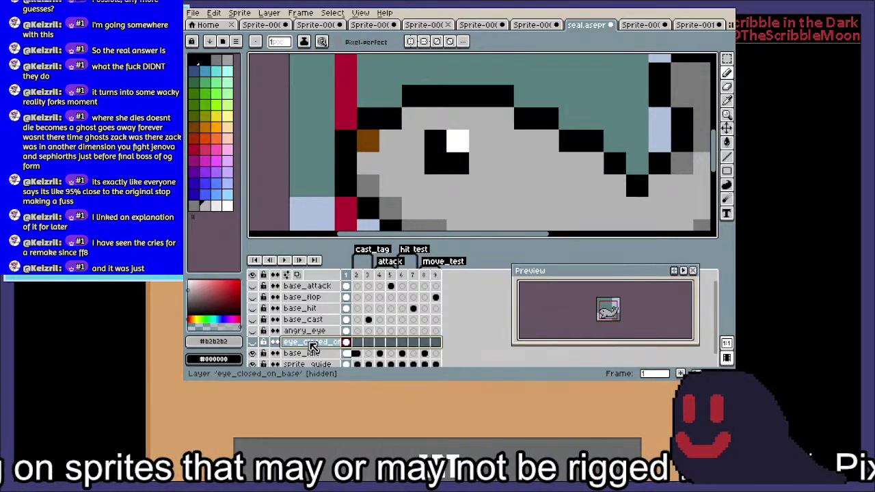
right_click(310, 346)
mouse_move(328, 312)
click(403, 307)
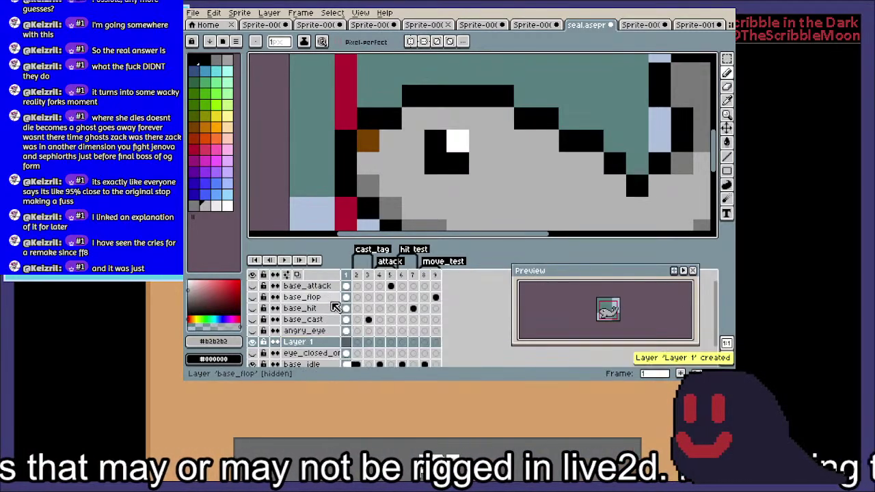
scroll(335, 307, down, 1)
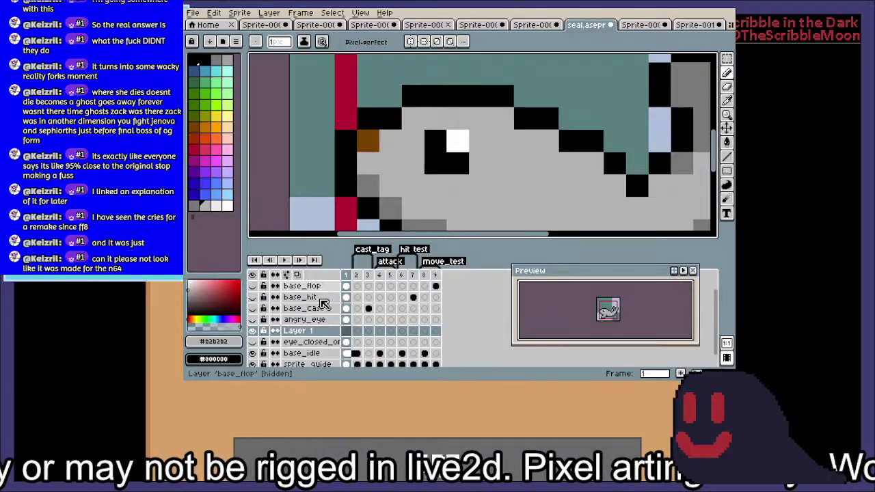
double_click(339, 333)
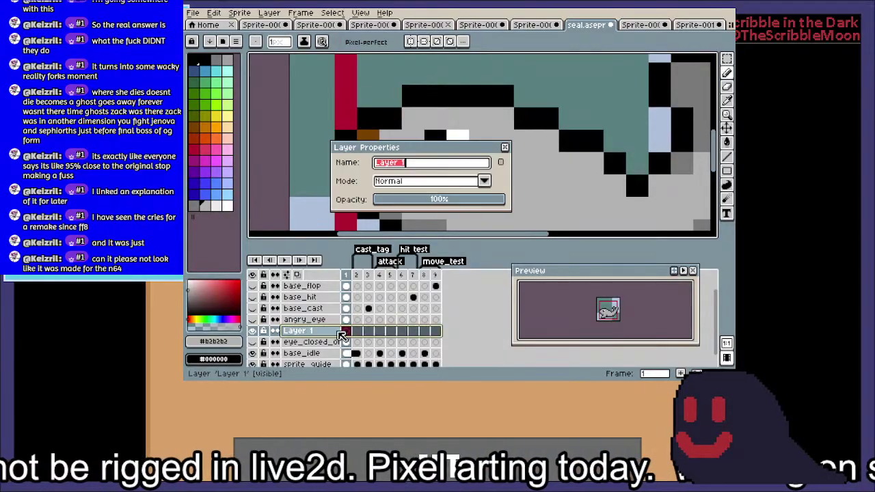
text(eye_mid)
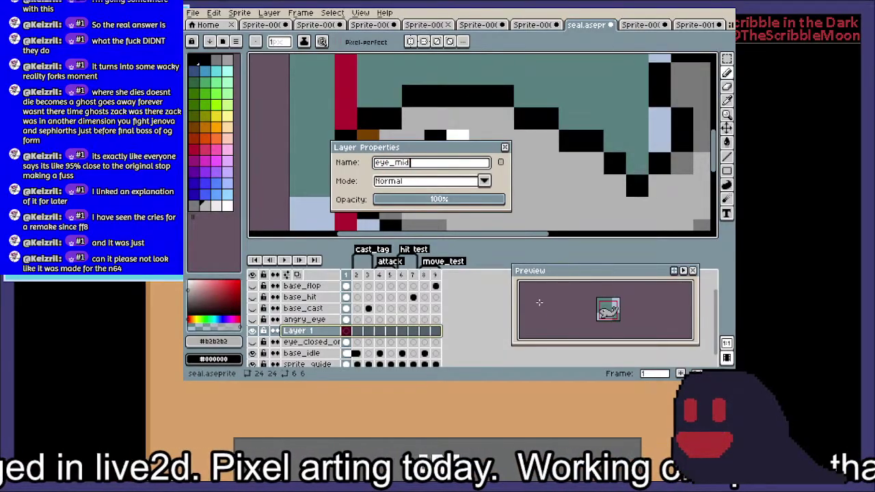
text(_closed)
key(Return)
Cover the eye's upper two pixels with body gray #b2b2b2 on the eye_mid_closed layer to half-close the eye
key(i)
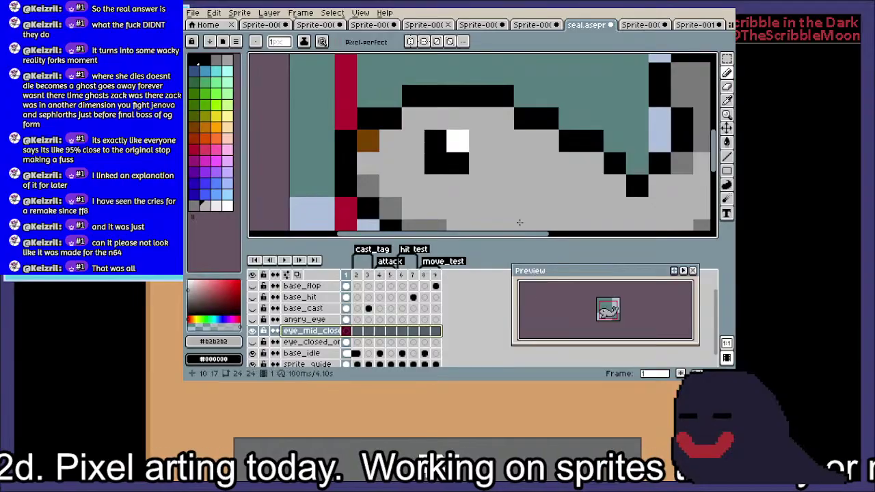
click(429, 145)
key(b)
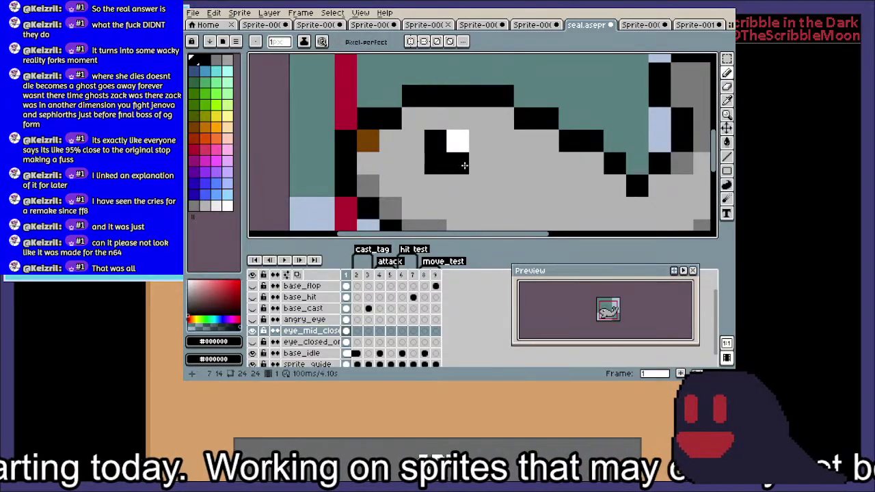
alt+click(481, 157)
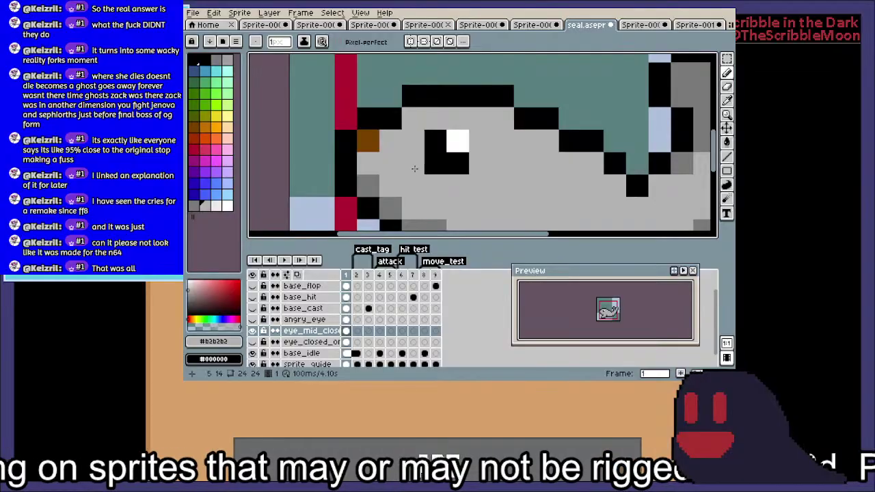
click(435, 140)
click(457, 141)
click(570, 142)
Save the seal sprite file
scroll(570, 166, down, 3)
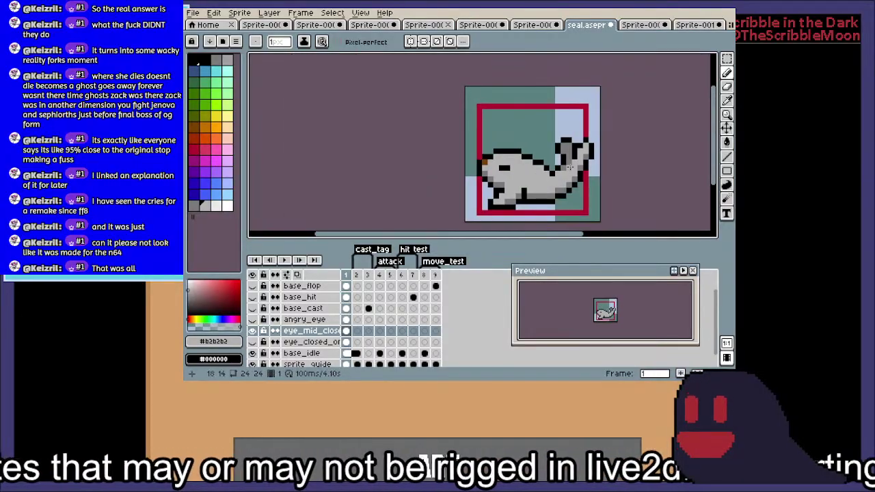
key(ctrl+s)
scroll(584, 160, up, 1)
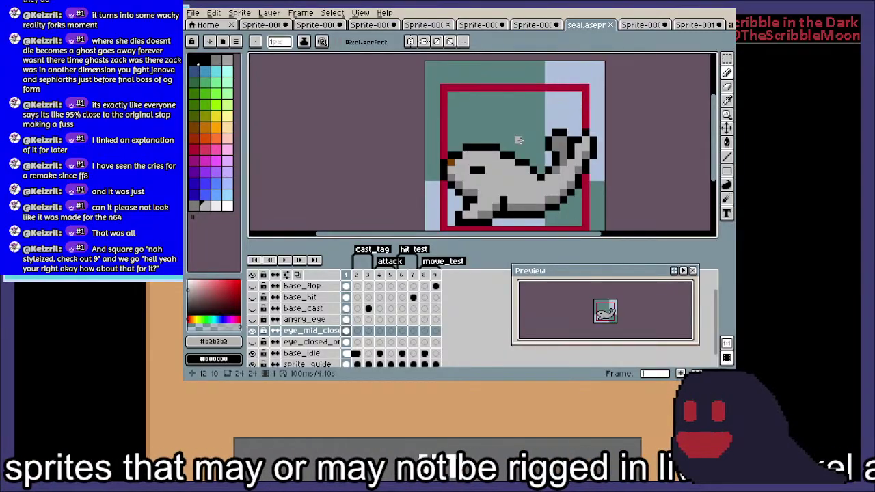
Toggle the eye_mid_closed layer to compare the half-closed eye with the open one, and leave the layer hidden
drag(526, 192, 494, 121)
drag(524, 93, 497, 144)
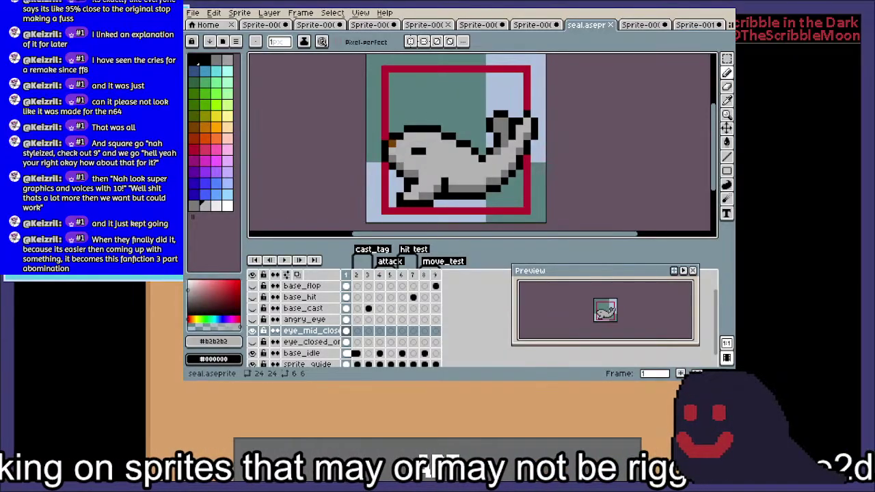
drag(447, 176, 429, 166)
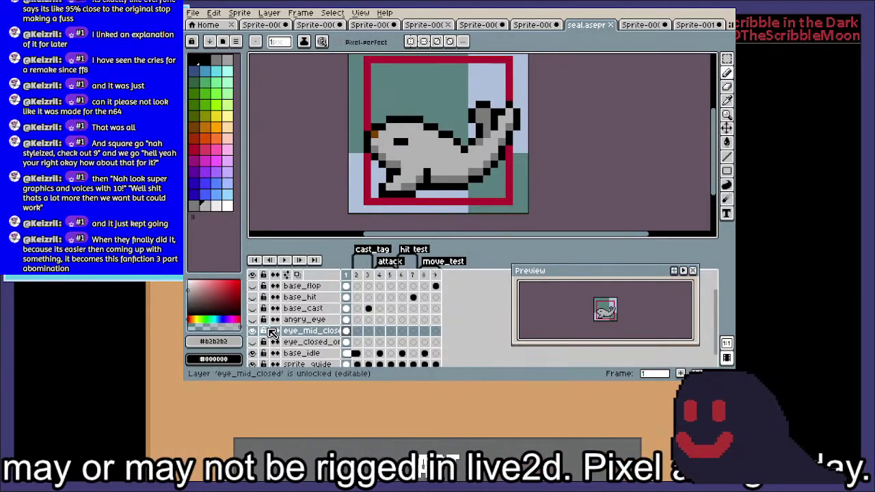
click(252, 331)
click(252, 331)
click(252, 331)
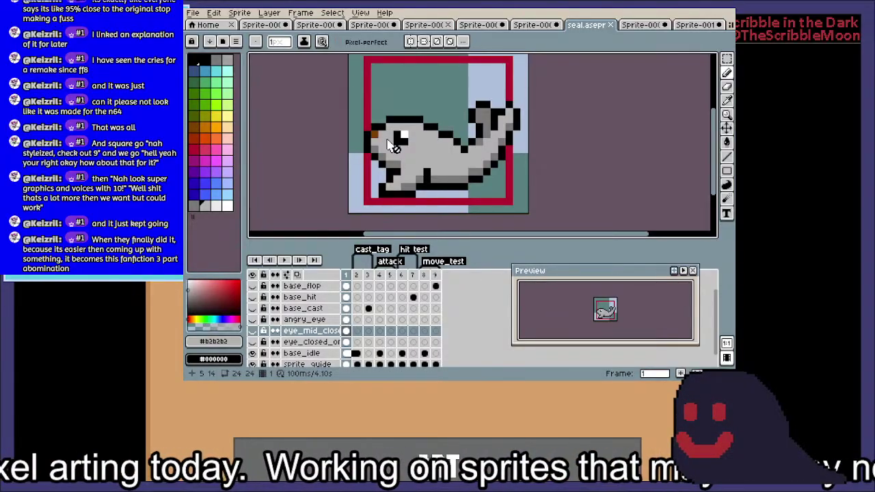
Duplicate the base_idle layer and rename the copy mouth_wiggle
scroll(393, 145, up, 2)
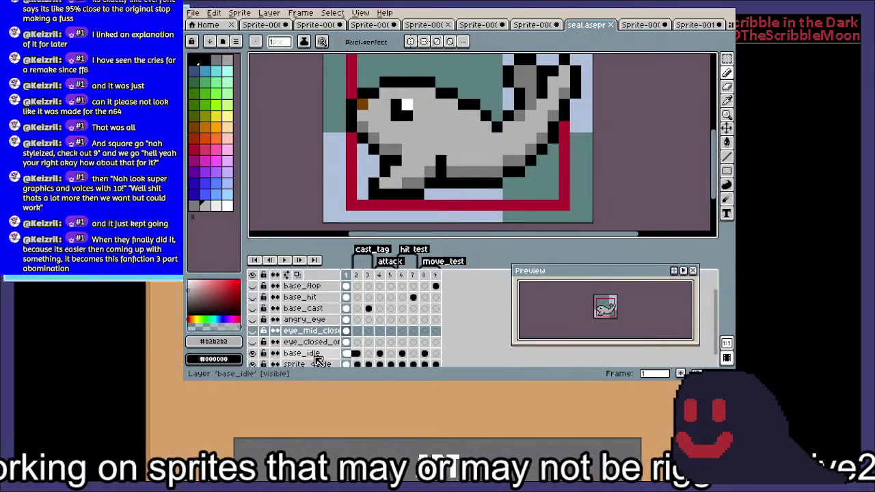
right_click(317, 354)
click(336, 341)
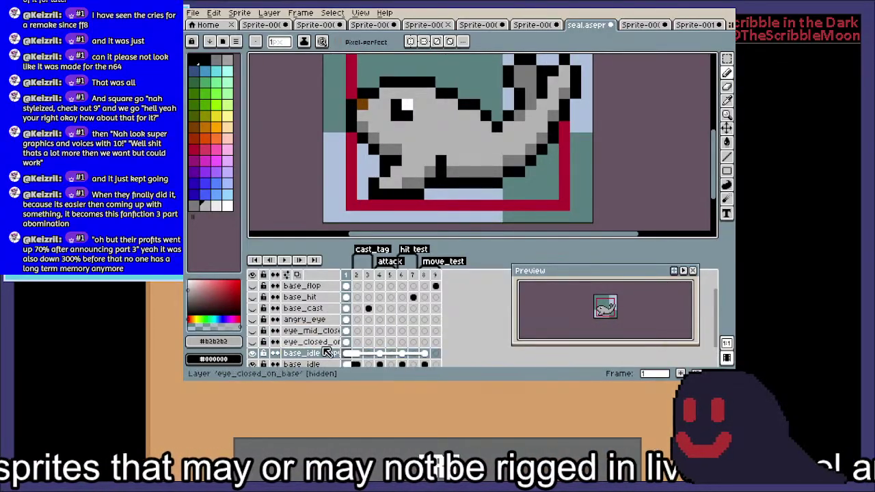
double_click(321, 355)
text(base)
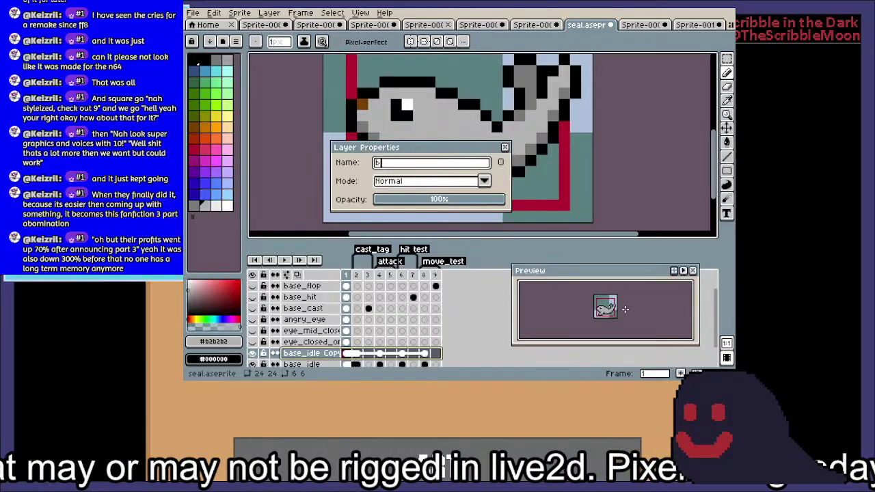
key(BackSpace)
key(BackSpace)
key(BackSpace)
key(BackSpace)
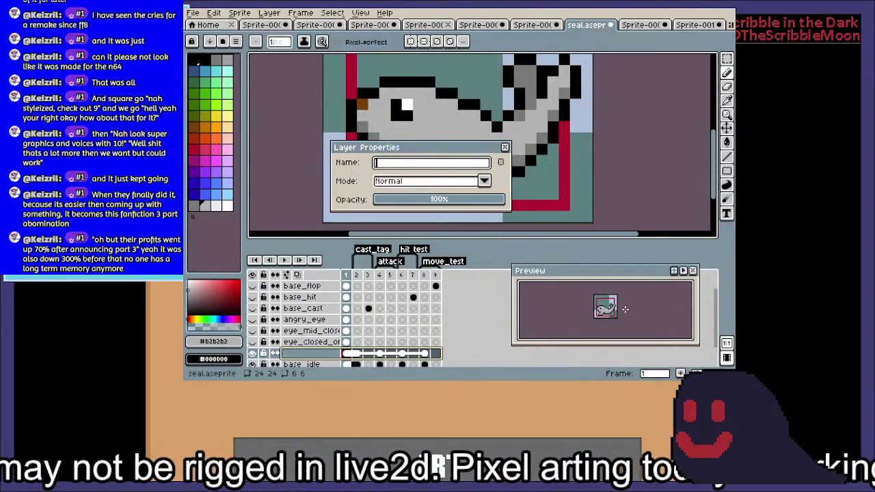
text(mo)
key(BackSpace)
key(BackSpace)
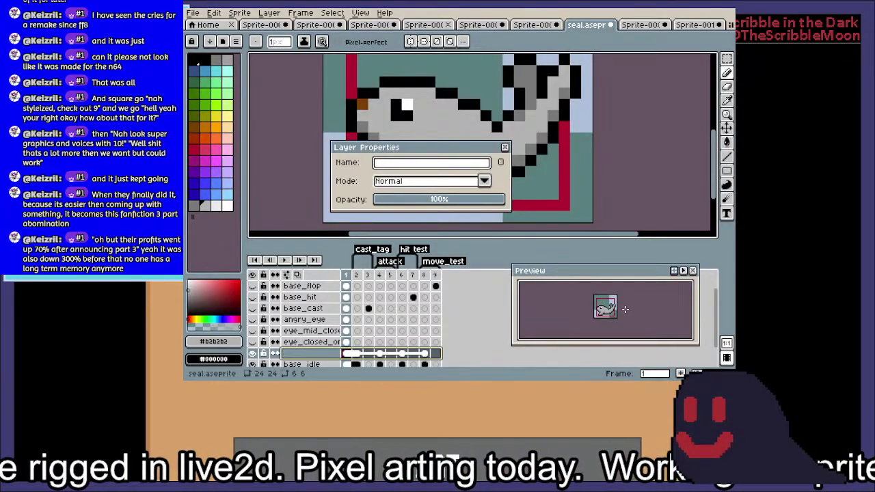
text(mouth_wig)
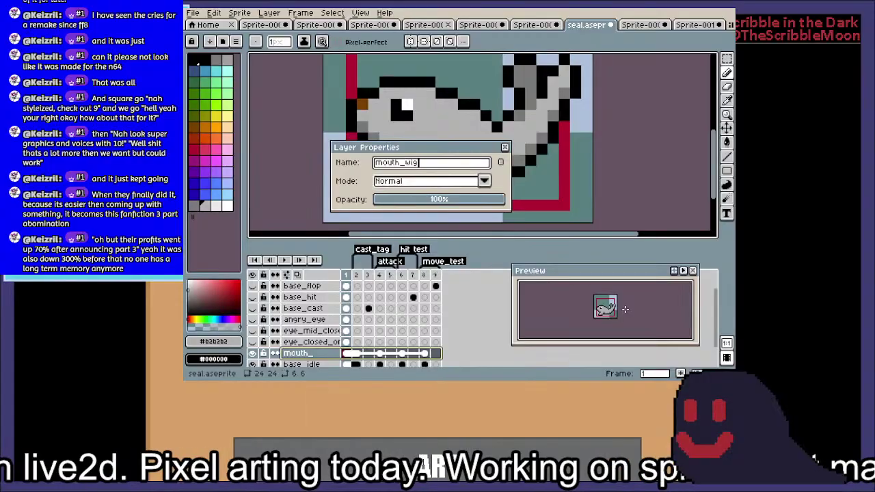
text(gle)
key(Return)
Move the seal's snout tip, a 2 by 5 pixel area including the orange nose, down one pixel on the mouth_wiggle layer
key(m)
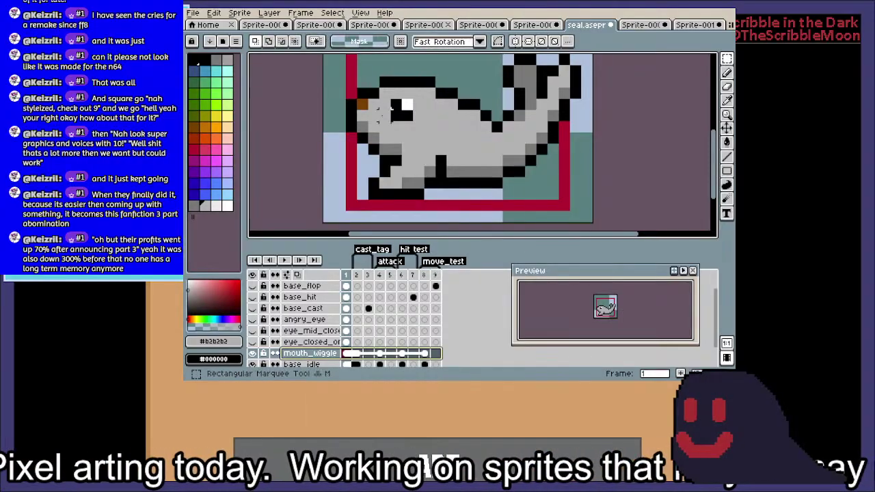
scroll(371, 104, up, 2)
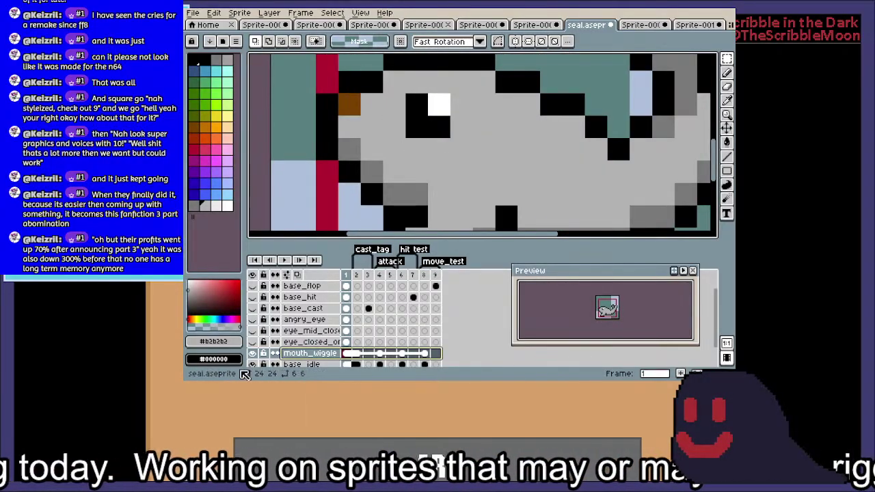
drag(356, 89, 318, 180)
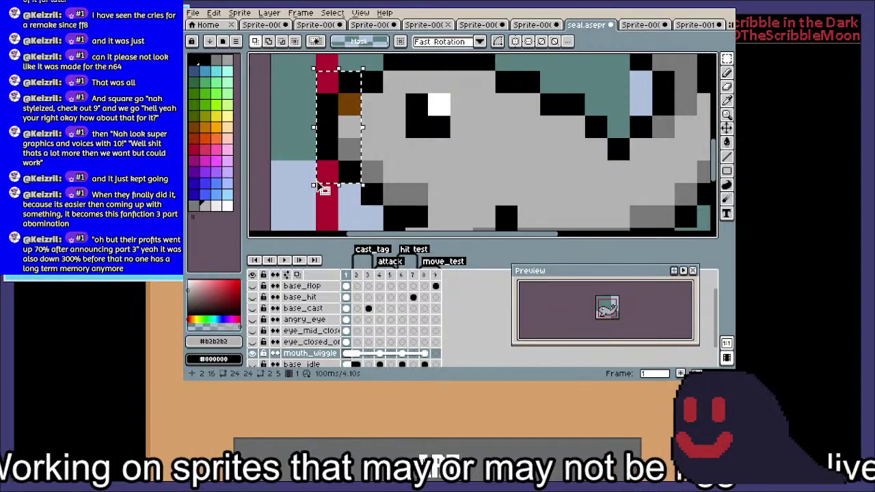
drag(332, 142, 333, 173)
click(527, 171)
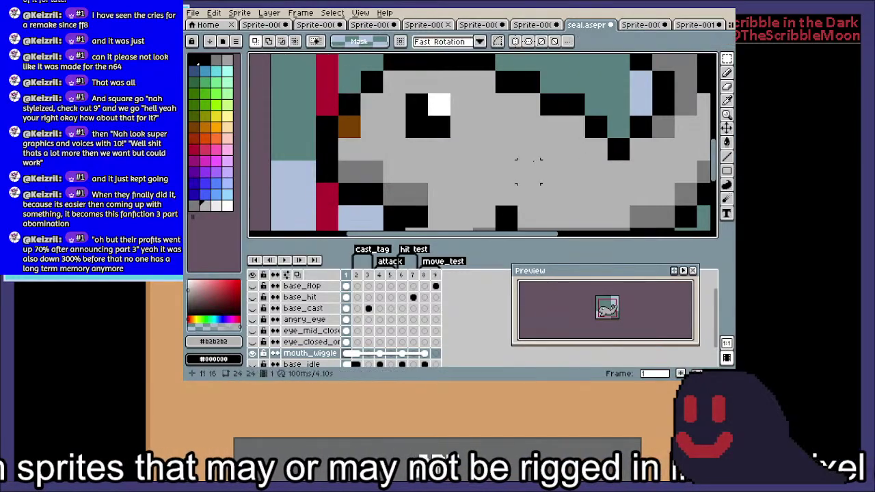
Compare the lowered snout with the original by toggling the visibility of the mouth_wiggle and base_idle layers
scroll(529, 168, down, 1)
drag(532, 165, 469, 135)
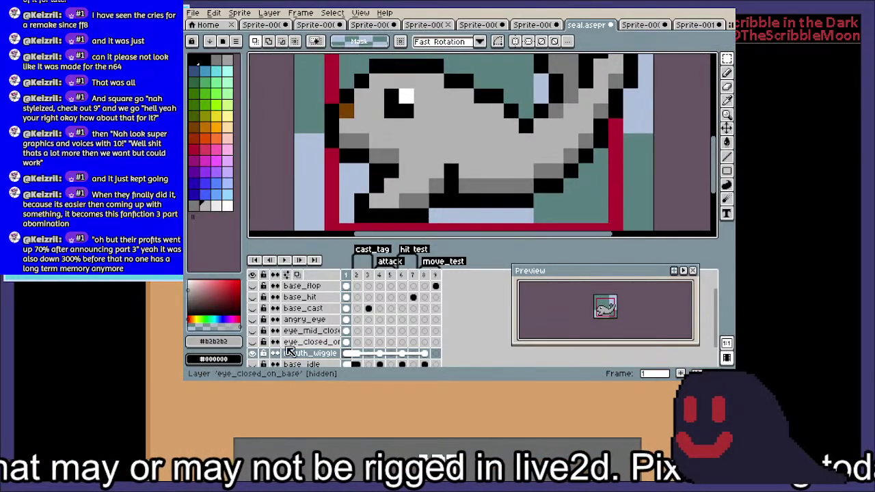
click(253, 353)
click(252, 355)
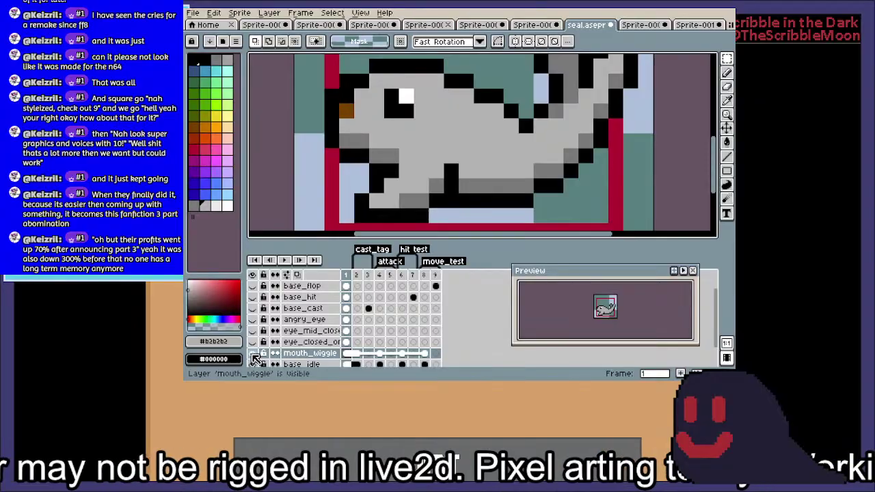
click(253, 364)
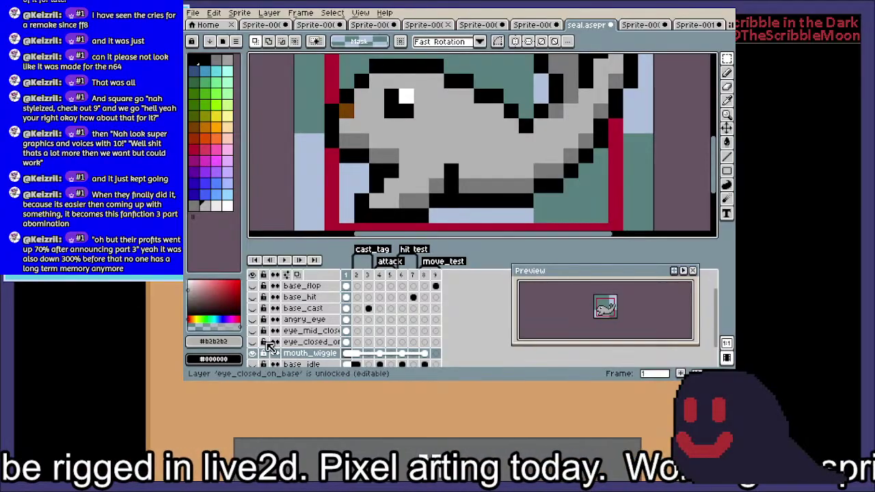
scroll(260, 352, down, 1)
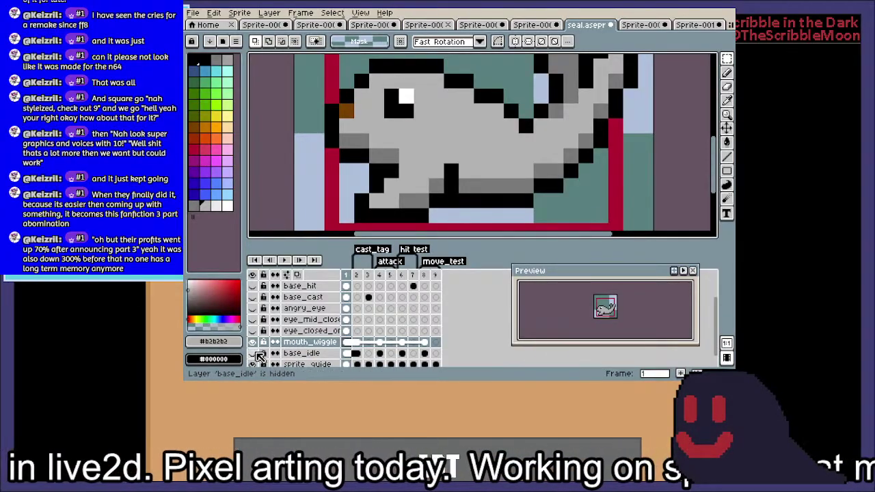
click(253, 353)
click(253, 342)
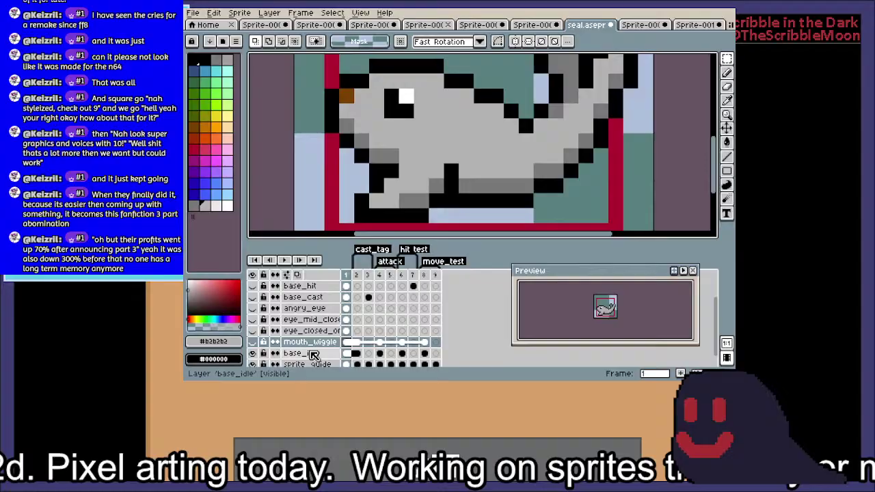
click(253, 353)
click(253, 353)
click(253, 342)
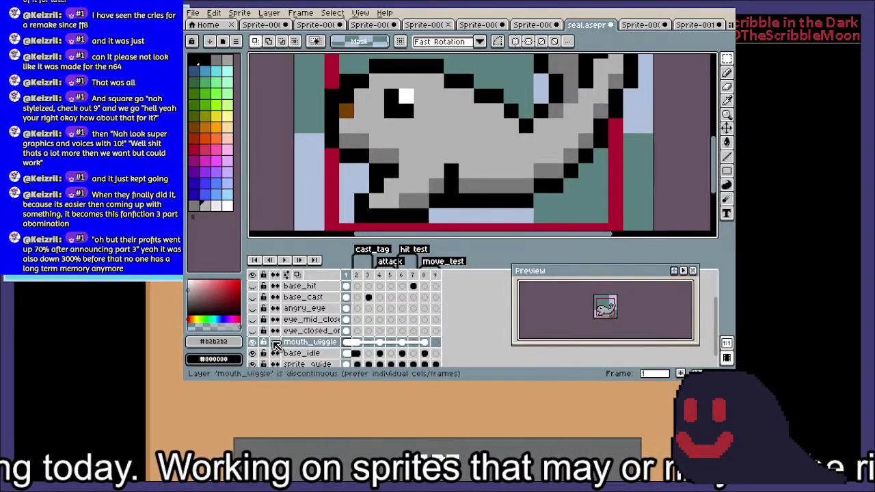
Rename the mouth_wiggle layer mouth_closed
double_click(309, 342)
text(mouth_closed)
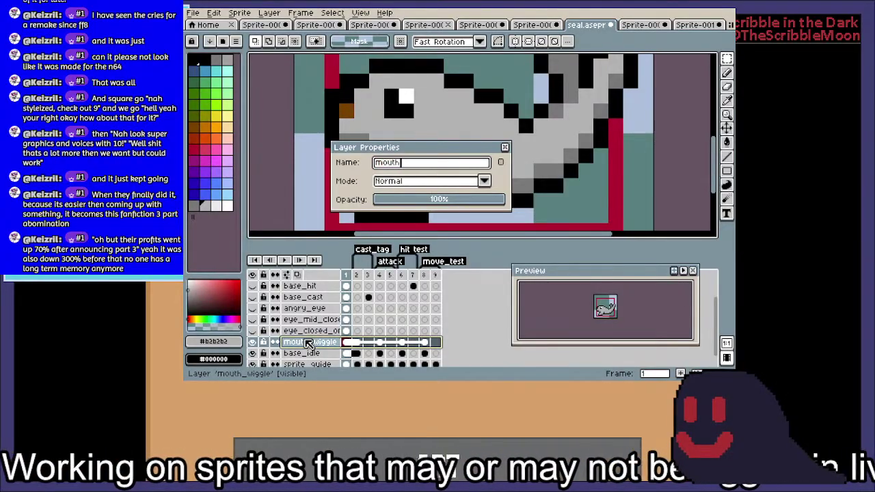
key(Return)
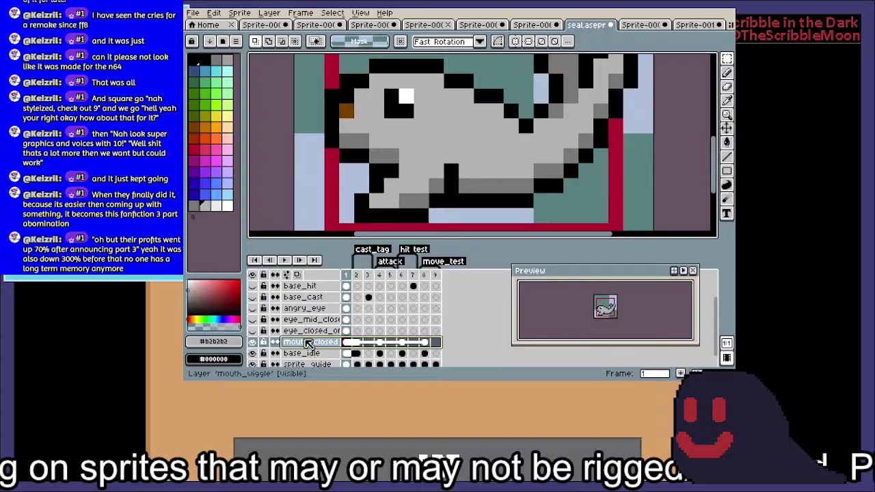
Hide the base_idle layer, keep mouth_closed visible, and save the seal sprite file
click(253, 342)
click(252, 342)
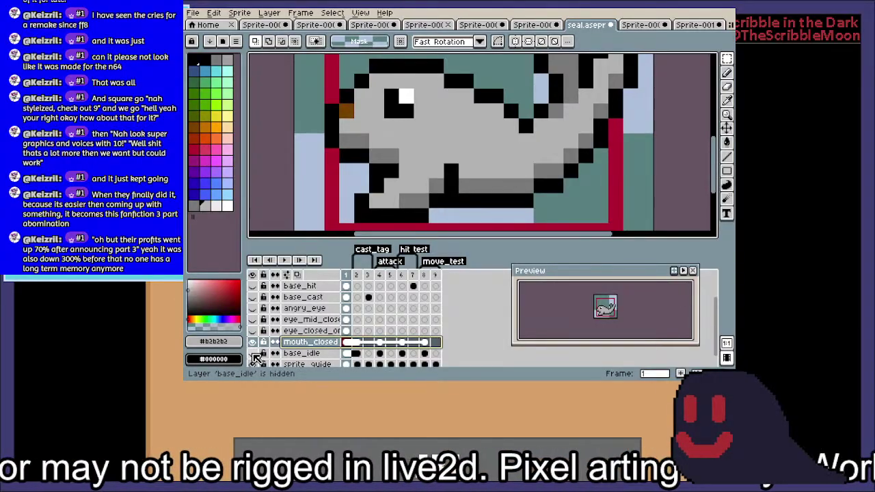
scroll(428, 164, down, 3)
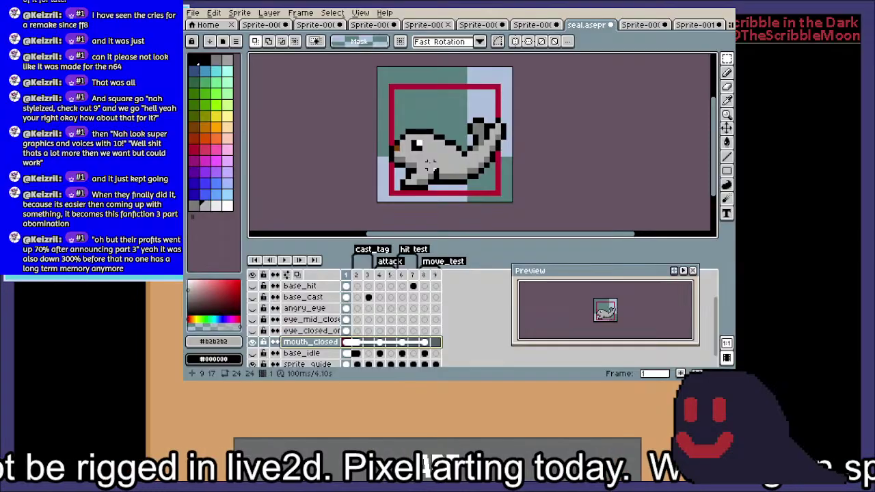
key(ctrl+s)
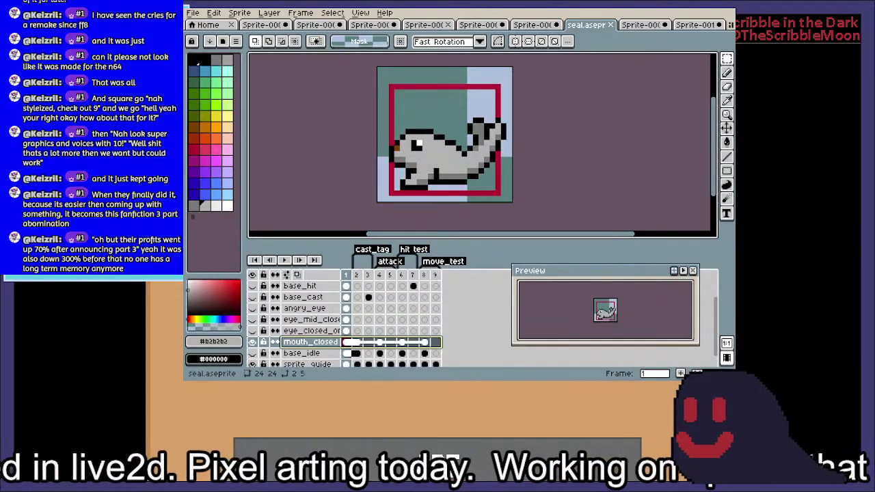
Run the Export as psd script to export frame 1 of the seal sprite as seal.psd
click(193, 13)
mouse_move(239, 113)
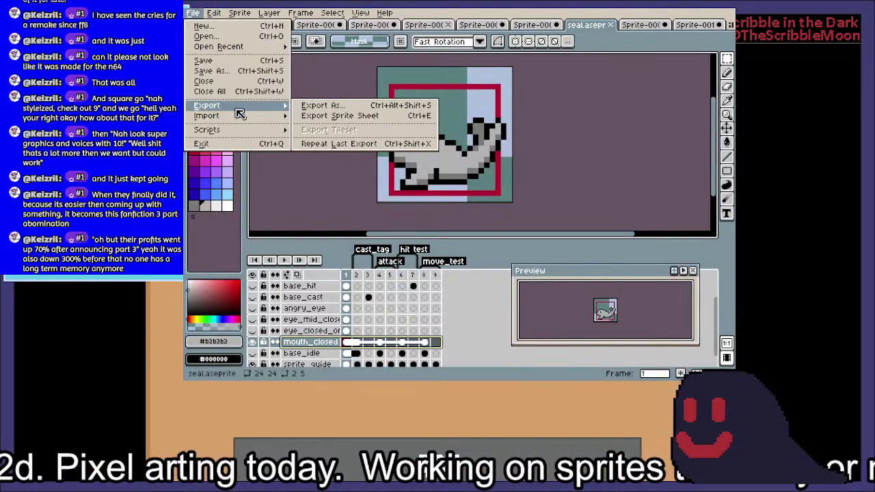
mouse_move(241, 130)
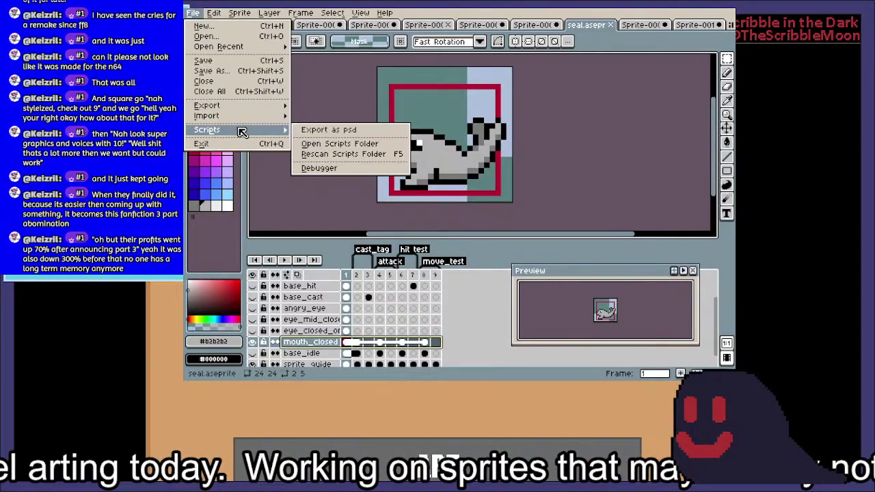
click(318, 130)
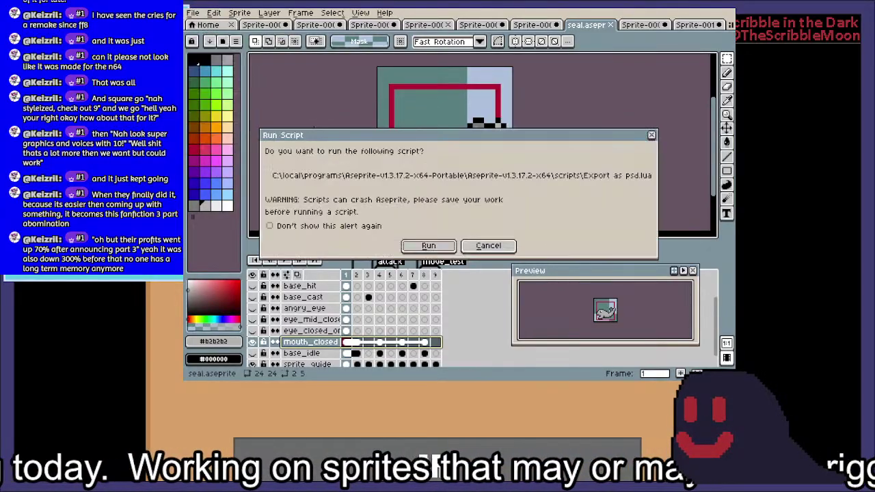
click(429, 245)
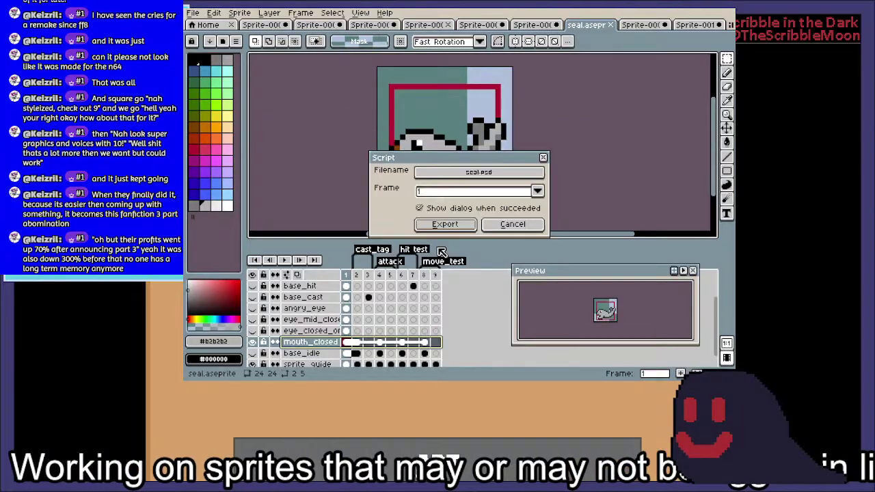
click(471, 225)
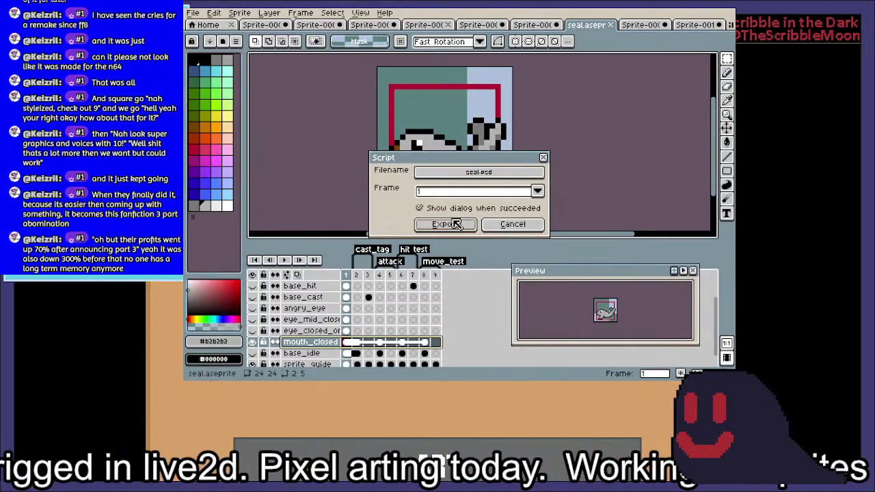
click(440, 252)
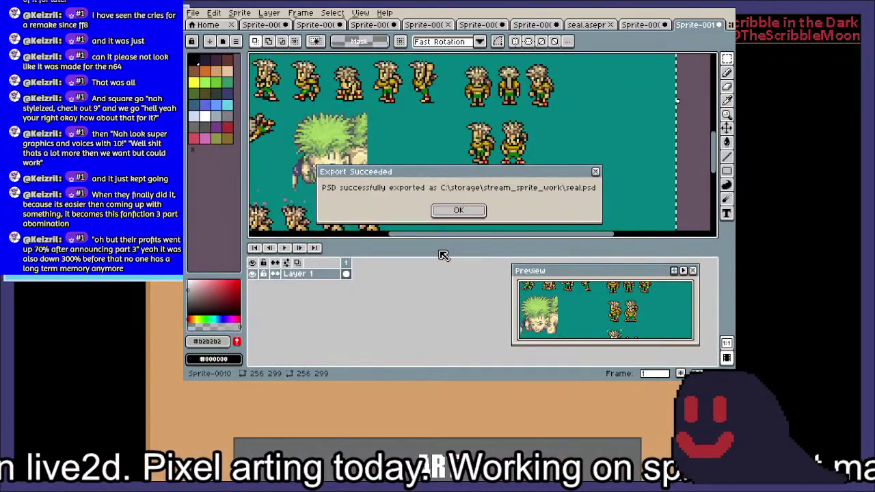
click(456, 212)
click(586, 25)
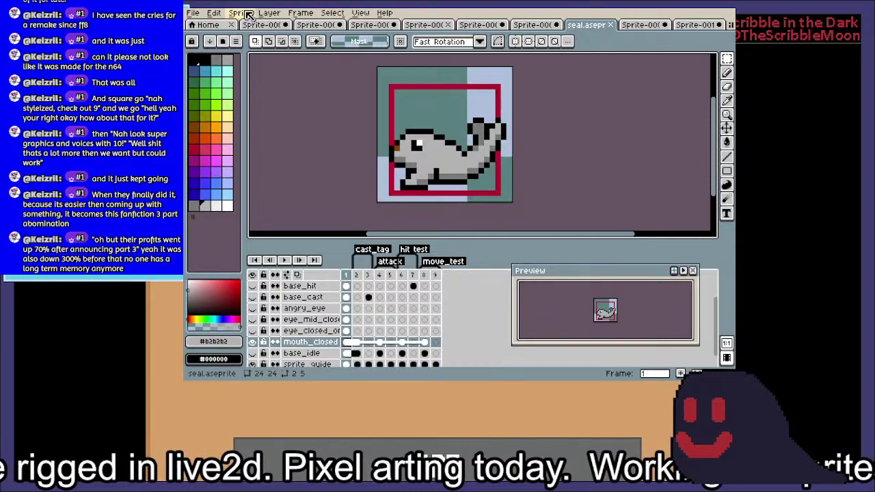
click(194, 14)
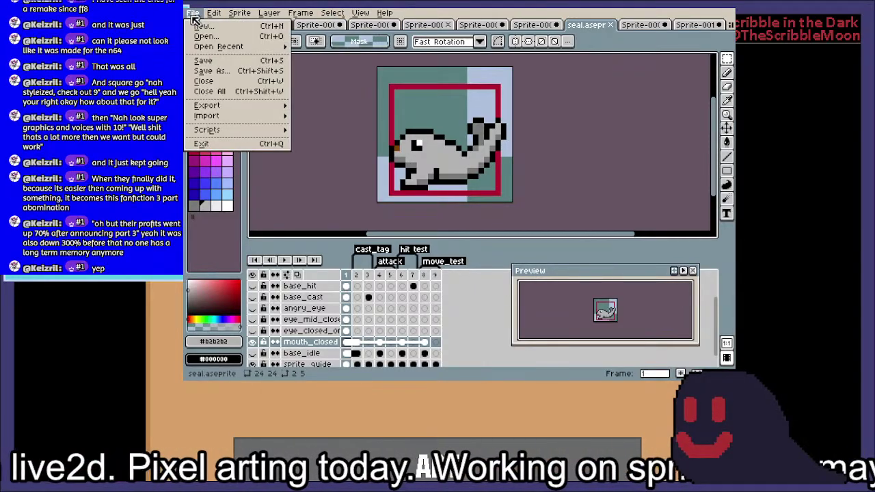
click(206, 36)
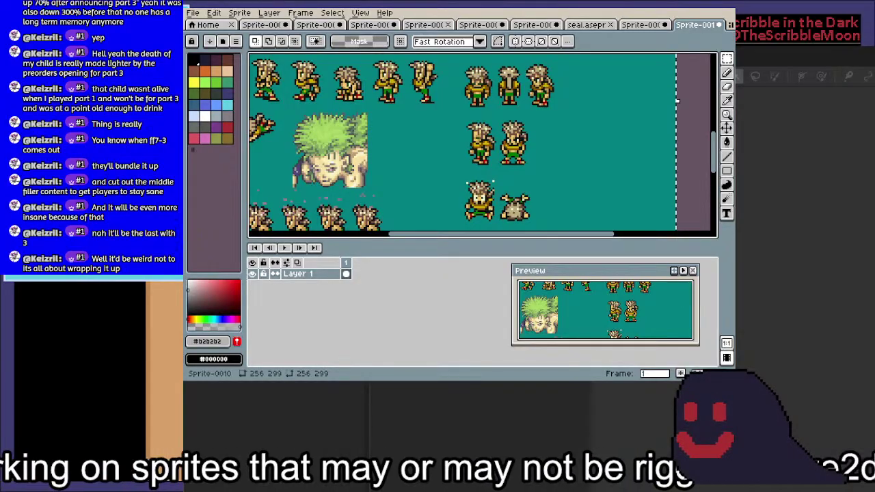
Switch to Live2D Cubism Editor and restore its window from full size to a smaller one
key(alt+Tab)
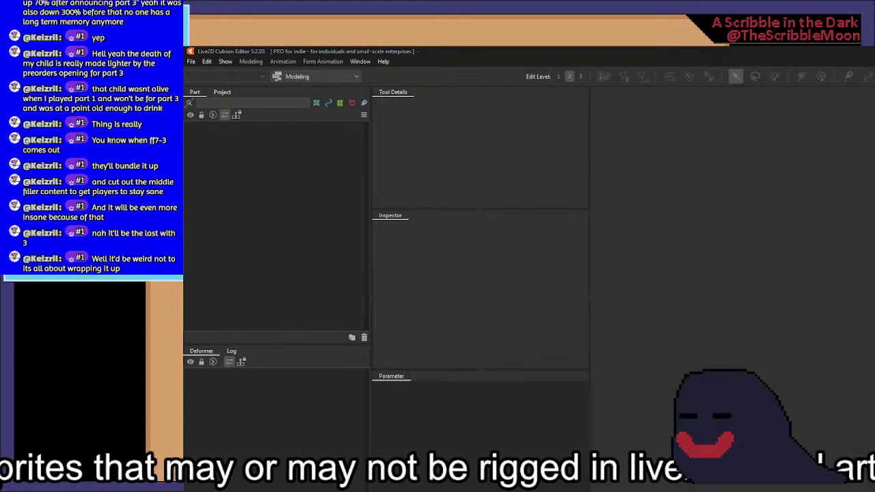
double_click(570, 51)
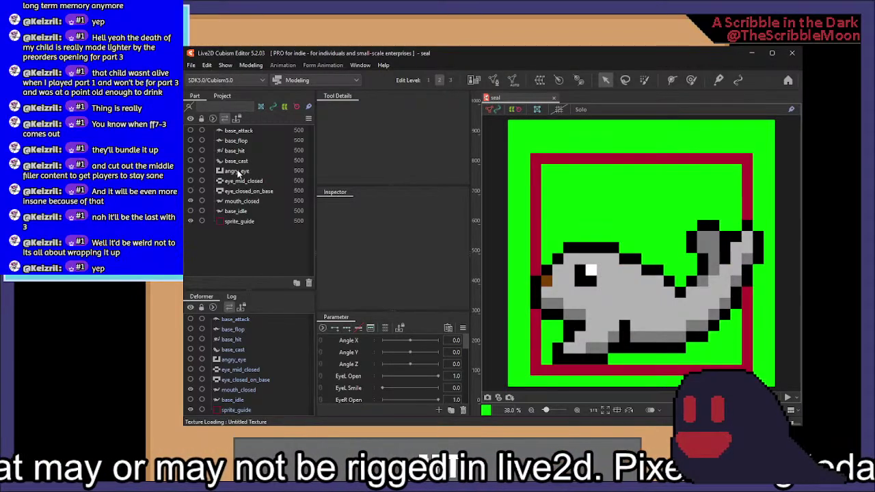
Delete the sprite_guide art mesh and turn on the visibility of all remaining art meshes
click(230, 408)
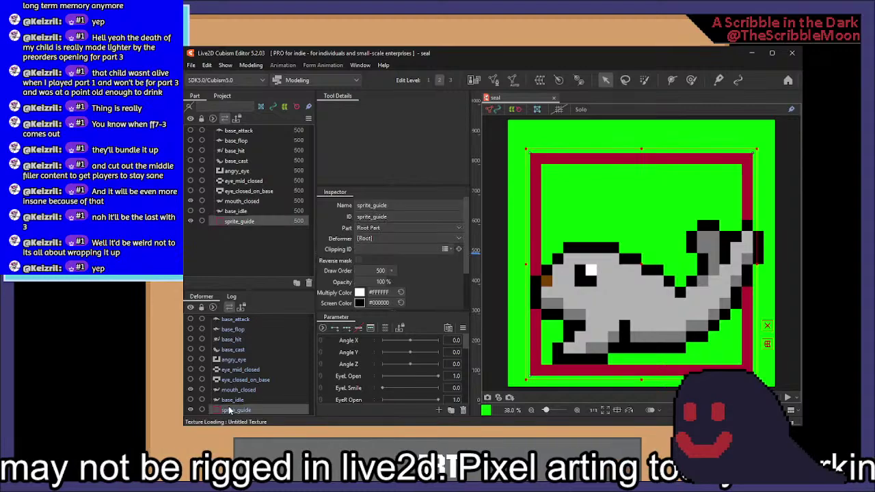
key(Delete)
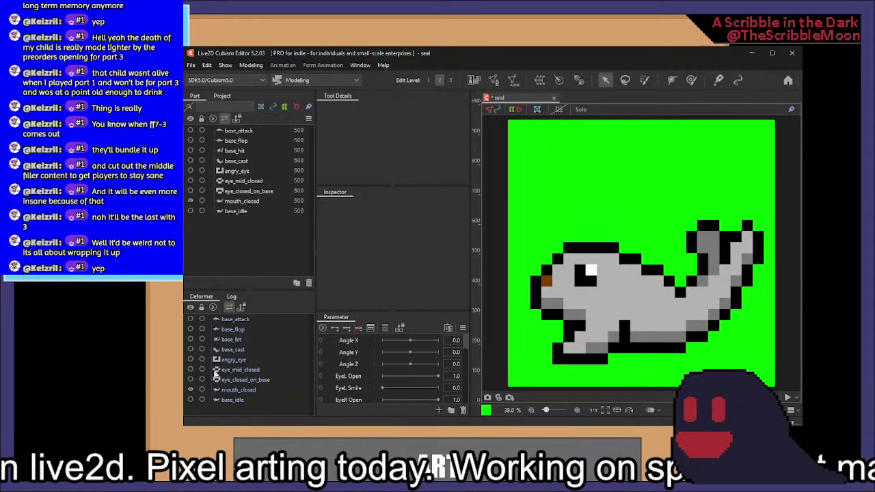
click(190, 308)
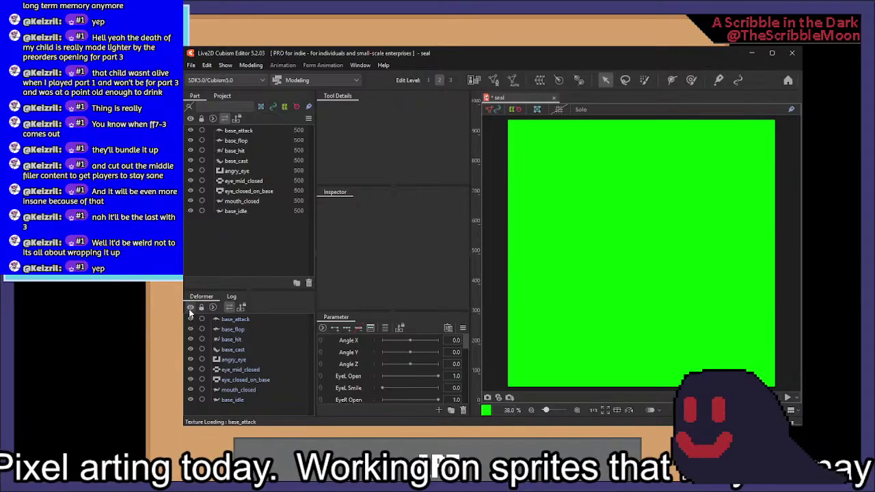
click(190, 308)
Select all art meshes to inspect their polygons, and hide every one except base_idle
click(267, 332)
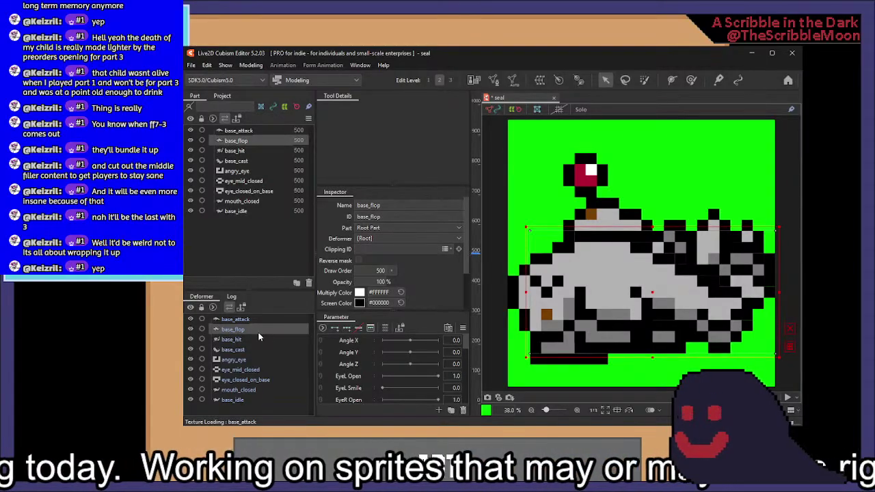
key(ctrl+a)
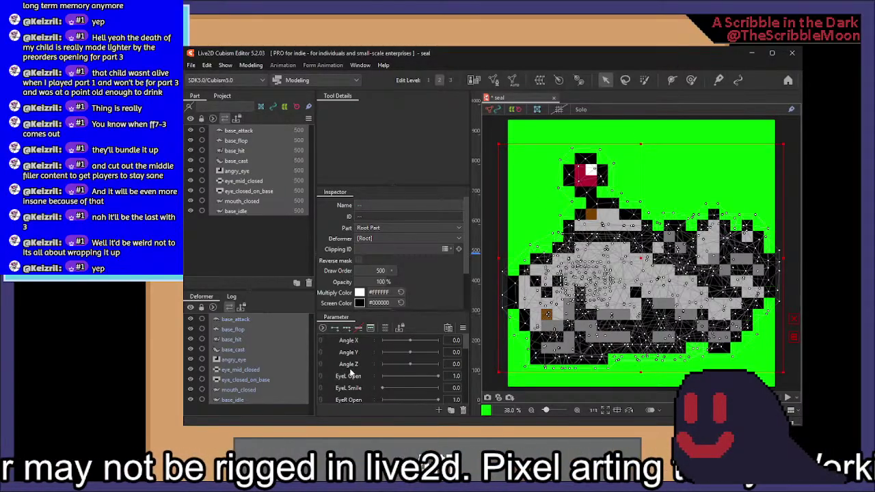
click(191, 379)
click(191, 369)
click(191, 360)
click(190, 339)
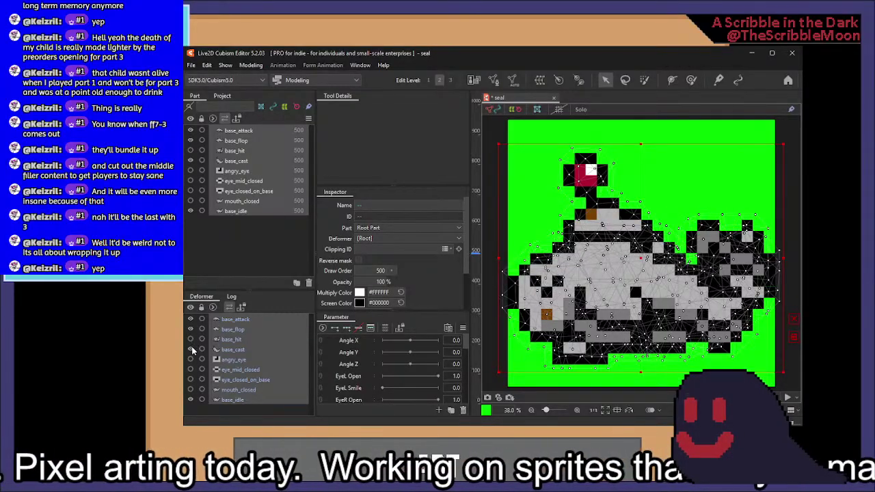
click(191, 349)
click(191, 329)
click(191, 319)
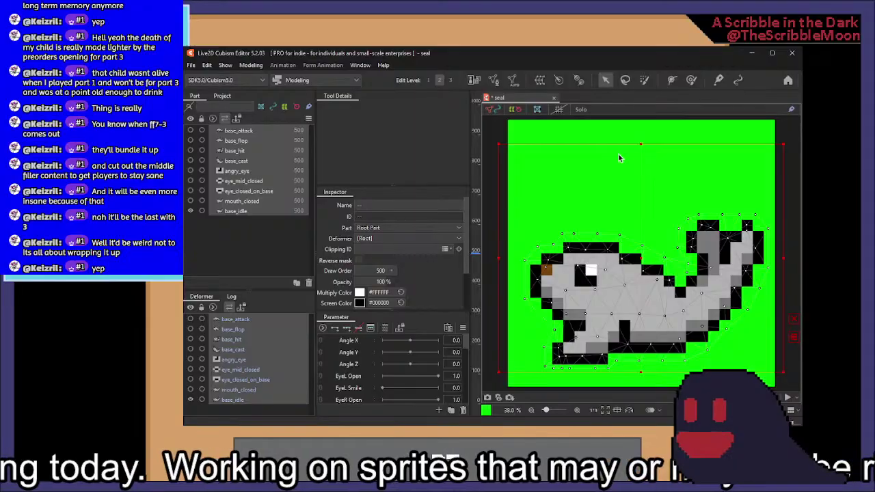
click(618, 153)
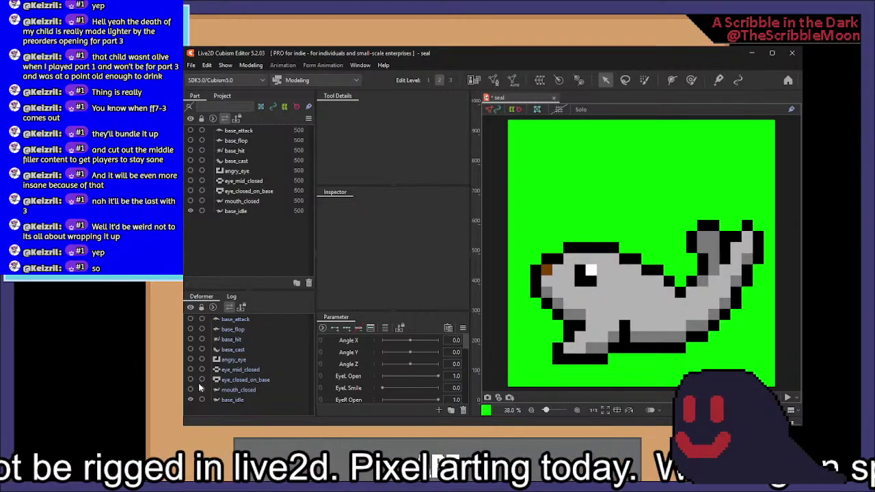
Compare eye_mid_closed and eye_closed_on_base up close over the base_idle eye by toggling their visibility
click(191, 370)
click(191, 379)
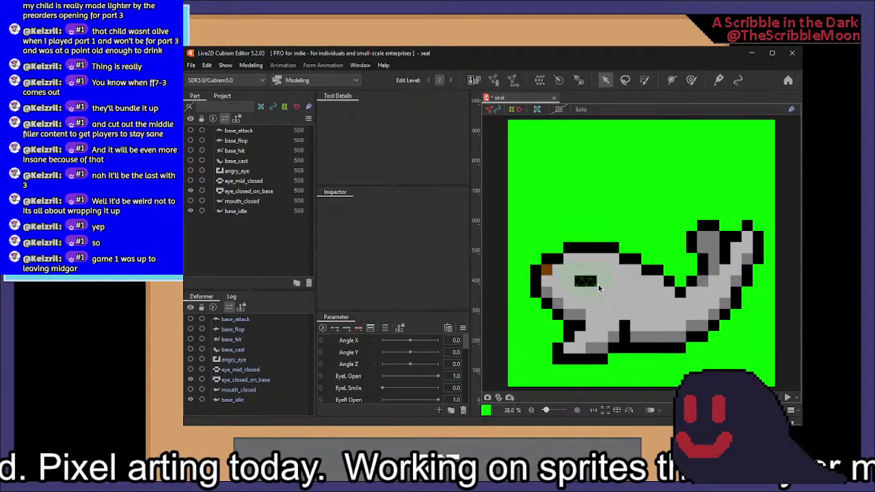
scroll(598, 281, up, 5)
scroll(564, 252, up, 3)
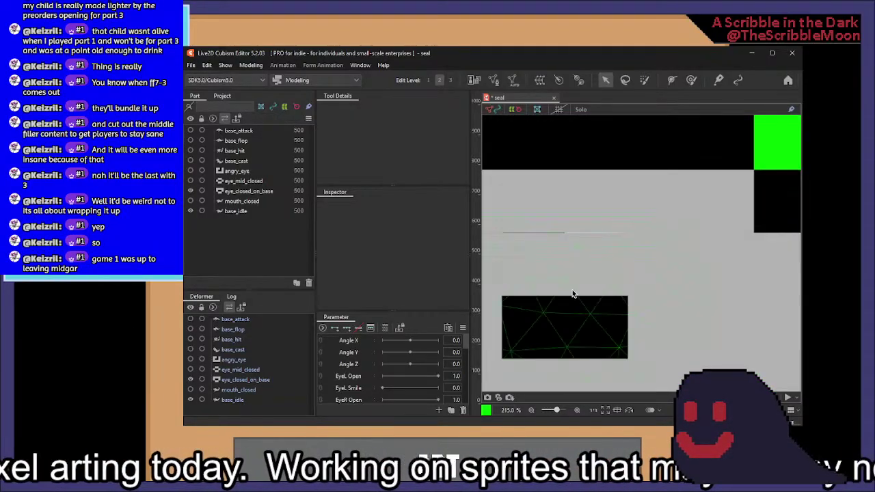
click(190, 370)
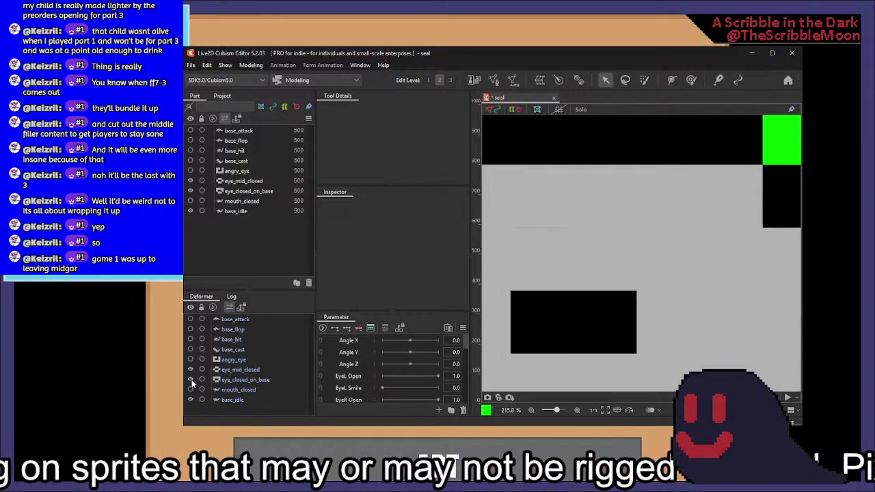
click(192, 380)
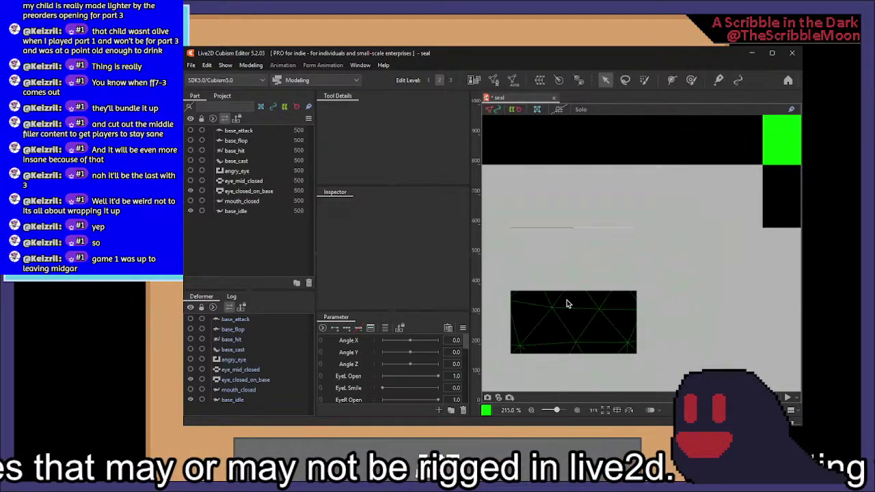
Stretch the upper vertex rows of eye_closed_on_base slightly upward to cover the thin line above the closed eye
click(572, 317)
drag(556, 257, 568, 258)
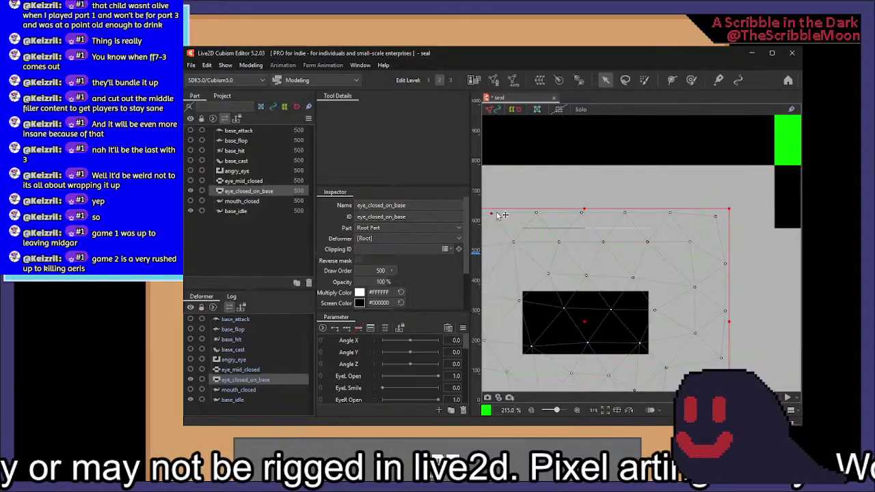
drag(492, 213, 704, 268)
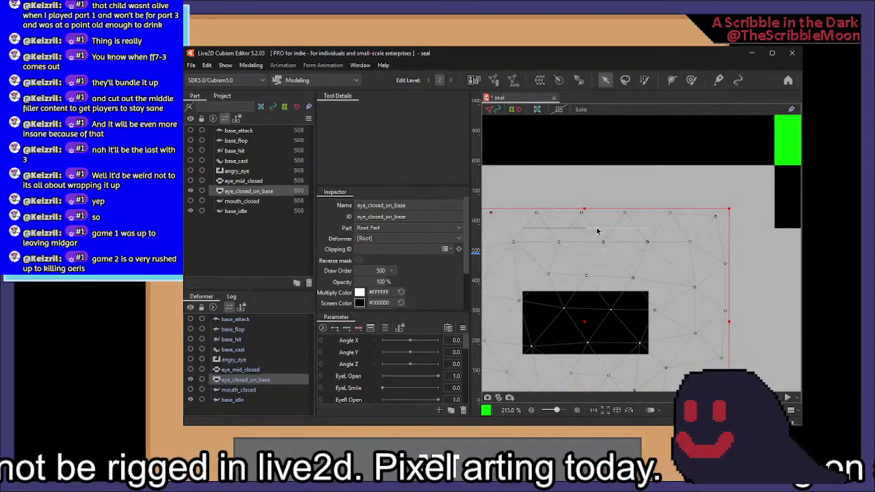
drag(506, 184, 777, 259)
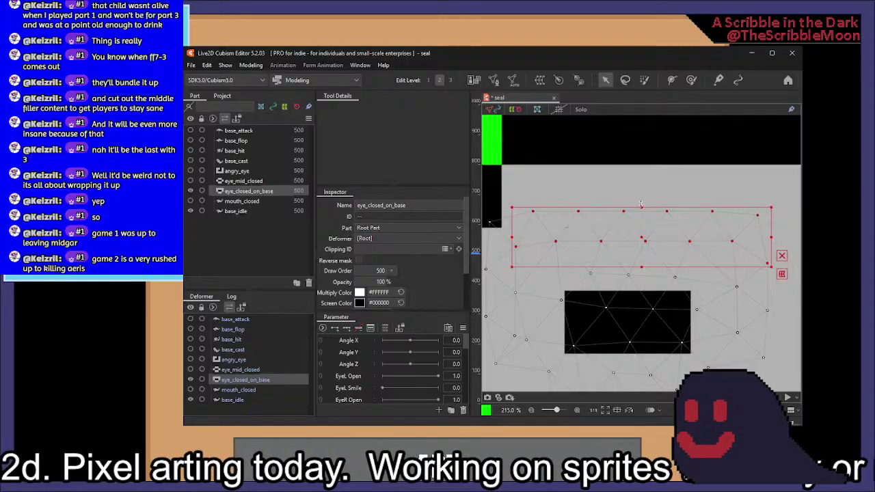
drag(641, 204, 641, 201)
click(678, 295)
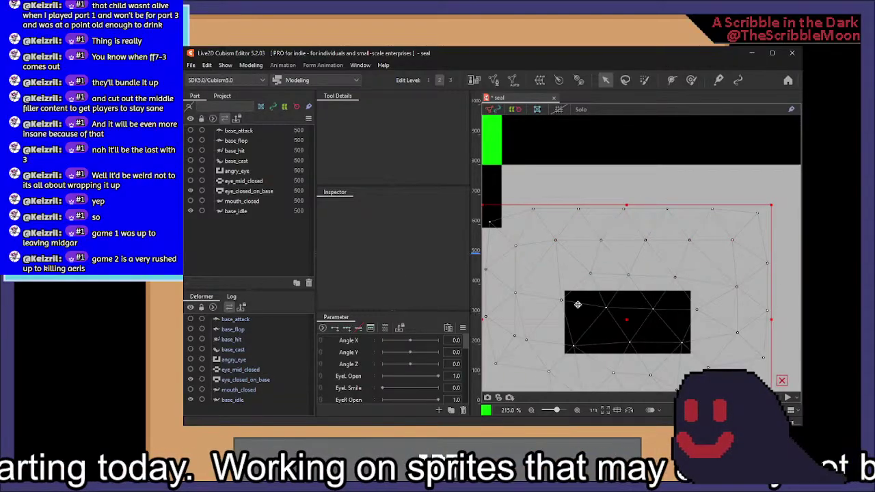
Show eye_mid_closed instead of eye_closed_on_base and stretch its upper vertices slightly upward
click(192, 380)
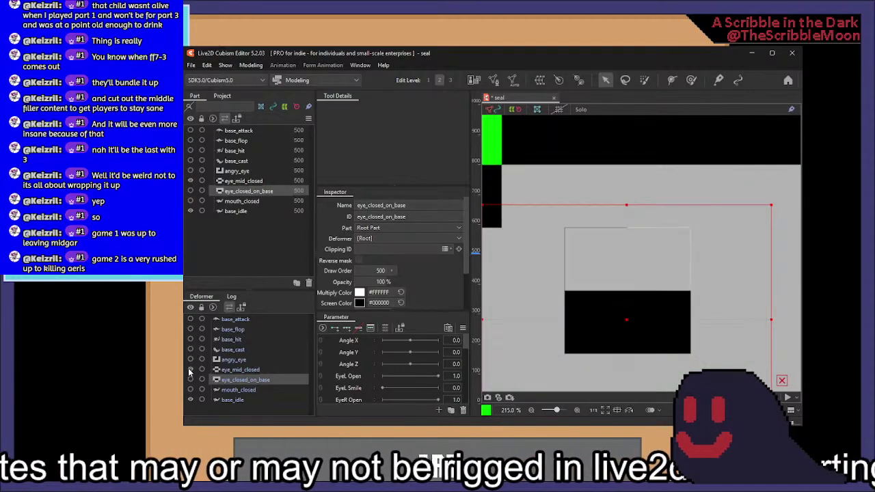
click(624, 262)
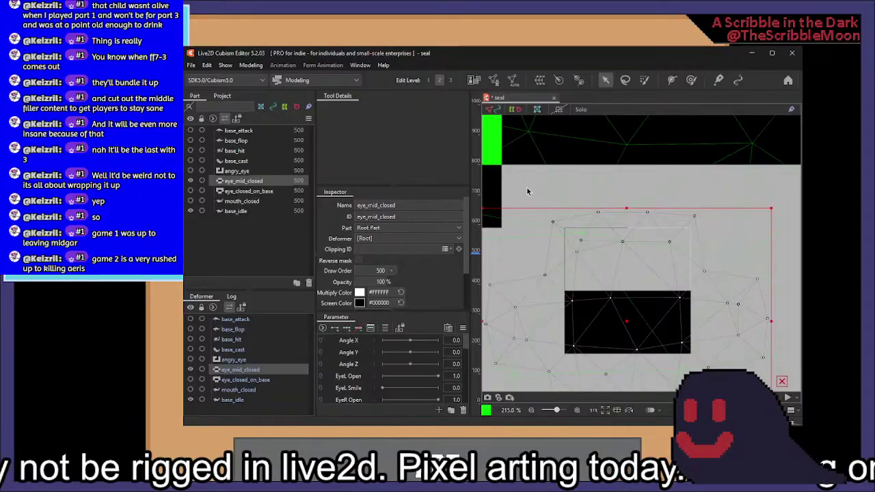
drag(527, 188, 729, 287)
drag(626, 209, 626, 203)
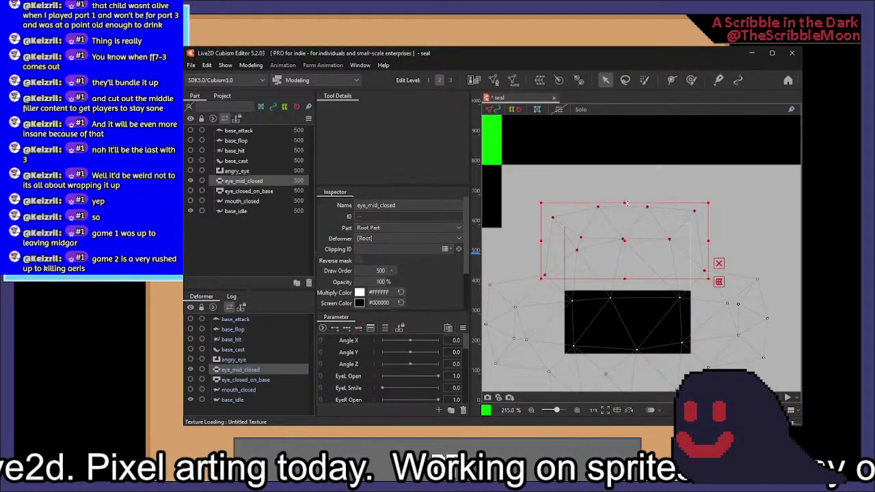
Start editing the eye_mid_closed mesh and add connected vertices along the upper edge of the black eye area, corner to corner
scroll(601, 314, up, 6)
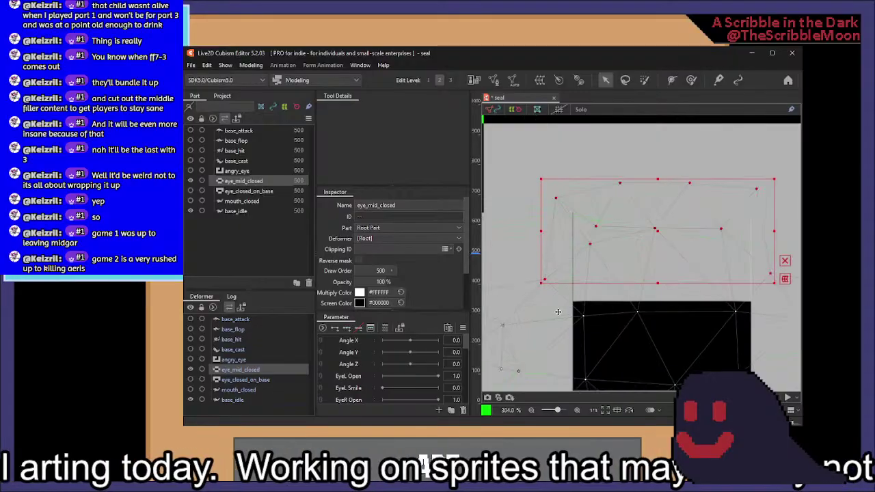
scroll(620, 256, down, 2)
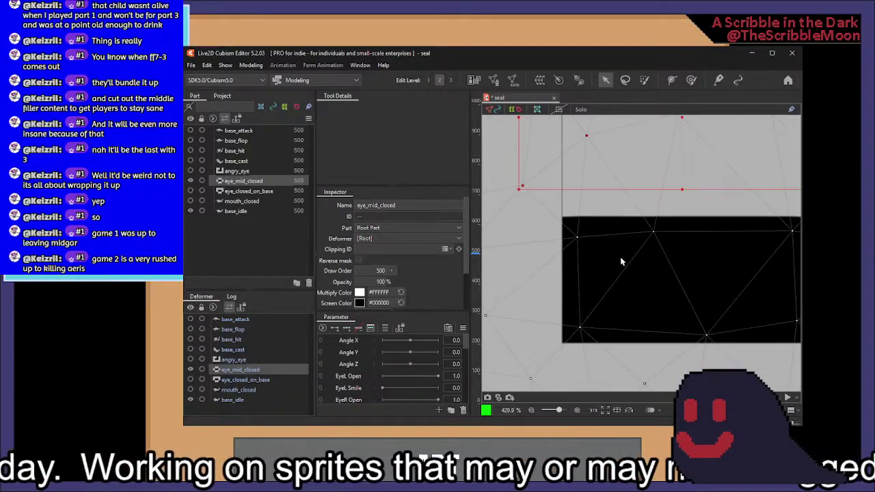
click(493, 81)
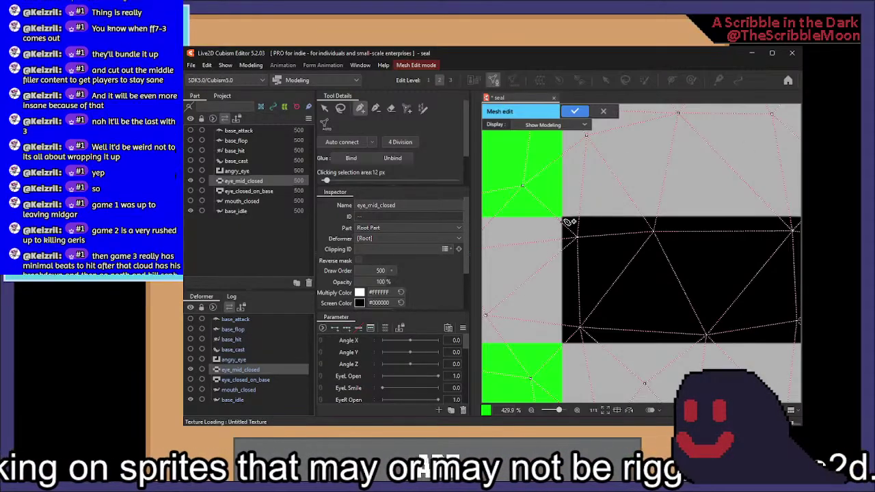
scroll(582, 256, up, 2)
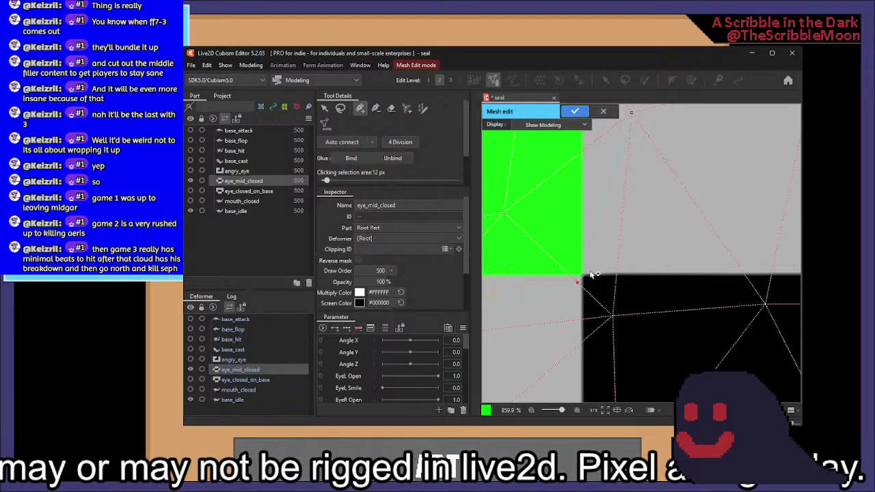
click(617, 273)
drag(658, 277, 565, 273)
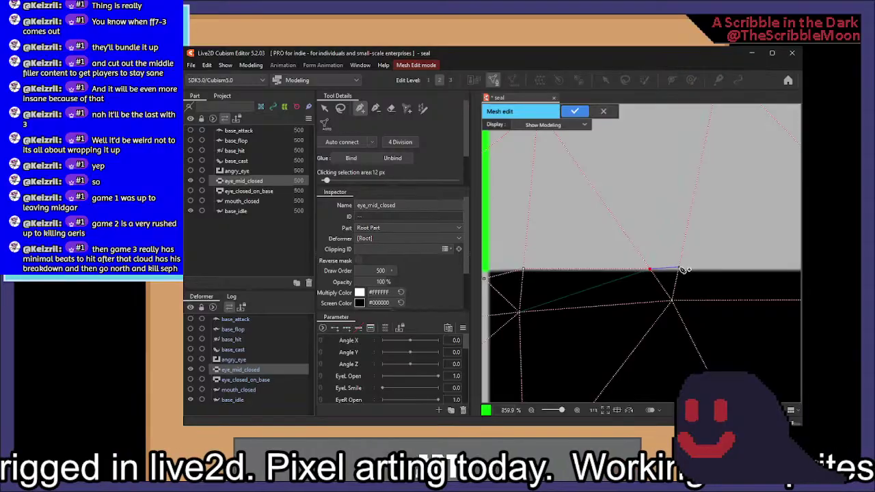
drag(680, 270, 517, 268)
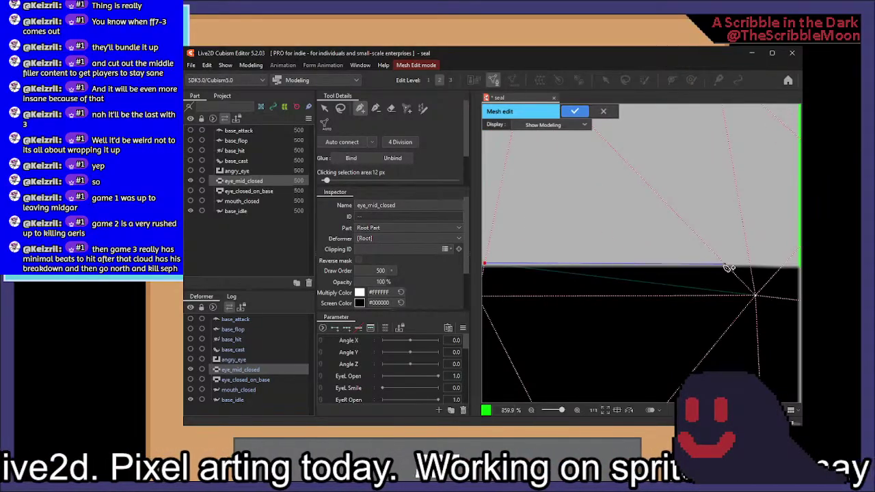
drag(751, 269, 586, 265)
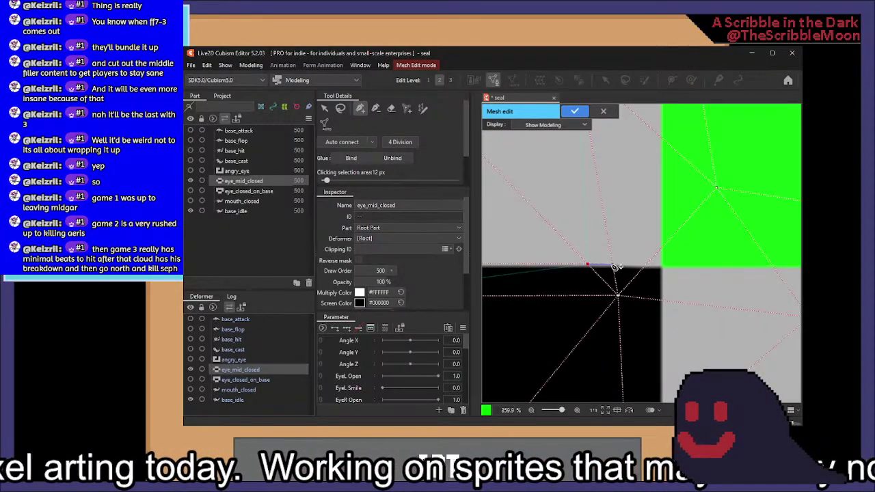
click(612, 264)
click(648, 262)
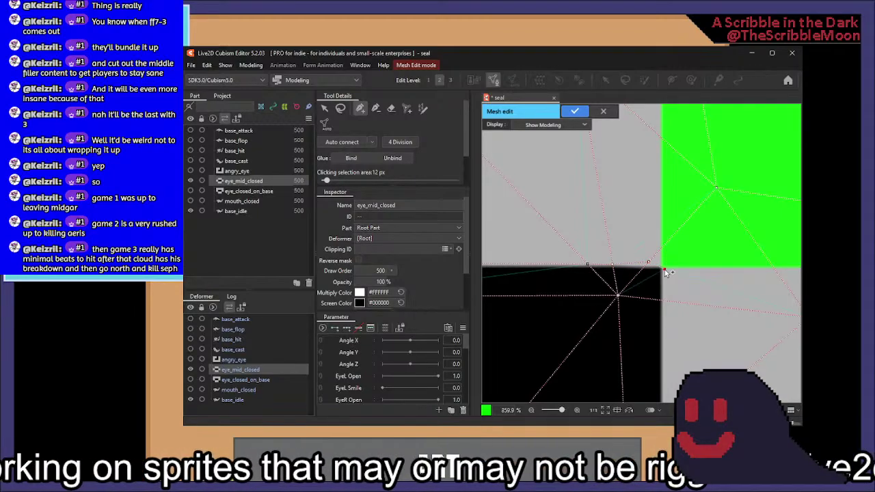
Add mesh vertices down the right edge of the black eye area to its lower right corner
click(663, 299)
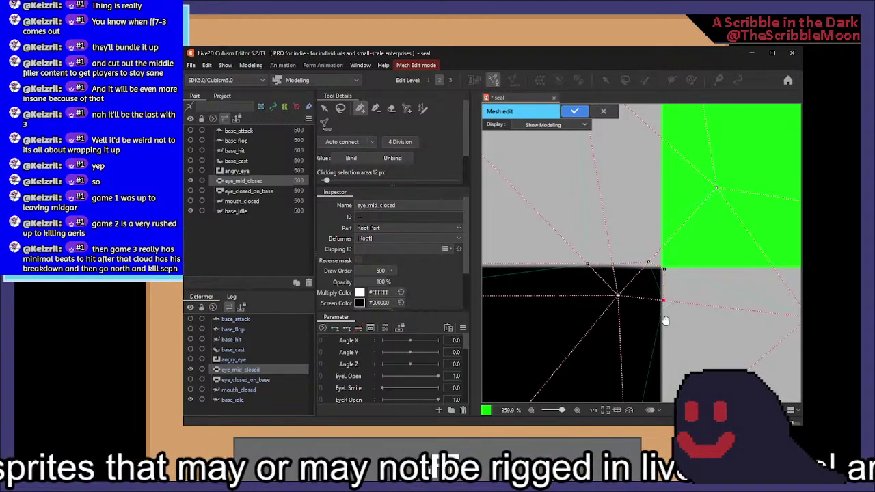
drag(666, 320, 662, 289)
click(660, 281)
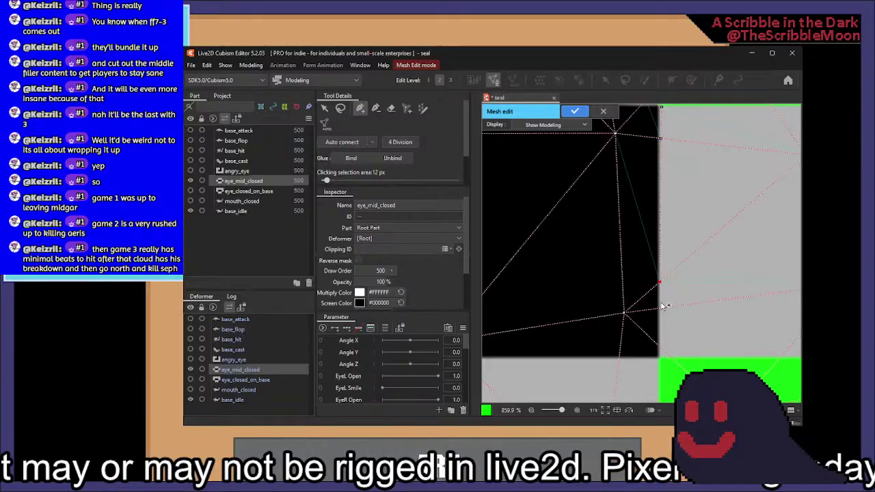
click(661, 307)
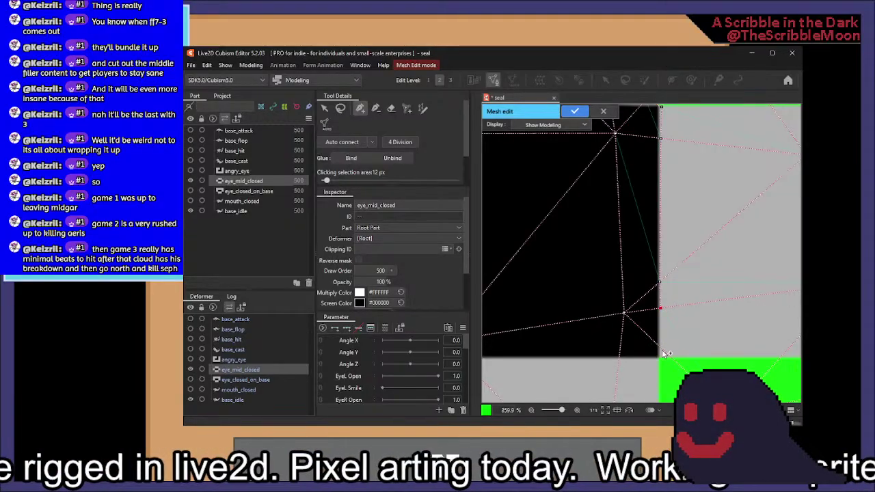
scroll(664, 350, down, 2)
click(682, 267)
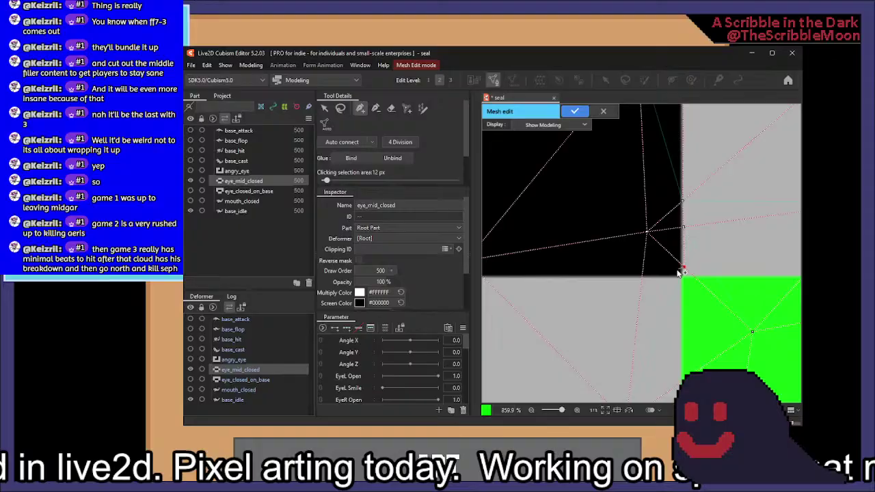
Add mesh vertices along the lower edge of the black eye area to its lower left corner
click(642, 279)
drag(597, 293, 783, 265)
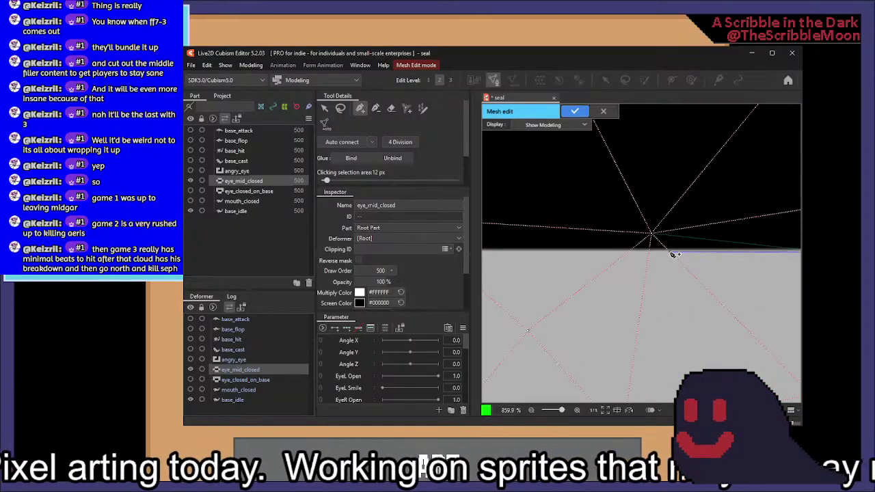
click(670, 252)
click(650, 251)
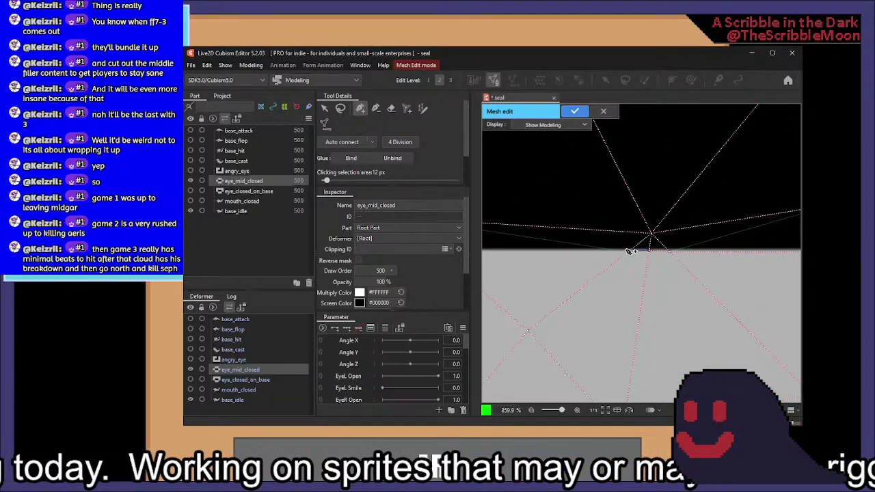
drag(629, 250, 723, 251)
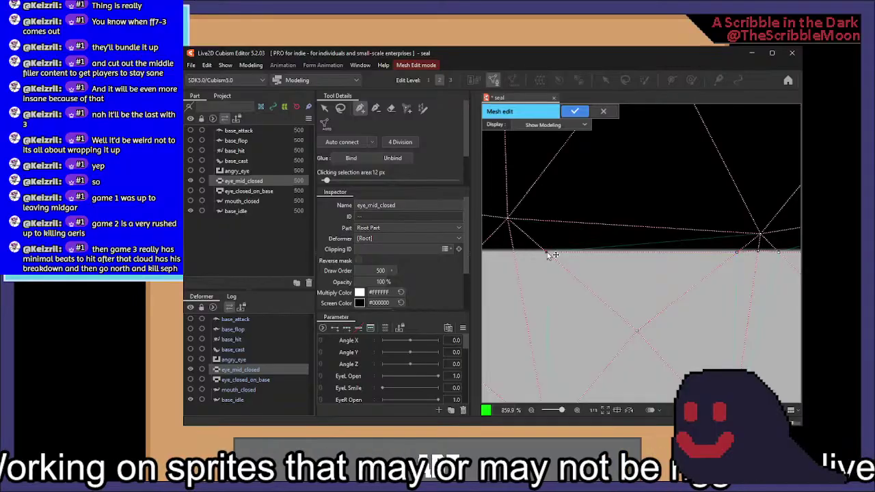
drag(552, 252, 666, 262)
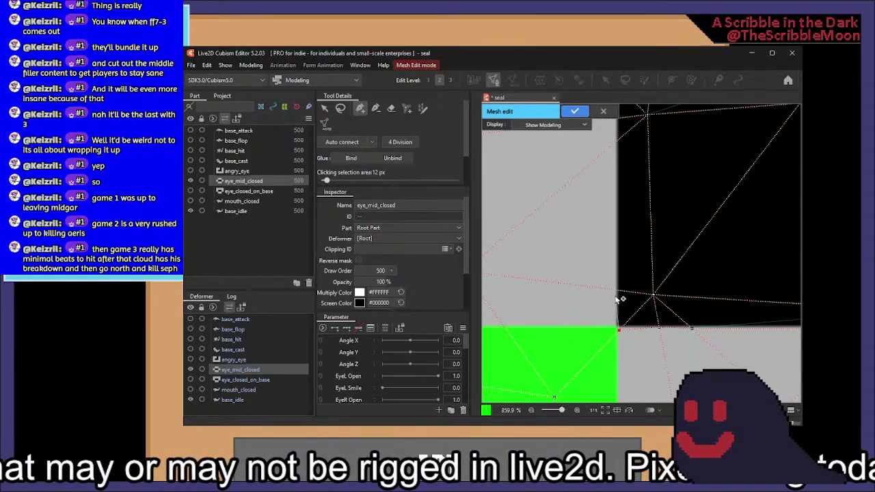
Add mesh vertices up the left edge of the black eye area to its upper left corner and align them with the edge
scroll(610, 294, down, 5)
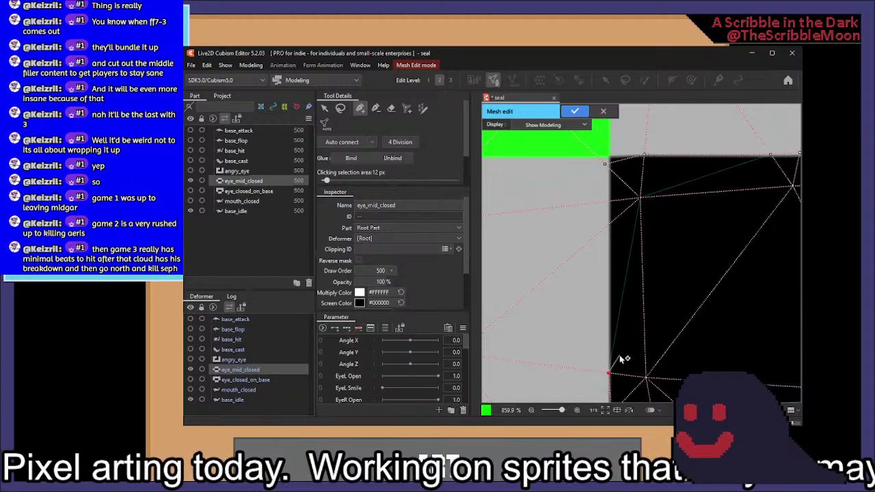
click(607, 225)
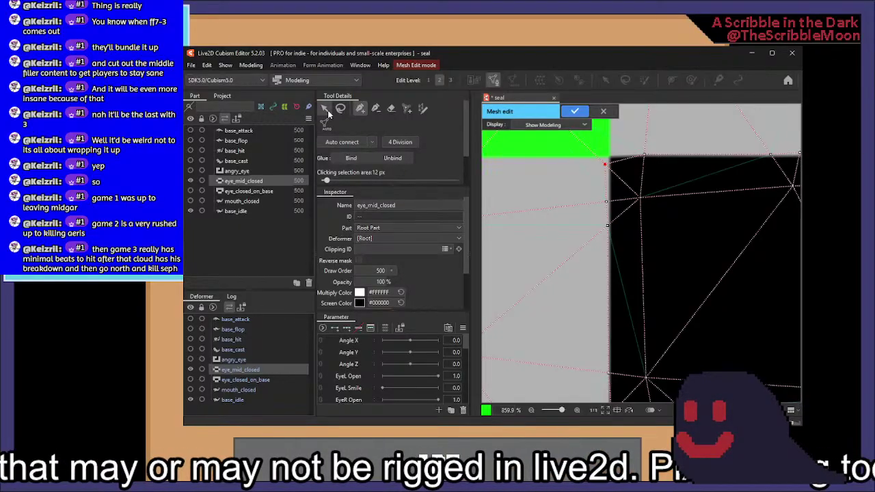
scroll(565, 272, up, 5)
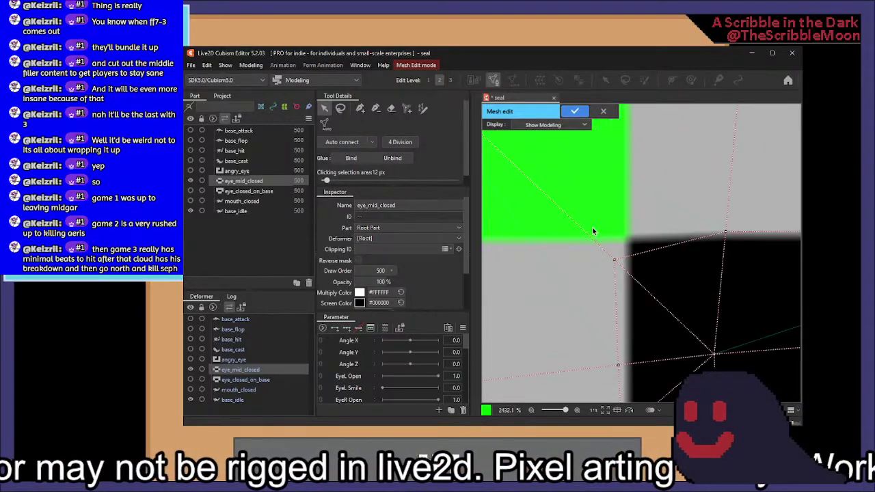
drag(614, 261, 626, 239)
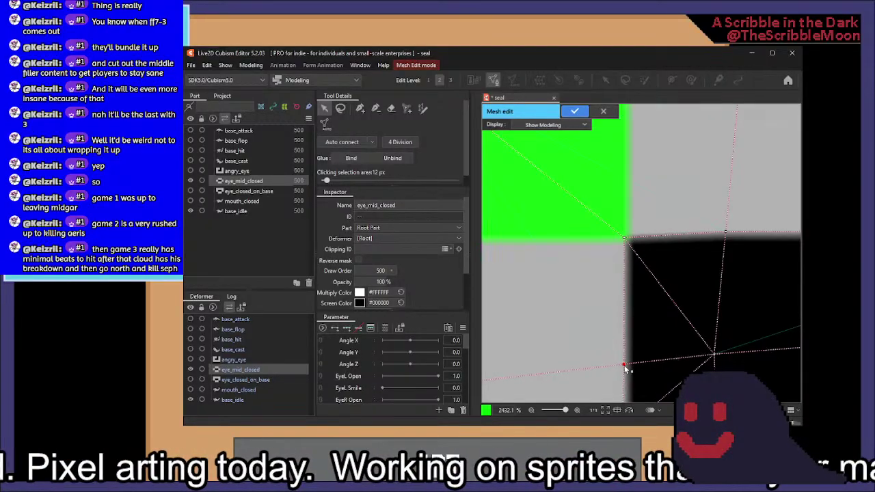
drag(624, 366, 627, 135)
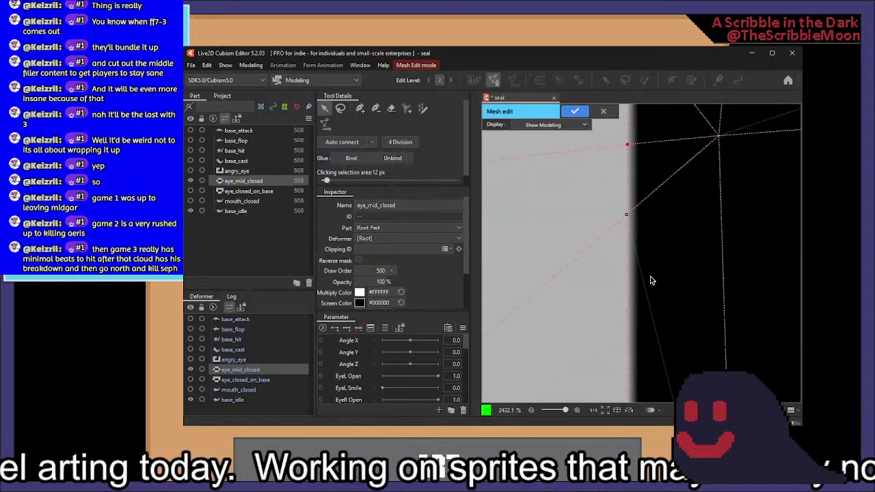
click(622, 203)
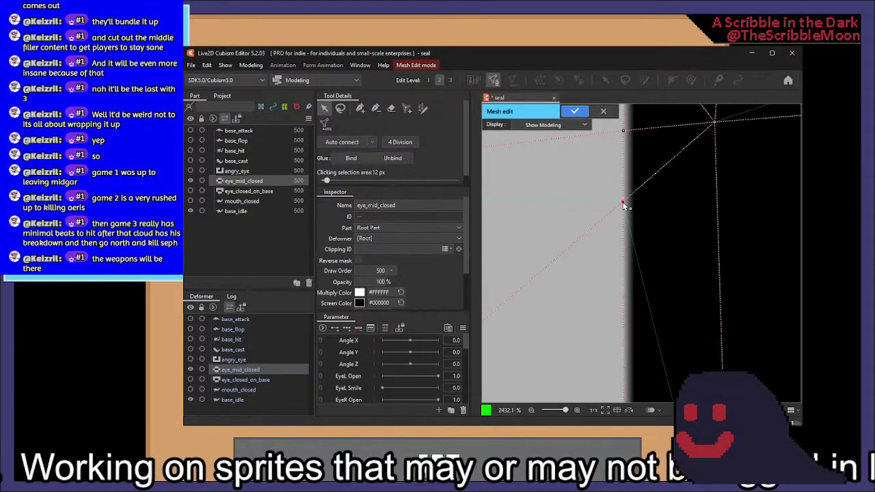
Move the mesh vertices at the black eye area's lower left and lower right ends onto its corners
mouse_move(633, 290)
mouse_down()
mouse_move(633, 183)
mouse_move(656, 180)
mouse_move(653, 135)
mouse_up()
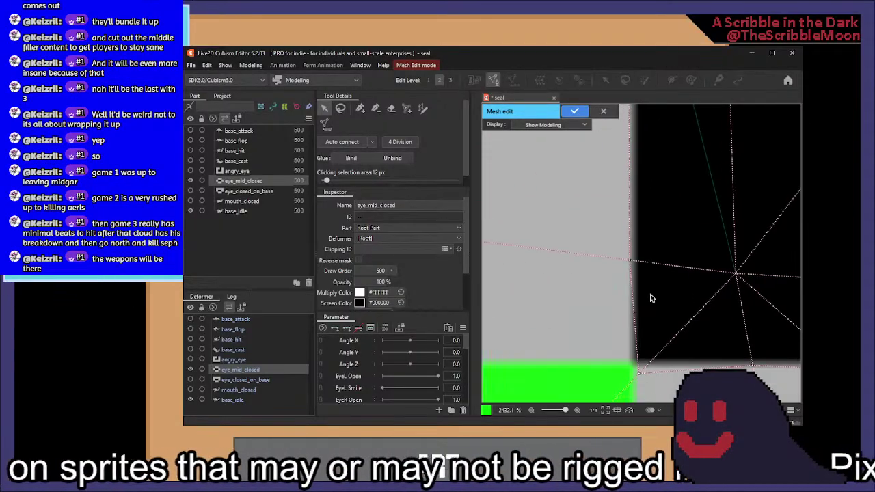
drag(639, 378, 633, 374)
scroll(662, 347, down, 5)
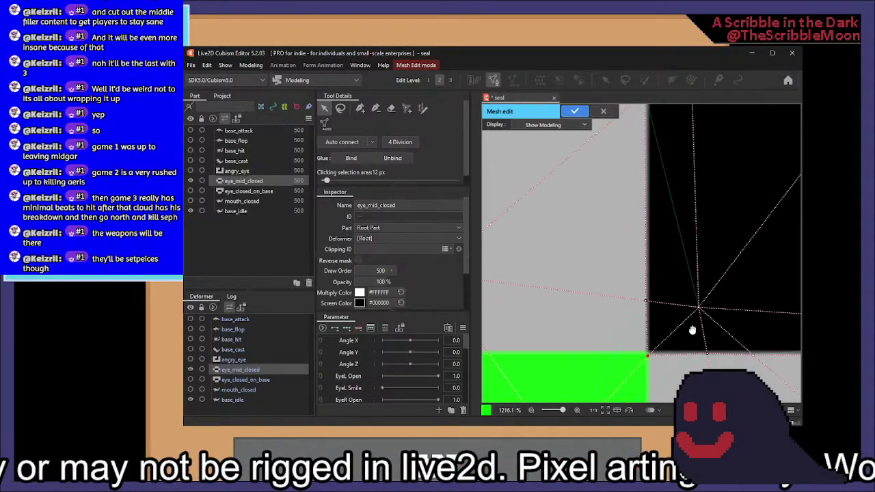
scroll(710, 306, up, 5)
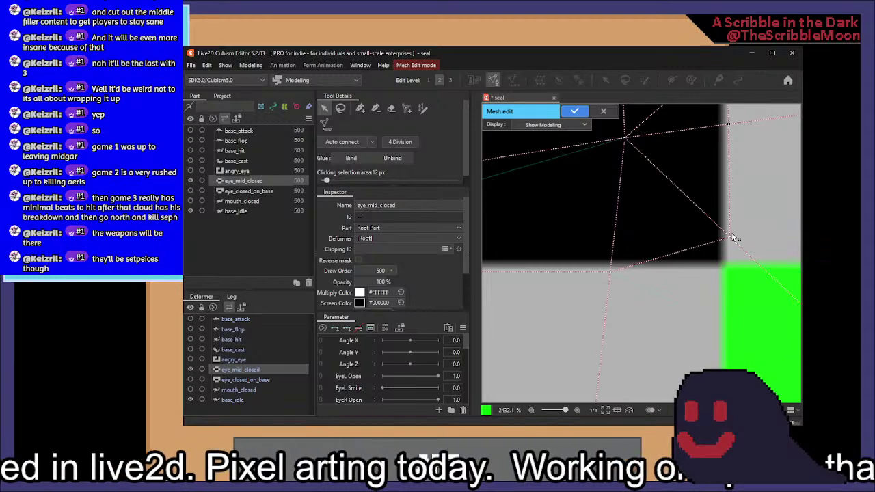
drag(733, 238, 729, 268)
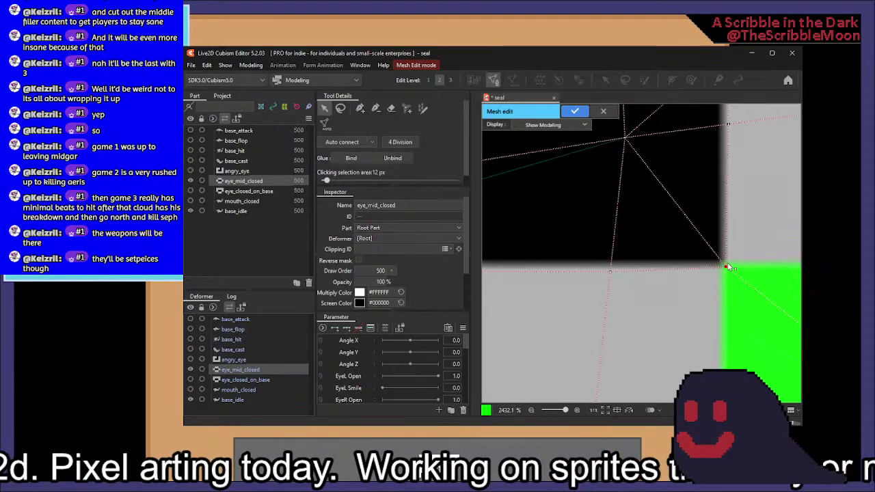
Align the vertex beside the black area's upper right corner with the upper edge and apply the mesh edit
drag(726, 132, 695, 328)
drag(702, 184, 701, 342)
drag(704, 164, 687, 342)
drag(701, 116, 678, 273)
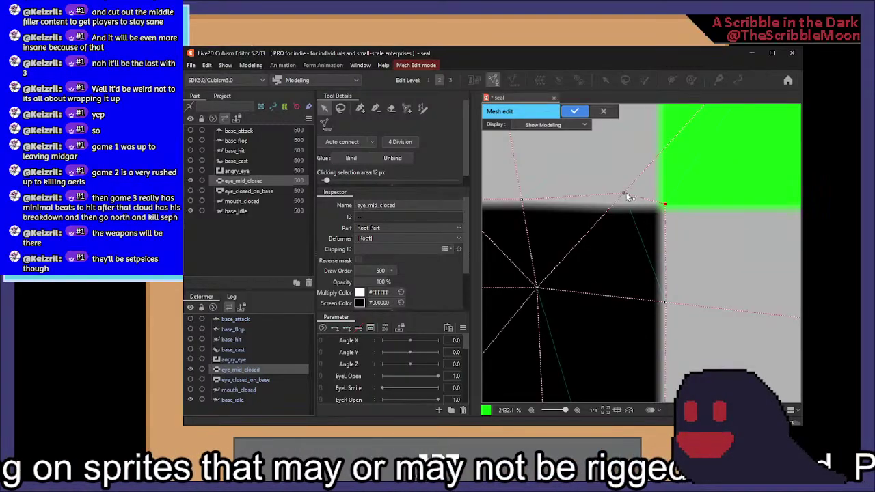
drag(626, 195, 621, 204)
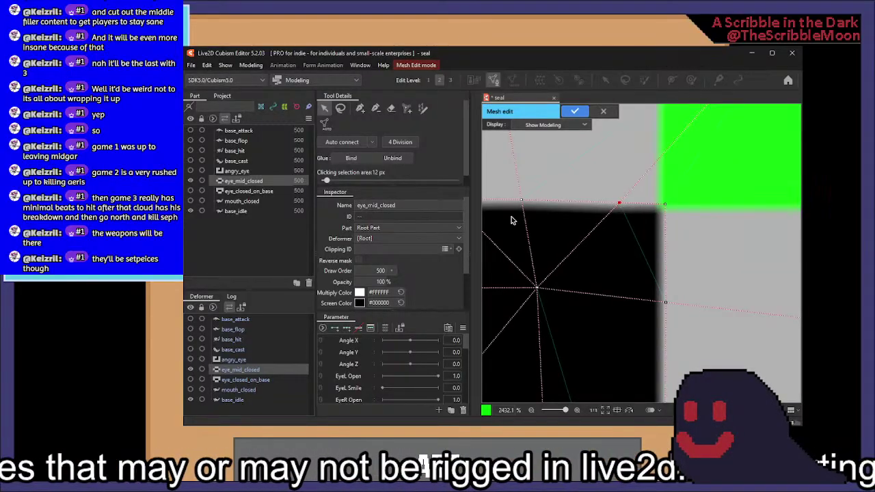
scroll(697, 225, down, 6)
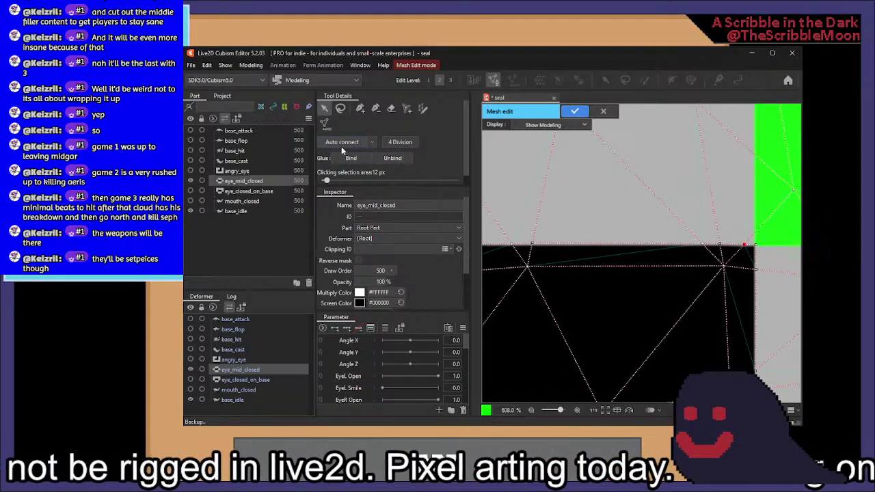
click(572, 111)
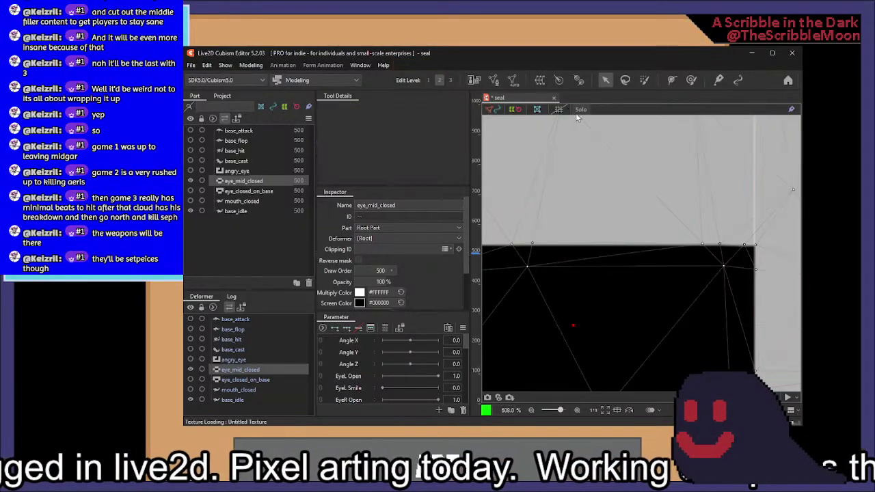
Shift the two outer eye_mid_closed vertices above the black area's upper right corner slightly to the right
scroll(604, 139, down, 5)
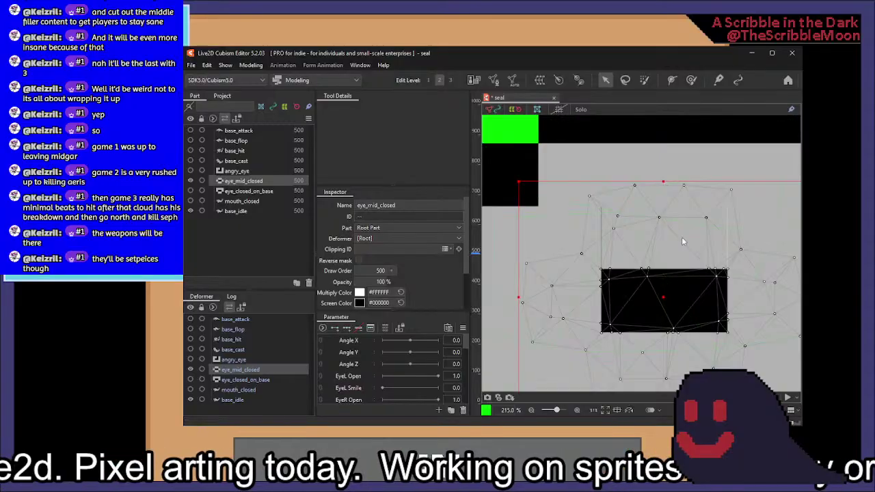
scroll(682, 236, up, 3)
drag(701, 224, 647, 224)
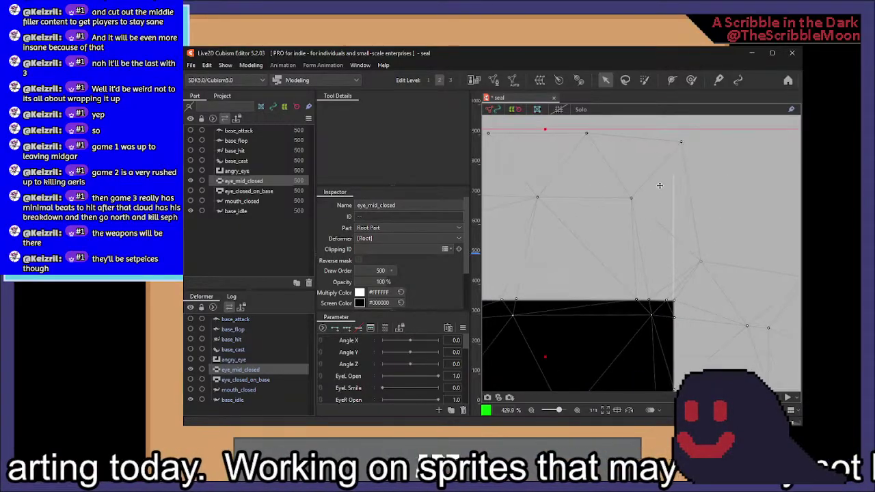
drag(656, 135, 730, 289)
drag(686, 202, 696, 202)
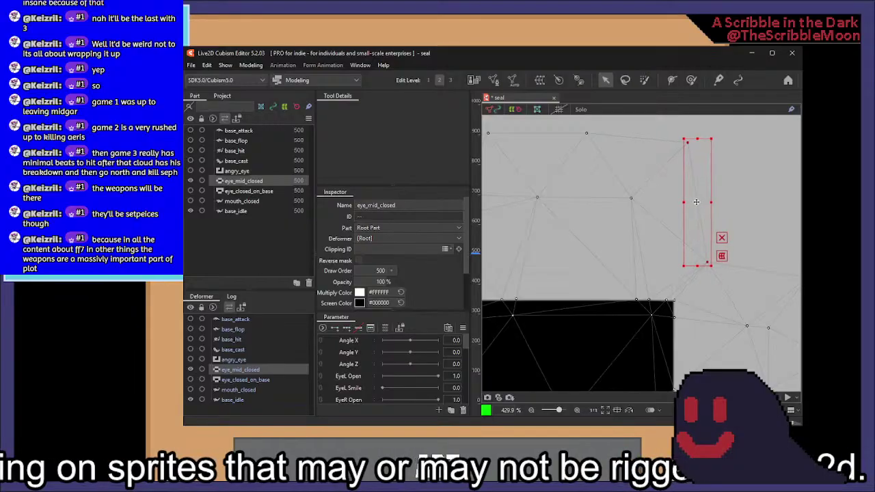
drag(615, 251, 730, 219)
scroll(714, 219, down, 2)
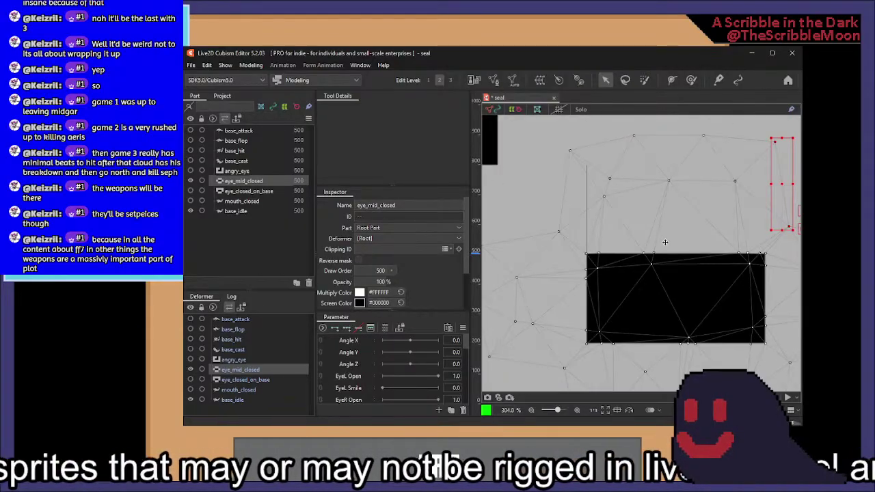
Shift the two outer eye_mid_closed vertices above the black area's upper left corner slightly to the left
click(588, 176)
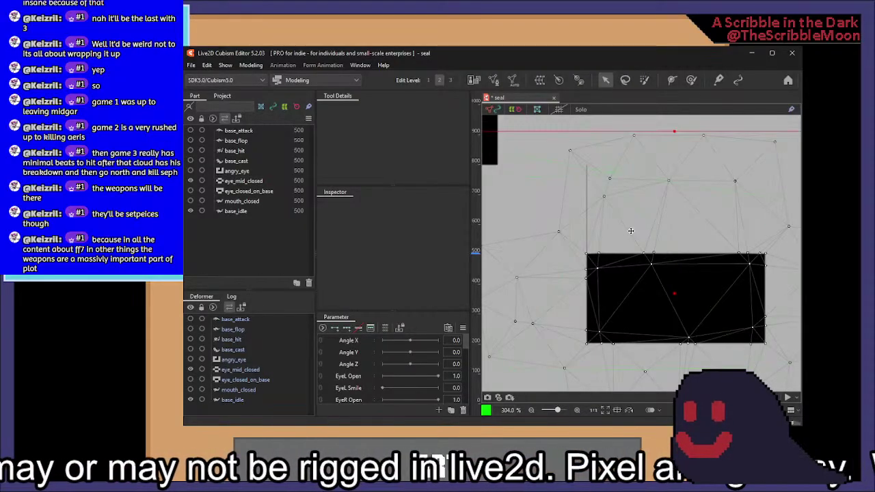
scroll(639, 239, down, 3)
click(672, 301)
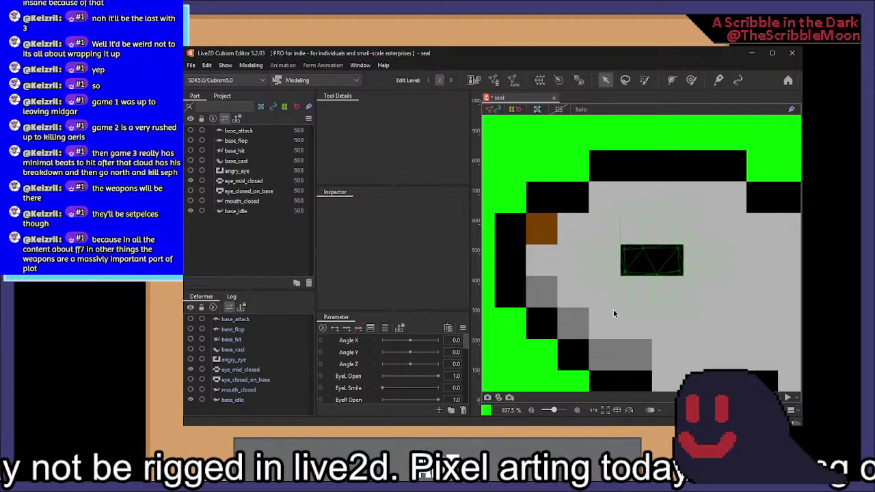
scroll(635, 231, up, 6)
click(616, 287)
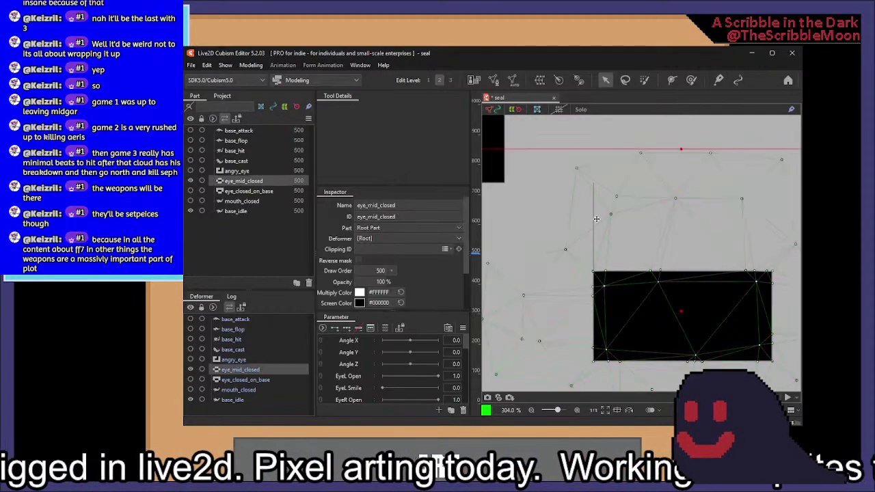
scroll(574, 185, up, 2)
drag(542, 145, 565, 279)
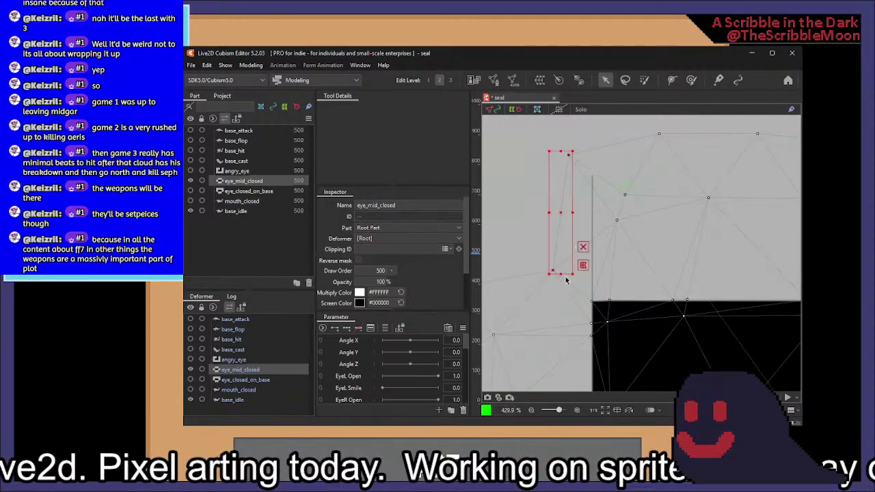
drag(560, 220, 548, 208)
Try to cover the vertical line by nudging the upper left corner vertex and the inner vertex above it to the left
scroll(577, 318, up, 3)
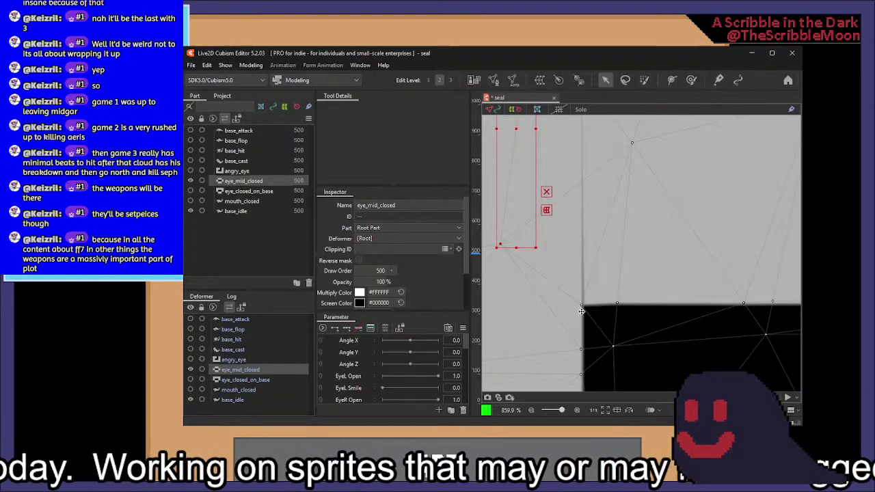
click(583, 309)
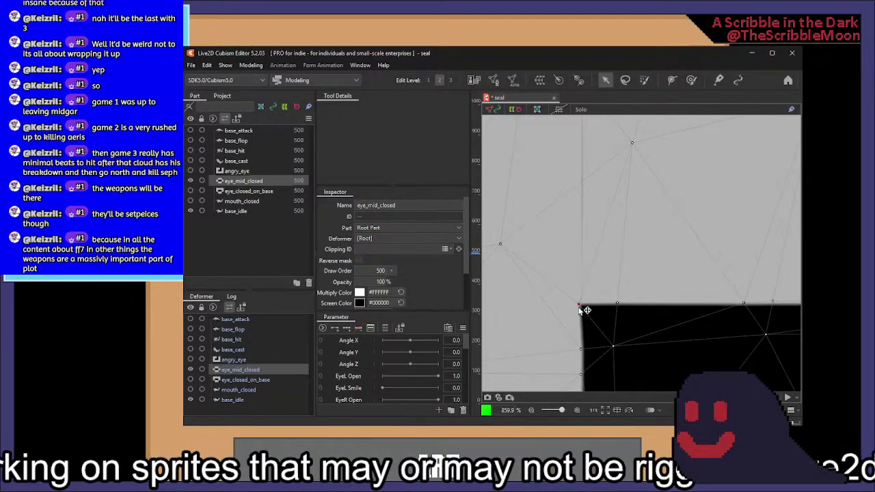
drag(579, 303, 592, 381)
drag(615, 188, 660, 261)
scroll(662, 265, down, 5)
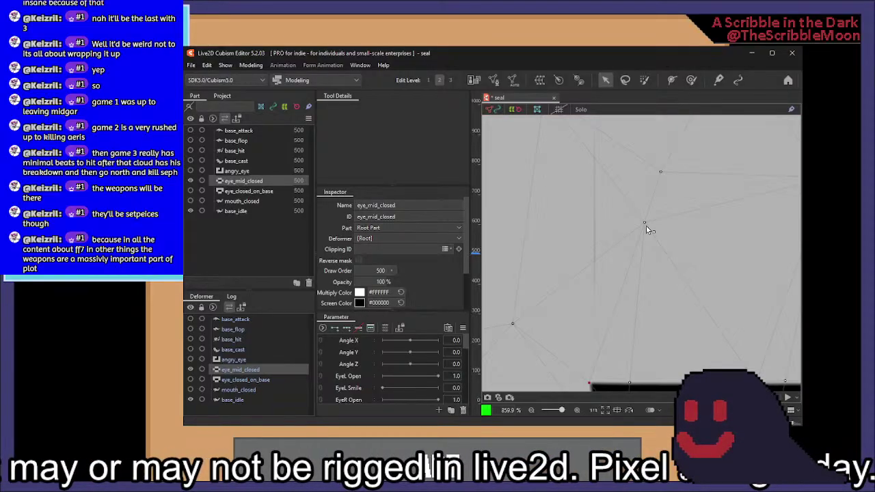
scroll(645, 229, down, 3)
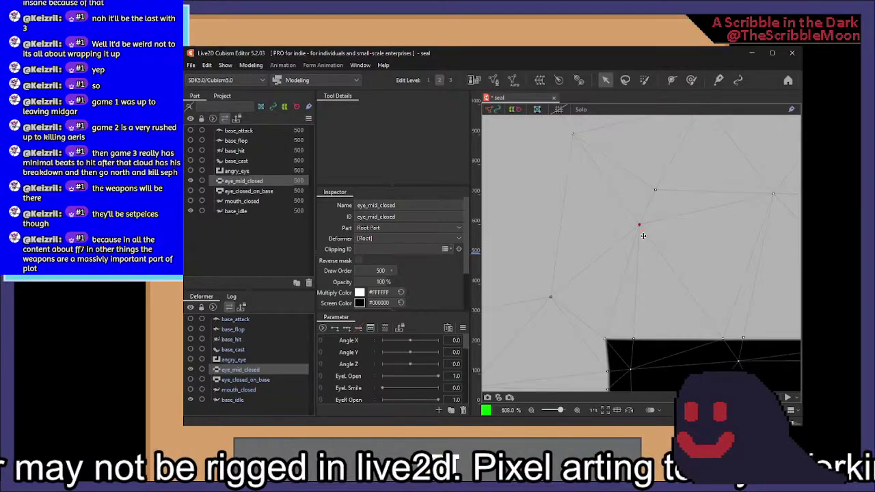
click(653, 291)
Realign the upper left corner vertex so the black eye area's left edge runs straight
scroll(656, 294, down, 5)
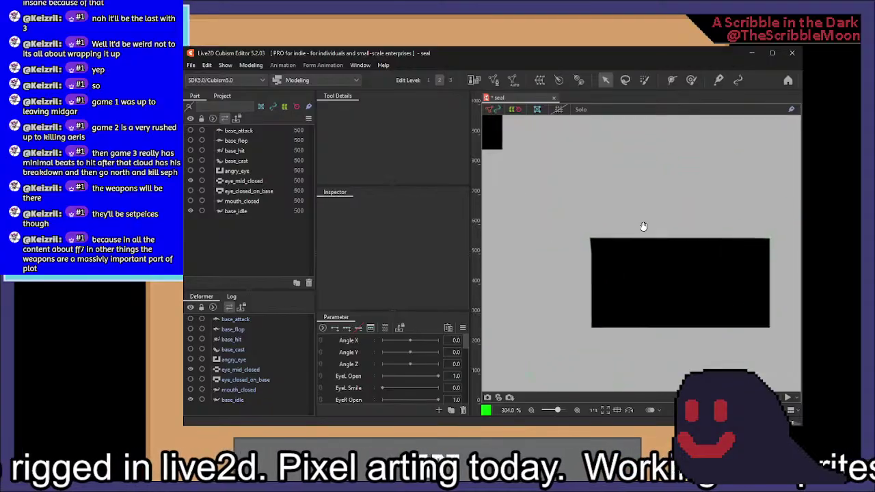
scroll(587, 243, up, 6)
click(628, 229)
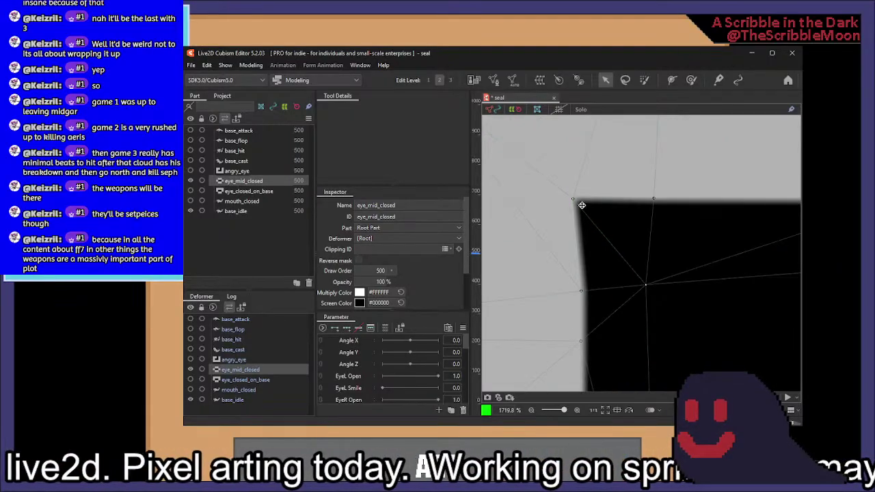
drag(580, 204, 582, 202)
scroll(601, 206, down, 5)
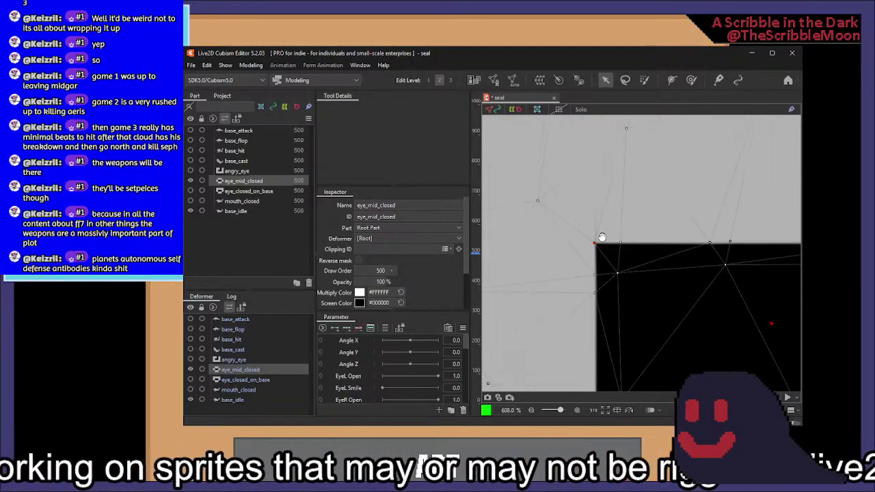
Move the inner vertex above the black area's upper left corner down and left, close to the corner
drag(627, 130, 610, 207)
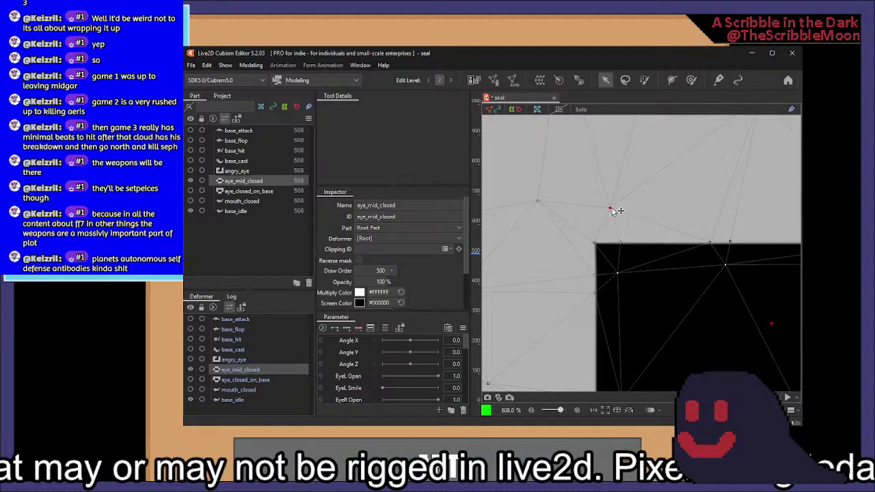
drag(611, 174, 602, 231)
scroll(602, 232, up, 2)
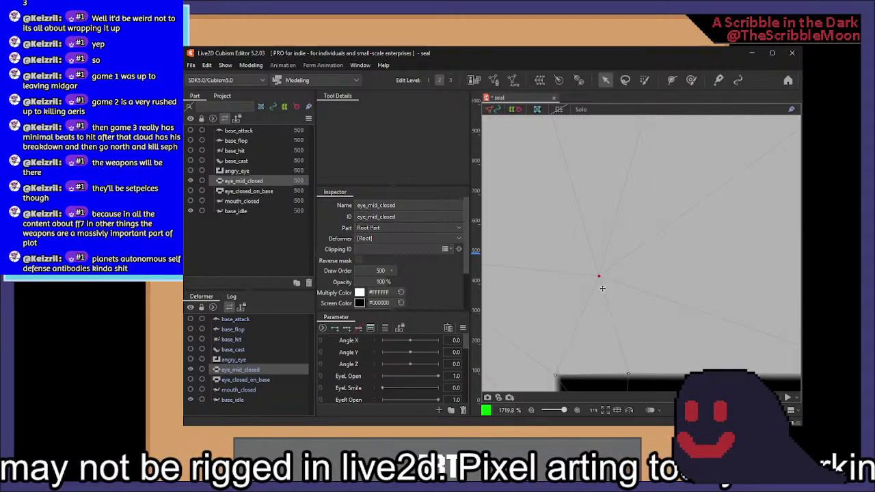
click(666, 266)
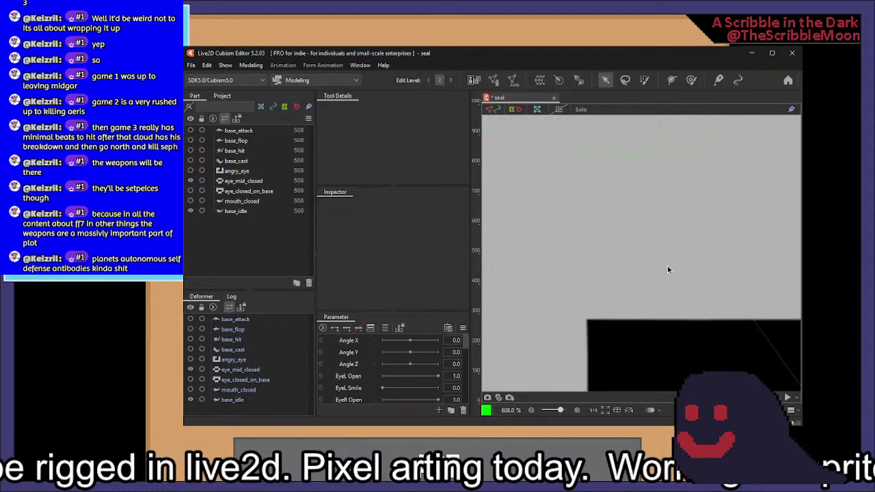
scroll(670, 288, down, 3)
drag(684, 310, 641, 315)
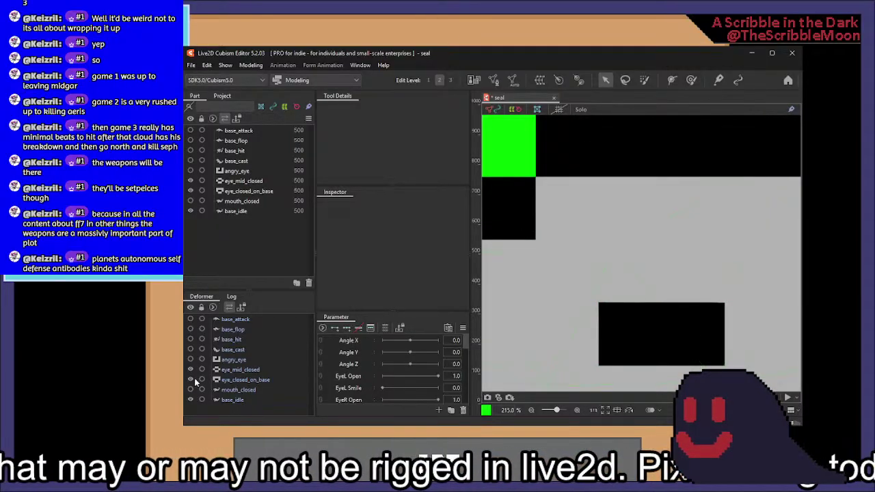
Select both eye_mid_closed and eye_closed_on_base and hide them to expose the base eye
click(248, 371)
ctrl+click(250, 380)
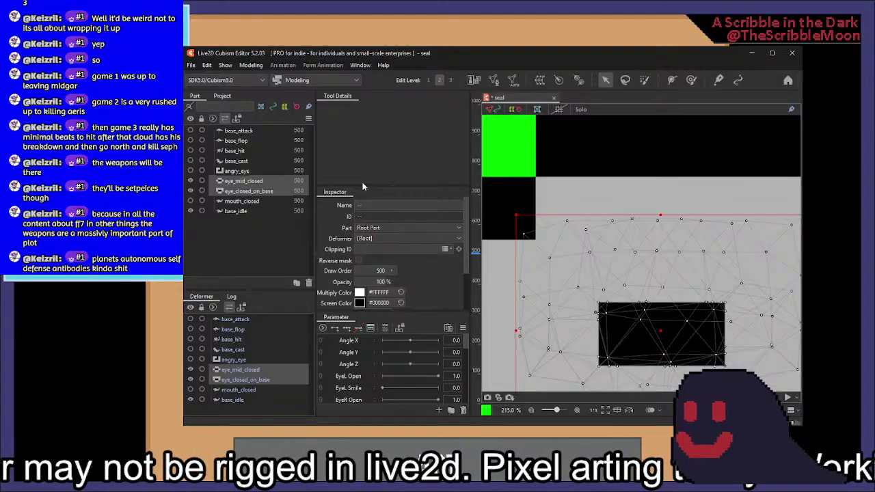
click(191, 380)
click(192, 371)
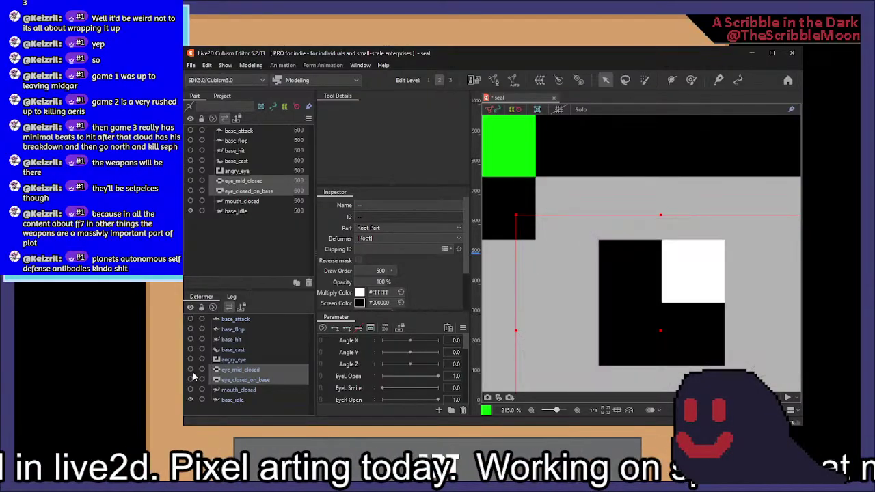
Toggle the visibility of eye_mid_closed and eye_closed_on_base to compare them with the base eye
click(192, 371)
click(192, 378)
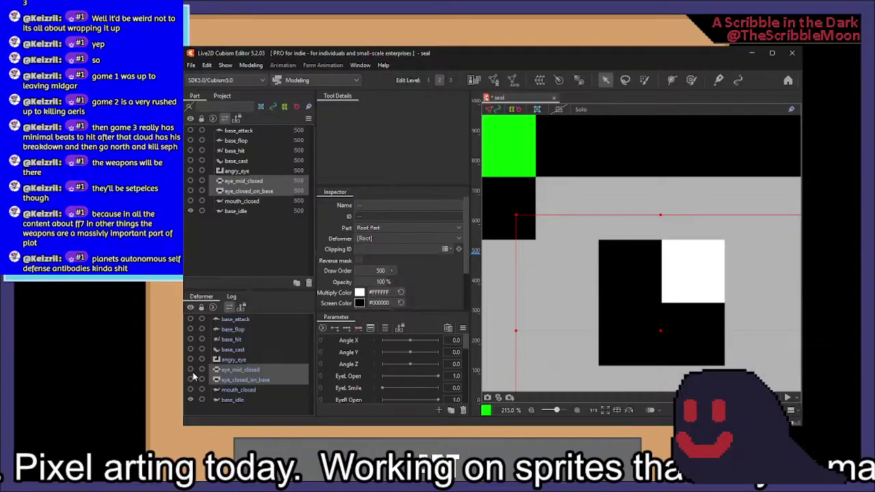
click(192, 377)
click(193, 379)
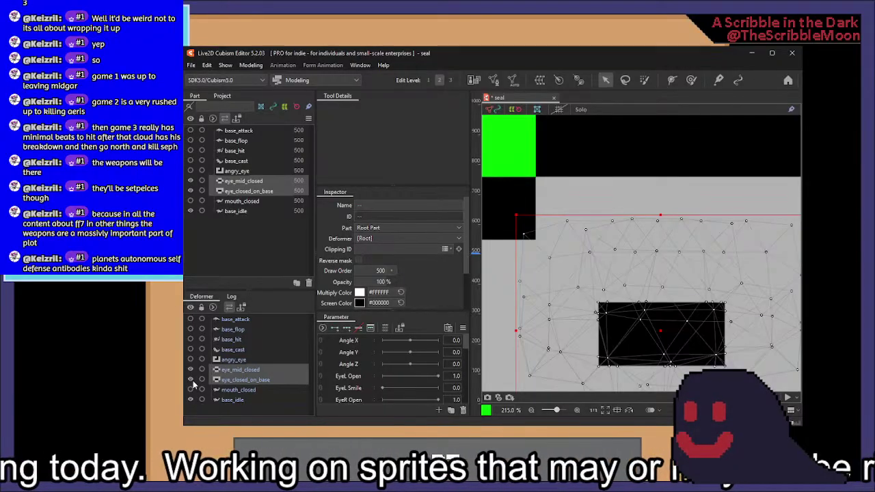
click(192, 379)
Delete the eye_mid_closed art mesh
drag(241, 371, 264, 382)
click(264, 381)
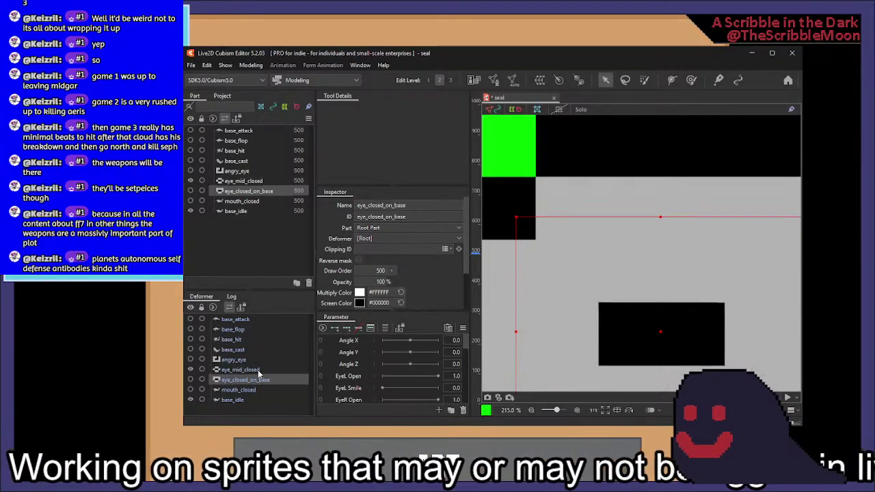
click(258, 373)
key(Delete)
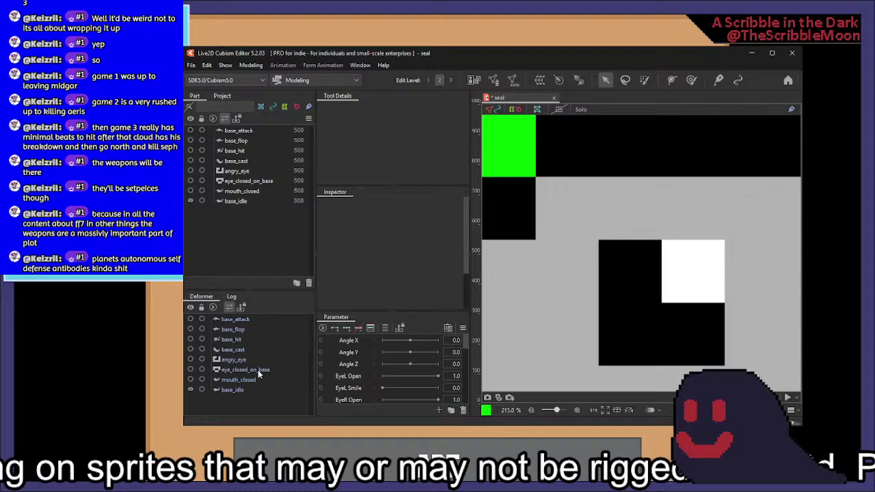
Show eye_closed_on_base and add EyeL Open keys to it at both ends and at about 0.1 and 0.2
click(190, 369)
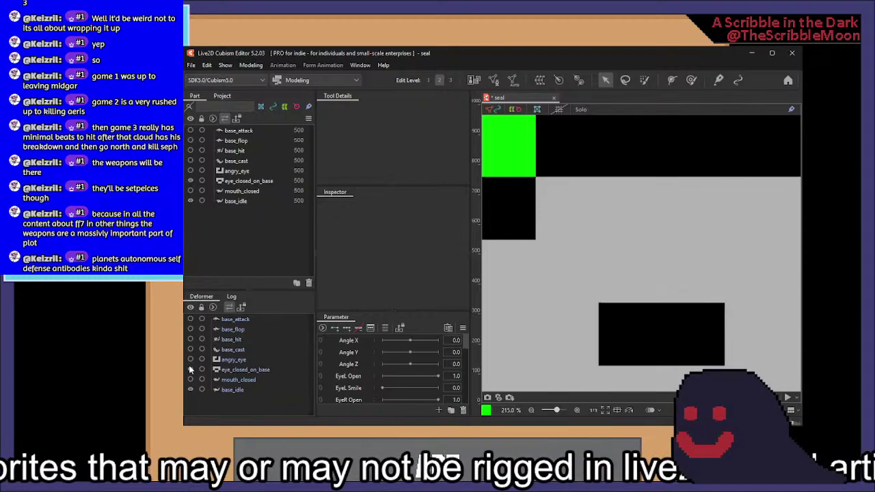
click(238, 369)
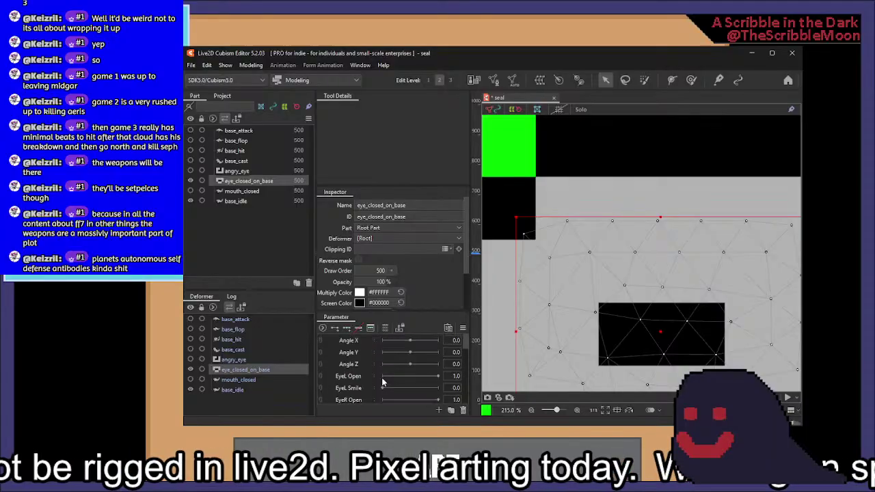
scroll(381, 377, down, 6)
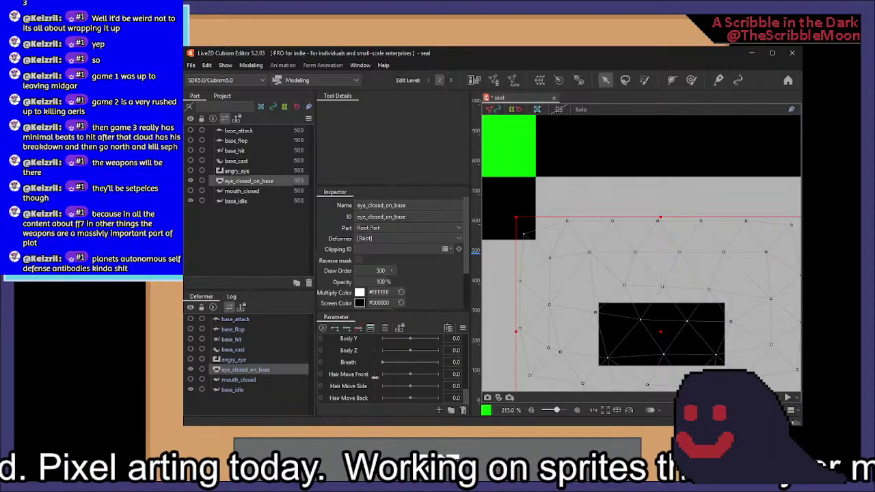
scroll(375, 378, down, 3)
scroll(374, 377, up, 6)
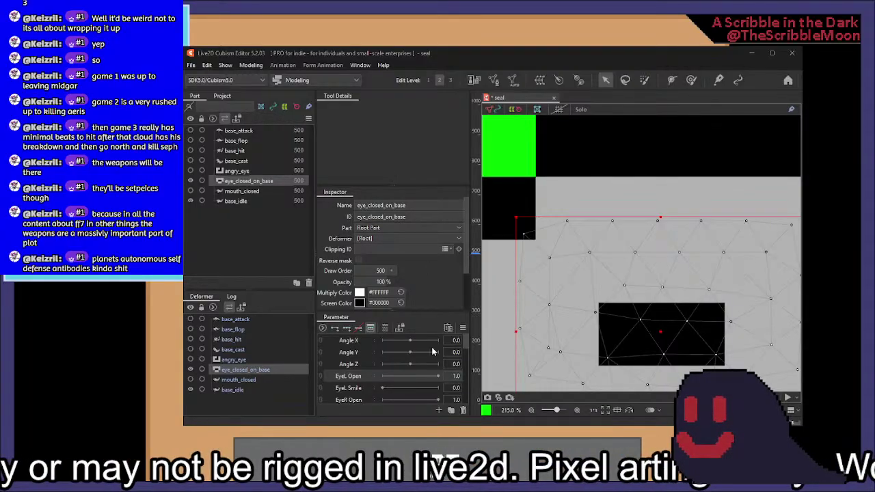
key(ctrl+z)
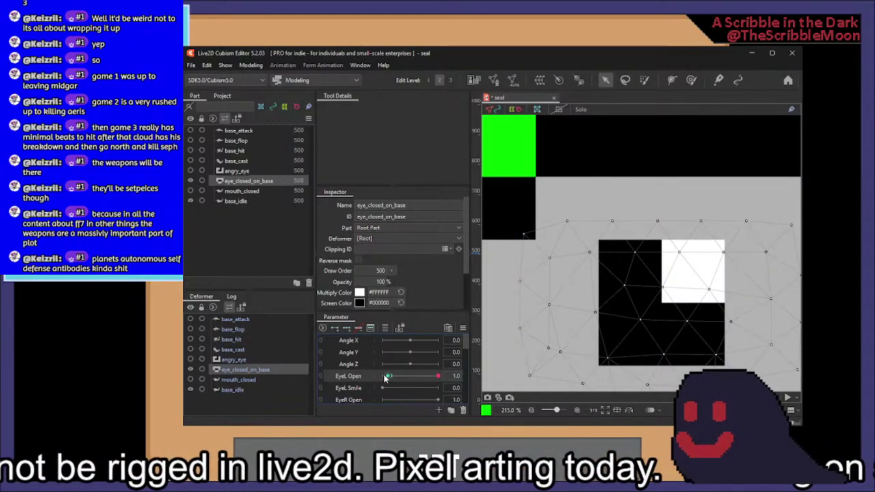
Set eye_closed_on_base's opacity to 0% at the EyeL Open keys 0.2 and 1.0, and scrub the parameter to test the blink
click(390, 378)
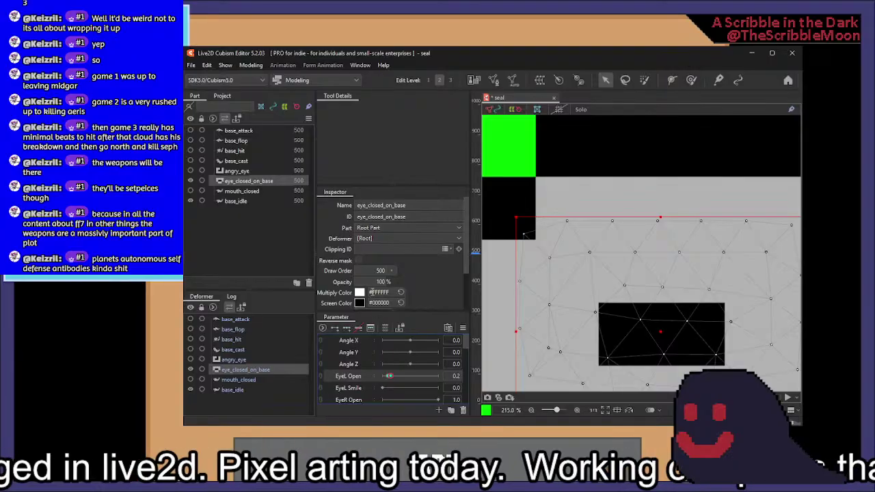
text(0)
key(Return)
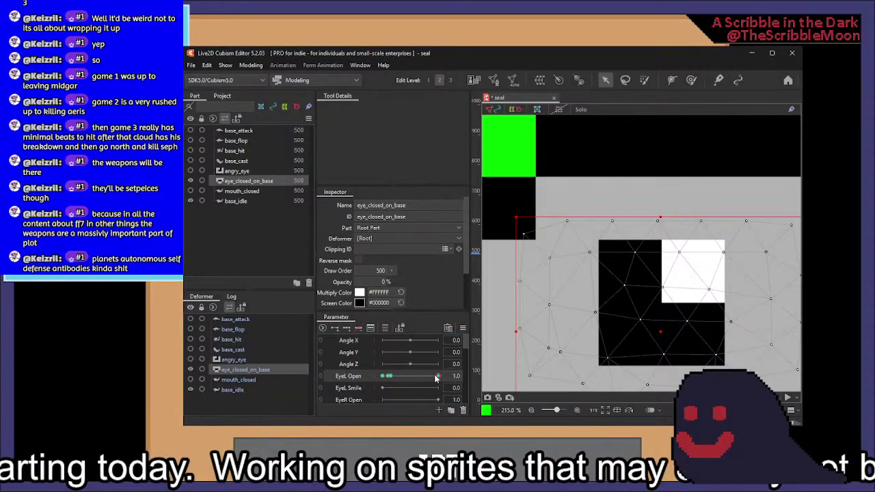
click(437, 376)
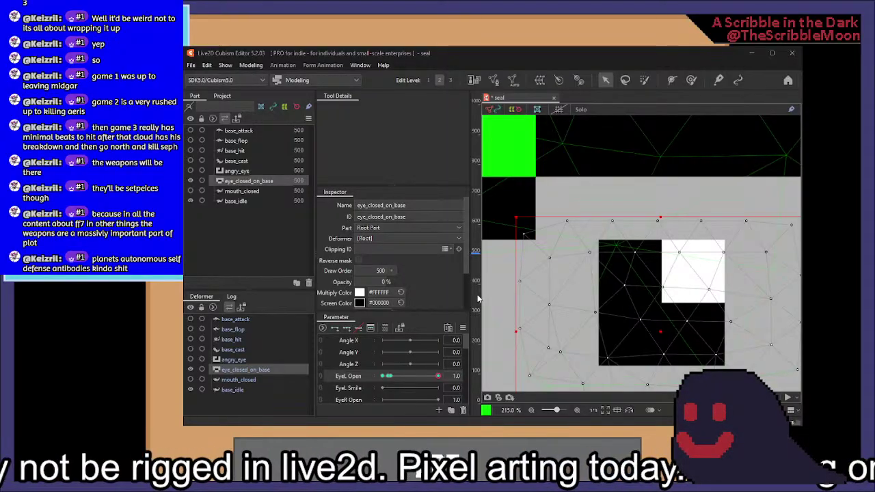
drag(400, 377, 510, 366)
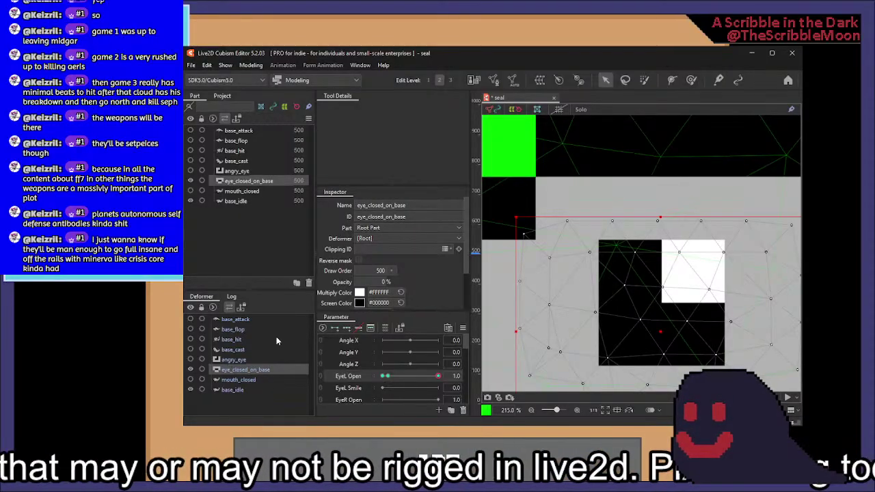
Toggle the other pose, eye and mouth art meshes to compare them, leaving only mouth_closed and base_idle shown
scroll(599, 309, down, 6)
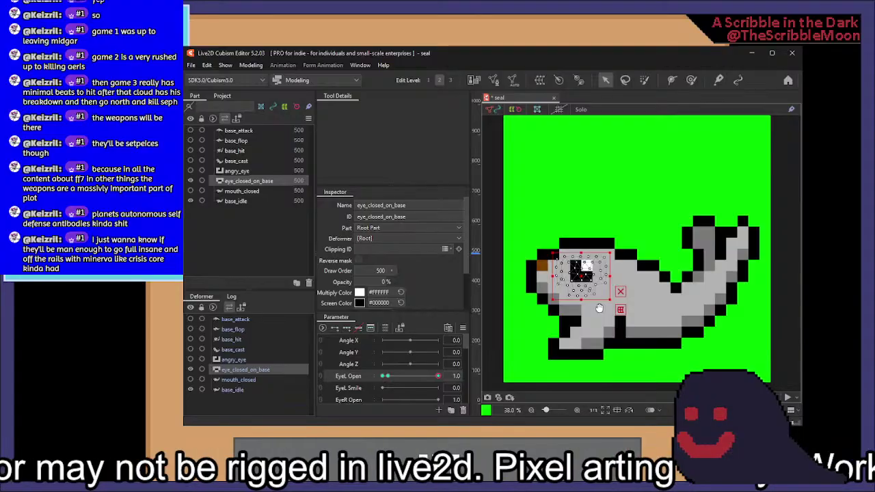
click(232, 390)
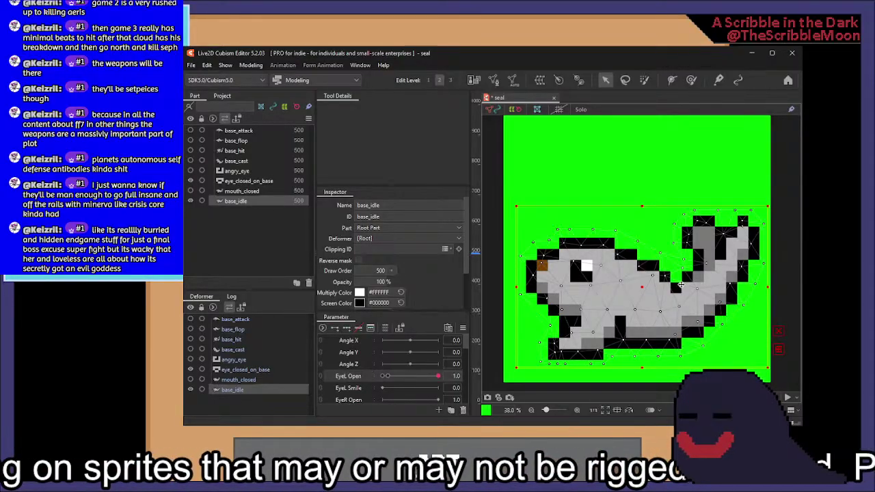
drag(664, 285, 663, 278)
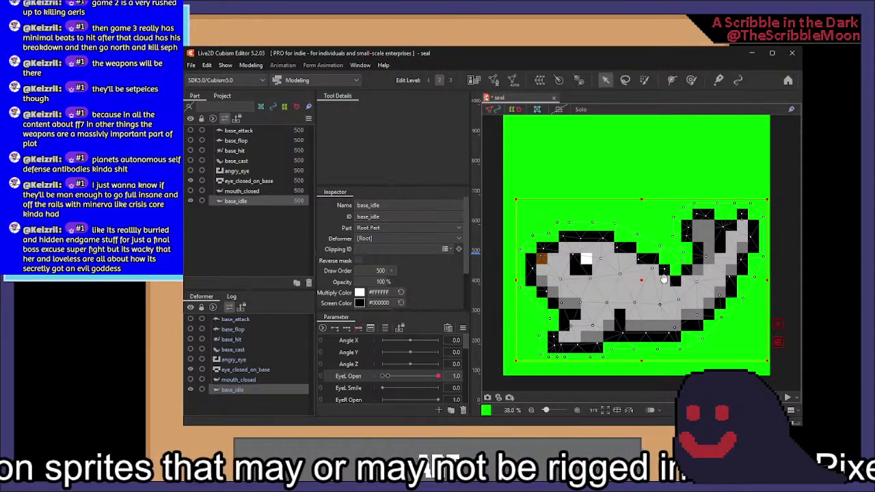
click(191, 379)
click(190, 358)
click(191, 349)
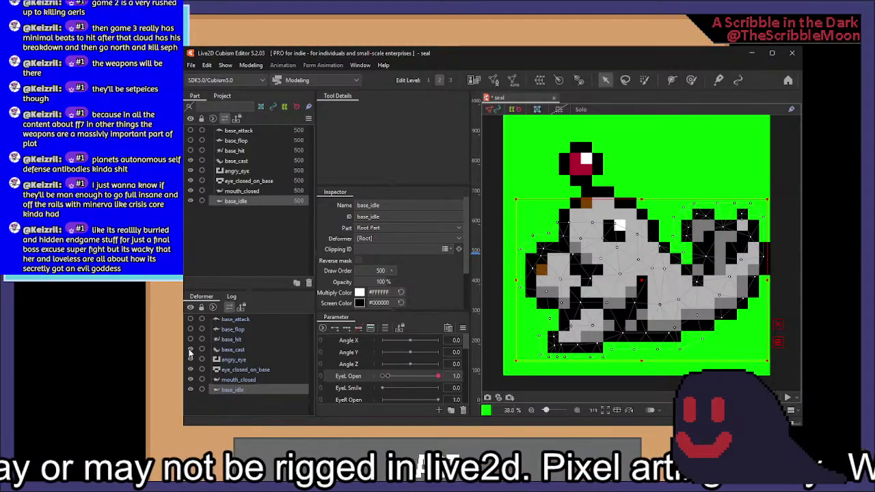
click(191, 339)
click(192, 329)
click(191, 321)
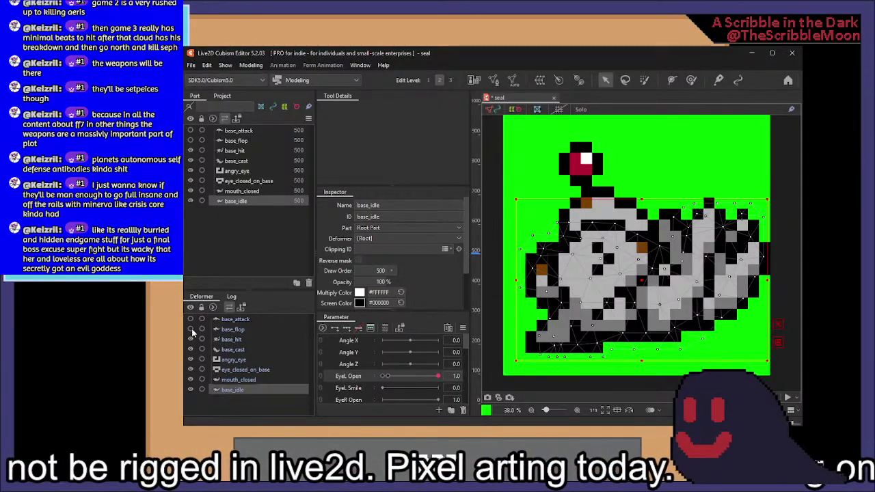
click(191, 329)
click(190, 320)
click(190, 320)
click(190, 330)
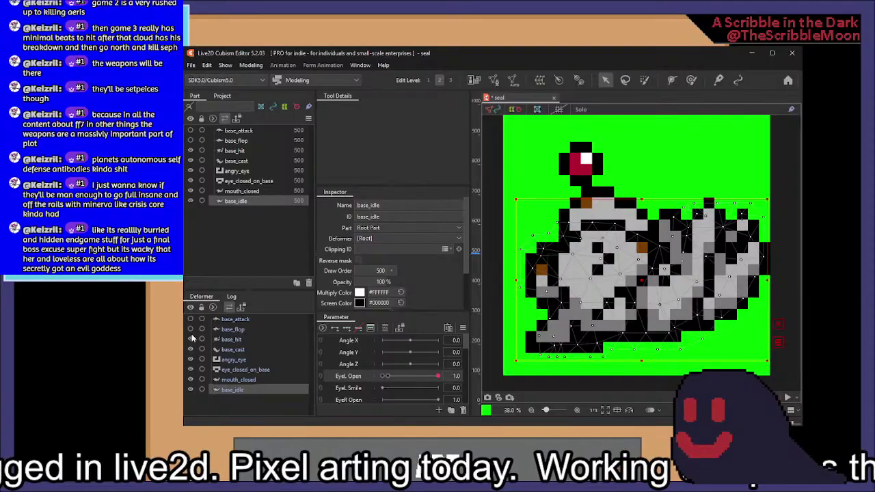
click(190, 339)
click(190, 355)
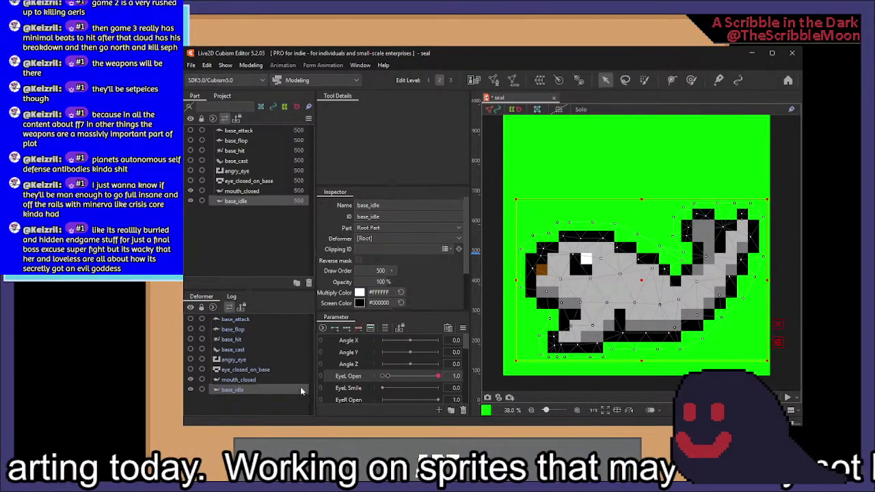
Create a 5 x 5 warp deformer named base_sprite containing both mouth_closed and base_idle
ctrl+click(294, 379)
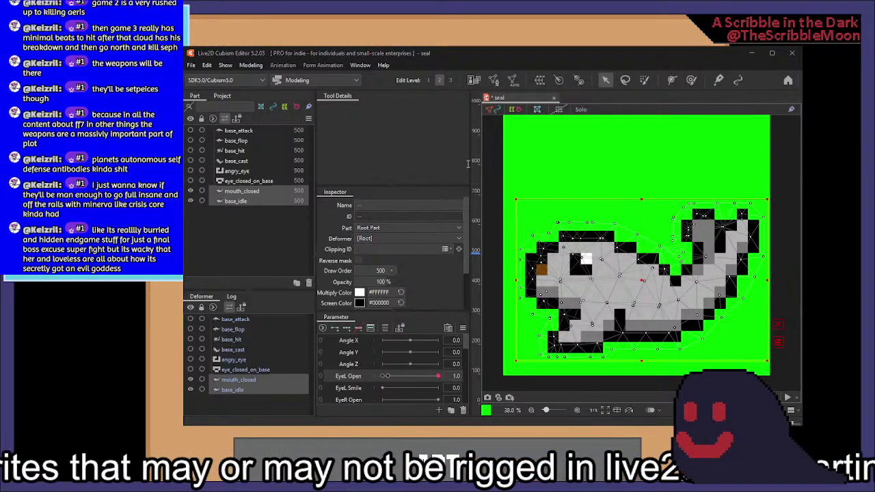
click(452, 303)
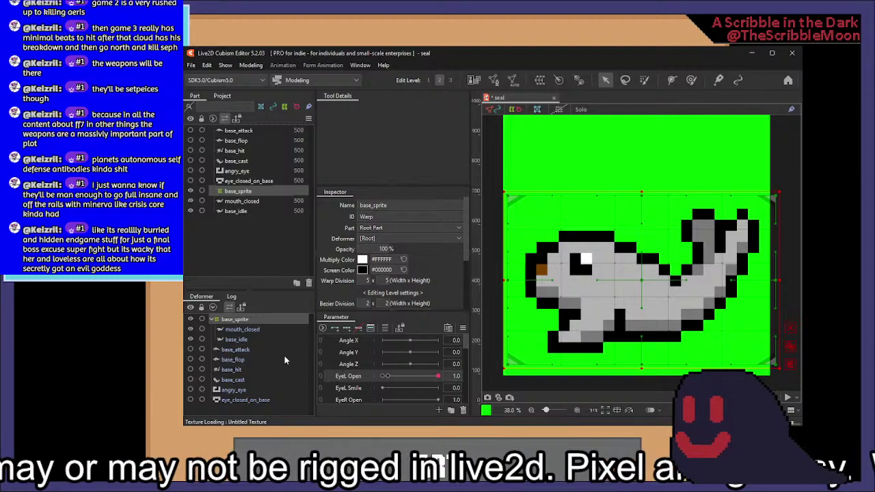
click(269, 339)
Parent eye_closed_on_base and angry_eye to the base_sprite warp deformer
click(233, 389)
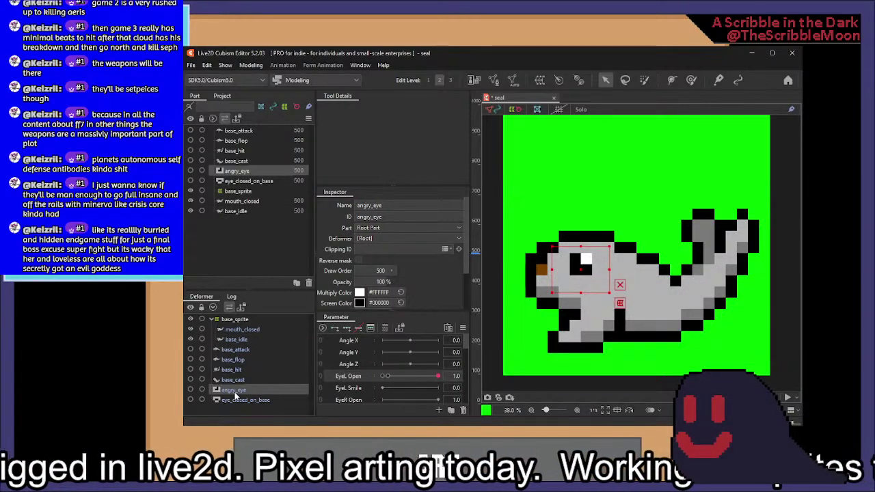
drag(239, 401, 243, 321)
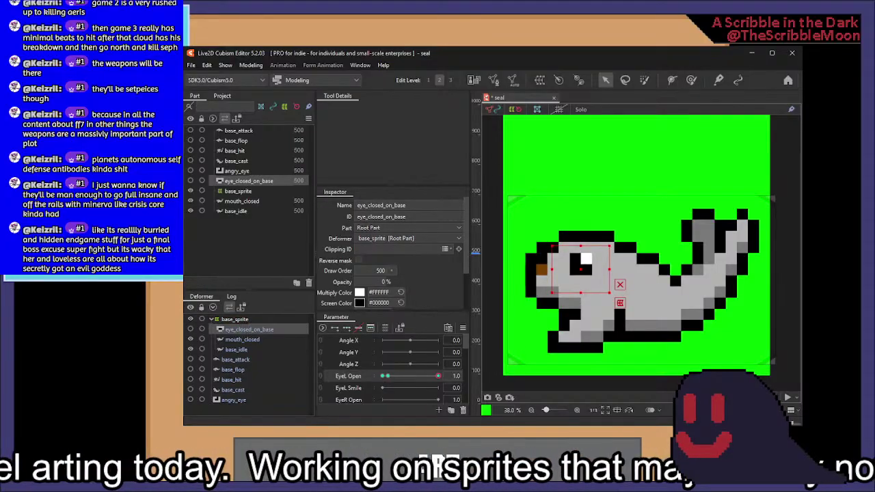
drag(237, 403, 236, 324)
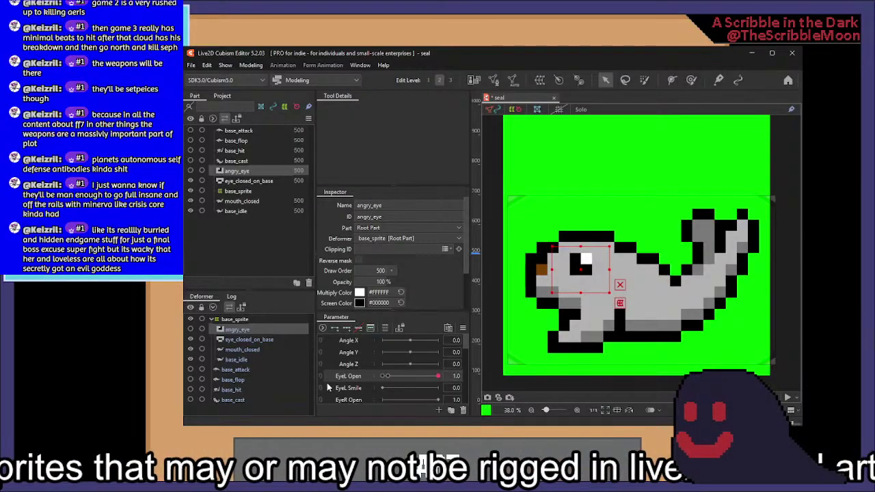
Add Mouth Open keys at 0.0, about 0.1 and 0.2 to both mouth_closed and base_idle
click(239, 358)
ctrl+click(241, 350)
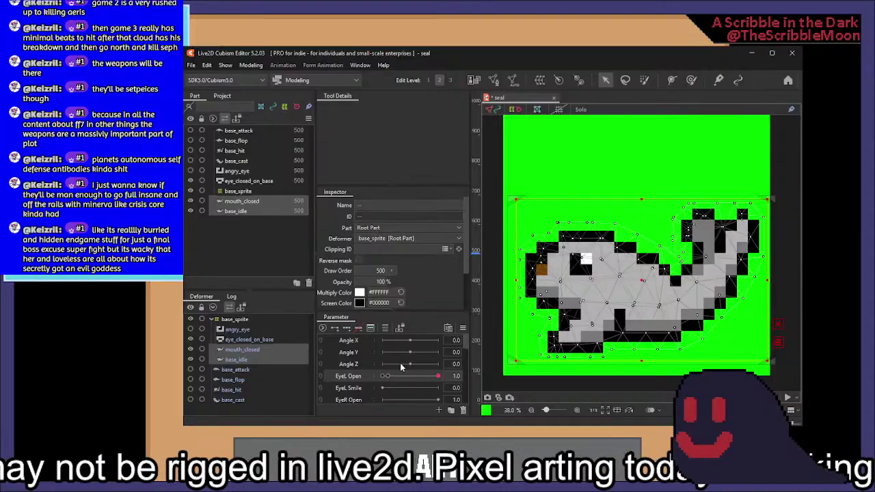
scroll(380, 378, down, 5)
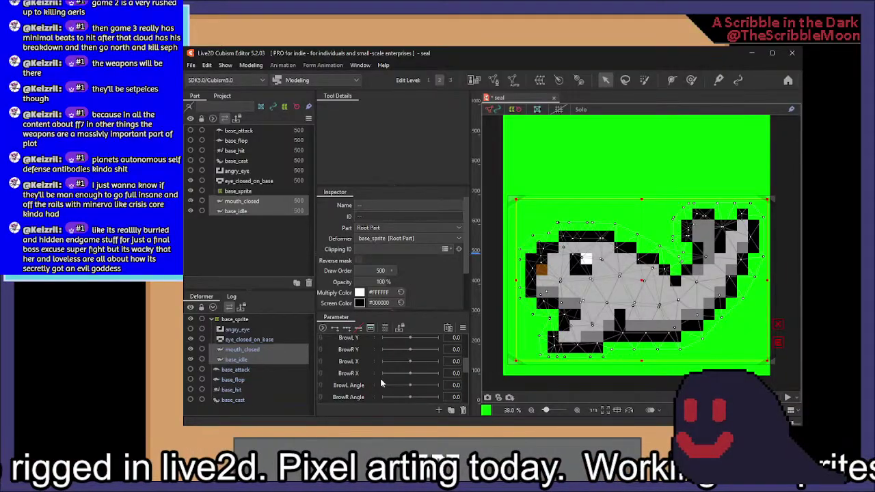
scroll(369, 363, up, 2)
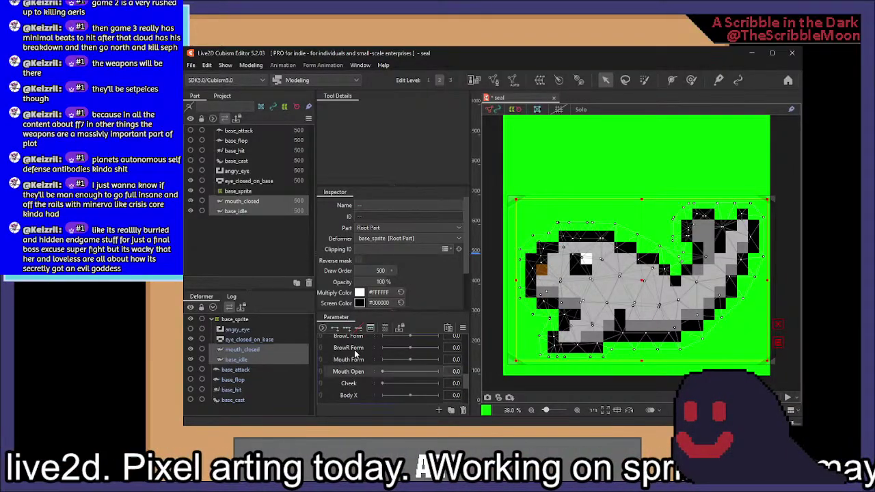
click(370, 328)
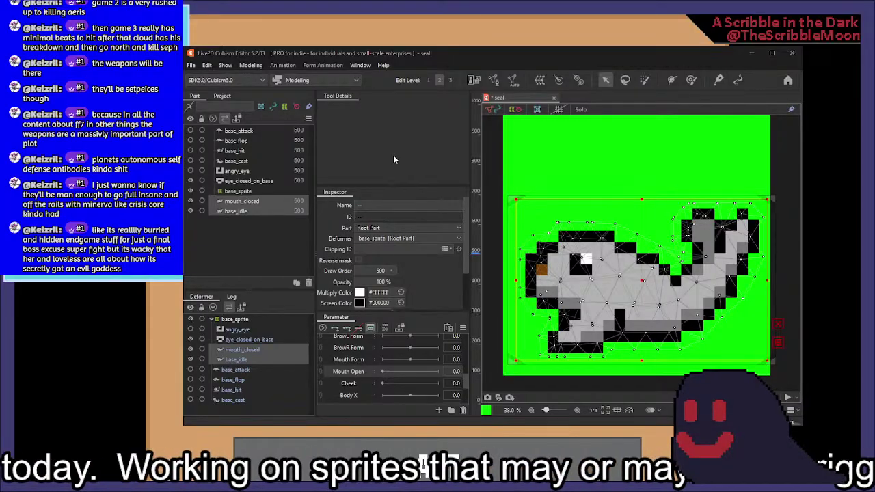
click(466, 340)
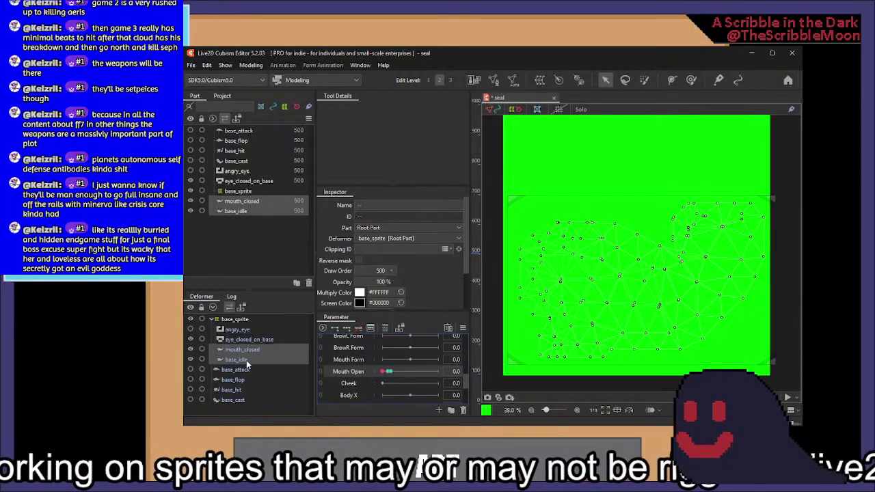
Make mouth_closed fully transparent at the 0.2 key of Mouth Open
click(246, 360)
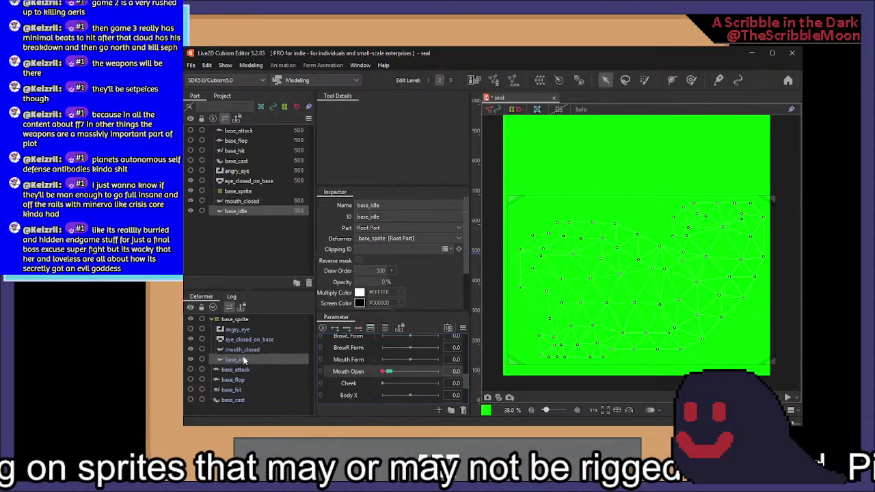
click(386, 371)
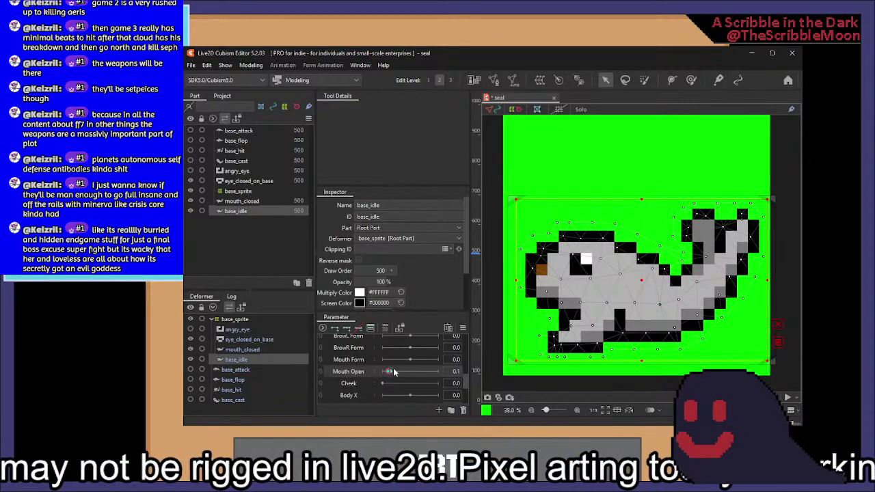
click(392, 370)
click(243, 349)
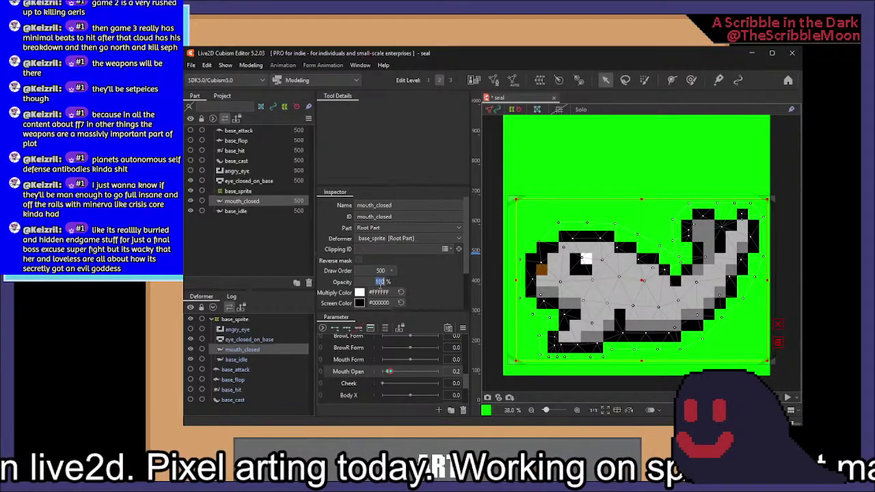
drag(381, 282, 382, 288)
Set base_idle's opacity to 0% at the 0.1 key of Mouth Open
click(239, 360)
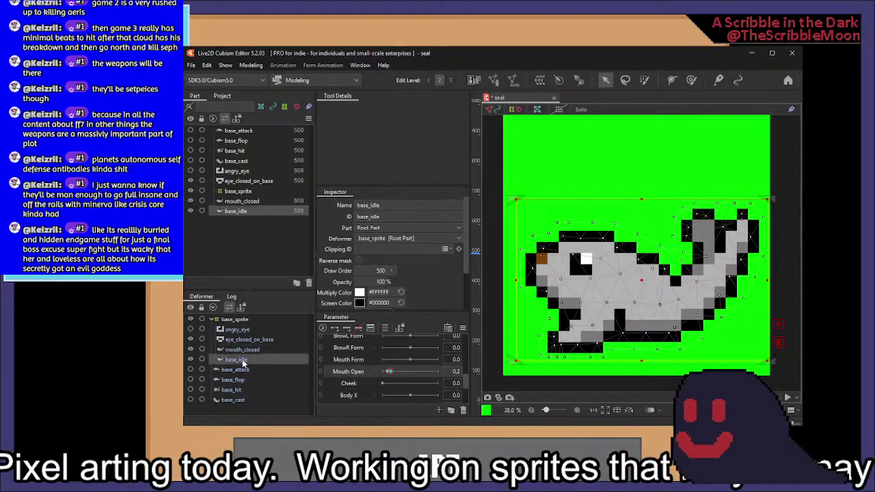
drag(390, 374, 388, 373)
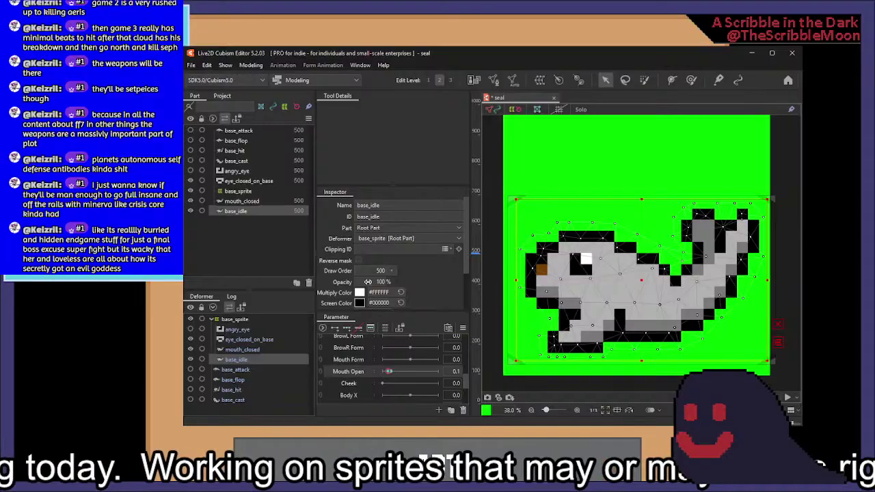
key(Return)
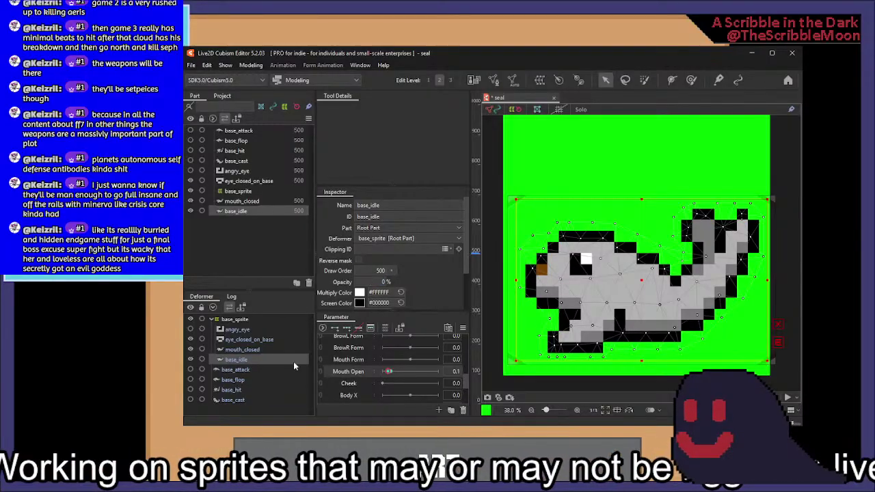
Replace the 0.2 Mouth Open key with a key at 1.0 for mouth_closed and base_idle, and return Mouth Open to 0.0
ctrl+click(234, 350)
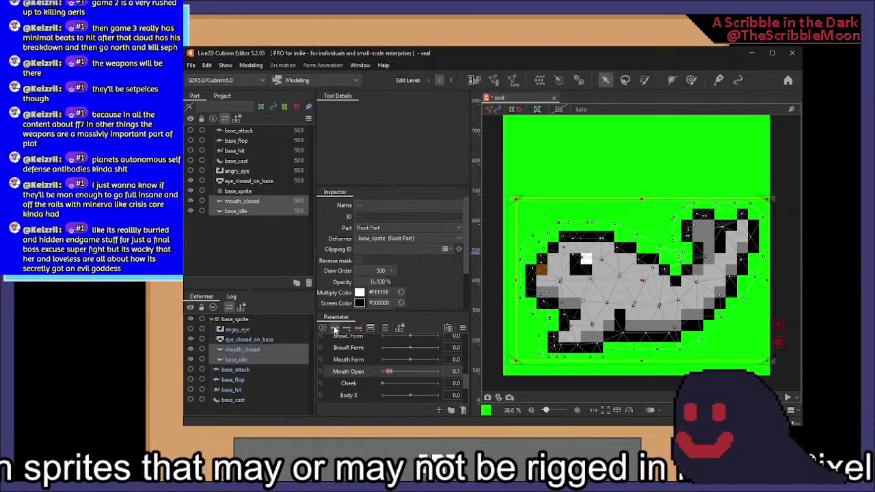
click(435, 370)
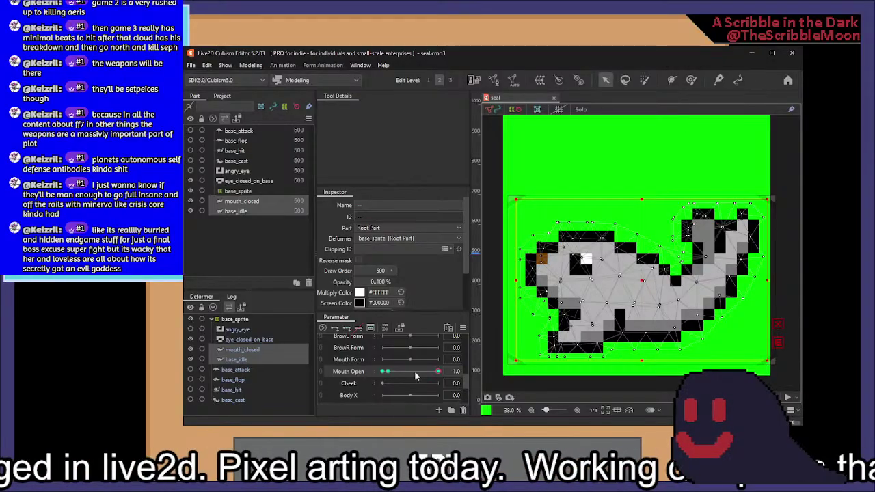
drag(436, 371, 328, 395)
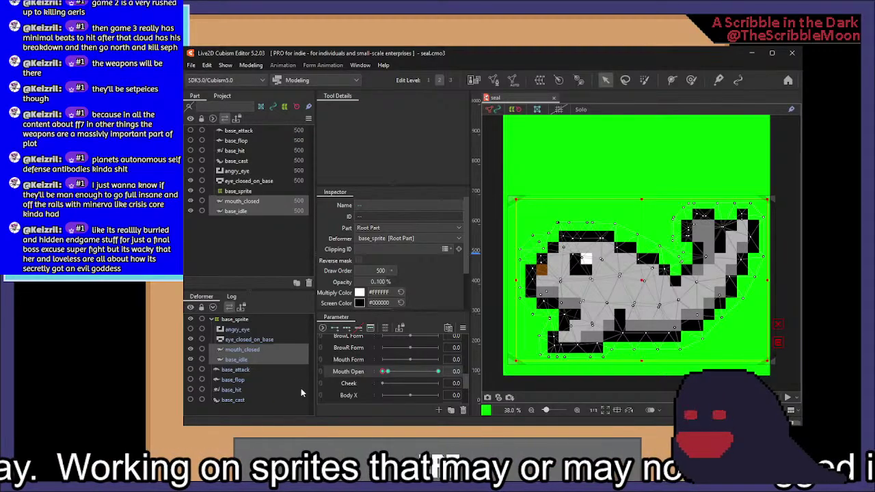
Create a new parameter named turn_off_base
scroll(367, 387, down, 2)
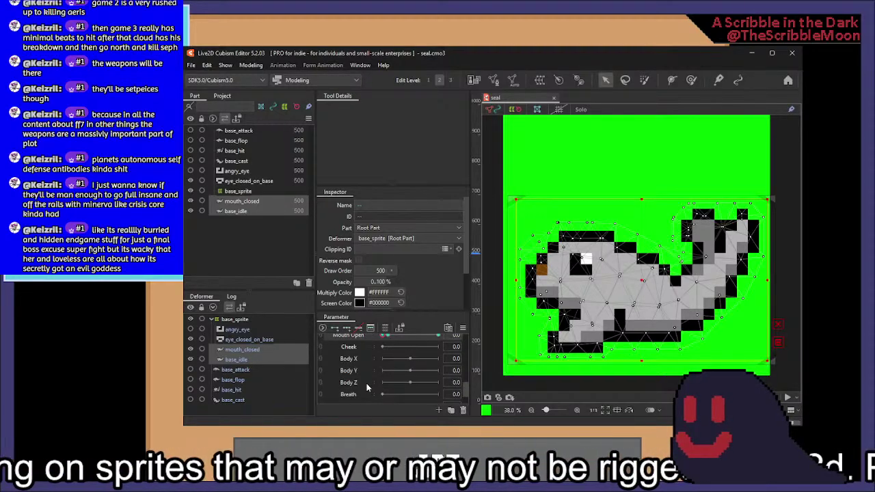
click(249, 370)
click(250, 379)
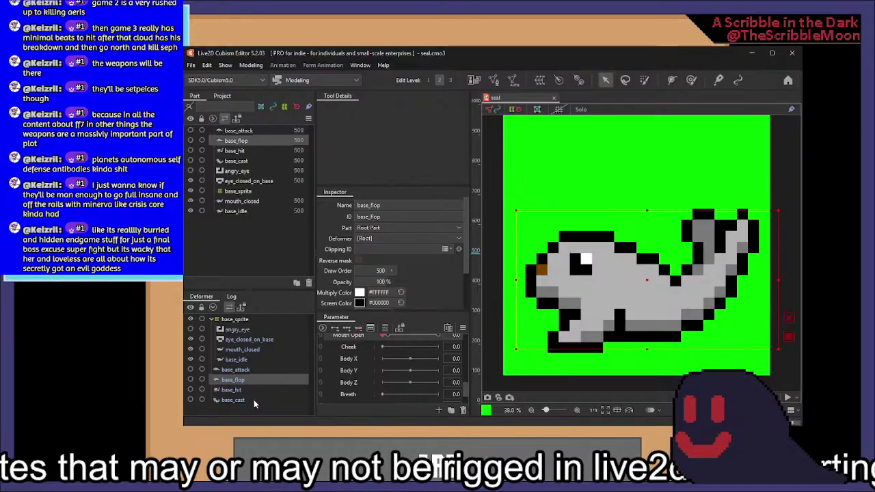
click(253, 399)
click(251, 390)
scroll(363, 365, down, 3)
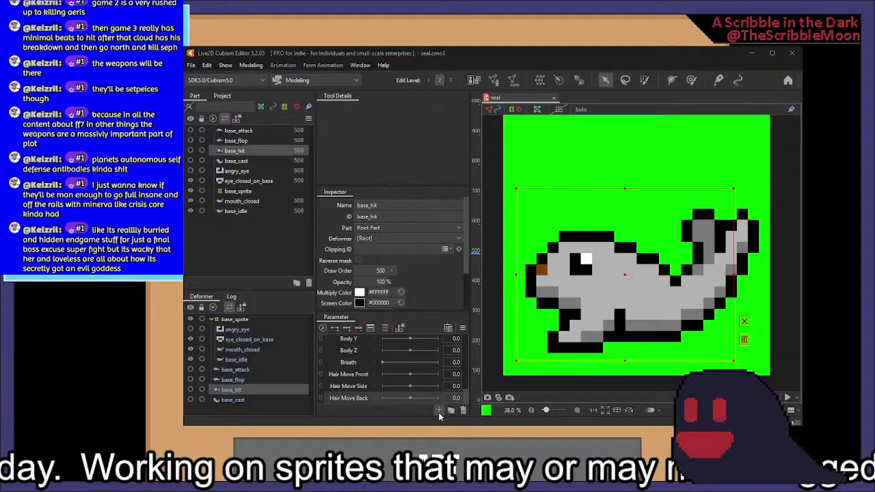
click(462, 296)
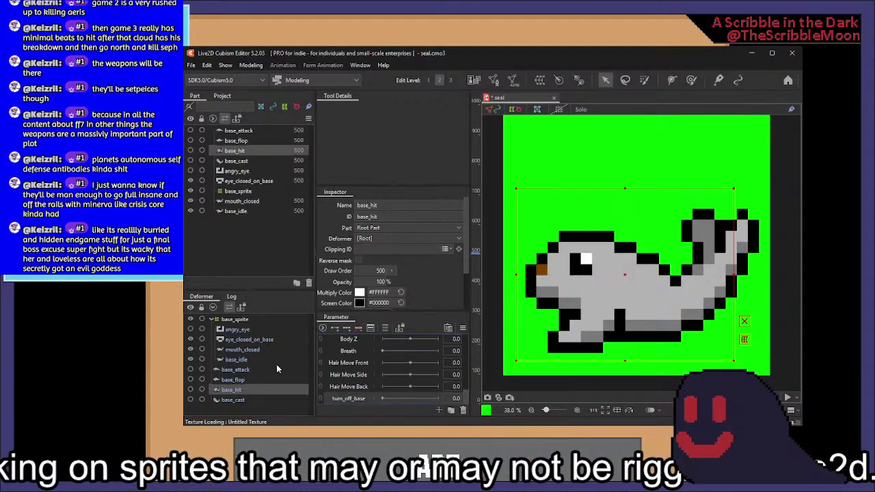
Key the base_sprite warp deformer on turn_off_base at 0.0, 0.9 and 1.0, with 0% opacity at both 0.9 and 1.0
click(233, 320)
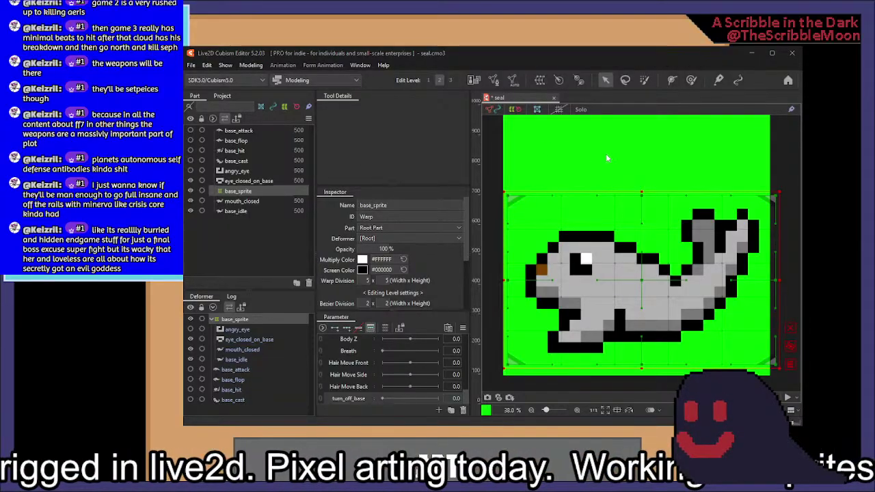
click(432, 398)
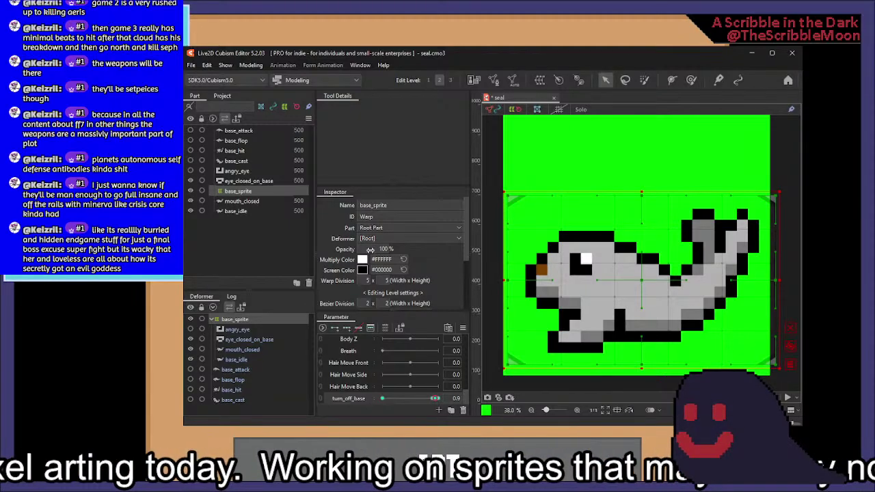
text(0)
key(Return)
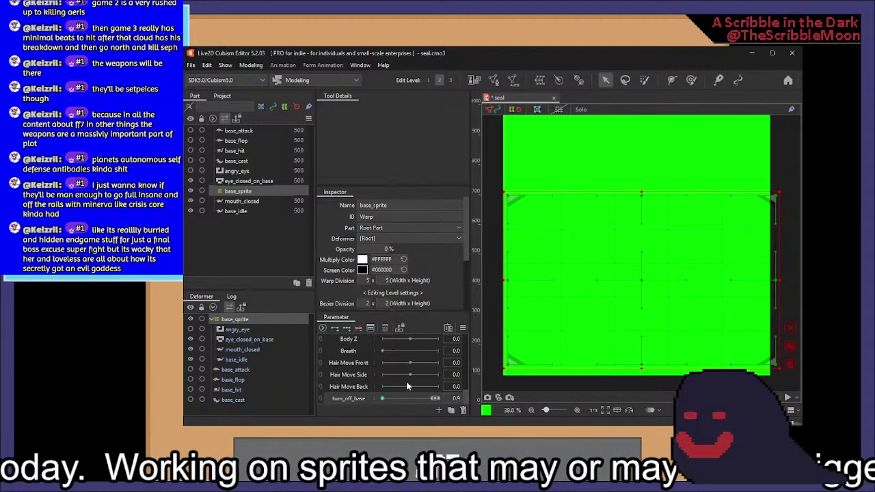
drag(434, 399, 438, 399)
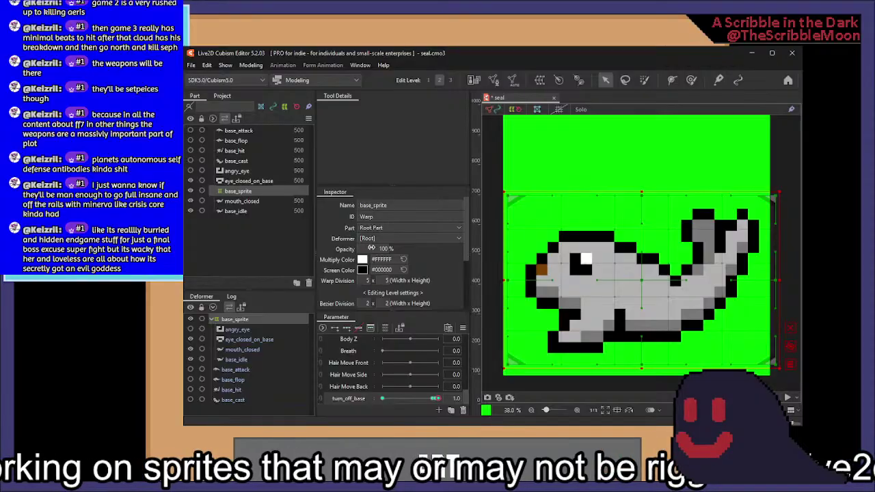
text(0)
key(Return)
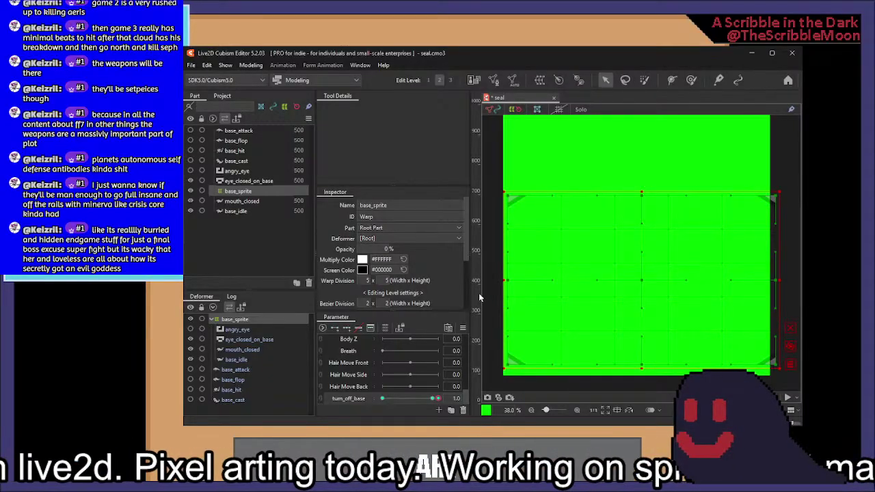
Create an attack parameter and set base_attack's opacity to 0% at its 0.9 key
click(240, 369)
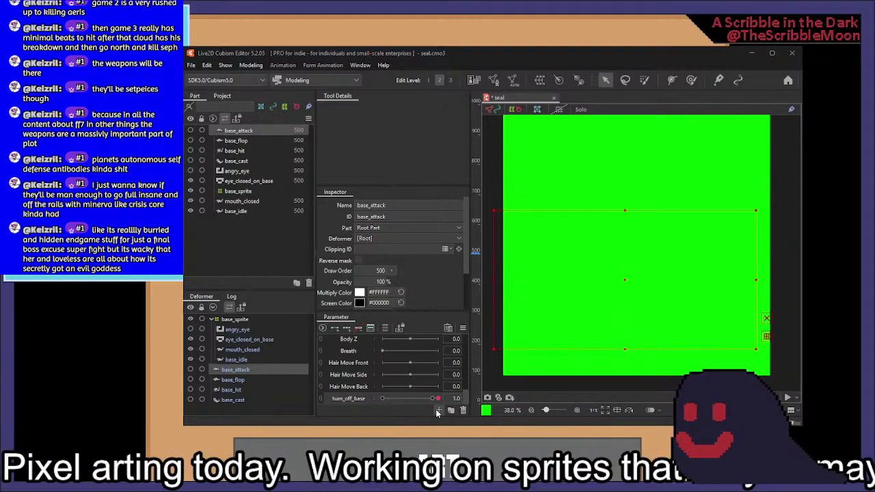
key(Return)
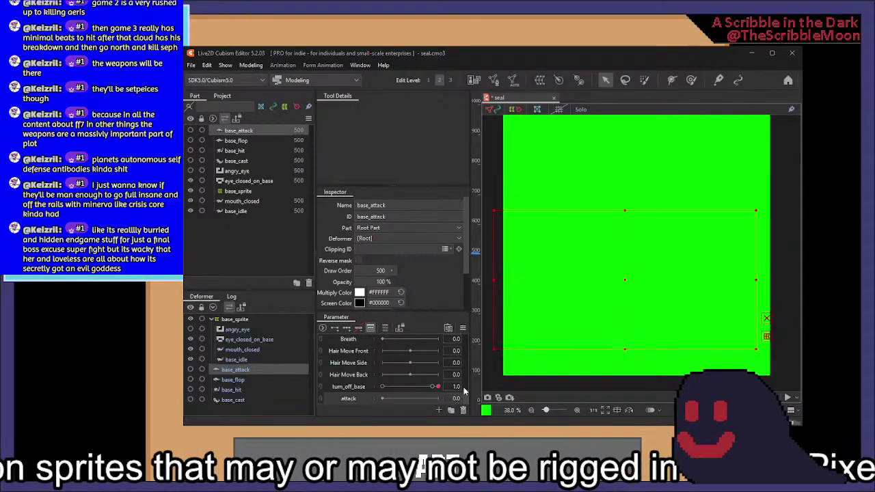
drag(382, 399, 433, 401)
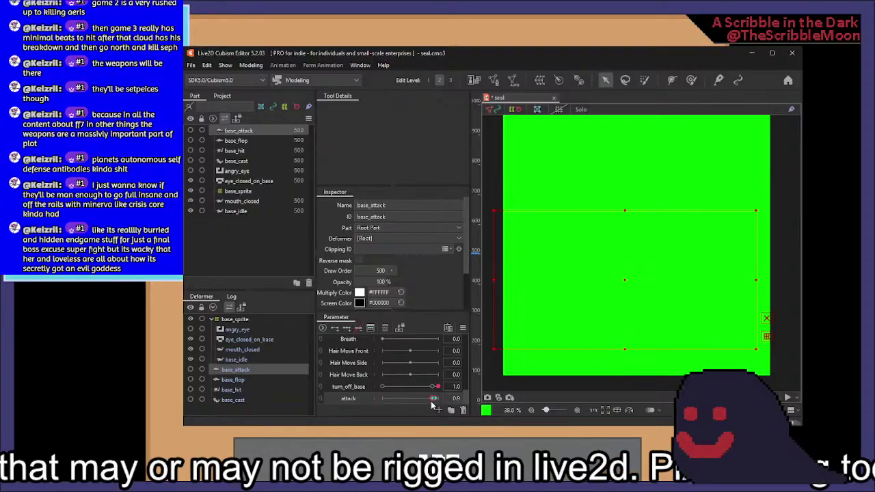
click(383, 282)
text(0)
key(Return)
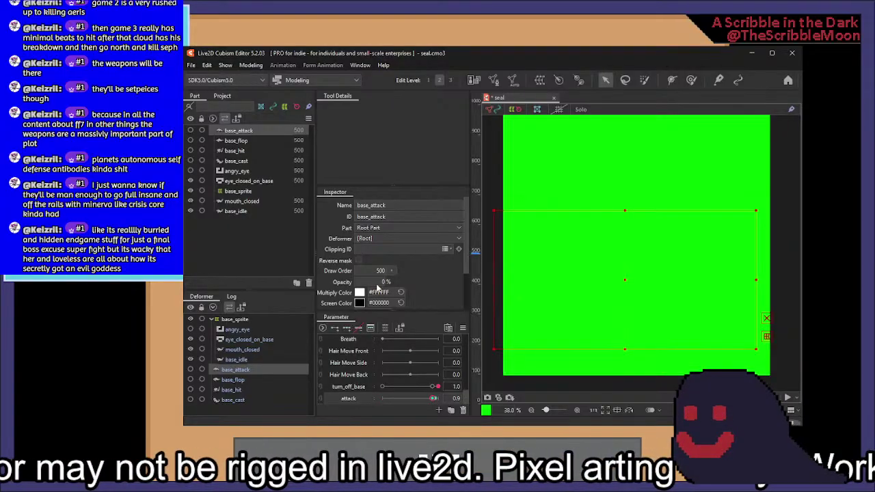
Add attack keys at 0.0 and 1.0 to base_attack, with 100% opacity at 1.0, and make base_attack visible
click(335, 328)
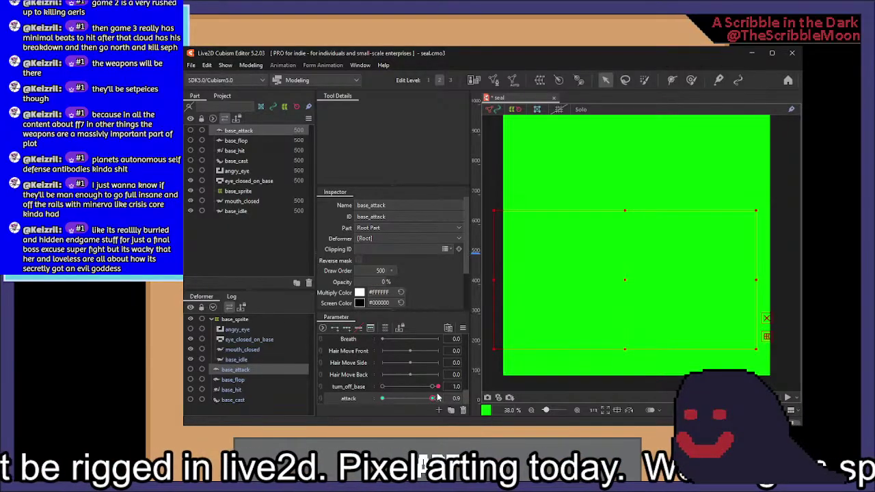
click(439, 398)
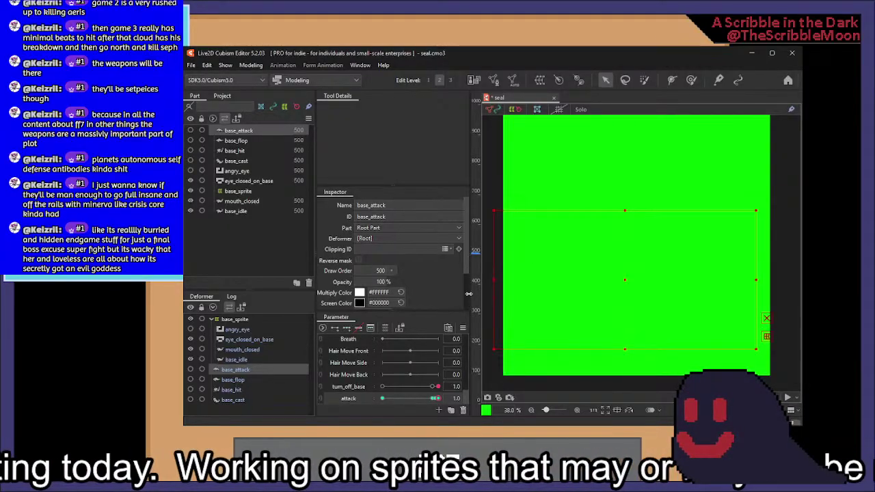
click(190, 369)
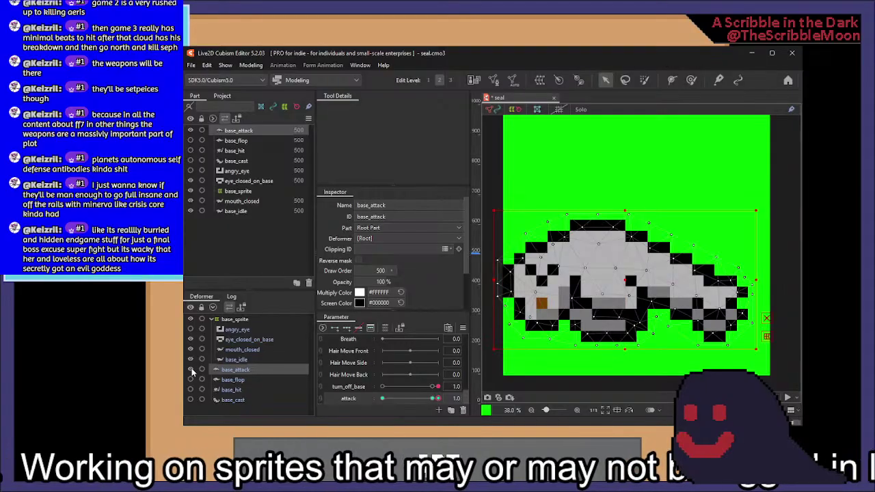
Make base_flop visible and test the sprite switching, leaving turn_off_base at 1.0 and attack at 0.0
click(264, 380)
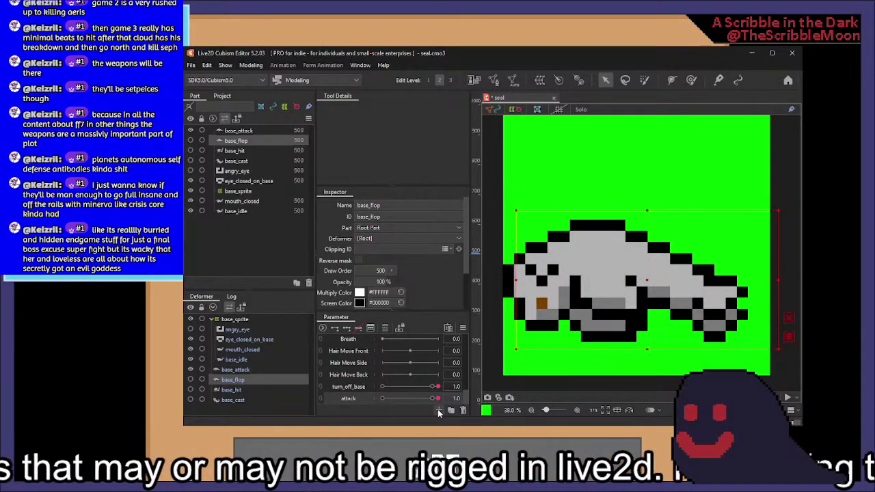
click(191, 379)
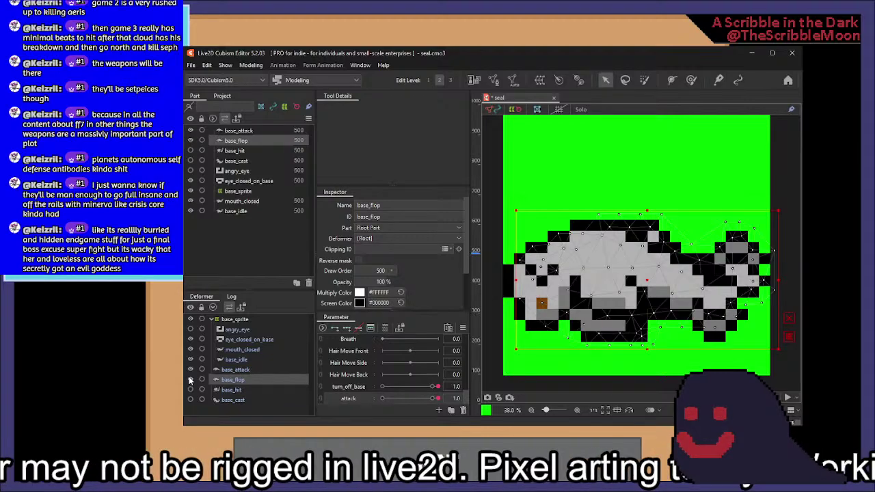
click(398, 387)
drag(395, 390, 382, 390)
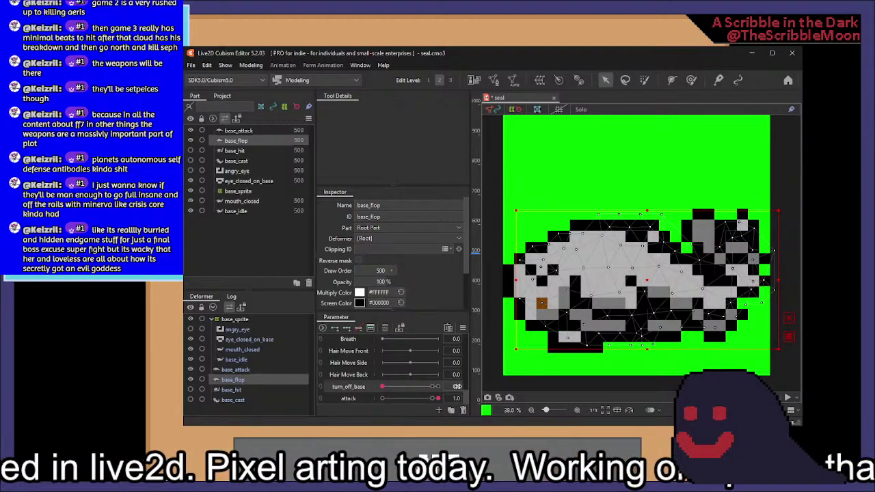
click(268, 368)
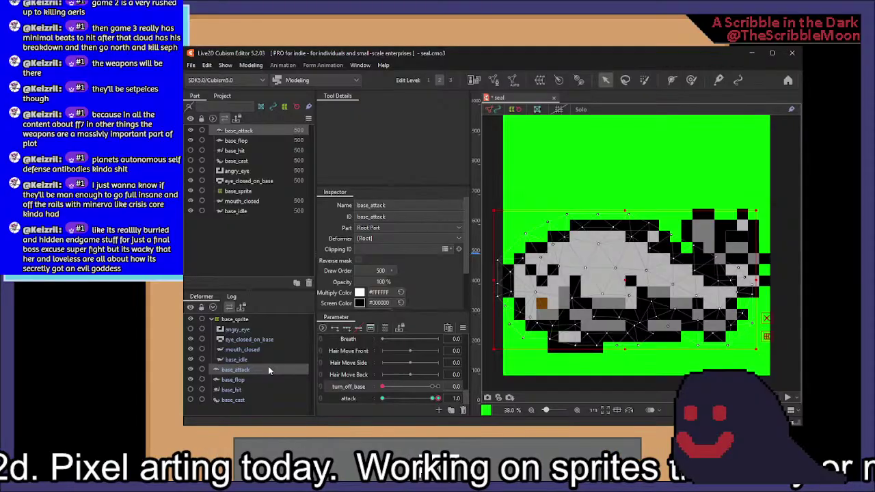
click(436, 387)
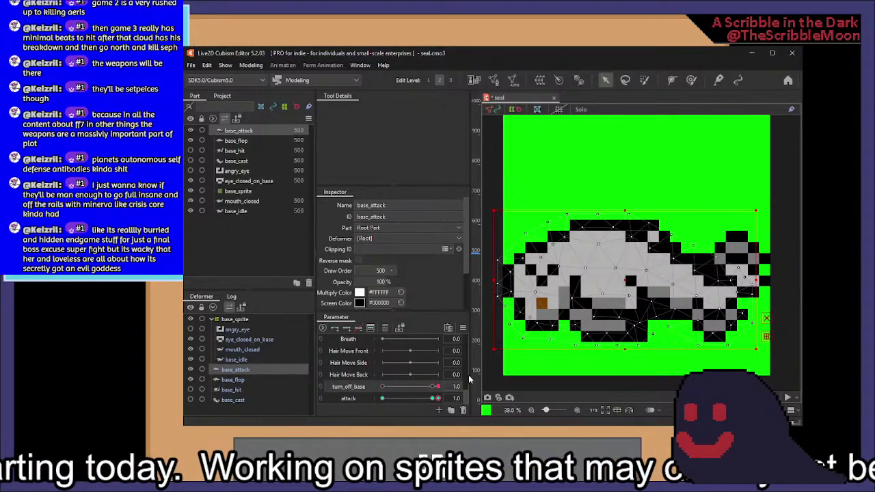
drag(432, 398, 382, 399)
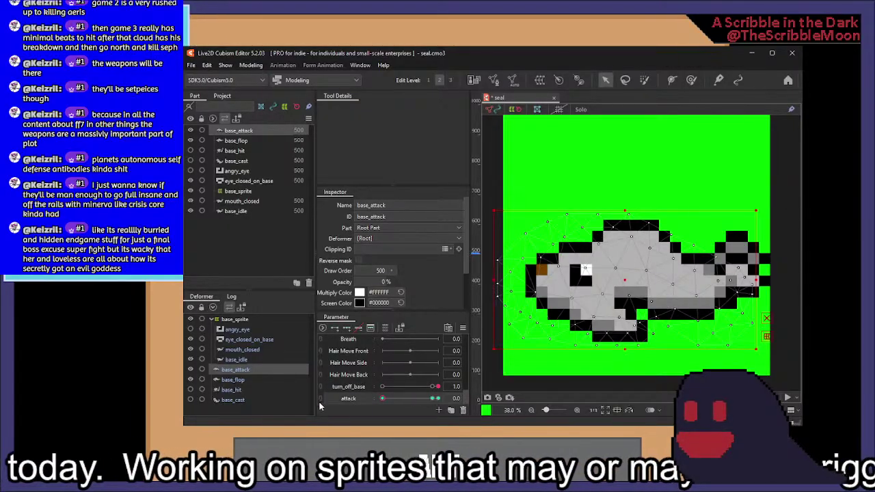
Parent base_flop to the base_sprite warp deformer and return turn_off_base to 0.0
click(236, 383)
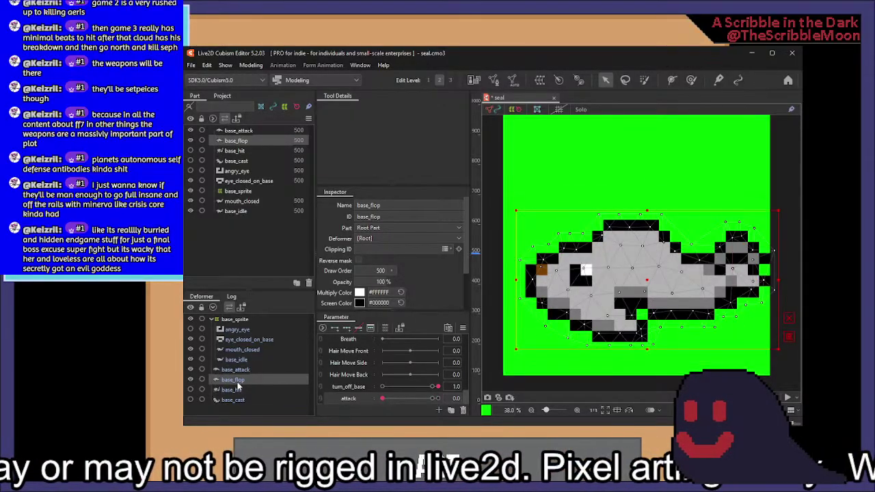
drag(250, 378, 225, 320)
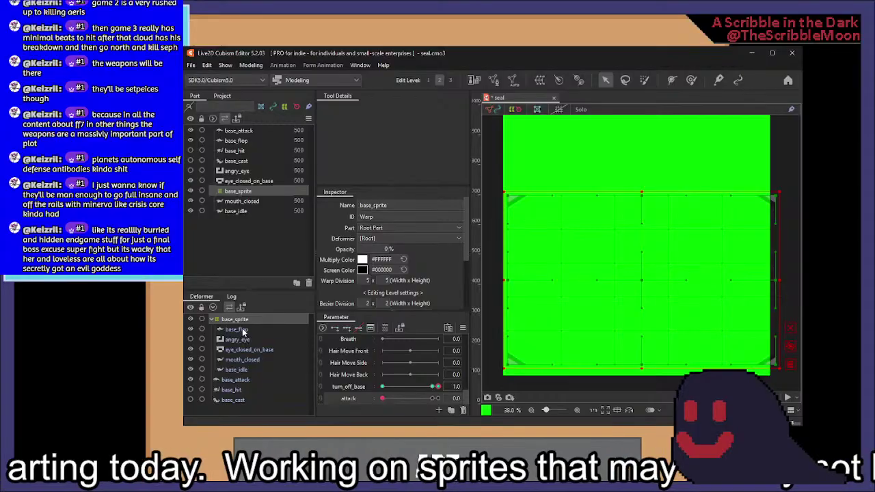
click(411, 387)
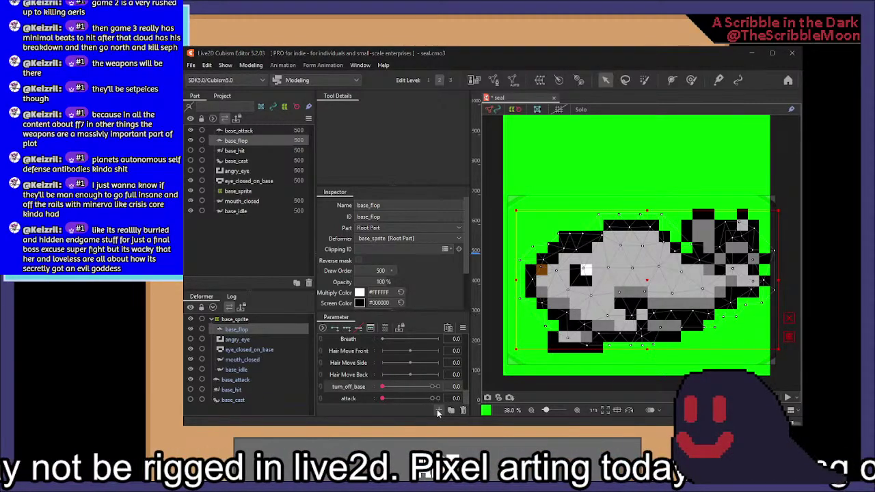
Create a flop_on parameter and add its keys to base_flop, hiding the sprite at 0.0
click(455, 303)
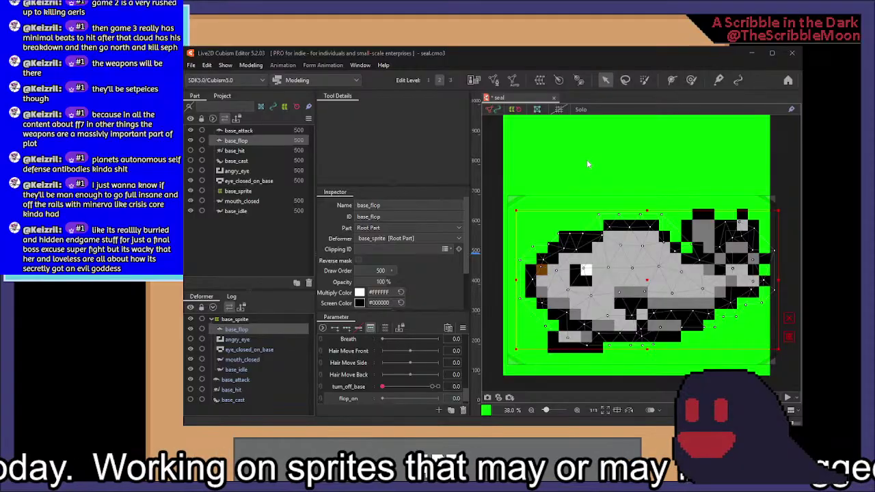
click(434, 398)
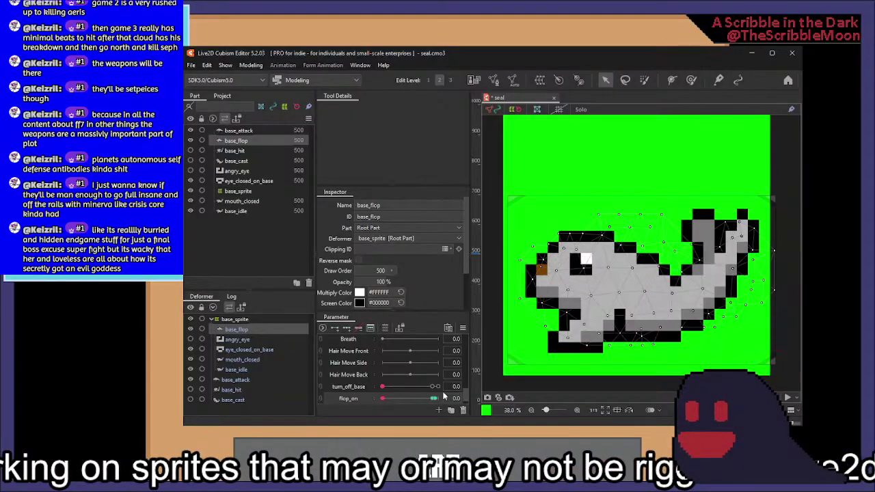
click(253, 369)
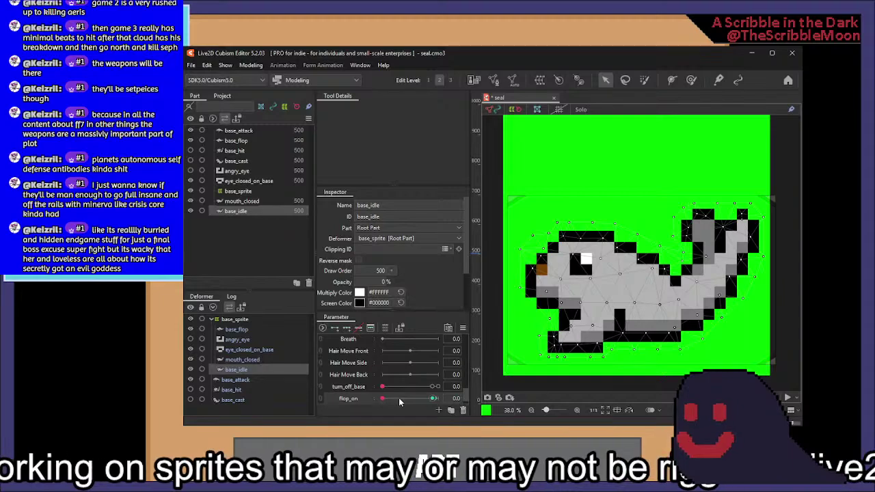
drag(413, 398, 435, 396)
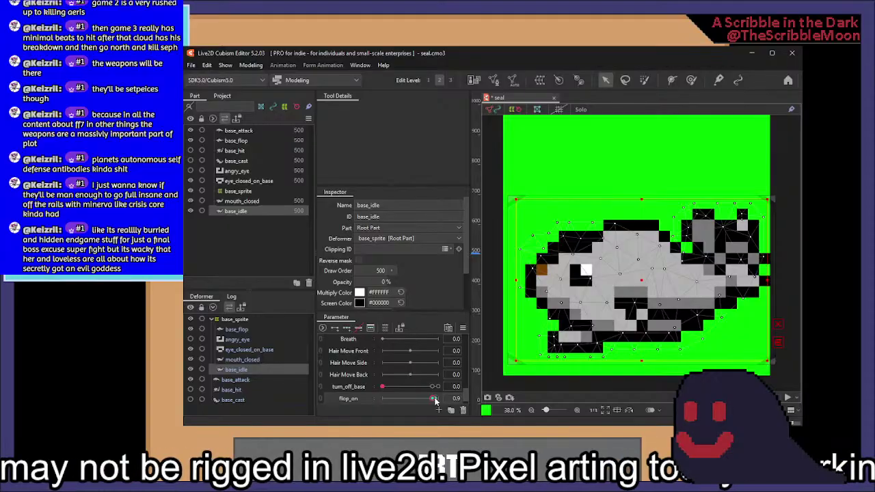
scroll(436, 393, up, 3)
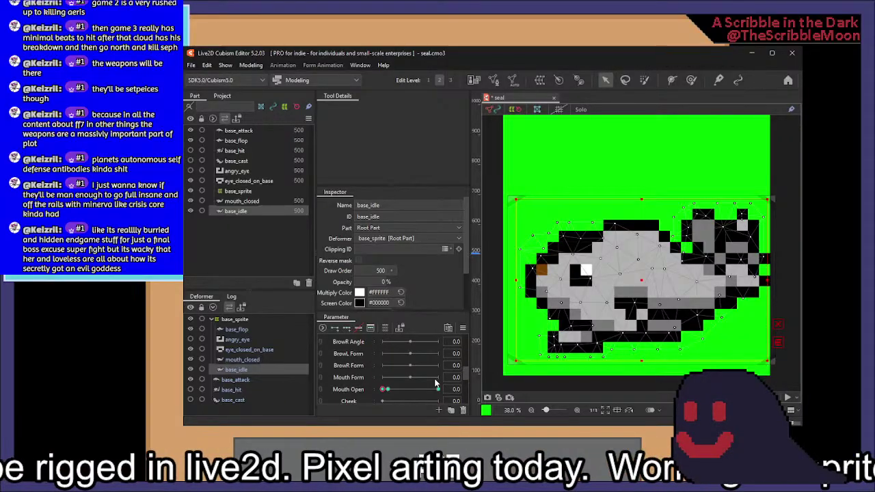
scroll(436, 384, down, 3)
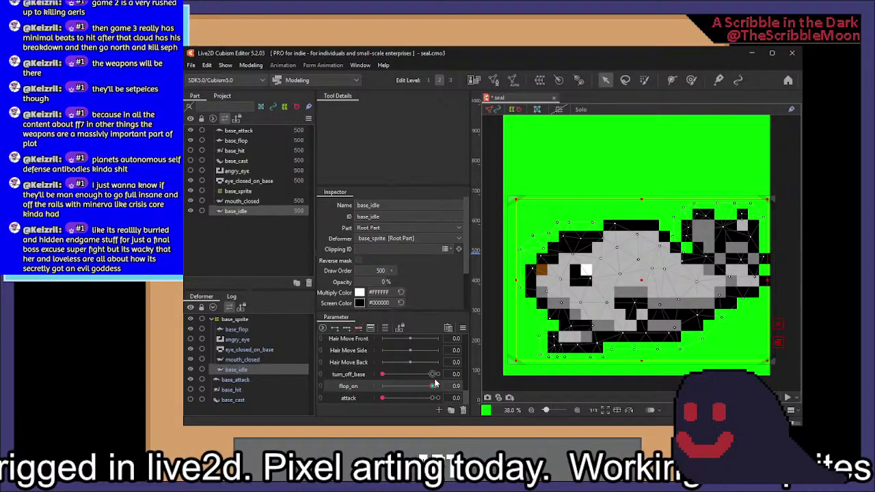
click(367, 392)
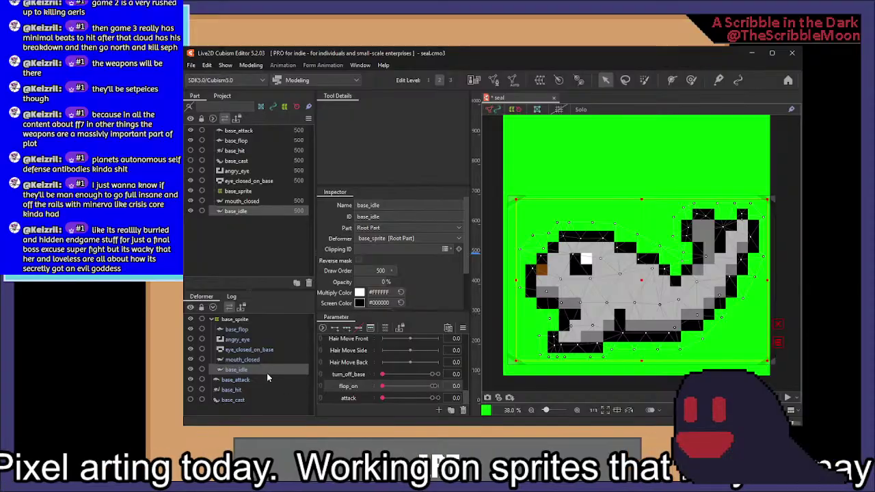
Create a warp deformer named noraml_sprite around mouth_closed and base_idle, and add flop_on keys to it
ctrl+click(246, 359)
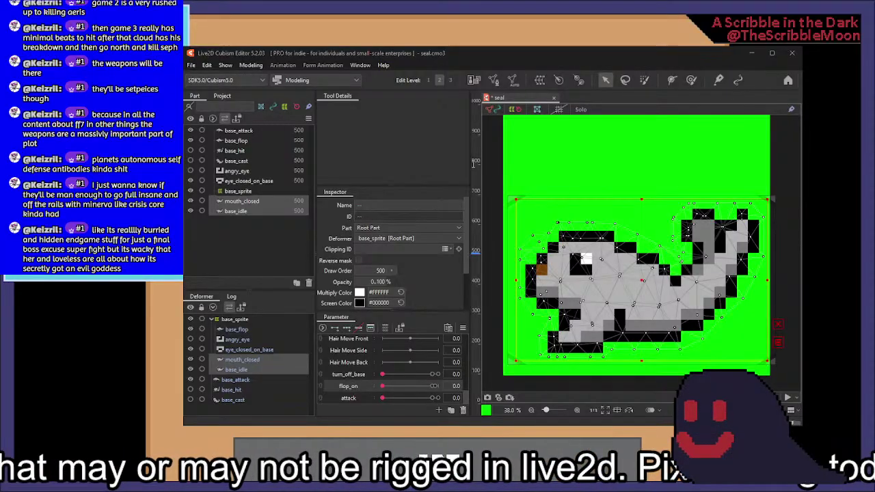
key(ctrl+z)
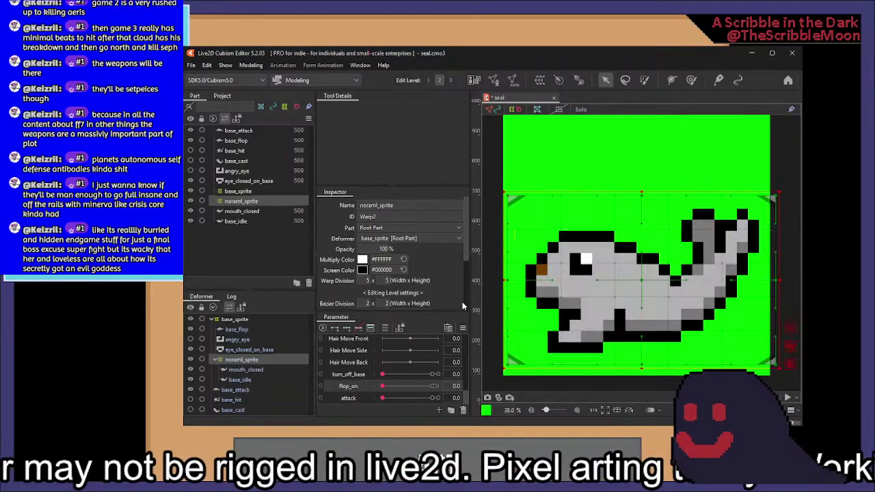
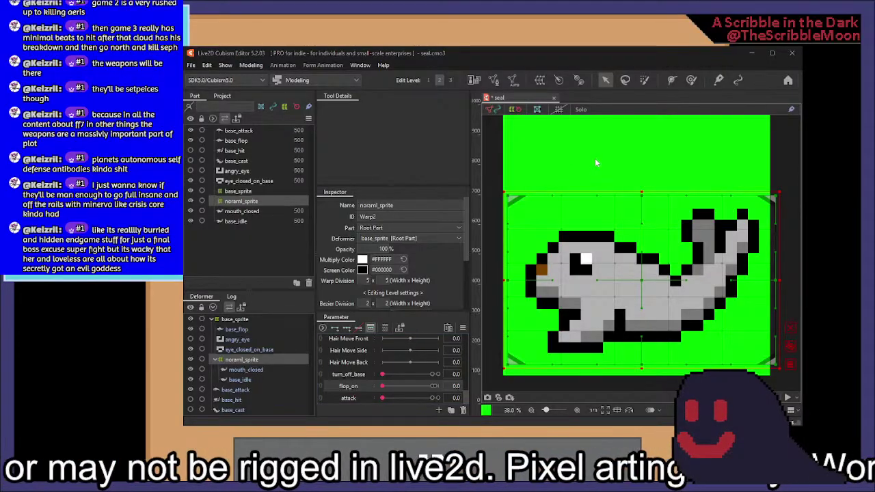
right_click(435, 386)
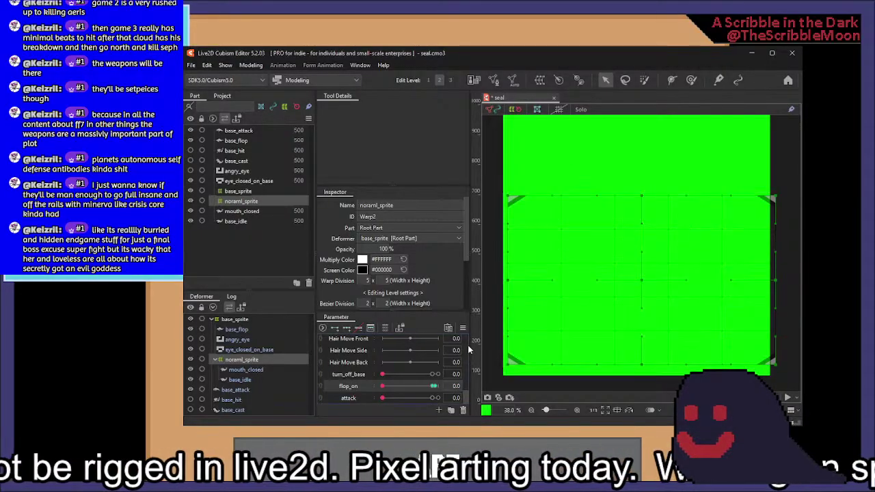
With flop_on at 0.9, add Breath keys to noraml_sprite and set its opacity to 0% at Breath 1.0
click(433, 386)
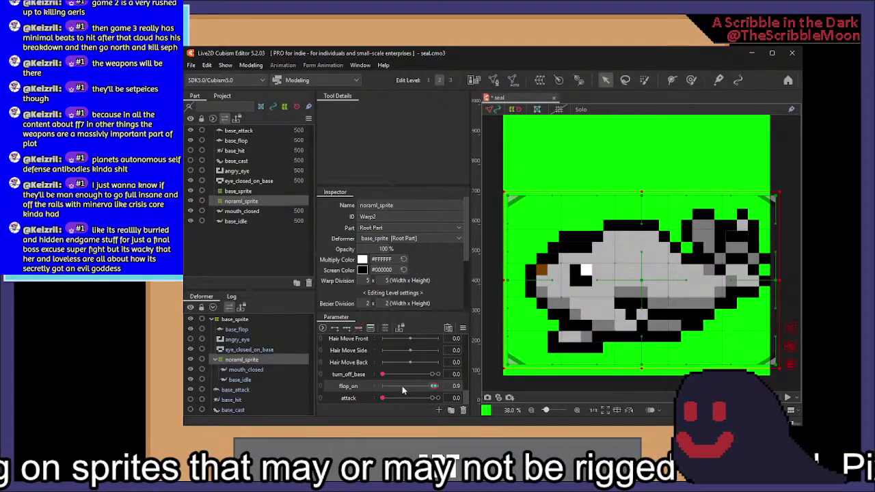
scroll(376, 385, up, 5)
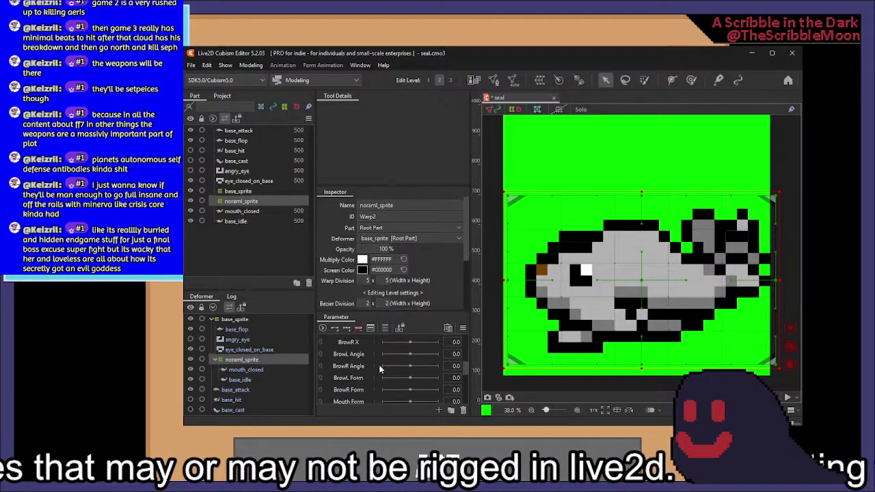
scroll(379, 365, down, 5)
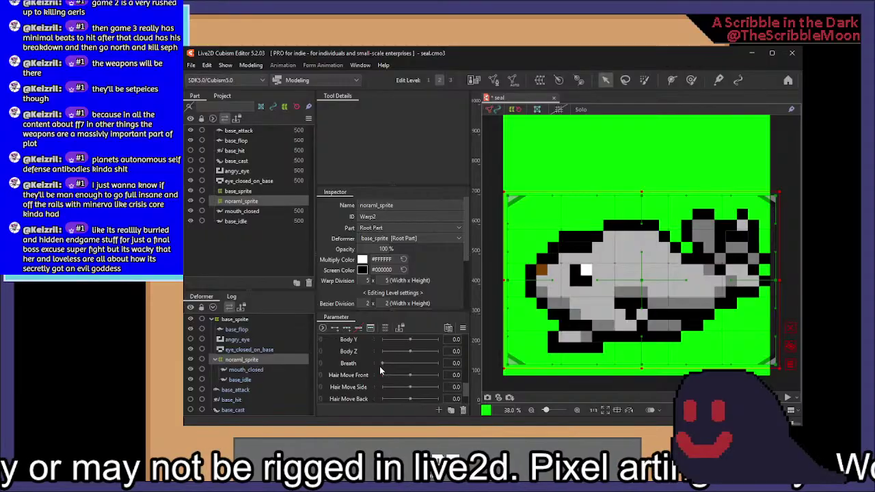
click(361, 362)
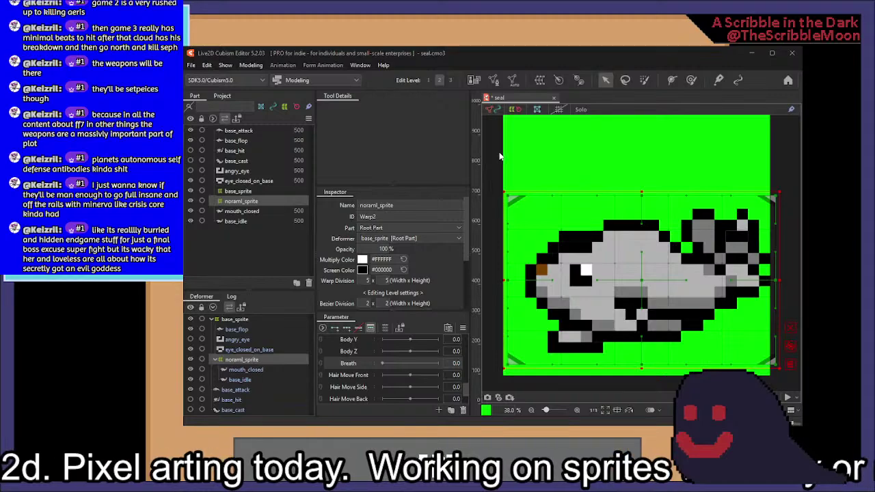
click(416, 364)
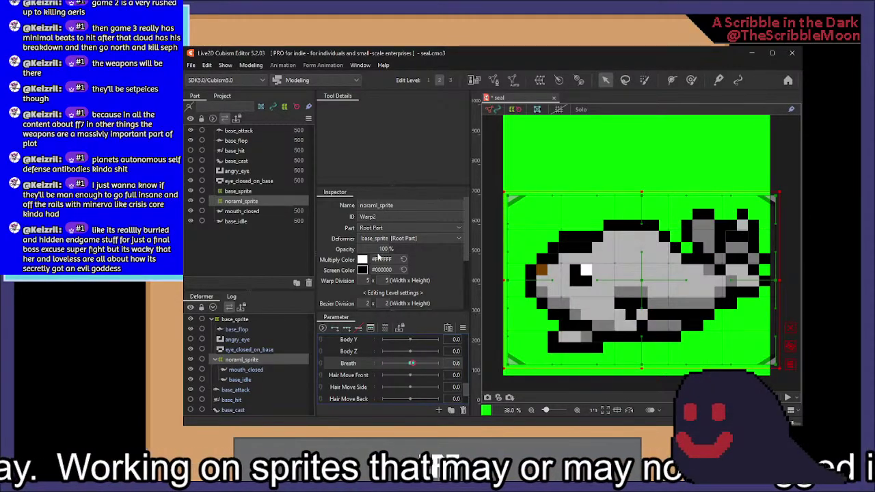
key(Return)
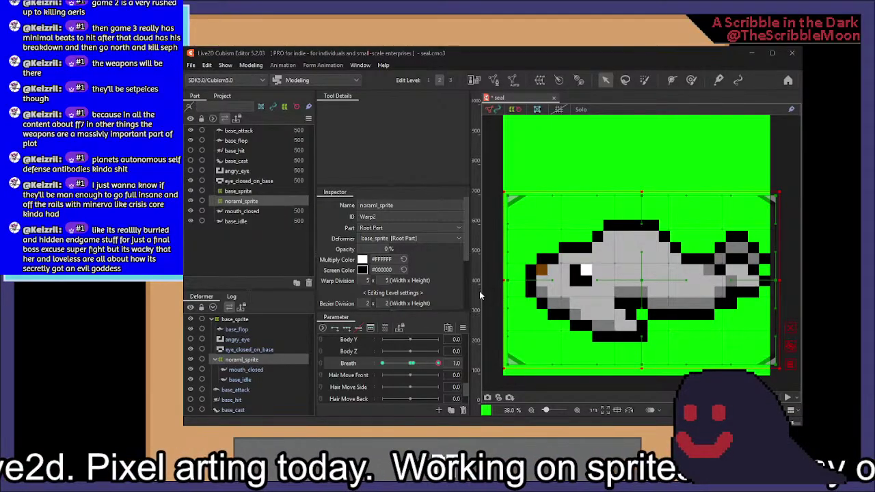
Add Breath keys to base_flop and set its opacity to 0% at Breath 0.5, keeping 100% at Breath 1.0
click(238, 329)
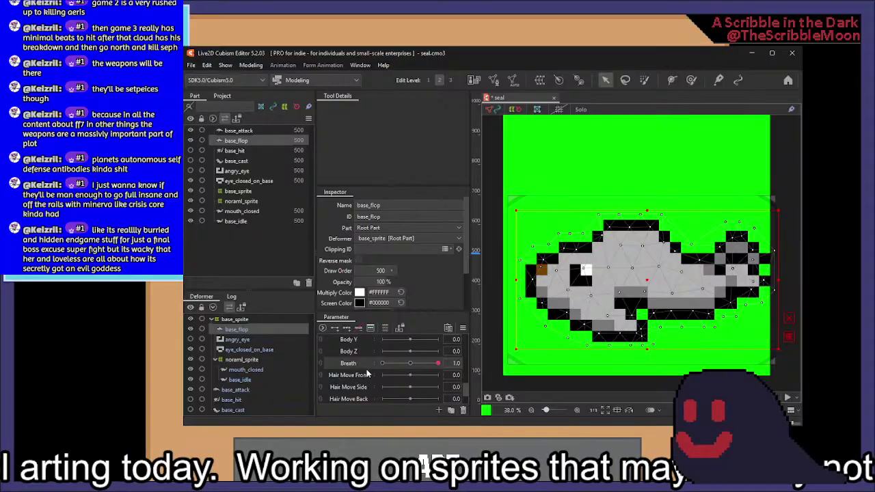
scroll(375, 375, down, 2)
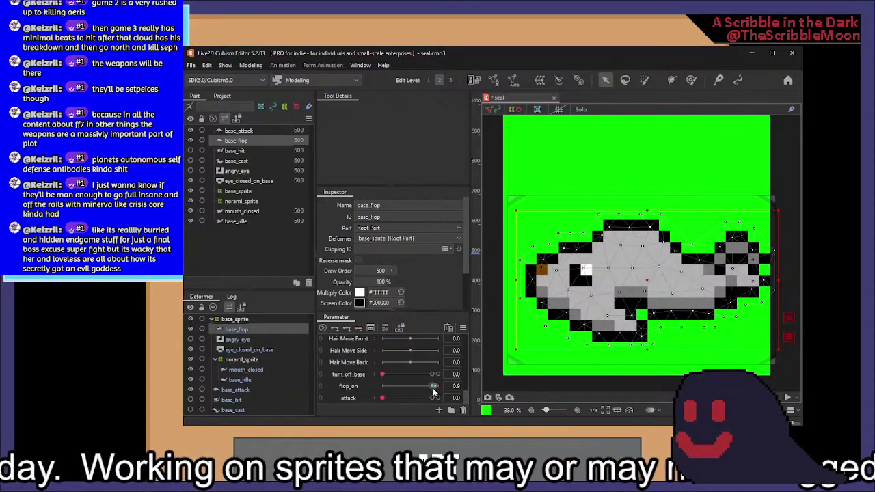
scroll(423, 383, up, 3)
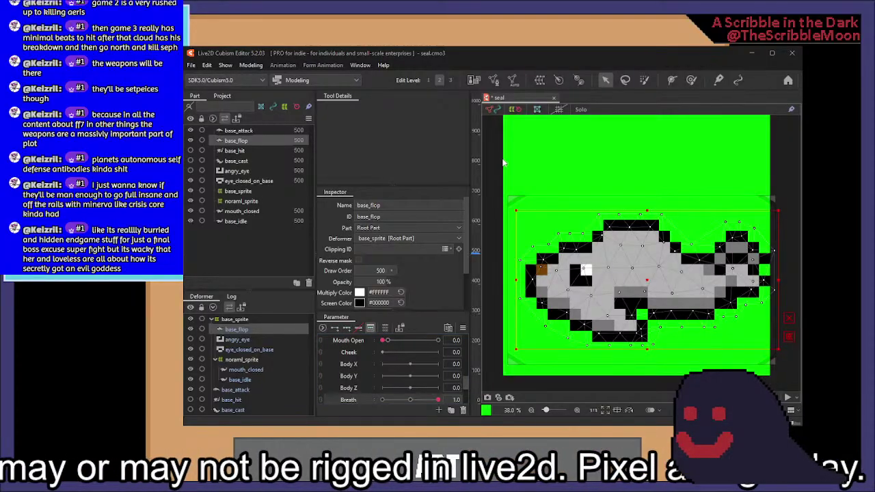
drag(437, 399, 410, 399)
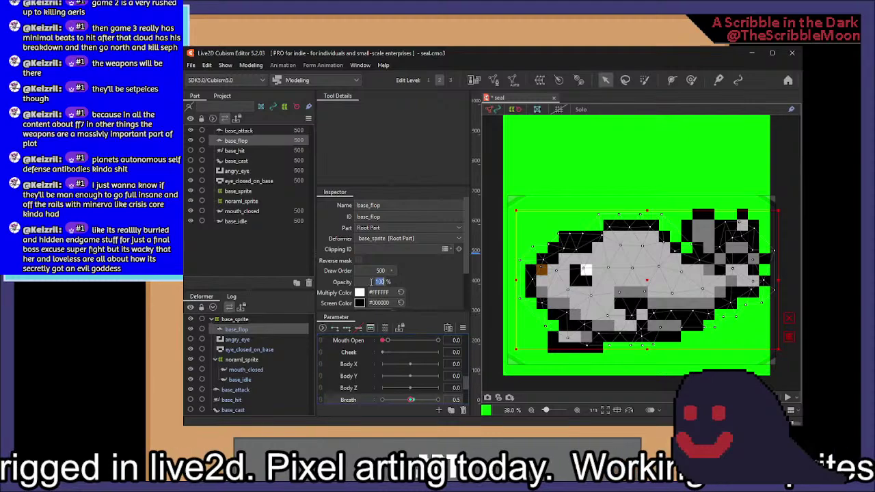
drag(369, 282, 342, 282)
click(334, 328)
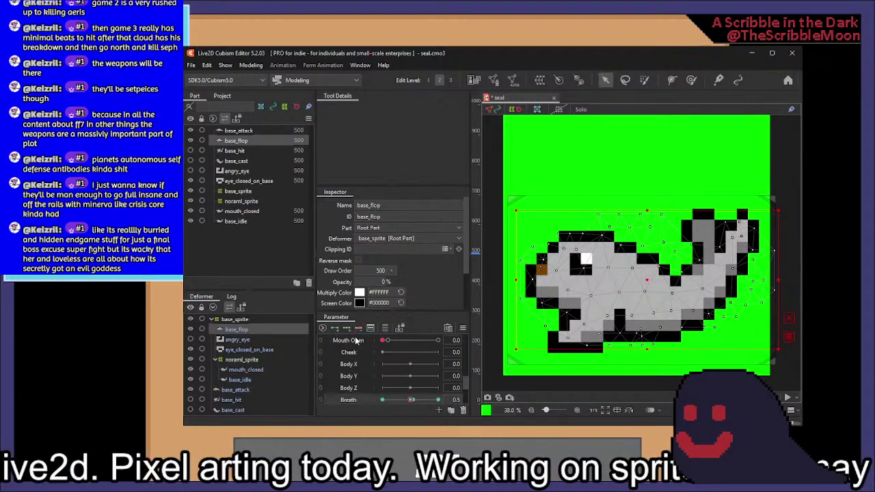
click(437, 399)
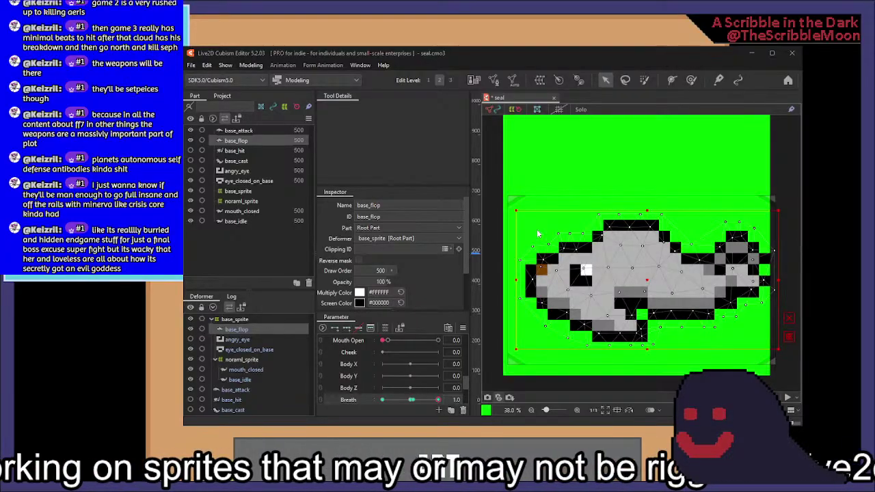
Give both base_flop and the noraml_sprite deformer flop_on keys at 0.0, 0.9 and 1.0
scroll(468, 350, down, 3)
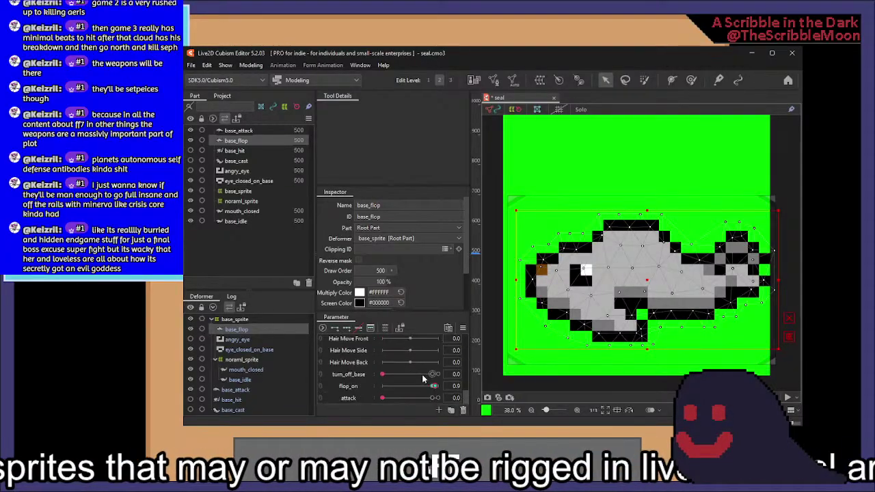
scroll(424, 365, up, 3)
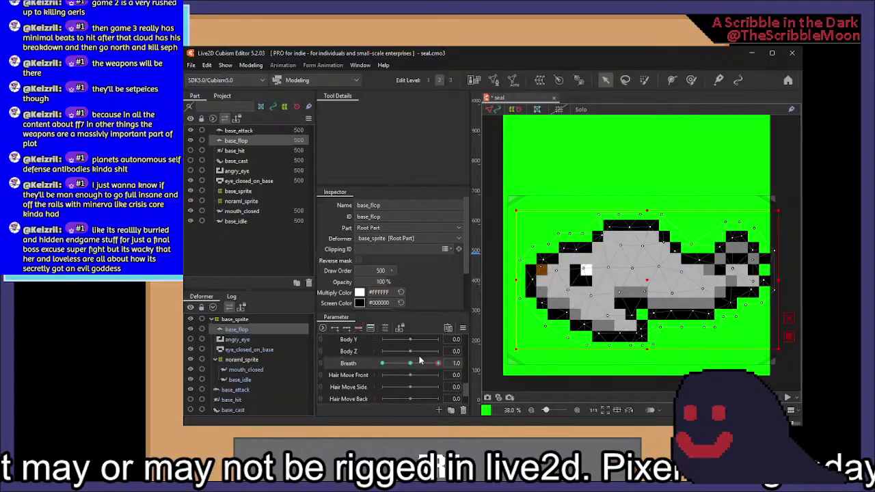
scroll(419, 360, down, 3)
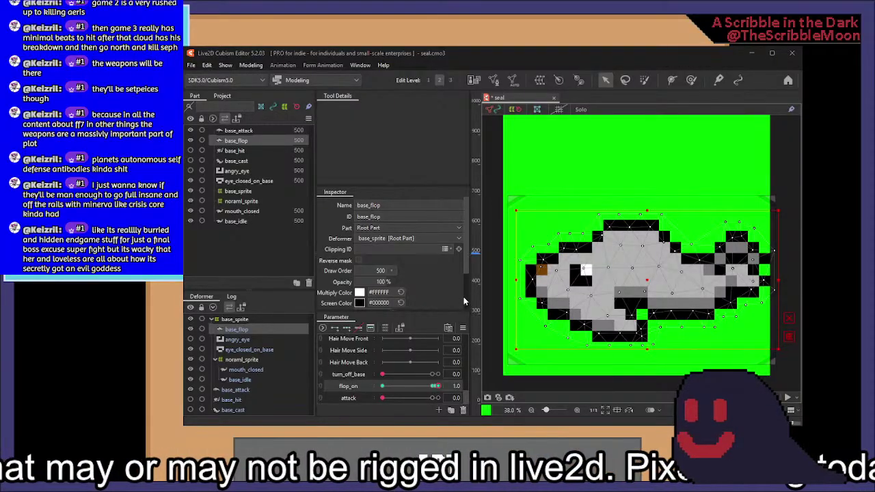
click(251, 357)
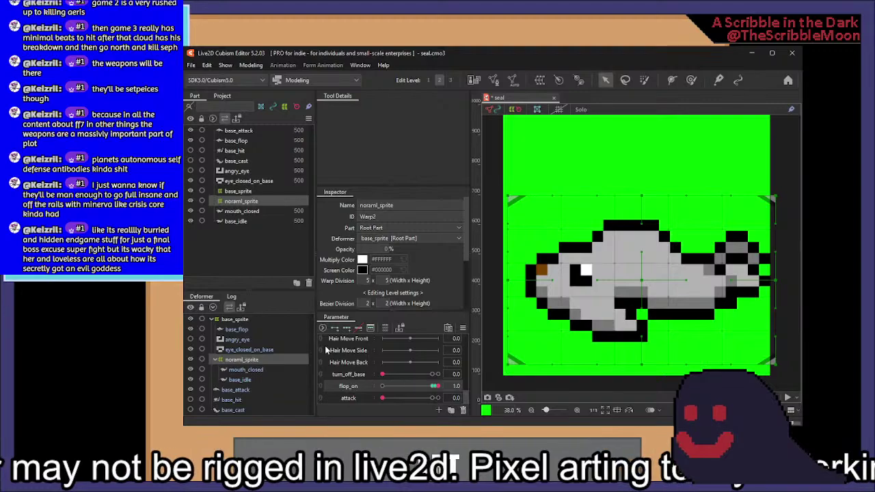
click(400, 386)
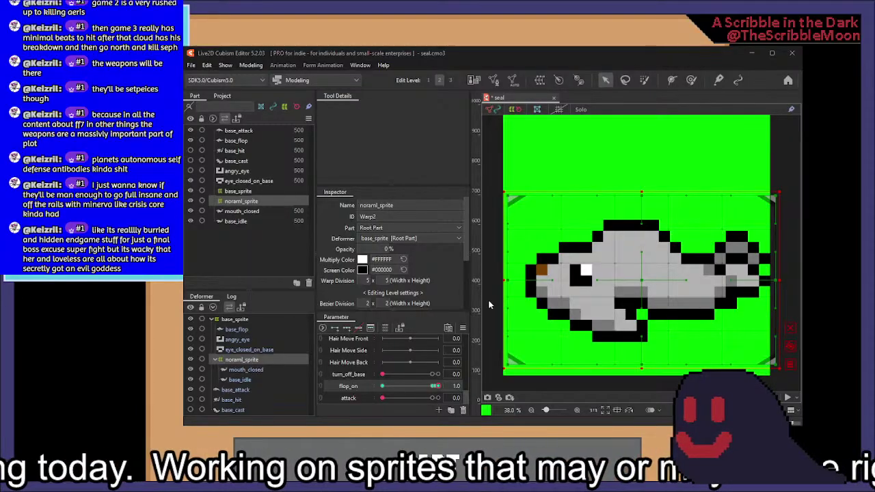
Create a warp deformer named flop_mode_eye around eye_closed_on_base and angry_eye, parented to base_sprite
click(246, 349)
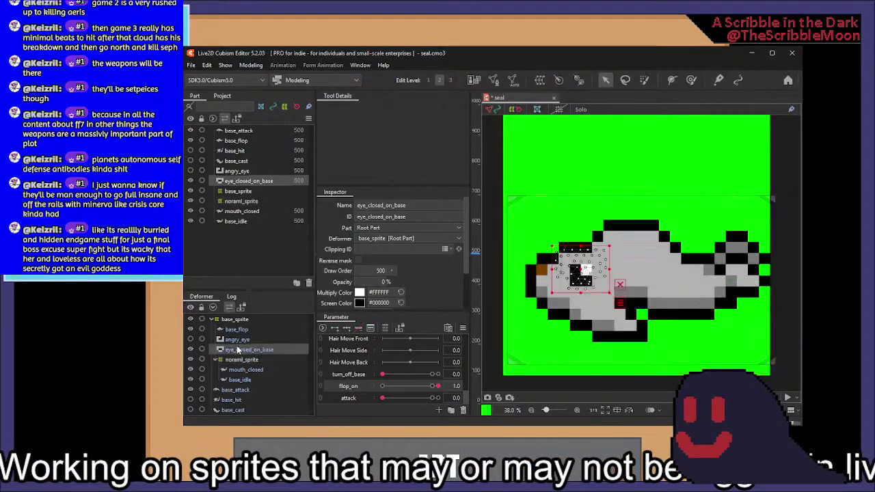
ctrl+click(237, 339)
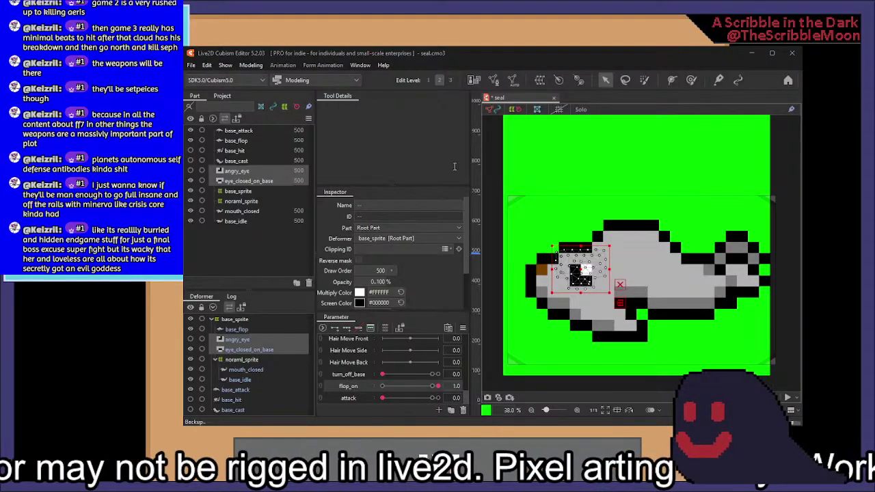
click(449, 299)
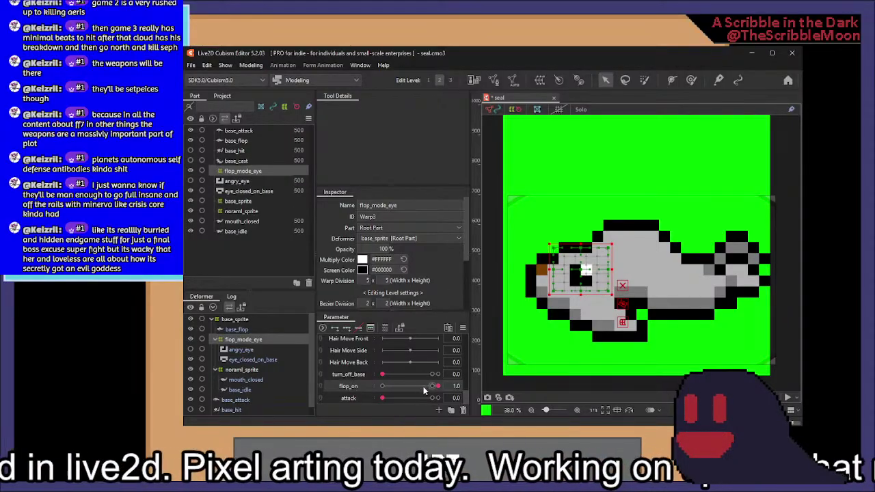
Set base_flop's opacity to 0% at the flop_on 0.0 and 0.9 keys
drag(437, 386, 312, 389)
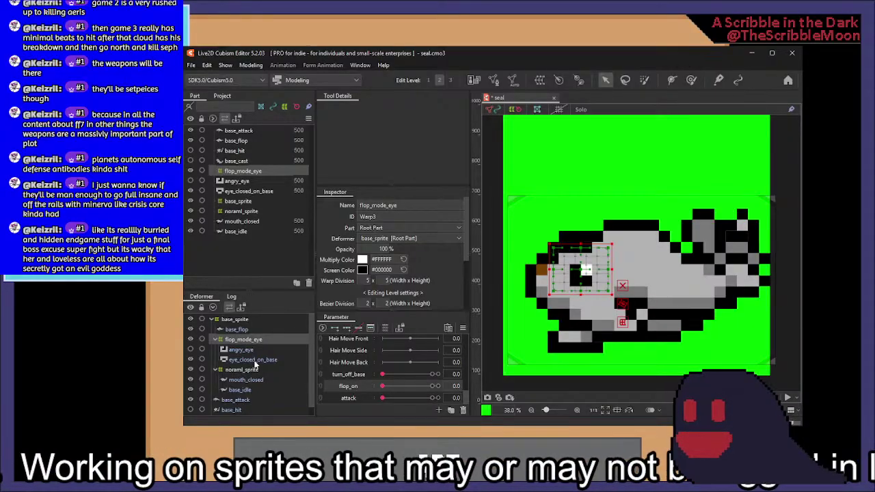
click(237, 329)
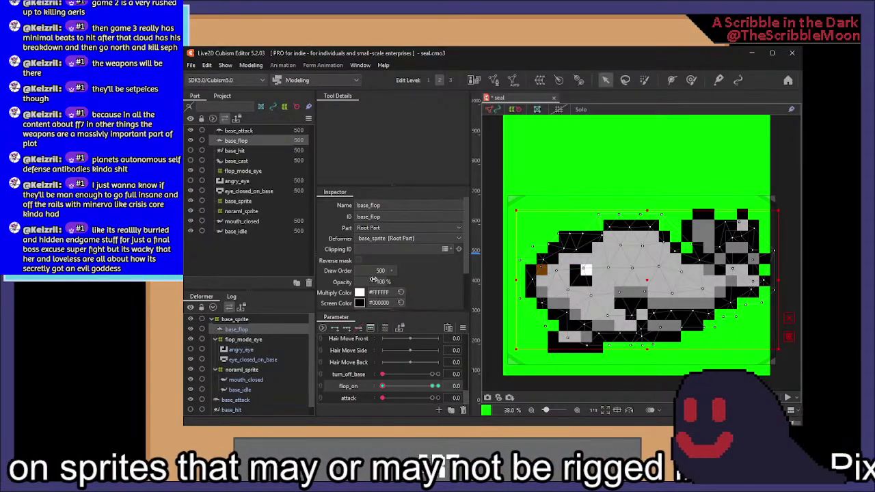
click(375, 282)
text(0)
key(Return)
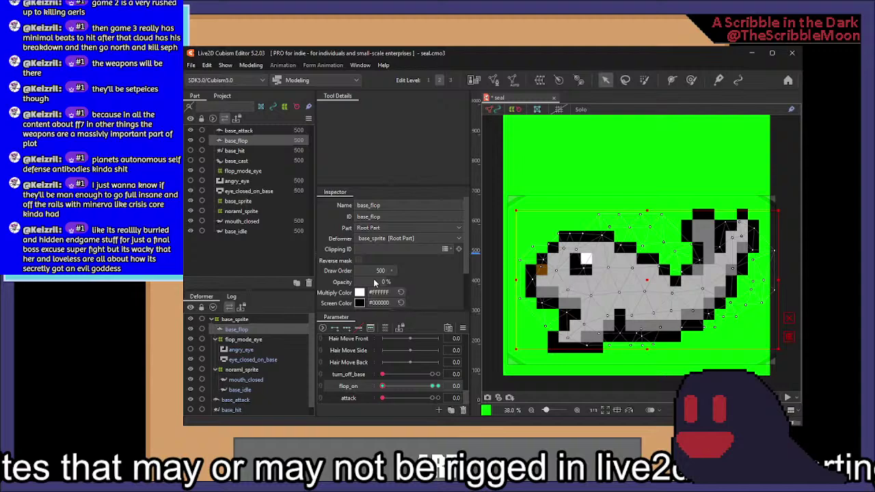
click(431, 386)
click(373, 280)
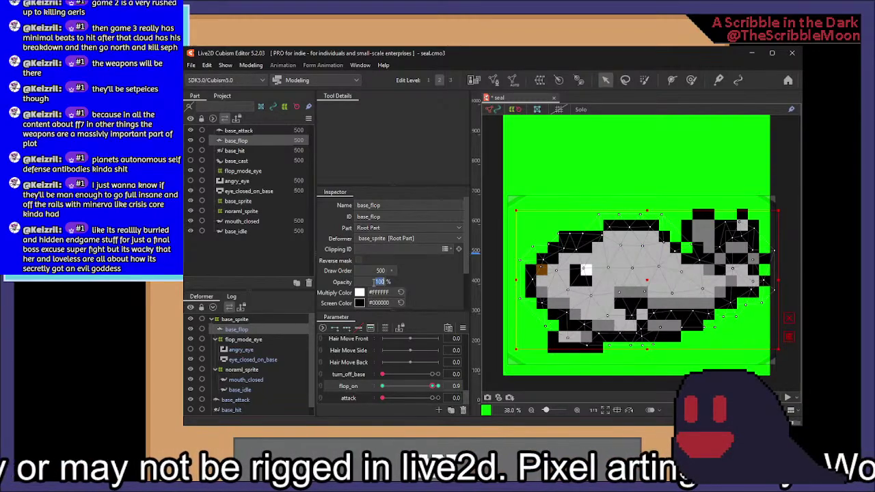
text(0)
key(Return)
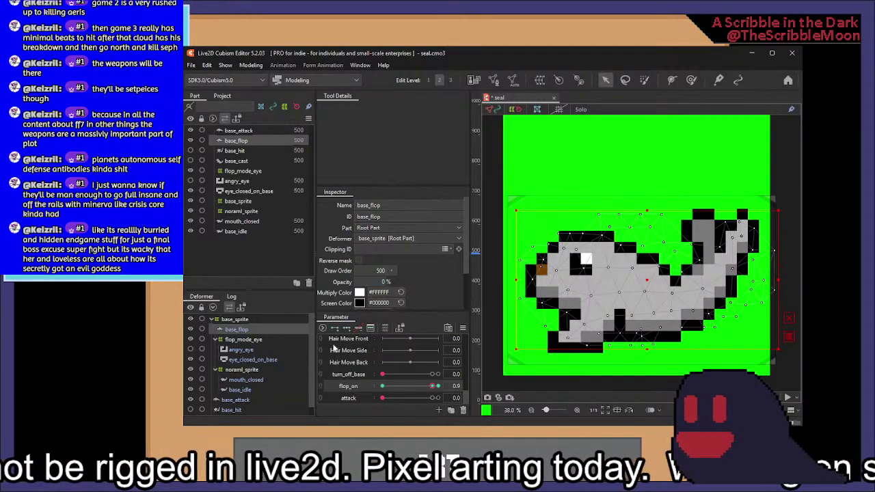
Select the flop_mode_eye deformer, move flop_on past 0.9 to show the flop sprite, and set EyeL Open to 0.0
click(279, 340)
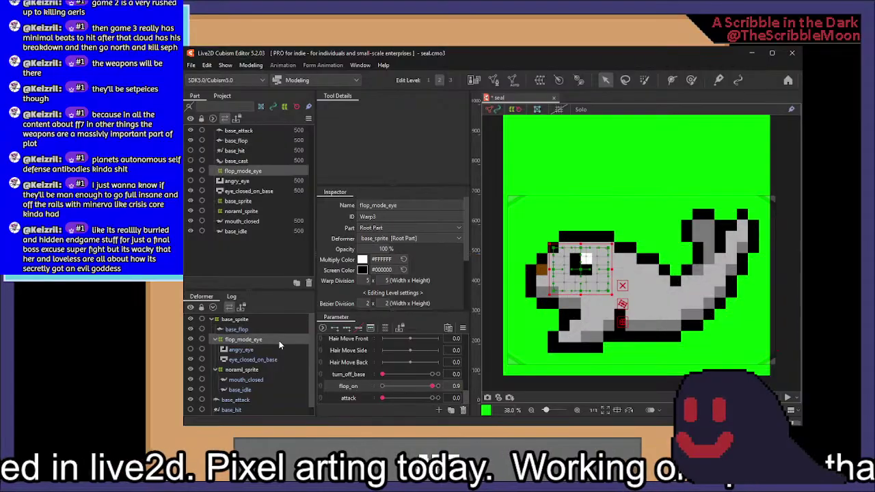
scroll(574, 286, up, 2)
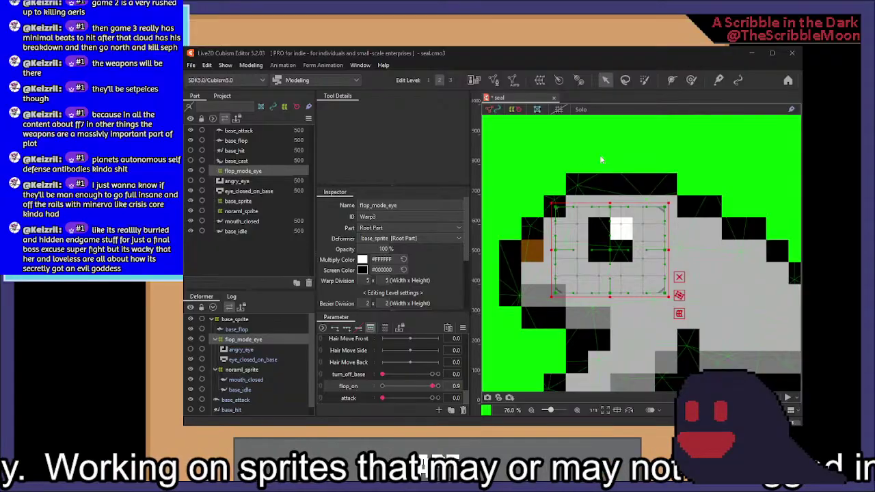
click(437, 387)
scroll(391, 366, up, 2)
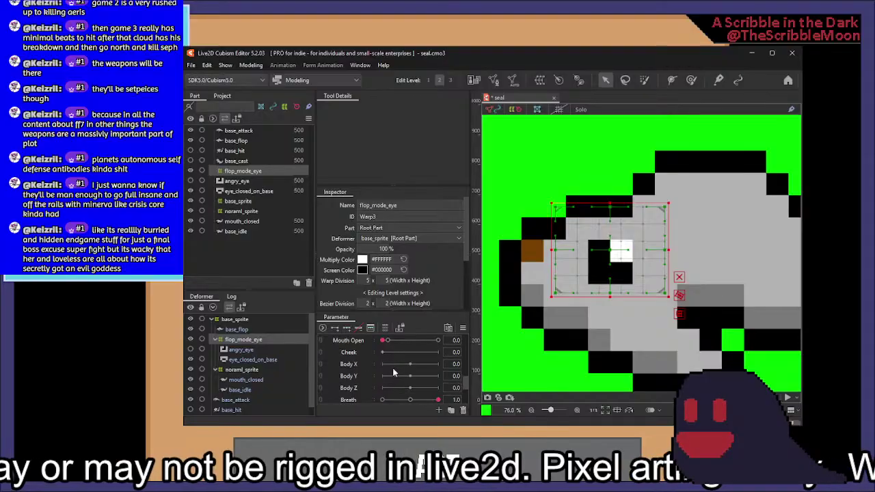
scroll(393, 367, down, 1)
click(353, 364)
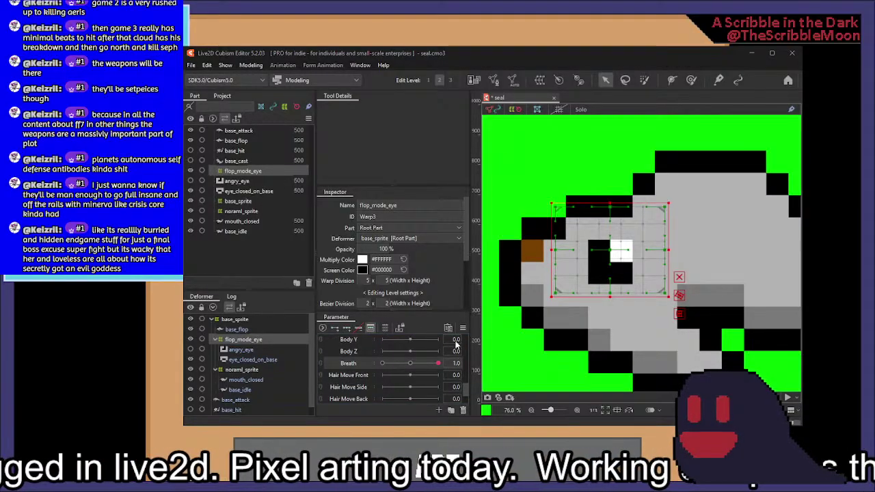
scroll(410, 365, up, 2)
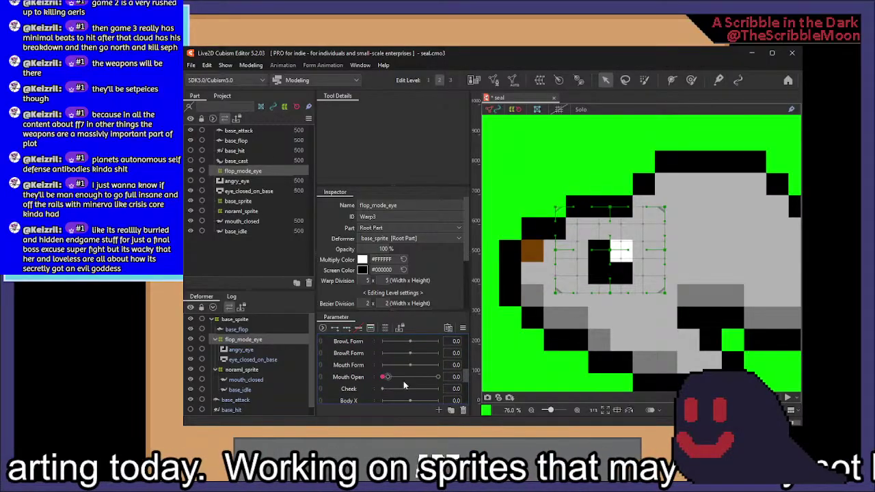
scroll(404, 385, up, 5)
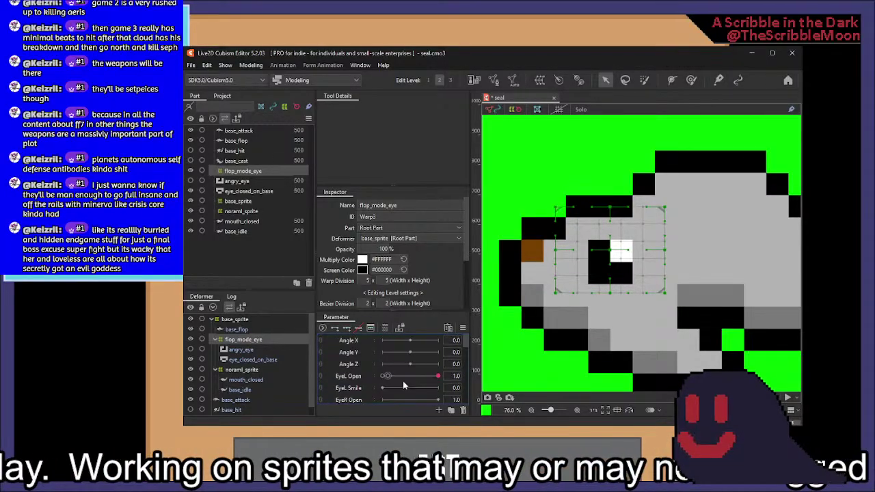
drag(400, 377, 334, 375)
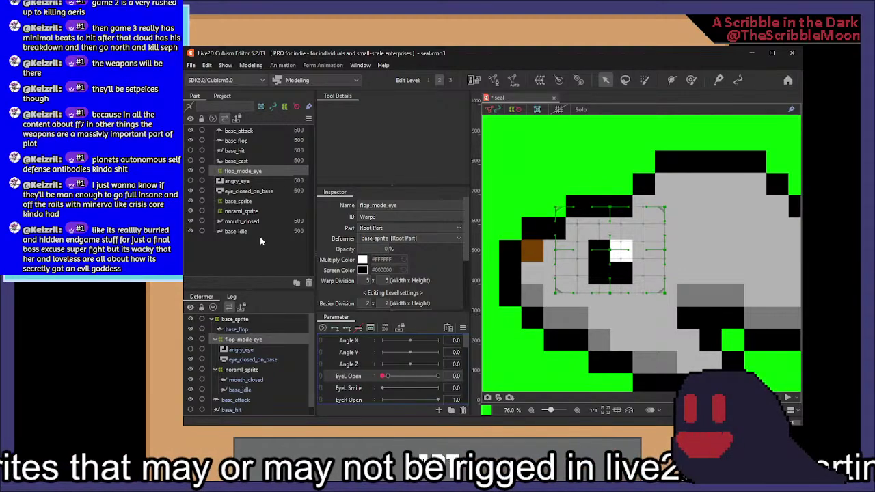
Move angry_eye and eye_closed_on_base together above base_attack in the part order
click(232, 181)
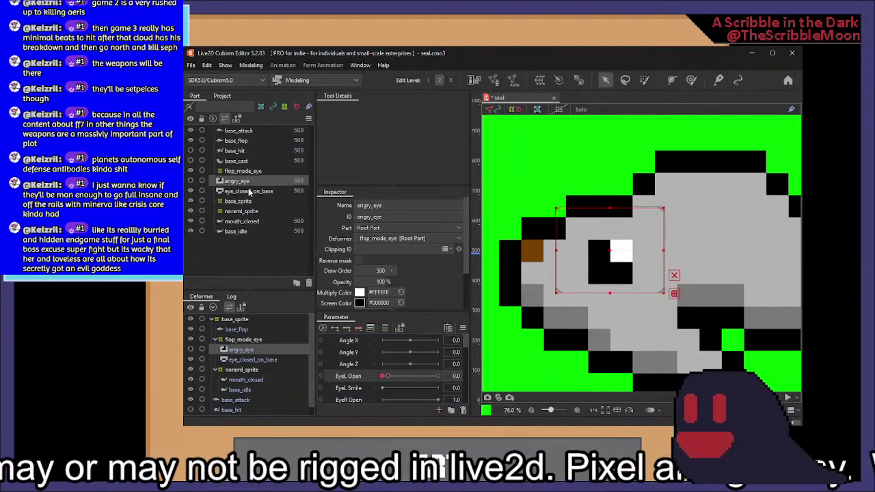
ctrl+click(249, 192)
drag(243, 181, 245, 130)
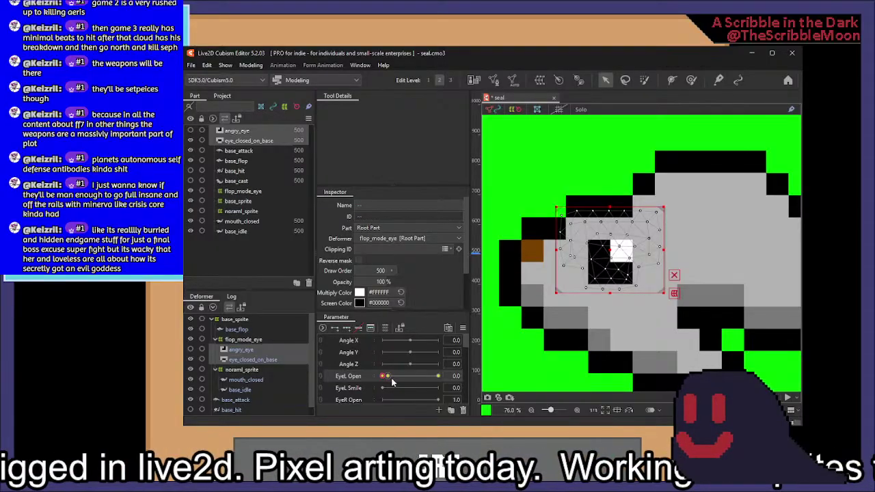
Try moving the eye_closed_on_base mesh up off the seal's head, and undo the move
click(243, 339)
click(241, 350)
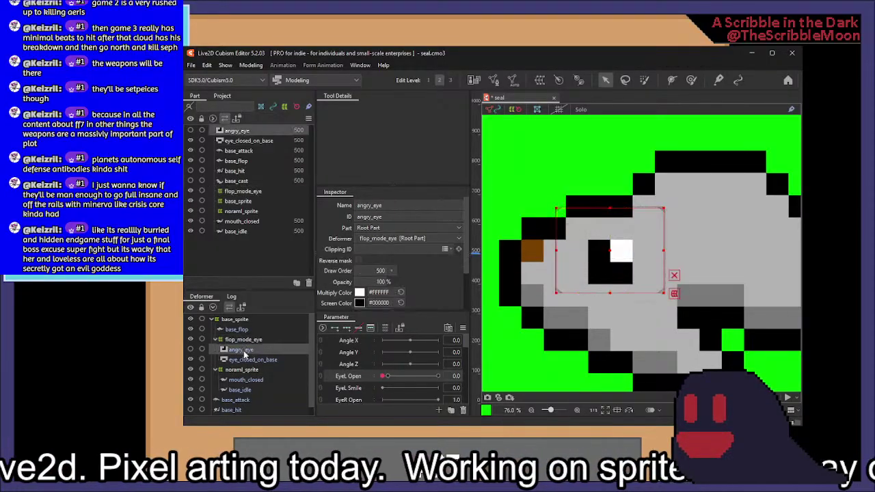
click(246, 358)
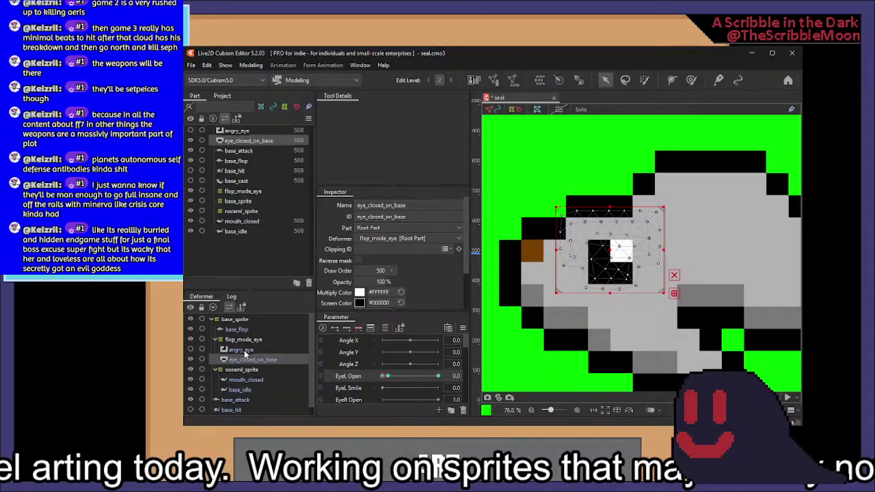
click(238, 330)
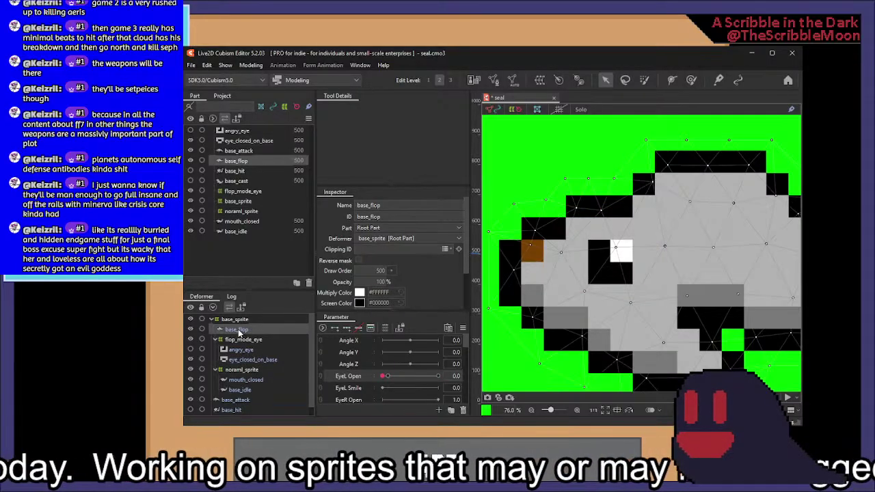
click(250, 360)
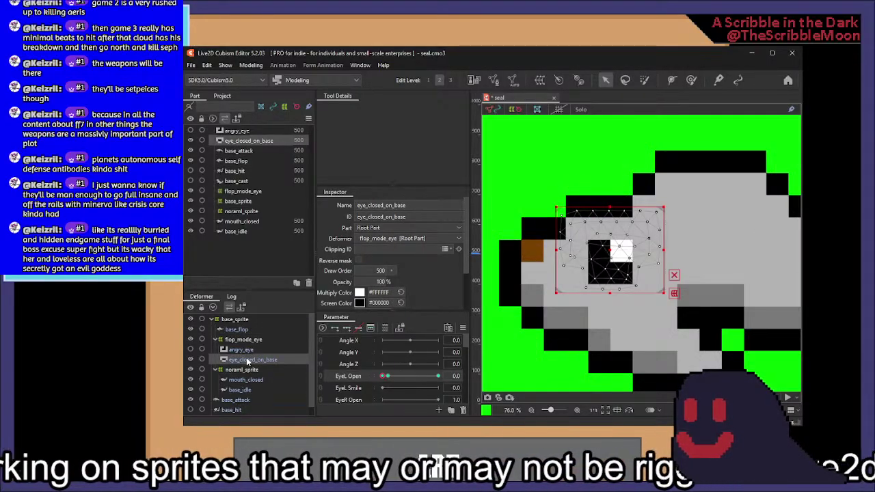
drag(614, 248, 549, 138)
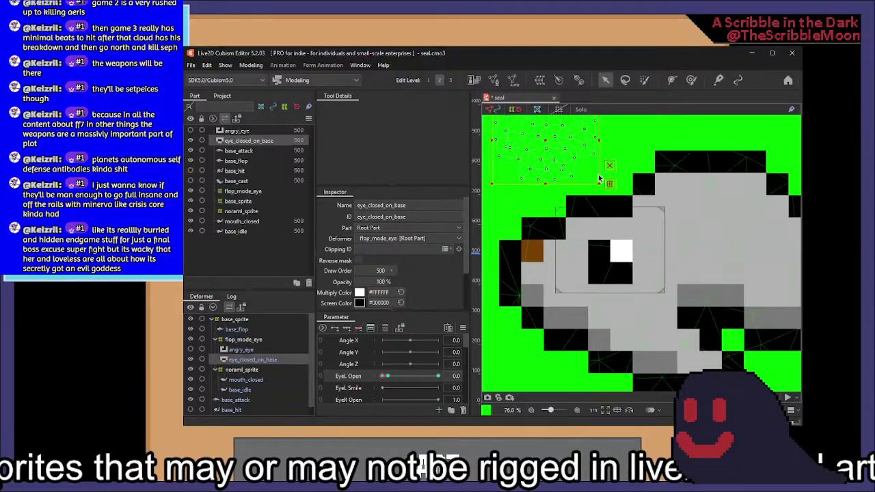
key(ctrl+z)
Select the flop_mode_eye deformer and set Breath to 0.6
click(246, 340)
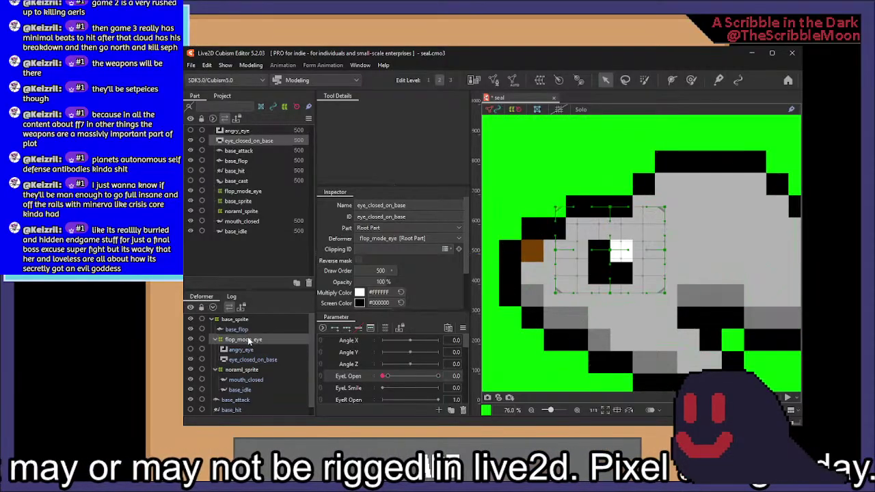
scroll(453, 365, down, 10)
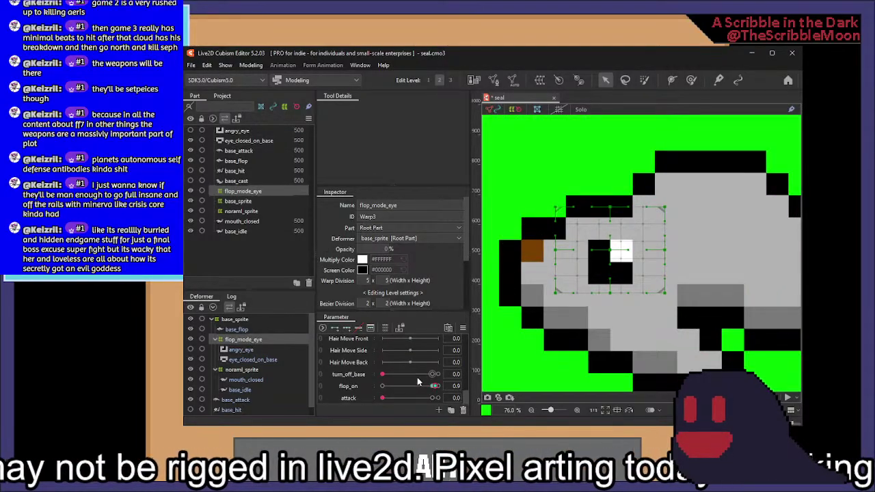
scroll(418, 381, up, 6)
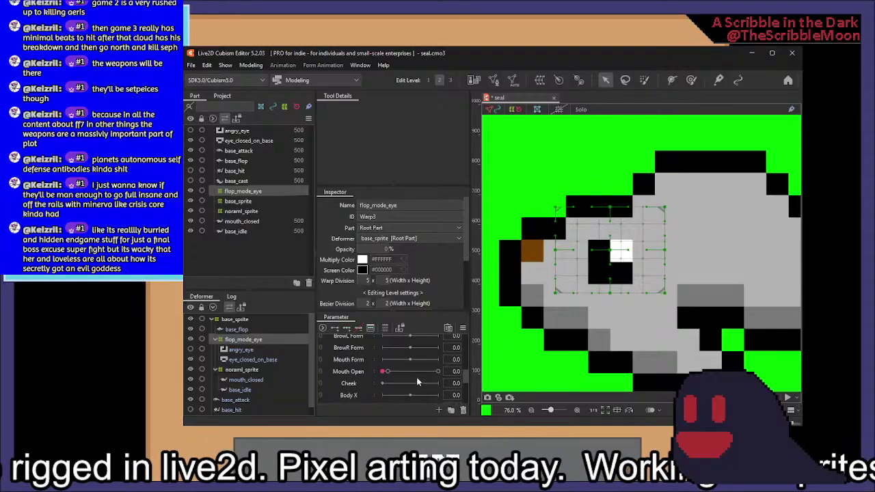
scroll(417, 380, down, 3)
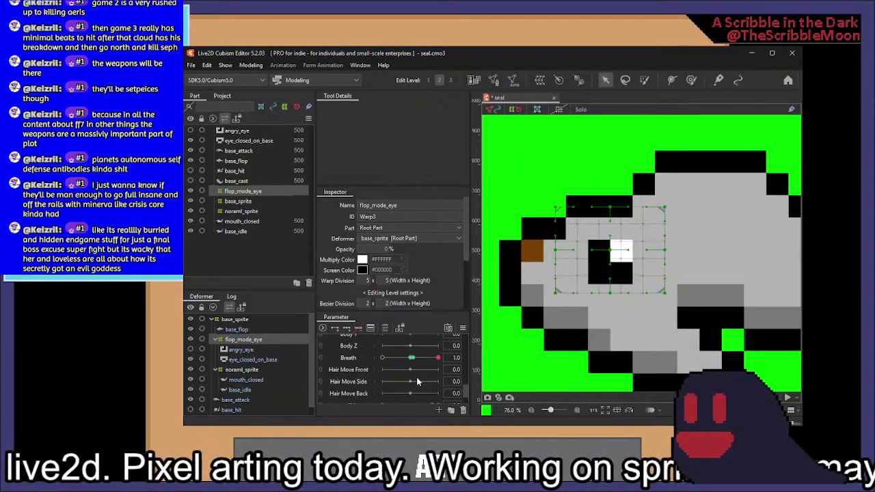
click(417, 359)
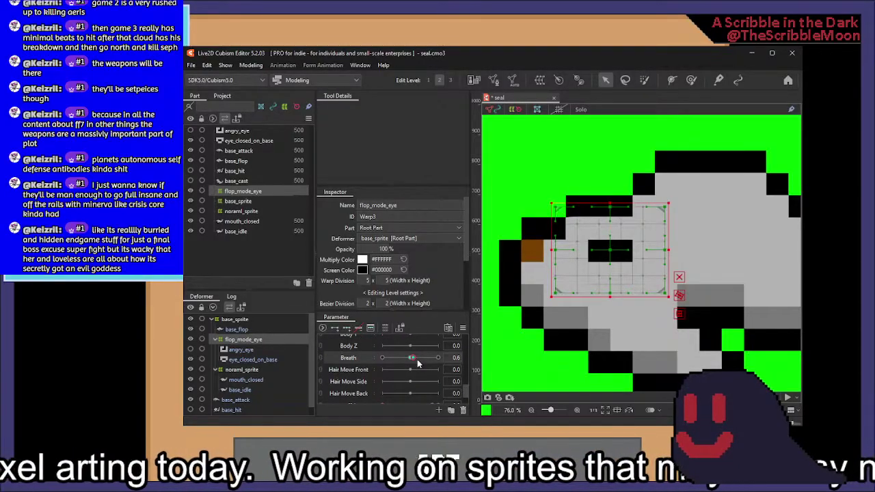
Compare the closed eye's placement on the seal between Breath 0.5 and 0.6
scroll(383, 362, down, 2)
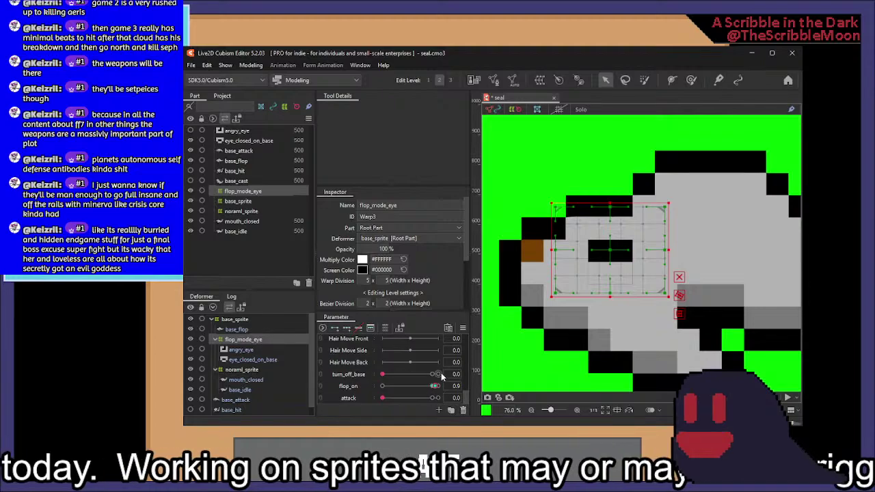
scroll(411, 381, up, 2)
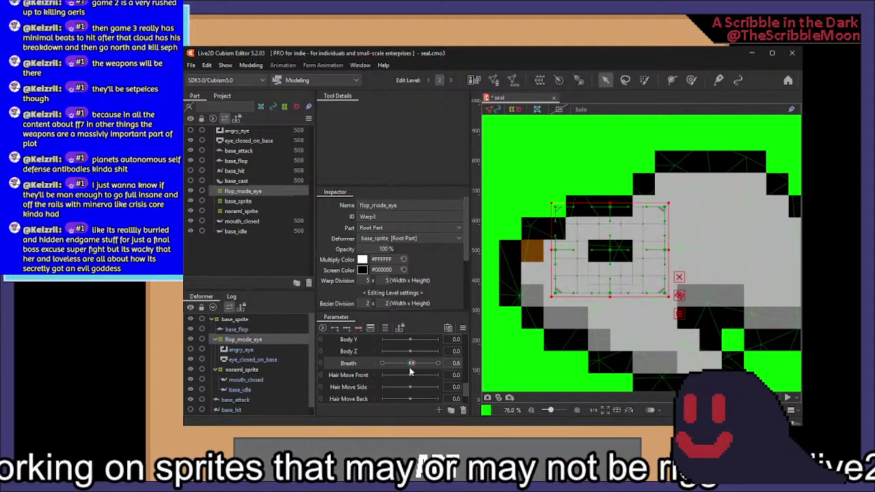
click(410, 363)
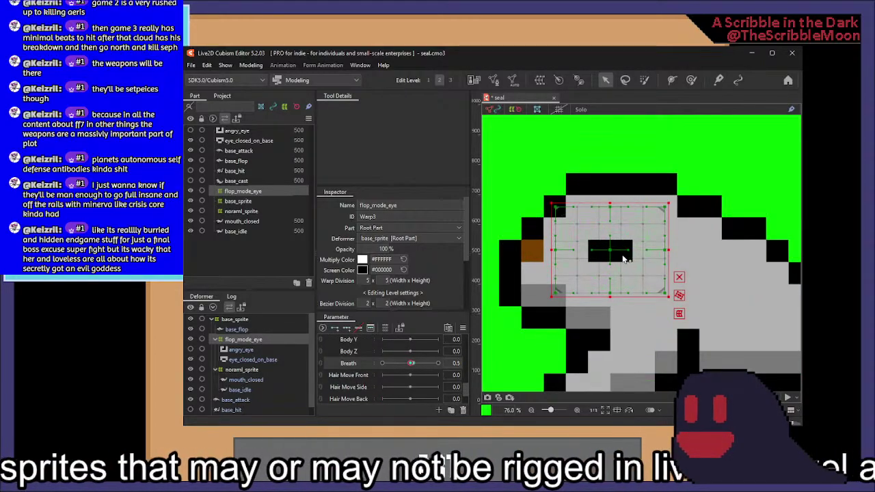
scroll(525, 334, down, 5)
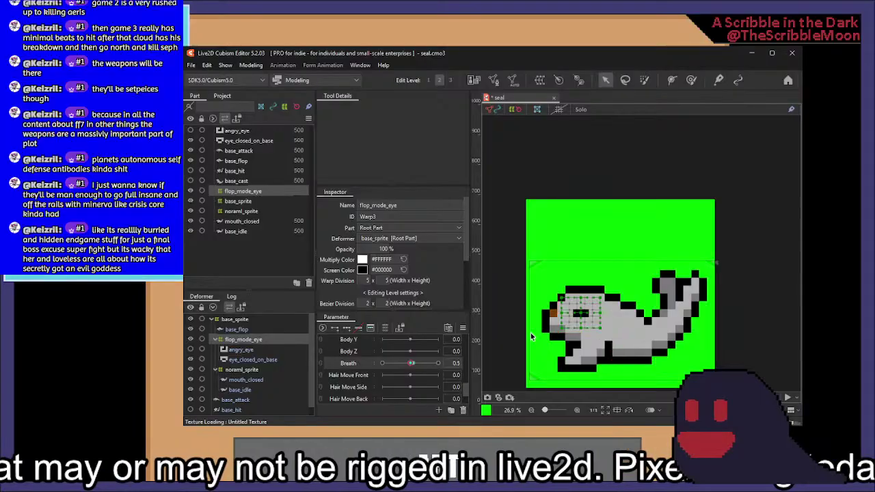
click(420, 365)
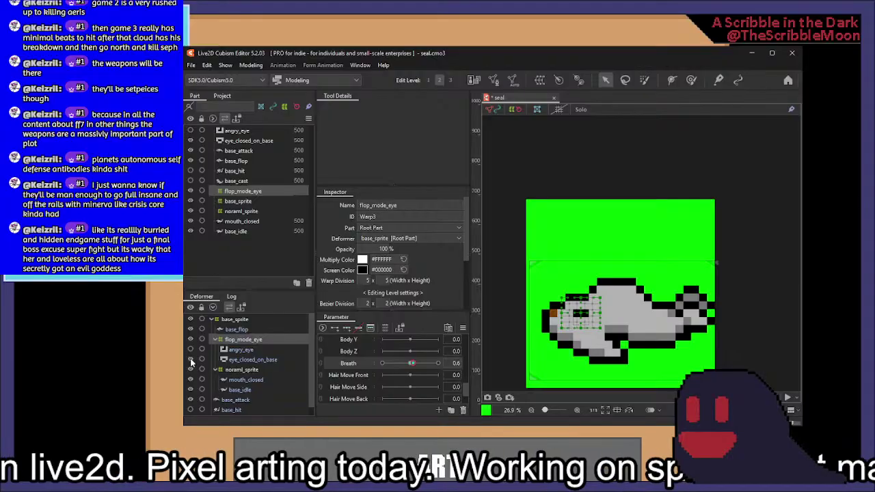
Try shifting the flop_mode_eye deformer slightly down at Breath 0.6, and undo the shift
scroll(571, 318, up, 5)
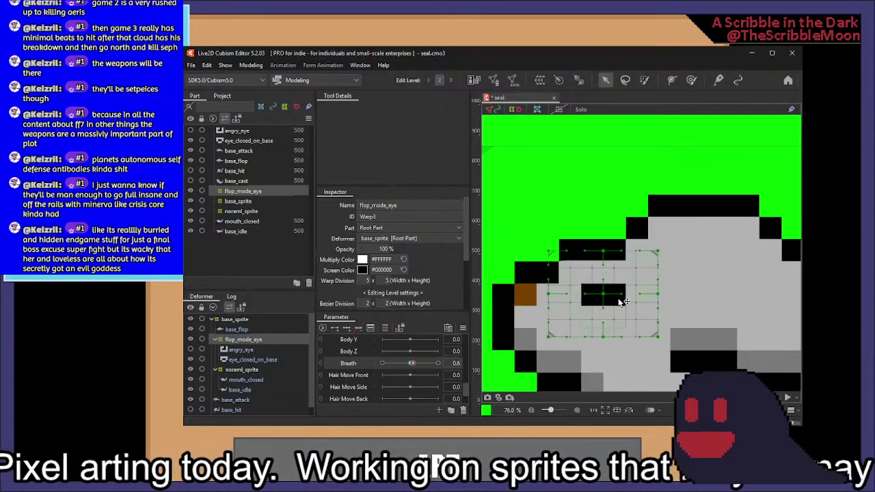
click(410, 362)
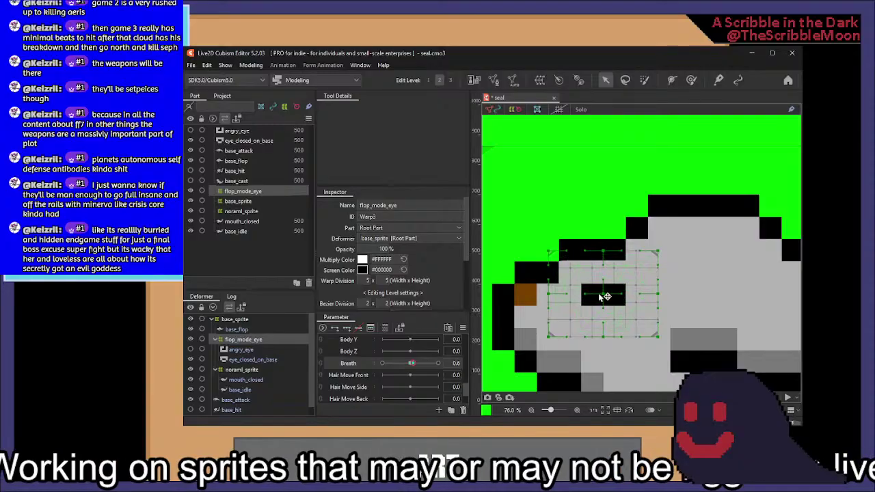
scroll(441, 379, down, 2)
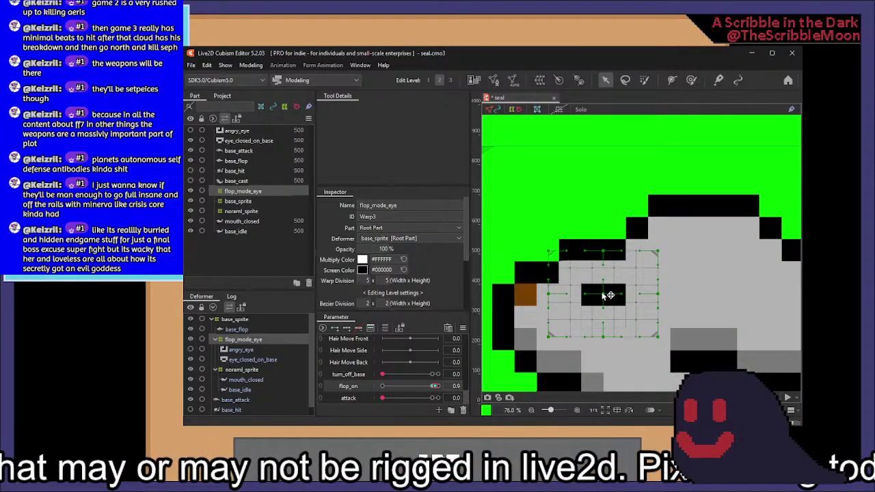
drag(608, 295, 607, 303)
key(ctrl+z)
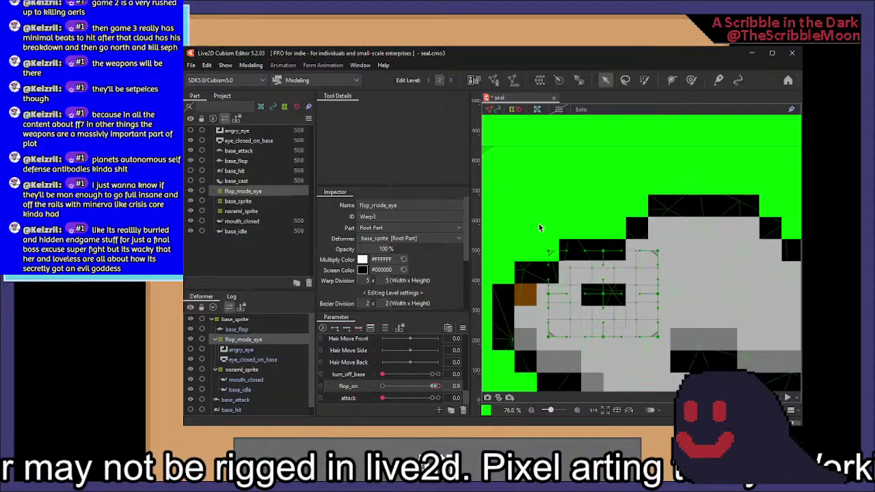
Move the flop_mode_eye deformer down by one sprite pixel at edit level 2, lining the closed eye up with the flop sprite
click(259, 343)
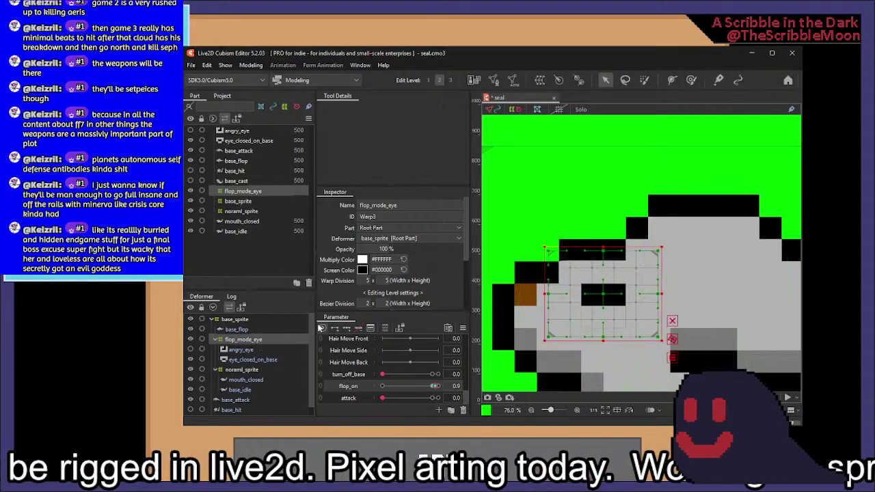
click(430, 79)
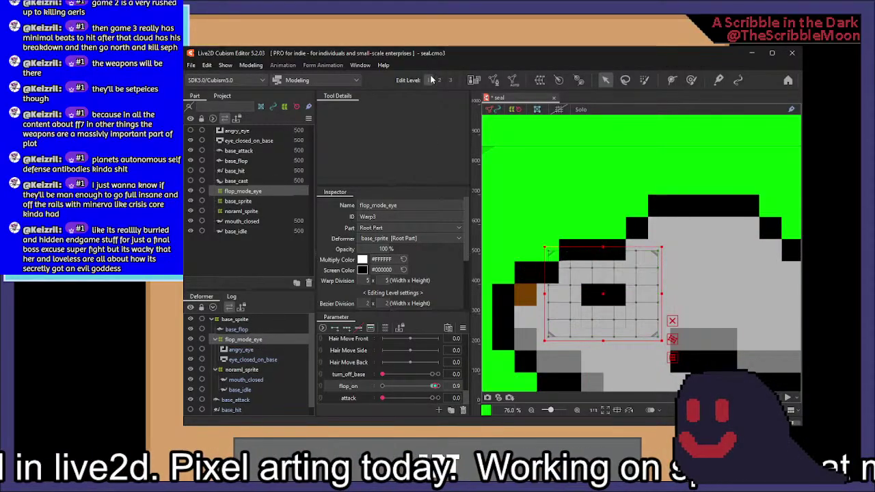
click(438, 80)
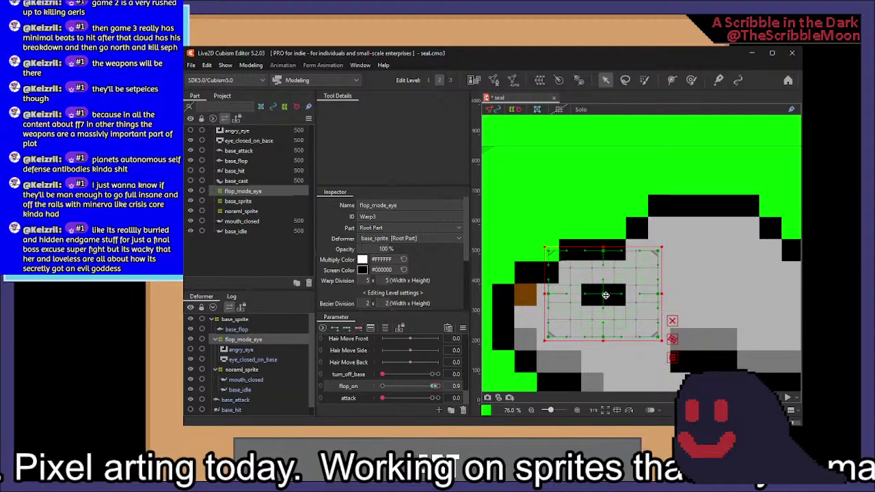
drag(605, 295, 649, 332)
scroll(615, 321, up, 5)
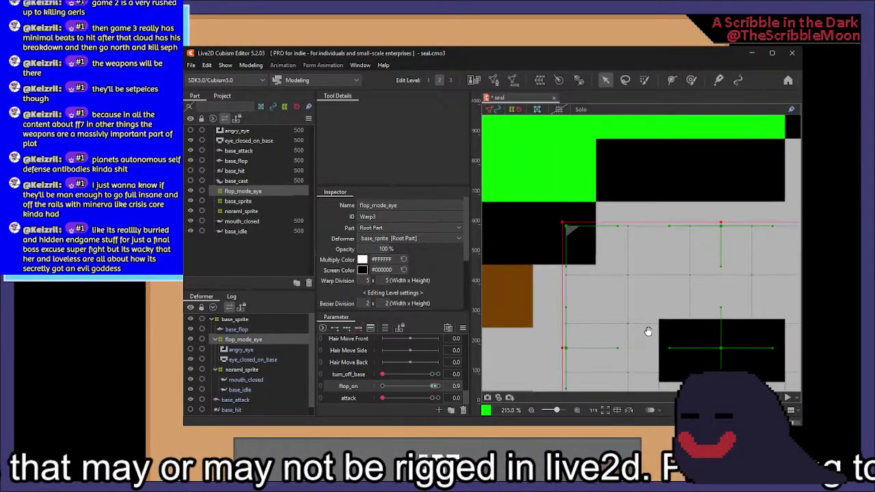
drag(724, 347, 682, 310)
scroll(682, 310, down, 5)
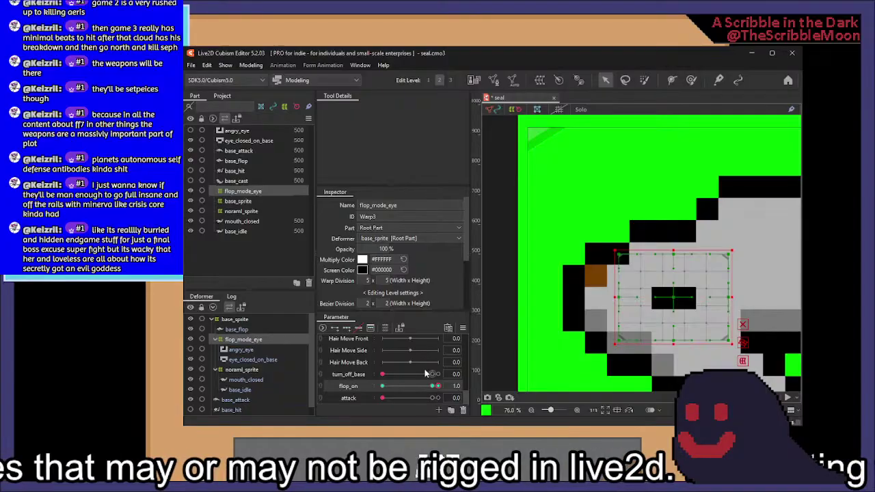
Key the flop_mode_eye deformer on Breath at 0, 0.5 and 1.0, and preview the seal in Physics Settings
scroll(426, 373, up, 1)
click(345, 364)
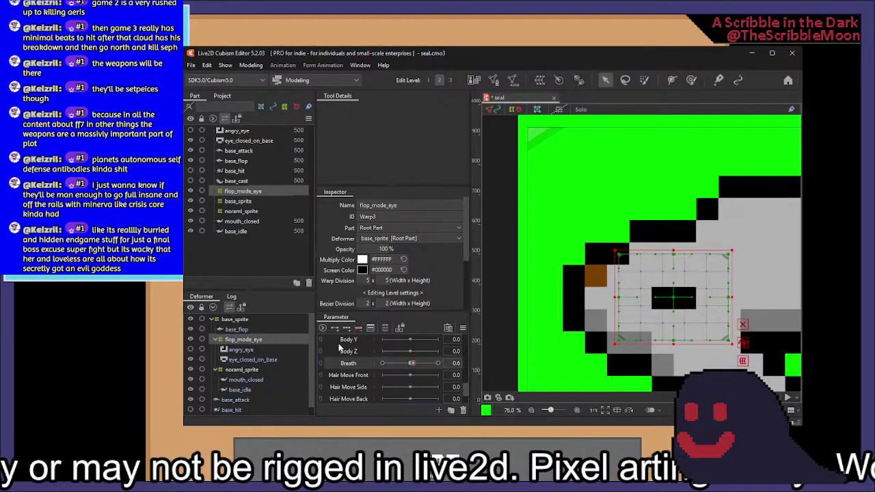
click(439, 363)
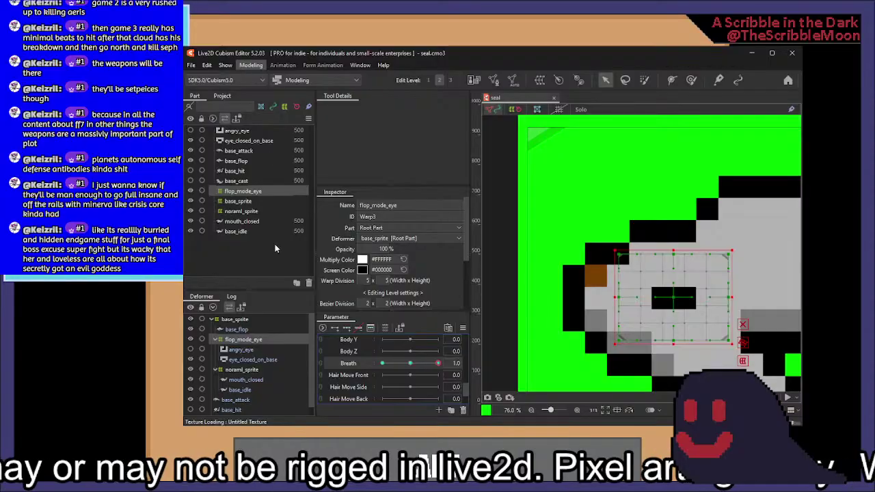
key(alt+Tab)
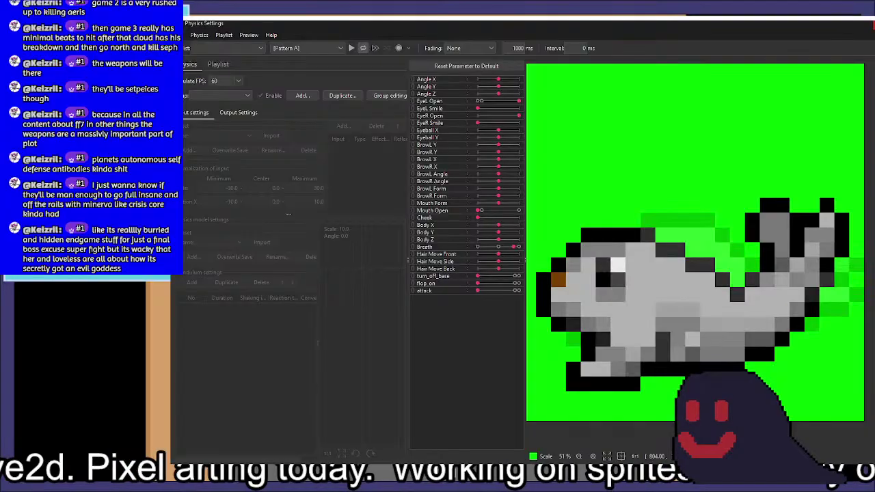
key(alt+Tab)
Select the base_flop mesh and set its opacity to 0% at Breath 0
scroll(431, 364, down, 1)
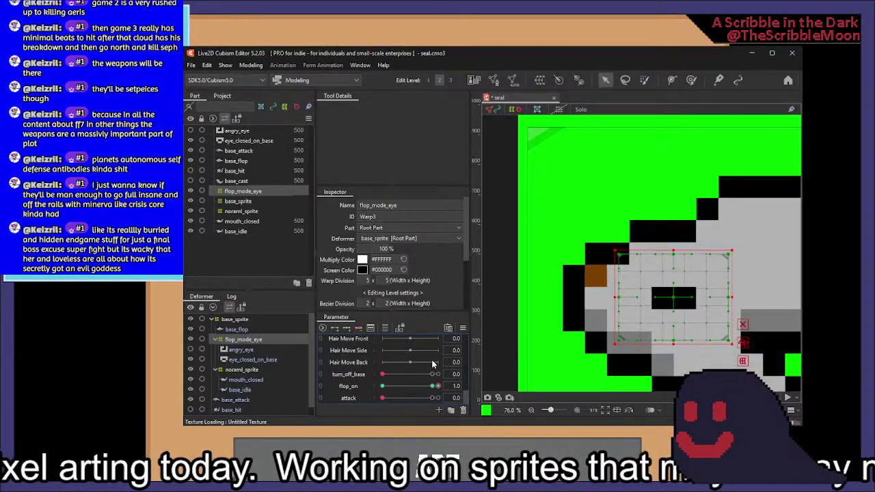
click(387, 388)
scroll(615, 276, down, 3)
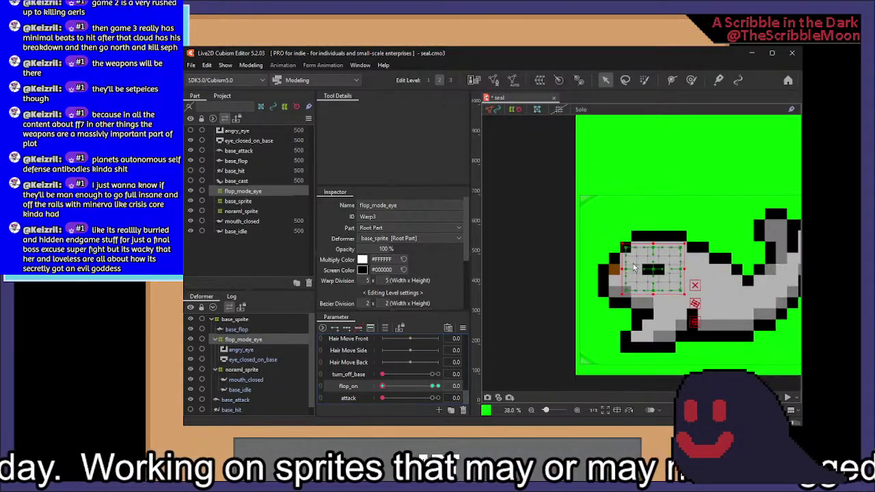
click(235, 329)
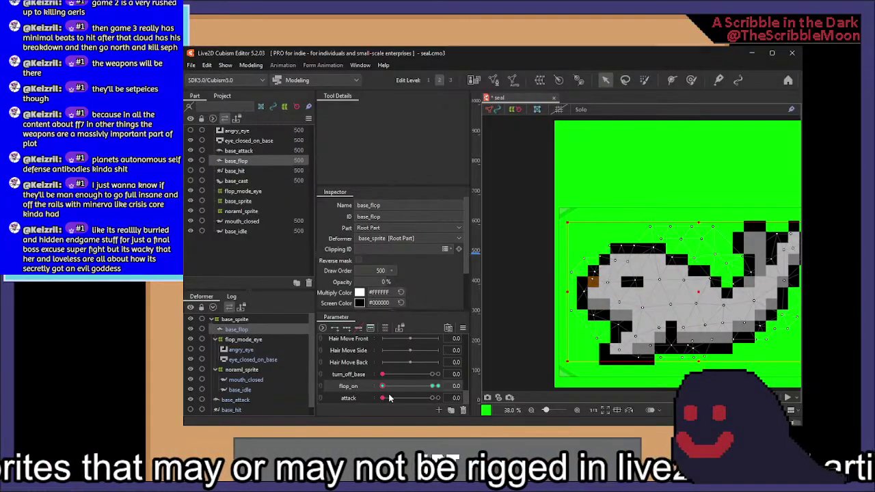
mouse_move(417, 386)
mouse_down()
mouse_move(434, 386)
mouse_move(417, 387)
mouse_up()
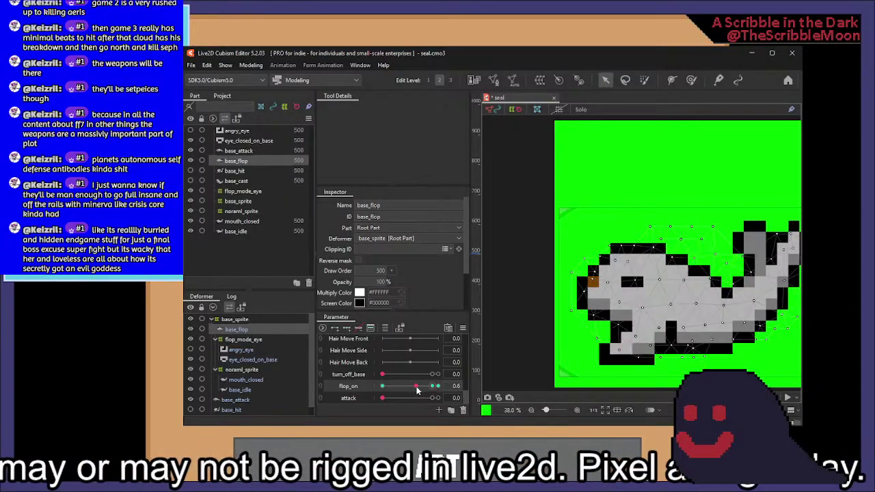
scroll(386, 377, up, 2)
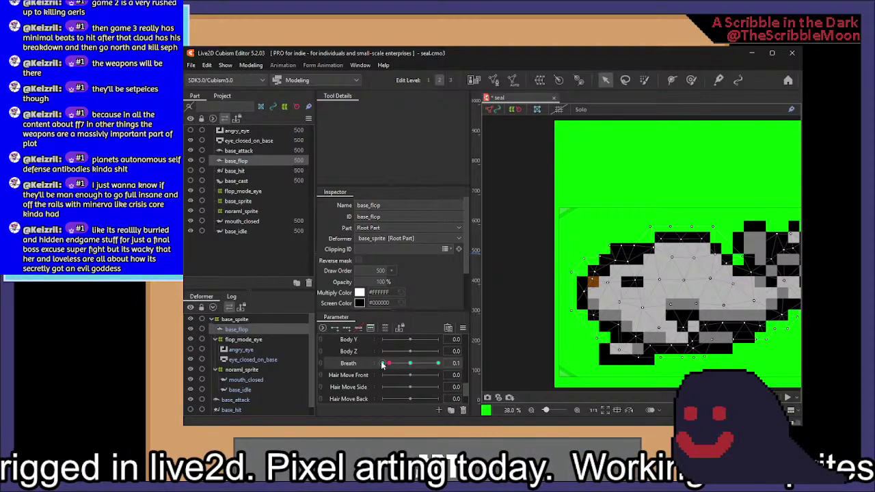
text(0)
key(Return)
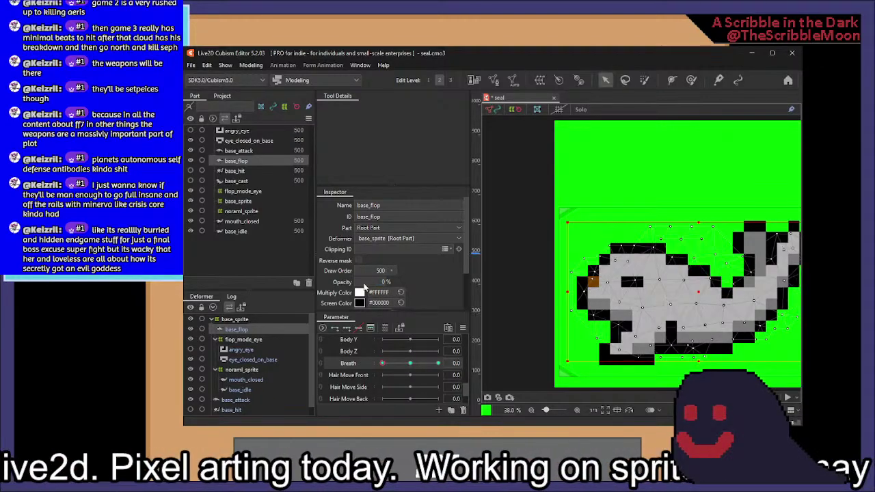
Try base_flop at 0% opacity at Breath 0.5, undo it, and check the seal in Physics Settings
click(395, 366)
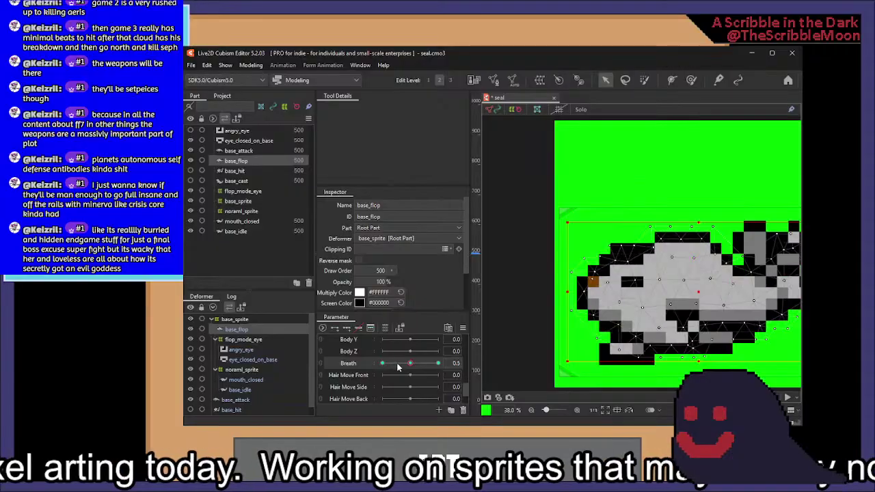
text(0)
key(Return)
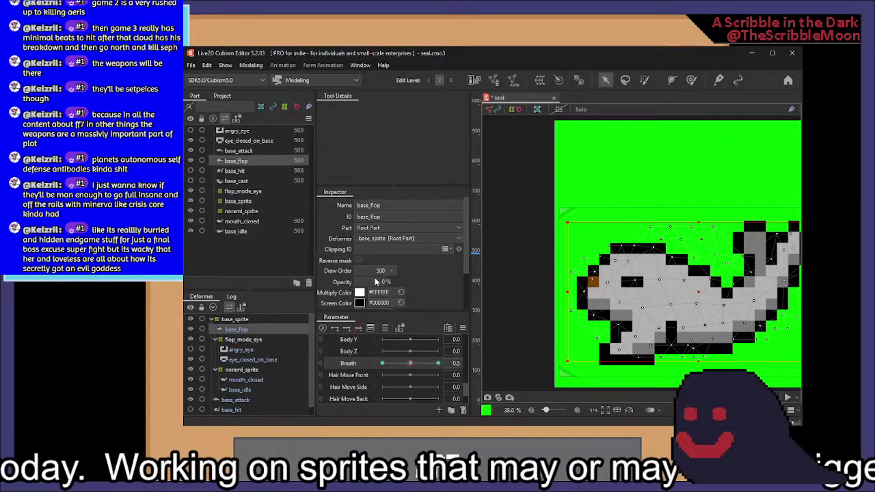
key(ctrl+z)
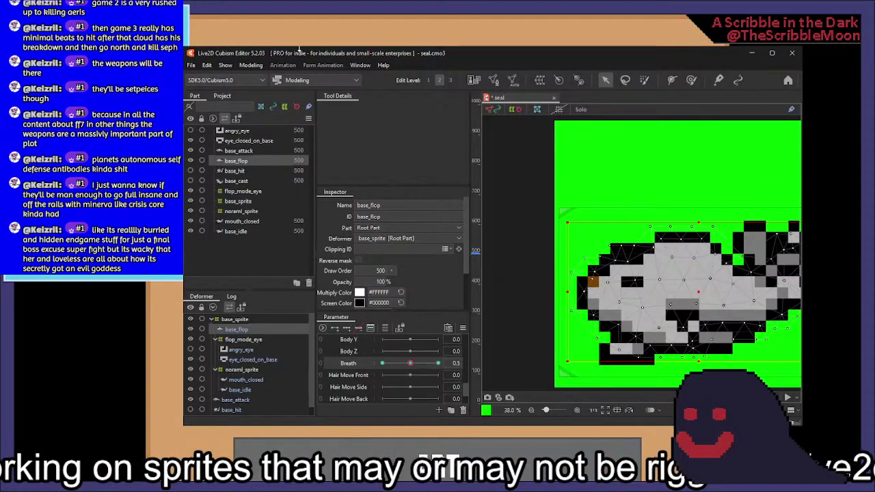
click(287, 267)
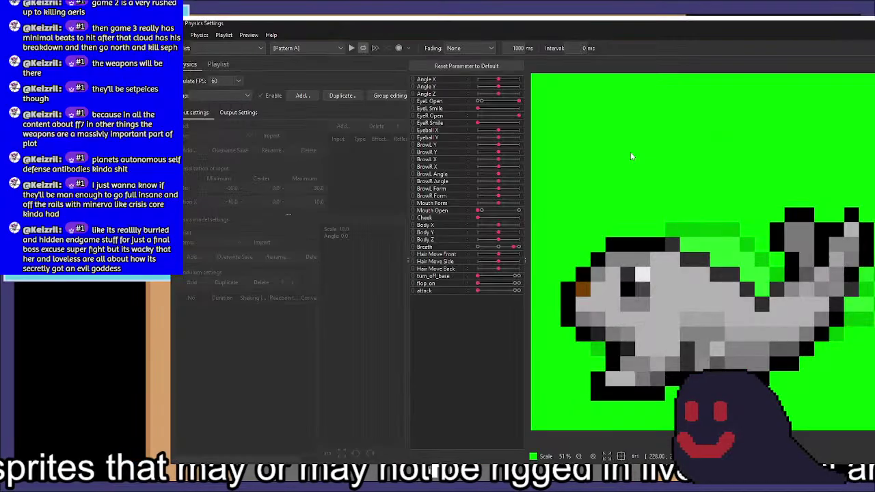
click(871, 25)
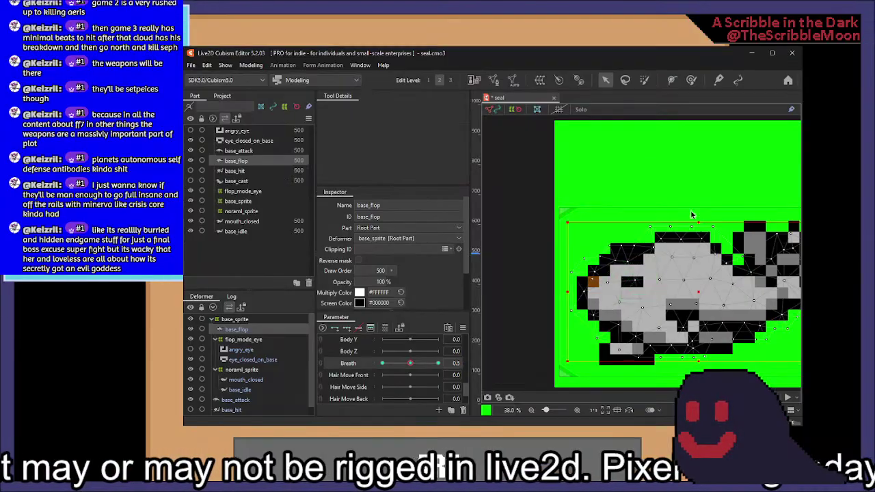
Set the base_flop mesh's opacity to 0% at Breath 0.5
click(435, 362)
click(420, 361)
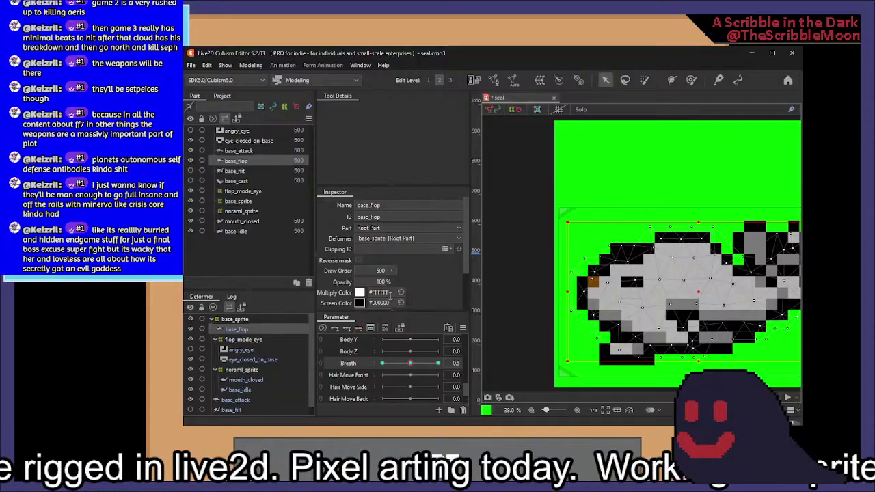
click(382, 282)
text(0)
key(Return)
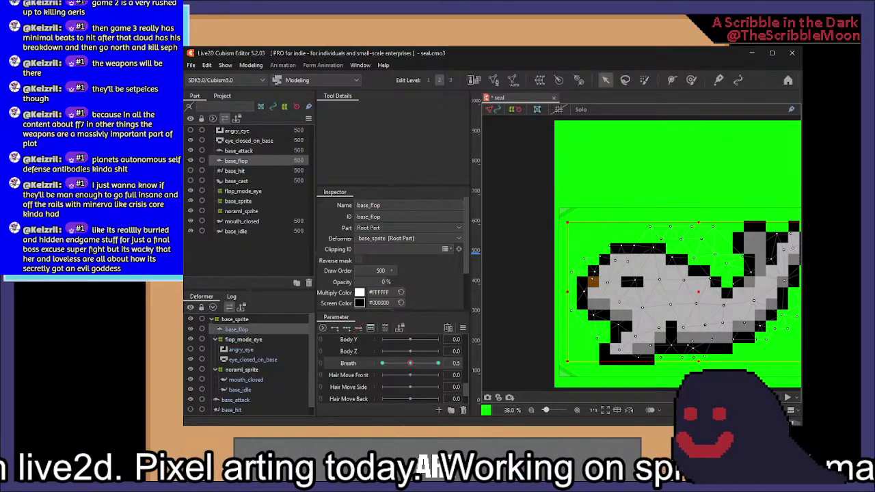
Raise flop_on from 0 and check the base_flop mesh's opacity at Breath 0.5 and 1.0
scroll(413, 379, down, 3)
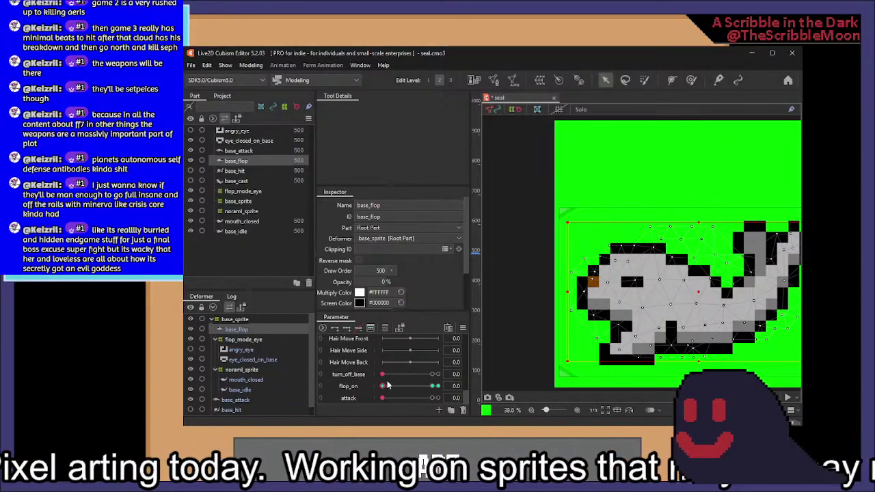
click(413, 387)
scroll(405, 369, up, 9)
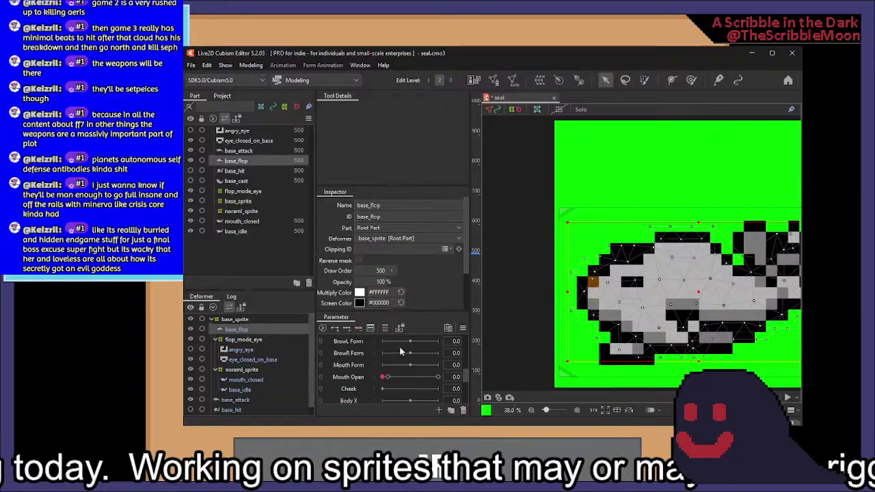
scroll(397, 362, down, 3)
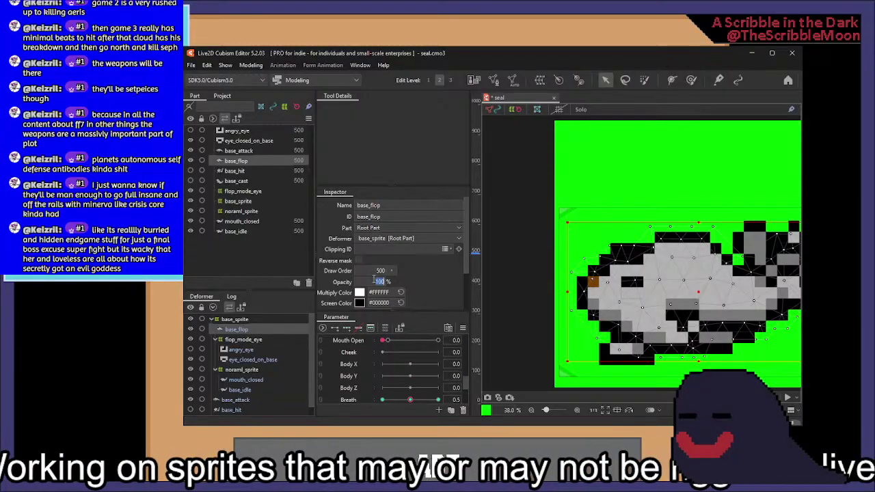
key(Return)
click(437, 400)
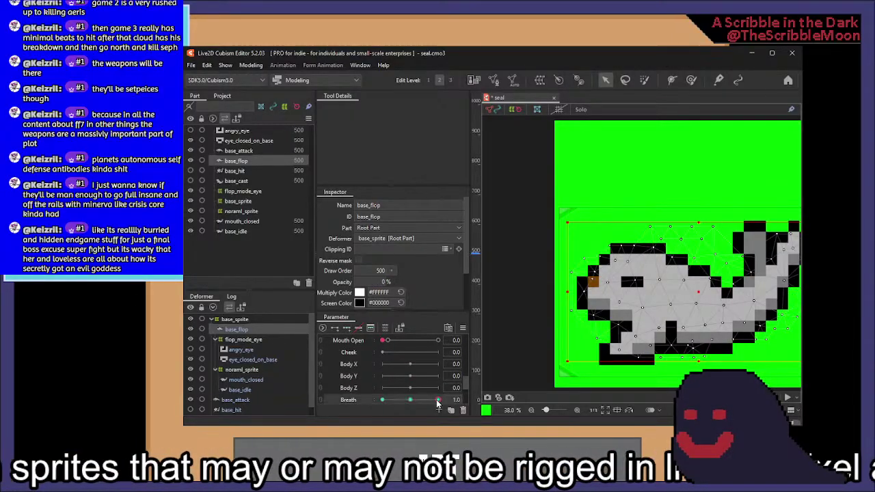
Set base_flop's opacity to 0% at both Breath 0 and Breath 0.5 for the raised flop_on value
click(393, 399)
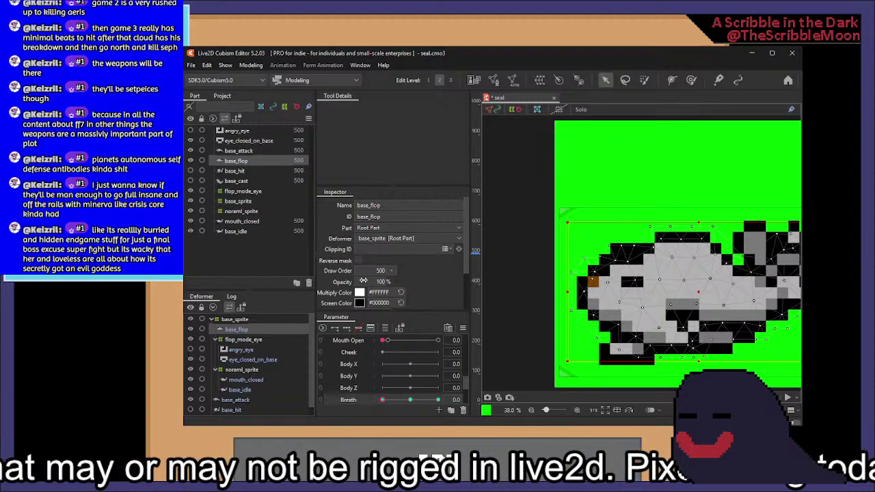
click(362, 281)
text(0)
key(Return)
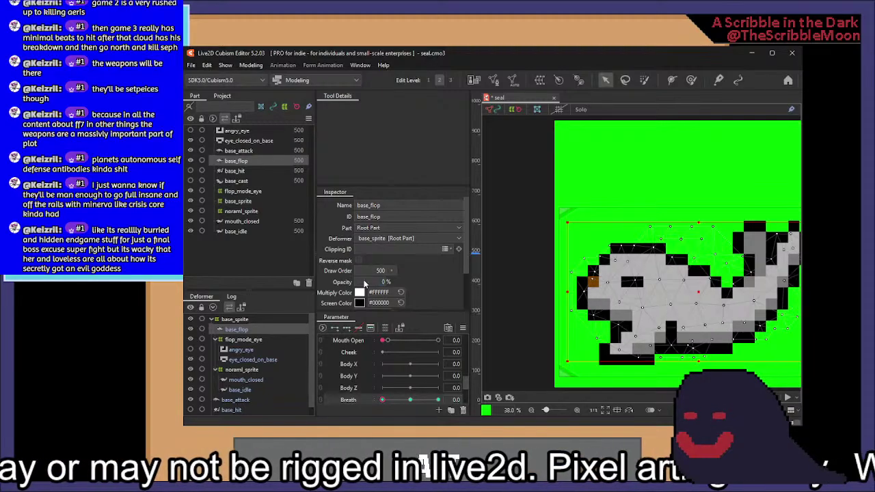
click(405, 401)
text(00)
key(Return)
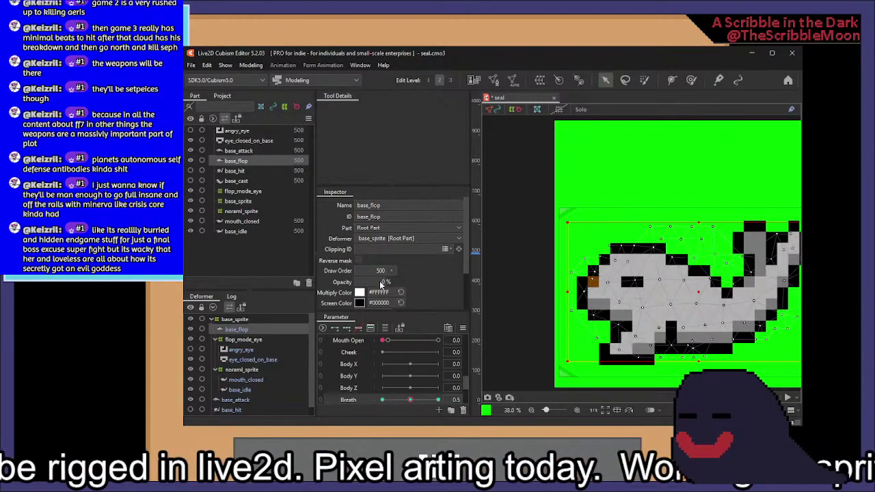
Set flop_on to 1.0 and compare base_flop's visibility at Breath 1.0, 0 and 0.5
scroll(406, 368, down, 5)
click(438, 388)
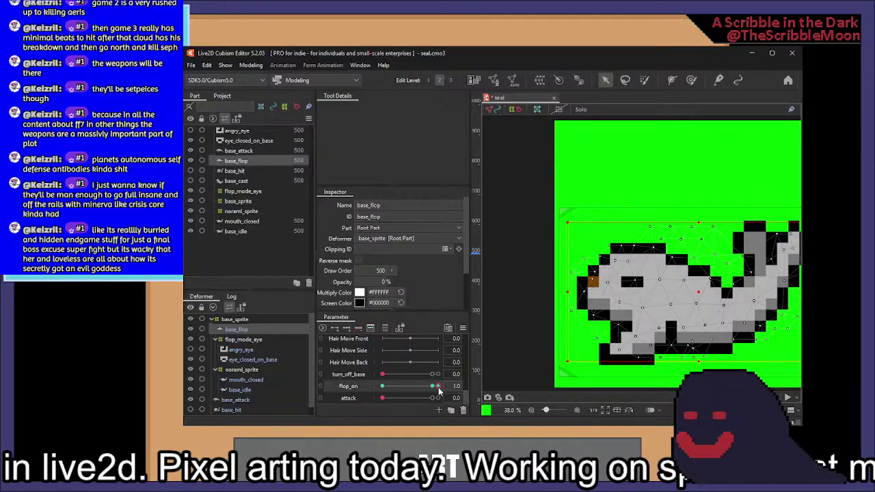
scroll(400, 382, up, 5)
click(430, 400)
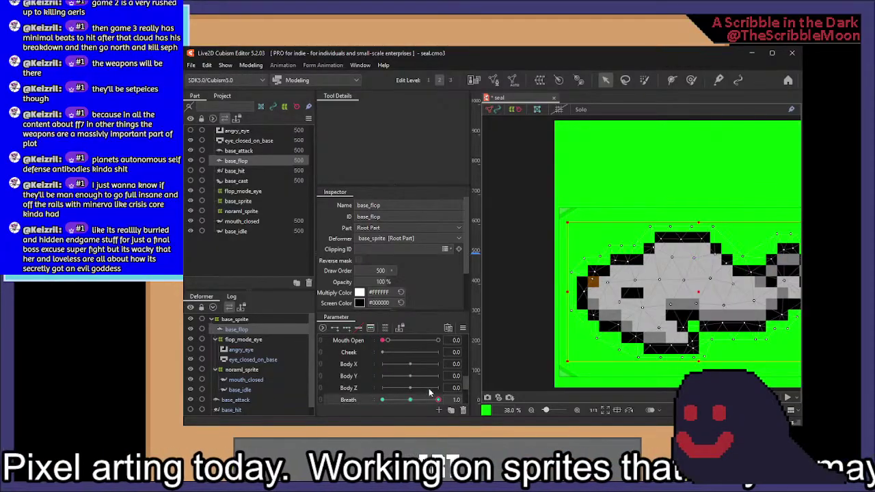
scroll(430, 369, down, 3)
click(384, 363)
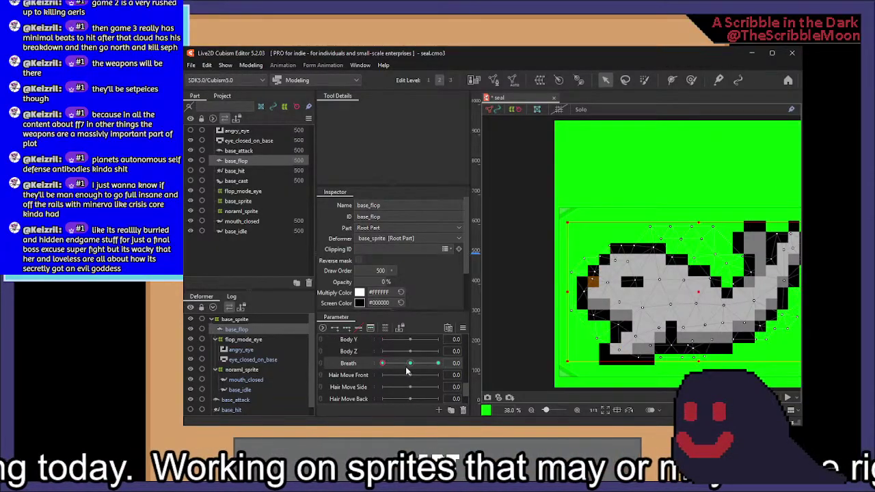
click(410, 364)
scroll(413, 373, down, 3)
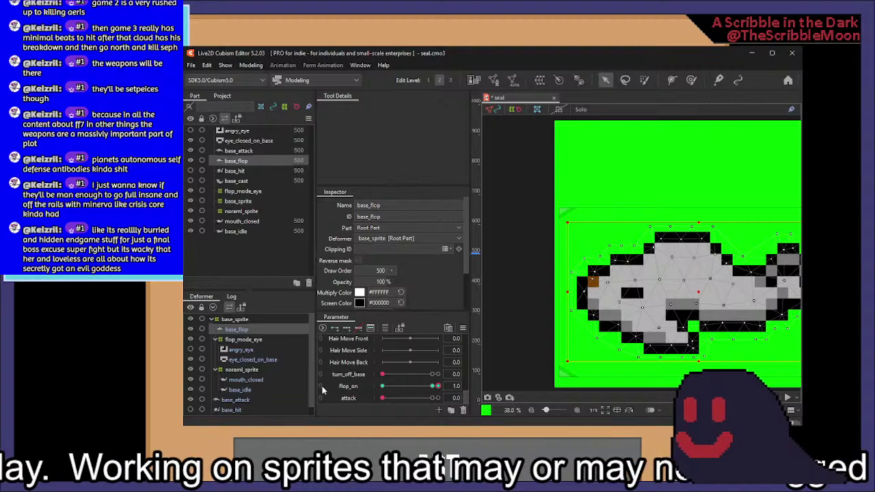
Select the base_sprite deformer and add a new parameter named hit after attack
click(218, 319)
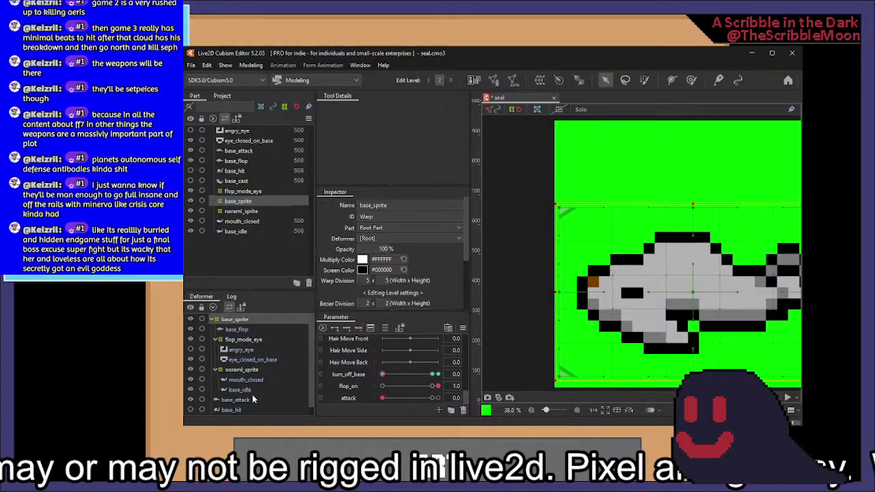
scroll(235, 408, down, 1)
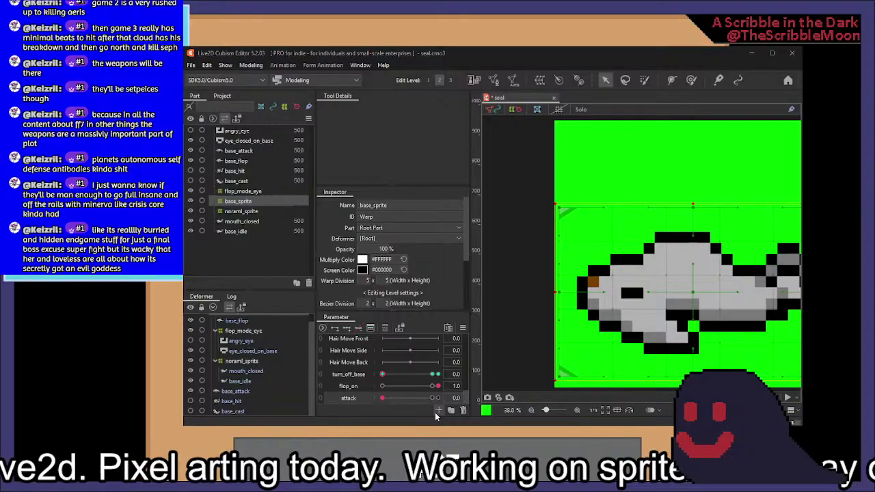
click(472, 291)
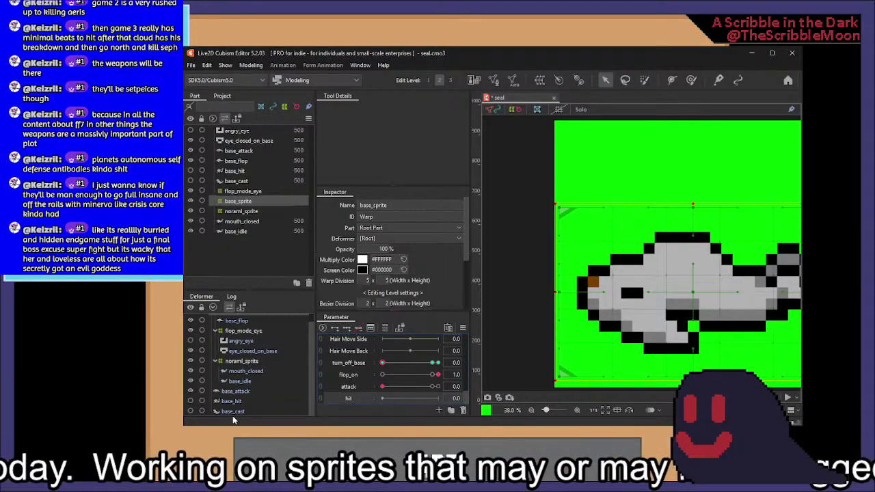
Key the base_hit mesh on the hit parameter with 0% opacity at hit 0.9, and check it at hit 0.3
click(246, 402)
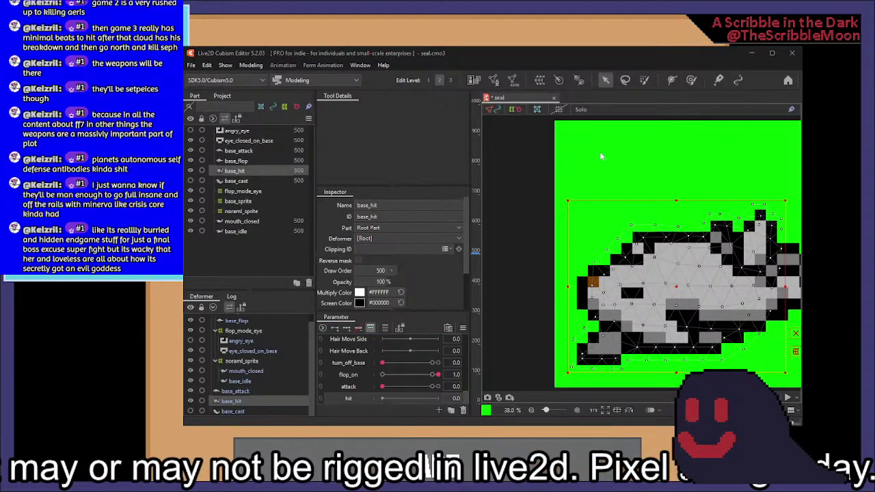
click(433, 399)
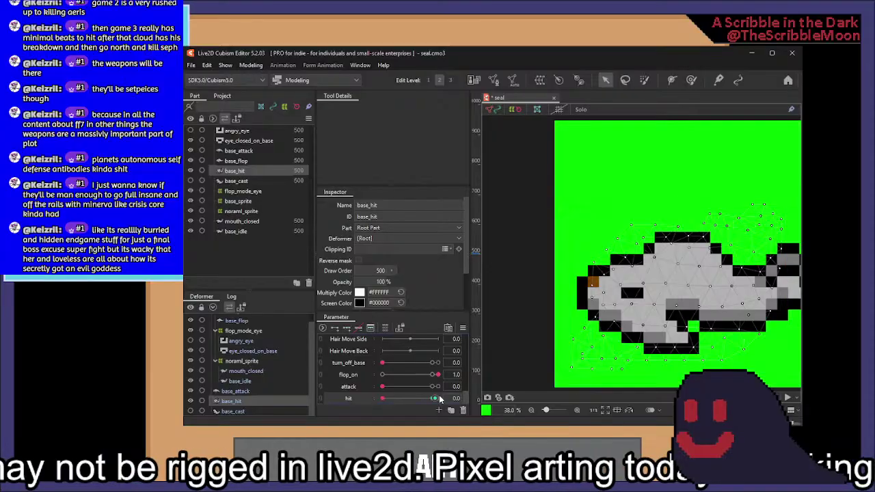
click(370, 291)
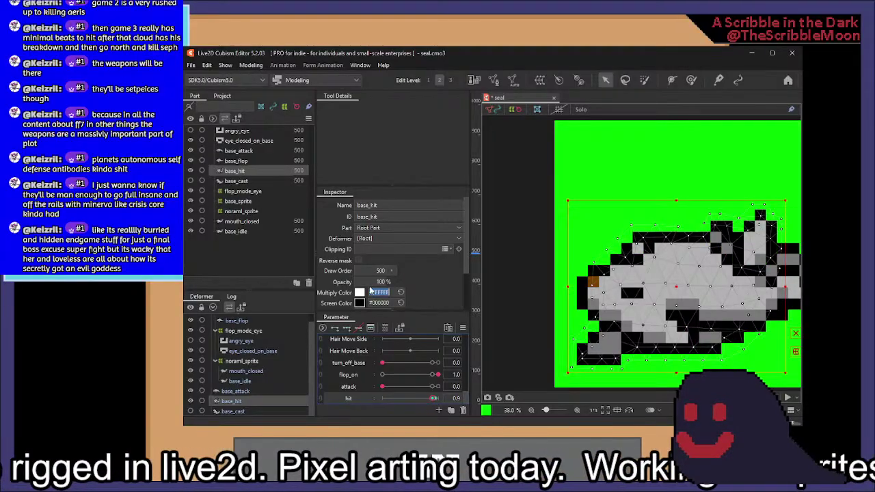
click(370, 282)
text(0)
key(Return)
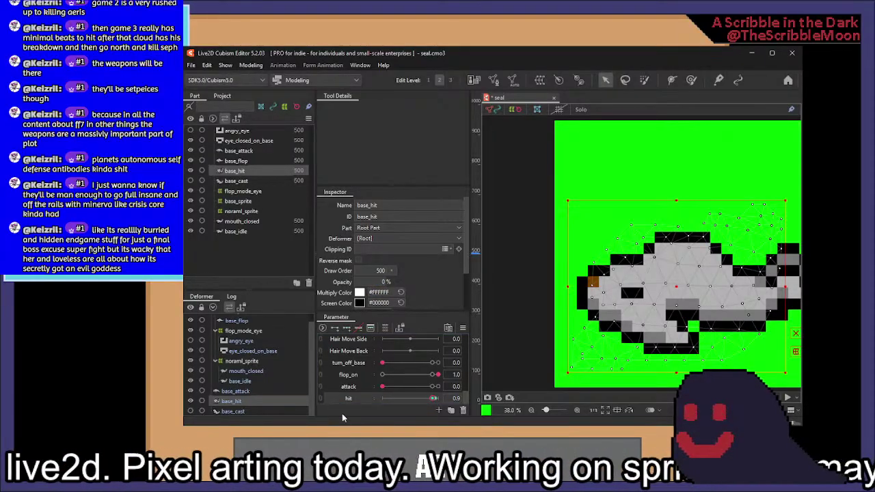
key(ctrl+z)
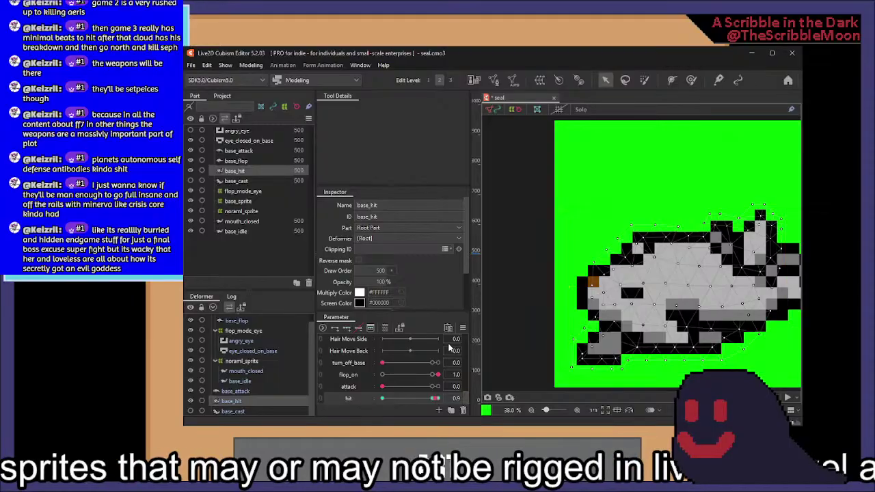
click(402, 399)
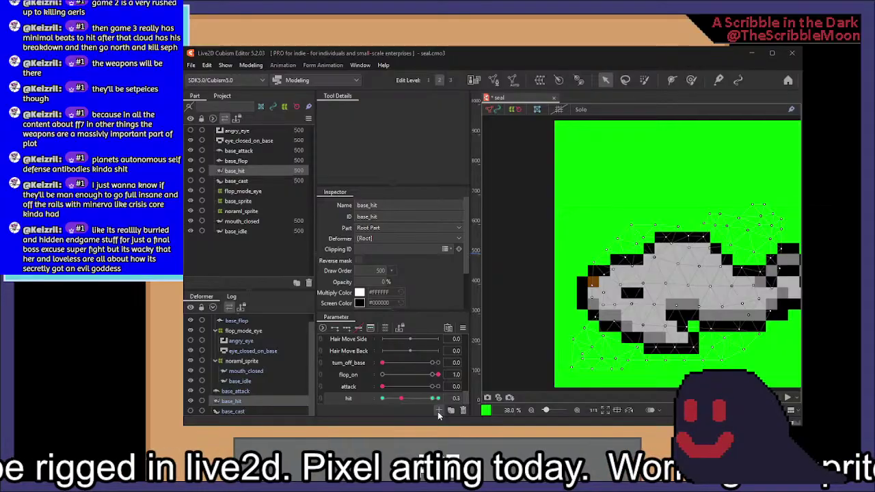
Add a new parameter named cast and select the base_cast mesh with cast raised to 0.9
click(467, 283)
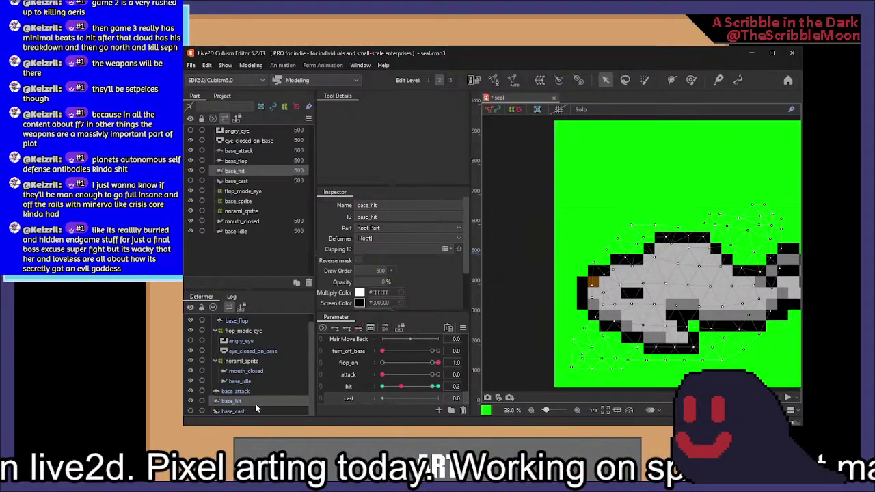
click(239, 412)
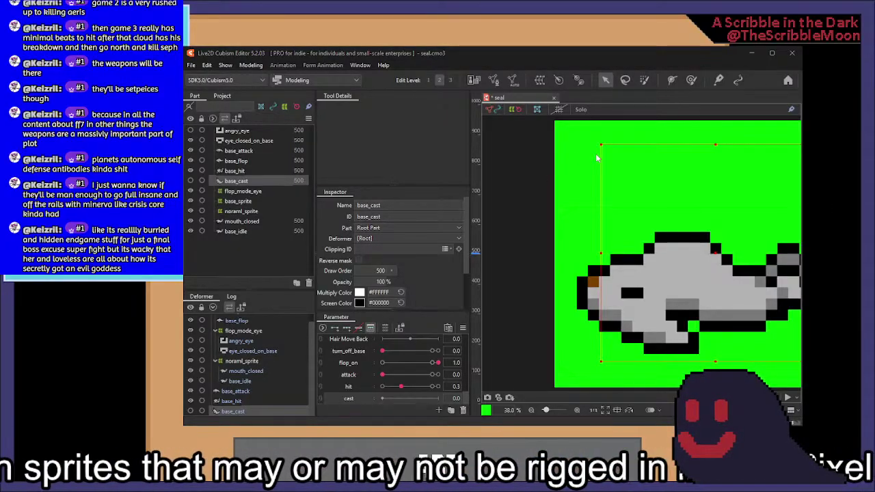
click(434, 399)
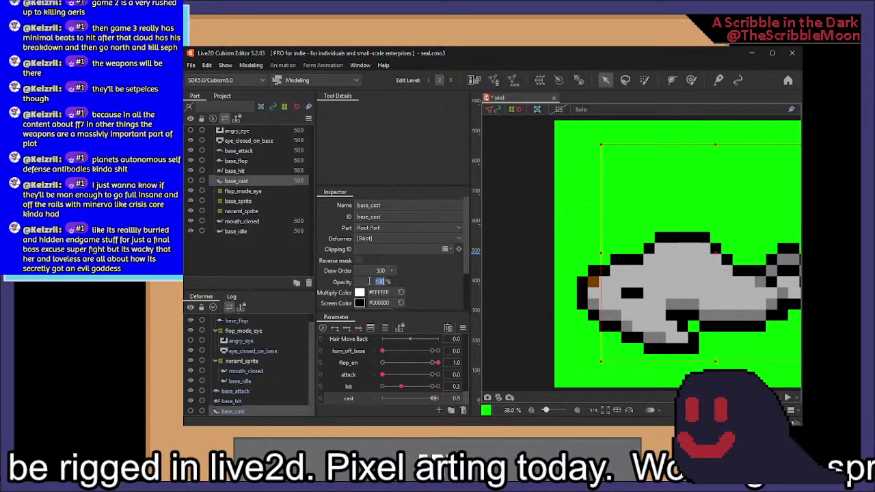
double_click(380, 281)
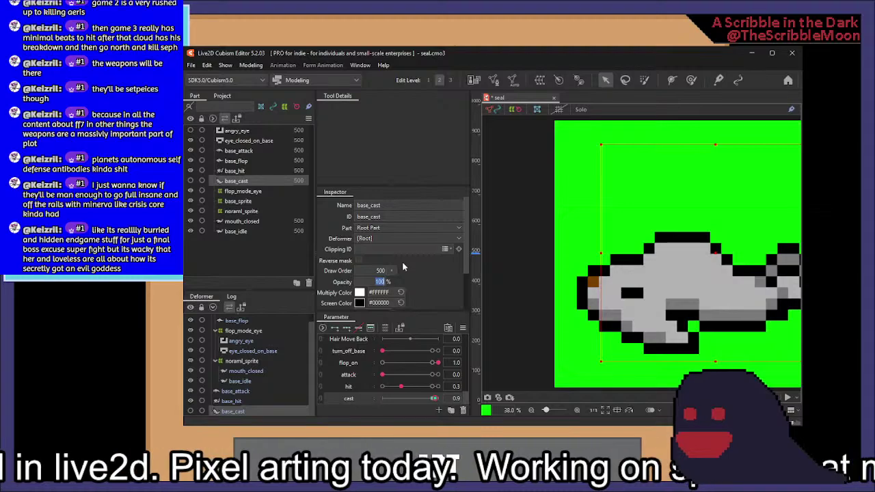
click(430, 400)
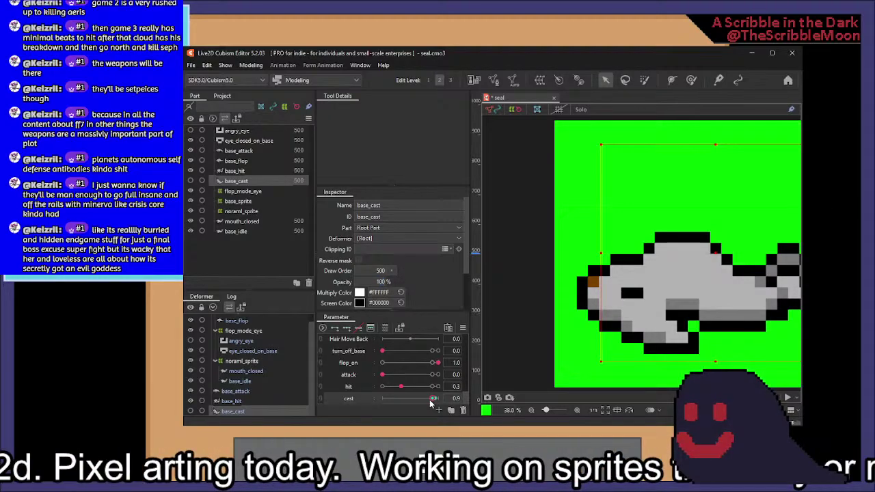
click(371, 284)
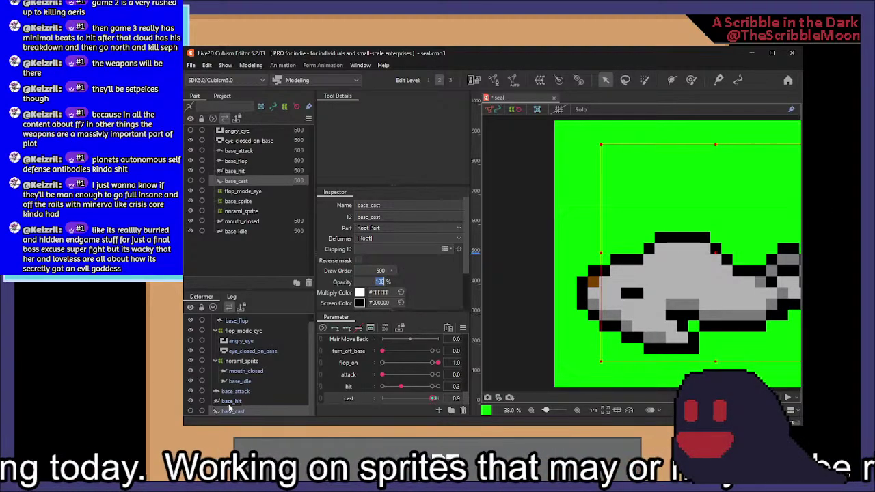
Make the base_cast mesh visible and set its opacity to 0% at cast 0.9
click(191, 411)
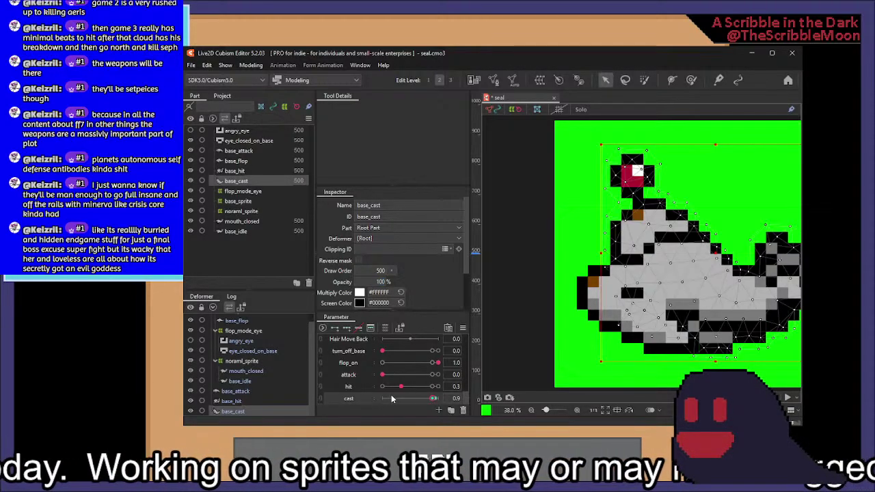
click(369, 283)
text(0)
key(Return)
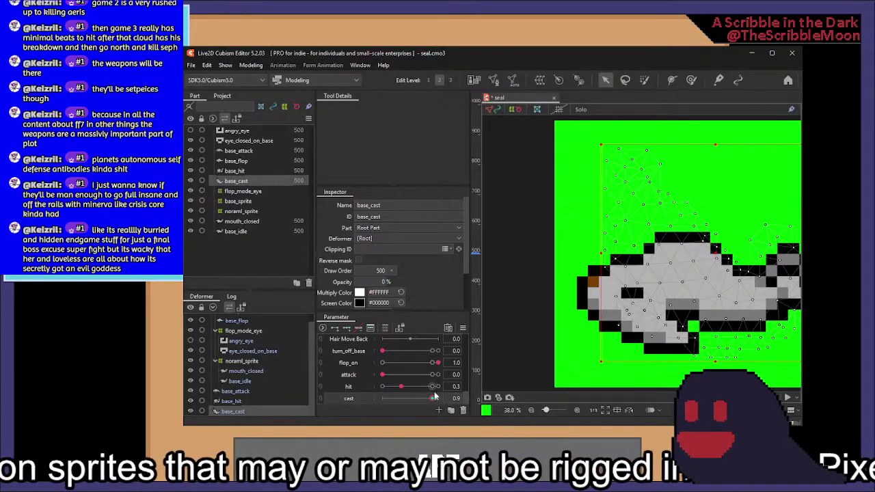
Add the remaining key points for base_cast on the cast parameter and set cast to 1.0
click(435, 399)
click(378, 280)
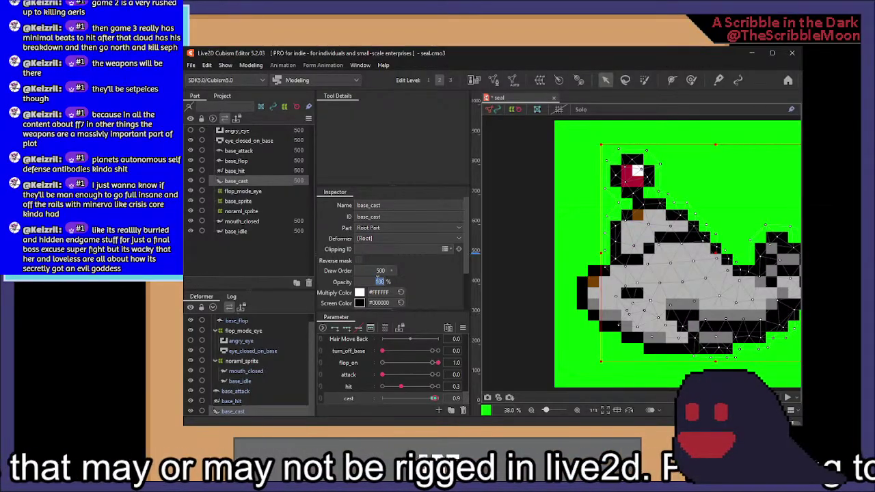
click(335, 328)
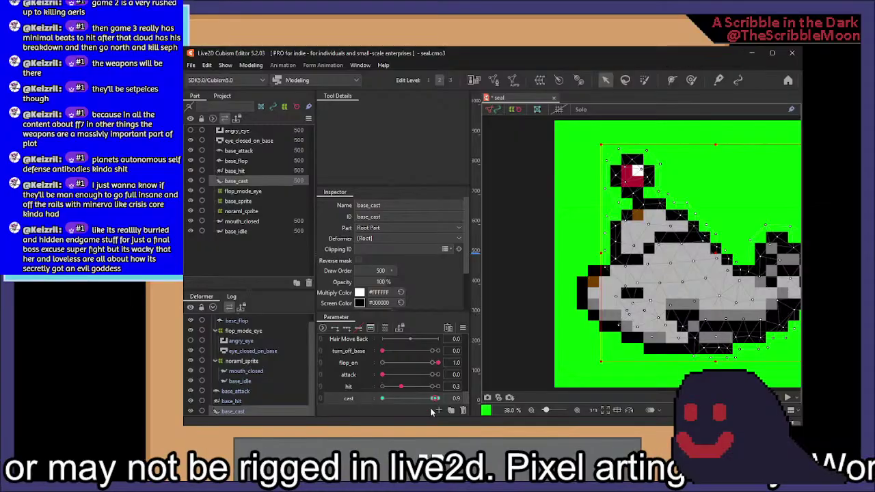
click(437, 400)
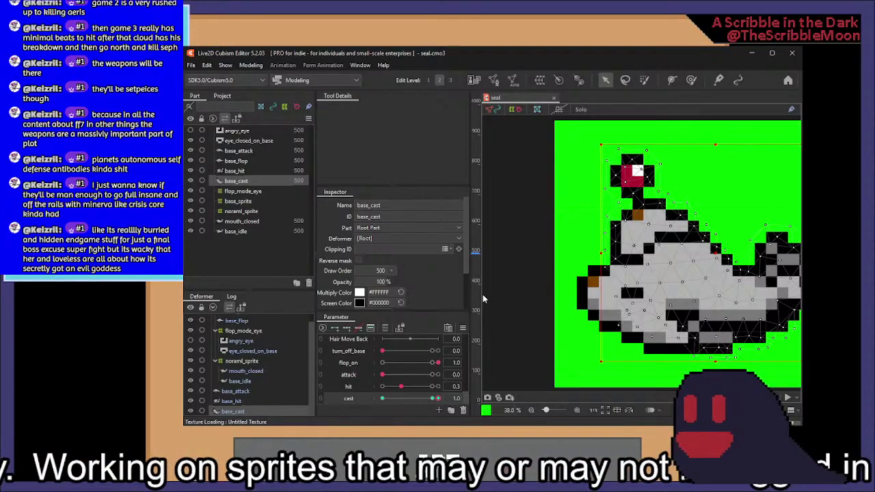
Test the sprite switching by varying flop_on and turn_off_base, comparing cast at 1.0 and 0
scroll(520, 229, down, 2)
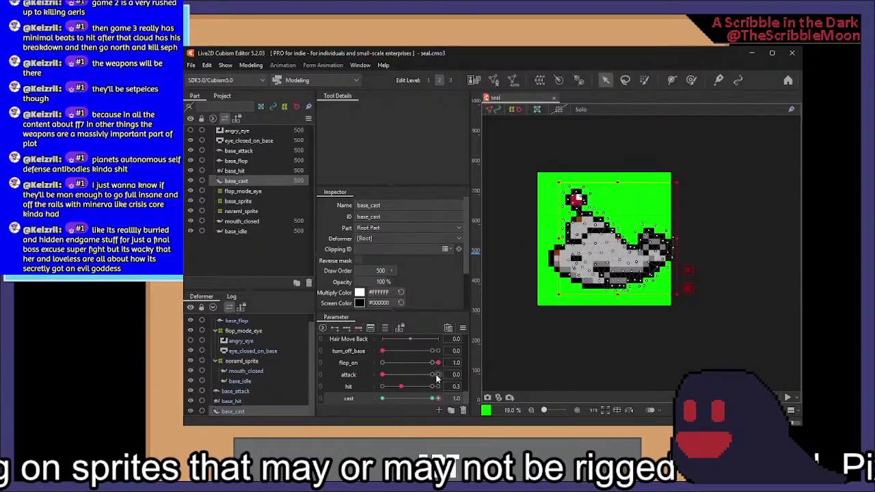
click(386, 363)
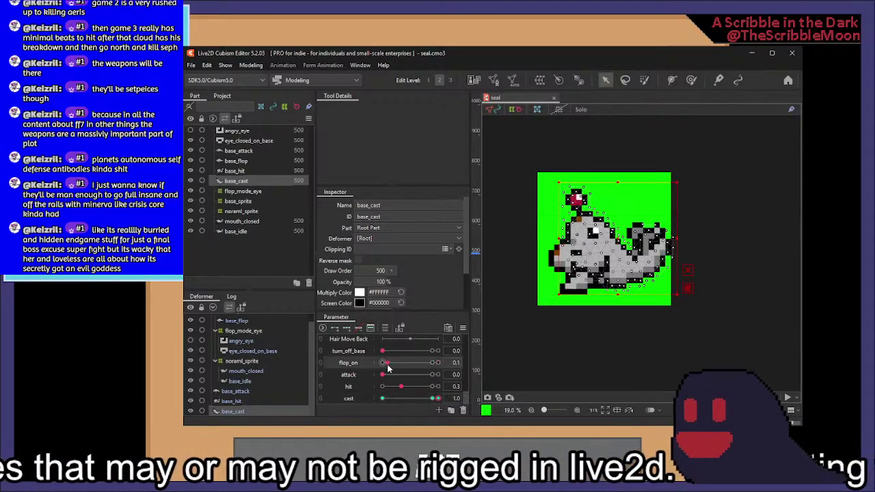
drag(354, 364, 451, 361)
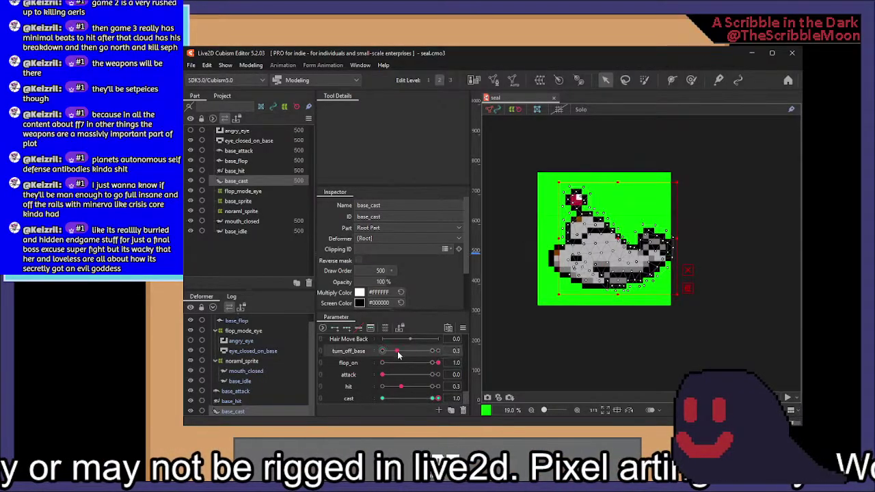
drag(399, 352, 353, 366)
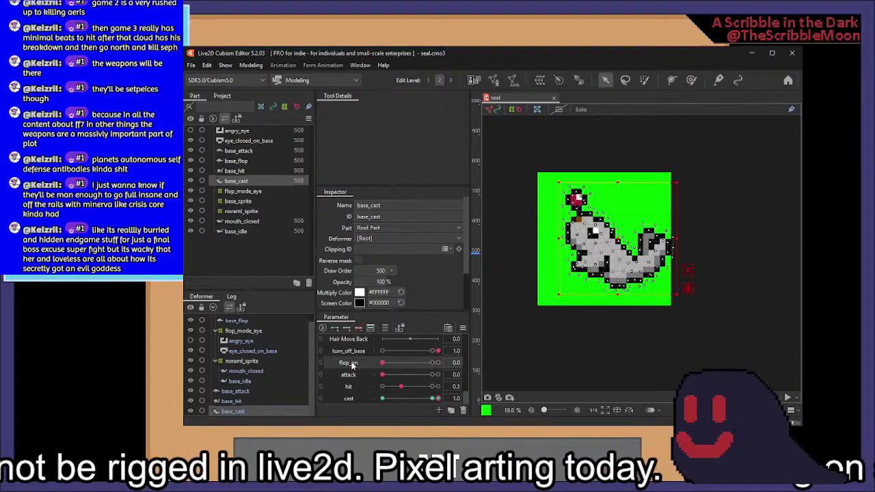
click(381, 399)
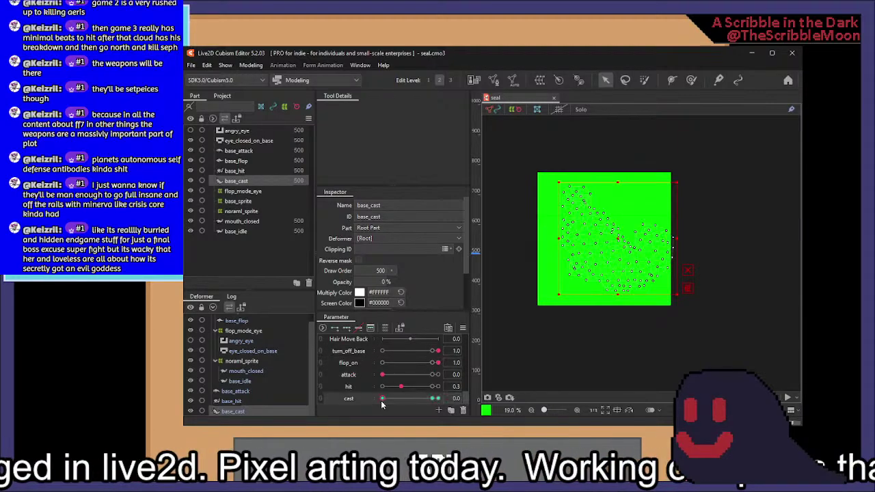
drag(437, 351, 368, 351)
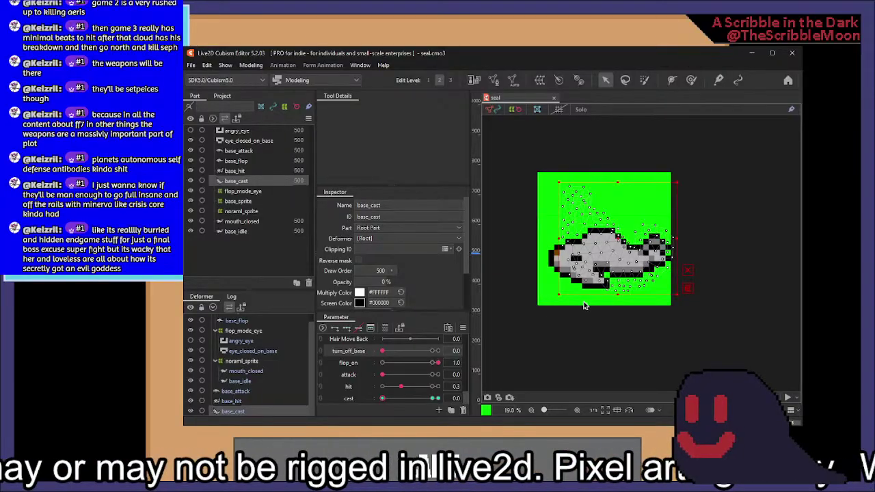
Preview the seal in Physics Settings with the Posing pattern and close the preview
click(284, 268)
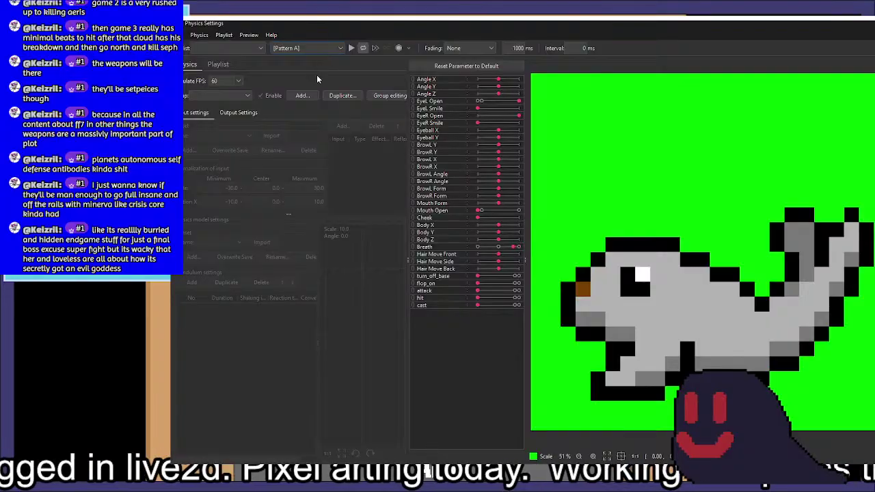
click(317, 77)
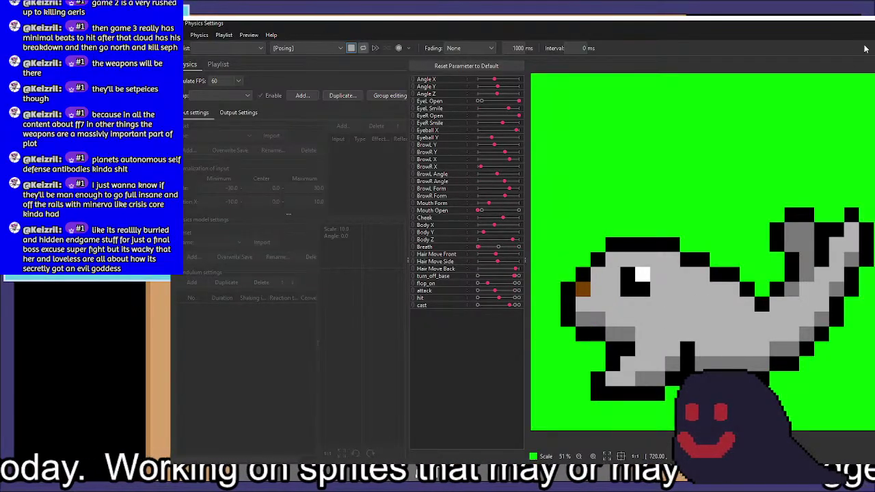
click(872, 24)
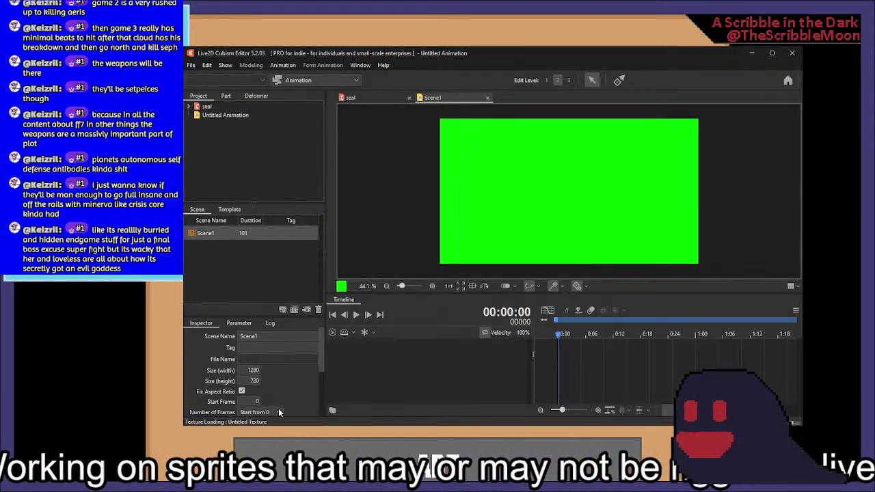
Rename Scene1 of the new animation as attack_animation
click(266, 336)
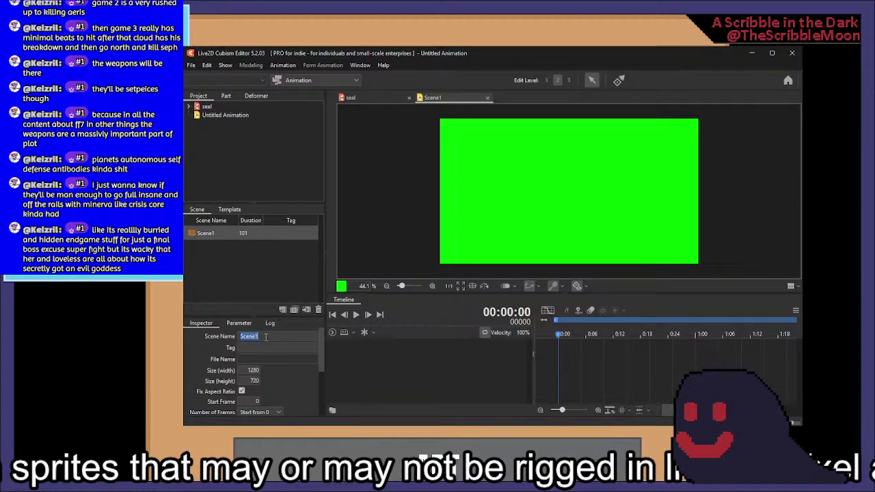
text(attack_)
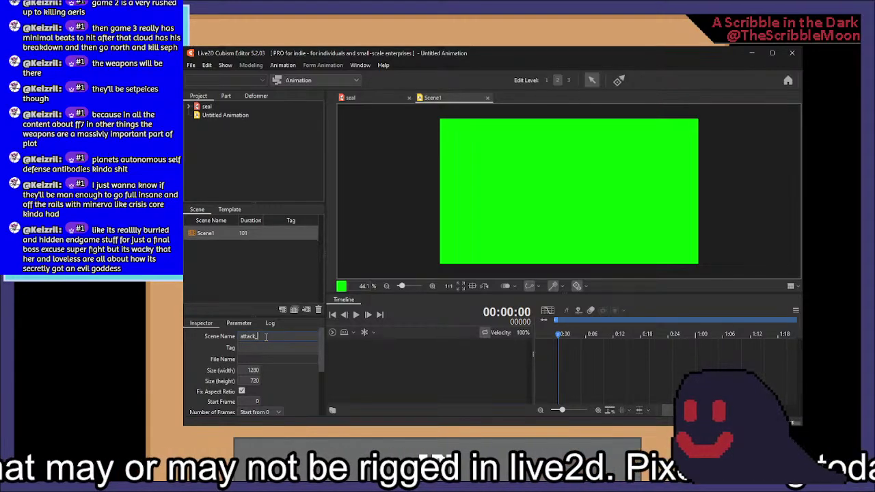
text(animation)
key(Return)
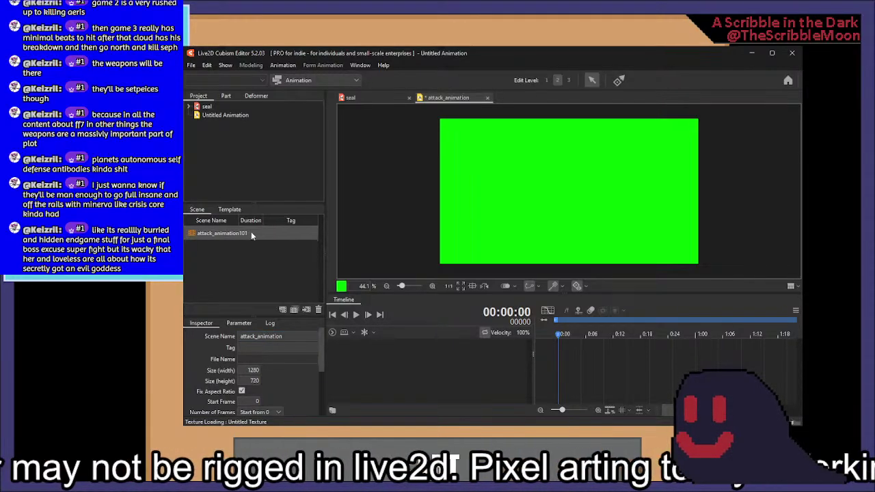
Place the seal model in the attack_animation timeline and expand its track
drag(211, 107, 441, 374)
scroll(577, 178, down, 4)
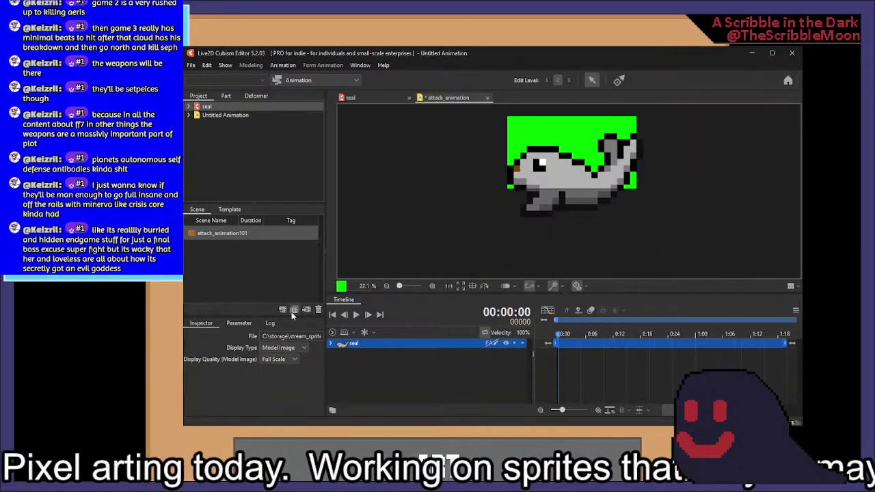
click(225, 233)
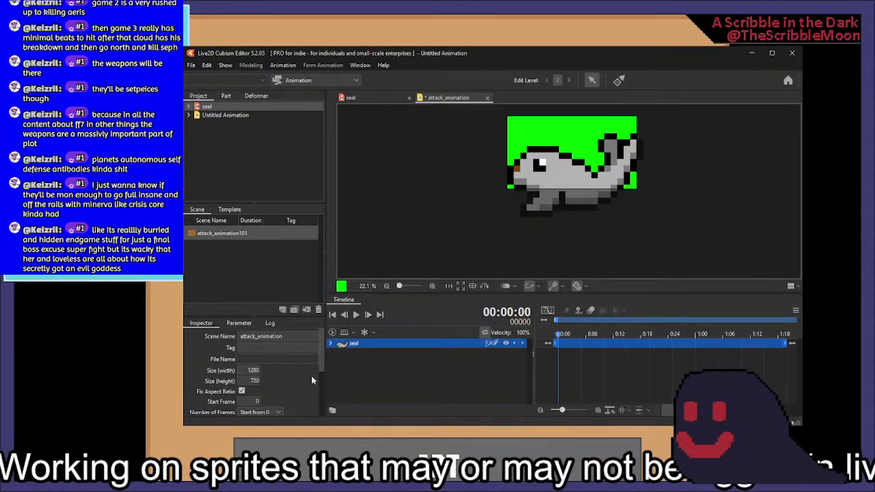
click(331, 343)
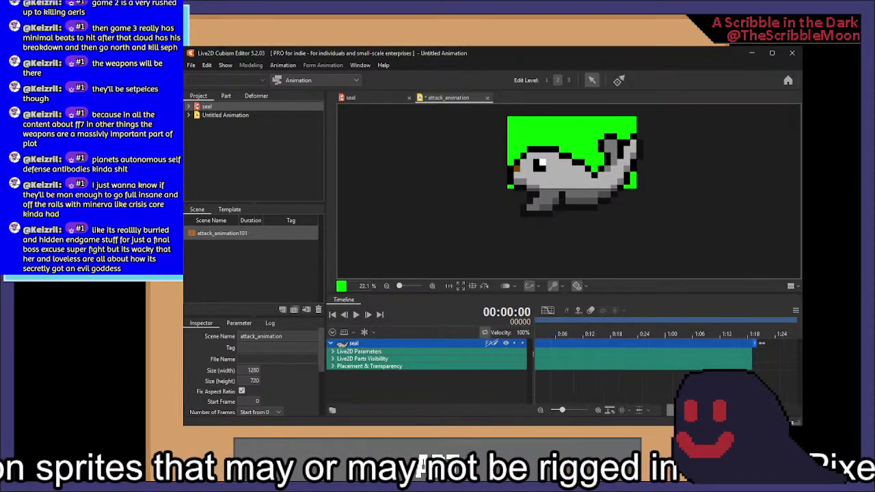
drag(711, 410, 644, 410)
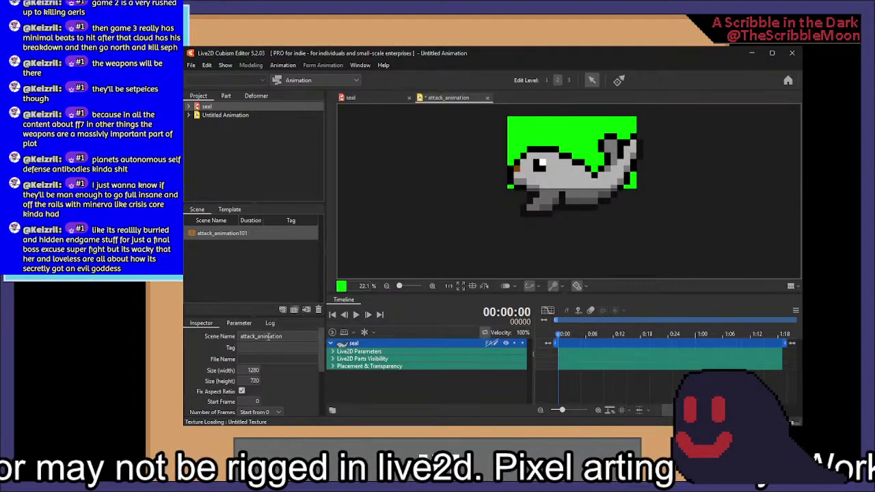
Set the attack_animation scene's duration to 00:00:03:00
scroll(290, 398, down, 2)
click(279, 386)
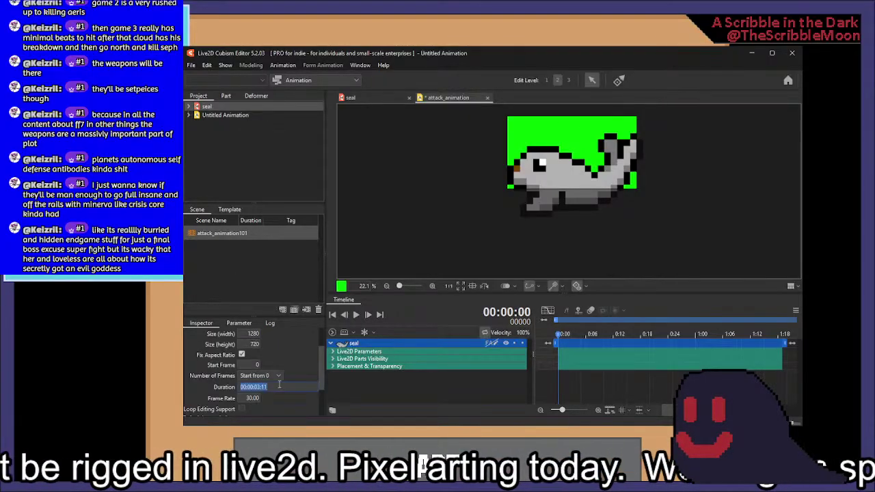
key(BackSpace)
key(BackSpace)
text(00)
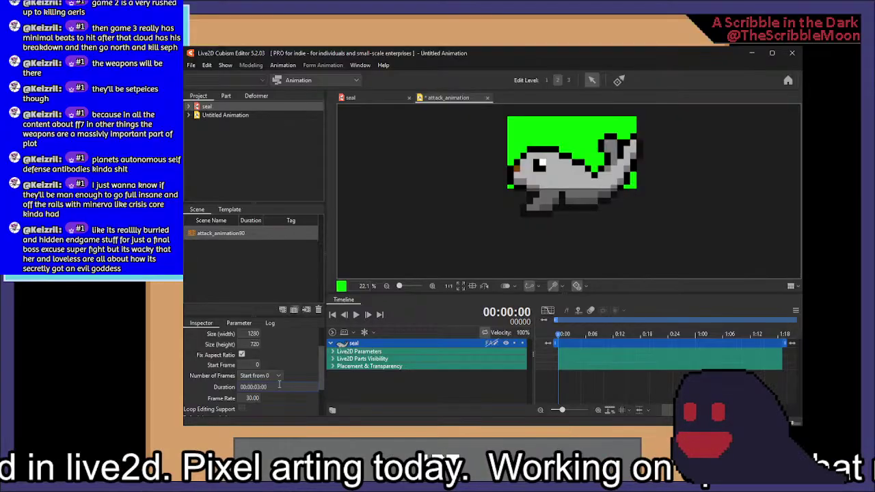
key(Return)
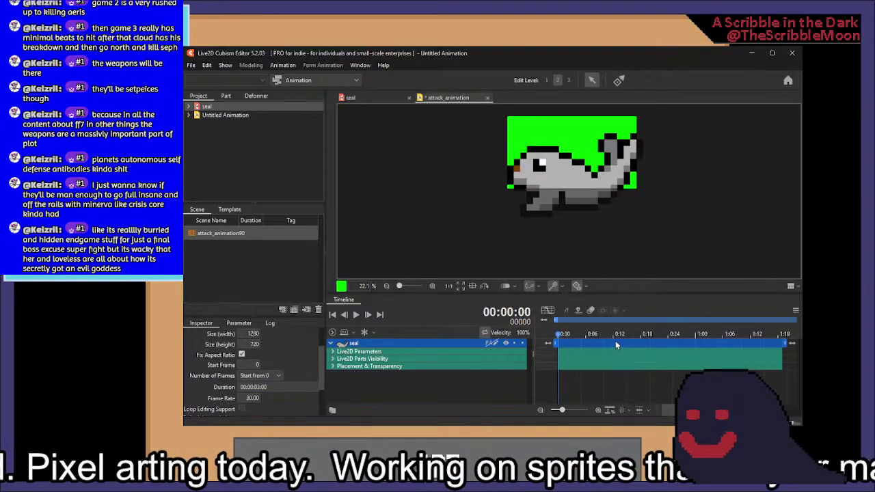
Expand the seal's Live2D parameters and key turn_off_base and attack at 1.0 on frame 0
click(333, 351)
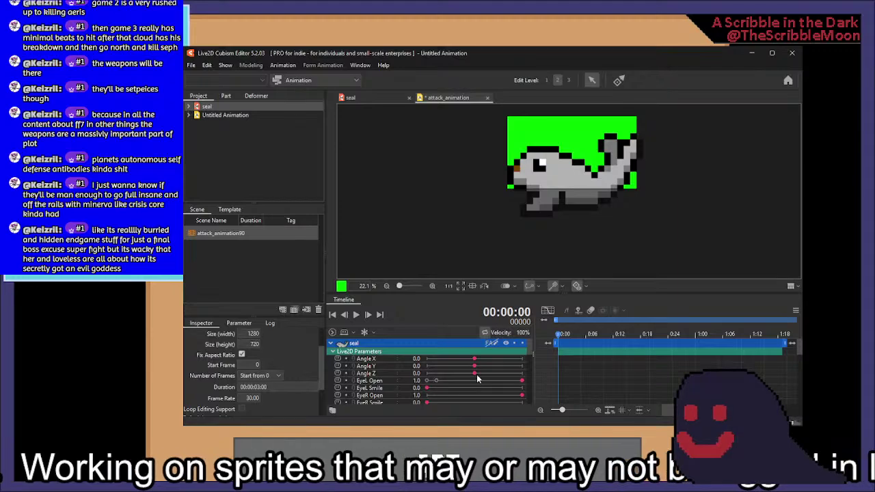
scroll(476, 376, down, 3)
scroll(477, 376, down, 6)
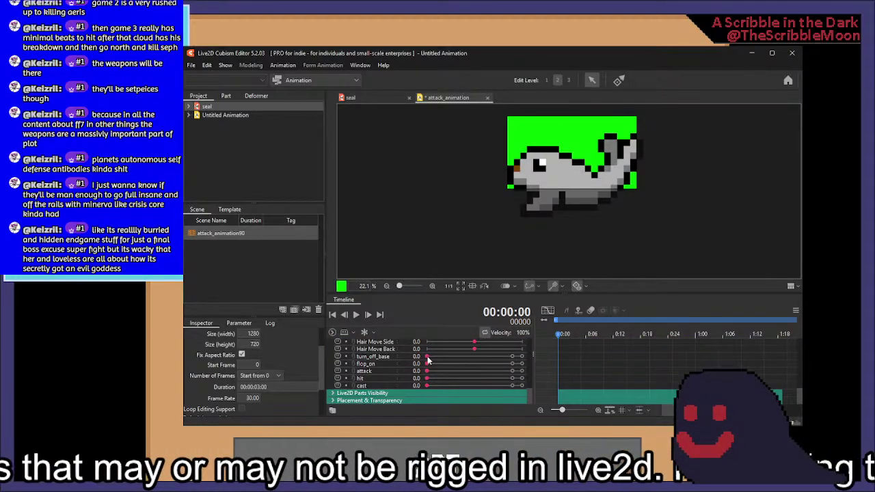
click(522, 356)
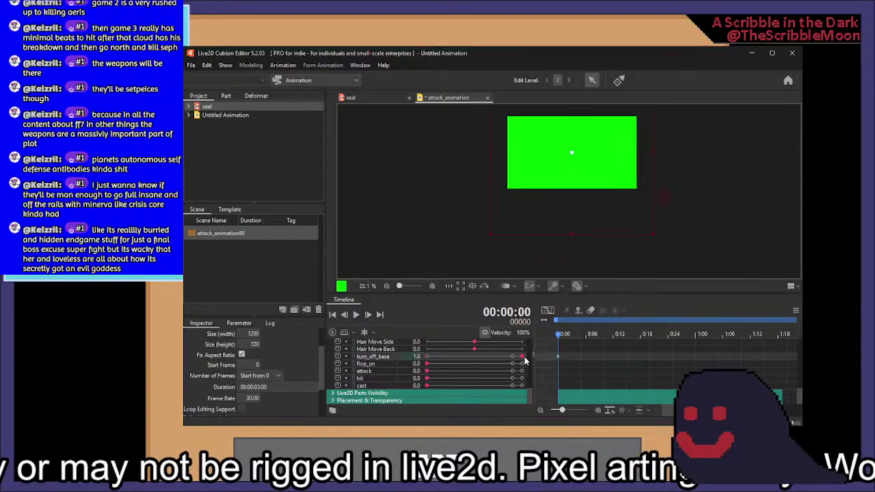
click(522, 370)
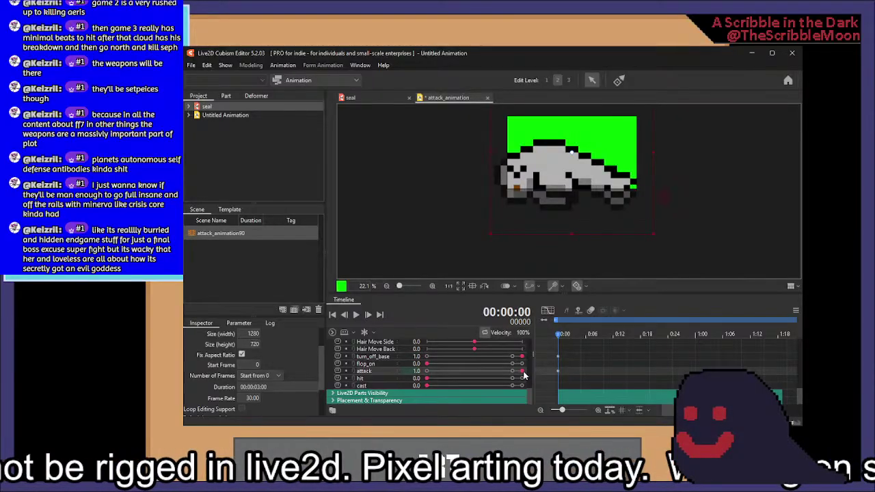
Key turn_off_base and attack at 0.0 on frame 15
click(627, 337)
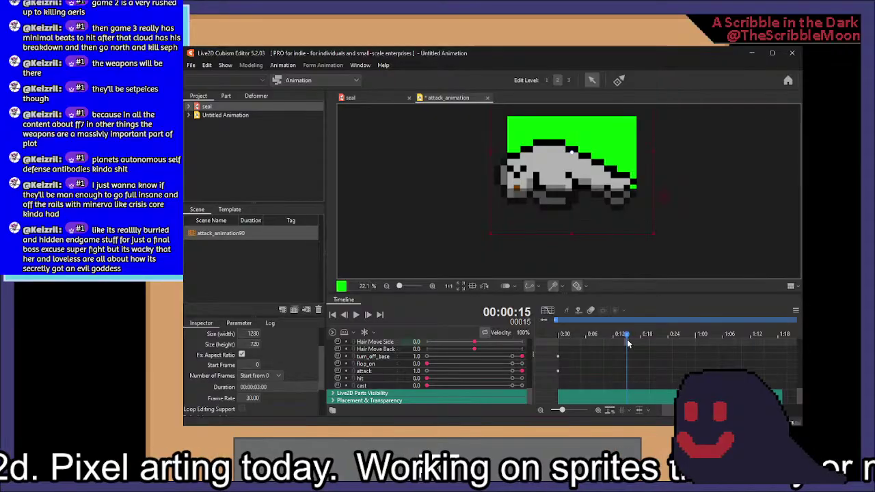
click(427, 357)
click(426, 372)
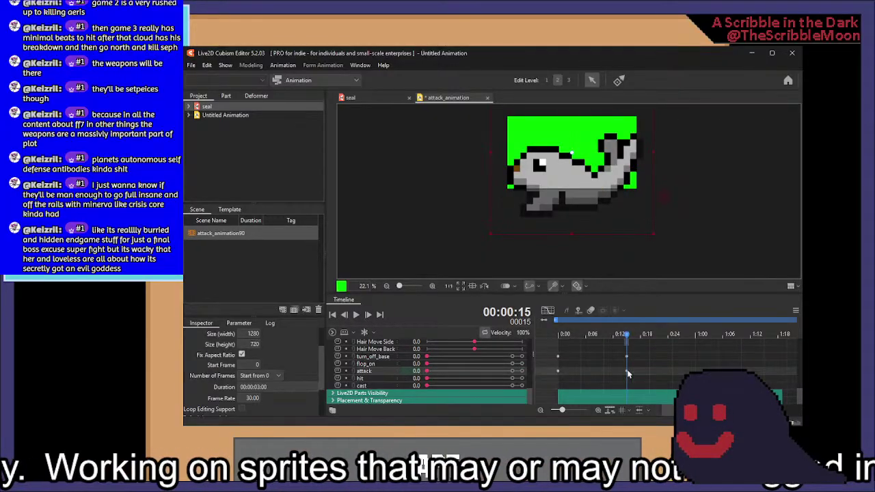
Key attack and turn_off_base at 1.0 on frame 30
click(695, 342)
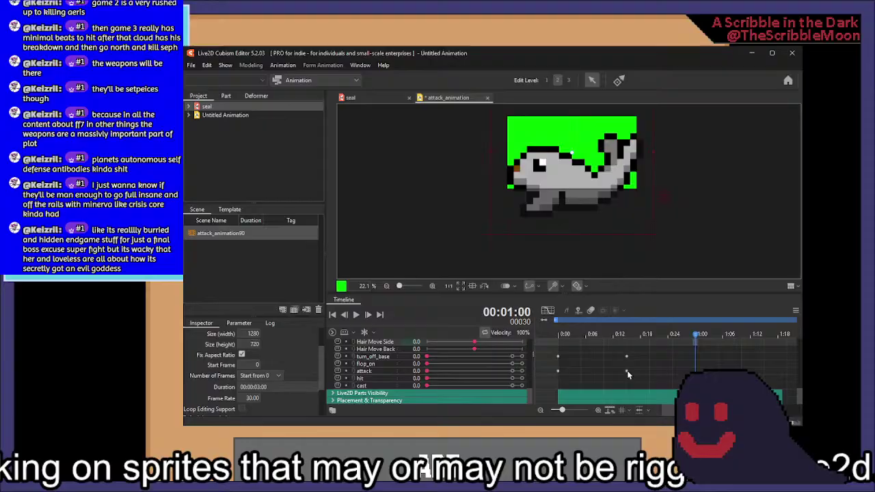
click(521, 371)
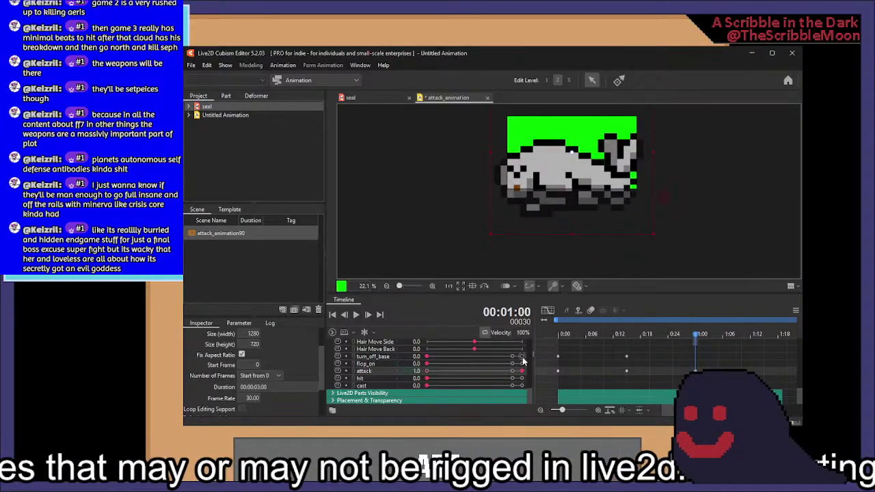
click(521, 357)
Copy the turn_off_base and attack keyframes from frames 0 to 30 and paste them at 1:00 and again at 2:00
drag(710, 349, 543, 377)
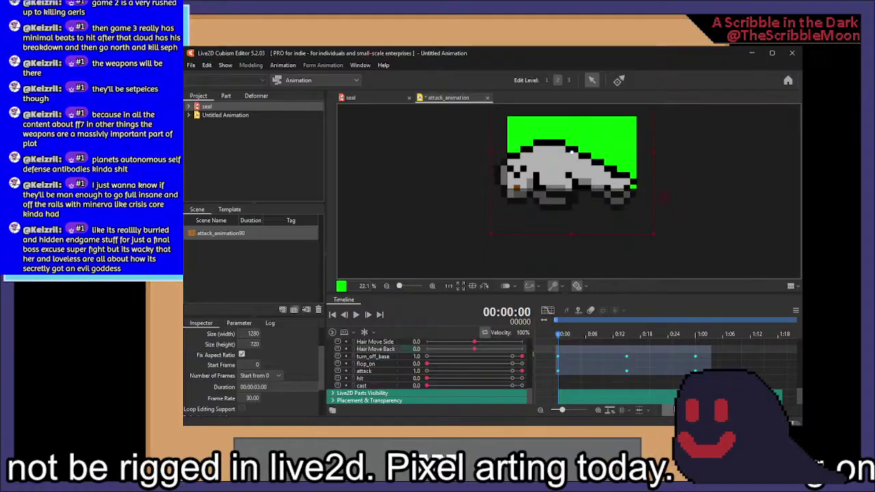
drag(673, 410, 682, 410)
click(697, 351)
click(667, 358)
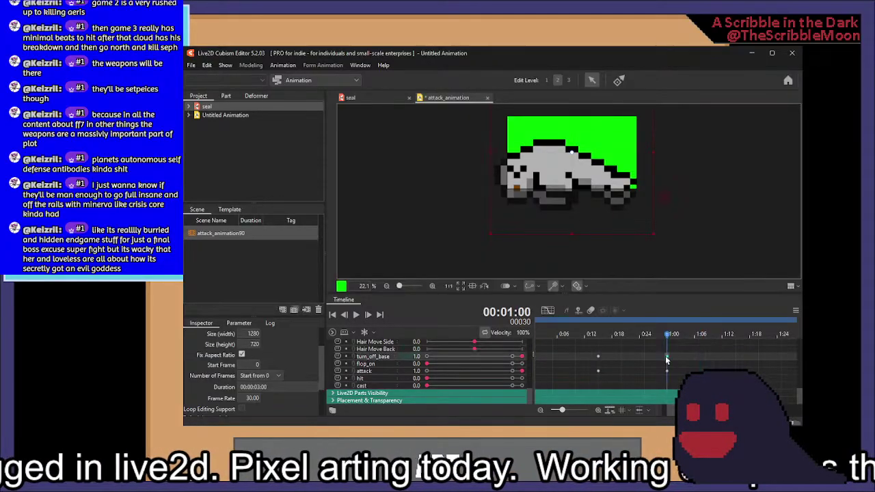
key(ctrl+v)
drag(682, 410, 730, 410)
click(667, 350)
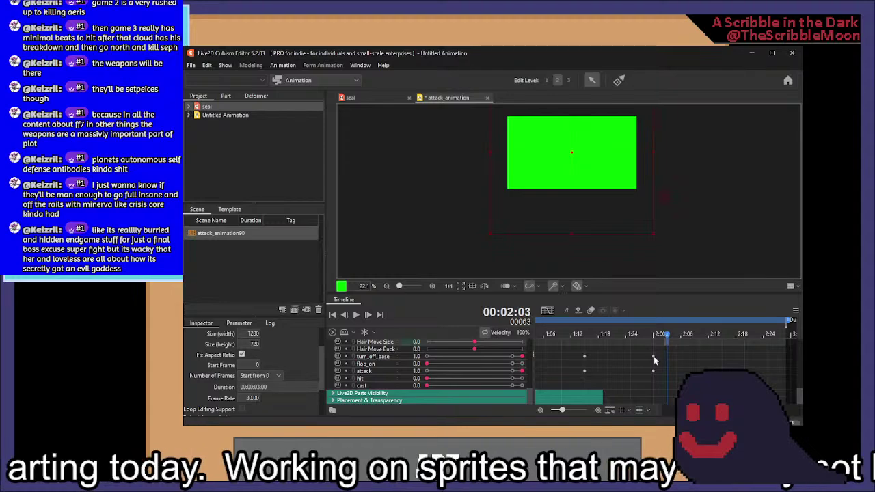
click(654, 360)
key(ctrl+v)
scroll(666, 362, right, 5)
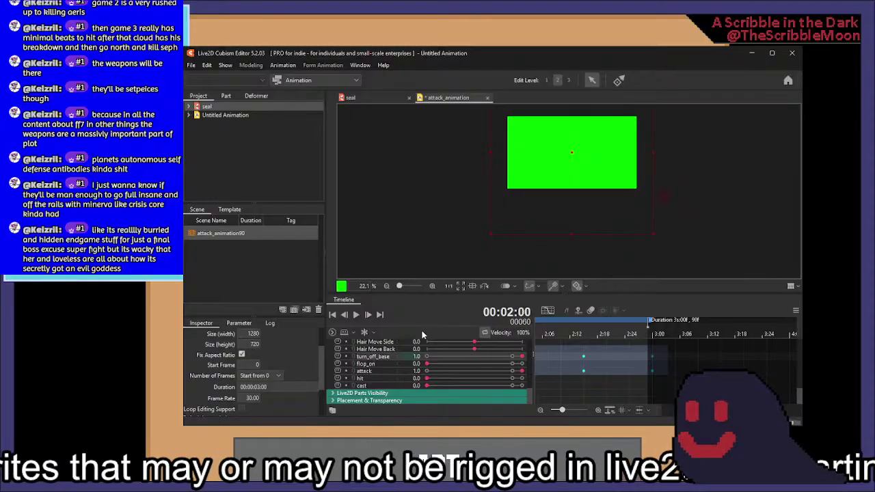
Set the scene duration to 00:00:03:11
click(267, 387)
key(Right)
text(1)
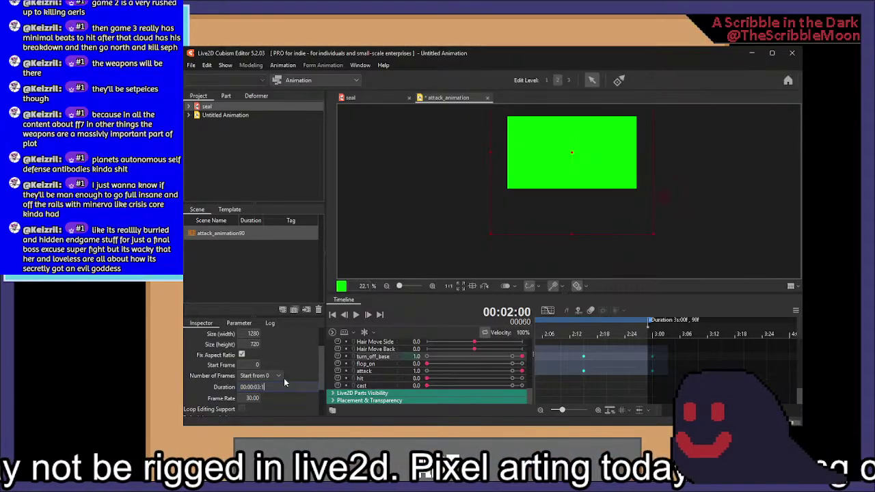
text(1)
key(Return)
Extend the end of the seal track on the timeline past 3:00 to cover all the pasted keyframes
click(619, 366)
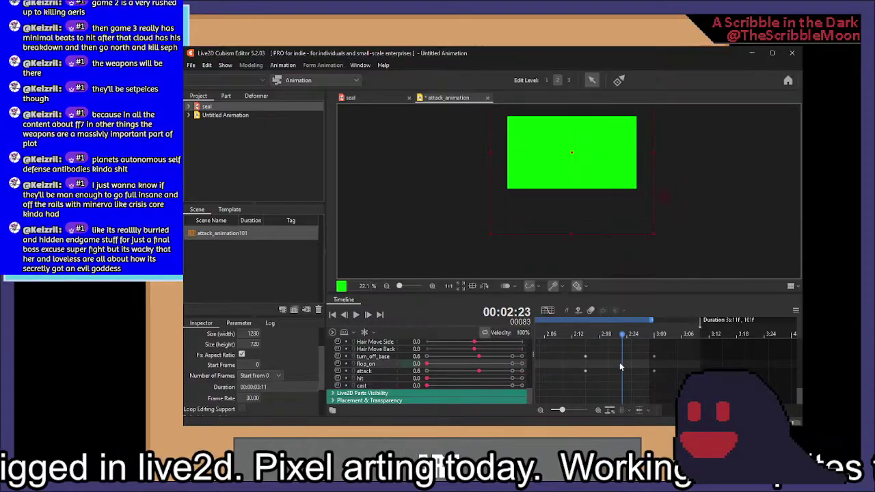
key(space)
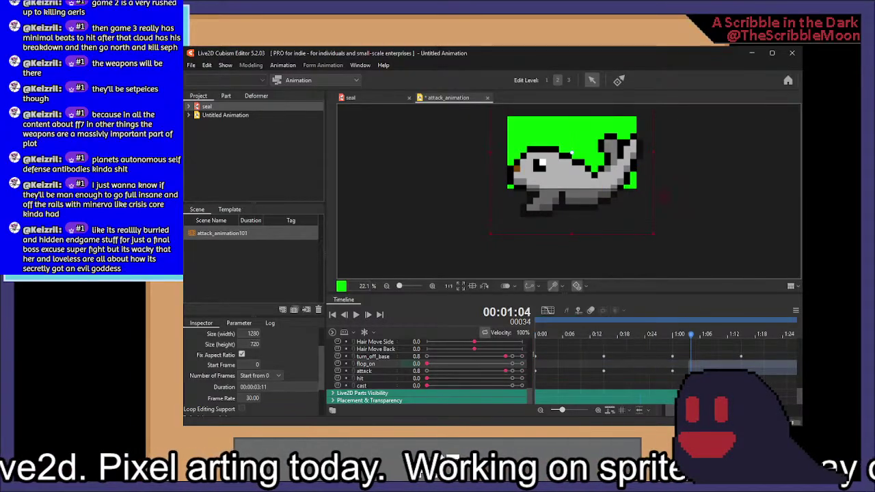
drag(690, 375, 775, 374)
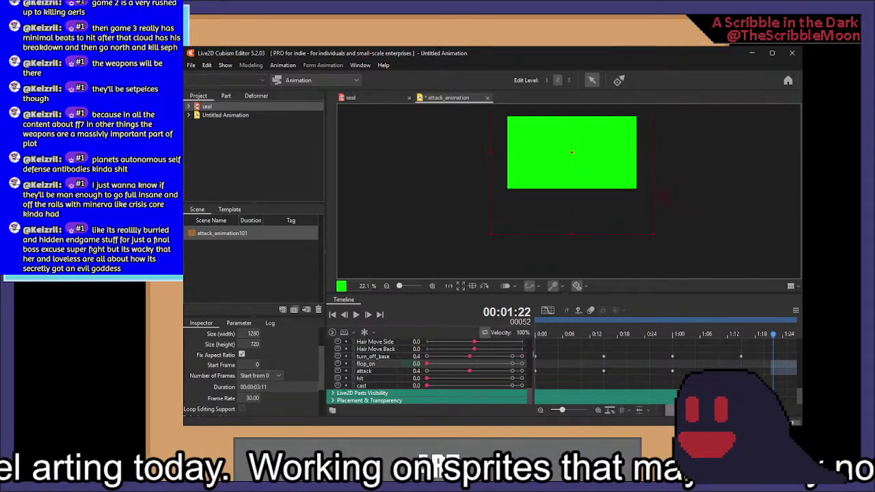
scroll(666, 369, right, 3)
scroll(584, 362, up, 5)
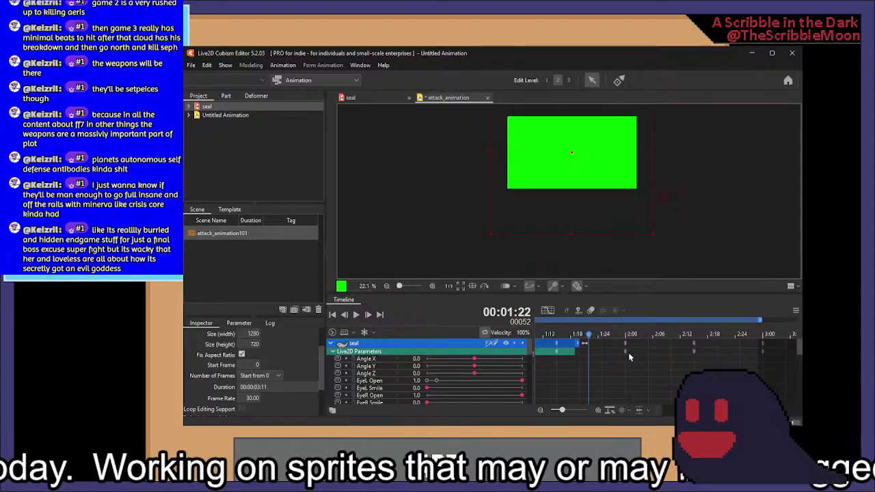
drag(575, 344, 783, 344)
scroll(666, 372, down, 2)
scroll(561, 369, down, 3)
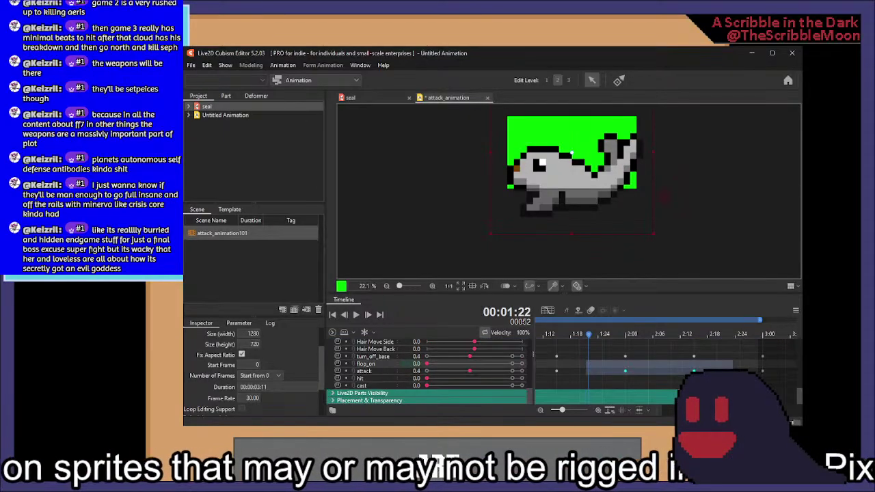
Extend the work area to the end of the scene and delete the turn_off_base and attack keyframes at 3:00
click(707, 363)
drag(695, 360, 760, 358)
drag(762, 320, 791, 321)
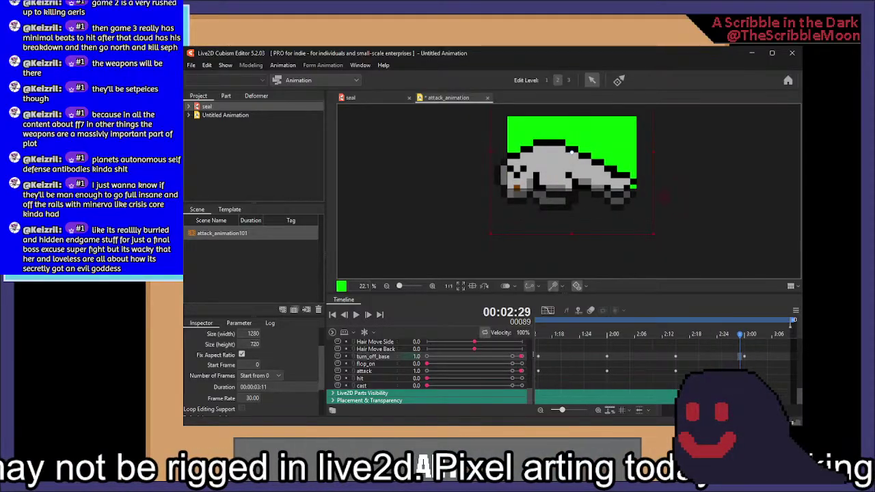
drag(763, 347, 735, 352)
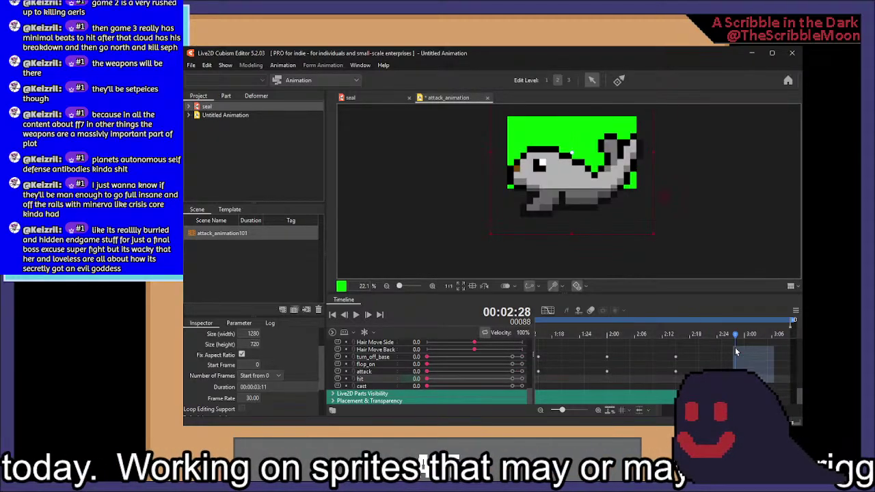
Set the scene duration to 00:00:03:00 and play back the animation
click(269, 387)
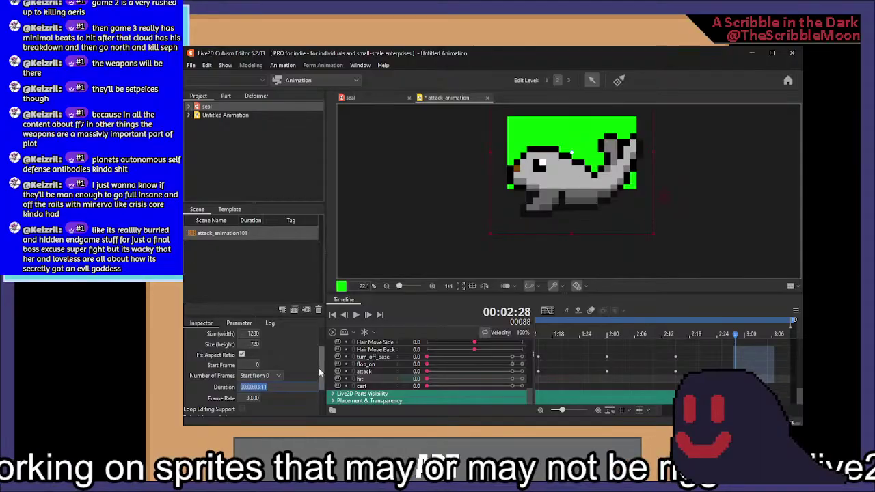
text(00:00:03:00)
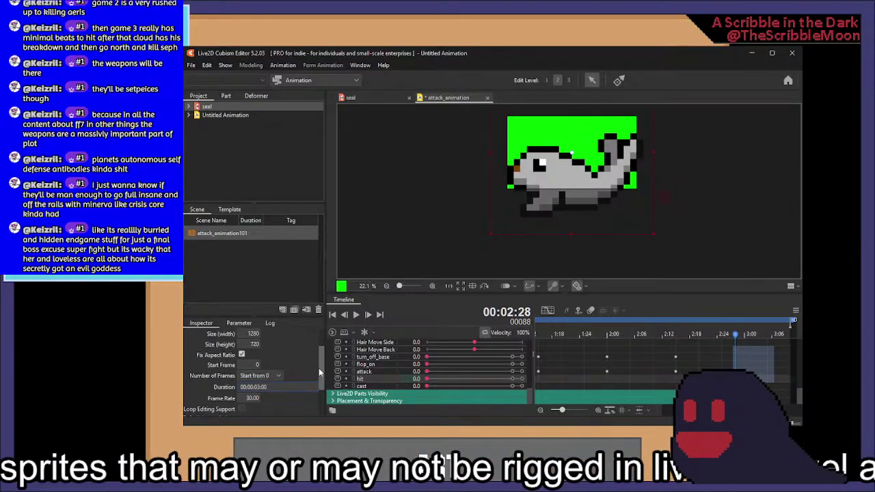
key(Return)
click(627, 350)
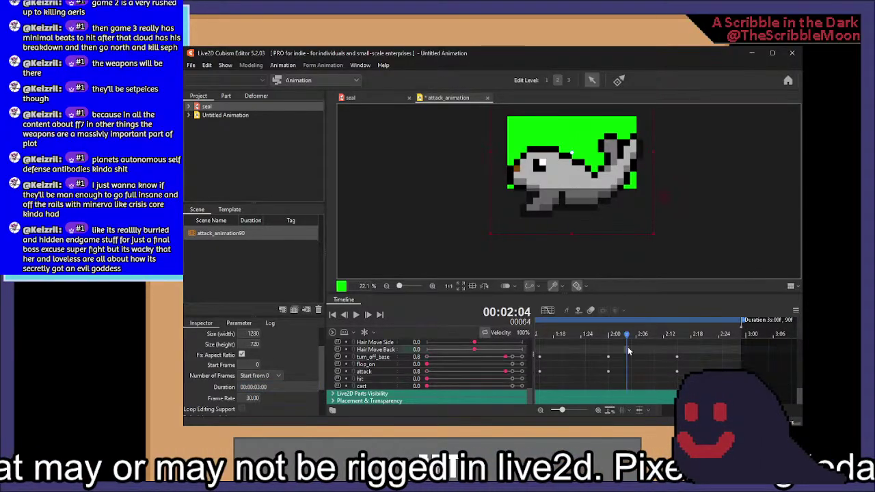
drag(756, 410, 690, 410)
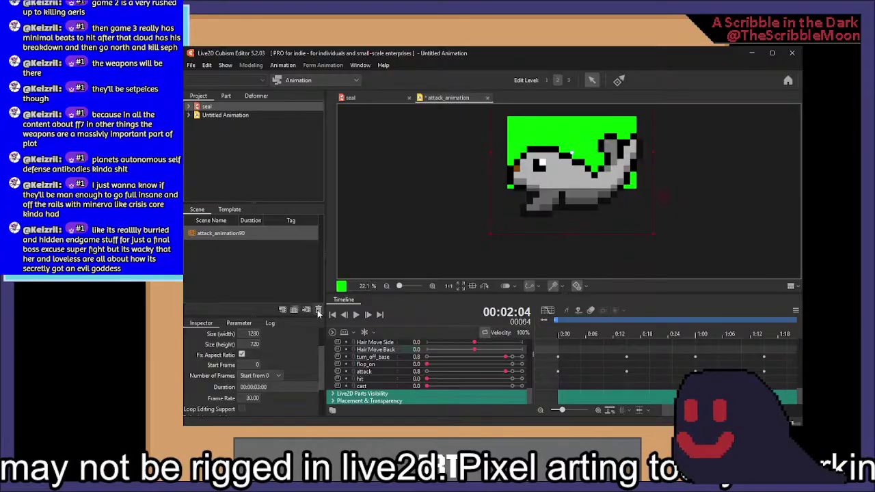
click(355, 315)
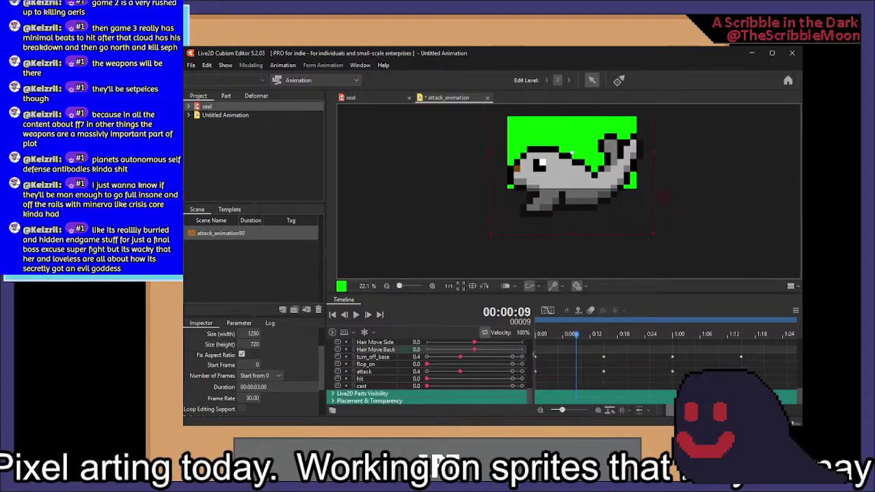
Move the turn_off_base and attack keyframes from frame 15 to frame 10
drag(711, 410, 689, 410)
drag(618, 356, 599, 375)
click(571, 357)
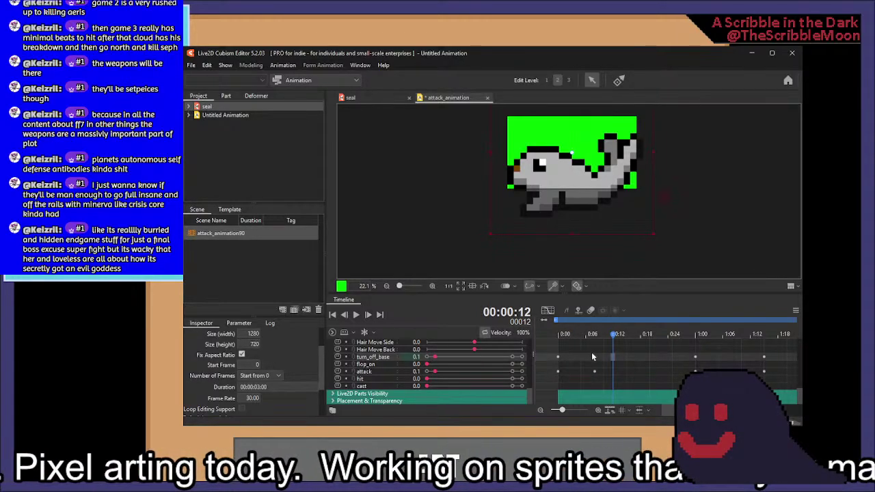
click(591, 352)
click(597, 348)
click(582, 356)
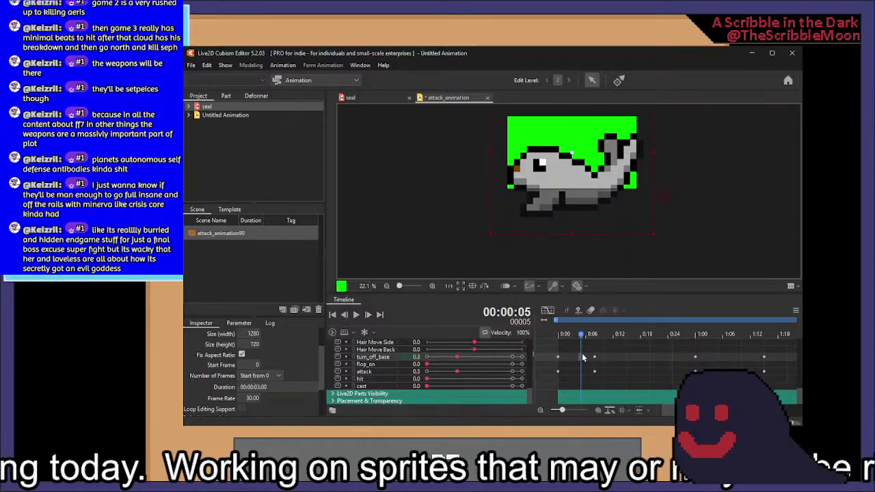
drag(605, 350, 606, 375)
click(628, 366)
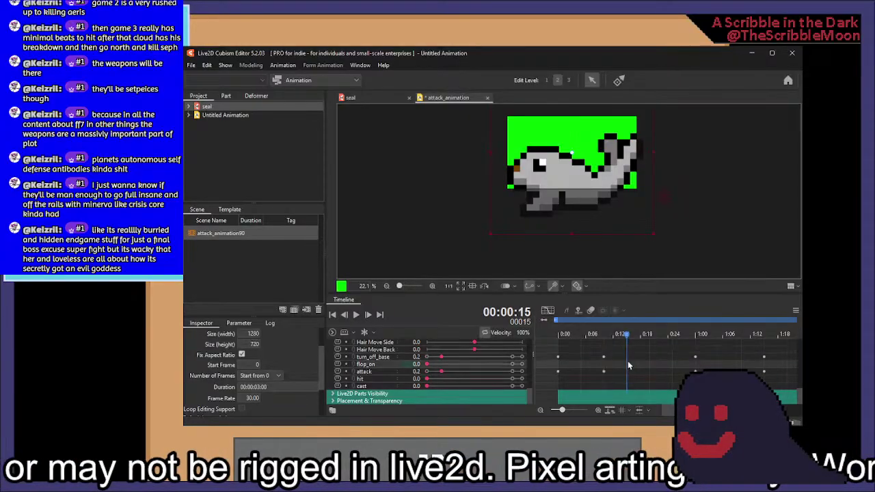
click(603, 349)
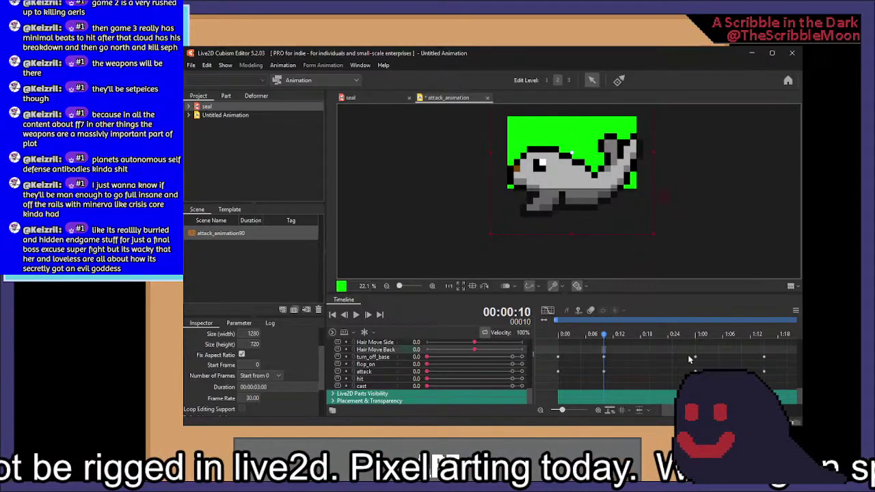
Move the turn_off_base and attack keyframes from frame 30 to frame 21, and play the animation from the start
drag(685, 348, 660, 374)
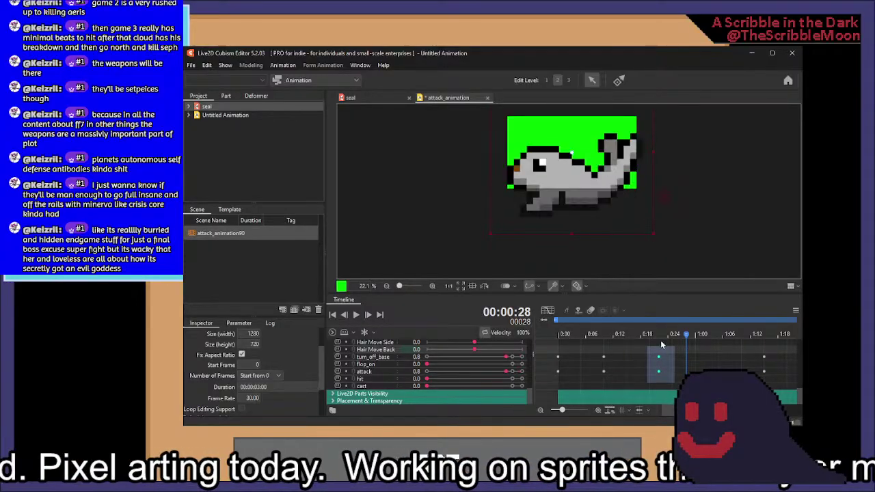
click(660, 346)
drag(664, 364, 656, 384)
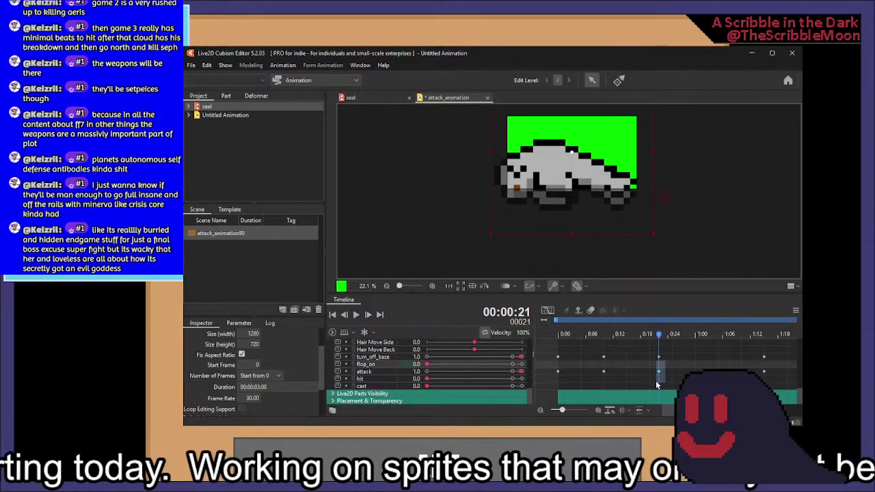
drag(677, 354, 654, 381)
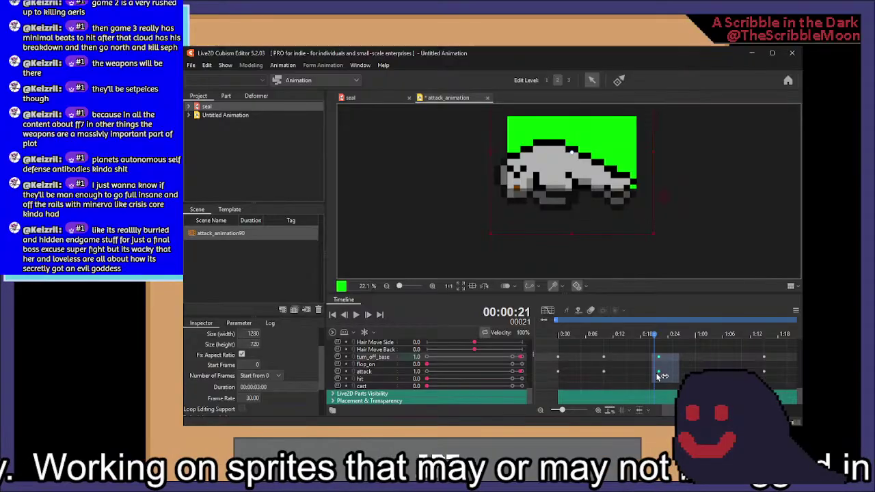
drag(631, 350, 654, 350)
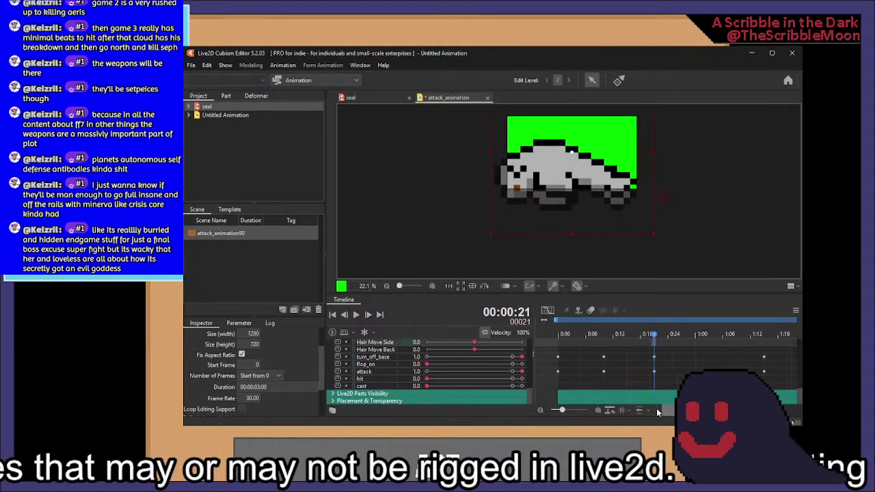
click(540, 347)
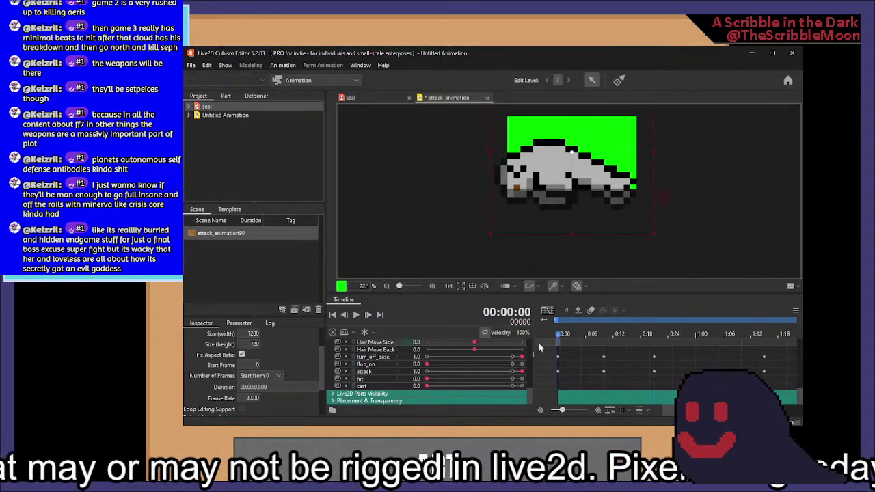
click(357, 315)
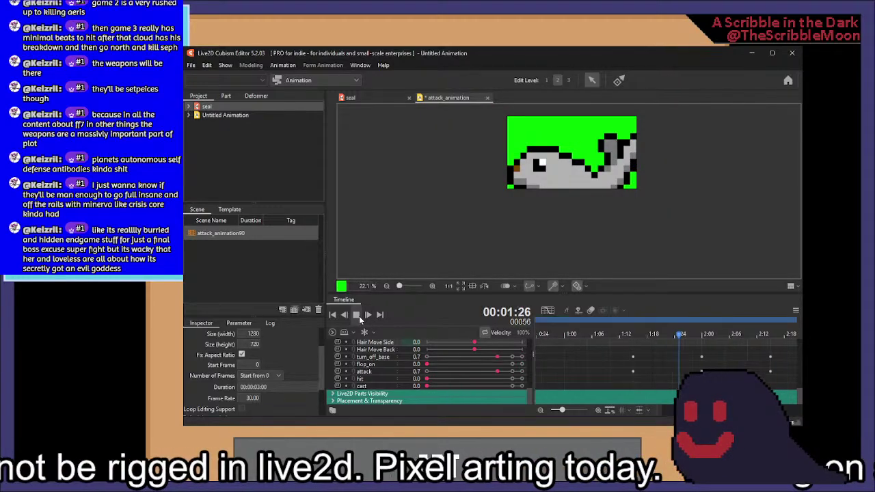
Stop playback and delete all turn_off_base and attack keyframes after frame 21
click(359, 315)
drag(710, 410, 634, 412)
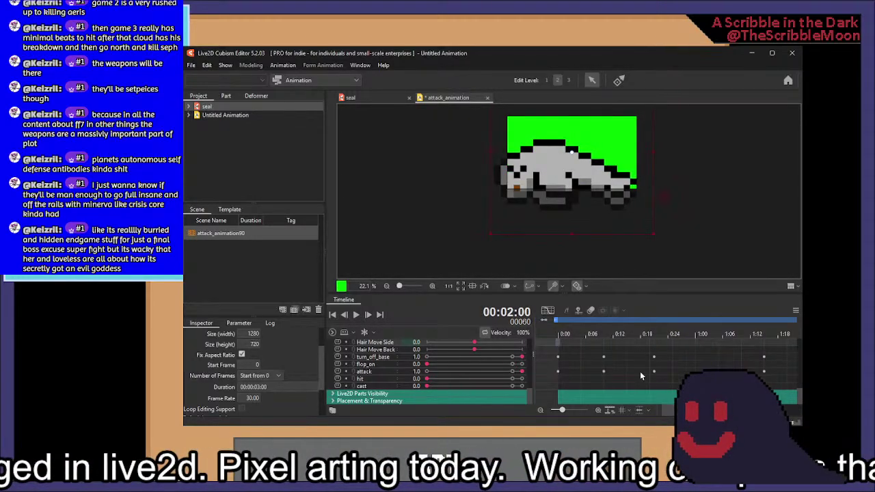
drag(681, 356, 801, 366)
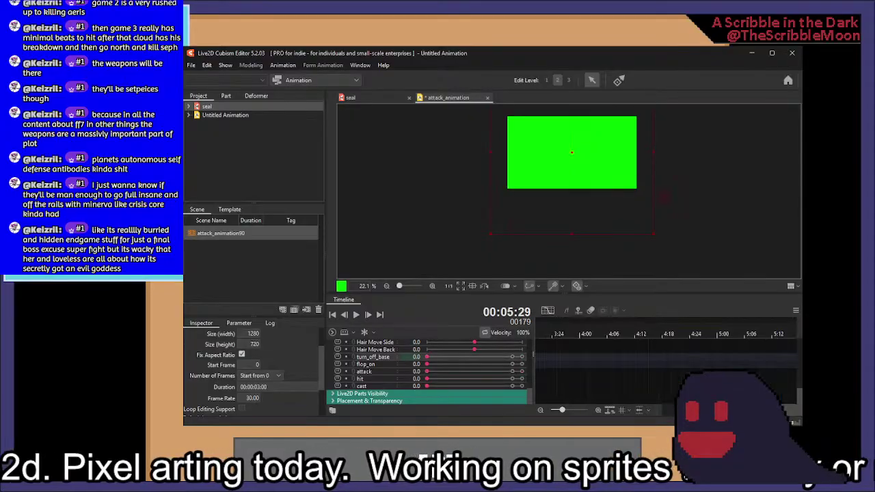
key(Left)
key(Left)
key(Left)
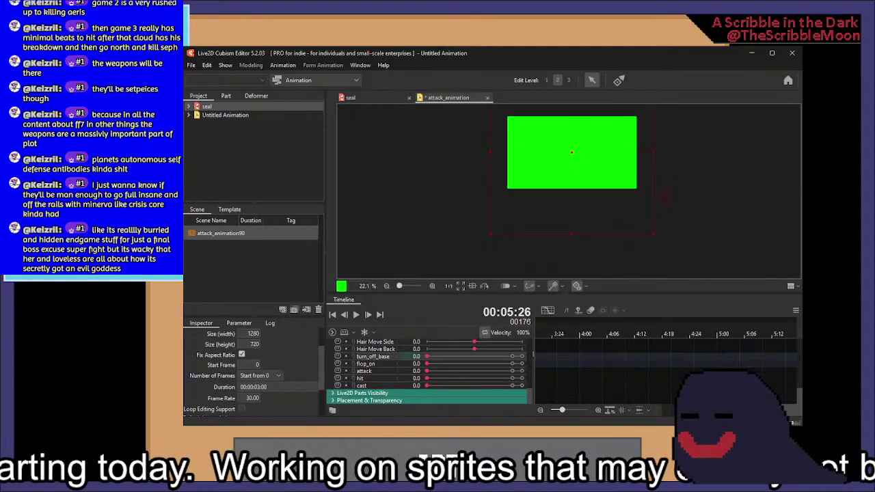
drag(790, 410, 592, 414)
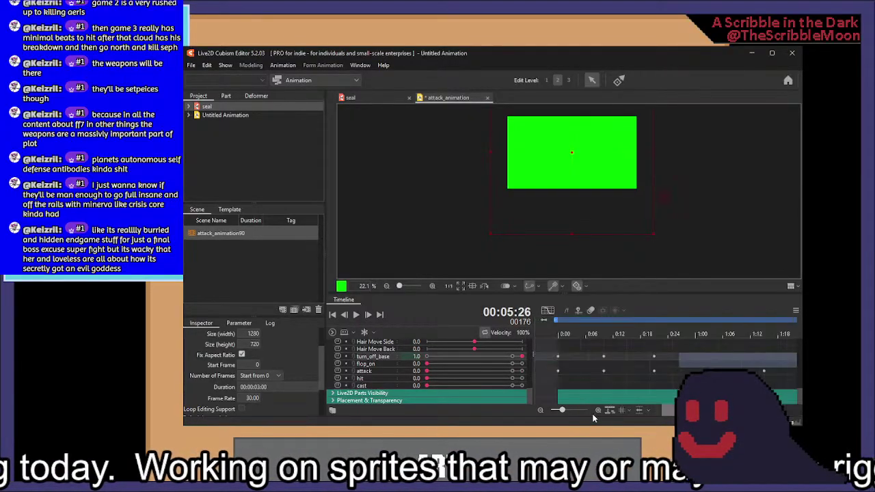
click(681, 378)
drag(688, 354, 721, 388)
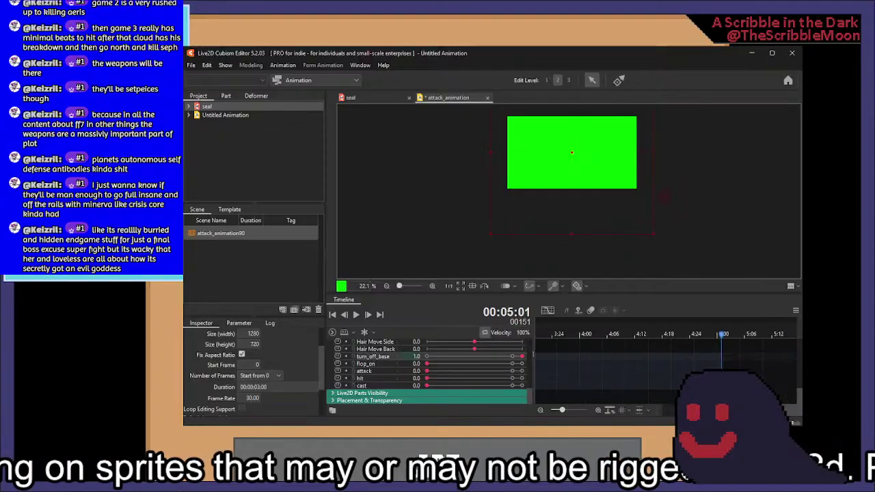
scroll(663, 356, left, 10)
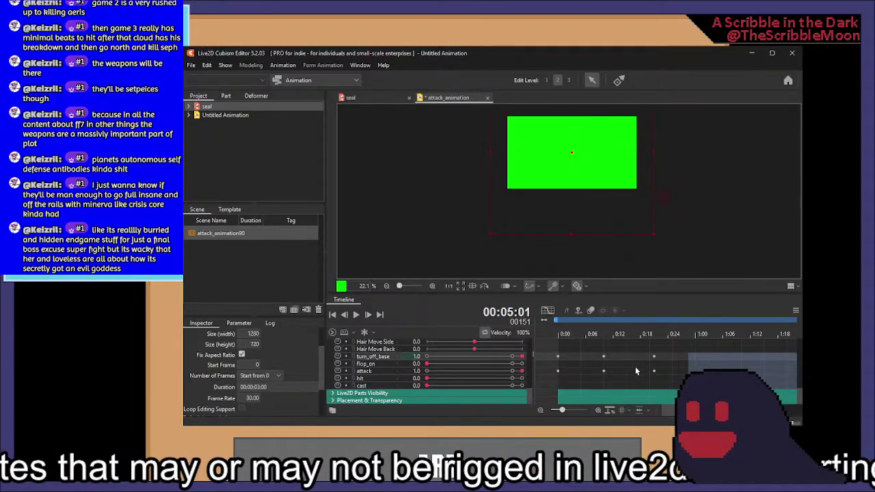
Copy the turn_off_base and attack keyframes at frames 0, 10 and 21, and paste them starting at frame 21
drag(662, 352, 567, 375)
click(654, 352)
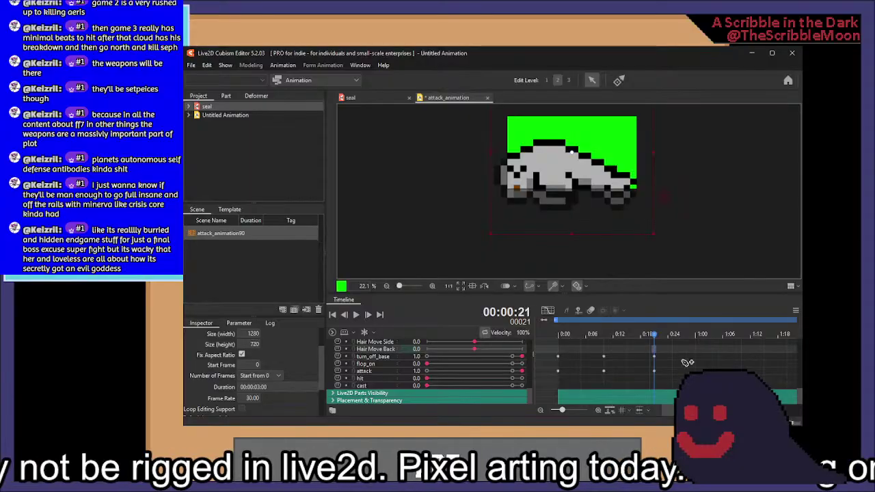
key(ctrl+v)
Paste the copied turn_off_base and attack keyframes again at 1:12 and at 2:03
drag(667, 409, 677, 410)
click(726, 353)
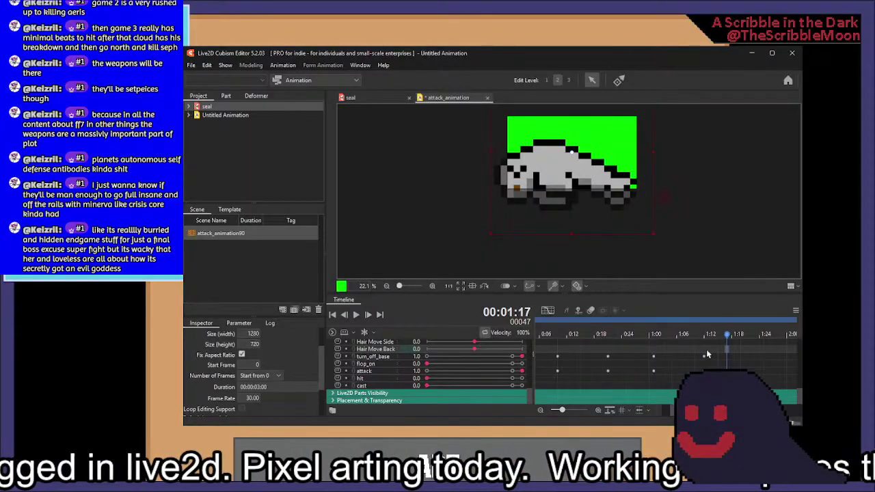
click(703, 351)
scroll(702, 354, right, 4)
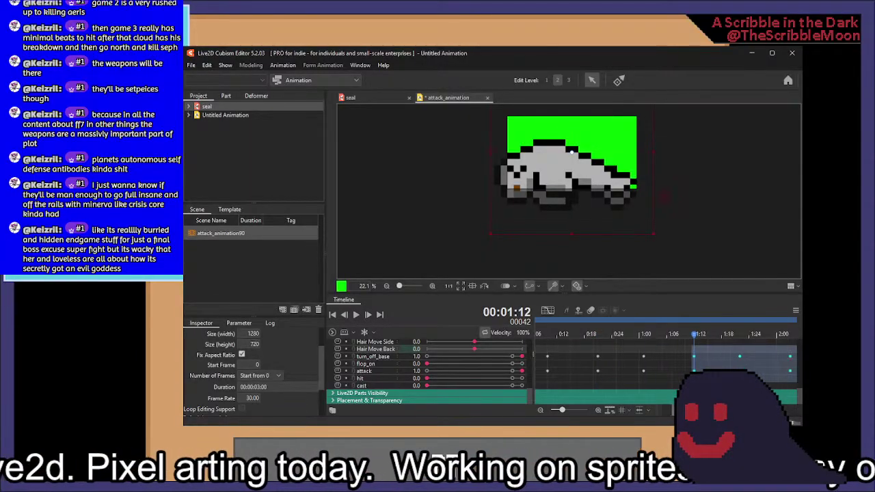
drag(752, 409, 716, 409)
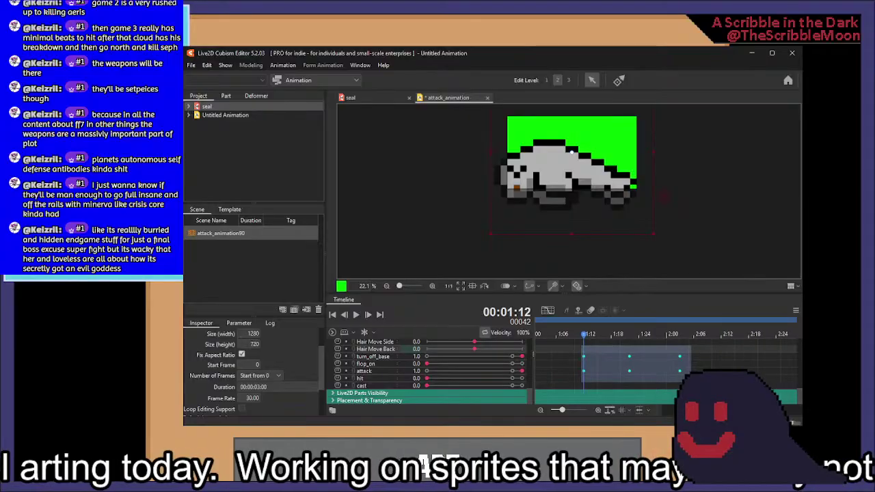
click(725, 355)
drag(679, 351, 786, 380)
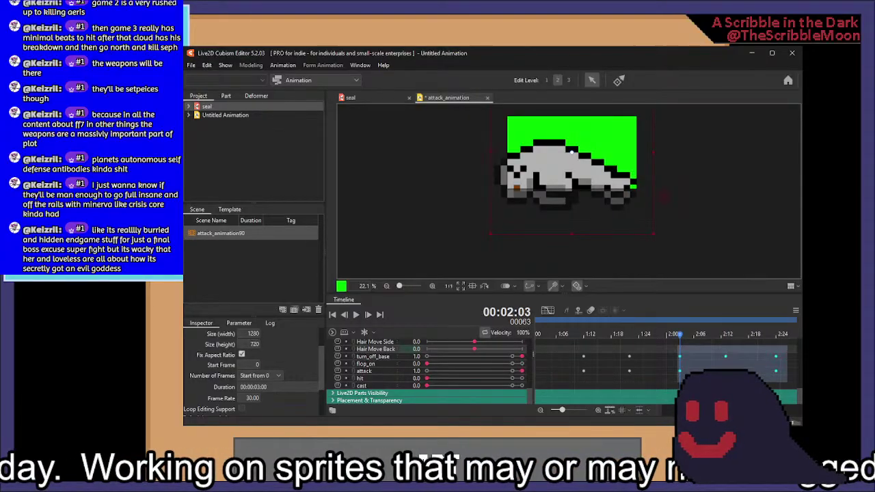
Play the animation from frame 0 to review the repeated pose switches, and stop it
scroll(670, 362, left, 3)
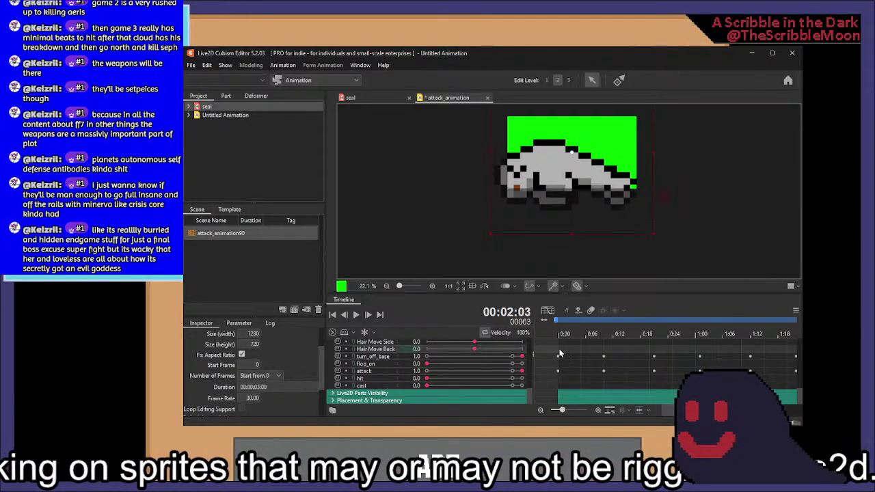
click(558, 350)
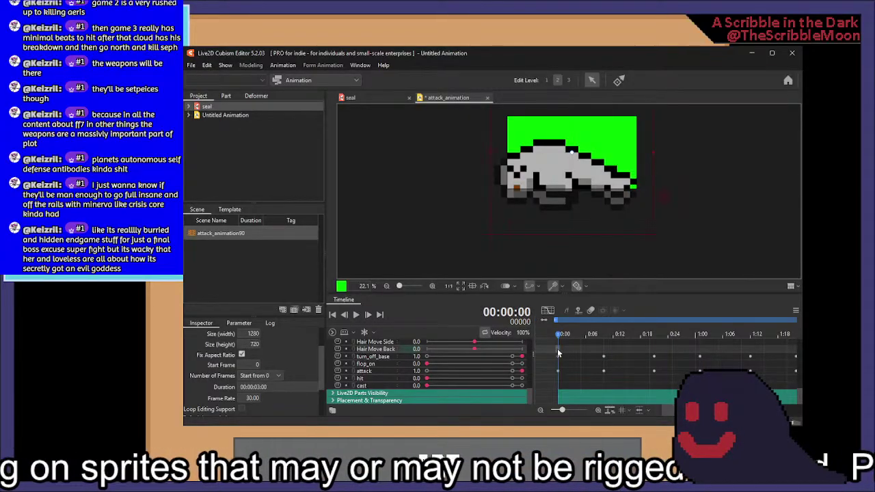
click(355, 315)
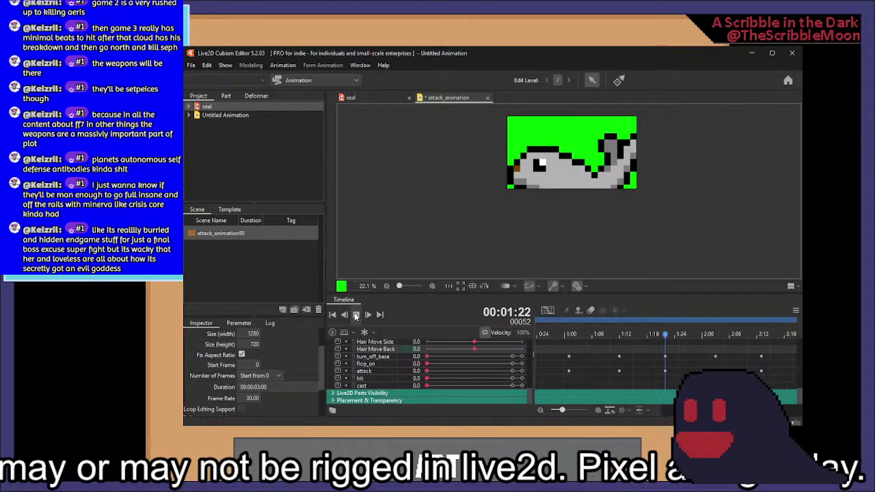
click(355, 315)
Copy the turn_off_base and attack keyframes at frame 0 and paste them at frame 9
scroll(666, 363, left, 3)
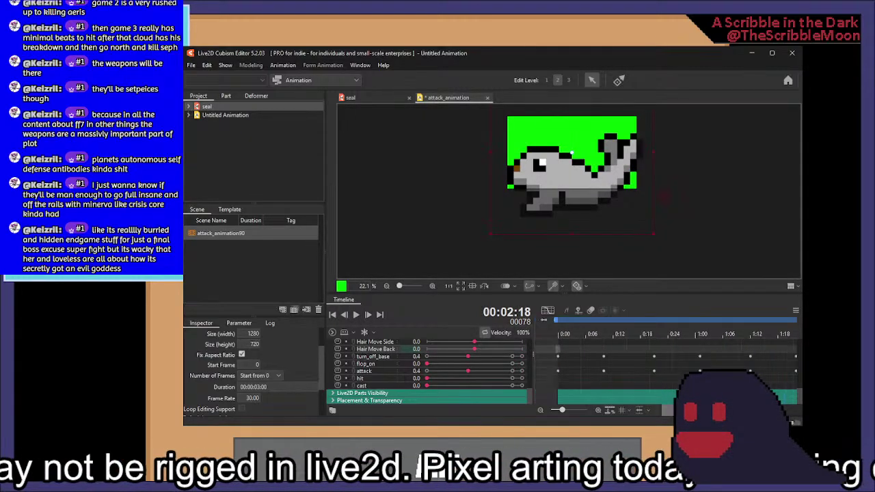
click(549, 350)
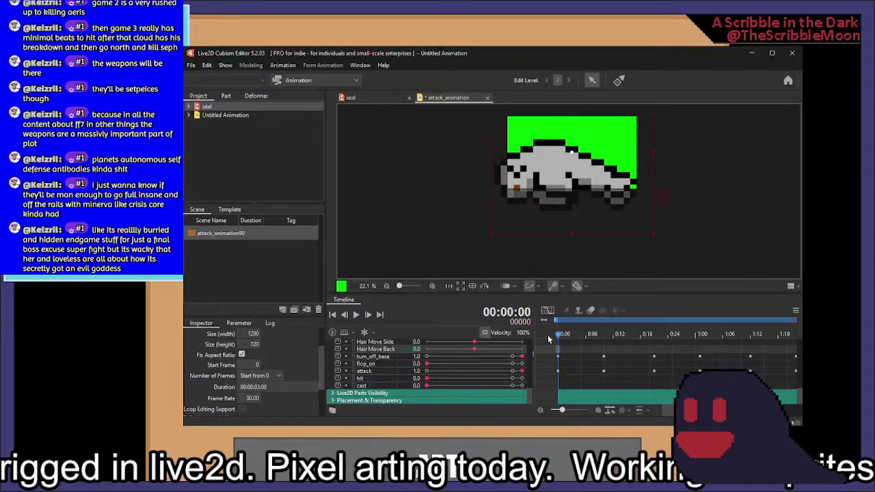
click(576, 341)
click(564, 351)
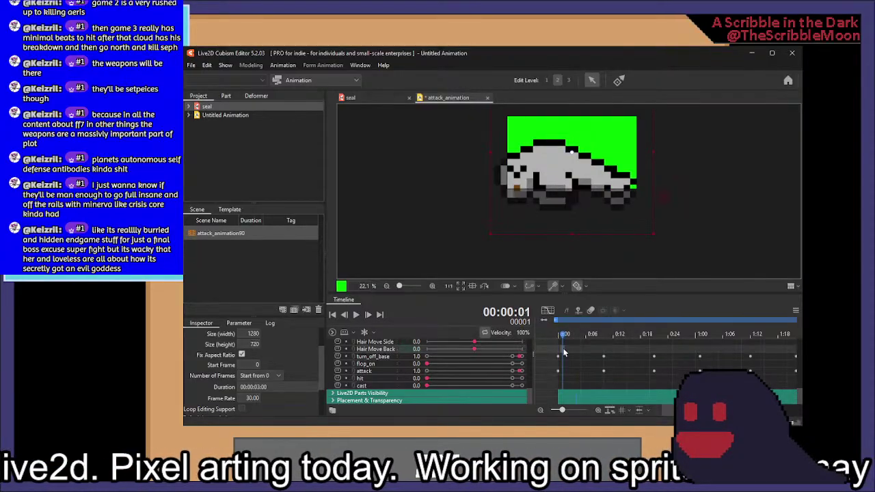
drag(568, 354, 557, 374)
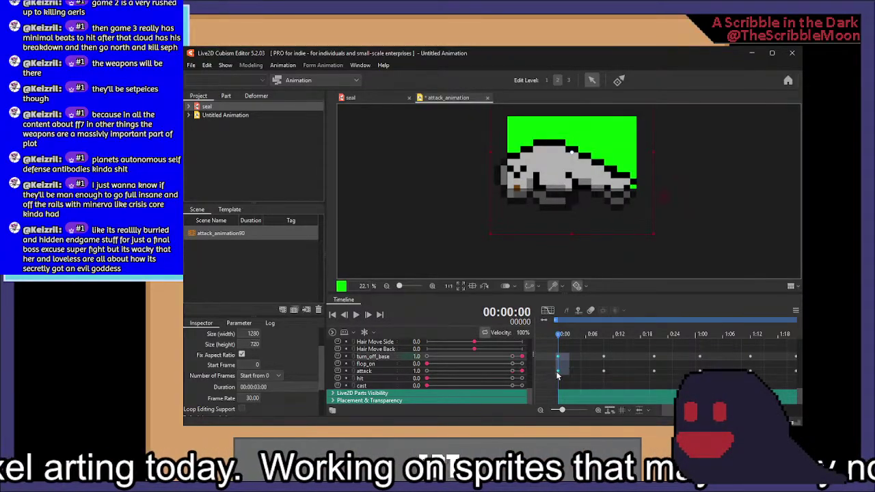
click(598, 353)
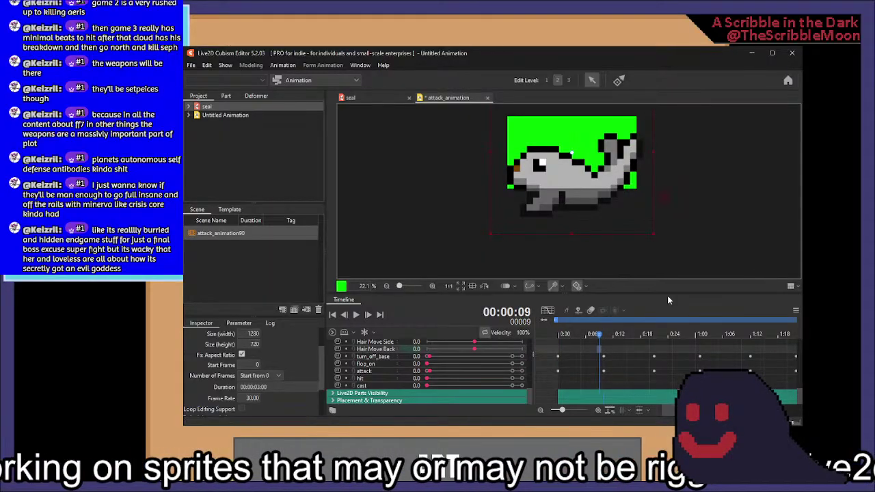
click(559, 372)
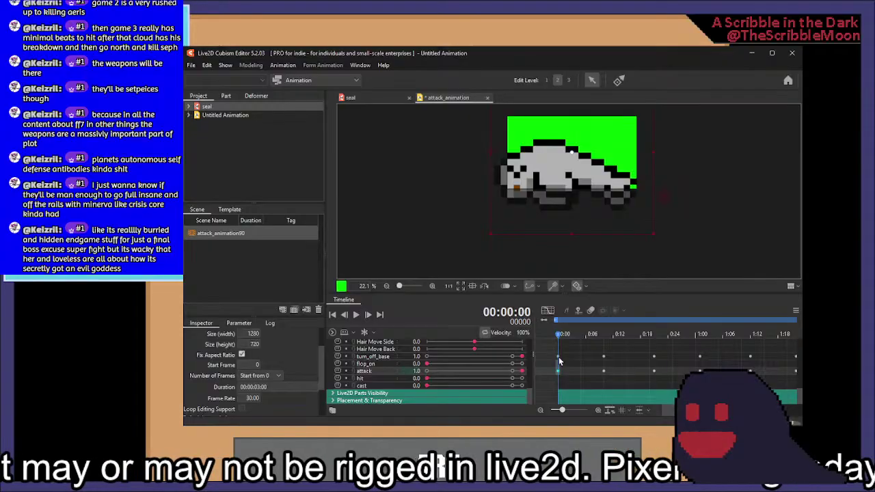
click(601, 352)
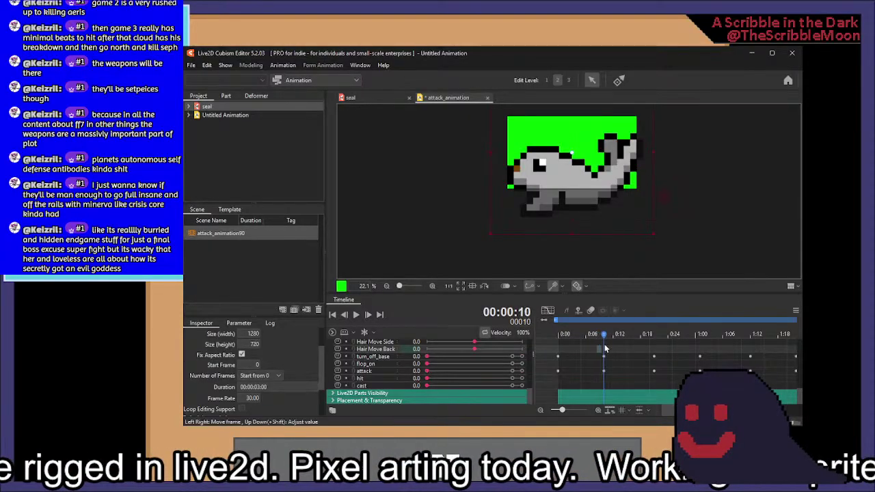
key(ctrl+v)
Copy the turn_off_base and attack keyframes at frame 10 and paste them at frame 19
click(611, 374)
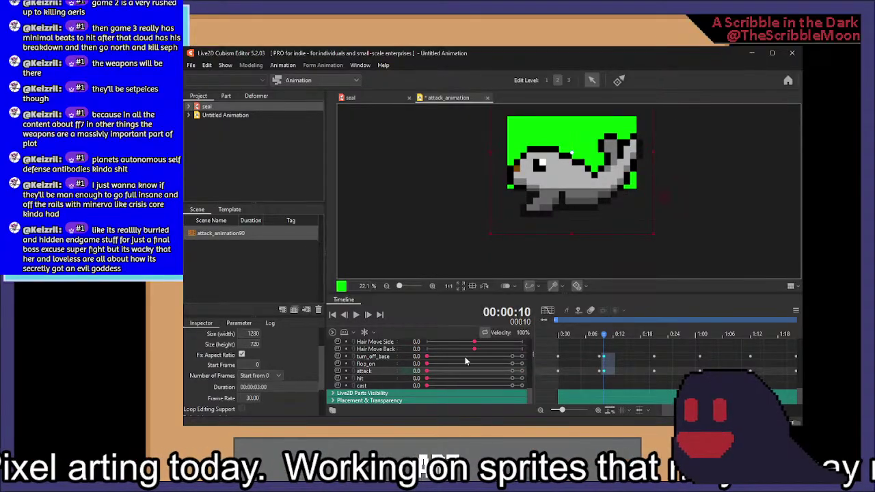
click(571, 373)
click(607, 372)
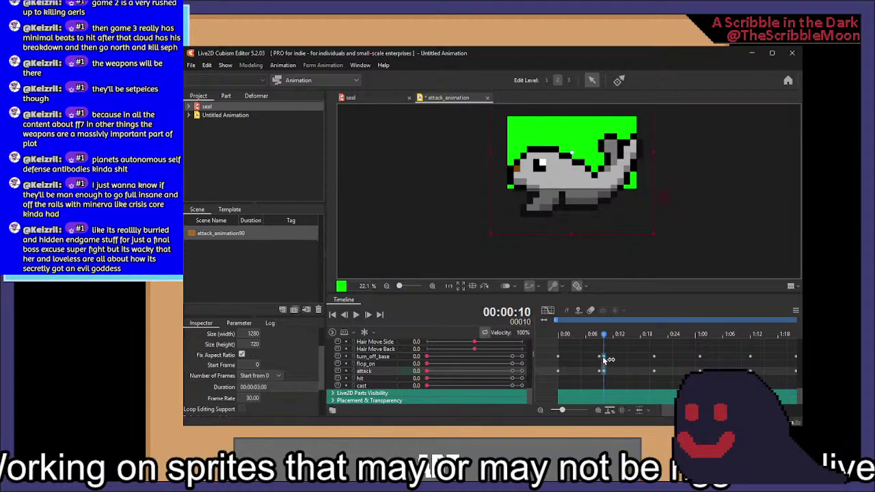
click(648, 358)
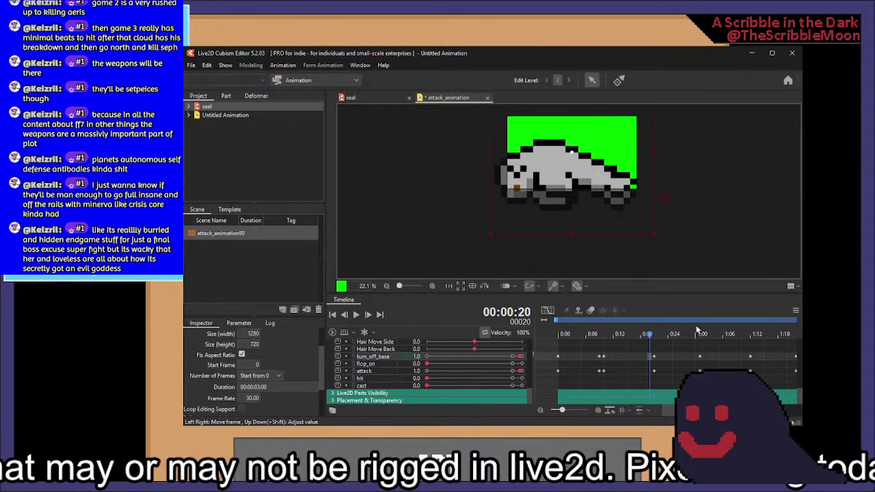
key(ctrl+v)
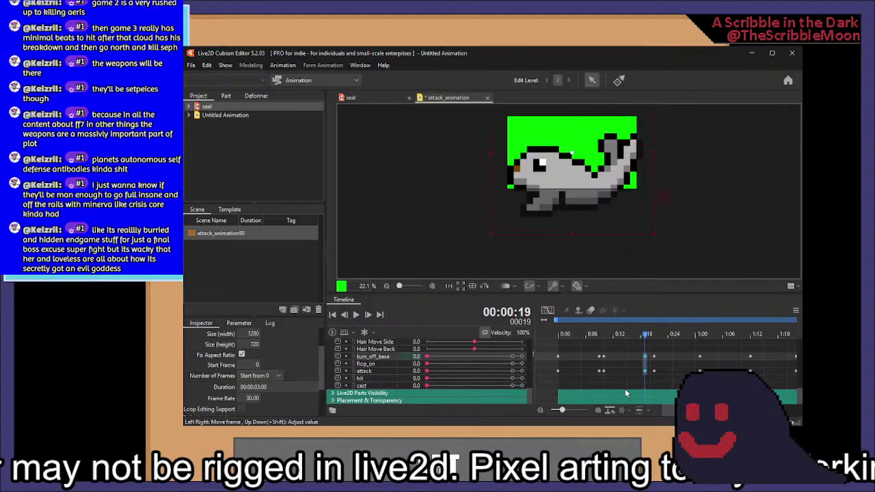
Move the turn_off_base and attack keyframes from frame 21 to frame 20, and paste a copy of them at frame 30
click(654, 378)
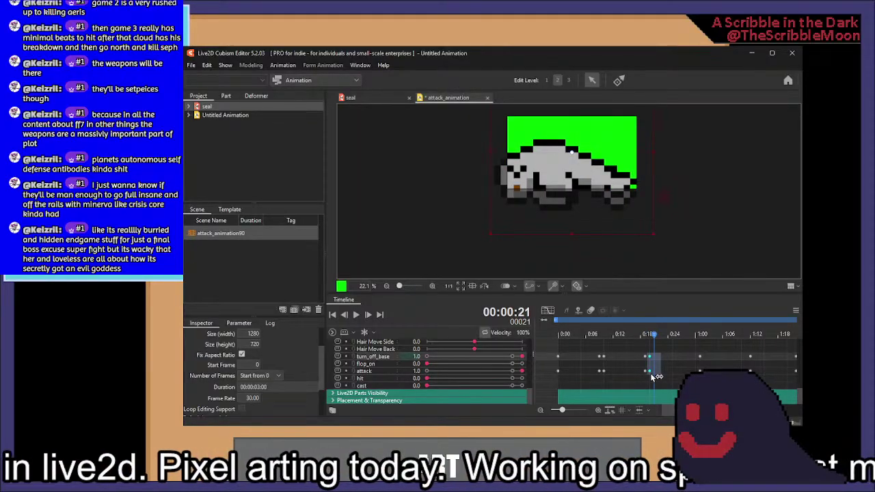
click(634, 370)
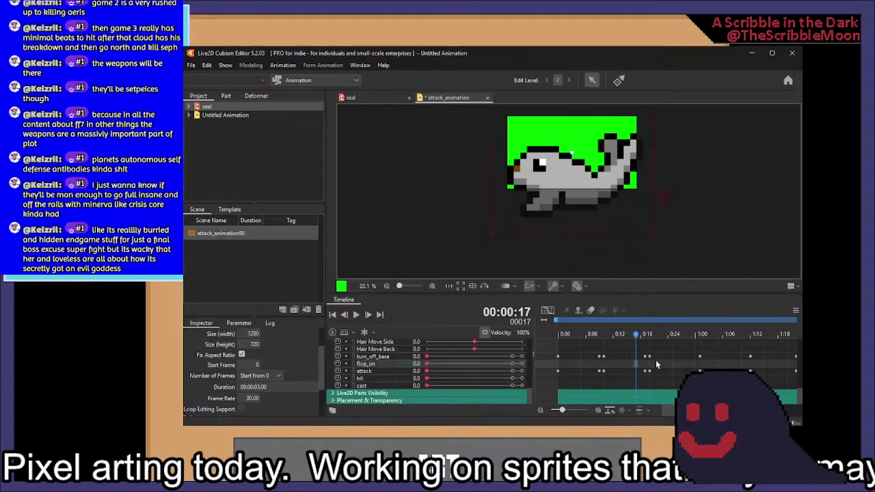
click(652, 353)
click(649, 357)
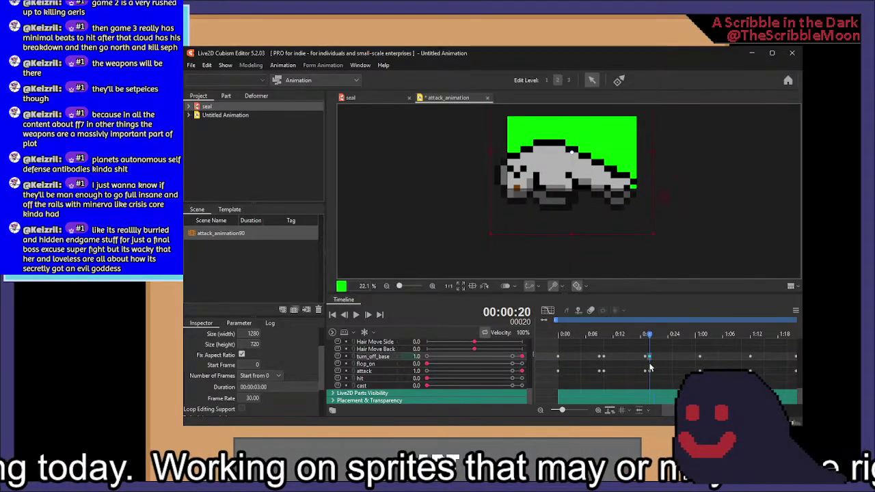
click(691, 356)
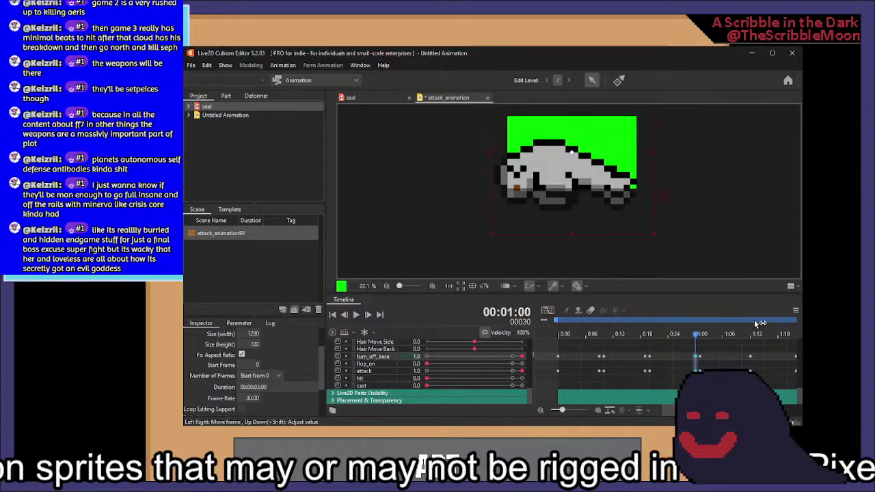
Play the animation from the start to check the held poses, and stop it
click(563, 352)
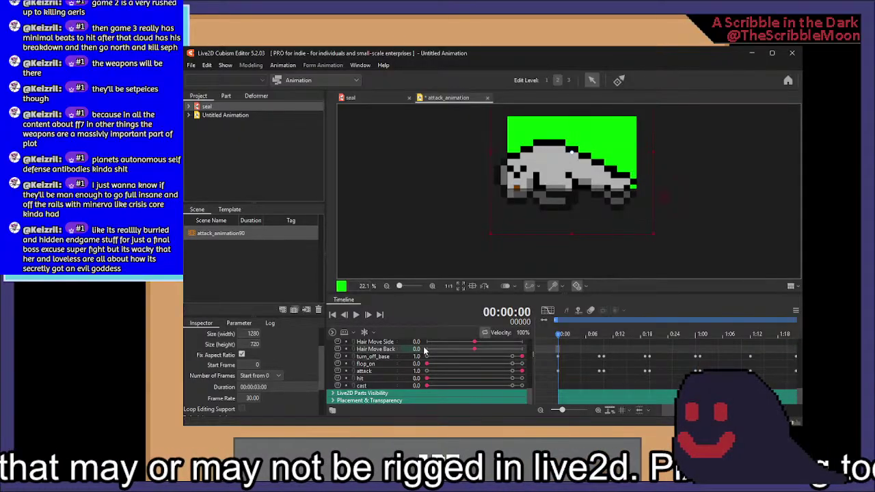
click(356, 315)
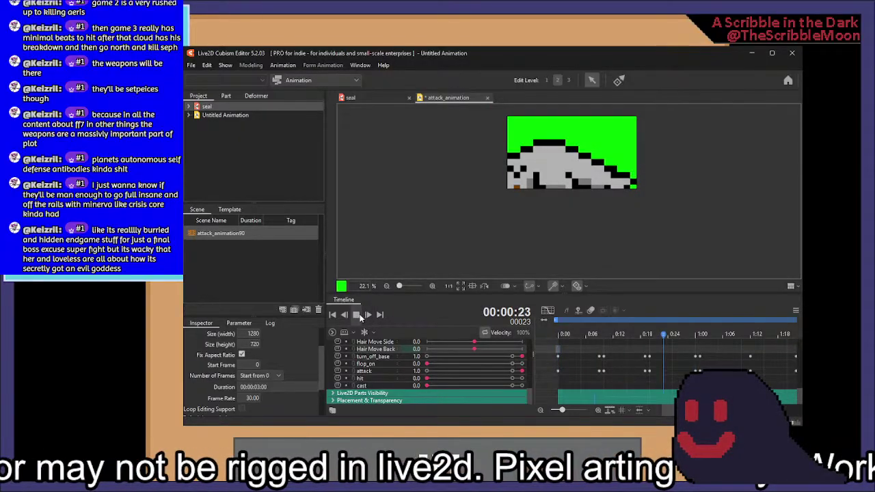
click(359, 315)
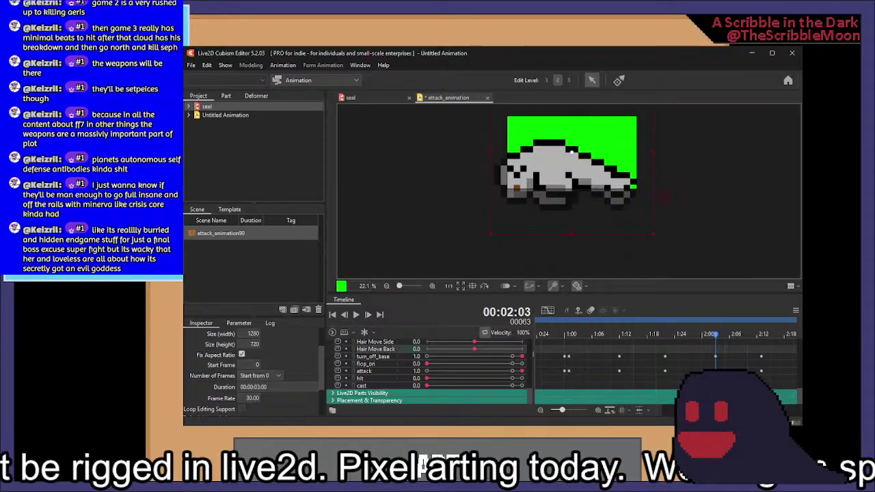
Delete all turn_off_base and attack keyframes after frame 31
drag(717, 410, 612, 411)
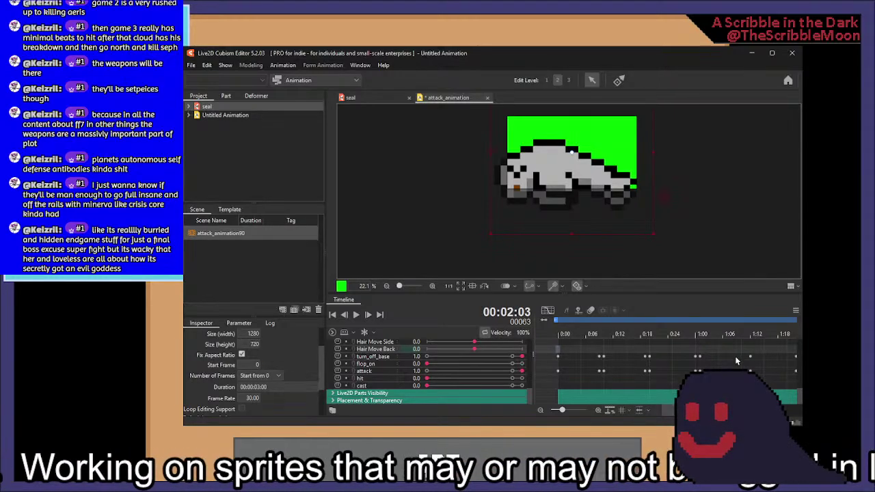
drag(736, 359, 800, 359)
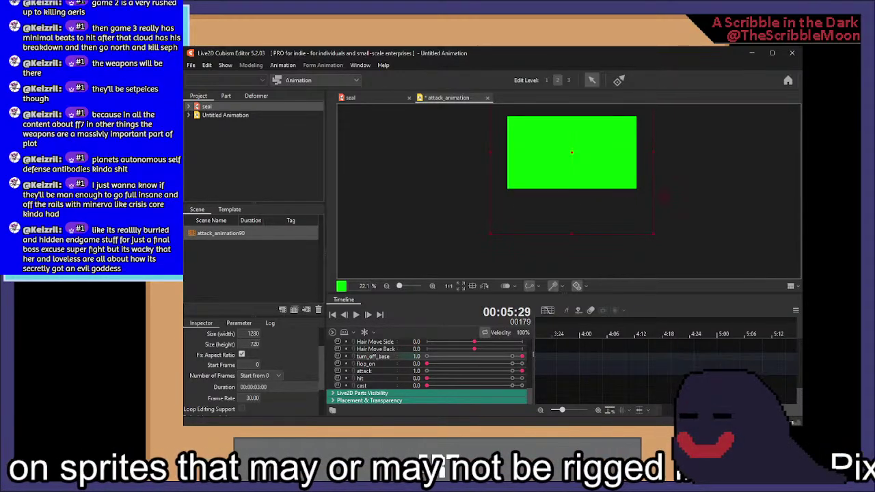
drag(776, 410, 684, 410)
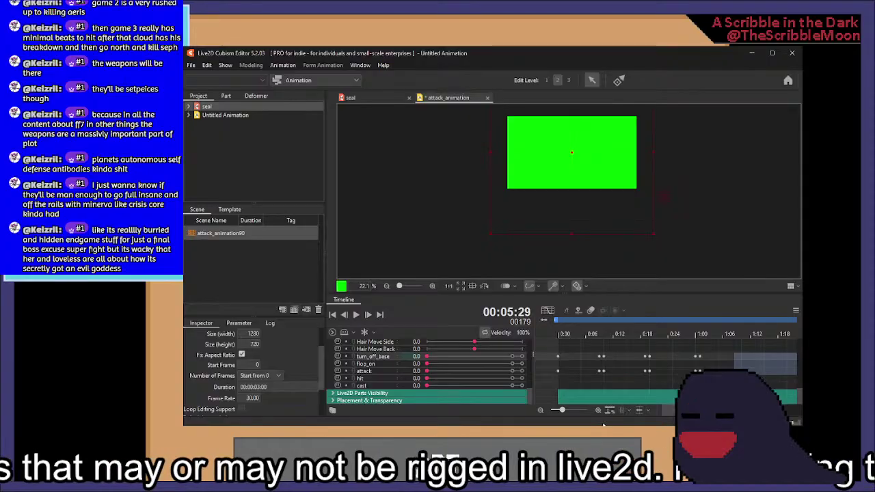
Copy the turn_off_base and attack keyframes from frames 0 to 31 and paste them at frame 31
click(672, 367)
click(649, 362)
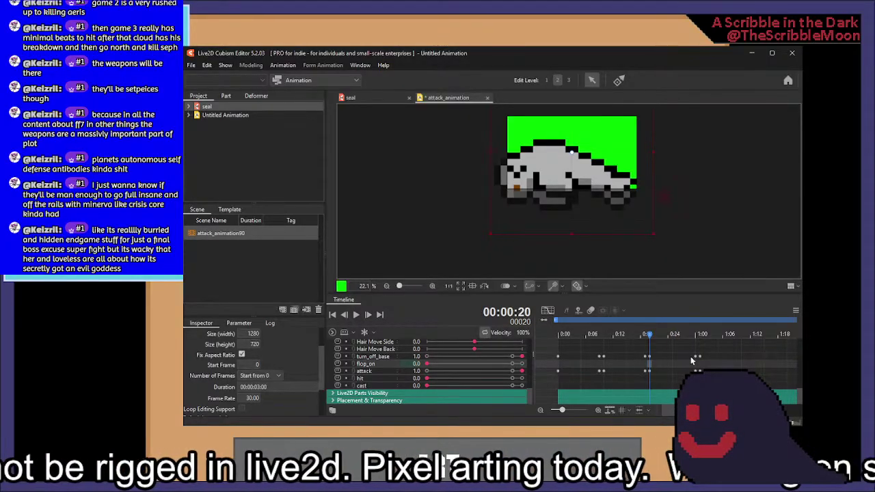
drag(691, 356, 697, 358)
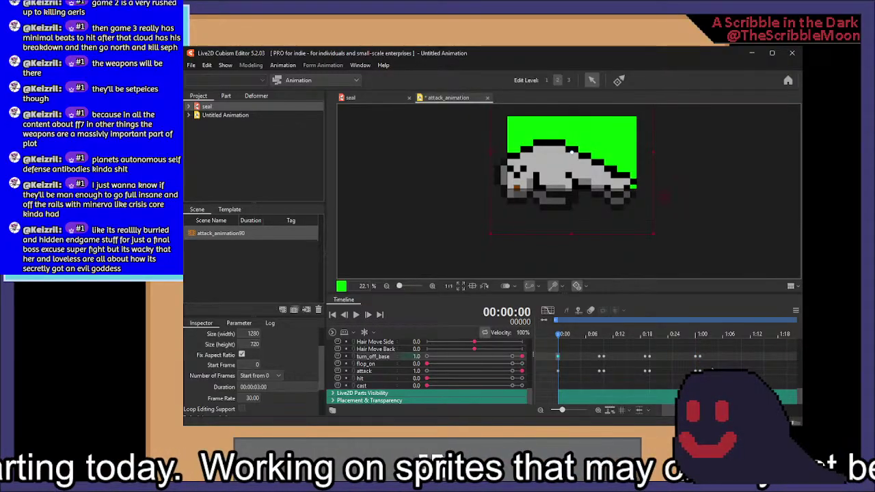
click(709, 370)
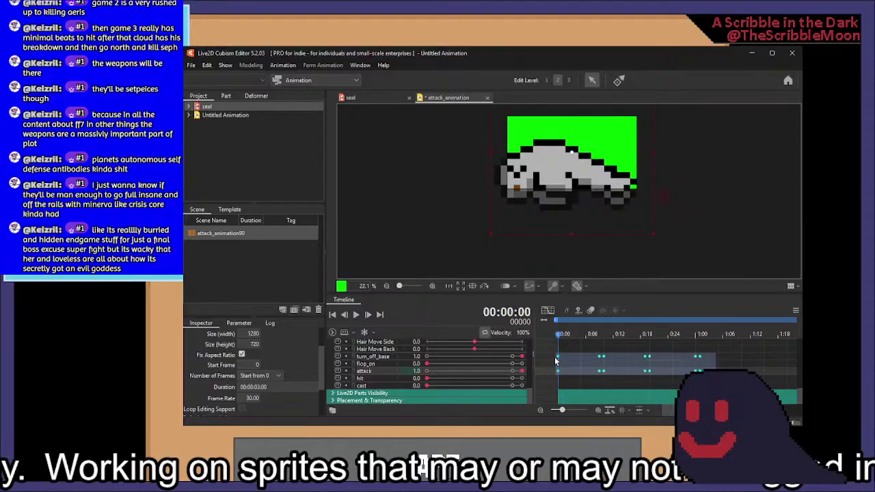
click(696, 350)
key(ctrl+v)
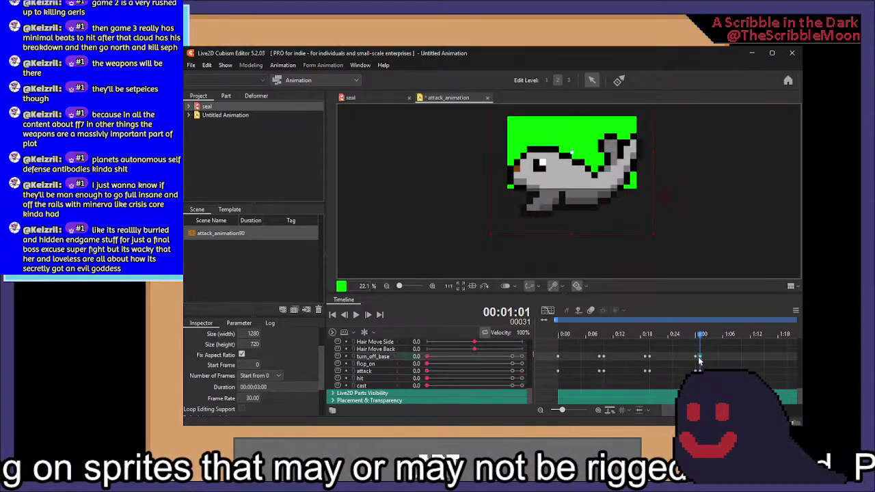
Paste another copy of the turn_off_base and attack keyframe sequence at frame 62
drag(677, 411, 726, 412)
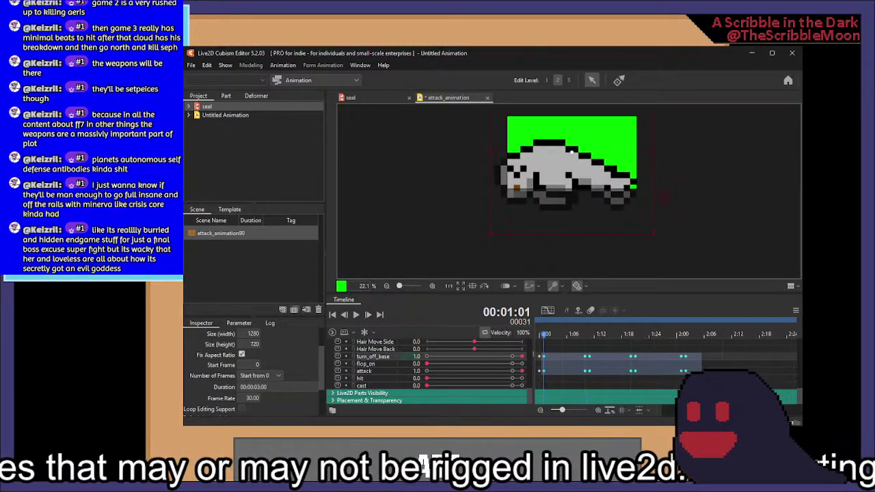
click(708, 369)
click(686, 358)
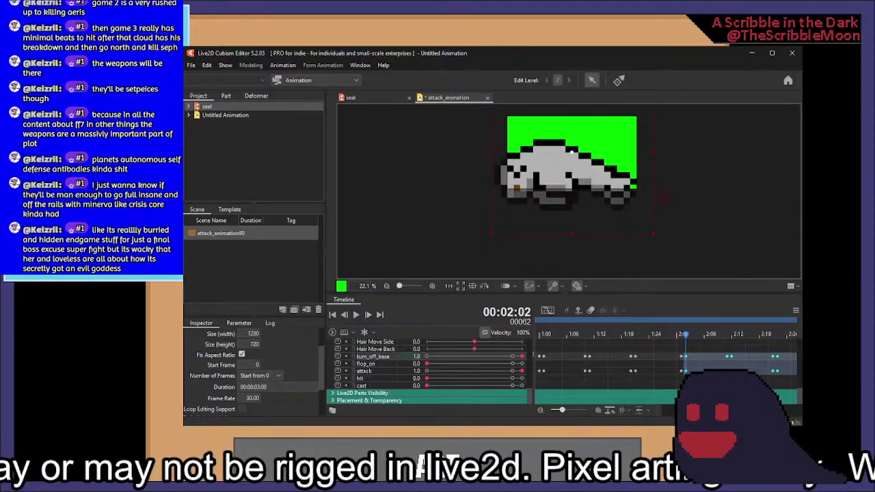
key(ctrl+v)
Play the animation from frame 0 to judge the timing of the repeated attack poses, and stop it
drag(725, 412, 570, 413)
click(545, 350)
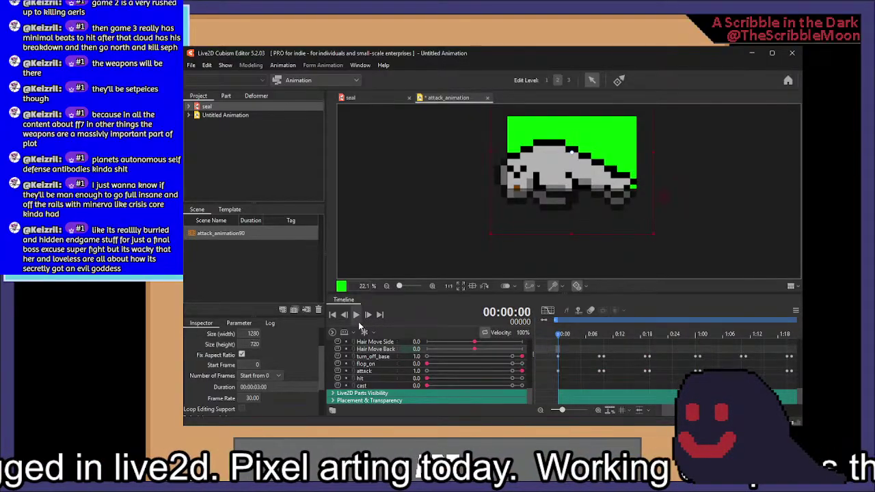
click(357, 315)
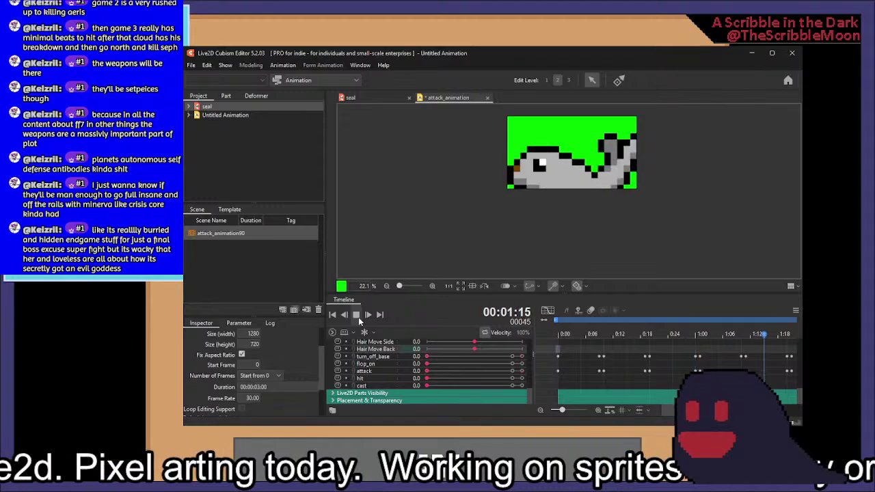
click(358, 317)
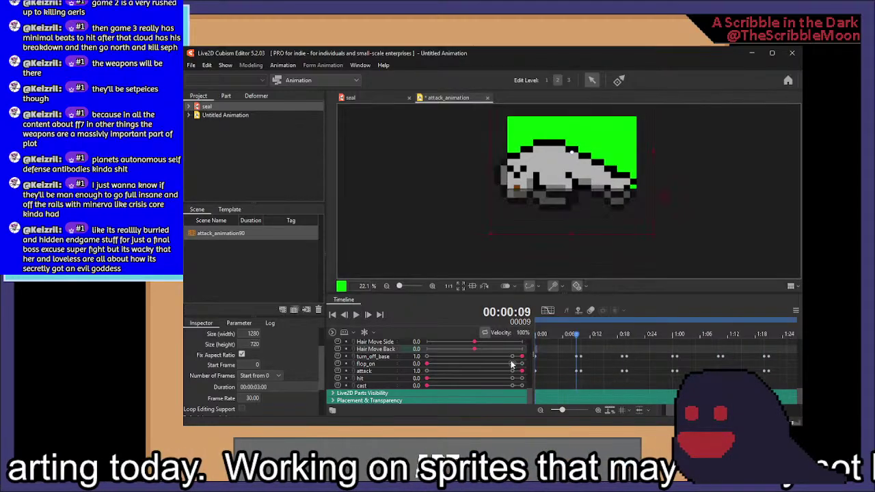
Move the turn_off_base and attack keyframe pairs at frames 9–10, 19–20 and 30–31 to frames 4–5, 9–10 and 14–15
drag(670, 411, 613, 415)
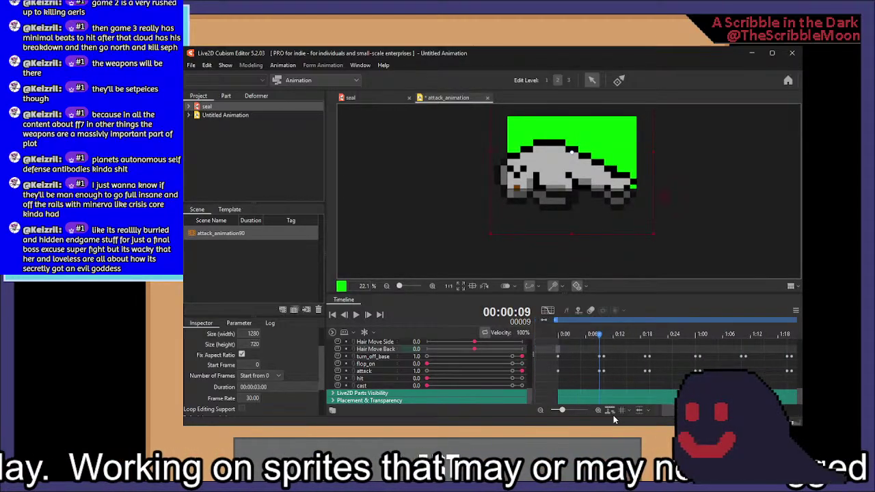
click(590, 363)
drag(593, 347, 580, 373)
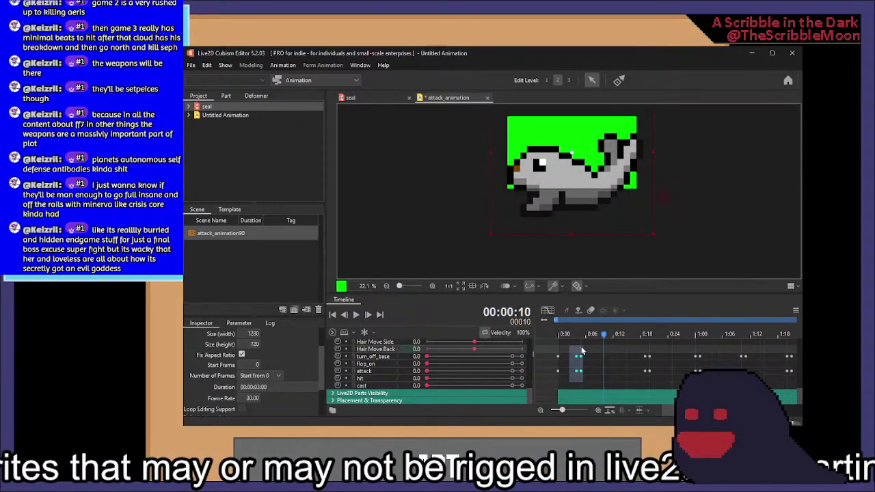
click(583, 344)
drag(625, 348, 604, 375)
drag(609, 337, 603, 336)
drag(680, 353, 636, 363)
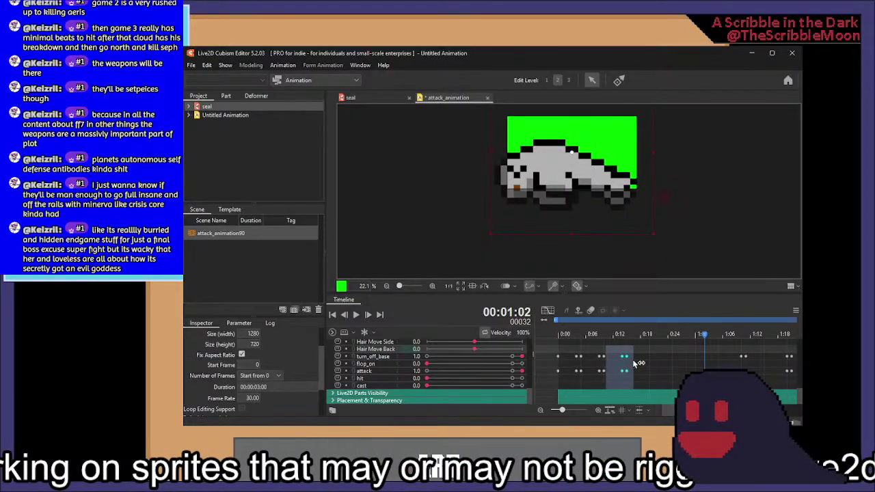
click(627, 340)
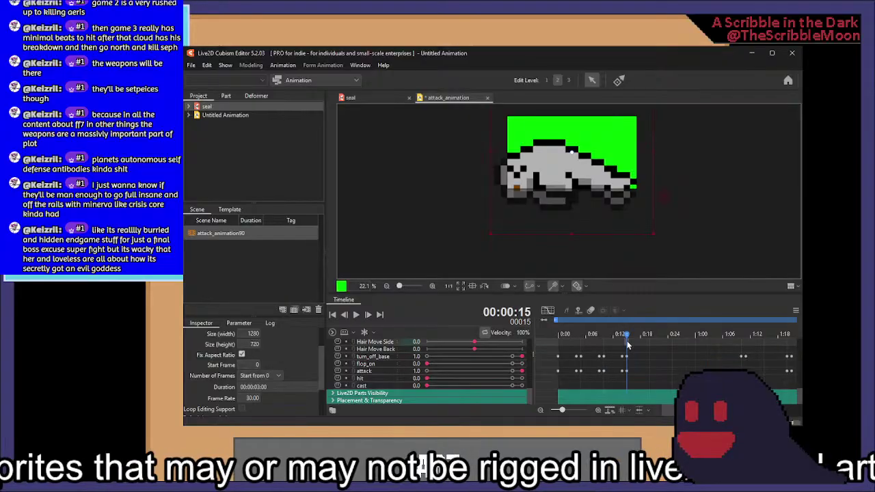
Play the animation from the first frame to check the faster pose changes, and stop it
click(332, 315)
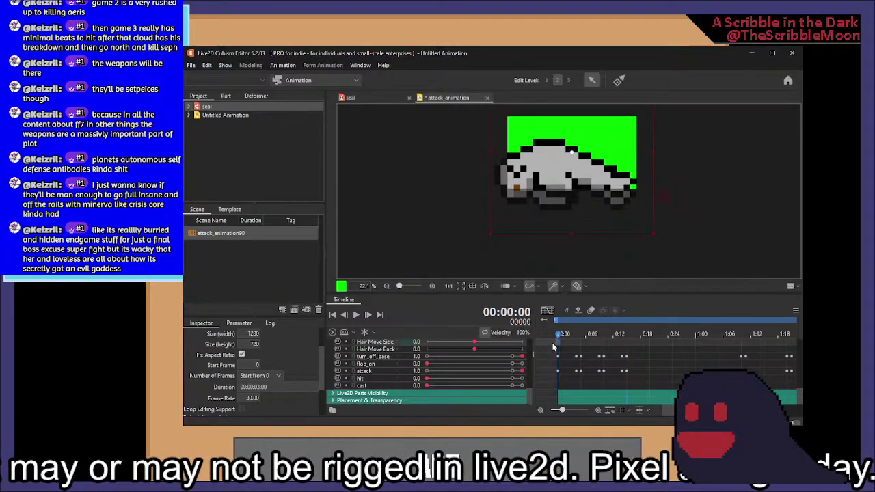
click(355, 314)
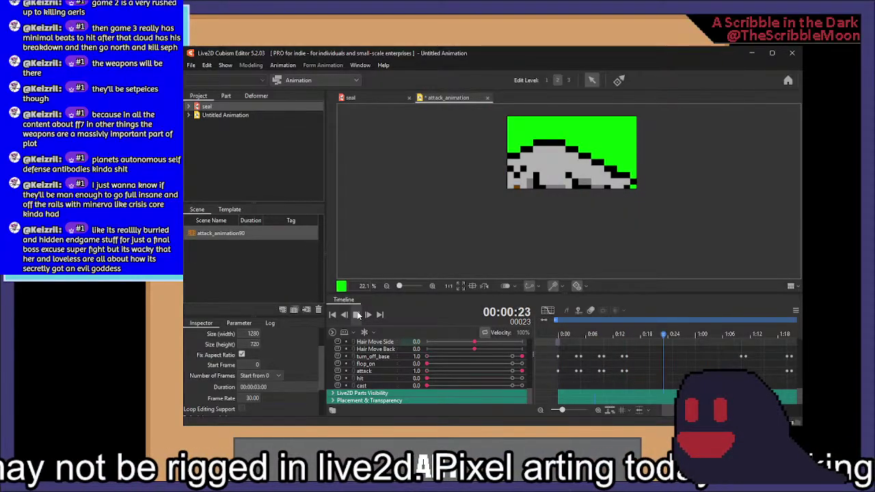
click(357, 315)
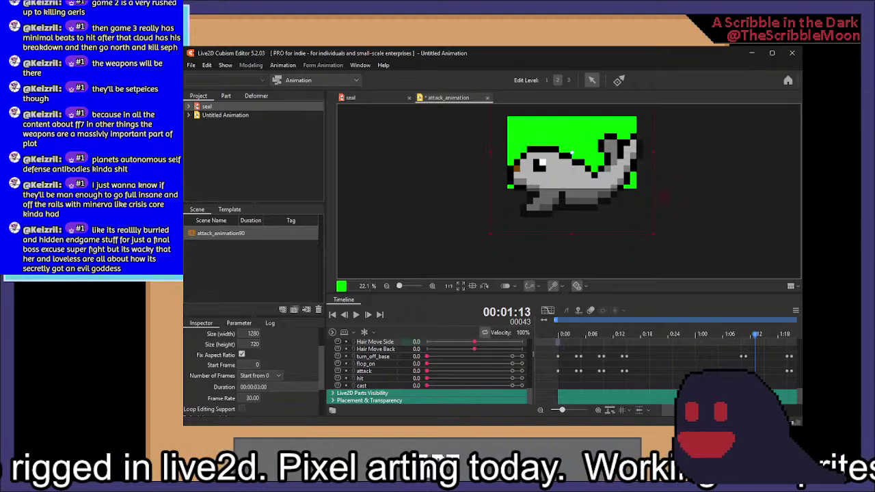
Delete all turn_off_base and attack keyframes after frame 15, and paste a copy of the frame 0–15 keyframes at frame 15
drag(709, 350, 854, 350)
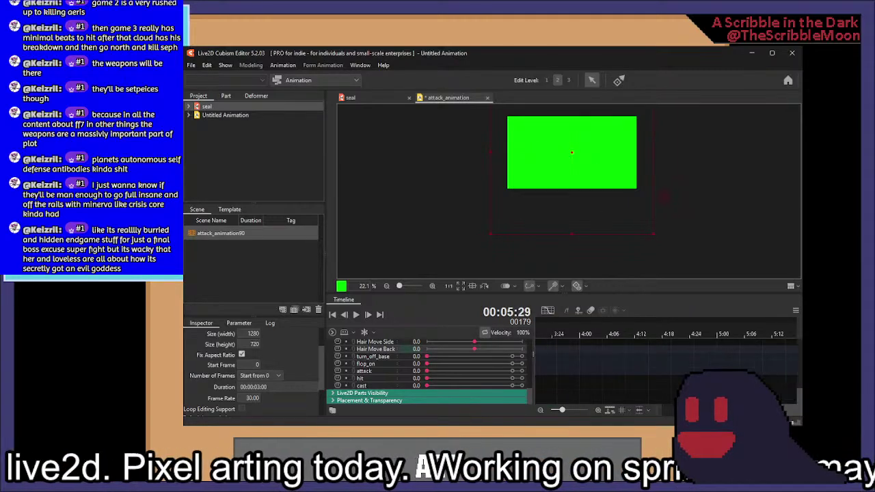
drag(790, 410, 580, 410)
drag(655, 353, 556, 378)
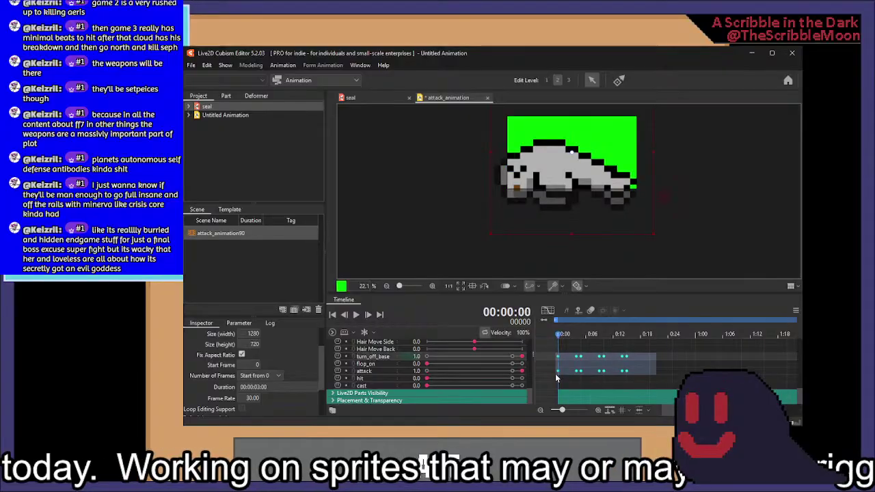
click(629, 350)
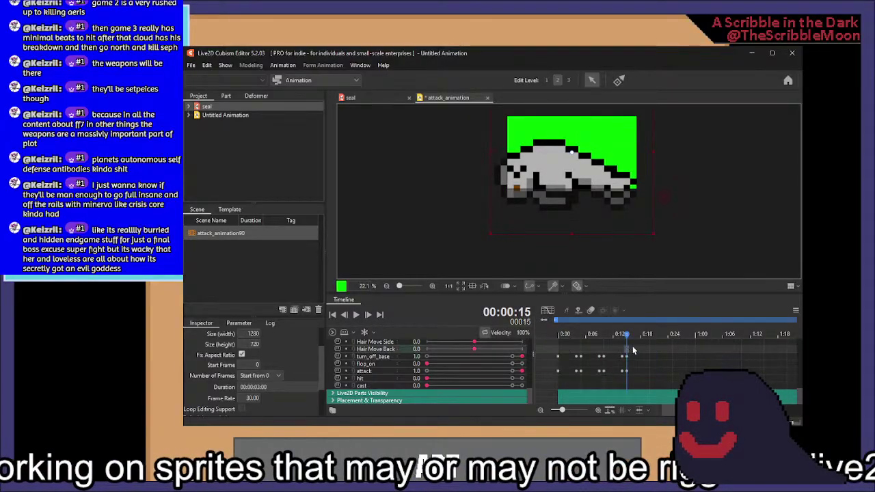
key(ctrl+v)
Paste further copies of the frame 0–15 turn_off_base and attack keyframes at frames 30 and 45
click(698, 350)
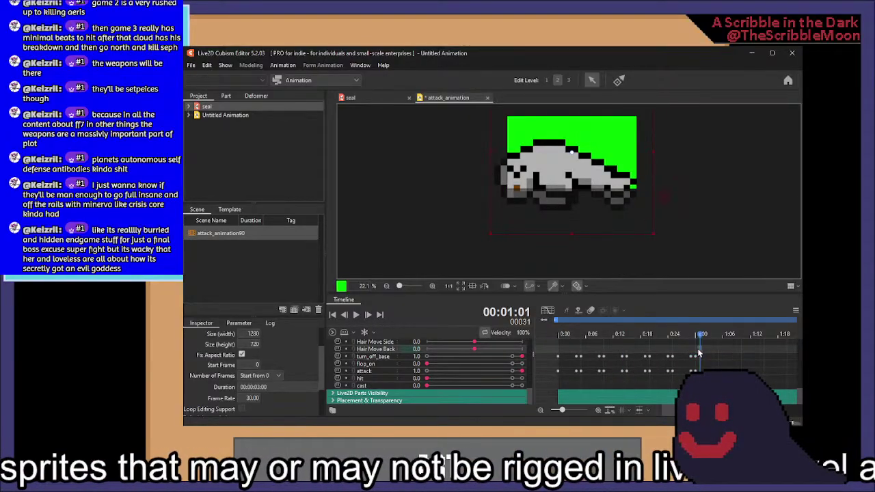
click(694, 346)
key(ctrl+v)
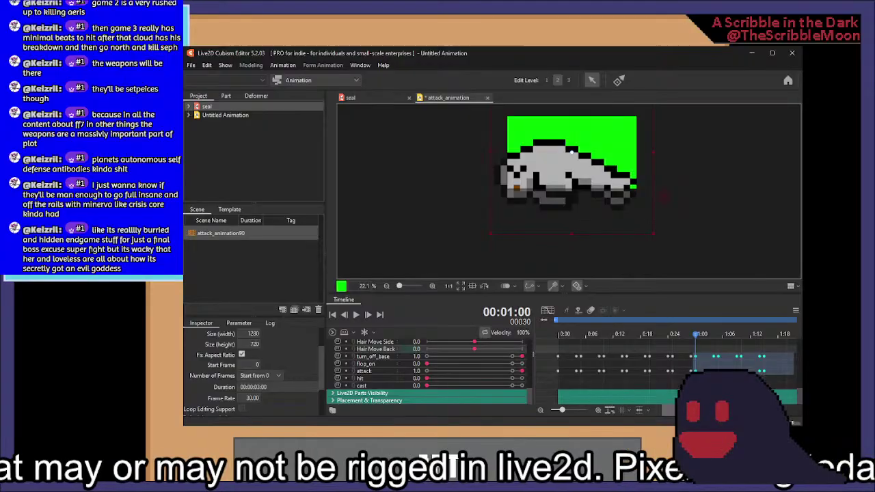
drag(697, 410, 722, 410)
click(675, 346)
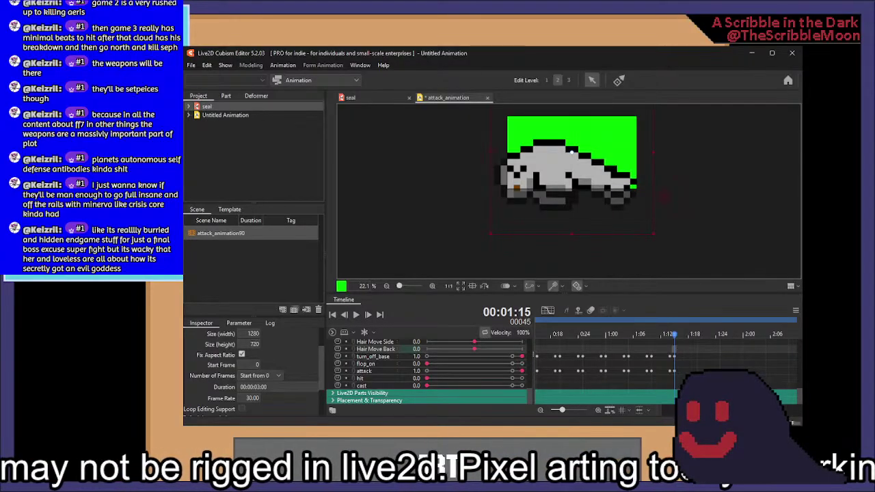
key(ctrl+v)
scroll(675, 347, right, 3)
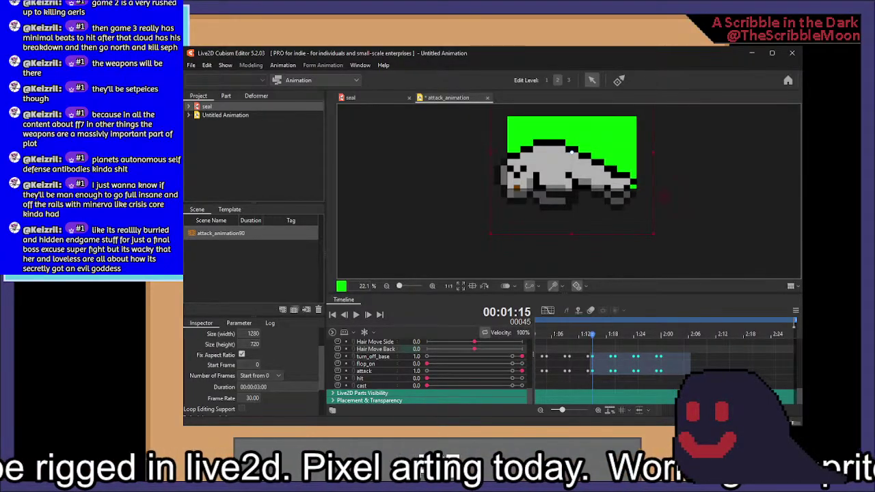
Play the animation from frame 0 to review the repeated fast pose switches, and stop it
drag(722, 410, 593, 416)
click(558, 348)
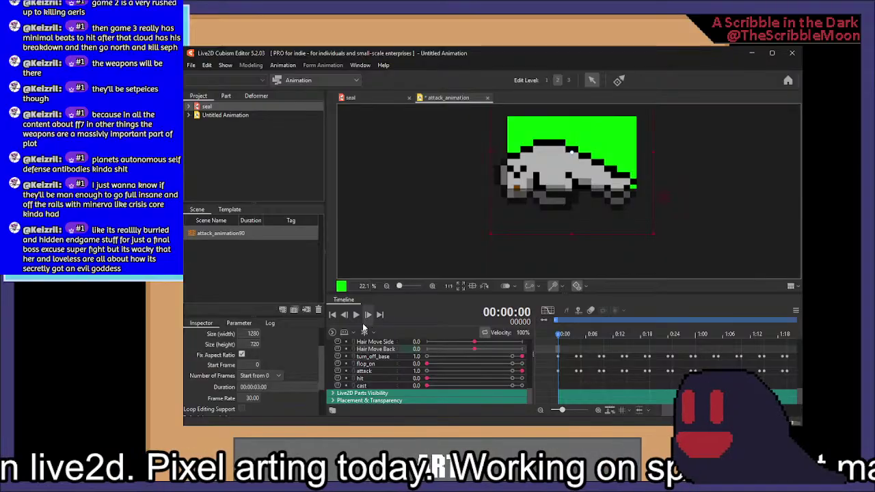
click(355, 315)
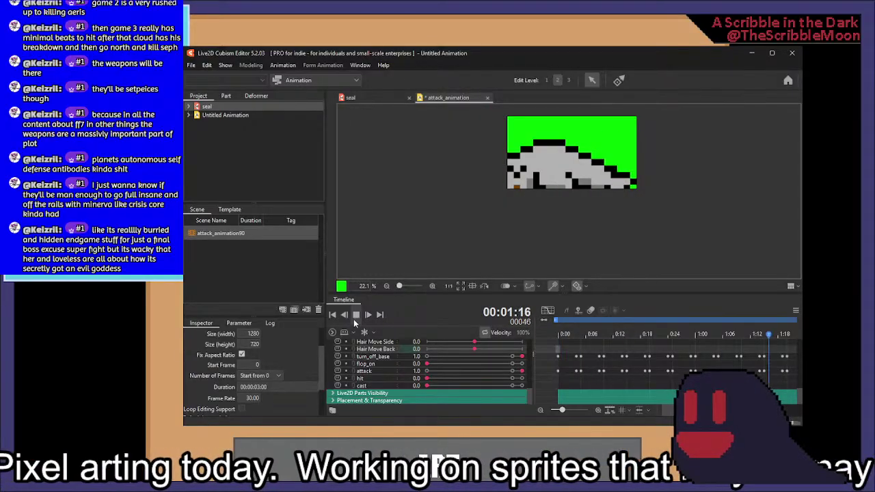
click(355, 315)
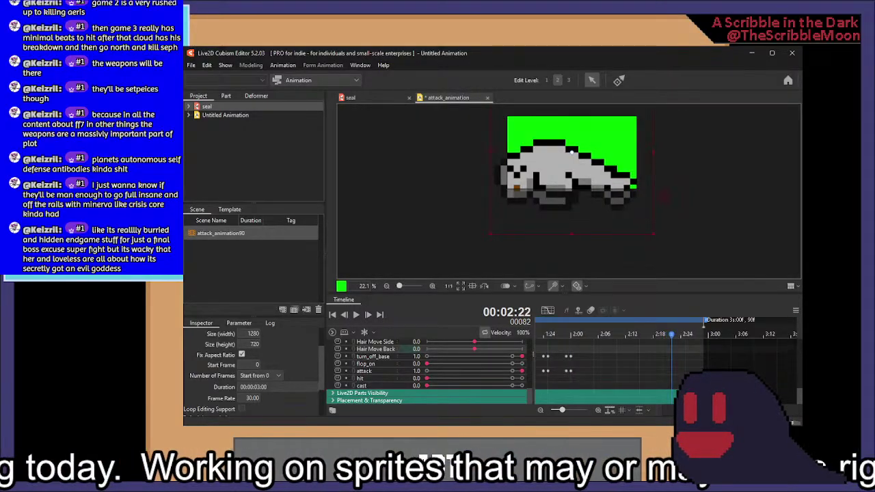
Copy the turn_off_base and attack keyframe pair at frames 49–50 and place the copy at frames 64–65
scroll(666, 363, left, 4)
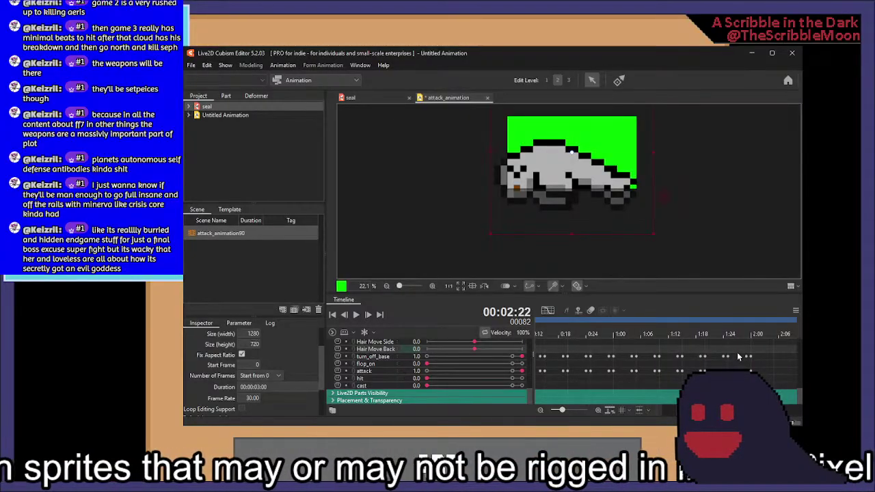
drag(739, 345, 722, 369)
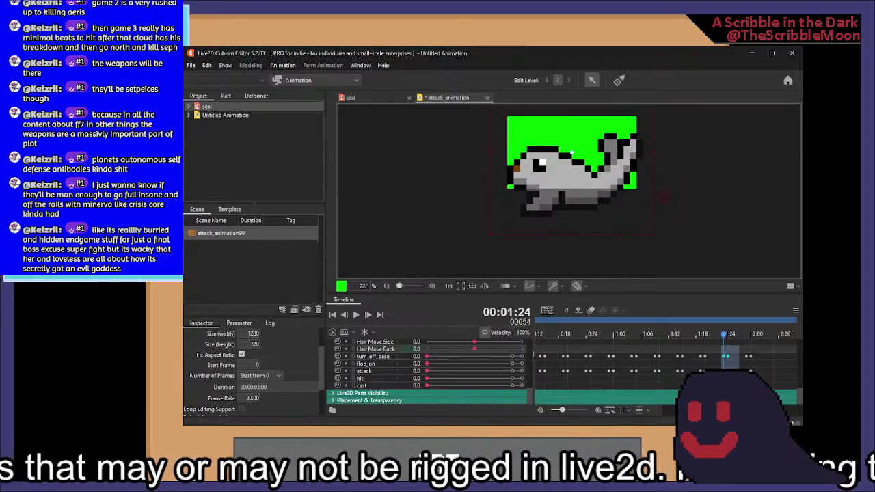
click(708, 367)
click(688, 357)
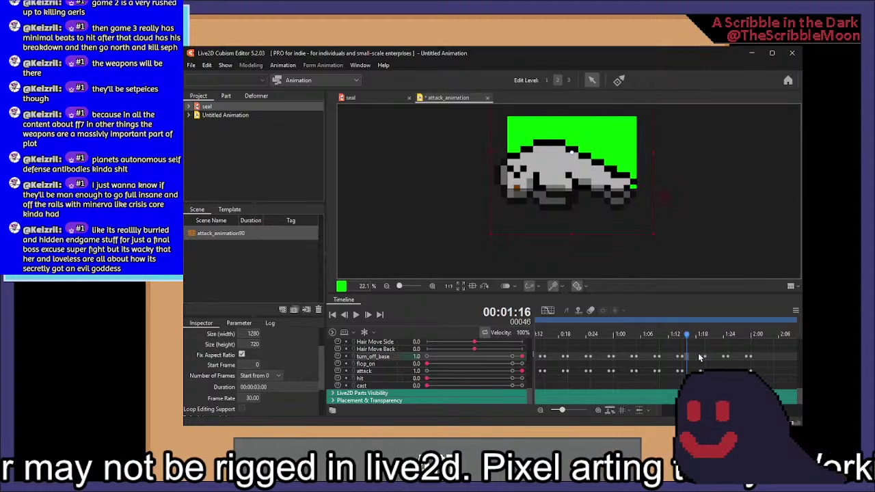
click(702, 356)
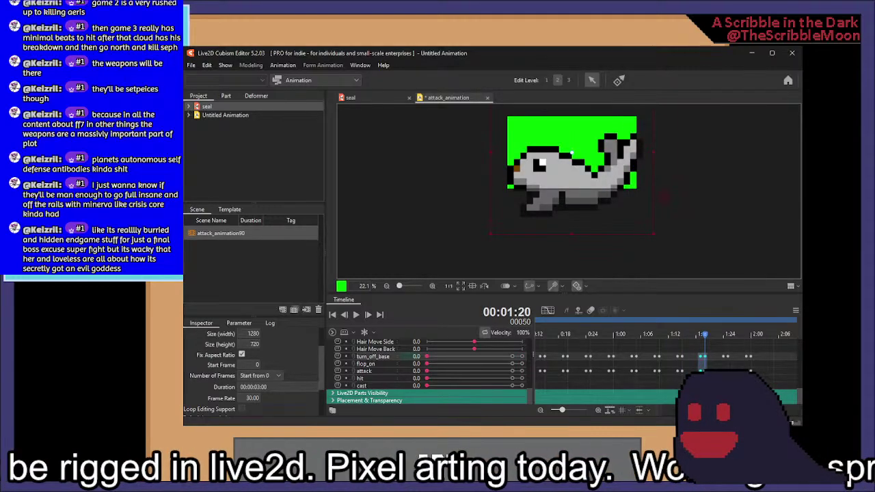
scroll(666, 362, right, 2)
click(706, 354)
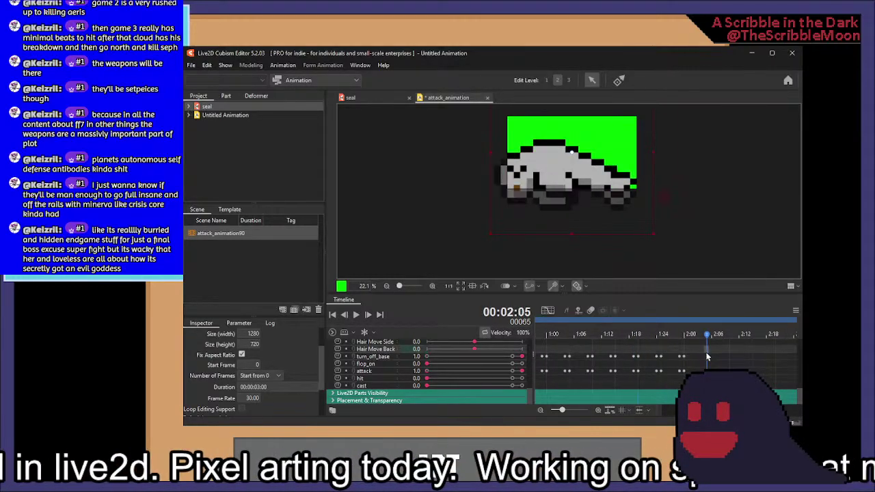
key(ctrl+v)
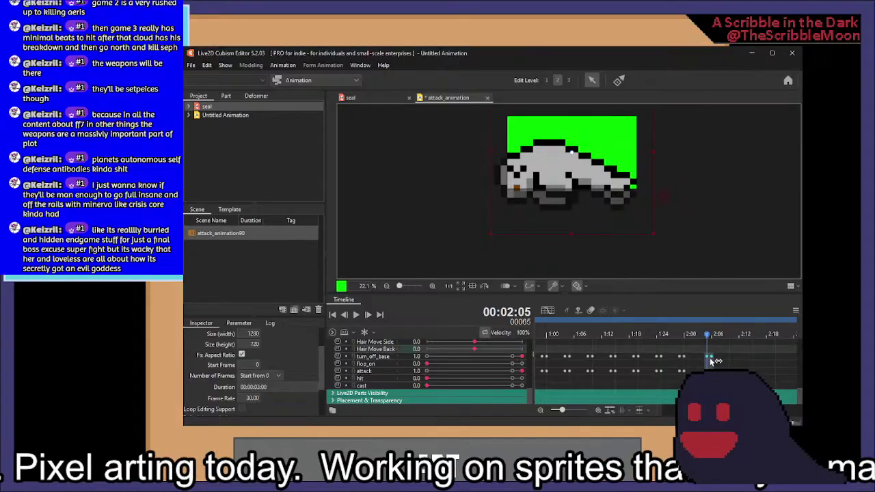
drag(708, 359, 707, 357)
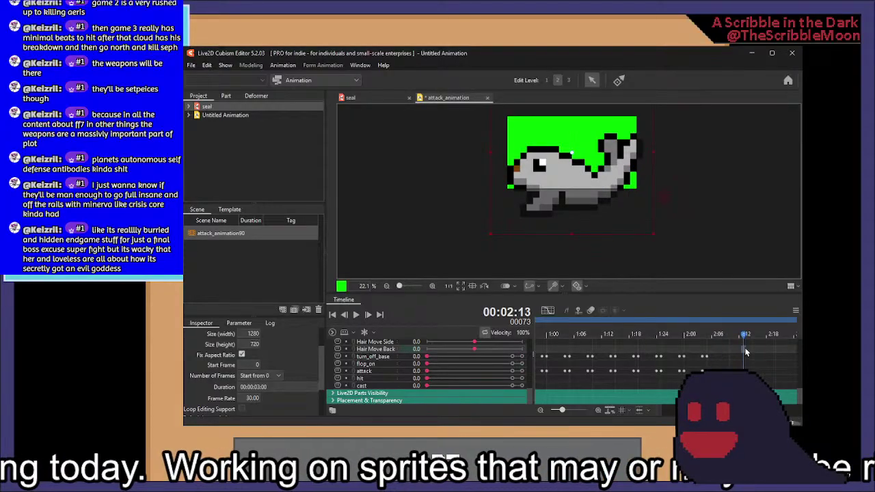
Set the attack_animation scene's duration to 00:00:02:10 so it ends at frame 70
click(731, 357)
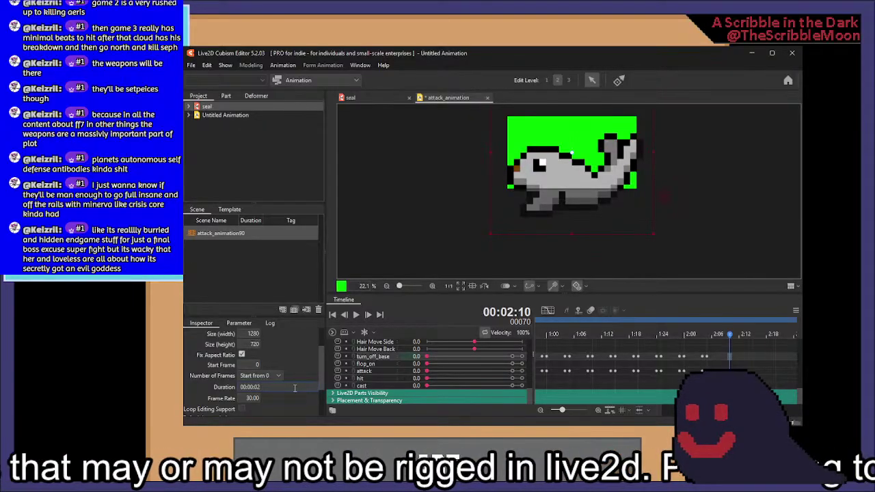
text(:10)
key(Return)
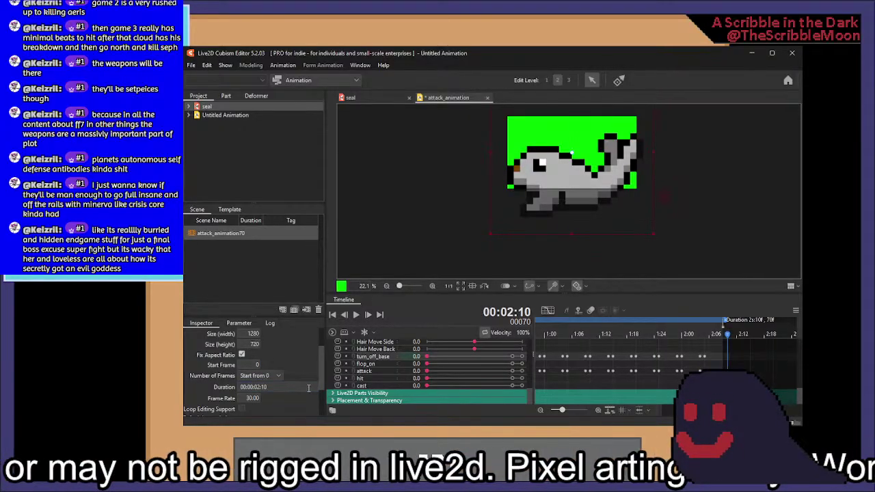
Play back the attack animation and save it as seal_sprite_work.can3 before closing Live2D Cubism Editor
click(365, 312)
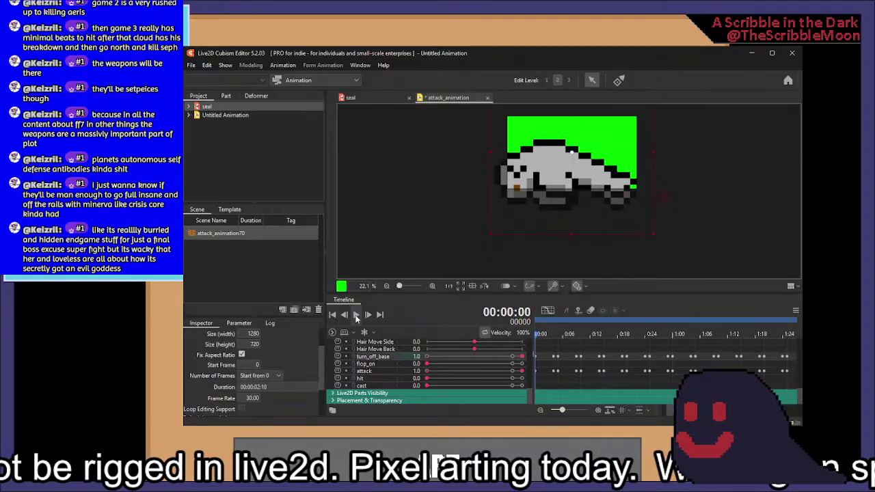
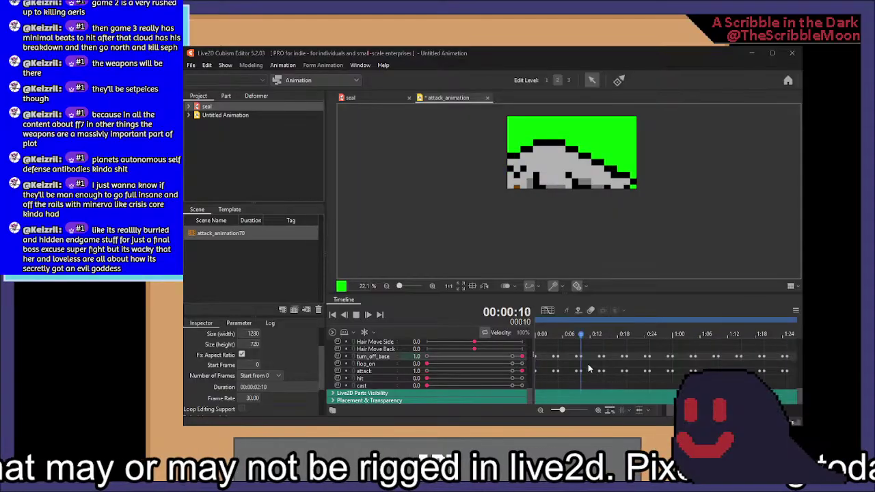
key(Return)
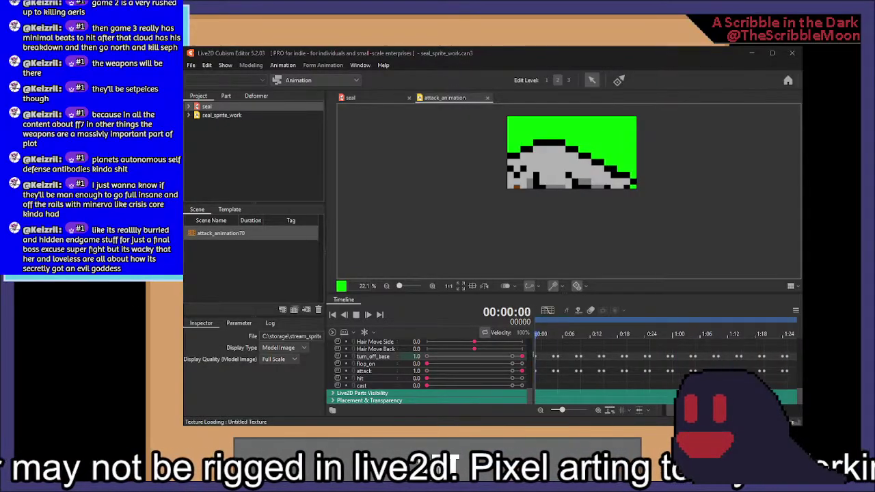
click(487, 98)
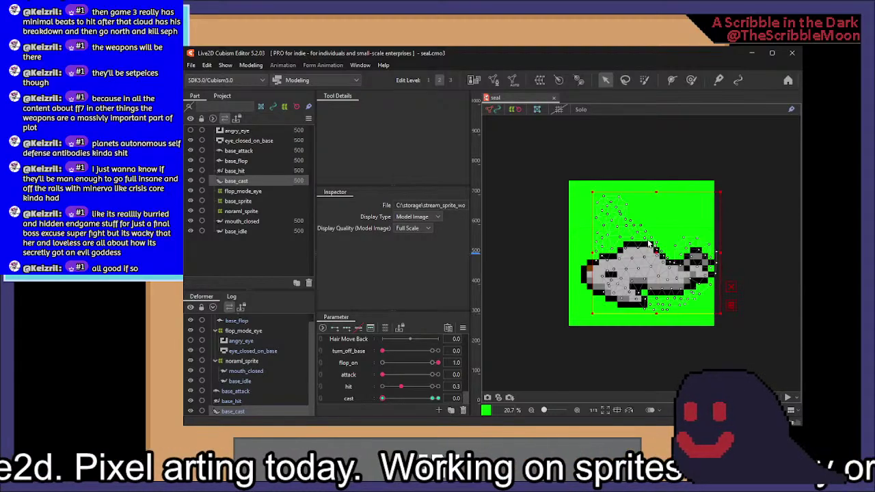
click(793, 52)
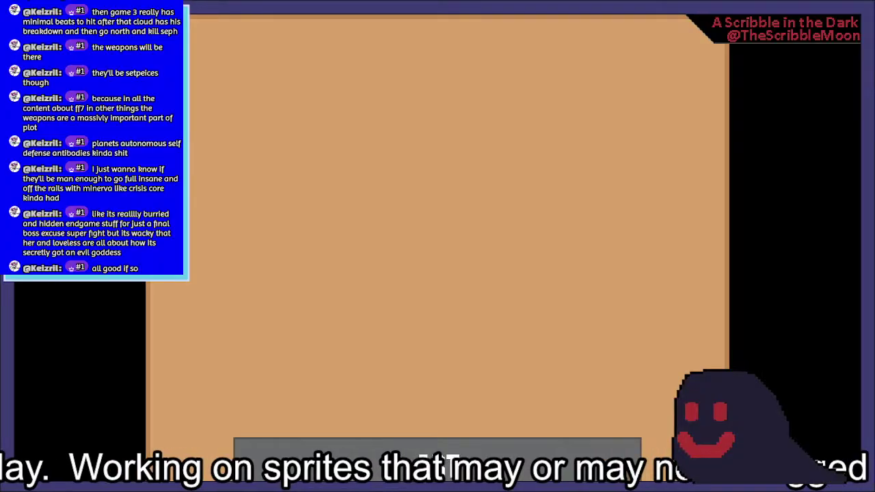
Switch to Aseprite and paste the copied Mega Man sprite sheet into a new 349 × 381 sprite
key(alt+Tab)
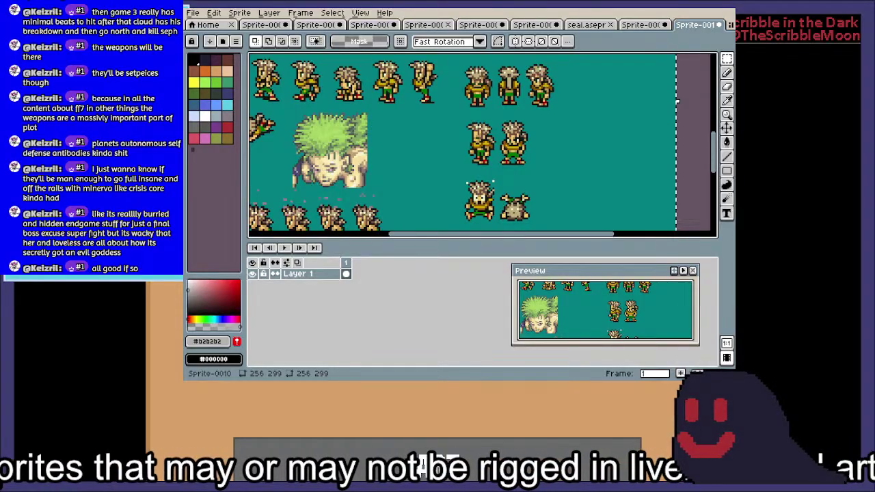
key(ctrl+n)
key(Return)
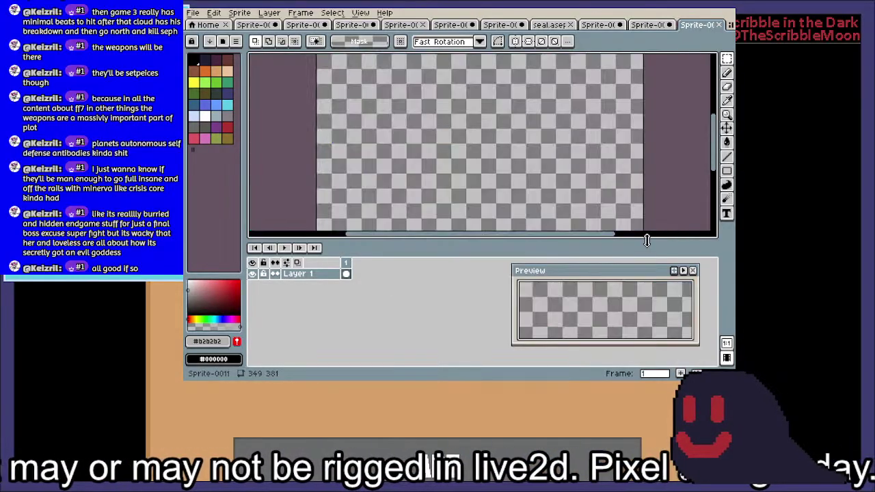
key(ctrl+v)
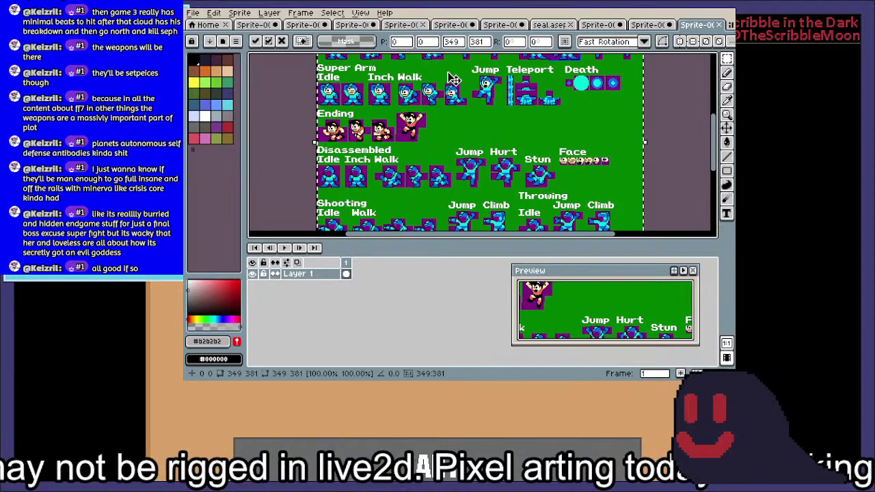
Examine the open-eyed and blinking Idle sprites in the Assembled section of the sheet
drag(453, 80, 415, 174)
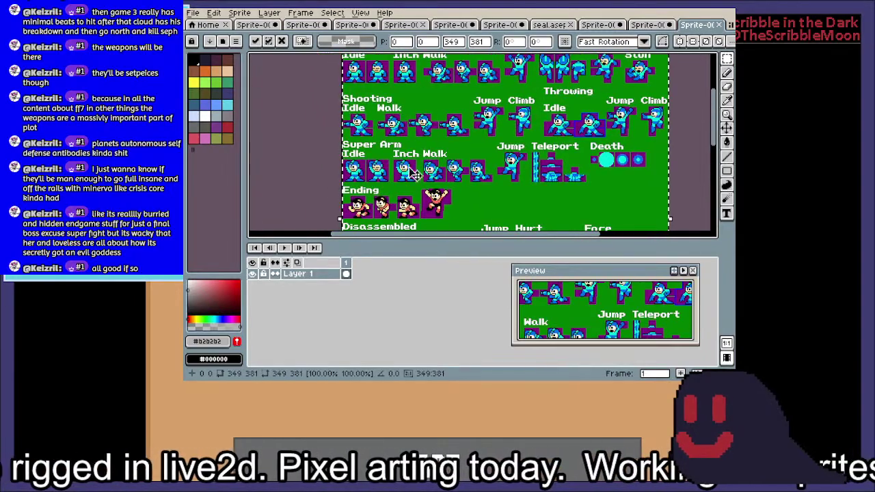
scroll(412, 176, up, 1)
drag(372, 65, 361, 207)
drag(357, 150, 351, 186)
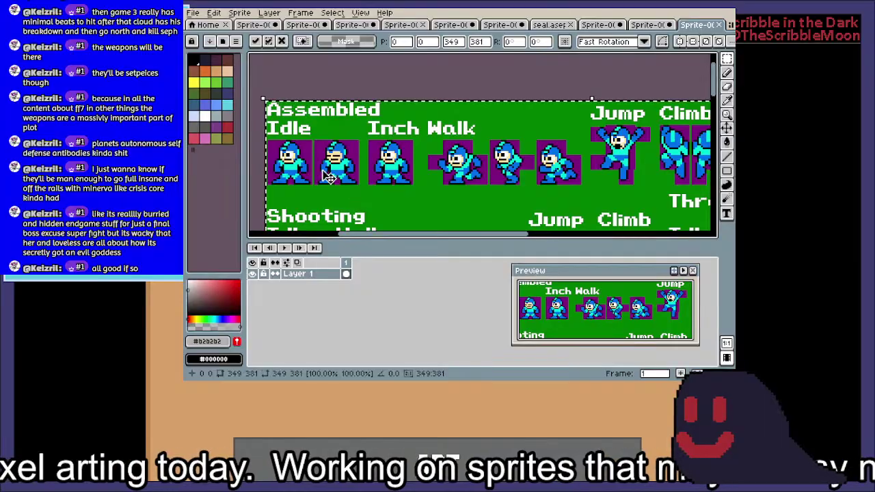
scroll(327, 176, up, 3)
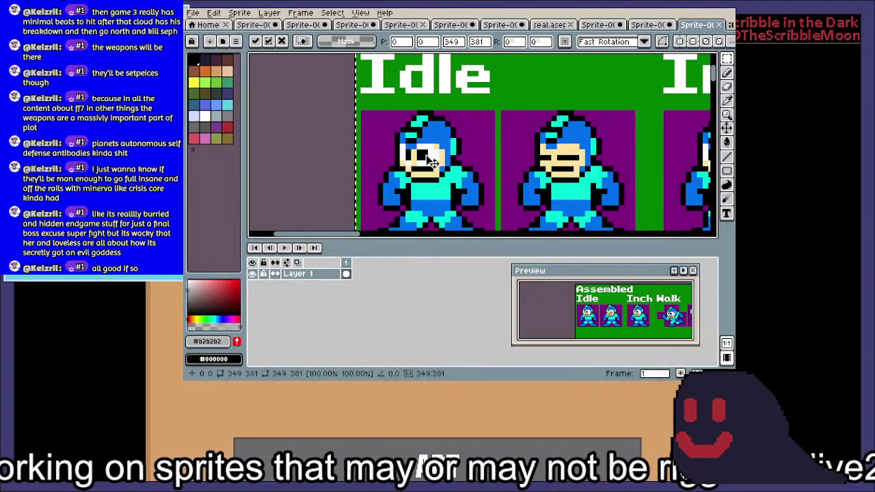
scroll(431, 164, down, 1)
scroll(444, 186, up, 1)
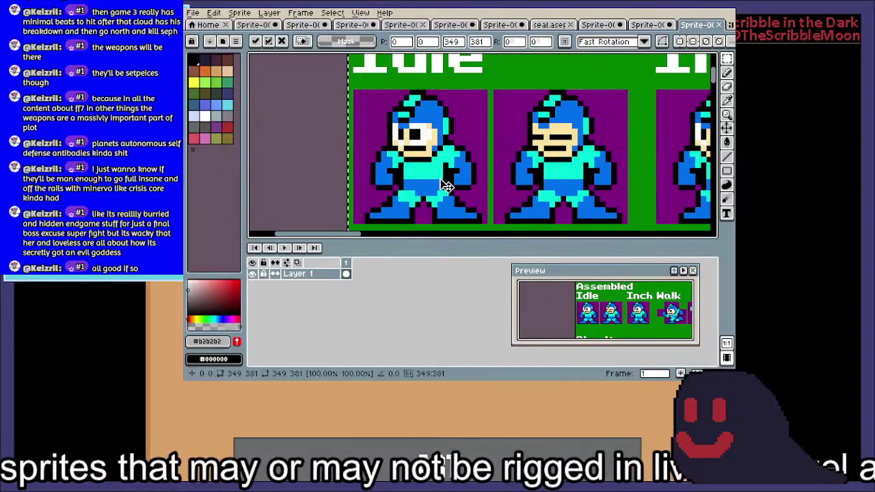
scroll(442, 180, down, 1)
Survey the remaining Assembled poses and the Disassembled section of the sprite sheet
drag(474, 177, 487, 74)
scroll(395, 188, down, 1)
scroll(376, 174, right, 5)
scroll(487, 74, down, 1)
scroll(488, 72, down, 1)
scroll(476, 157, up, 1)
drag(476, 203, 531, 210)
scroll(481, 162, up, 1)
scroll(478, 157, down, 3)
scroll(466, 132, up, 3)
scroll(523, 91, down, 1)
drag(524, 91, 469, 55)
scroll(469, 55, down, 1)
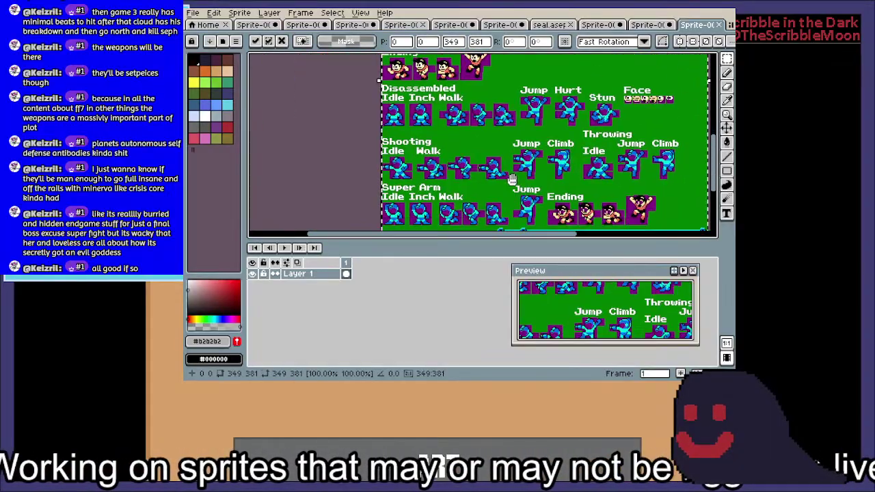
Examine the separate eye and mouth expressions in the Disassembled section's Face row
scroll(531, 159, up, 2)
drag(486, 161, 525, 228)
scroll(522, 198, down, 1)
drag(523, 188, 440, 218)
scroll(441, 217, down, 1)
drag(582, 134, 436, 155)
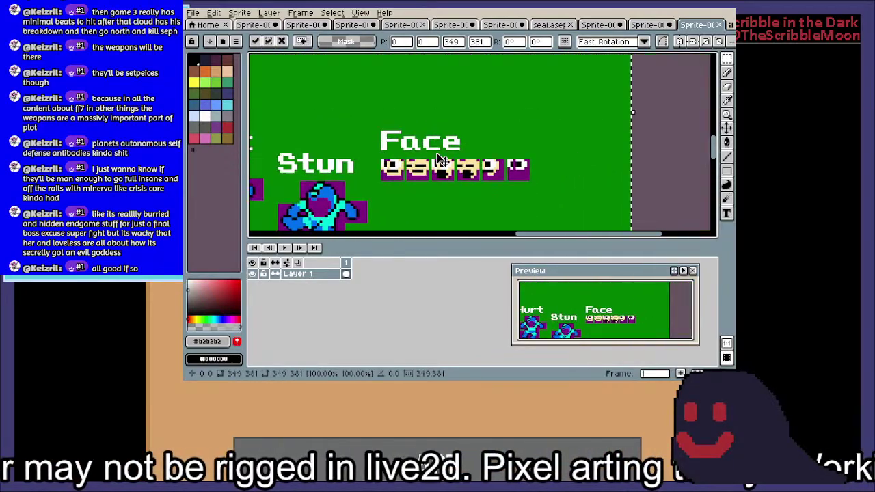
scroll(436, 162, up, 2)
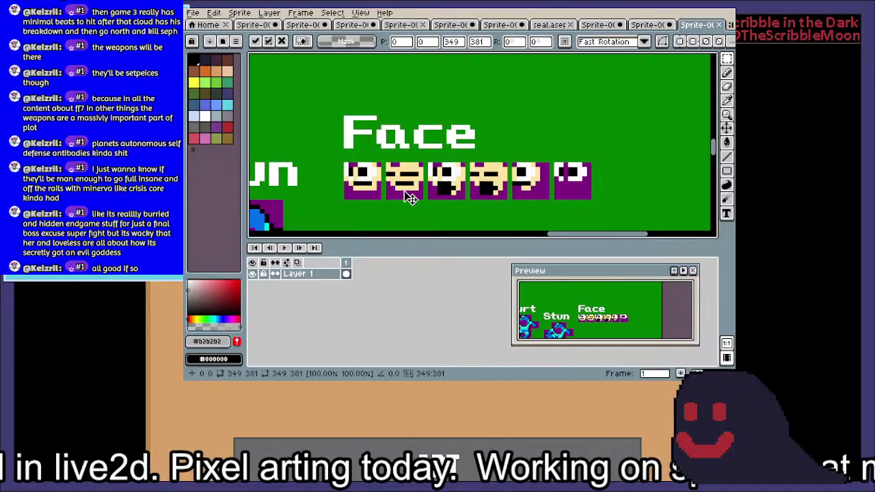
scroll(437, 198, down, 2)
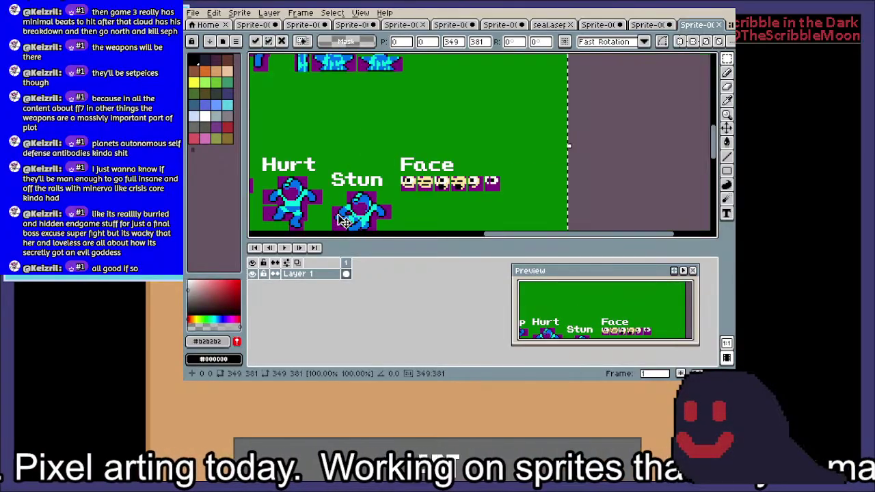
Examine how the faceless Stun, Jump, Climb and Shooting poses leave room for a separate face sprite
scroll(386, 212, up, 3)
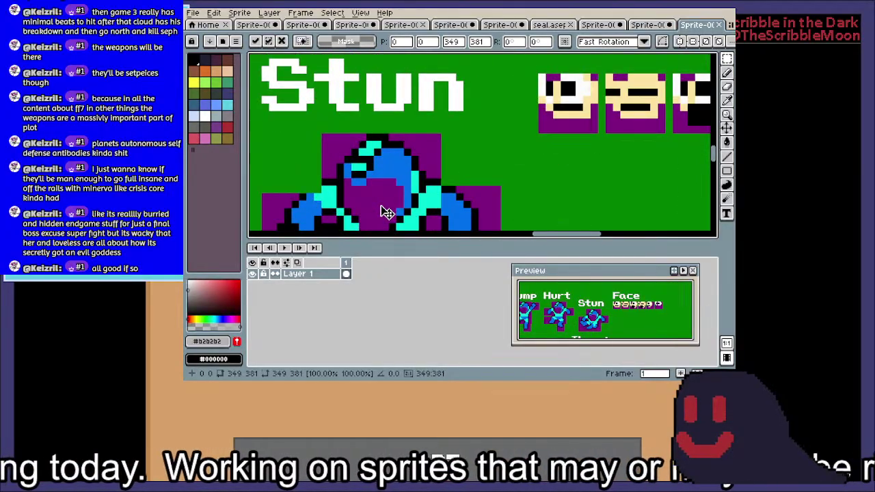
scroll(381, 209, down, 1)
drag(381, 209, 454, 54)
scroll(434, 110, down, 1)
scroll(439, 121, down, 5)
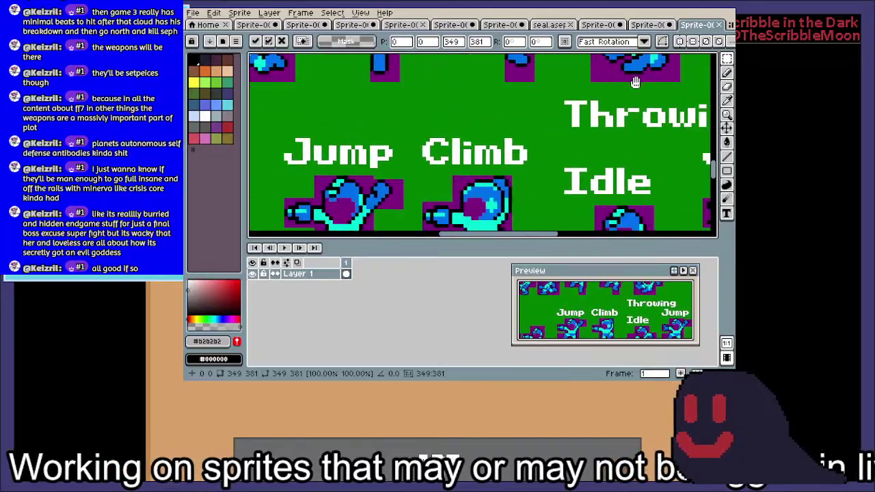
scroll(527, 120, left, 5)
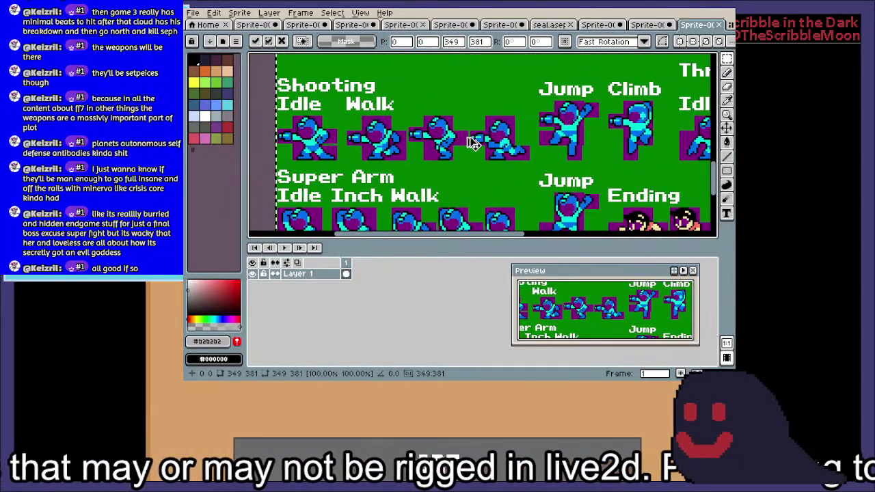
Show the grid and select the 24 × 24 pixel block around the first Disassembled Idle sprite
key(ctrl+apostrophe)
drag(356, 124, 408, 149)
scroll(407, 149, up, 4)
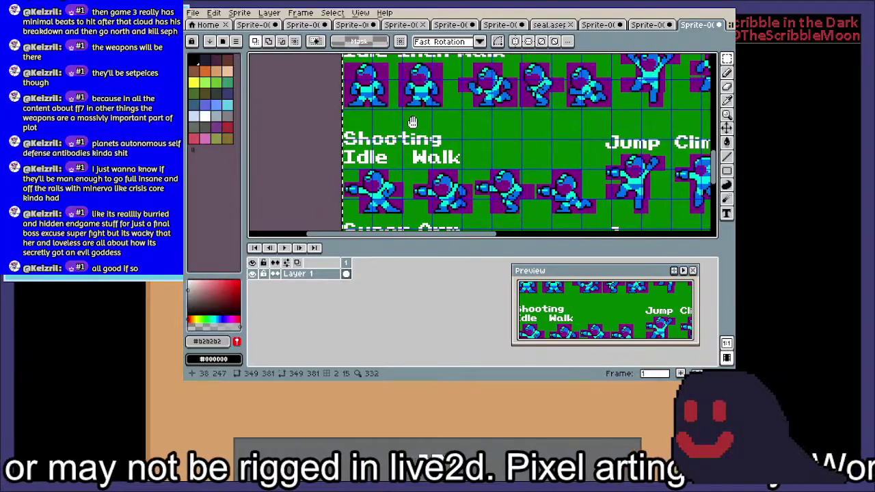
scroll(346, 149, up, 3)
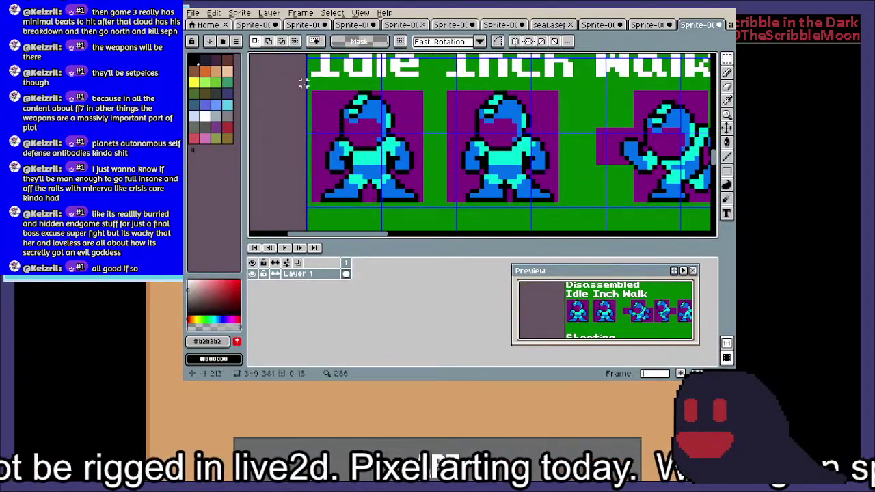
drag(314, 93, 422, 198)
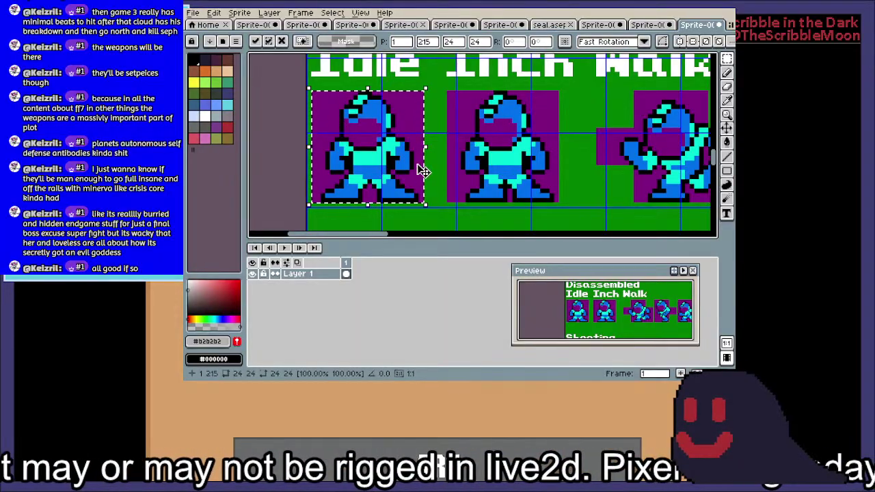
Measure the purple block behind the first walking sprite's leading hand with an 8 × 8 pixel selection
scroll(422, 178, down, 1)
drag(579, 175, 428, 176)
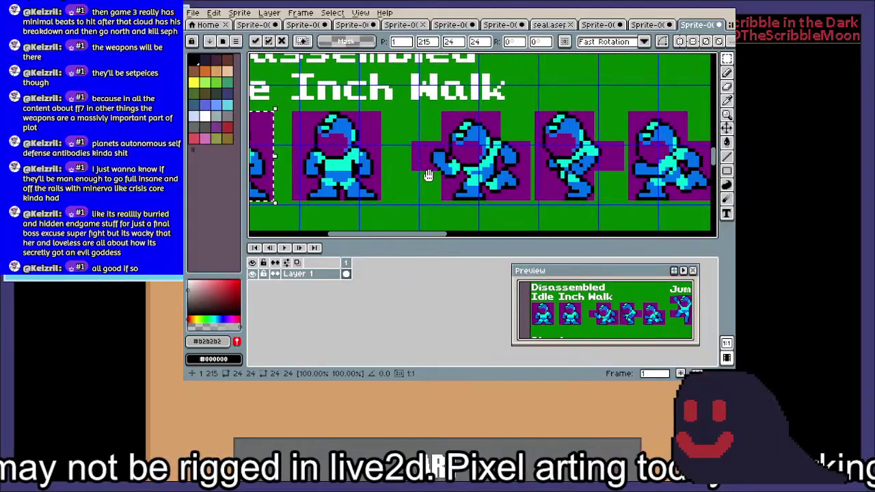
scroll(439, 142, up, 3)
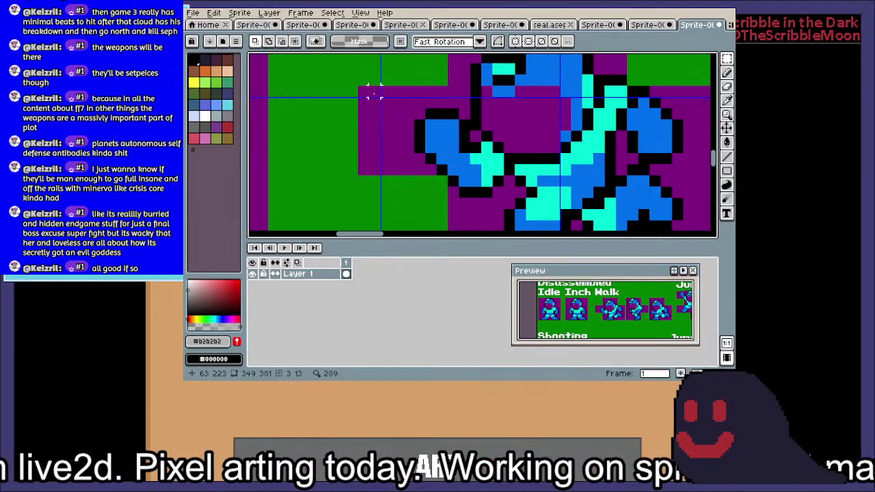
drag(362, 92, 445, 166)
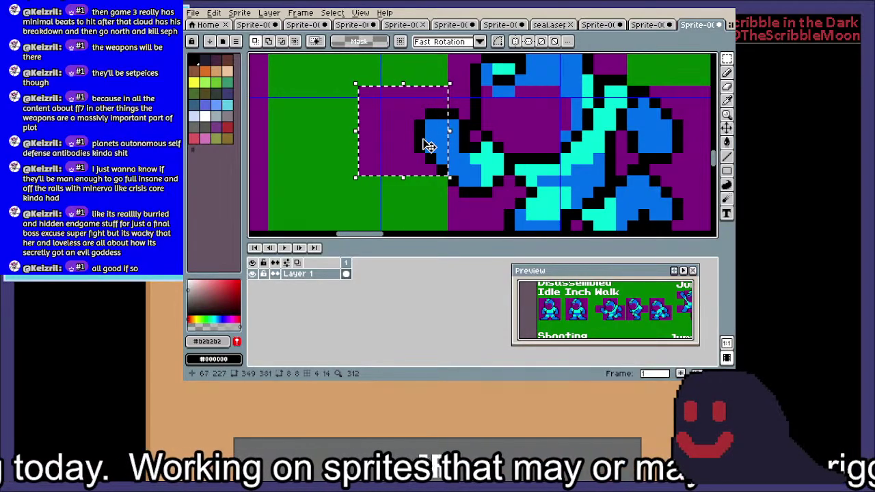
Compare the Disassembled walk sprites with the grid and select the 16 × 16 grid cell at the first face
scroll(425, 140, down, 2)
drag(417, 132, 407, 163)
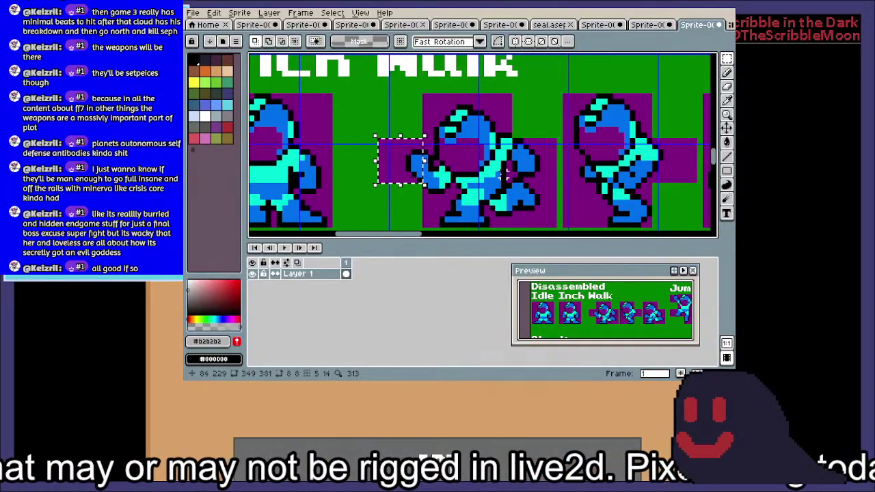
scroll(427, 142, up, 1)
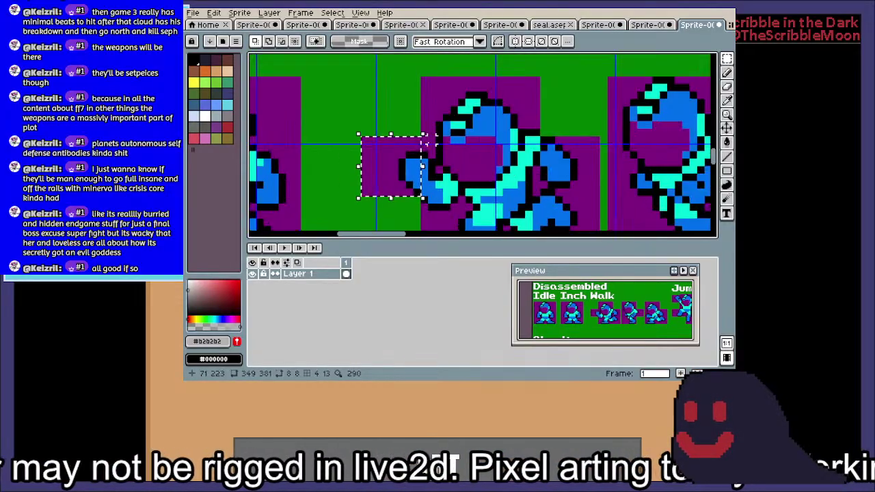
scroll(427, 142, down, 2)
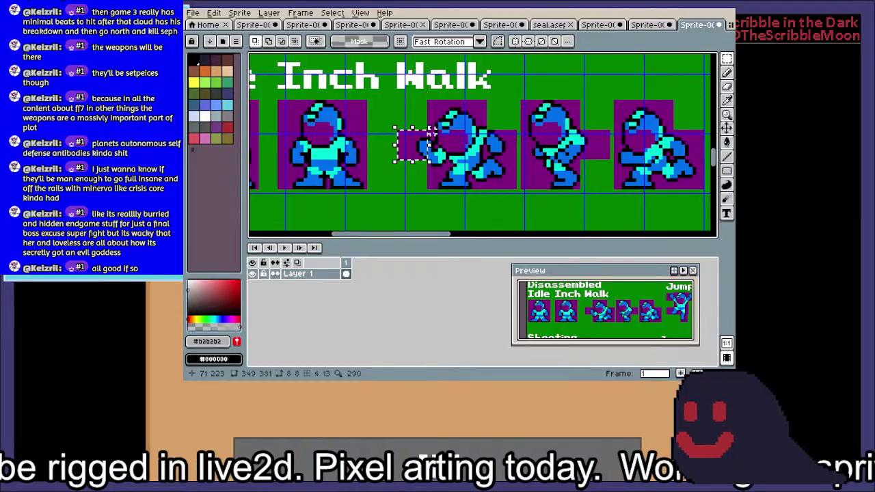
scroll(427, 141, down, 3)
scroll(531, 77, down, 1)
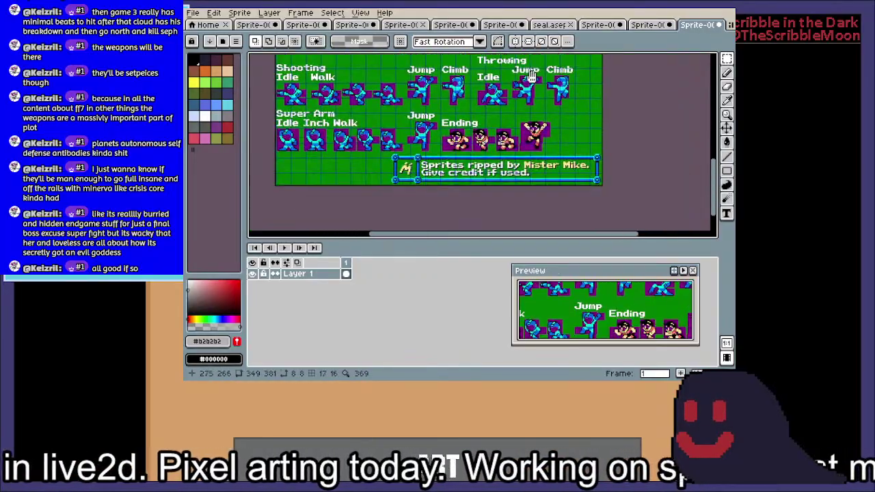
scroll(441, 176, up, 5)
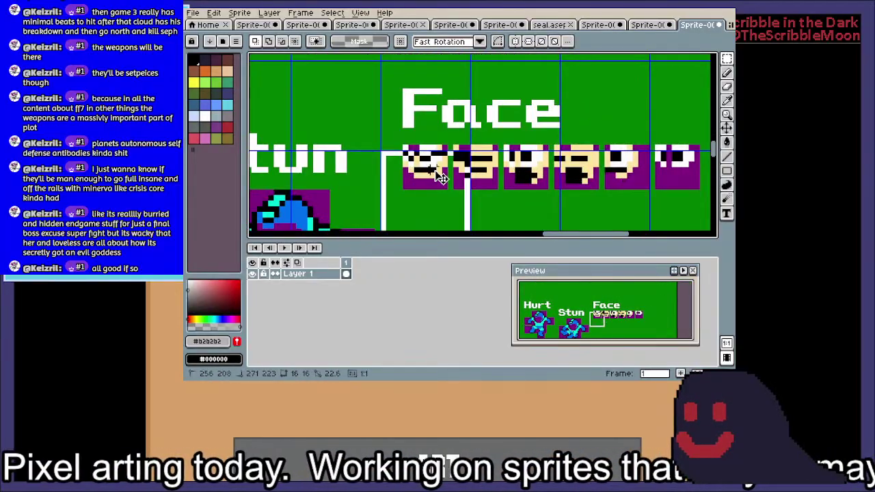
Examine how the Disassembled Jump, Hurt, Stun, Idle and Walk sprites are built from tiles against the grid
scroll(441, 177, down, 1)
drag(354, 184, 607, 157)
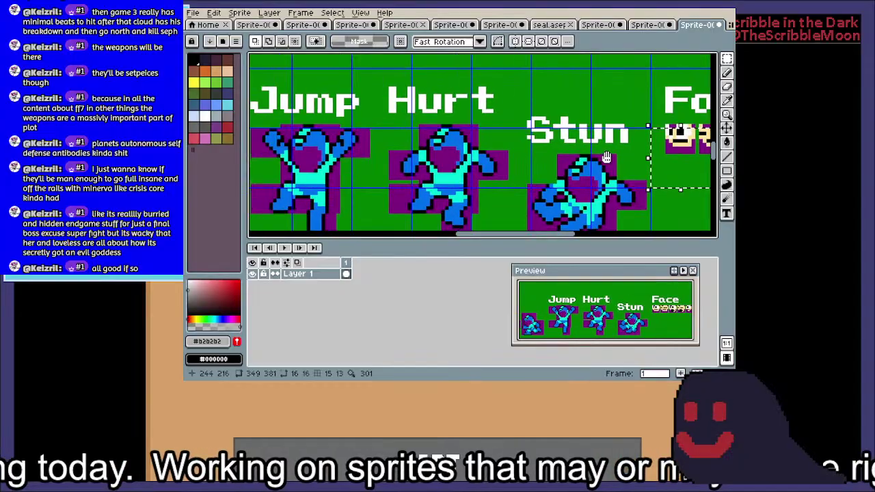
scroll(560, 159, up, 1)
scroll(496, 162, down, 2)
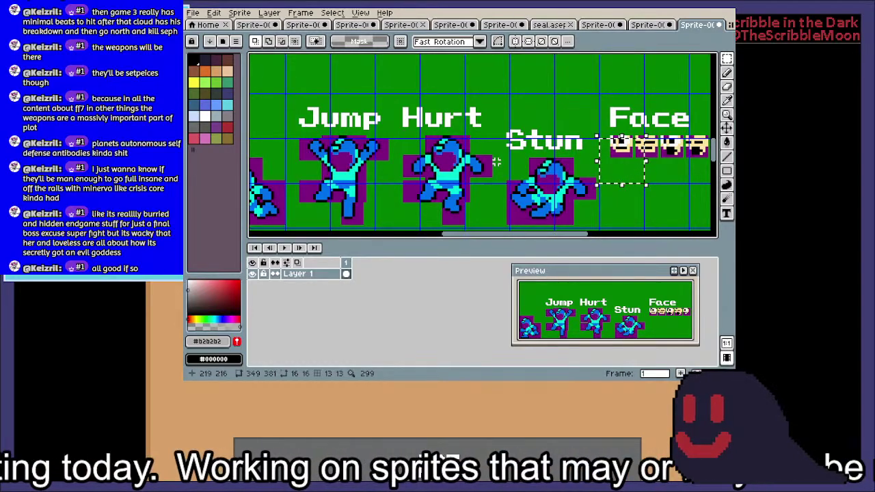
scroll(294, 159, down, 1)
drag(294, 158, 487, 140)
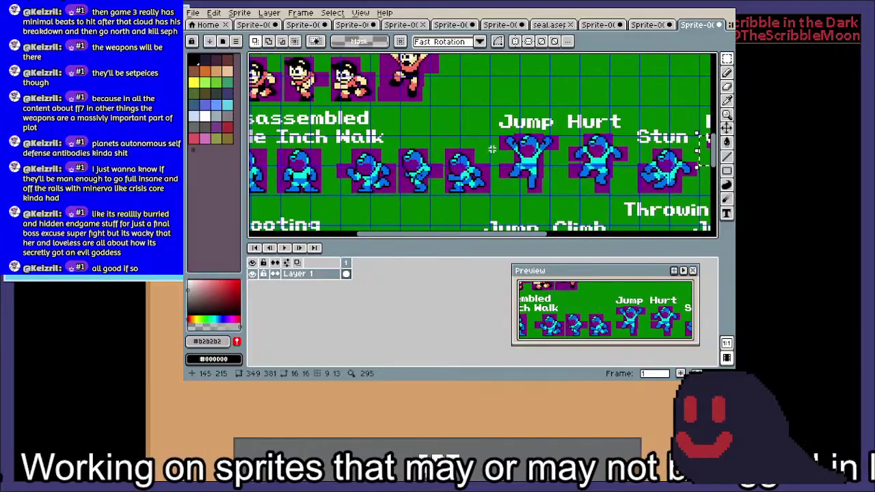
drag(349, 171, 462, 167)
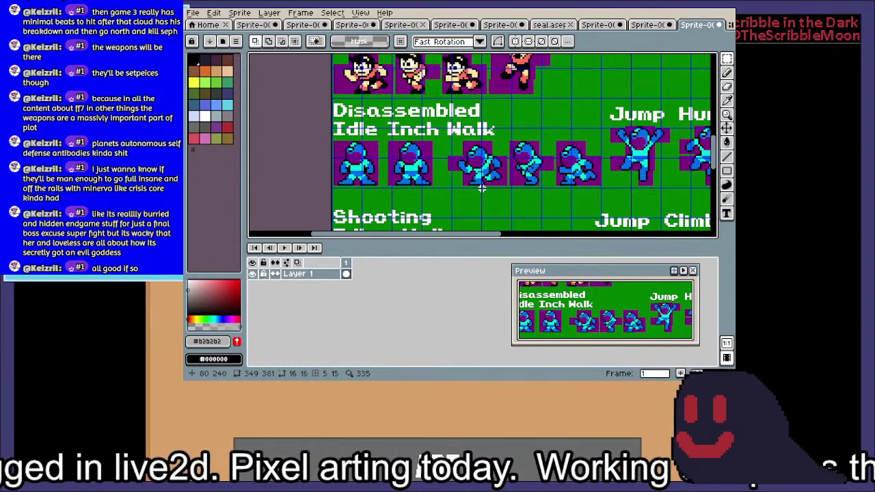
scroll(466, 134, up, 1)
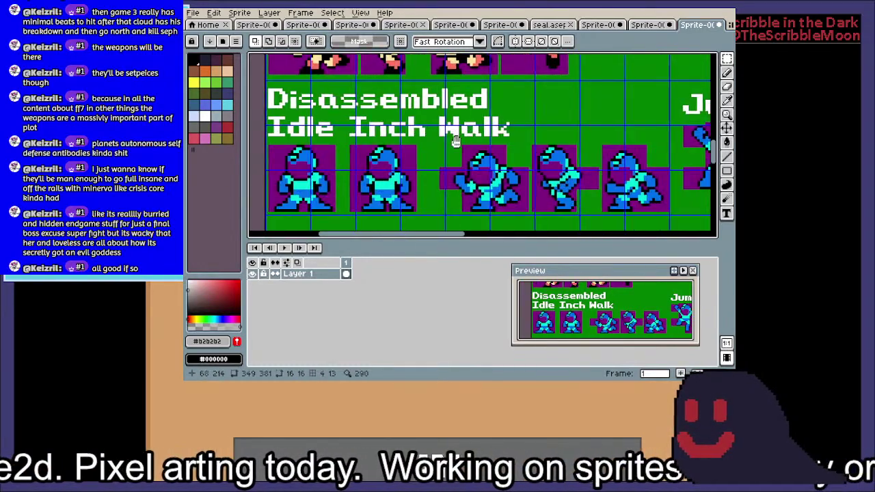
Compare the two Disassembled Idle sprites and the first Walk sprites with the surrounding grid lines
scroll(386, 149, up, 3)
drag(386, 149, 389, 147)
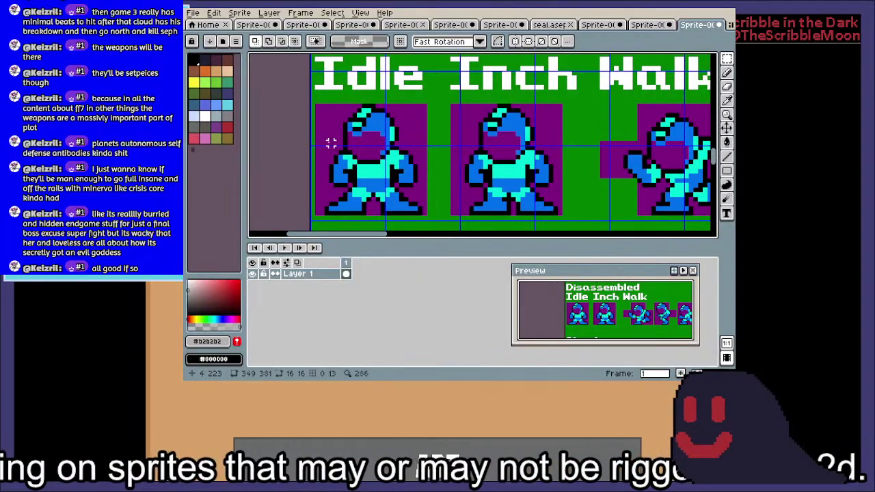
scroll(396, 135, down, 3)
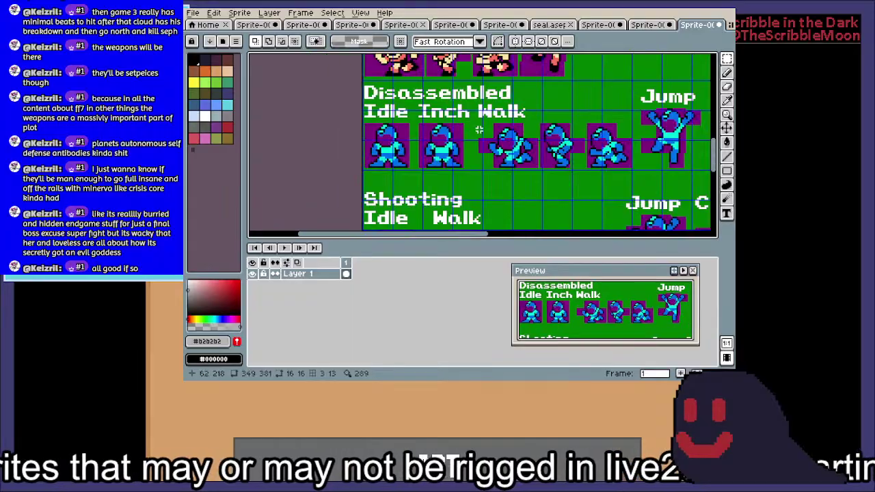
drag(436, 132, 440, 150)
scroll(441, 150, up, 1)
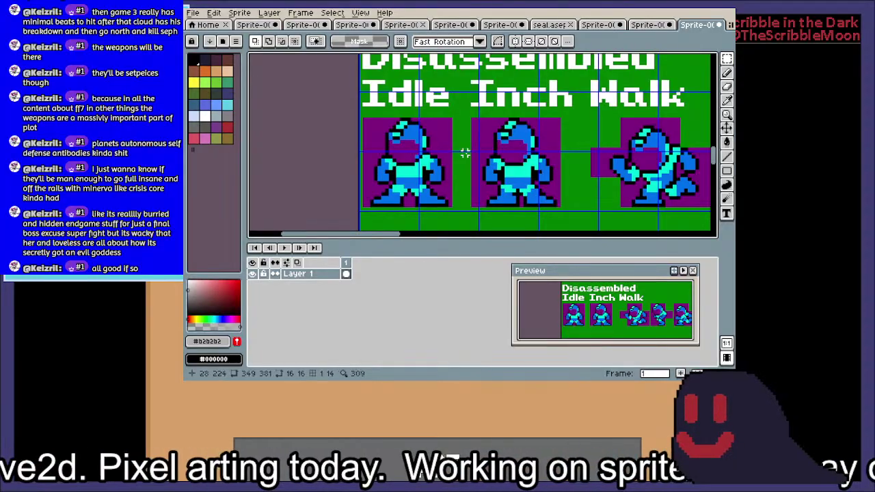
scroll(437, 183, up, 1)
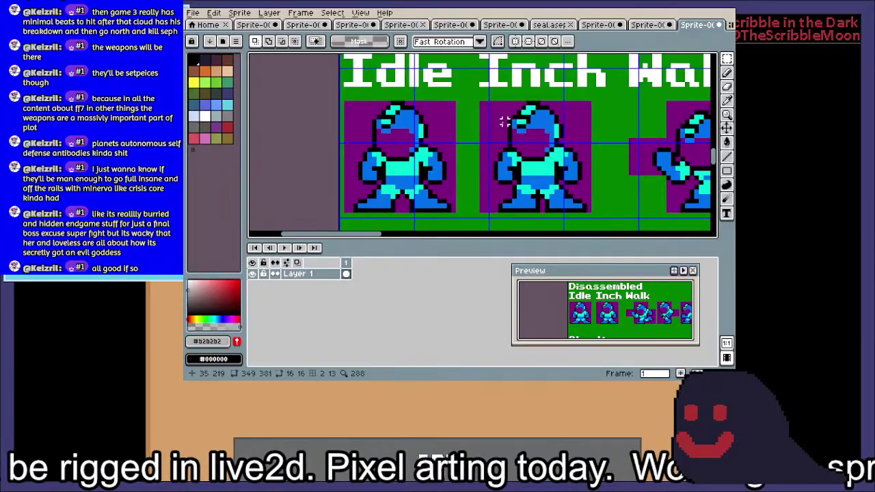
scroll(406, 131, down, 2)
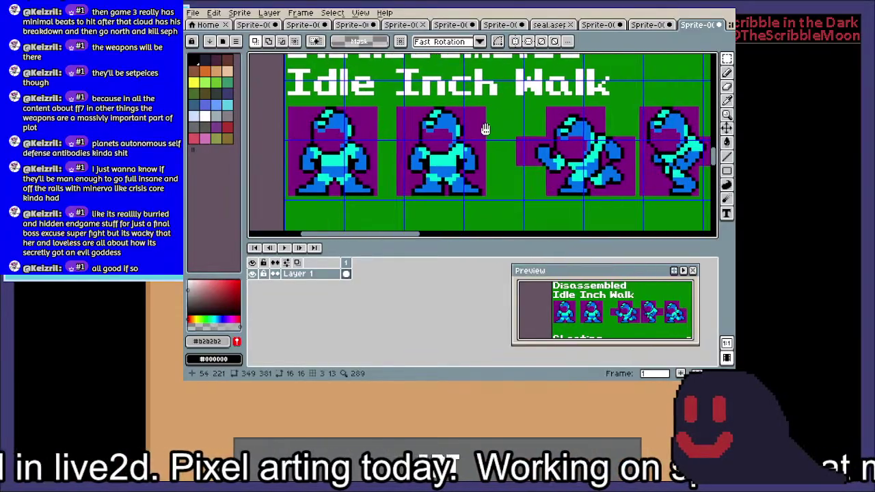
scroll(548, 145, up, 3)
drag(539, 154, 402, 144)
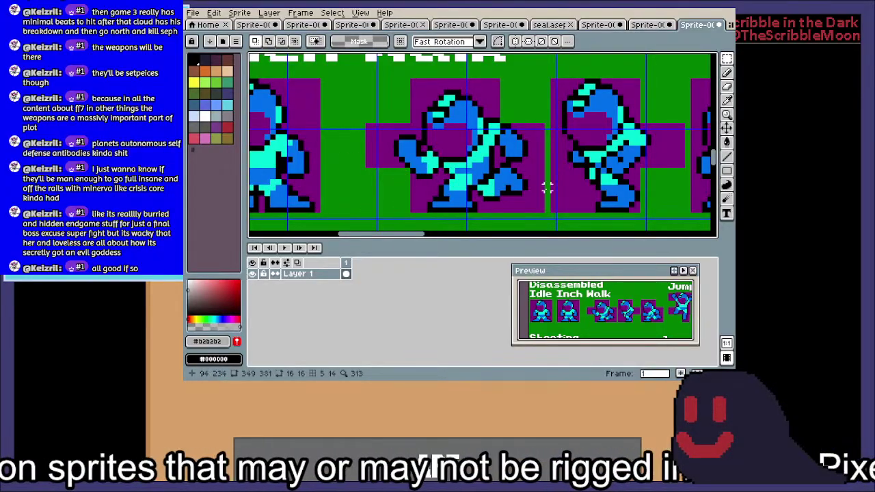
Measure the purple block behind the second walking sprite's back with an 8 × 8 pixel selection
scroll(547, 186, up, 4)
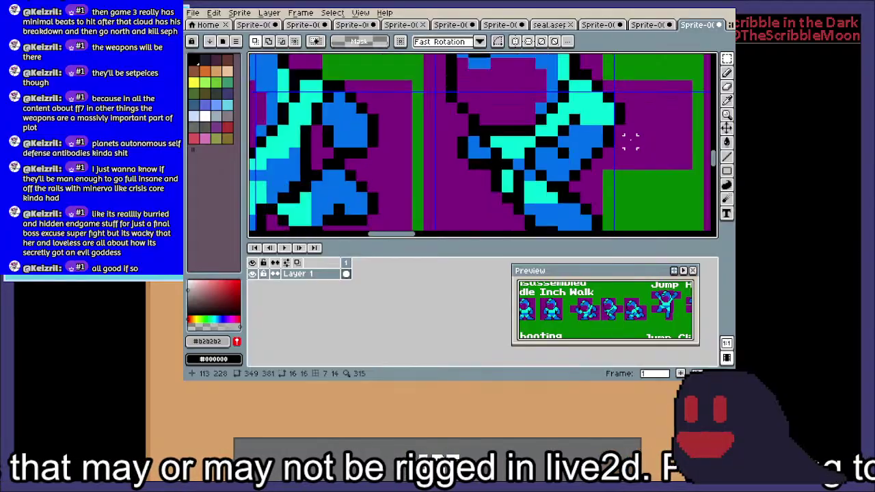
scroll(630, 141, down, 1)
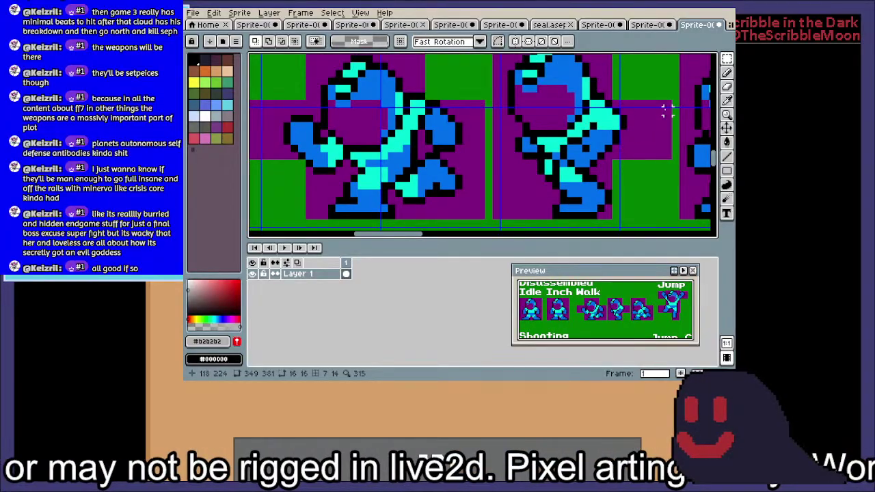
drag(654, 123, 601, 157)
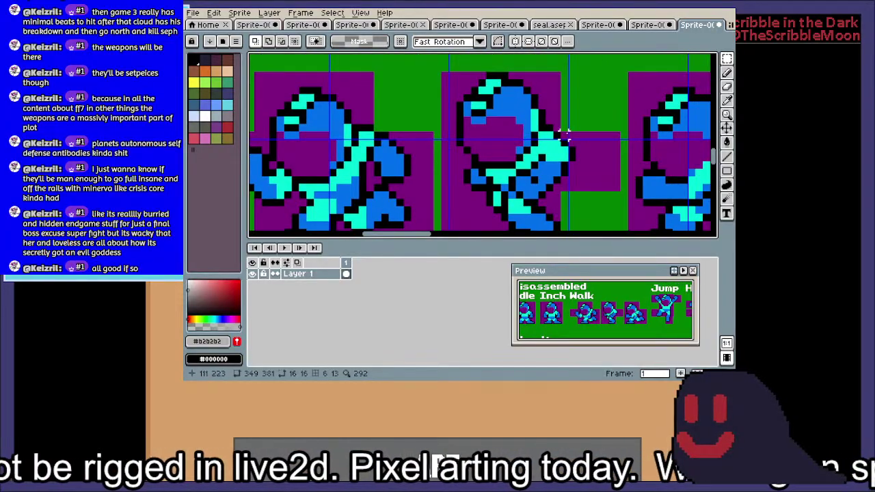
drag(564, 136, 623, 194)
scroll(648, 181, down, 1)
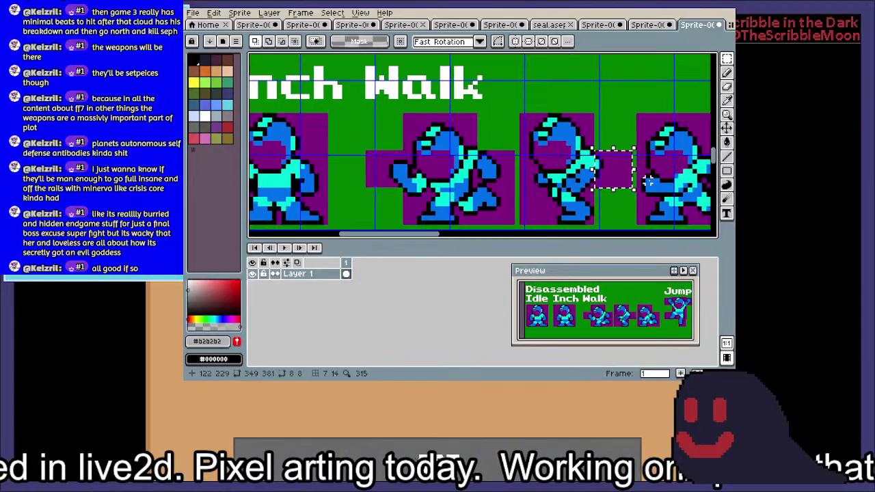
Add a new layer above Layer 1 and take the Pencil with the orange palette colour, index 5
drag(508, 158, 708, 114)
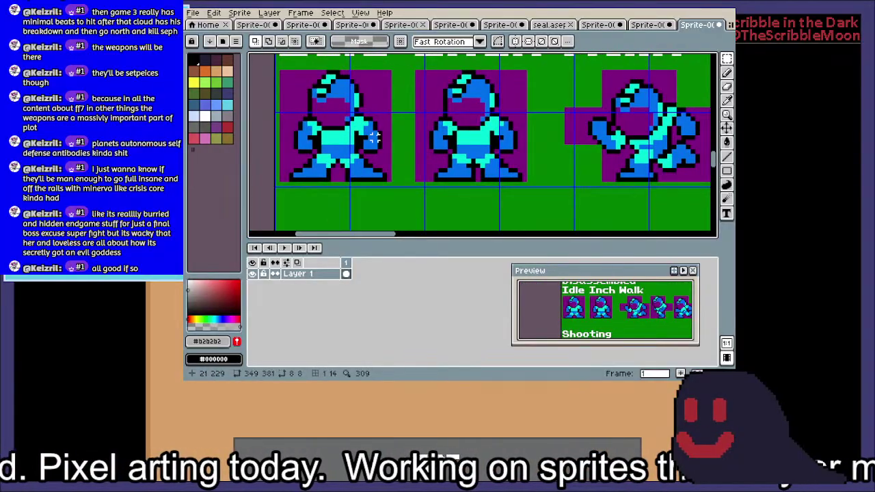
drag(435, 136, 404, 151)
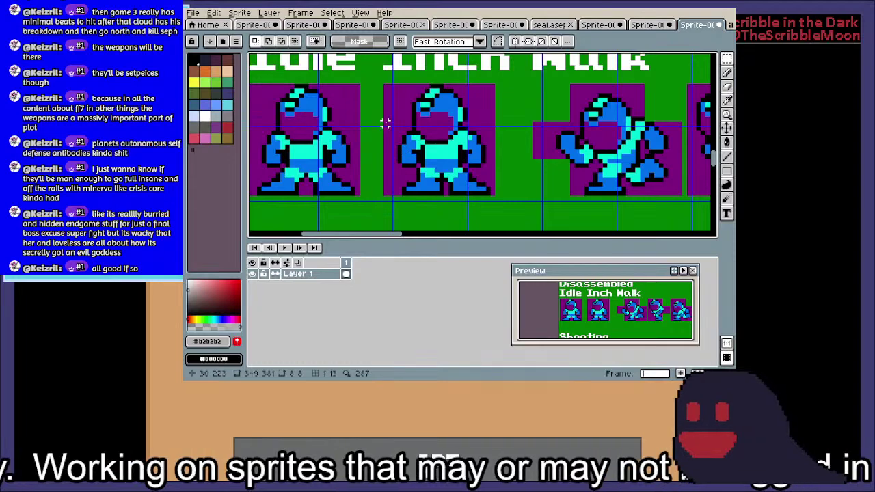
drag(385, 123, 449, 93)
right_click(294, 274)
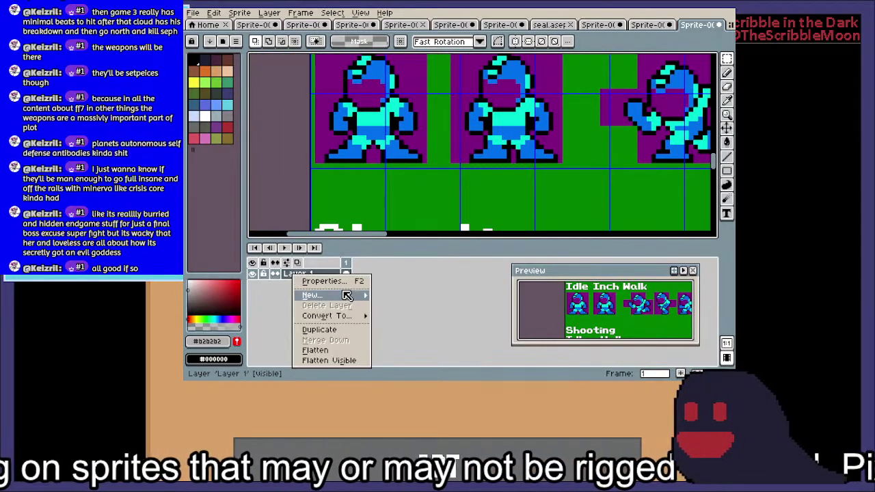
mouse_move(347, 296)
click(403, 298)
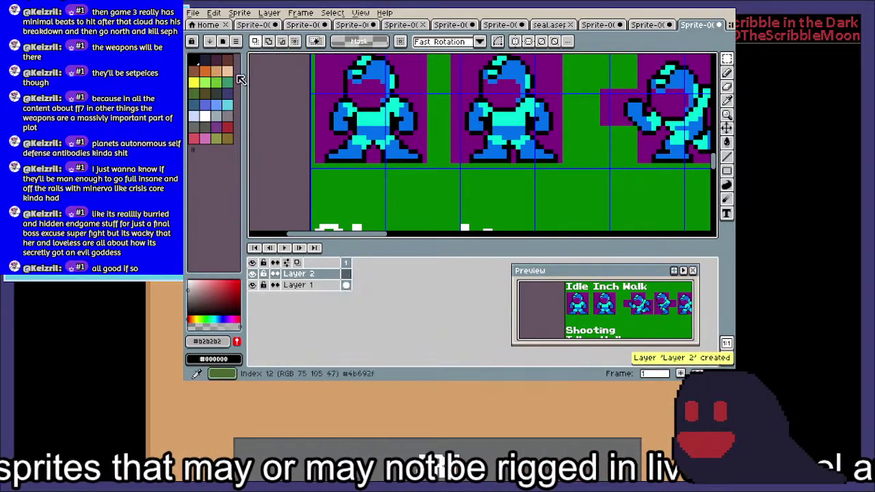
click(232, 126)
scroll(437, 123, up, 4)
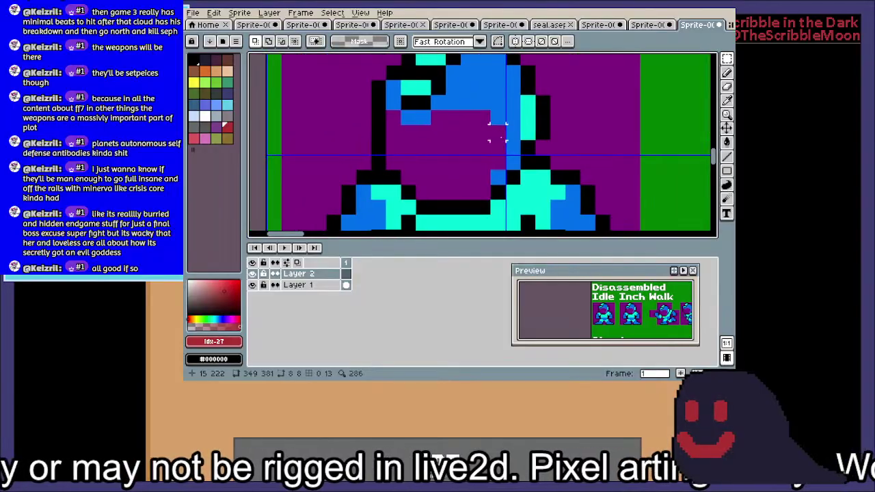
key(b)
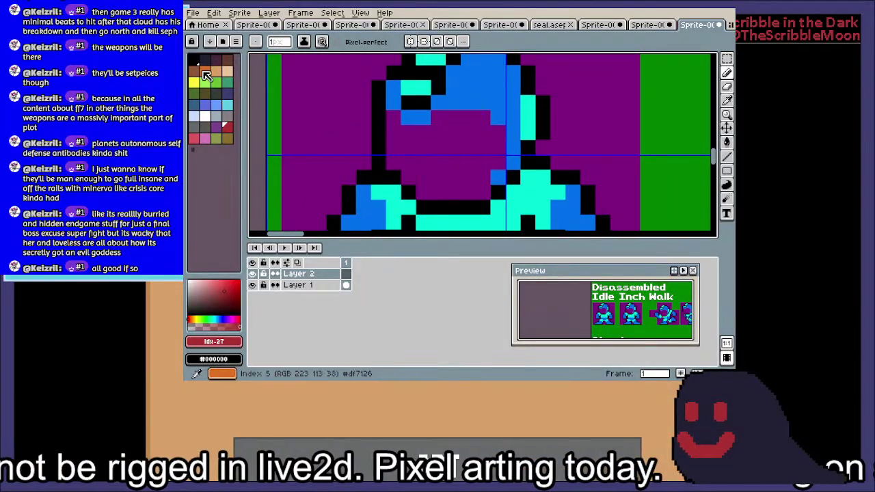
click(207, 75)
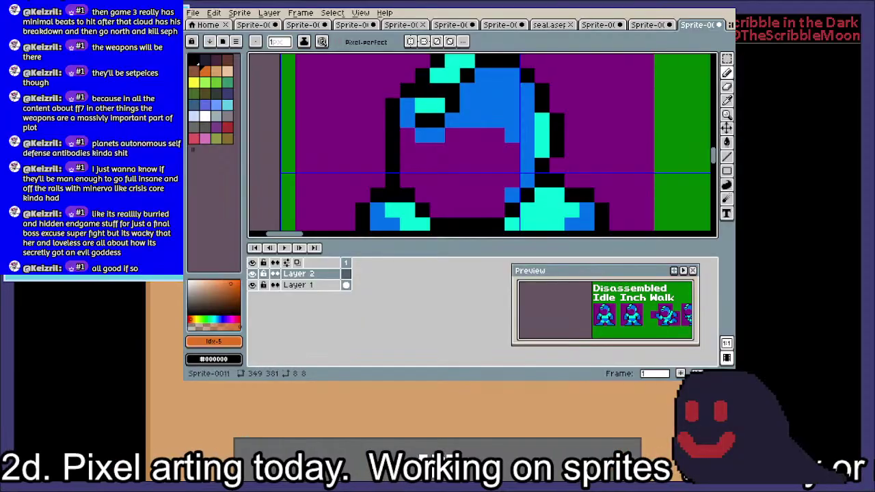
Try an orange stroke across the first idle sprite's helmet, undo it, and turn off the Pencil's stabilizer
drag(394, 119, 423, 137)
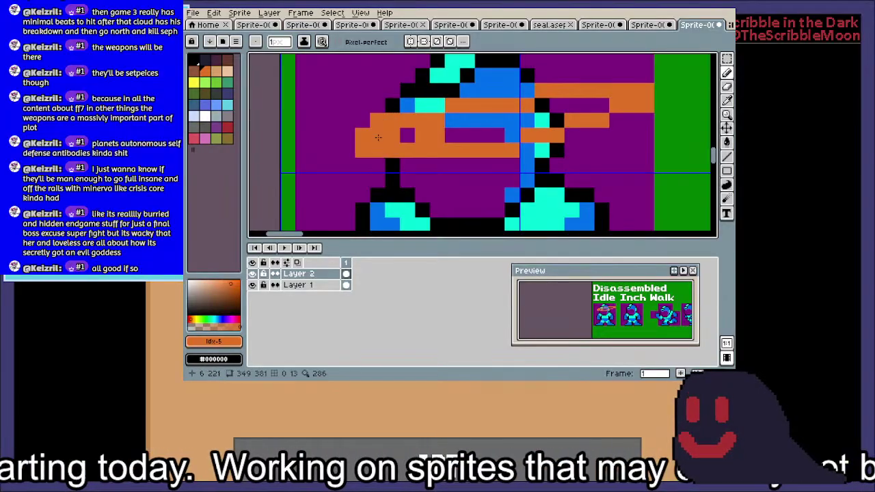
key(ctrl+z)
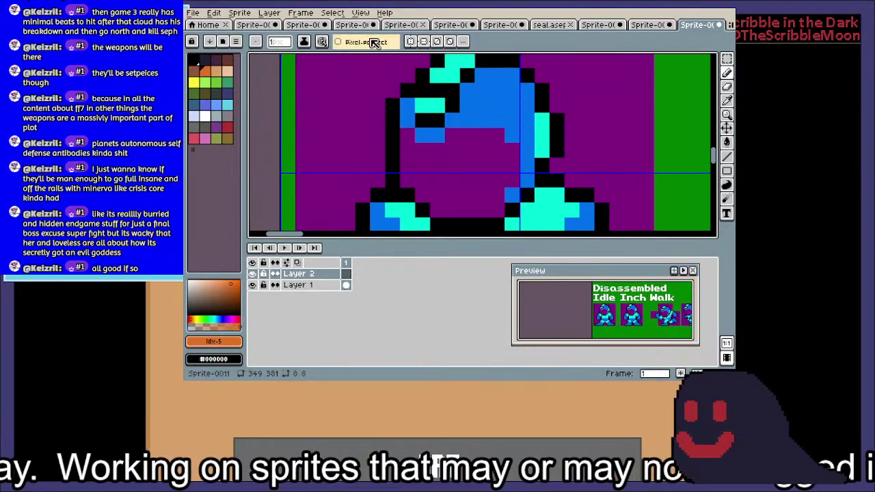
click(322, 42)
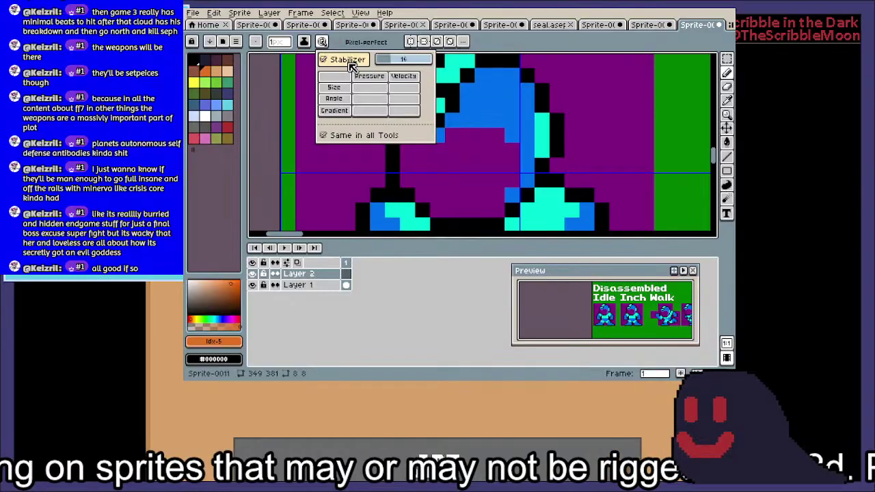
click(352, 66)
key(Escape)
Draw an orange zigzag about 12 pixels wide across the first idle sprite's helmet on Layer 2, alternating one- and two-pixel-high peaks
click(393, 120)
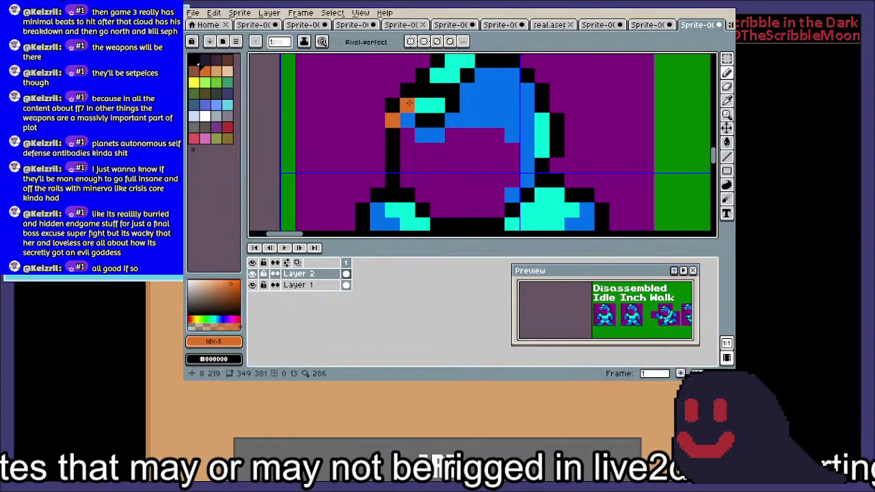
click(422, 120)
click(438, 104)
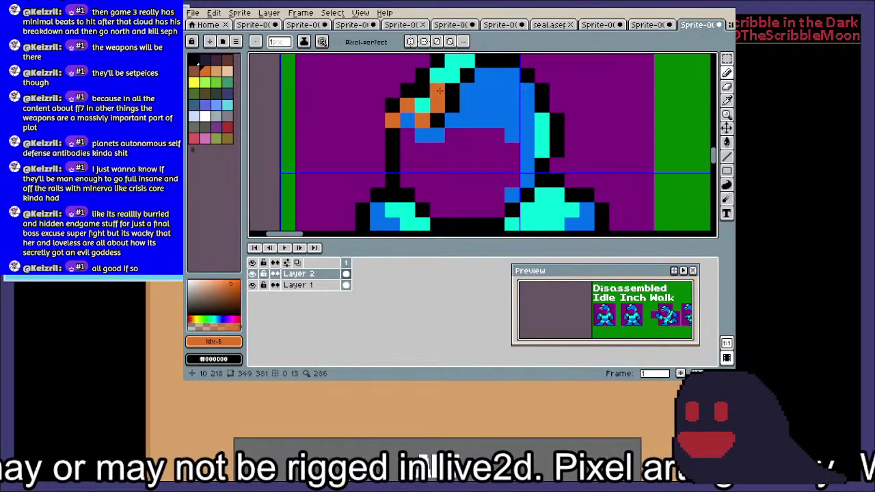
click(452, 121)
click(467, 104)
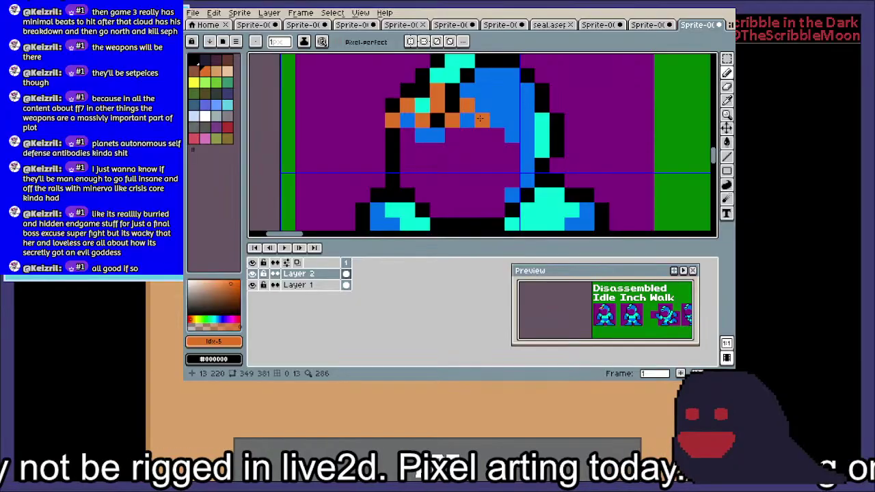
click(480, 119)
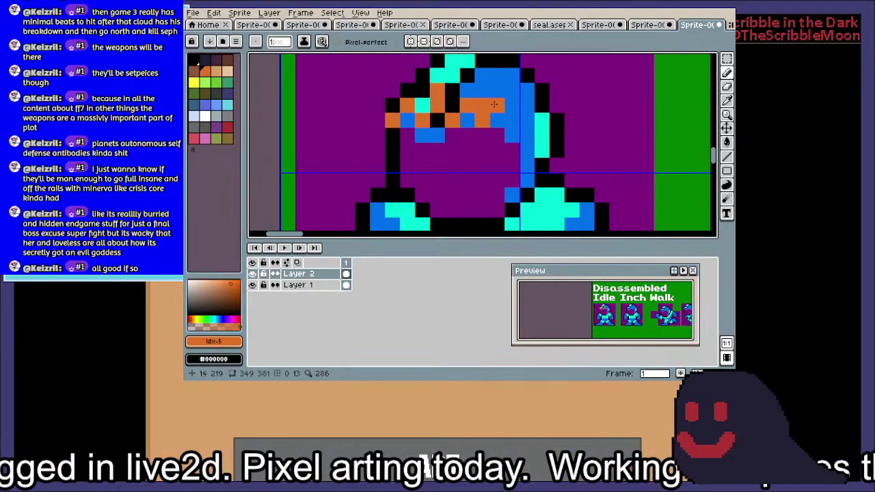
key(ctrl+z)
drag(498, 107, 498, 91)
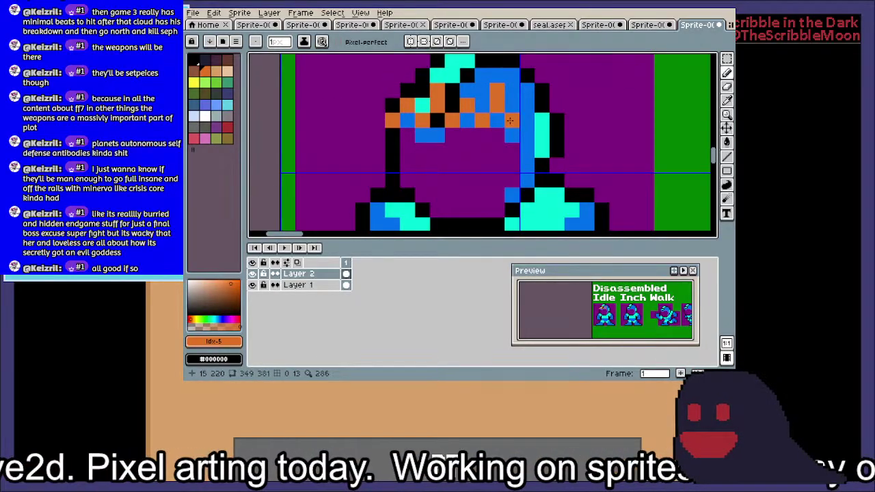
click(527, 106)
click(542, 120)
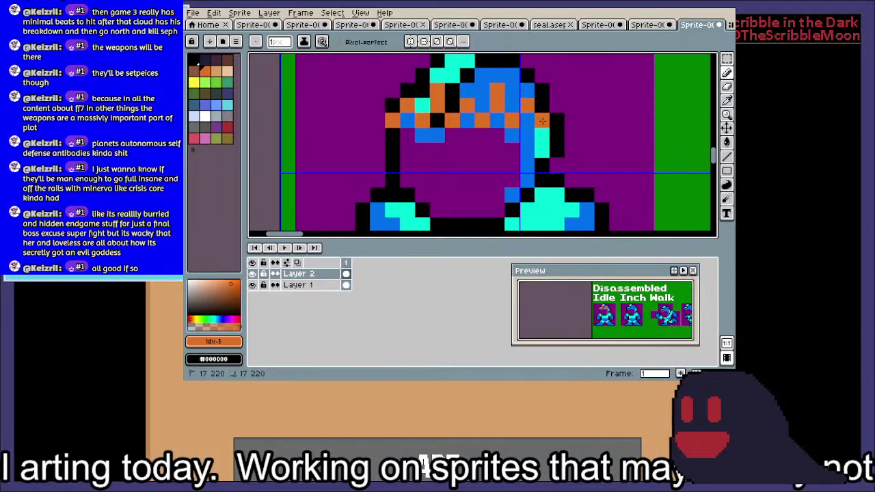
click(557, 106)
click(557, 91)
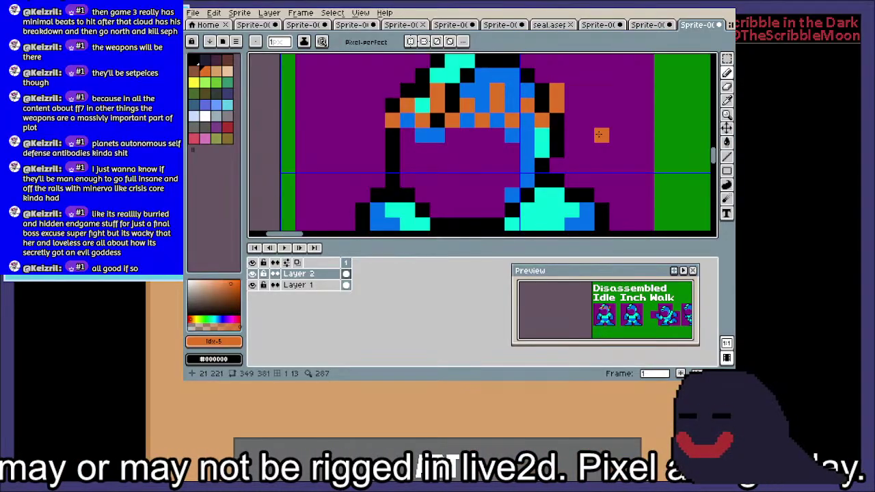
Examine the faceless Walk, Jump, Hurt and Stun sprites and compare them with the separate Face tiles
scroll(580, 127, down, 1)
drag(578, 127, 292, 133)
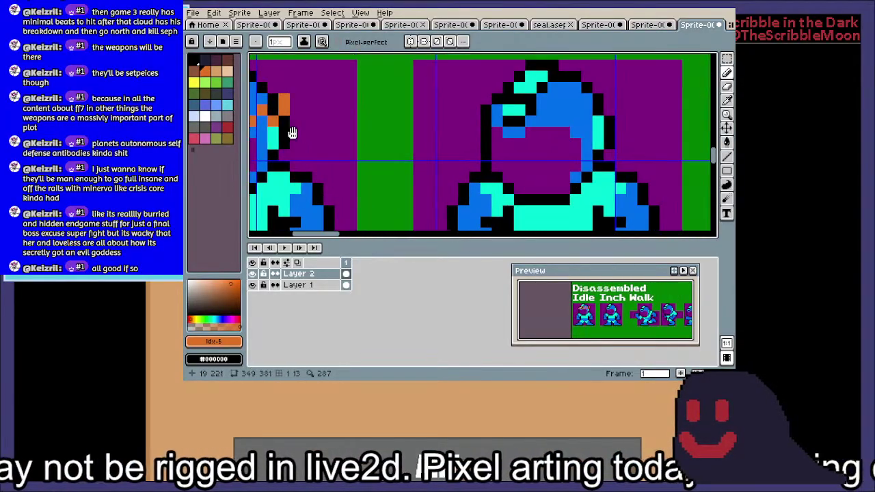
mouse_move(531, 155)
mouse_down()
mouse_move(271, 142)
mouse_move(321, 140)
mouse_up()
drag(451, 152, 376, 150)
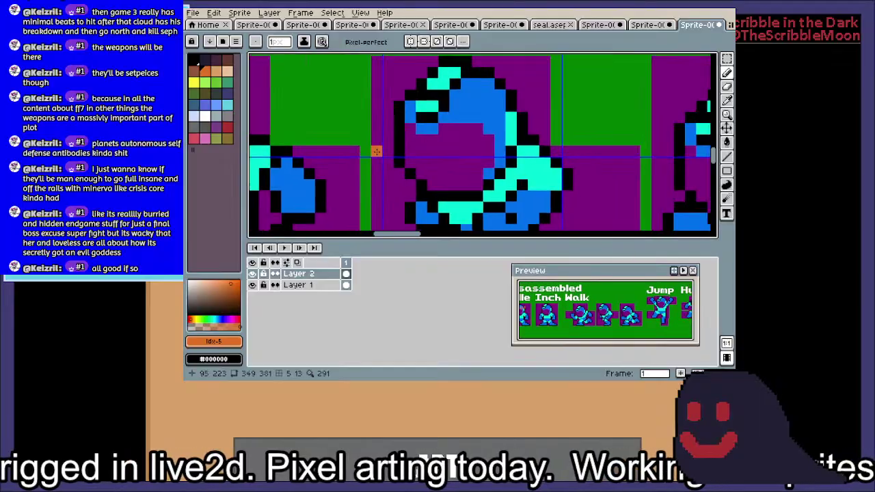
scroll(469, 151, down, 3)
drag(512, 152, 381, 154)
scroll(445, 146, right, 10)
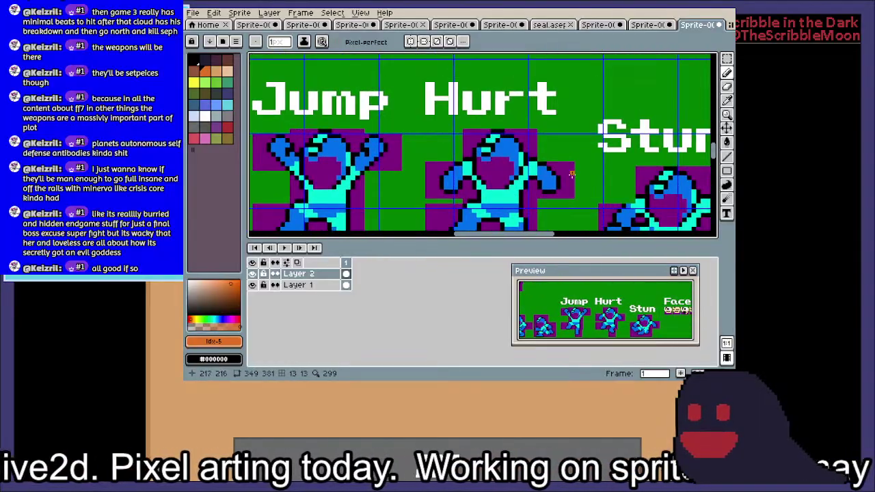
drag(506, 162, 496, 161)
scroll(574, 118, up, 1)
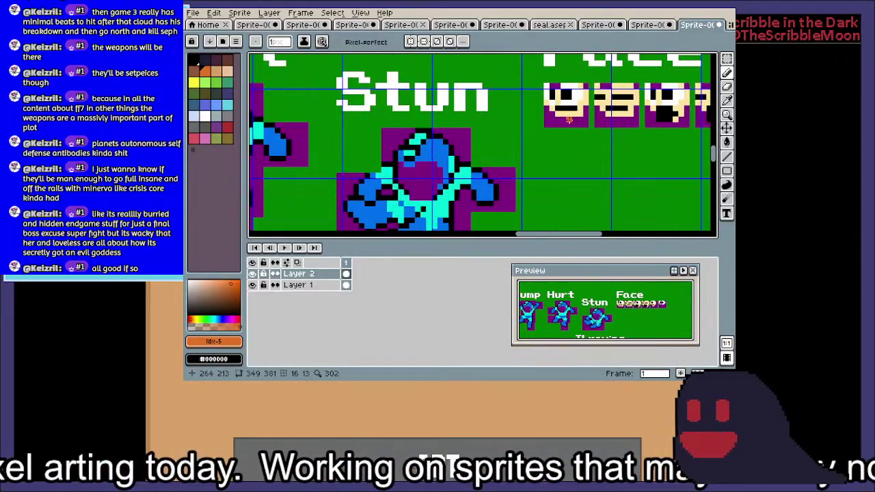
drag(574, 118, 516, 138)
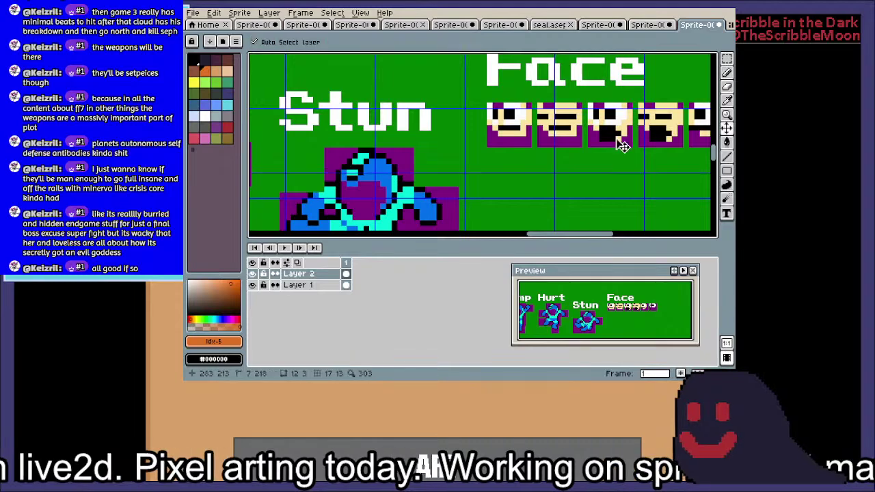
Create a new 301 × 134 pixel sprite, paste the copied Idle, Duck and Jump sheet into it, and set the background colour to palette index 22
key(ctrl+n)
key(Return)
key(ctrl+v)
scroll(425, 95, up, 2)
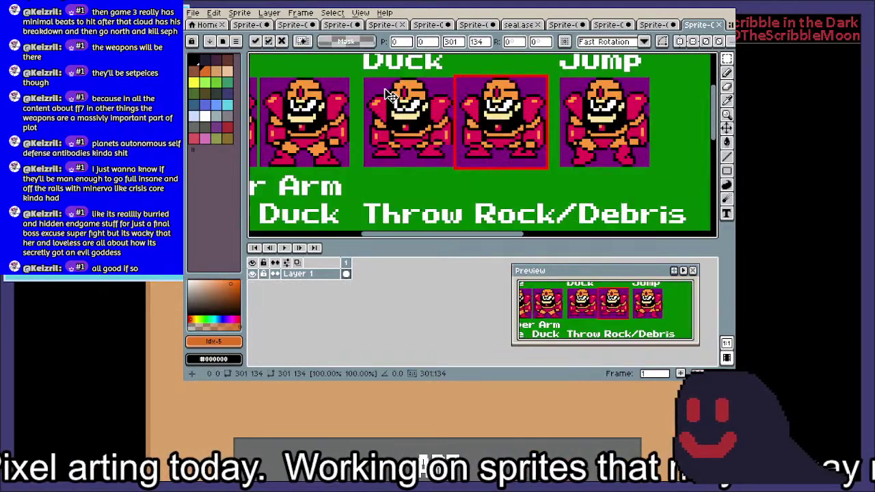
key(ctrl+d)
drag(380, 100, 469, 121)
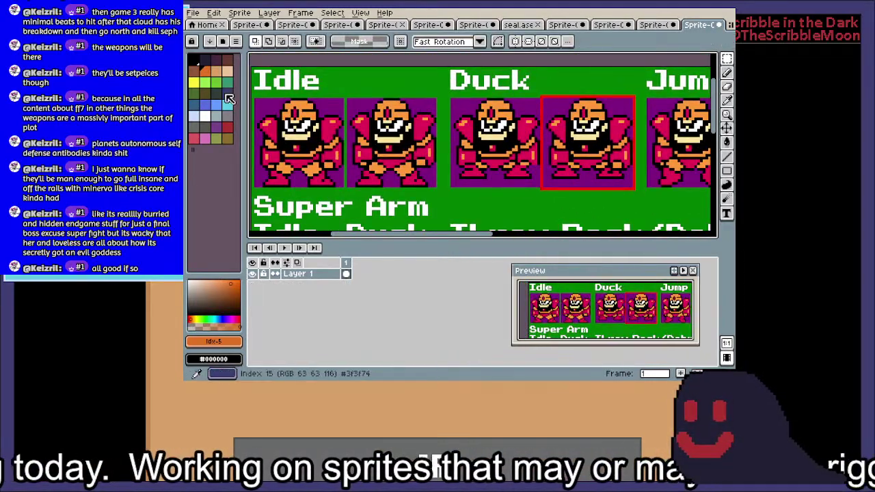
right_click(218, 118)
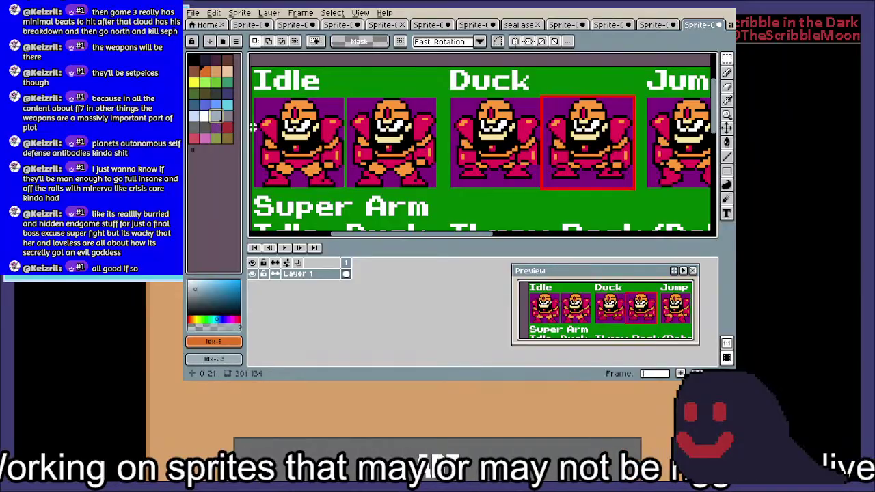
Measure the width of the first idle sprite's tile by selecting the 32 × 3 pixel strip across its feet
click(218, 129)
scroll(382, 177, up, 3)
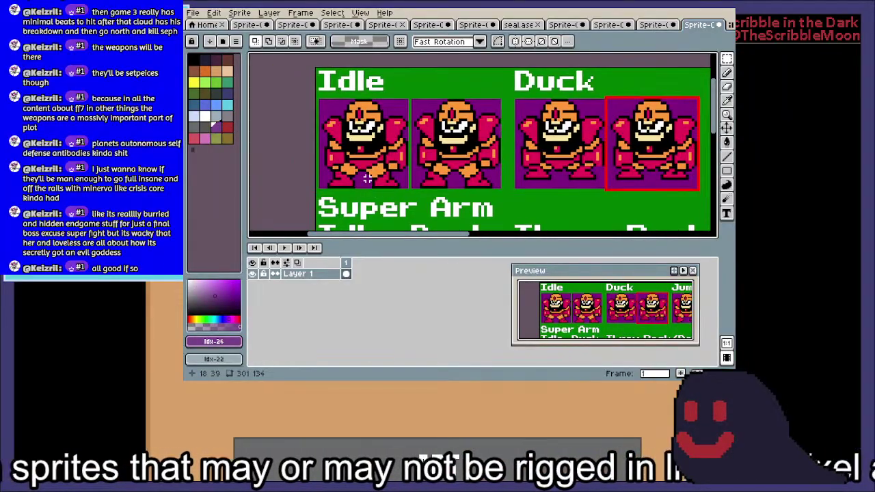
scroll(382, 171, up, 2)
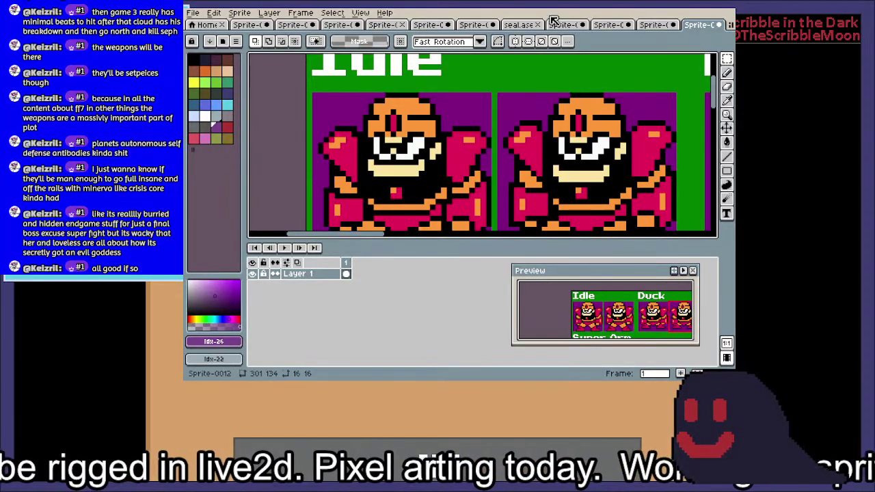
scroll(401, 103, up, 1)
drag(390, 146, 417, 67)
drag(421, 156, 422, 58)
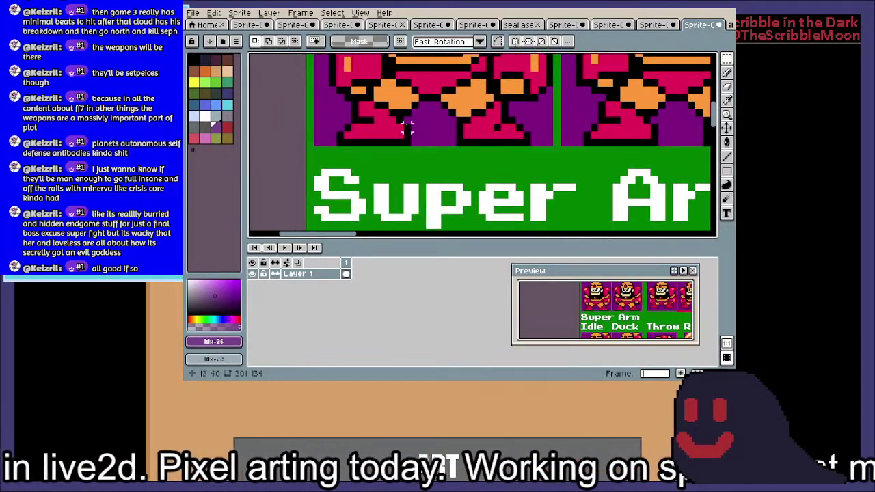
scroll(331, 141, up, 2)
drag(301, 140, 580, 118)
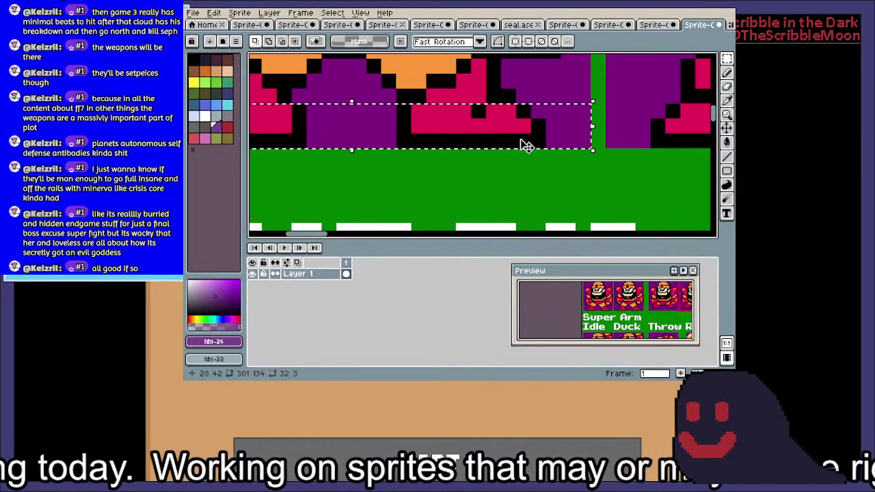
scroll(513, 127, down, 1)
drag(512, 123, 483, 206)
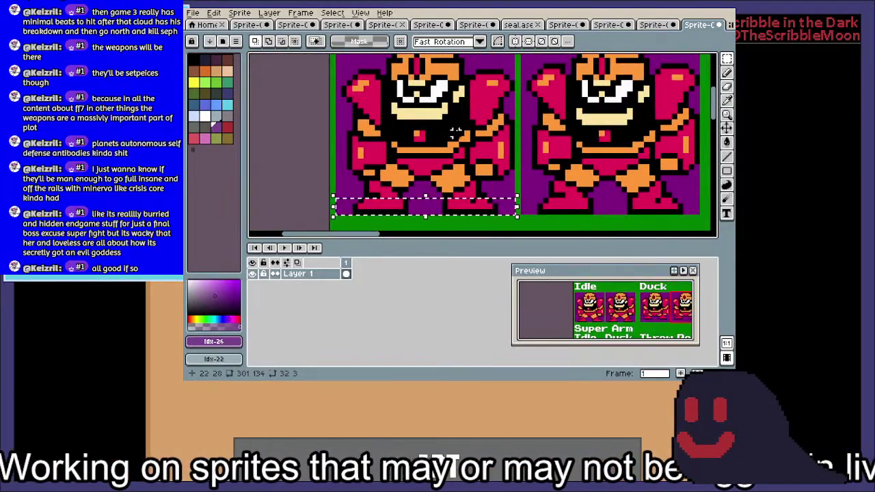
Set the Pencil to palette index 19, try marks on the first idle sprite's helmet in Layer 1, and undo them
drag(453, 134, 439, 152)
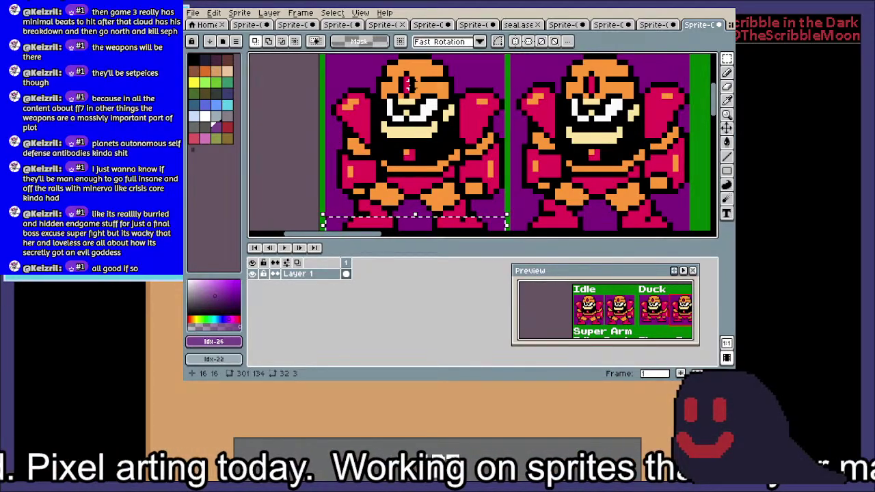
scroll(431, 109, up, 1)
scroll(389, 120, up, 2)
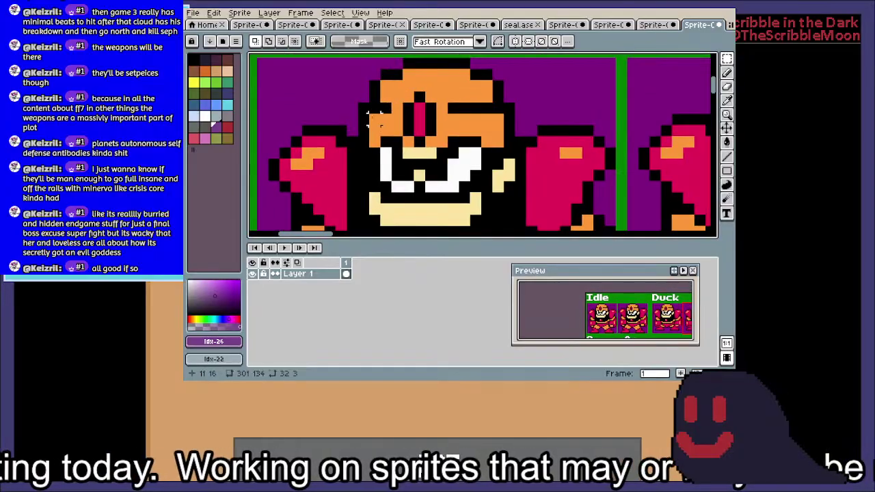
key(b)
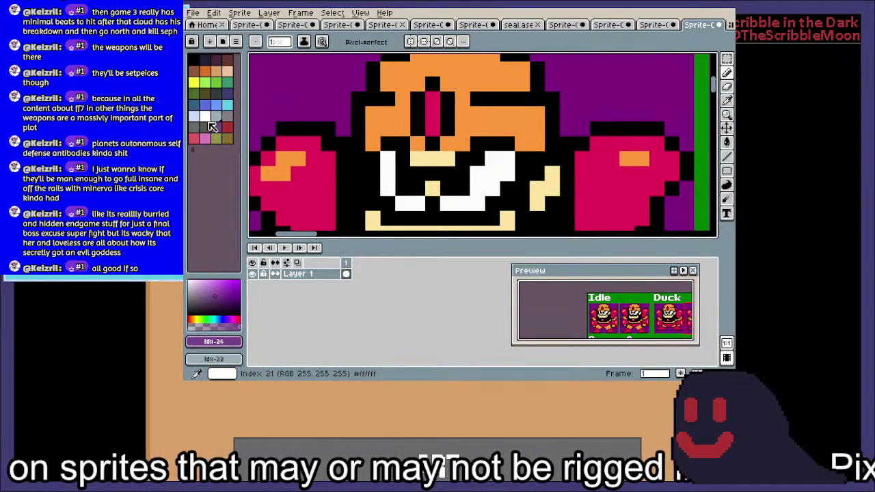
click(228, 108)
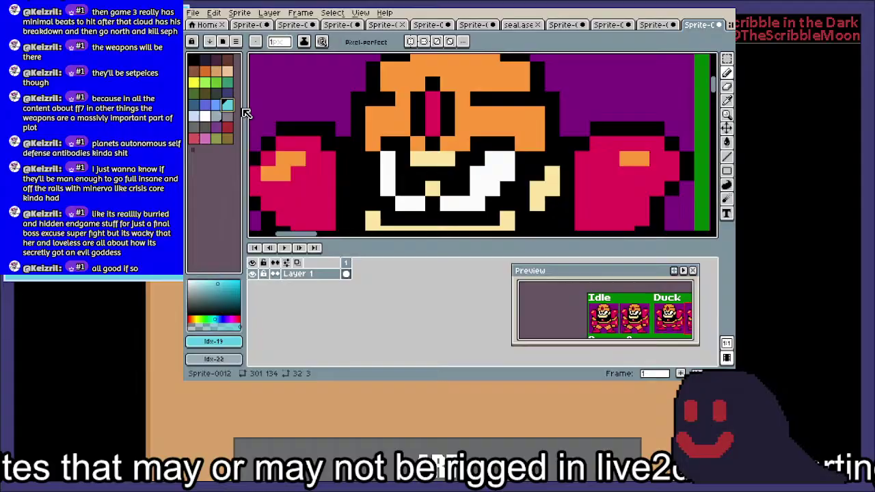
click(357, 126)
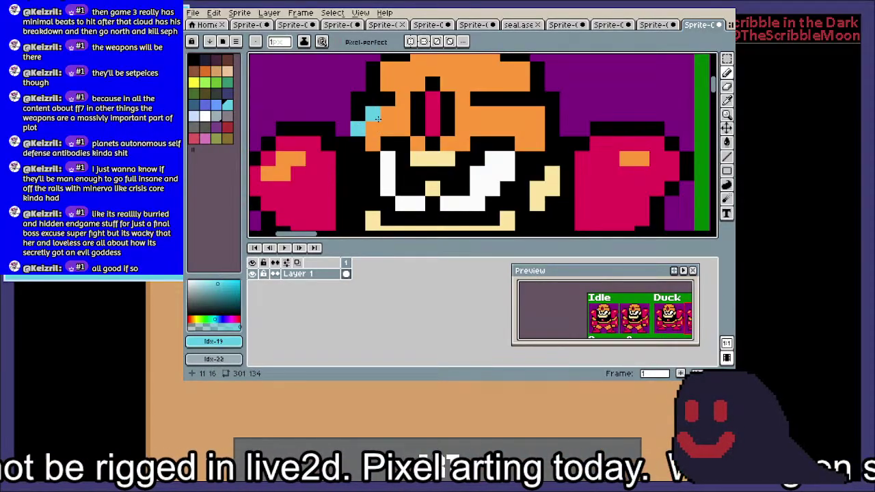
key(ctrl+z)
Add a new layer and start a cyan zigzag across the first idle sprite's helmet, with one- and two-pixel-high peaks before the forehead gem
right_click(308, 280)
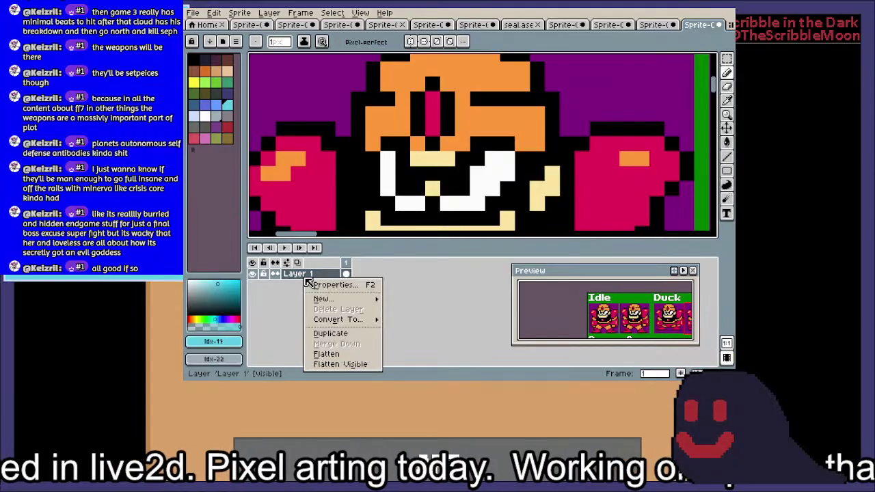
mouse_move(369, 299)
click(436, 299)
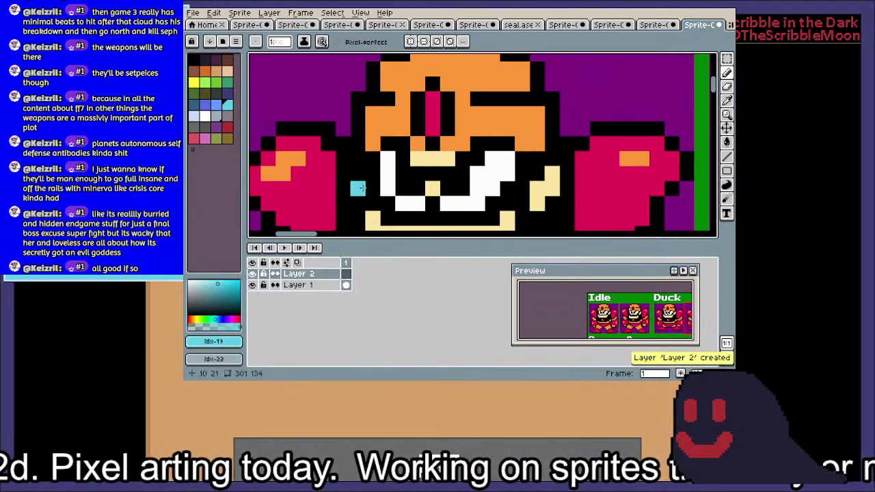
click(357, 128)
click(387, 128)
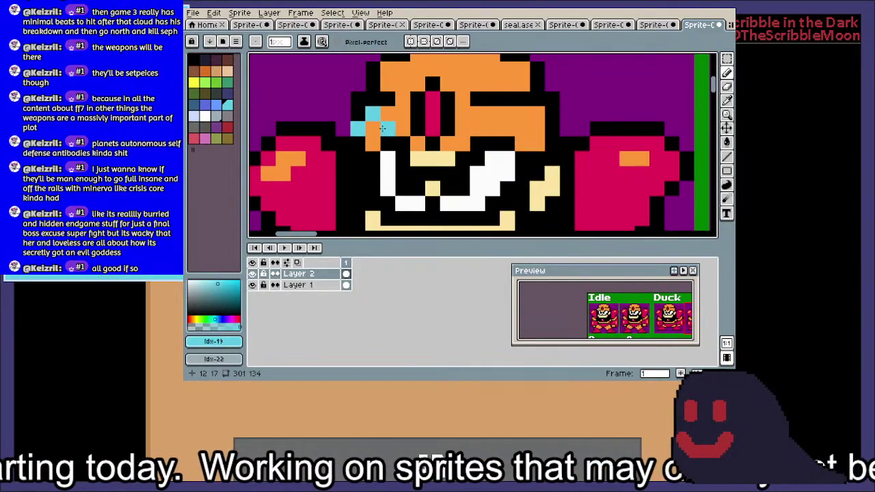
click(388, 114)
key(ctrl+z)
drag(409, 107, 406, 100)
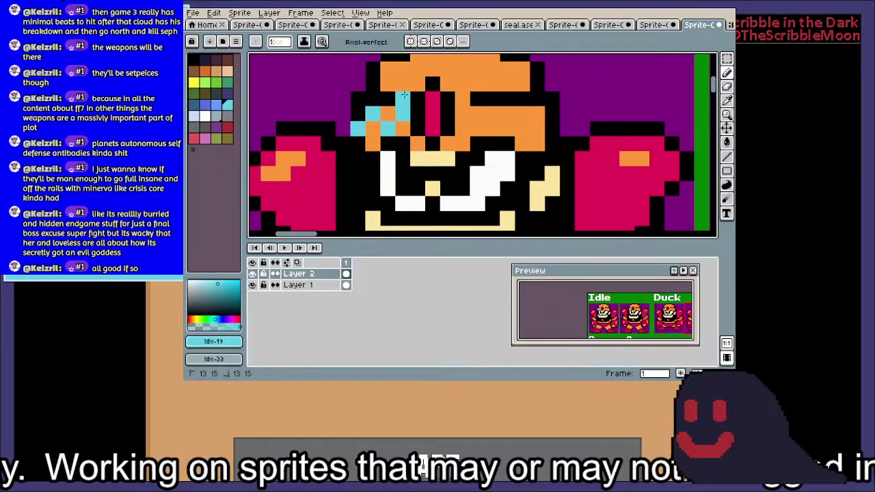
Continue the cyan zigzag across the forehead gem to the helmet's far edge, alternating one- and two-pixel-high peaks to about 14 pixels wide overall
click(433, 113)
click(448, 128)
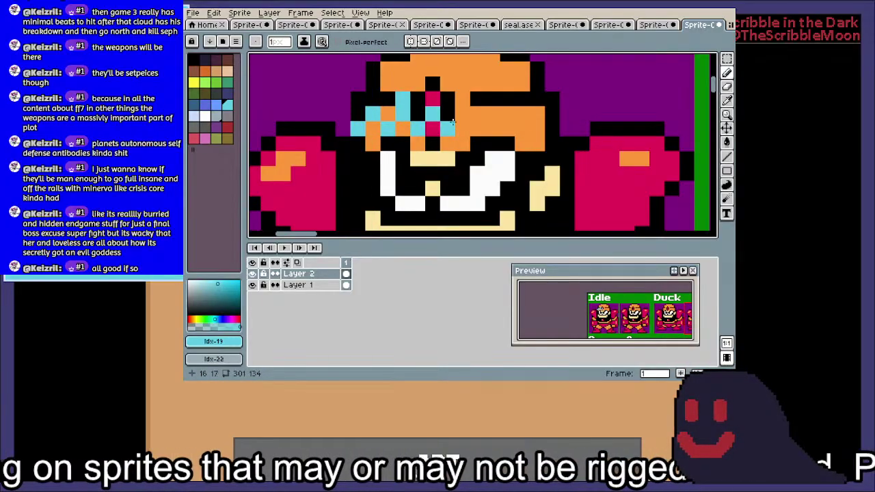
click(477, 128)
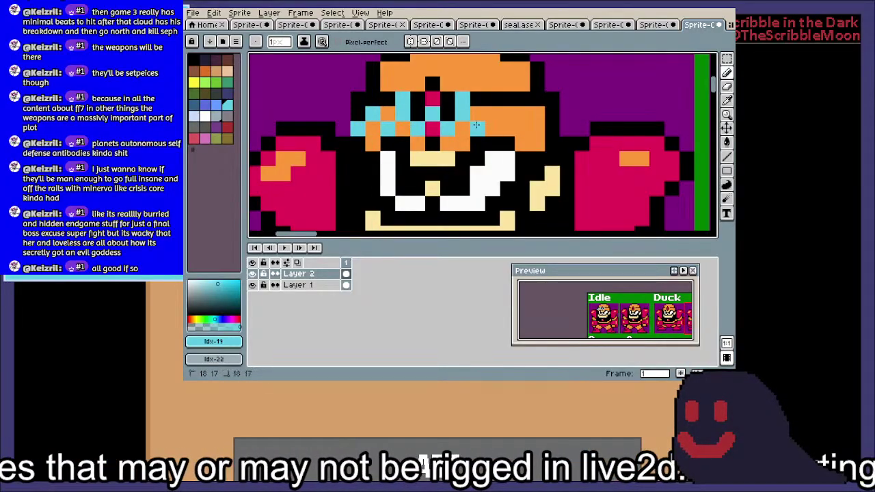
click(507, 128)
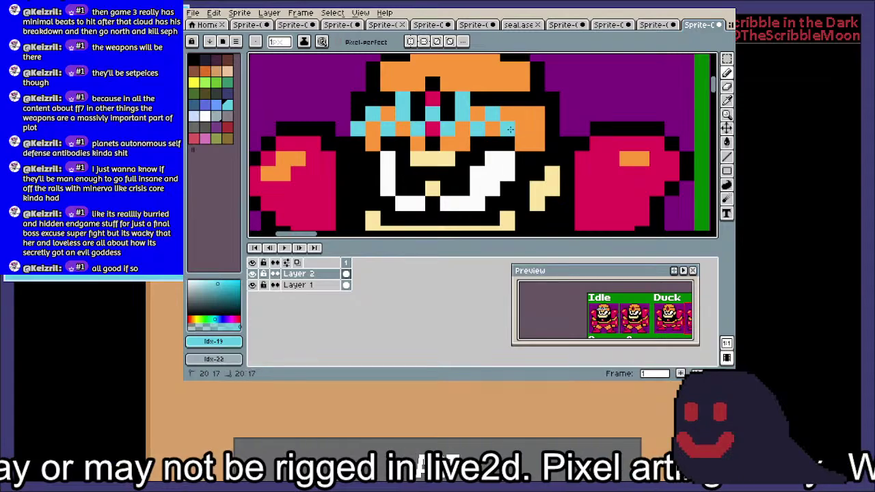
click(522, 114)
click(537, 128)
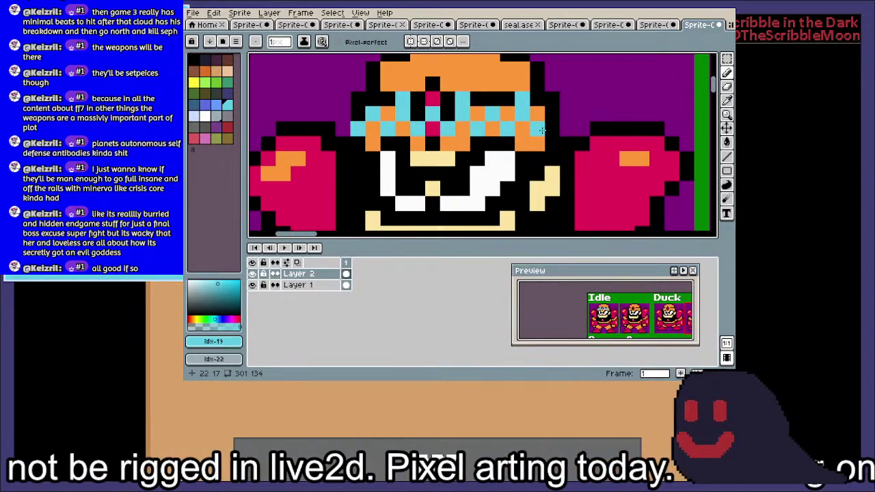
click(552, 114)
scroll(547, 140, down, 4)
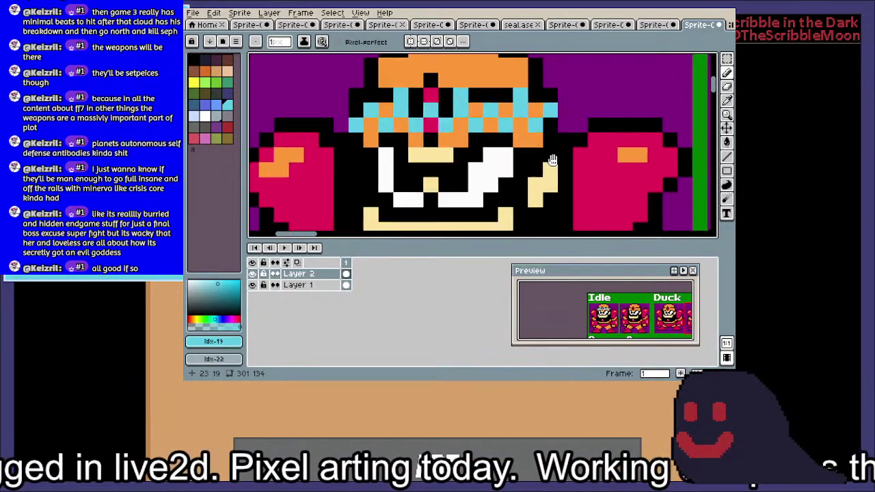
scroll(540, 140, down, 3)
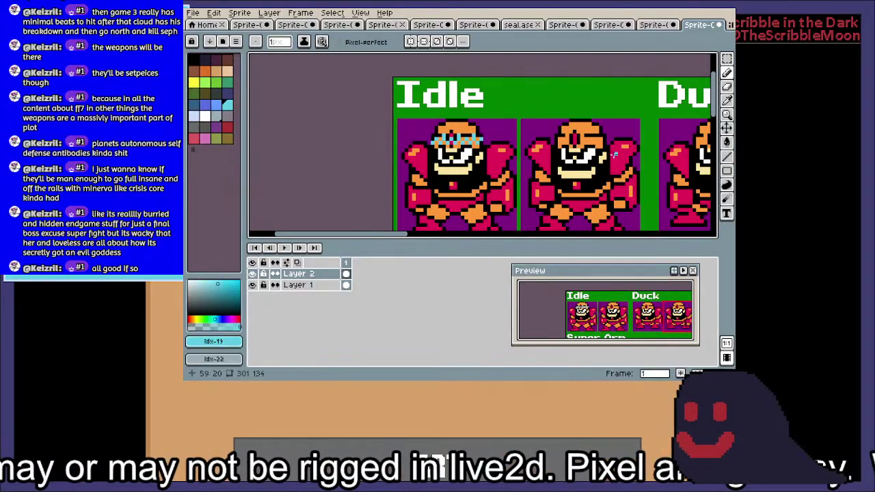
Create a new 281 × 206 pixel sprite and paste the copied Idle Pose, Walk and Thunder Beam sheet into it
key(ctrl+n)
key(Return)
key(ctrl+v)
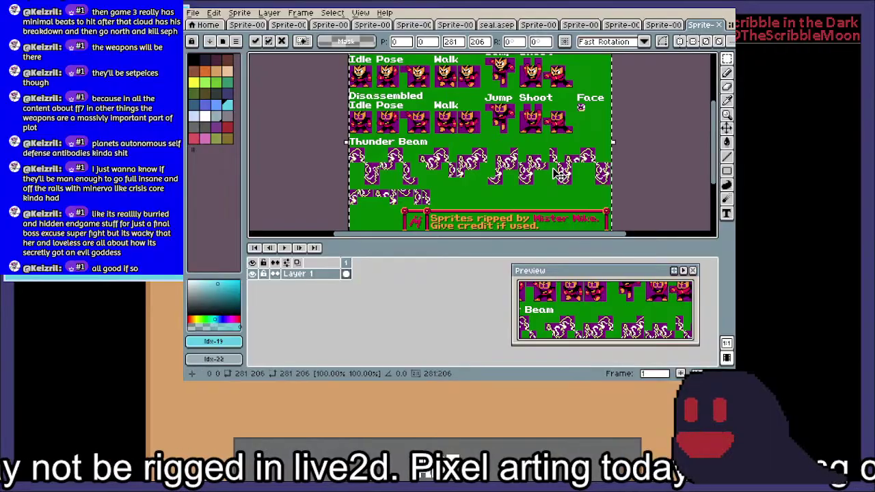
scroll(481, 154, up, 6)
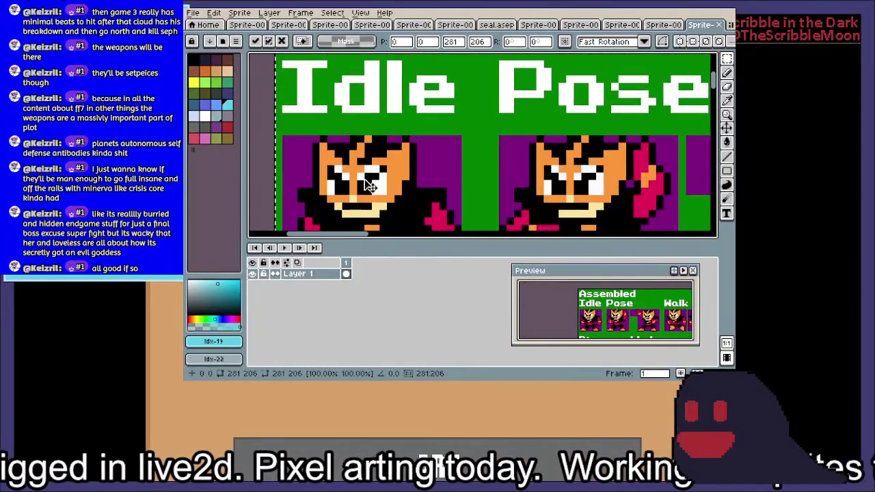
right_click(328, 277)
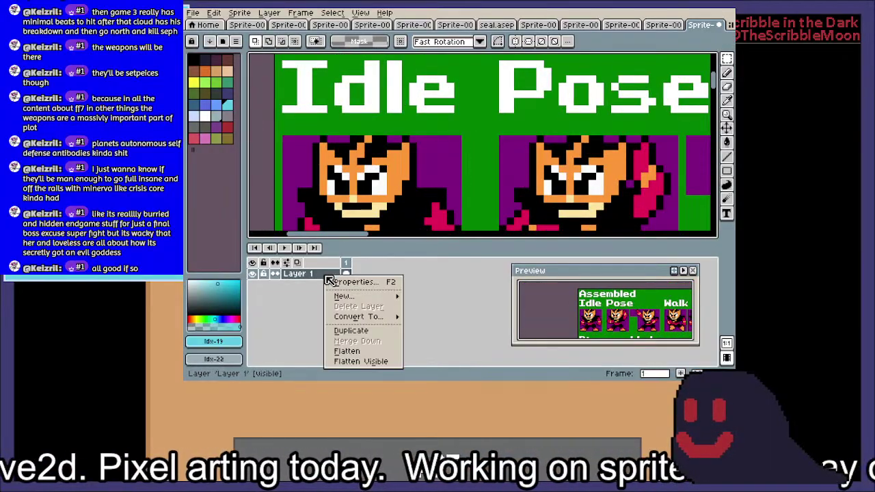
key(Escape)
Add a new layer above the pasted Thunder Beam sheet
scroll(463, 152, down, 1)
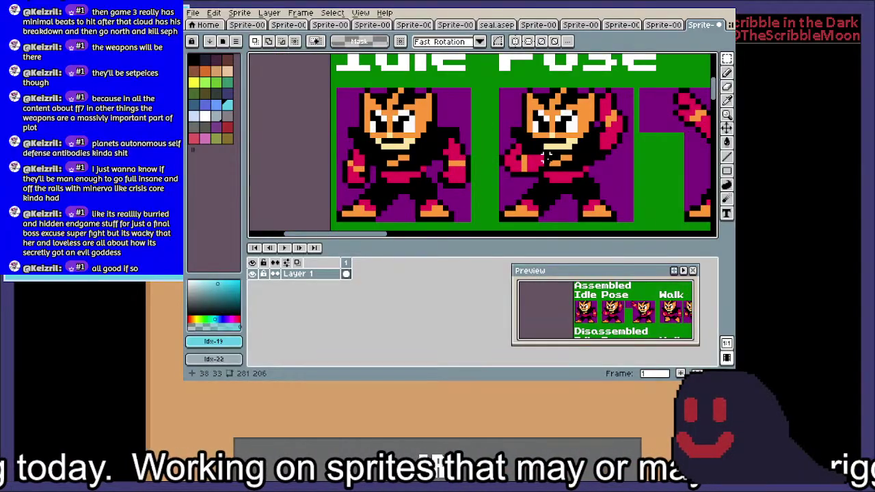
right_click(326, 274)
mouse_move(383, 293)
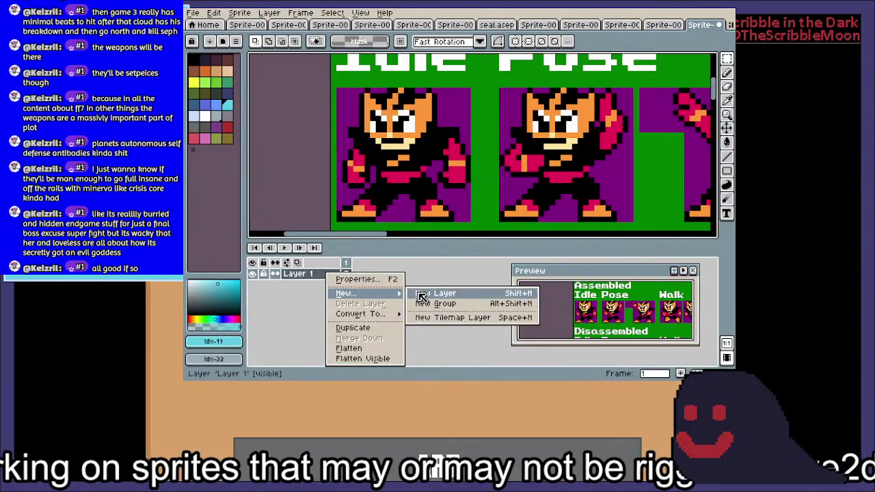
click(420, 294)
Draw a cyan zigzag about 14 pixels wide across the first Idle Pose sprite's head, alternating one- and two-pixel-high peaks
scroll(365, 108, up, 1)
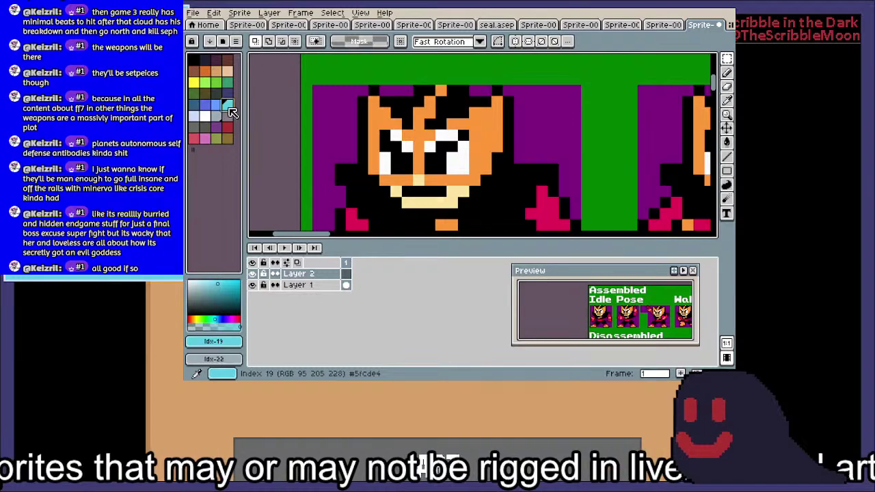
key(b)
click(373, 135)
click(366, 131)
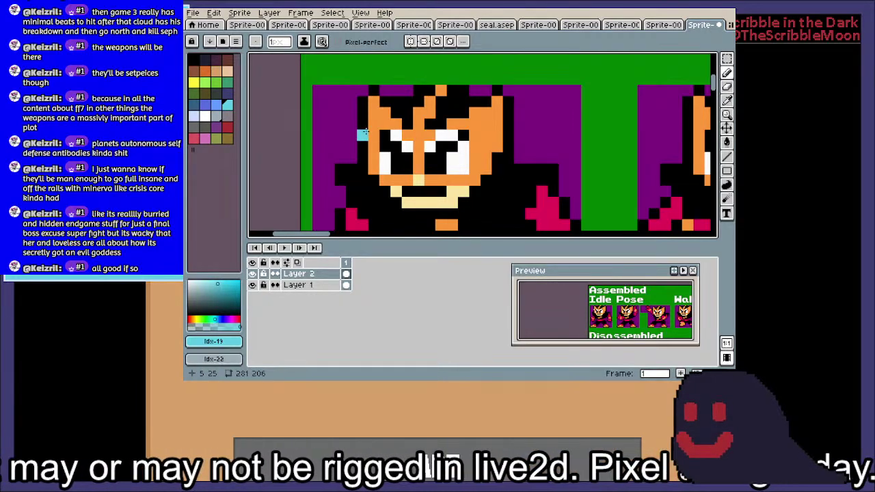
click(384, 125)
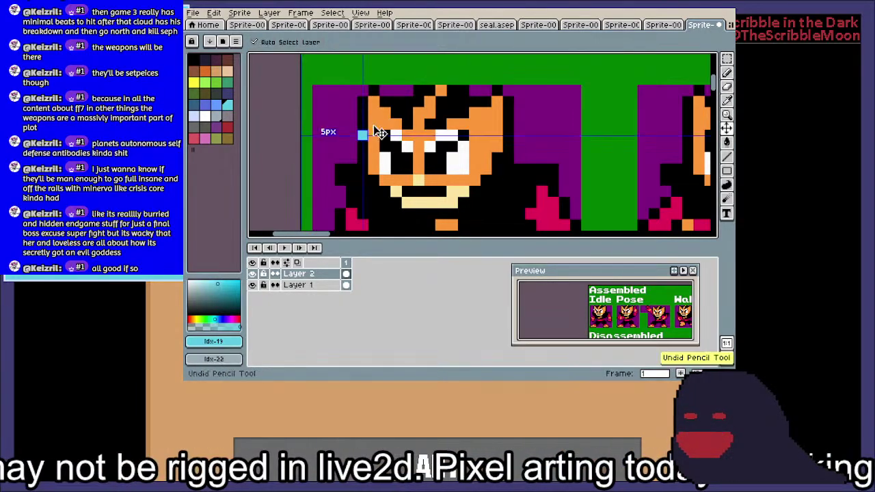
mouse_move(384, 134)
mouse_down()
mouse_move(394, 110)
mouse_move(408, 131)
mouse_move(418, 122)
mouse_move(441, 111)
mouse_up()
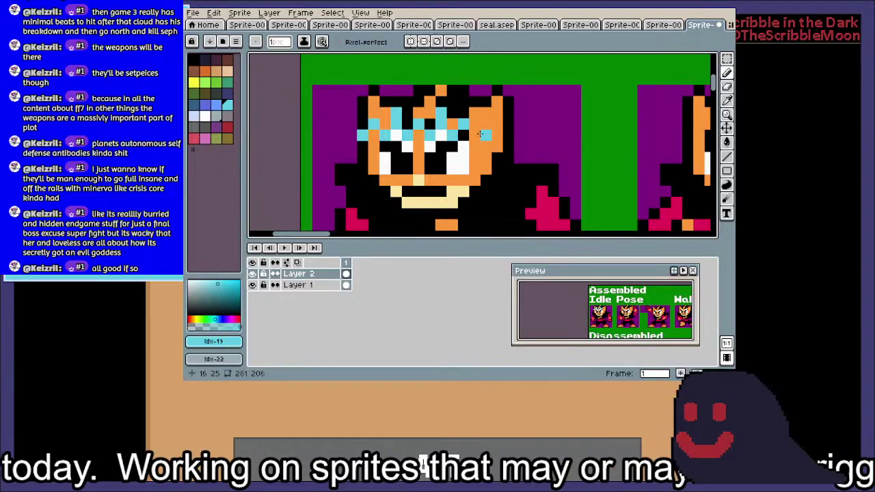
key(ctrl+z)
drag(484, 126, 485, 112)
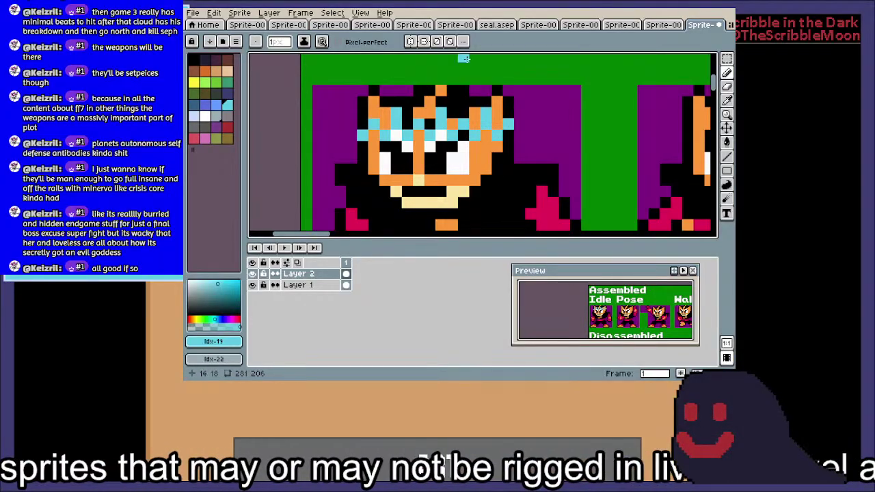
Compare the orange zigzag on the blue sheet's faceless idle sprite with the cyan zigzag and body proportions on the Super Arm sheet's idle sprite
click(630, 27)
scroll(472, 220, down, 1)
drag(380, 185, 679, 141)
scroll(678, 142, down, 2)
drag(429, 141, 709, 127)
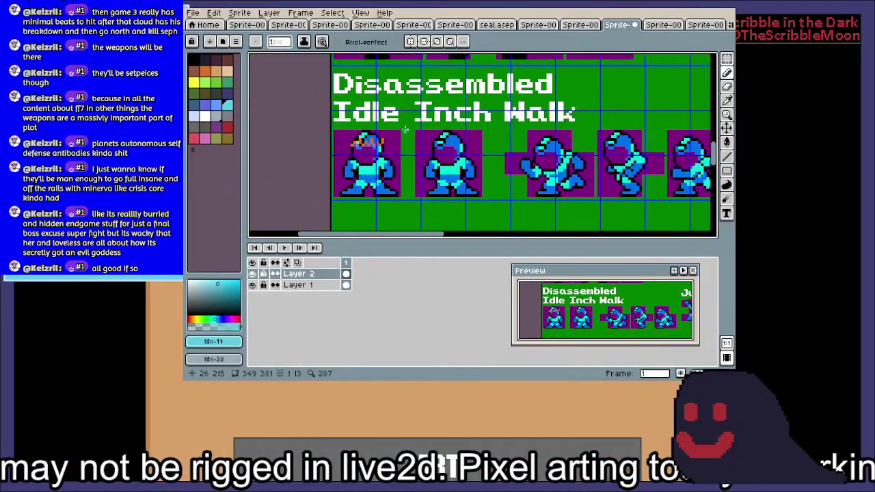
scroll(347, 137, up, 5)
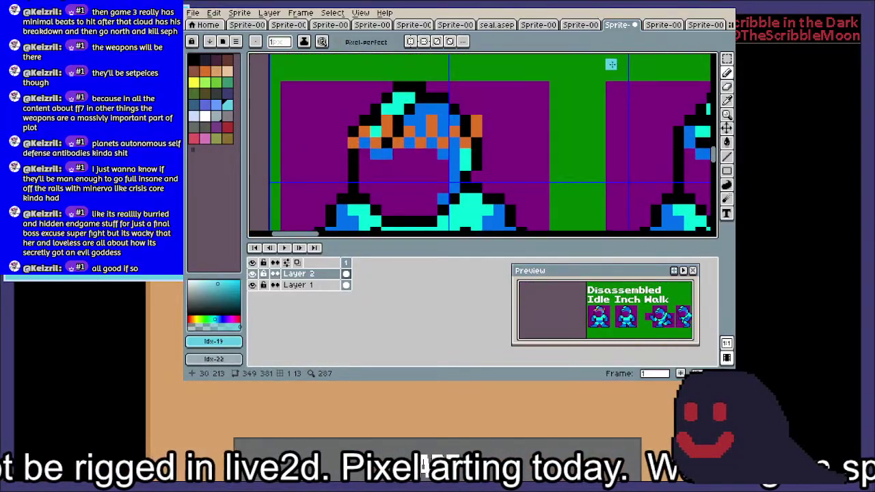
click(704, 25)
click(667, 27)
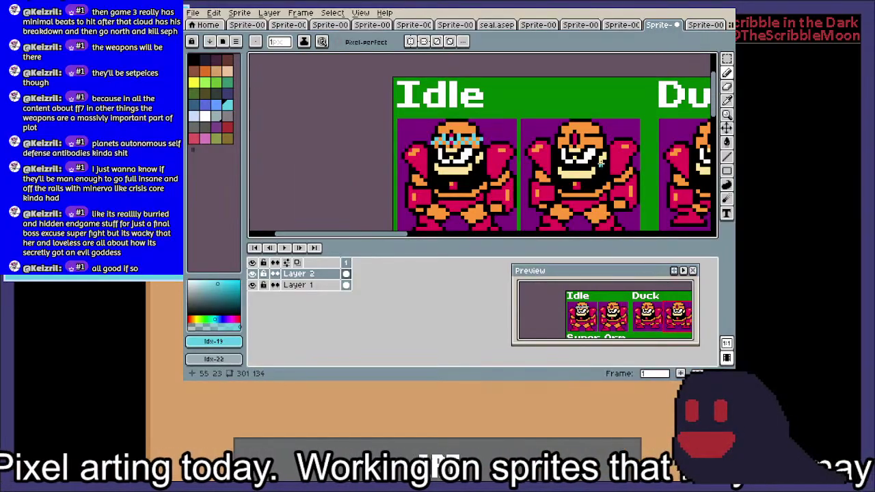
scroll(588, 130, down, 3)
scroll(553, 109, up, 1)
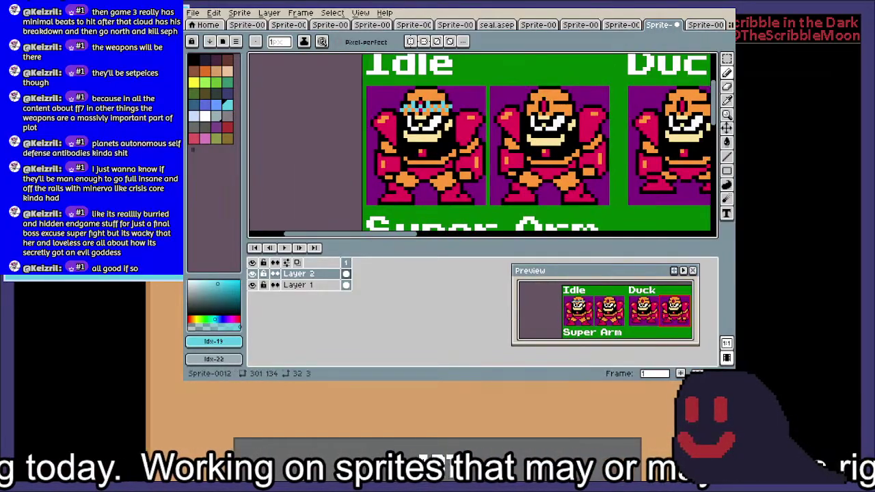
click(627, 28)
drag(421, 144, 430, 53)
scroll(451, 162, down, 4)
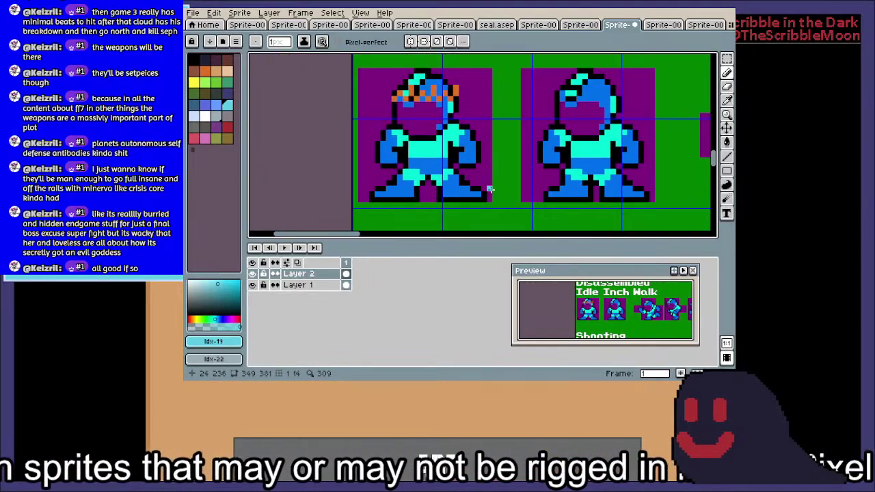
Measure half of the blue sheet's first faceless idle sprite with a 12 × 24 pixel selection from its centre to the tile's edge
scroll(493, 192, up, 2)
key(m)
scroll(488, 203, down, 1)
scroll(488, 200, down, 1)
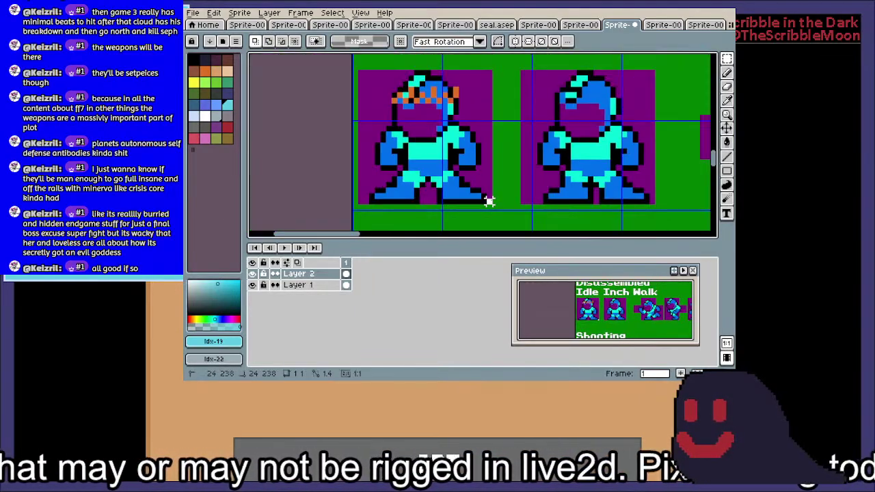
drag(489, 203, 424, 69)
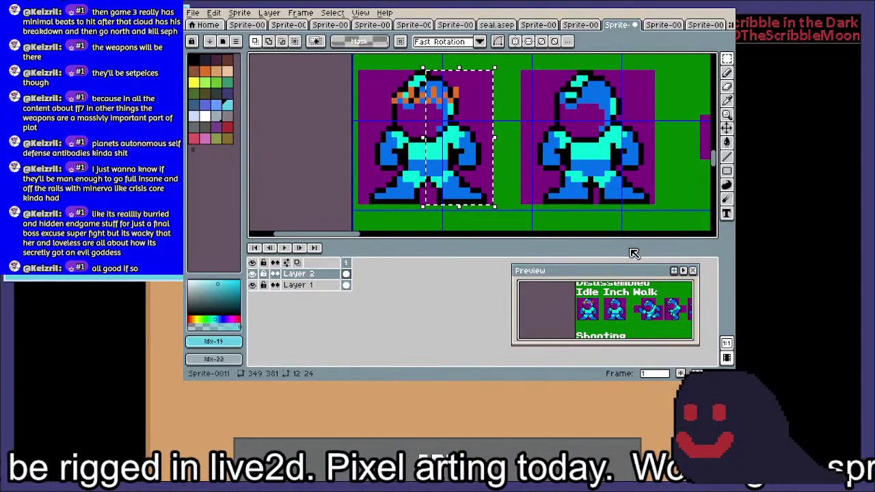
Measure half of the Super Arm sheet's first Idle sprite with a 13 × 32 pixel selection over its full height
click(662, 25)
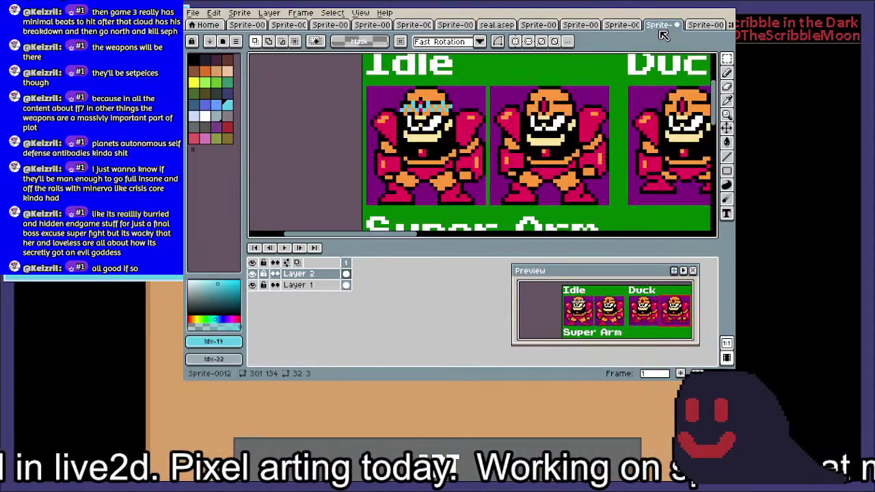
scroll(502, 179, down, 3)
scroll(513, 182, up, 4)
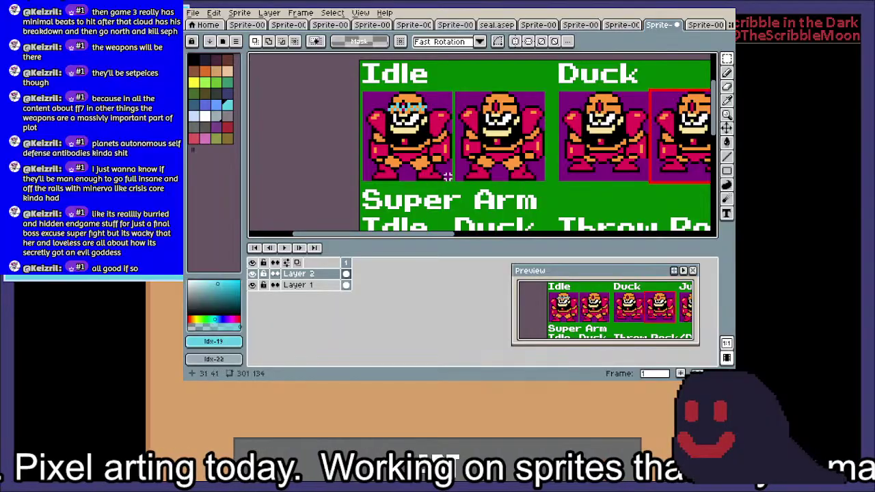
scroll(457, 192, up, 1)
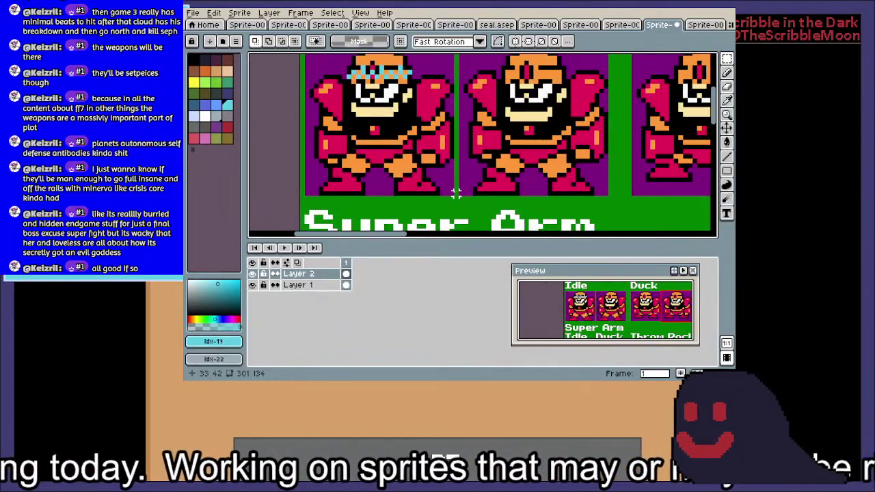
drag(451, 194, 393, 103)
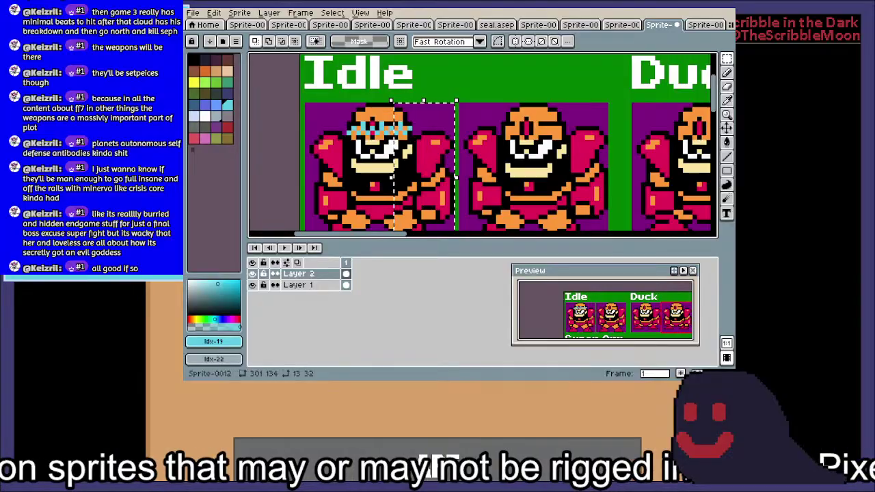
On the Thunder Beam sheet, measure the first Idle Pose sprite with a 6 × 24 pixel side selection and a 24 × 23 pixel tile selection
click(707, 26)
drag(505, 185, 501, 55)
scroll(550, 162, down, 2)
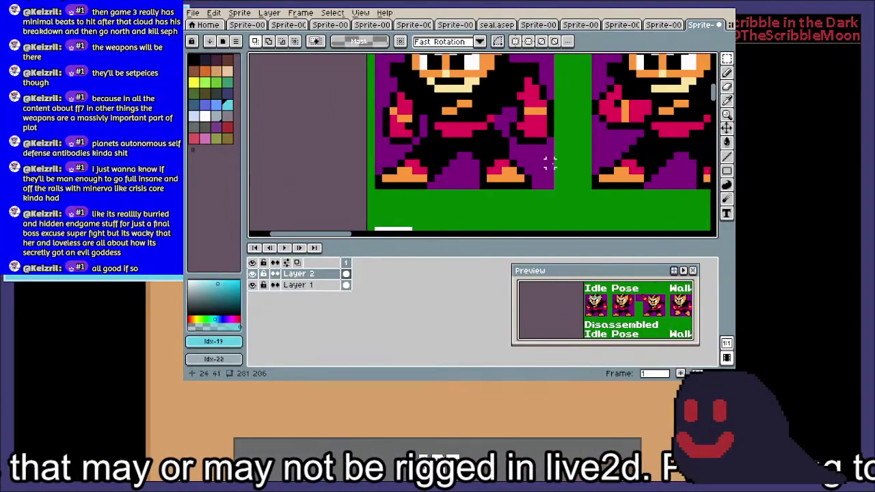
drag(552, 164, 509, 77)
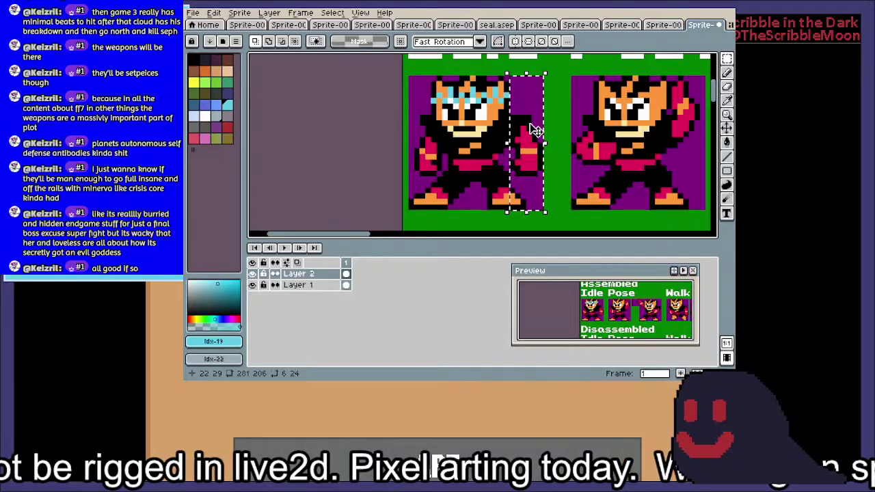
click(466, 179)
drag(410, 201, 545, 75)
scroll(546, 85, down, 3)
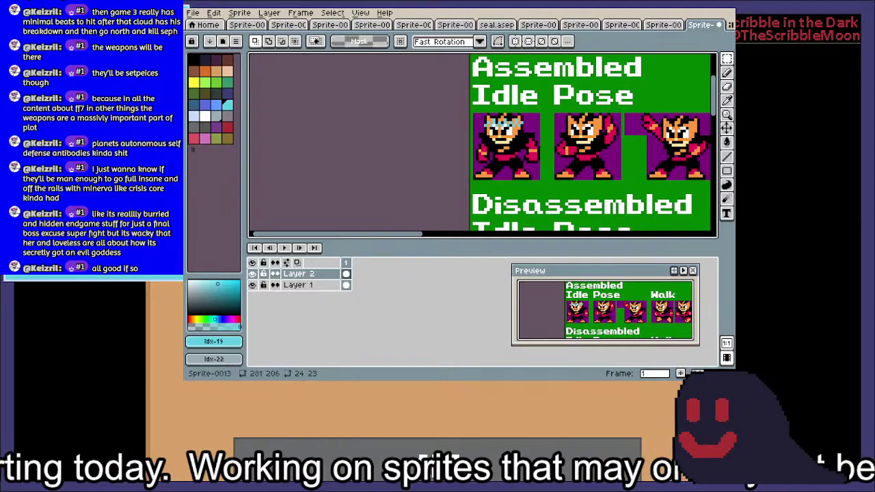
Return to the Super Arm sheet and compare the proportions of its Idle and Duck sprites
click(671, 26)
drag(655, 125, 491, 123)
scroll(569, 107, down, 2)
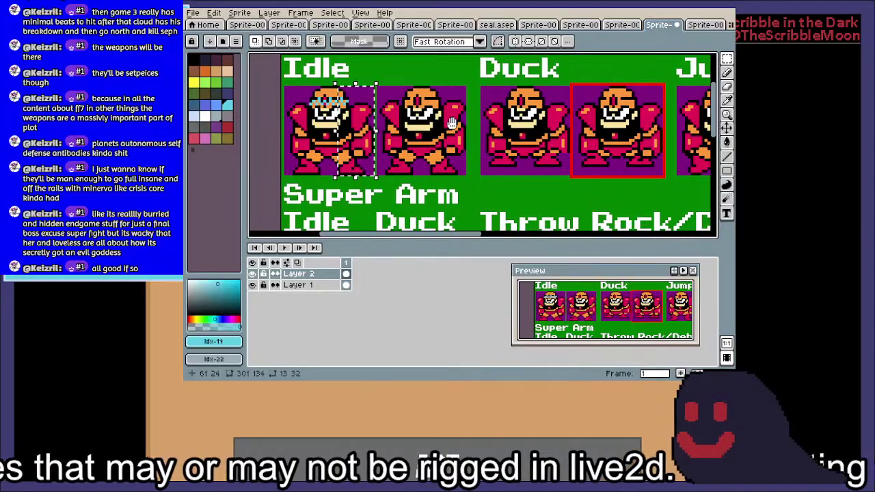
drag(424, 128, 443, 125)
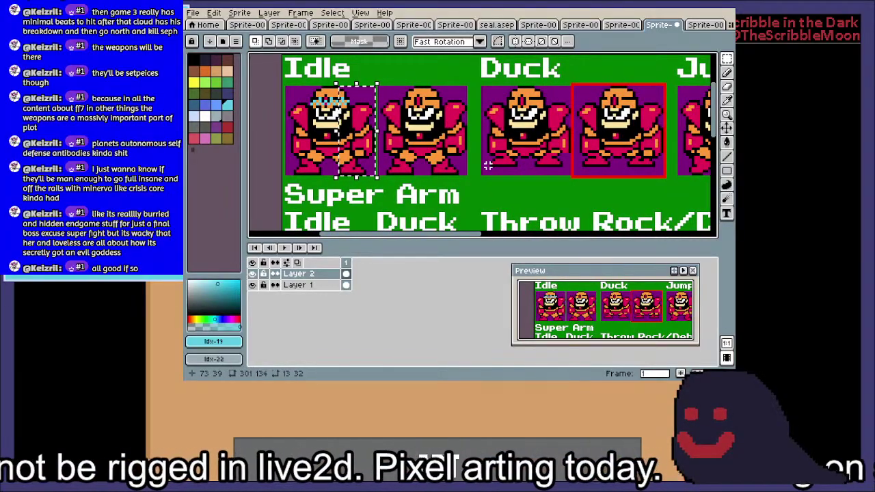
scroll(530, 126, up, 1)
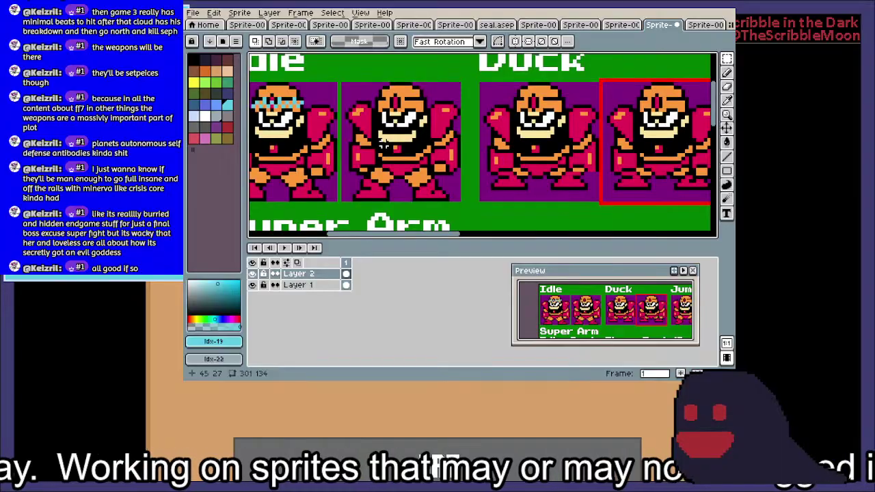
drag(264, 161, 307, 156)
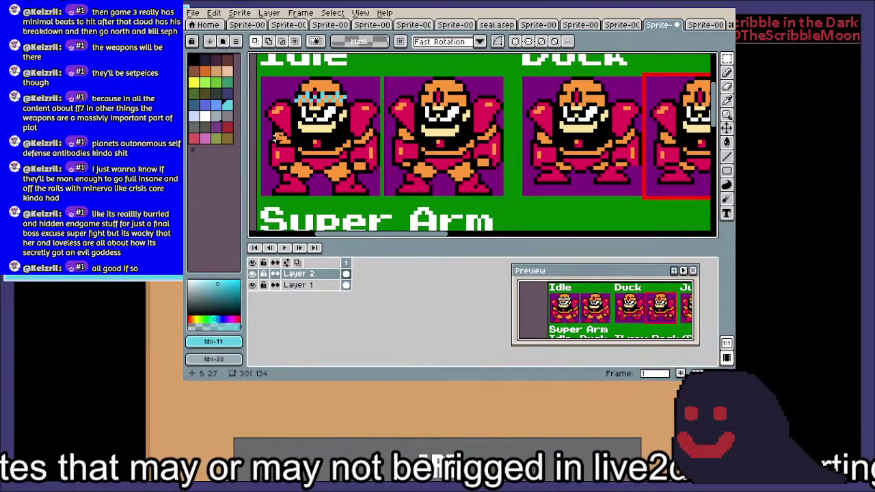
click(726, 113)
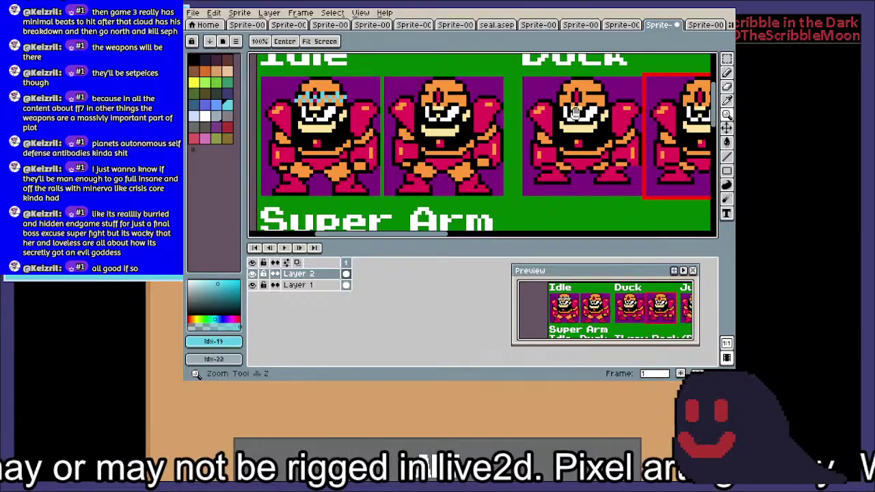
drag(568, 161, 456, 168)
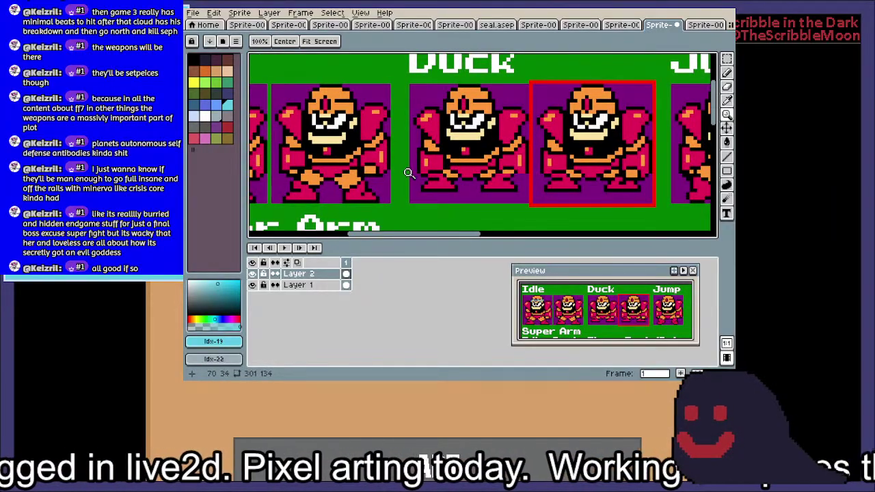
Try to move both Duck sprites on Layer 1 down about 3 pixels, and undo the move
key(m)
drag(410, 190, 660, 85)
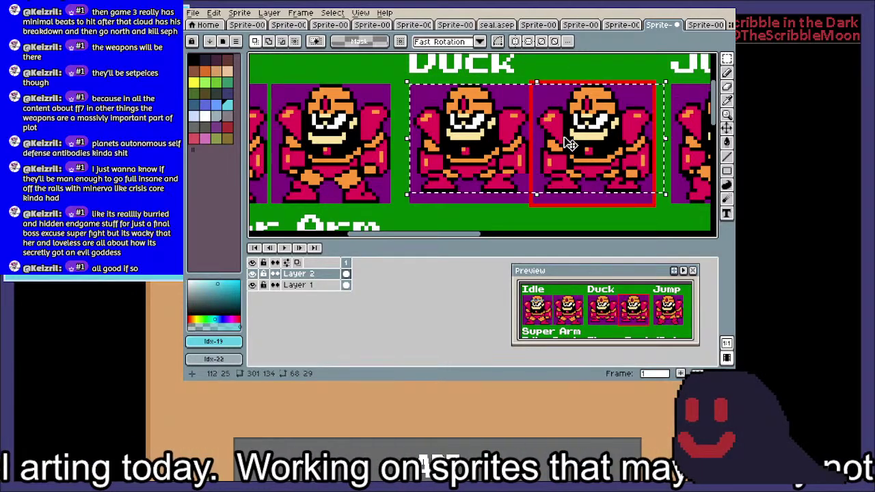
click(566, 142)
mouse_move(563, 149)
mouse_down()
mouse_move(548, 141)
mouse_move(555, 161)
mouse_up()
key(ctrl+z)
click(321, 286)
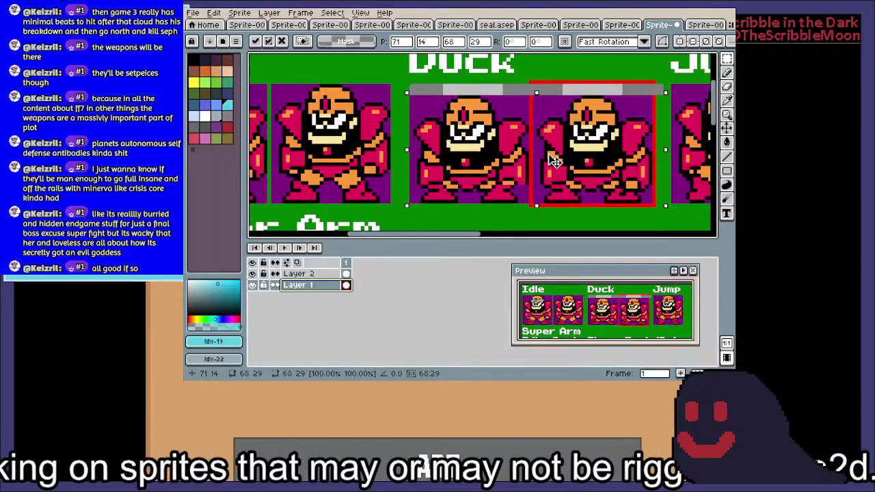
drag(503, 156, 512, 161)
key(ctrl+d)
scroll(526, 164, down, 1)
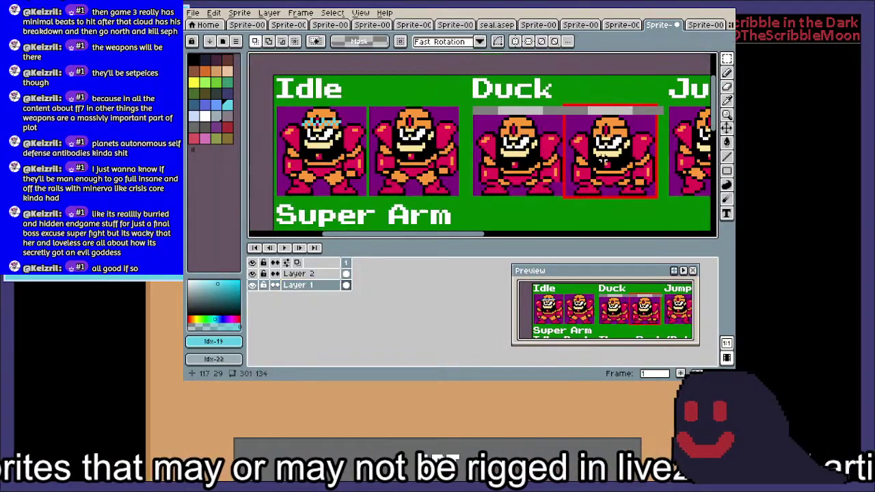
drag(571, 142, 463, 157)
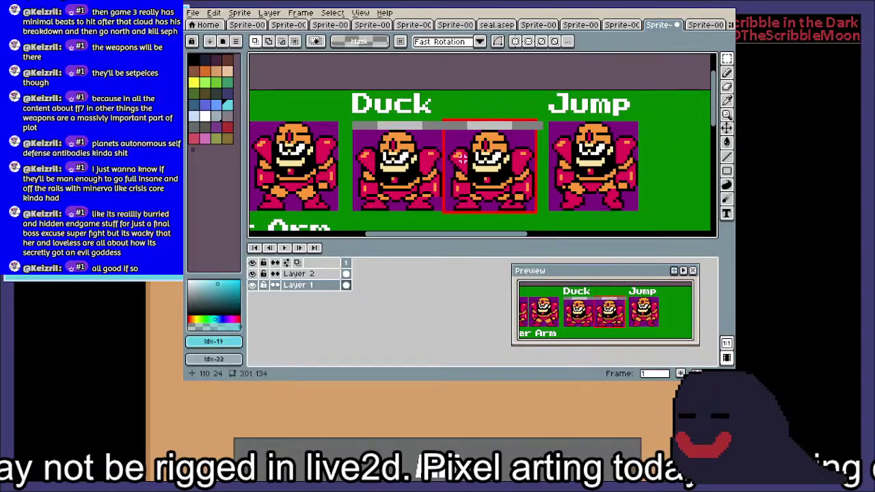
key(ctrl+d)
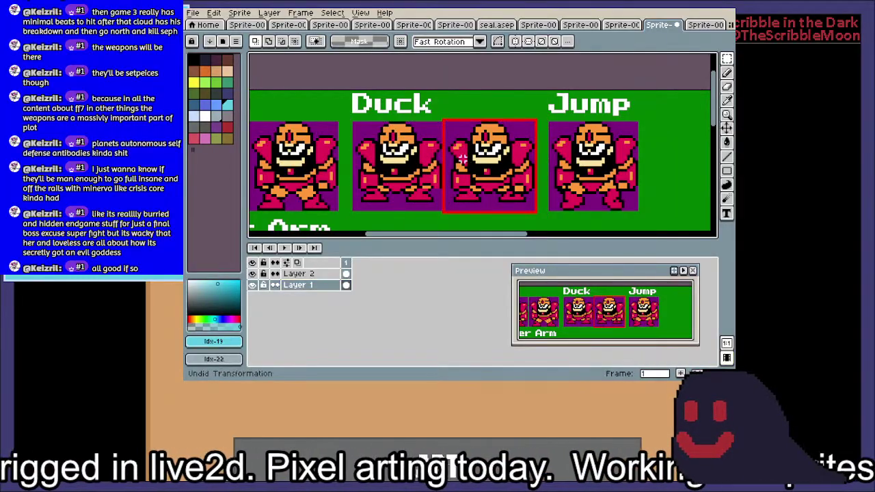
Select and copy the 32 × 32 pixel tile of the second Idle sprite on Layer 1
drag(518, 158, 519, 157)
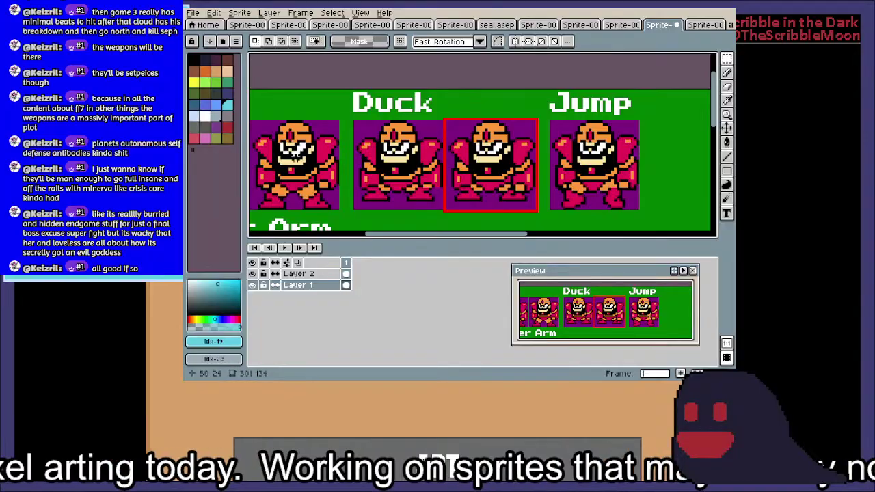
drag(518, 157, 540, 144)
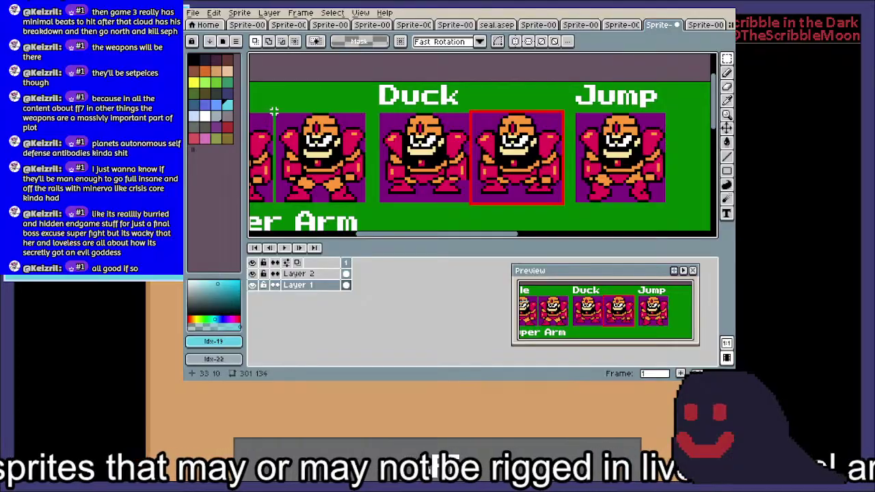
scroll(274, 112, up, 2)
drag(276, 119, 453, 179)
scroll(453, 179, down, 2)
scroll(612, 151, up, 1)
drag(612, 150, 374, 147)
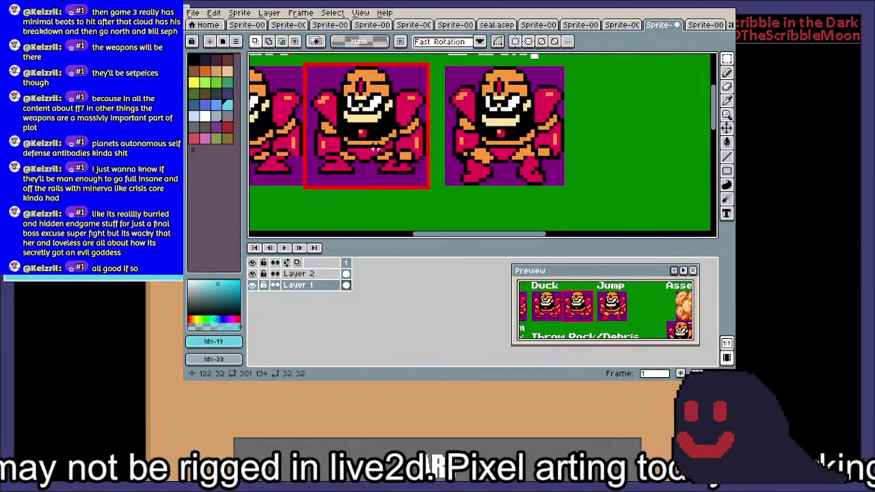
Try to paste the copied Idle sprite over the Jump sprite directly on Layer 1, and undo the paste
scroll(488, 140, down, 2)
mouse_move(537, 147)
mouse_down()
mouse_move(668, 112)
mouse_move(553, 153)
mouse_up()
key(ctrl+v)
drag(376, 141, 601, 142)
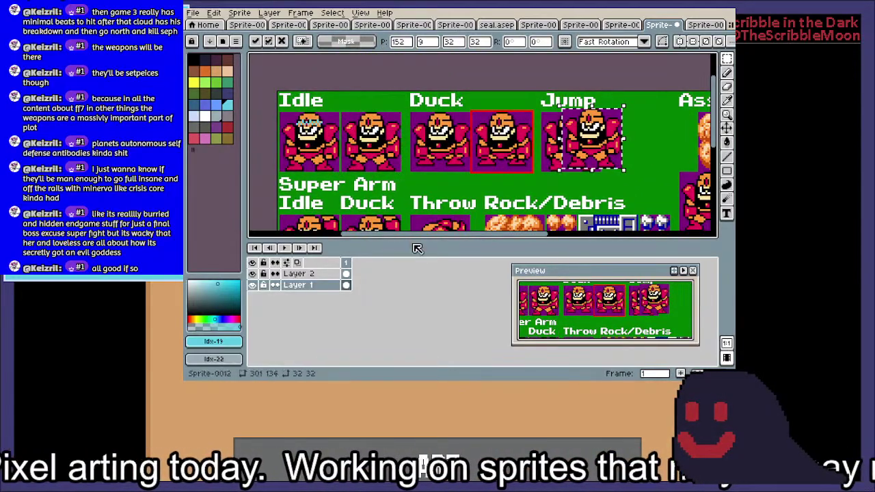
key(ctrl+z)
Add a new layer directly above Layer 1 on the Super Arm sheet
right_click(316, 286)
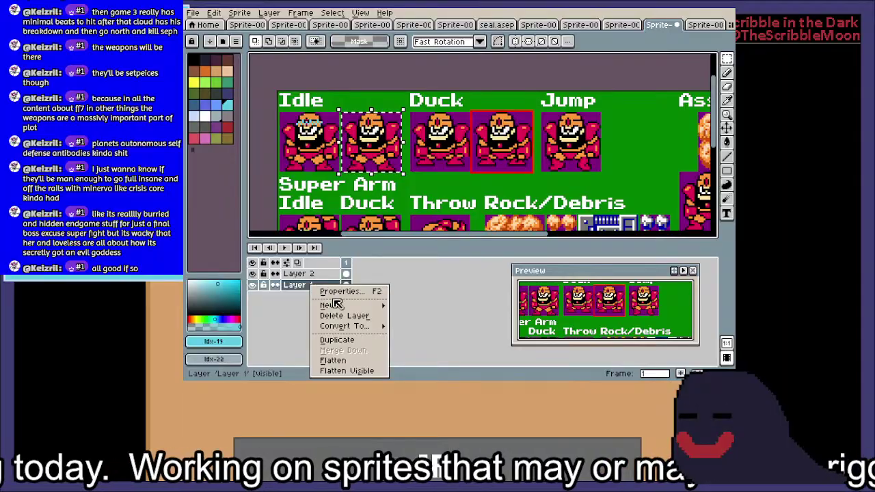
mouse_move(338, 305)
click(411, 299)
right_click(308, 285)
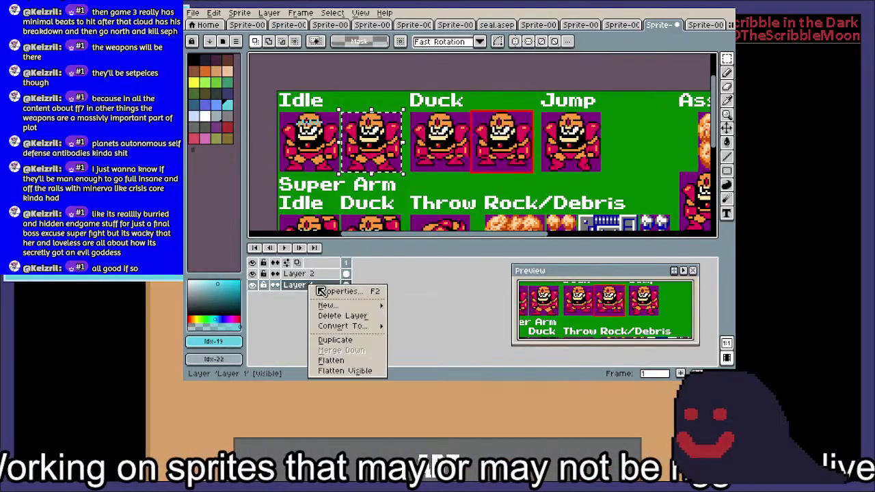
click(403, 302)
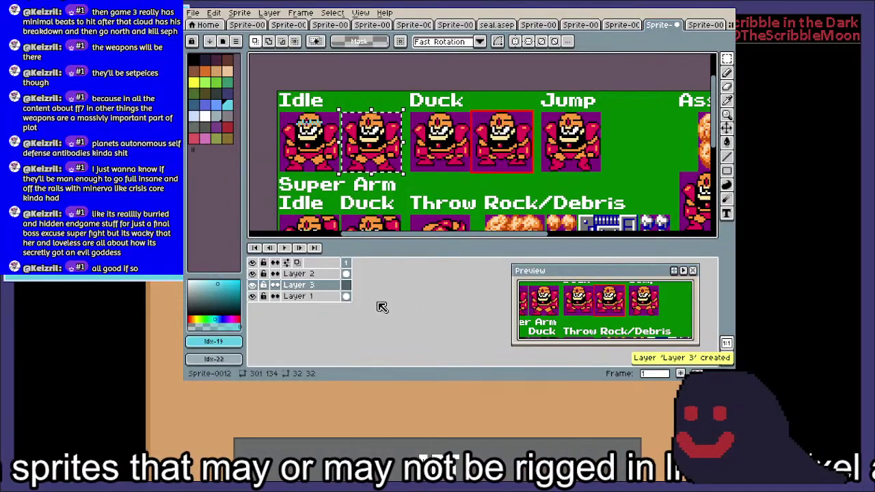
Overlay the copied Idle sprite on the Jump sprite at position 141, 11 in Layer 3, and hide that layer to compare the poses
drag(372, 161, 581, 163)
scroll(563, 162, up, 2)
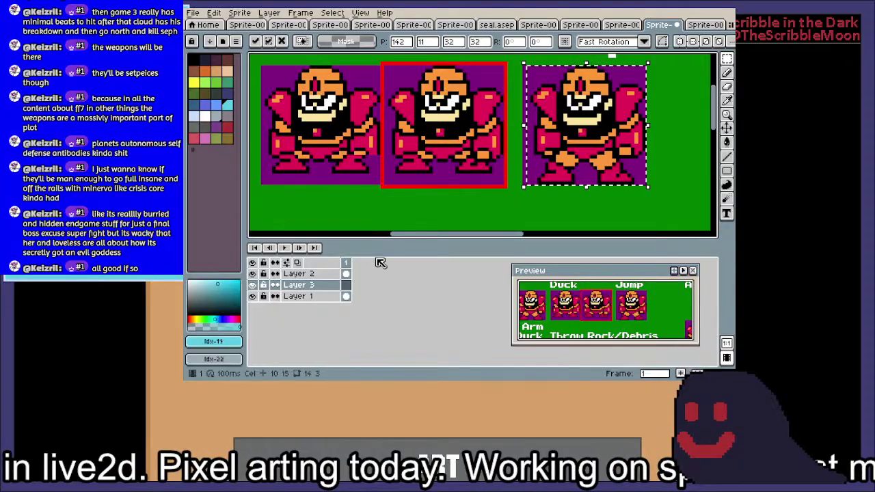
key(Left)
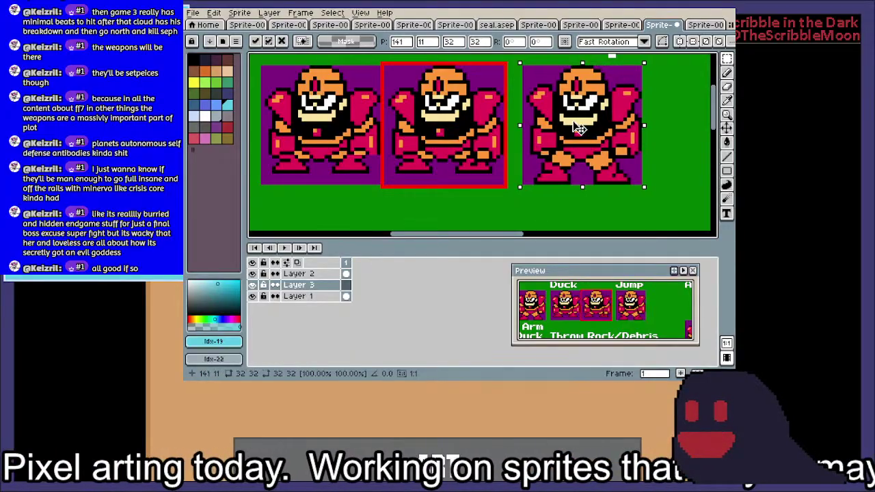
scroll(577, 129, up, 1)
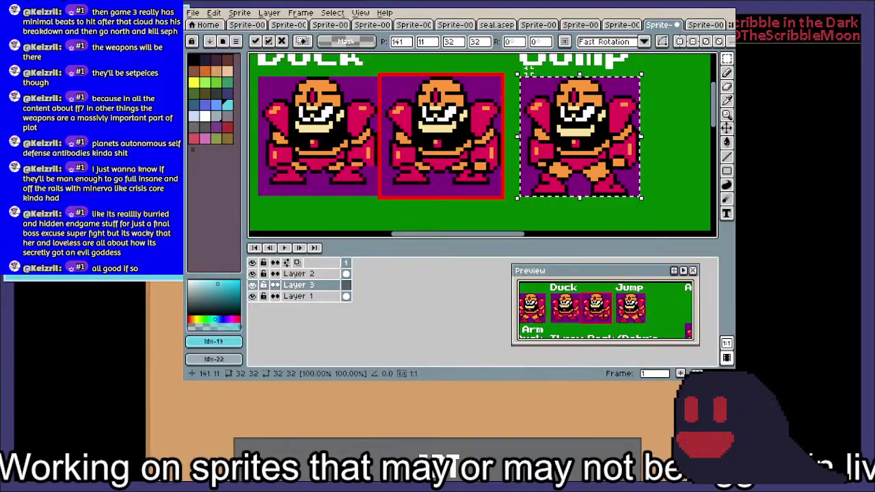
click(252, 285)
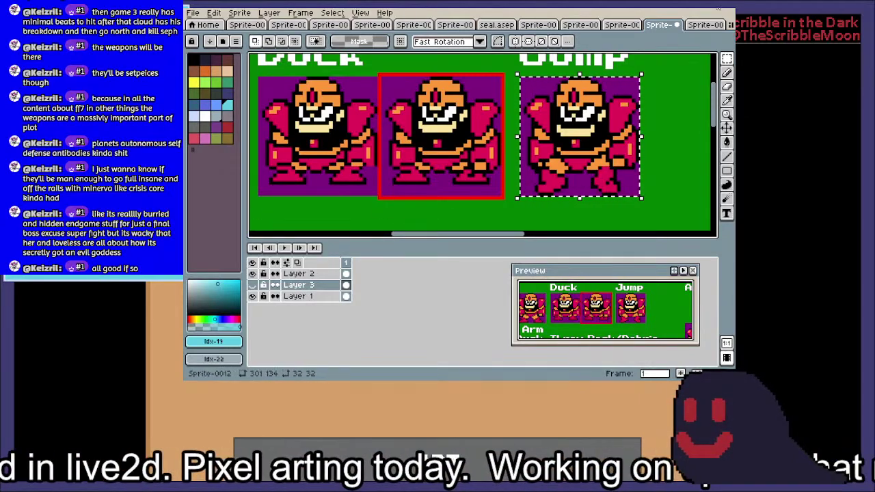
Examine the disassembled Walk, Jump and Hurt poses on the blue sheet
click(624, 26)
scroll(528, 160, down, 4)
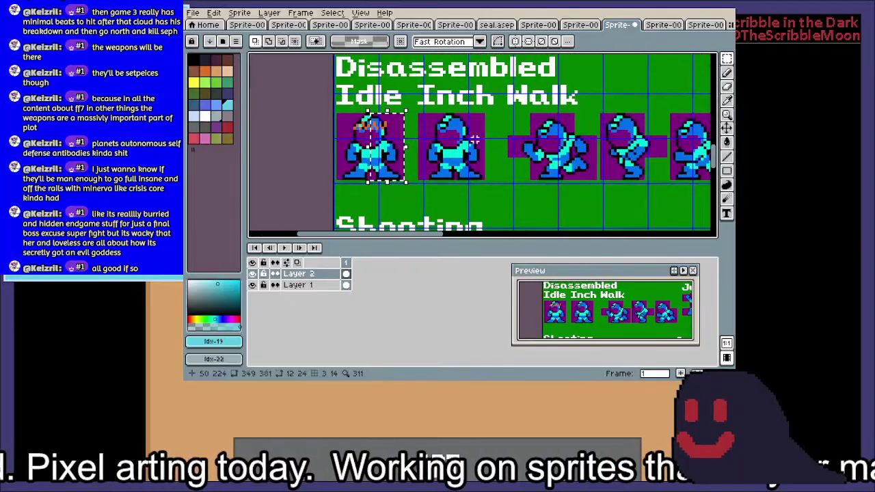
scroll(528, 161, up, 2)
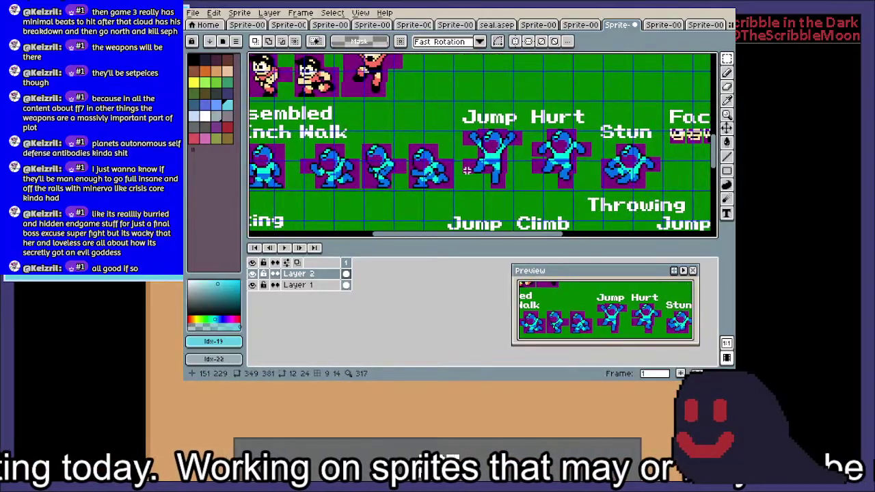
scroll(469, 179, up, 1)
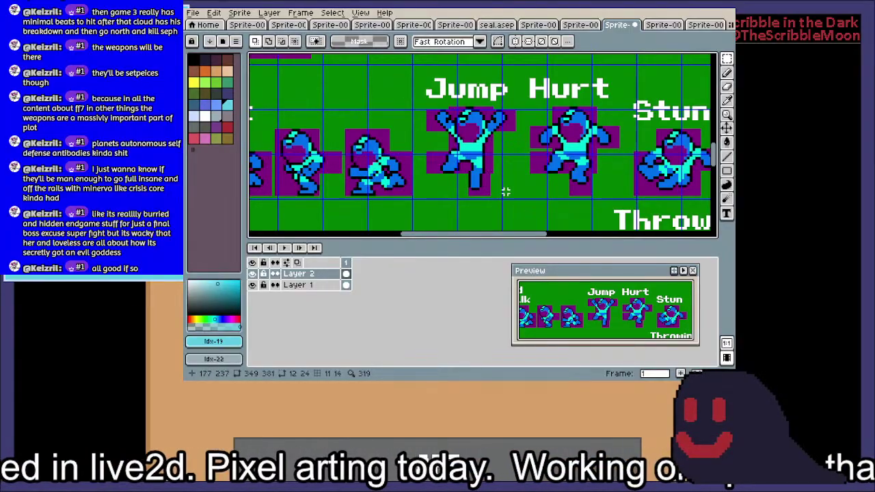
scroll(478, 172, up, 1)
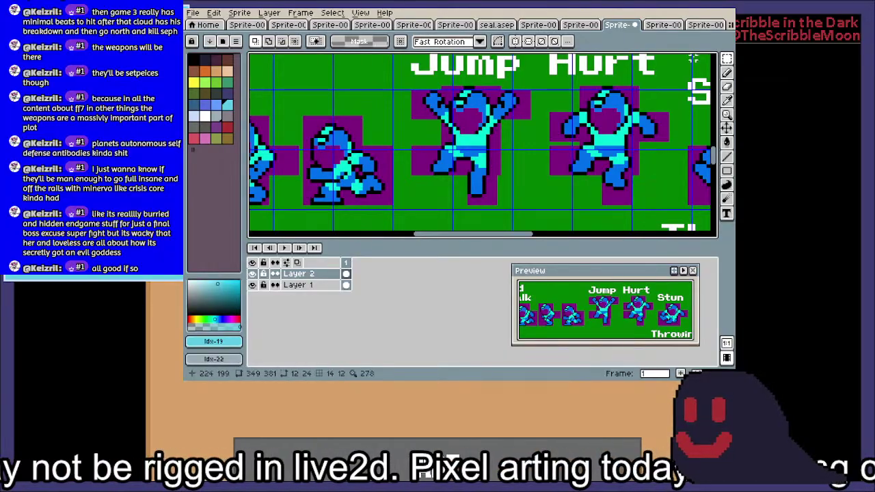
Toggle Layer 3's visibility on the Super Arm sheet to compare the Idle overlay with the Jump pose, leaving the layer shown
click(663, 24)
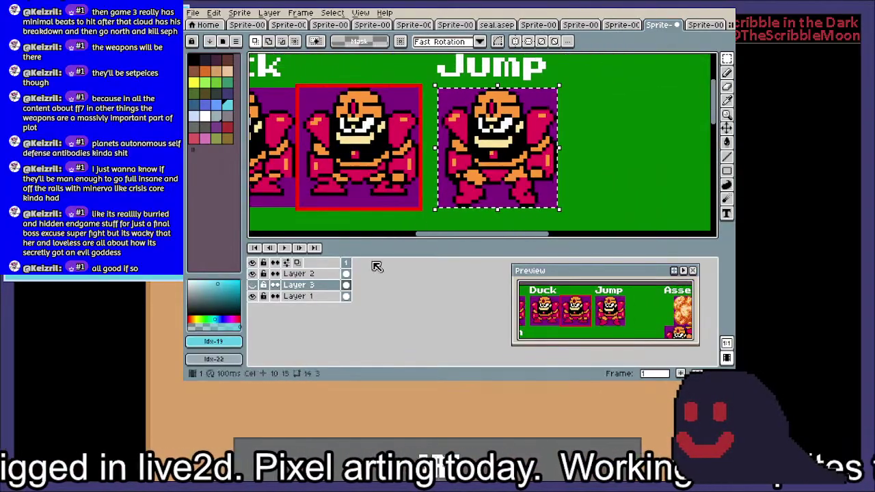
click(255, 286)
click(255, 286)
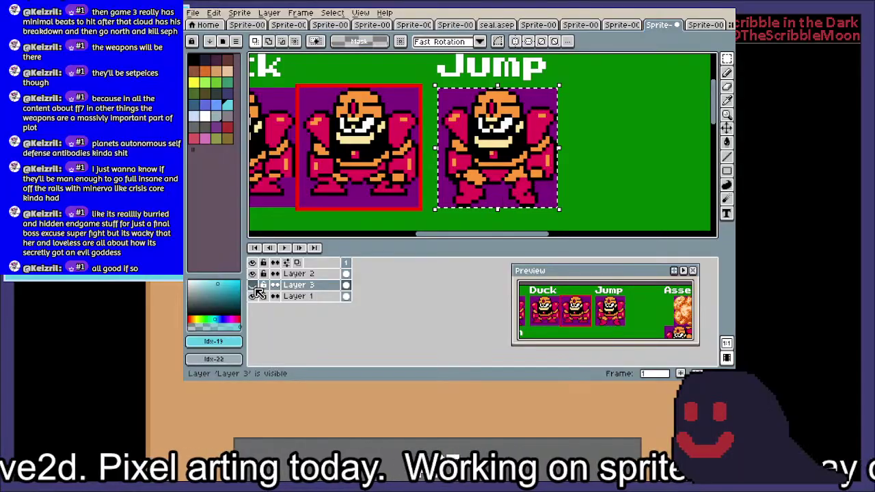
click(254, 287)
click(252, 285)
click(253, 285)
click(252, 285)
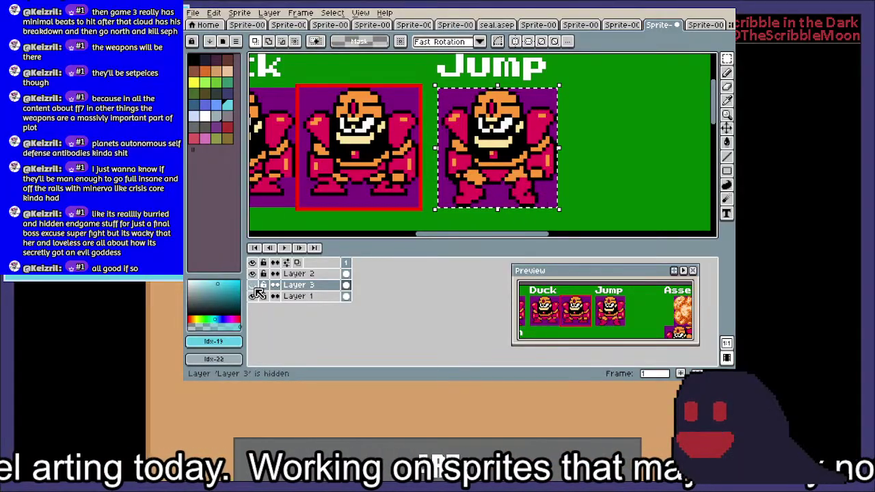
click(252, 285)
click(253, 285)
click(253, 285)
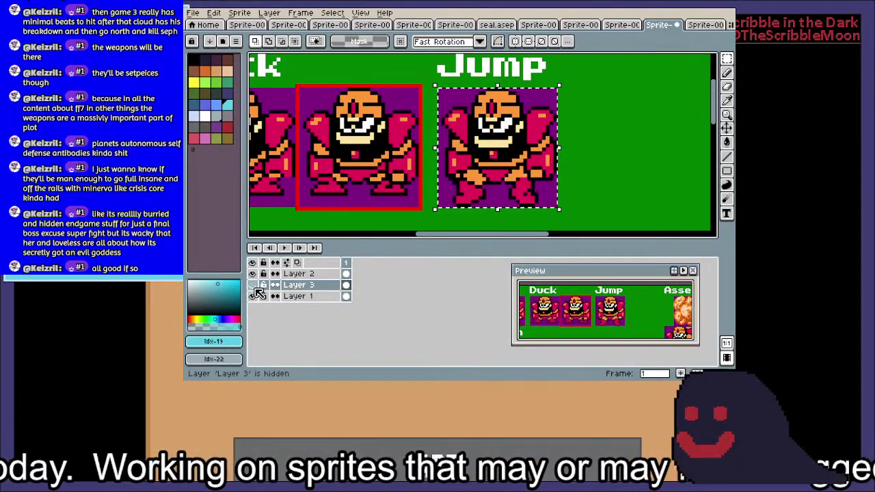
click(255, 288)
click(255, 288)
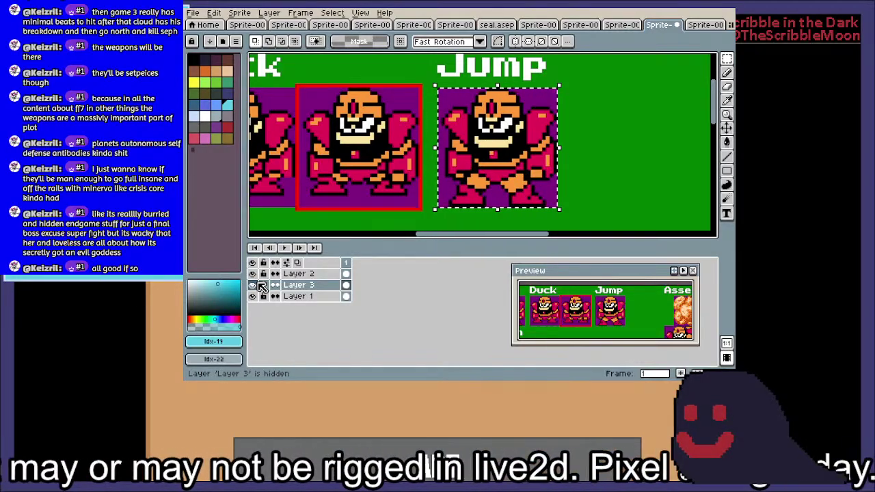
click(253, 285)
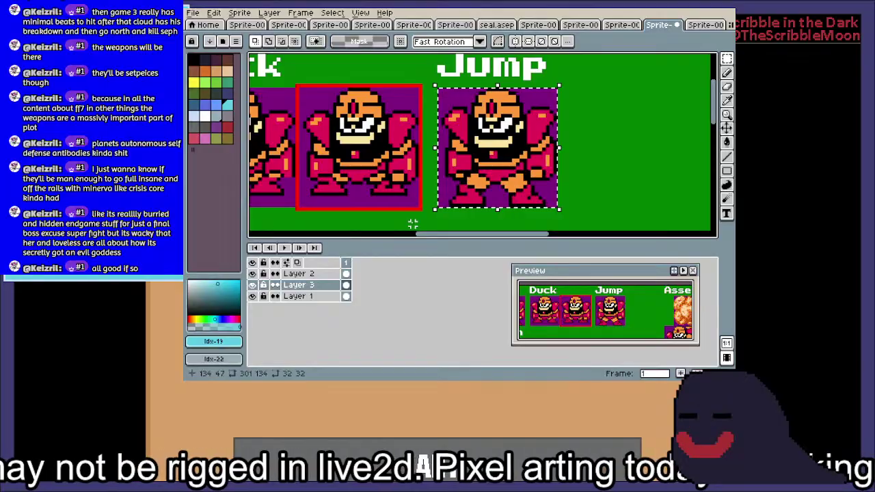
Examine the Super Arm Idle, Duck and Throw sprites and the rock debris on the lower row of the sheet
scroll(538, 187, down, 1)
drag(547, 189, 428, 116)
scroll(514, 153, down, 1)
drag(606, 157, 642, 76)
drag(490, 126, 502, 127)
scroll(501, 127, up, 2)
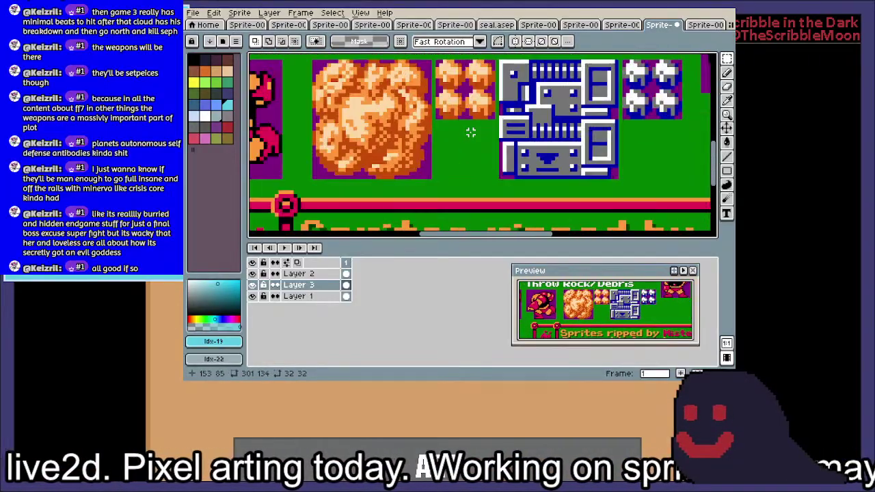
drag(447, 132, 537, 154)
scroll(485, 148, up, 1)
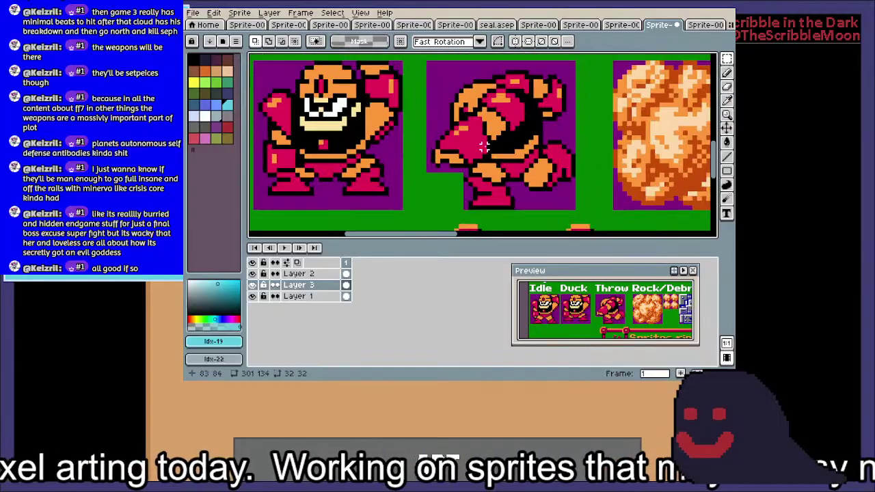
scroll(486, 148, down, 2)
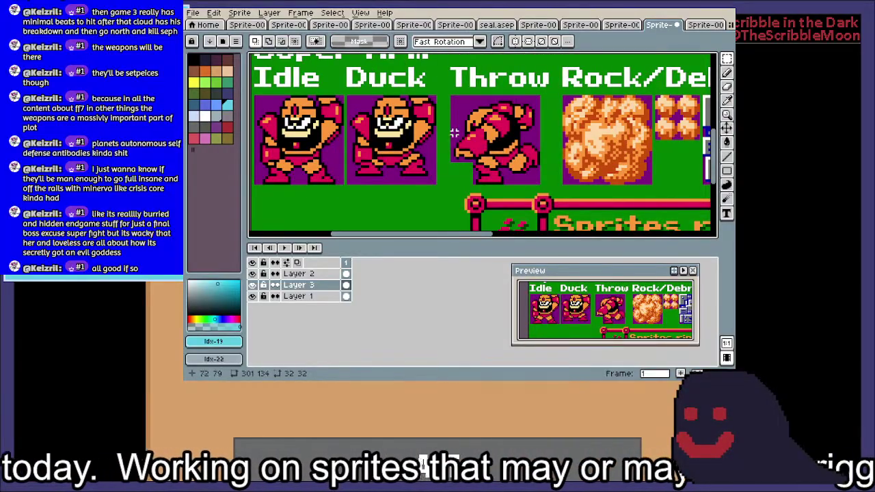
scroll(413, 150, down, 2)
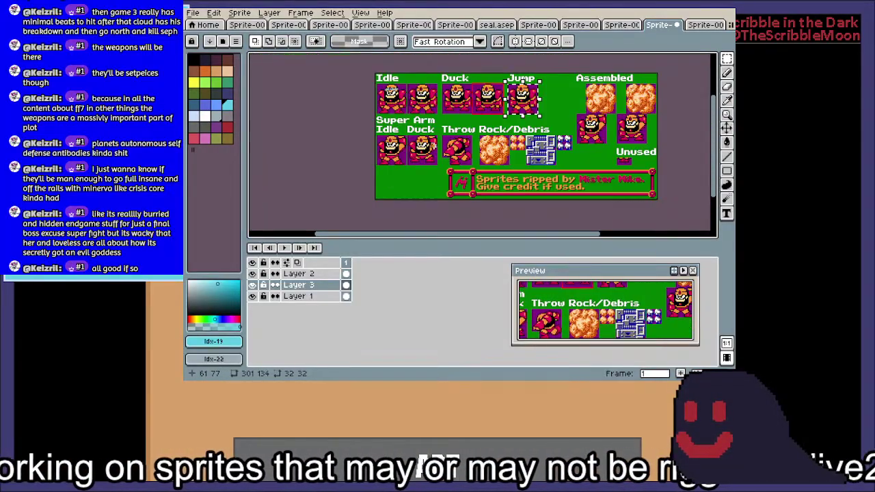
scroll(459, 149, up, 3)
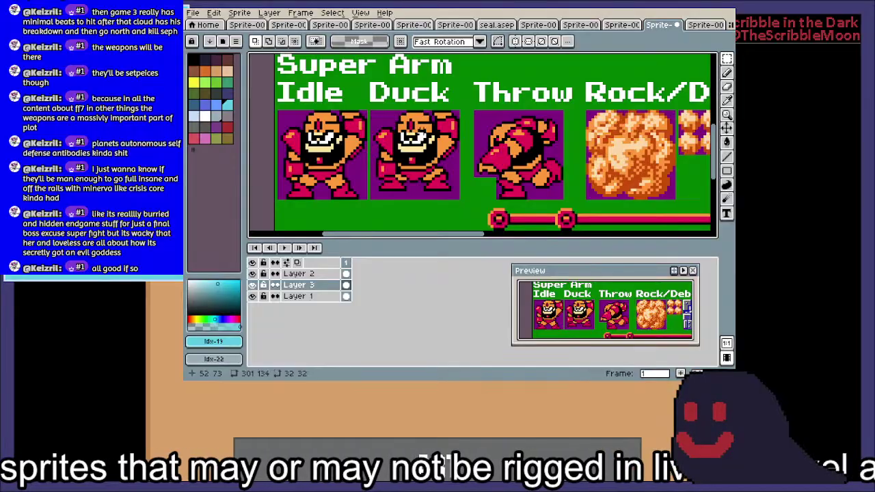
scroll(374, 115, up, 2)
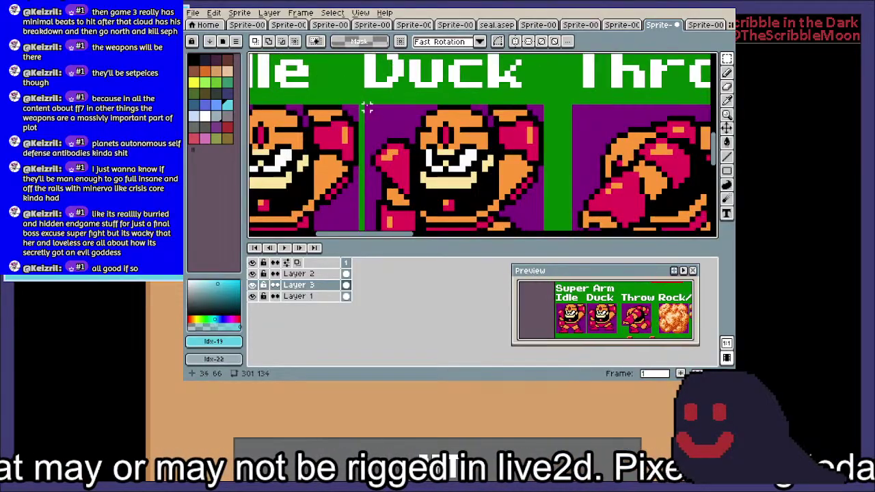
drag(367, 107, 540, 130)
scroll(540, 137, down, 3)
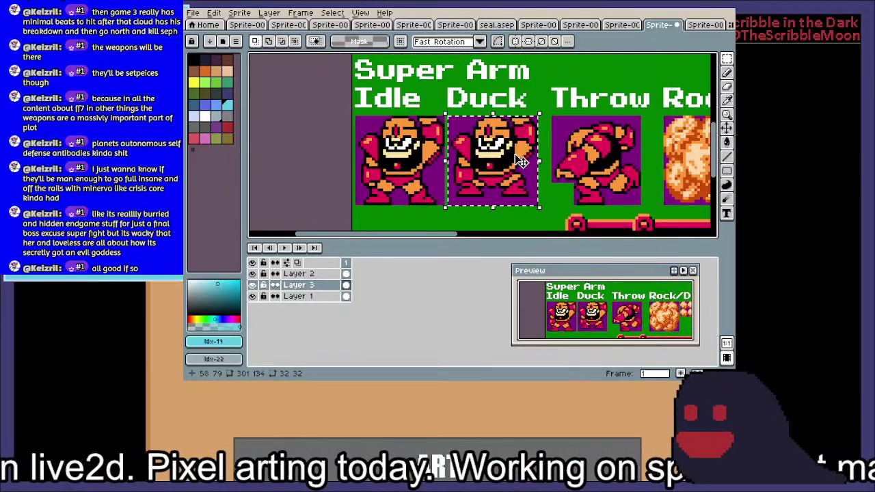
click(356, 134)
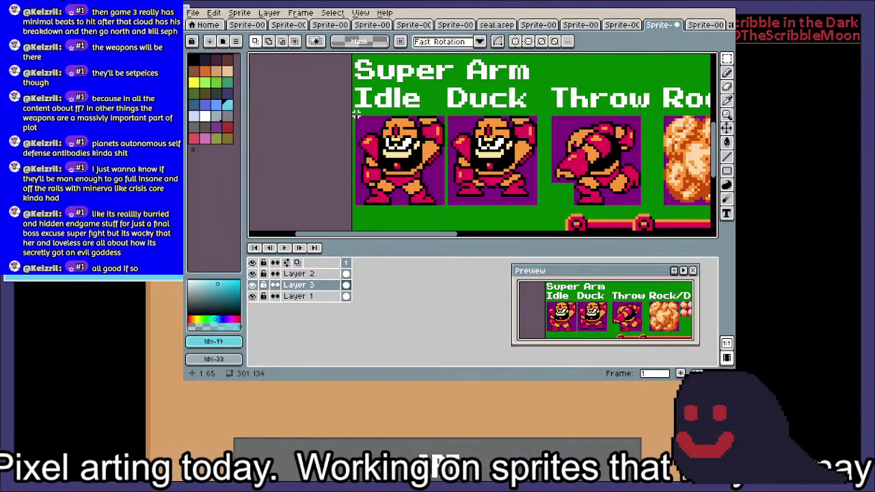
Copy the 32 x 32 Super Arm Idle sprite from Layer 1 and add a new layer directly above Layer 1
drag(356, 115, 446, 207)
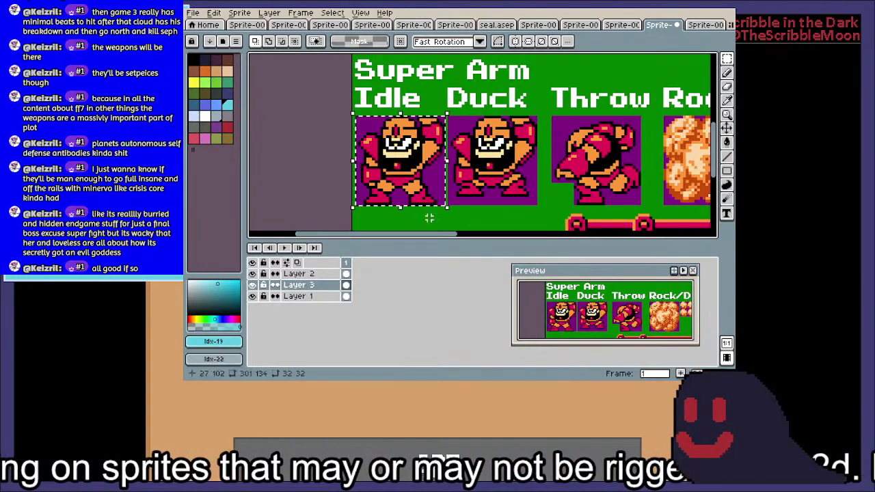
click(302, 296)
click(424, 186)
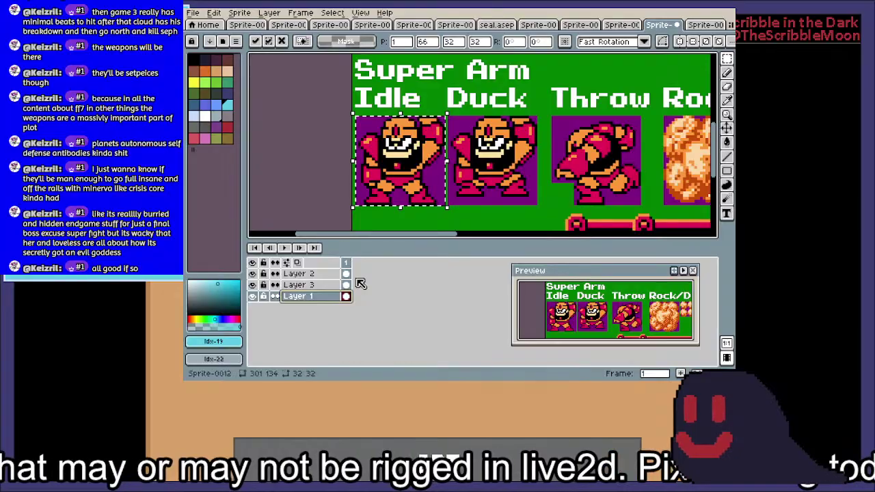
right_click(312, 289)
mouse_move(339, 309)
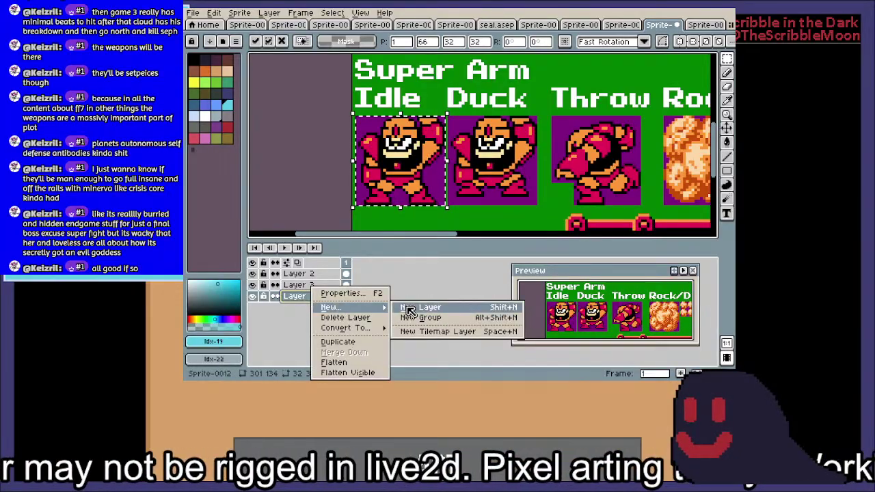
click(416, 307)
Place the copied Super Arm Idle sprite in the empty green area below the original, at position 1, 100 on Layer 4
scroll(414, 130, down, 3)
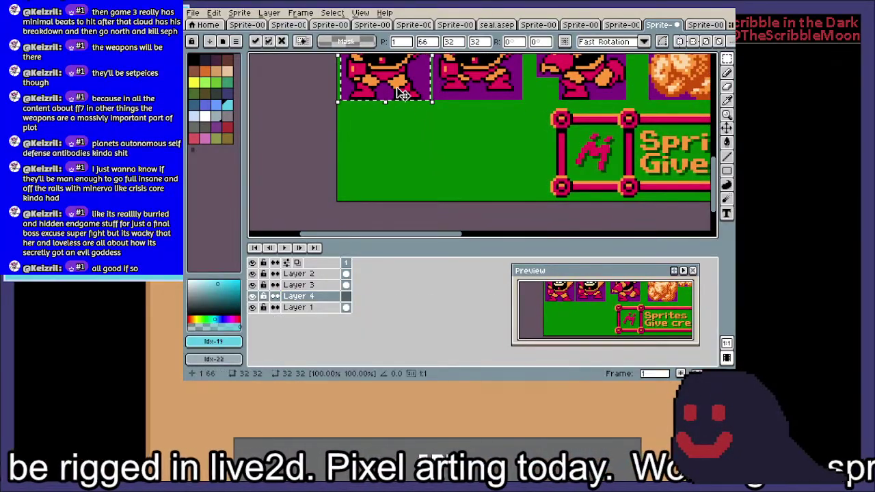
drag(403, 95, 403, 189)
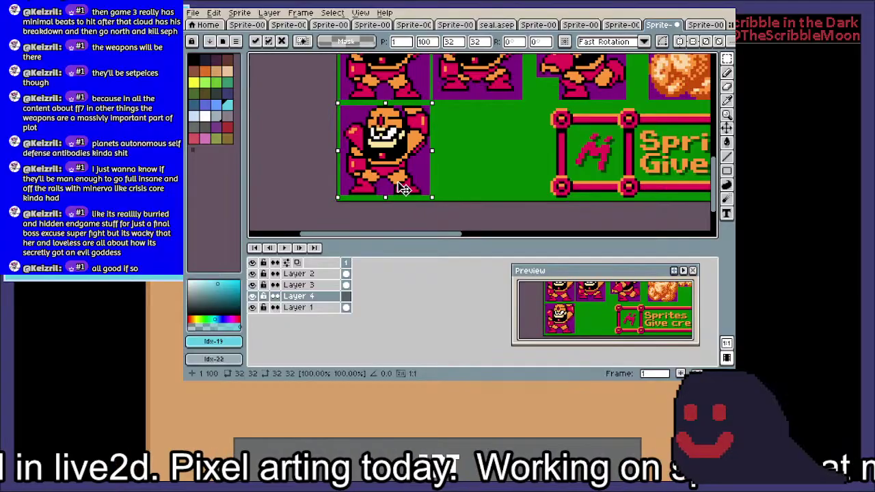
key(Return)
scroll(484, 140, up, 3)
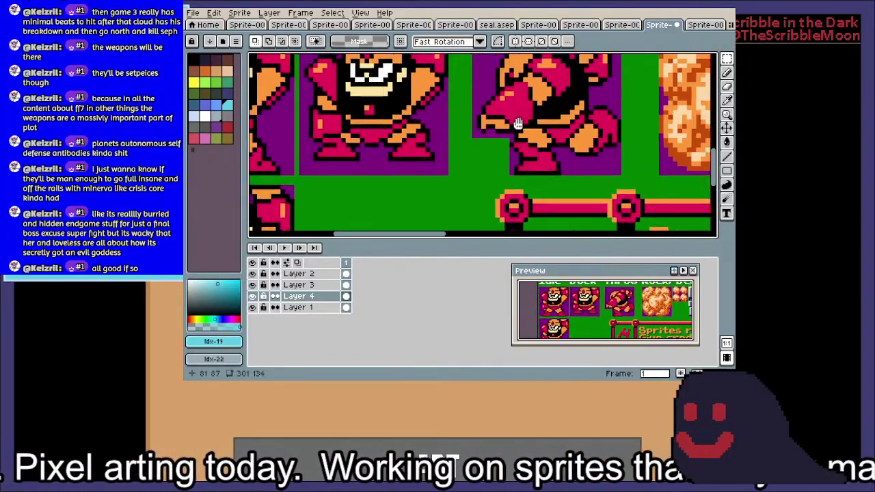
scroll(484, 141, up, 2)
drag(458, 154, 573, 62)
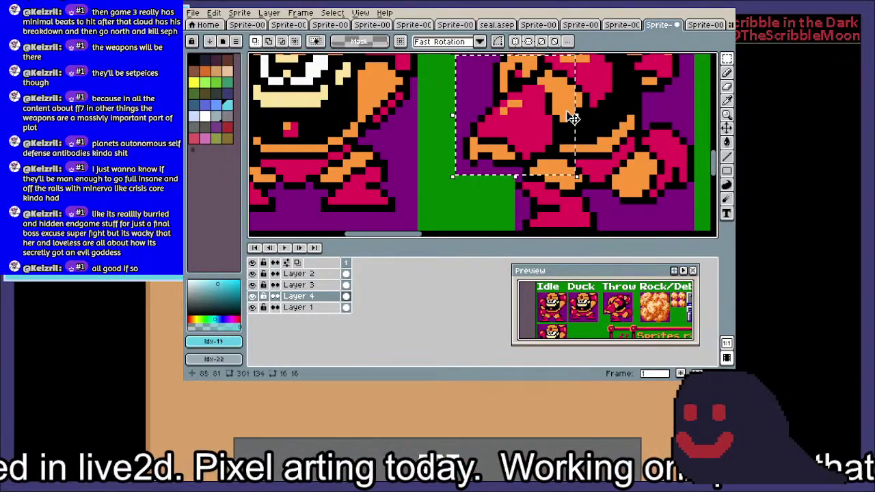
scroll(571, 137, down, 2)
click(406, 195)
scroll(406, 195, up, 1)
drag(406, 196, 470, 171)
drag(517, 136, 498, 168)
scroll(498, 169, up, 1)
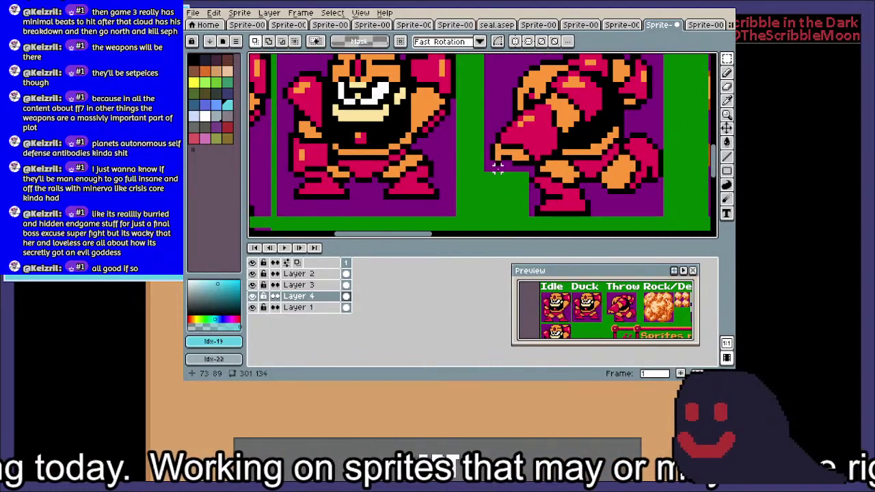
Copy the 16 x 16 block around the Throw sprite's forward arm from Layer 1 and add a new layer above Layer 4
click(302, 308)
drag(486, 169, 573, 86)
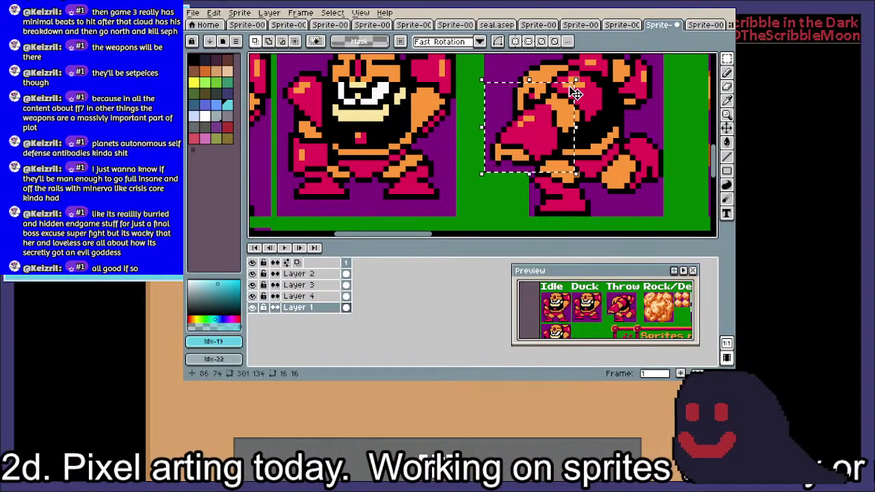
scroll(554, 168, down, 1)
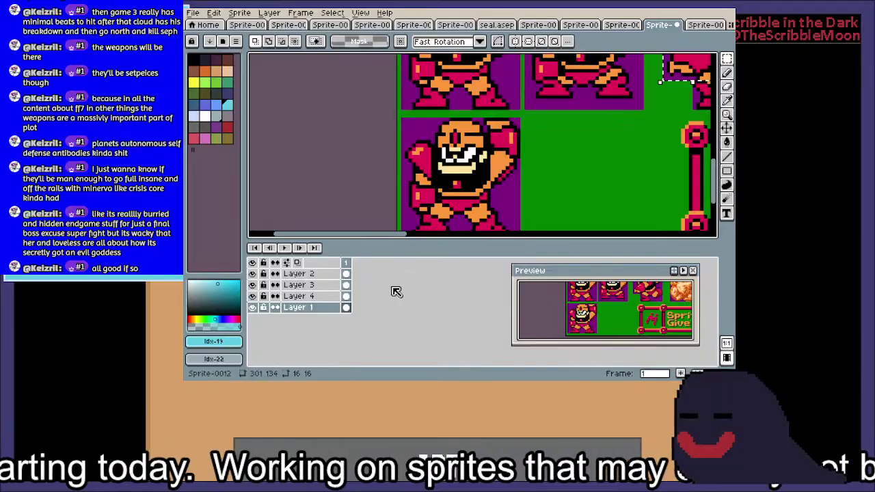
right_click(313, 308)
click(295, 298)
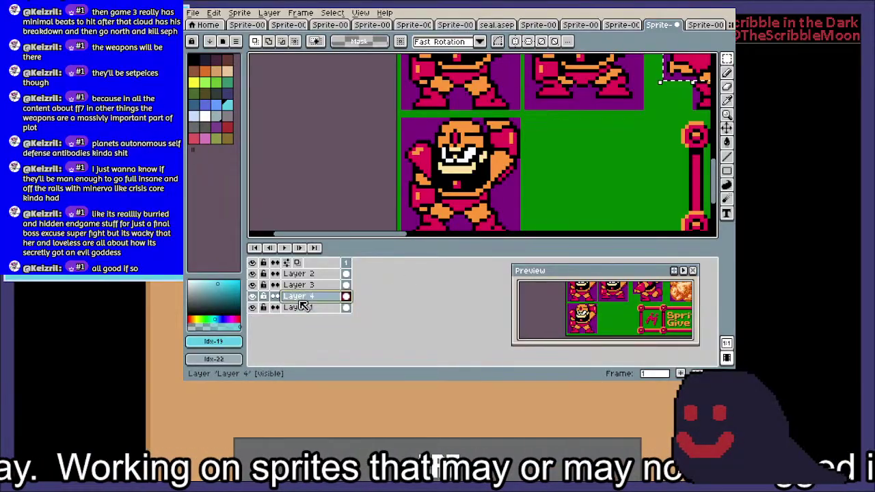
right_click(298, 298)
mouse_move(316, 308)
click(398, 306)
Paste the Throw arm block over the Idle copy's torso at position 9, 109 on Layer 5
scroll(496, 170, up, 1)
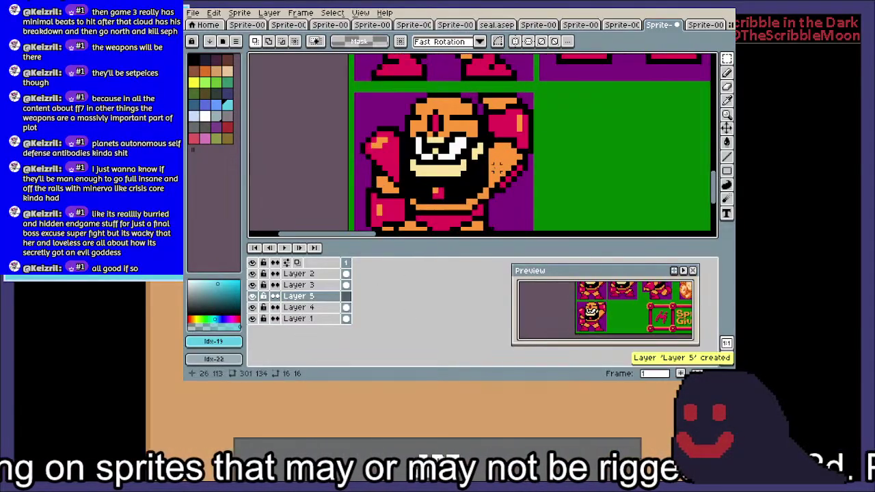
key(ctrl+v)
drag(489, 160, 466, 194)
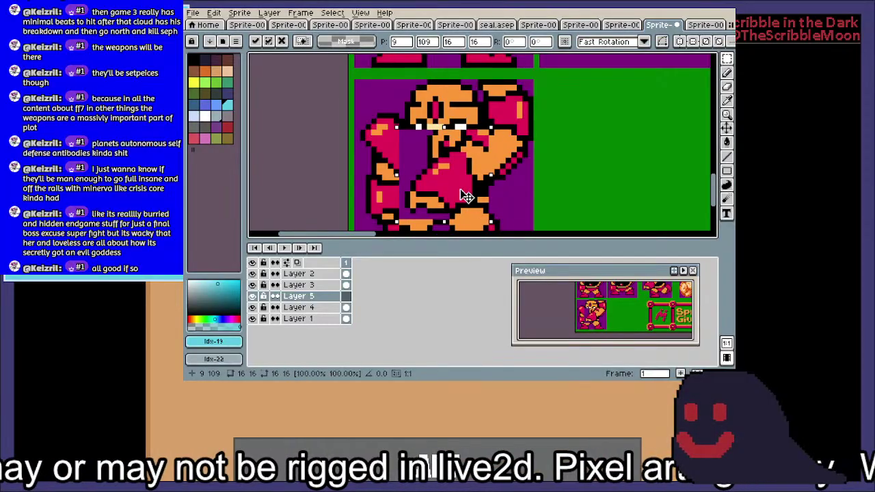
key(Return)
Erase the pasted block's surplus pixels over the face and beside the arm with the 4 px Eraser on Layer 5
scroll(471, 171, up, 3)
key(e)
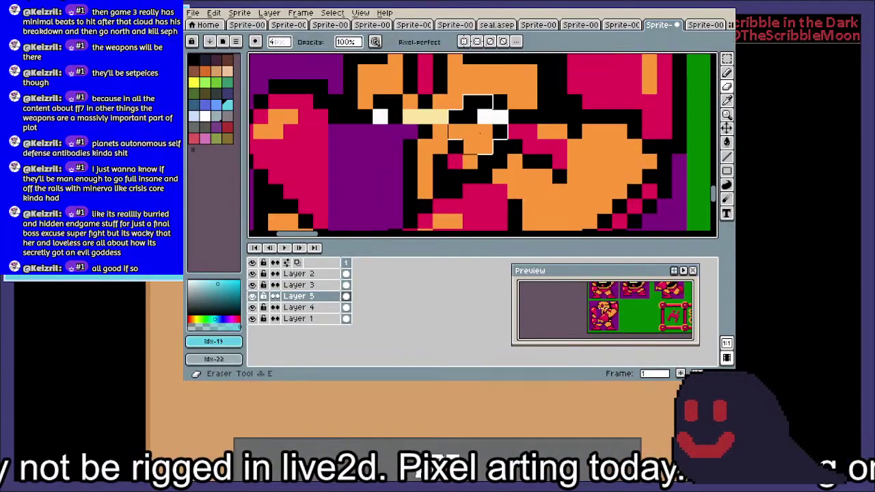
mouse_move(447, 140)
mouse_down()
mouse_move(369, 140)
mouse_move(332, 151)
mouse_up()
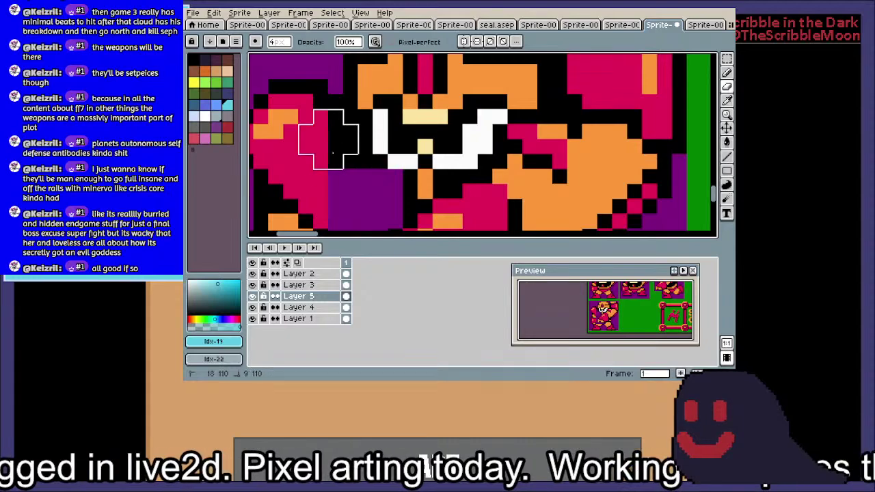
drag(457, 161, 330, 176)
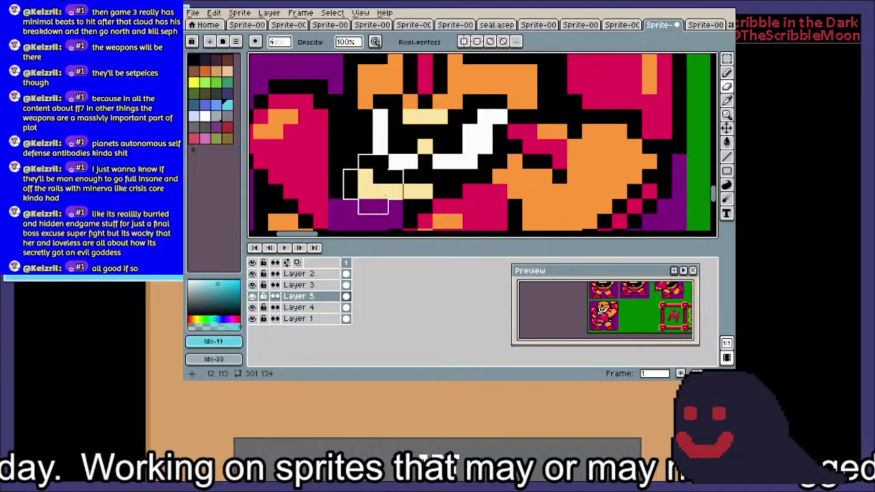
mouse_move(386, 203)
mouse_down()
mouse_move(420, 88)
mouse_move(394, 84)
mouse_move(351, 113)
mouse_move(379, 142)
mouse_up()
drag(350, 205, 342, 145)
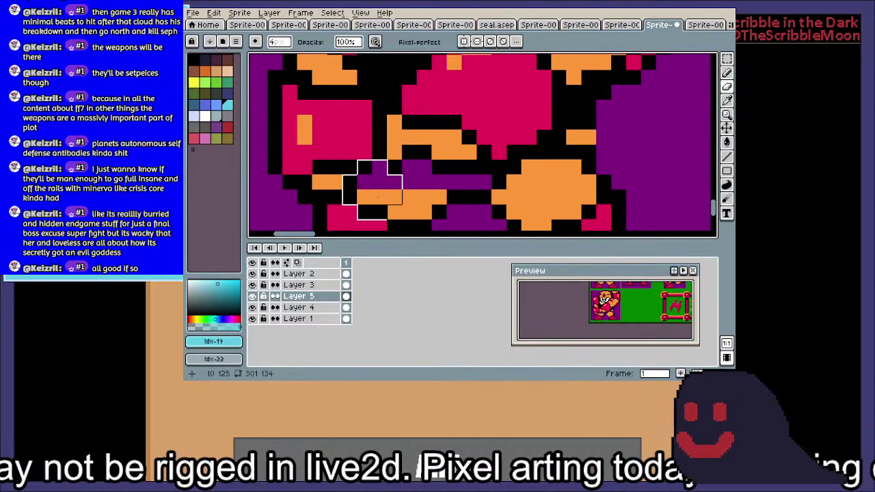
Erase the pasted block's leftover pixels over the Idle copy's waist and thighs on Layer 5
click(380, 198)
drag(423, 199, 506, 203)
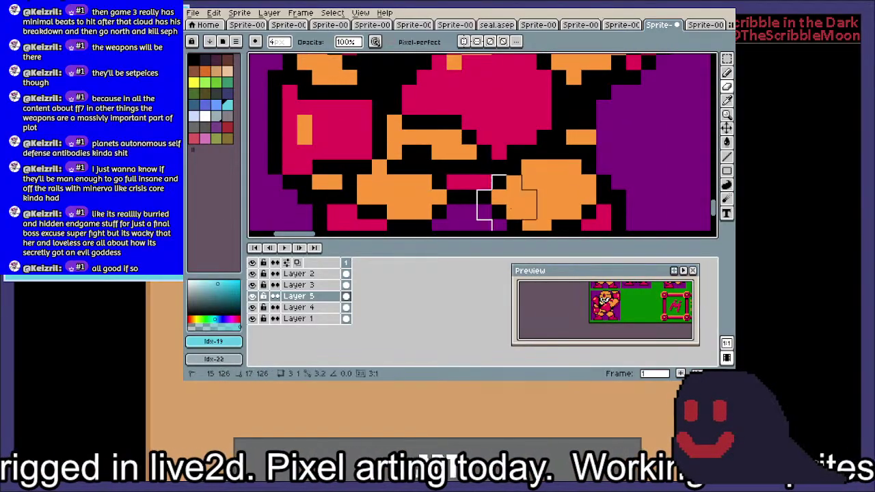
scroll(601, 160, down, 1)
scroll(598, 159, down, 4)
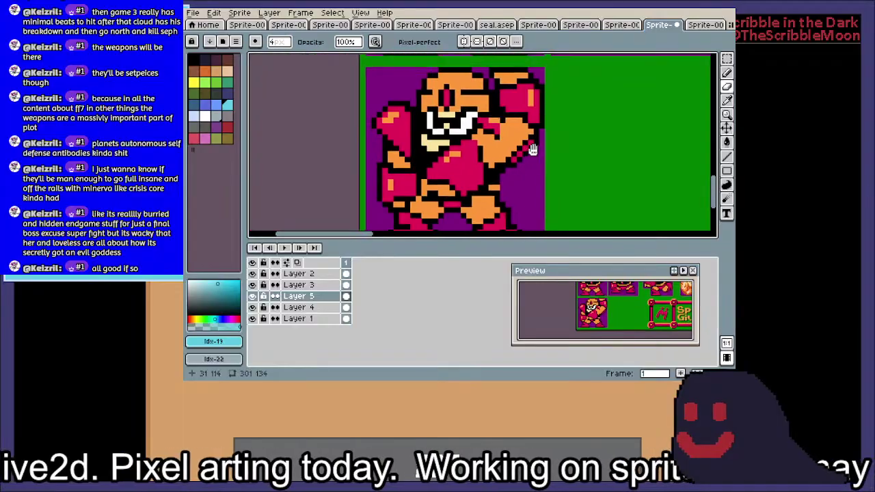
Try to paint over the Idle copy's raised arm on Layer 5 in the background purple #800080 with the 5 px Pencil
key(i)
click(533, 162)
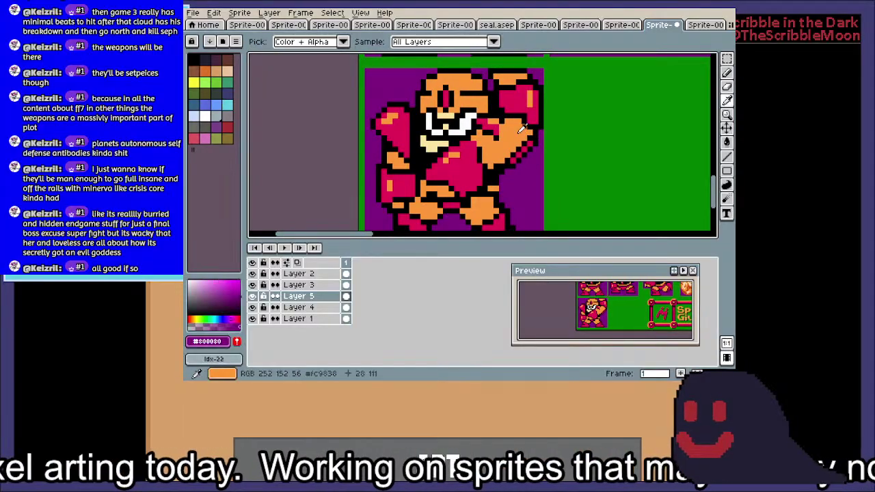
key(b)
key(e)
mouse_move(501, 76)
mouse_down()
mouse_move(517, 96)
mouse_move(528, 151)
mouse_up()
key(ctrl+z)
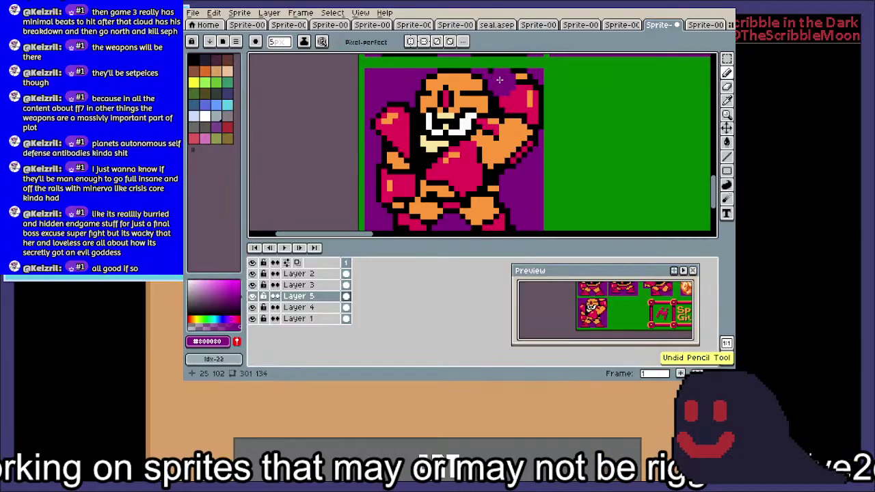
mouse_move(502, 75)
mouse_down()
mouse_move(527, 179)
mouse_move(533, 76)
mouse_move(547, 92)
mouse_up()
key(ctrl+z)
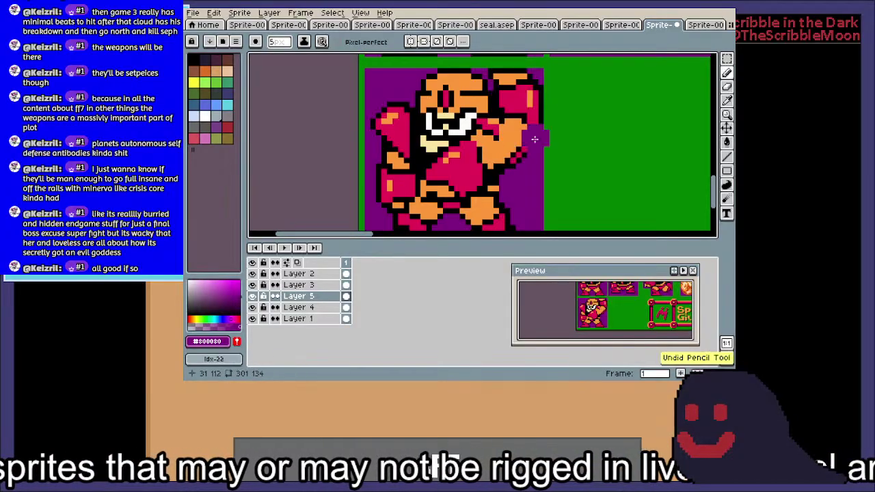
scroll(537, 139, up, 1)
mouse_move(537, 139)
mouse_down()
mouse_move(523, 167)
mouse_move(500, 172)
mouse_move(513, 167)
mouse_move(511, 62)
mouse_move(508, 108)
mouse_move(495, 133)
mouse_move(503, 136)
mouse_move(486, 91)
mouse_move(541, 138)
mouse_move(544, 181)
mouse_up()
scroll(537, 179, down, 4)
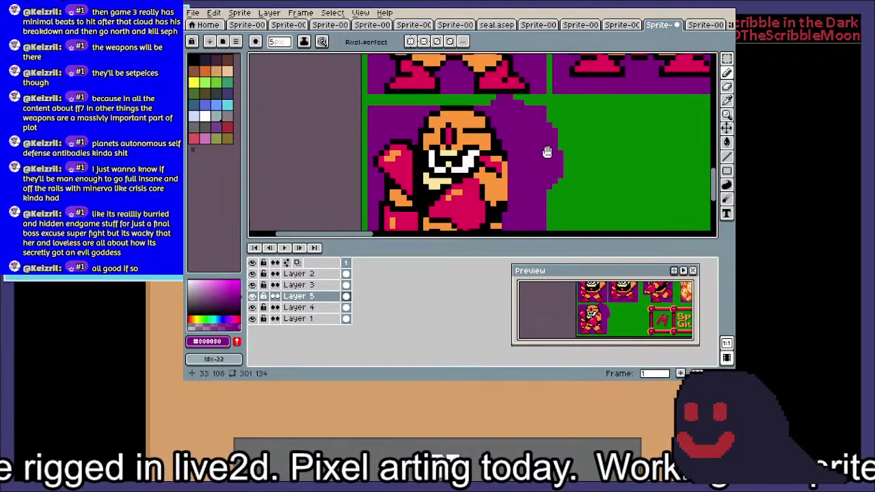
Compare the painted-over Idle copy with the Super Arm sprites above, and undo the purple stroke over its raised arm
drag(550, 156, 479, 176)
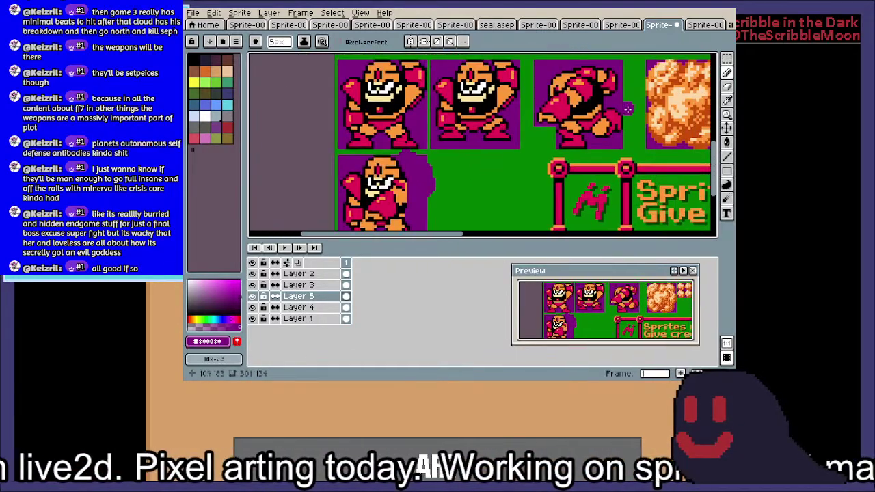
scroll(560, 121, down, 3)
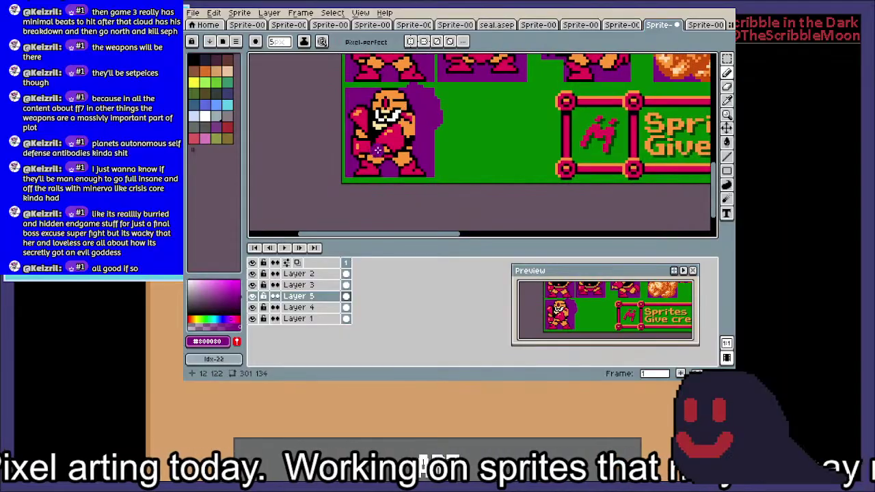
drag(632, 94, 626, 107)
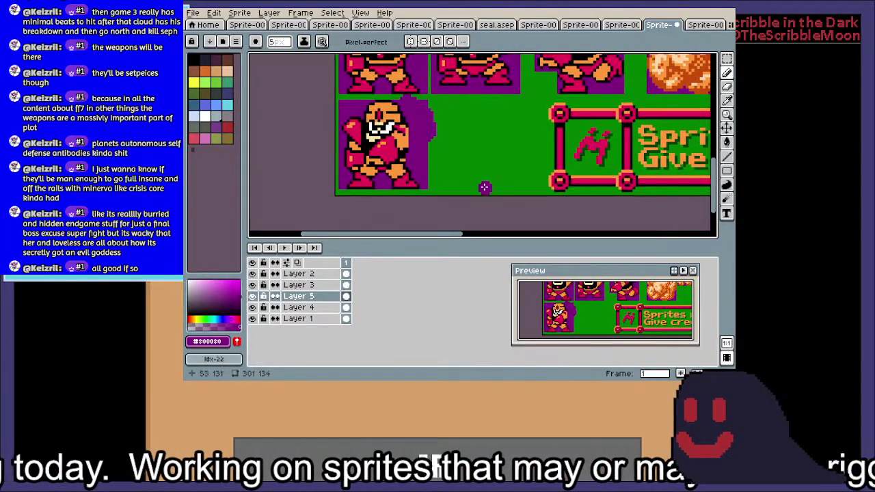
scroll(601, 96, up, 2)
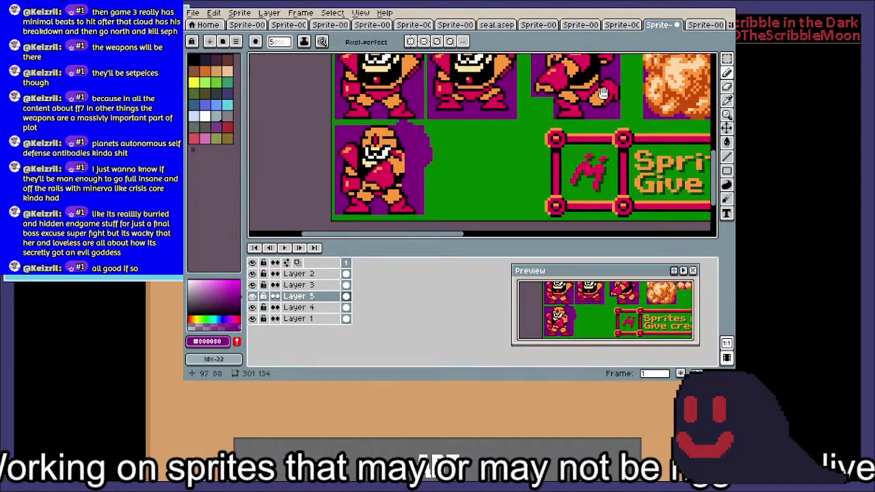
scroll(606, 98, up, 1)
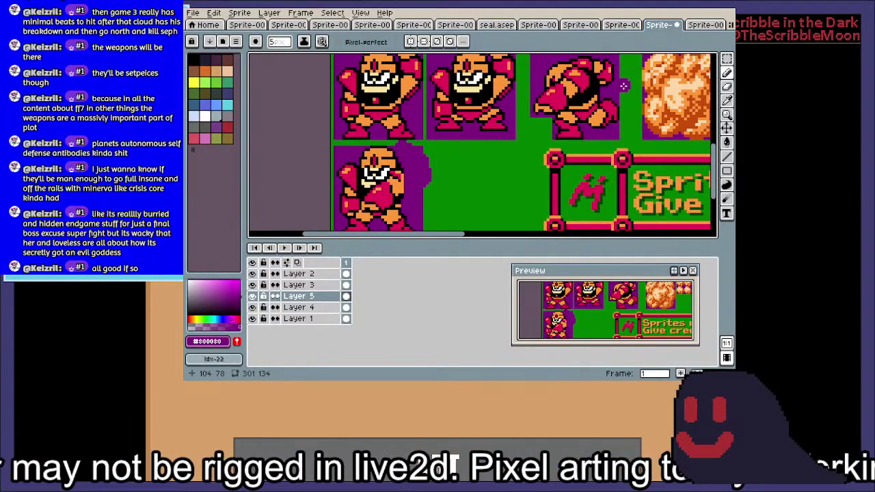
scroll(396, 179, up, 2)
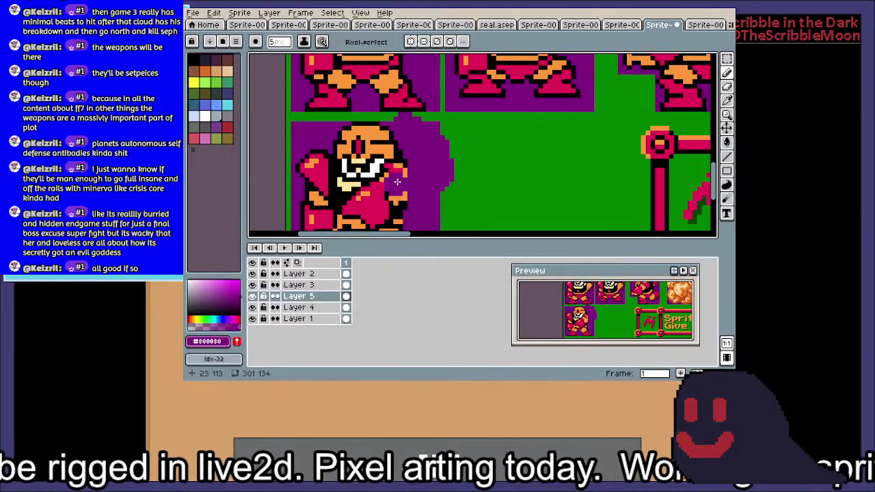
scroll(425, 141, down, 1)
scroll(425, 147, up, 1)
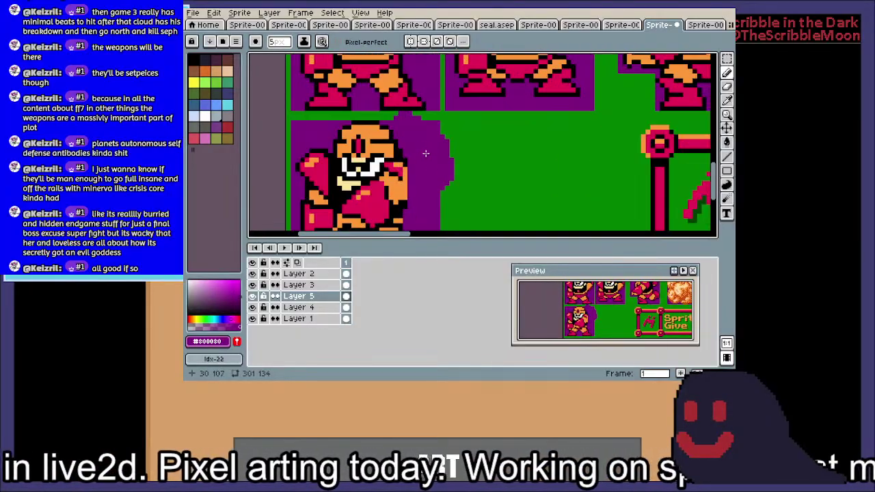
key(ctrl+z)
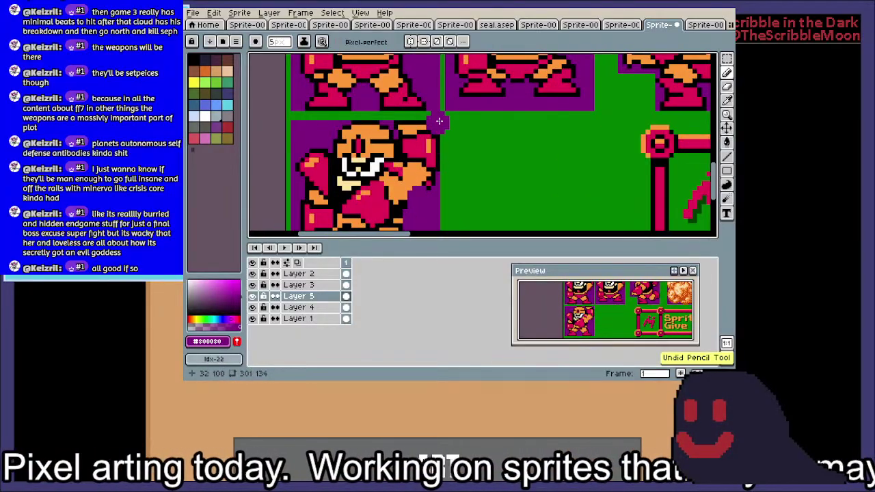
Select the 8 x 16 block at 58, 11 around the second normal Idle sprite's rear shoulder
scroll(436, 146, down, 1)
drag(473, 132, 440, 220)
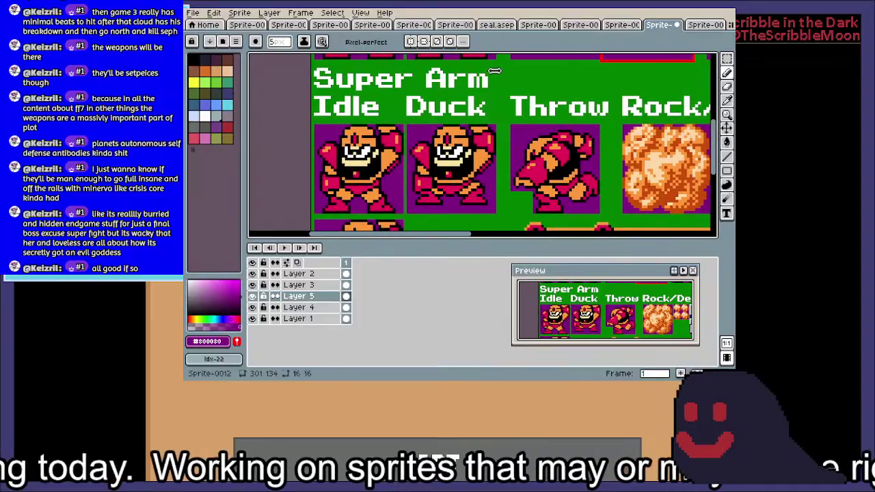
drag(540, 125, 541, 244)
scroll(504, 121, up, 2)
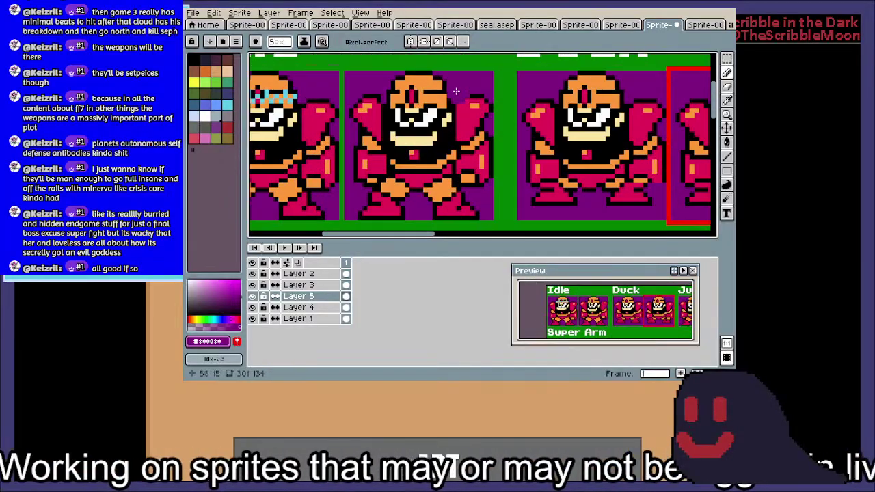
key(m)
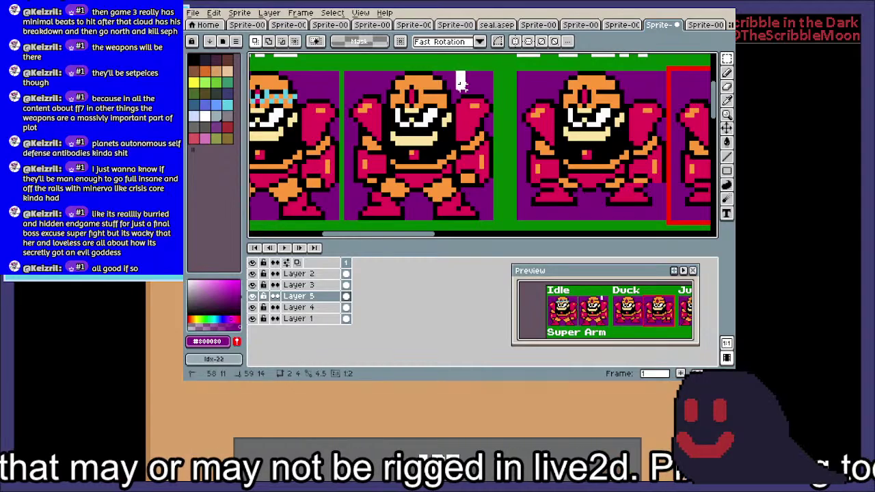
drag(462, 85, 499, 139)
key(ctrl+d)
scroll(488, 80, up, 2)
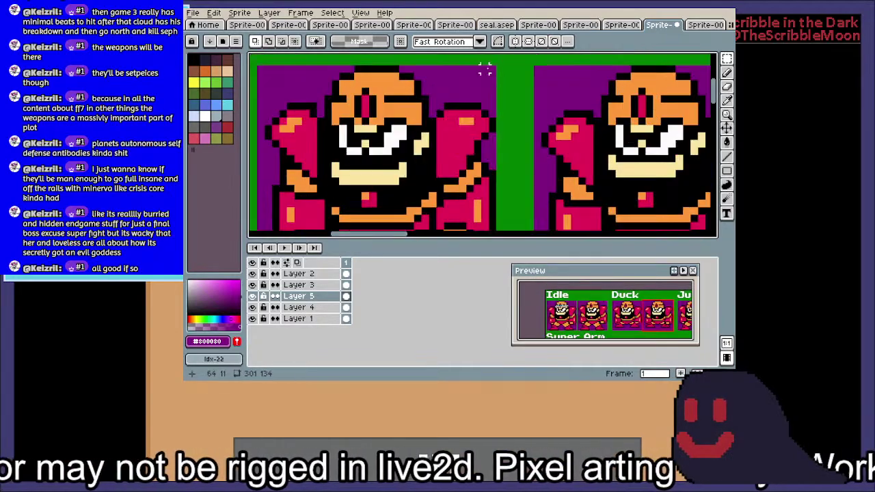
drag(492, 68, 606, 0)
scroll(481, 185, down, 2)
Try to paste the block copied from Layer 5 next to the Idle copy, and undo the paste
drag(449, 142, 458, 60)
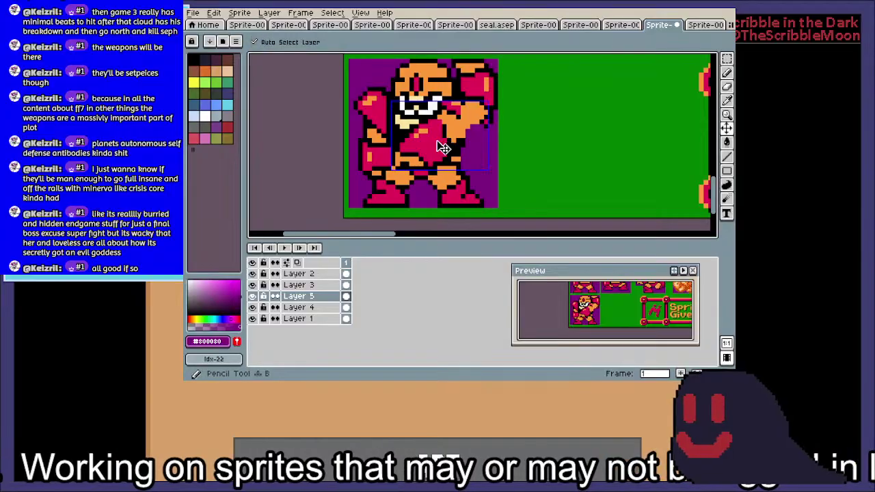
key(ctrl+v)
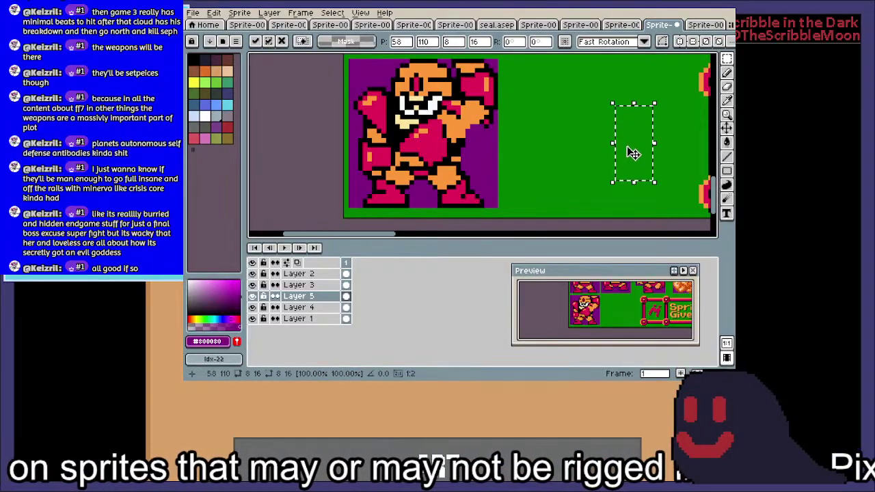
drag(627, 148, 526, 148)
key(ctrl+z)
Copy the selected 8 x 16 shoulder block of the second normal Idle sprite from Layer 1
drag(546, 91, 463, 223)
drag(508, 60, 442, 193)
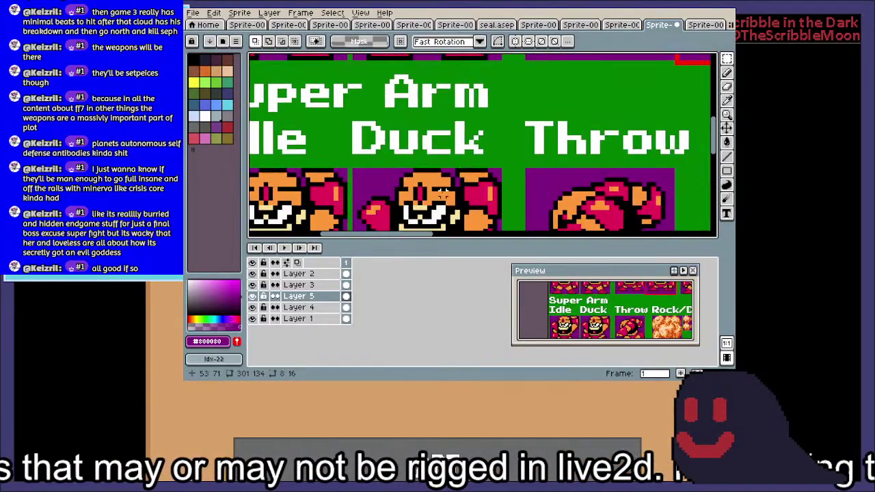
scroll(590, 169, down, 2)
drag(564, 95, 477, 168)
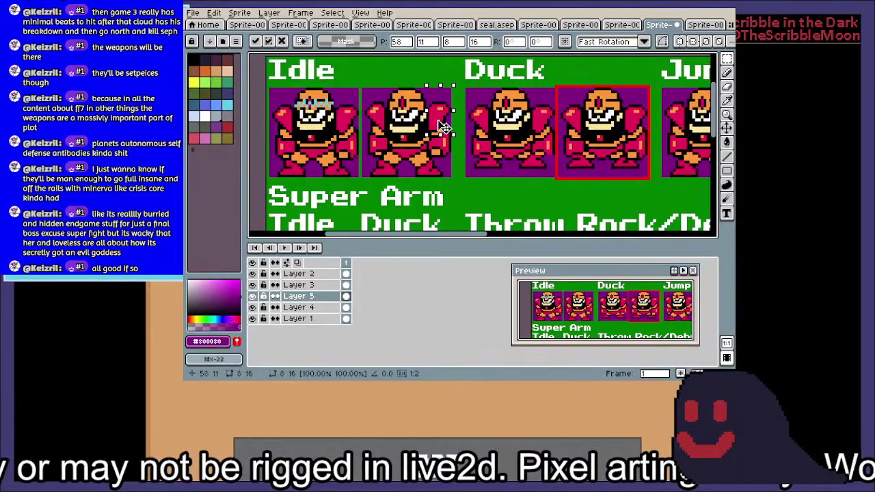
click(332, 318)
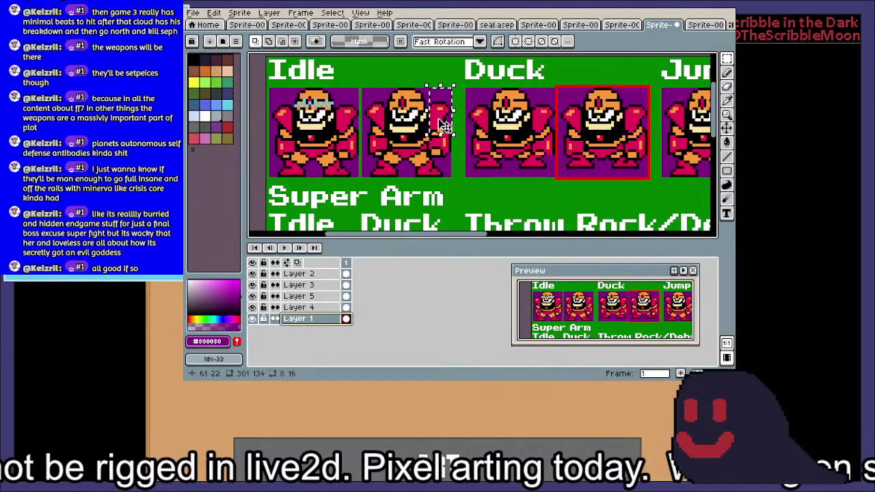
scroll(449, 136, down, 5)
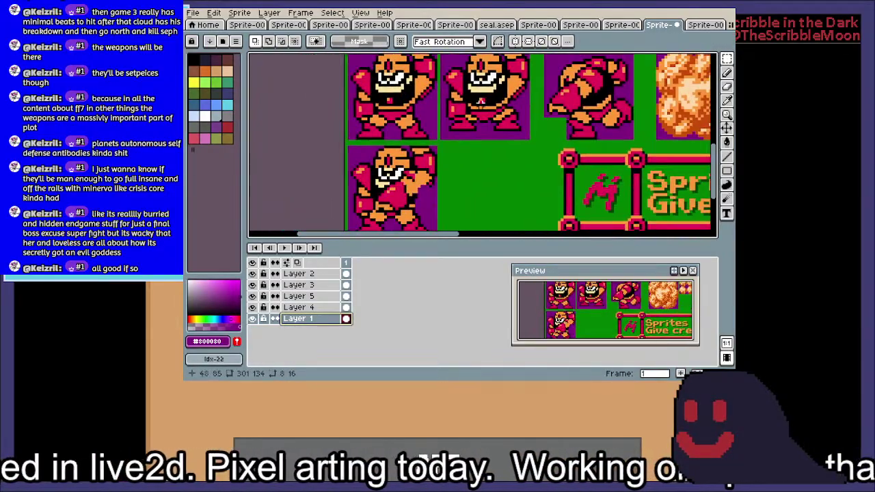
key(b)
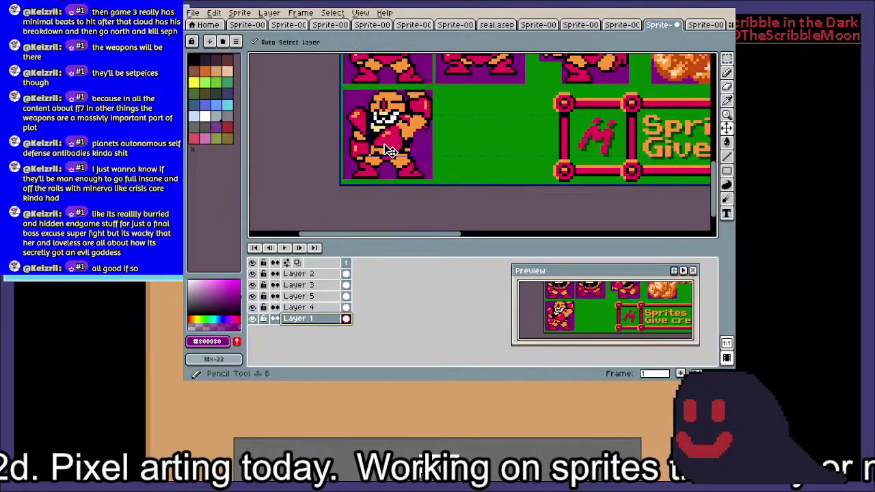
ctrl+click(390, 150)
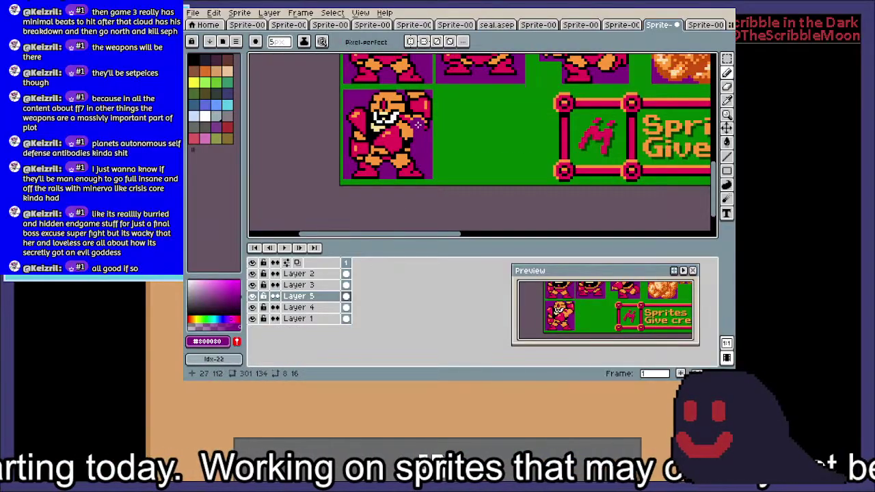
scroll(442, 130, down, 2)
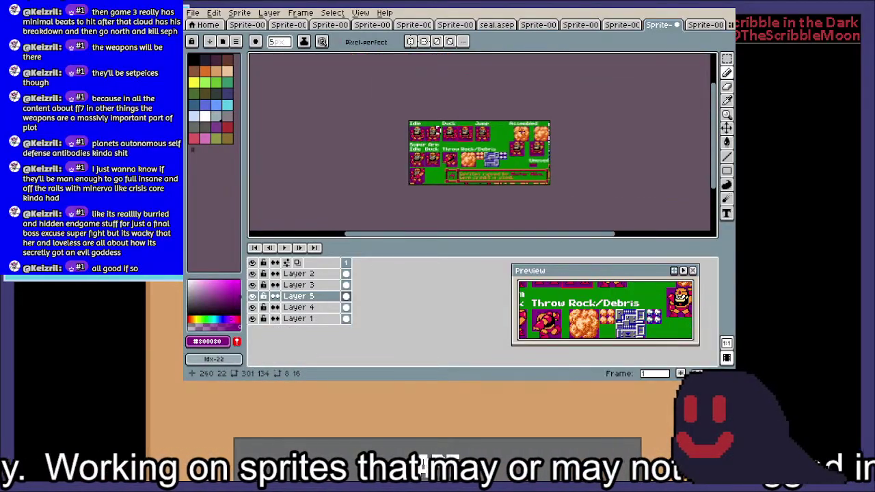
scroll(328, 104, up, 3)
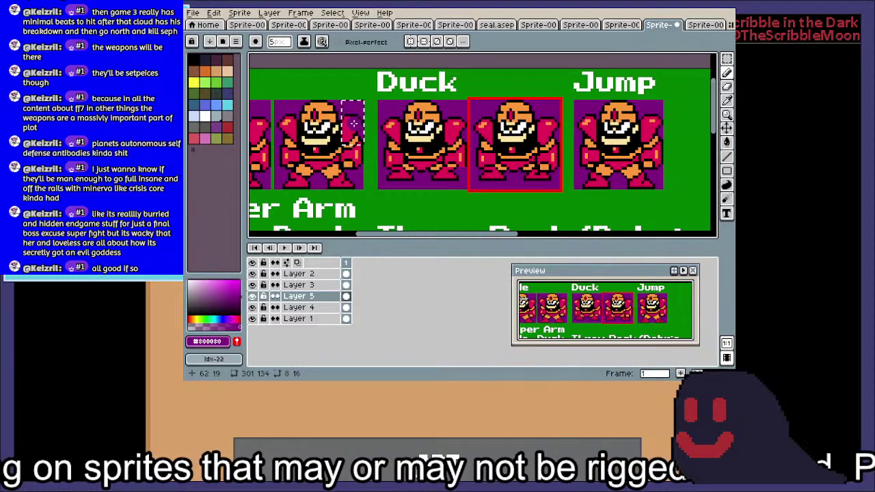
ctrl+click(339, 218)
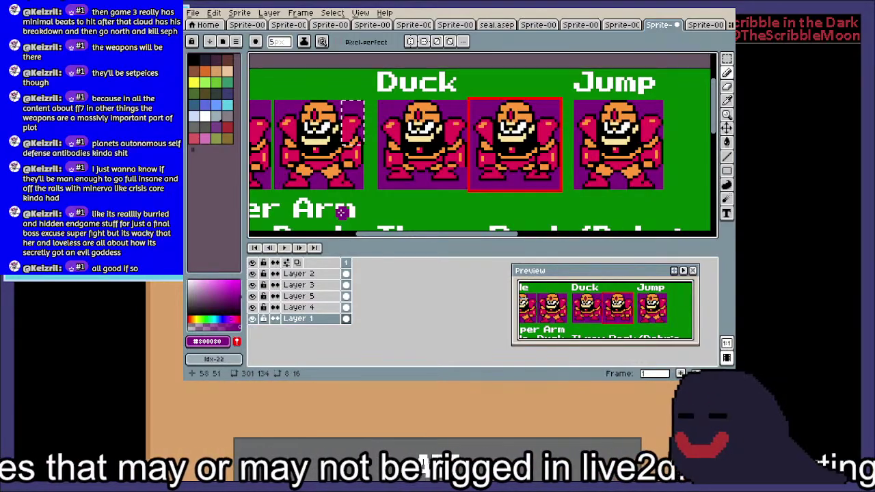
Paste the shoulder block over the Idle copy's raised arm on Layer 5, adjust its position and deselect it
drag(343, 211, 359, 107)
ctrl+click(376, 108)
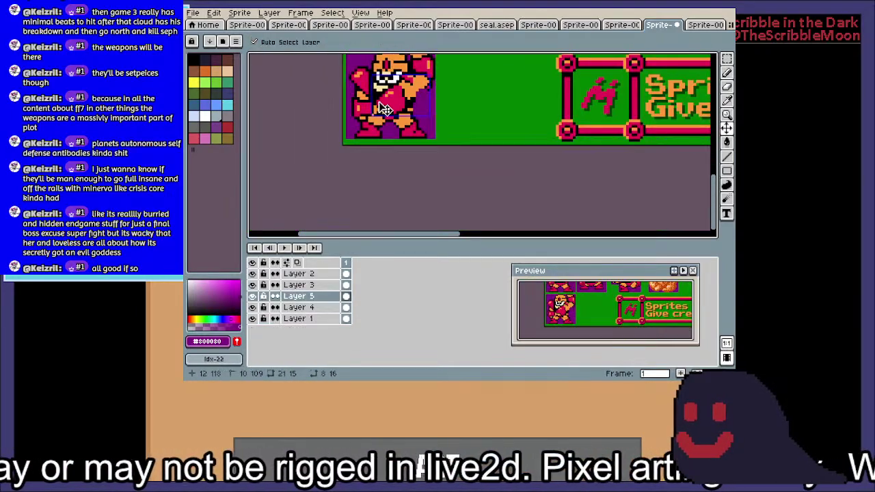
key(ctrl+v)
drag(525, 145, 424, 145)
scroll(420, 155, up, 2)
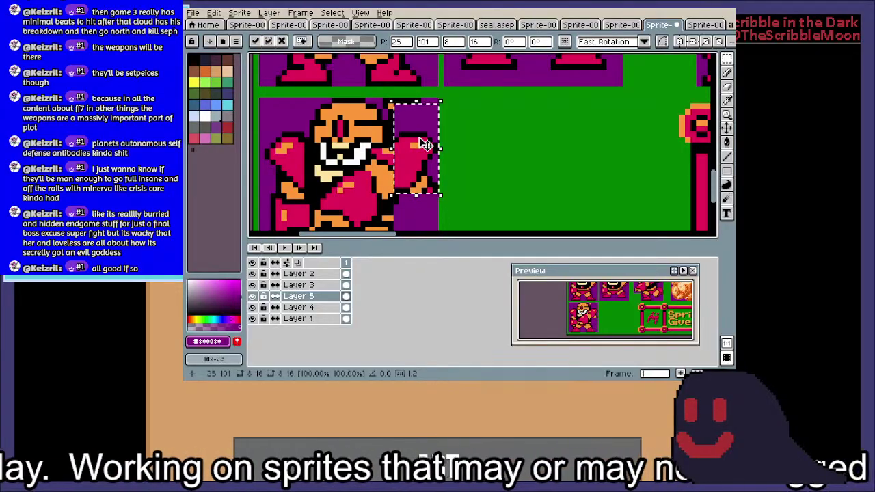
key(ctrl+d)
scroll(393, 104, up, 3)
key(ctrl+z)
drag(451, 165, 424, 141)
scroll(453, 141, down, 2)
key(ctrl+d)
Paint over the raised fist's leftover pixels beside the Idle copy's head in purple #800080 with the 1 px Pencil
key(i)
mouse_move(409, 109)
mouse_down()
mouse_move(417, 143)
mouse_move(416, 99)
mouse_move(411, 119)
mouse_up()
scroll(420, 135, down, 2)
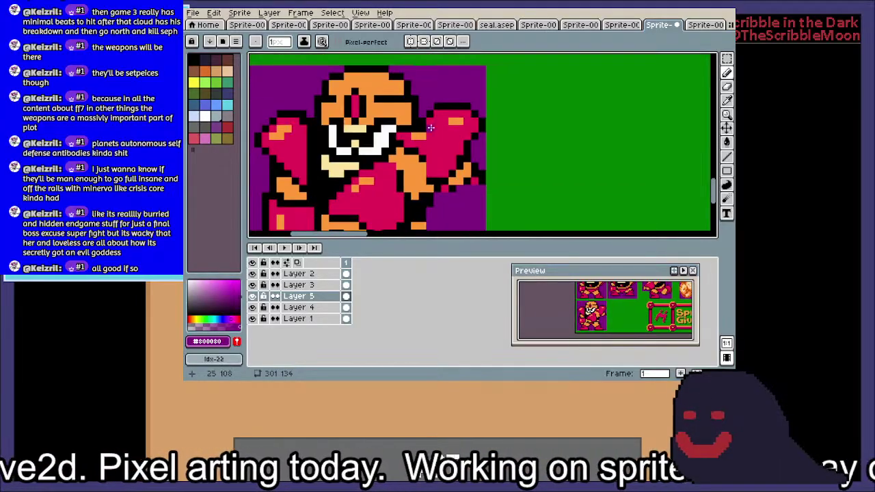
Try covering the orange highlight where the pasted shoulder meets the body with pink #e40058, and undo the stroke
alt+click(425, 143)
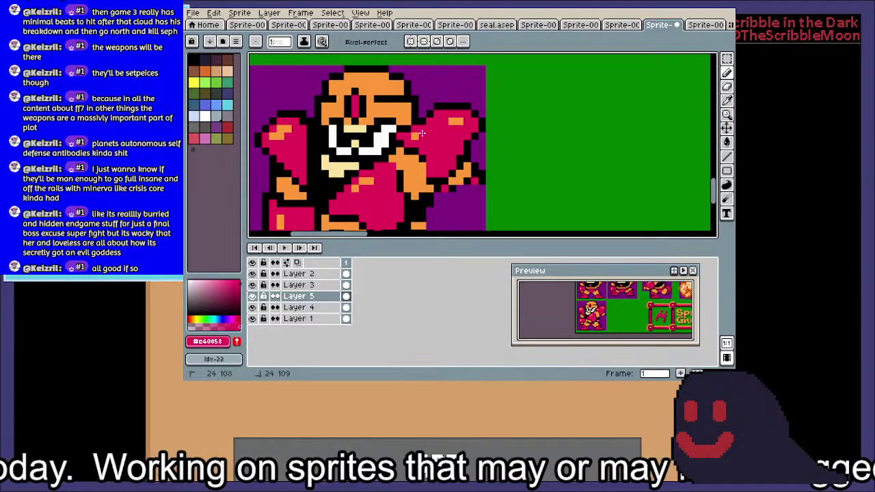
key(ctrl+z)
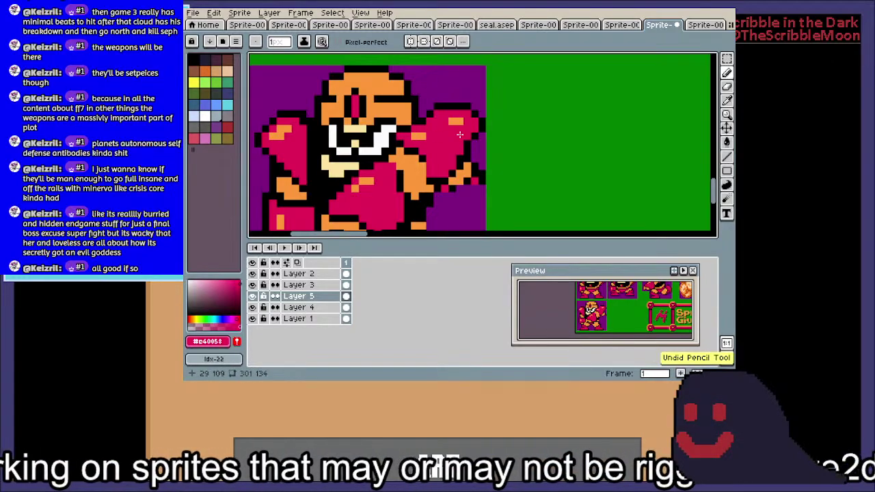
scroll(469, 139, down, 2)
scroll(460, 155, up, 2)
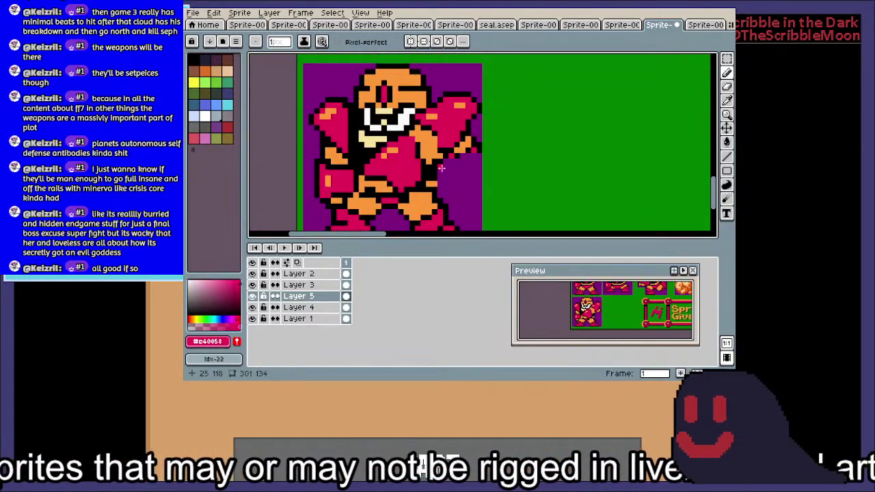
scroll(473, 149, up, 2)
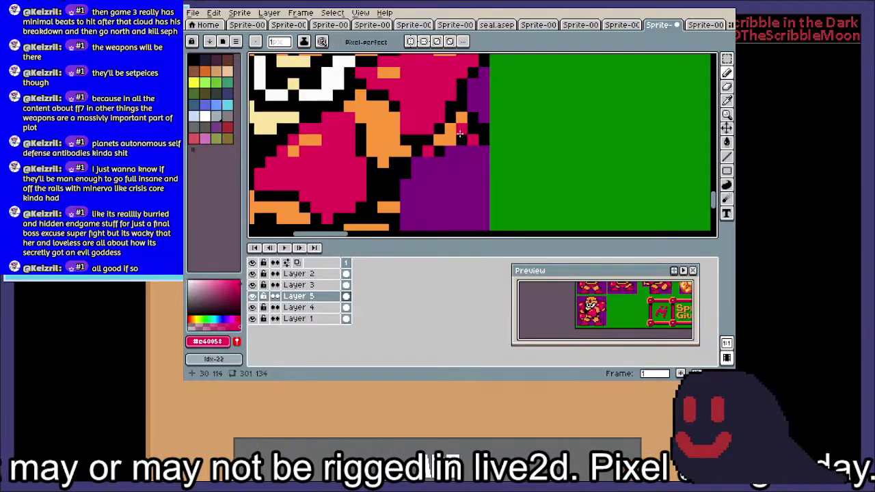
scroll(448, 104, down, 1)
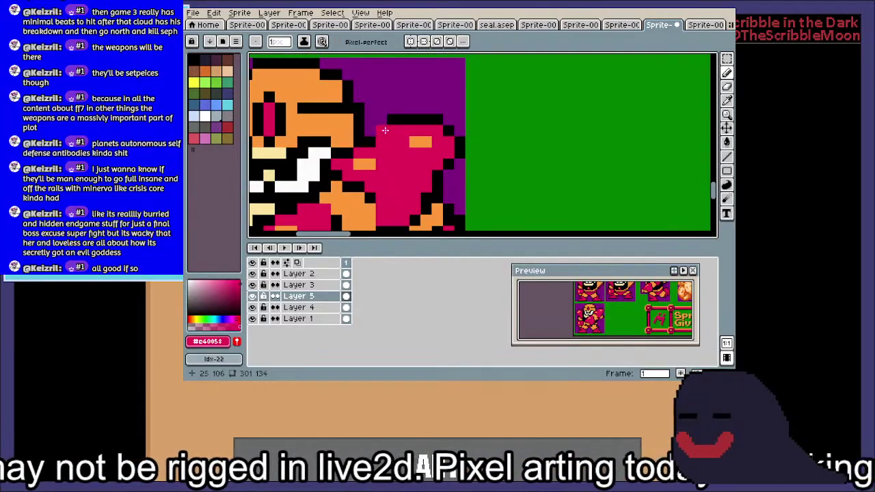
Examine the rebuilt throw pose alongside the rest of its sheet, including the Unused piece and the Assembled sprites carrying rocks
scroll(369, 147, down, 1)
scroll(424, 147, down, 2)
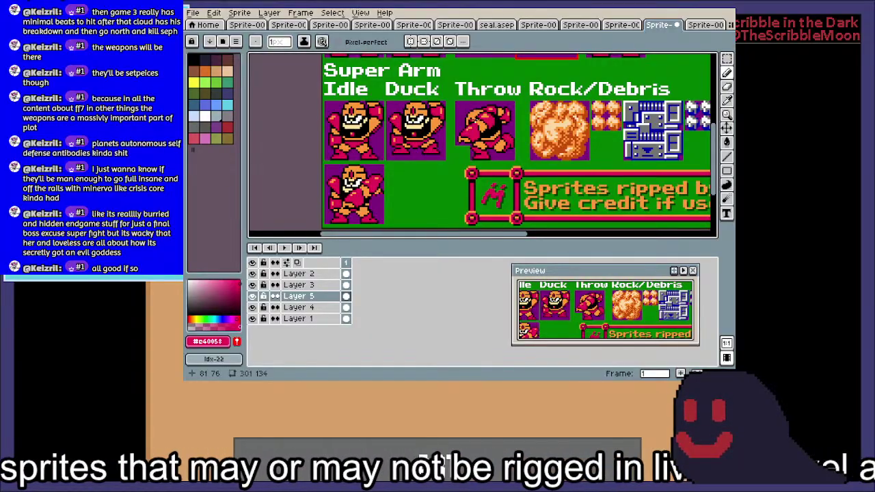
scroll(481, 142, down, 2)
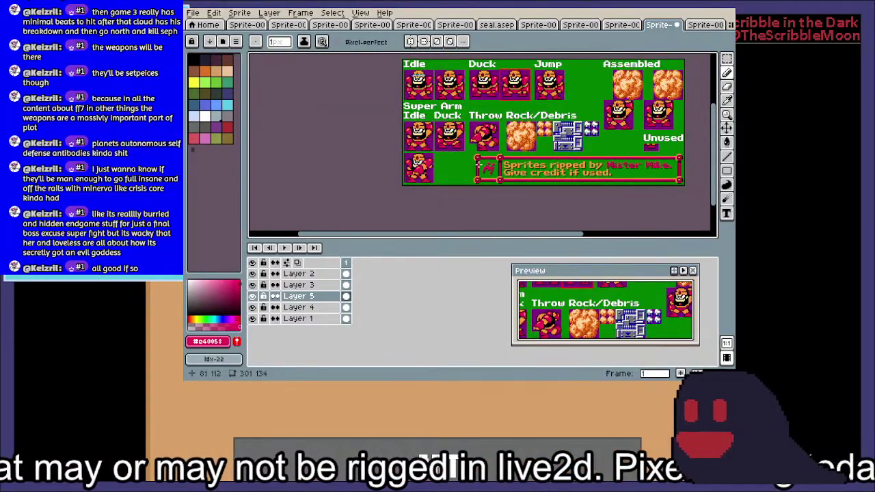
scroll(443, 104, up, 3)
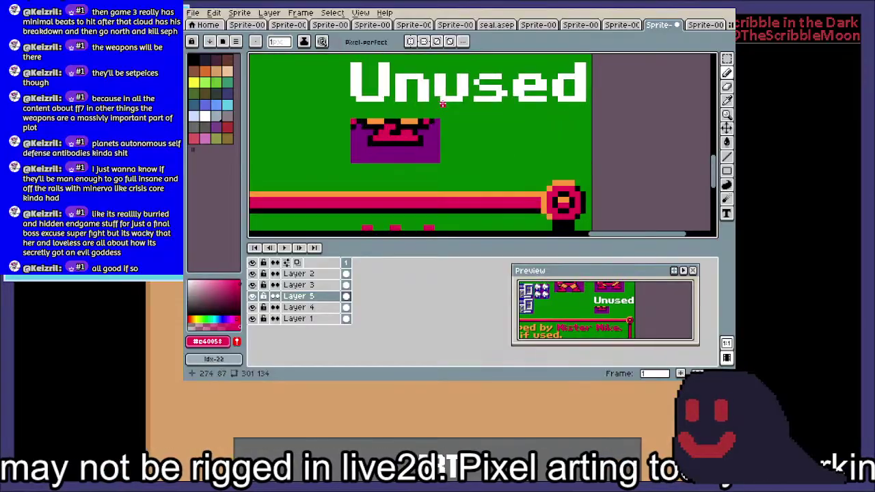
scroll(424, 137, down, 2)
drag(424, 137, 439, 212)
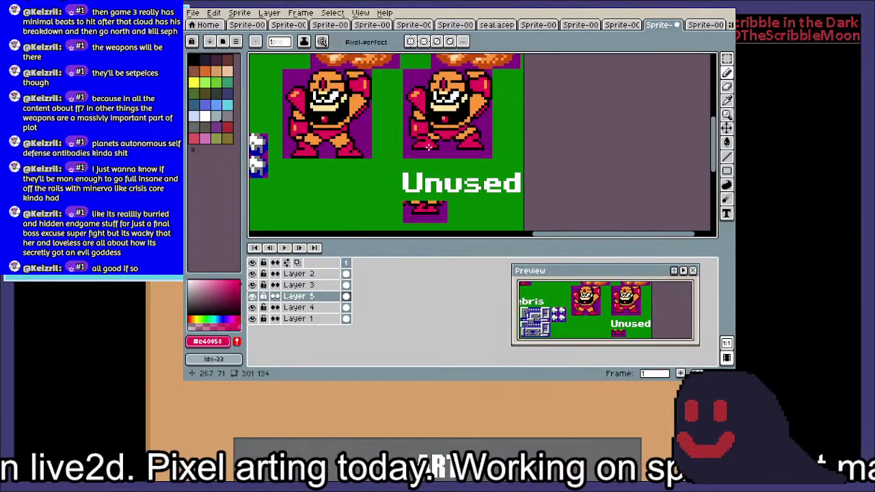
scroll(475, 135, down, 2)
drag(464, 209, 617, 231)
scroll(452, 113, up, 2)
drag(518, 108, 565, 98)
Compare the Assembled Idle Pose, Walk, Jump and Shoot sprites of Sprite-0013 with the Duck and Jump sprites of the Super Arm sheet
click(694, 26)
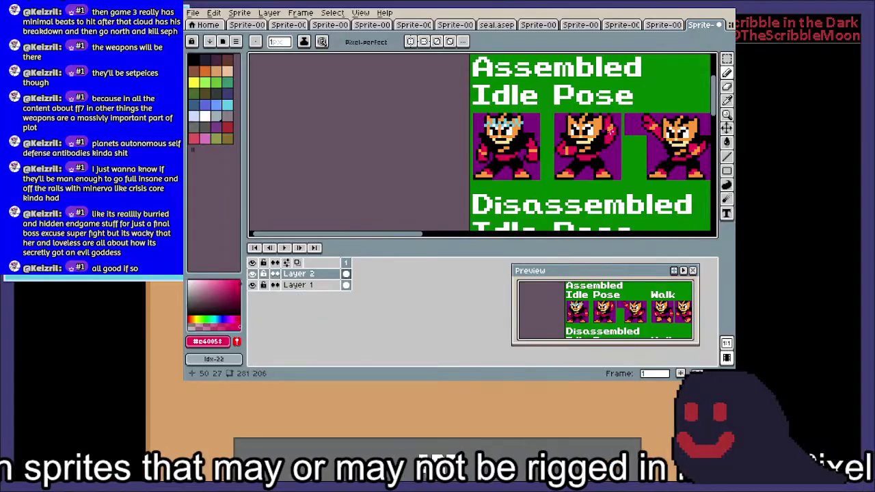
drag(630, 172, 330, 106)
scroll(337, 108, down, 2)
scroll(514, 132, up, 4)
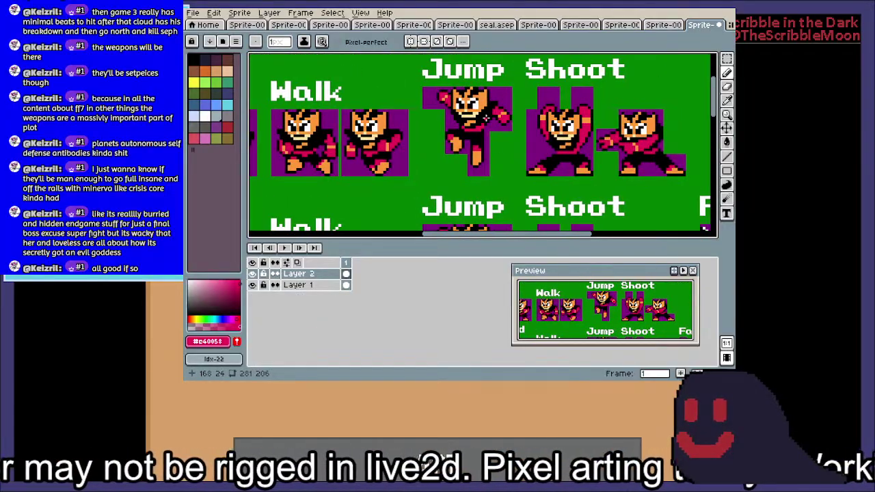
drag(483, 156, 516, 157)
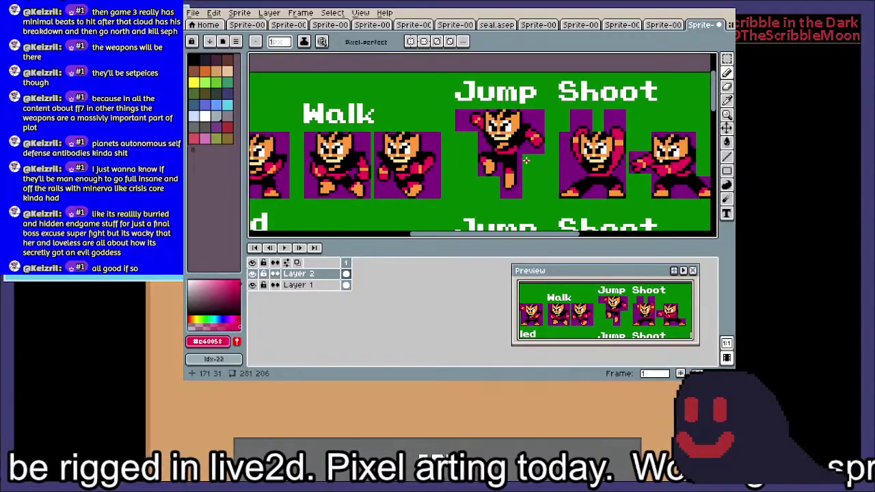
click(660, 26)
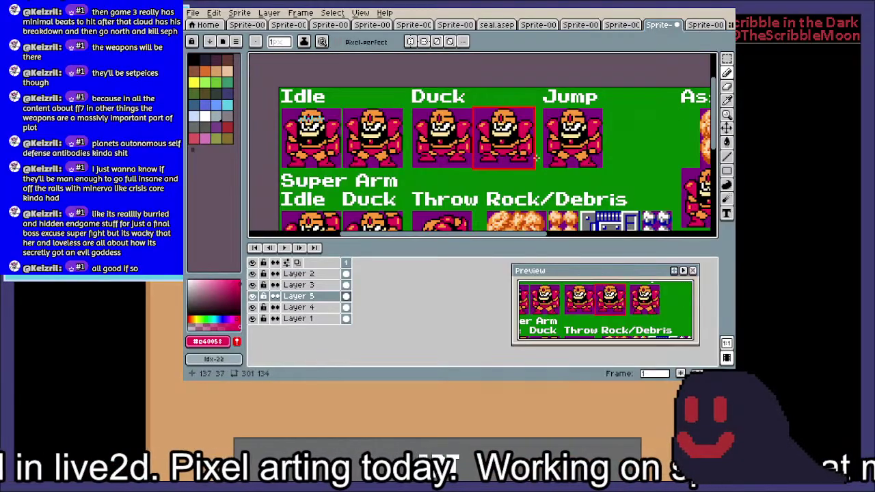
scroll(536, 158, up, 2)
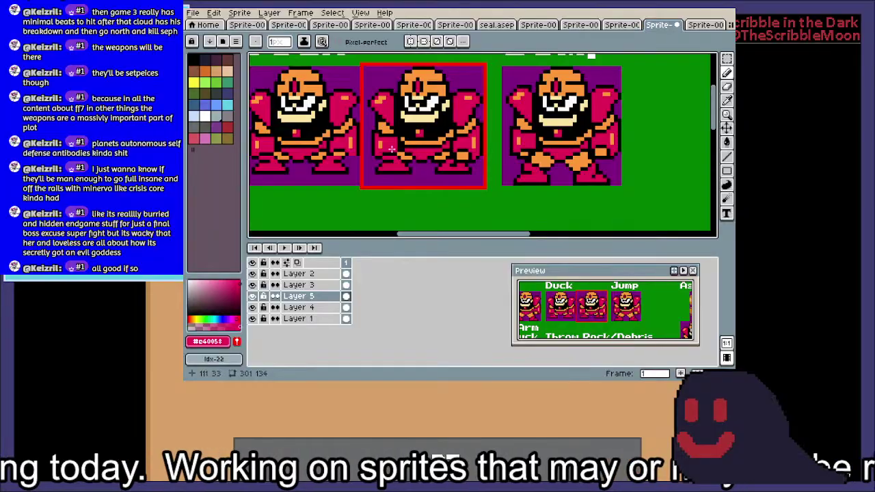
Switch back to Sprite-0013 and examine how the Thunder Beam frames are built from the small tile pieces below them
click(699, 24)
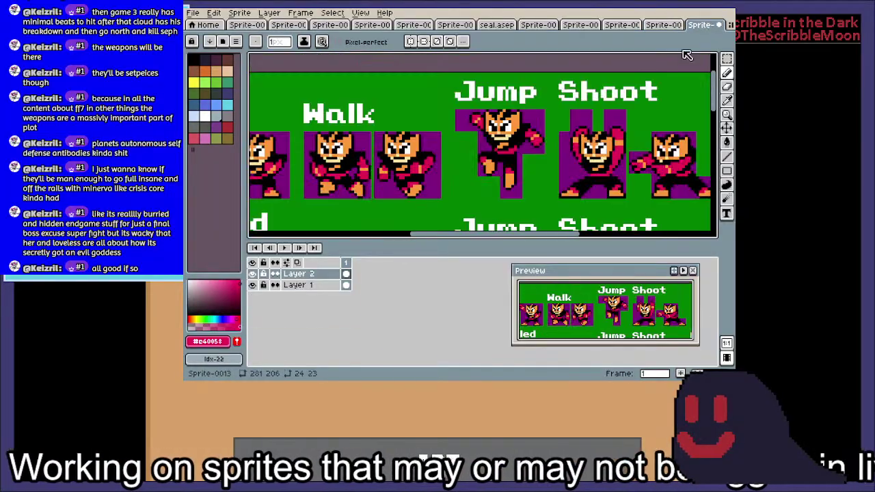
drag(537, 210, 434, 65)
scroll(492, 158, down, 2)
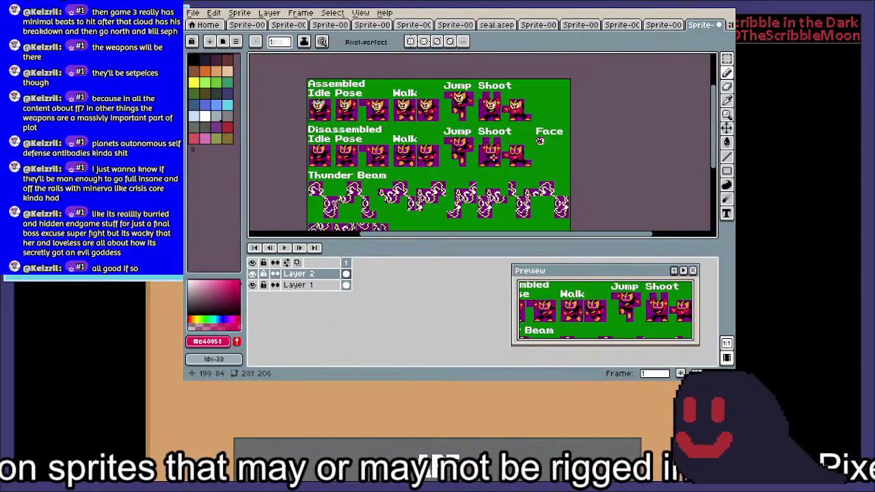
drag(487, 158, 501, 126)
drag(451, 185, 447, 167)
scroll(446, 165, up, 2)
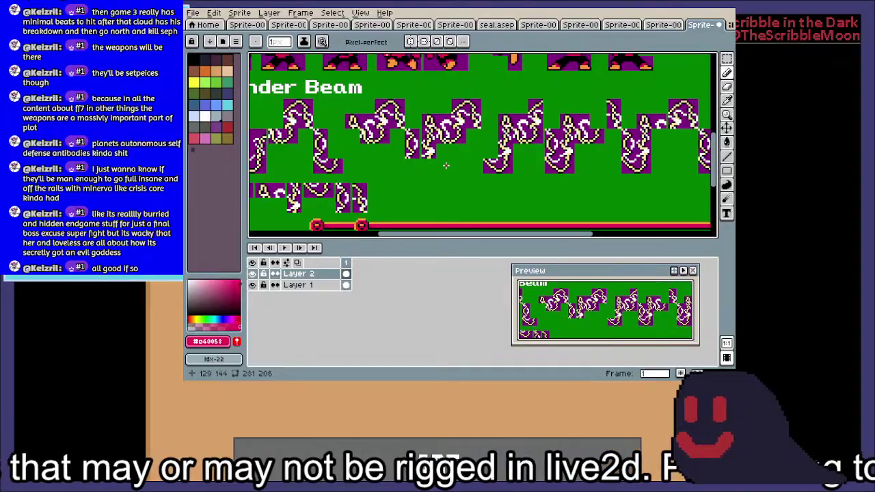
drag(351, 158, 535, 131)
scroll(425, 108, up, 2)
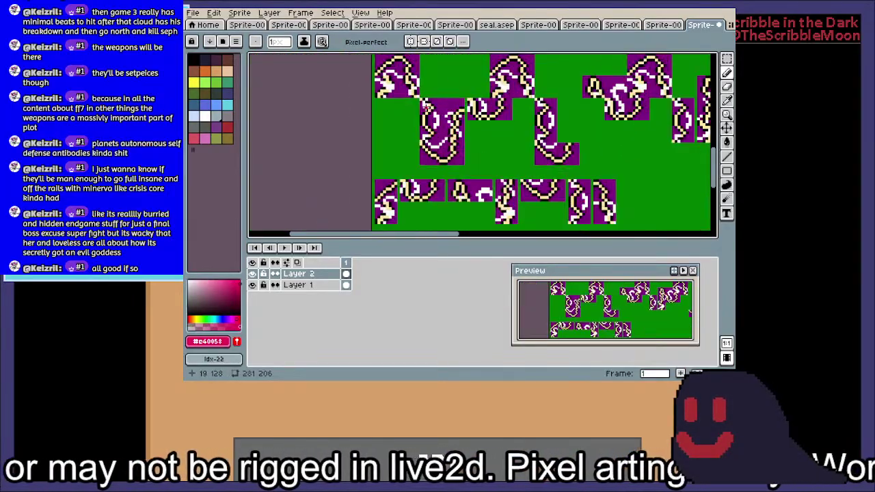
drag(425, 109, 406, 118)
scroll(423, 166, up, 1)
drag(364, 72, 346, 106)
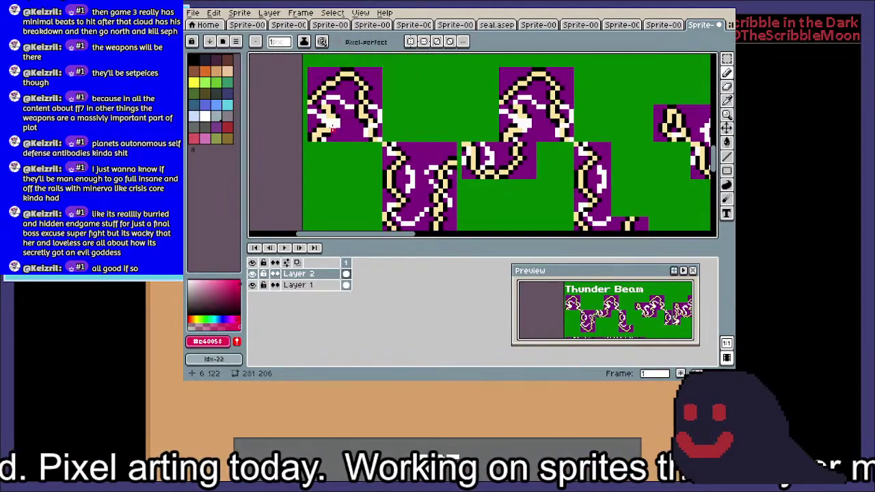
scroll(408, 158, down, 1)
drag(434, 173, 380, 136)
drag(496, 148, 337, 156)
drag(512, 174, 500, 100)
Examine the separate Face sprite and the empty face area of the Disassembled Shoot sprites it fits into
scroll(503, 123, down, 1)
scroll(503, 122, down, 1)
scroll(621, 116, up, 4)
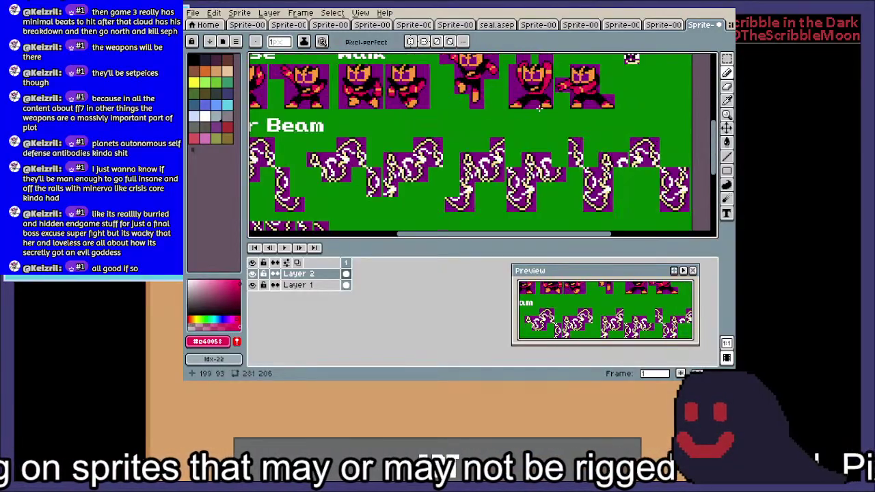
scroll(567, 174, up, 1)
scroll(547, 167, up, 1)
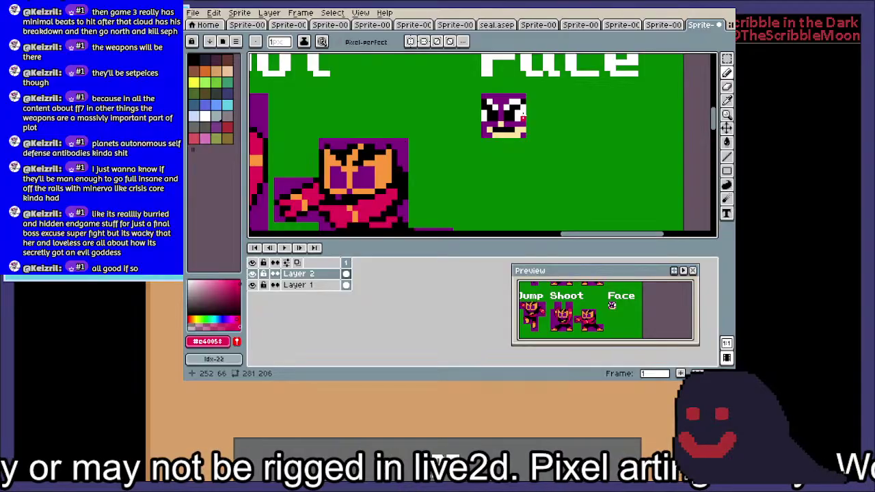
scroll(523, 116, down, 1)
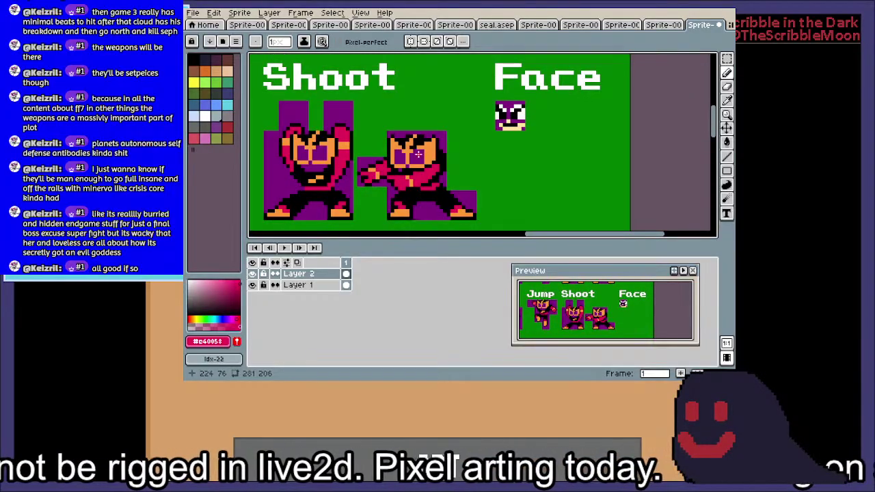
drag(422, 174, 474, 171)
scroll(445, 178, down, 1)
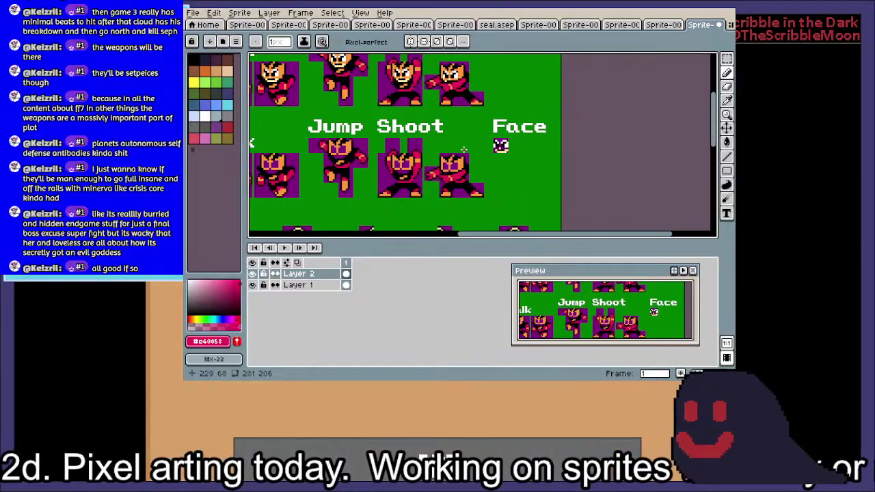
scroll(487, 175, up, 3)
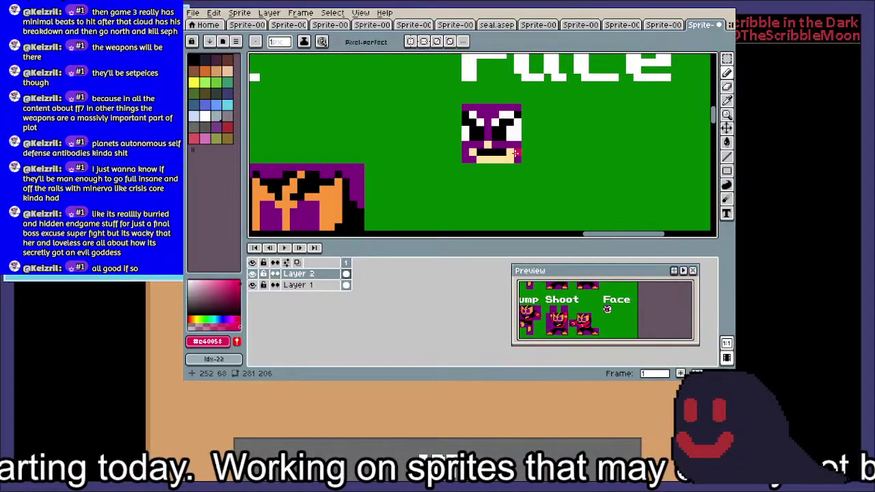
drag(445, 185, 564, 121)
scroll(413, 180, down, 1)
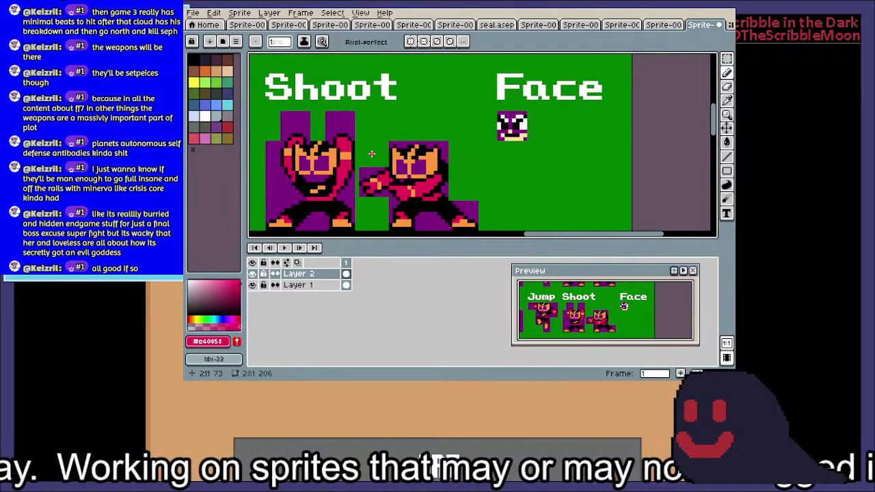
Examine the three Assembled Idle Pose sprites with their overlaid faces
drag(371, 153, 574, 223)
drag(394, 132, 581, 300)
drag(471, 155, 605, 145)
scroll(605, 143, left, 10)
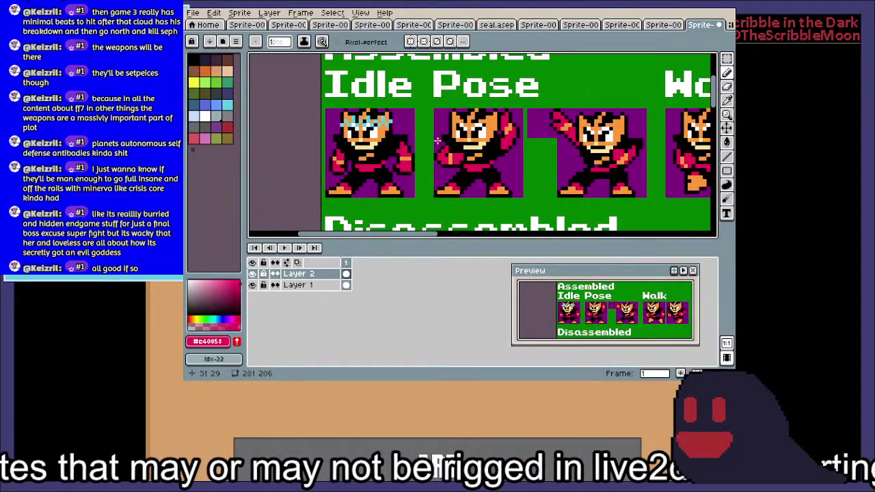
Switch to the Mega Man sheet Sprite-0011 and examine its Disassembled Idle, Inch and Walk sprites and the Ending sprites
click(576, 26)
click(631, 26)
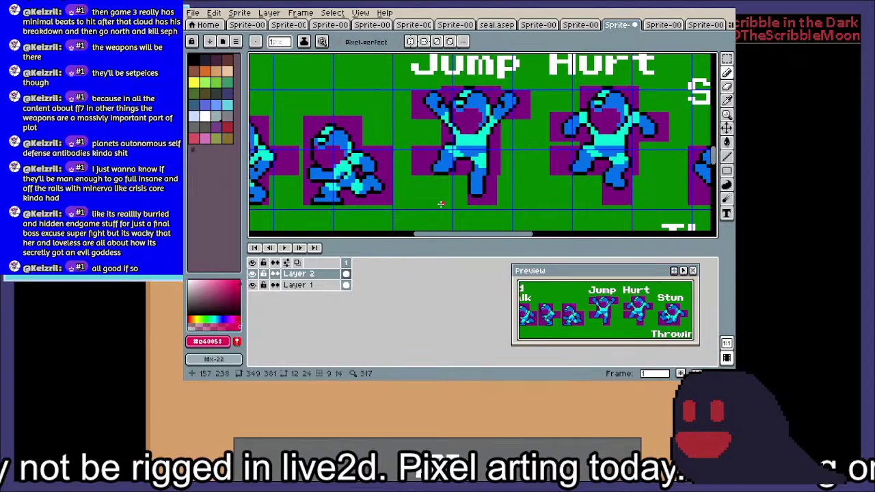
scroll(564, 120, up, 2)
scroll(564, 121, left, 3)
scroll(520, 127, up, 5)
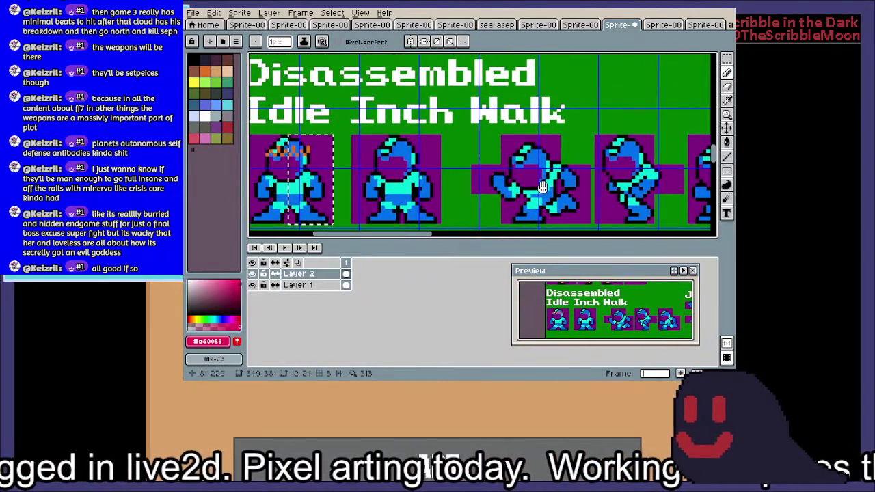
scroll(474, 132, down, 2)
scroll(484, 161, up, 4)
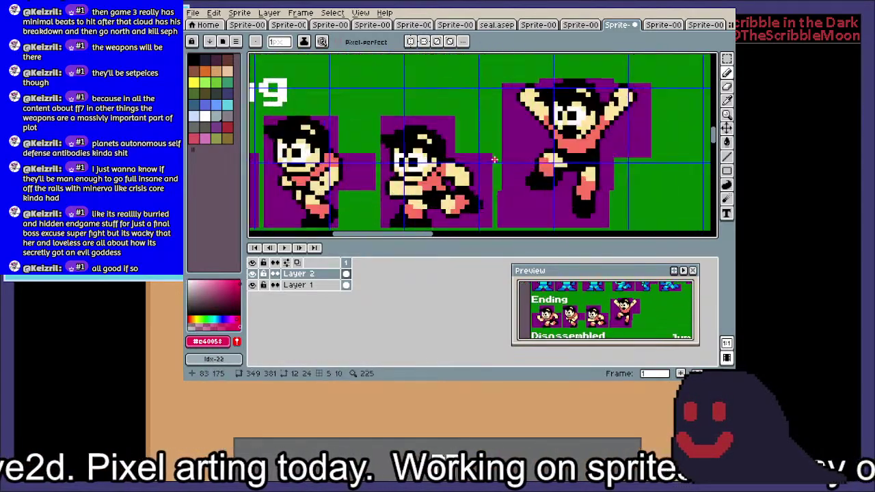
scroll(398, 145, down, 1)
scroll(399, 145, down, 8)
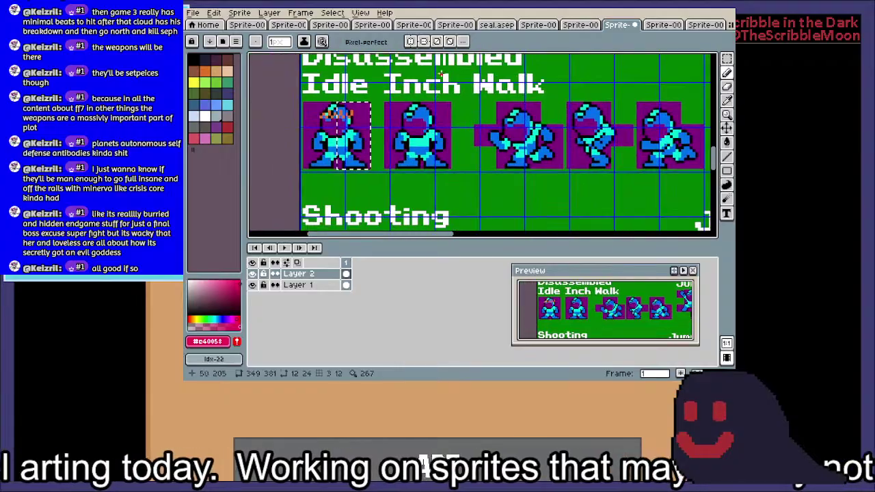
Examine the Disassembled Super Arm row and the faceless Jump, Throwing and Ending sprites on the Mega Man sheet
drag(486, 161, 414, 68)
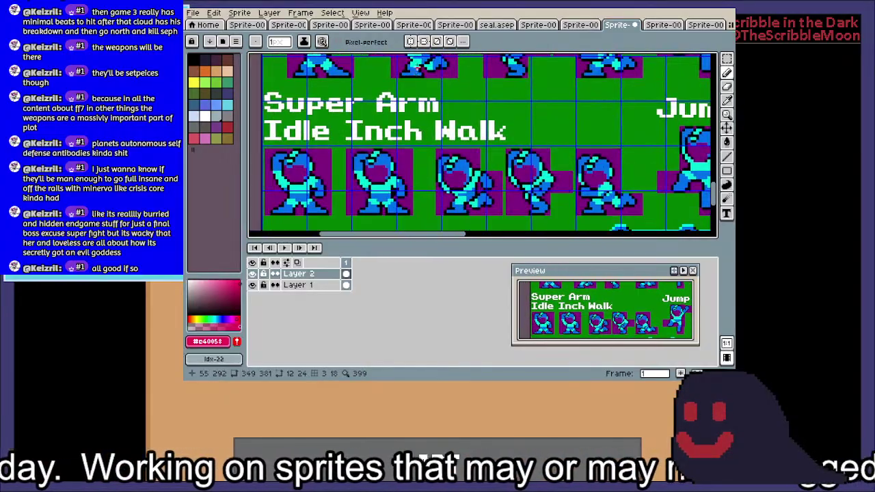
drag(427, 196, 452, 153)
scroll(452, 152, down, 1)
scroll(452, 152, down, 2)
scroll(447, 137, up, 3)
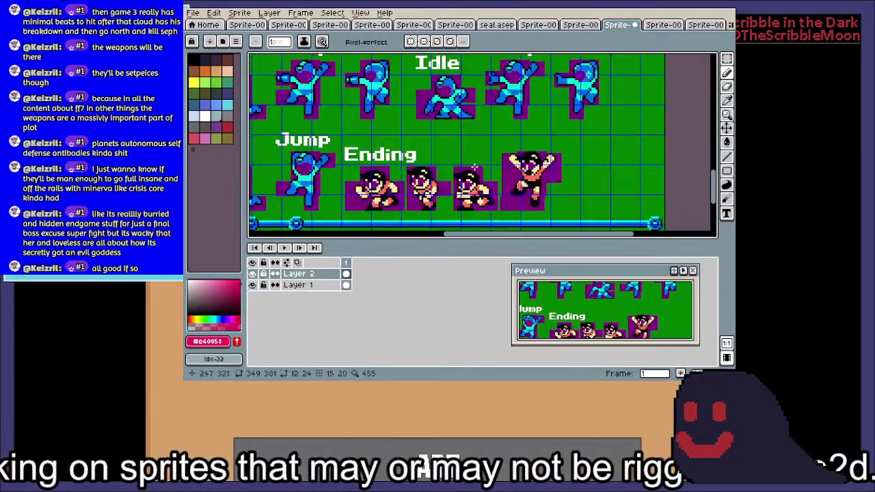
scroll(444, 123, up, 2)
scroll(444, 123, down, 2)
scroll(543, 183, up, 4)
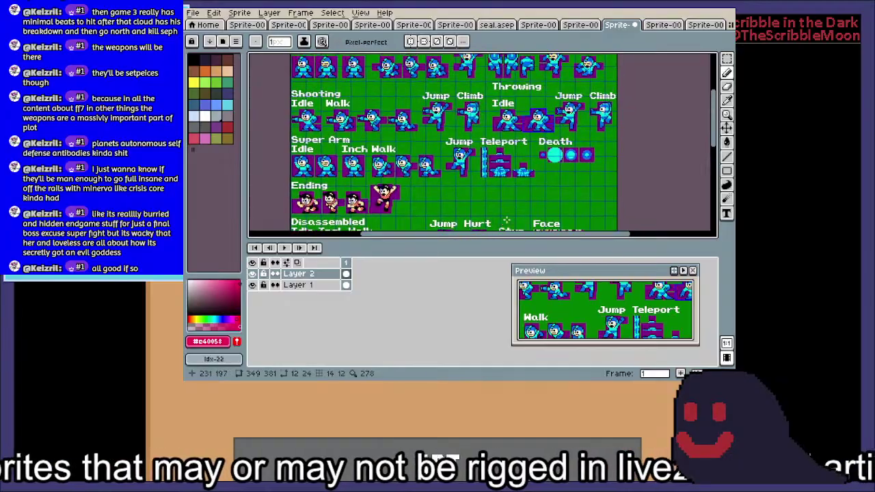
Examine the Teleport and Death effect sprites on the Mega Man sheet
scroll(546, 184, up, 2)
drag(545, 184, 439, 61)
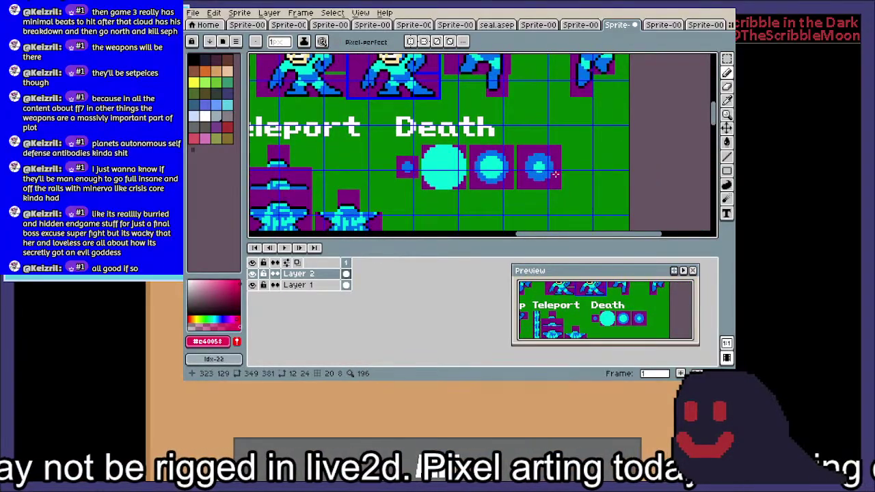
scroll(427, 181, down, 2)
scroll(528, 172, up, 2)
scroll(510, 158, up, 1)
Examine the two mirrored Climb sprites and the ledge-climbing sprite beside them up close
drag(400, 154, 585, 171)
scroll(507, 136, up, 2)
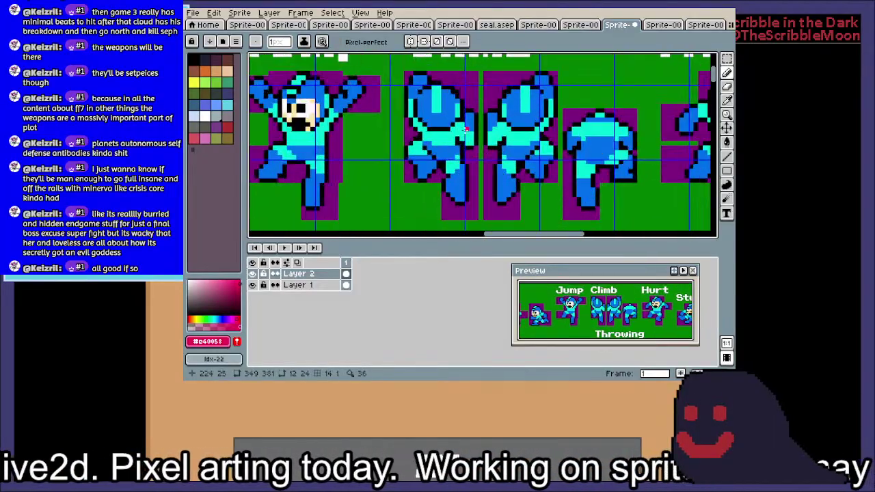
scroll(524, 112, down, 1)
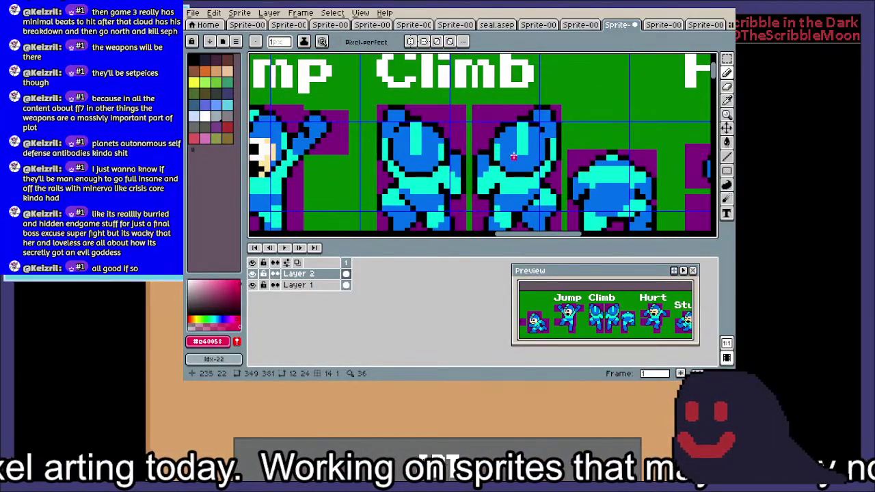
scroll(478, 143, up, 1)
drag(493, 96, 484, 58)
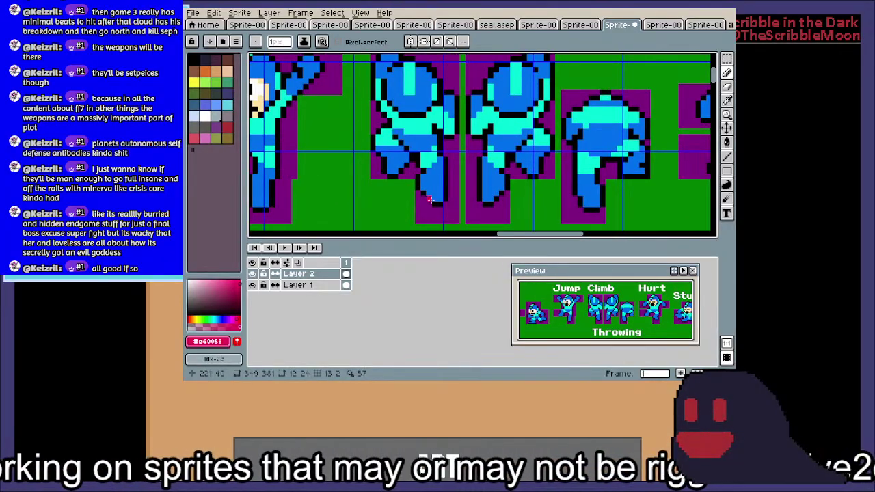
scroll(493, 175, up, 3)
scroll(493, 175, down, 3)
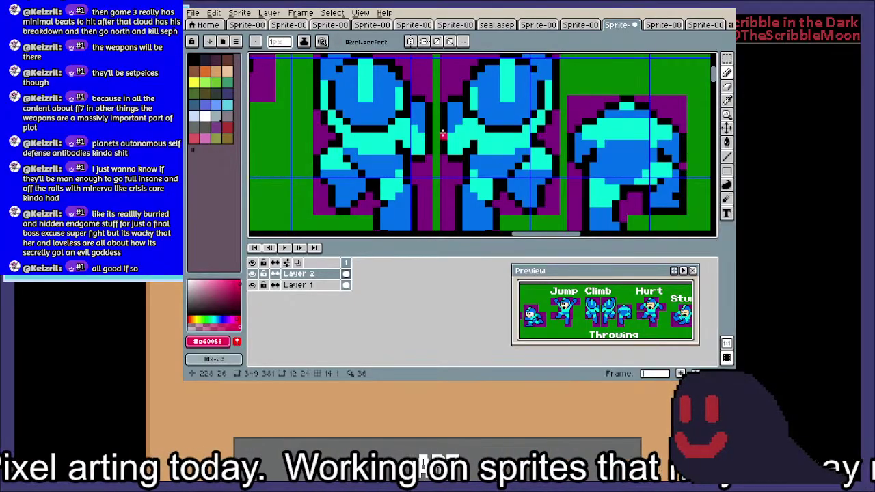
Compare the Climb sprites with the neighbouring Hurt, Jump and Walk sprites
scroll(443, 133, down, 2)
drag(470, 114, 341, 133)
drag(556, 177, 672, 95)
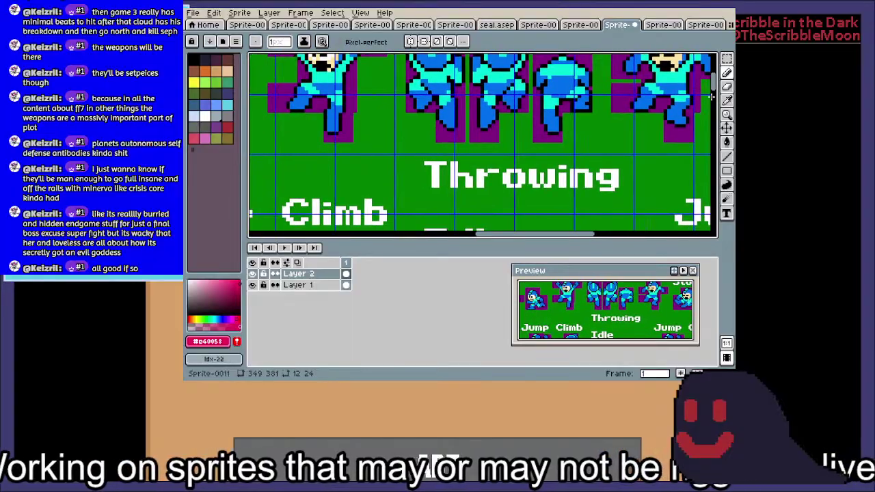
drag(439, 134, 590, 218)
scroll(523, 150, left, 5)
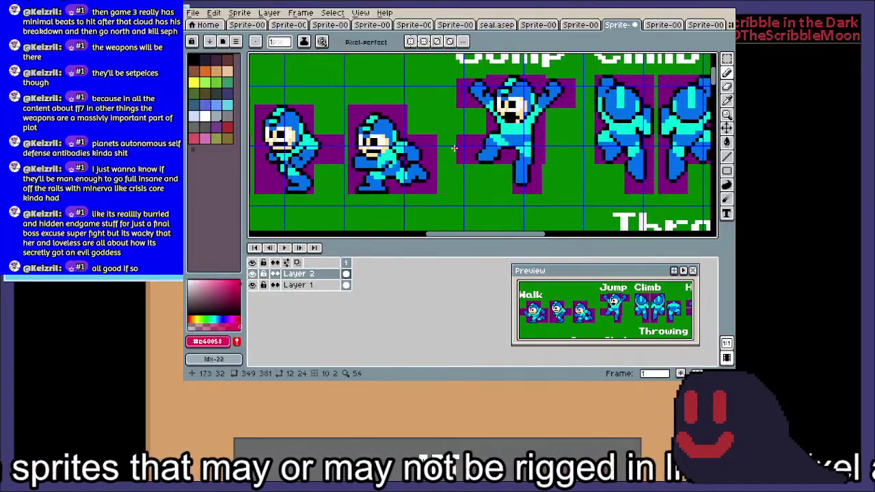
Compare the Walk and Jump sprites across the Assembled, Shooting and Super Arm rows of the Mega Man sheet
scroll(533, 134, down, 4)
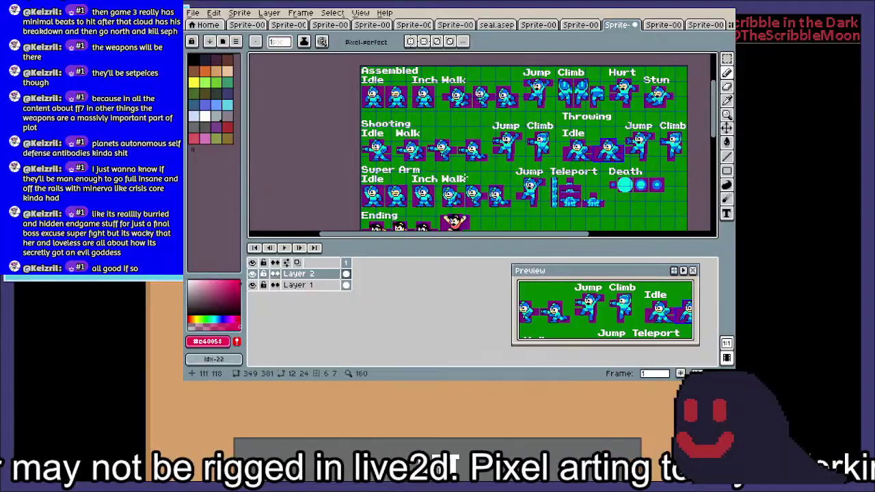
scroll(567, 137, up, 2)
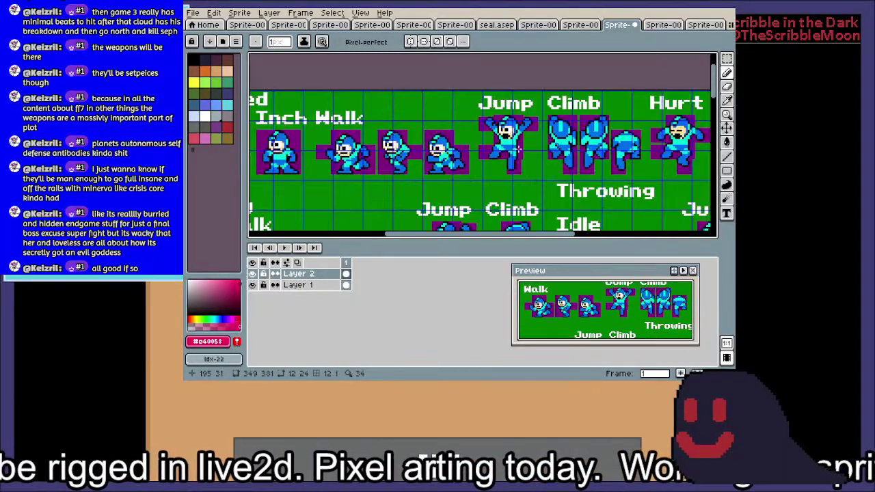
scroll(595, 151, down, 1)
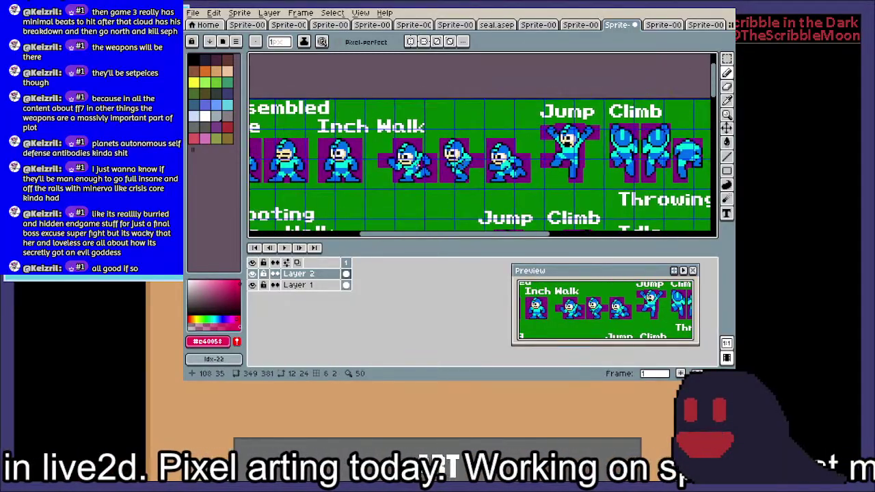
scroll(533, 149, up, 3)
scroll(533, 149, down, 1)
drag(513, 179, 509, 75)
drag(425, 214, 438, 145)
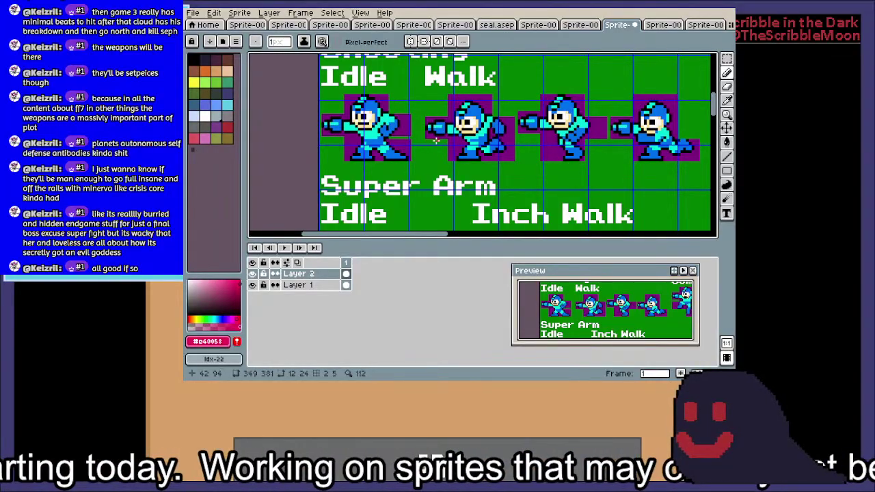
scroll(438, 151, down, 4)
scroll(362, 105, right, 2)
scroll(586, 193, right, 4)
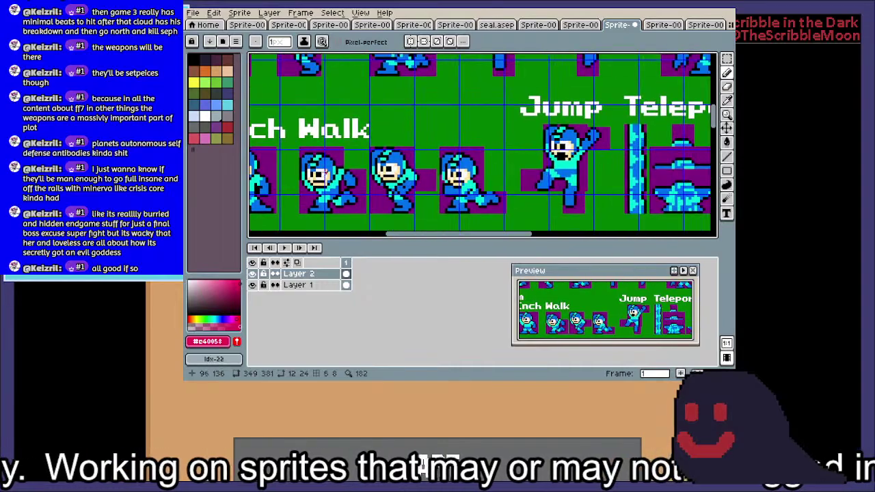
Examine the Teleport sprites beside the Super Arm Jump sprite up close
scroll(586, 192, up, 3)
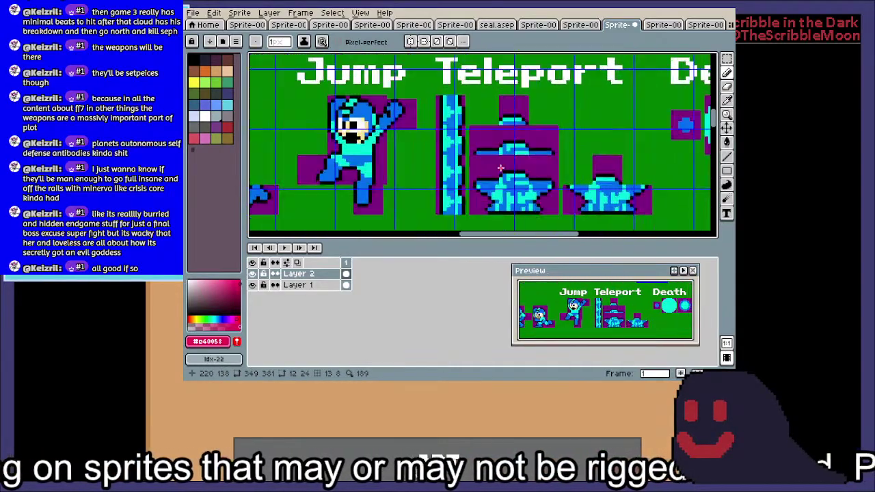
drag(409, 133, 402, 230)
drag(404, 197, 403, 138)
scroll(403, 138, down, 3)
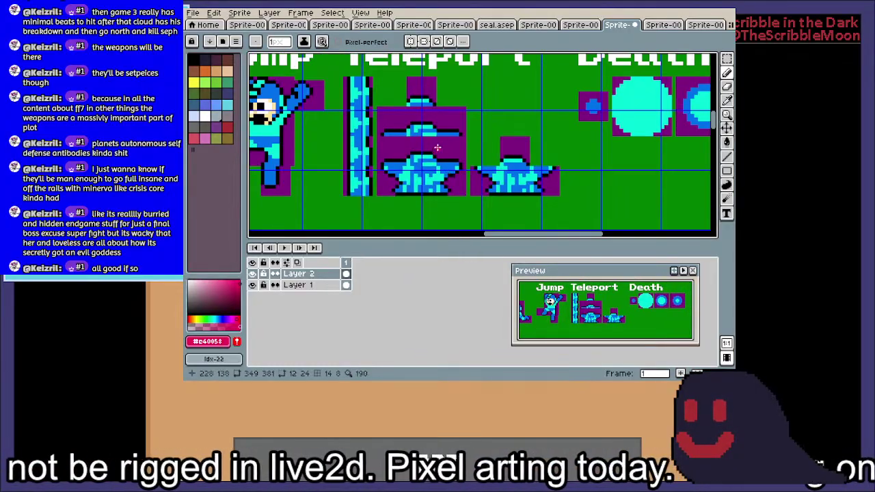
scroll(448, 175, up, 2)
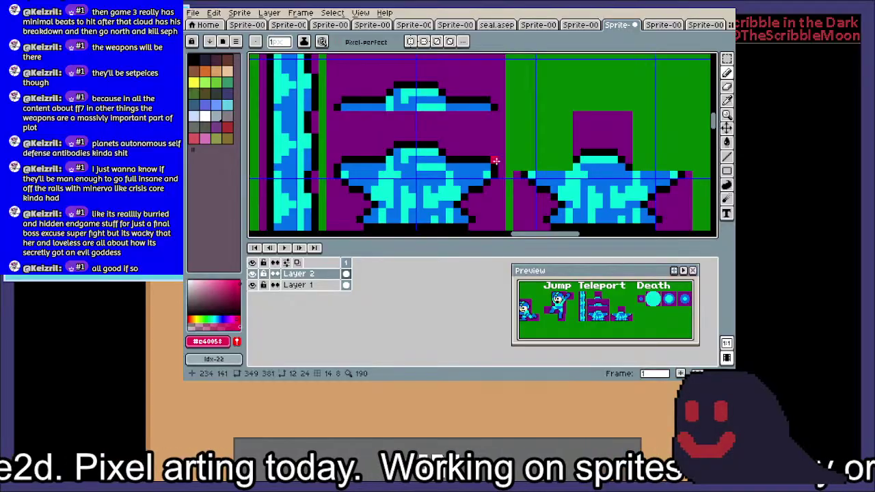
scroll(482, 157, up, 1)
scroll(483, 156, down, 5)
Compare the Super Arm Idle and Shooting Walk sprites with the Assembled Idle, Inch and Walk sprites
drag(484, 153, 673, 131)
drag(374, 135, 445, 160)
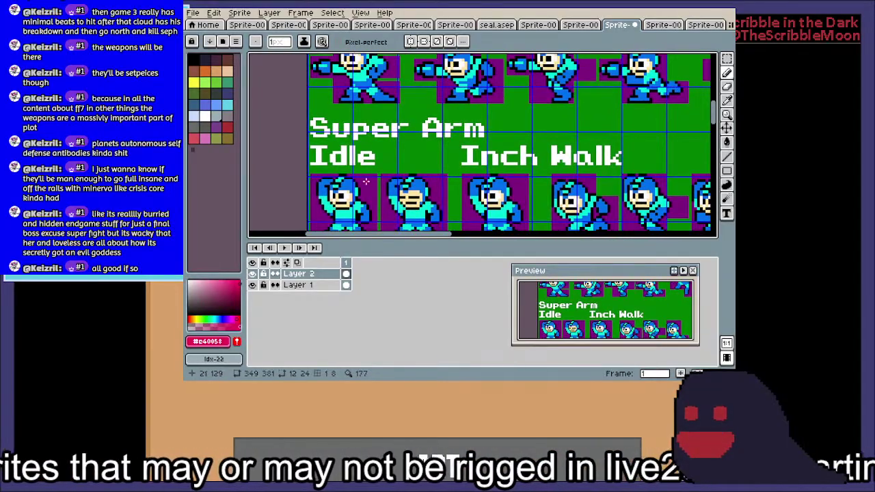
drag(514, 205, 405, 161)
drag(509, 136, 504, 228)
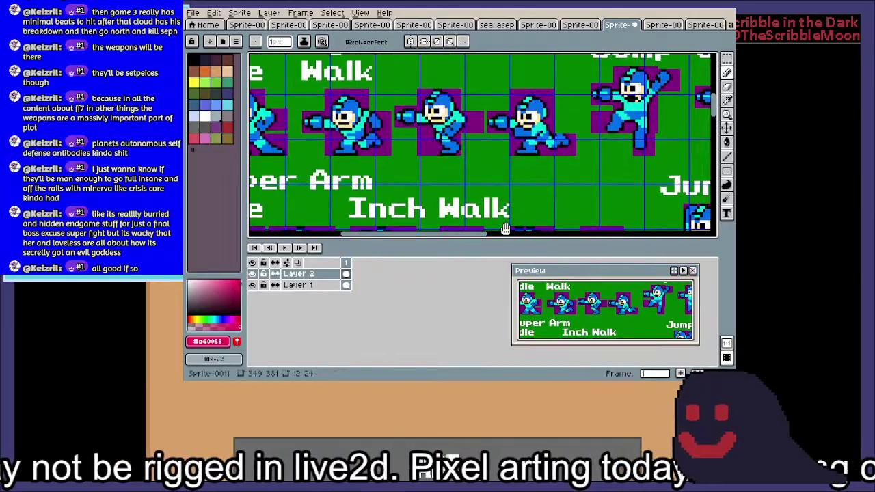
drag(516, 162, 525, 197)
drag(521, 69, 563, 205)
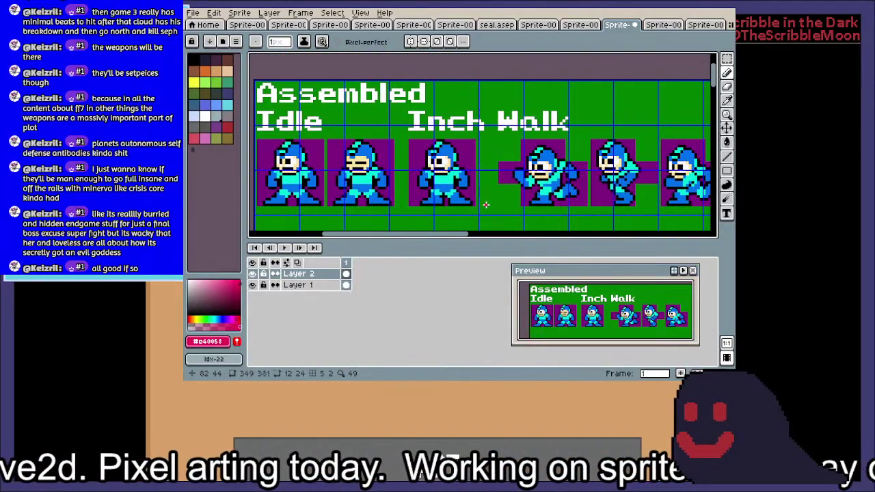
drag(485, 205, 425, 198)
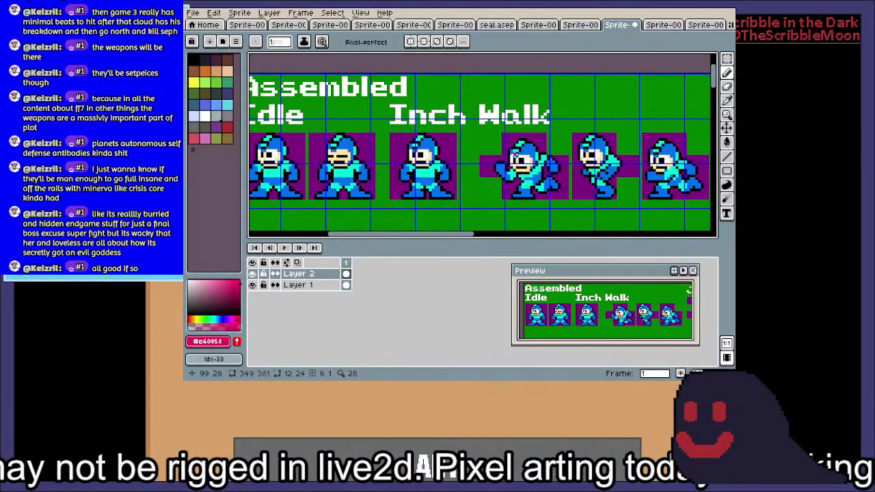
drag(514, 155, 387, 156)
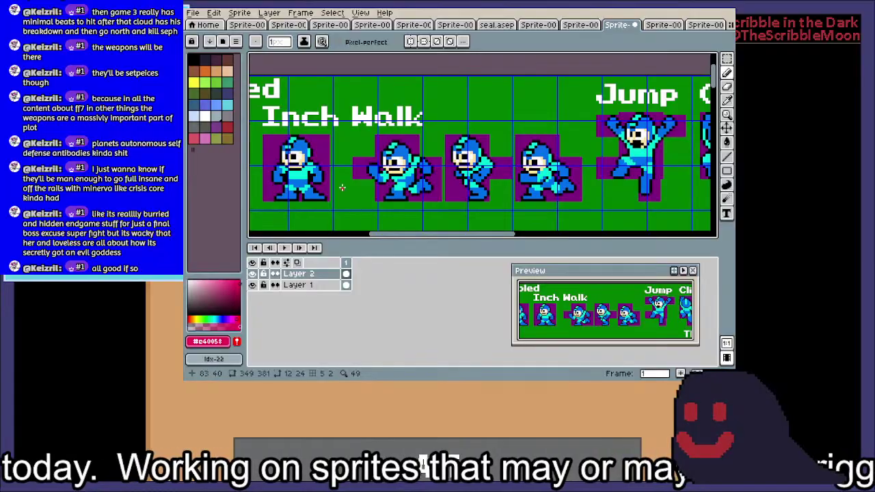
Compare the arms and legs of the Assembled Hurt and Stun sprites with the Jump and Climb sprites
drag(544, 162, 289, 140)
drag(576, 162, 440, 169)
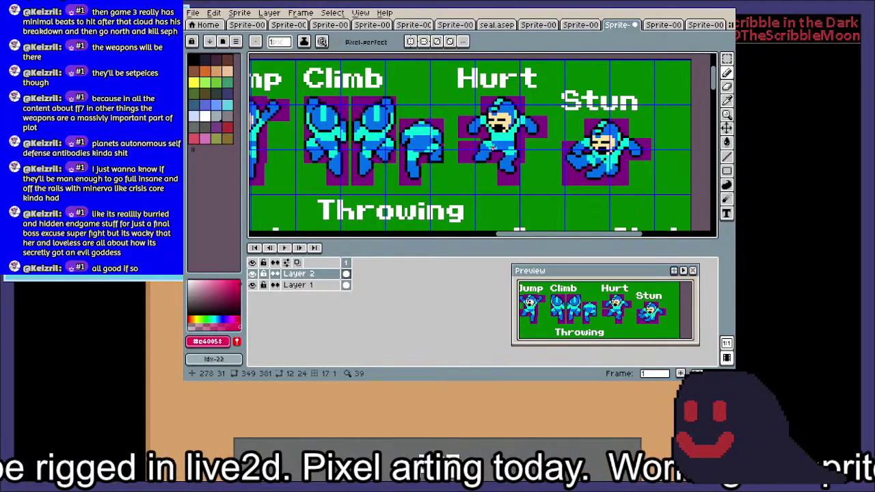
scroll(492, 148, up, 2)
scroll(490, 146, down, 2)
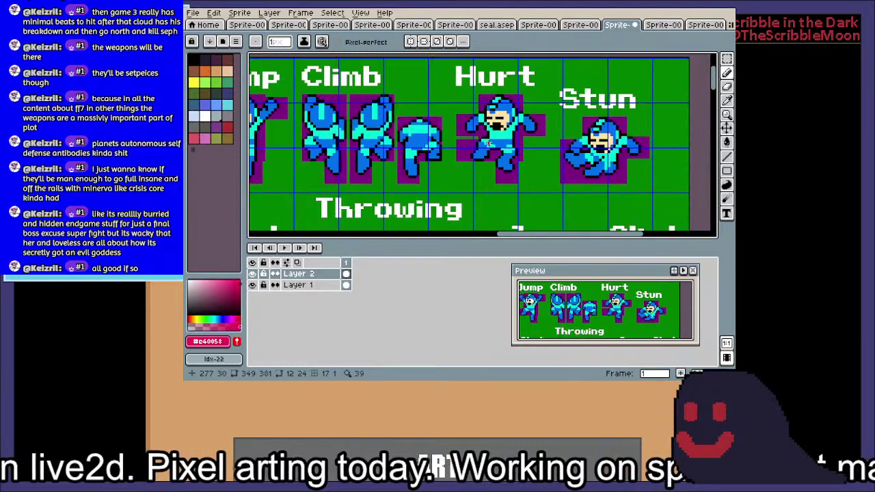
drag(466, 148, 591, 155)
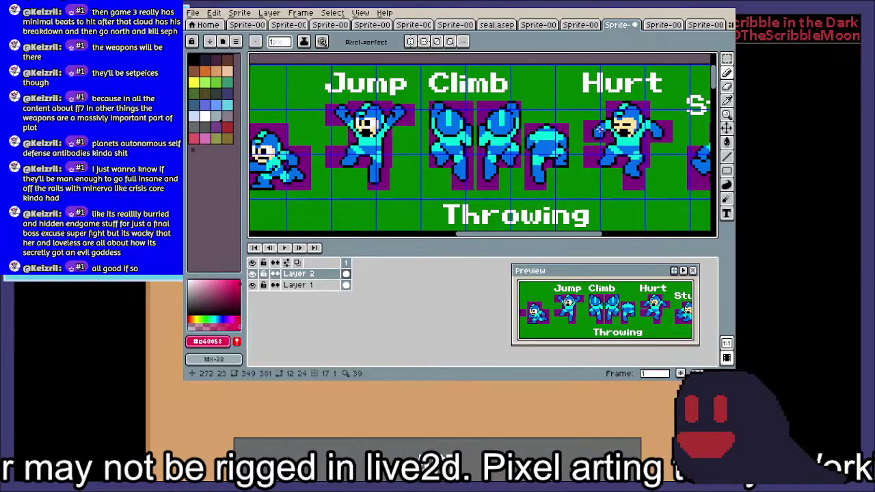
scroll(526, 128, up, 2)
drag(403, 125, 585, 131)
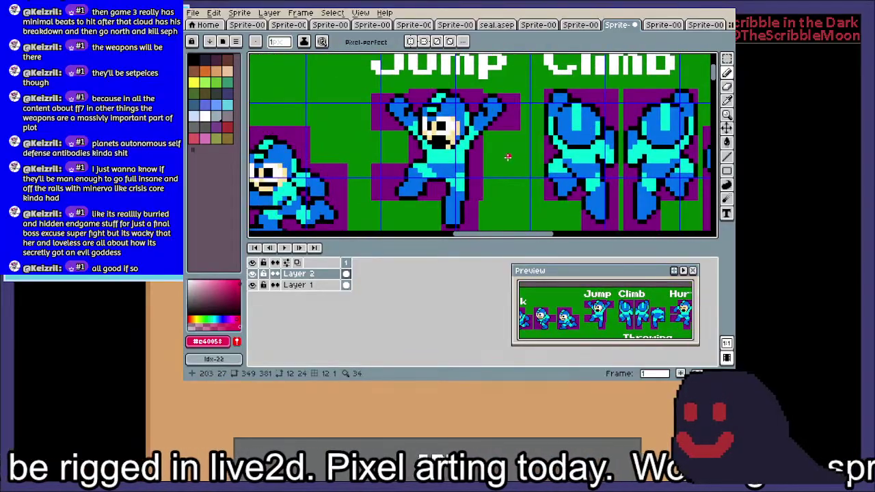
scroll(433, 142, up, 2)
scroll(387, 125, down, 2)
scroll(387, 125, down, 2)
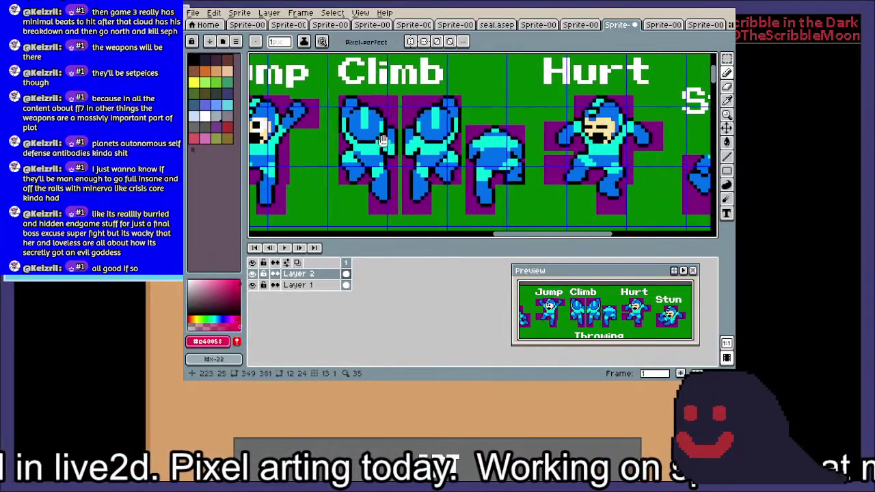
scroll(563, 119, up, 3)
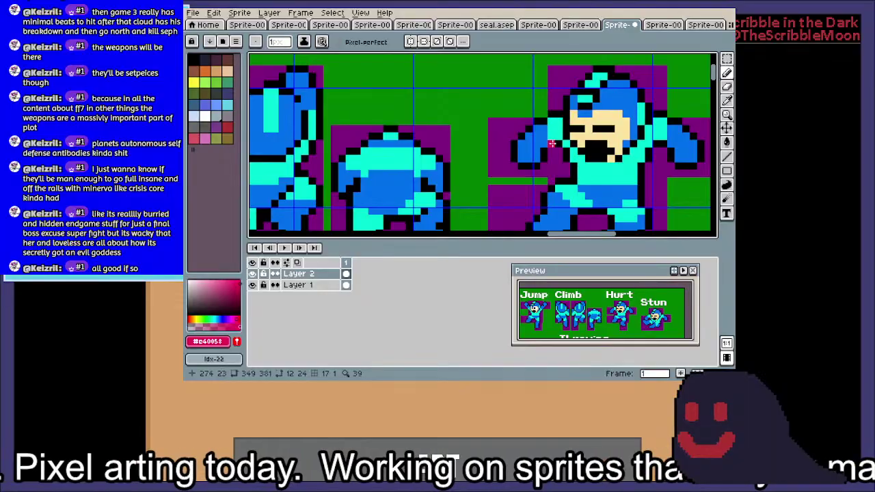
scroll(606, 175, down, 1)
drag(576, 171, 363, 117)
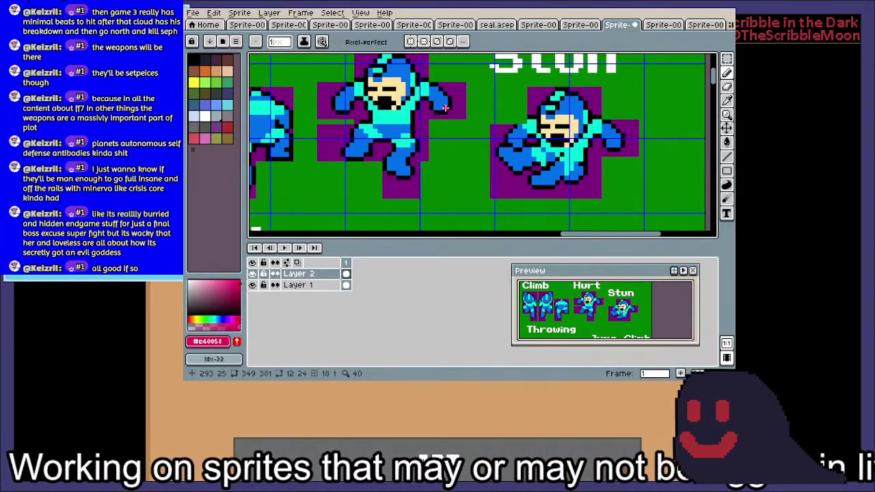
scroll(534, 155, down, 1)
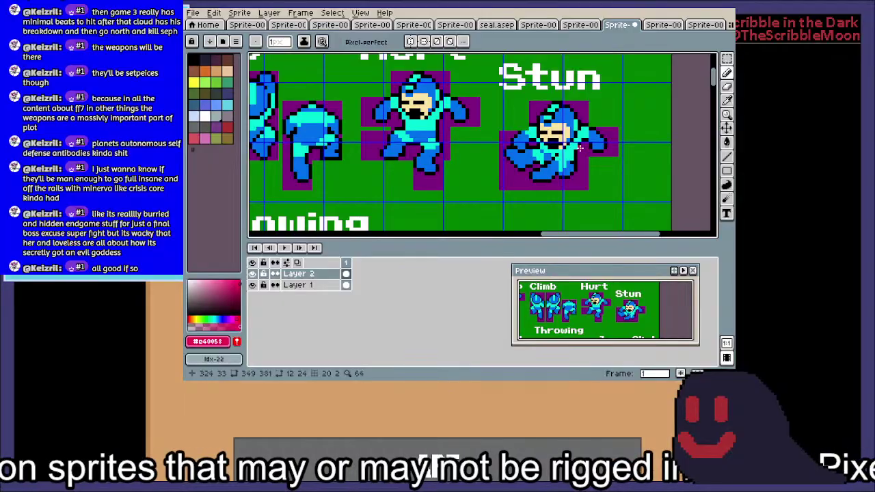
Examine the Throwing Idle, Jump and Climb sprites next to the Shooting Climb sprite
scroll(587, 175, down, 4)
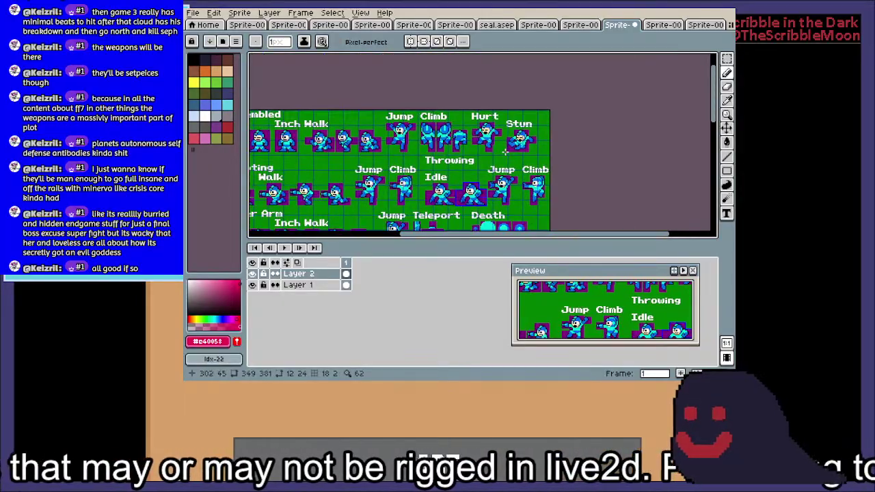
scroll(539, 183, up, 3)
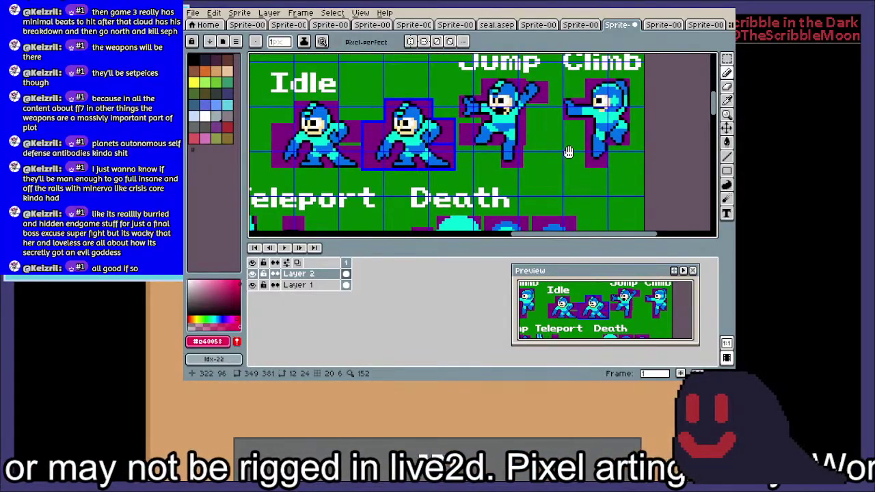
scroll(576, 148, down, 1)
scroll(561, 106, up, 2)
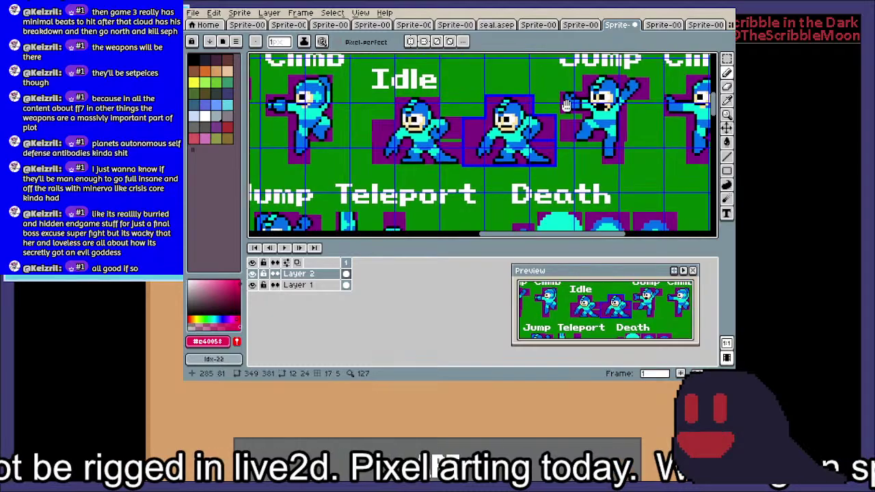
scroll(558, 104, down, 2)
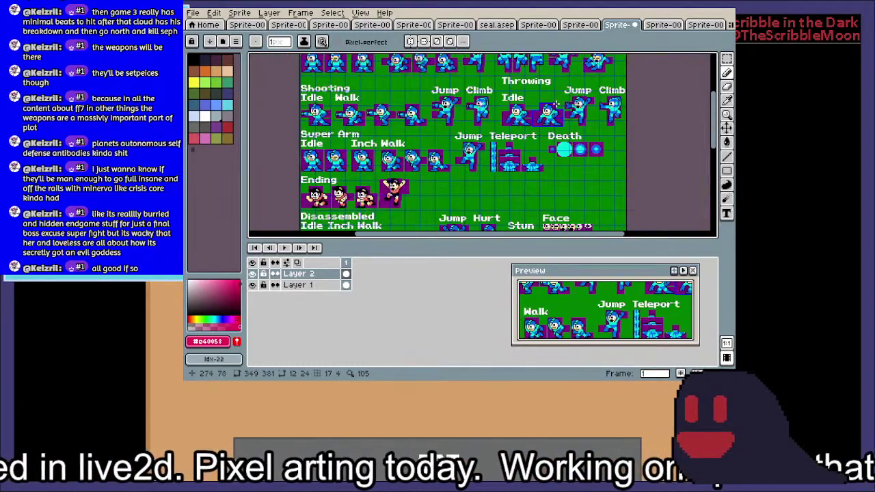